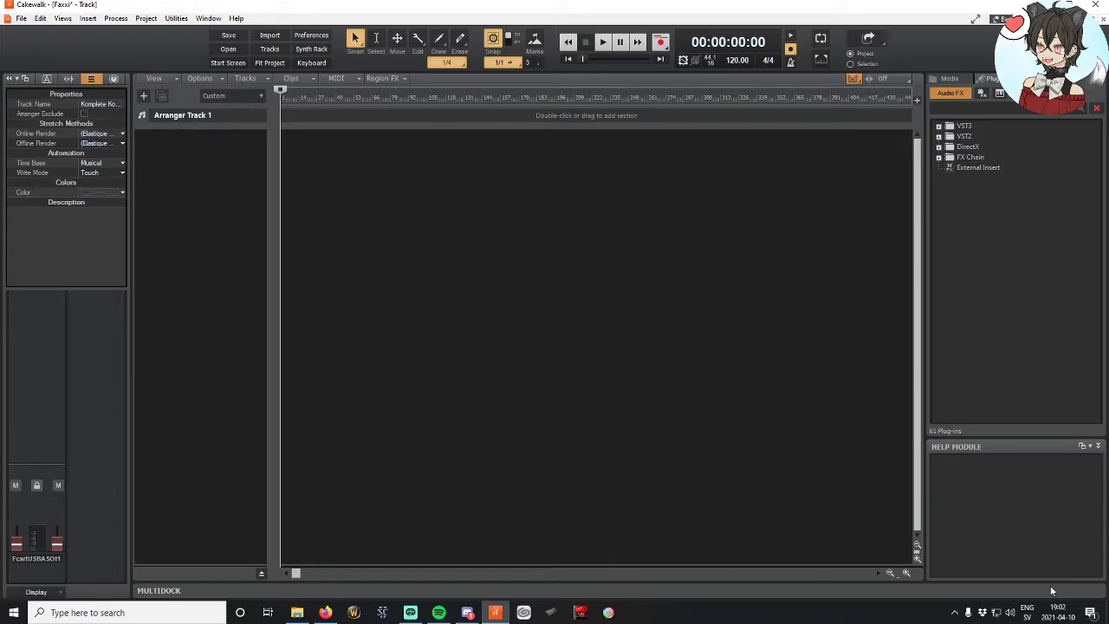
Step: Insert a new audio track into the empty project
{"action": "key", "text": "alt+Tab"}
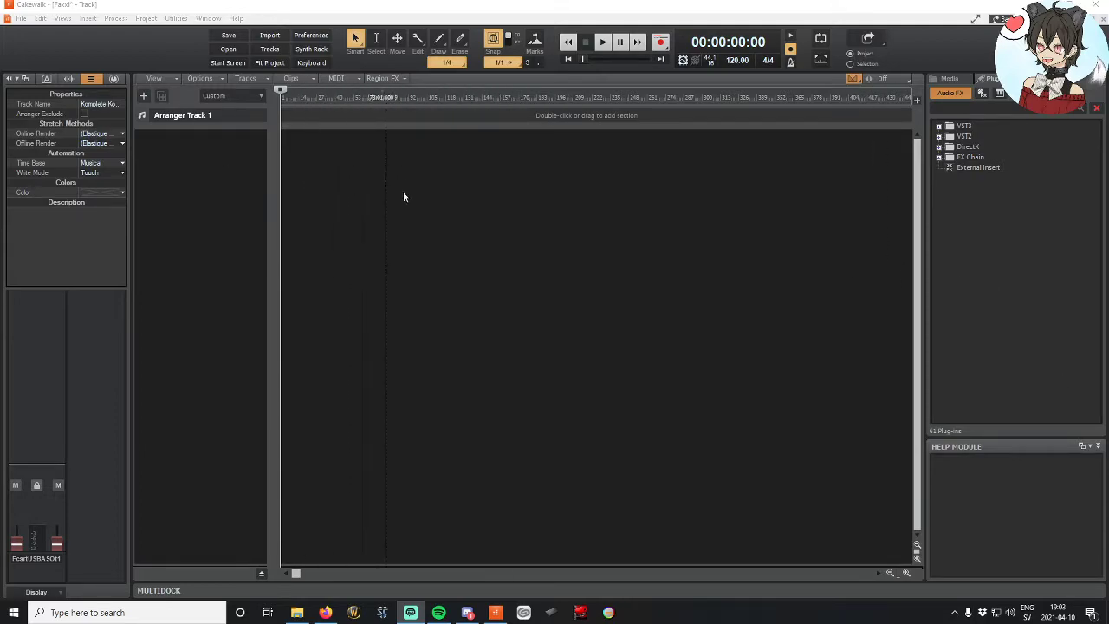
{"action": "left_click", "coordinate": [195, 156]}
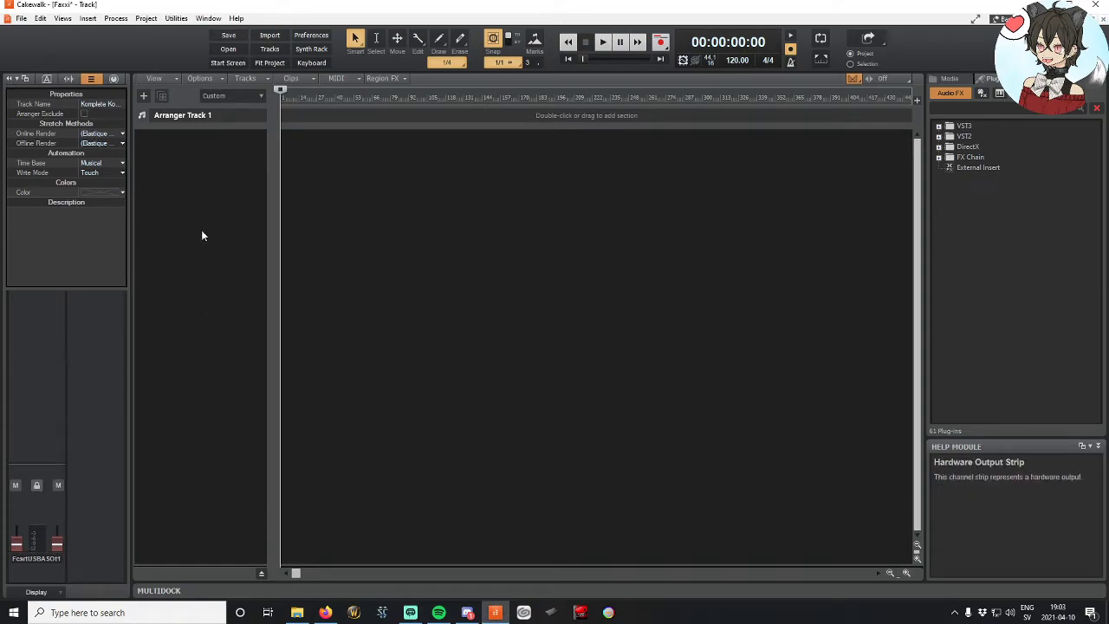
{"action": "right_click", "coordinate": [208, 166]}
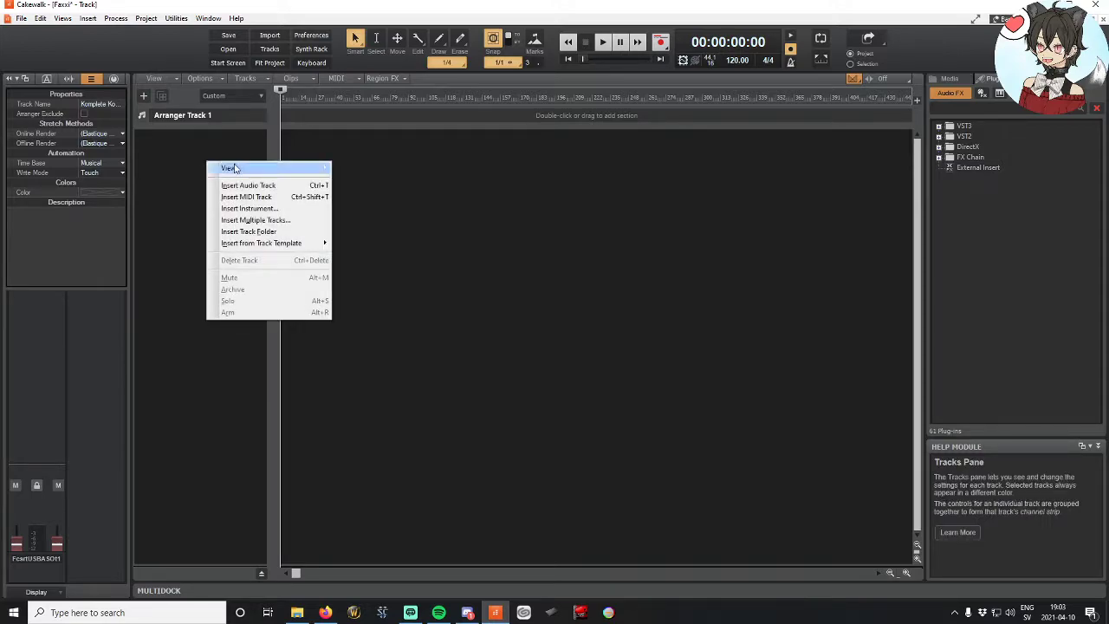
{"action": "mouse_move", "coordinate": [234, 168]}
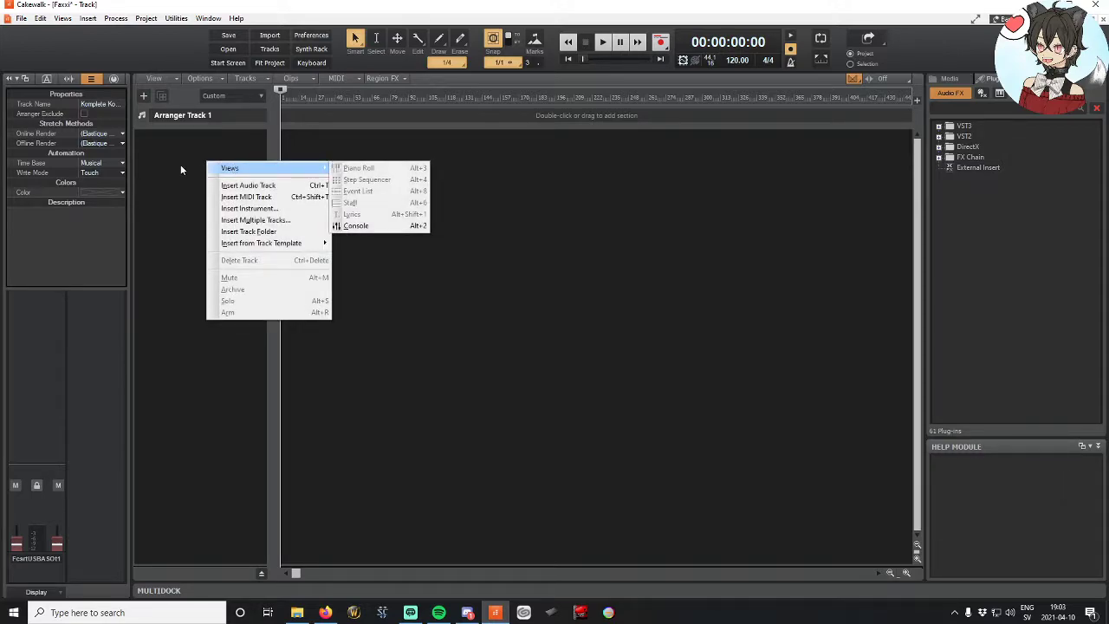
{"action": "left_click", "coordinate": [238, 185]}
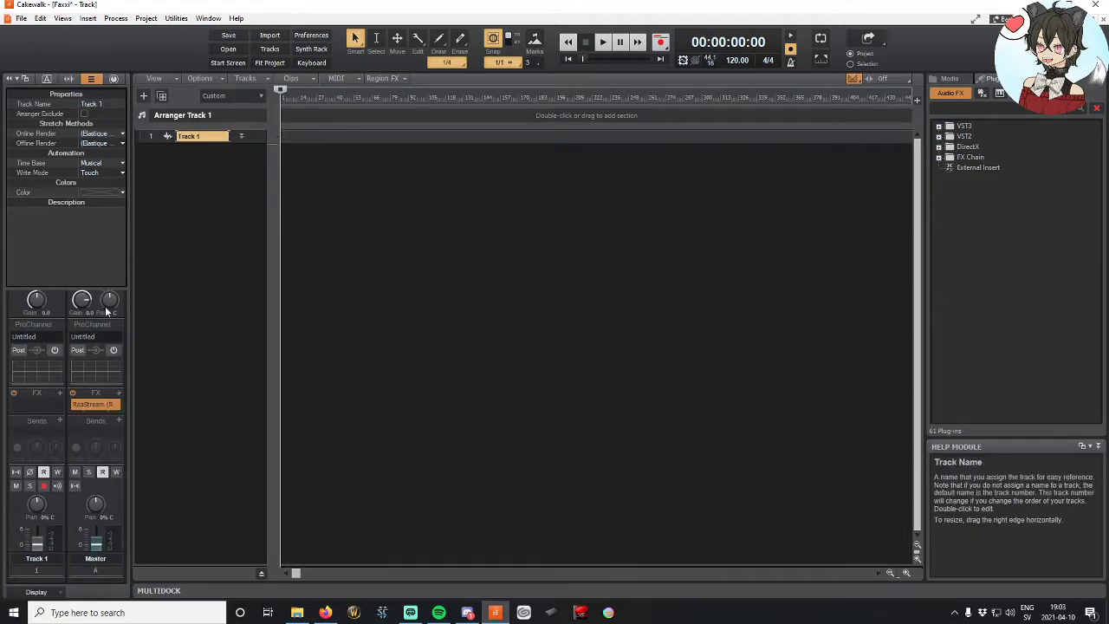
{"action": "scroll", "coordinate": [99, 392], "scroll_direction": "down", "scroll_amount": 3}
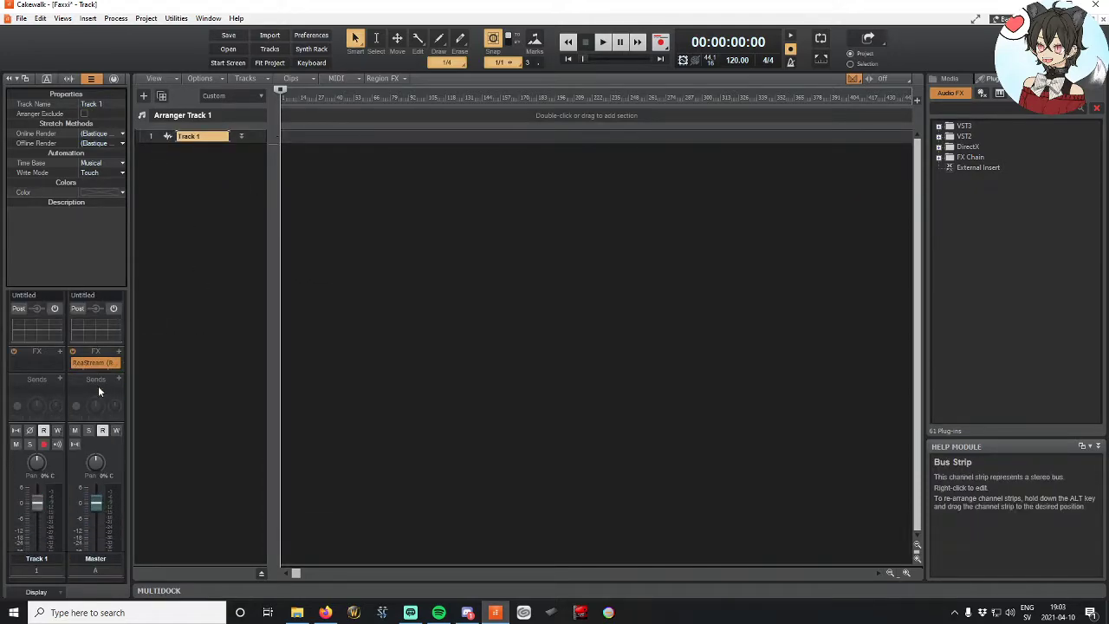
{"action": "scroll", "coordinate": [99, 392], "scroll_direction": "down", "scroll_amount": 2}
{"action": "scroll", "coordinate": [95, 520], "scroll_direction": "up", "scroll_amount": 4}
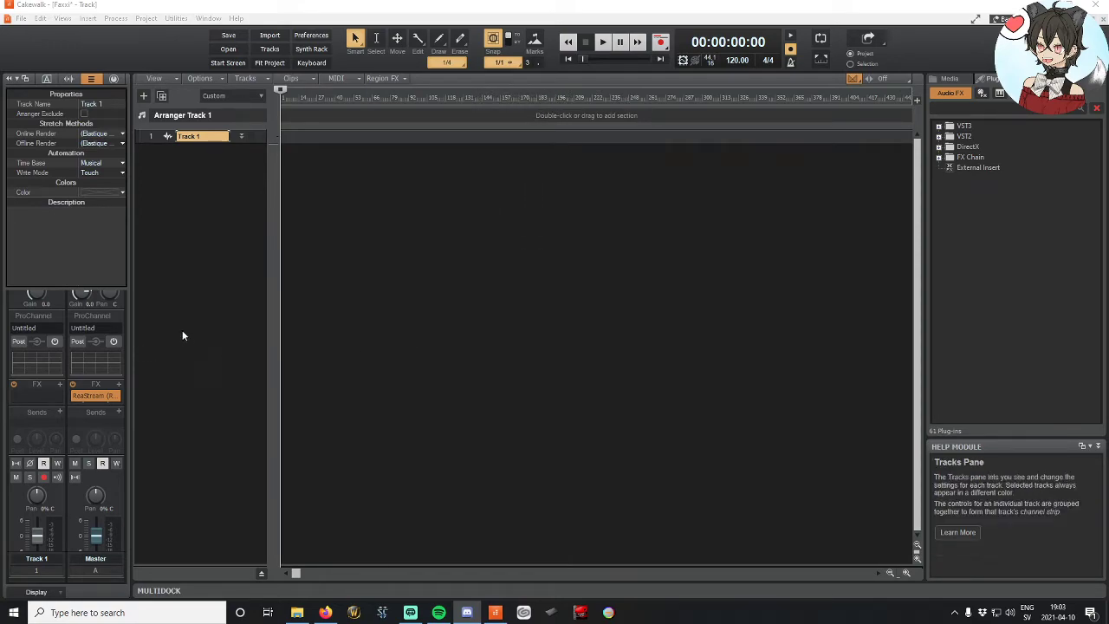
Step: Apply the MIDI device preferences with Roland Digital Piano selected for both input and output
{"action": "left_click", "coordinate": [41, 18]}
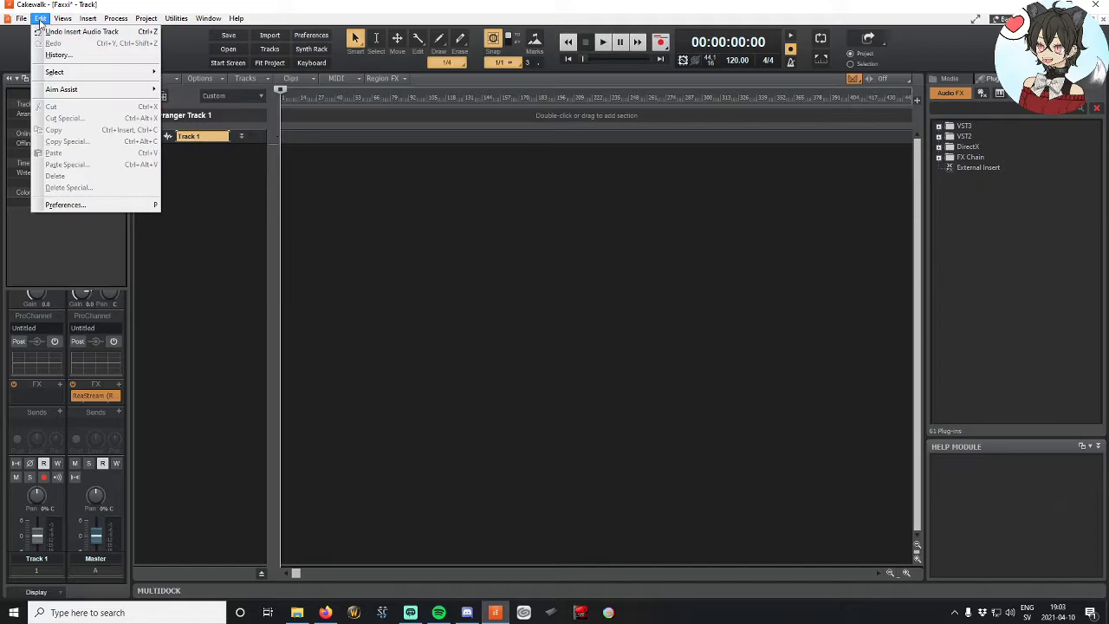
{"action": "left_click", "coordinate": [77, 205]}
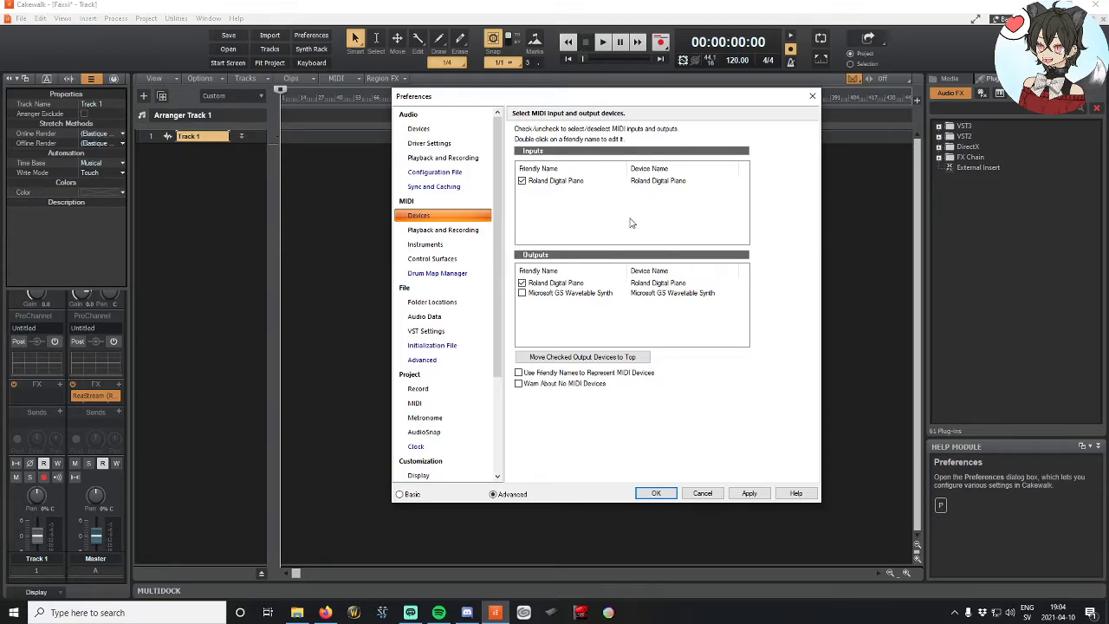
{"action": "left_click", "coordinate": [750, 493]}
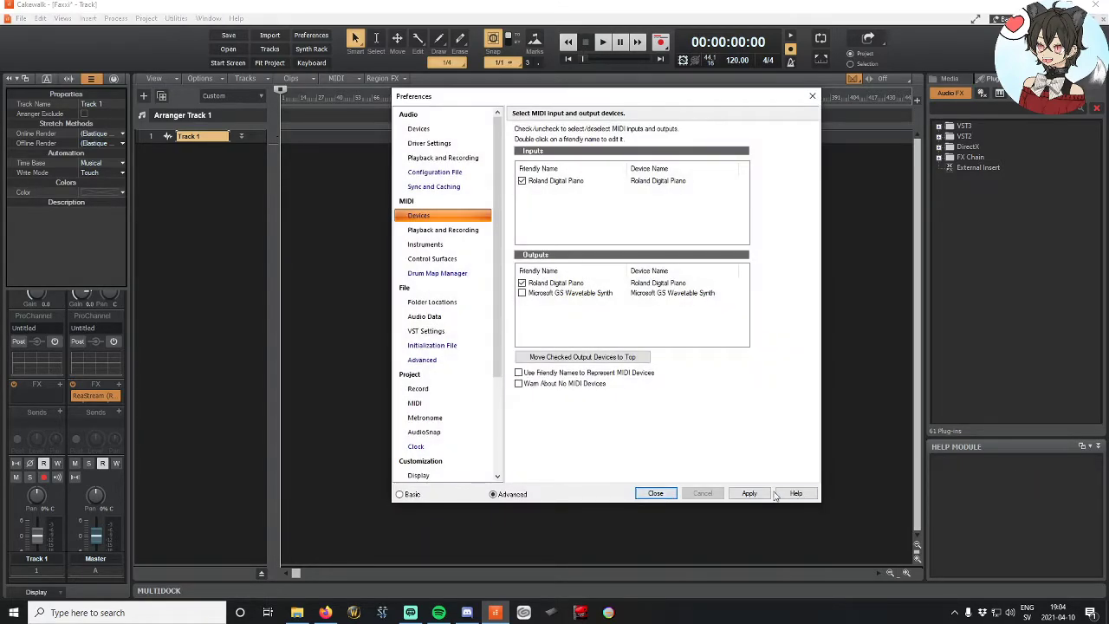
{"action": "left_click", "coordinate": [663, 493]}
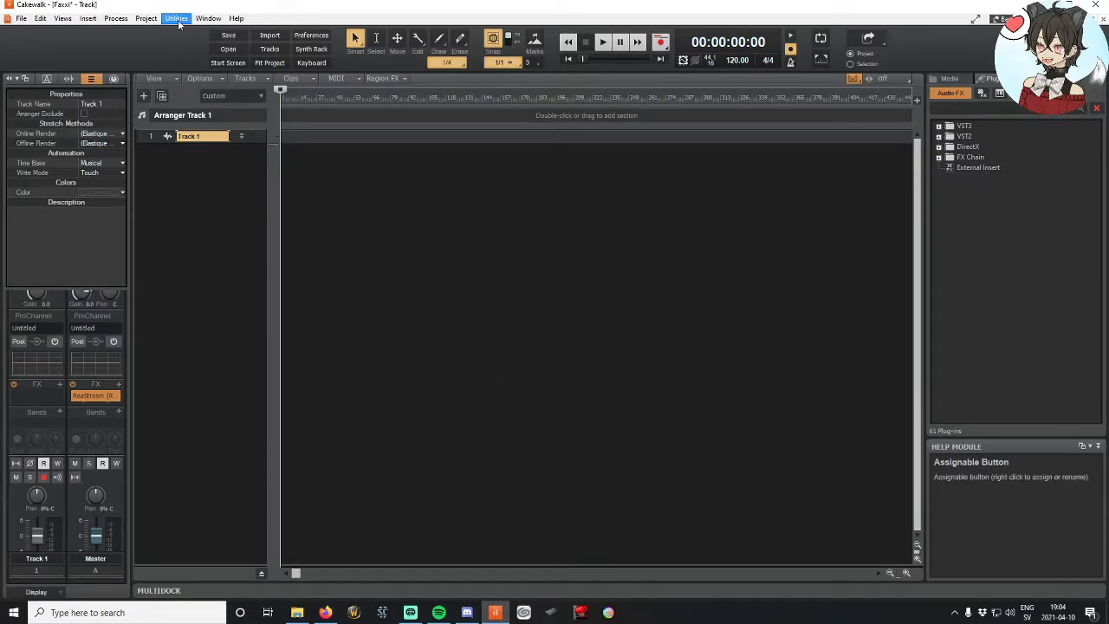
Step: Enlarge the strip of audio Track 1 to expose its controls and view the available input sources
{"action": "right_click", "coordinate": [174, 193]}
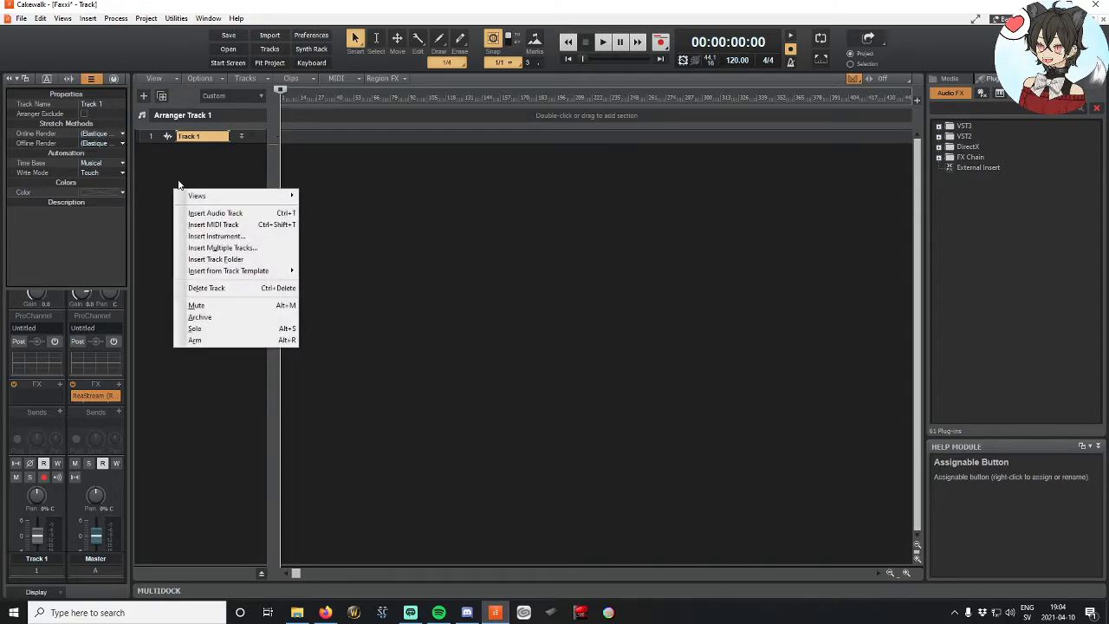
{"action": "left_click", "coordinate": [160, 137]}
{"action": "left_click_drag", "start_coordinate": [239, 142], "coordinate": [231, 235]}
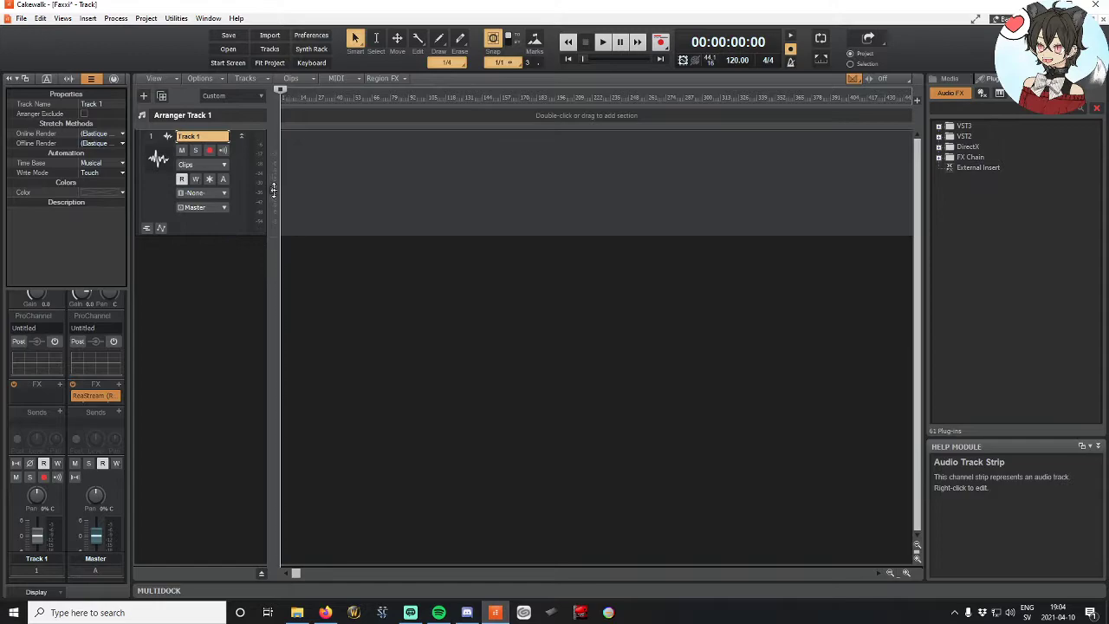
{"action": "left_click", "coordinate": [189, 194]}
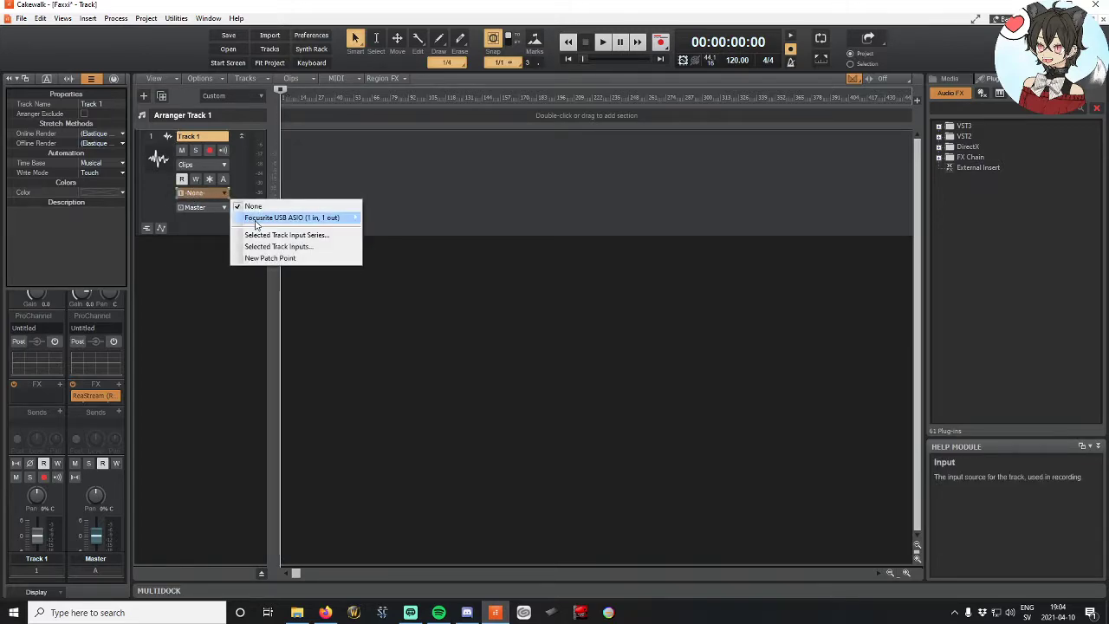
{"action": "left_click", "coordinate": [185, 245]}
Step: Add one instrument track using Komplete Kontrol with the input set to Omni
{"action": "right_click", "coordinate": [194, 271]}
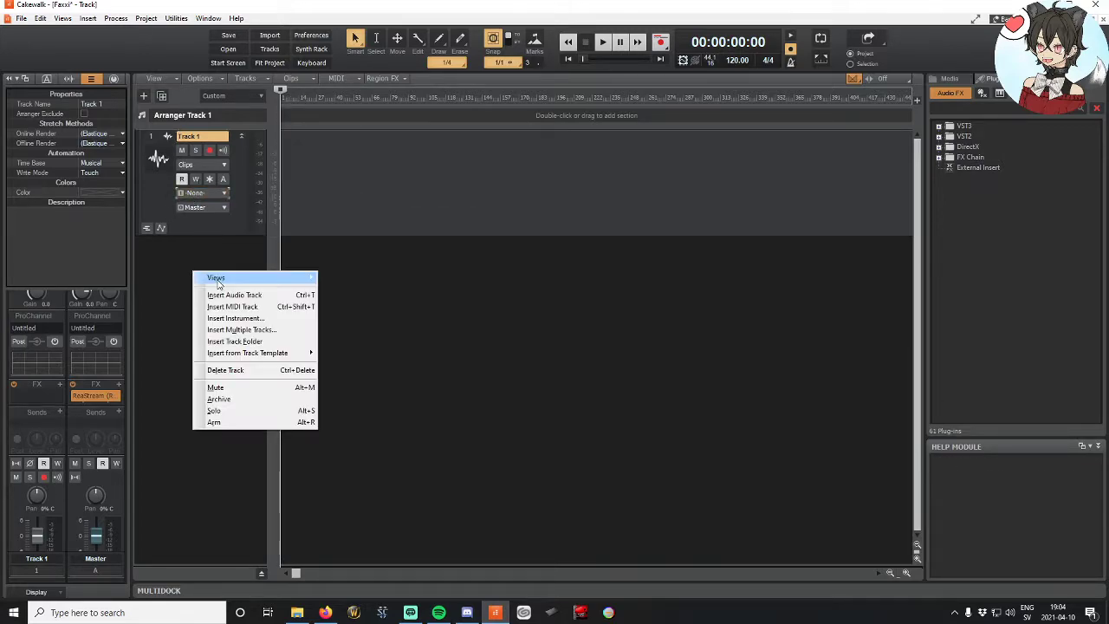
{"action": "left_click", "coordinate": [234, 318]}
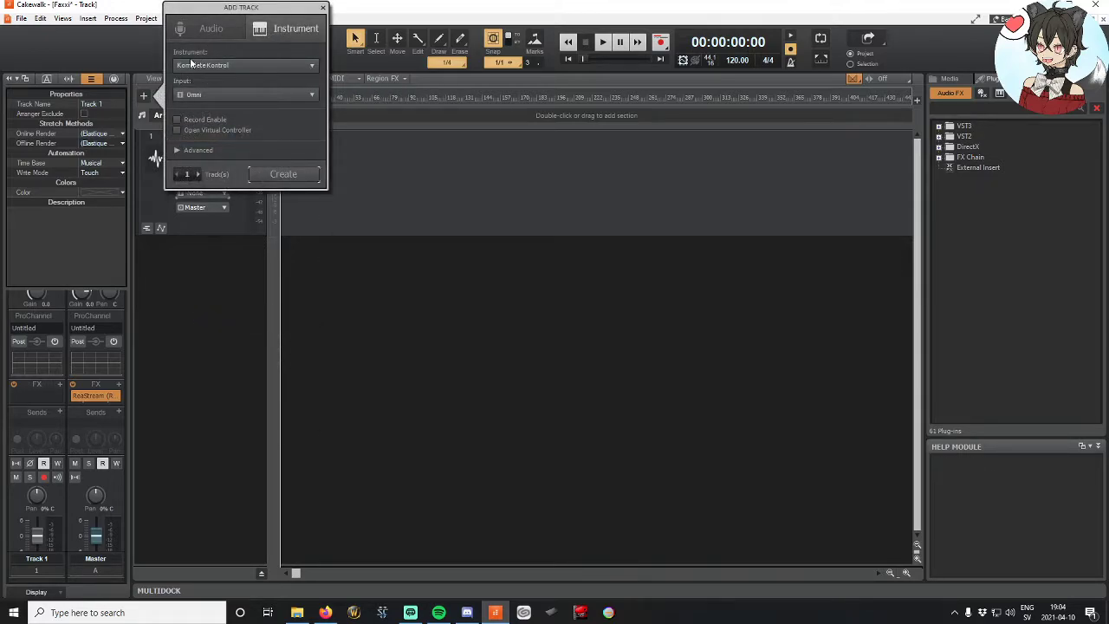
{"action": "left_click", "coordinate": [283, 174]}
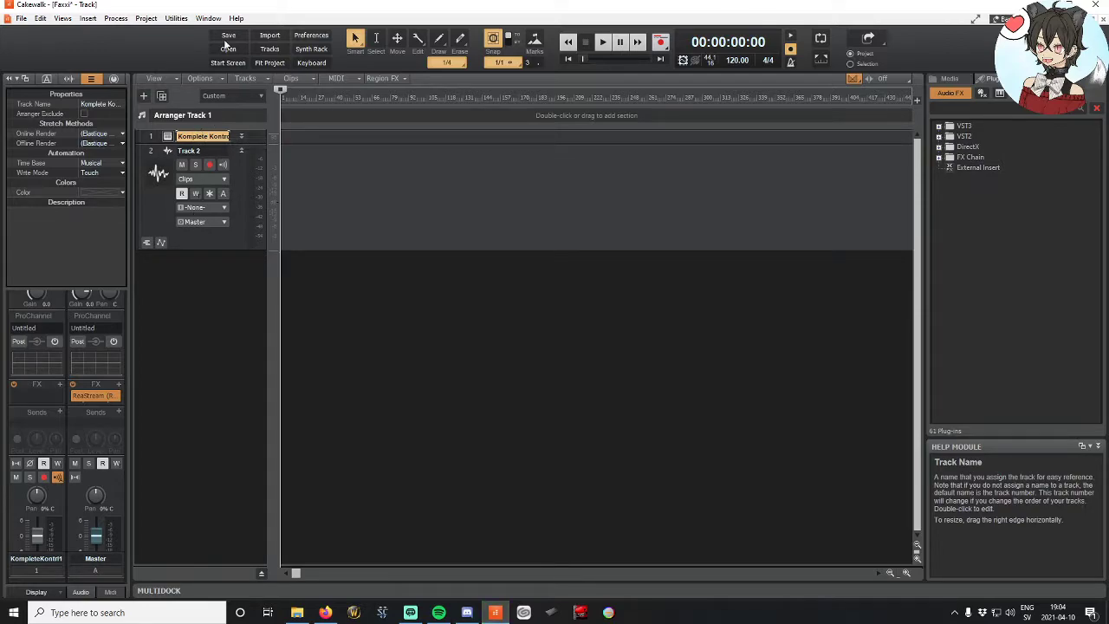
Step: Open the Cakewalk Plug-in Manager and reposition its window over the track area
{"action": "left_click", "coordinate": [177, 18]}
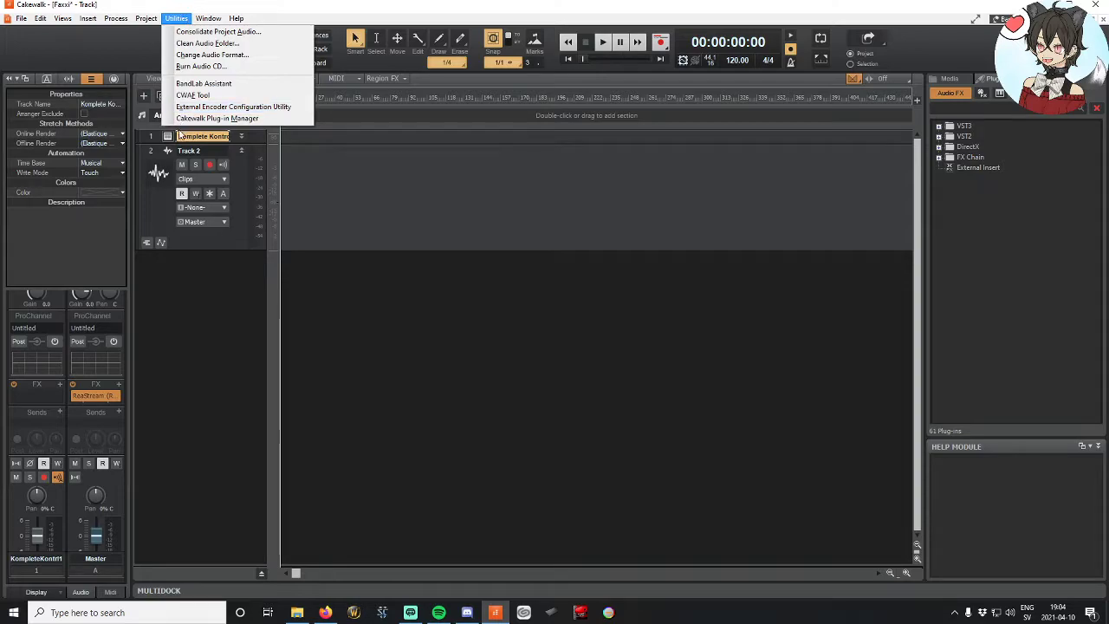
{"action": "left_click", "coordinate": [217, 118]}
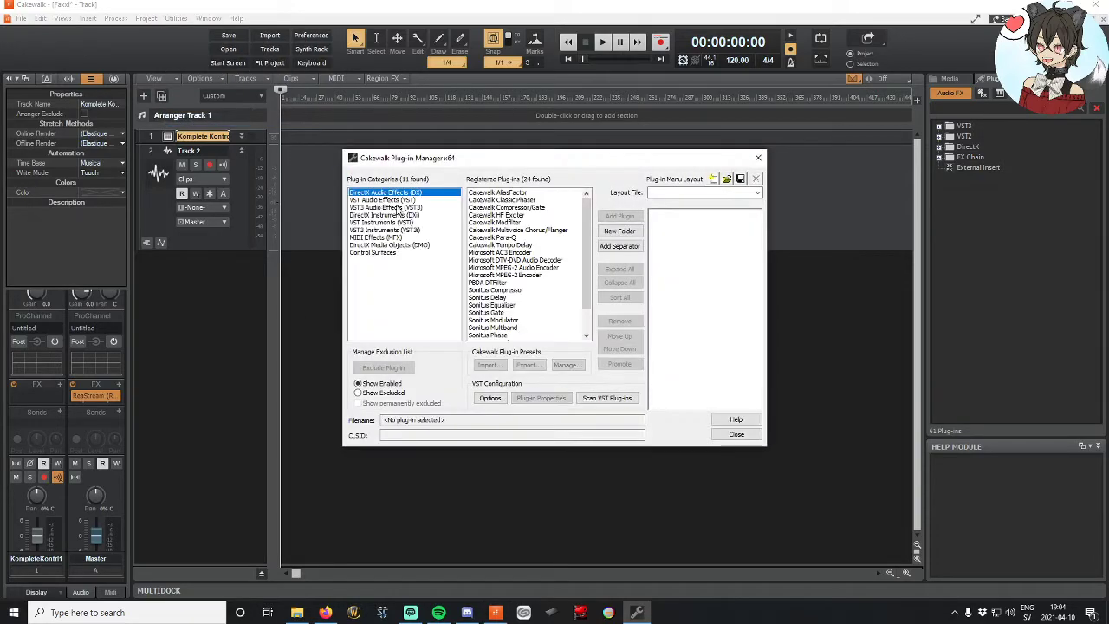
{"action": "left_click_drag", "start_coordinate": [476, 159], "coordinate": [374, 114]}
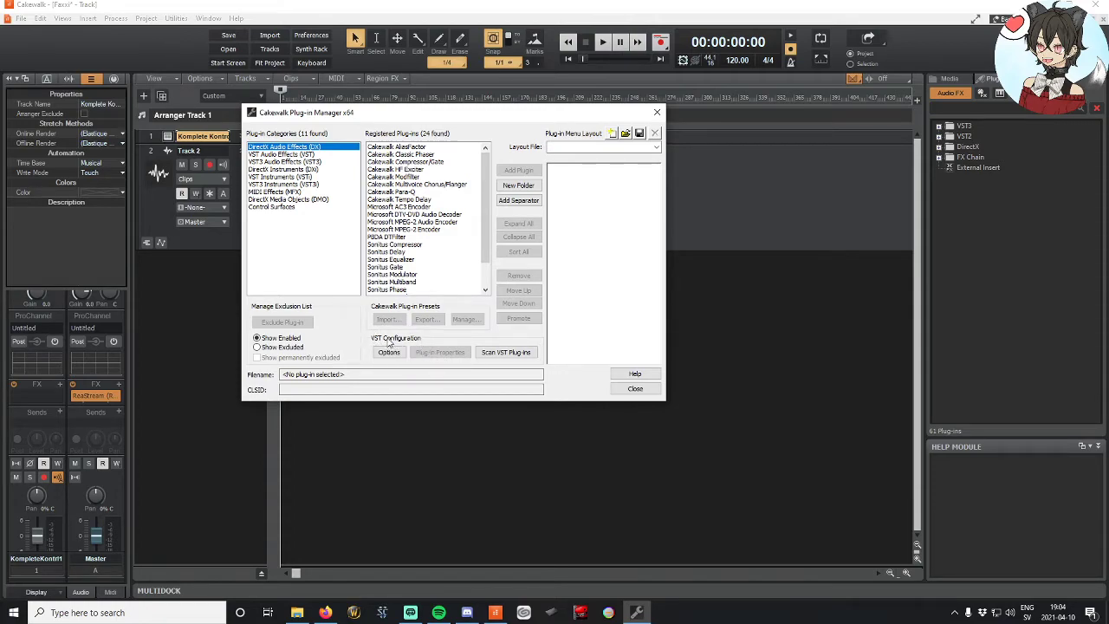
{"action": "left_click", "coordinate": [500, 340]}
Step: Examine the folders listed as VST scan paths in the VST configuration options
{"action": "left_click", "coordinate": [389, 353]}
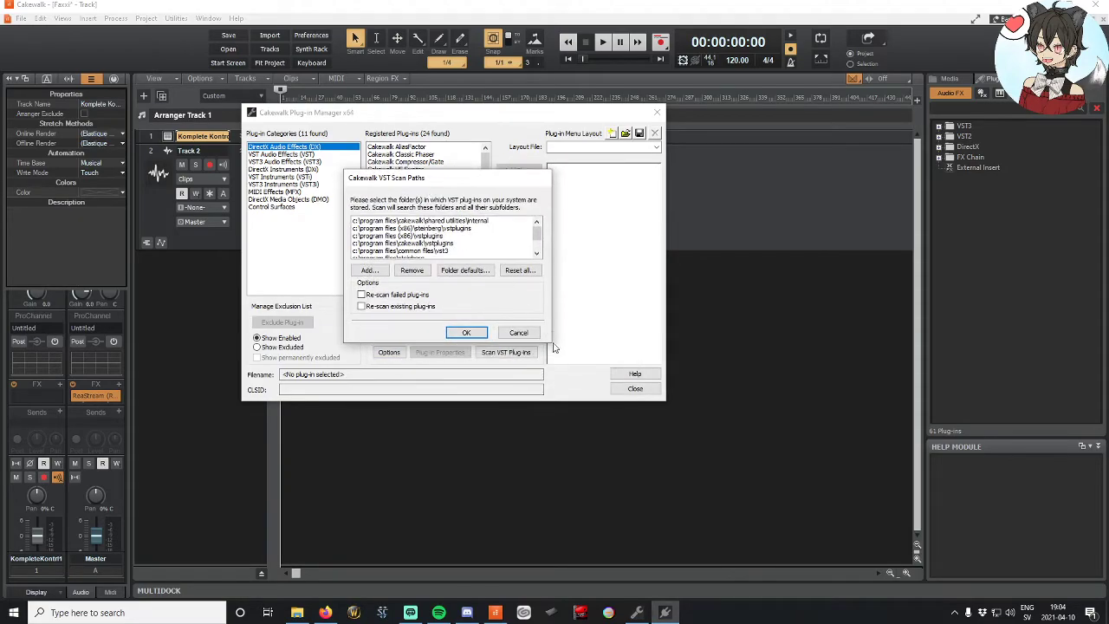
{"action": "scroll", "coordinate": [440, 235], "scroll_direction": "down", "scroll_amount": 2}
{"action": "scroll", "coordinate": [440, 235], "scroll_direction": "up", "scroll_amount": 3}
{"action": "scroll", "coordinate": [426, 253], "scroll_direction": "down", "scroll_amount": 3}
{"action": "scroll", "coordinate": [427, 253], "scroll_direction": "up", "scroll_amount": 3}
{"action": "left_click", "coordinate": [370, 272]}
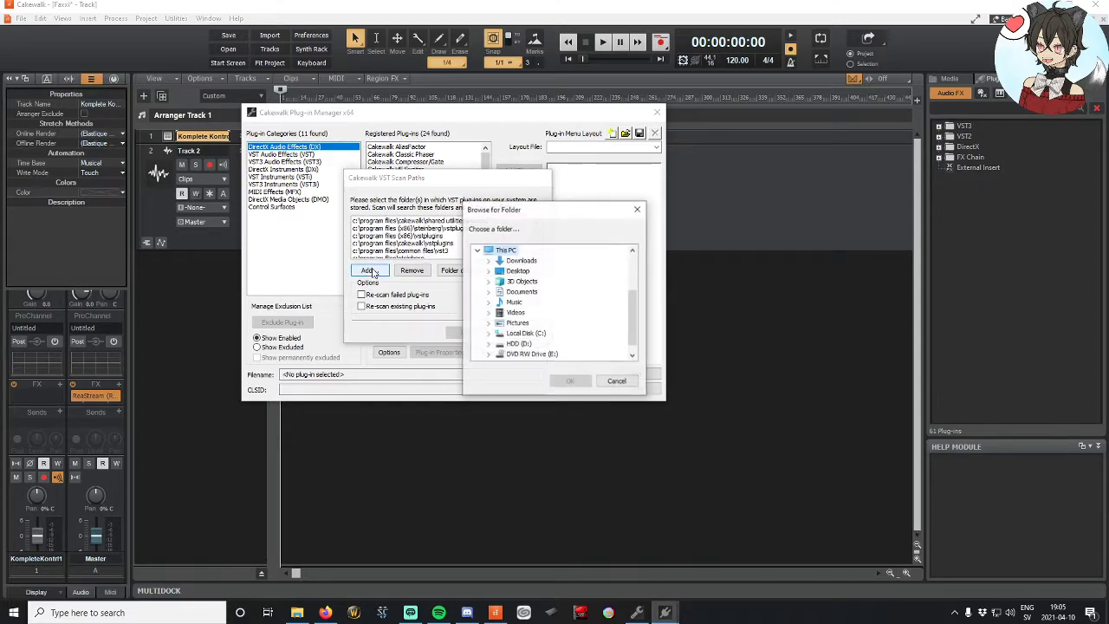
{"action": "scroll", "coordinate": [545, 280], "scroll_direction": "down", "scroll_amount": 2}
{"action": "left_click", "coordinate": [489, 323]}
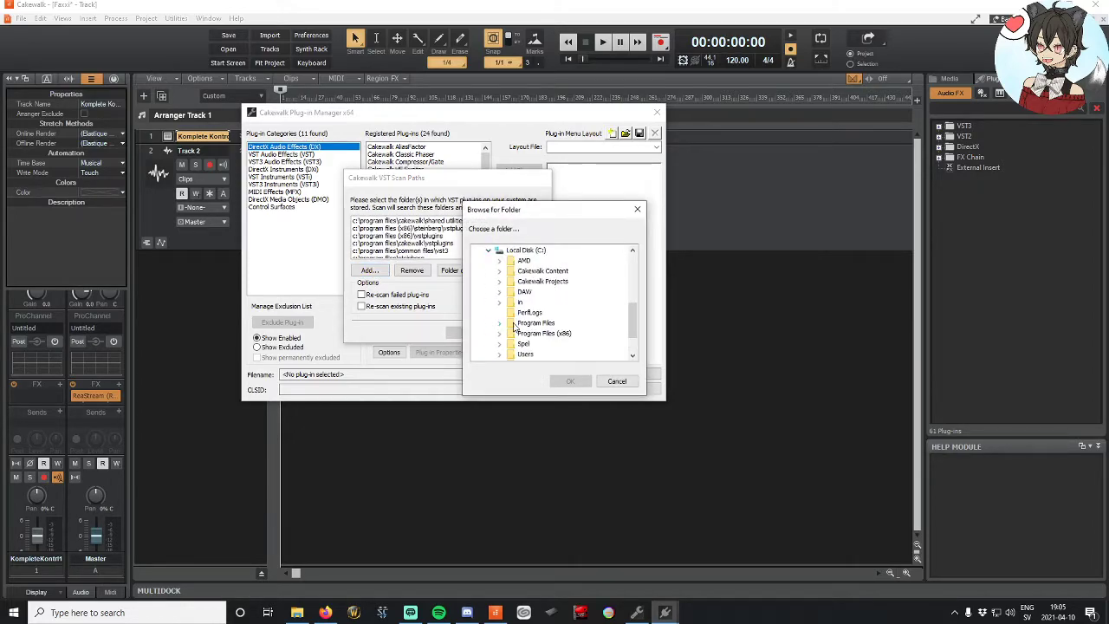
{"action": "left_click", "coordinate": [501, 329]}
{"action": "scroll", "coordinate": [546, 320], "scroll_direction": "down", "scroll_amount": 5}
{"action": "scroll", "coordinate": [554, 319], "scroll_direction": "down", "scroll_amount": 2}
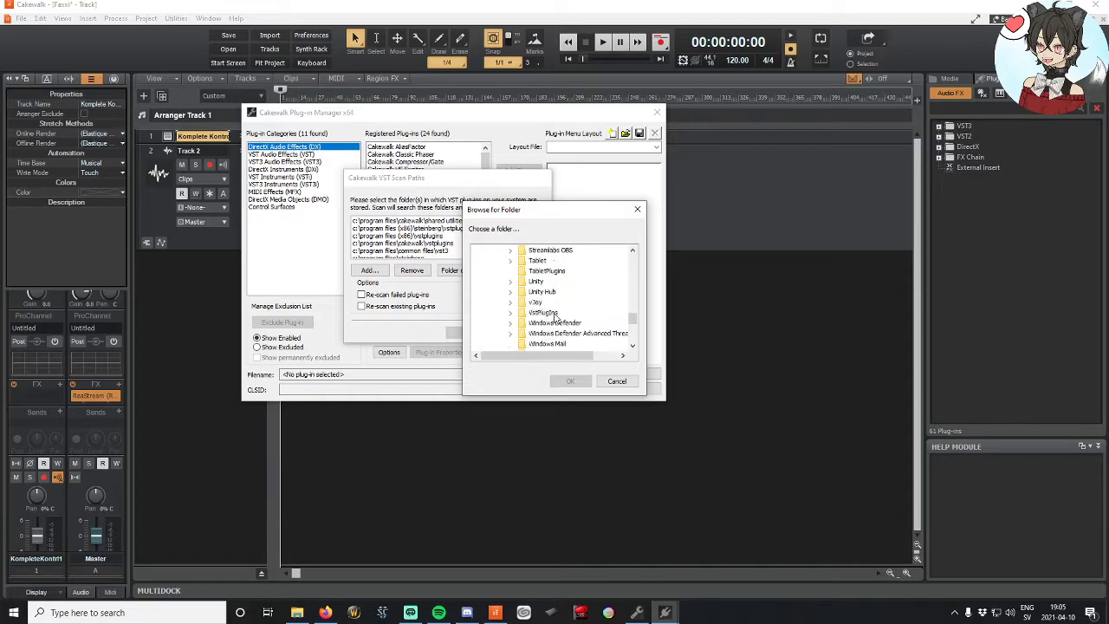
{"action": "left_click", "coordinate": [519, 319]}
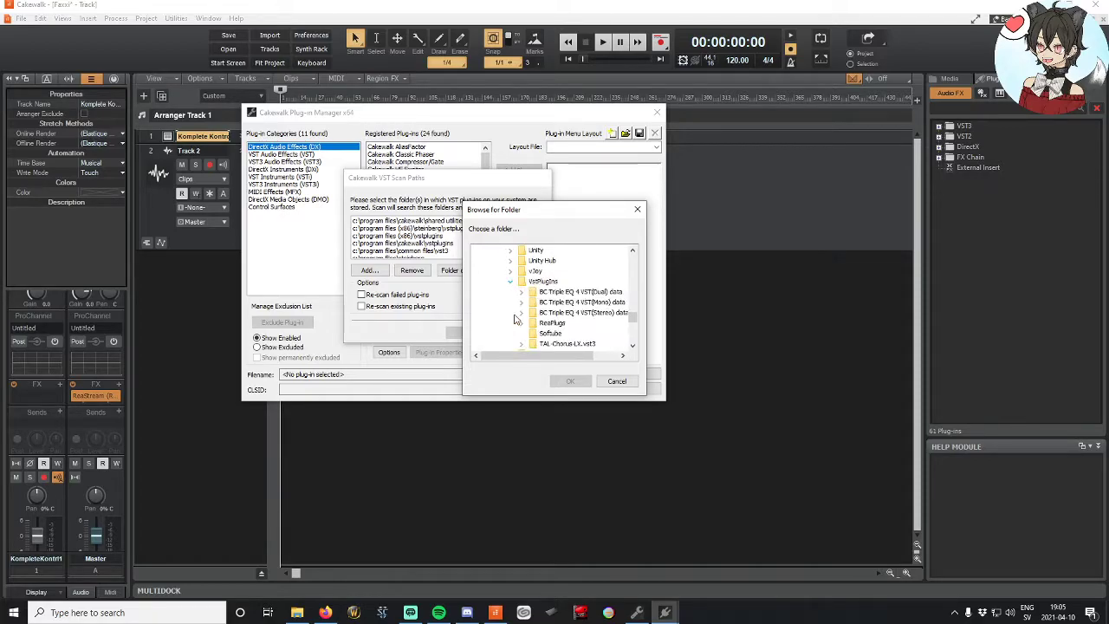
{"action": "left_click", "coordinate": [611, 382]}
Step: Confirm the list of VST scan paths and scan those folders for VST plug-ins
{"action": "scroll", "coordinate": [450, 244], "scroll_direction": "down", "scroll_amount": 1}
{"action": "scroll", "coordinate": [442, 242], "scroll_direction": "up", "scroll_amount": 1}
{"action": "scroll", "coordinate": [450, 247], "scroll_direction": "down", "scroll_amount": 1}
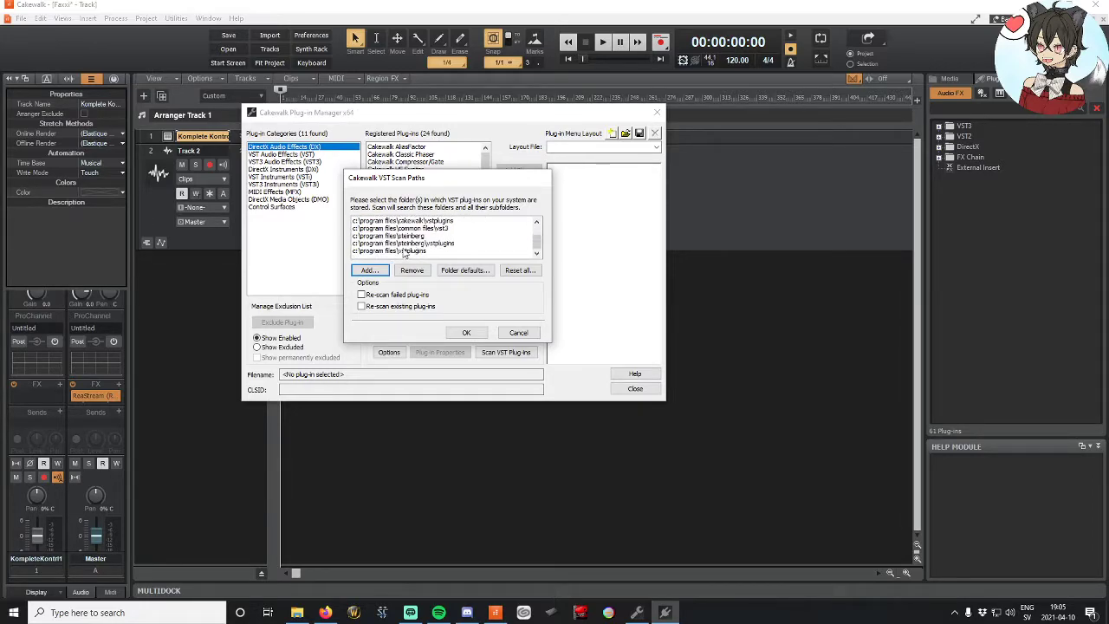
{"action": "scroll", "coordinate": [425, 243], "scroll_direction": "up", "scroll_amount": 2}
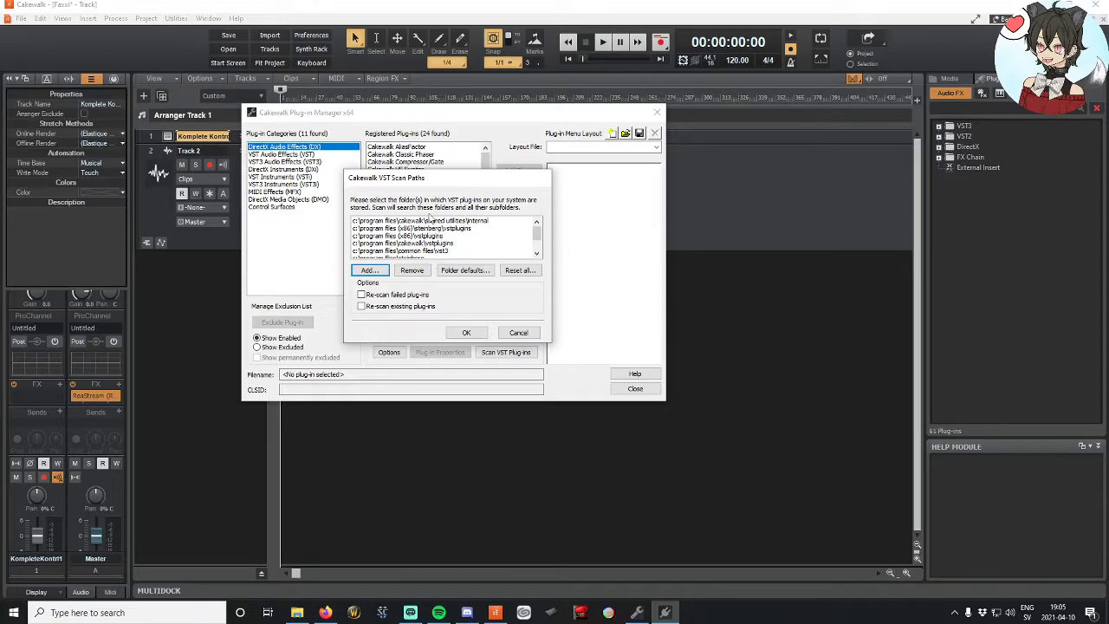
{"action": "left_click", "coordinate": [461, 328]}
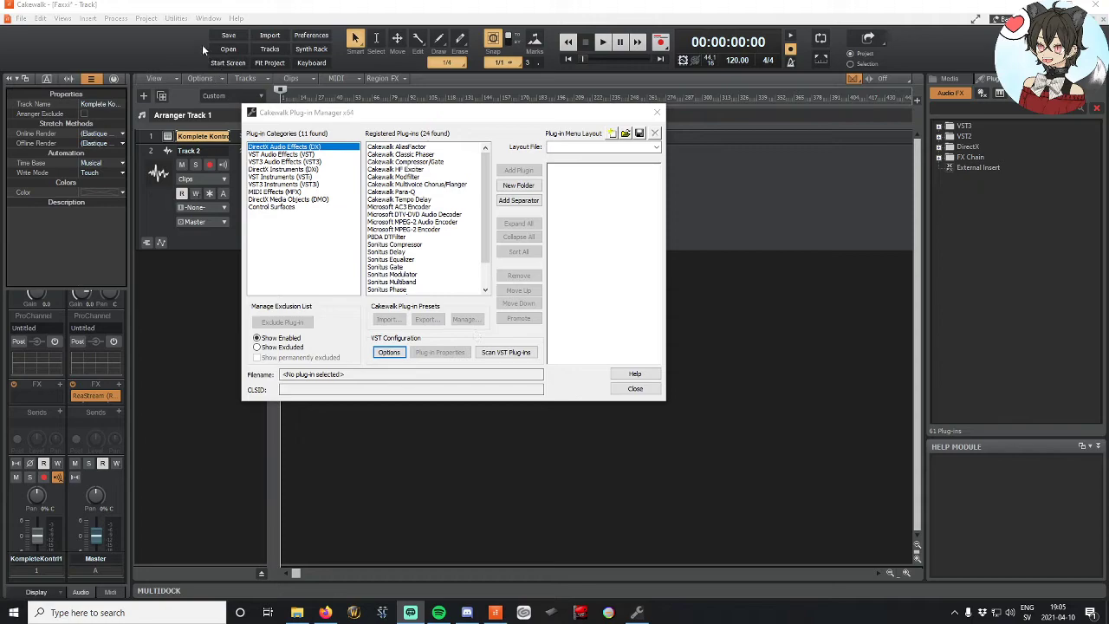
{"action": "scroll", "coordinate": [414, 226], "scroll_direction": "down", "scroll_amount": 2}
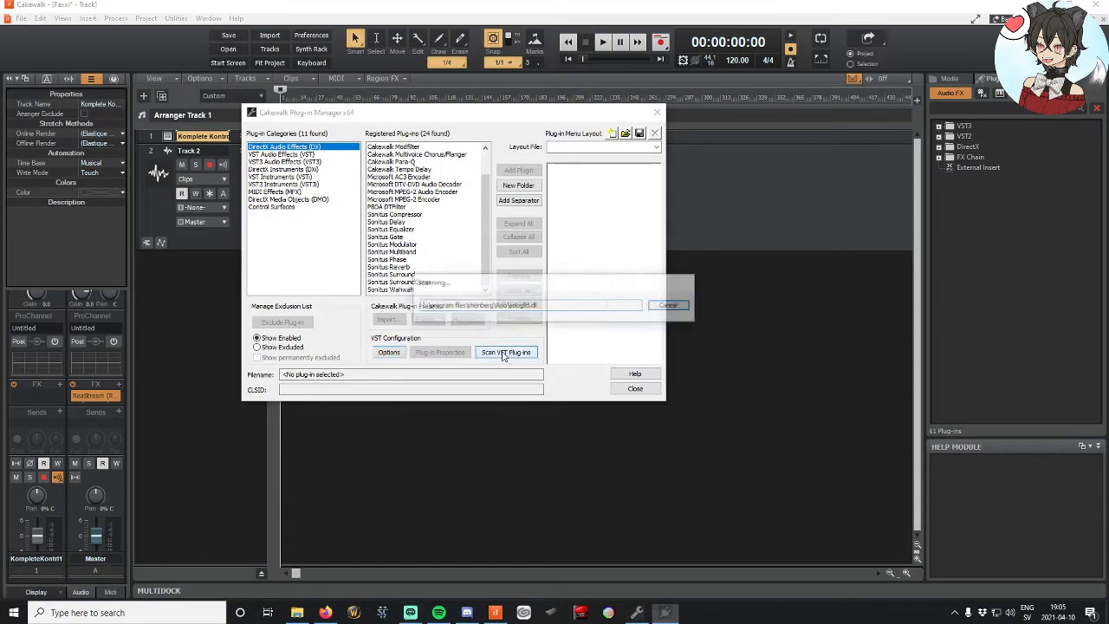
{"action": "left_click", "coordinate": [505, 353]}
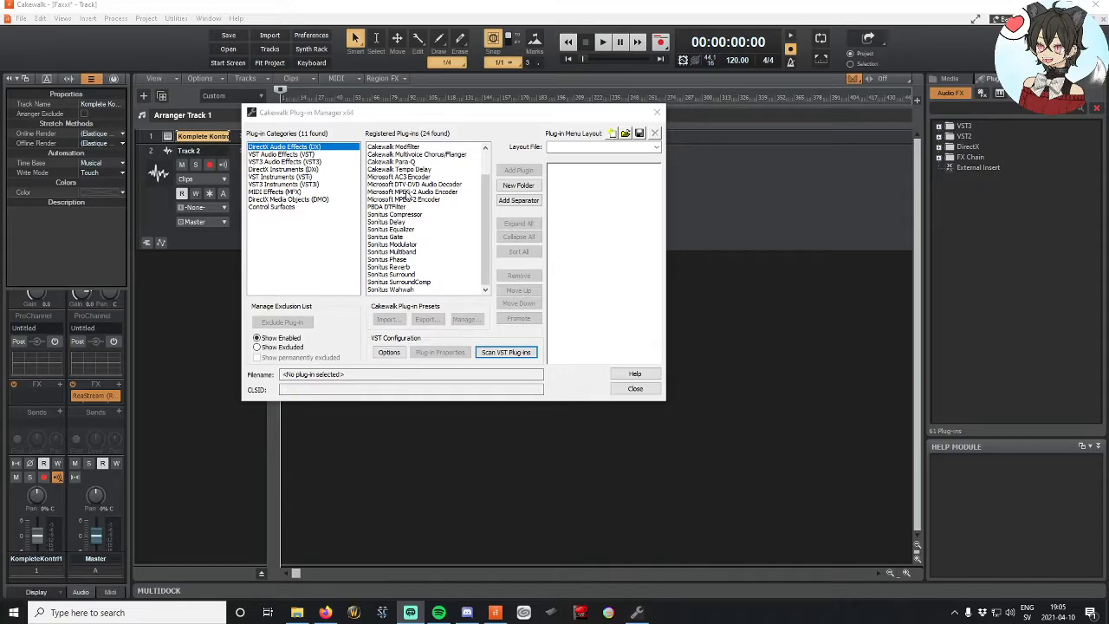
Step: Examine the registered plug-ins in the DirectX, VST and VST3 audio effects and DirectX instruments categories
{"action": "scroll", "coordinate": [409, 199], "scroll_direction": "up", "scroll_amount": 2}
{"action": "scroll", "coordinate": [416, 182], "scroll_direction": "down", "scroll_amount": 2}
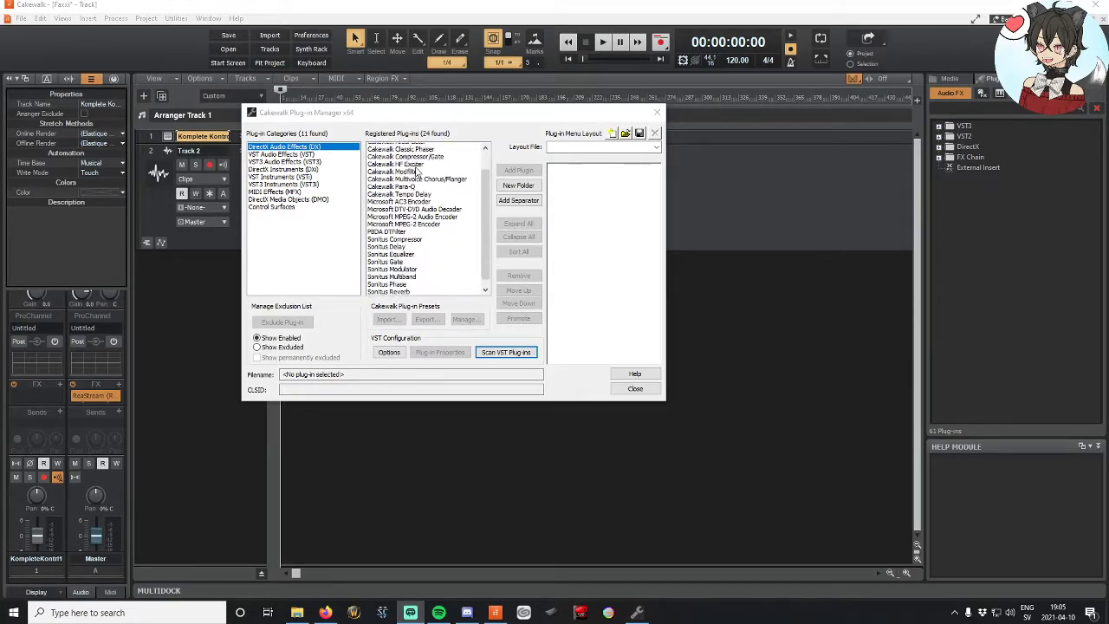
{"action": "left_click", "coordinate": [283, 154]}
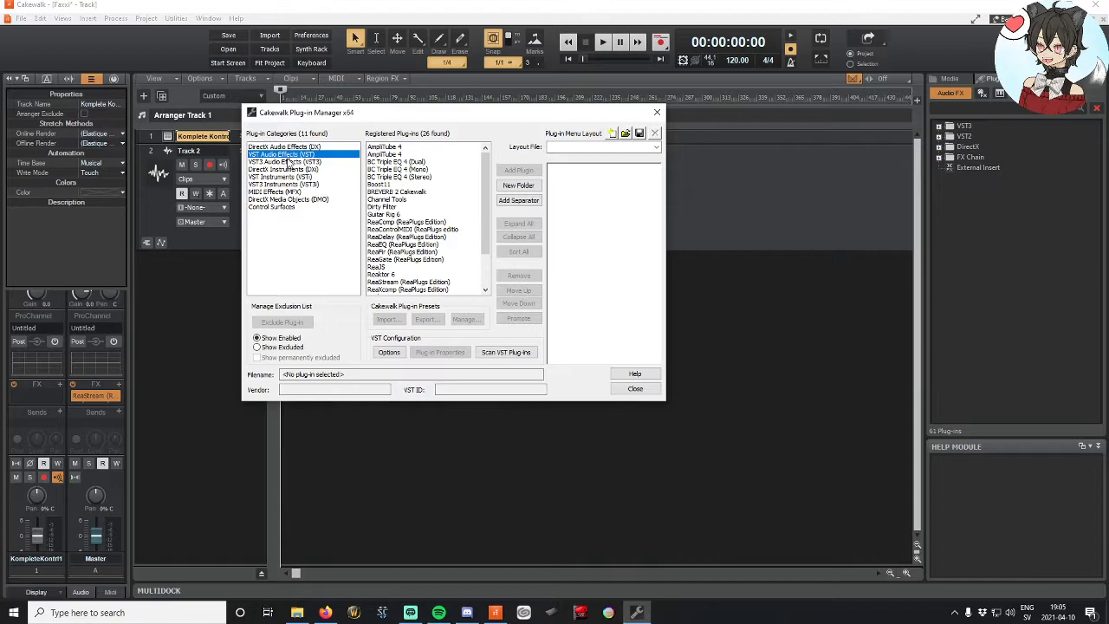
{"action": "left_click", "coordinate": [287, 162]}
{"action": "left_click", "coordinate": [288, 170]}
{"action": "left_click", "coordinate": [284, 163]}
Step: Show excluded plug-ins, including permanently excluded ones, and examine the VST3, VST and DirectX audio effects categories
{"action": "left_click", "coordinate": [268, 348]}
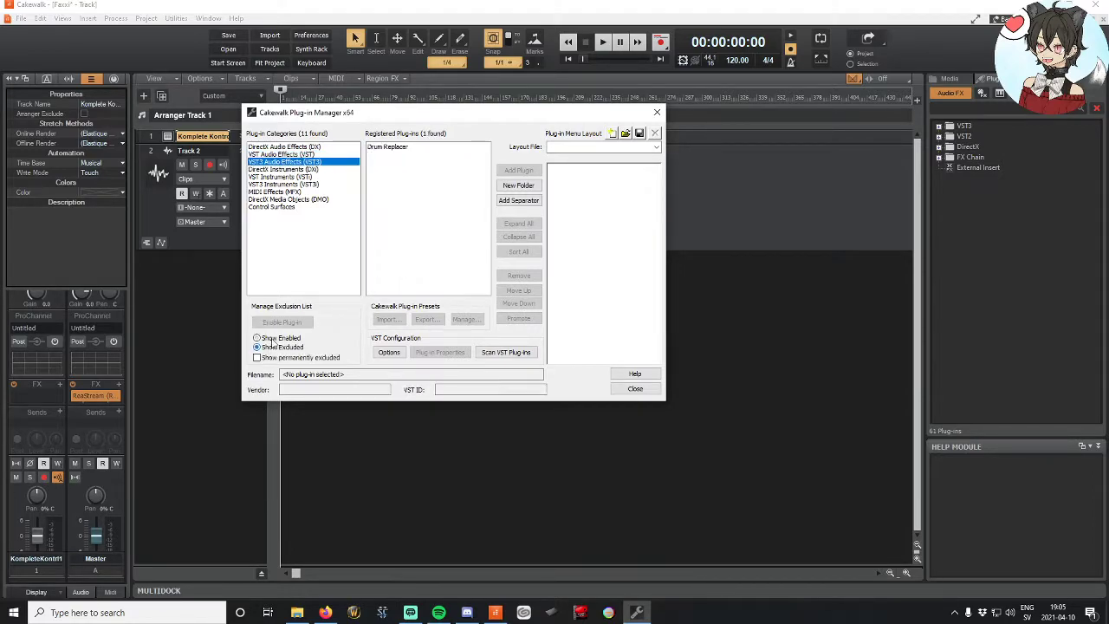
{"action": "left_click", "coordinate": [256, 358]}
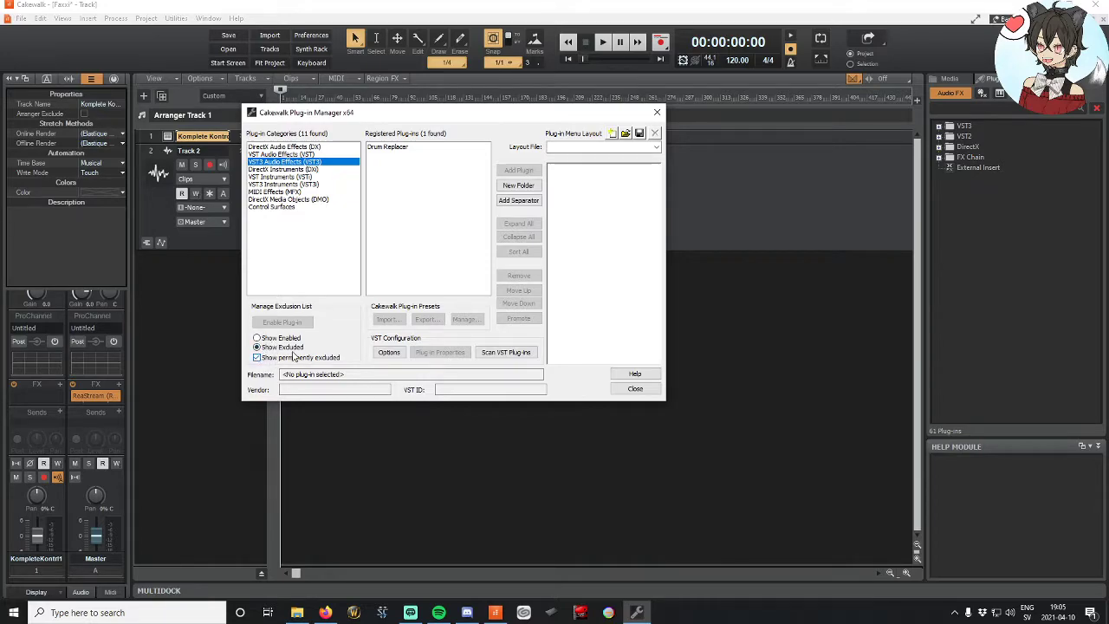
{"action": "left_click", "coordinate": [286, 154]}
{"action": "left_click", "coordinate": [283, 148]}
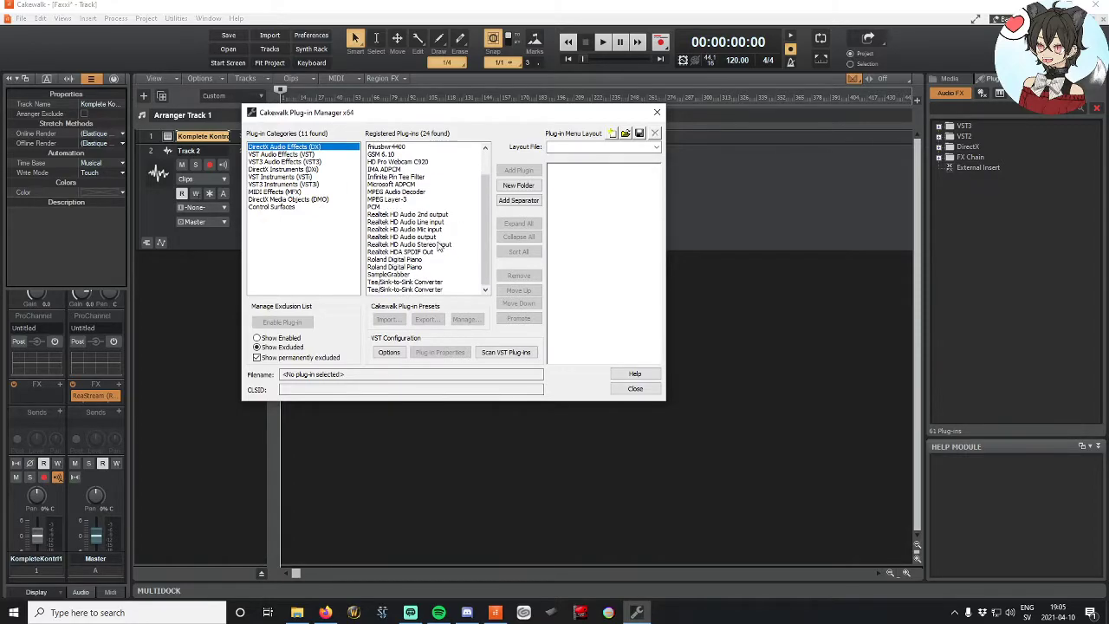
Step: Examine the excluded and enabled plug-ins in the VST audio effects category and close the Plug-in Manager
{"action": "left_click", "coordinate": [303, 154]}
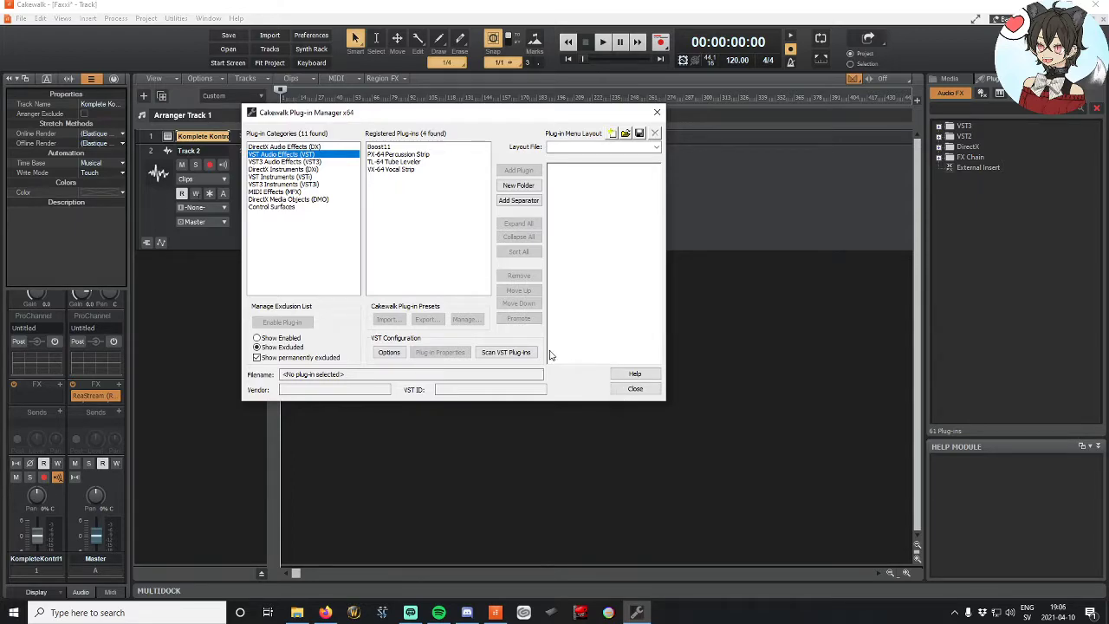
{"action": "left_click", "coordinate": [257, 337]}
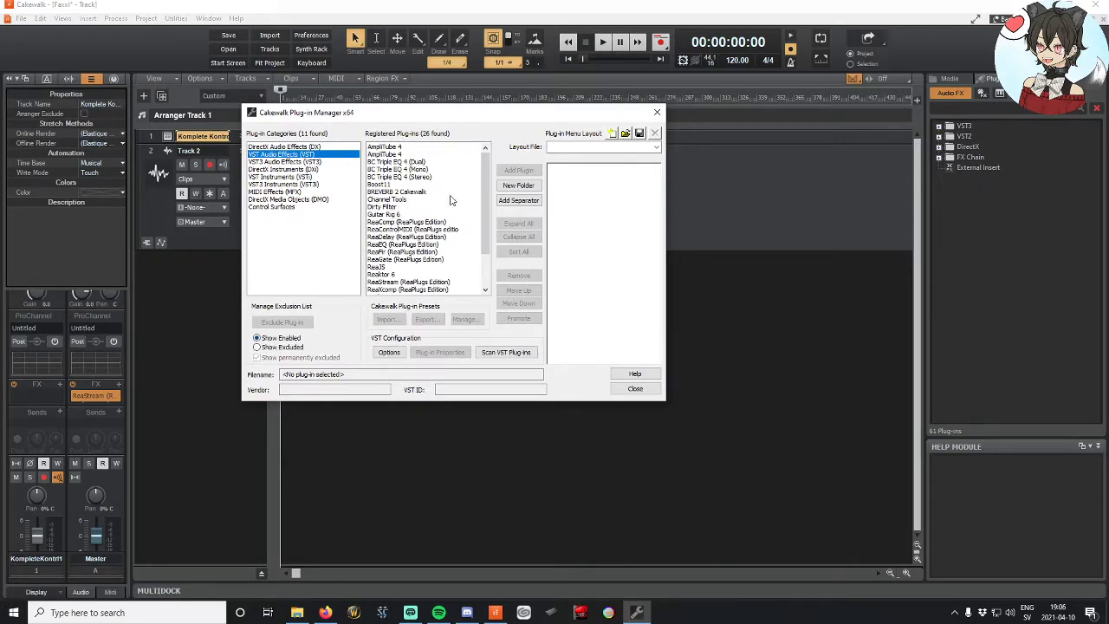
{"action": "left_click", "coordinate": [655, 111]}
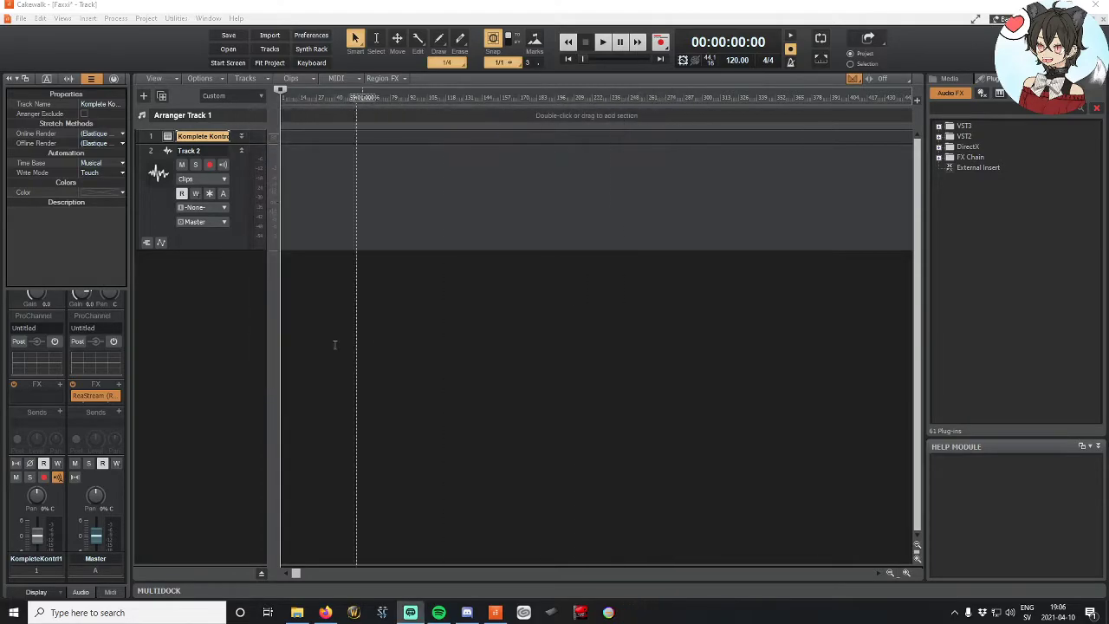
Step: Delete the Track 2 audio track and enlarge the Komplete Kontrol track to show its controls
{"action": "right_click", "coordinate": [241, 189]}
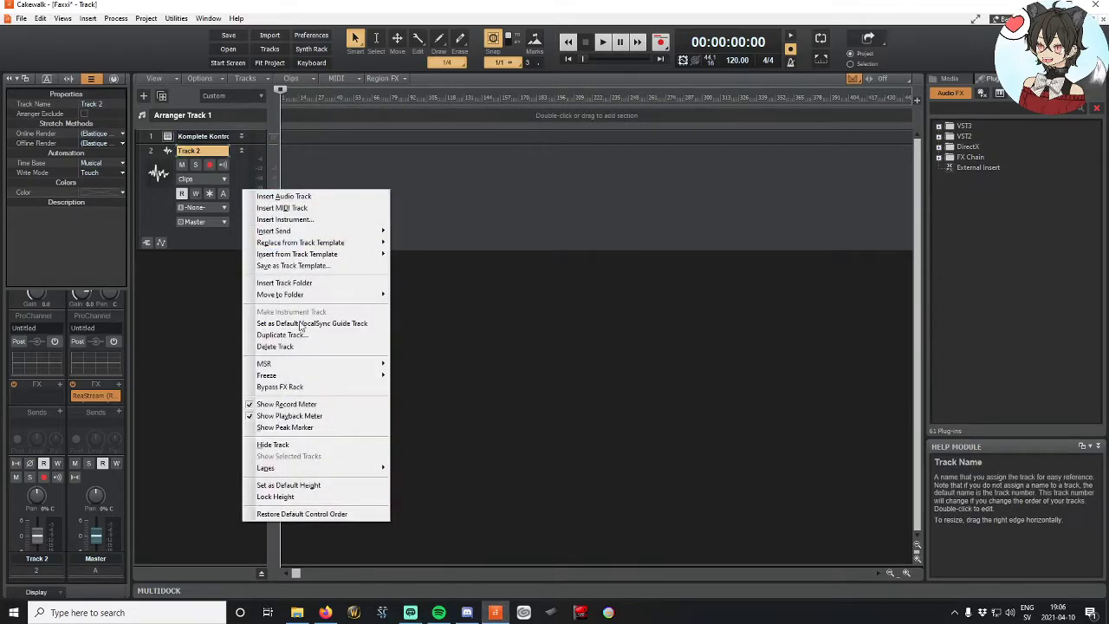
{"action": "left_click", "coordinate": [299, 346]}
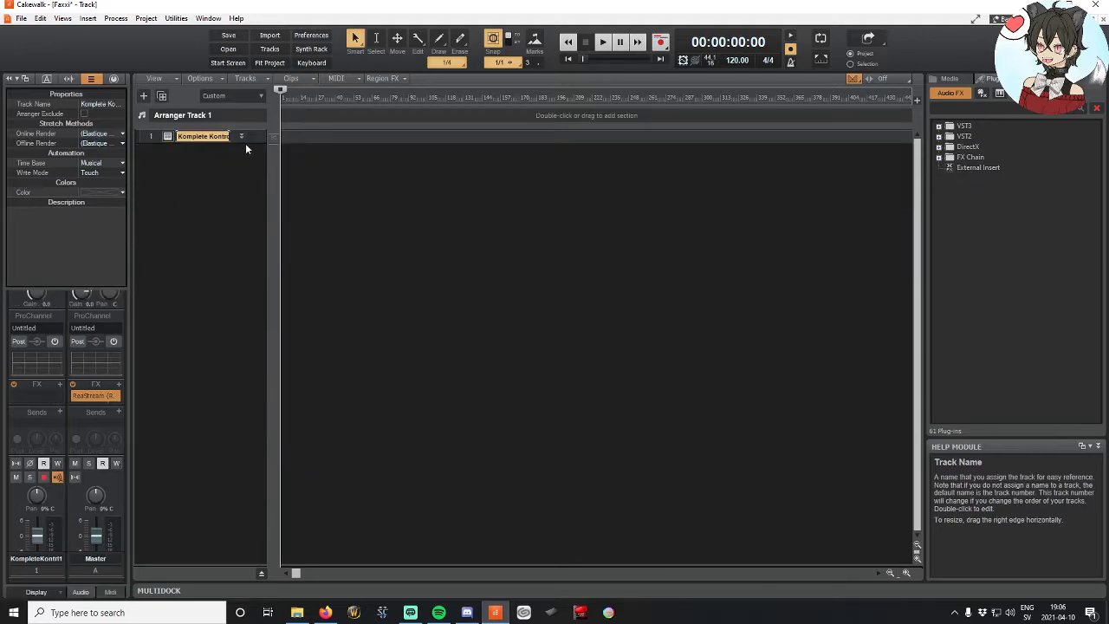
{"action": "left_click_drag", "start_coordinate": [238, 141], "coordinate": [240, 456]}
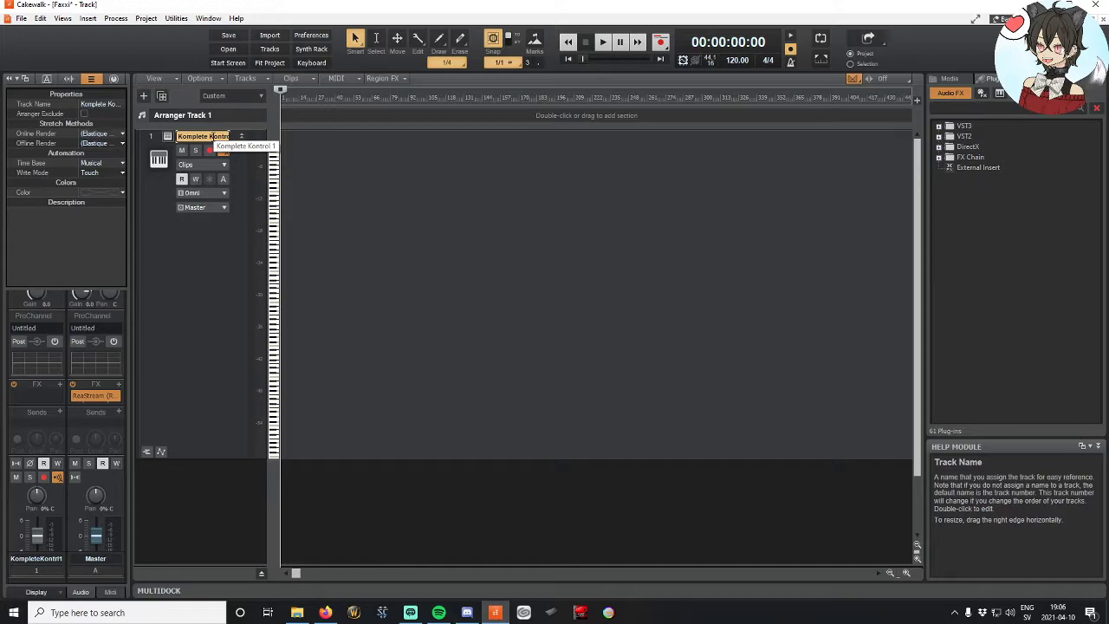
Step: View the Komplete Kontrol plug-in interface of the instrument track and close it
{"action": "left_click", "coordinate": [167, 139]}
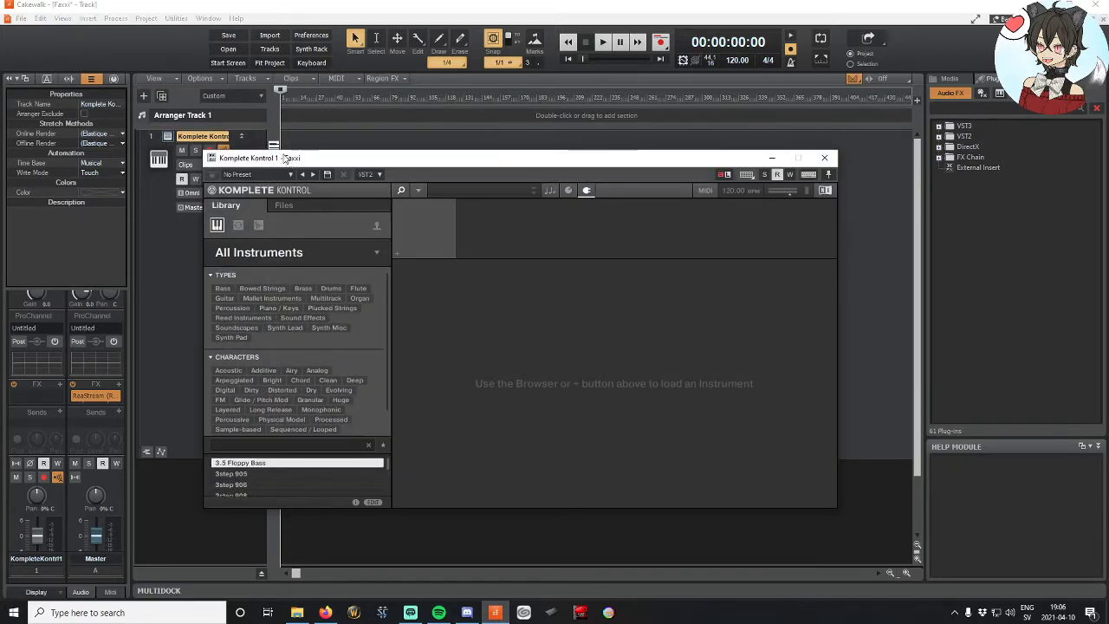
{"action": "left_click_drag", "start_coordinate": [289, 154], "coordinate": [284, 179]}
{"action": "left_click", "coordinate": [783, 179]}
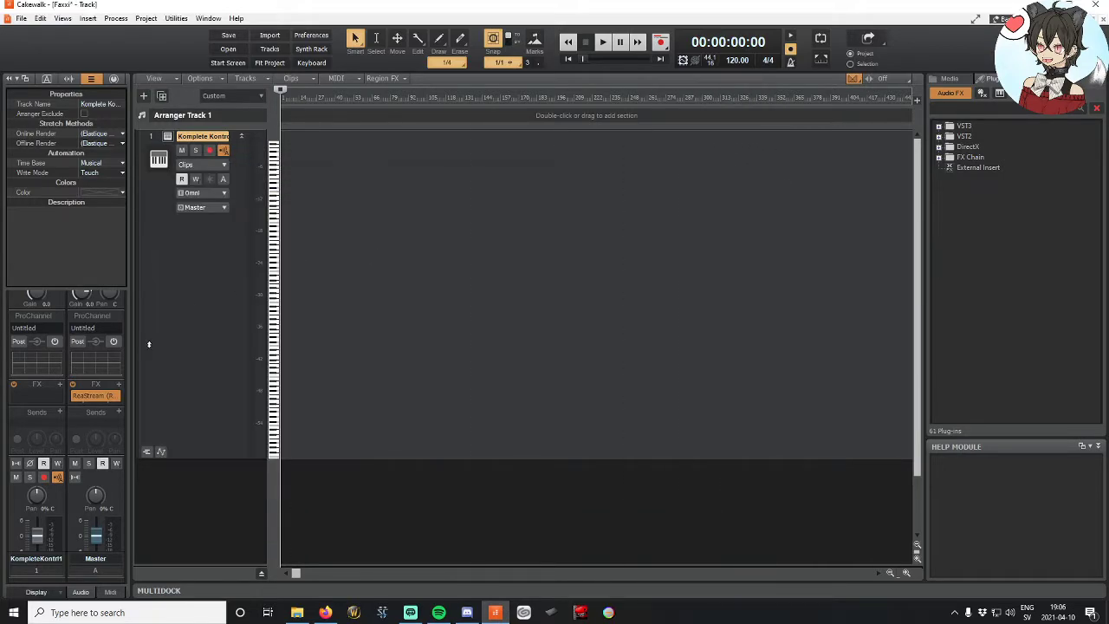
Step: Insert a new Komplete Kontrol instrument track with Omni input and name it Main
{"action": "right_click", "coordinate": [223, 516]}
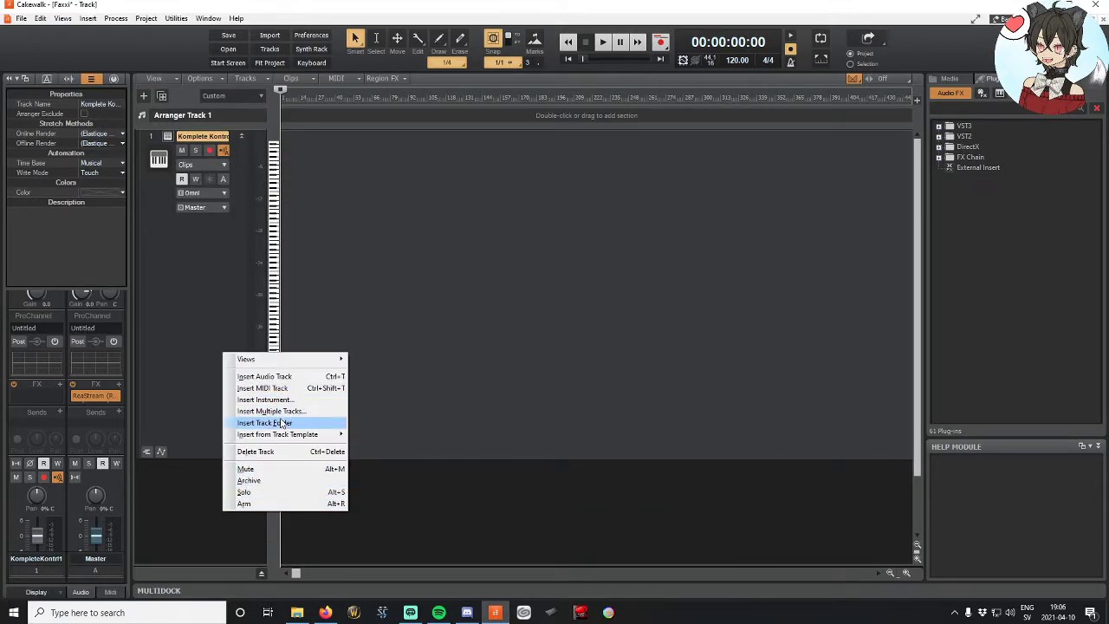
{"action": "left_click", "coordinate": [268, 400]}
{"action": "left_click", "coordinate": [214, 70]}
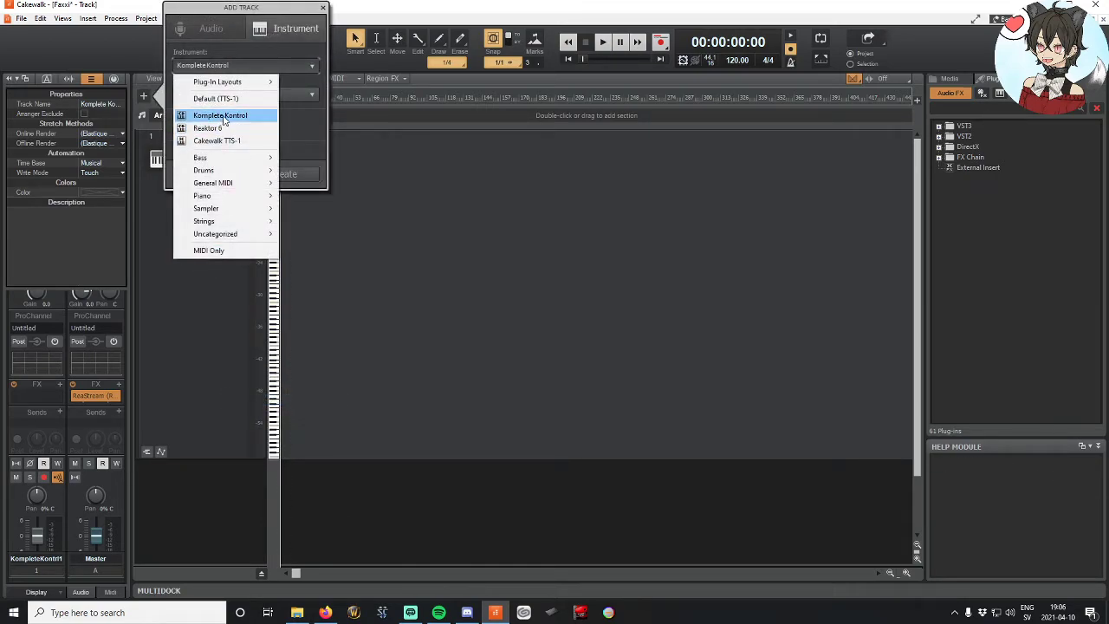
{"action": "mouse_move", "coordinate": [222, 186]}
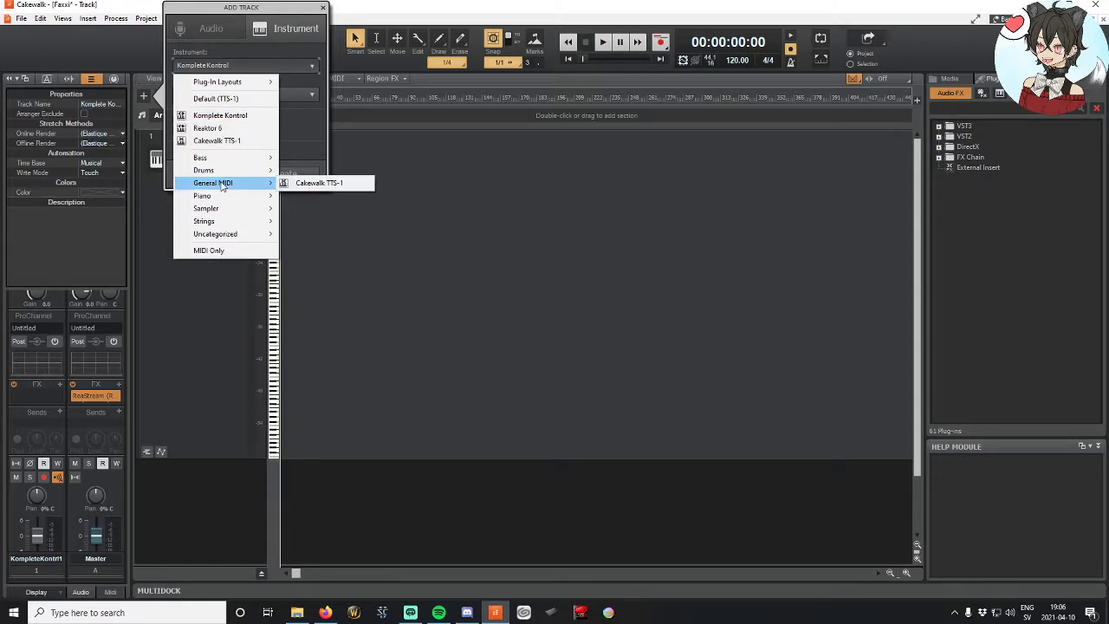
{"action": "mouse_move", "coordinate": [221, 224]}
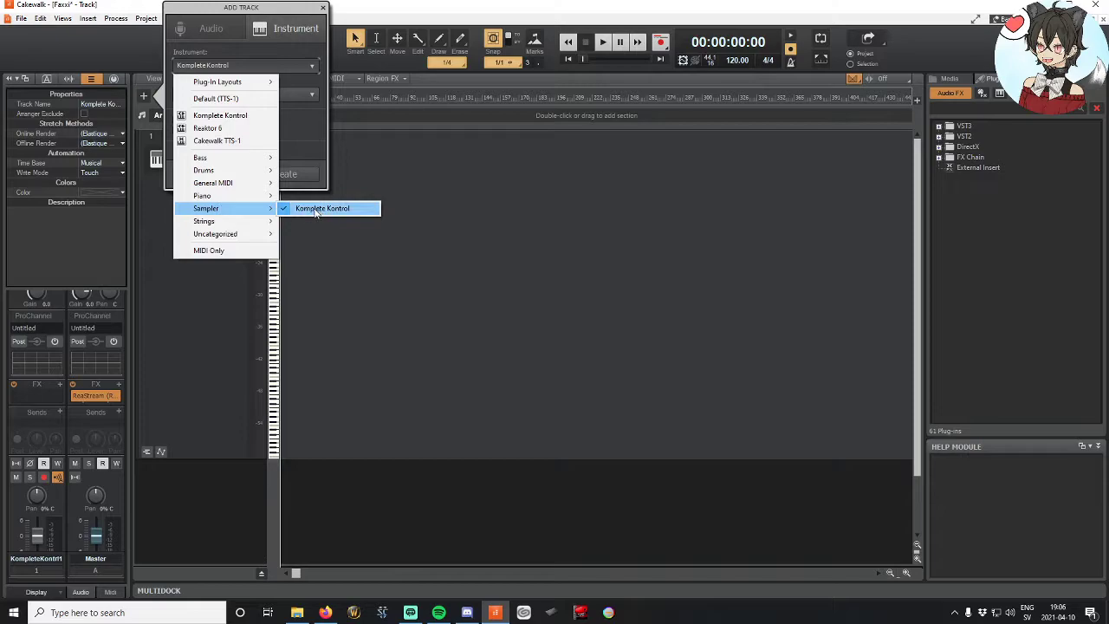
{"action": "left_click", "coordinate": [220, 115]}
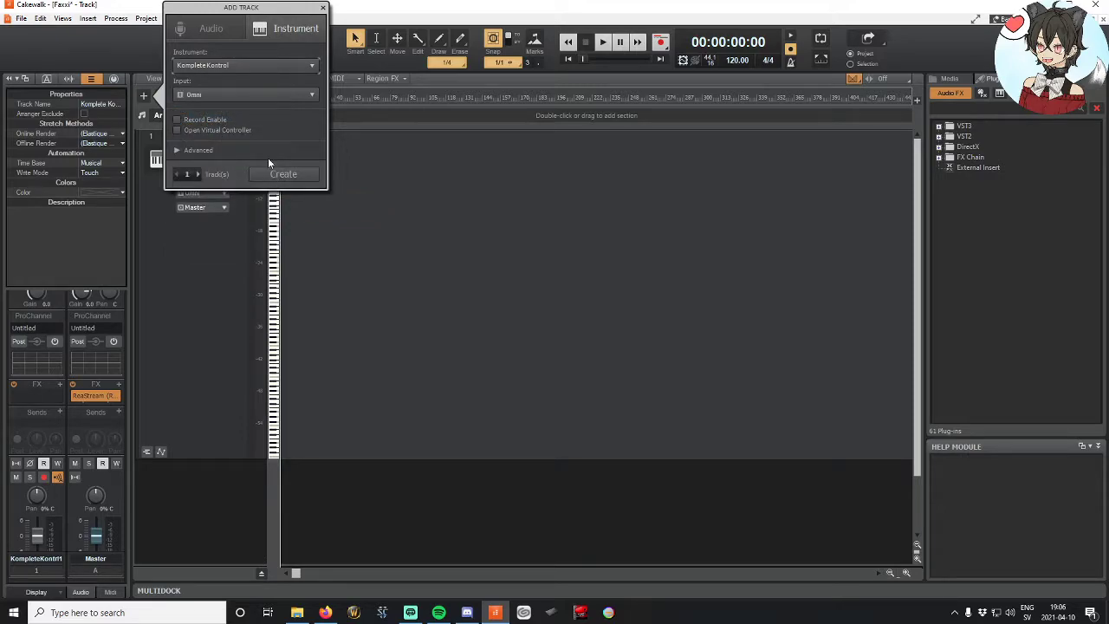
{"action": "left_click", "coordinate": [273, 174]}
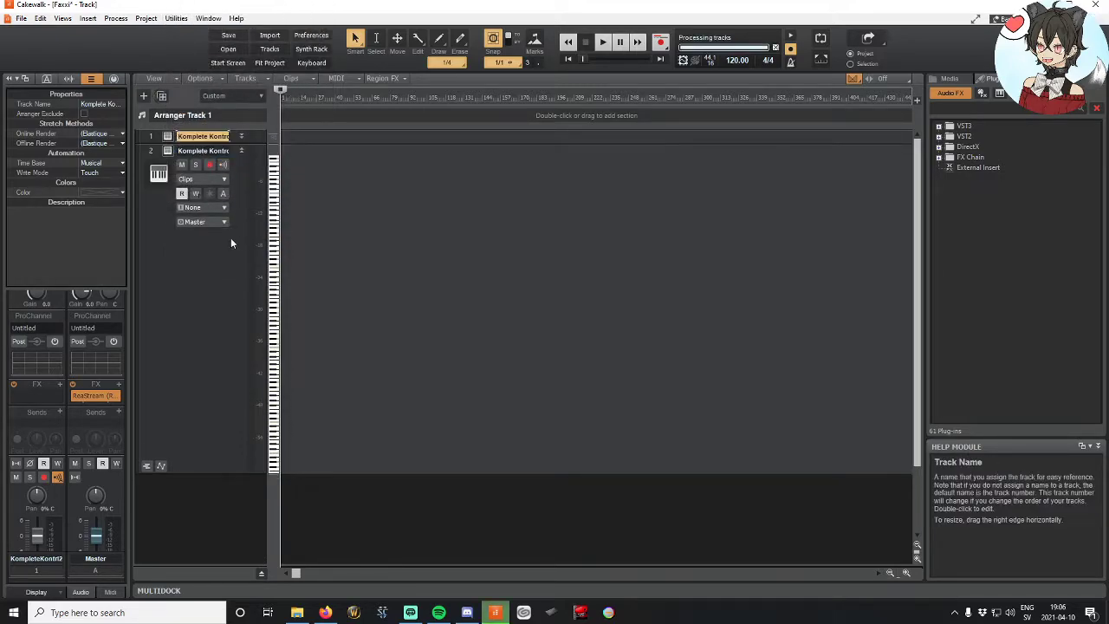
{"action": "type", "text": "Main"}
{"action": "key", "text": "Return"}
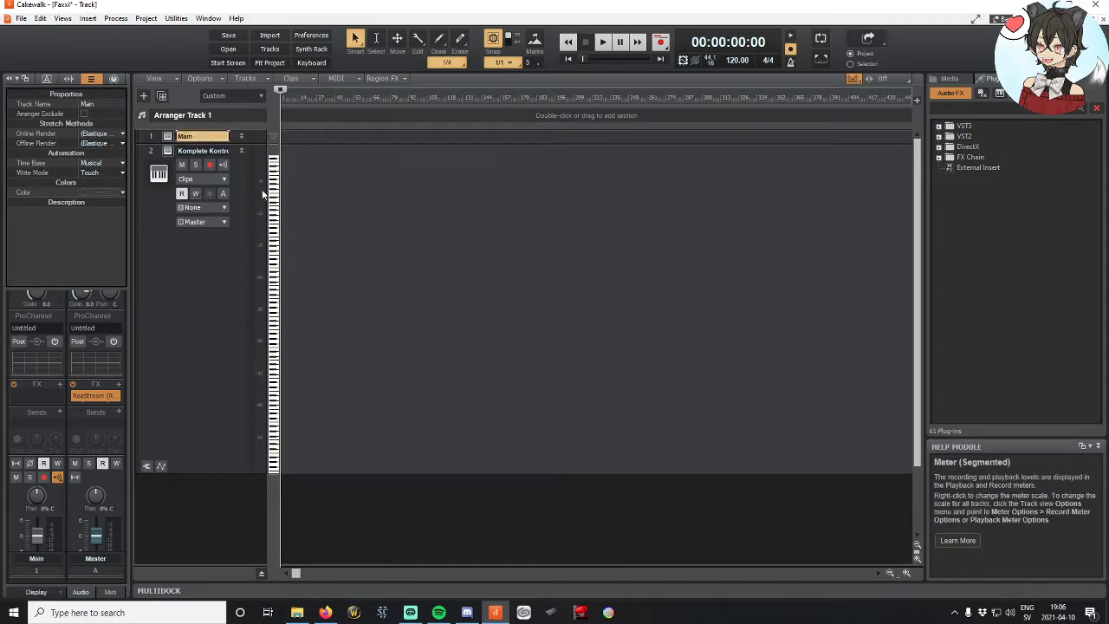
Step: Delete the old Komplete Kontrol track below Main and enlarge the Main track to show its controls
{"action": "right_click", "coordinate": [154, 253]}
{"action": "right_click", "coordinate": [173, 237]}
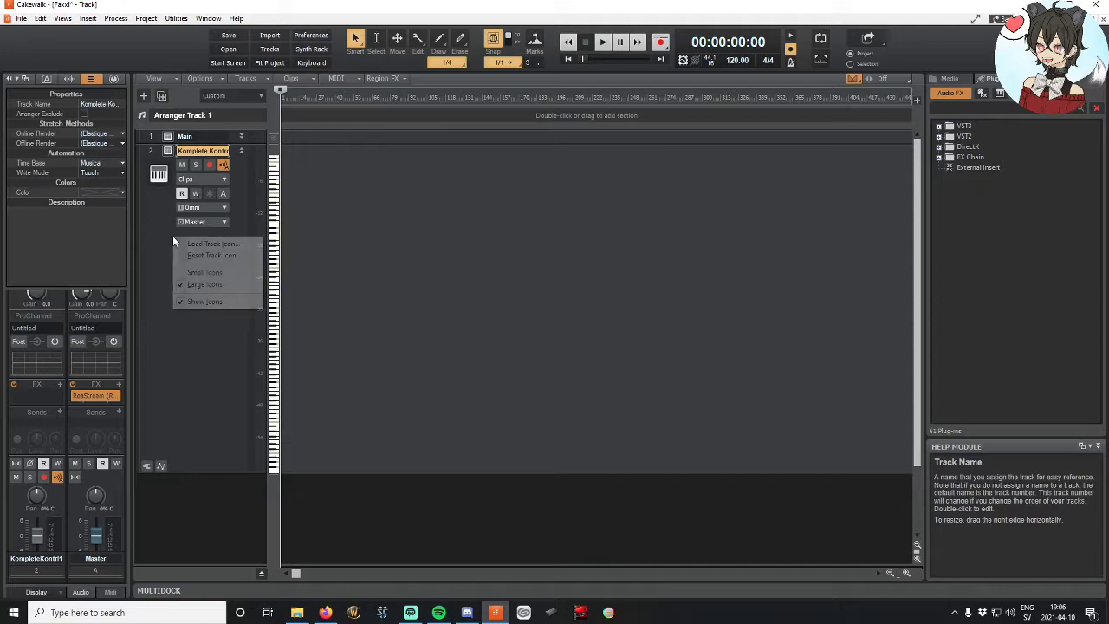
{"action": "right_click", "coordinate": [248, 185]}
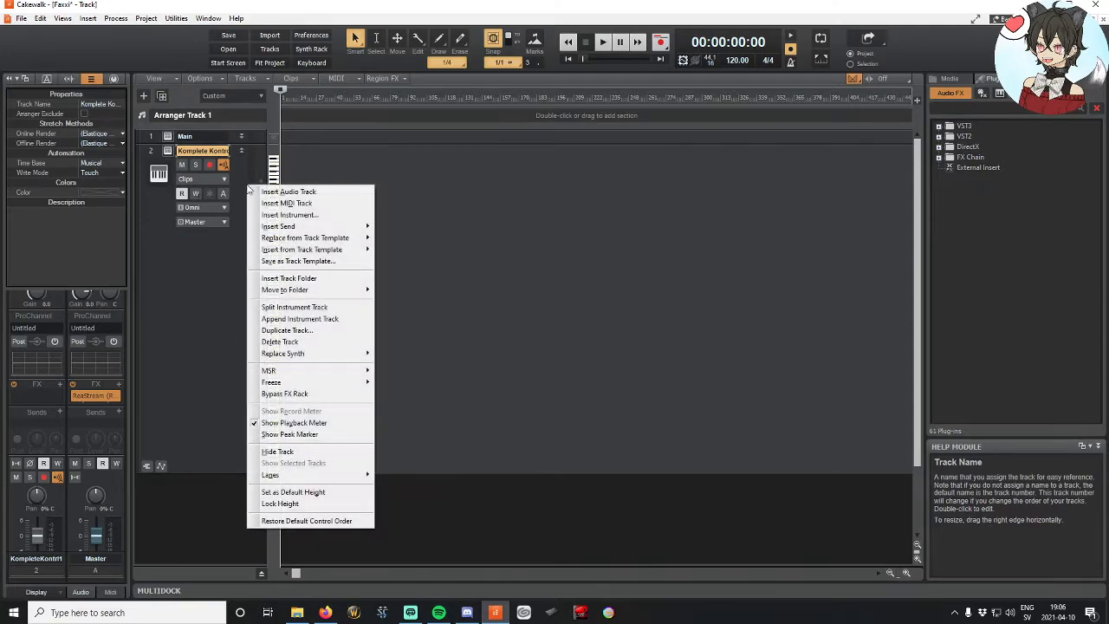
{"action": "left_click", "coordinate": [286, 342]}
{"action": "left_click_drag", "start_coordinate": [227, 142], "coordinate": [187, 225]}
Step: Set the Main track's input to Virtual Controller, MIDI Omni, and arm the track for recording
{"action": "left_click", "coordinate": [206, 193]}
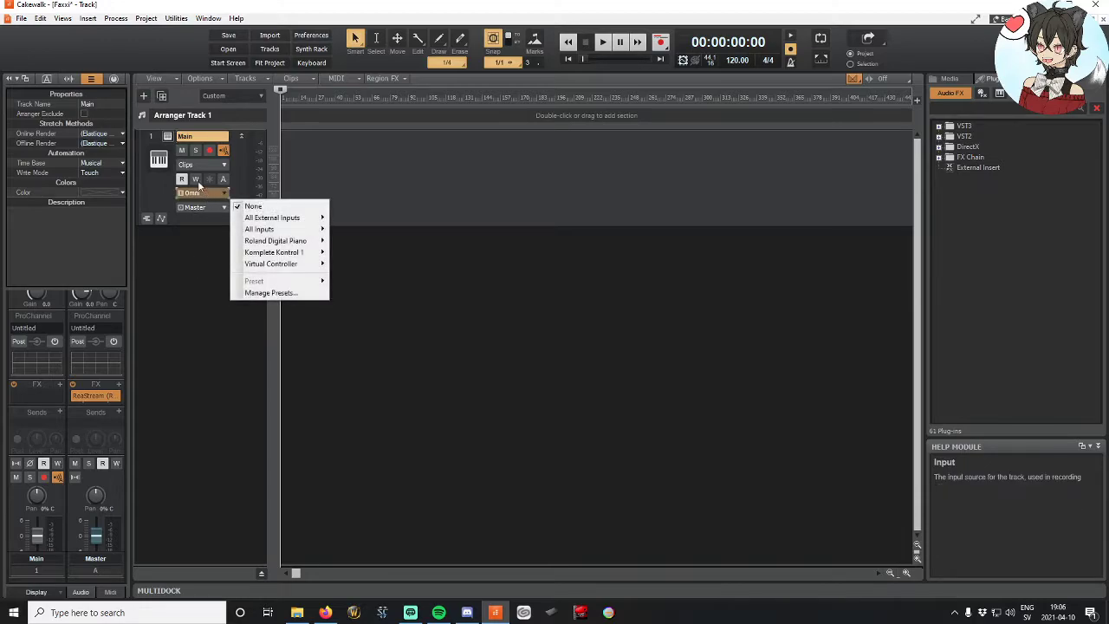
{"action": "mouse_move", "coordinate": [260, 230]}
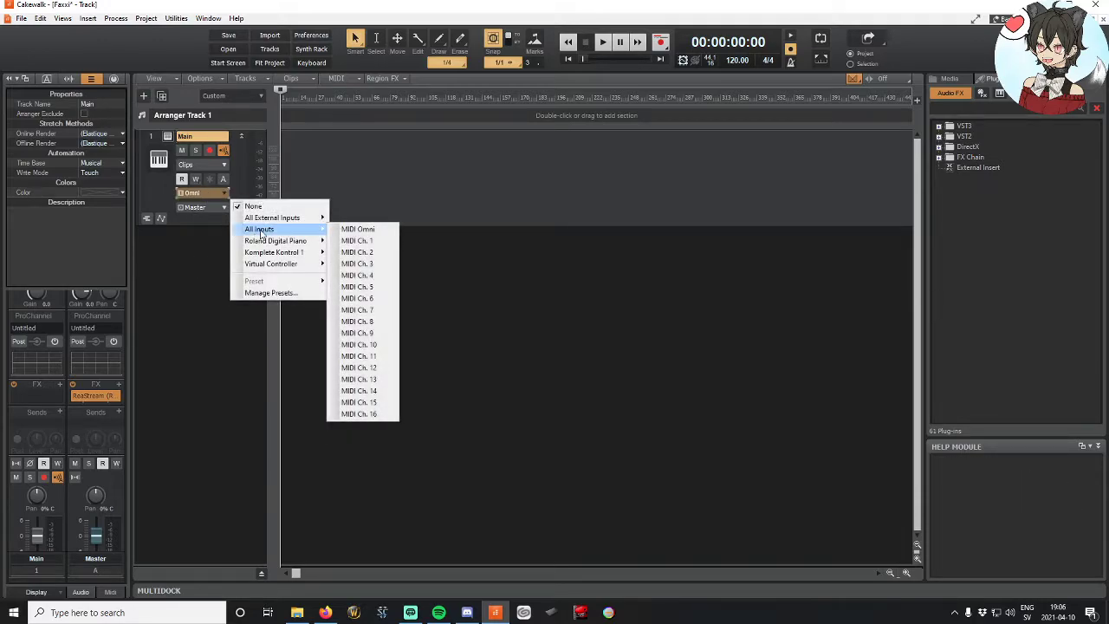
{"action": "mouse_move", "coordinate": [290, 242]}
{"action": "mouse_move", "coordinate": [288, 264]}
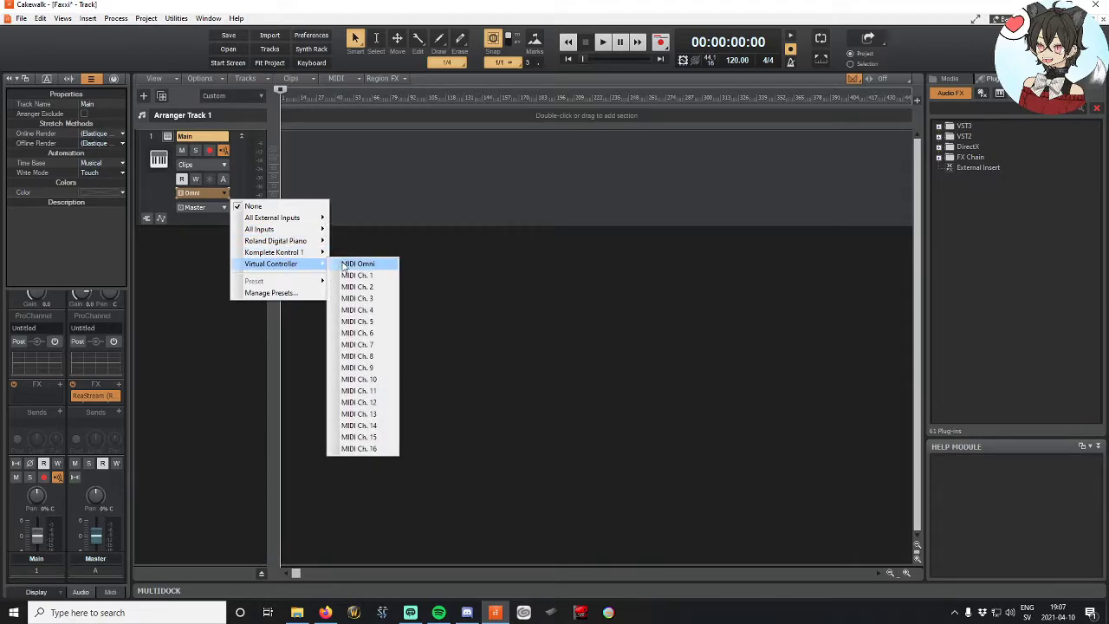
{"action": "left_click", "coordinate": [344, 266]}
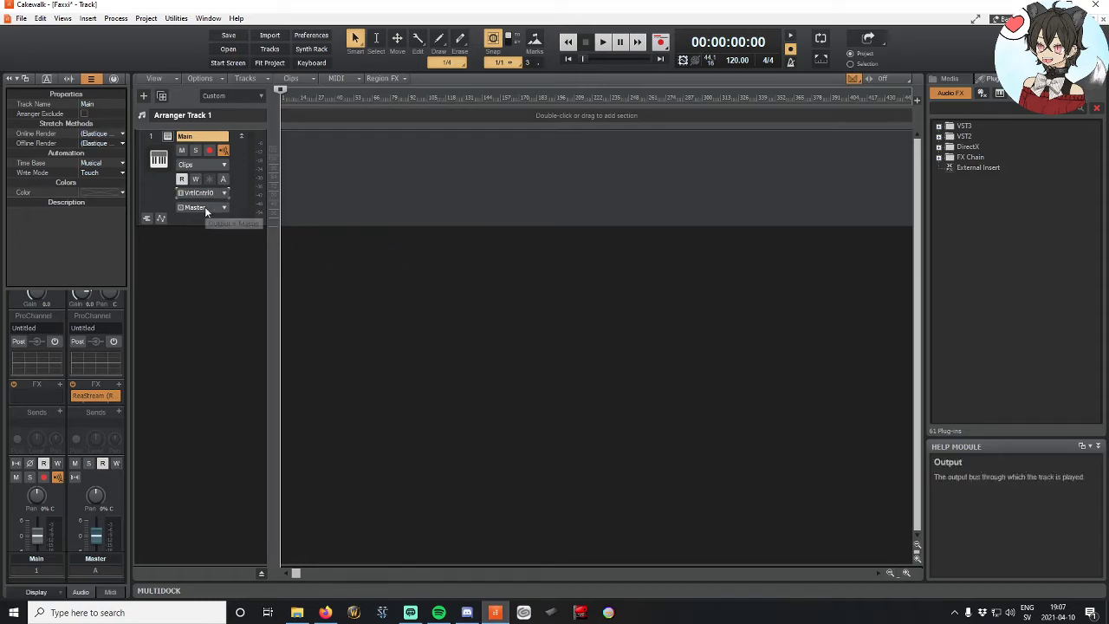
{"action": "left_click", "coordinate": [209, 151]}
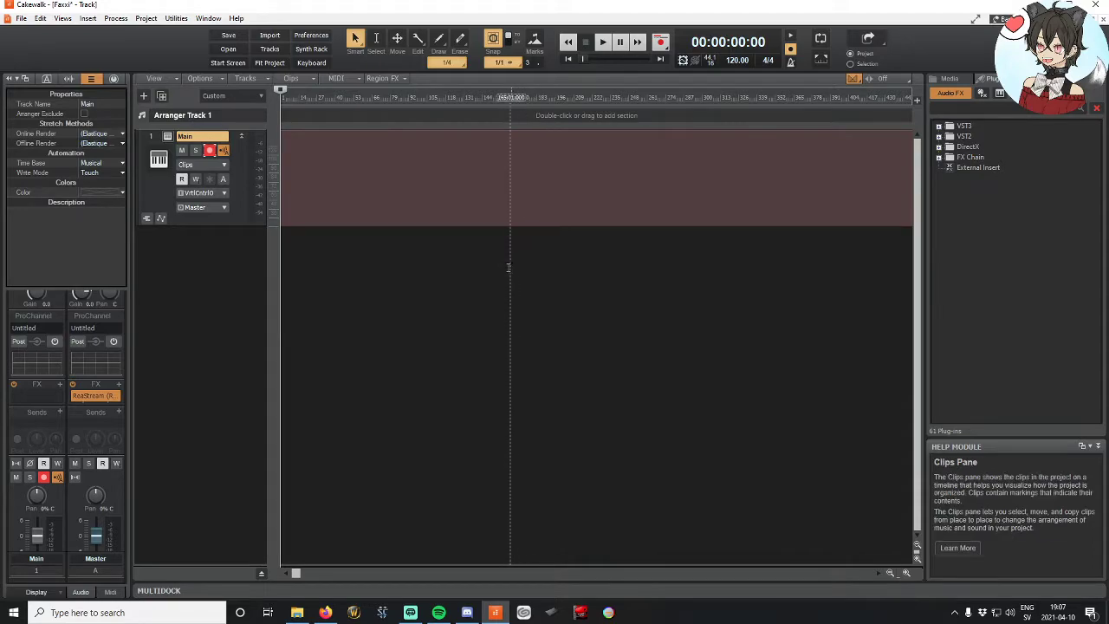
{"action": "left_click", "coordinate": [178, 612]}
{"action": "type", "text": "komplete"}
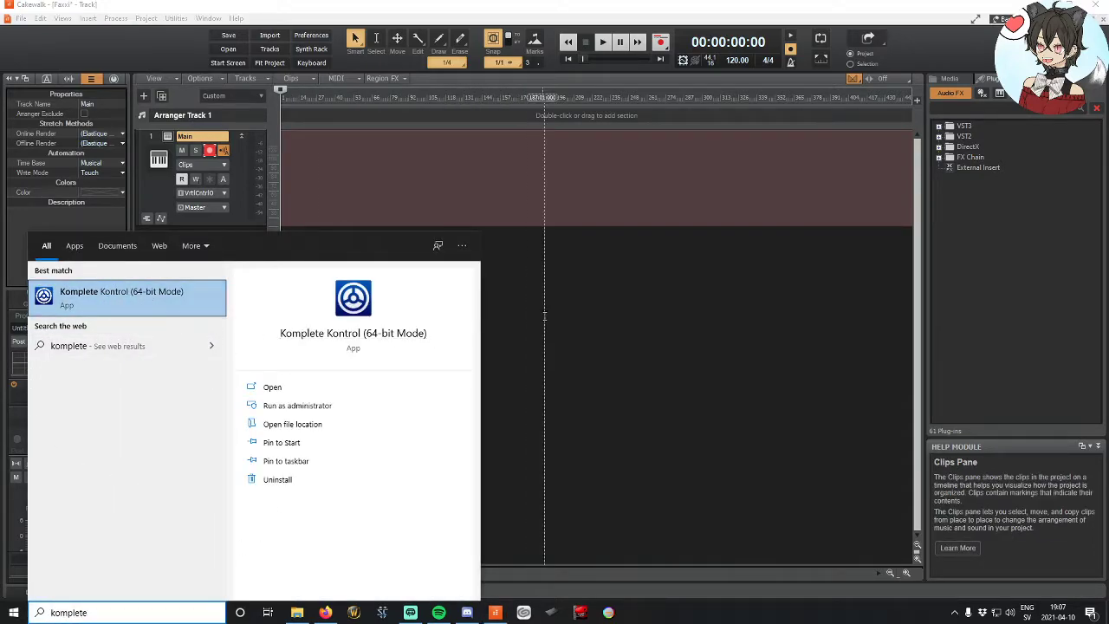
{"action": "left_click", "coordinate": [581, 284]}
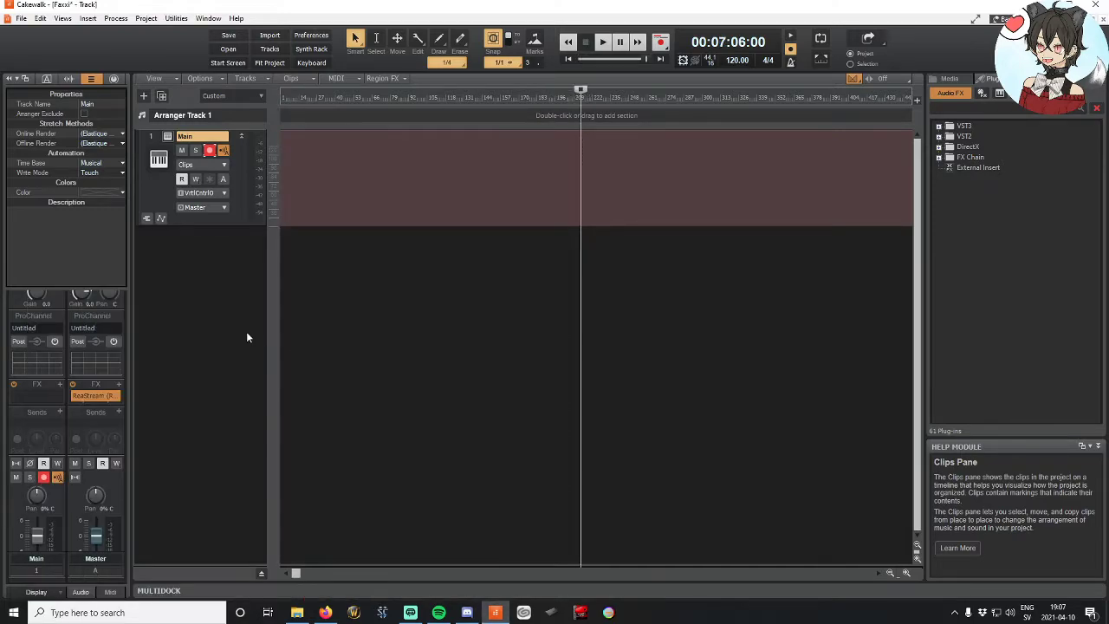
{"action": "left_click", "coordinate": [342, 153]}
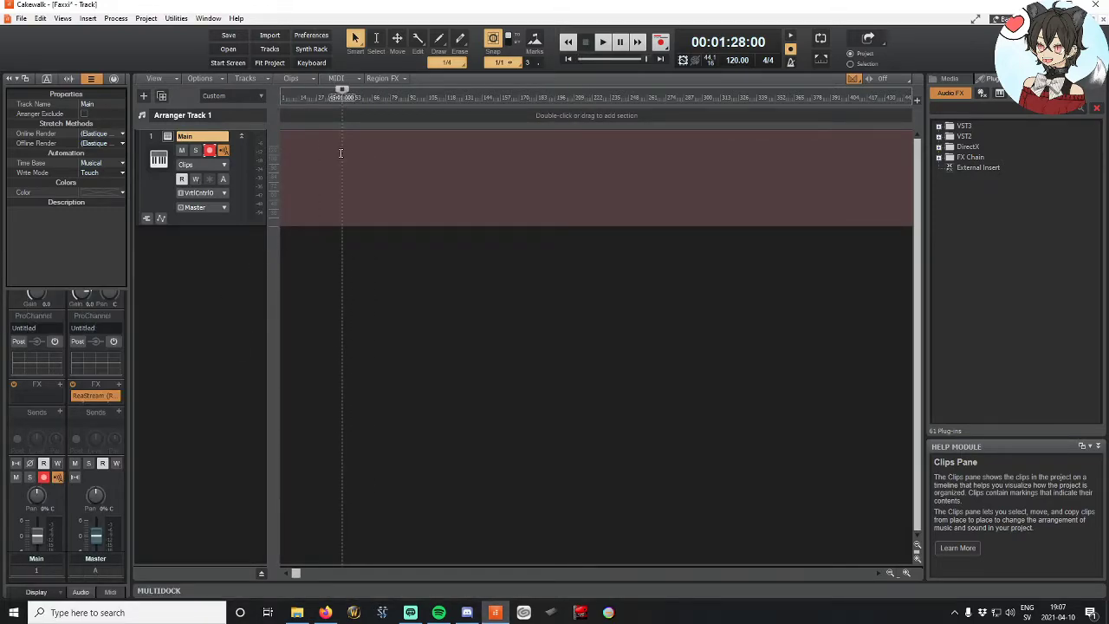
Step: Load the Ambient EP preset from the Piano / Keys type into the Main track's Komplete Kontrol instrument and close its window
{"action": "left_click", "coordinate": [169, 137]}
{"action": "left_click_drag", "start_coordinate": [291, 181], "coordinate": [258, 113]}
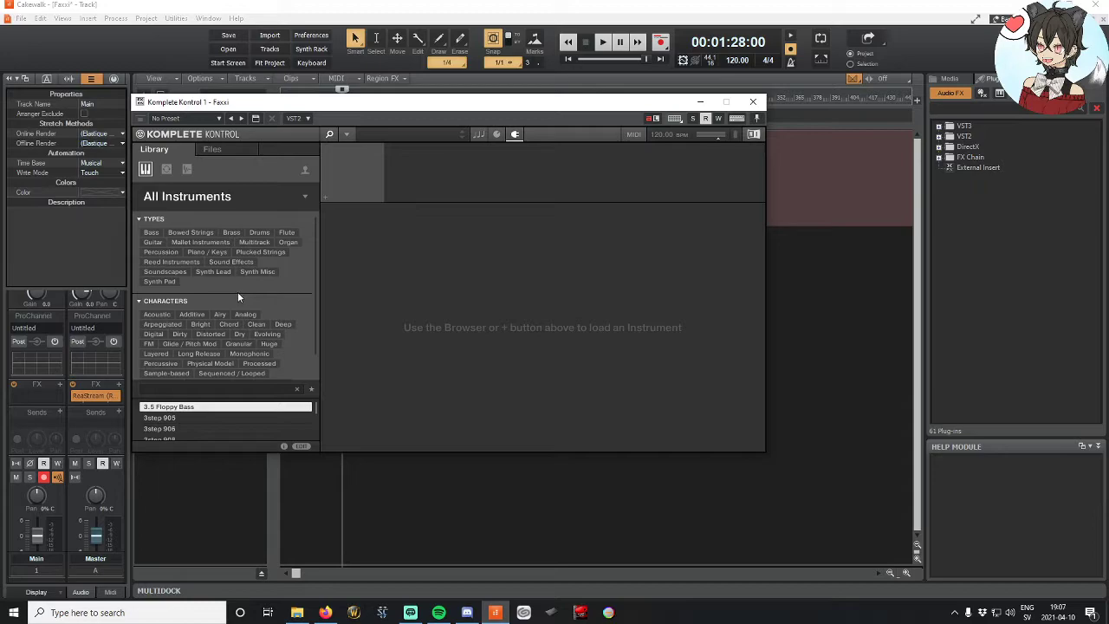
{"action": "left_click", "coordinate": [208, 252]}
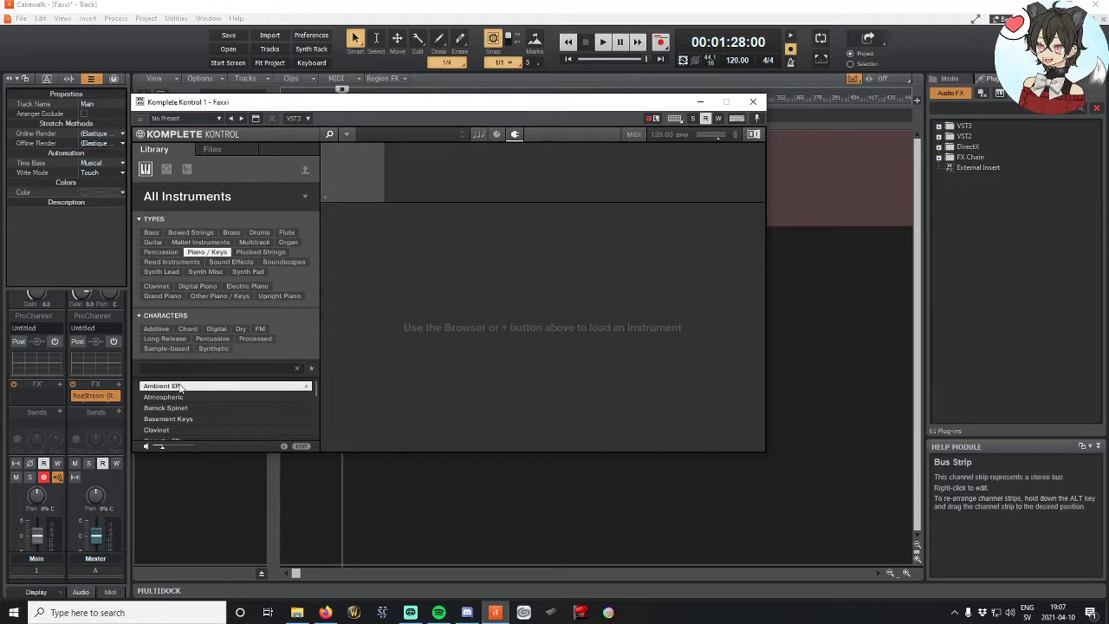
{"action": "mouse_move", "coordinate": [178, 392]}
{"action": "left_mouse_down"}
{"action": "mouse_move", "coordinate": [465, 317]}
{"action": "mouse_move", "coordinate": [254, 377]}
{"action": "mouse_move", "coordinate": [391, 332]}
{"action": "mouse_move", "coordinate": [244, 392]}
{"action": "mouse_move", "coordinate": [178, 389]}
{"action": "mouse_move", "coordinate": [185, 400]}
{"action": "left_mouse_up"}
{"action": "scroll", "coordinate": [185, 400], "scroll_direction": "down", "scroll_amount": 3}
{"action": "scroll", "coordinate": [186, 407], "scroll_direction": "up", "scroll_amount": 5}
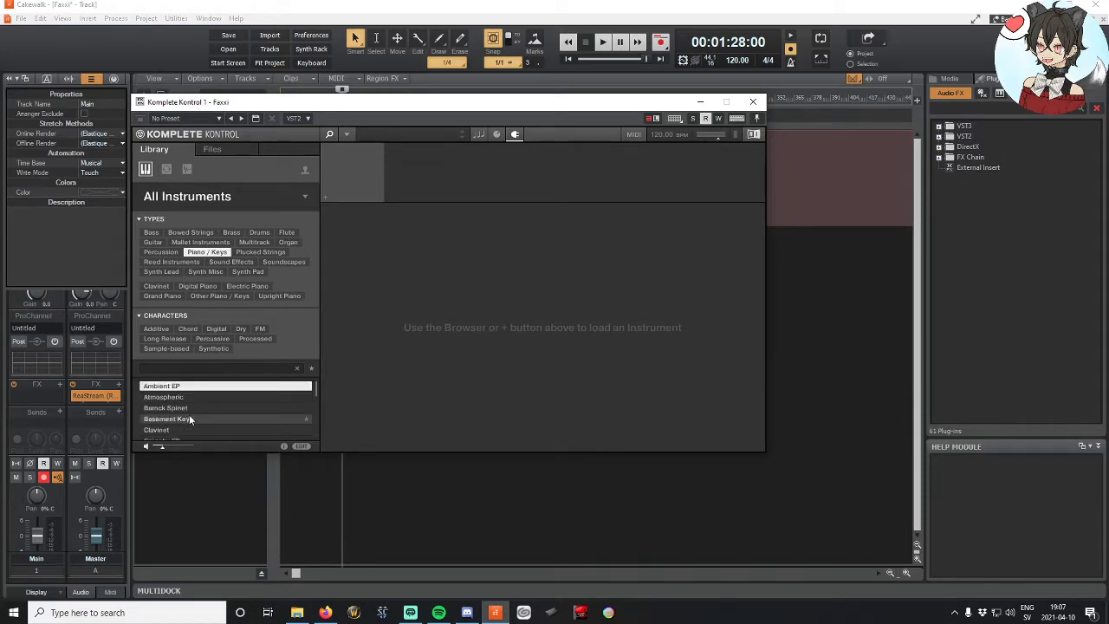
{"action": "left_click_drag", "start_coordinate": [186, 388], "coordinate": [522, 328]}
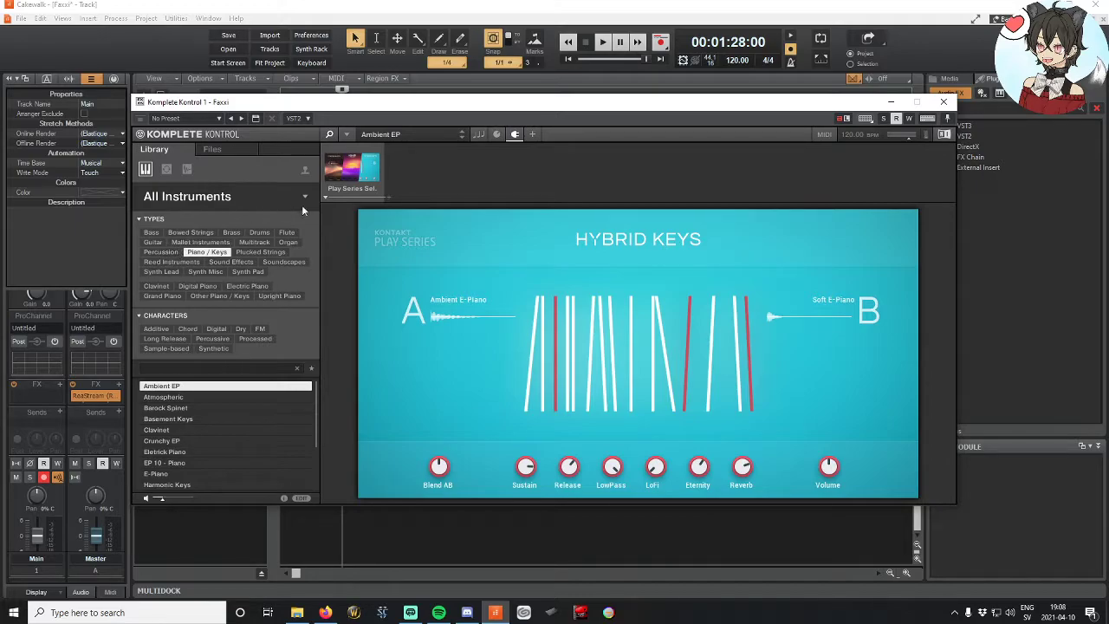
{"action": "left_click", "coordinate": [944, 101]}
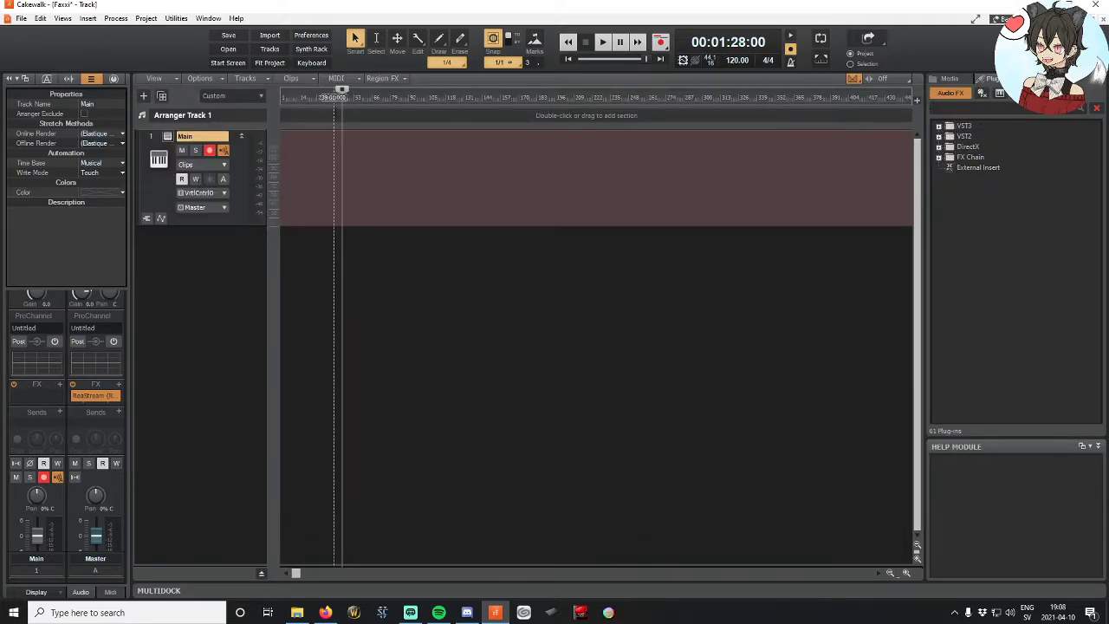
Step: Rewind to the project start and try to record a short take on the Main track
{"action": "key", "text": "w"}
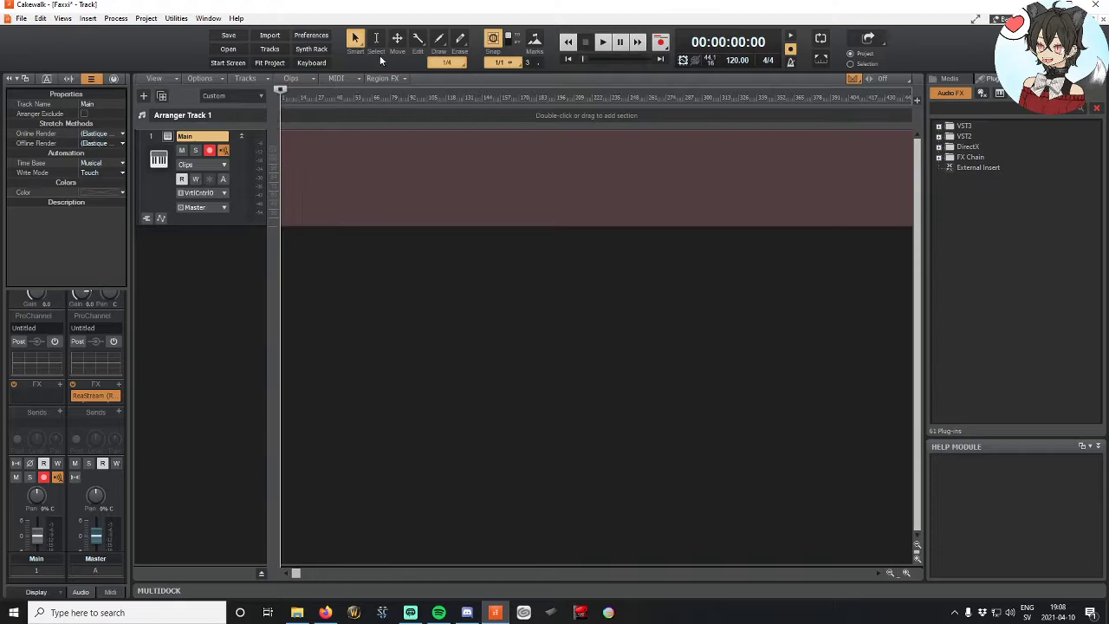
{"action": "left_click", "coordinate": [660, 43]}
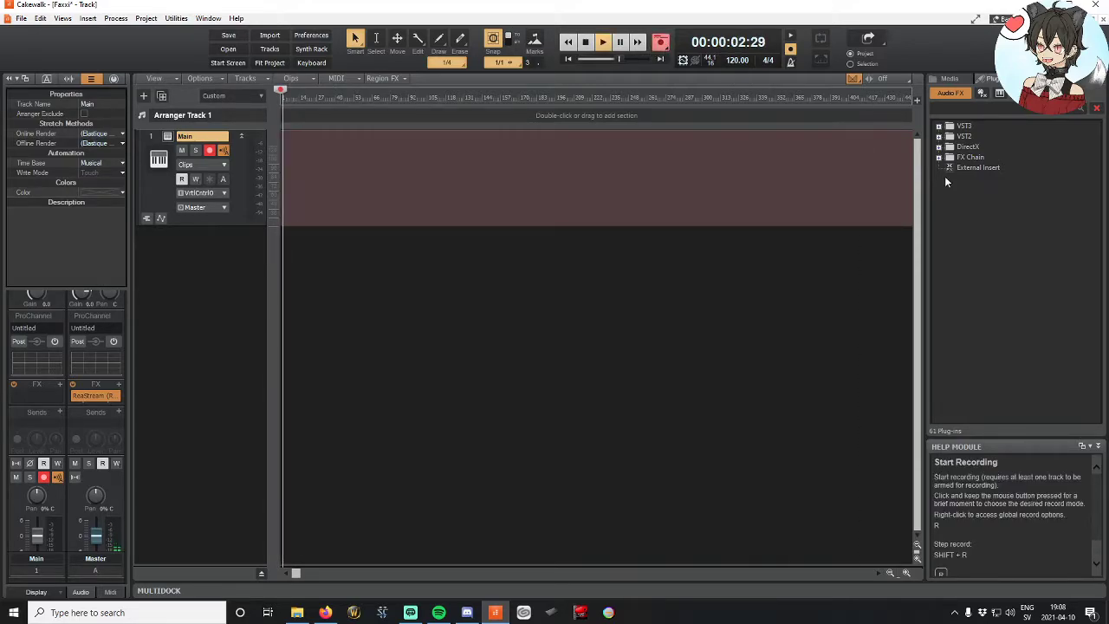
{"action": "left_click", "coordinate": [586, 43]}
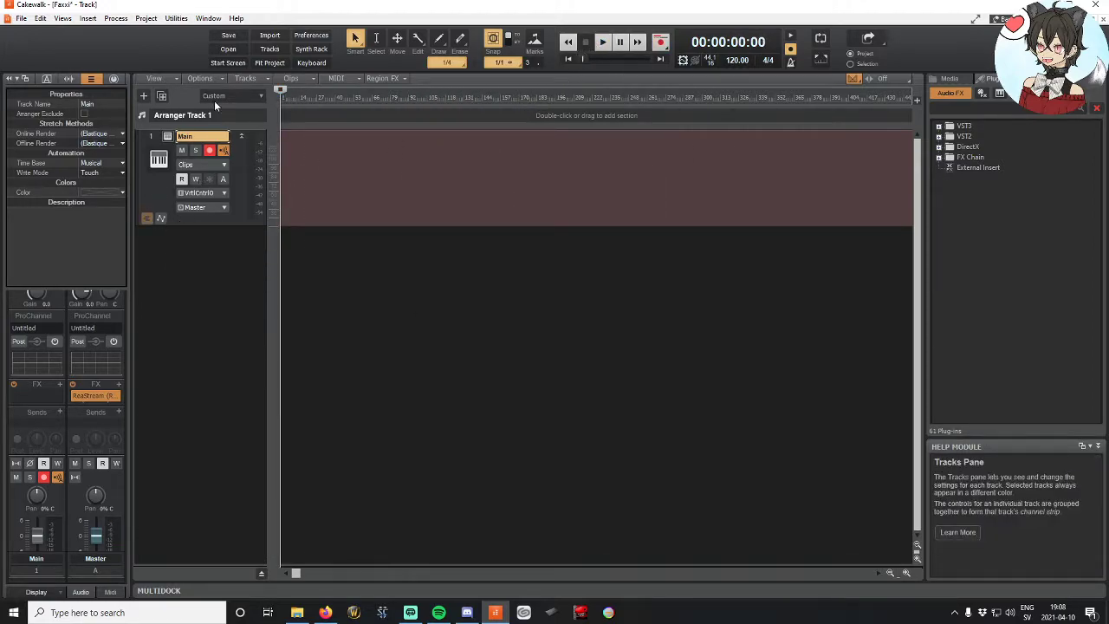
Step: Browse the additive Bass presets and the available instrument plug-ins in the Main track's Komplete Kontrol and close its window
{"action": "scroll", "coordinate": [35, 321], "scroll_direction": "up", "scroll_amount": 1}
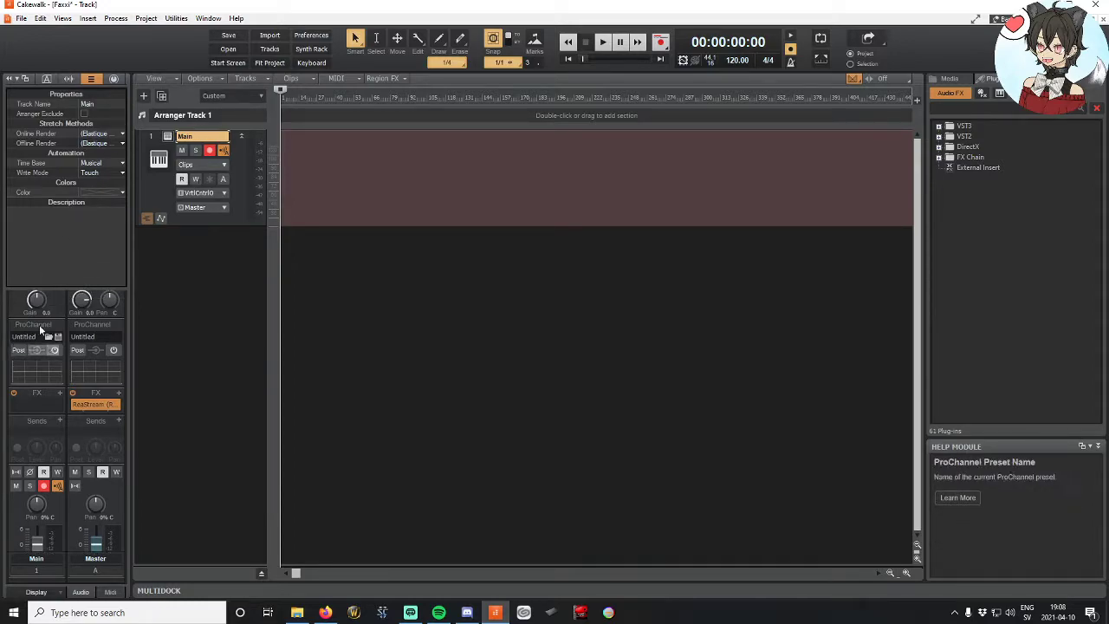
{"action": "left_click", "coordinate": [168, 137]}
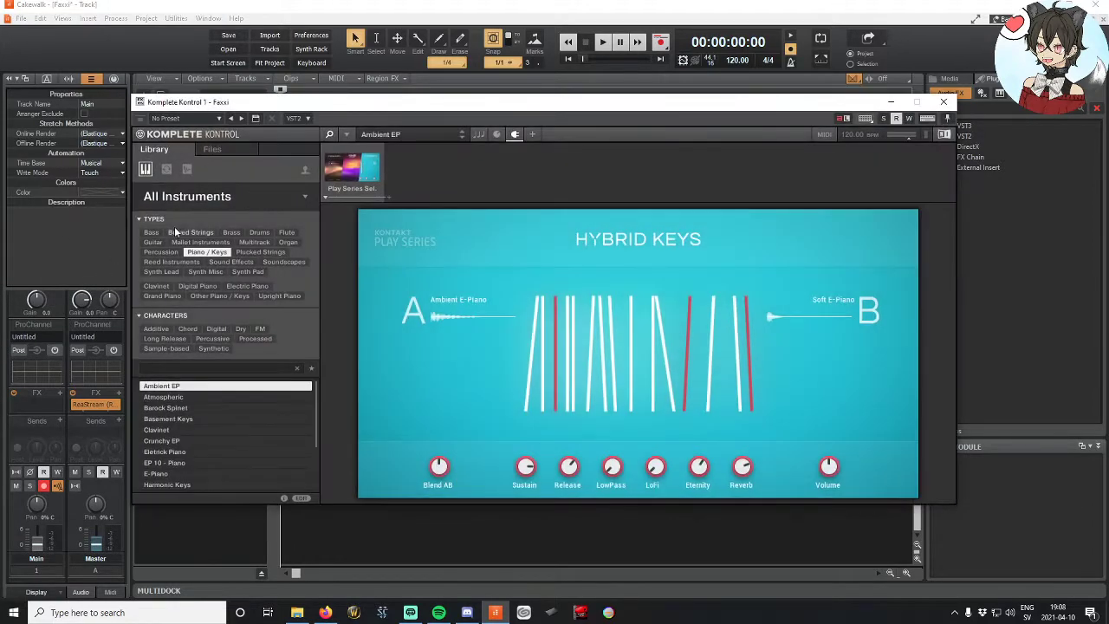
{"action": "left_click", "coordinate": [151, 232]}
{"action": "left_click", "coordinate": [156, 328]}
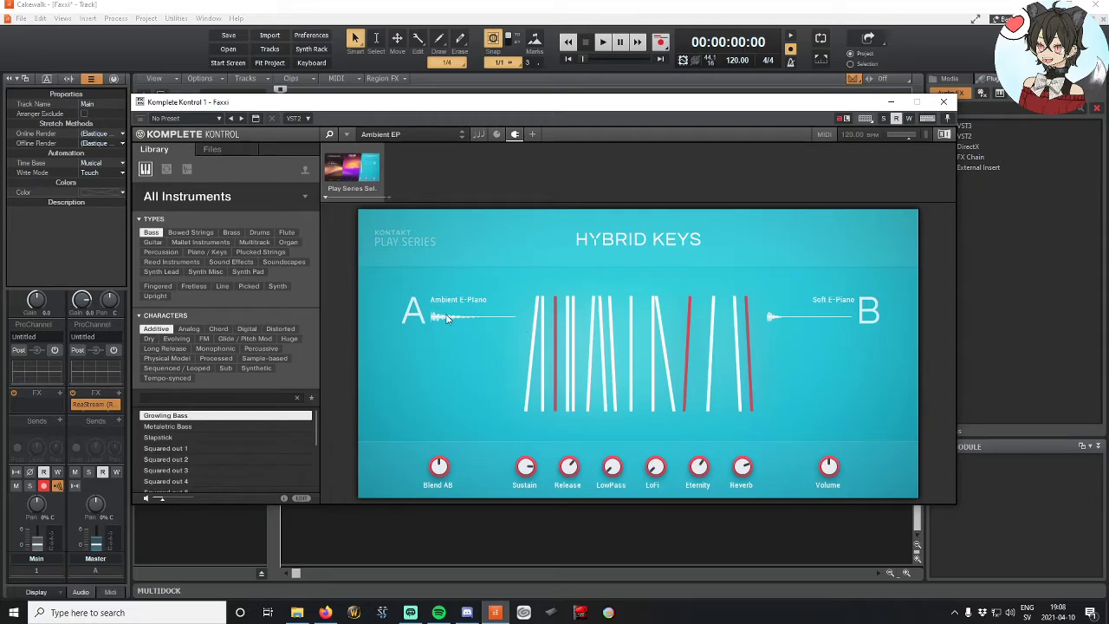
{"action": "left_click", "coordinate": [325, 198]}
{"action": "mouse_move", "coordinate": [341, 218]}
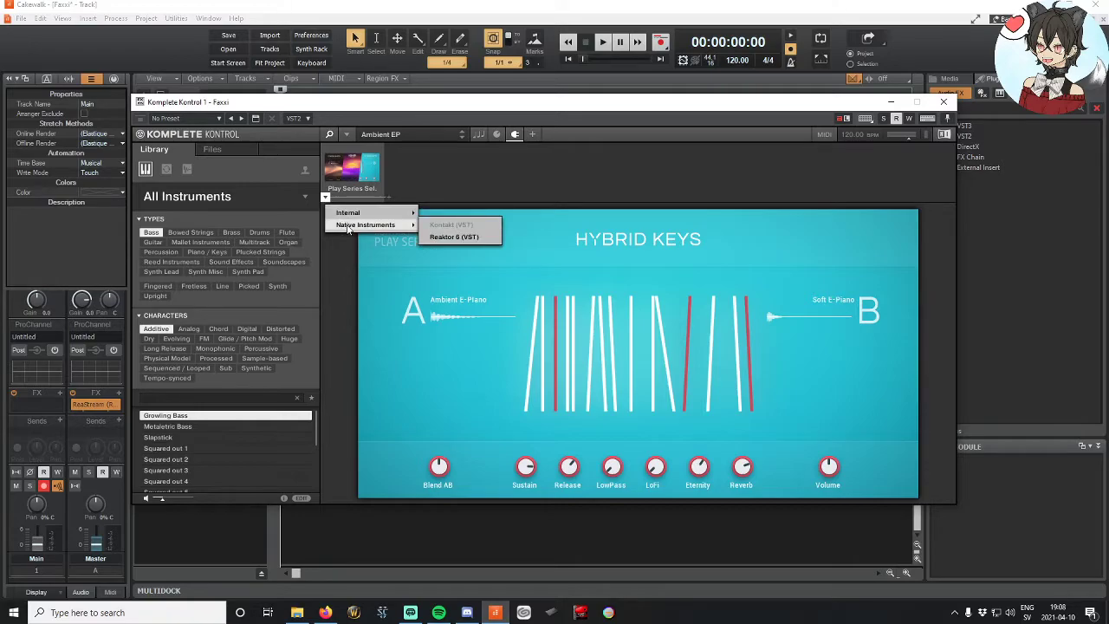
{"action": "left_click", "coordinate": [587, 168]}
{"action": "left_click", "coordinate": [944, 101]}
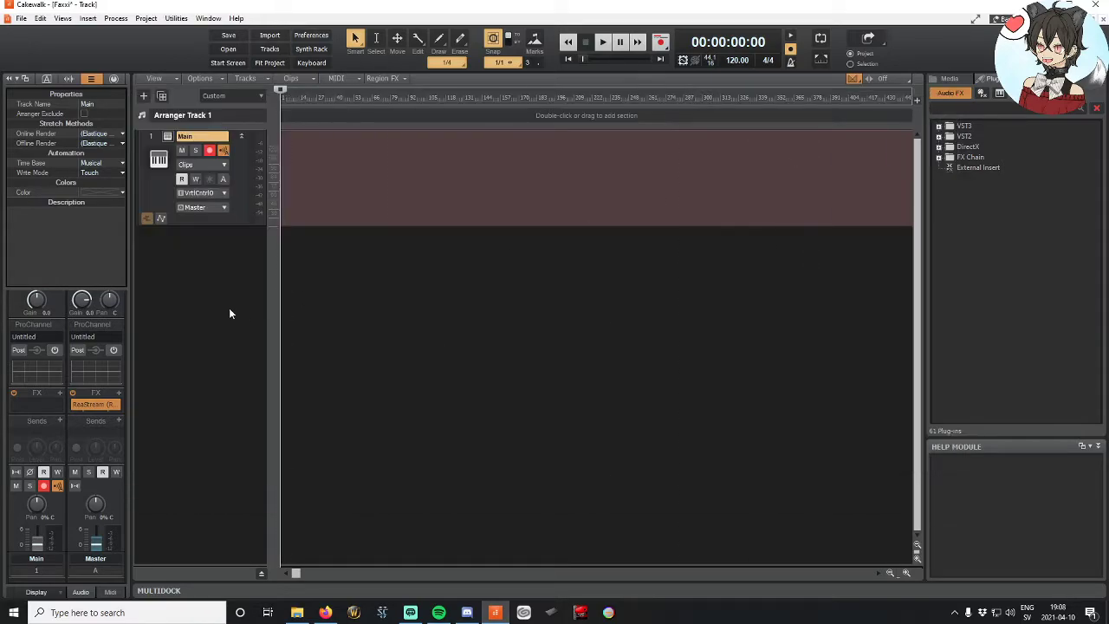
Step: Insert a second Komplete Kontrol instrument track and enlarge it to show its controls
{"action": "right_click", "coordinate": [207, 315]}
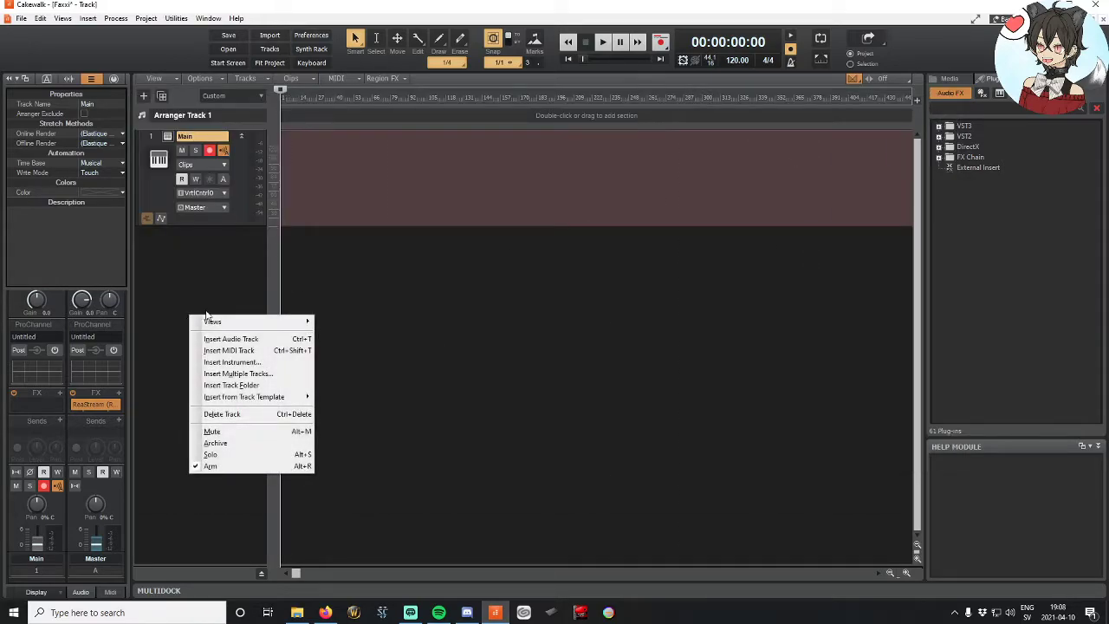
{"action": "left_click", "coordinate": [240, 362]}
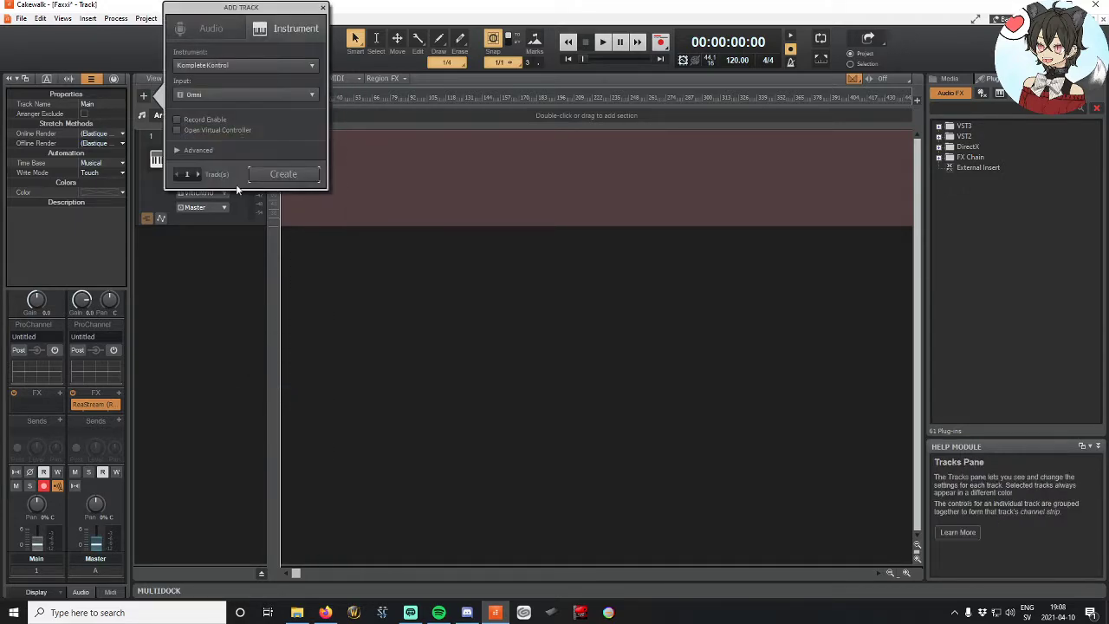
{"action": "left_click", "coordinate": [283, 174]}
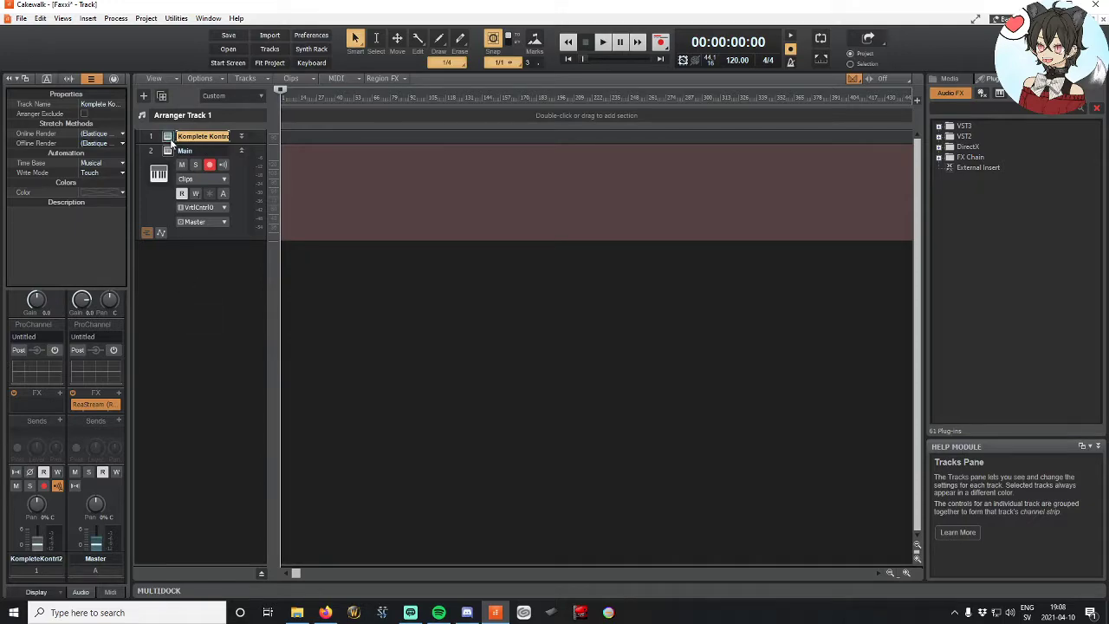
{"action": "left_click_drag", "start_coordinate": [174, 144], "coordinate": [183, 346]}
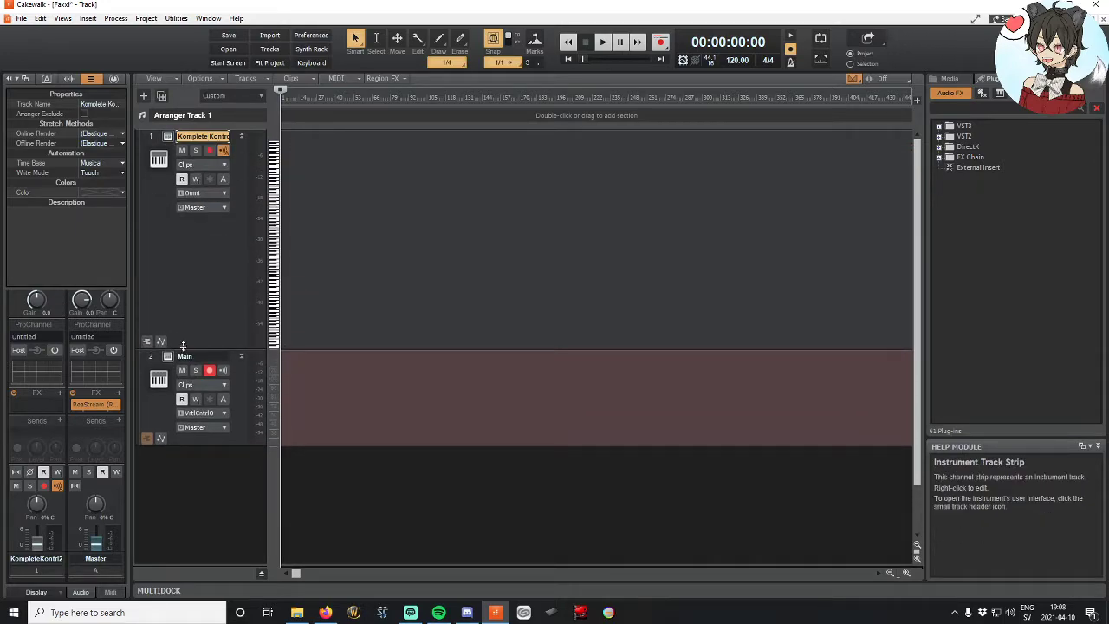
Step: Set the new Komplete Kontrol track's input to Virtual Controller, MIDI Omni
{"action": "left_click", "coordinate": [192, 197]}
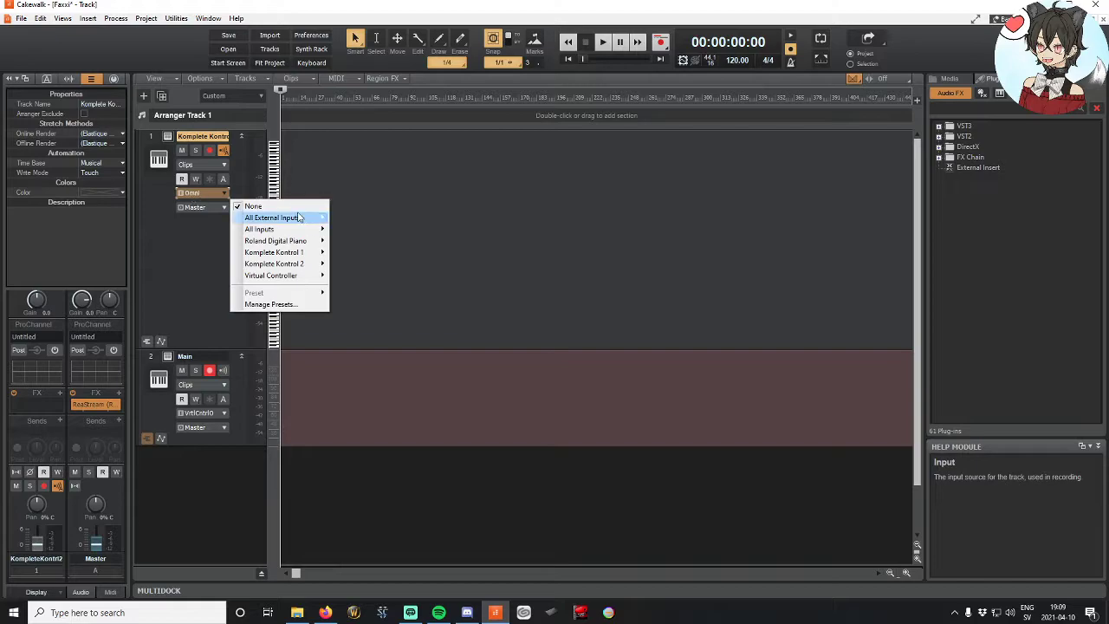
{"action": "mouse_move", "coordinate": [281, 277]}
{"action": "left_click", "coordinate": [363, 276]}
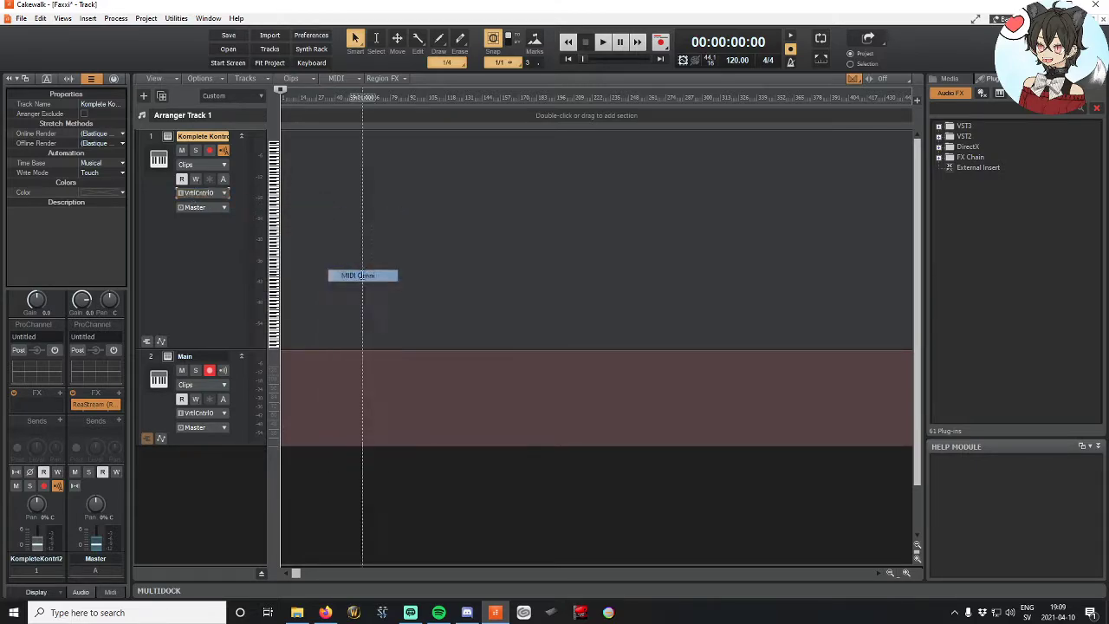
Step: Load the Growling Bass preset from the additive Bass sounds into the new track's Komplete Kontrol instrument and close its window
{"action": "left_click", "coordinate": [160, 149]}
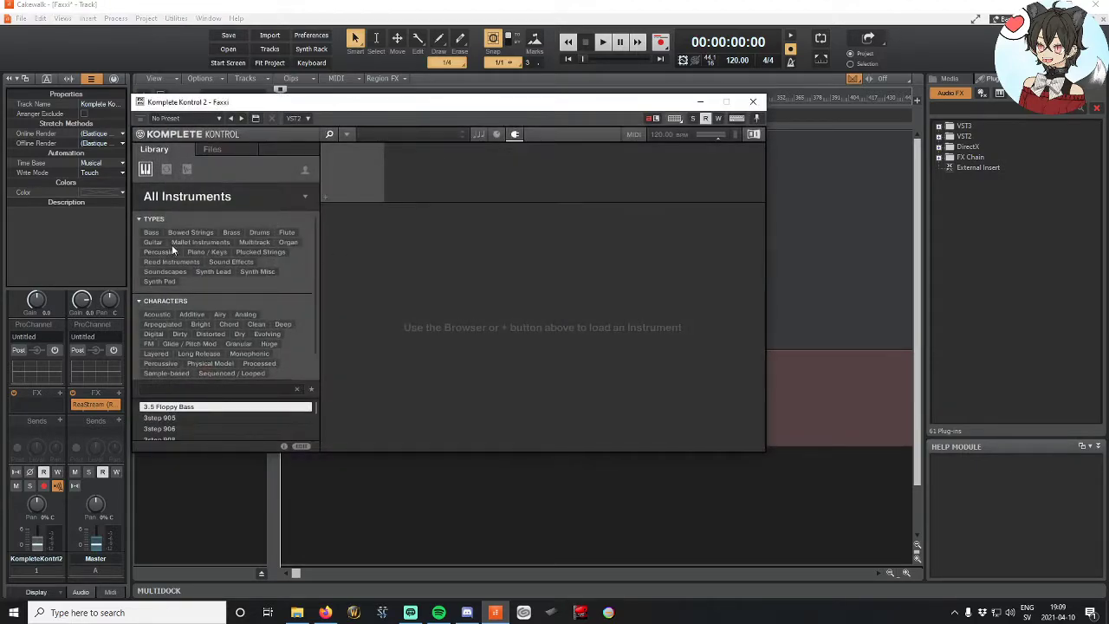
{"action": "left_click", "coordinate": [152, 232]}
{"action": "left_click", "coordinate": [160, 339]}
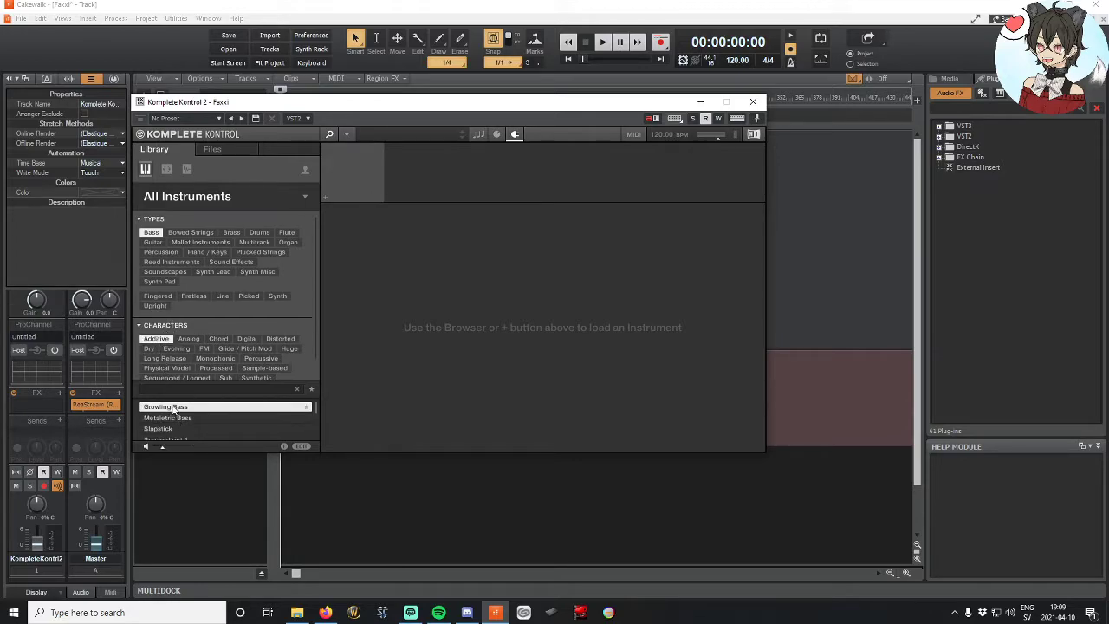
{"action": "double_click", "coordinate": [169, 407]}
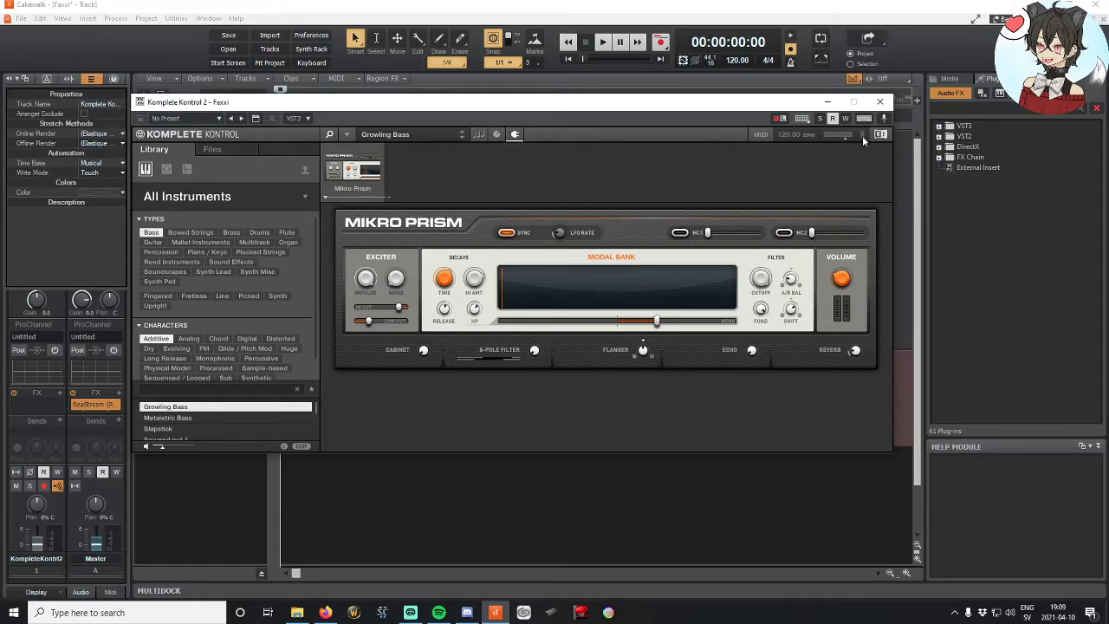
{"action": "left_click", "coordinate": [880, 102]}
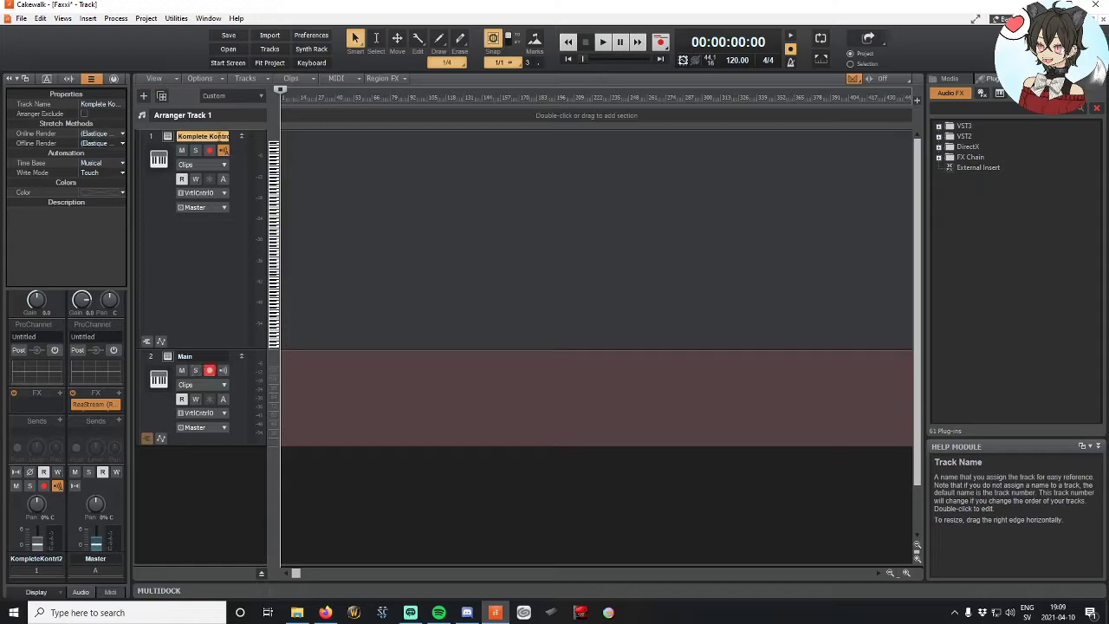
Step: Arm the new Komplete Kontrol track for recording
{"action": "left_click", "coordinate": [209, 151]}
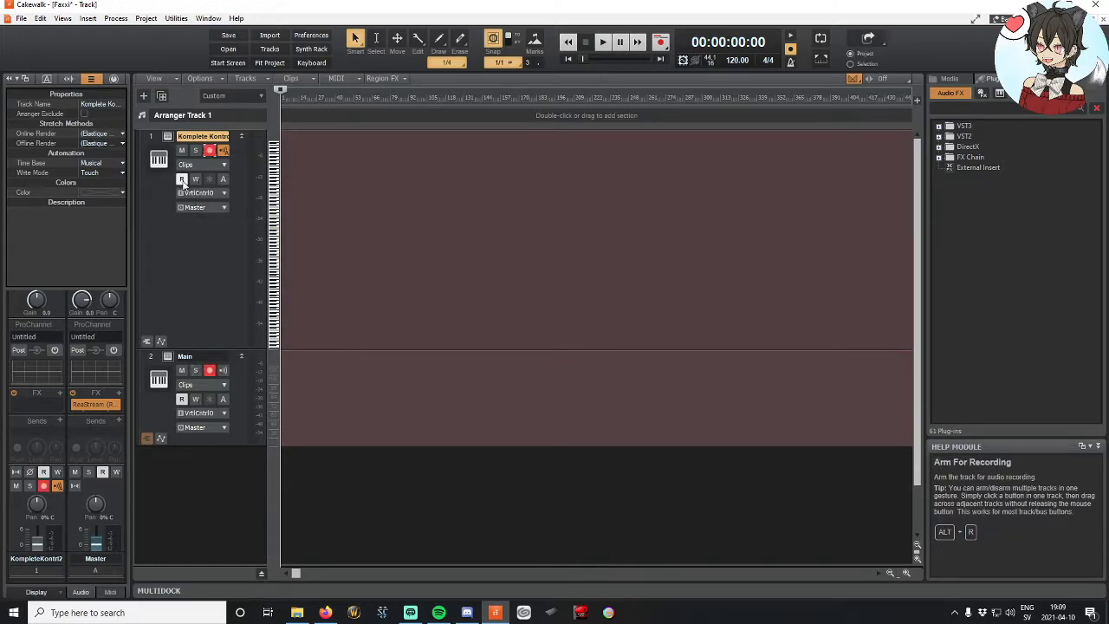
{"action": "scroll", "coordinate": [95, 364], "scroll_direction": "down", "scroll_amount": 1}
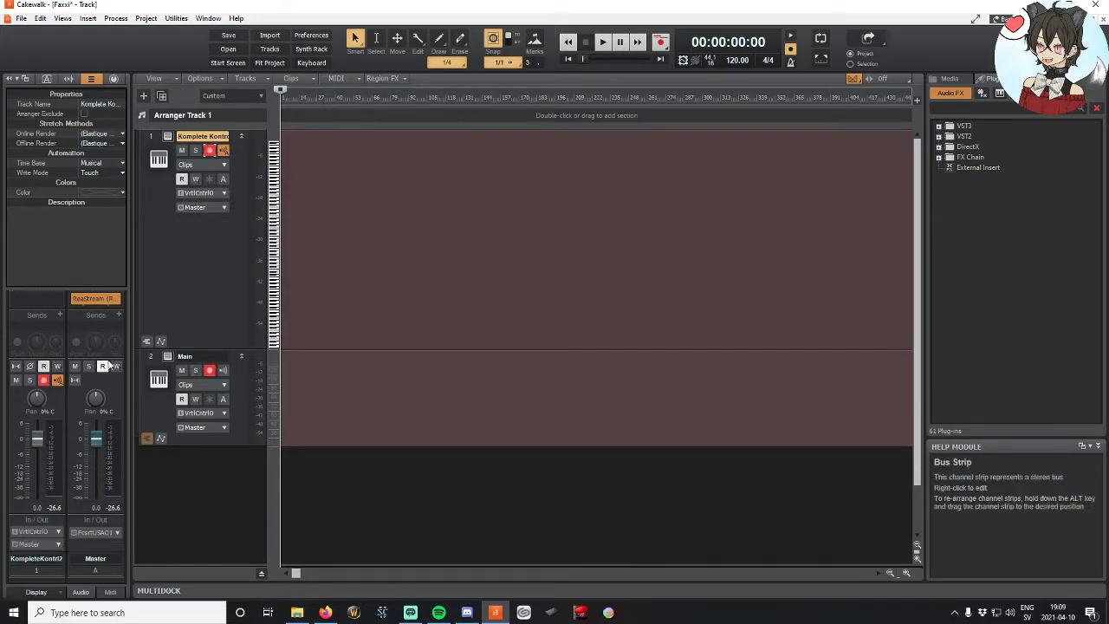
{"action": "scroll", "coordinate": [108, 364], "scroll_direction": "up", "scroll_amount": 1}
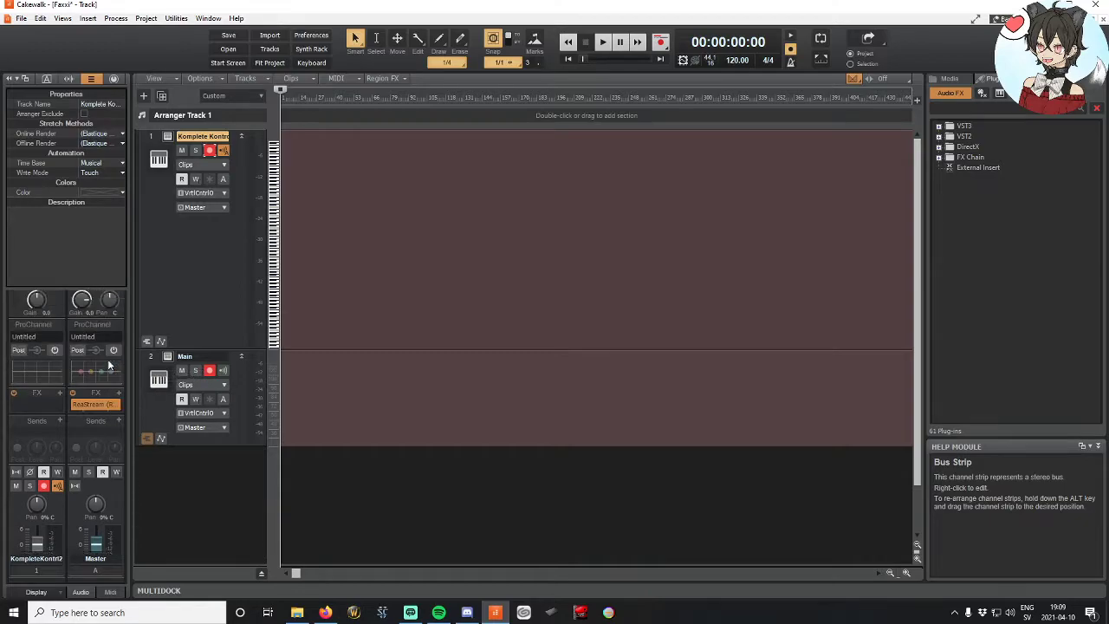
Step: Apply the MIDI device preferences with Roland Digital Piano enabled as both input and output
{"action": "left_click", "coordinate": [41, 19]}
{"action": "left_click", "coordinate": [56, 210]}
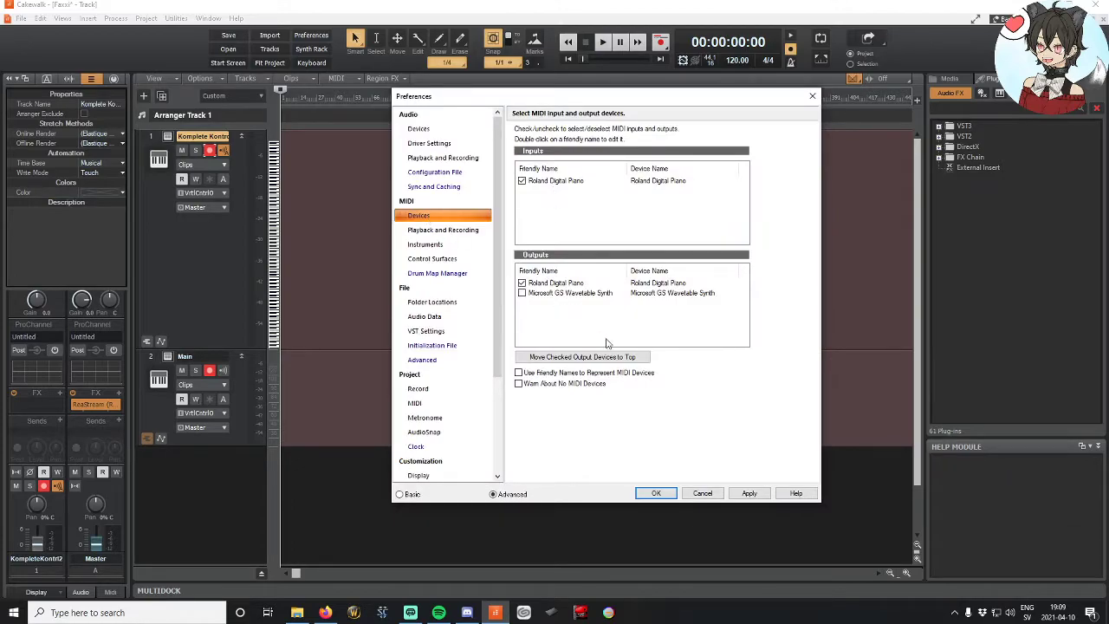
{"action": "left_click", "coordinate": [750, 493]}
{"action": "left_click", "coordinate": [656, 493]}
Step: Restart Cakewalk and reopen the recent project Faxxi.cwp
{"action": "left_click", "coordinate": [564, 422]}
{"action": "key", "text": "super+d"}
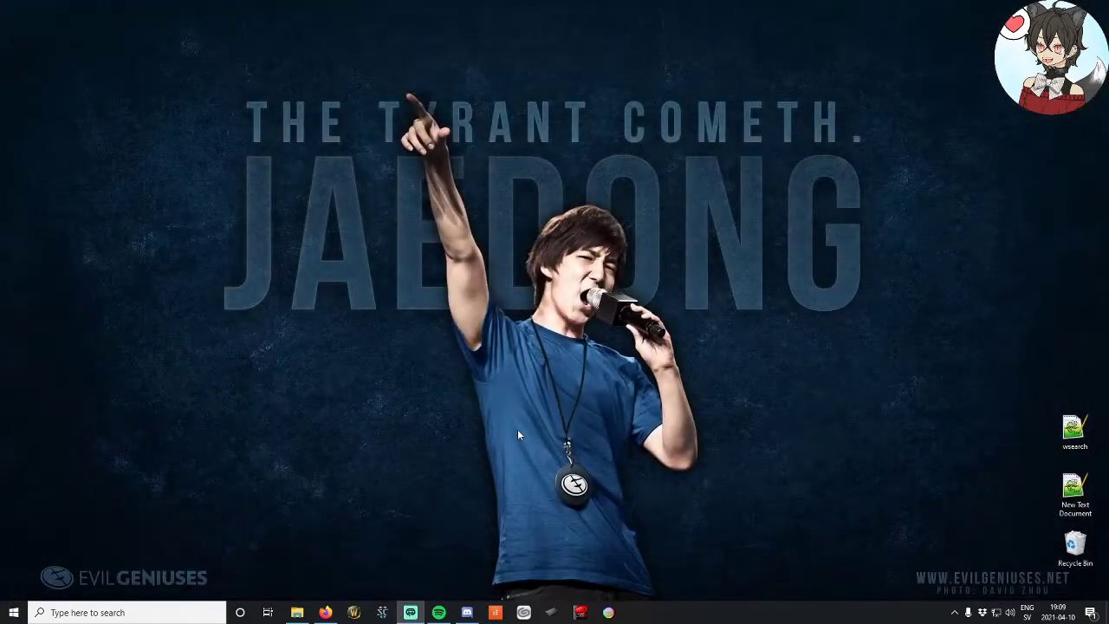
{"action": "left_click", "coordinate": [495, 613]}
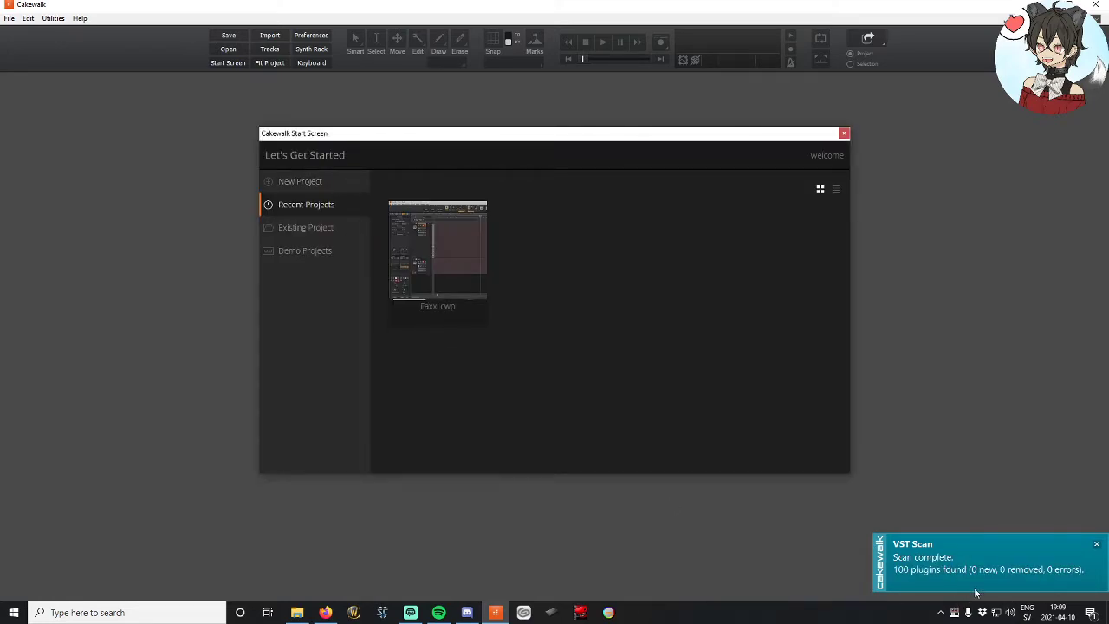
{"action": "left_click", "coordinate": [457, 279]}
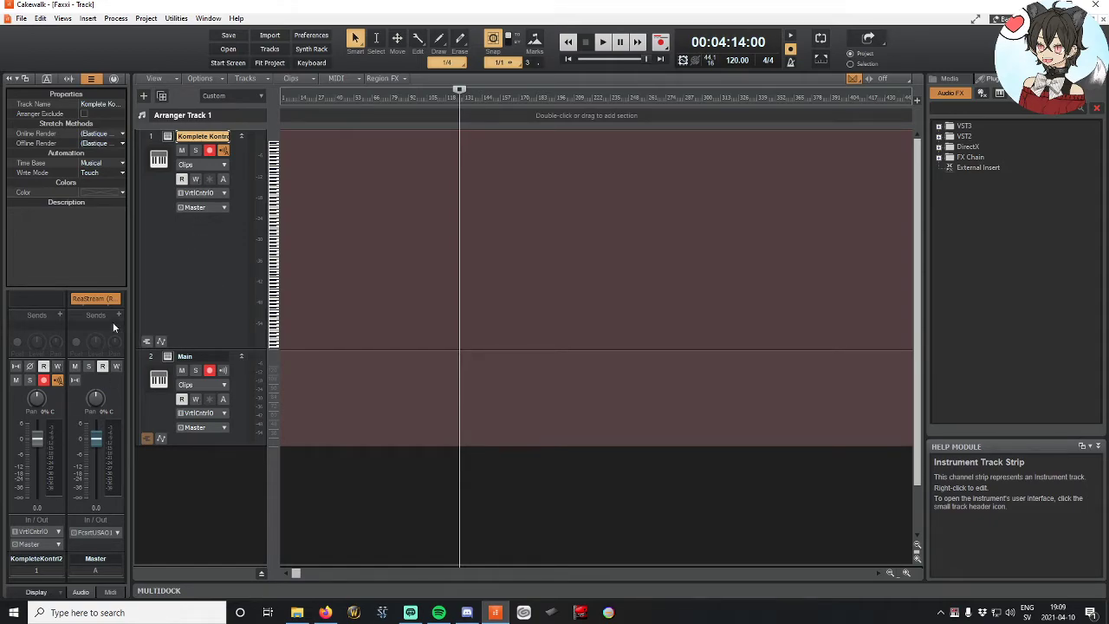
{"action": "scroll", "coordinate": [191, 277], "scroll_direction": "down", "scroll_amount": 1}
{"action": "scroll", "coordinate": [192, 276], "scroll_direction": "up", "scroll_amount": 1}
Step: Set the upper Komplete Kontrol track's input to Roland Digital Piano, MIDI Omni
{"action": "left_click", "coordinate": [208, 192]}
{"action": "mouse_move", "coordinate": [277, 240]}
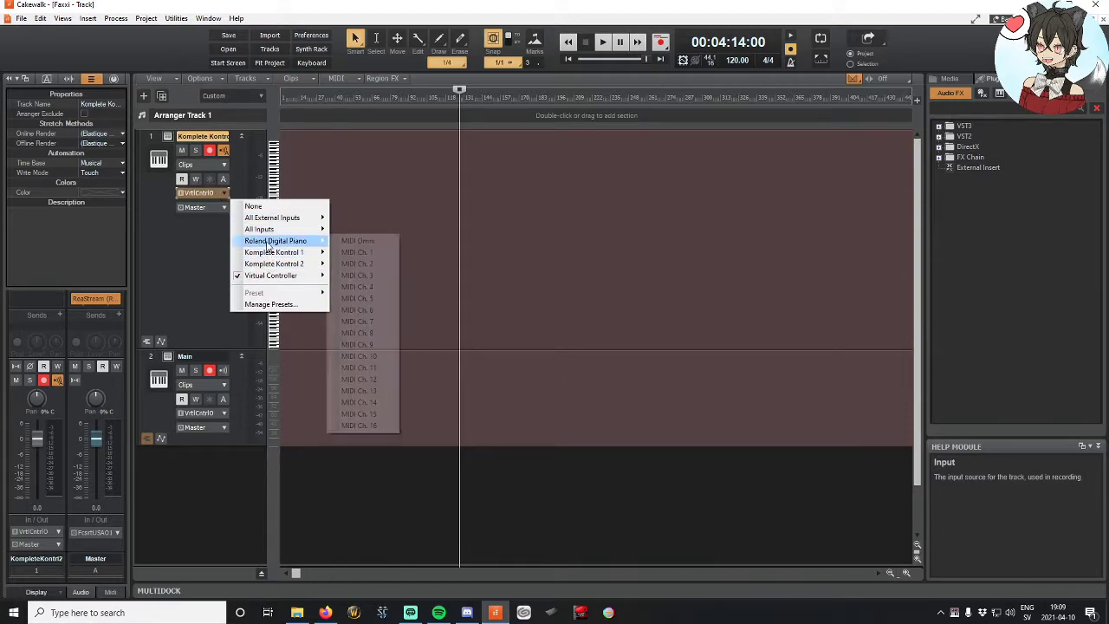
{"action": "left_click", "coordinate": [364, 241]}
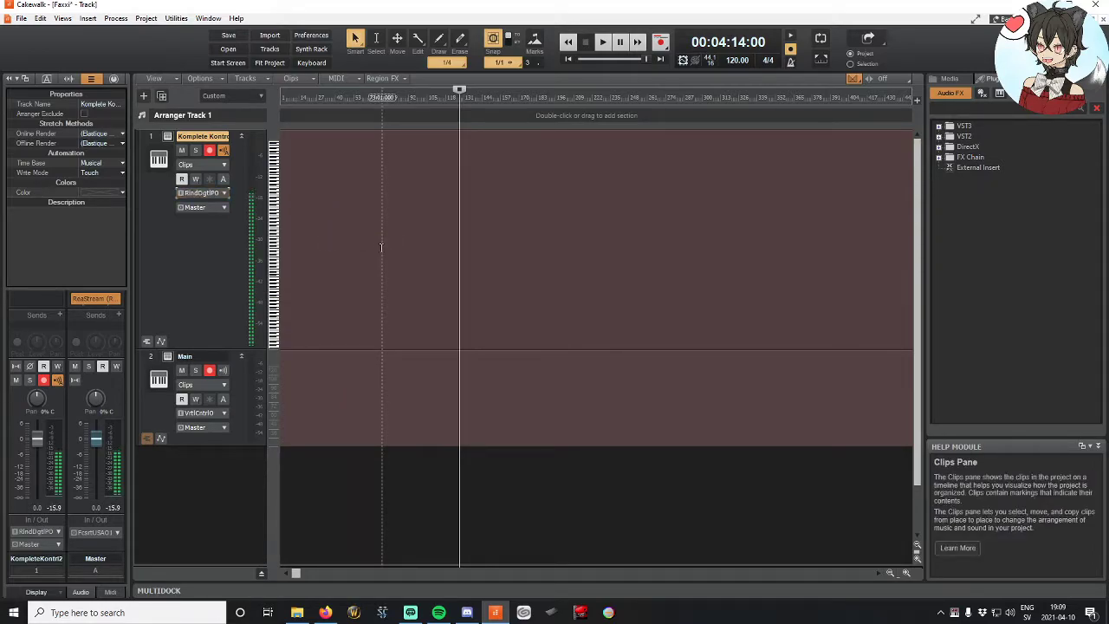
{"action": "left_click", "coordinate": [207, 193]}
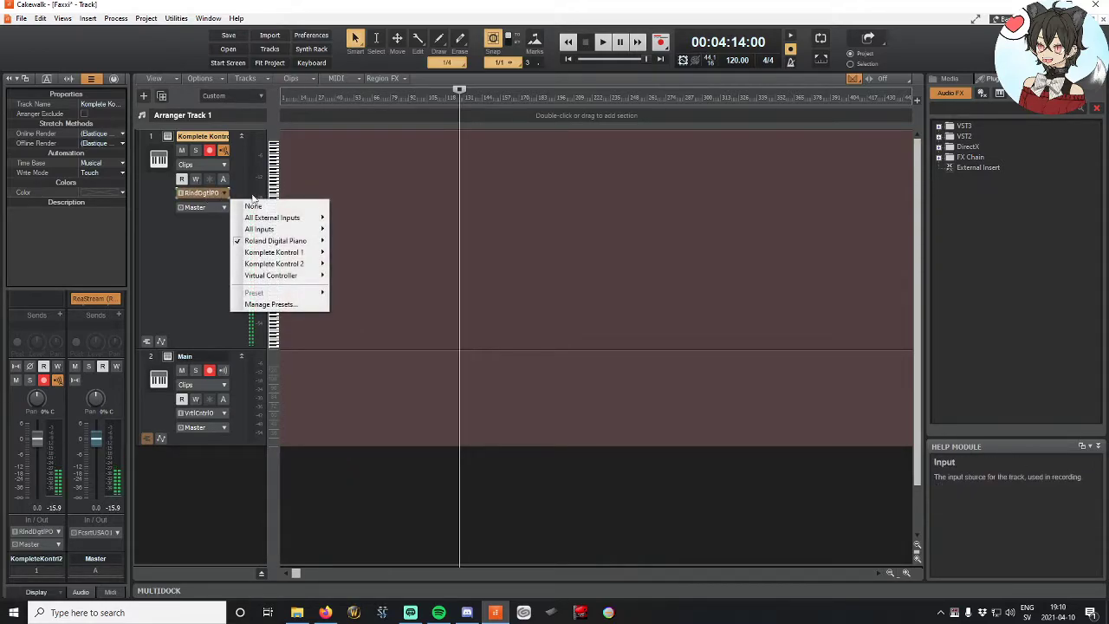
{"action": "mouse_move", "coordinate": [270, 243]}
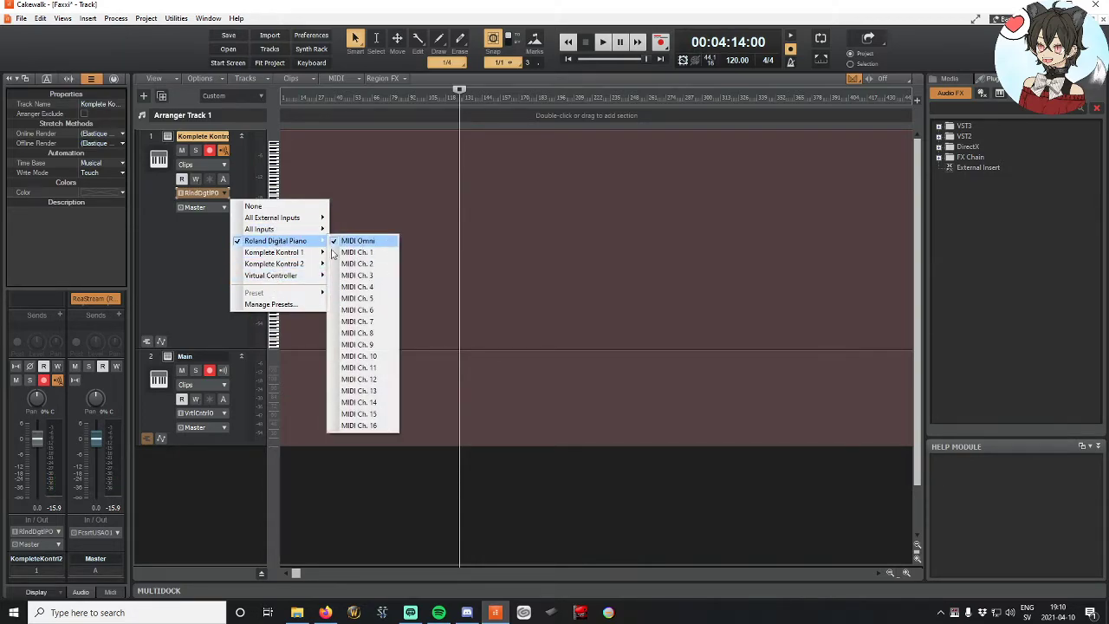
{"action": "left_click", "coordinate": [357, 240]}
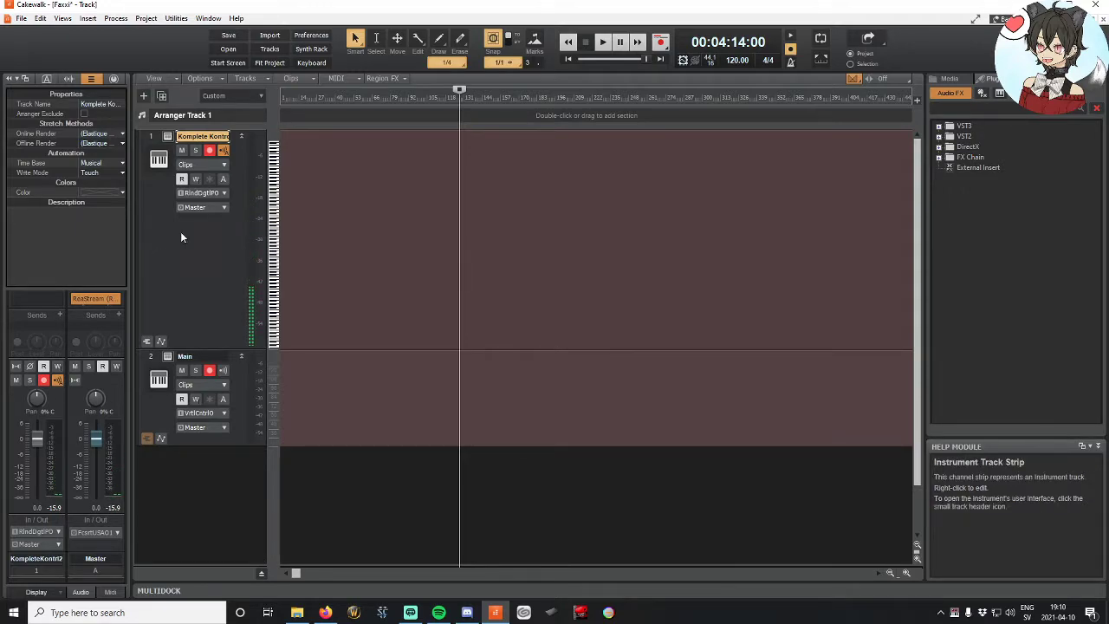
{"action": "right_click", "coordinate": [236, 402]}
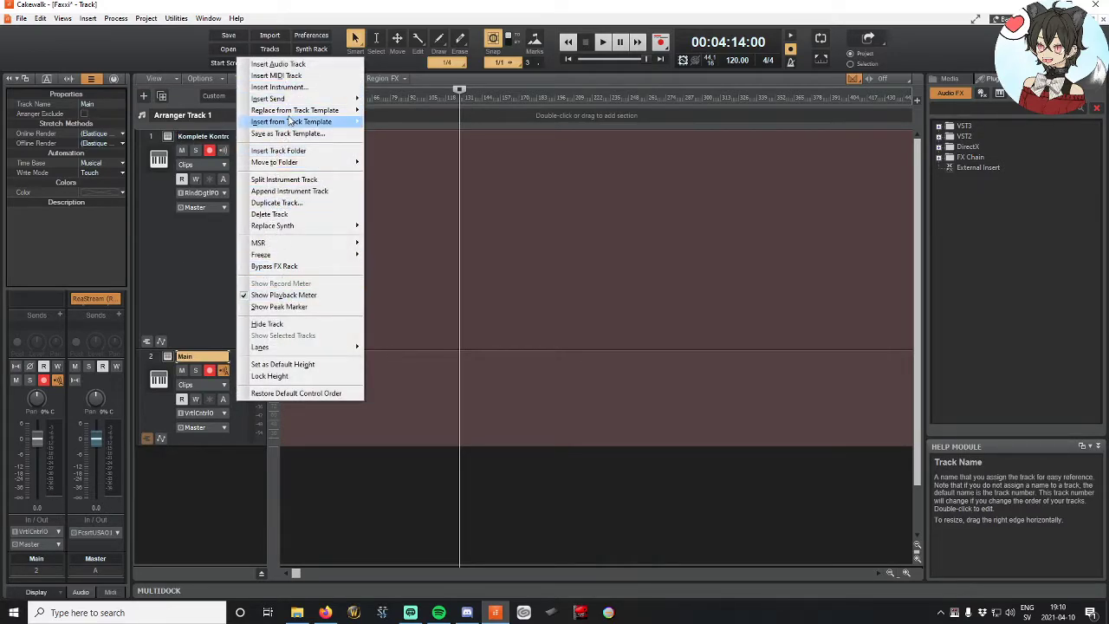
{"action": "left_click", "coordinate": [208, 279]}
{"action": "left_click", "coordinate": [208, 279]}
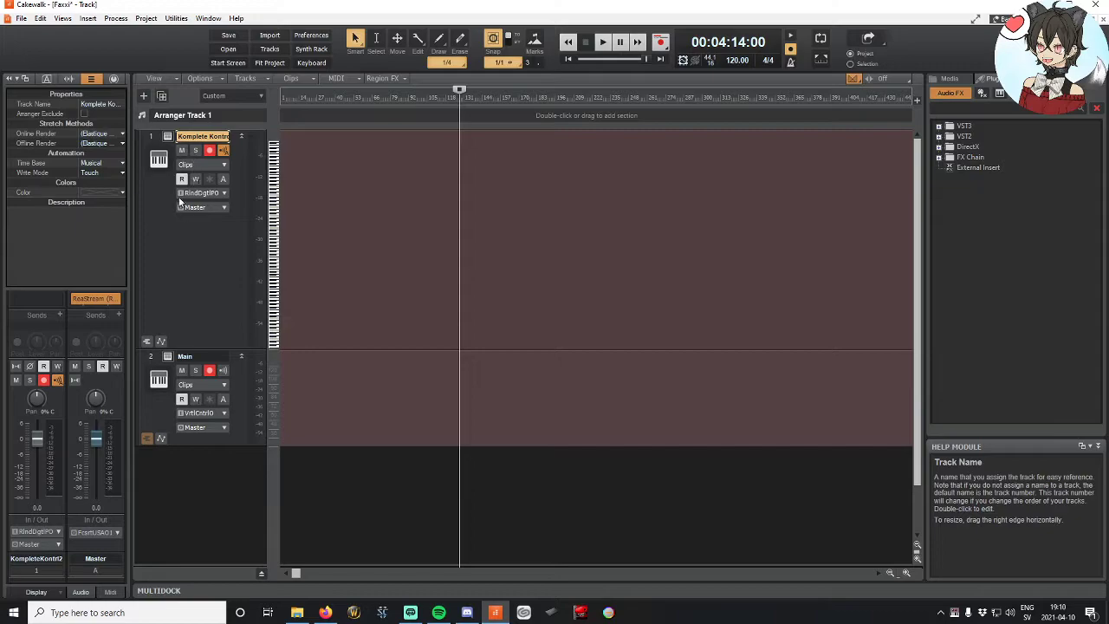
Step: Open the upper track's Komplete Kontrol instrument and preview the additive Piano / Keys presets, including Barock Spinet, Lithic Piano, Pinto and Pylon
{"action": "left_click", "coordinate": [167, 136]}
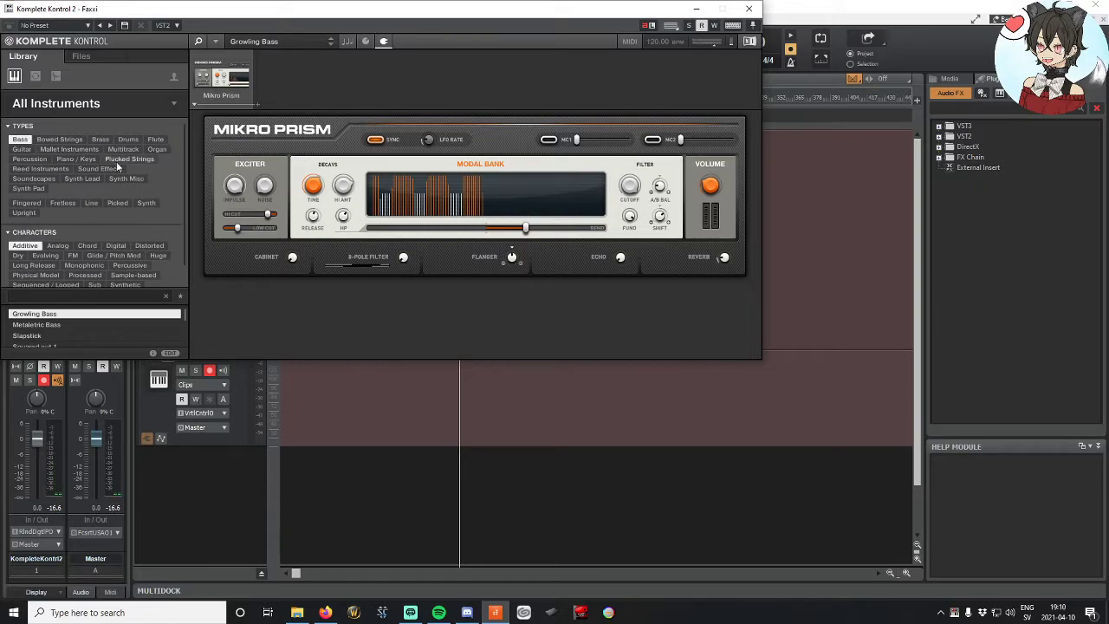
{"action": "left_click", "coordinate": [78, 160]}
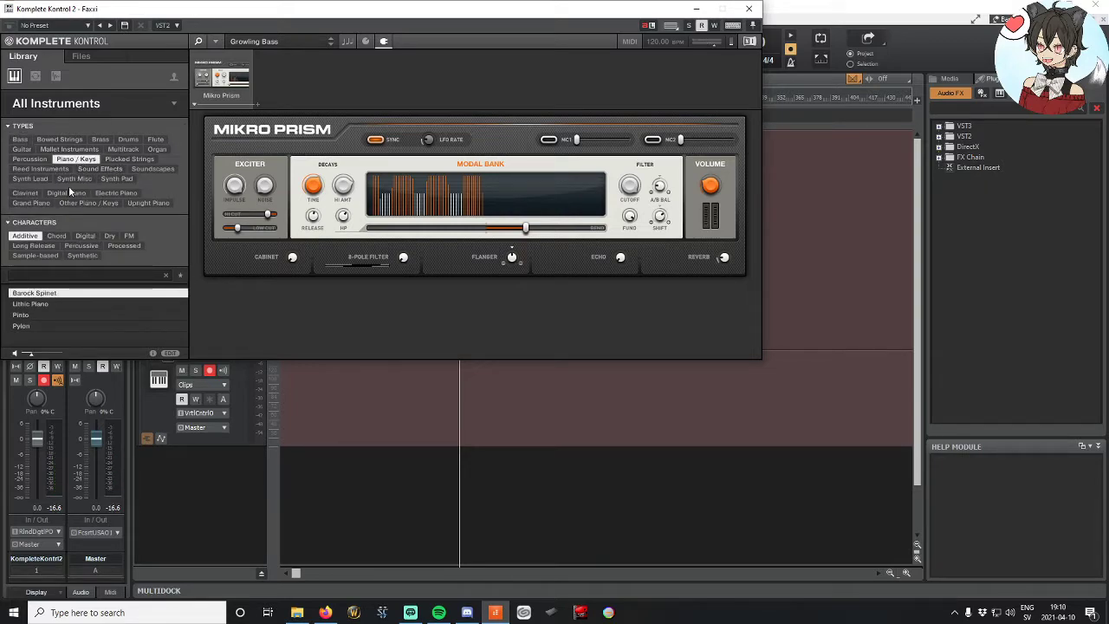
{"action": "left_click", "coordinate": [52, 237]}
{"action": "left_click", "coordinate": [37, 239]}
{"action": "left_click", "coordinate": [59, 303]}
{"action": "left_click", "coordinate": [58, 314]}
{"action": "left_click", "coordinate": [57, 325]}
{"action": "left_click", "coordinate": [52, 294]}
{"action": "left_click", "coordinate": [53, 303]}
{"action": "left_click", "coordinate": [52, 294]}
Step: Filter the Piano / Keys presets by the Chord character and load Basement Keys
{"action": "left_click", "coordinate": [57, 236]}
{"action": "left_click", "coordinate": [25, 236]}
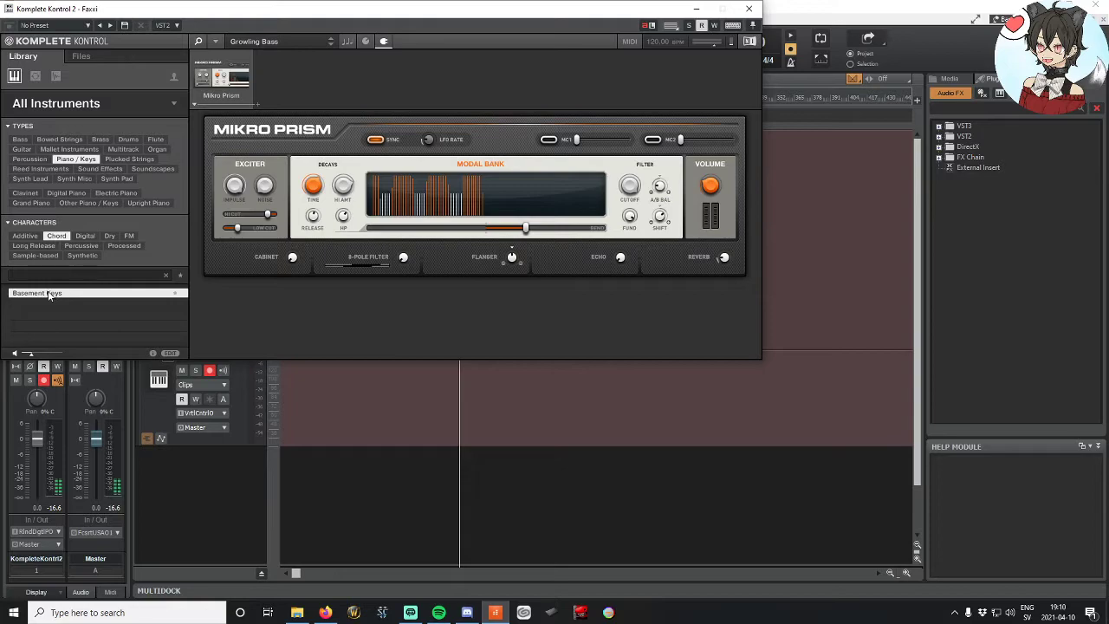
{"action": "left_click", "coordinate": [49, 294]}
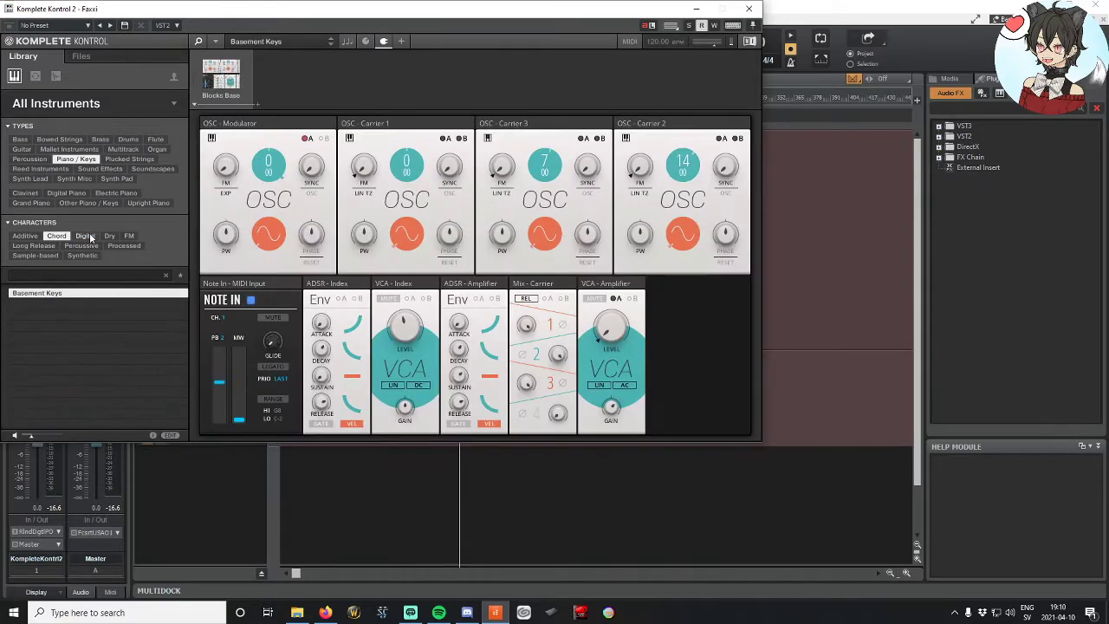
Step: Filter the Piano / Keys presets by the Digital character and load EP 10 - Piano
{"action": "left_click", "coordinate": [87, 236]}
{"action": "left_click", "coordinate": [52, 314]}
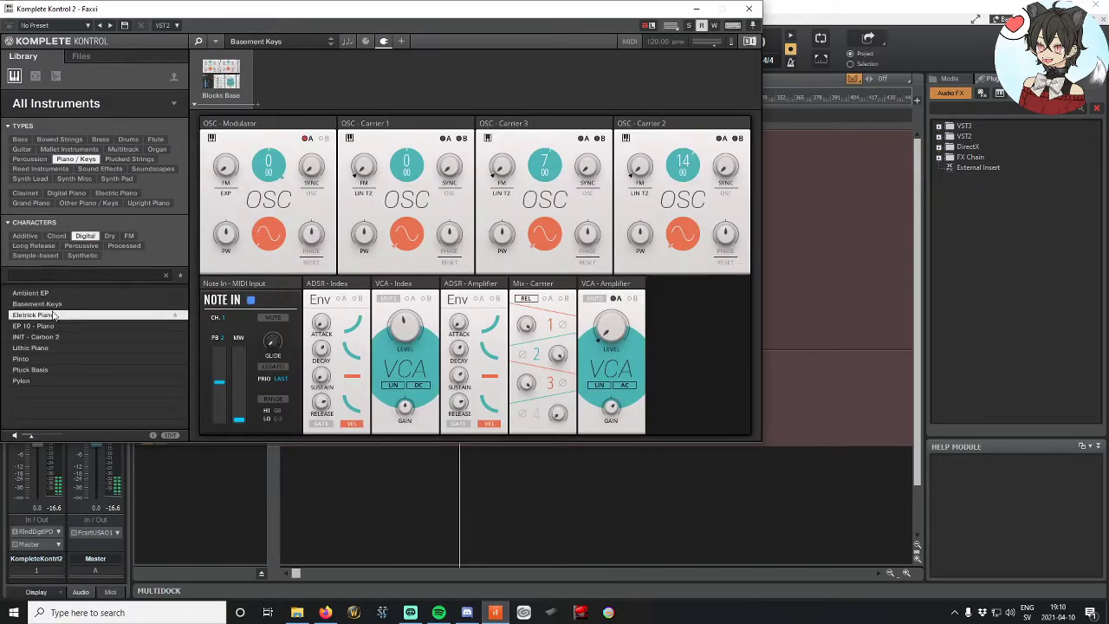
{"action": "left_click", "coordinate": [55, 326]}
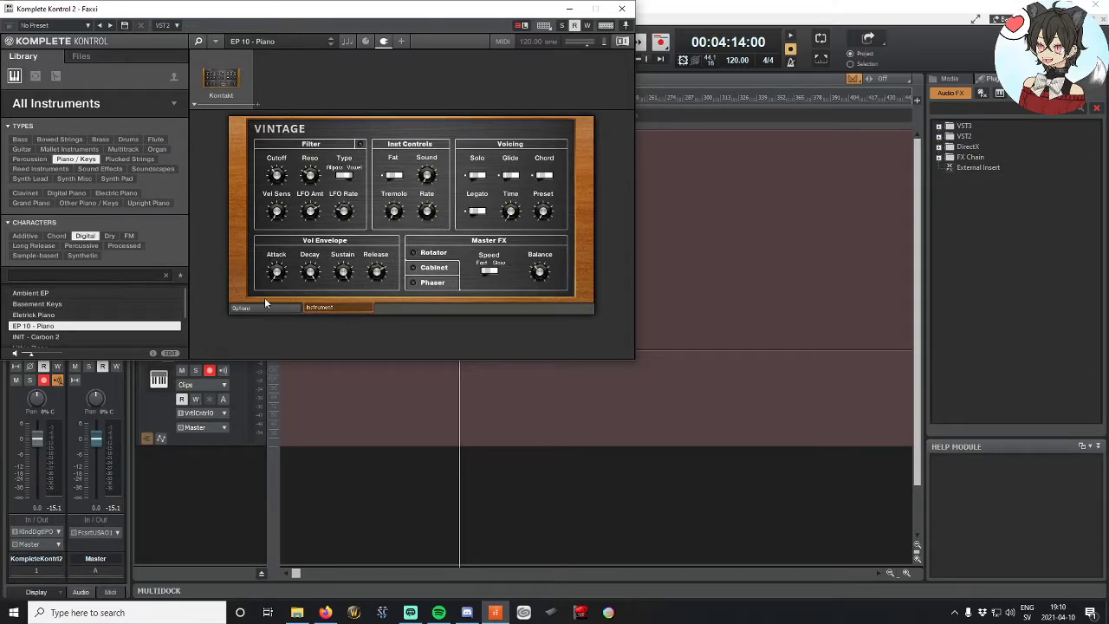
Step: Preview more of the Digital Piano / Keys presets, including Lithic Piano and INIT - Carbon 2
{"action": "scroll", "coordinate": [78, 327], "scroll_direction": "down", "scroll_amount": 3}
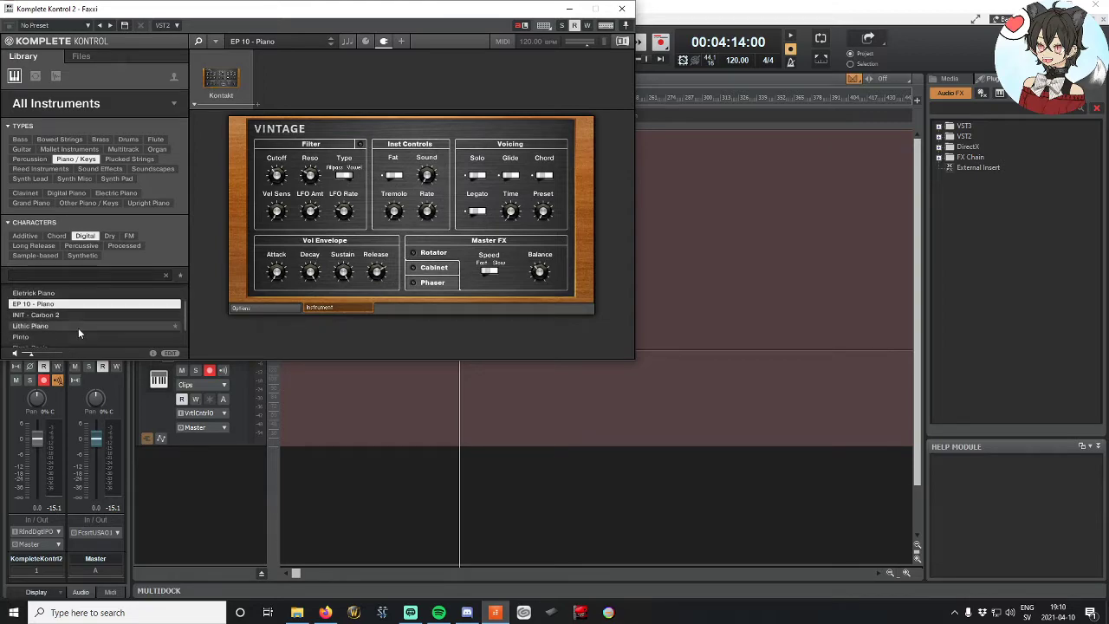
{"action": "left_click", "coordinate": [64, 324]}
{"action": "left_click", "coordinate": [62, 315]}
{"action": "left_click", "coordinate": [61, 303]}
{"action": "left_click", "coordinate": [62, 294]}
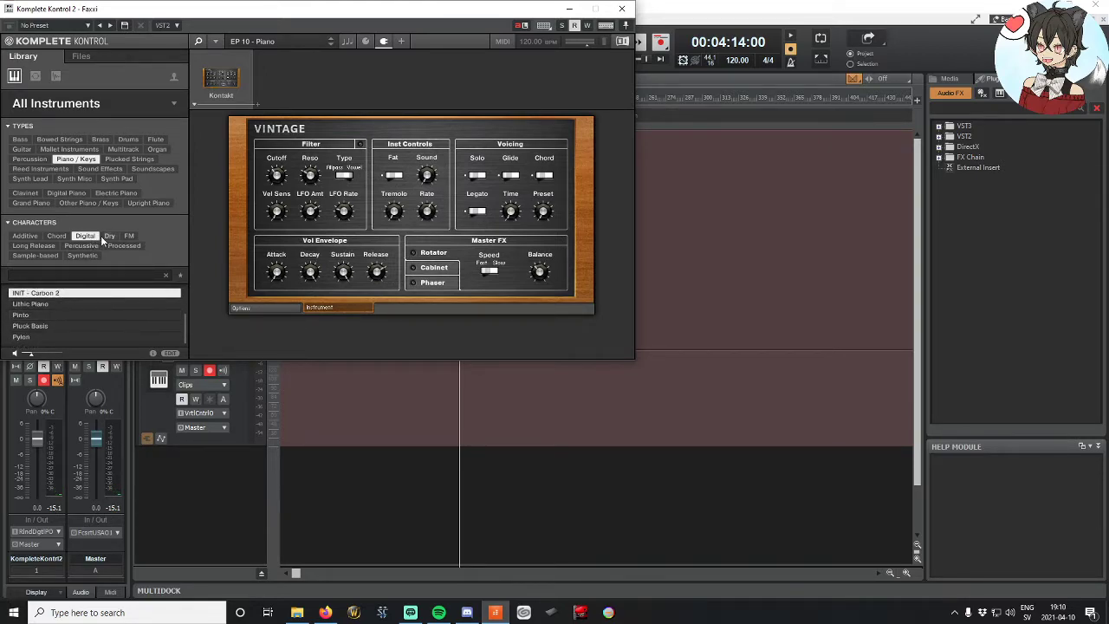
Step: Filter the presets by the Long Release character, clear the Piano / Keys type, and browse the list
{"action": "left_click", "coordinate": [39, 246]}
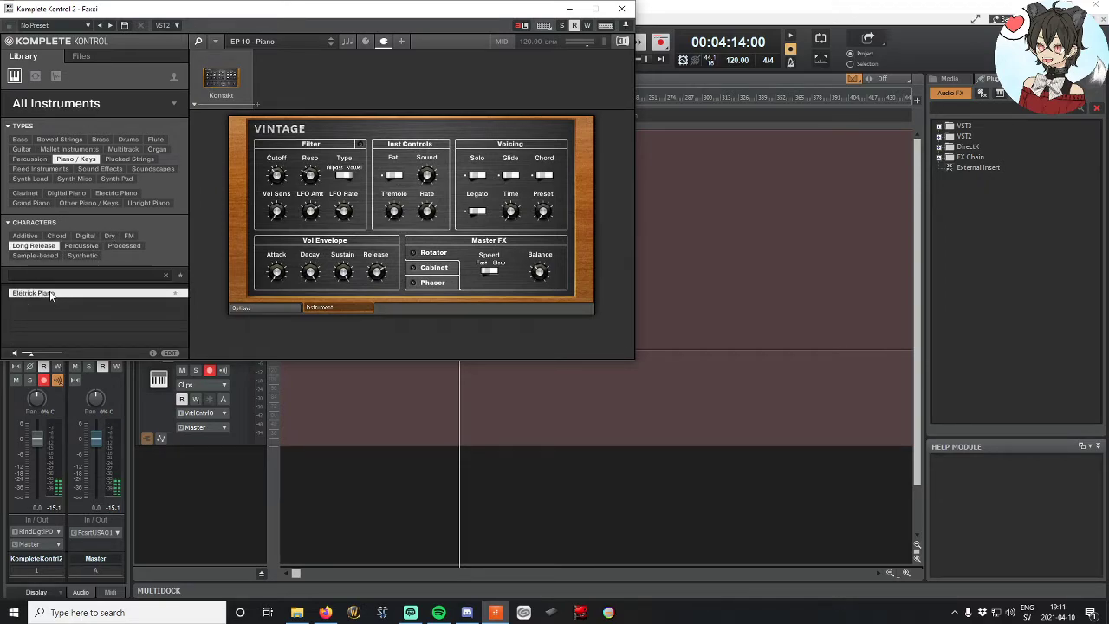
{"action": "left_click", "coordinate": [71, 161]}
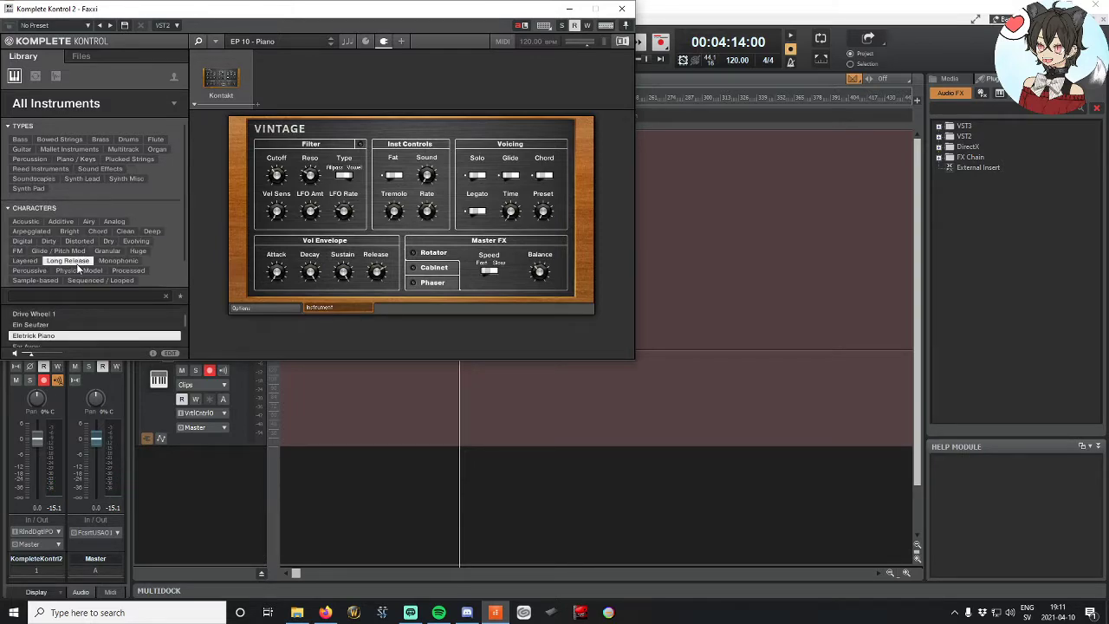
{"action": "scroll", "coordinate": [70, 286], "scroll_direction": "down", "scroll_amount": 1}
{"action": "scroll", "coordinate": [68, 325], "scroll_direction": "up", "scroll_amount": 1}
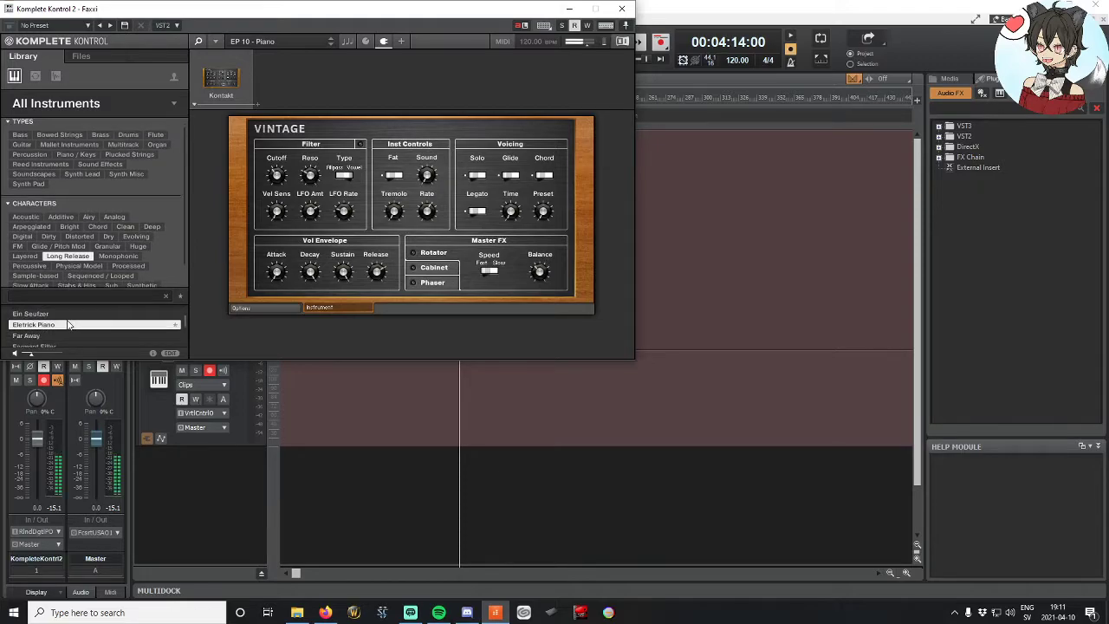
{"action": "scroll", "coordinate": [69, 334], "scroll_direction": "up", "scroll_amount": 5}
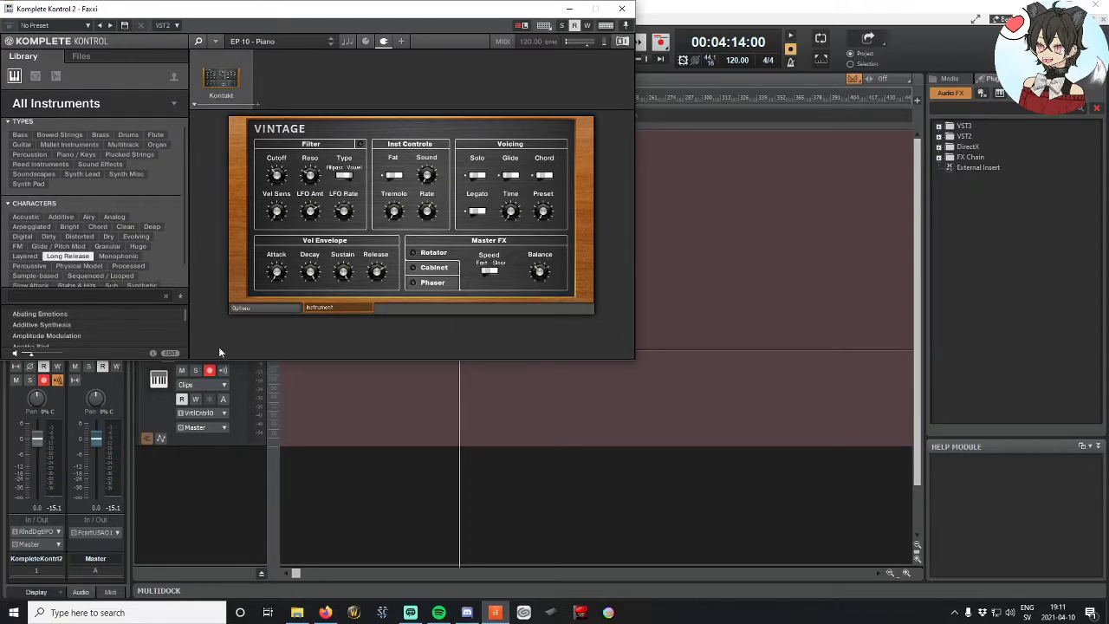
Step: Try to enlarge the instrument window and preview Long Release presets, including Additive Synthesis, Amplitude Modulation, Bassmorphguitar and Bell Air
{"action": "left_click_drag", "start_coordinate": [230, 359], "coordinate": [225, 557]}
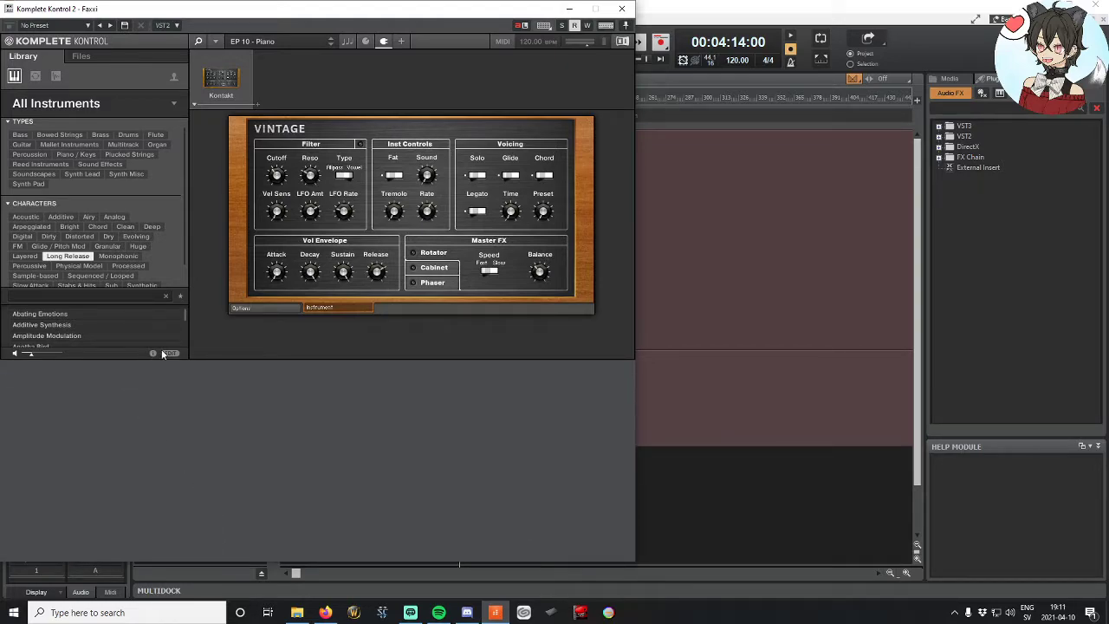
{"action": "left_click", "coordinate": [52, 324]}
{"action": "left_click", "coordinate": [61, 336]}
{"action": "scroll", "coordinate": [63, 337], "scroll_direction": "down", "scroll_amount": 1}
{"action": "left_click", "coordinate": [65, 337]}
{"action": "scroll", "coordinate": [67, 332], "scroll_direction": "down", "scroll_amount": 3}
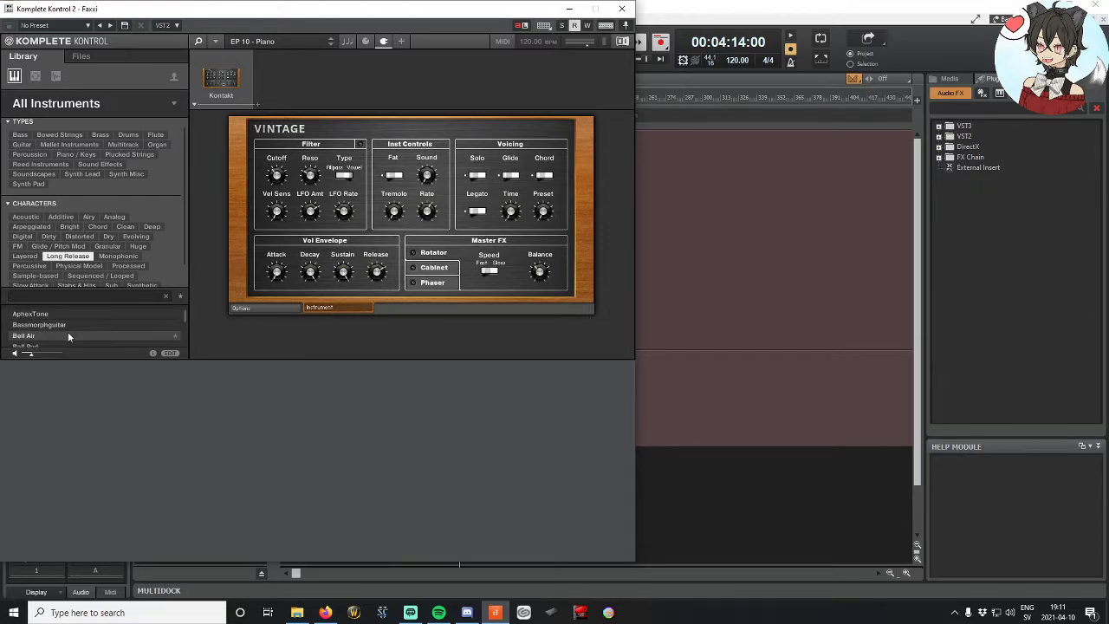
{"action": "left_click", "coordinate": [61, 326]}
{"action": "left_click", "coordinate": [62, 337]}
{"action": "scroll", "coordinate": [90, 252], "scroll_direction": "down", "scroll_amount": 2}
{"action": "scroll", "coordinate": [92, 234], "scroll_direction": "up", "scroll_amount": 3}
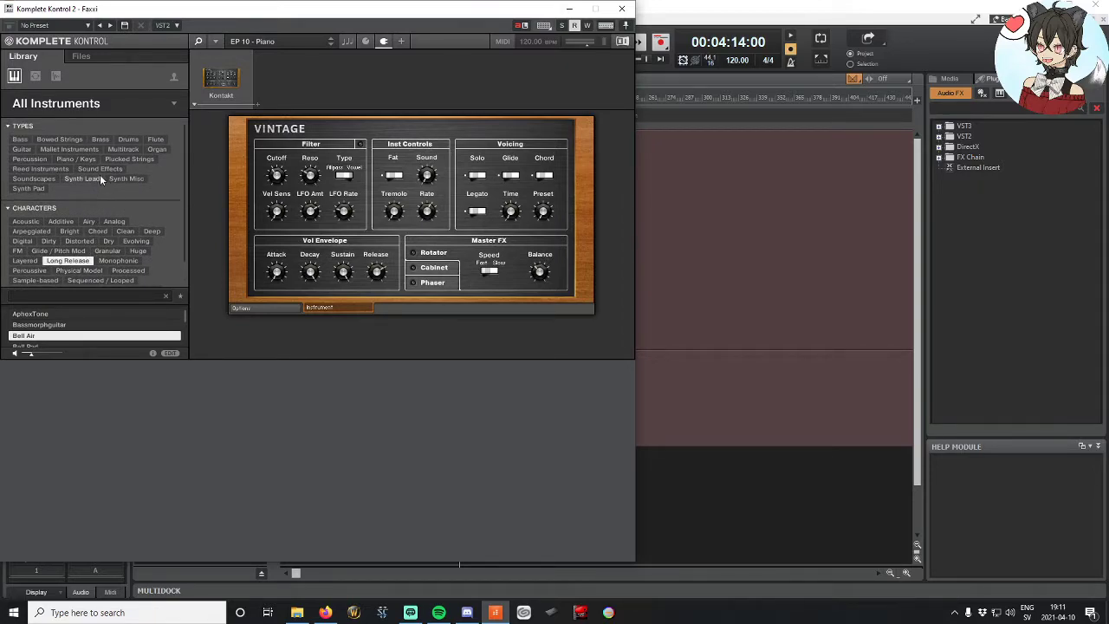
Step: Filter the Piano / Keys presets to Grand Piano, load Harmonic Keys, and close the instrument window
{"action": "left_click", "coordinate": [78, 159]}
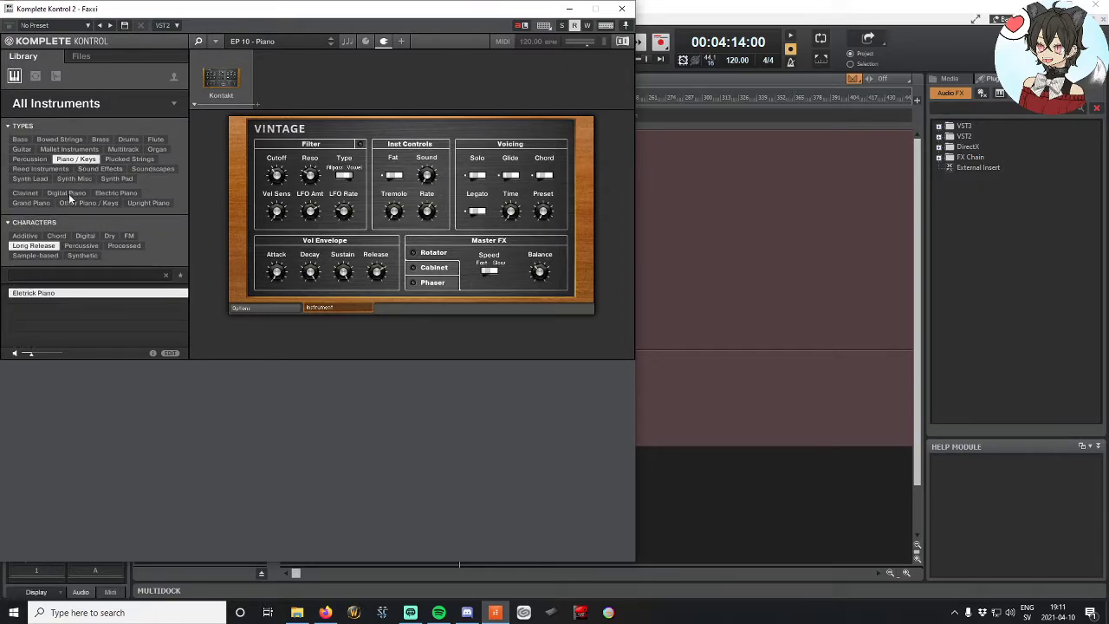
{"action": "left_click", "coordinate": [30, 204]}
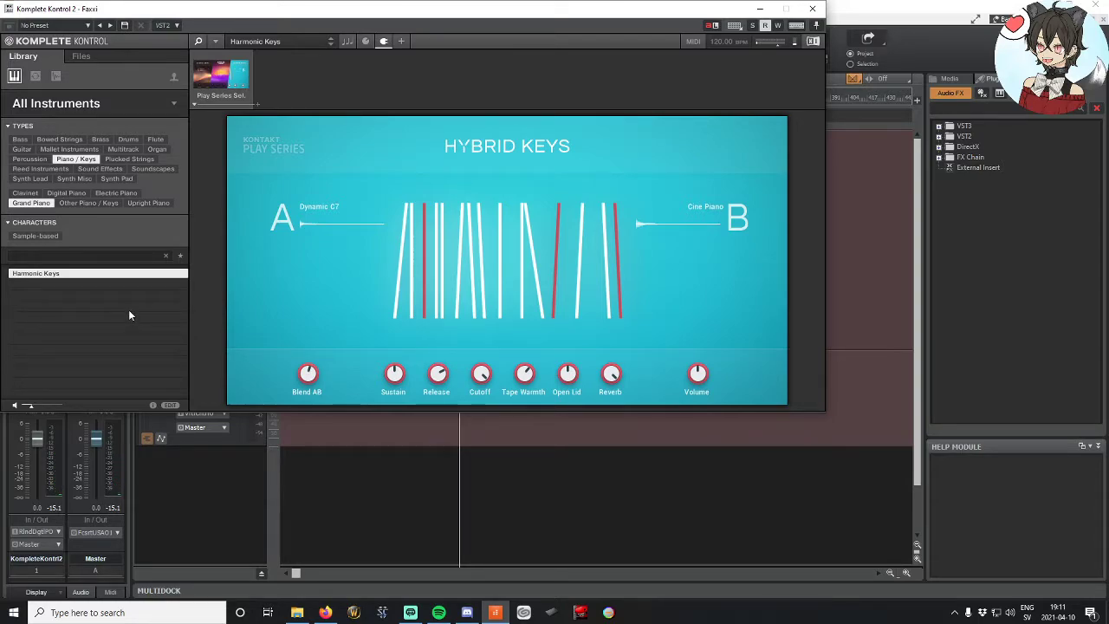
{"action": "left_click", "coordinate": [812, 9]}
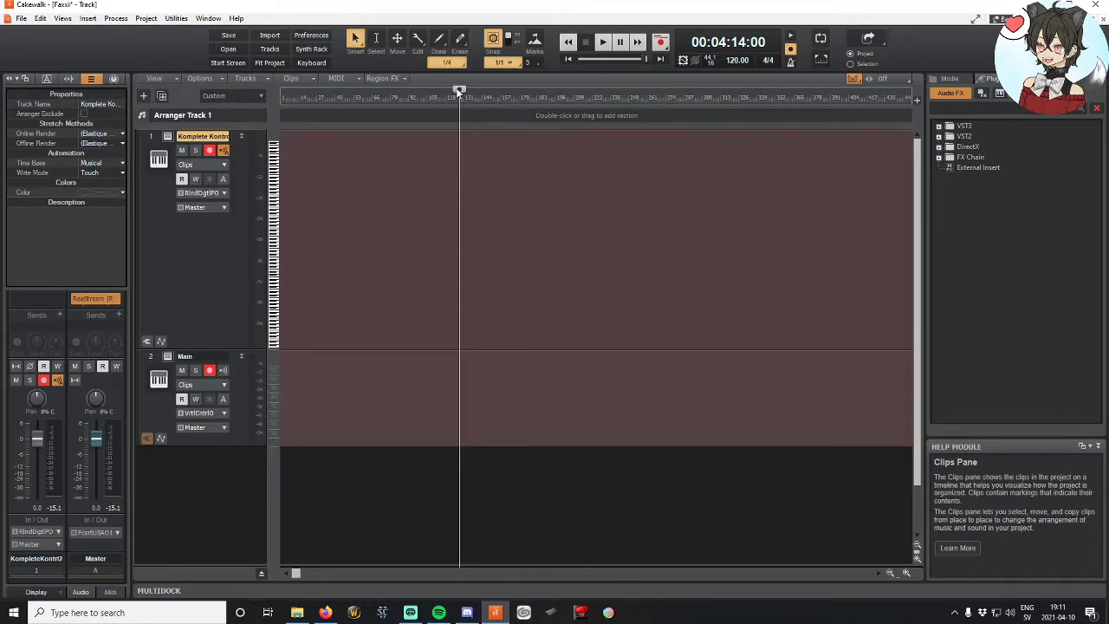
Step: Return to the project's start and open the Tempo view
{"action": "key", "text": "w"}
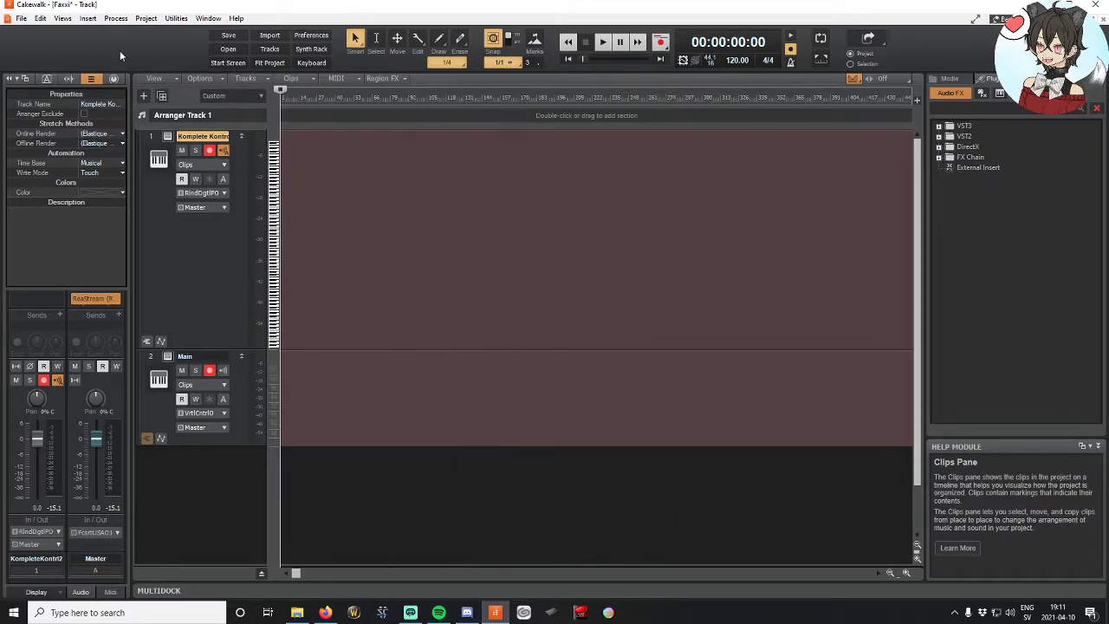
{"action": "left_click", "coordinate": [40, 18]}
{"action": "left_click", "coordinate": [61, 18]}
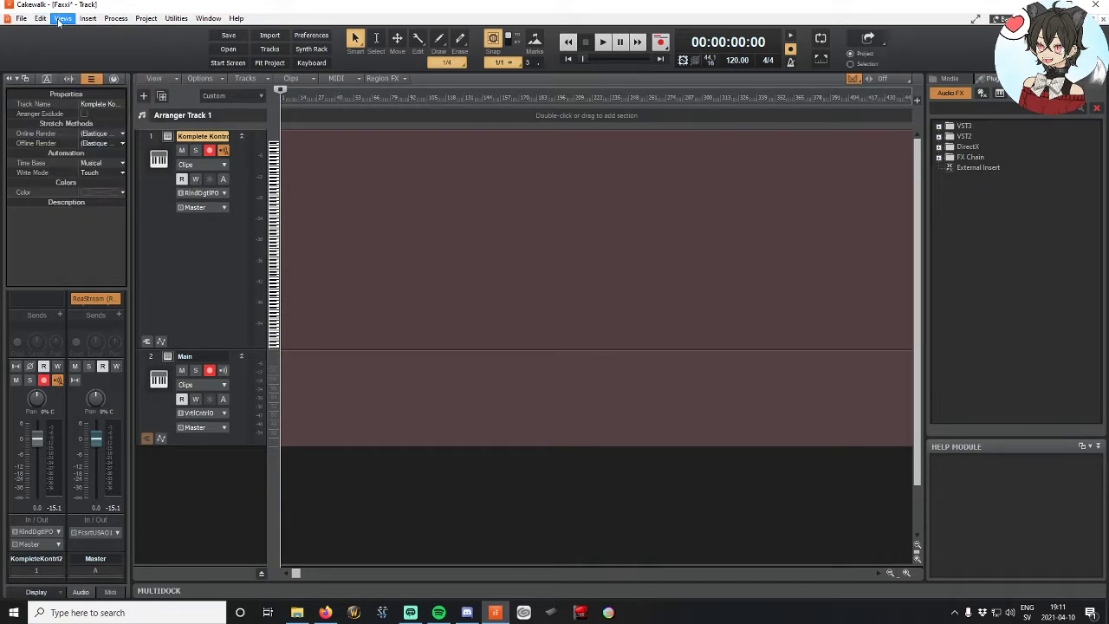
{"action": "left_click", "coordinate": [61, 19]}
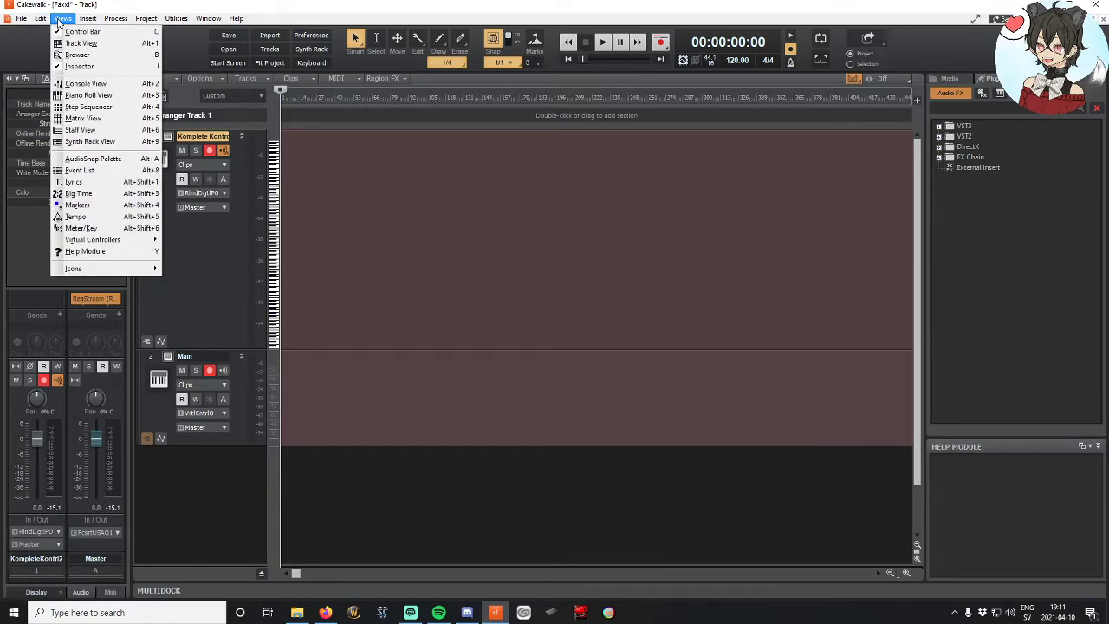
{"action": "left_click", "coordinate": [122, 216]}
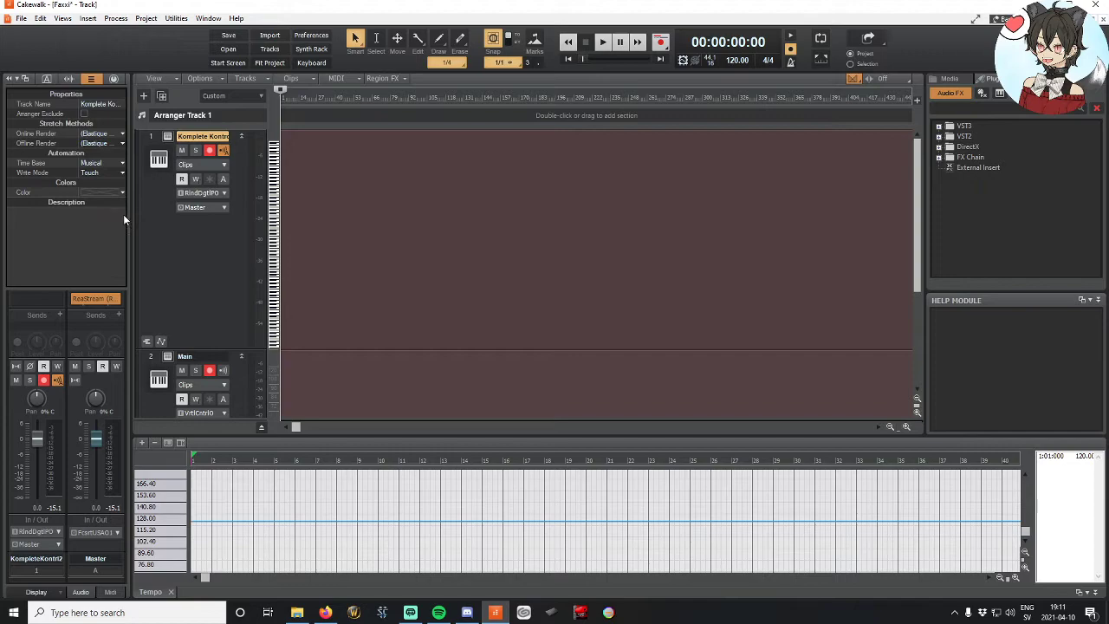
{"action": "left_click", "coordinate": [736, 59]}
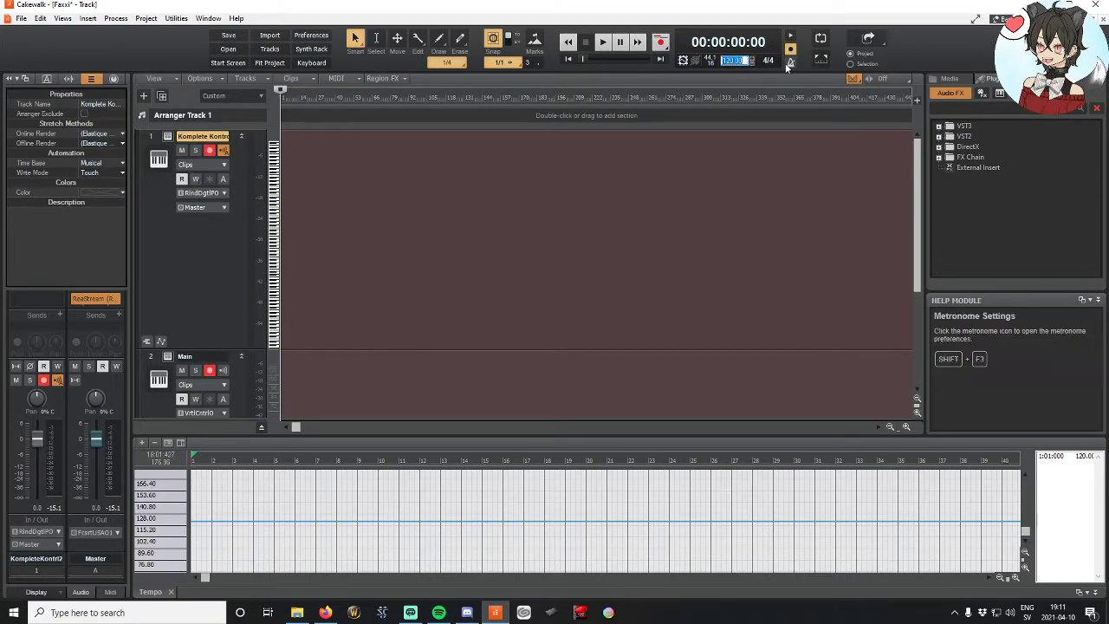
{"action": "right_click", "coordinate": [731, 62]}
{"action": "left_click", "coordinate": [680, 111]}
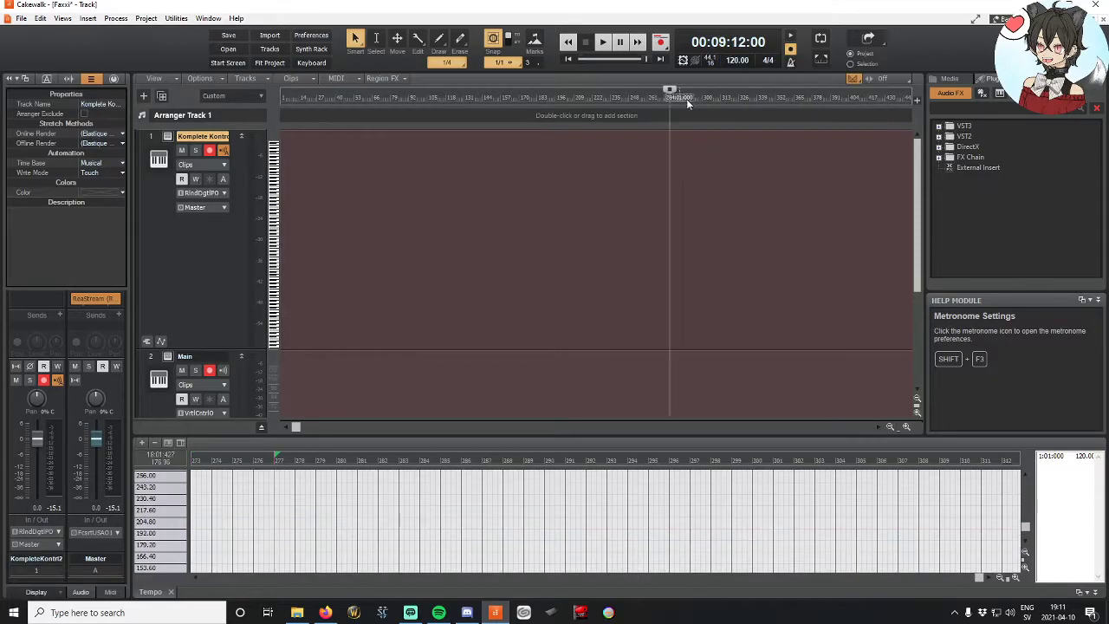
{"action": "right_click", "coordinate": [733, 57]}
{"action": "key", "text": "Escape"}
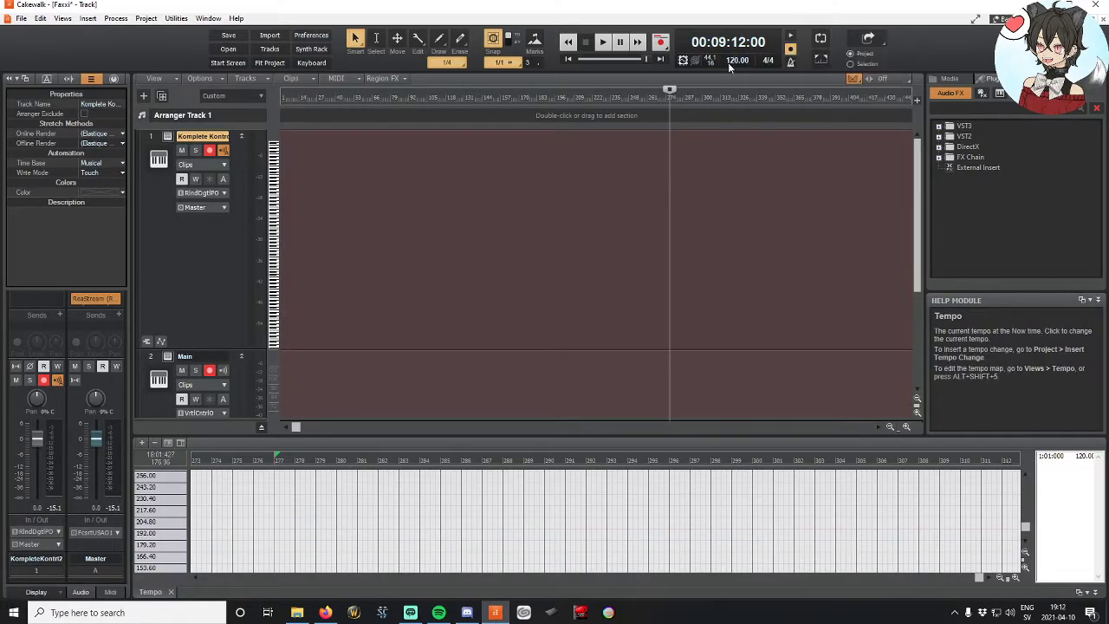
{"action": "right_click", "coordinate": [792, 39]}
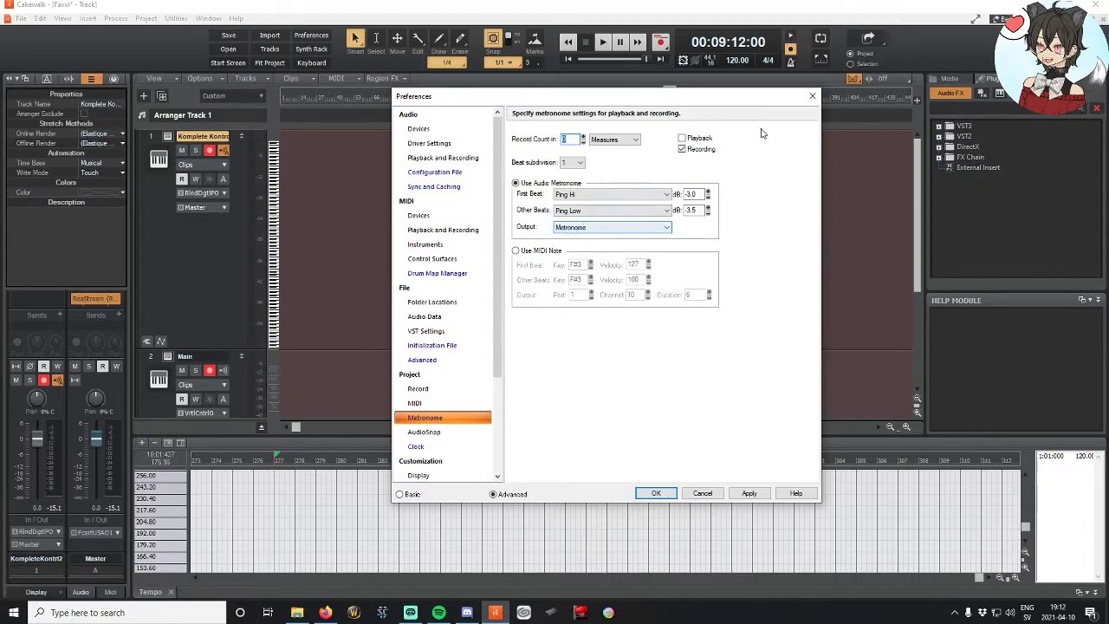
{"action": "left_click", "coordinate": [812, 96]}
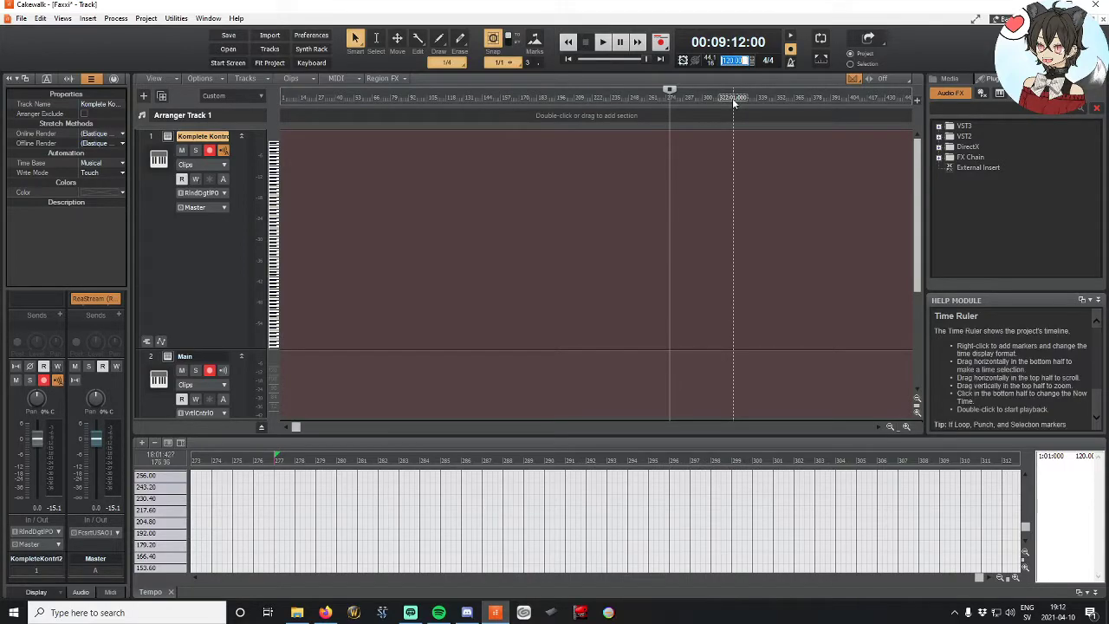
Step: Set the project tempo to 70
{"action": "type", "text": "70"}
{"action": "key", "text": "Return"}
Step: Apply metronome settings with a record count-in of 0 and clicks during recording only, and return to the project's start
{"action": "left_click", "coordinate": [790, 36]}
{"action": "left_click", "coordinate": [791, 50]}
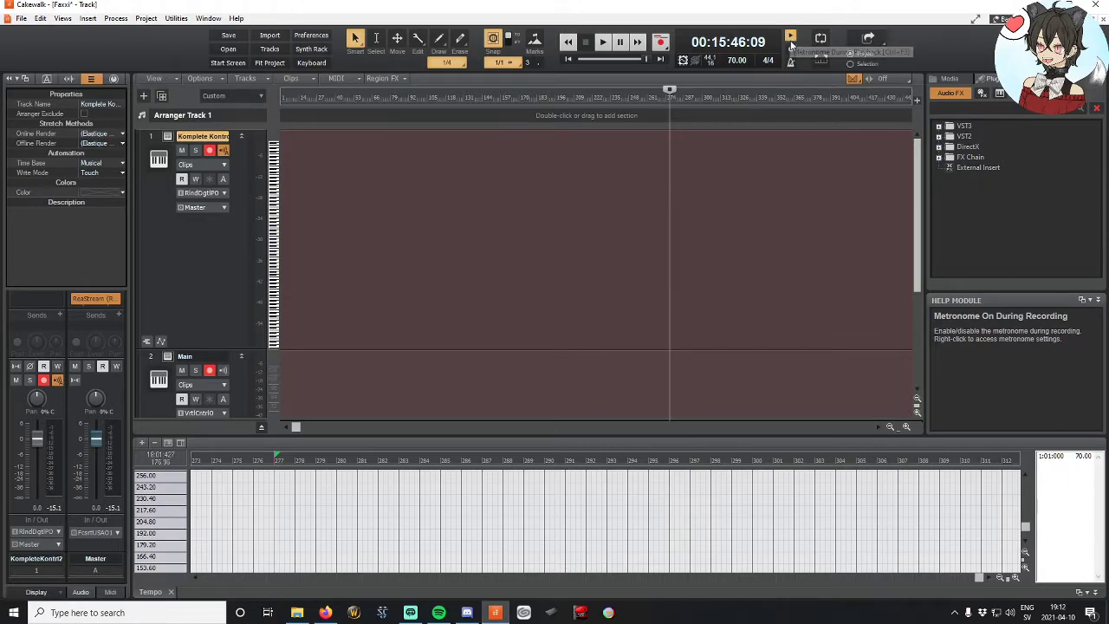
{"action": "left_click", "coordinate": [790, 61]}
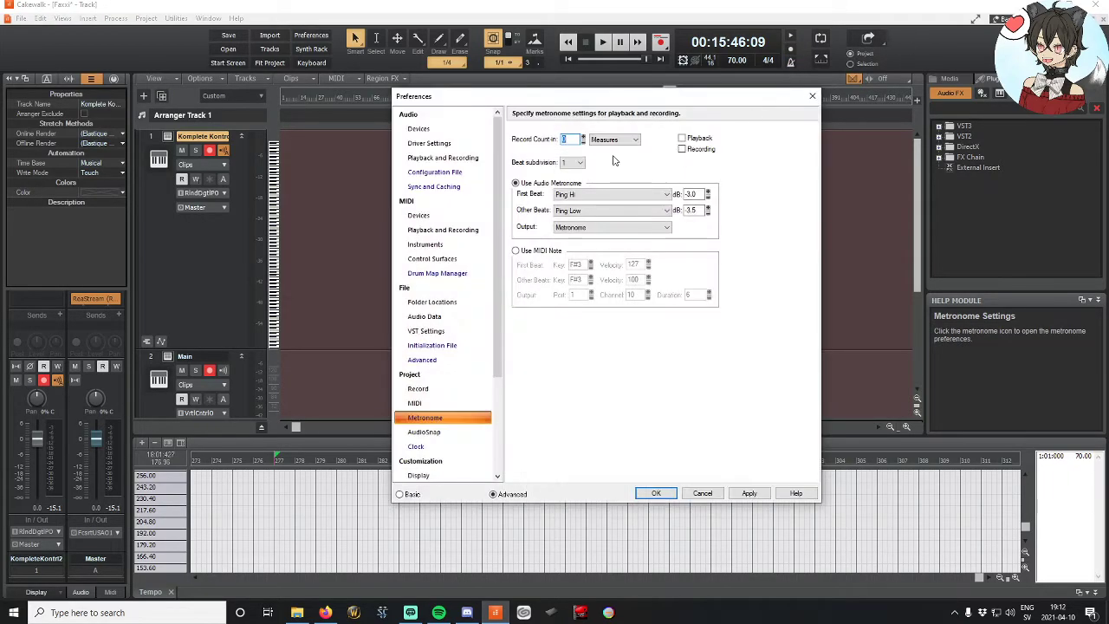
{"action": "type", "text": "0"}
{"action": "left_click", "coordinate": [749, 493]}
{"action": "left_click", "coordinate": [656, 493]}
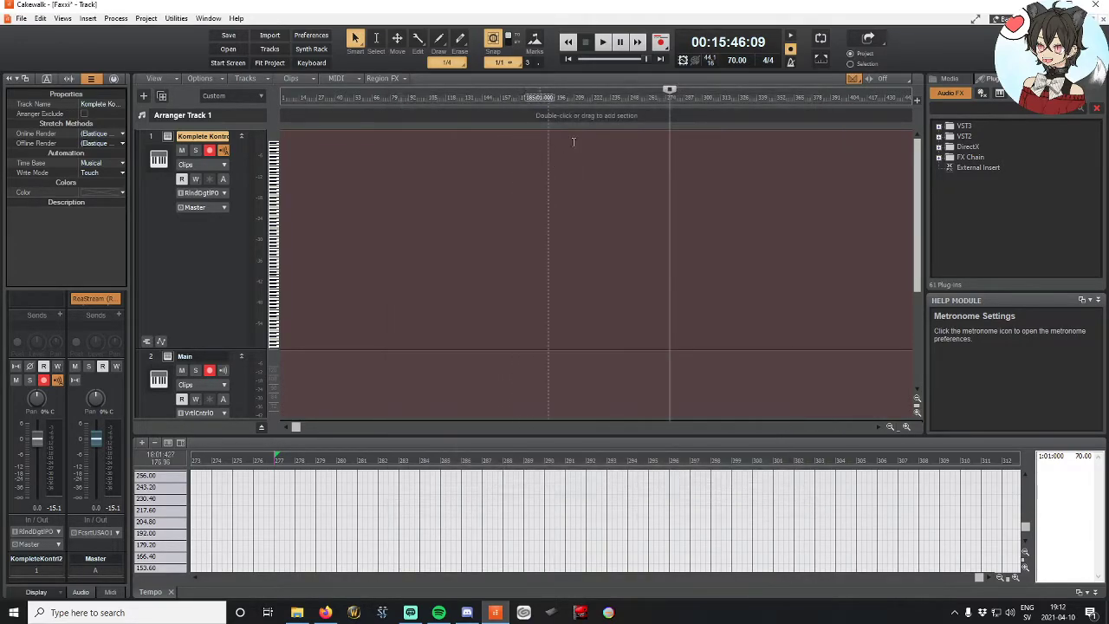
{"action": "key", "text": "w"}
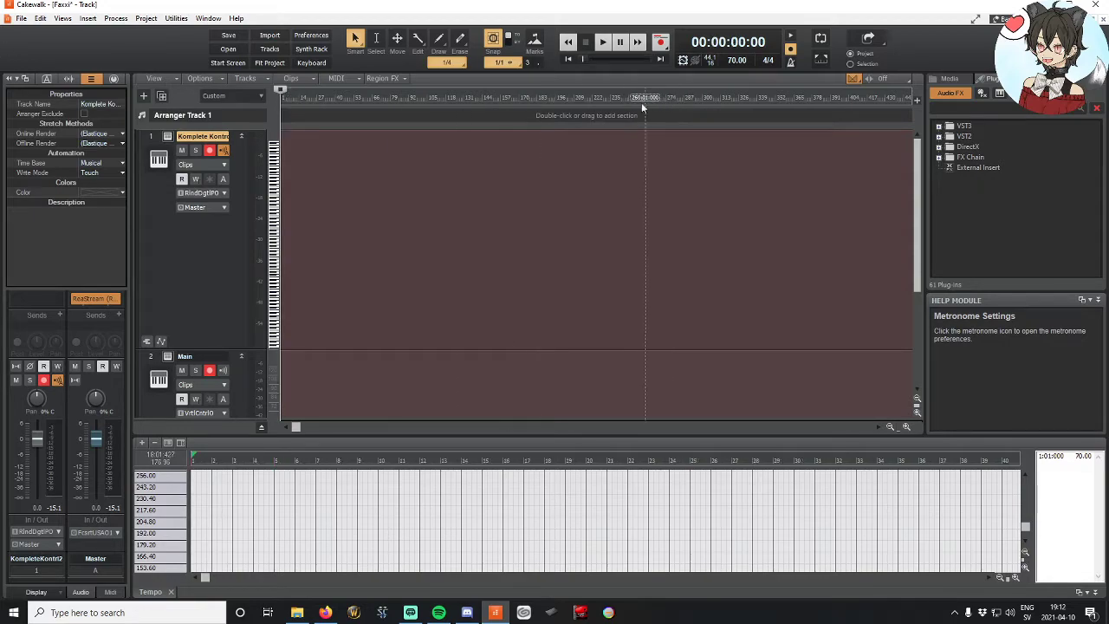
Step: Try recording from the project's start and stop after about four seconds
{"action": "left_click", "coordinate": [660, 42]}
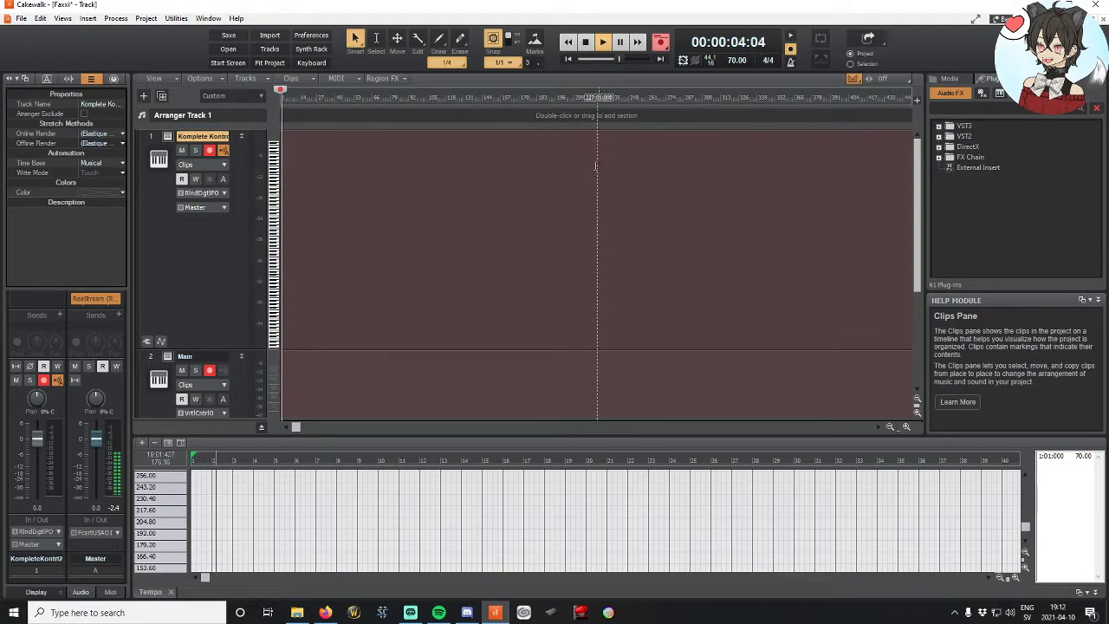
{"action": "left_click", "coordinate": [587, 43]}
{"action": "left_click", "coordinate": [289, 100]}
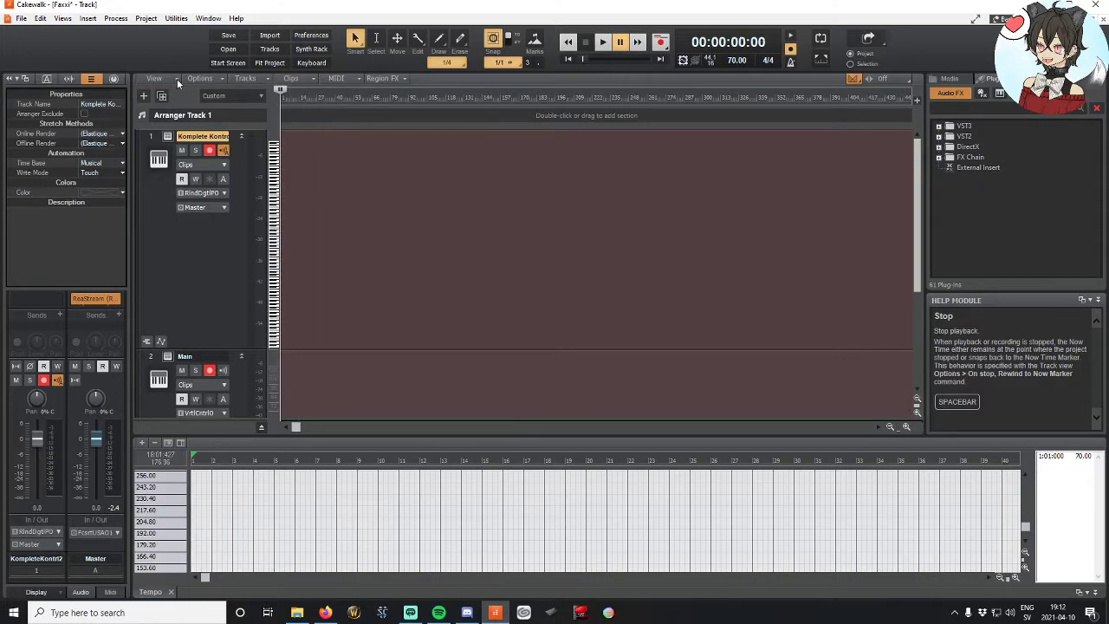
Step: Record about 35 seconds of piano chords from the project's start on the armed Komplete Kontrol track
{"action": "key", "text": "ctrl+Left"}
{"action": "key", "text": "ctrl+Left"}
{"action": "key", "text": "ctrl+Left"}
{"action": "key", "text": "ctrl+Left"}
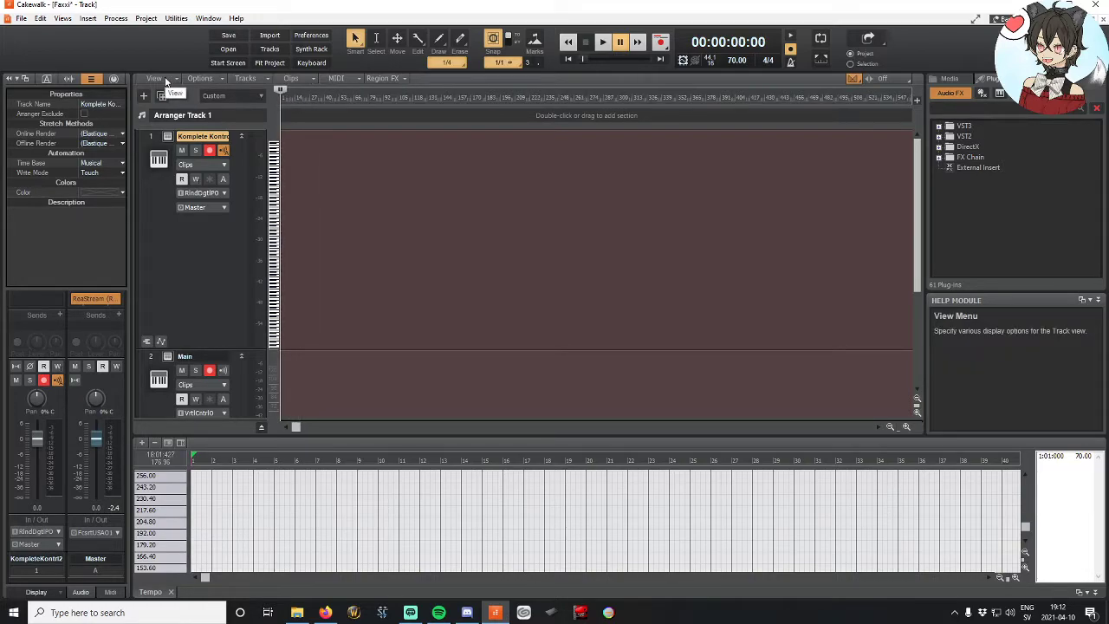
{"action": "key", "text": "ctrl+Right"}
{"action": "key", "text": "ctrl+Right"}
{"action": "key", "text": "ctrl+Right"}
{"action": "key", "text": "ctrl+Right"}
{"action": "key", "text": "ctrl+Right"}
{"action": "key", "text": "ctrl+Right"}
{"action": "key", "text": "ctrl+Right"}
{"action": "key", "text": "ctrl+Right"}
{"action": "key", "text": "ctrl+Right"}
{"action": "key", "text": "ctrl+Right"}
{"action": "key", "text": "ctrl+Right"}
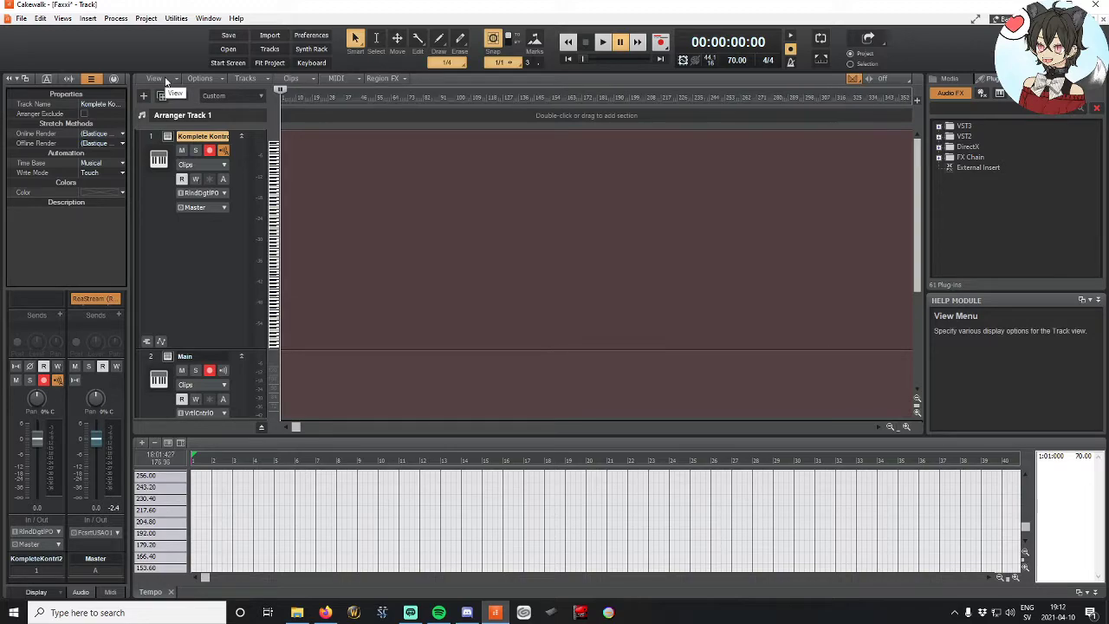
{"action": "key", "text": "ctrl+Right"}
{"action": "key", "text": "ctrl+Right"}
{"action": "key", "text": "ctrl+Right"}
{"action": "key", "text": "ctrl+Right"}
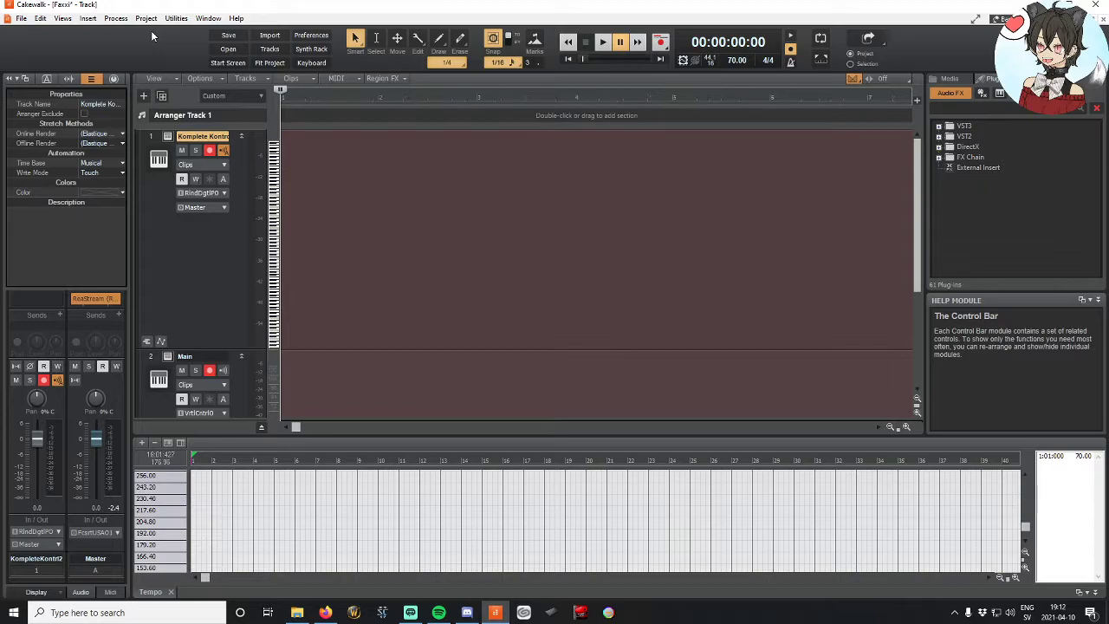
{"action": "key", "text": "ctrl+Right"}
{"action": "left_click", "coordinate": [661, 42]}
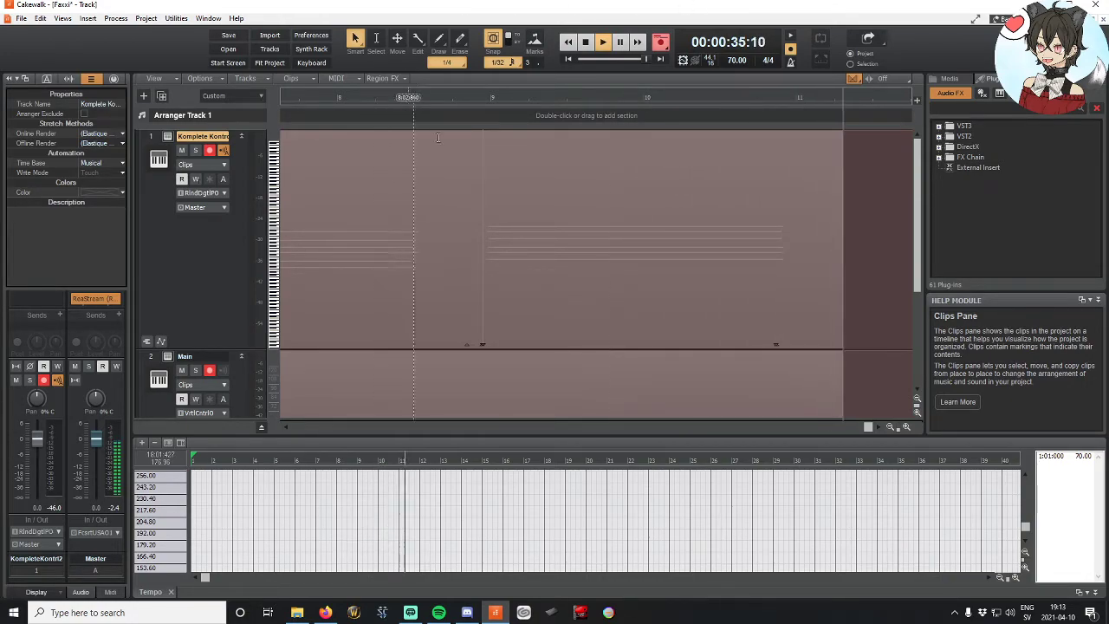
{"action": "left_click", "coordinate": [596, 57]}
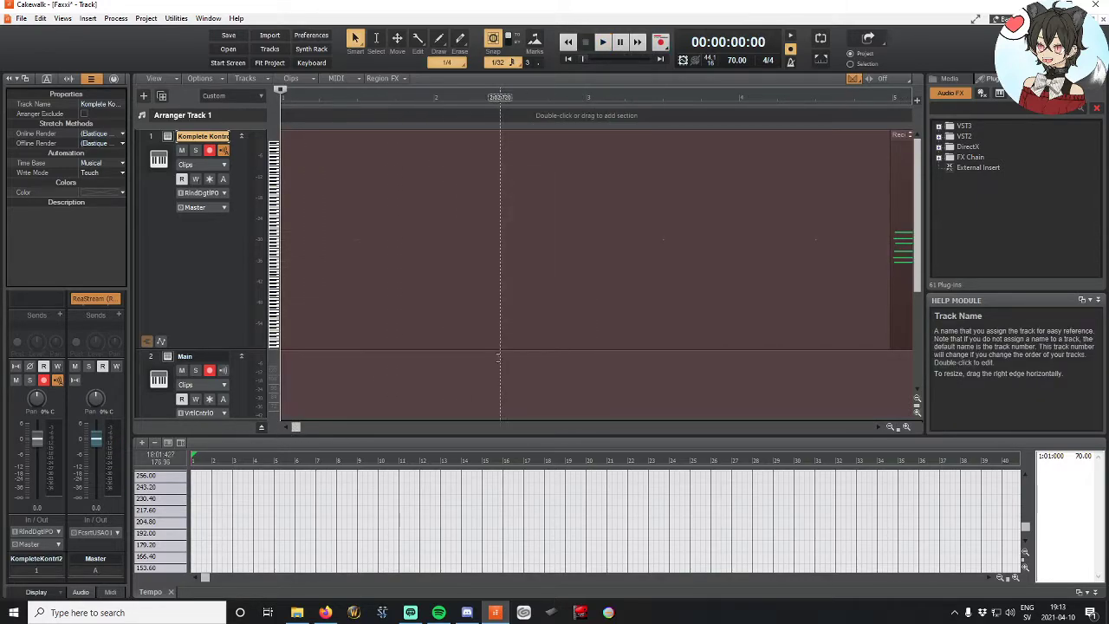
Step: Move the recorded clip on the upper Komplete Kontrol track to the beginning of the timeline
{"action": "scroll", "coordinate": [490, 344], "scroll_direction": "right", "scroll_amount": 5}
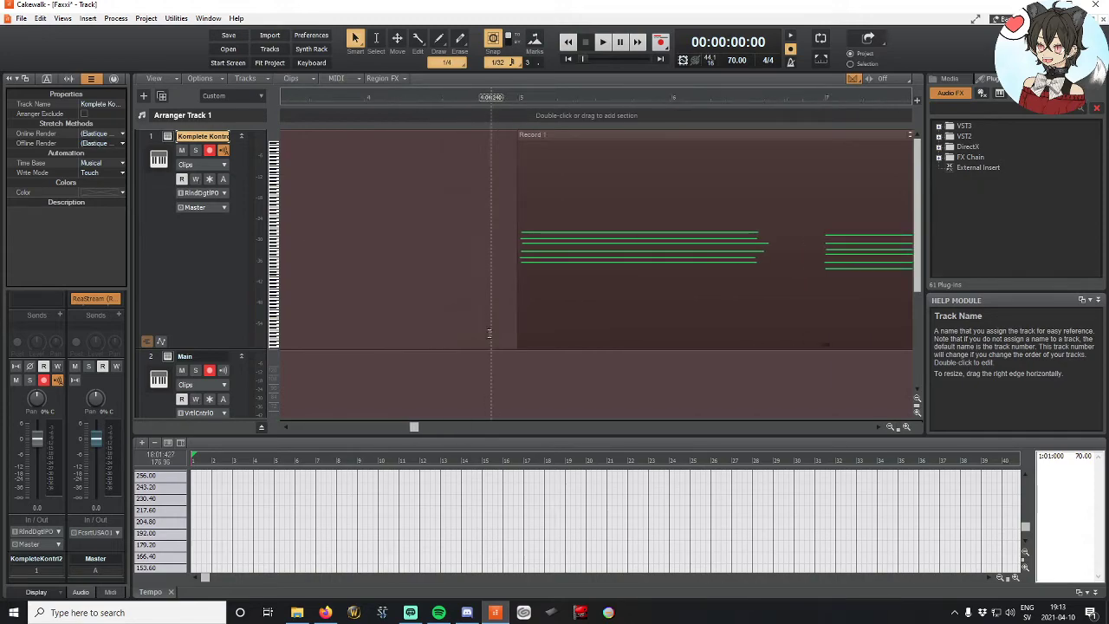
{"action": "scroll", "coordinate": [489, 338], "scroll_direction": "left", "scroll_amount": 2}
{"action": "scroll", "coordinate": [490, 334], "scroll_direction": "left", "scroll_amount": 2}
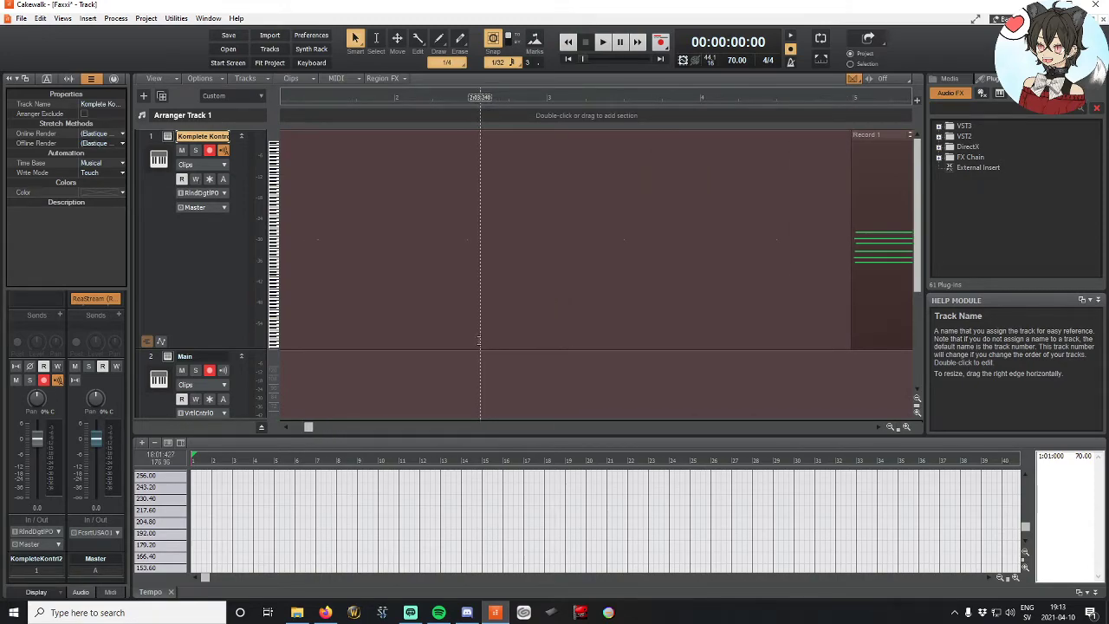
{"action": "scroll", "coordinate": [481, 340], "scroll_direction": "down", "scroll_amount": 5}
{"action": "left_click_drag", "start_coordinate": [422, 137], "coordinate": [302, 137]}
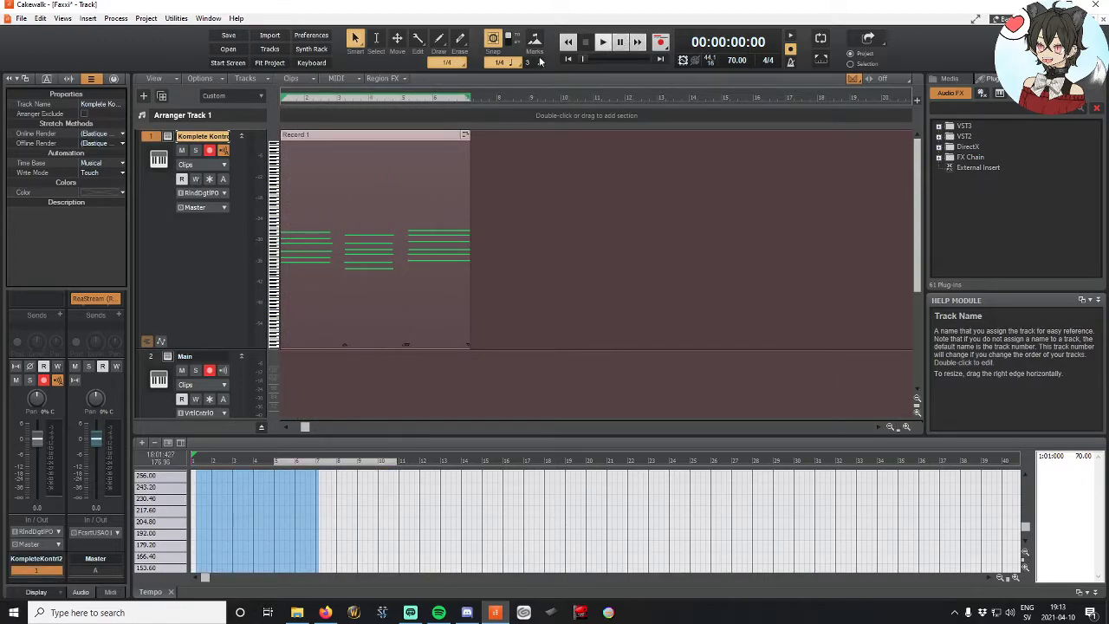
Step: Disarm recording on the upper Komplete Kontrol track and play the recorded clip from the project's start
{"action": "left_click", "coordinate": [210, 151]}
{"action": "left_click", "coordinate": [605, 43]}
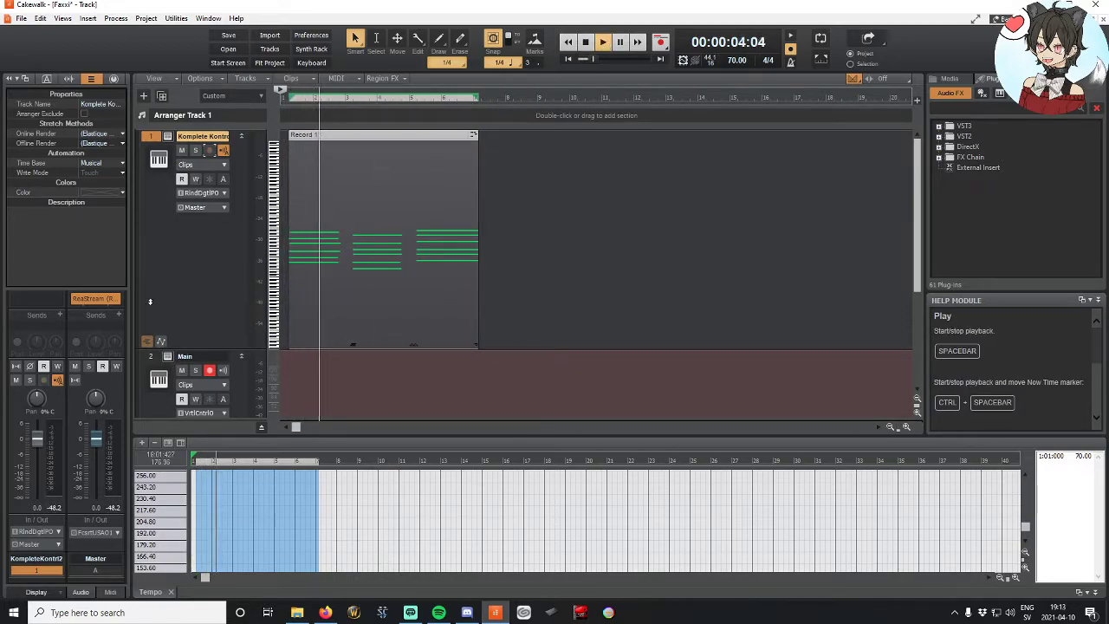
Step: Set the Hybrid Keys volume to about 1.3 dB during playback, stop the transport and close the instrument window
{"action": "left_click", "coordinate": [167, 137]}
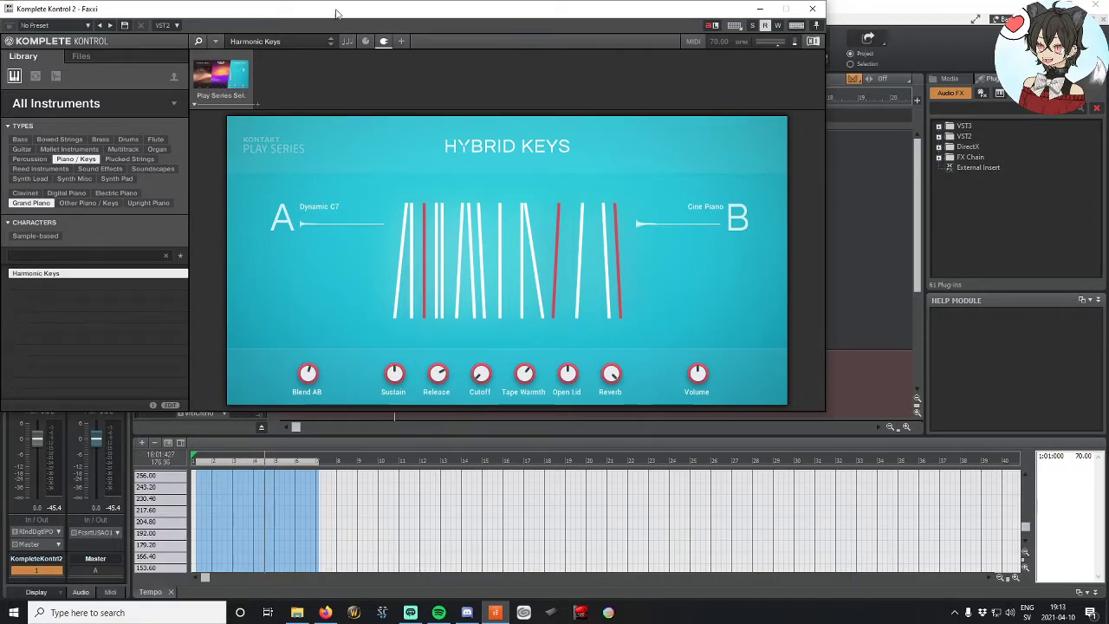
{"action": "left_click_drag", "start_coordinate": [317, 15], "coordinate": [510, 64]}
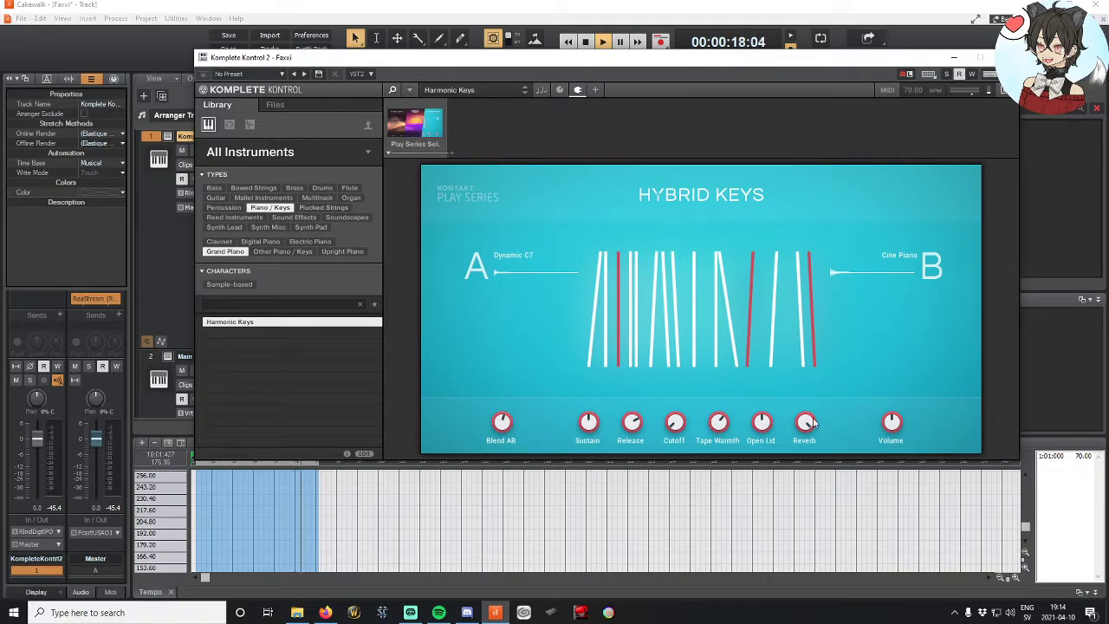
{"action": "left_click_drag", "start_coordinate": [896, 374], "coordinate": [895, 355]}
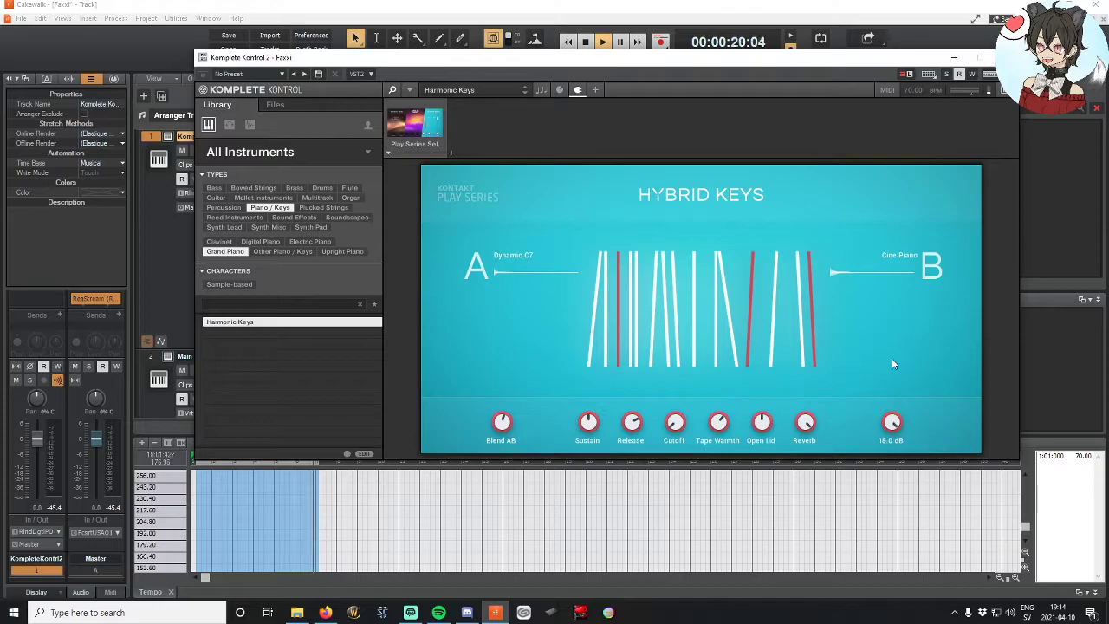
{"action": "left_click_drag", "start_coordinate": [888, 430], "coordinate": [890, 419]}
{"action": "key", "text": "space"}
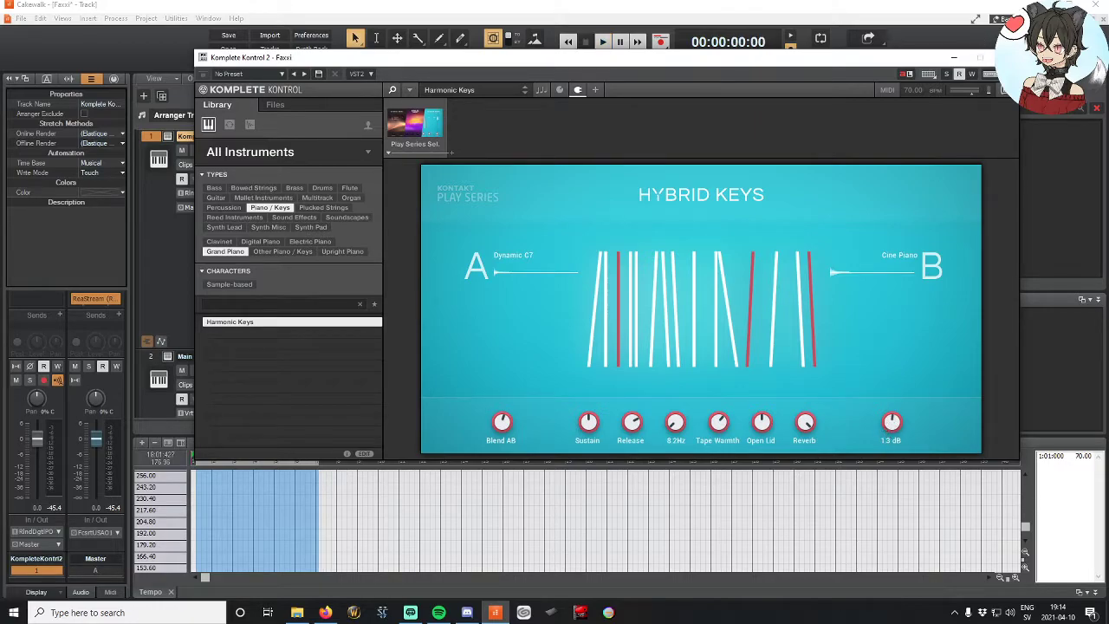
{"action": "left_click", "coordinate": [980, 57]}
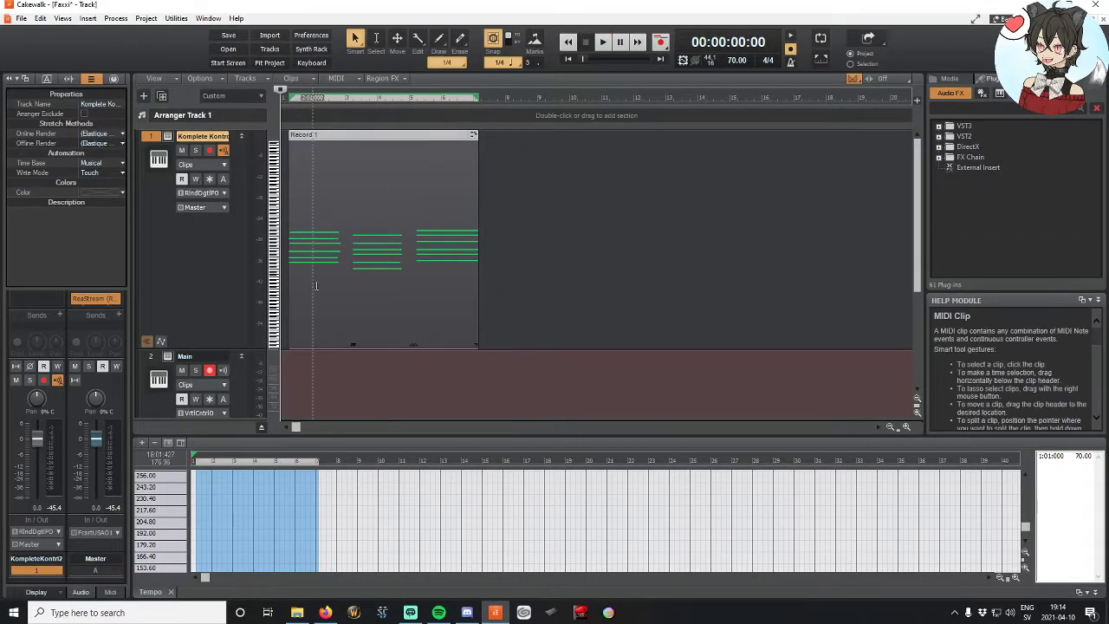
Step: Open the recorded clip's notes in the Piano Roll
{"action": "double_click", "coordinate": [309, 210]}
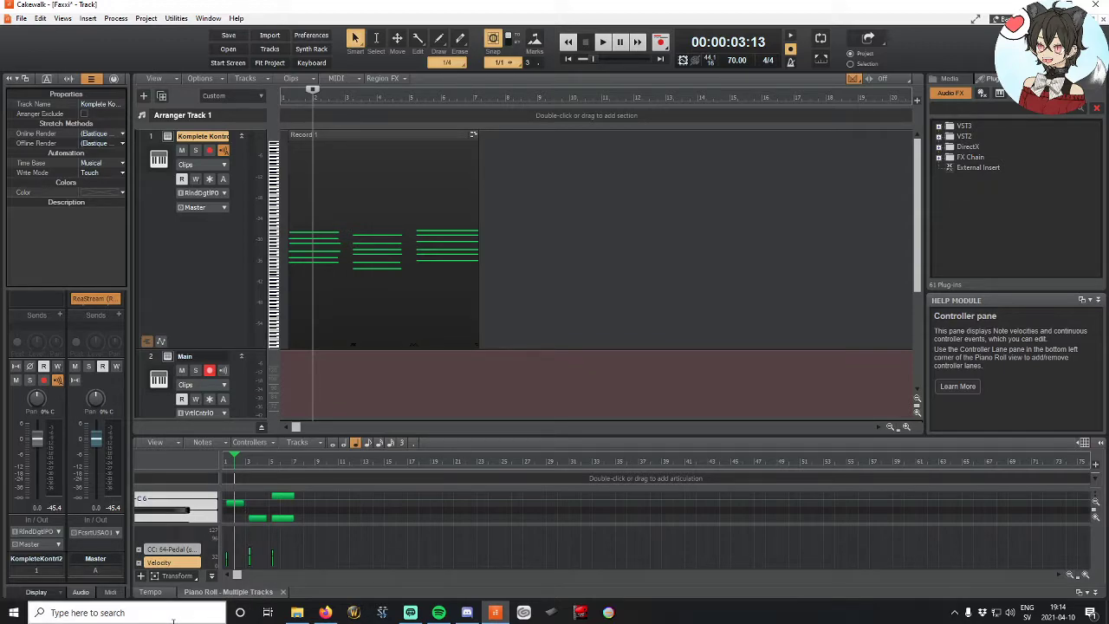
{"action": "scroll", "coordinate": [261, 273], "scroll_direction": "down", "scroll_amount": 3}
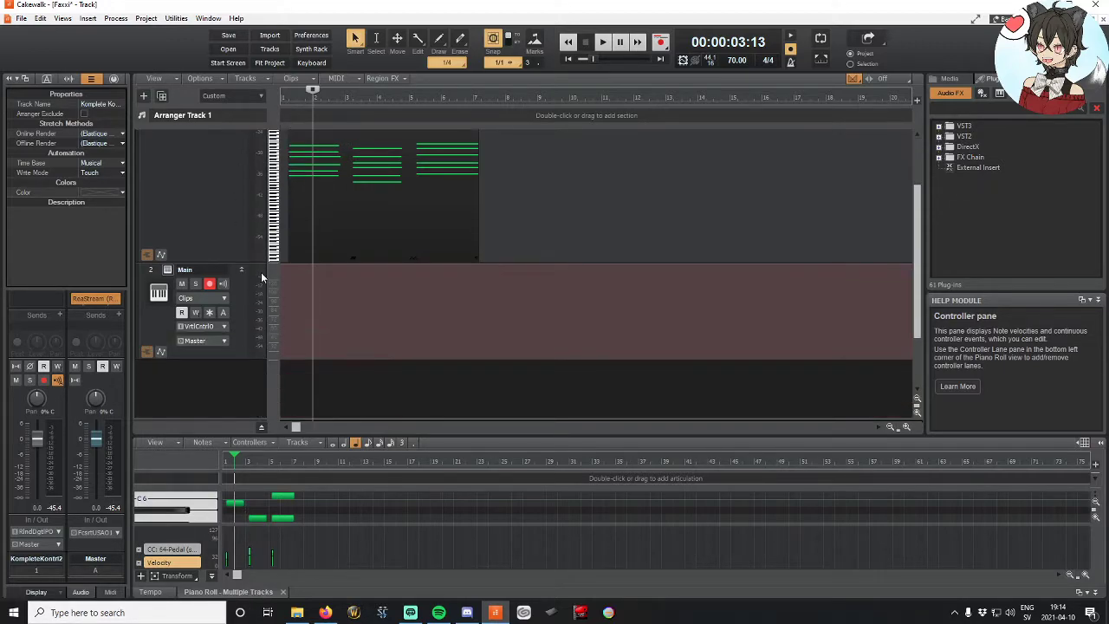
{"action": "scroll", "coordinate": [260, 272], "scroll_direction": "up", "scroll_amount": 3}
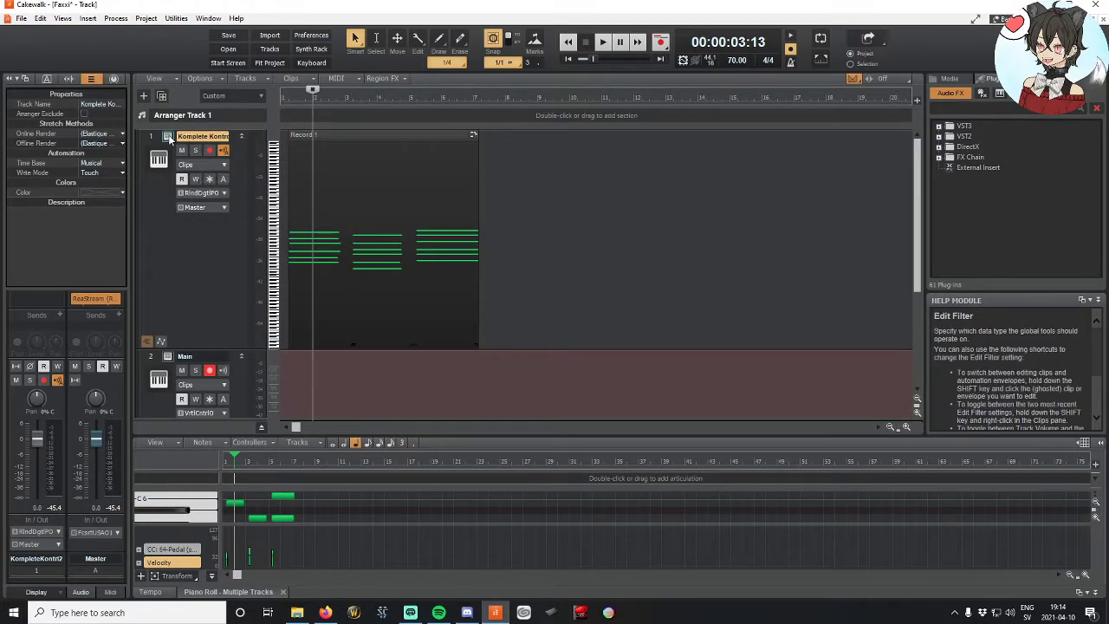
Step: Load the Growling Bass preset with type Bass and character Additive on the upper track and audition it briefly
{"action": "left_click", "coordinate": [169, 138]}
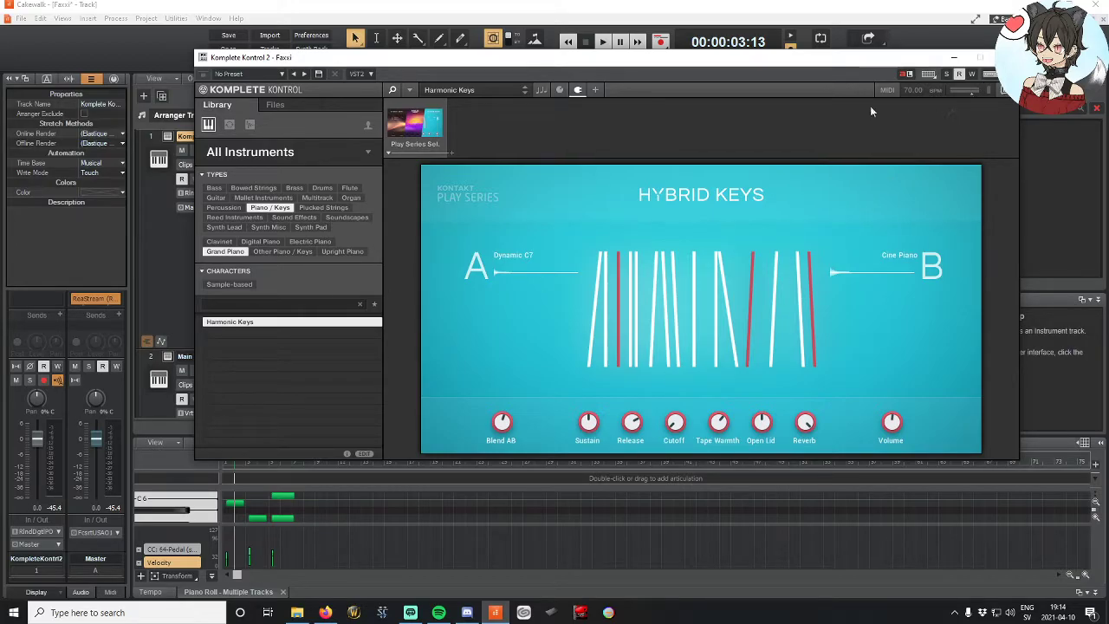
{"action": "left_click_drag", "start_coordinate": [629, 58], "coordinate": [660, 129]}
{"action": "left_click", "coordinate": [250, 259]}
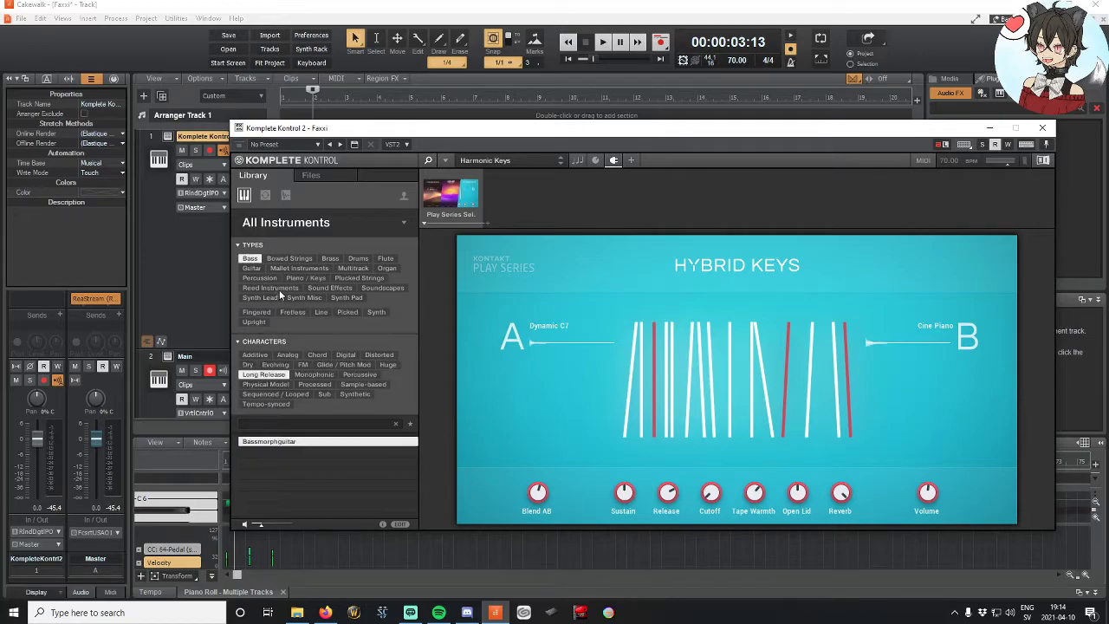
{"action": "left_click", "coordinate": [255, 355]}
{"action": "left_click_drag", "start_coordinate": [284, 444], "coordinate": [309, 445]}
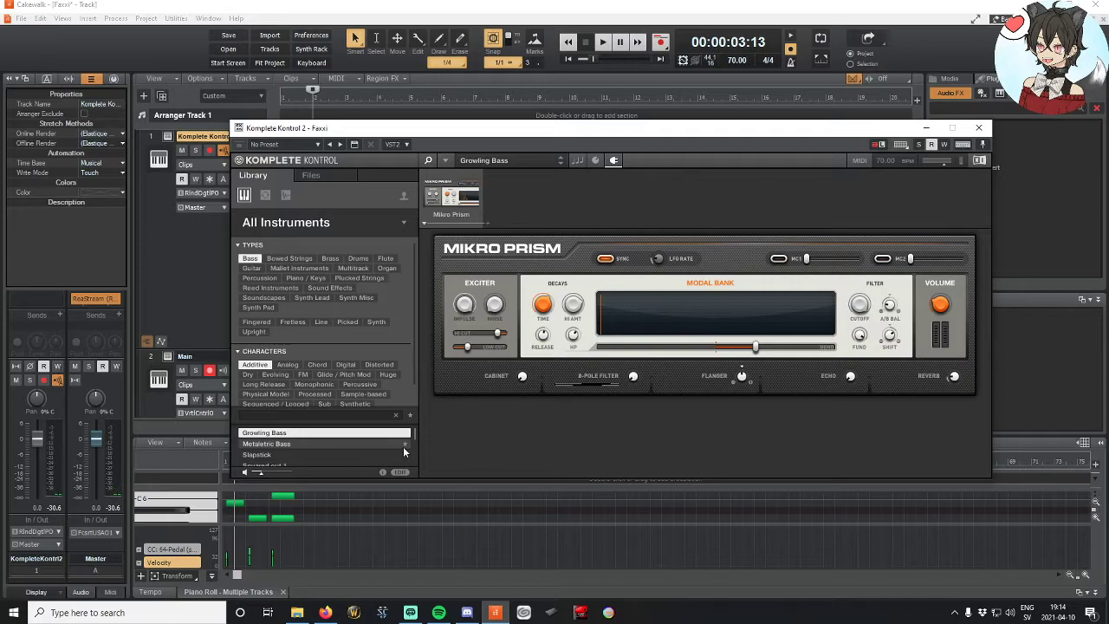
{"action": "left_click", "coordinate": [558, 12]}
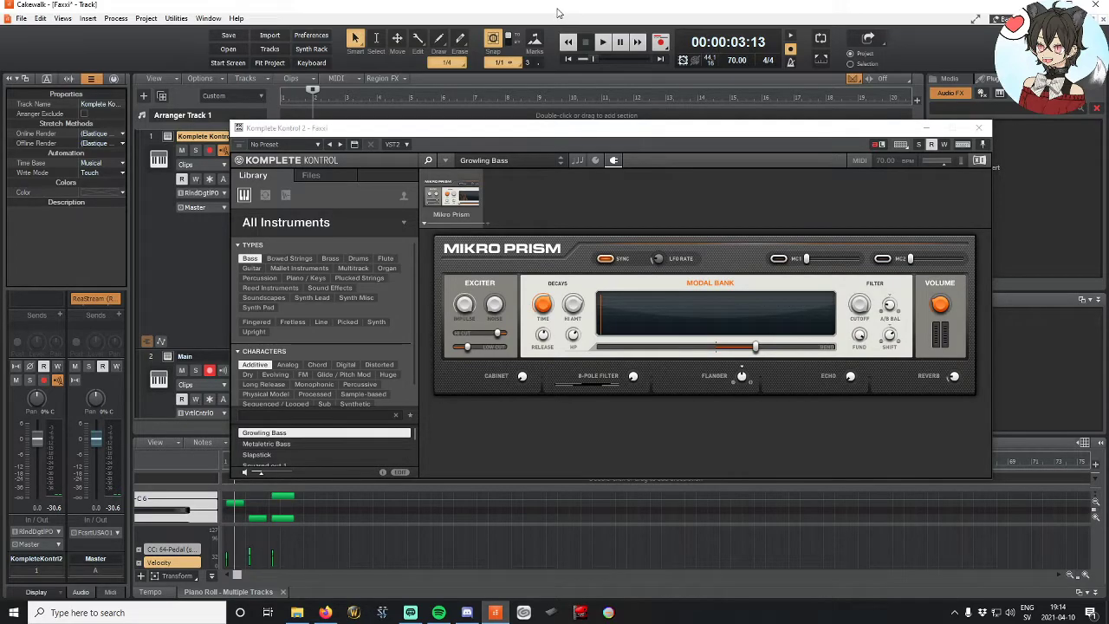
{"action": "left_click", "coordinate": [978, 128]}
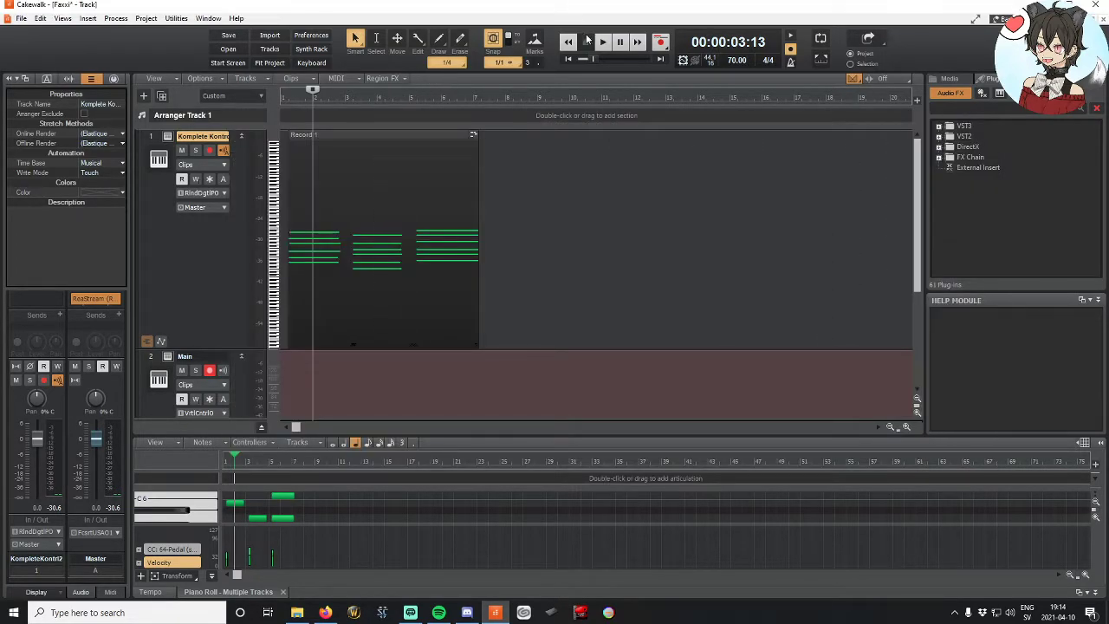
{"action": "left_click", "coordinate": [602, 41]}
{"action": "left_click", "coordinate": [586, 42]}
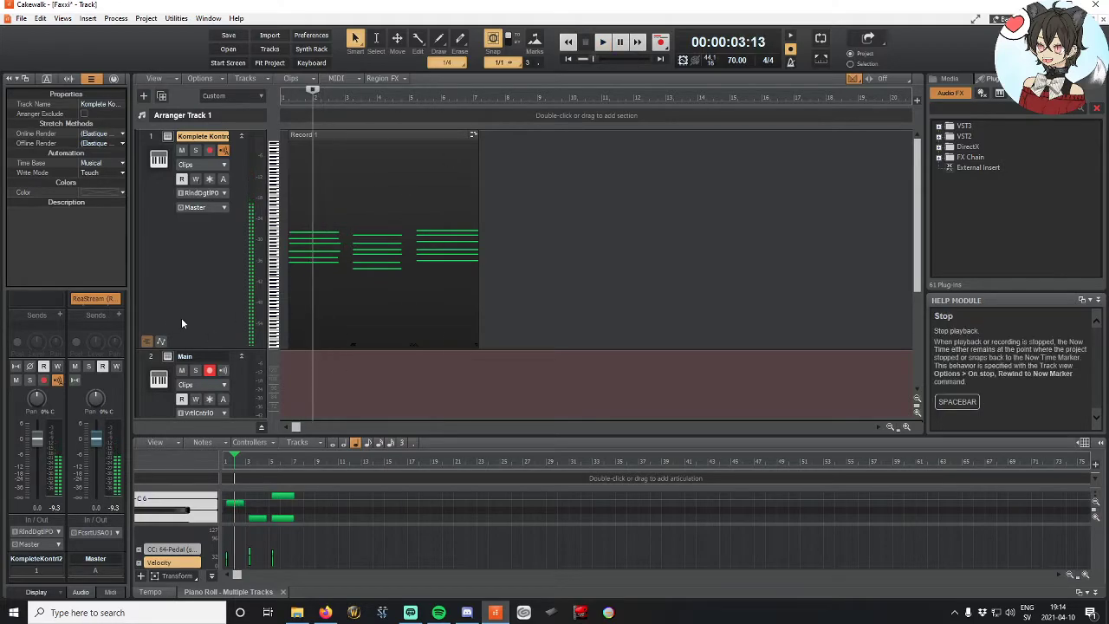
Step: Load the Harmonic Keys preset from Piano / Keys, Grand Piano, with its volume at 18.0 dB, and audition it briefly
{"action": "left_click", "coordinate": [168, 138]}
{"action": "scroll", "coordinate": [330, 314], "scroll_direction": "down", "scroll_amount": 2}
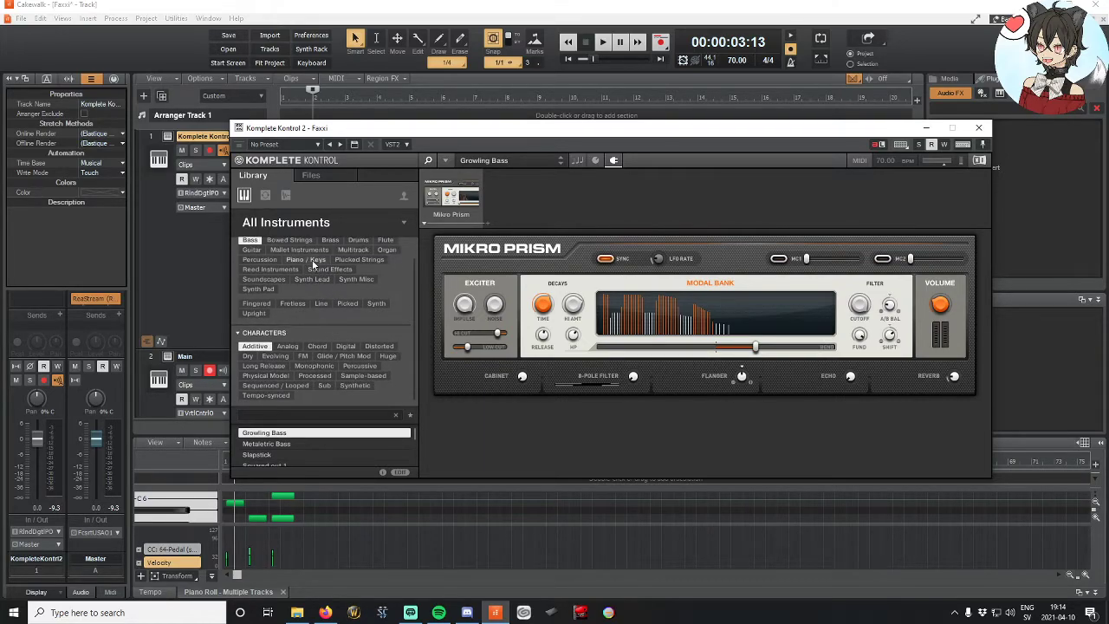
{"action": "left_click", "coordinate": [314, 261]}
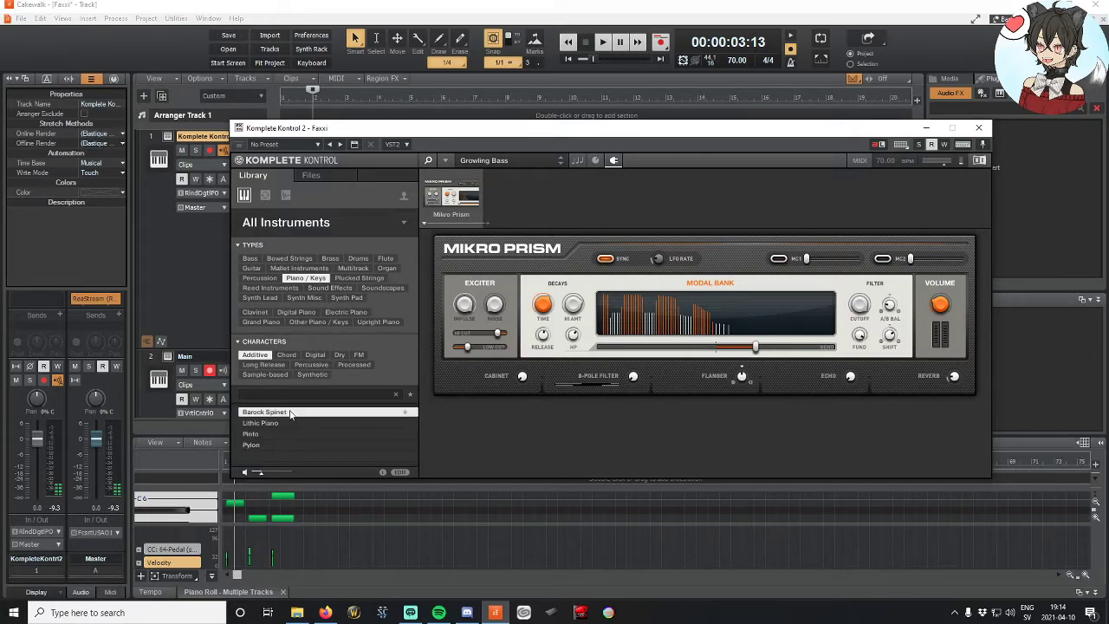
{"action": "left_click", "coordinate": [261, 322]}
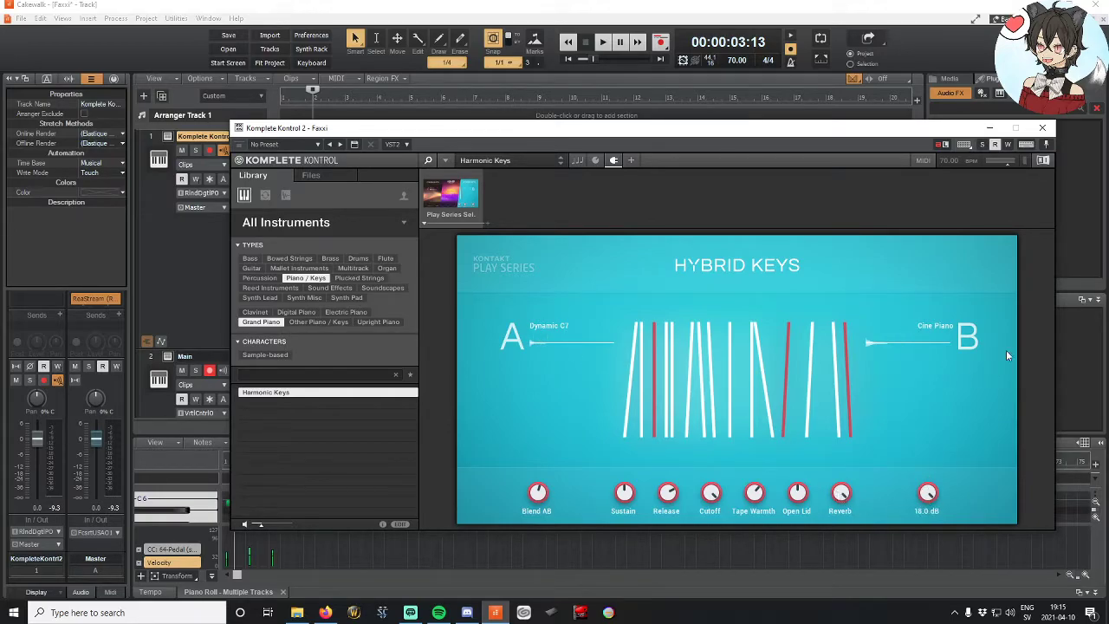
{"action": "left_click", "coordinate": [1043, 127]}
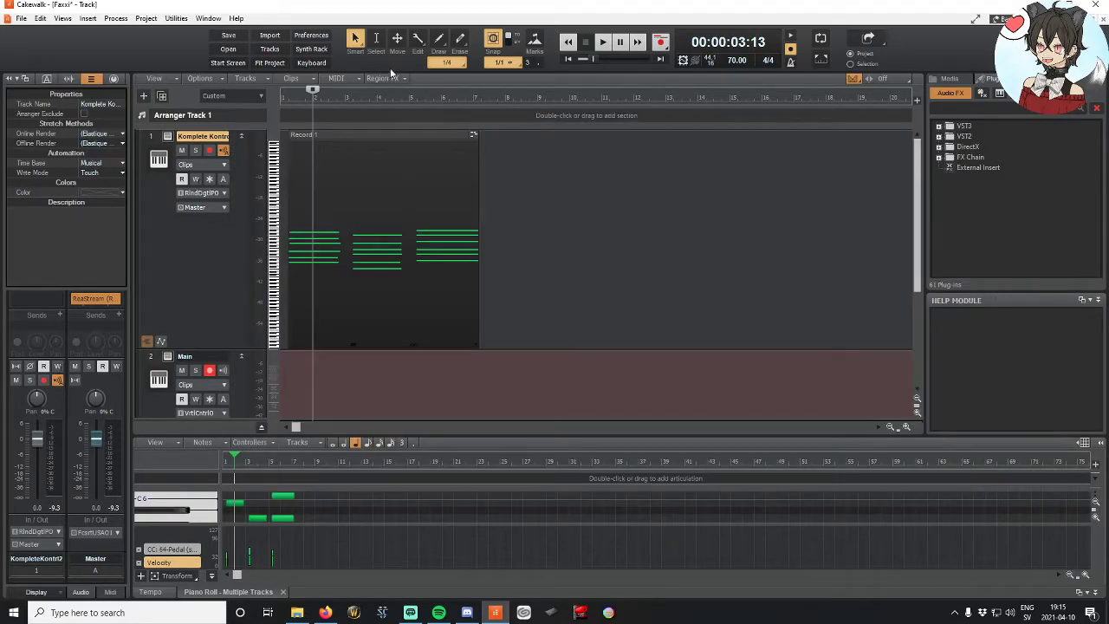
{"action": "left_click", "coordinate": [603, 42]}
{"action": "left_click", "coordinate": [586, 42]}
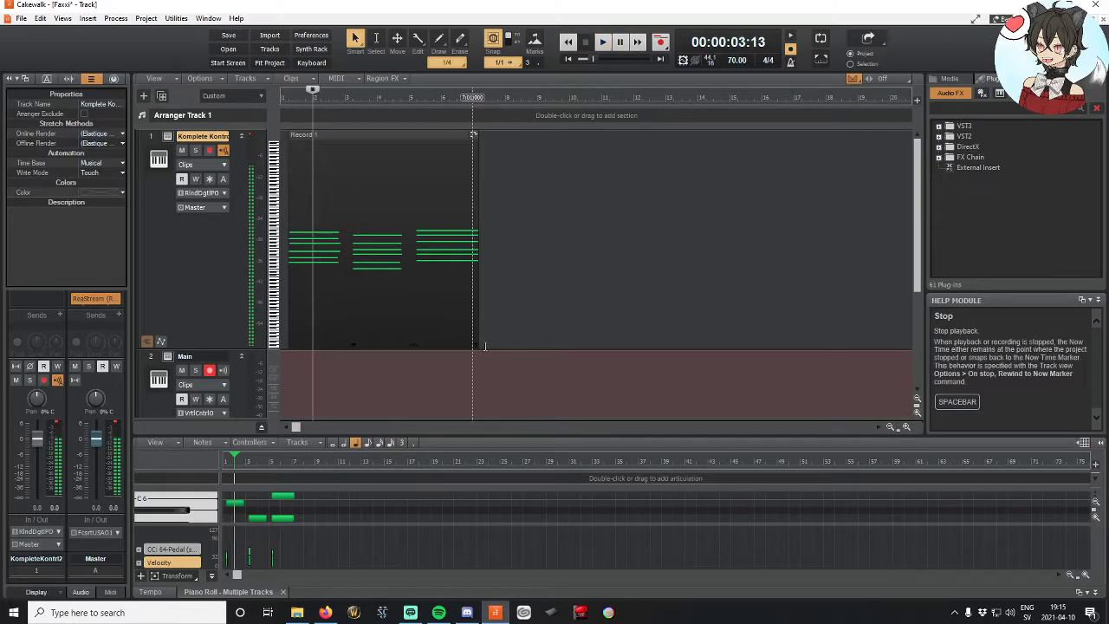
Step: Lower the Harmonic Keys volume to about 5.9 dB, audition the clip, and raise the volume slightly
{"action": "left_click", "coordinate": [170, 138]}
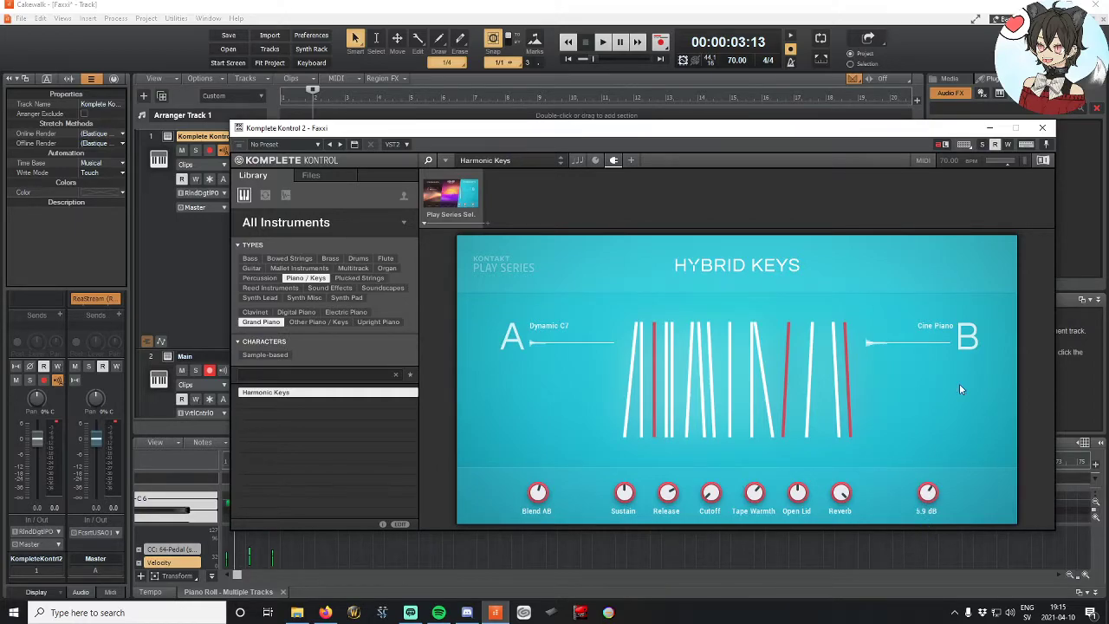
{"action": "left_click", "coordinate": [1043, 129]}
{"action": "left_click", "coordinate": [602, 41]}
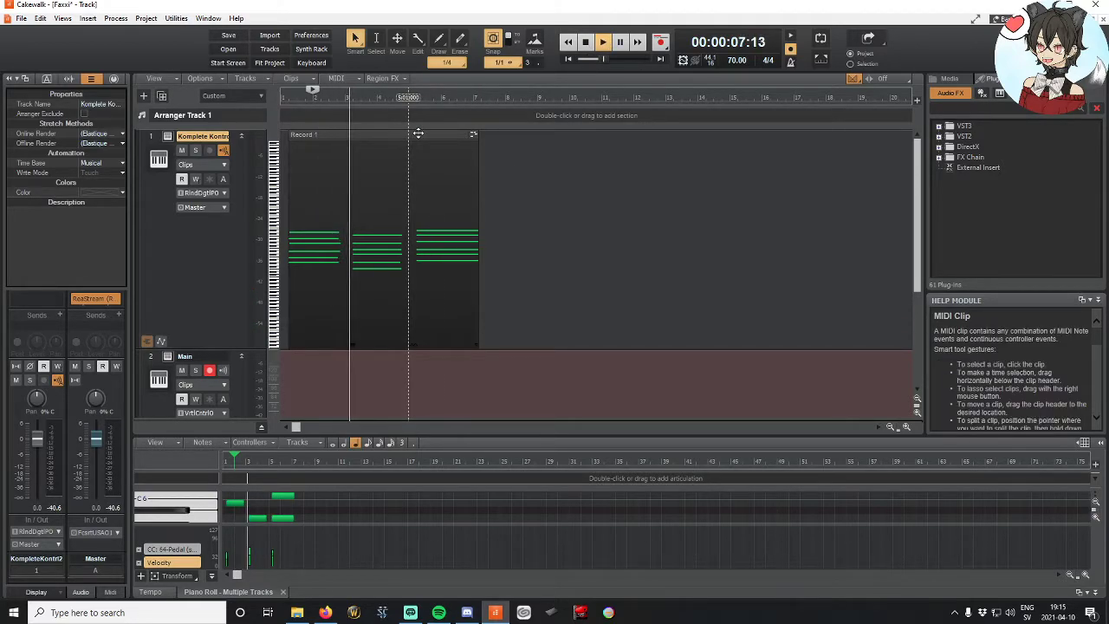
{"action": "left_click", "coordinate": [585, 42]}
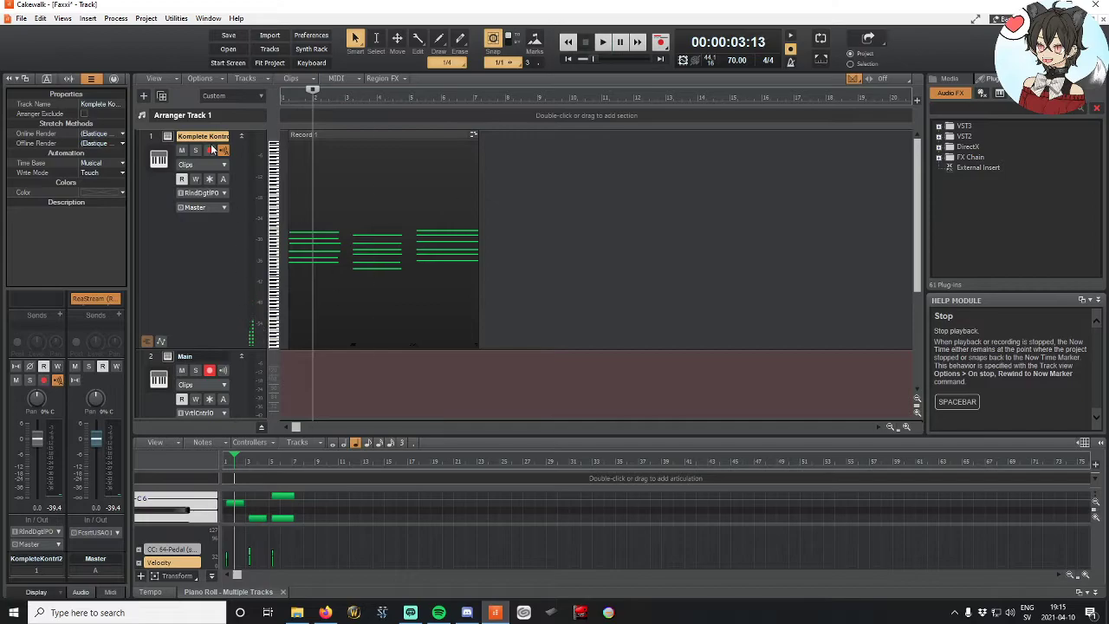
{"action": "left_click", "coordinate": [168, 137]}
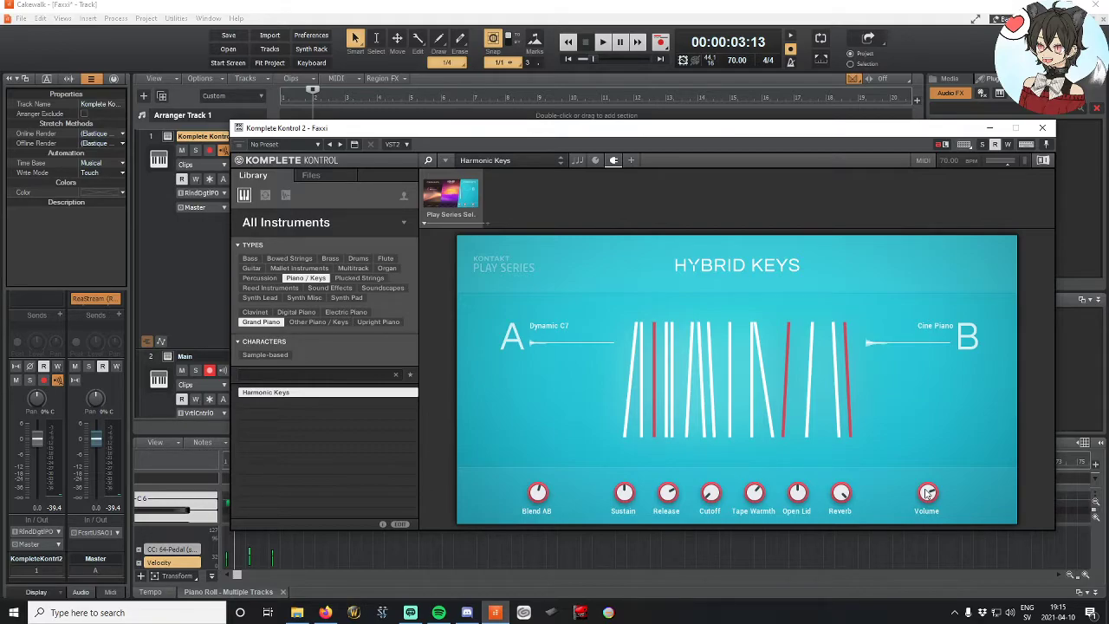
{"action": "left_click", "coordinate": [1042, 128]}
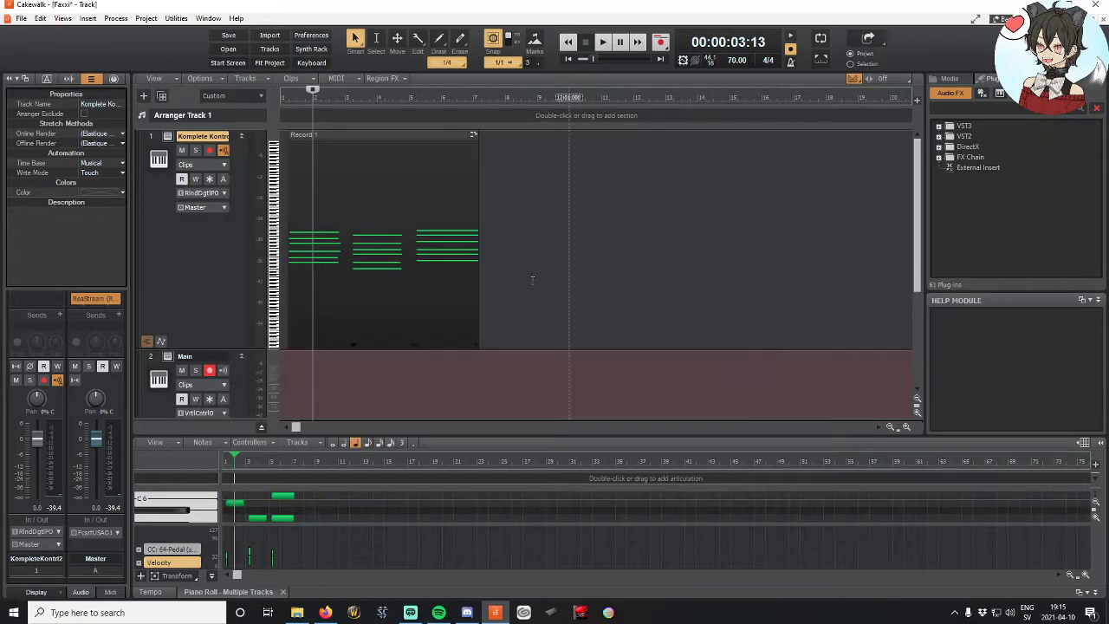
Step: Try repositioning the recorded clip on the timeline, first at about bar 4 and again at about bar 13
{"action": "left_click", "coordinate": [367, 136]}
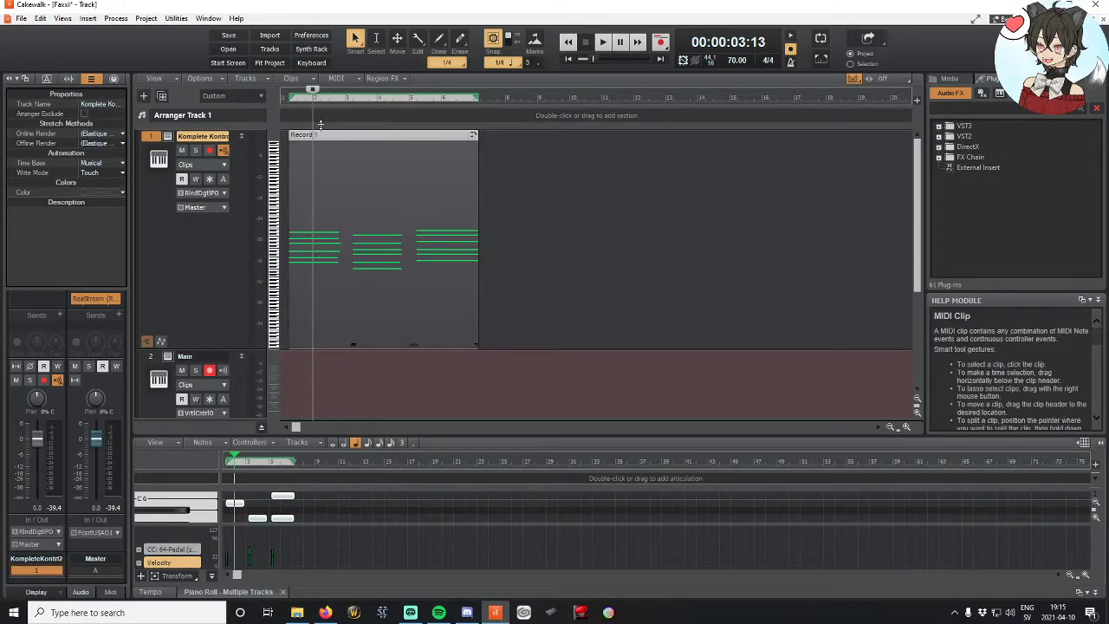
{"action": "left_click_drag", "start_coordinate": [361, 135], "coordinate": [330, 132]}
{"action": "left_click_drag", "start_coordinate": [517, 131], "coordinate": [461, 146]}
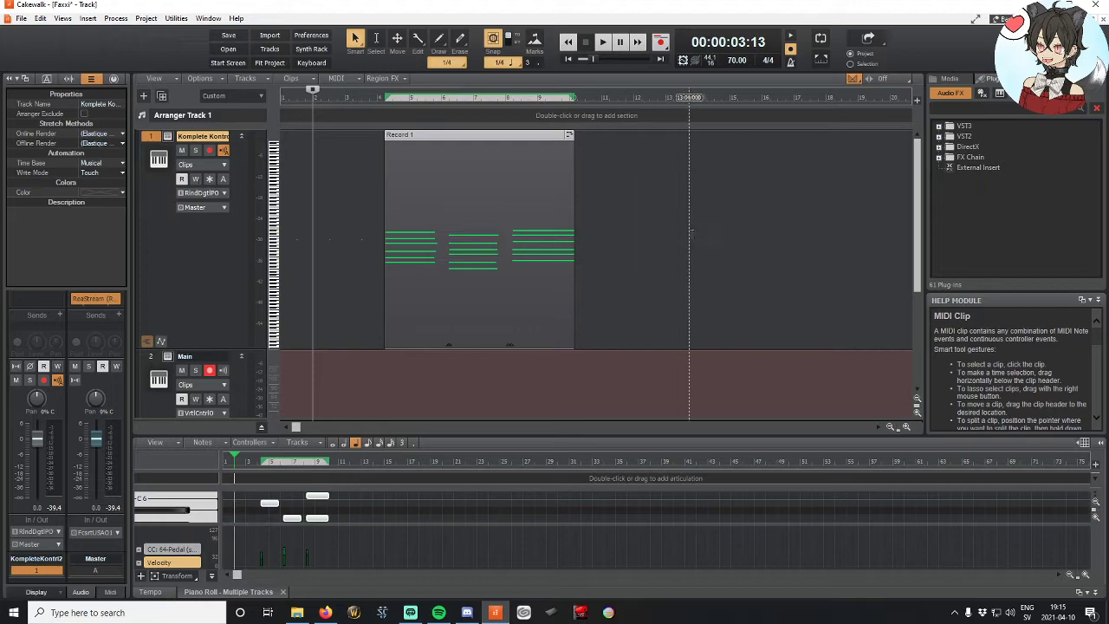
{"action": "left_click", "coordinate": [706, 239]}
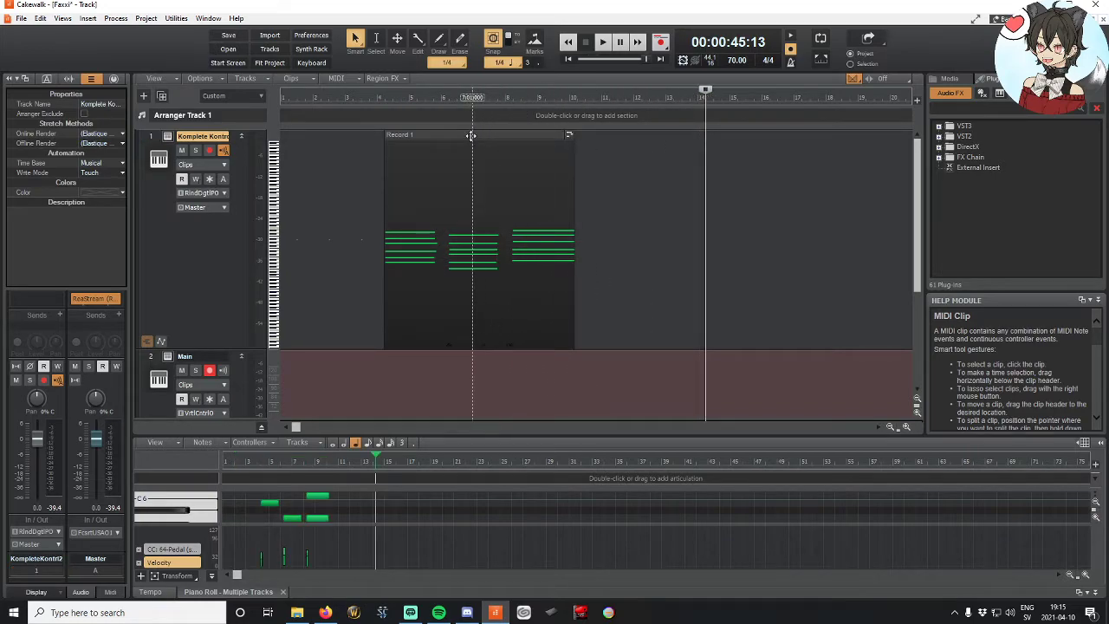
{"action": "left_click_drag", "start_coordinate": [472, 136], "coordinate": [764, 135]}
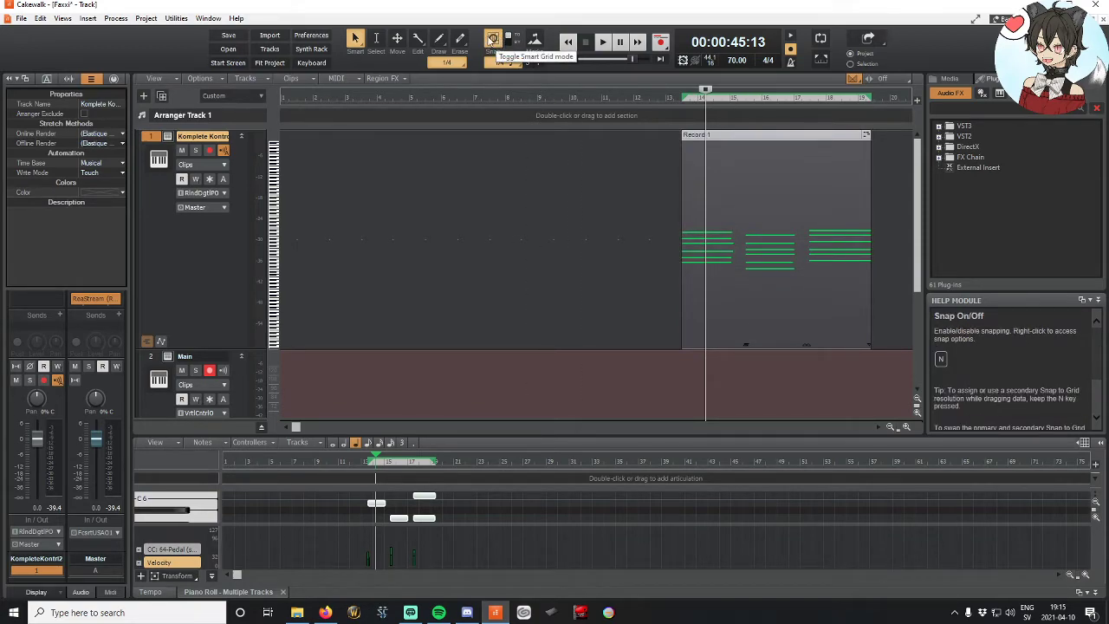
Step: Move the recorded clip to the very beginning of the timeline and play it from the project's start
{"action": "left_click_drag", "start_coordinate": [727, 128], "coordinate": [322, 139]}
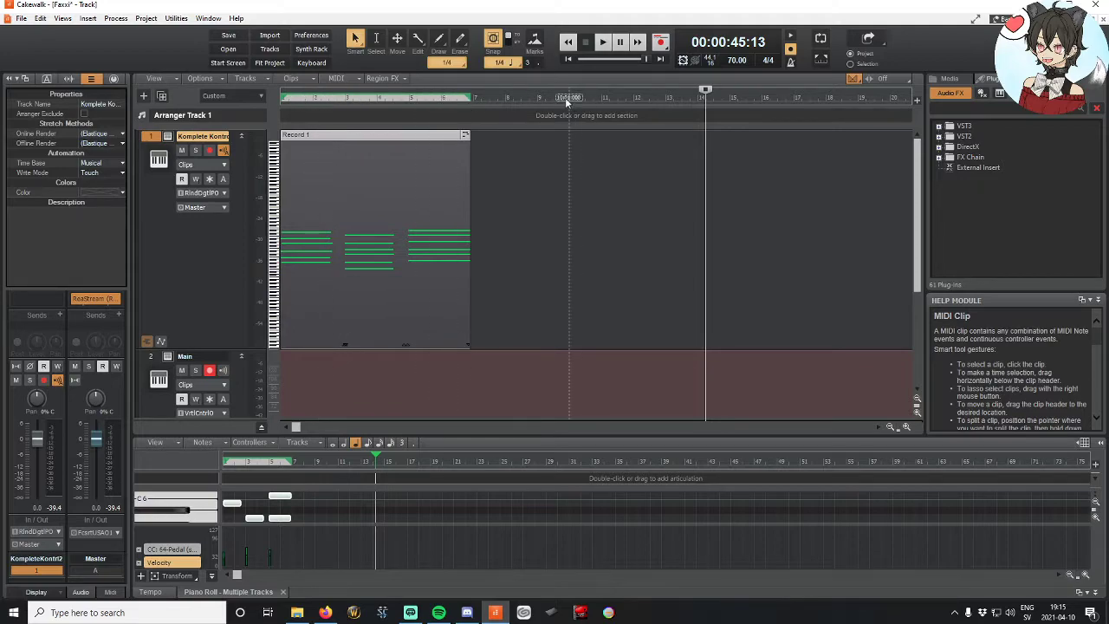
{"action": "key", "text": "w"}
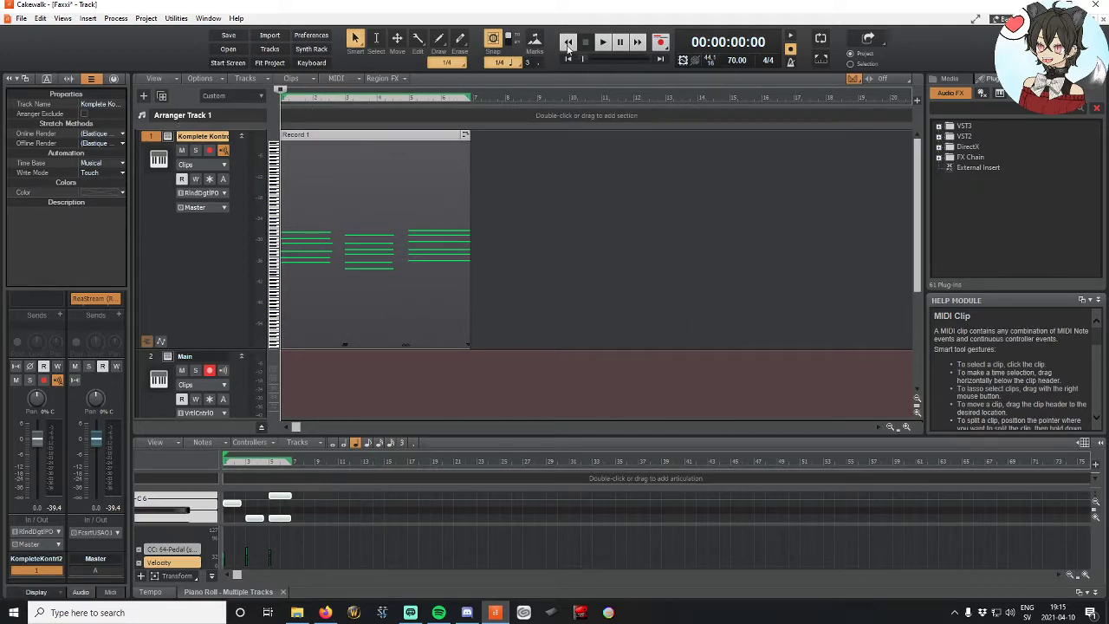
{"action": "left_click", "coordinate": [603, 42]}
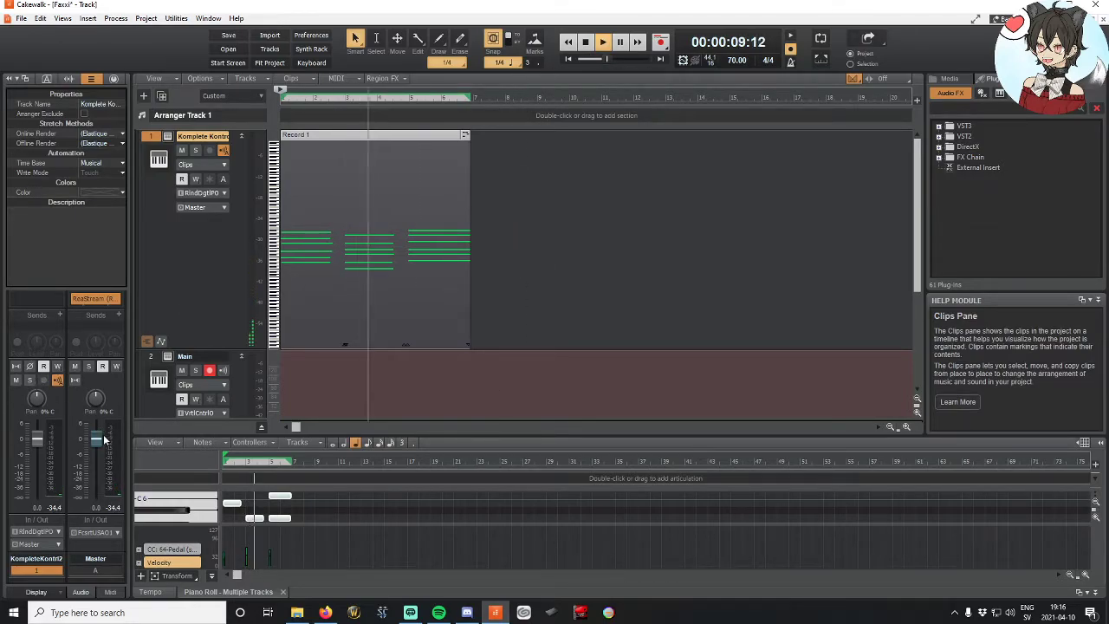
Step: Set the Hybrid Keys Blend AB to about 48 % / 51 % and replay the clip from the project's start
{"action": "left_click", "coordinate": [169, 138]}
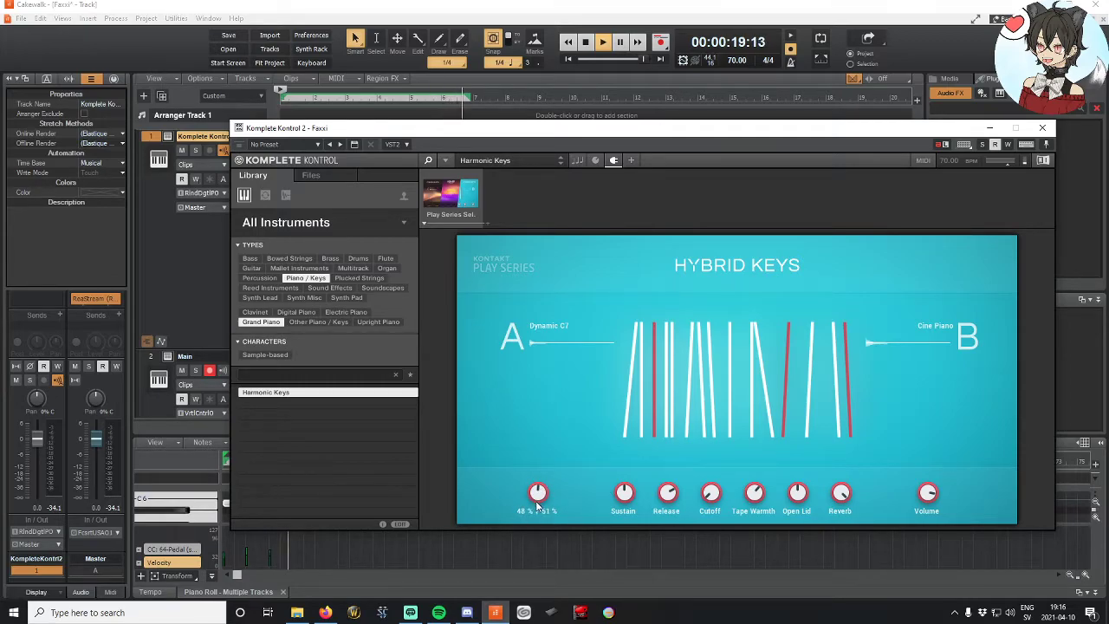
{"action": "key", "text": "space"}
{"action": "left_click", "coordinate": [1042, 129]}
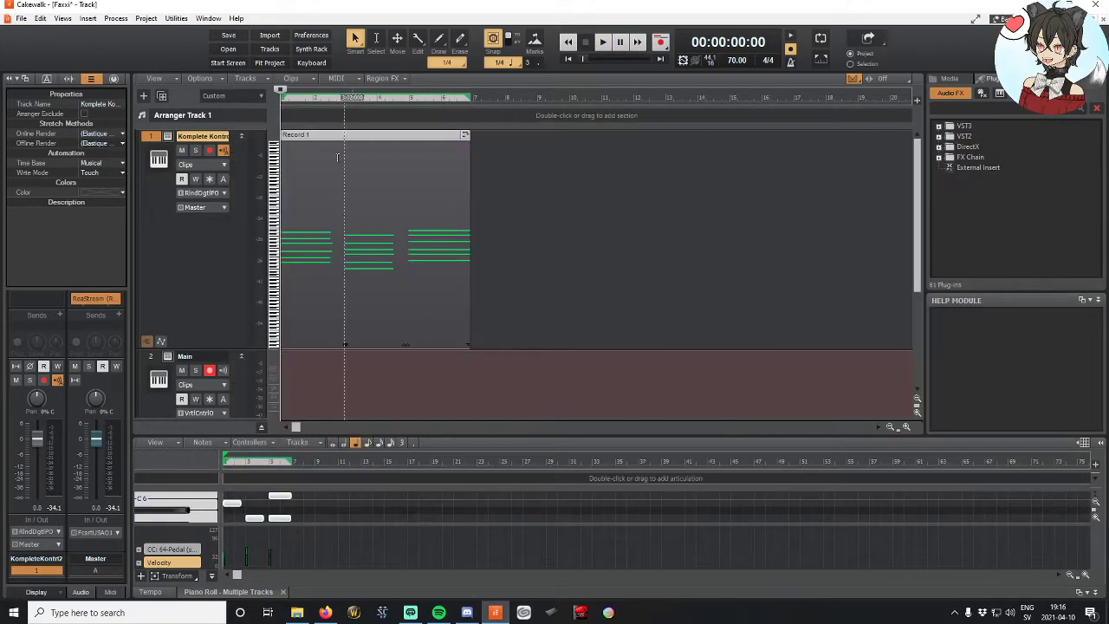
{"action": "left_click", "coordinate": [603, 41]}
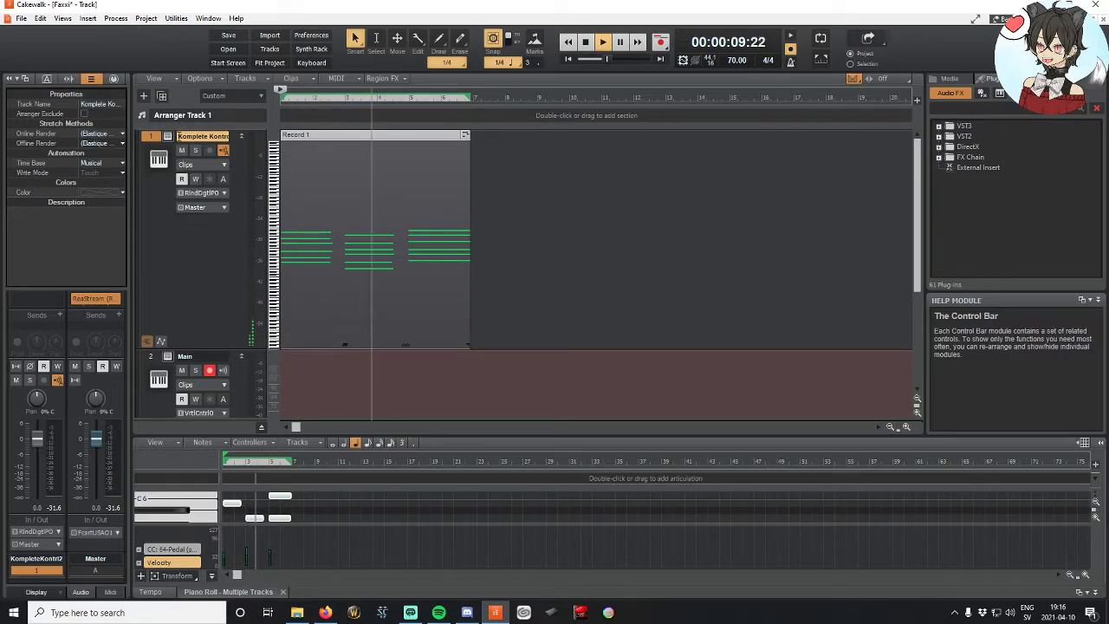
Step: Raise the Hybrid Keys volume to about 15.5 dB and set the playback marker to about bar 2
{"action": "left_click", "coordinate": [168, 137]}
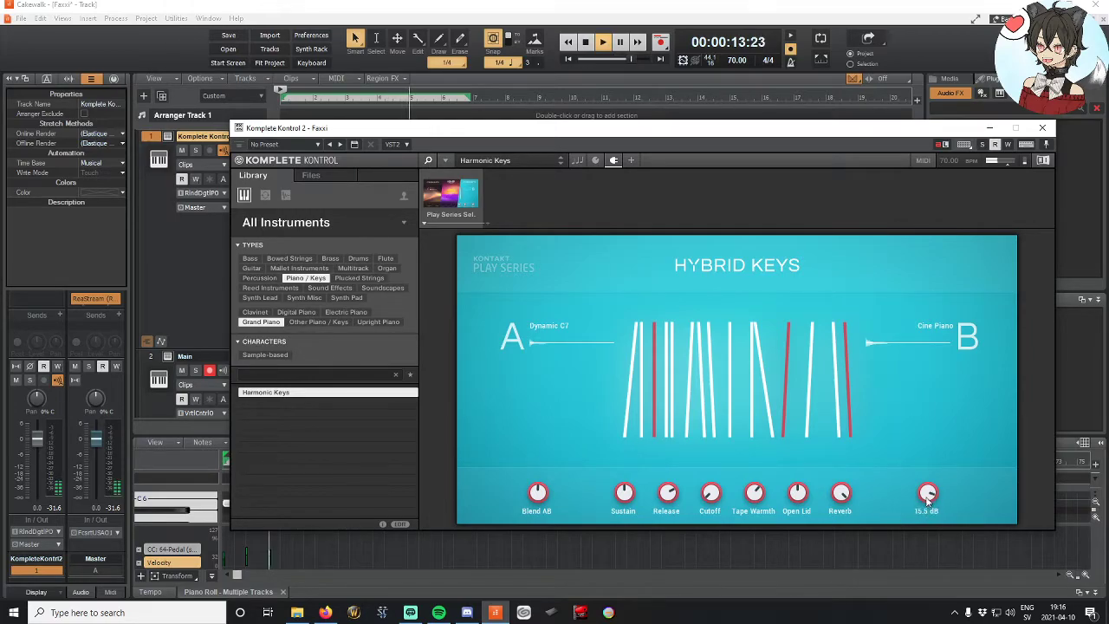
{"action": "left_click", "coordinate": [1043, 127]}
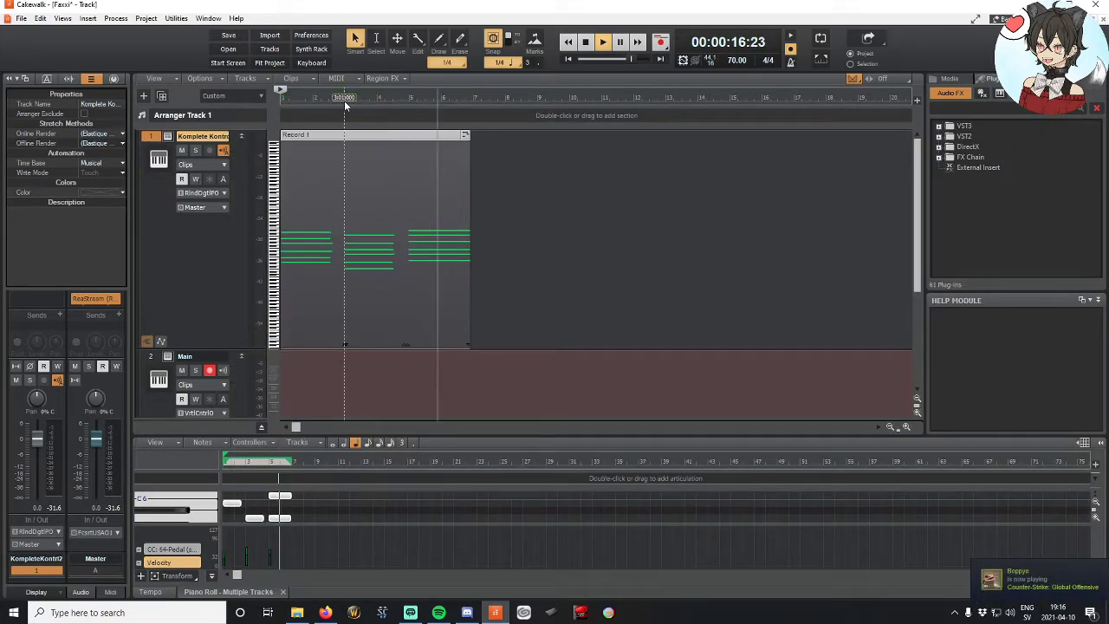
{"action": "left_click", "coordinate": [338, 97]}
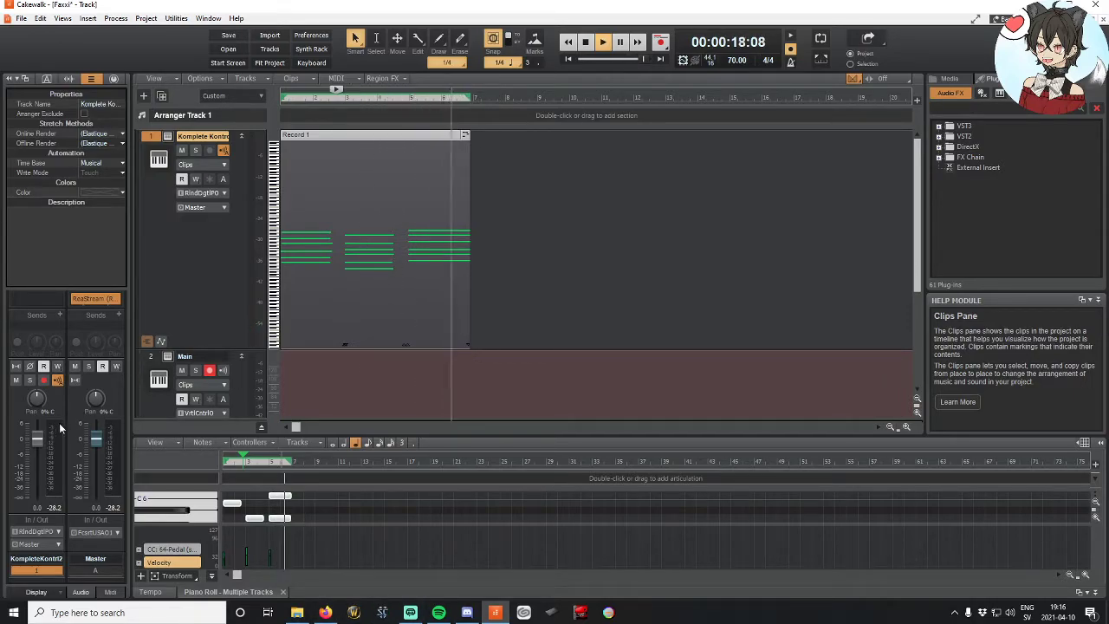
{"action": "scroll", "coordinate": [53, 465], "scroll_direction": "up", "scroll_amount": 2}
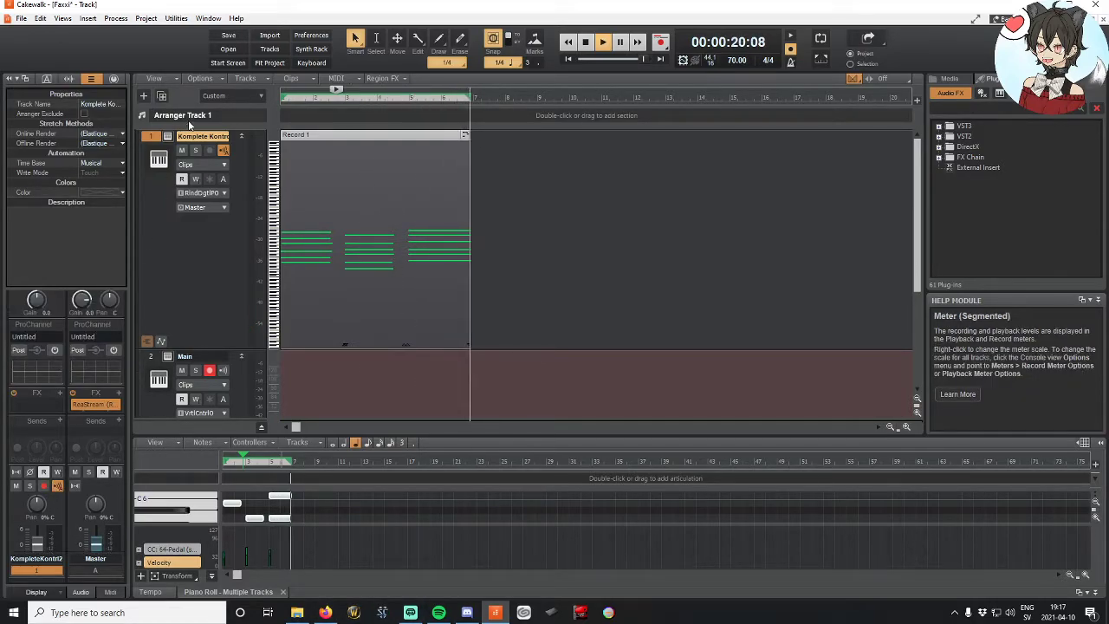
Step: Load the Cashola preset from the Bowed Strings type with the Chord character and audition the clip from the project's start
{"action": "left_click", "coordinate": [170, 136]}
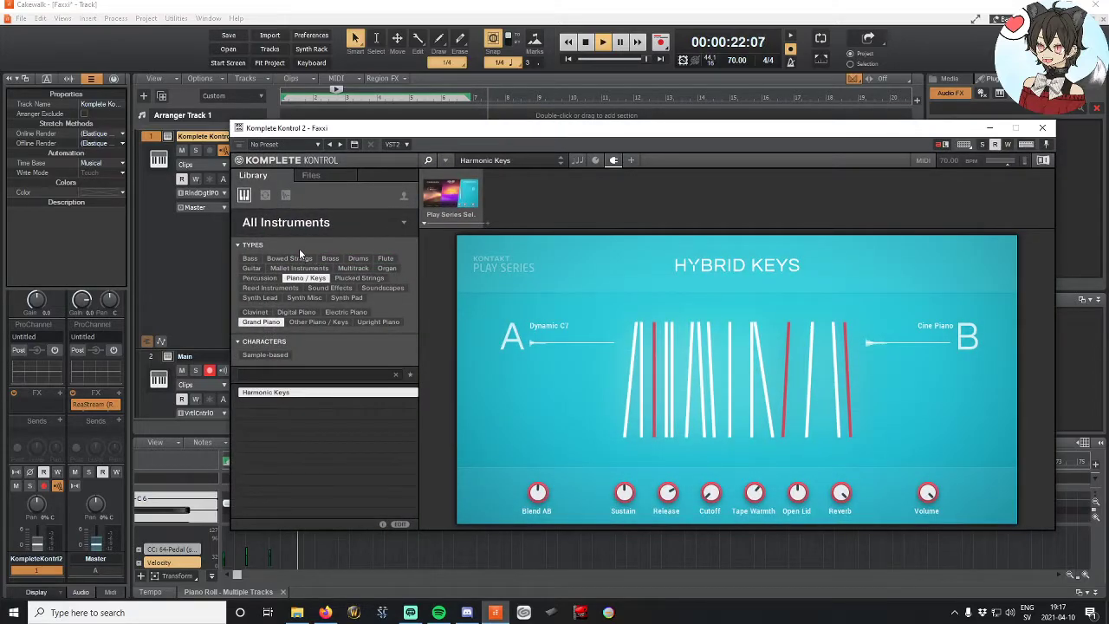
{"action": "left_click", "coordinate": [291, 258]}
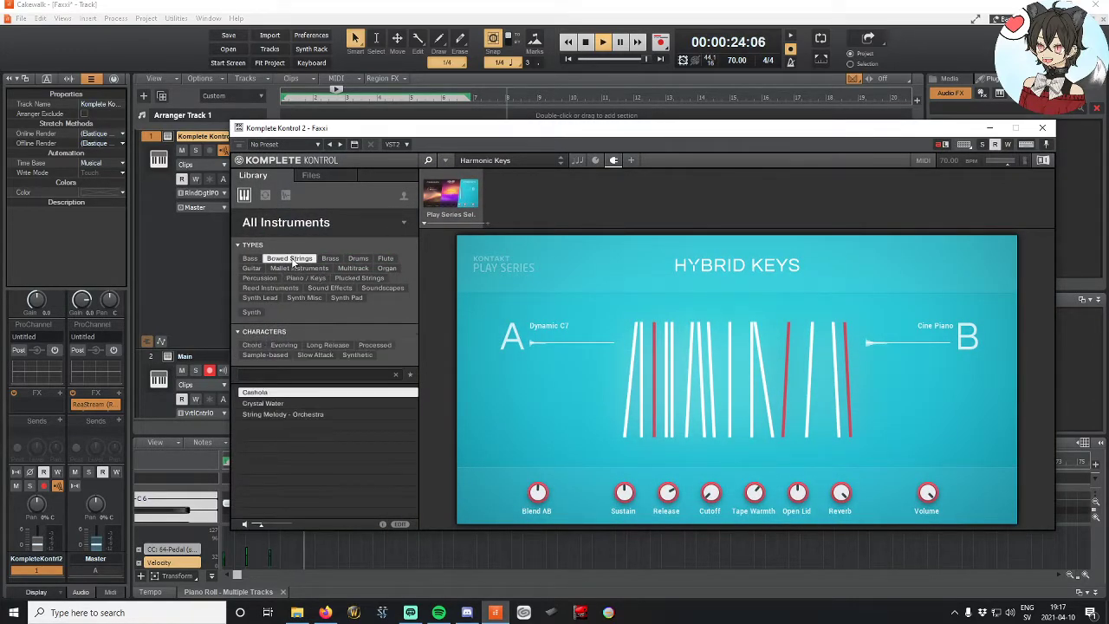
{"action": "left_click", "coordinate": [252, 345]}
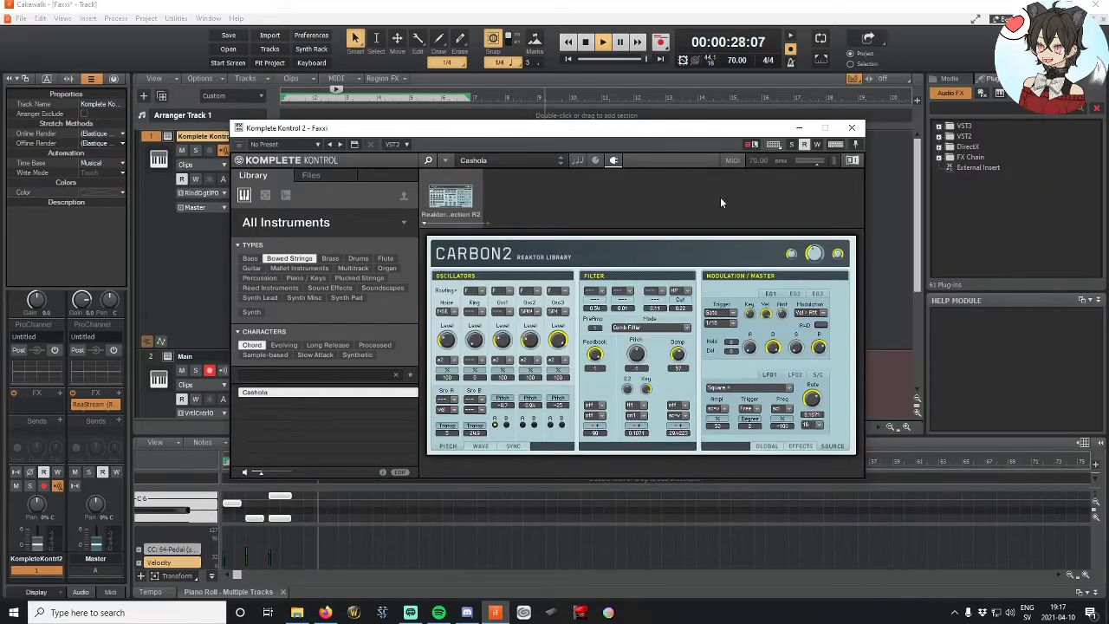
{"action": "left_click", "coordinate": [853, 128]}
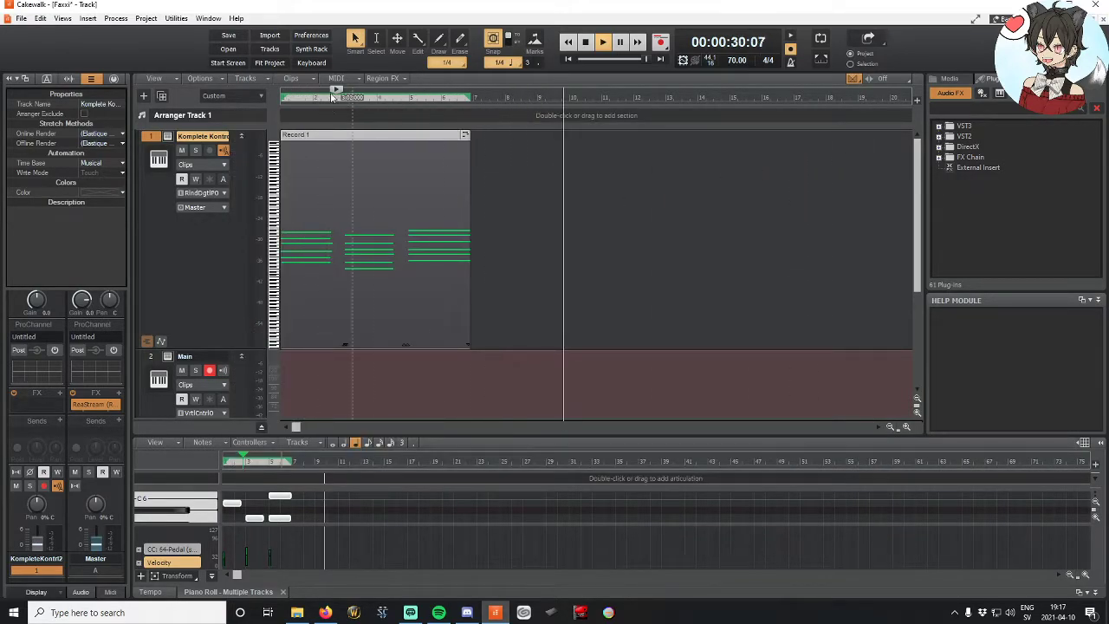
{"action": "key", "text": "w"}
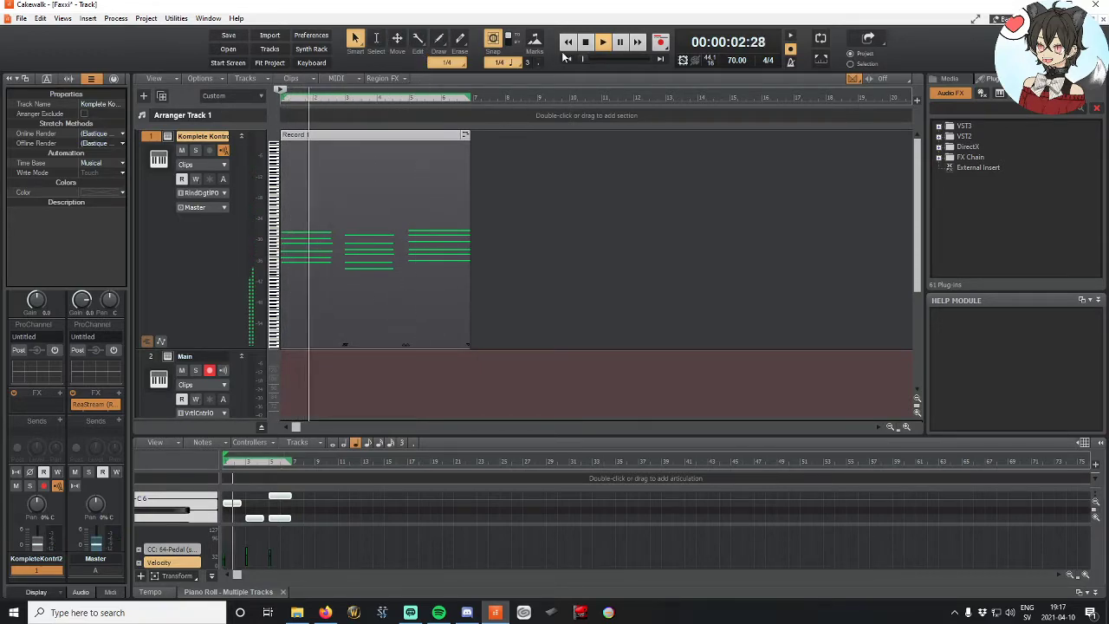
{"action": "key", "text": "space"}
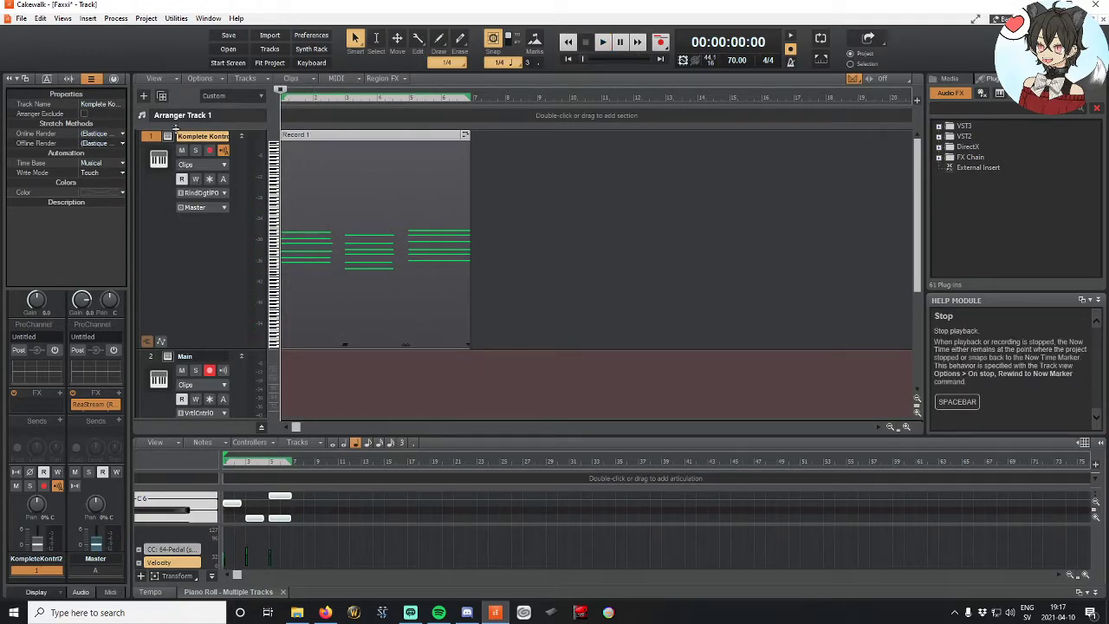
Step: Switch the instrument type to Organ, load the Atmospherics preset and audition the recorded clip
{"action": "left_click", "coordinate": [168, 137]}
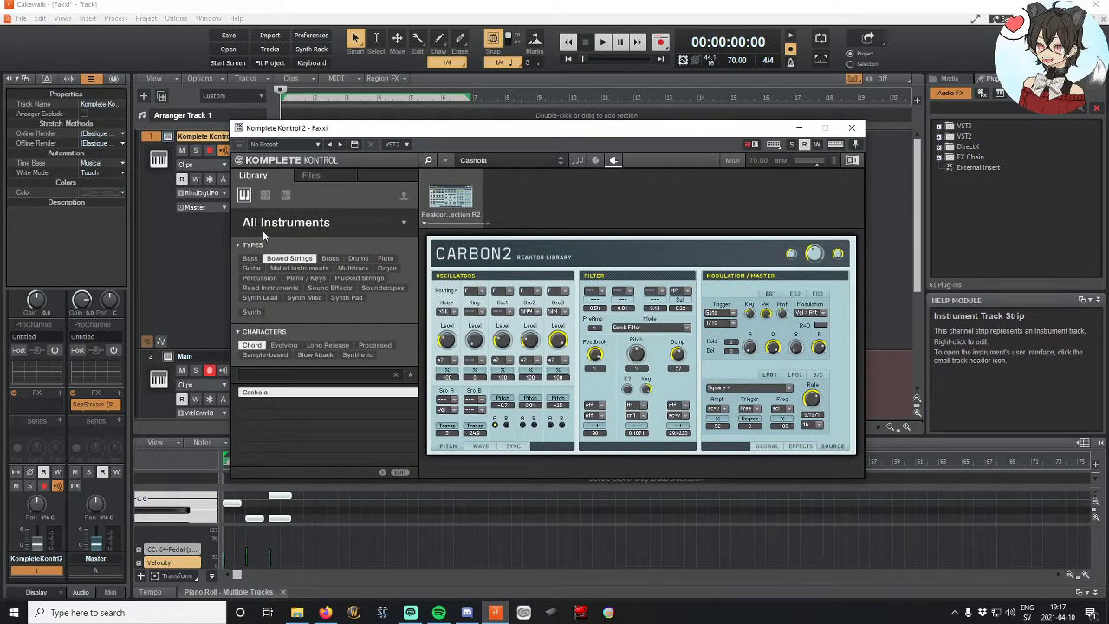
{"action": "left_click", "coordinate": [386, 270]}
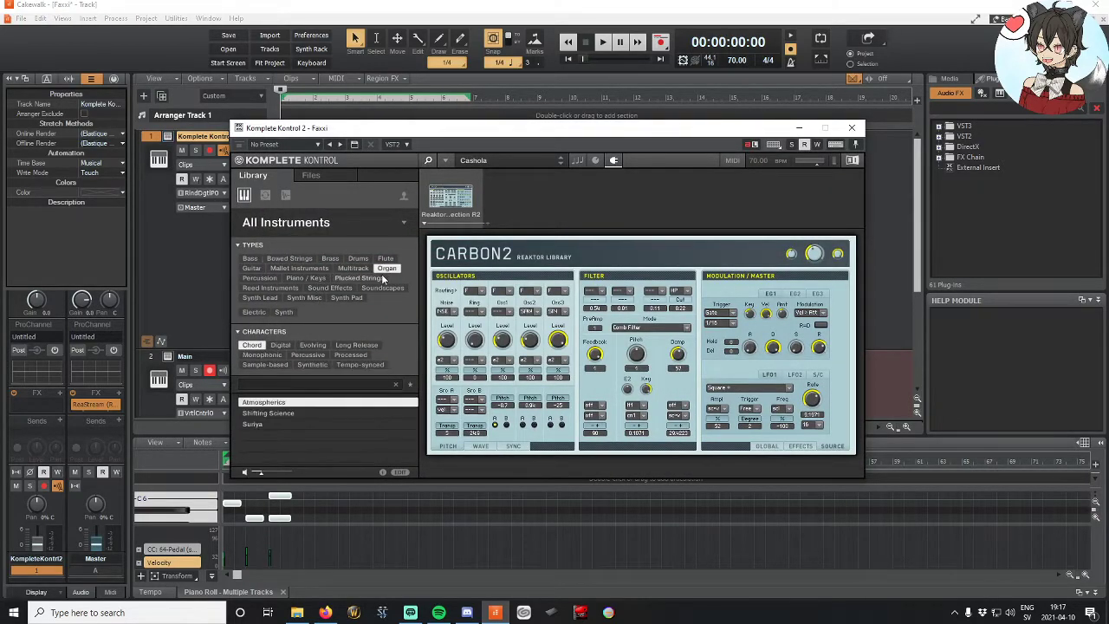
{"action": "left_click", "coordinate": [277, 419]}
{"action": "left_click", "coordinate": [273, 404]}
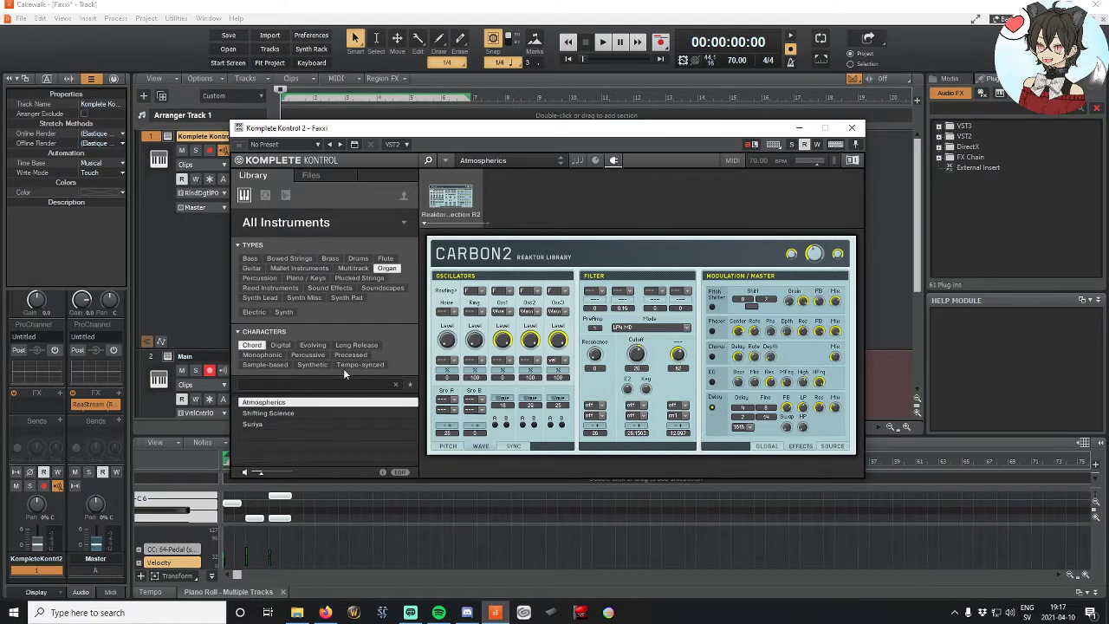
{"action": "left_click", "coordinate": [852, 128]}
{"action": "left_click", "coordinate": [604, 47]}
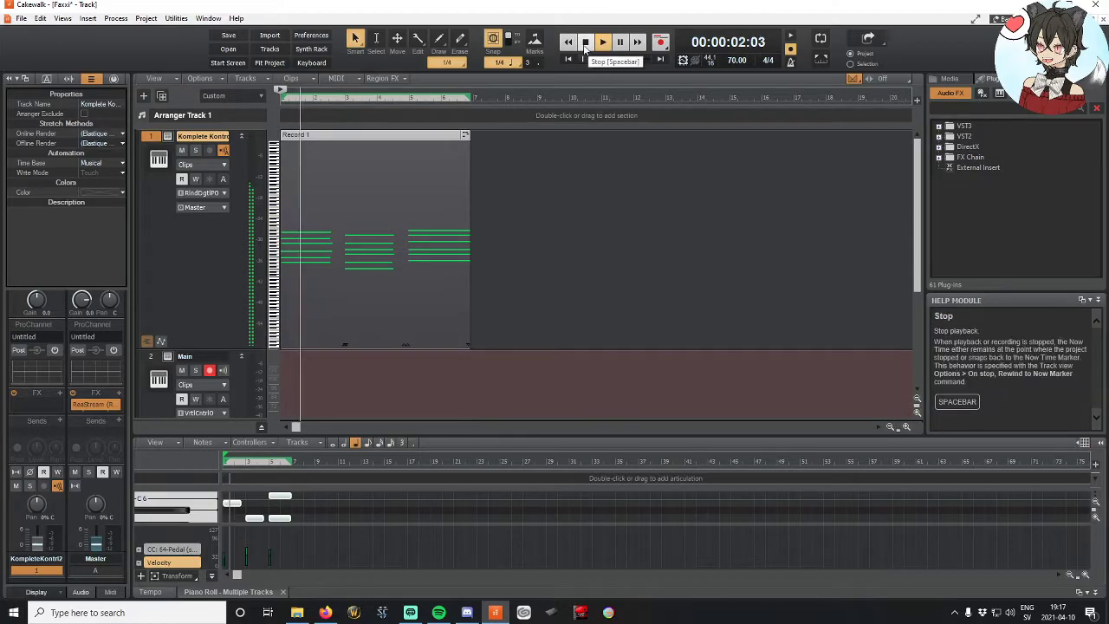
{"action": "left_click", "coordinate": [169, 137]}
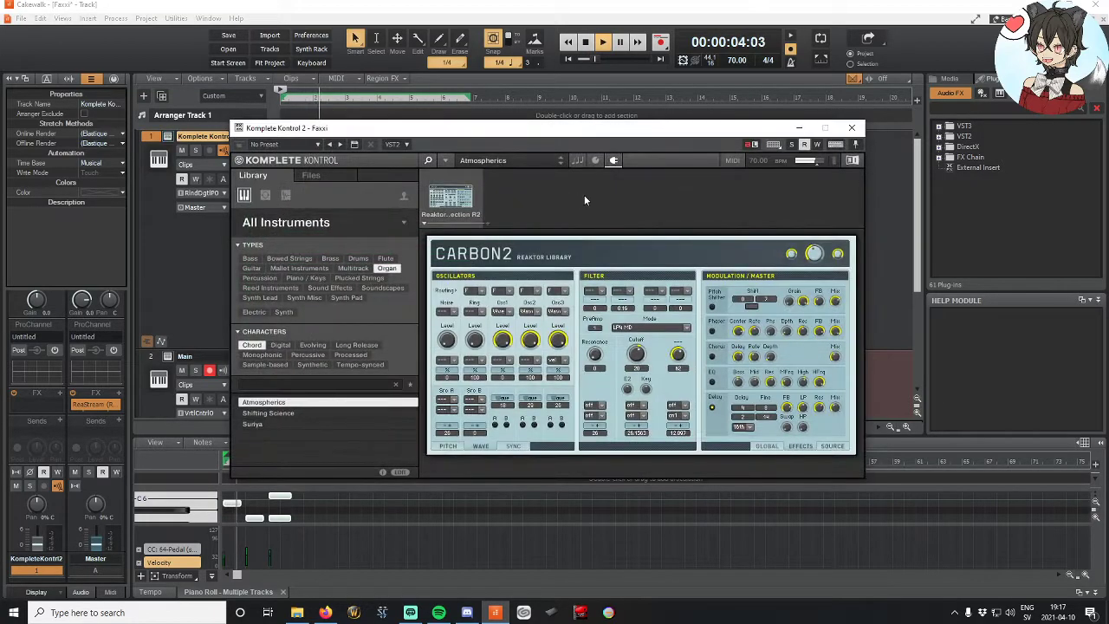
{"action": "left_click", "coordinate": [851, 127]}
{"action": "left_click", "coordinate": [588, 42]}
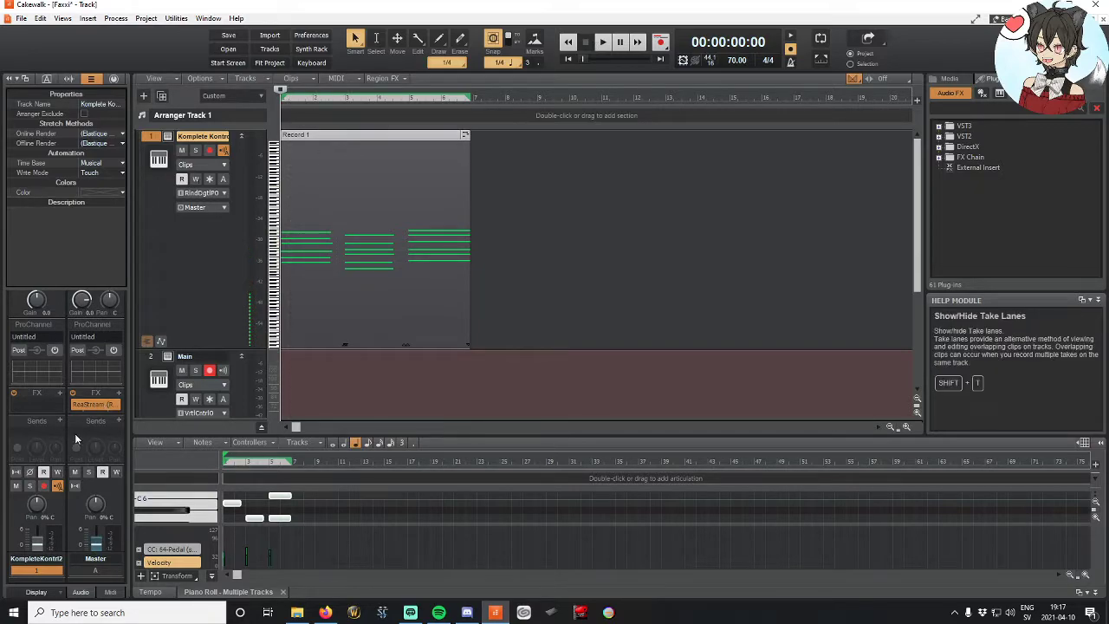
Step: Lower the Komplete Kontrol track's volume fader to about -10 dB
{"action": "scroll", "coordinate": [19, 485], "scroll_direction": "down", "scroll_amount": 3}
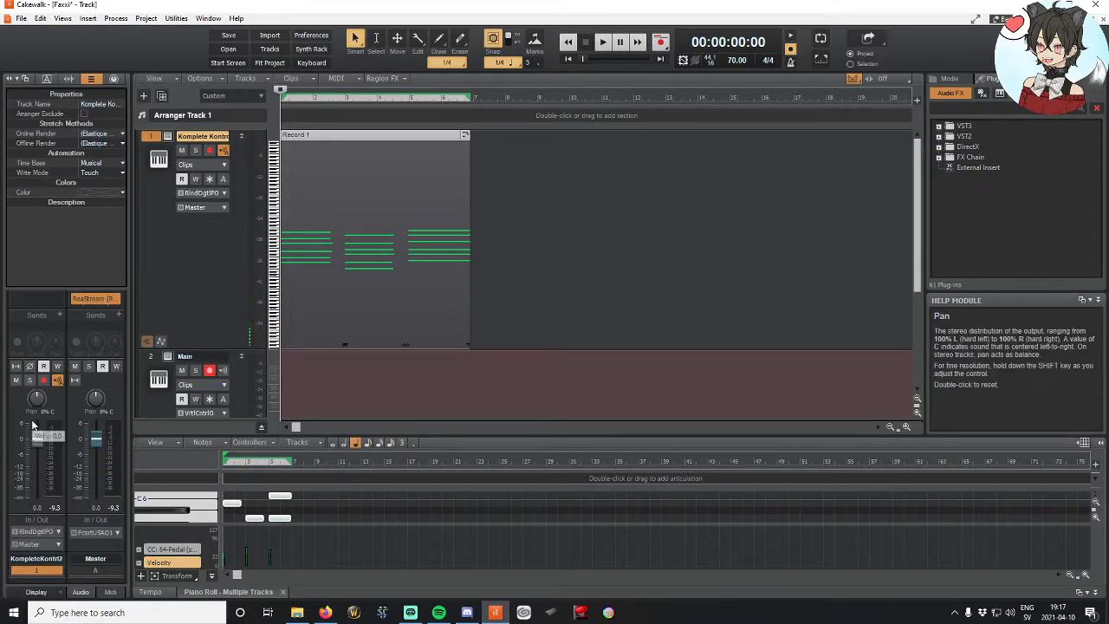
{"action": "scroll", "coordinate": [32, 425], "scroll_direction": "up", "scroll_amount": 3}
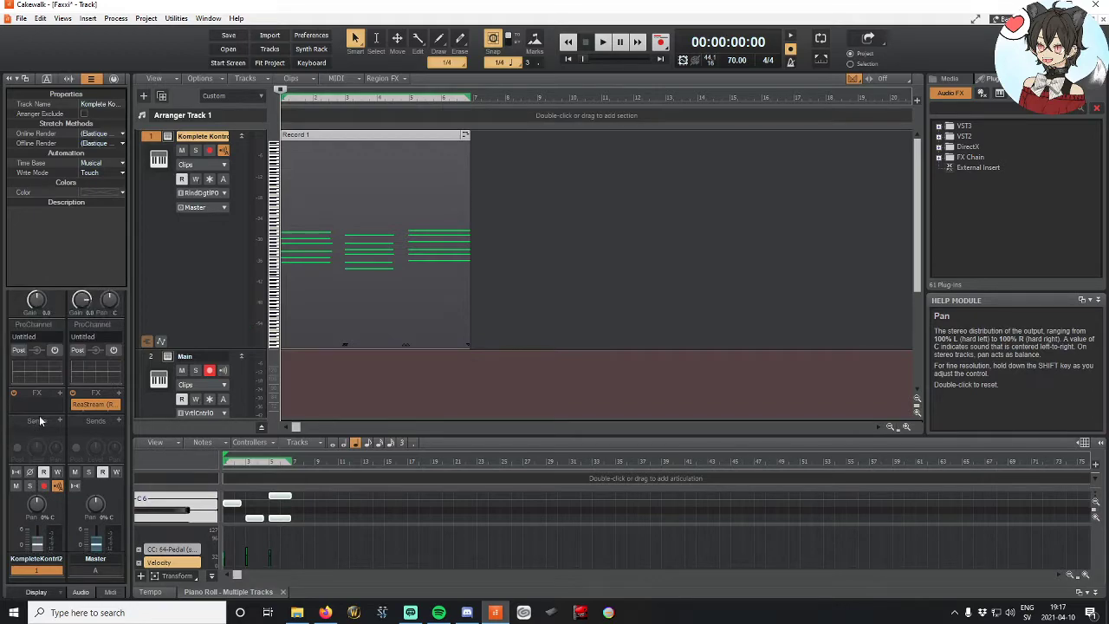
{"action": "scroll", "coordinate": [39, 422], "scroll_direction": "down", "scroll_amount": 3}
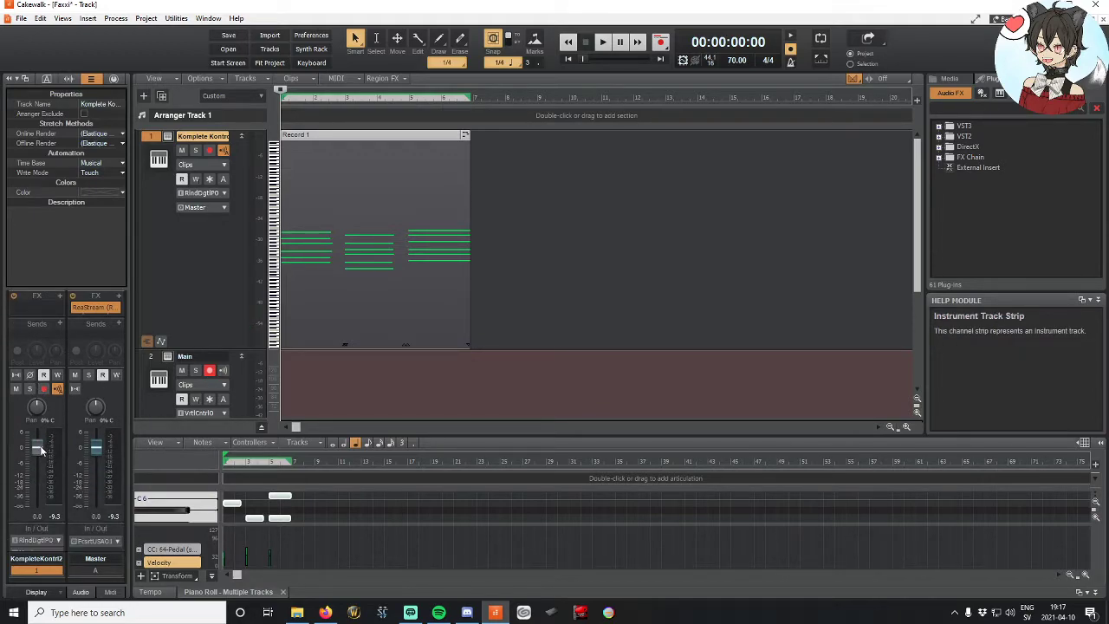
{"action": "left_click_drag", "start_coordinate": [41, 450], "coordinate": [40, 455]}
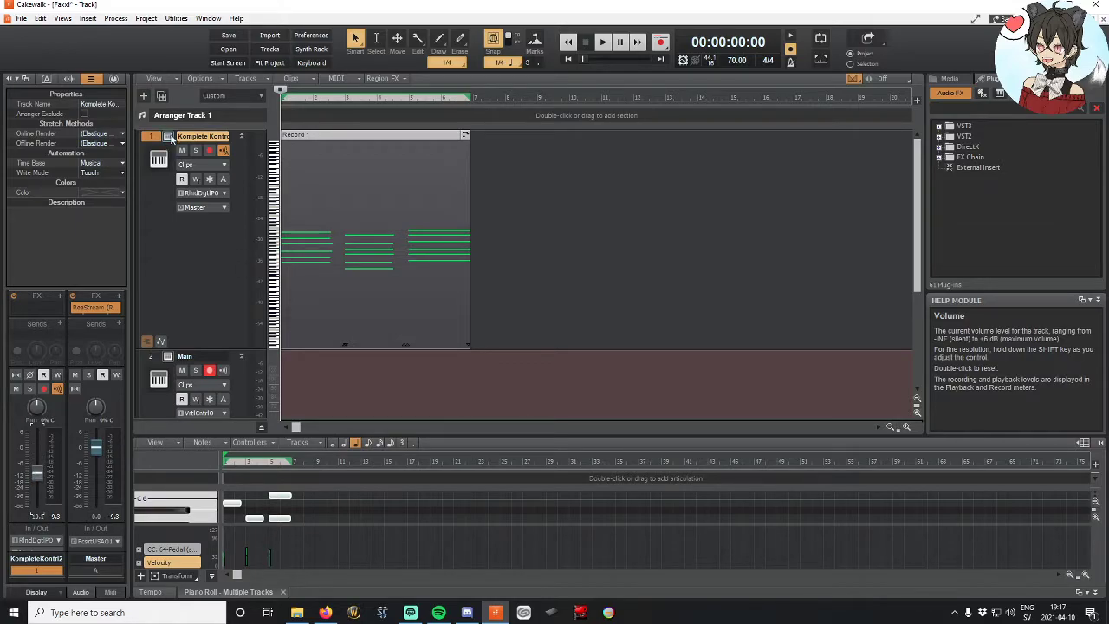
Step: Load the Jazz Organ preset from the Electric organ subtype and audition the clip from the project's start
{"action": "left_click", "coordinate": [169, 136]}
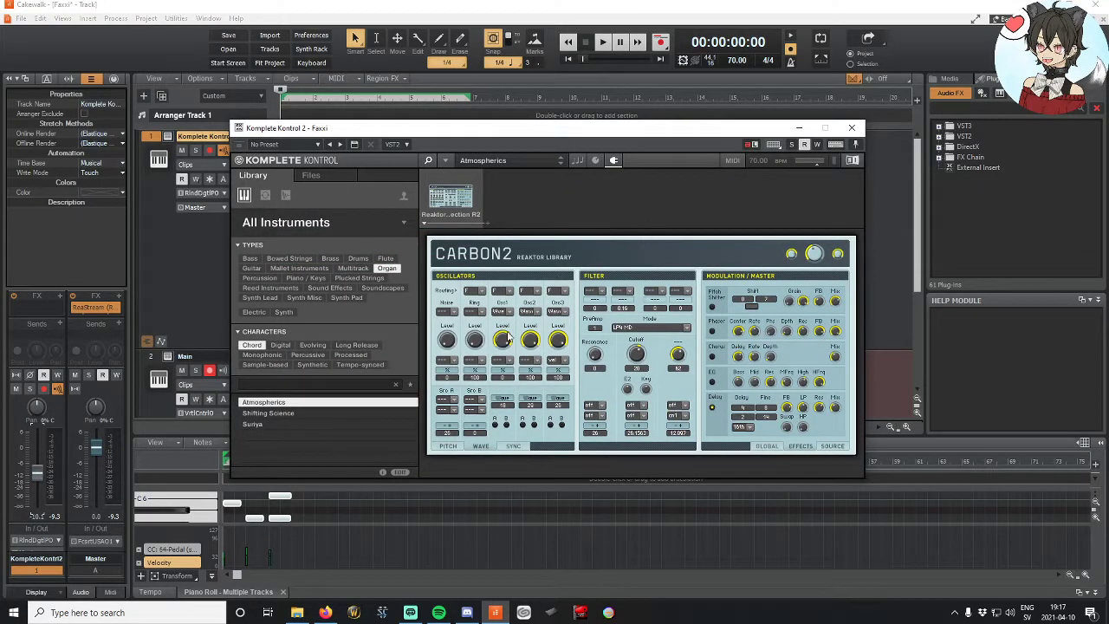
{"action": "left_click", "coordinate": [260, 312]}
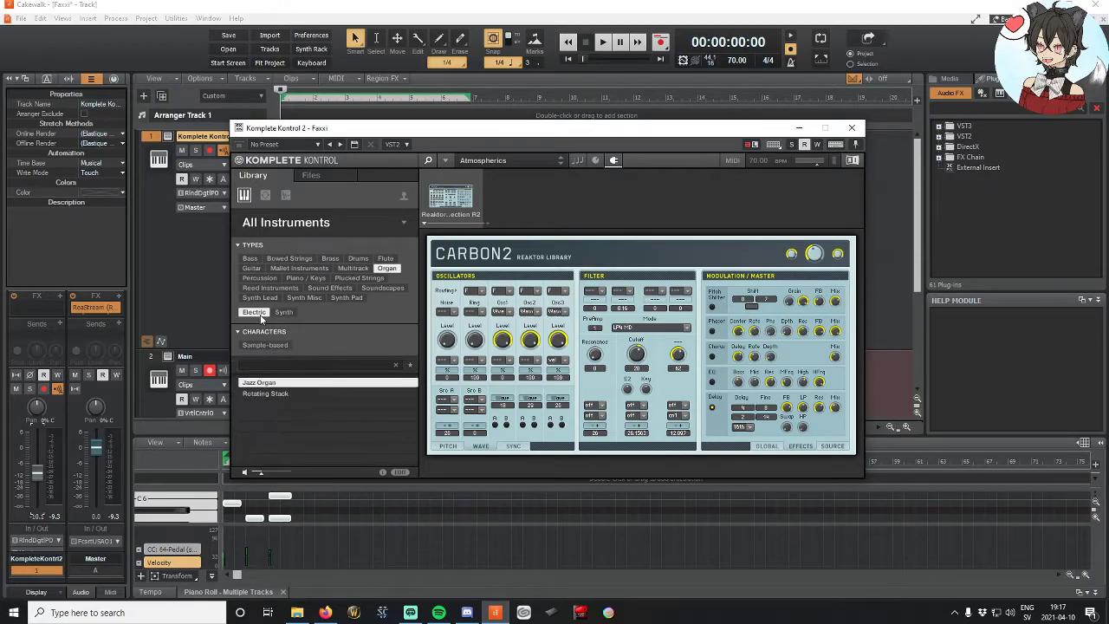
{"action": "double_click", "coordinate": [281, 387]}
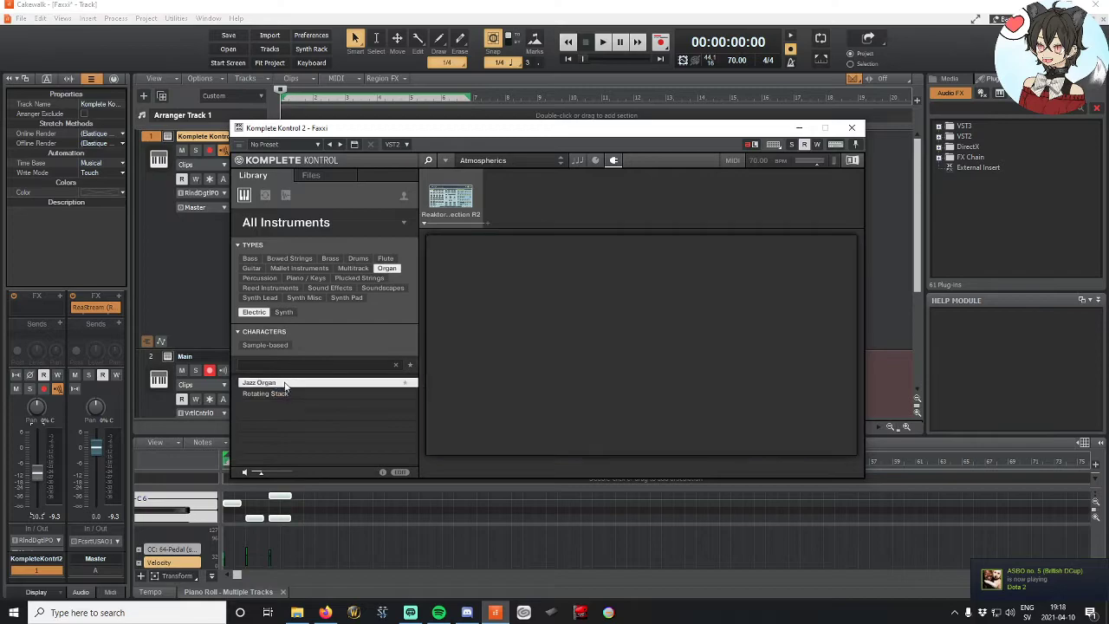
{"action": "left_click", "coordinate": [851, 127]}
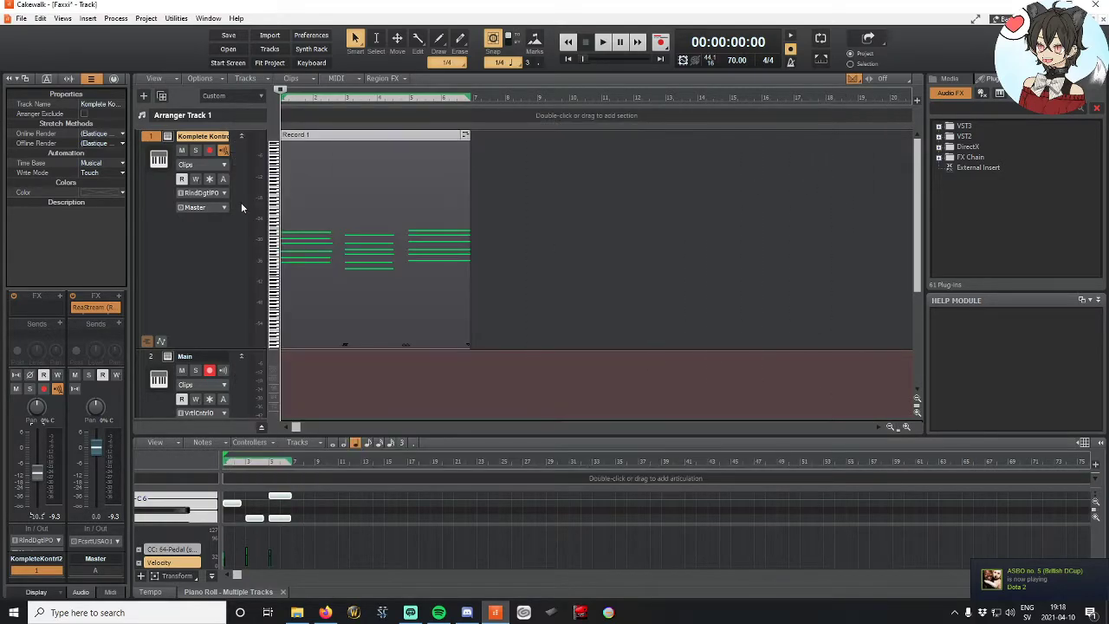
{"action": "left_click", "coordinate": [604, 42]}
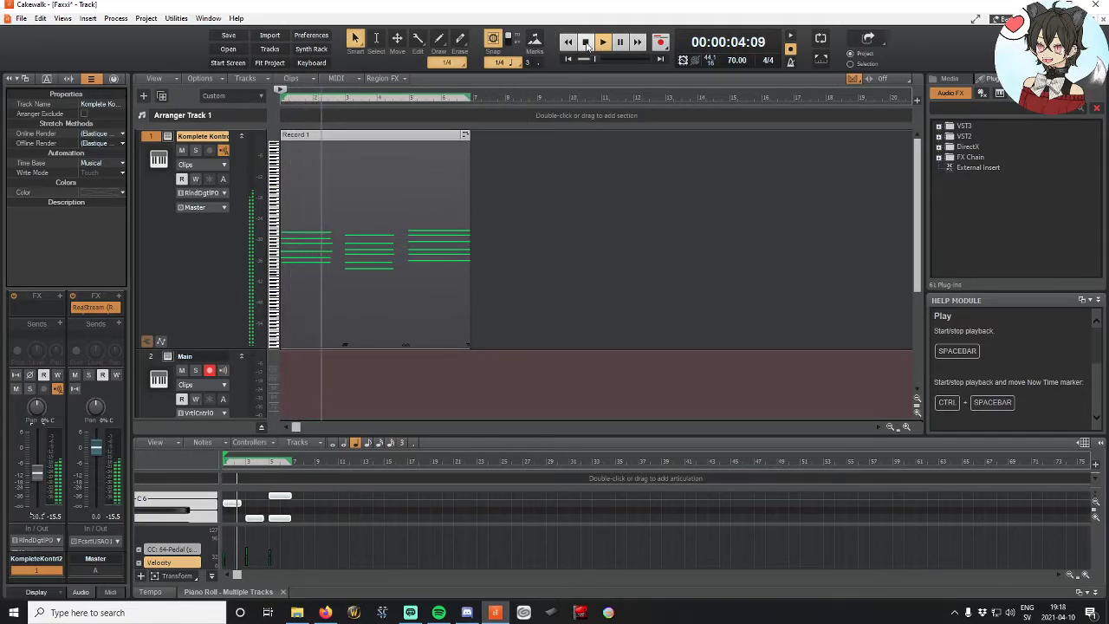
{"action": "key", "text": "space"}
Step: Play the clip with the Jazz Organ's interface open and raise the track's volume fader to about -0.2 dB
{"action": "left_click", "coordinate": [168, 136]}
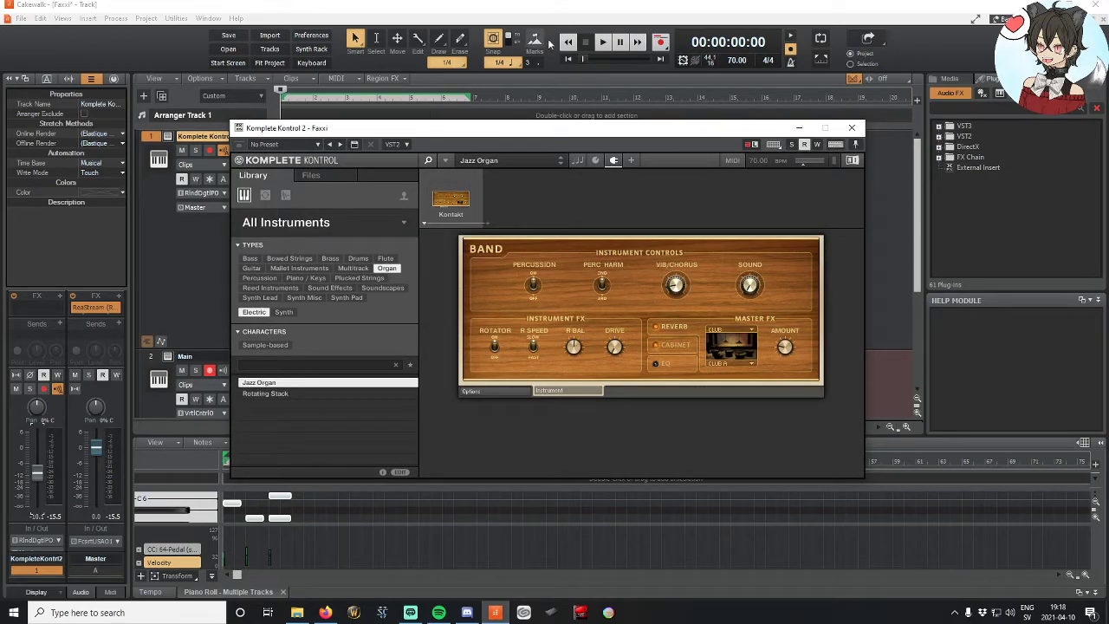
{"action": "left_click", "coordinate": [603, 41]}
{"action": "left_click", "coordinate": [803, 163]}
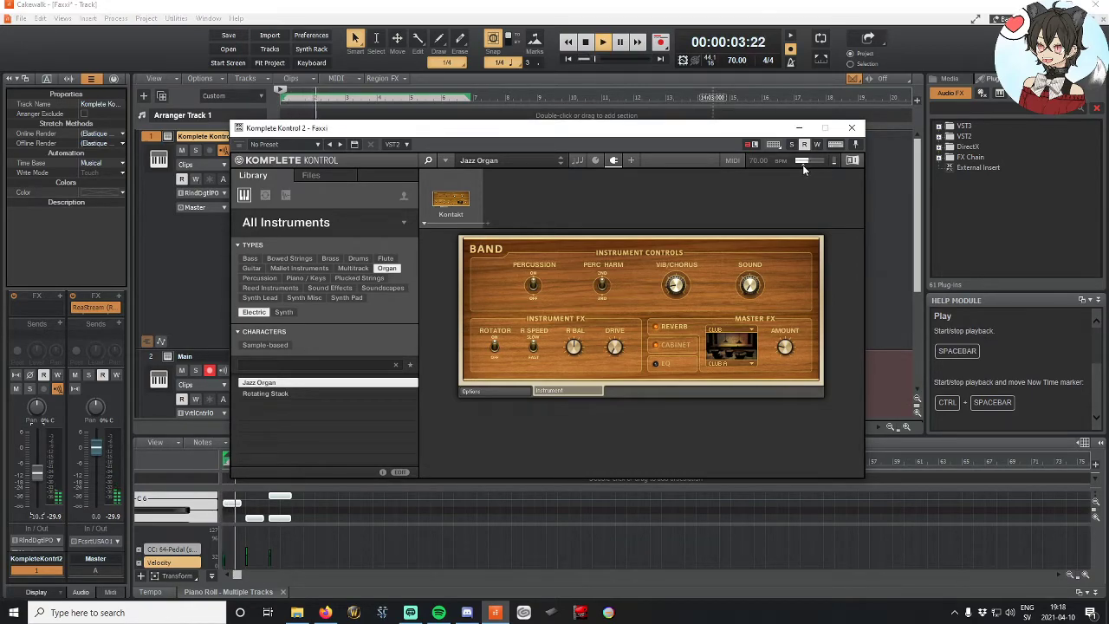
{"action": "left_click", "coordinate": [38, 476]}
{"action": "left_click_drag", "start_coordinate": [37, 476], "coordinate": [37, 446]}
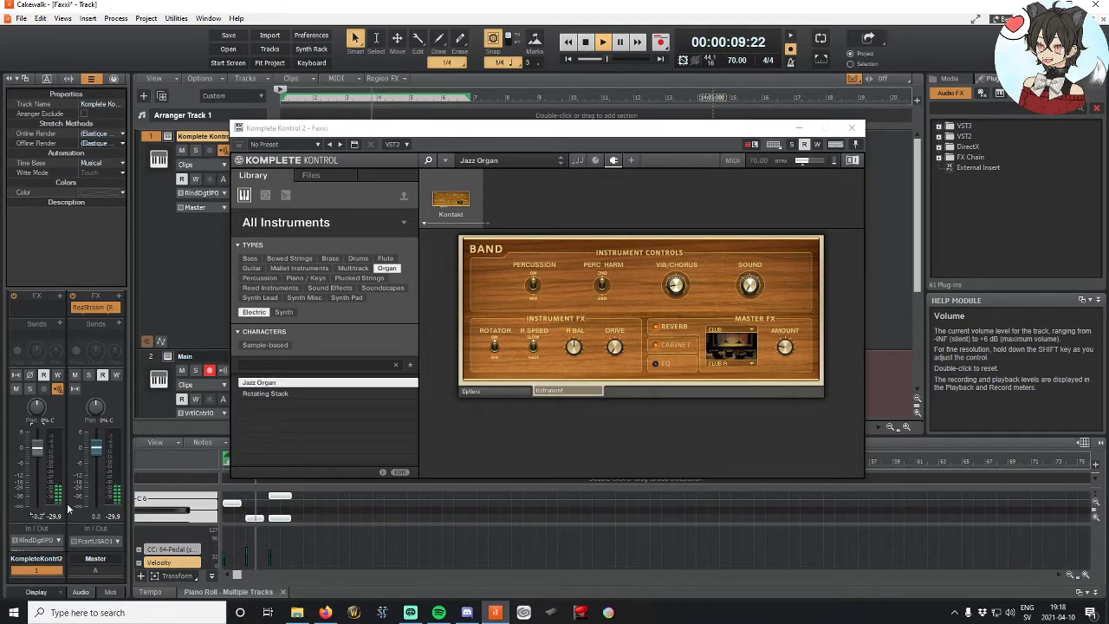
{"action": "scroll", "coordinate": [61, 446], "scroll_direction": "up", "scroll_amount": 3}
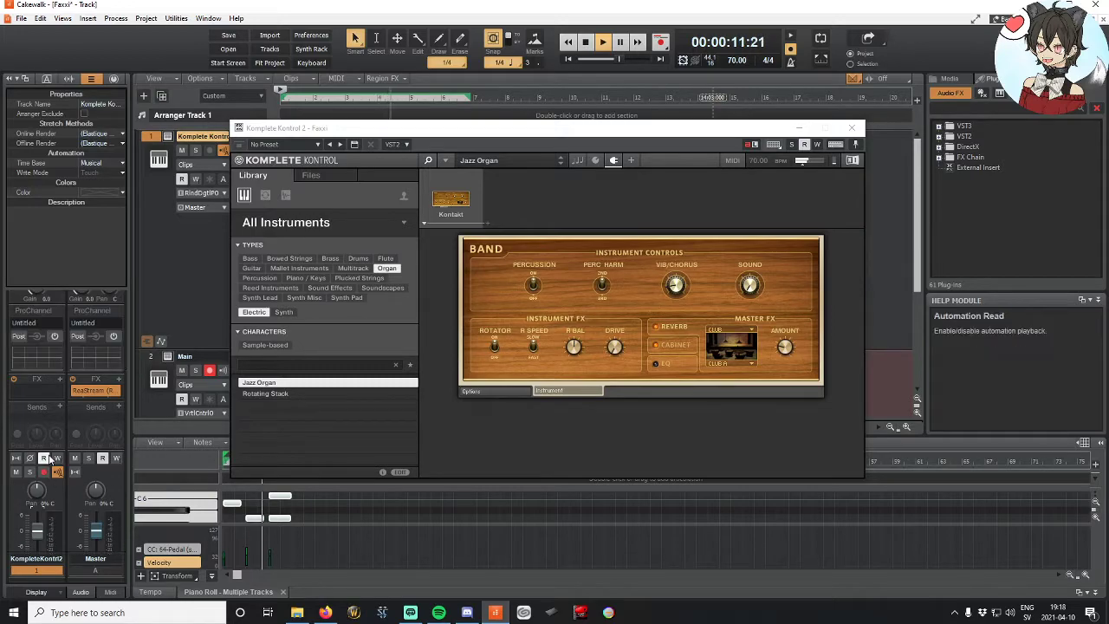
{"action": "scroll", "coordinate": [29, 325], "scroll_direction": "down", "scroll_amount": 3}
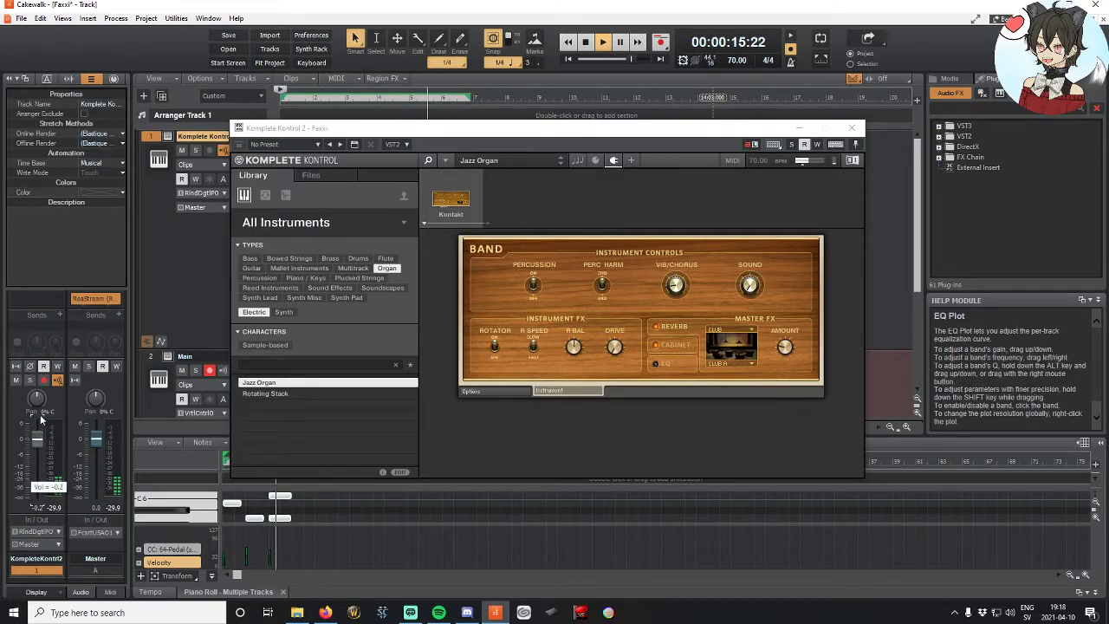
{"action": "scroll", "coordinate": [35, 439], "scroll_direction": "up", "scroll_amount": 3}
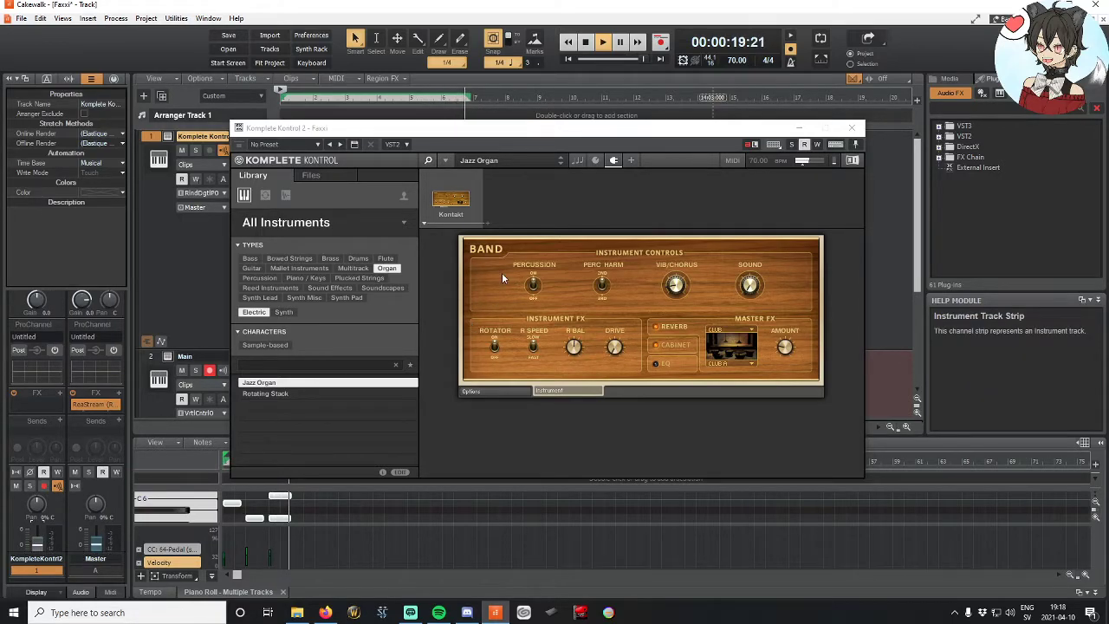
{"action": "key", "text": "space"}
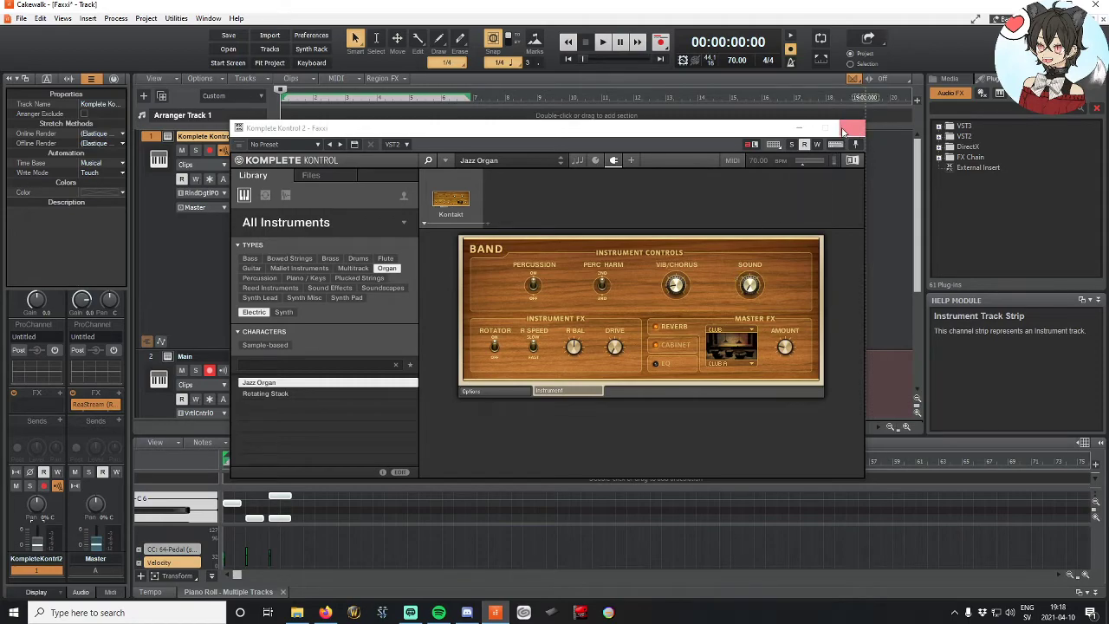
Step: Close the instrument window and audition the Jazz Organ clip once more from the project's start
{"action": "left_click", "coordinate": [852, 129]}
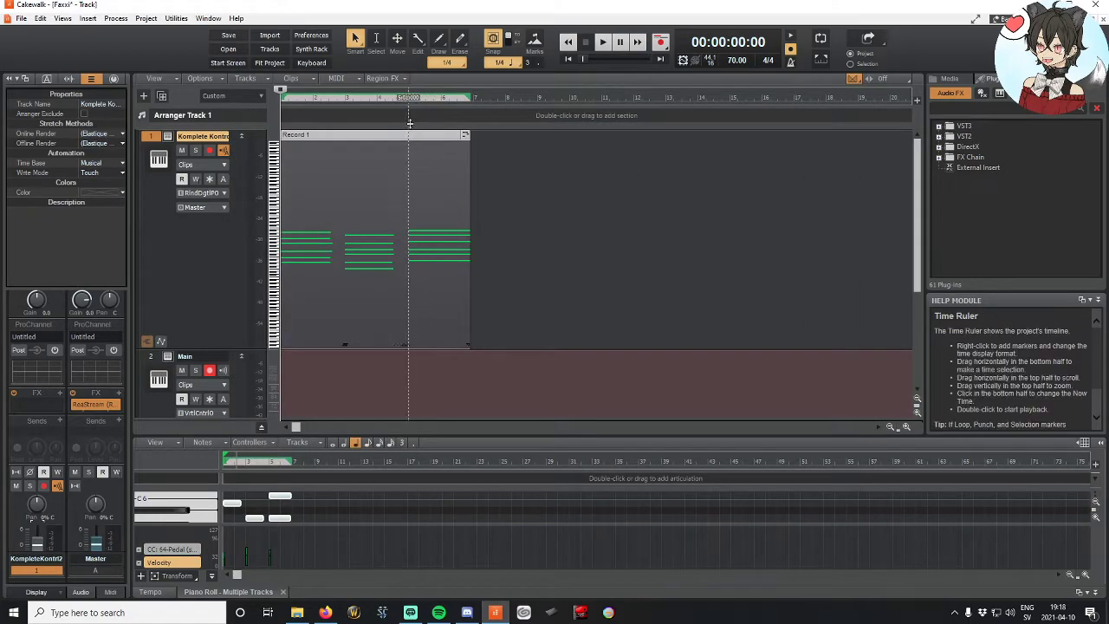
{"action": "left_click", "coordinate": [604, 41]}
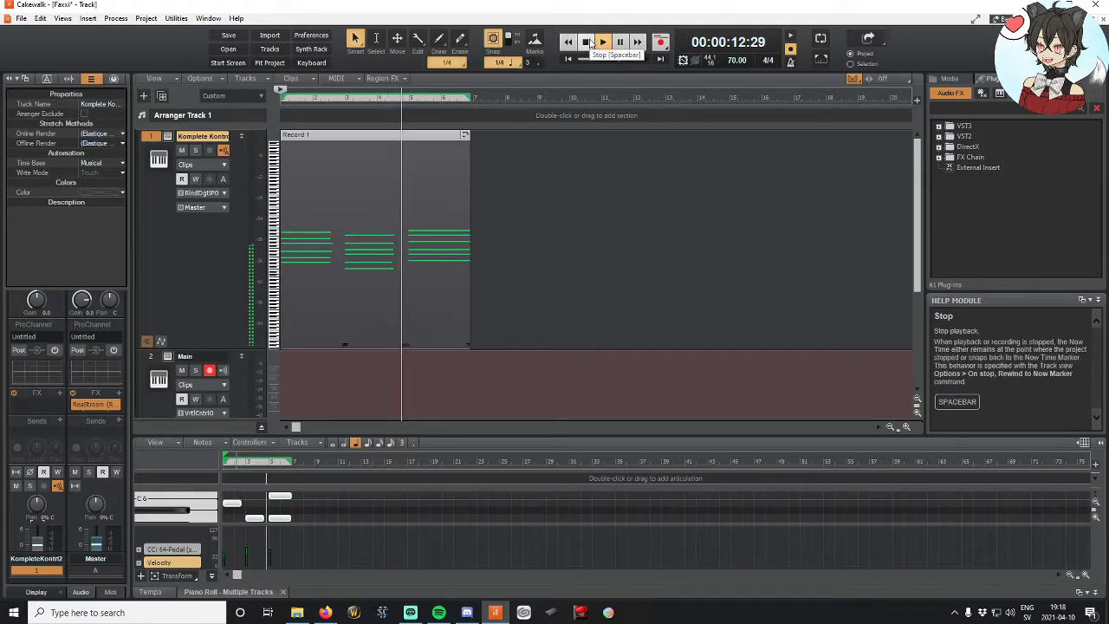
{"action": "left_click", "coordinate": [589, 42]}
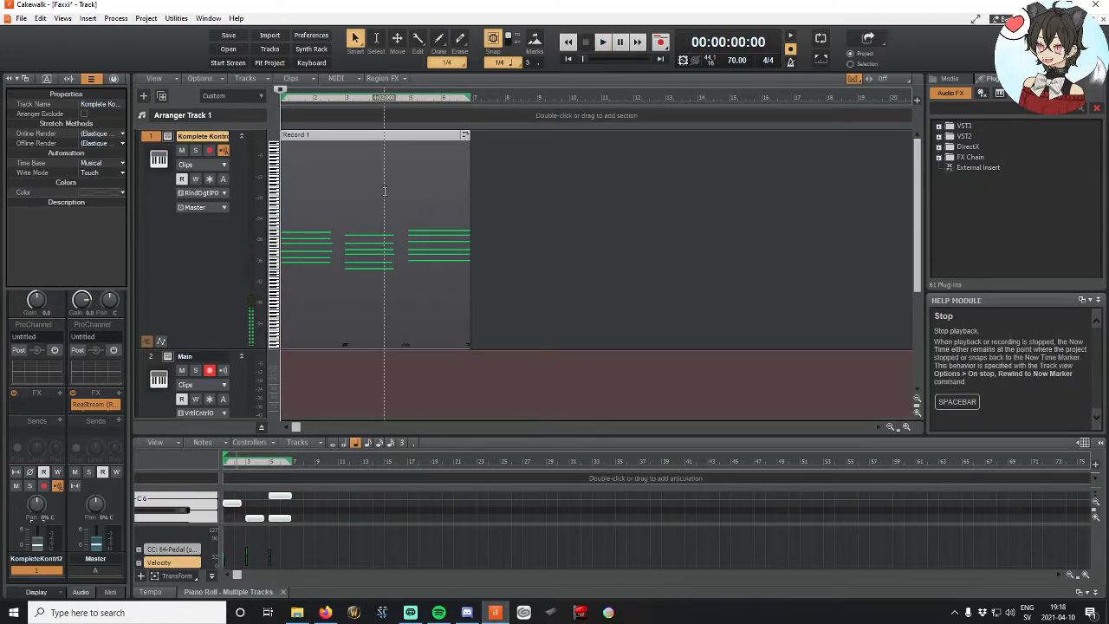
Step: Delete the Record 1 clip from the Komplete Kontrol track and return the Now Time to the project's start
{"action": "left_click", "coordinate": [358, 139]}
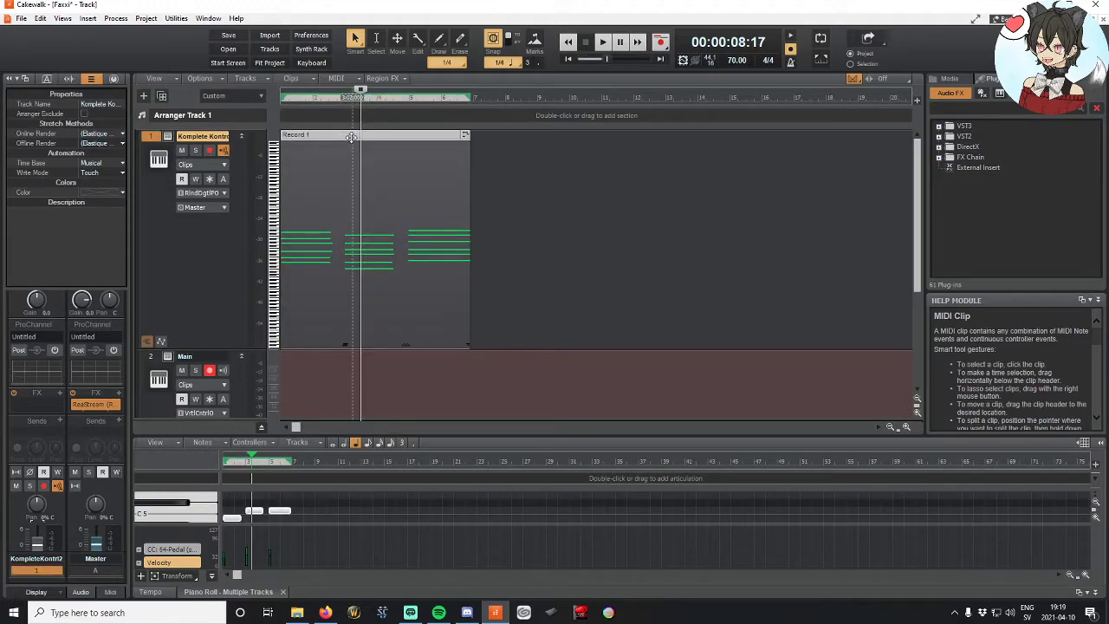
{"action": "key", "text": "Delete"}
{"action": "left_click_drag", "start_coordinate": [361, 91], "coordinate": [264, 95]}
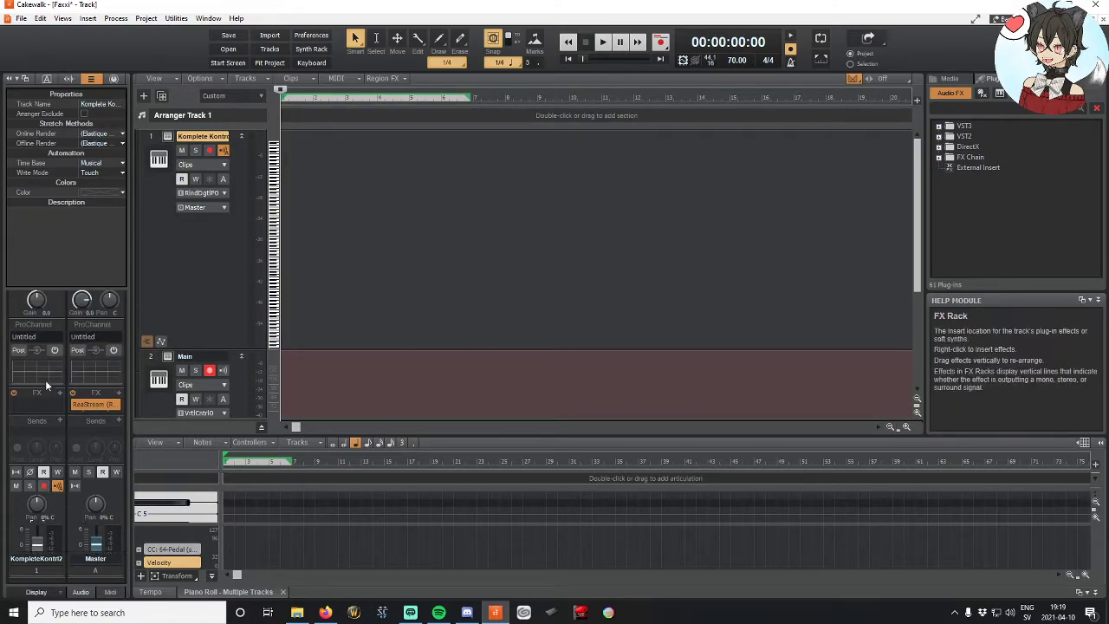
{"action": "scroll", "coordinate": [46, 379], "scroll_direction": "down", "scroll_amount": 3}
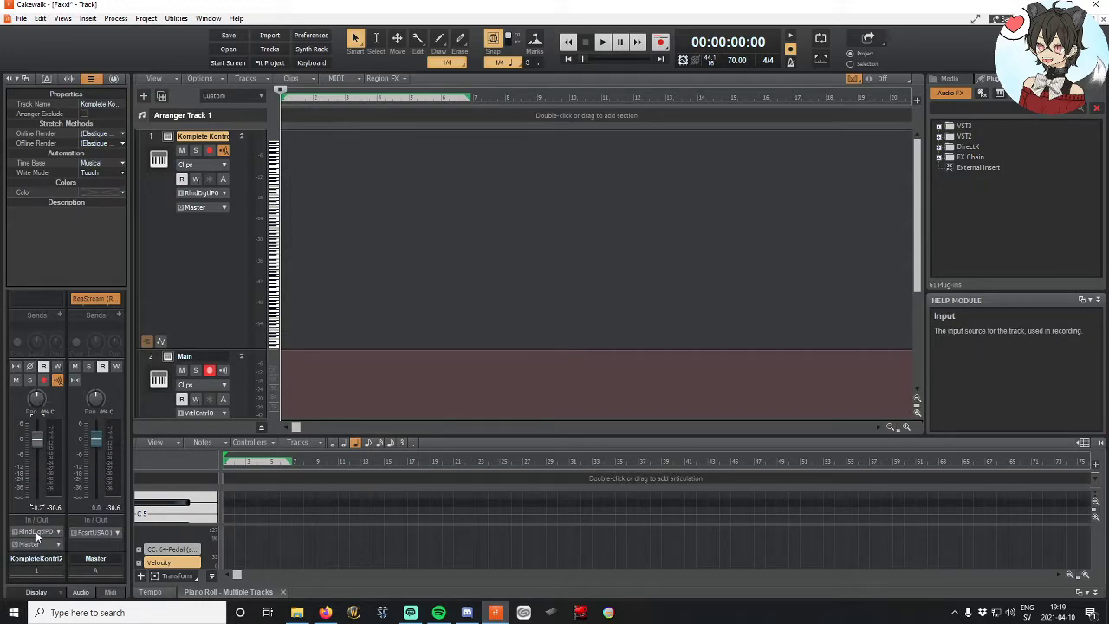
{"action": "scroll", "coordinate": [38, 529], "scroll_direction": "up", "scroll_amount": 3}
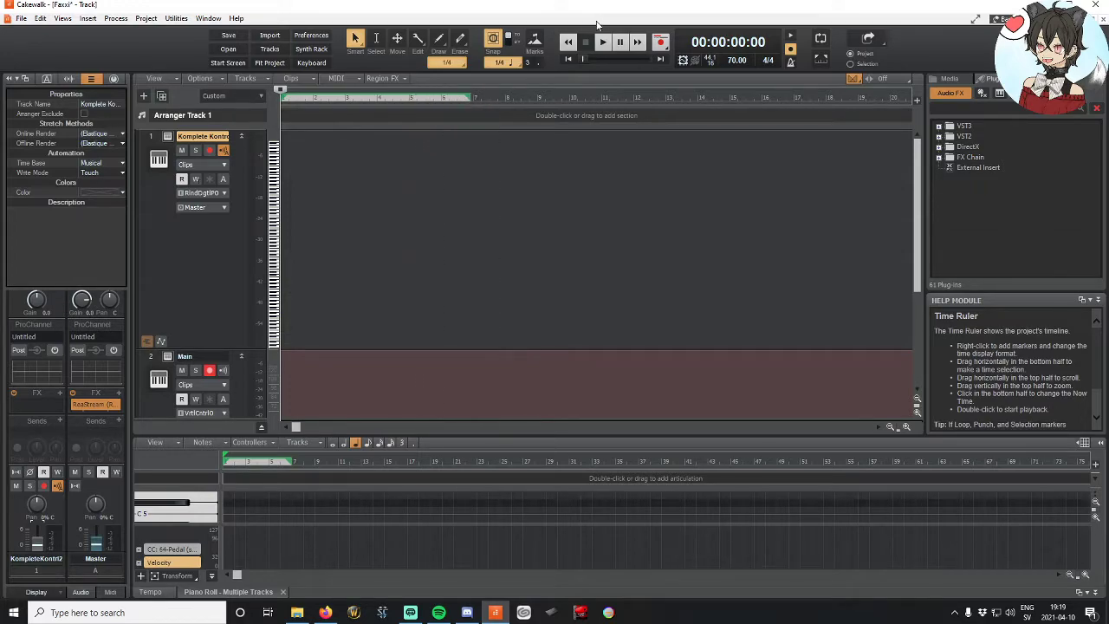
Step: Try to record a new piano take from the project's start
{"action": "left_click", "coordinate": [661, 42]}
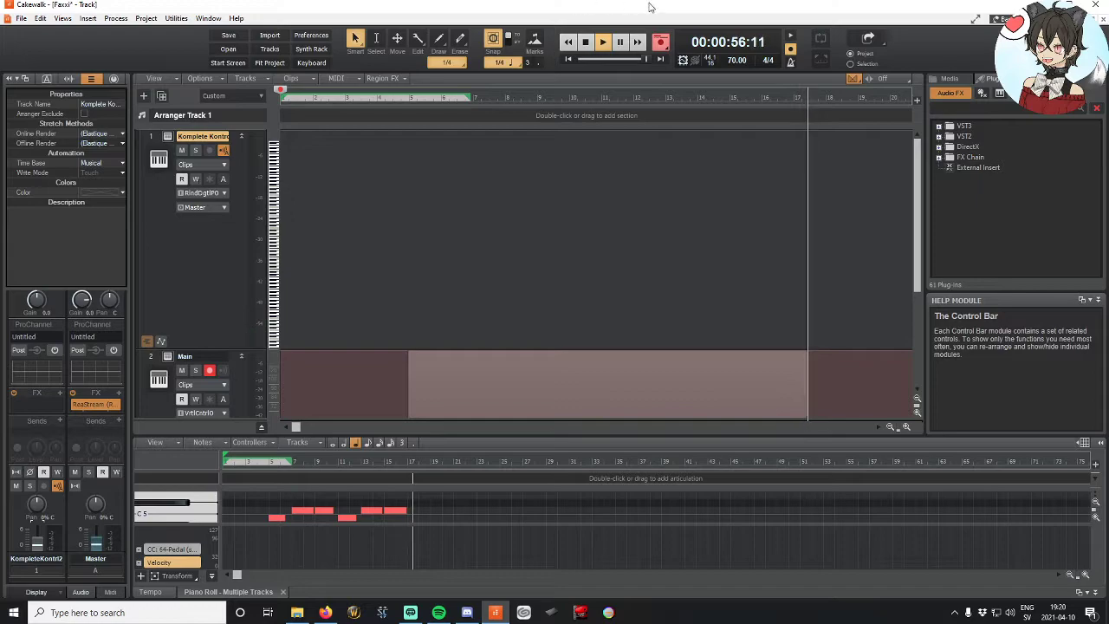
{"action": "left_click", "coordinate": [588, 45]}
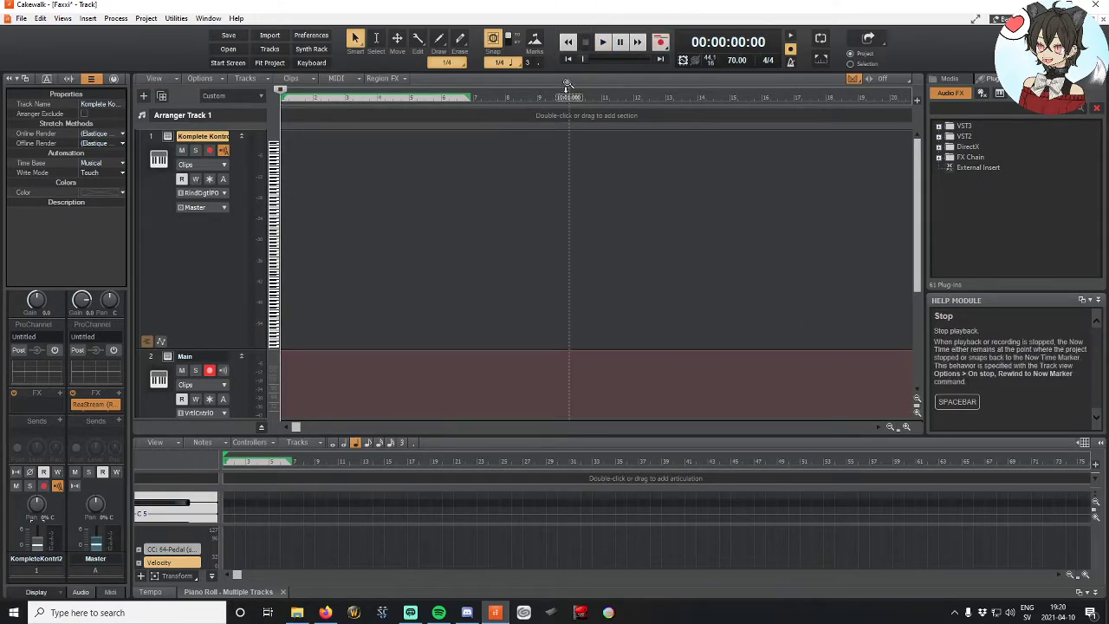
Step: Disarm the Main track and arm the Komplete Kontrol track for recording
{"action": "left_click", "coordinate": [209, 158]}
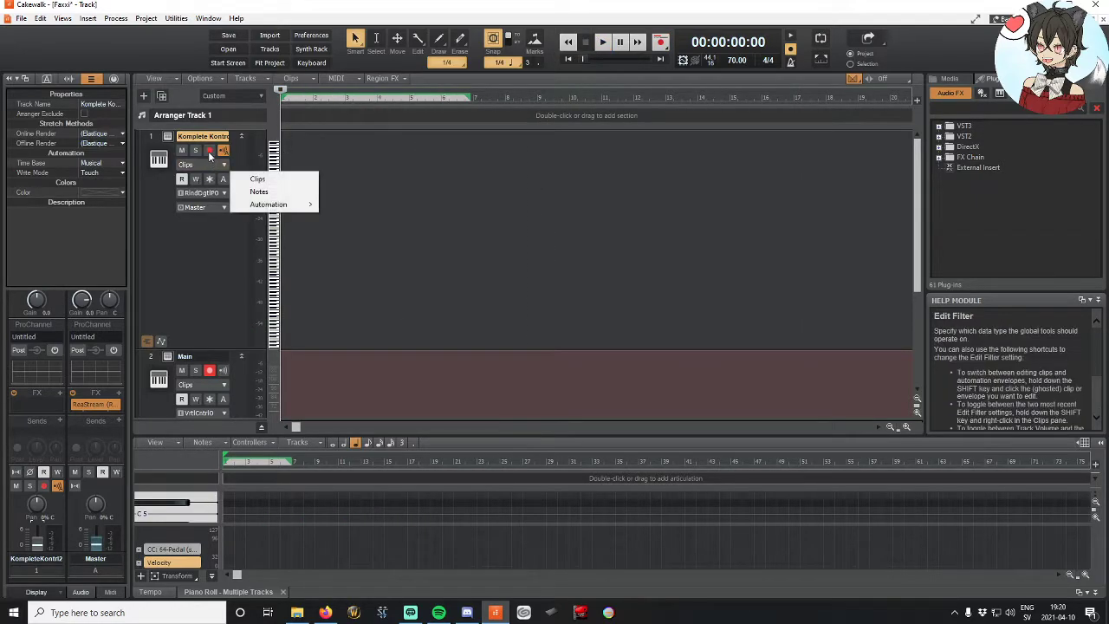
{"action": "left_click", "coordinate": [210, 152]}
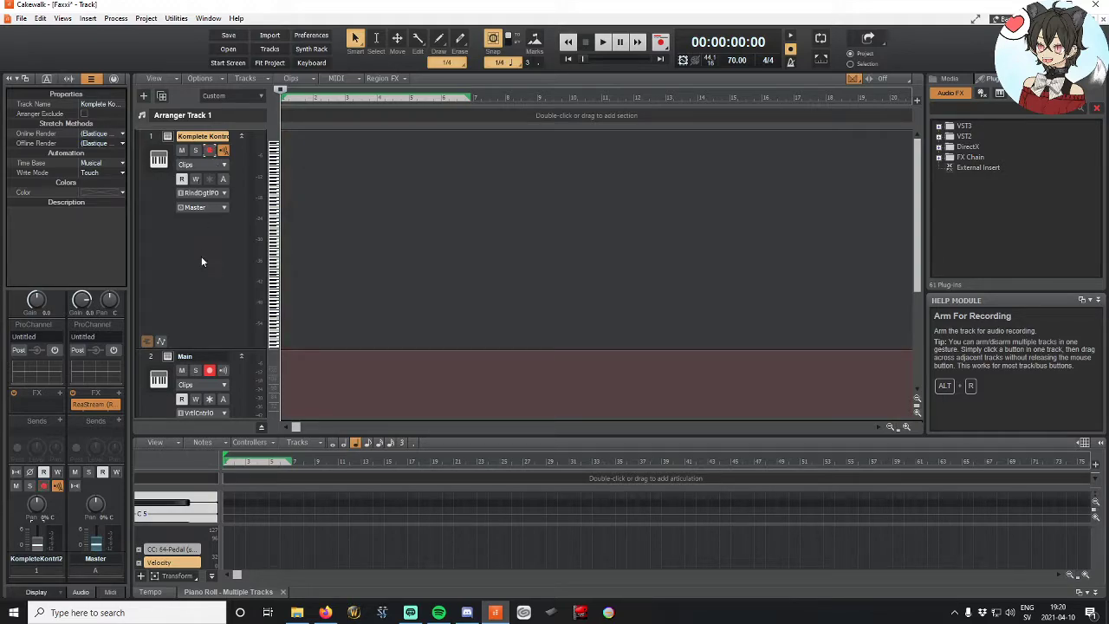
{"action": "scroll", "coordinate": [201, 266], "scroll_direction": "down", "scroll_amount": 3}
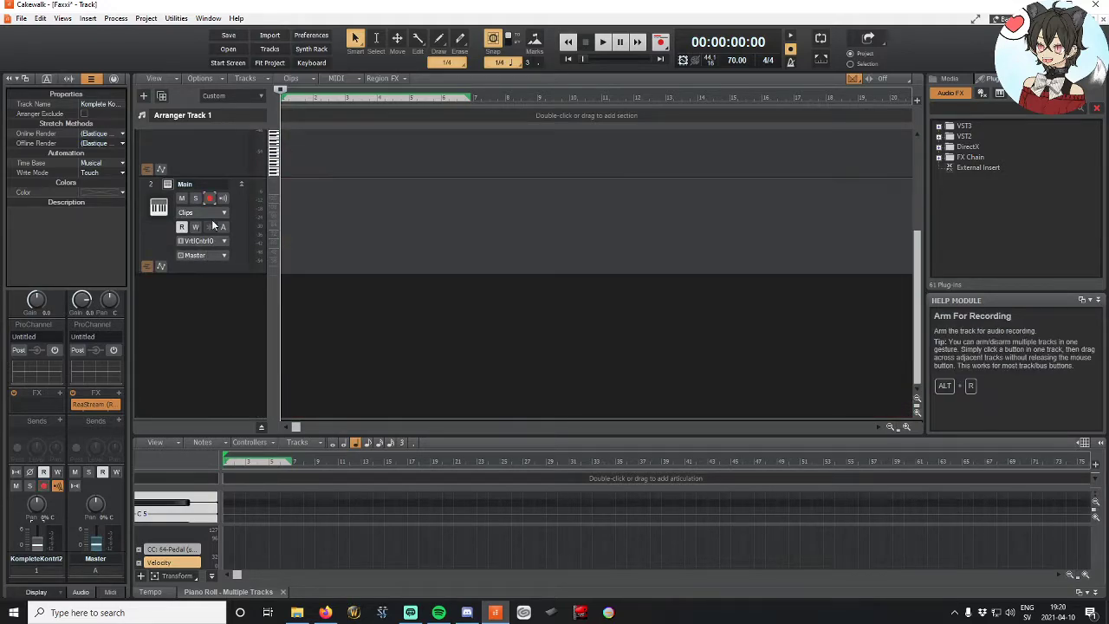
{"action": "scroll", "coordinate": [210, 259], "scroll_direction": "up", "scroll_amount": 3}
{"action": "scroll", "coordinate": [210, 265], "scroll_direction": "down", "scroll_amount": 3}
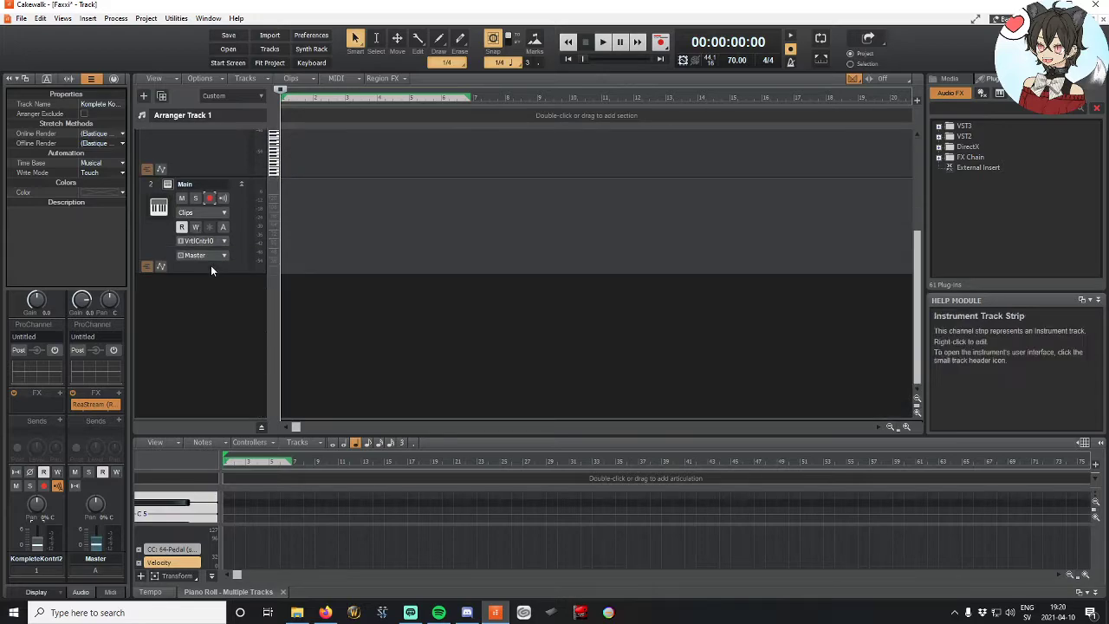
{"action": "left_click", "coordinate": [210, 198]}
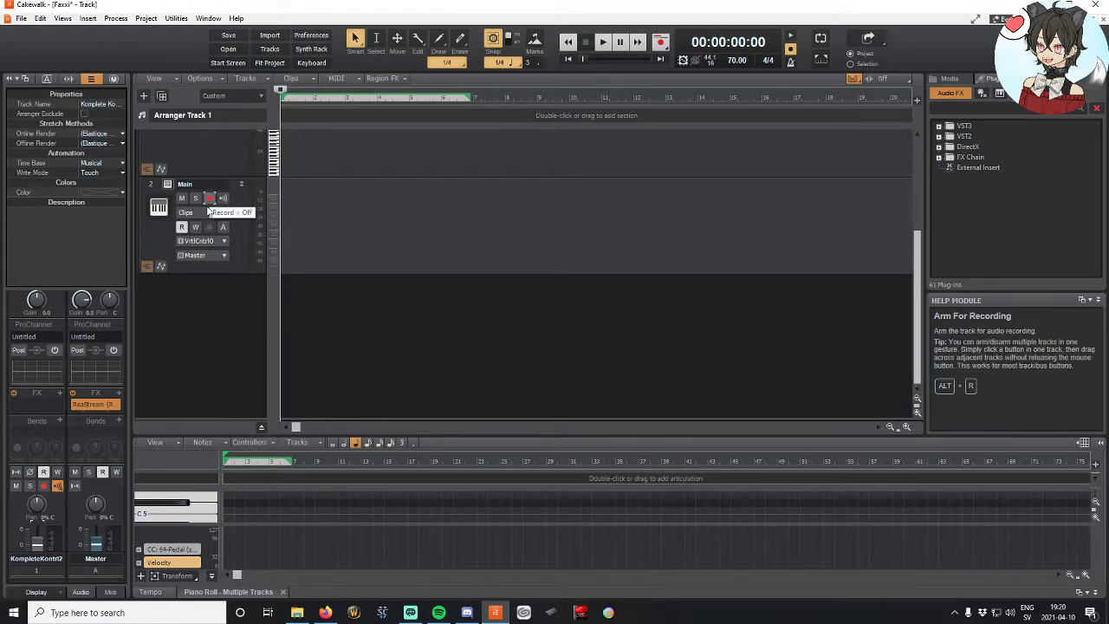
{"action": "left_click", "coordinate": [204, 243]}
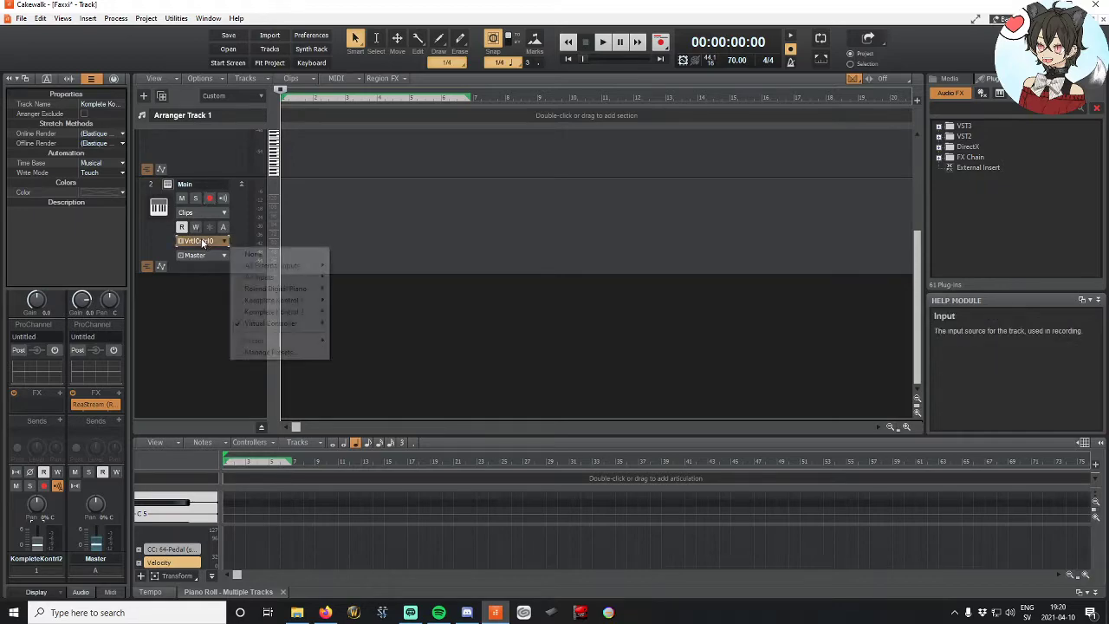
{"action": "left_click", "coordinate": [193, 291]}
{"action": "scroll", "coordinate": [205, 307], "scroll_direction": "up", "scroll_amount": 3}
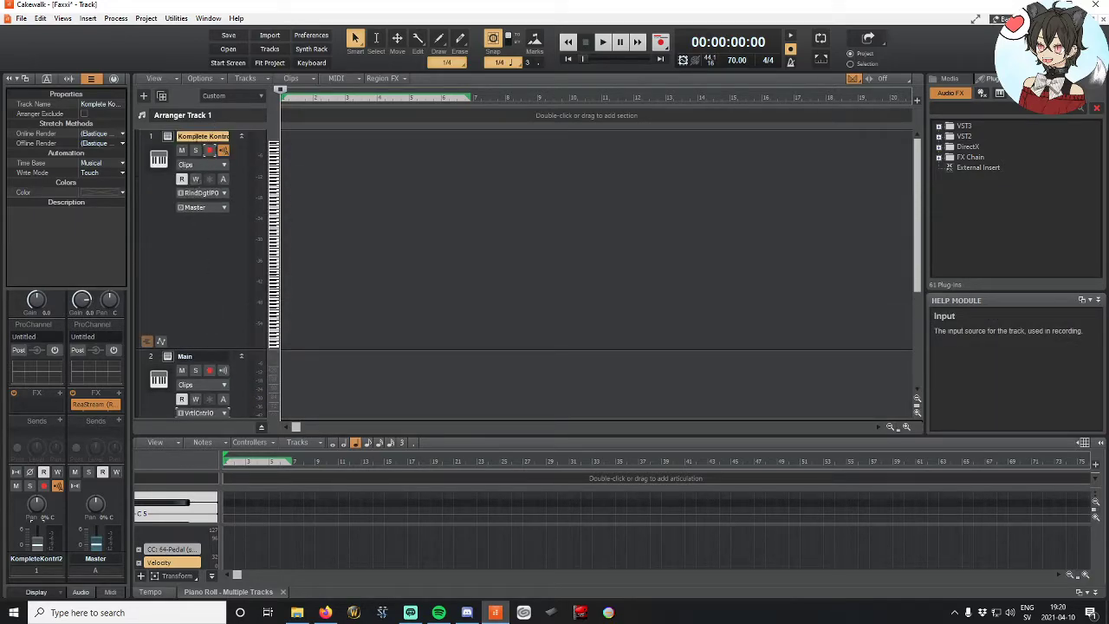
{"action": "left_click", "coordinate": [209, 150]}
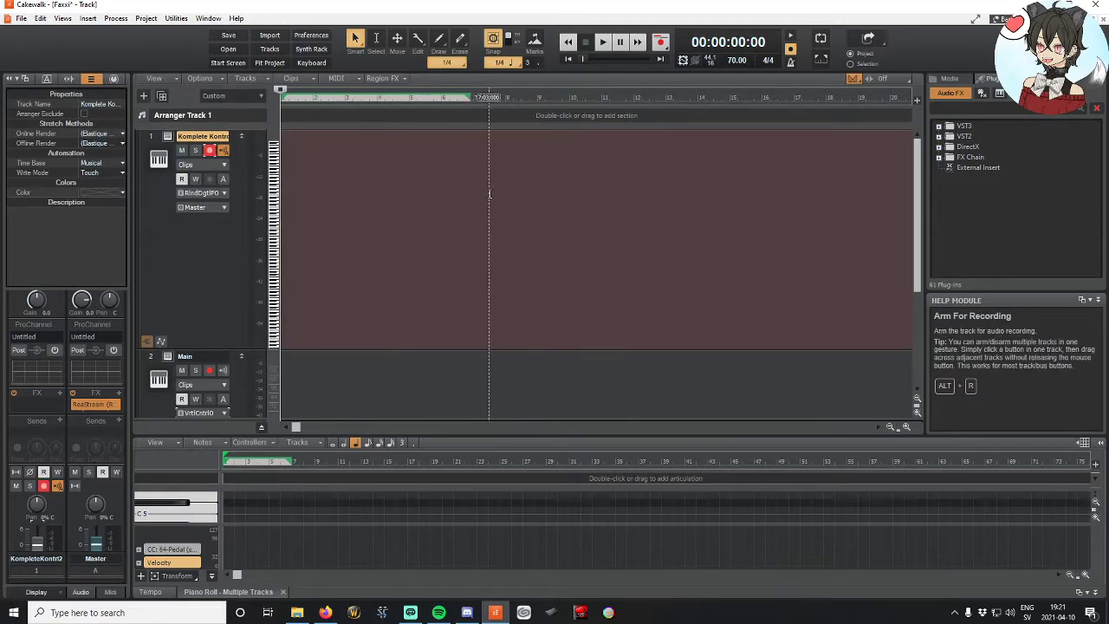
Step: Record a new piano take on the Komplete Kontrol track and move its clip to the project's start
{"action": "left_click", "coordinate": [662, 41]}
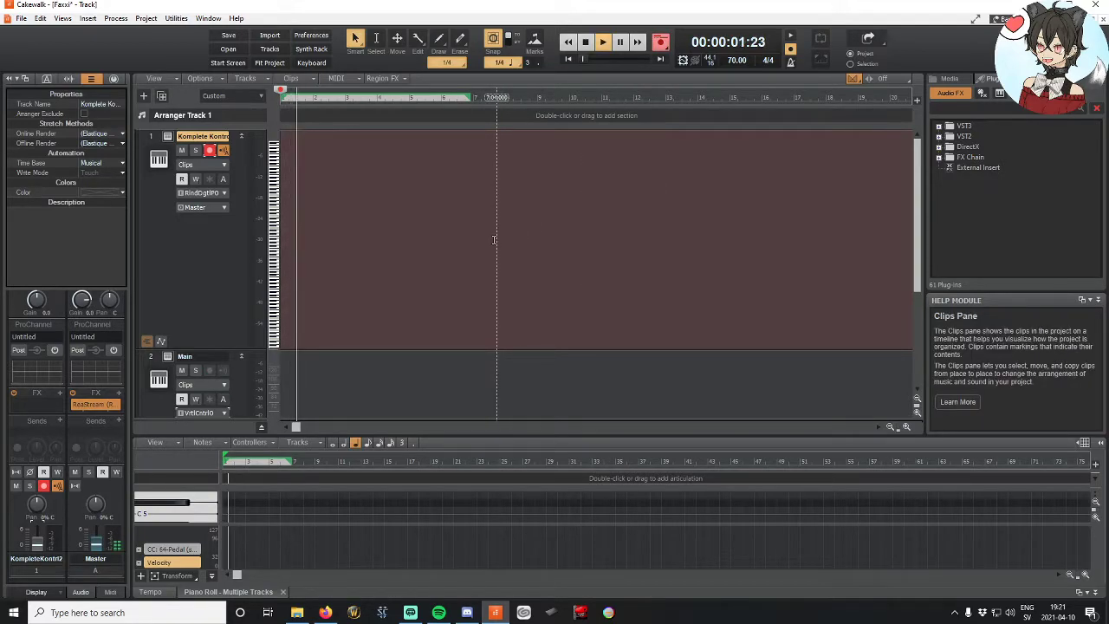
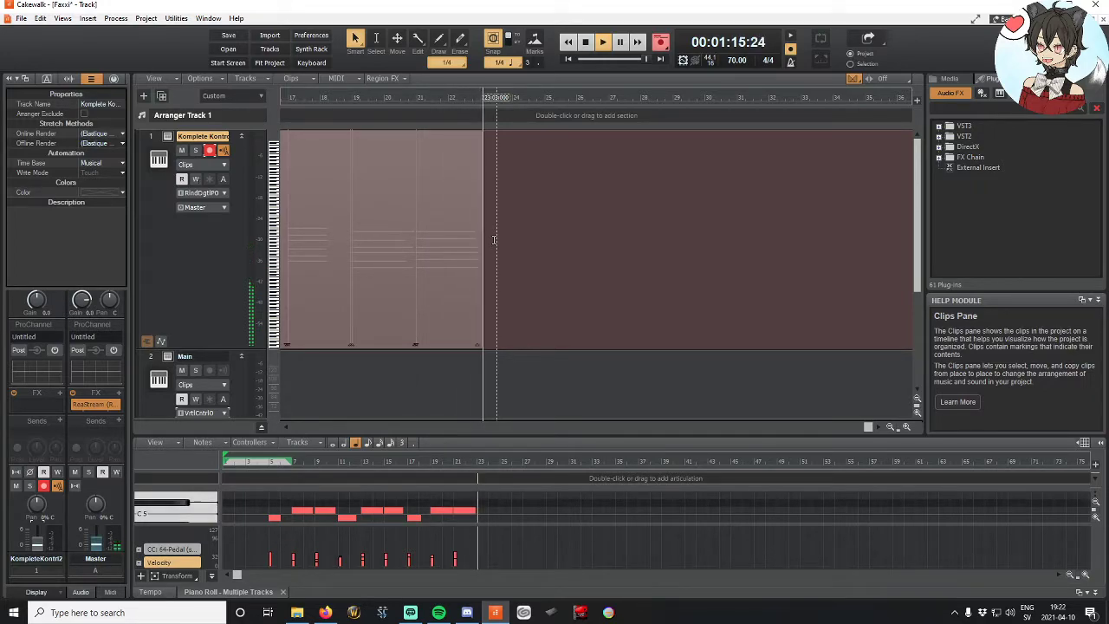
{"action": "left_click", "coordinate": [585, 43]}
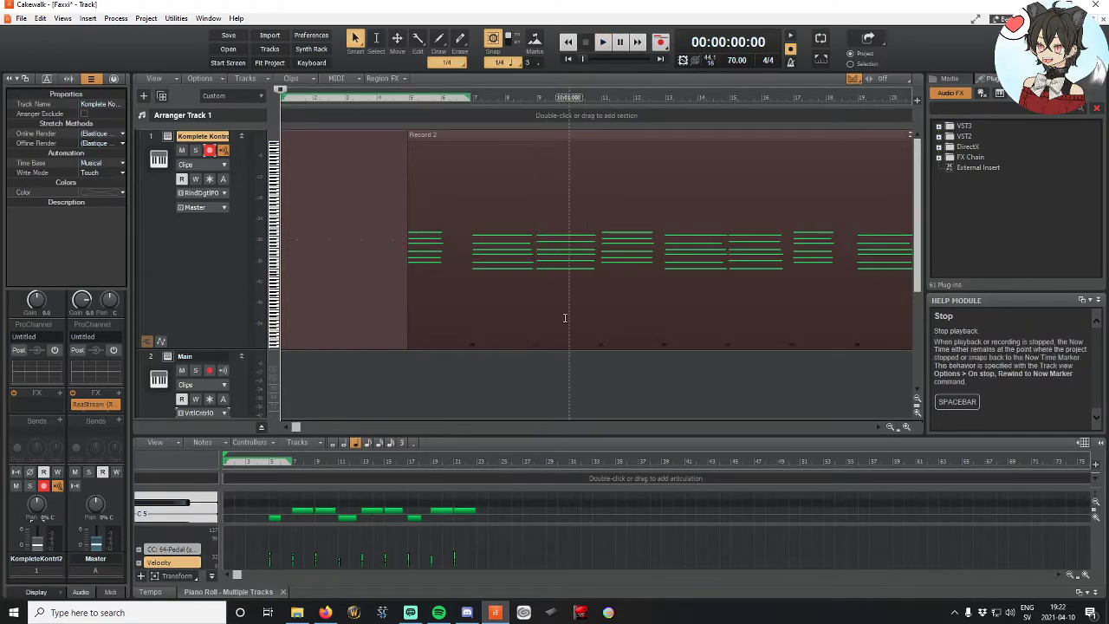
{"action": "left_click_drag", "start_coordinate": [462, 136], "coordinate": [341, 153]}
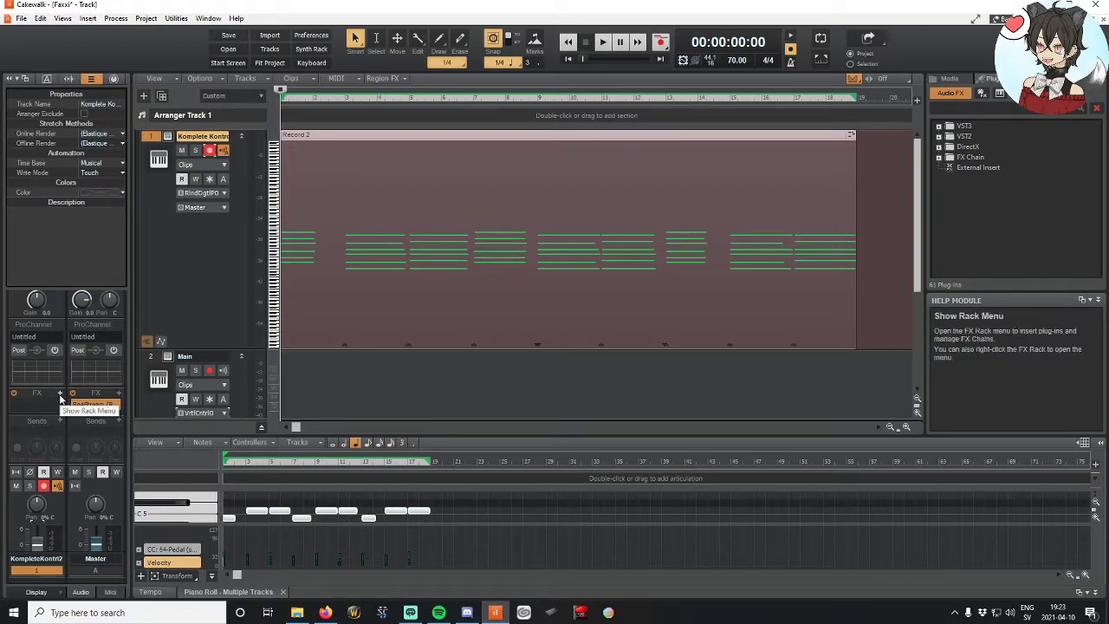
Step: Insert the Valhalla DSP ValhallaSupermassive VST3 effect in the Komplete Kontrol track's FX rack
{"action": "double_click", "coordinate": [204, 304]}
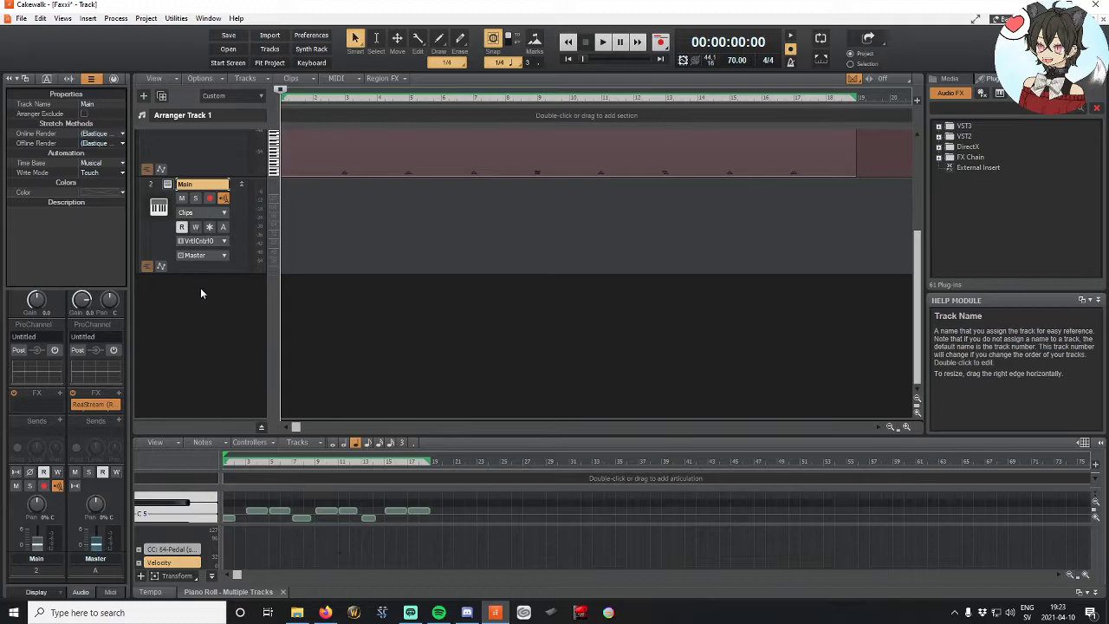
{"action": "double_click", "coordinate": [213, 294]}
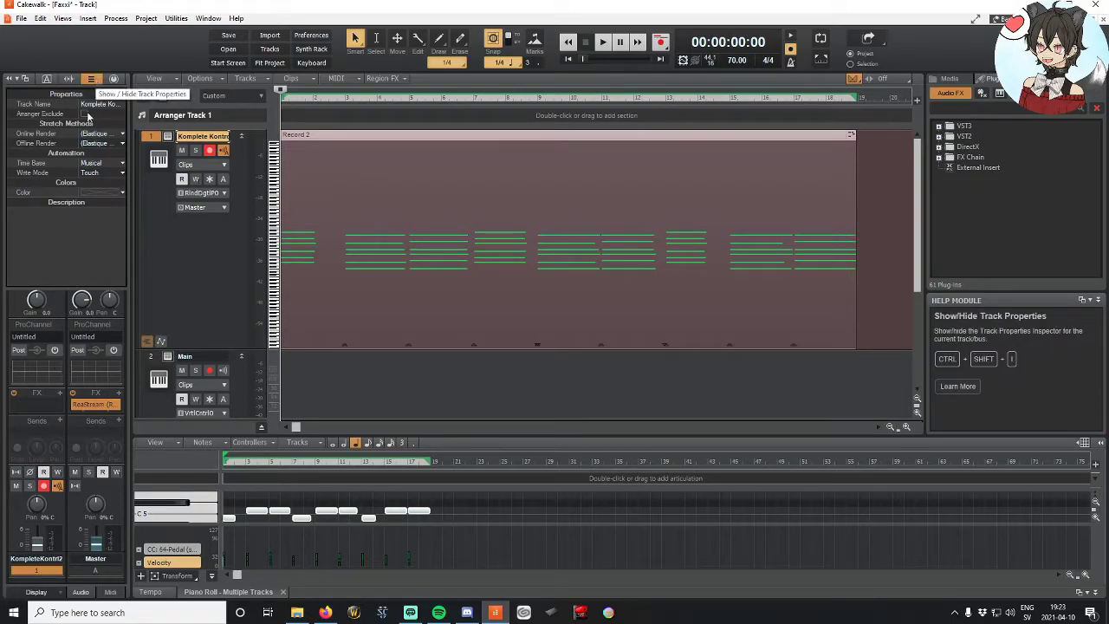
{"action": "left_click", "coordinate": [61, 395]}
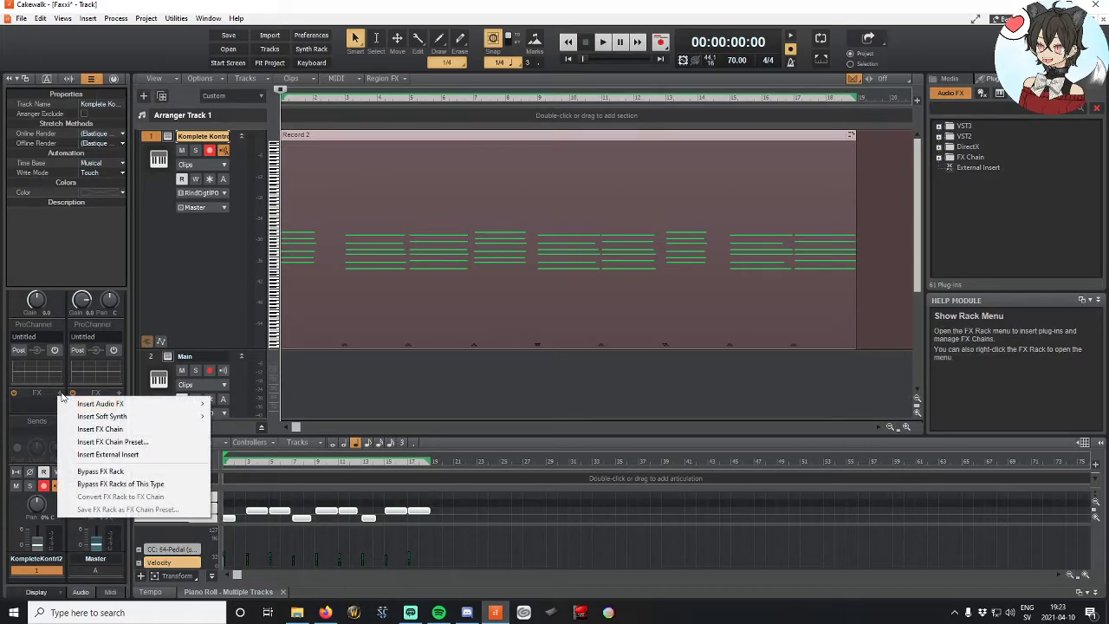
{"action": "mouse_move", "coordinate": [84, 408]}
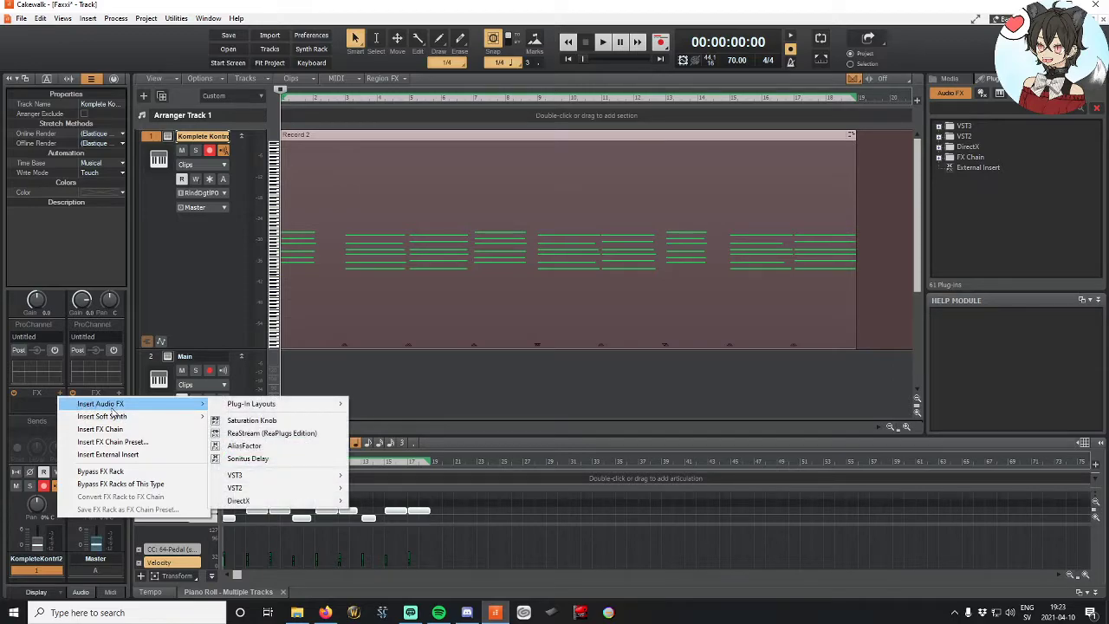
{"action": "mouse_move", "coordinate": [112, 420]}
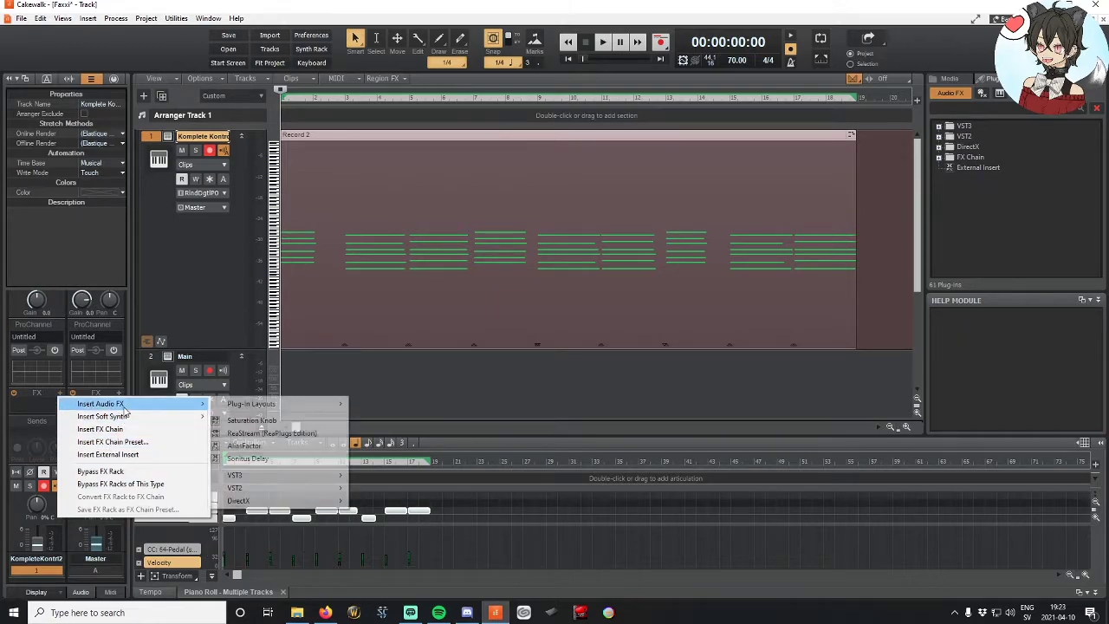
{"action": "mouse_move", "coordinate": [251, 476]}
{"action": "mouse_move", "coordinate": [383, 490]}
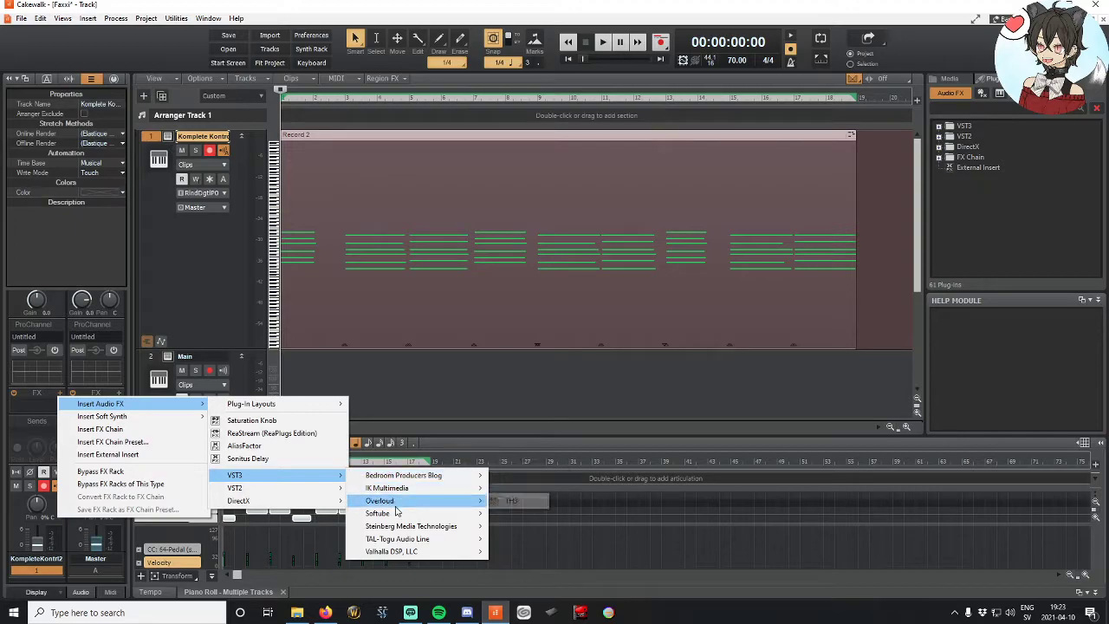
{"action": "mouse_move", "coordinate": [397, 517]}
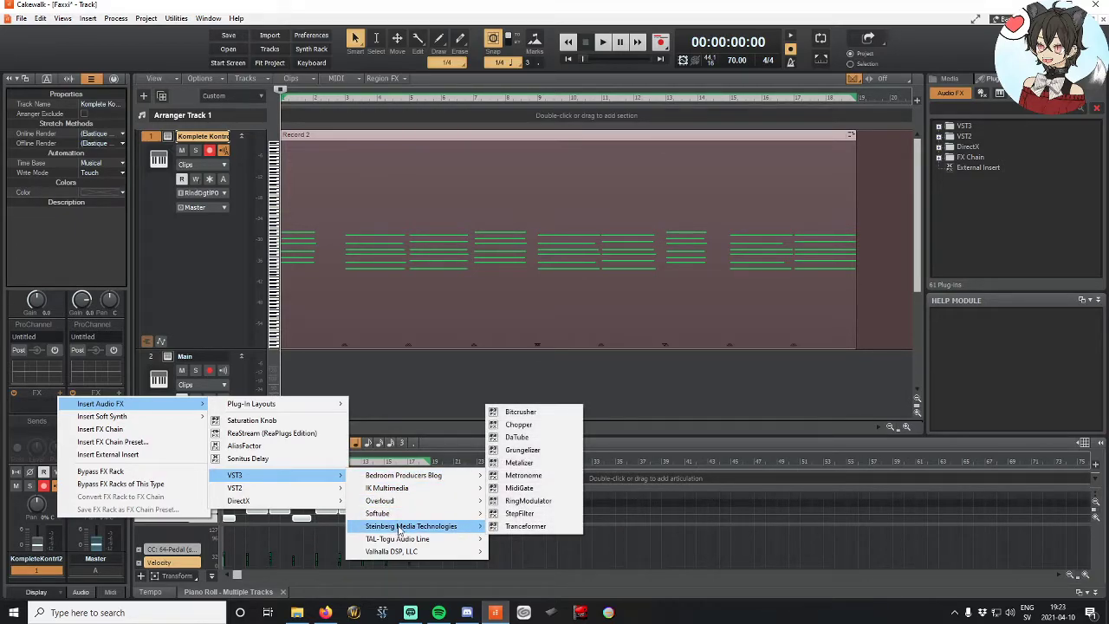
{"action": "mouse_move", "coordinate": [401, 556]}
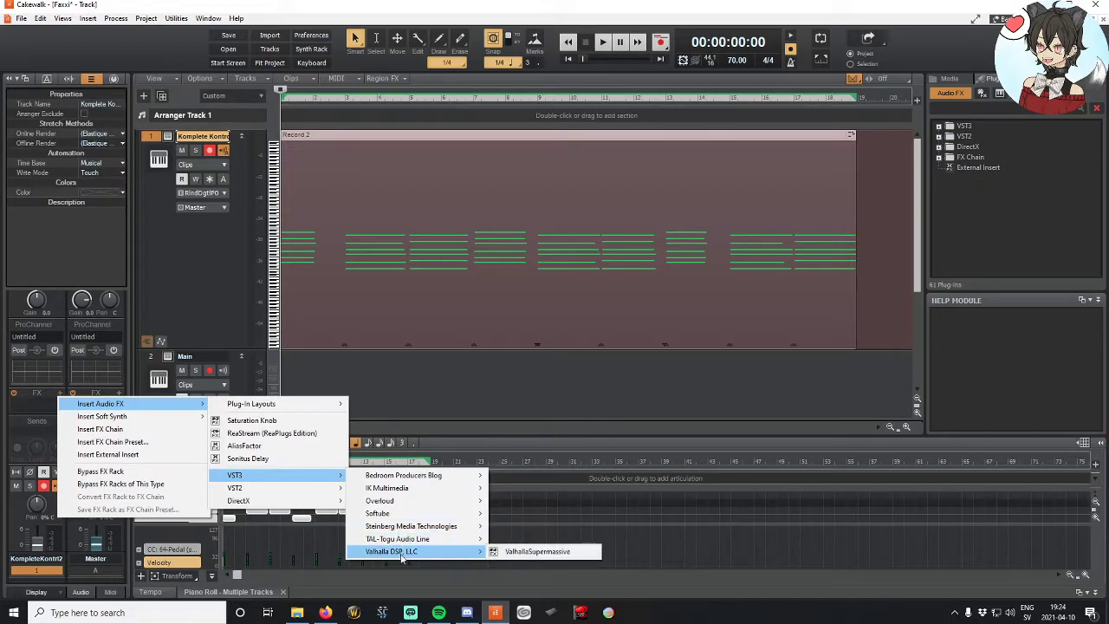
{"action": "left_click", "coordinate": [537, 551]}
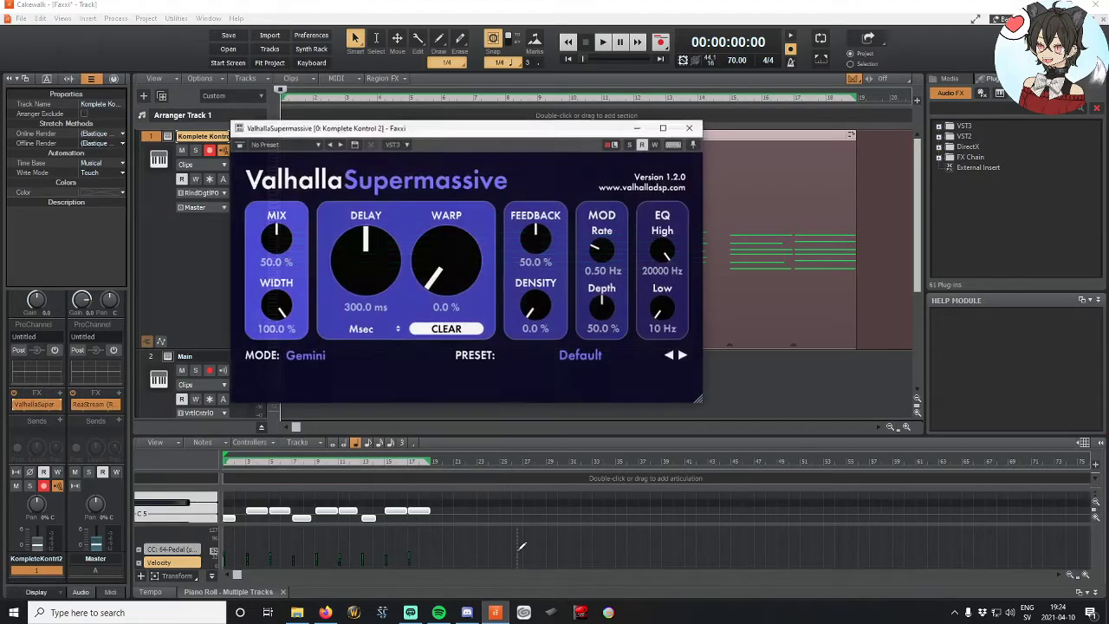
{"action": "left_click_drag", "start_coordinate": [348, 130], "coordinate": [465, 205]}
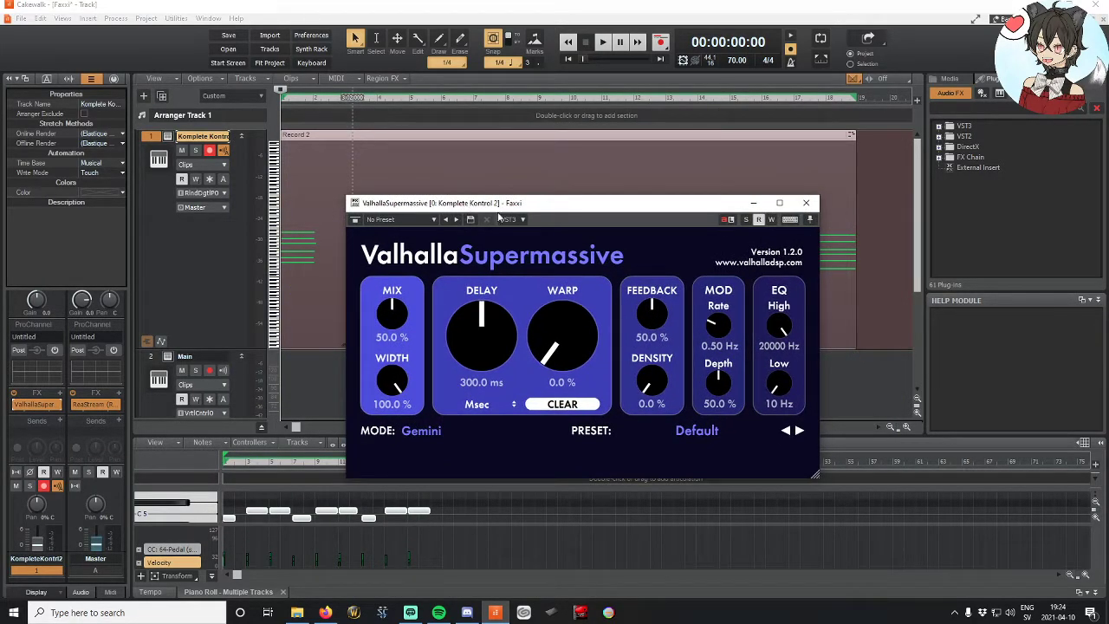
Step: Play the clip while trying ValhallaSupermassive's Mix at 100% and 24.8%, settle on 50.4%, and close the plug-in window
{"action": "left_click", "coordinate": [605, 43]}
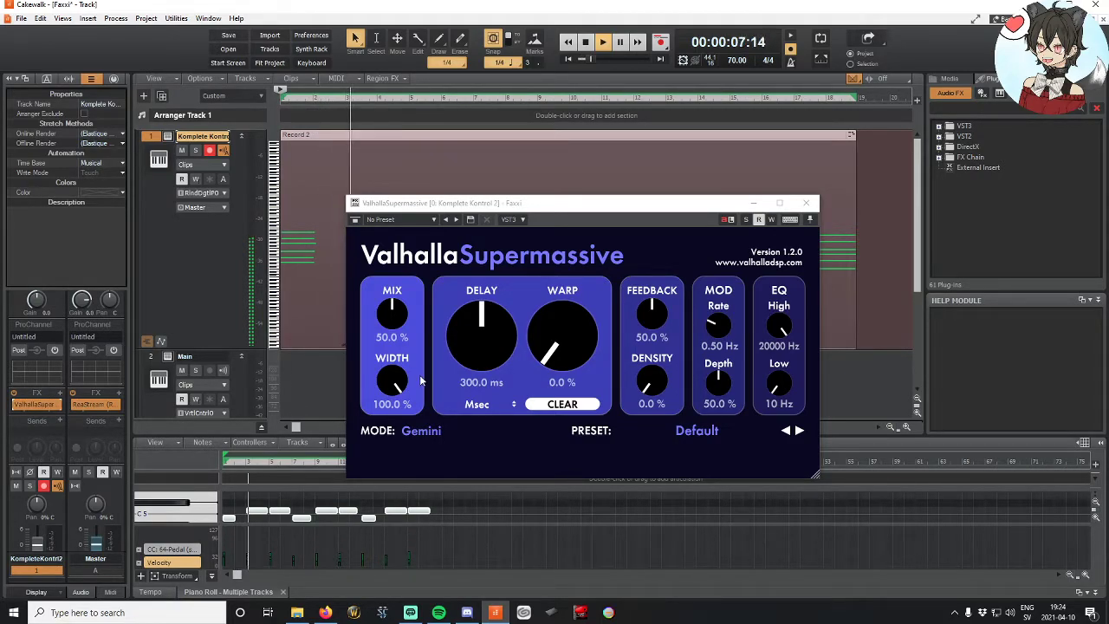
{"action": "left_click_drag", "start_coordinate": [410, 349], "coordinate": [399, 250]}
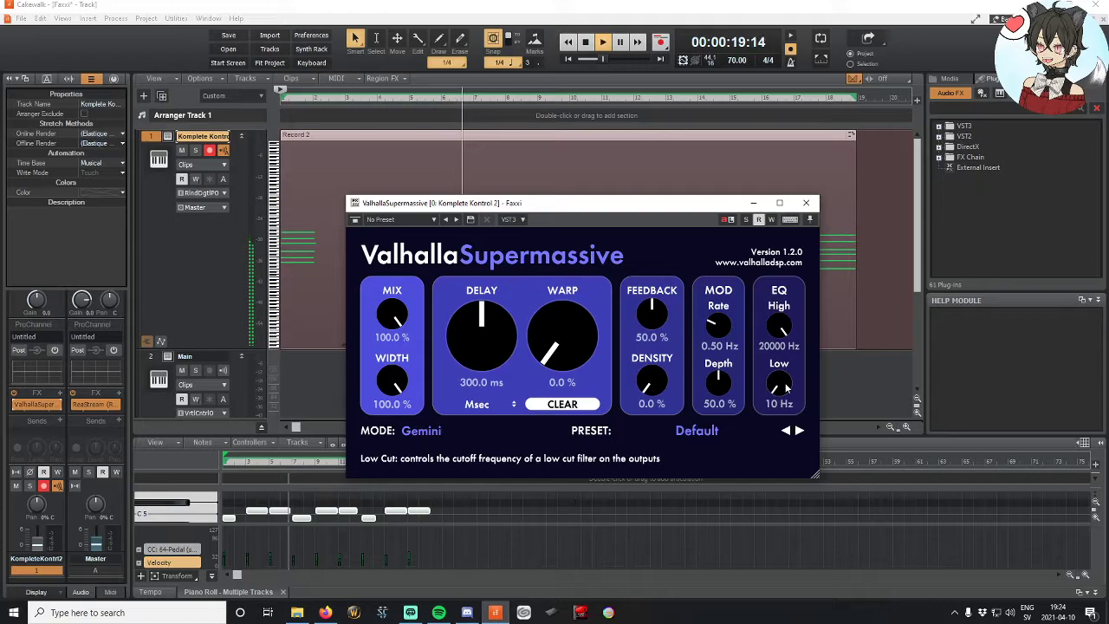
{"action": "left_click_drag", "start_coordinate": [393, 319], "coordinate": [390, 422]}
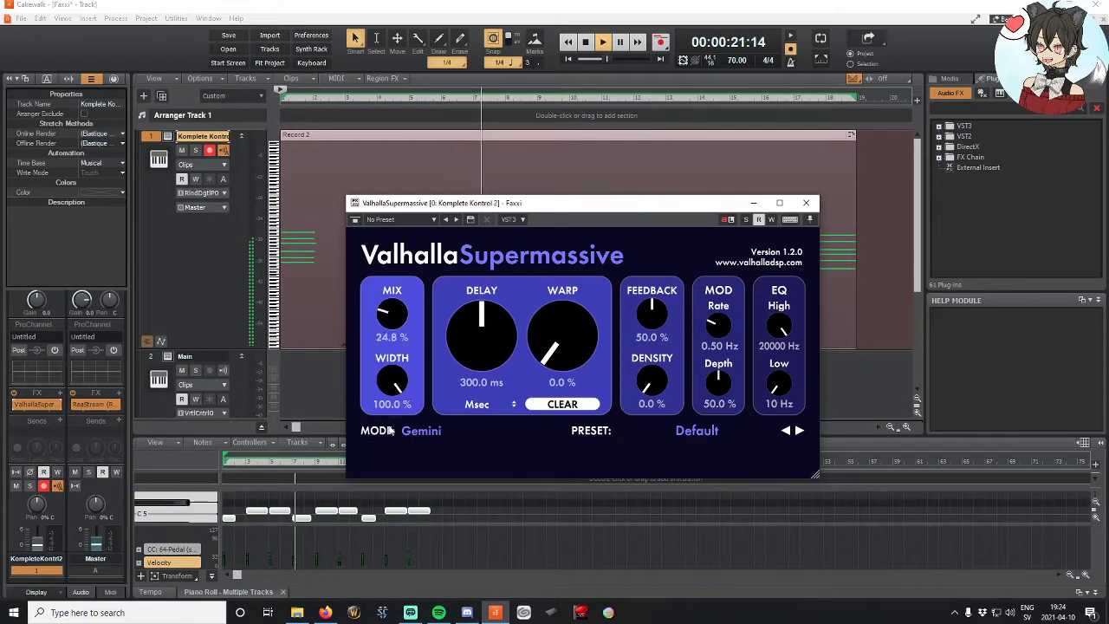
{"action": "left_click_drag", "start_coordinate": [393, 522], "coordinate": [391, 390]}
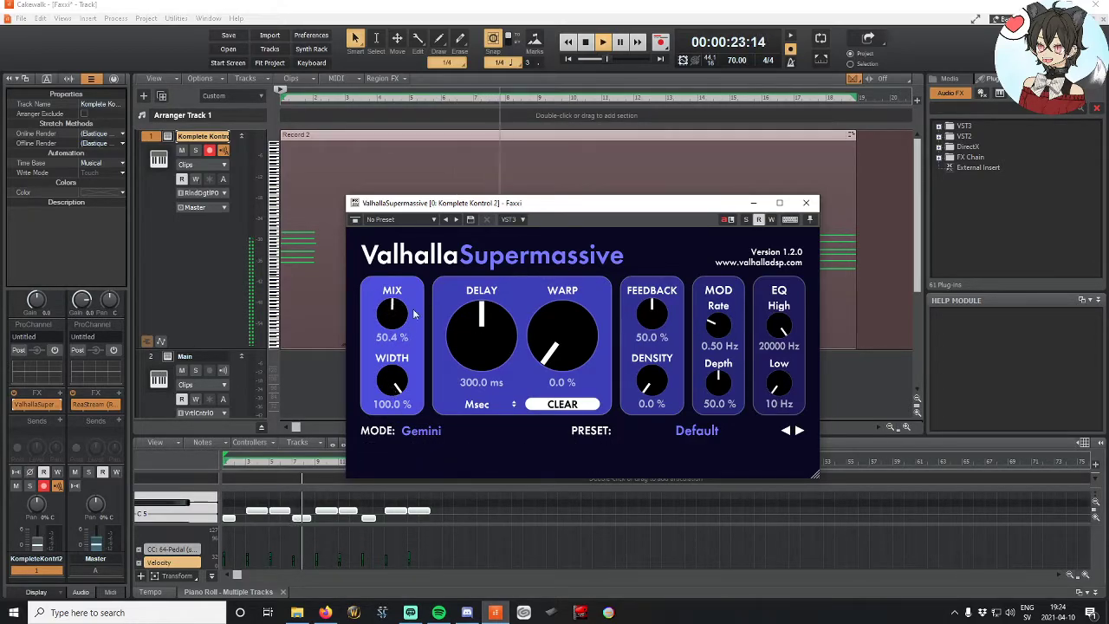
{"action": "left_click_drag", "start_coordinate": [436, 213], "coordinate": [385, 376]}
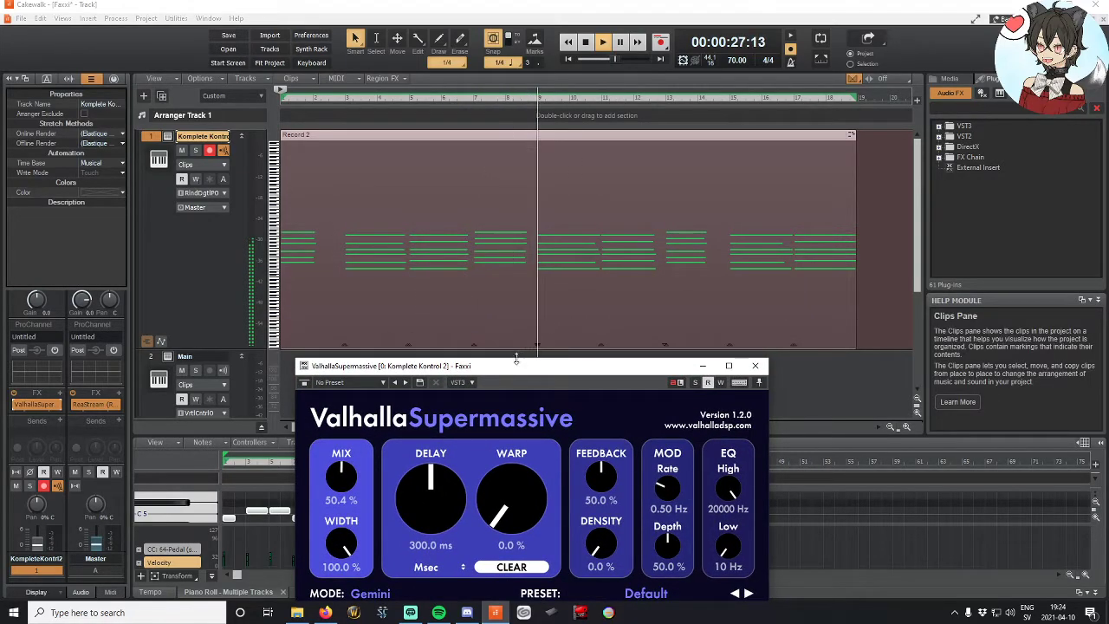
{"action": "left_click_drag", "start_coordinate": [523, 371], "coordinate": [480, 277]}
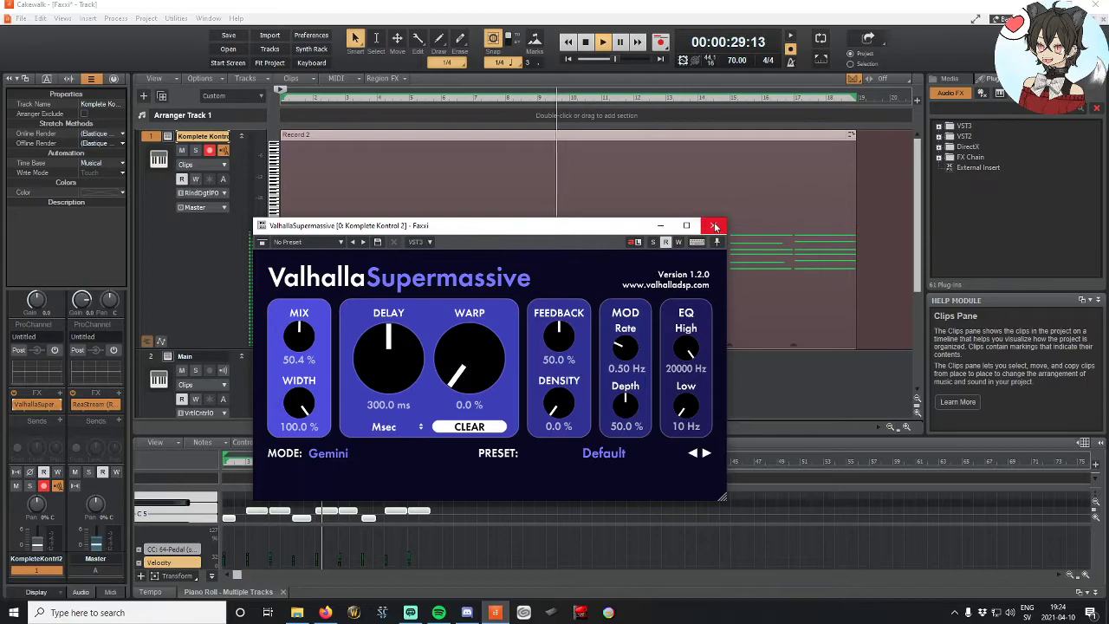
{"action": "left_click", "coordinate": [712, 273]}
Step: Insert the TAL-Togu Audio Line TAL-Chorus-LX VST3 effect in the Komplete Kontrol track's FX rack and close its plug-in window
{"action": "left_click", "coordinate": [60, 393]}
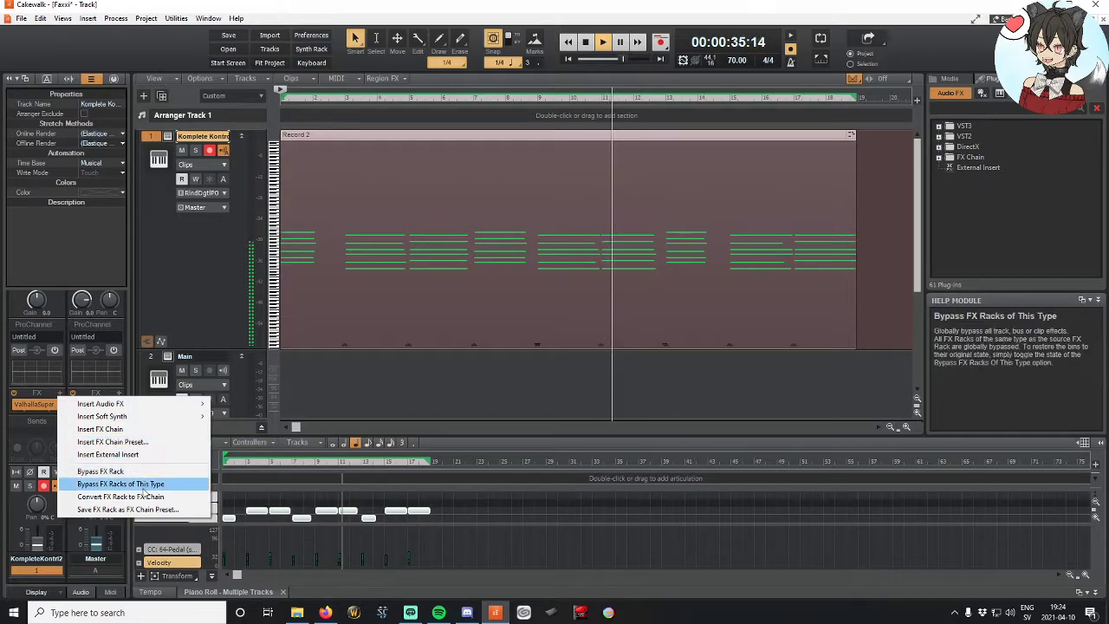
{"action": "mouse_move", "coordinate": [121, 405]}
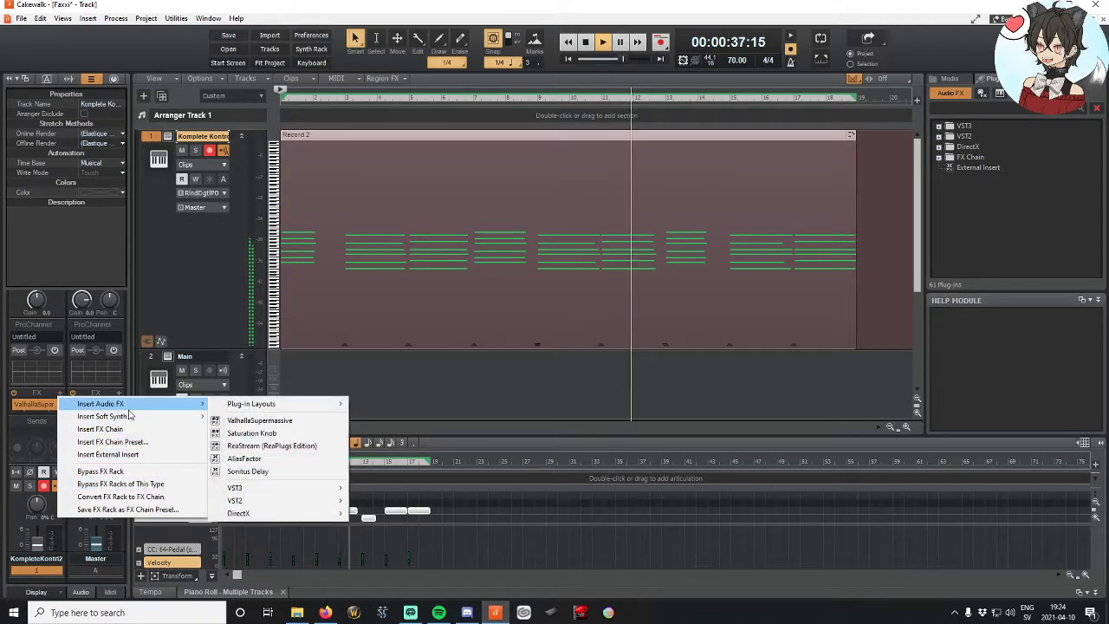
{"action": "mouse_move", "coordinate": [236, 488]}
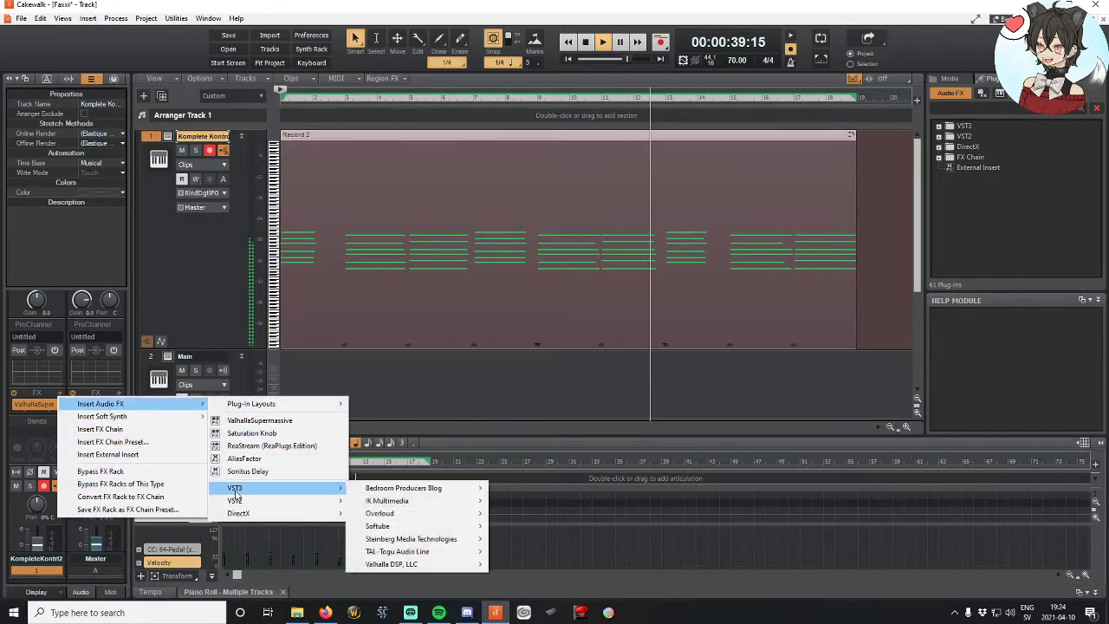
{"action": "mouse_move", "coordinate": [404, 491]}
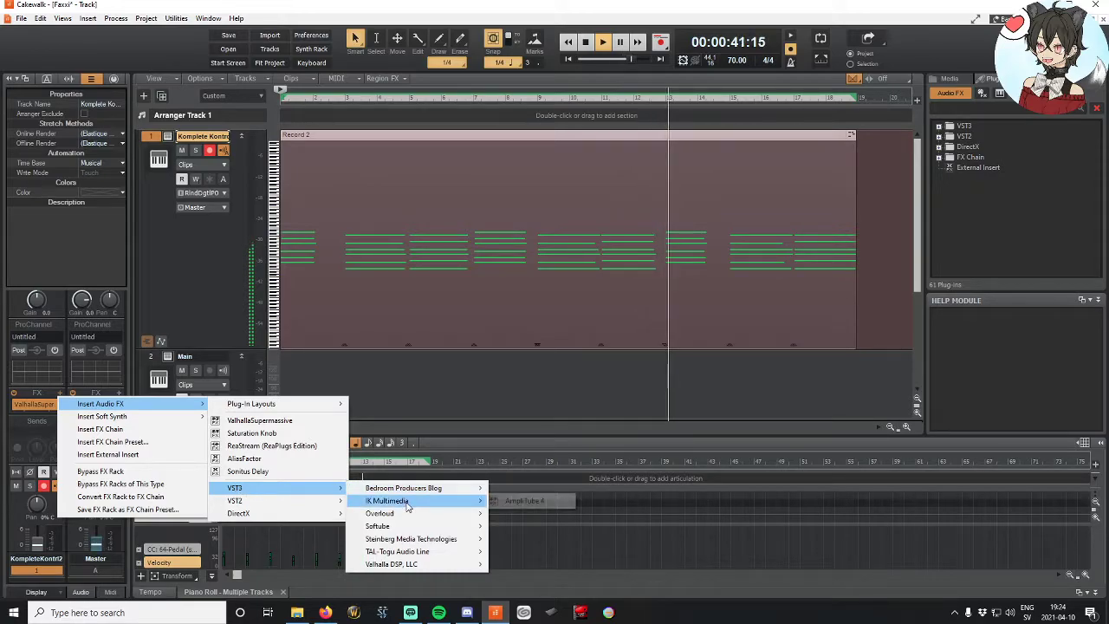
{"action": "mouse_move", "coordinate": [407, 514]}
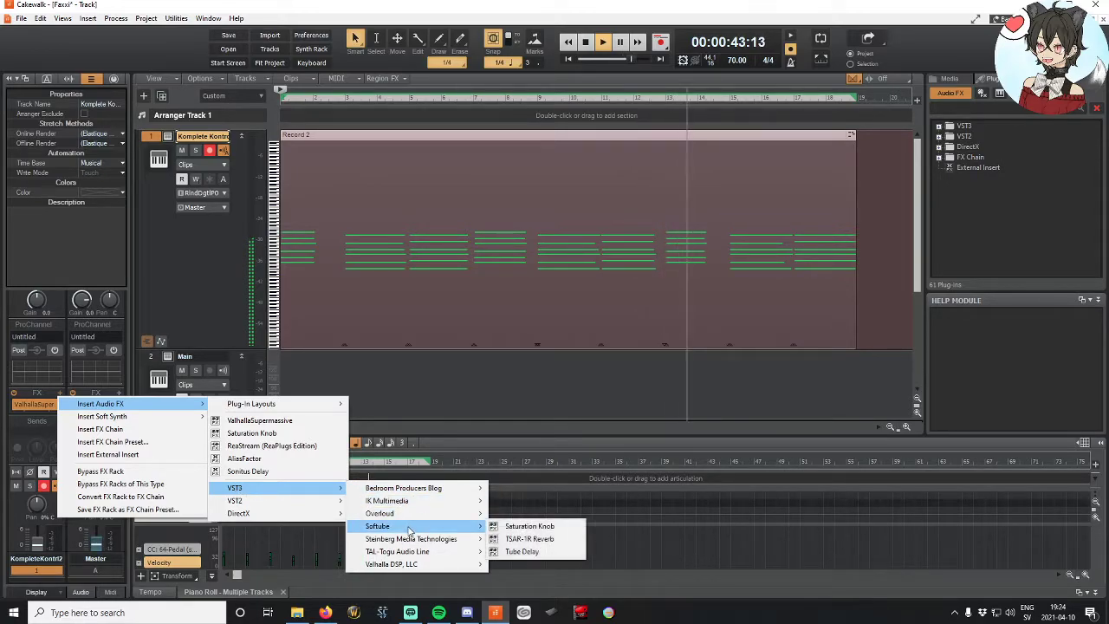
{"action": "mouse_move", "coordinate": [414, 554]}
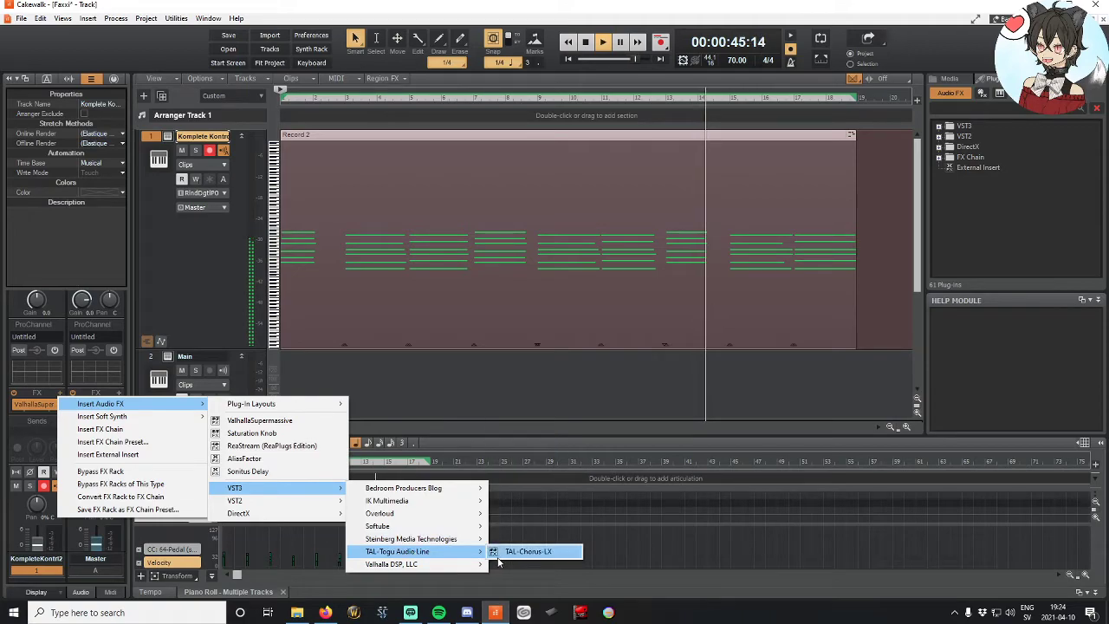
{"action": "left_click", "coordinate": [513, 553]}
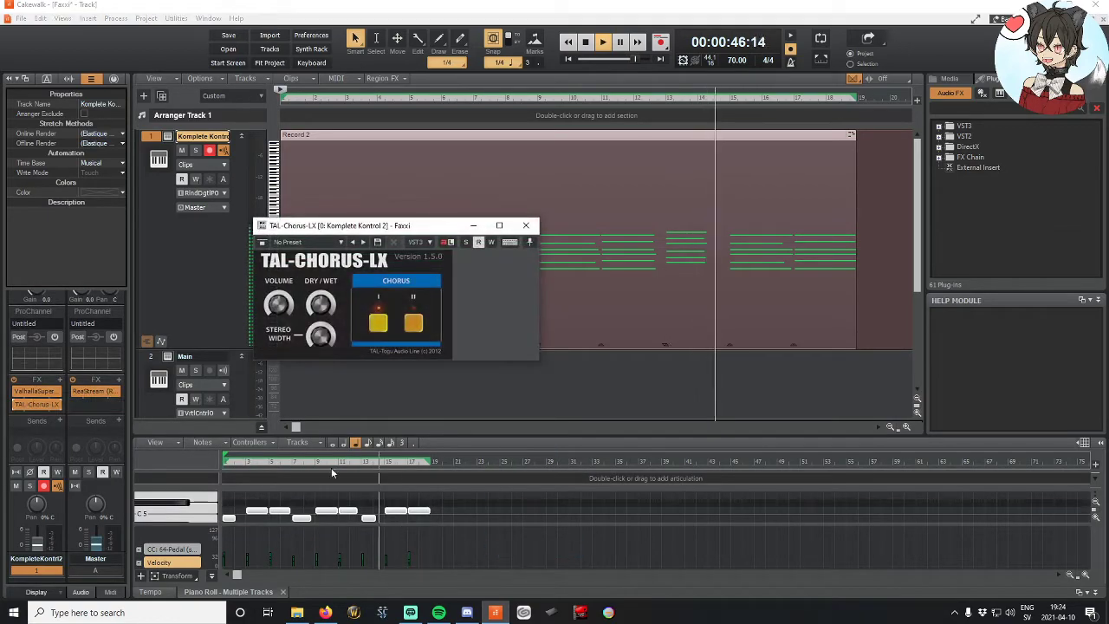
{"action": "left_click", "coordinate": [525, 225]}
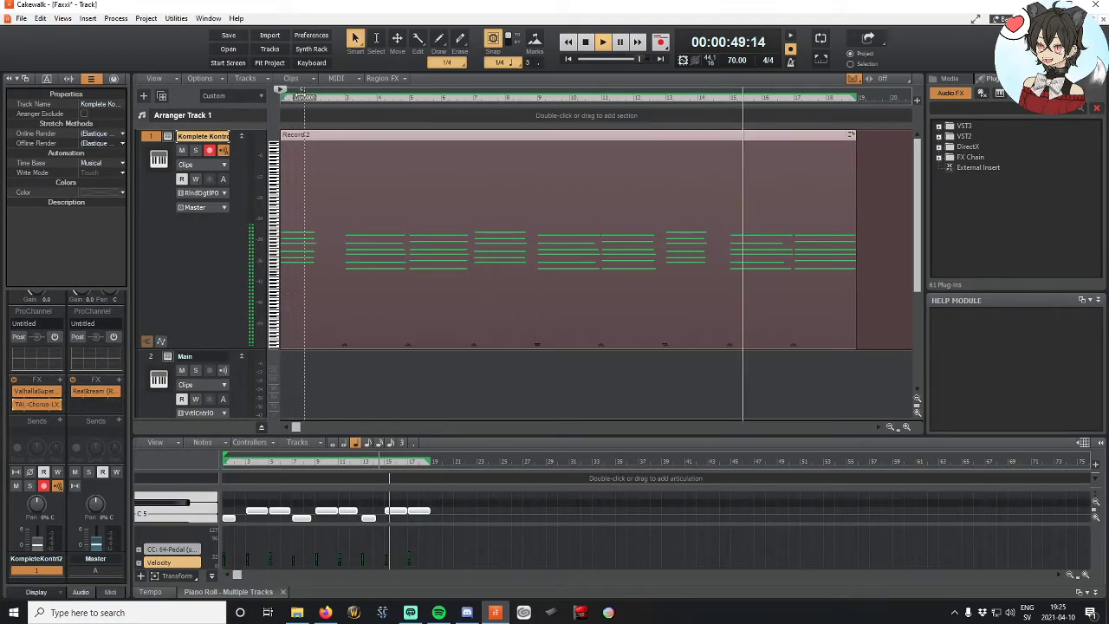
Step: Play the clip from the start with TAL-Chorus-LX active, and bypass the chorus effect during playback
{"action": "left_click", "coordinate": [585, 41]}
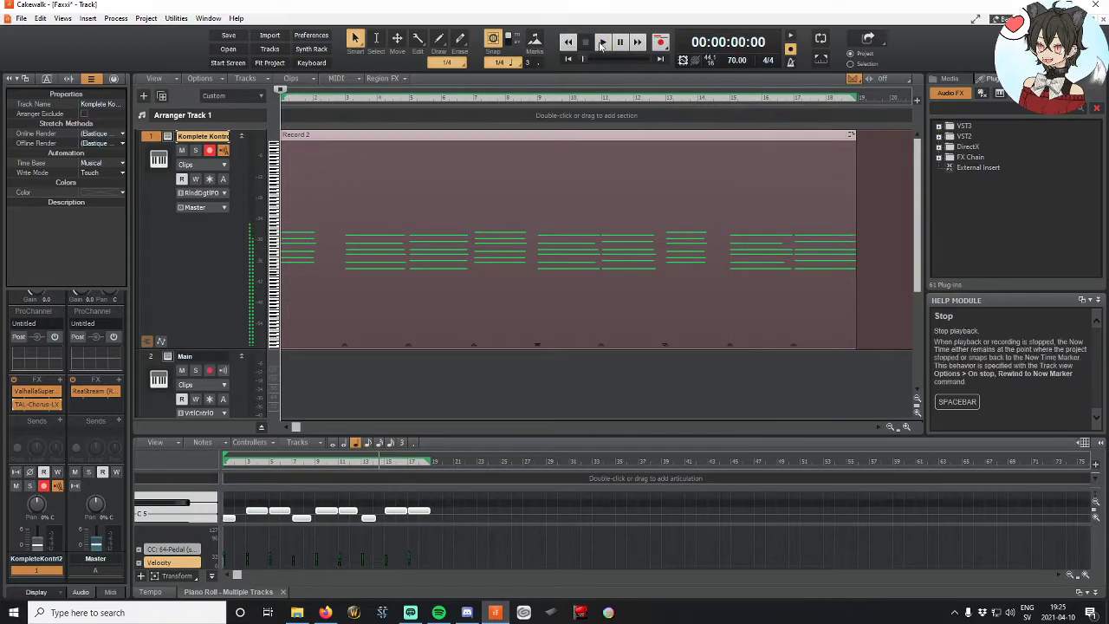
{"action": "left_click", "coordinate": [602, 41]}
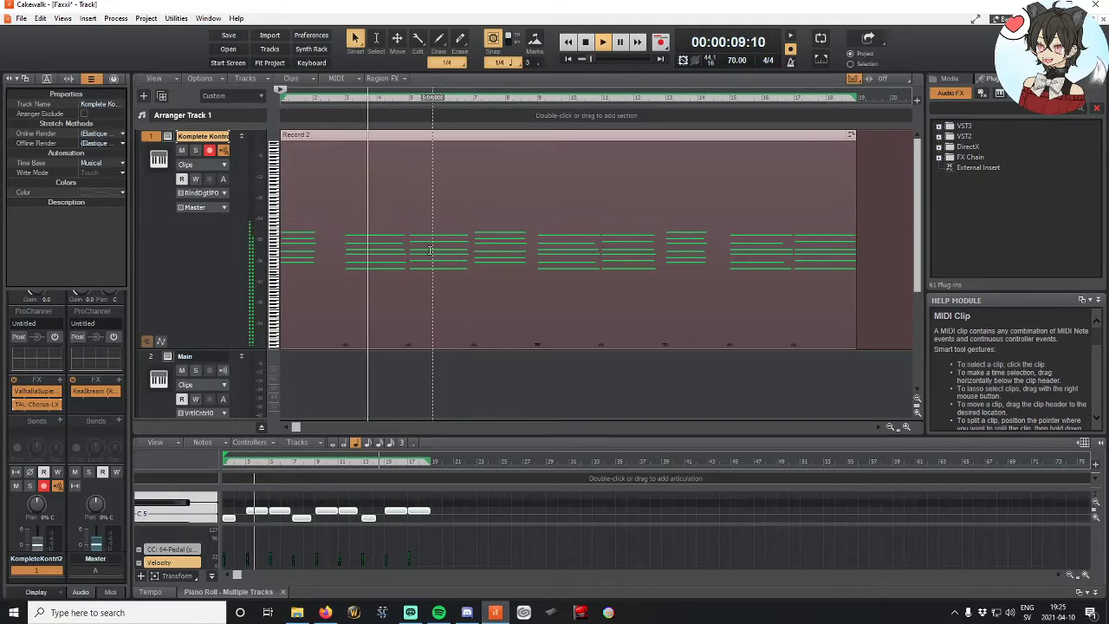
{"action": "left_click", "coordinate": [57, 406]}
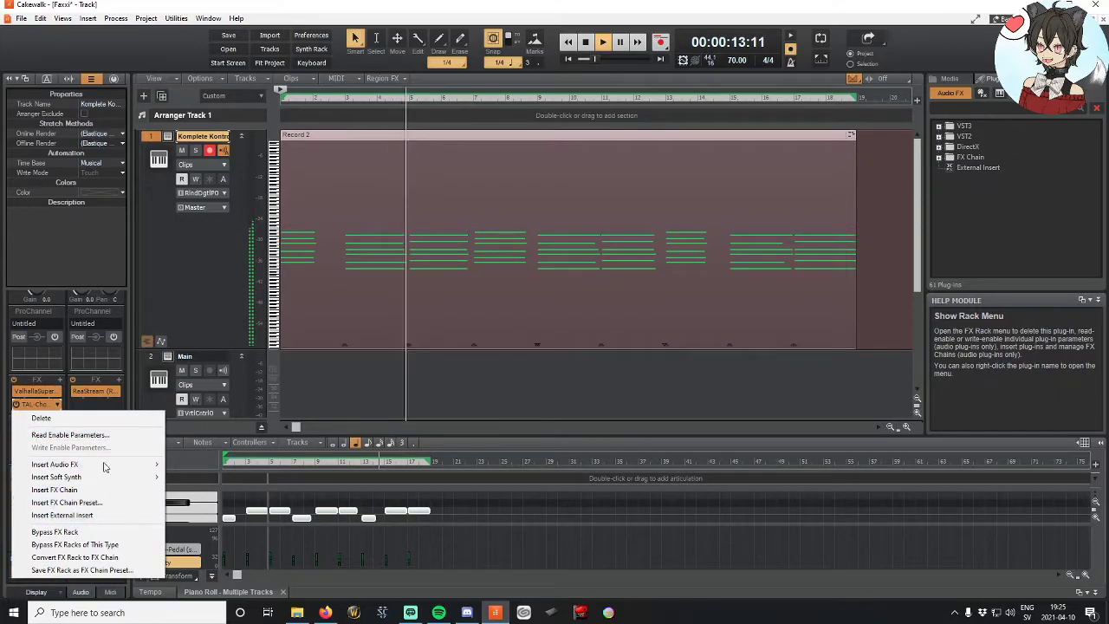
{"action": "left_click", "coordinate": [57, 408]}
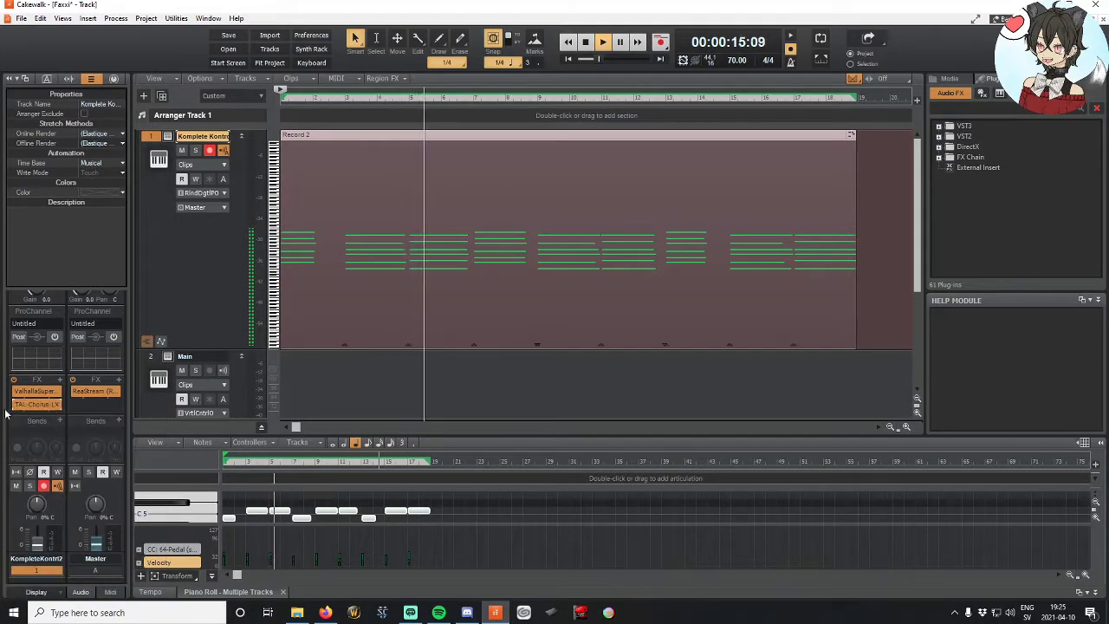
{"action": "left_click", "coordinate": [16, 404]}
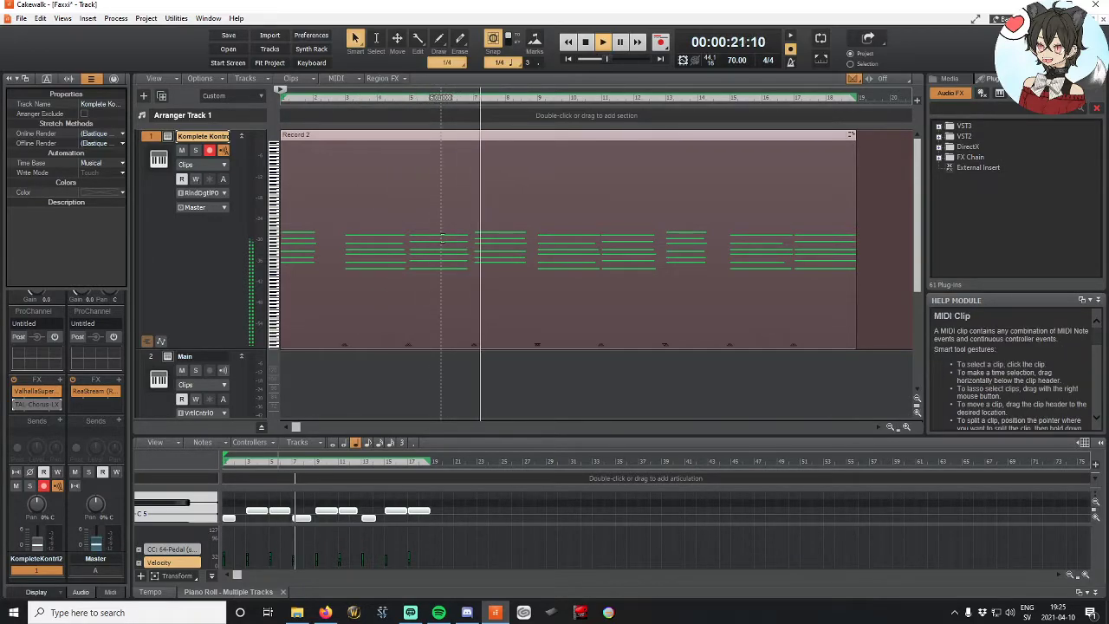
Step: Insert the Softube Saturation Knob effect between ValhallaSupermassive and TAL-Chorus-LX in the Komplete Kontrol track's FX rack
{"action": "right_click", "coordinate": [12, 410]}
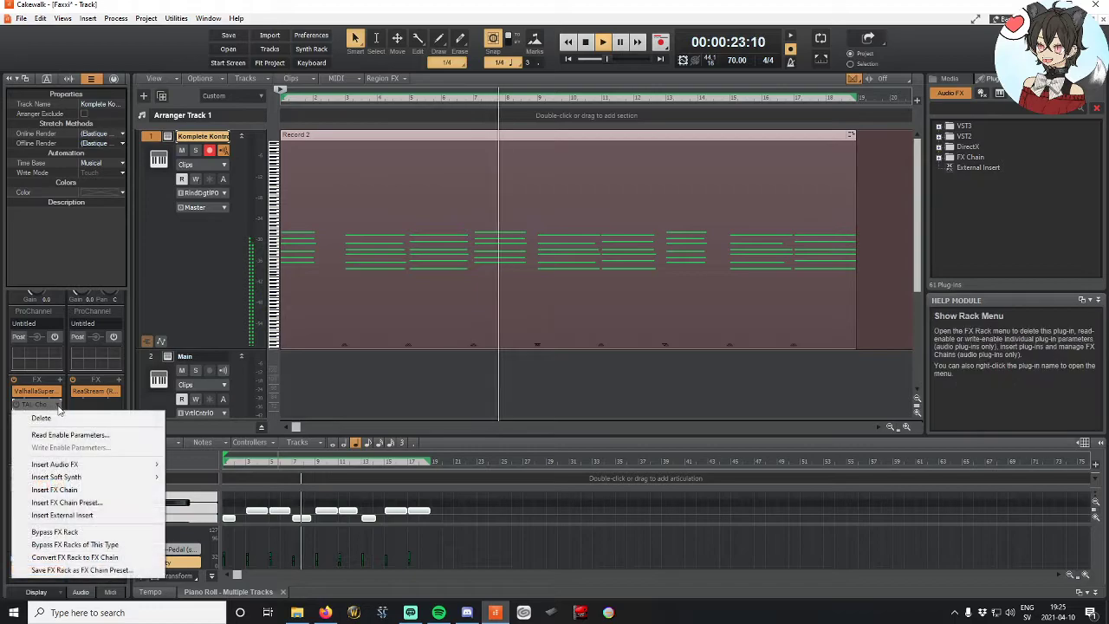
{"action": "mouse_move", "coordinate": [87, 465]}
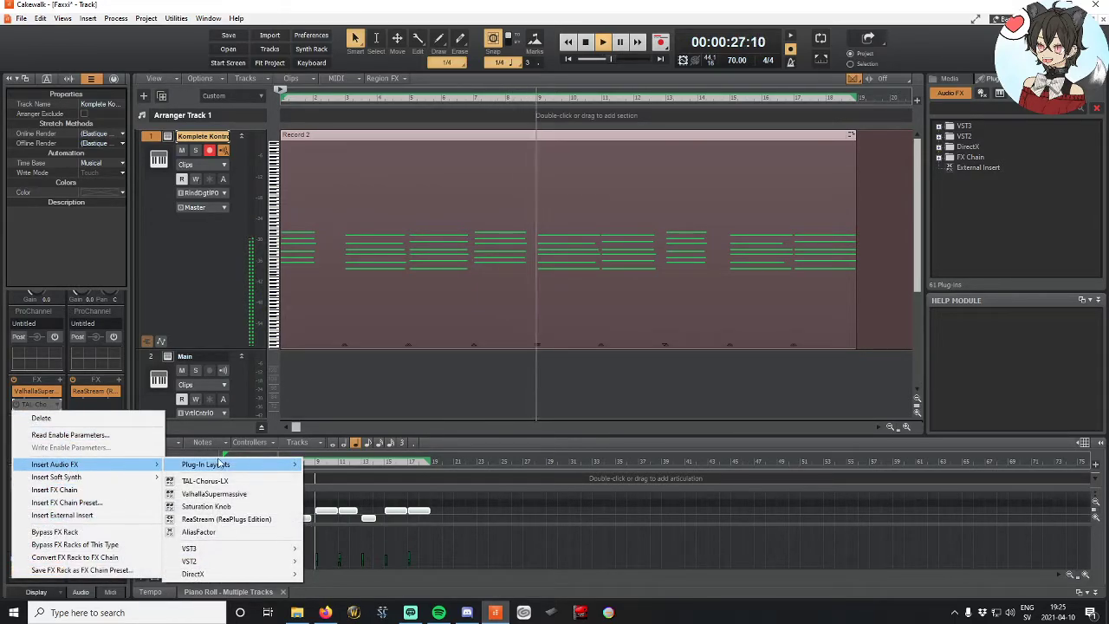
{"action": "mouse_move", "coordinate": [245, 565]}
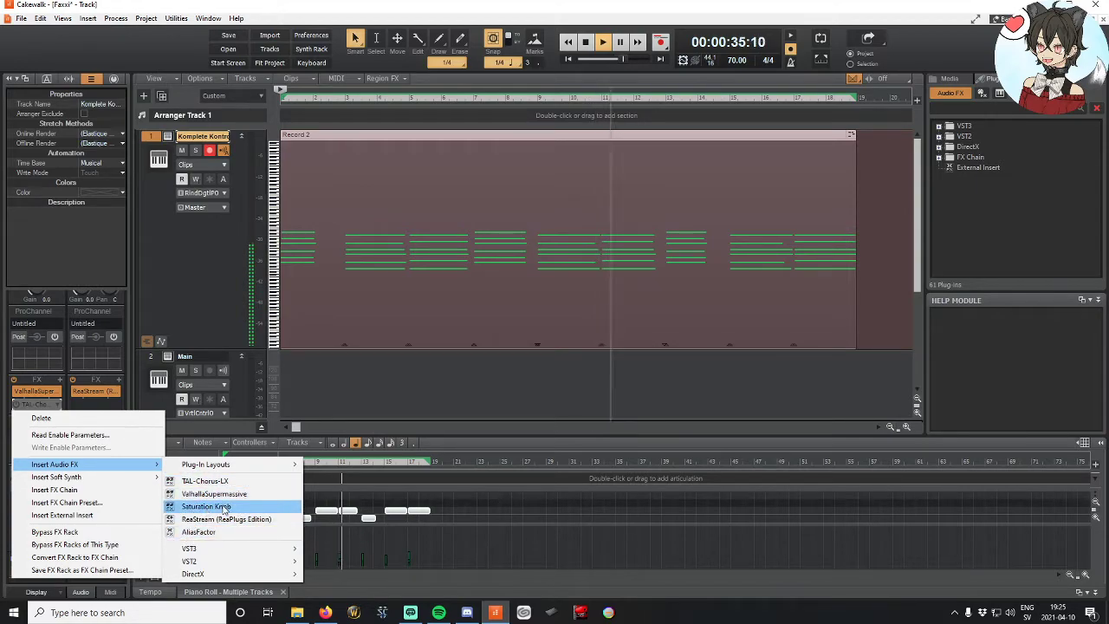
{"action": "left_click", "coordinate": [217, 505]}
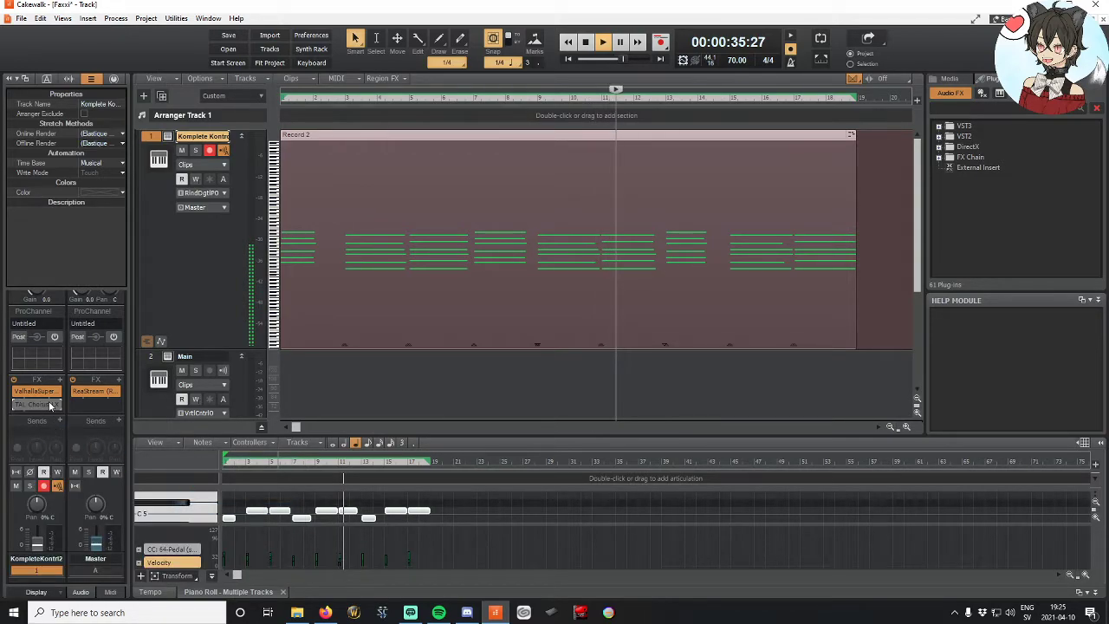
Step: Replay the clip from the start while turning the Saturation knob up to slightly below its midpoint
{"action": "left_click", "coordinate": [585, 41]}
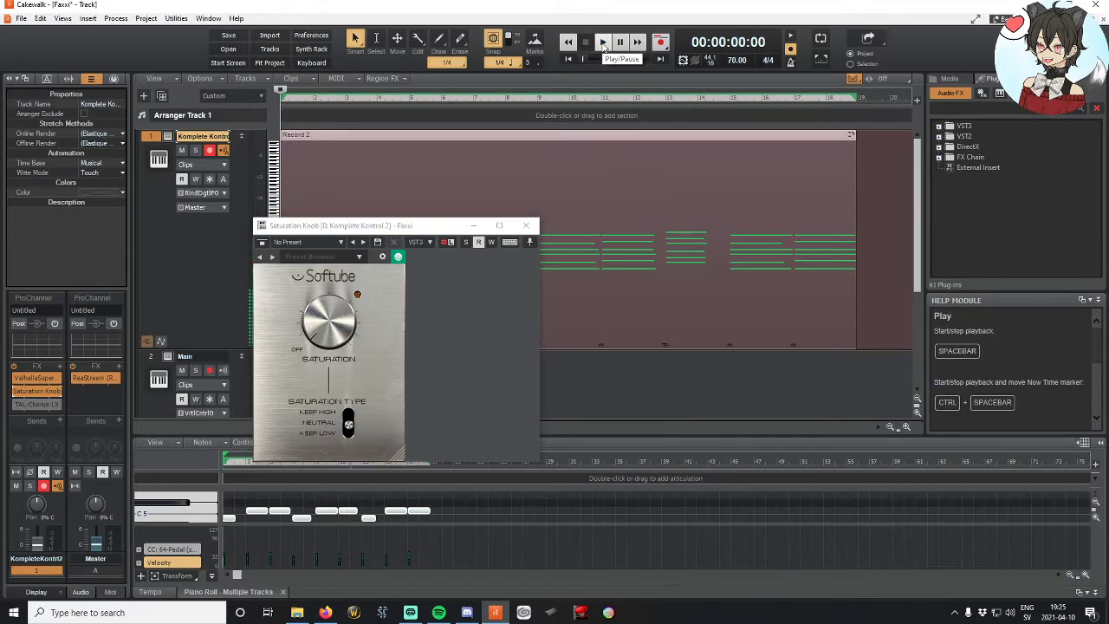
{"action": "left_click", "coordinate": [604, 43]}
{"action": "left_click_drag", "start_coordinate": [327, 337], "coordinate": [319, 300]}
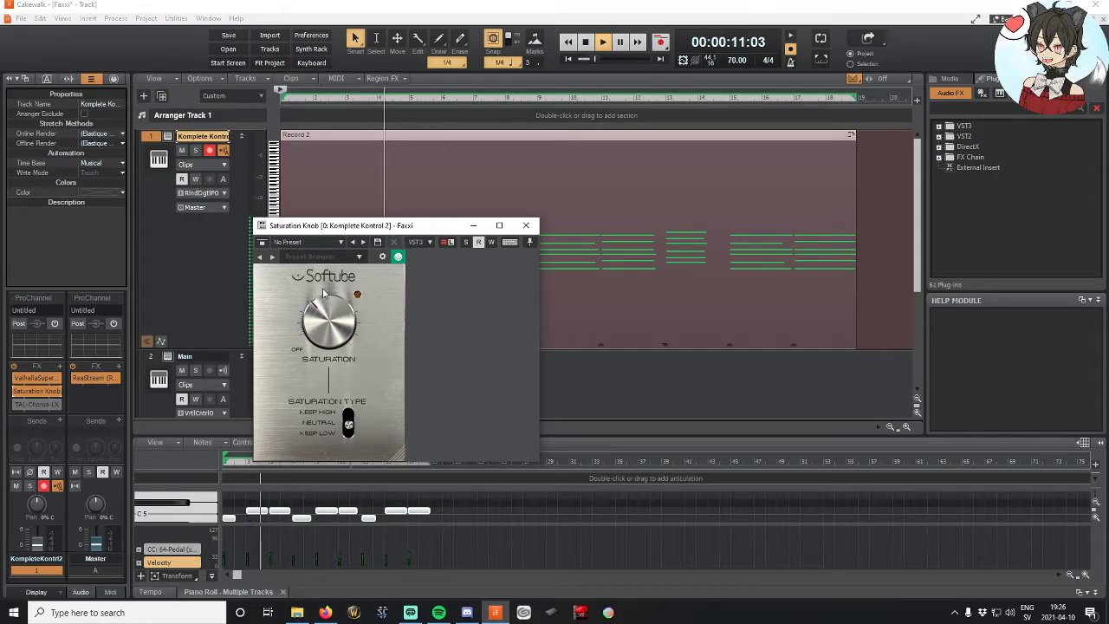
{"action": "left_click_drag", "start_coordinate": [434, 227], "coordinate": [443, 339]}
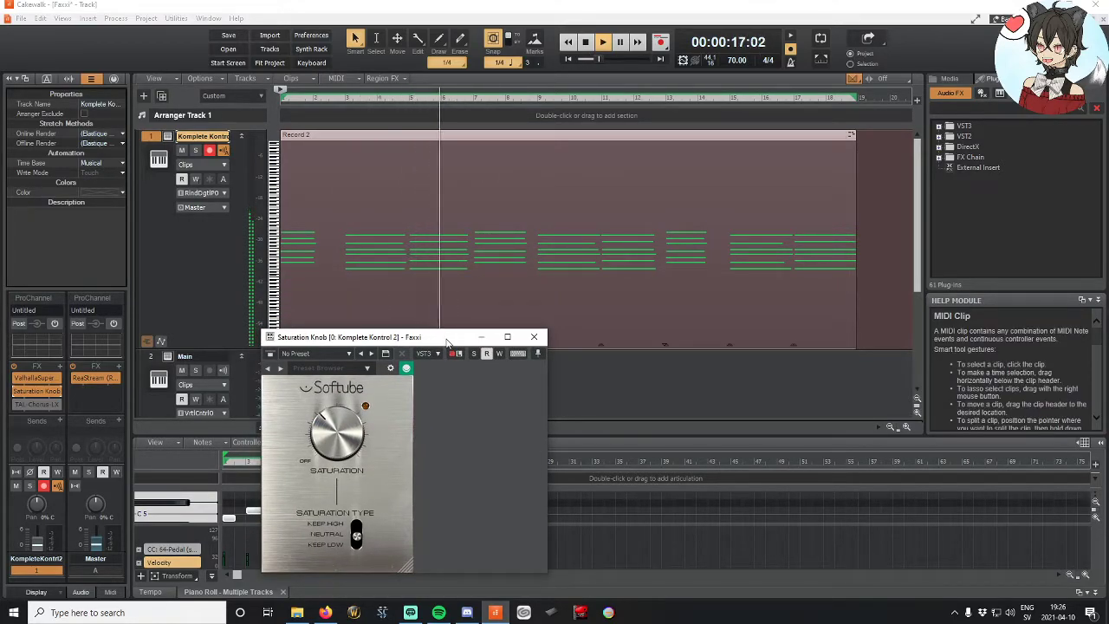
{"action": "left_click_drag", "start_coordinate": [433, 337], "coordinate": [348, 275]}
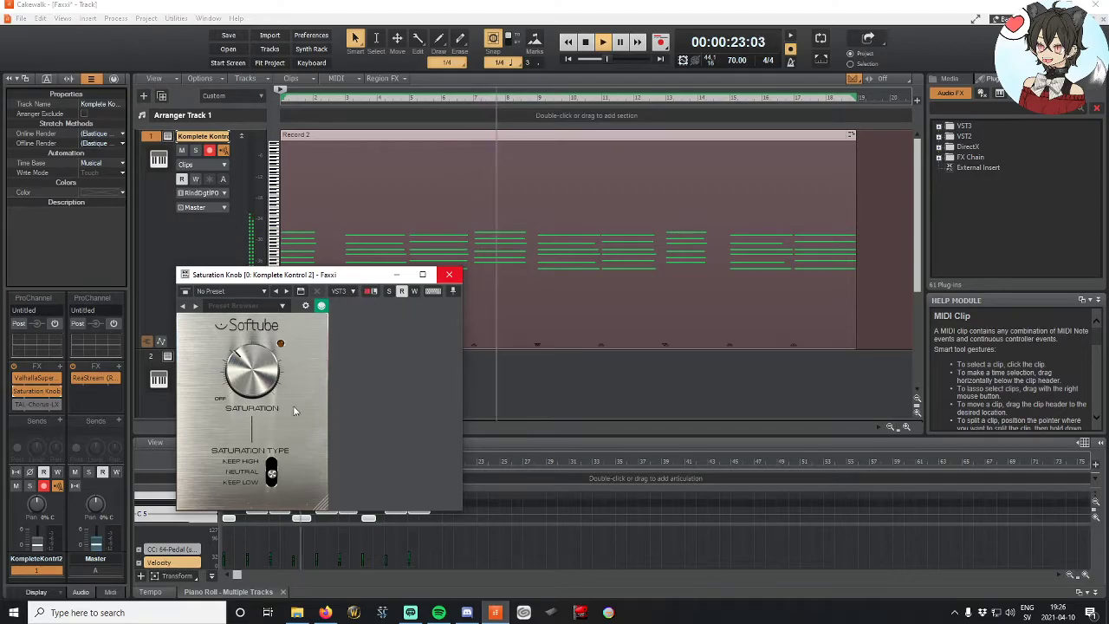
Step: Set the Saturation Type to Keep High, close the plug-in window and stop playback
{"action": "mouse_move", "coordinate": [271, 474]}
{"action": "left_mouse_down"}
{"action": "mouse_move", "coordinate": [272, 494]}
{"action": "mouse_move", "coordinate": [272, 472]}
{"action": "left_mouse_up"}
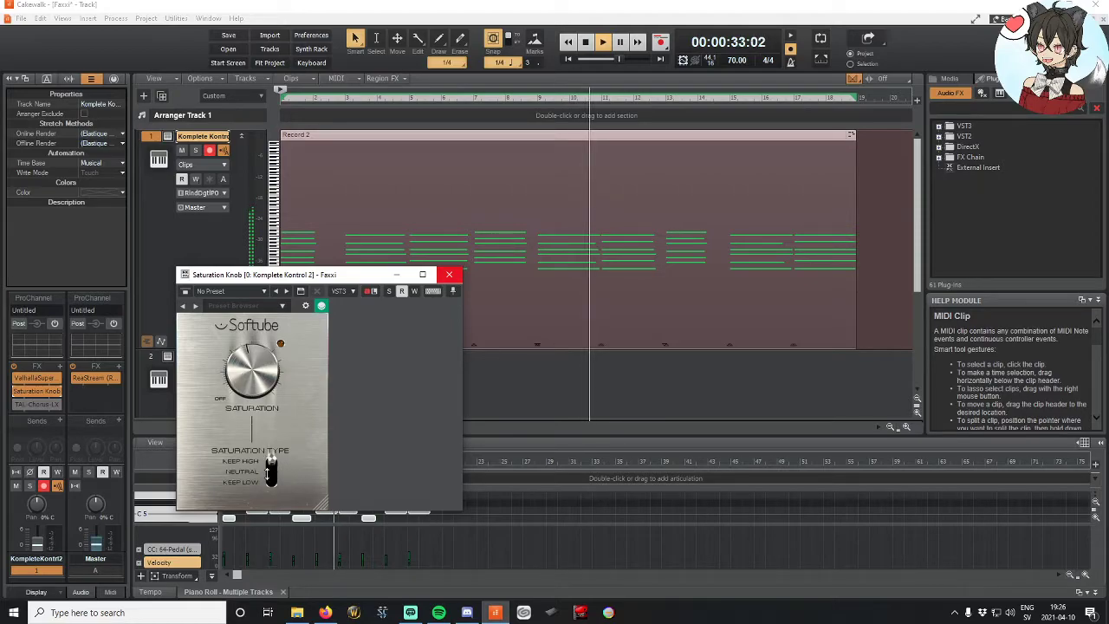
{"action": "mouse_move", "coordinate": [271, 468]}
{"action": "left_mouse_down"}
{"action": "mouse_move", "coordinate": [269, 442]}
{"action": "mouse_move", "coordinate": [270, 485]}
{"action": "left_mouse_up"}
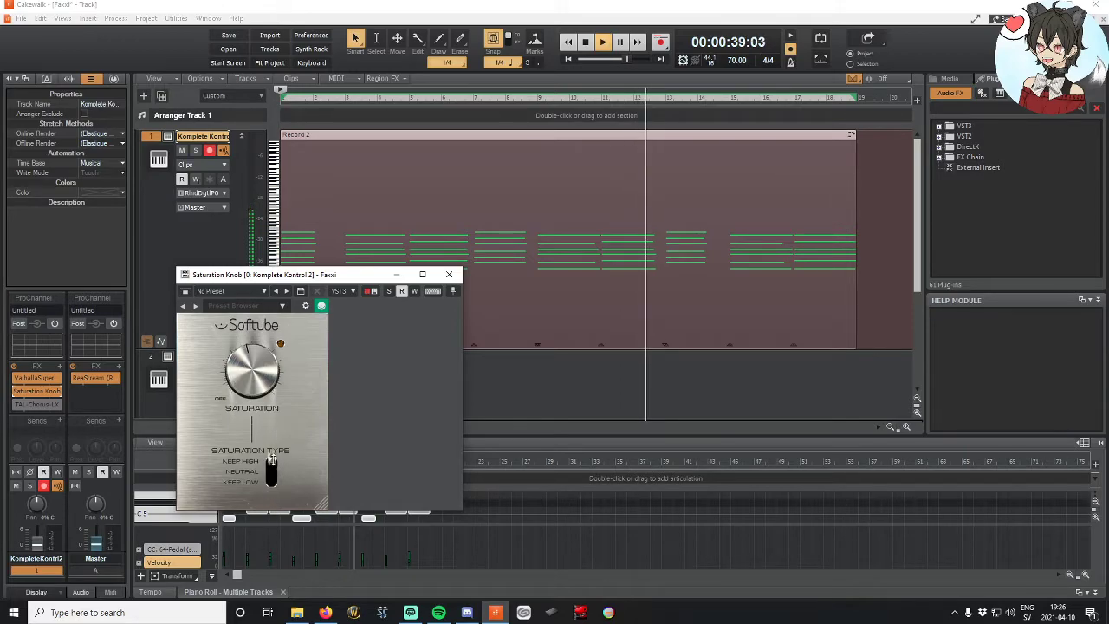
{"action": "left_click", "coordinate": [449, 274]}
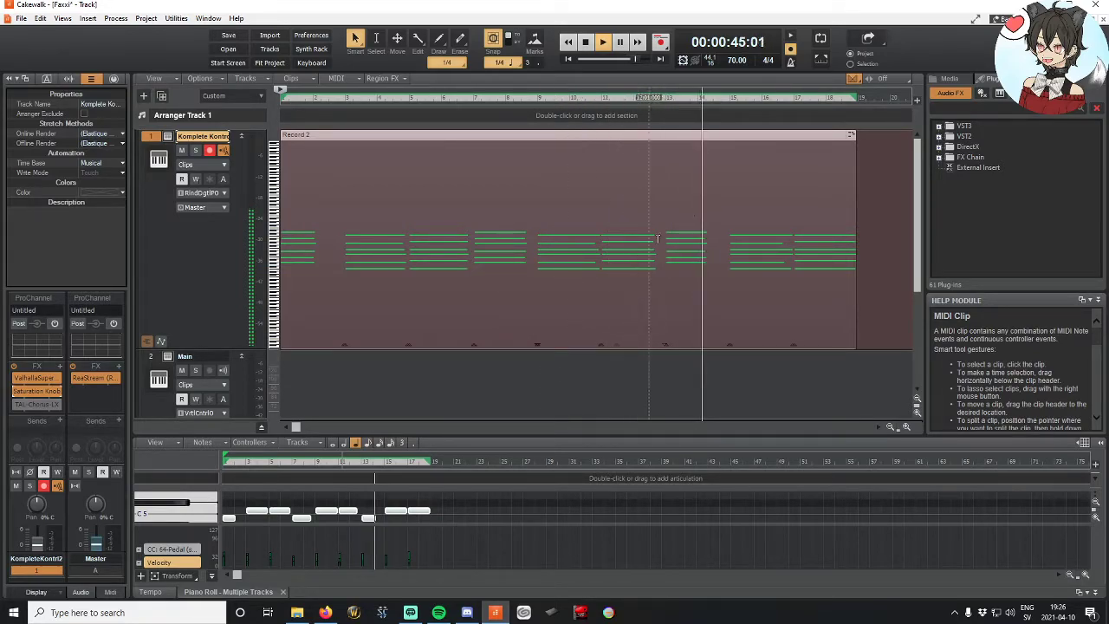
{"action": "left_click", "coordinate": [582, 48]}
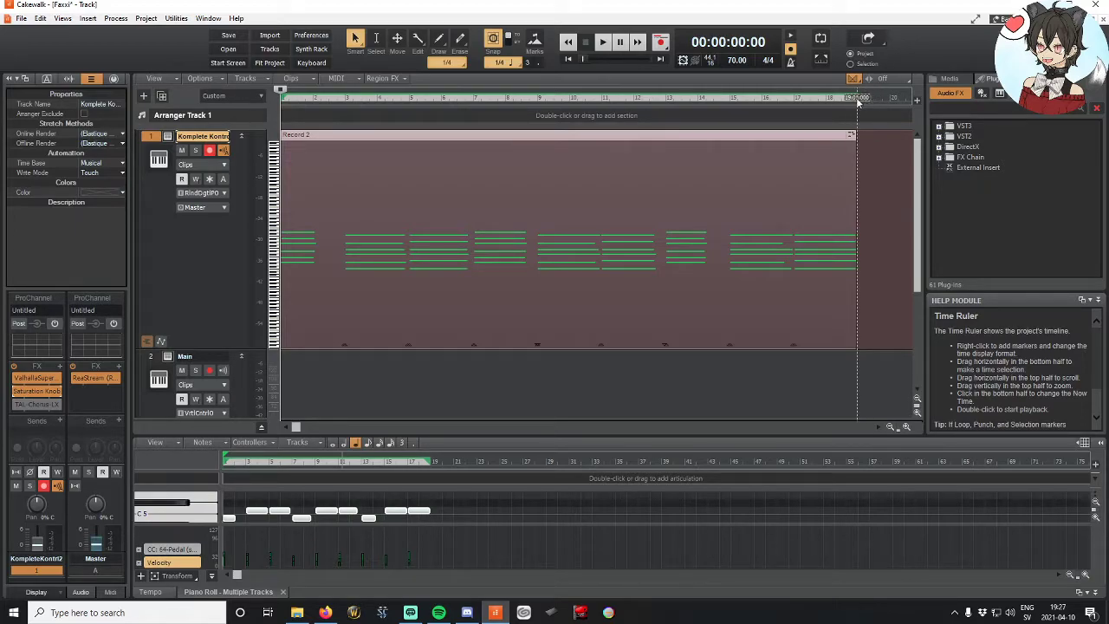
Step: Duplicate the Komplete Kontrol instrument track without its clip
{"action": "left_click", "coordinate": [354, 136]}
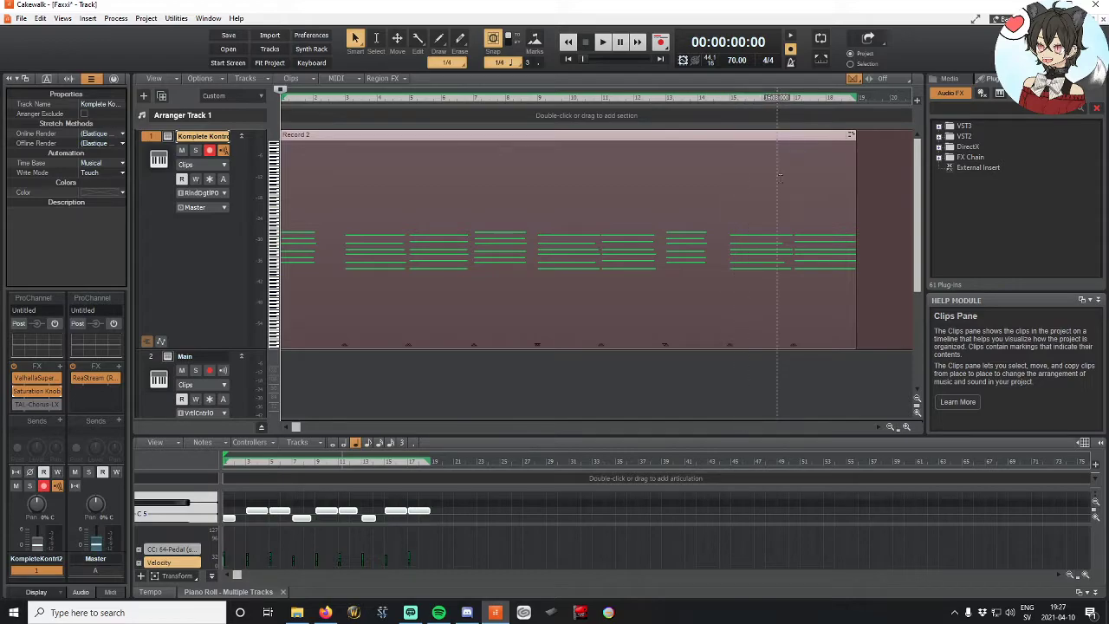
{"action": "right_click", "coordinate": [194, 255]}
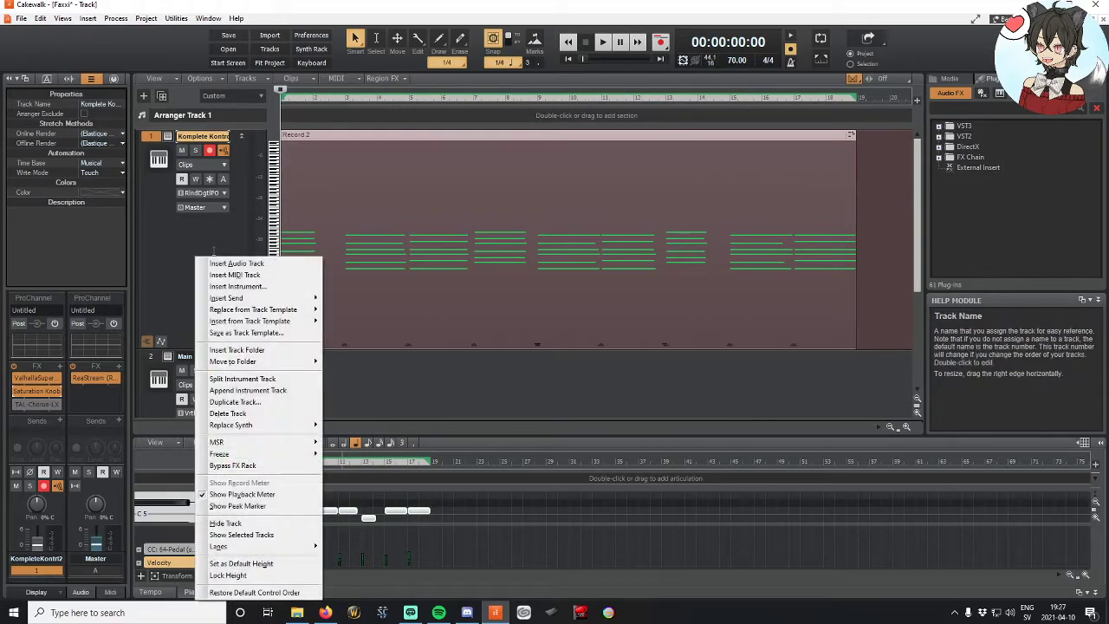
{"action": "left_click", "coordinate": [253, 402]}
{"action": "left_click", "coordinate": [522, 371]}
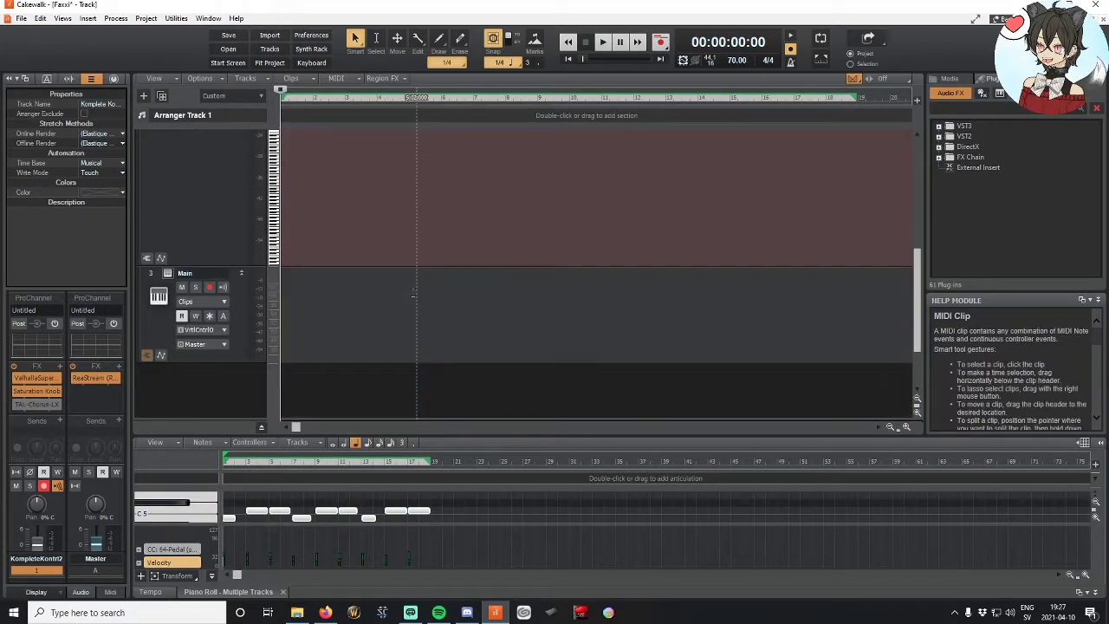
Step: Copy the Record 2 clip from the first Komplete Kontrol track to the project's start on the duplicated track
{"action": "scroll", "coordinate": [412, 295], "scroll_direction": "up", "scroll_amount": 1}
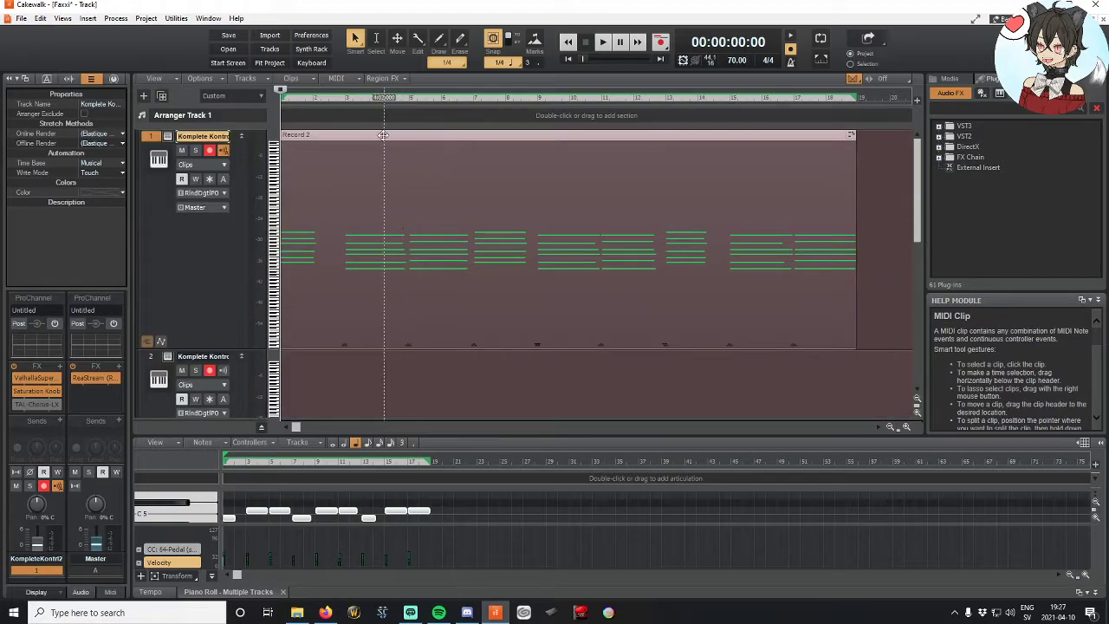
{"action": "left_click", "coordinate": [384, 135]}
{"action": "scroll", "coordinate": [416, 201], "scroll_direction": "down", "scroll_amount": 6}
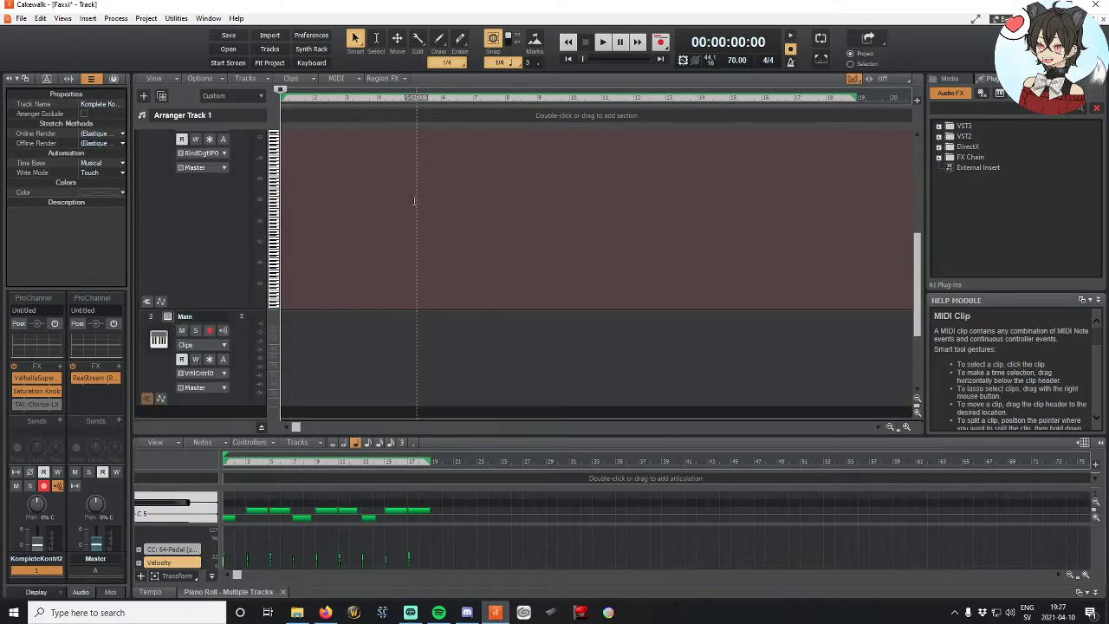
{"action": "scroll", "coordinate": [415, 201], "scroll_direction": "up", "scroll_amount": 6}
{"action": "left_click_drag", "start_coordinate": [364, 161], "coordinate": [359, 388]}
{"action": "scroll", "coordinate": [364, 347], "scroll_direction": "down", "scroll_amount": 1}
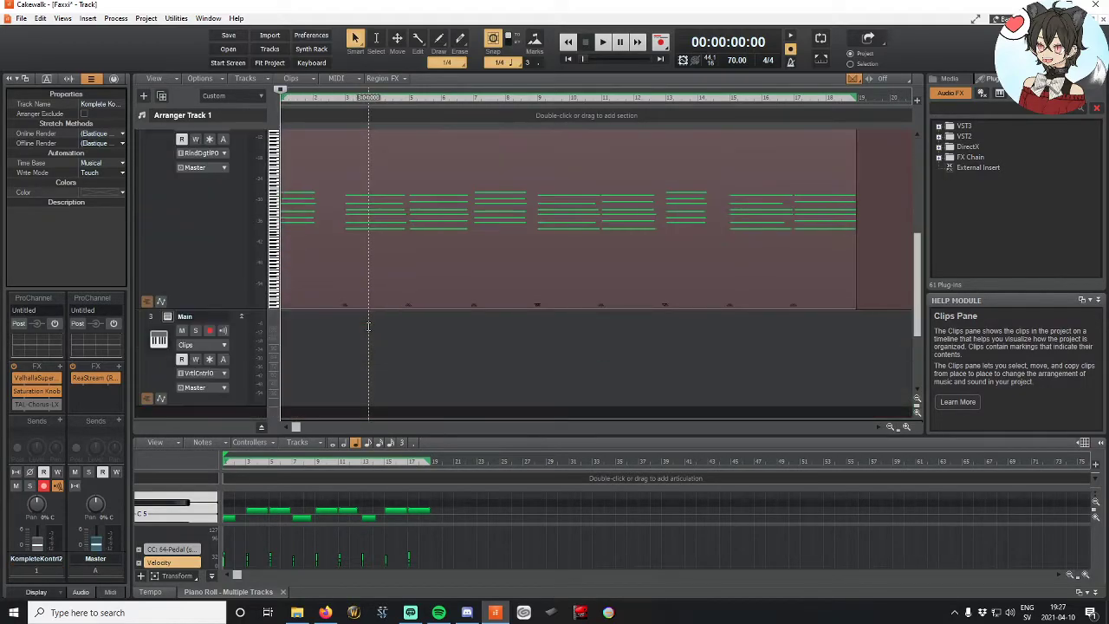
{"action": "scroll", "coordinate": [364, 346], "scroll_direction": "up", "scroll_amount": 1}
{"action": "scroll", "coordinate": [369, 321], "scroll_direction": "down", "scroll_amount": 4}
{"action": "scroll", "coordinate": [369, 322], "scroll_direction": "up", "scroll_amount": 4}
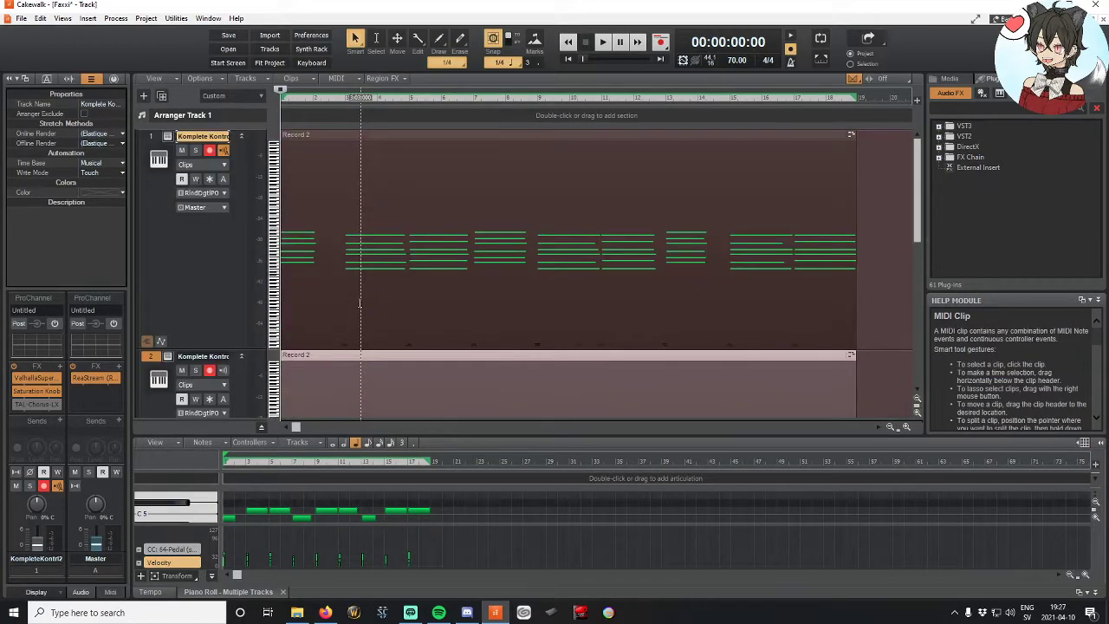
Step: Fit all tracks and clips of the project into the Track view
{"action": "right_click", "coordinate": [207, 284]}
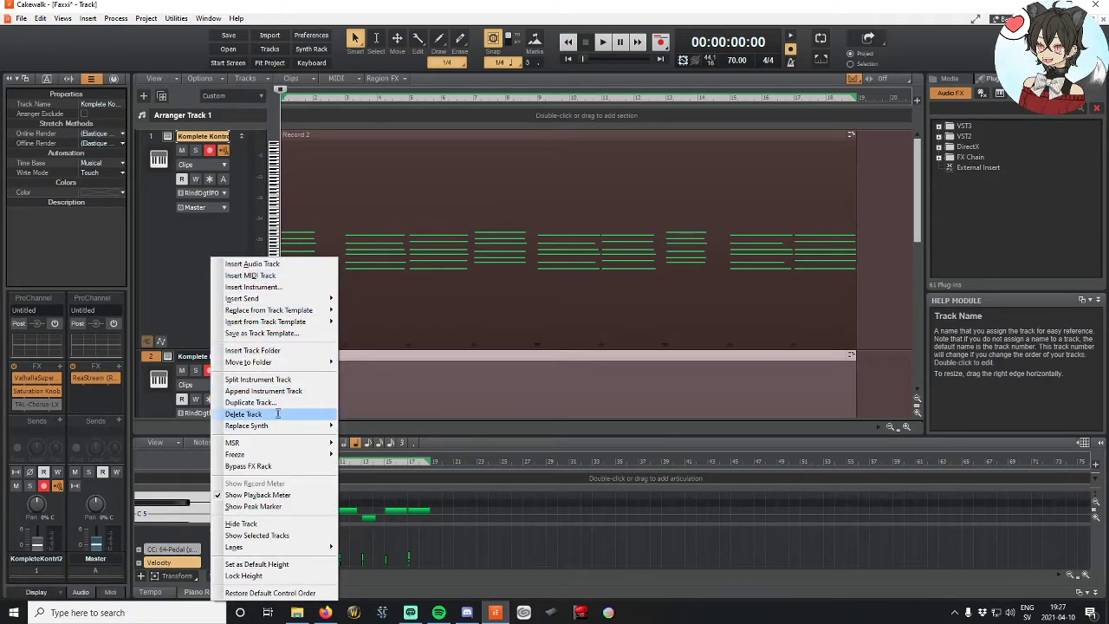
{"action": "left_click", "coordinate": [257, 270]}
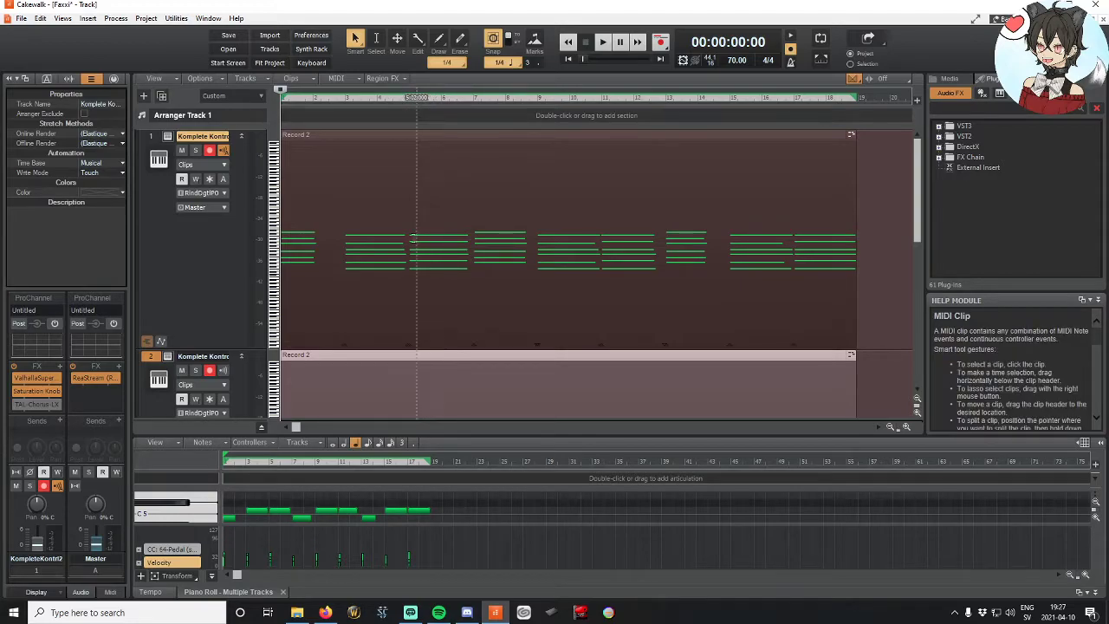
{"action": "key", "text": "shift+f"}
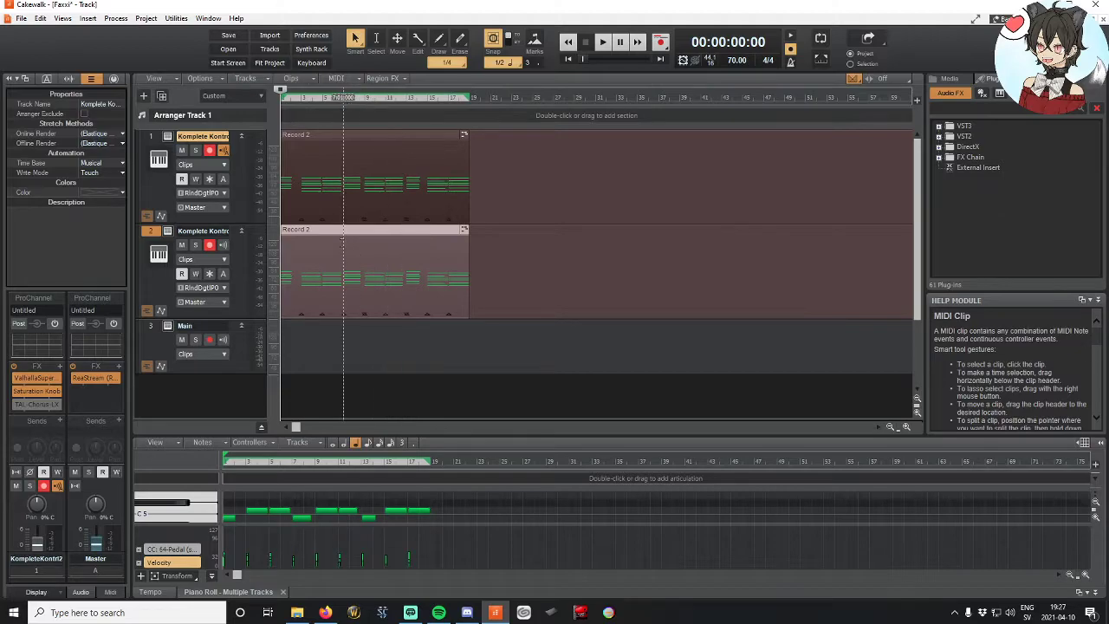
Step: Try moving the first track's Record 2 clip further along the timeline, and undo each move
{"action": "left_click", "coordinate": [367, 132]}
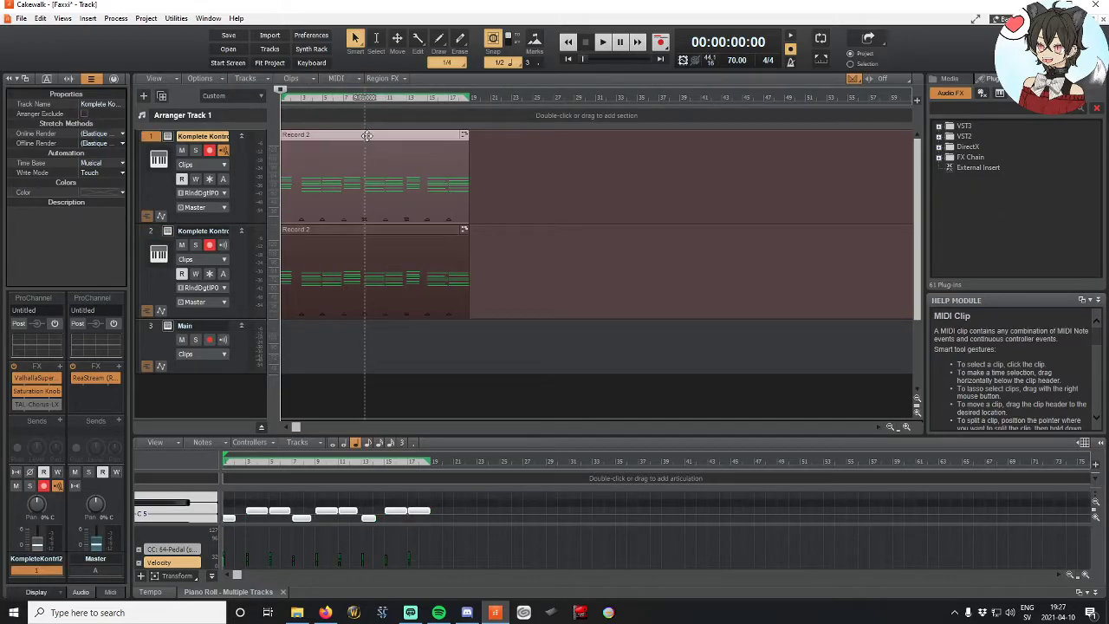
{"action": "left_click_drag", "start_coordinate": [367, 138], "coordinate": [627, 249]}
{"action": "key", "text": "ctrl+z"}
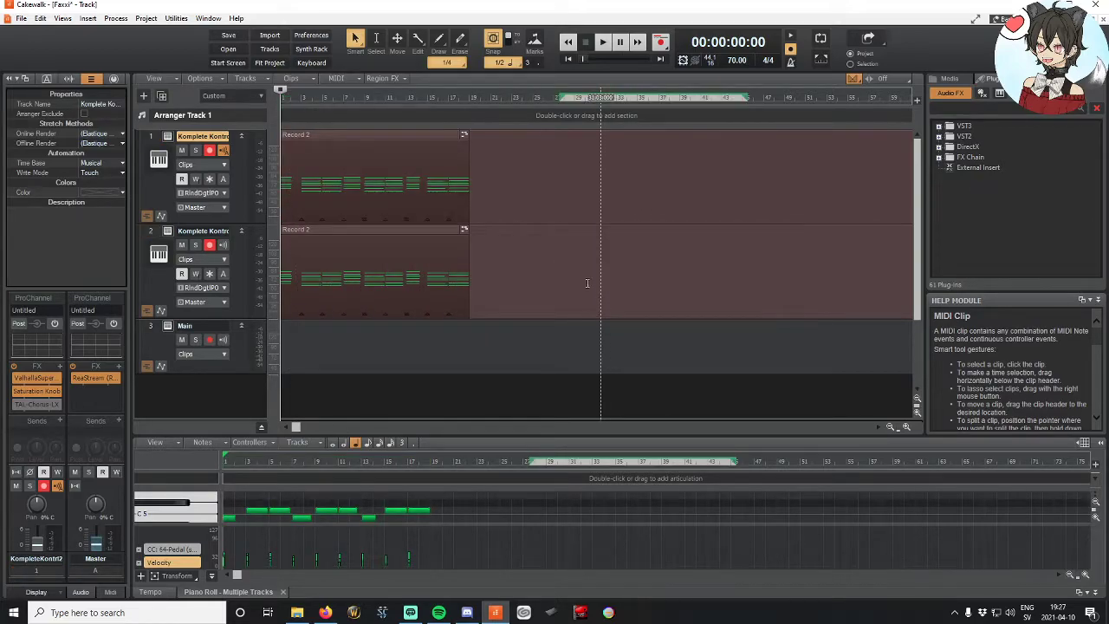
{"action": "left_click", "coordinate": [396, 136]}
{"action": "left_click_drag", "start_coordinate": [560, 140], "coordinate": [559, 143]}
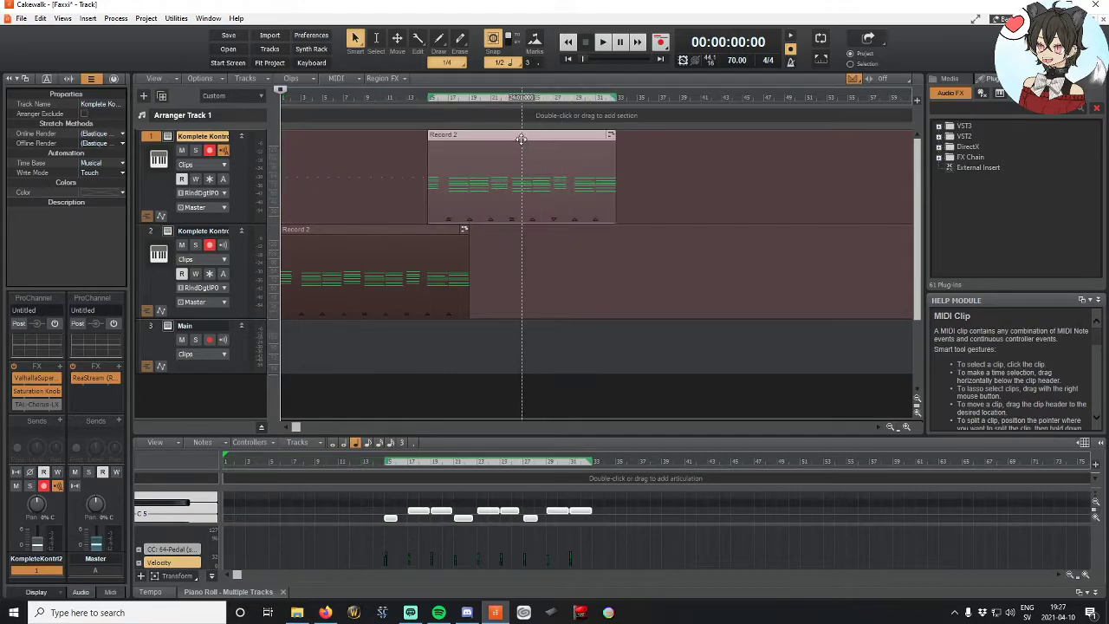
{"action": "key", "text": "ctrl+z"}
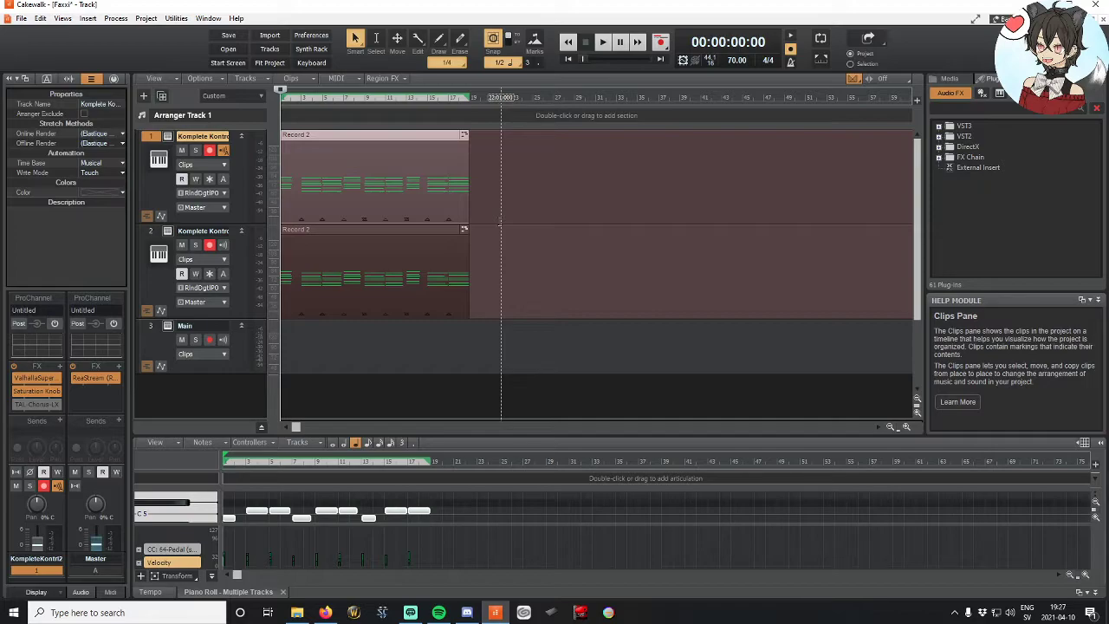
{"action": "scroll", "coordinate": [500, 224], "scroll_direction": "down", "scroll_amount": 2}
{"action": "scroll", "coordinate": [500, 224], "scroll_direction": "up", "scroll_amount": 2}
{"action": "scroll", "coordinate": [500, 223], "scroll_direction": "down", "scroll_amount": 2}
{"action": "scroll", "coordinate": [500, 223], "scroll_direction": "up", "scroll_amount": 1}
{"action": "scroll", "coordinate": [500, 224], "scroll_direction": "up", "scroll_amount": 1}
{"action": "scroll", "coordinate": [500, 224], "scroll_direction": "down", "scroll_amount": 2}
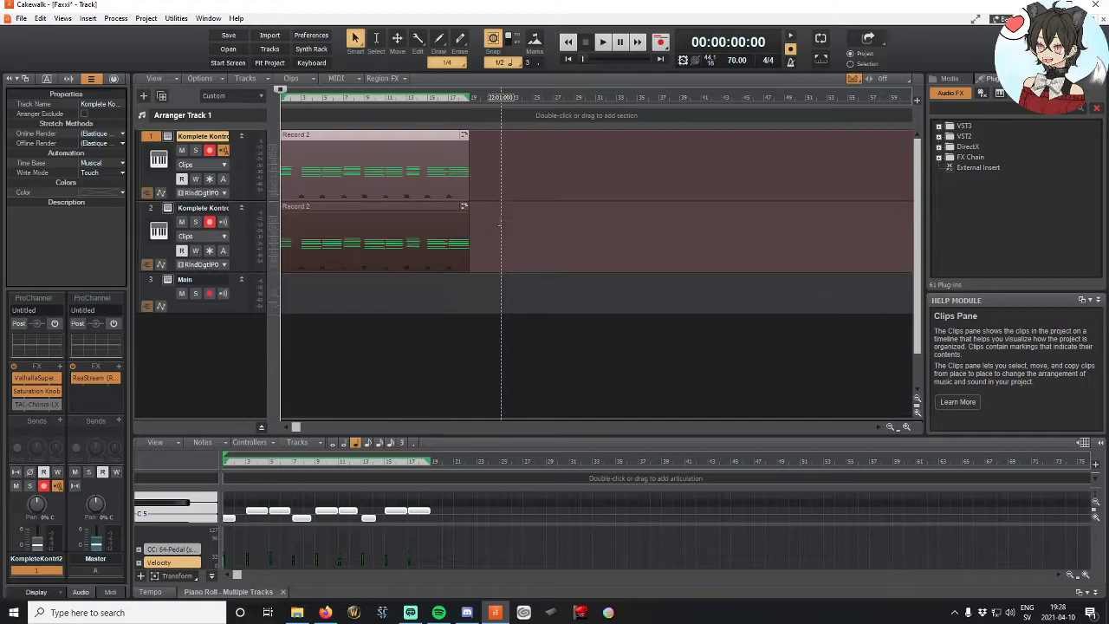
{"action": "scroll", "coordinate": [500, 223], "scroll_direction": "up", "scroll_amount": 2}
{"action": "scroll", "coordinate": [500, 223], "scroll_direction": "down", "scroll_amount": 3}
{"action": "scroll", "coordinate": [500, 224], "scroll_direction": "up", "scroll_amount": 1}
{"action": "scroll", "coordinate": [500, 223], "scroll_direction": "down", "scroll_amount": 1}
{"action": "scroll", "coordinate": [500, 223], "scroll_direction": "up", "scroll_amount": 1}
{"action": "scroll", "coordinate": [500, 224], "scroll_direction": "down", "scroll_amount": 1}
Step: Mute the first Komplete Kontrol track and rename it Backup
{"action": "left_click", "coordinate": [182, 150]}
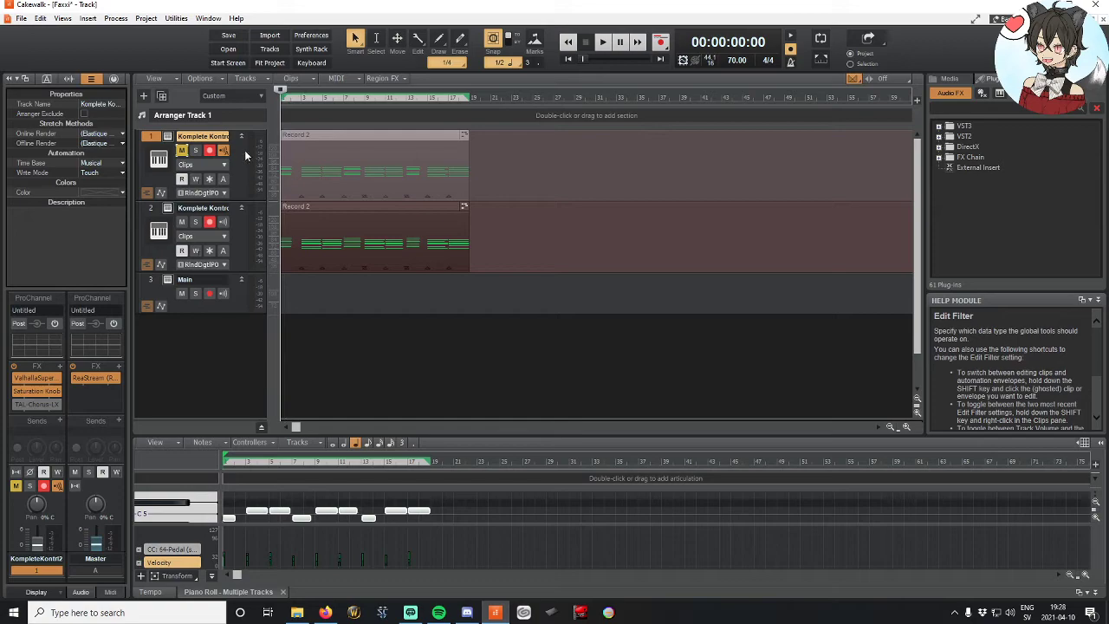
{"action": "key", "text": "ctrl+shift+h"}
{"action": "double_click", "coordinate": [203, 136]}
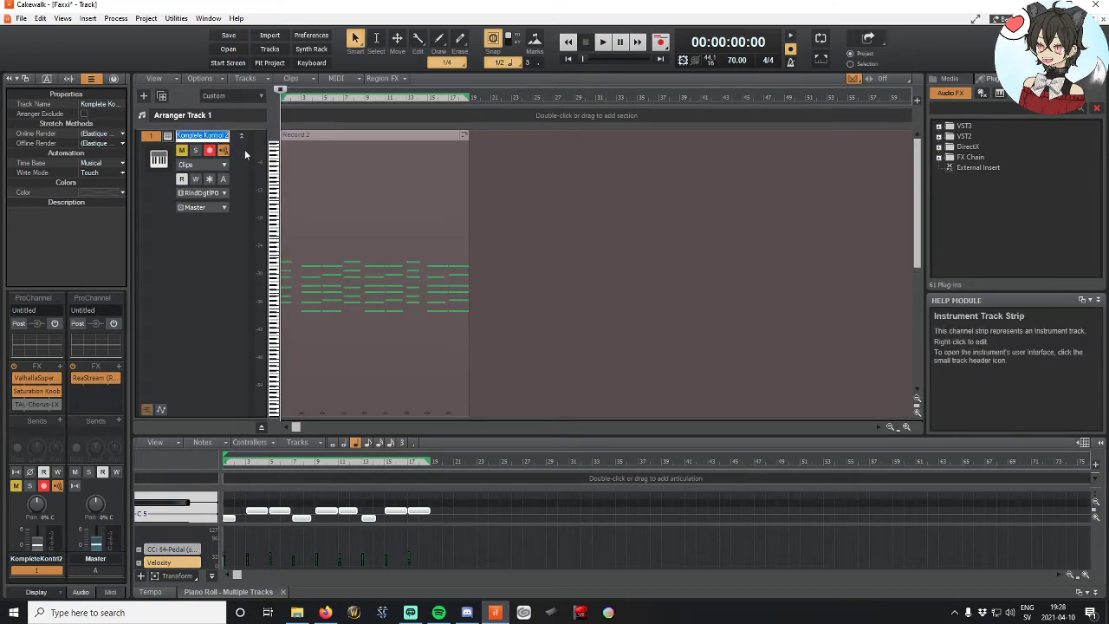
{"action": "key", "text": "Return"}
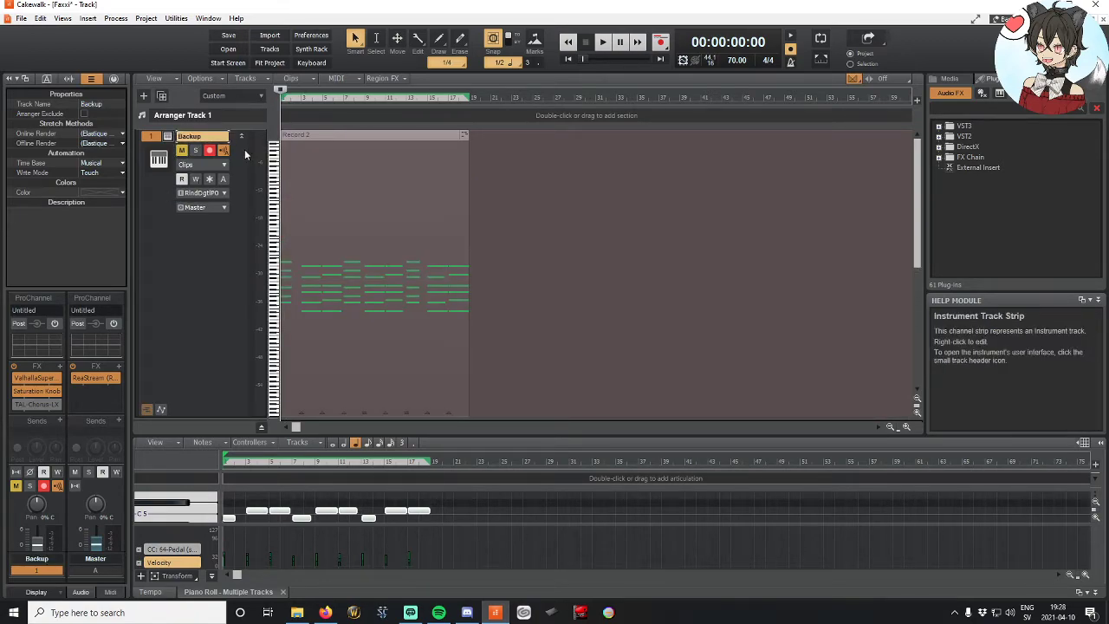
Step: Reduce the Backup track's height until only its name row remains
{"action": "scroll", "coordinate": [247, 154], "scroll_direction": "down", "scroll_amount": 3}
{"action": "left_click_drag", "start_coordinate": [204, 329], "coordinate": [221, 278]}
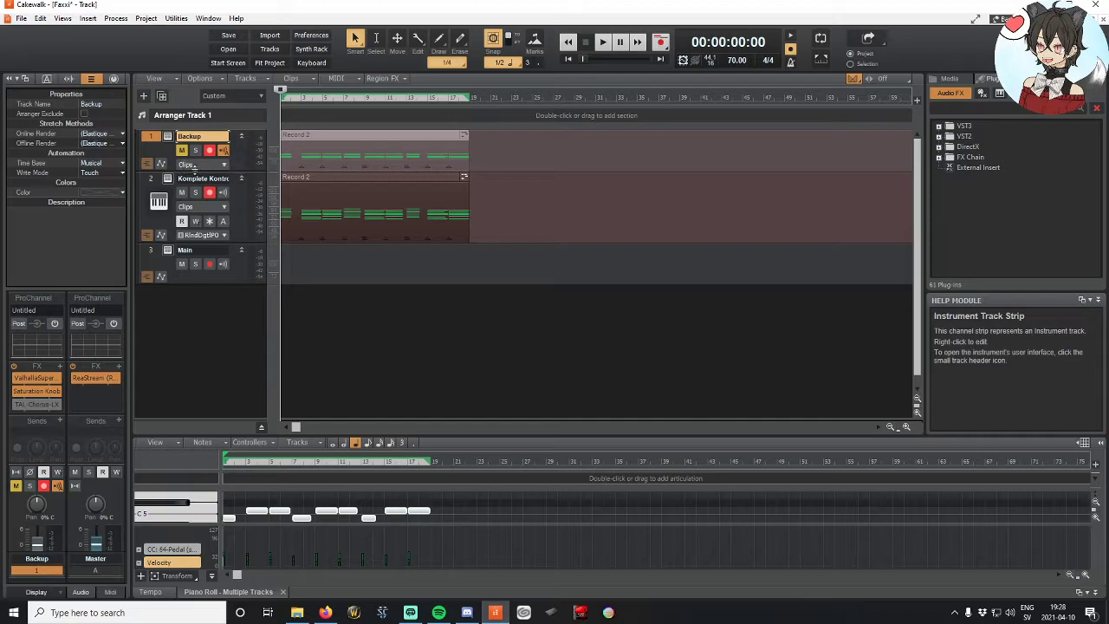
{"action": "left_click", "coordinate": [197, 177]}
{"action": "left_click_drag", "start_coordinate": [241, 171], "coordinate": [243, 132]}
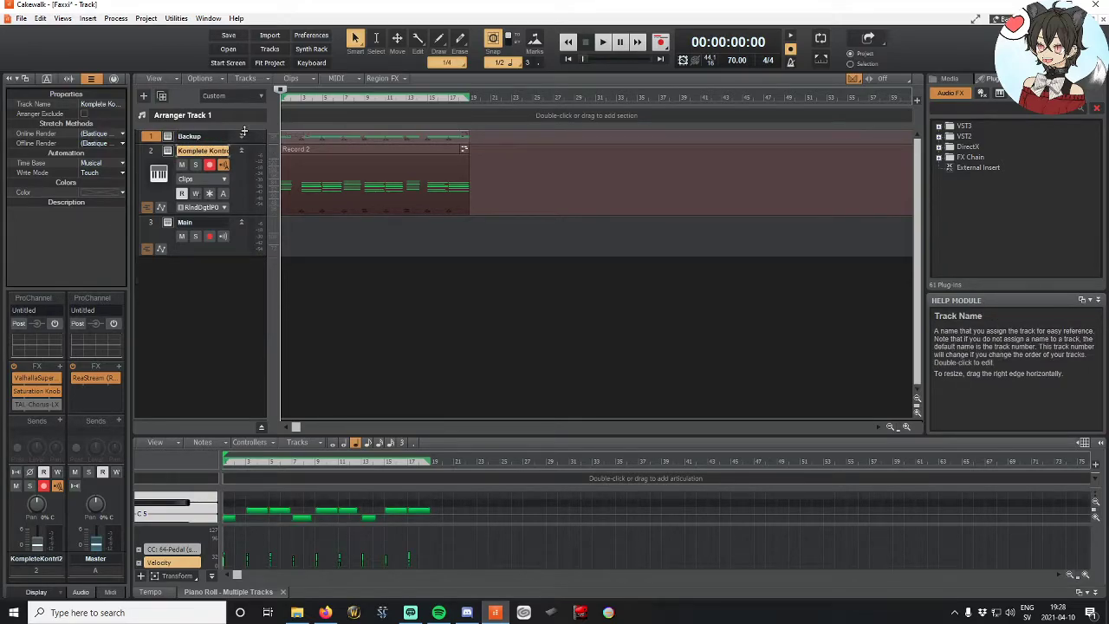
Step: Rename the remaining Komplete Kontrol track below Backup as Foundation
{"action": "double_click", "coordinate": [199, 152]}
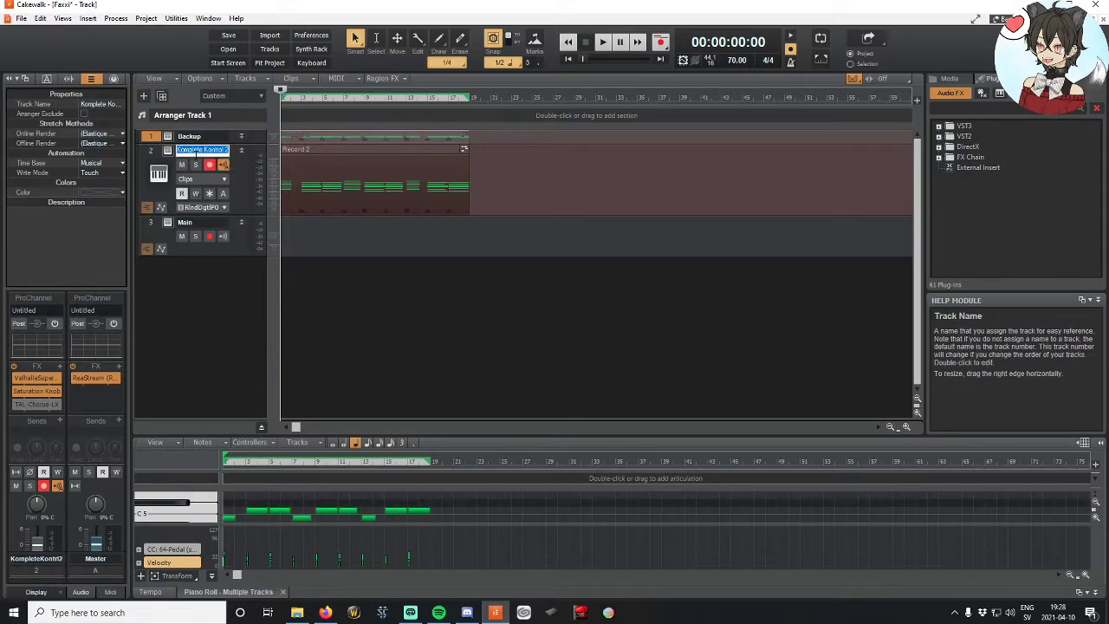
{"action": "type", "text": "Foundatio"}
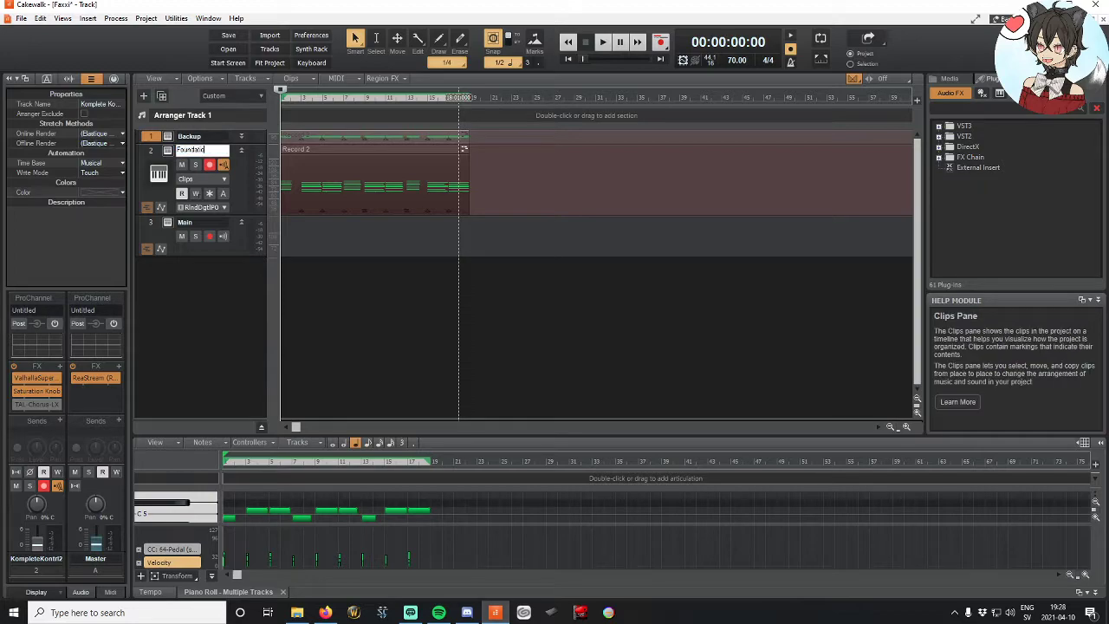
{"action": "type", "text": "n"}
{"action": "key", "text": "Return"}
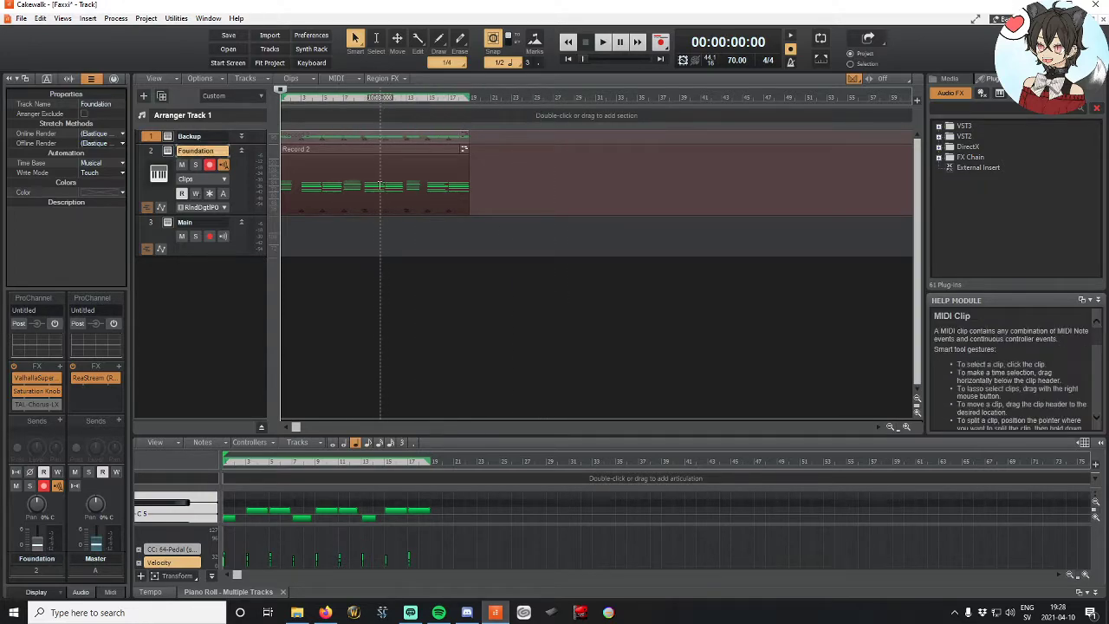
Step: Look through the audio effects, including the VST3 vendors, that can be inserted on the Foundation track's Record 2 clip
{"action": "left_click", "coordinate": [338, 190]}
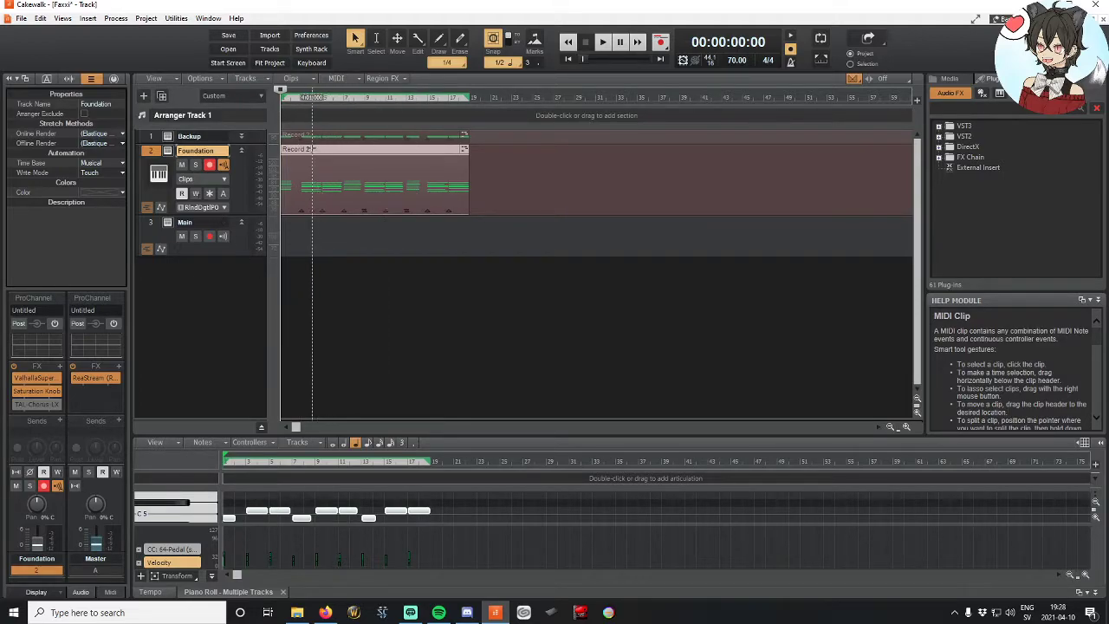
{"action": "right_click", "coordinate": [327, 149]}
{"action": "mouse_move", "coordinate": [331, 153]}
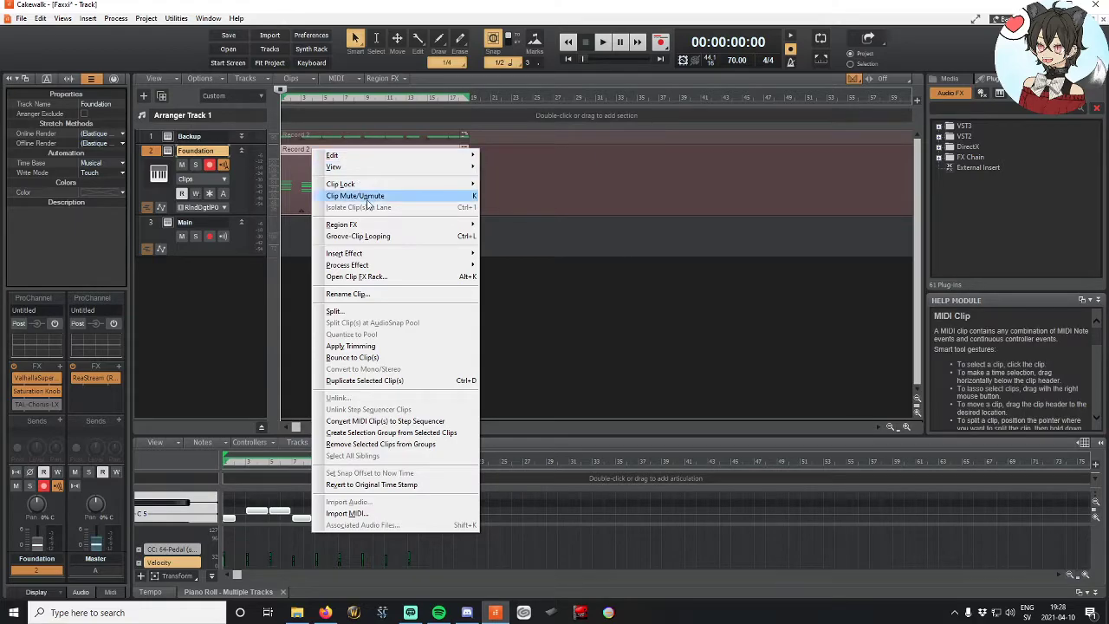
{"action": "mouse_move", "coordinate": [383, 256]}
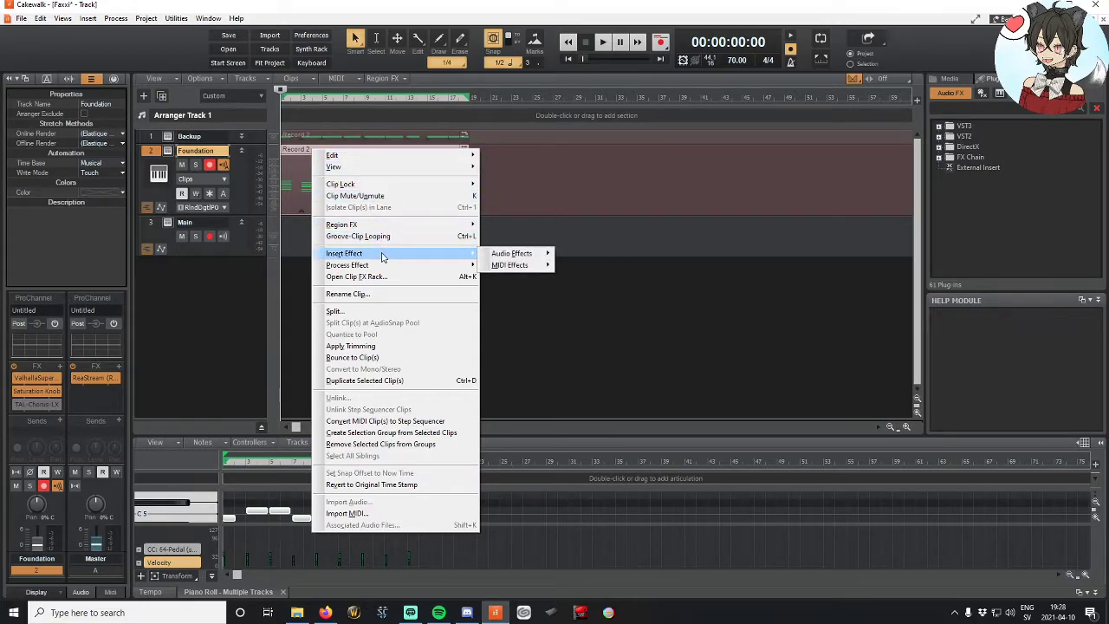
{"action": "mouse_move", "coordinate": [511, 253]}
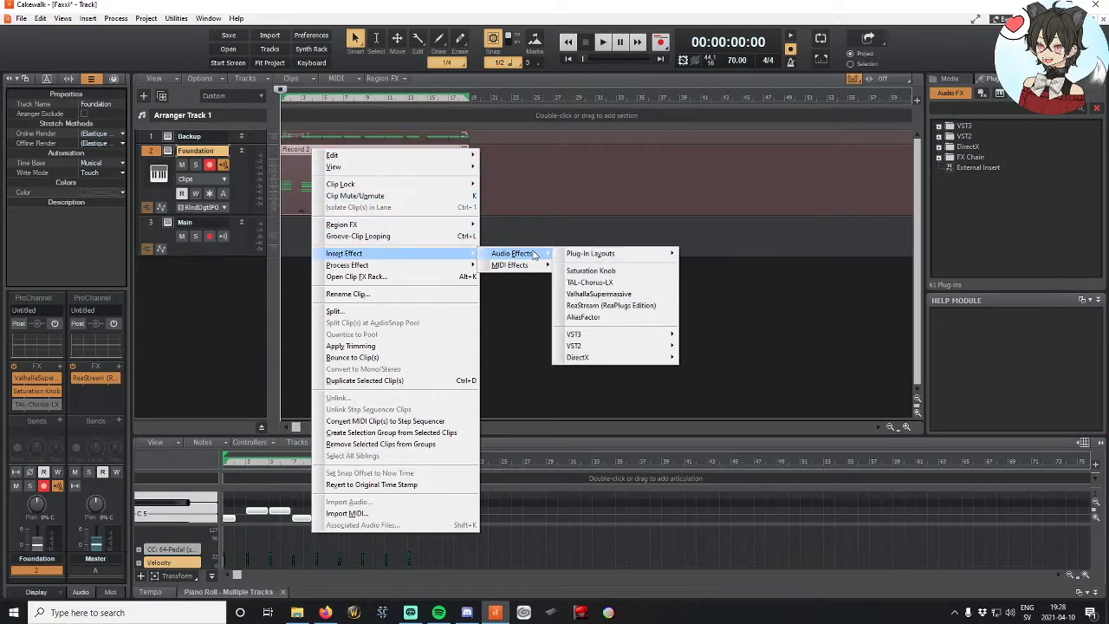
{"action": "left_click", "coordinate": [526, 186]}
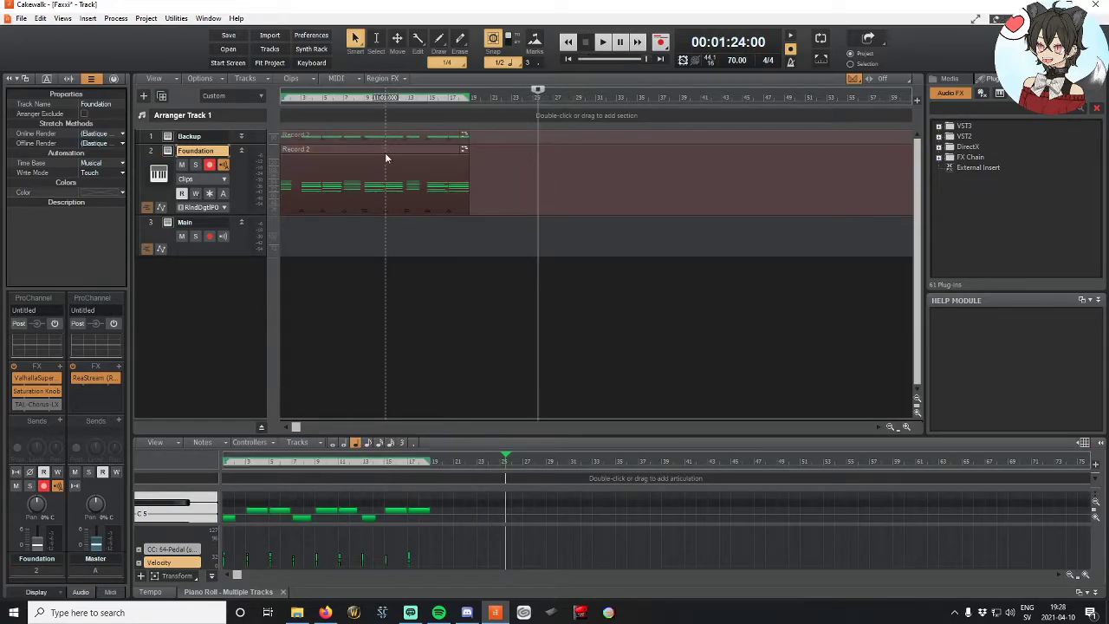
{"action": "right_click", "coordinate": [377, 152]}
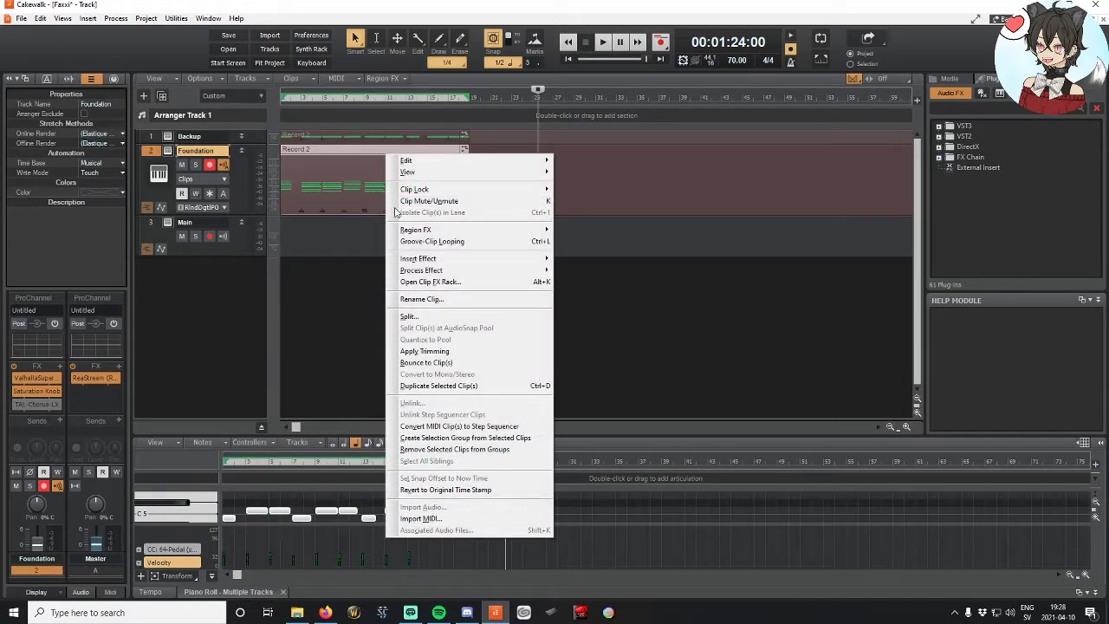
{"action": "mouse_move", "coordinate": [466, 260]}
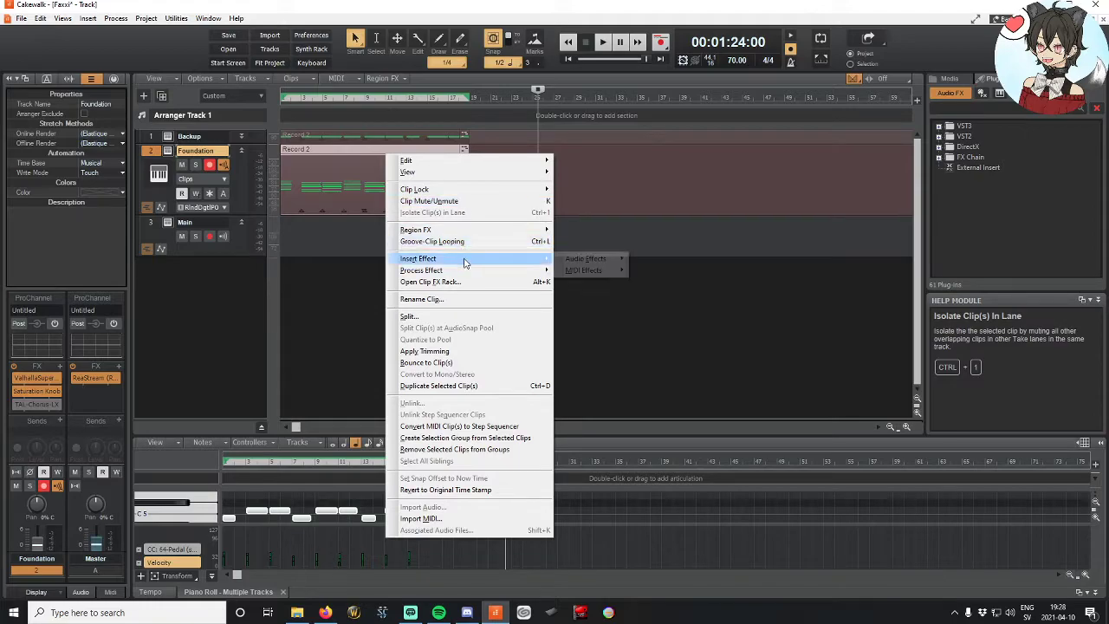
{"action": "mouse_move", "coordinate": [586, 259]}
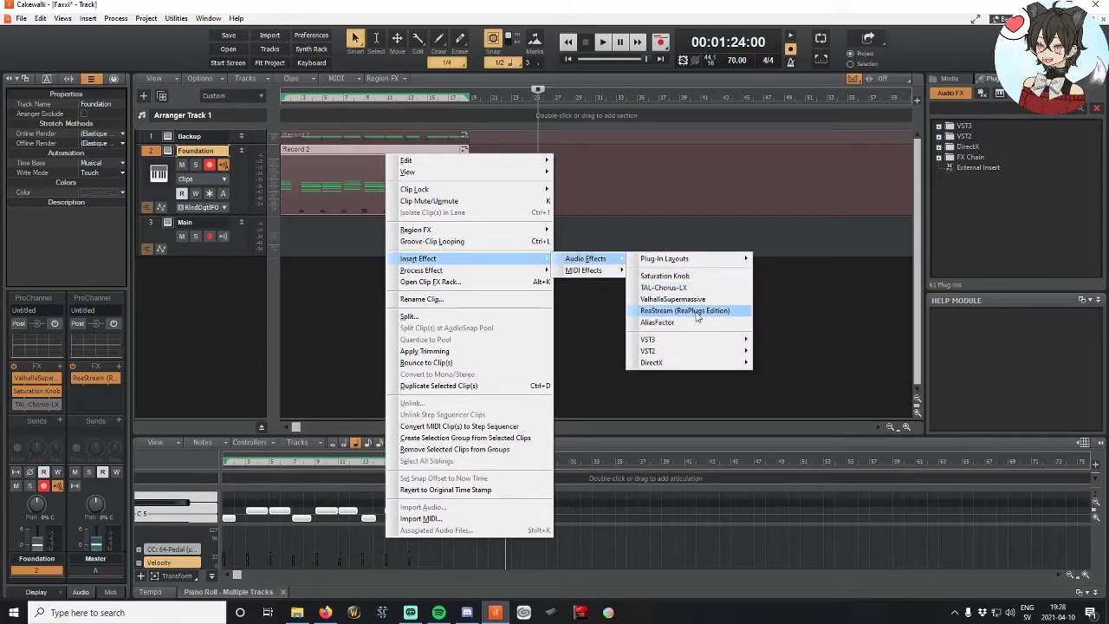
{"action": "mouse_move", "coordinate": [692, 346]}
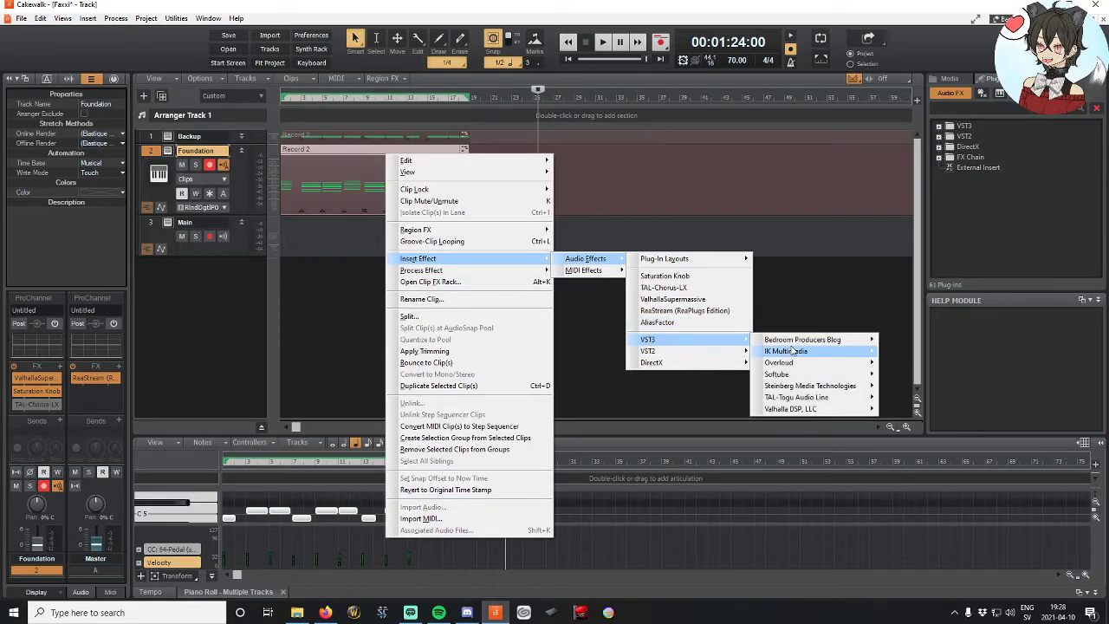
{"action": "mouse_move", "coordinate": [798, 341]}
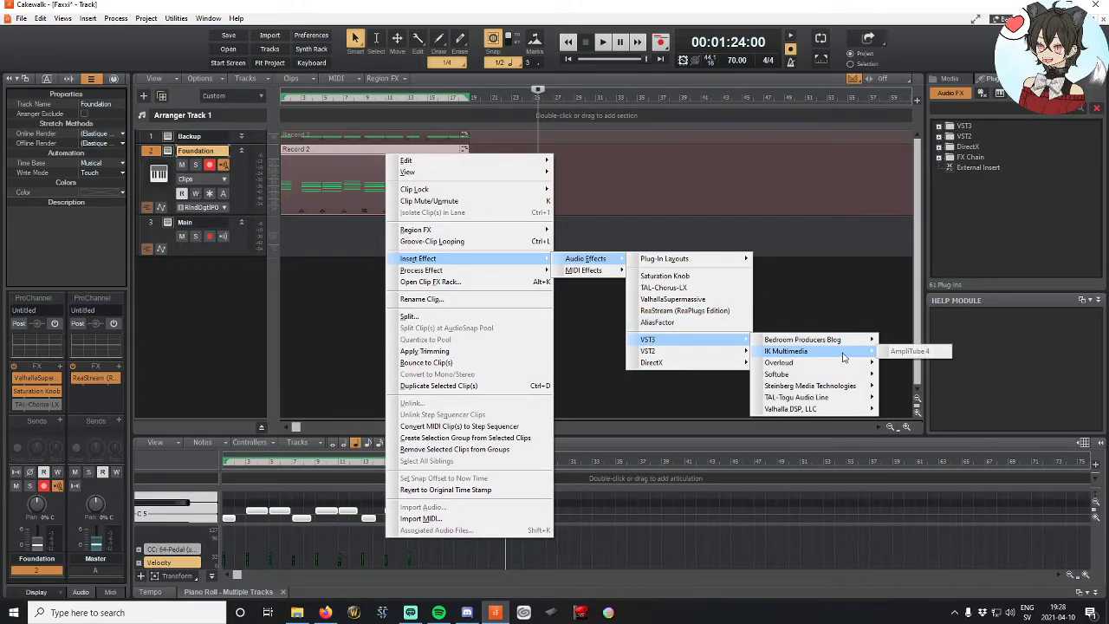
{"action": "mouse_move", "coordinate": [846, 368]}
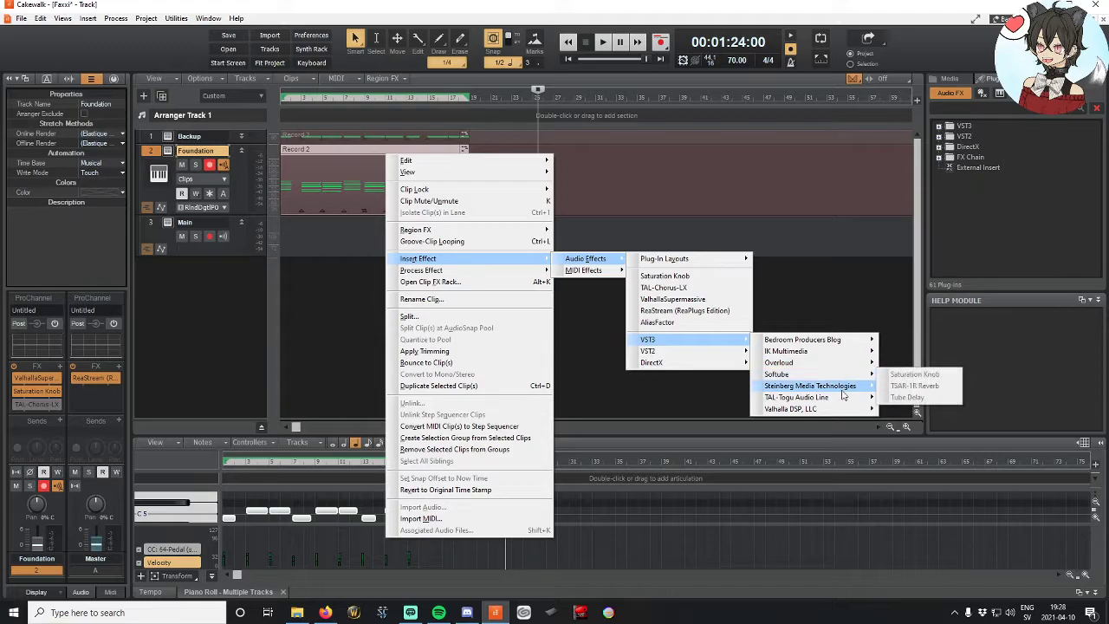
{"action": "mouse_move", "coordinate": [842, 411]}
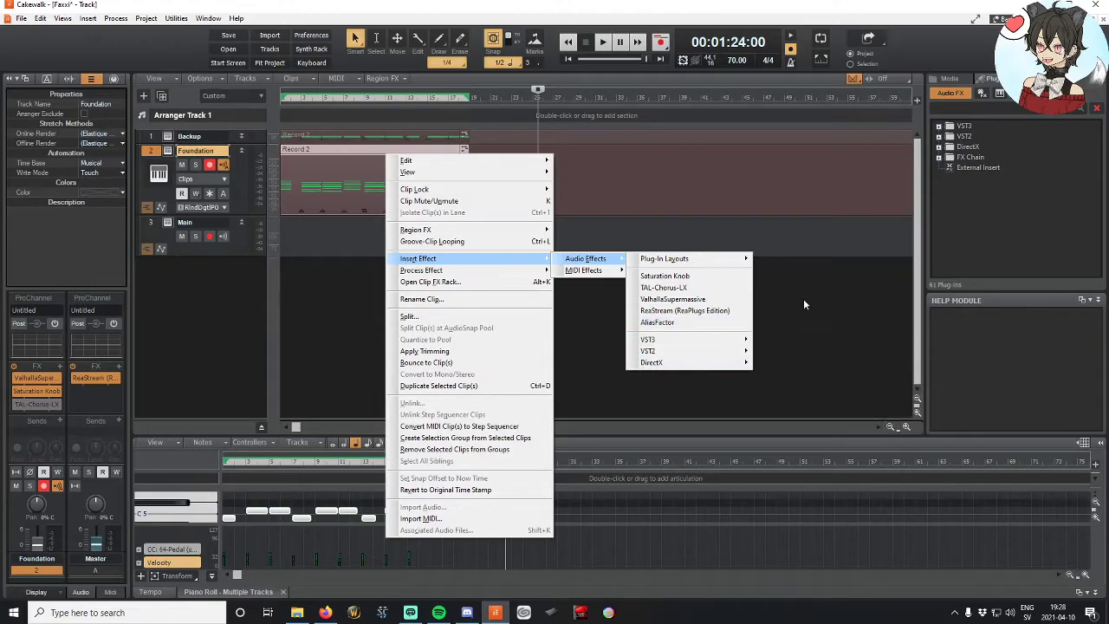
Step: Switch to Firefox and skim the Cakewalk documentation page on working with MIDI notes
{"action": "left_click", "coordinate": [325, 611]}
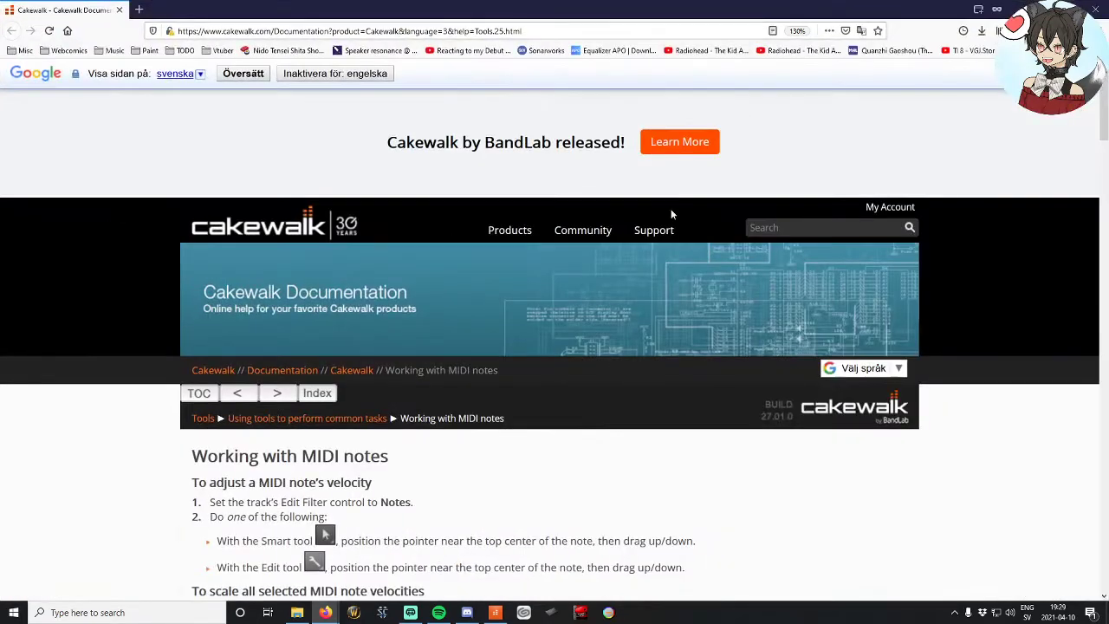
{"action": "scroll", "coordinate": [633, 186], "scroll_direction": "down", "scroll_amount": 5}
{"action": "scroll", "coordinate": [633, 185], "scroll_direction": "down", "scroll_amount": 1}
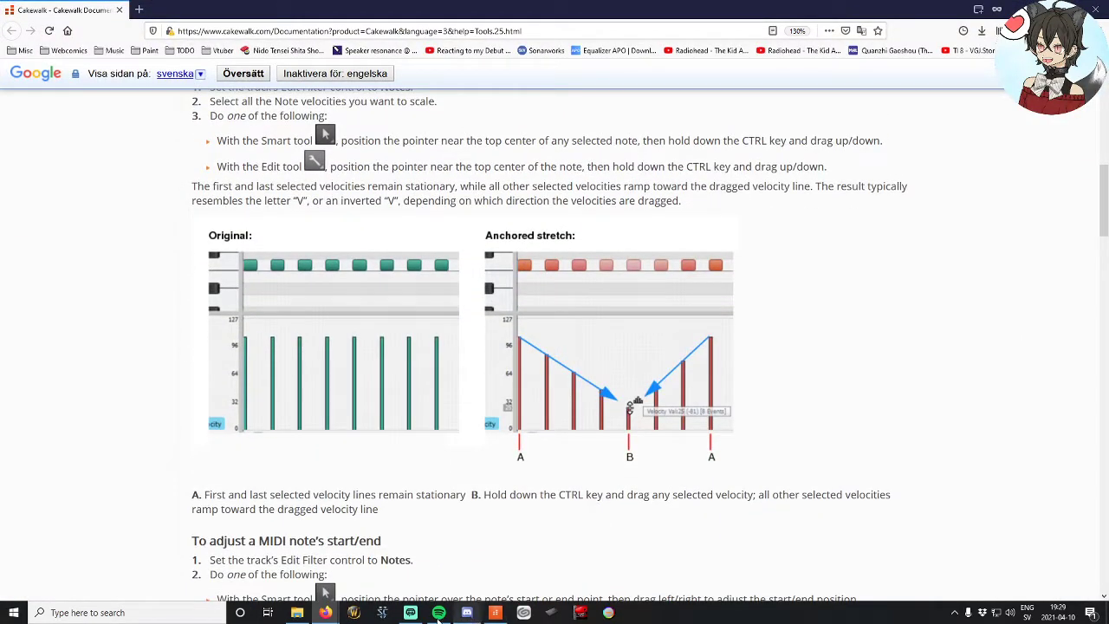
{"action": "scroll", "coordinate": [423, 499], "scroll_direction": "down", "scroll_amount": 8}
{"action": "key", "text": "Home"}
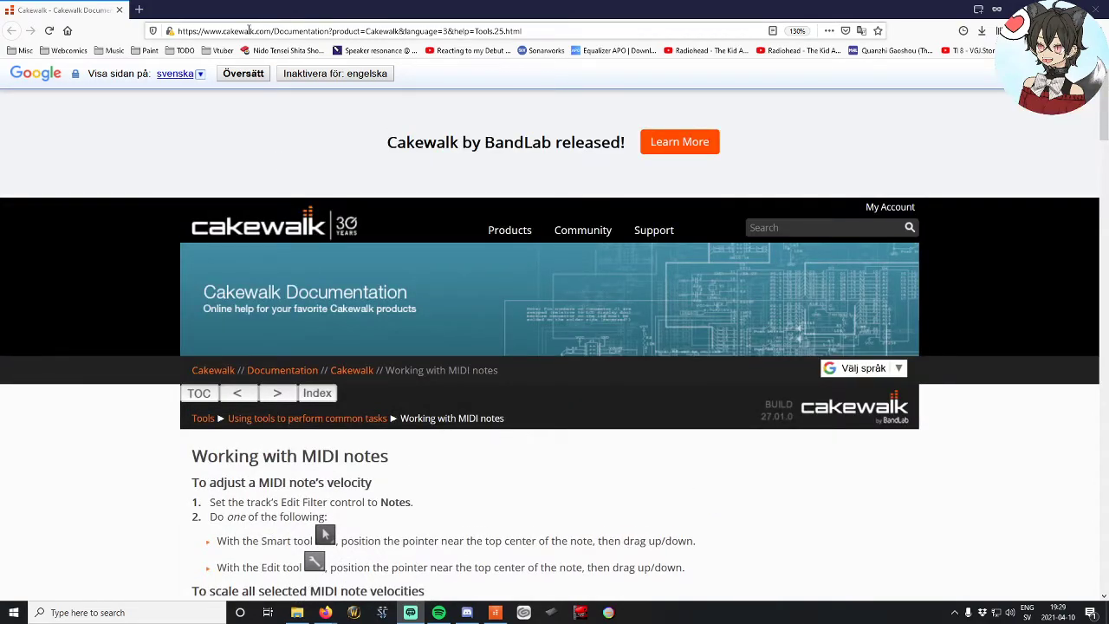
Step: Search the web for "cakewalk hotkeys" and open the Cakewalk documentation page on keyboard shortcuts
{"action": "key", "text": "ctrl+l"}
{"action": "type", "text": "cakewalk hotkeys"}
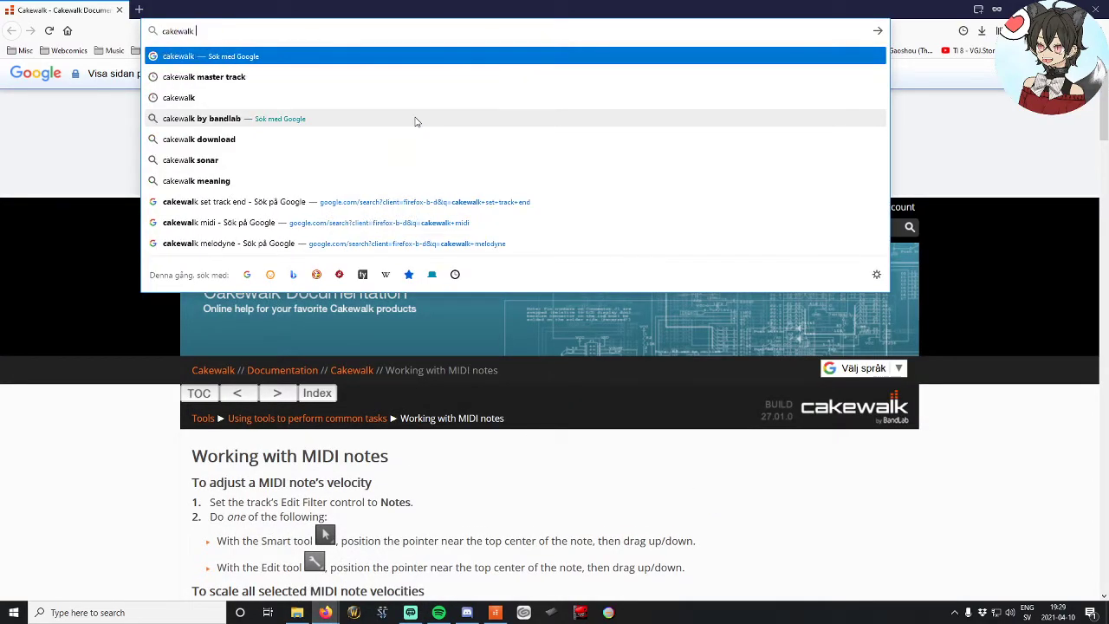
{"action": "key", "text": "Return"}
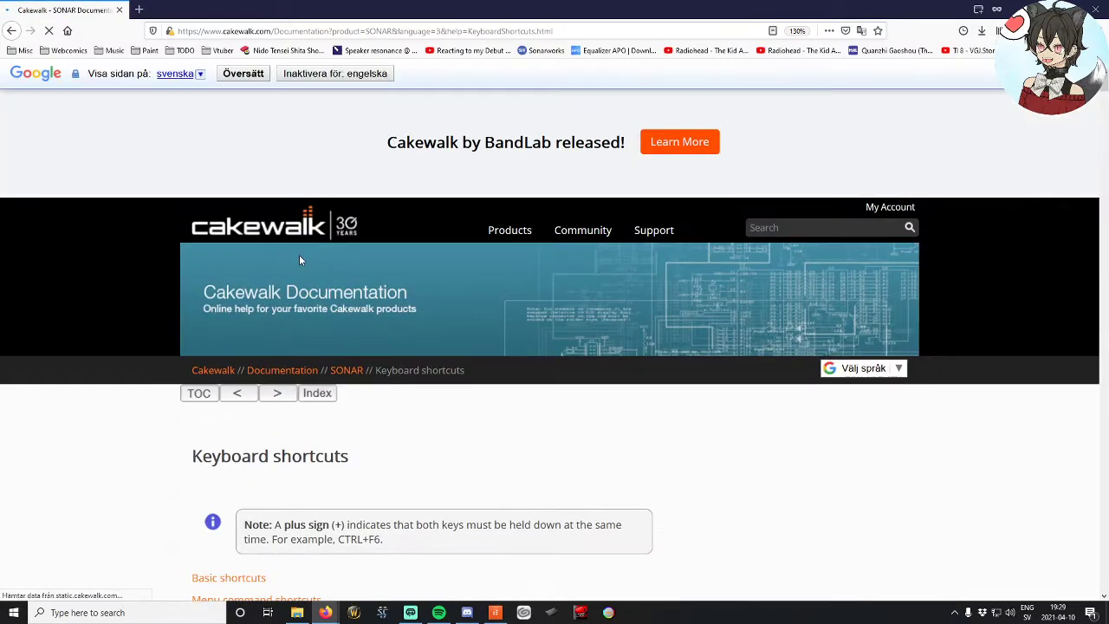
Step: Skim the basic, menu command and view shortcut tables on the keyboard shortcuts page
{"action": "scroll", "coordinate": [299, 260], "scroll_direction": "down", "scroll_amount": 5}
{"action": "scroll", "coordinate": [275, 203], "scroll_direction": "down", "scroll_amount": 10}
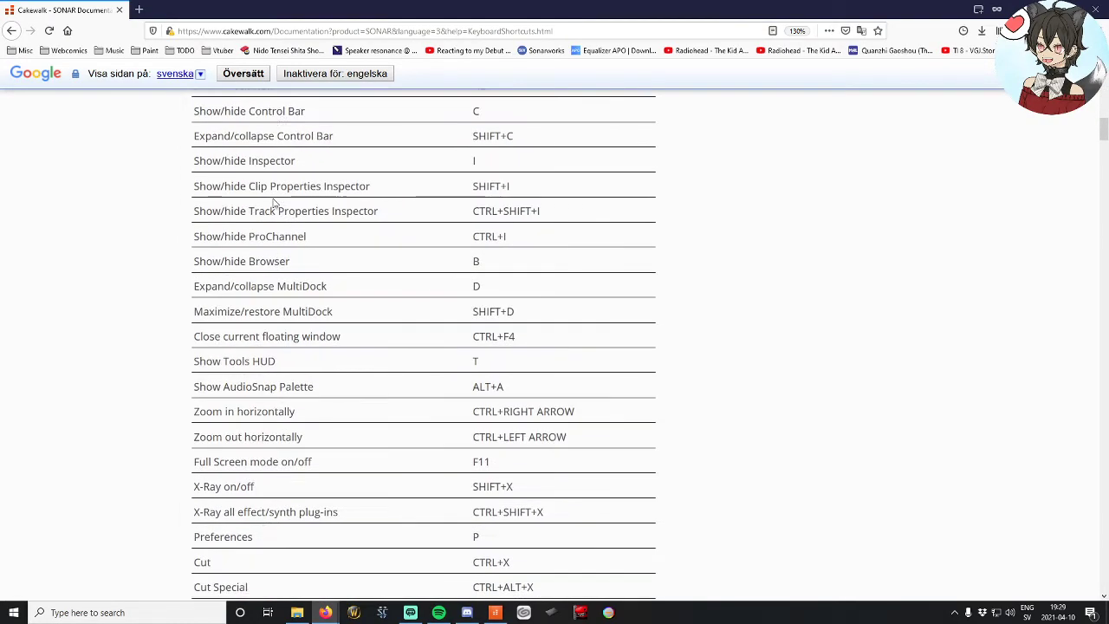
{"action": "scroll", "coordinate": [273, 200], "scroll_direction": "down", "scroll_amount": 4}
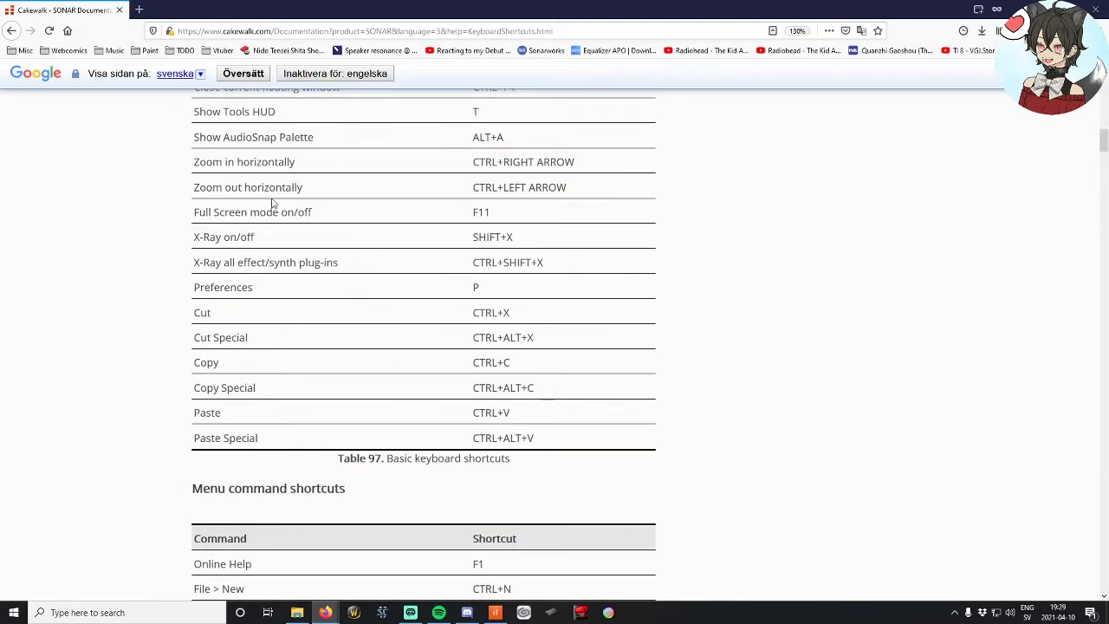
{"action": "scroll", "coordinate": [270, 203], "scroll_direction": "up", "scroll_amount": 14}
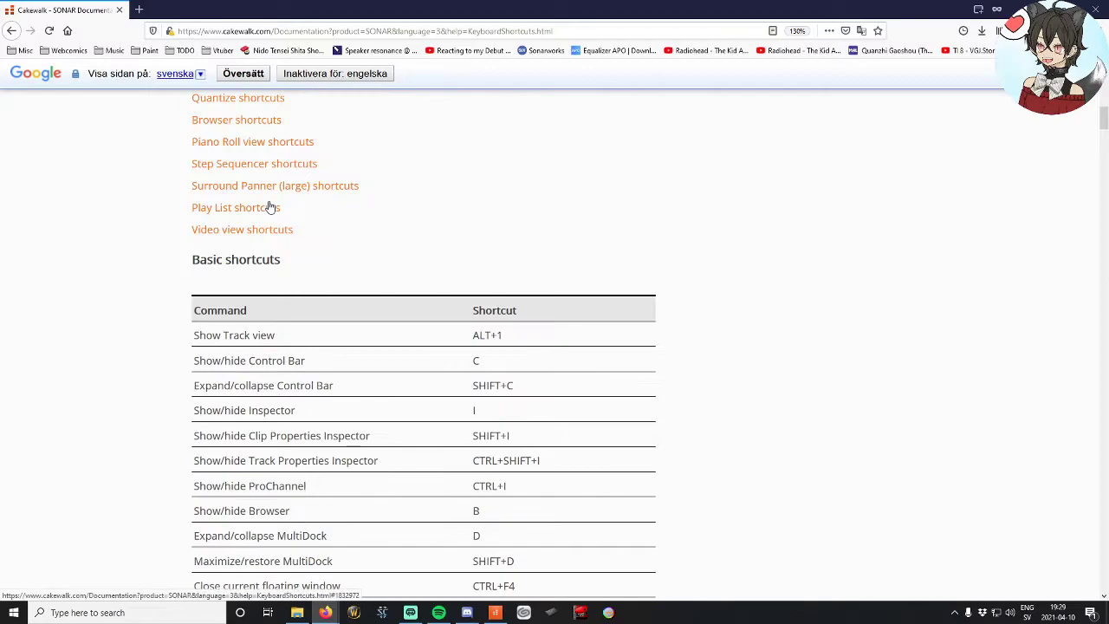
{"action": "scroll", "coordinate": [260, 217], "scroll_direction": "down", "scroll_amount": 4}
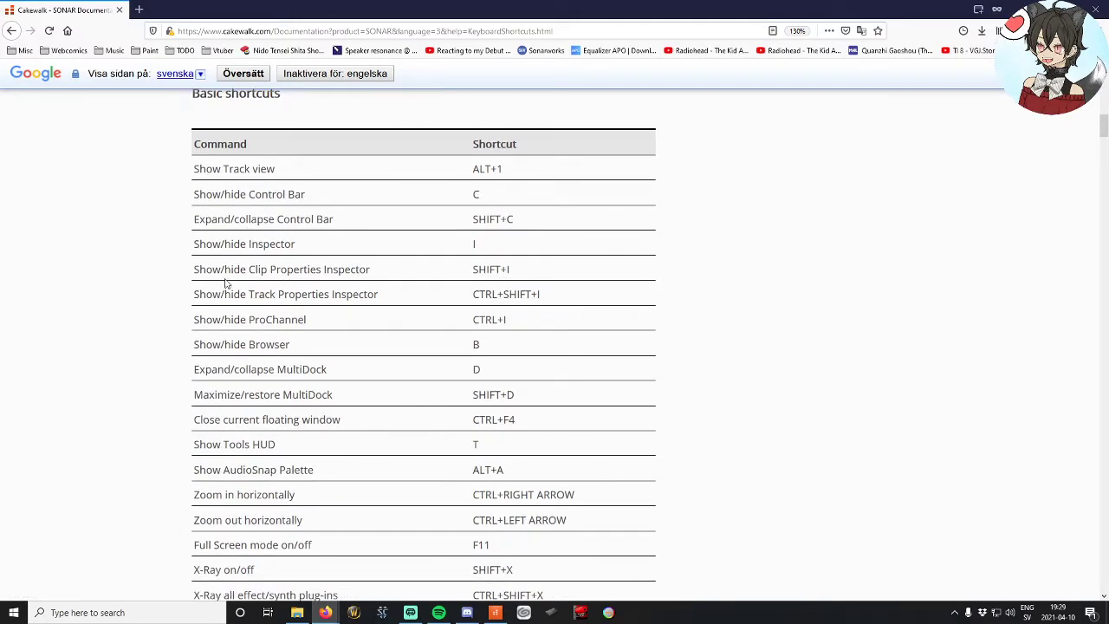
{"action": "scroll", "coordinate": [225, 282], "scroll_direction": "down", "scroll_amount": 16}
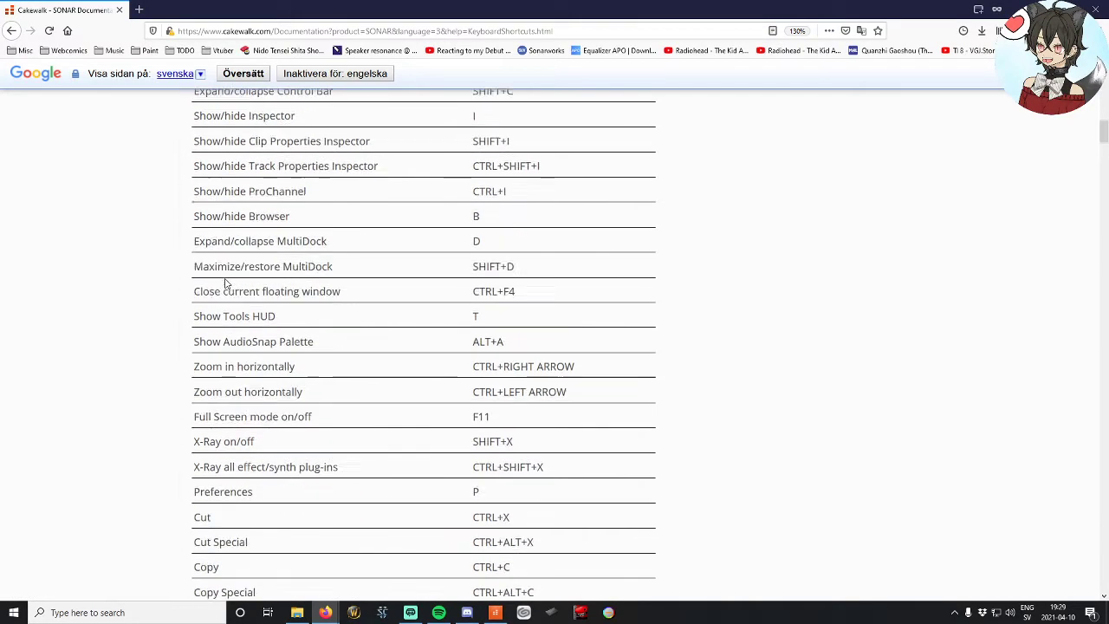
{"action": "scroll", "coordinate": [224, 281], "scroll_direction": "down", "scroll_amount": 16}
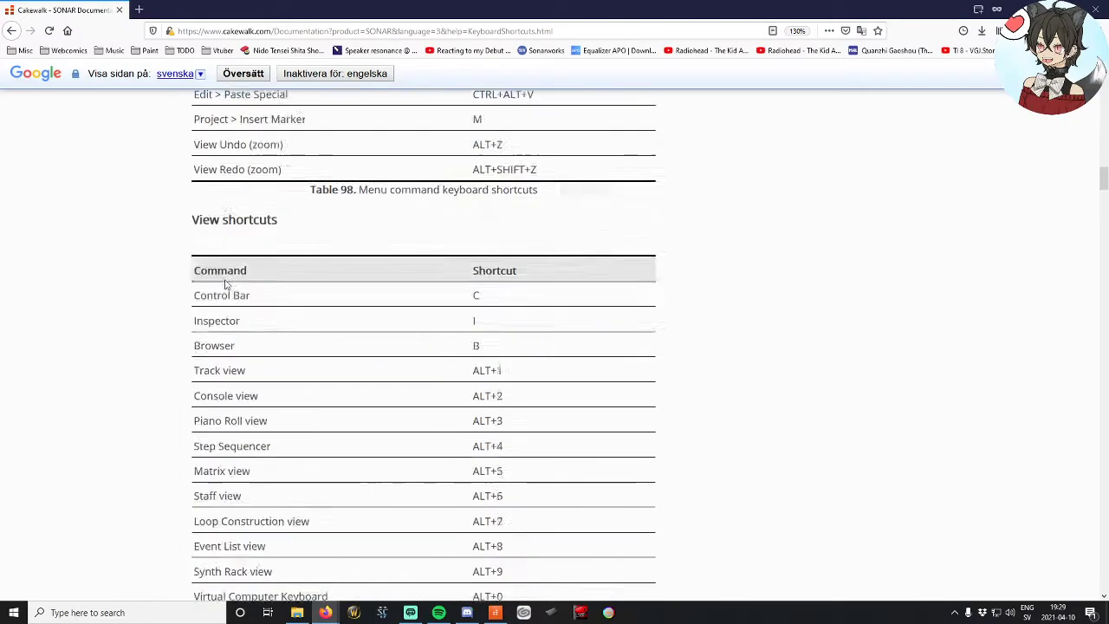
{"action": "scroll", "coordinate": [225, 278], "scroll_direction": "up", "scroll_amount": 2}
{"action": "scroll", "coordinate": [225, 279], "scroll_direction": "down", "scroll_amount": 4}
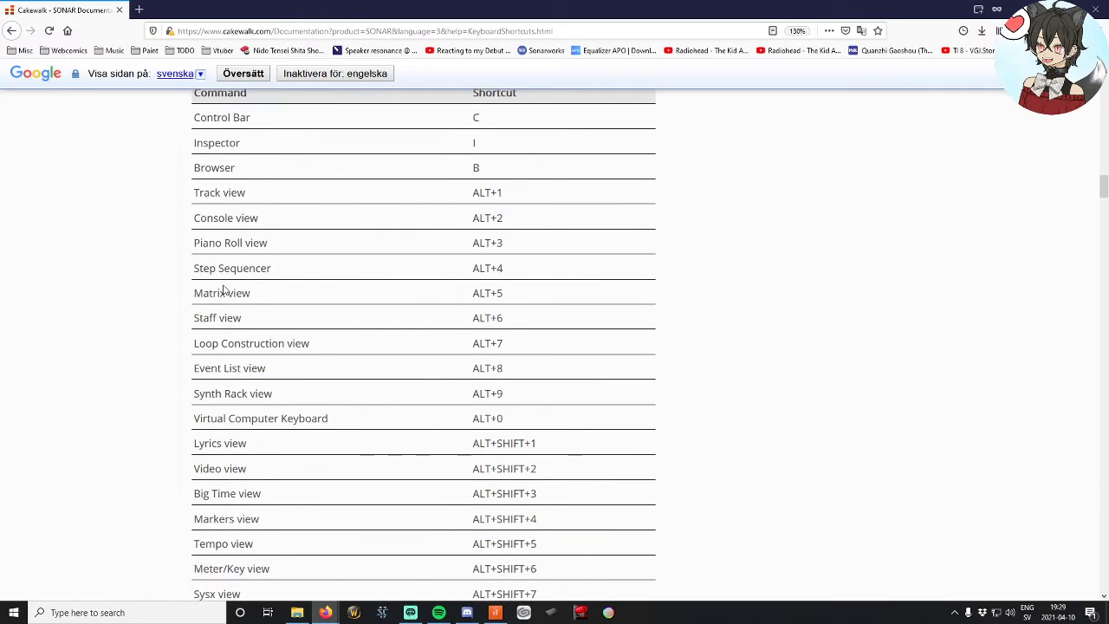
Step: Search the shortcuts page for "duplicat" and for "copy", going through the matches for "copy"
{"action": "key", "text": "ctrl+f"}
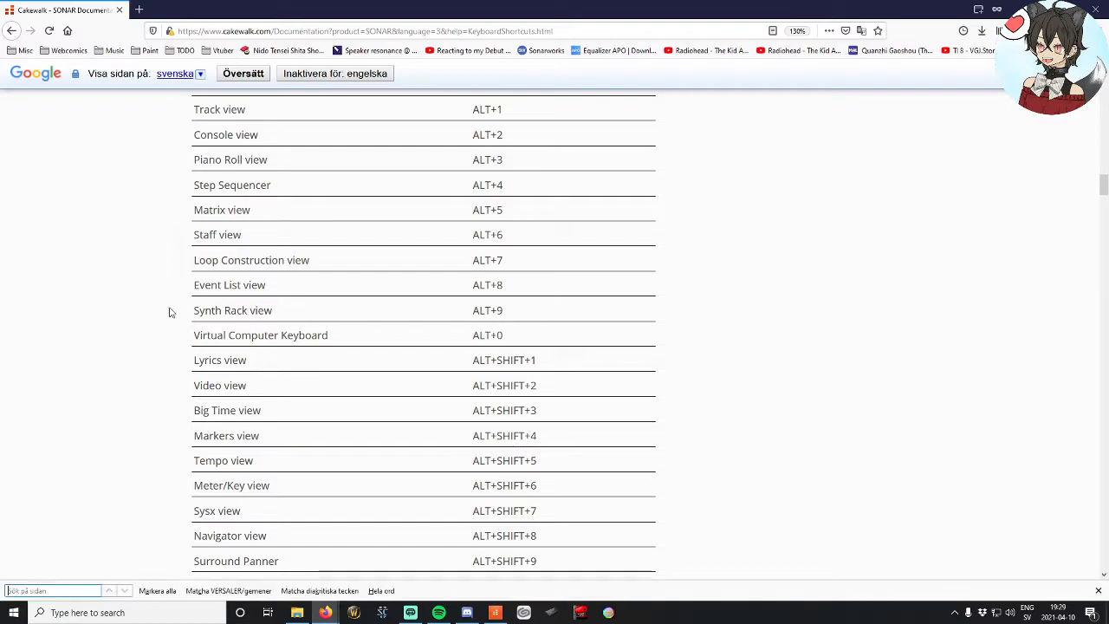
{"action": "type", "text": "duplicat"}
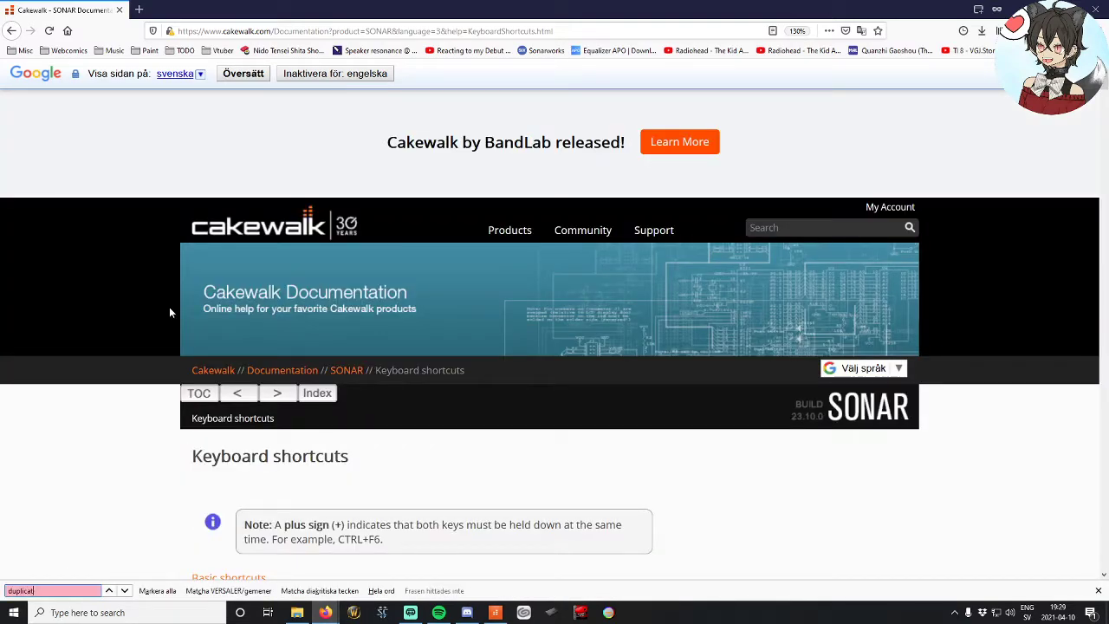
{"action": "key", "text": "BackSpace"}
{"action": "key", "text": "BackSpace"}
{"action": "key", "text": "BackSpace"}
{"action": "key", "text": "BackSpace"}
{"action": "type", "text": "copy"}
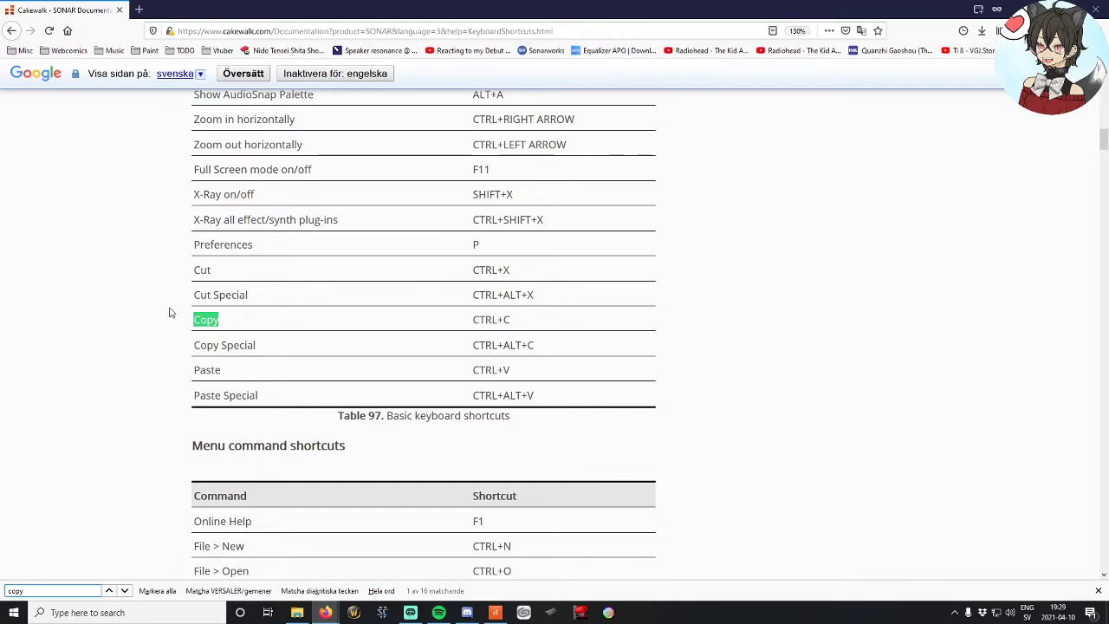
{"action": "key", "text": "Return"}
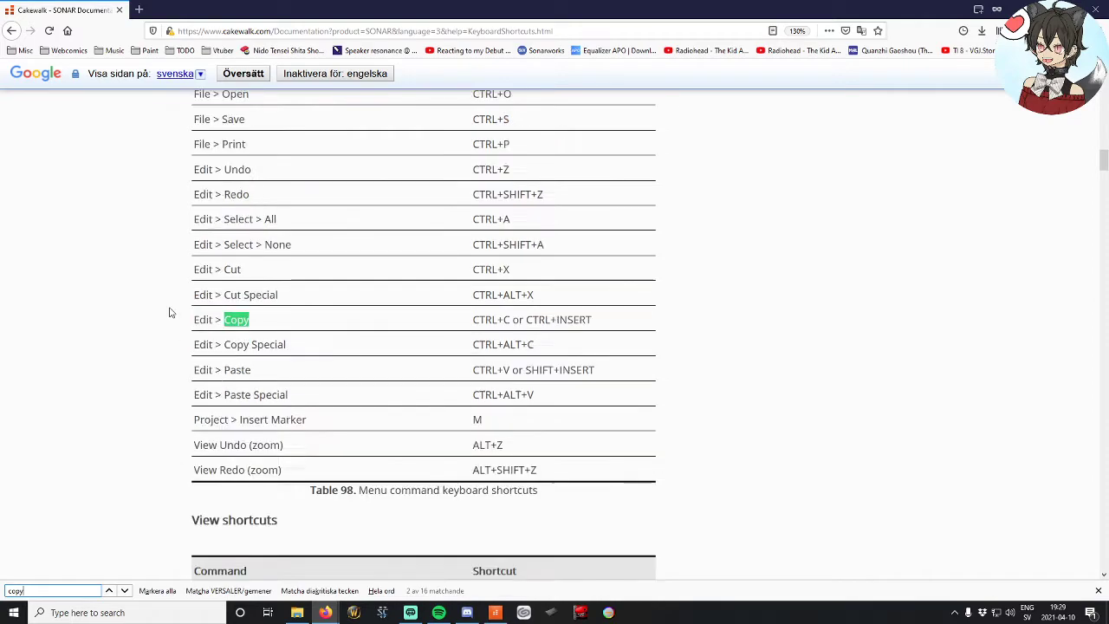
{"action": "key", "text": "Return"}
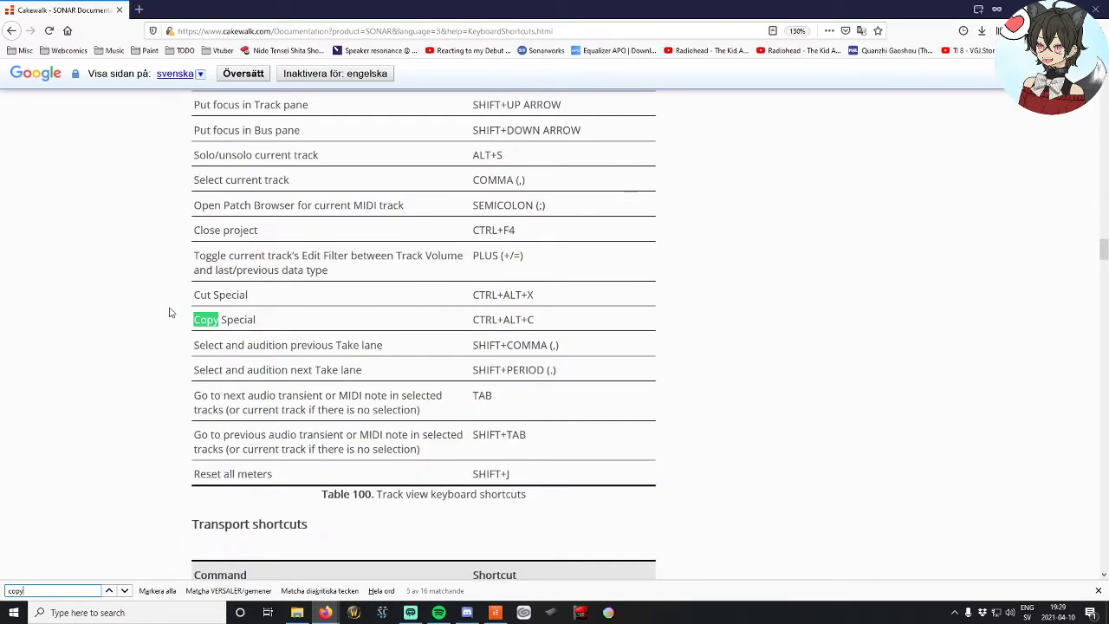
{"action": "key", "text": "Return"}
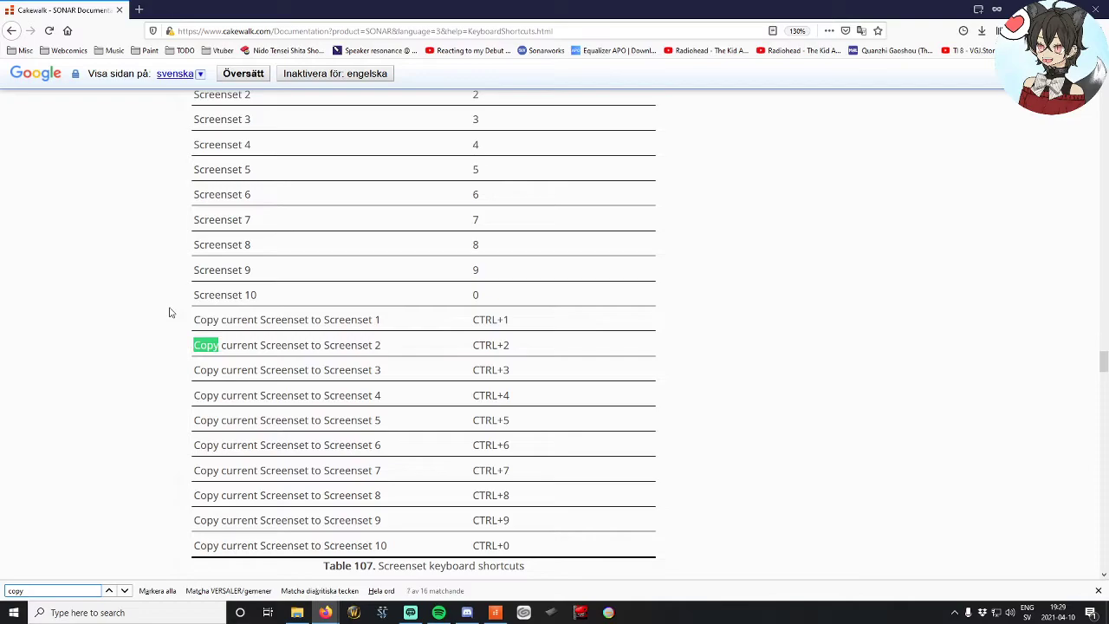
Step: Look through the loop, clip, Browser, Piano Roll and Step Sequencer shortcut tables further down the page
{"action": "scroll", "coordinate": [128, 429], "scroll_direction": "down", "scroll_amount": 12}
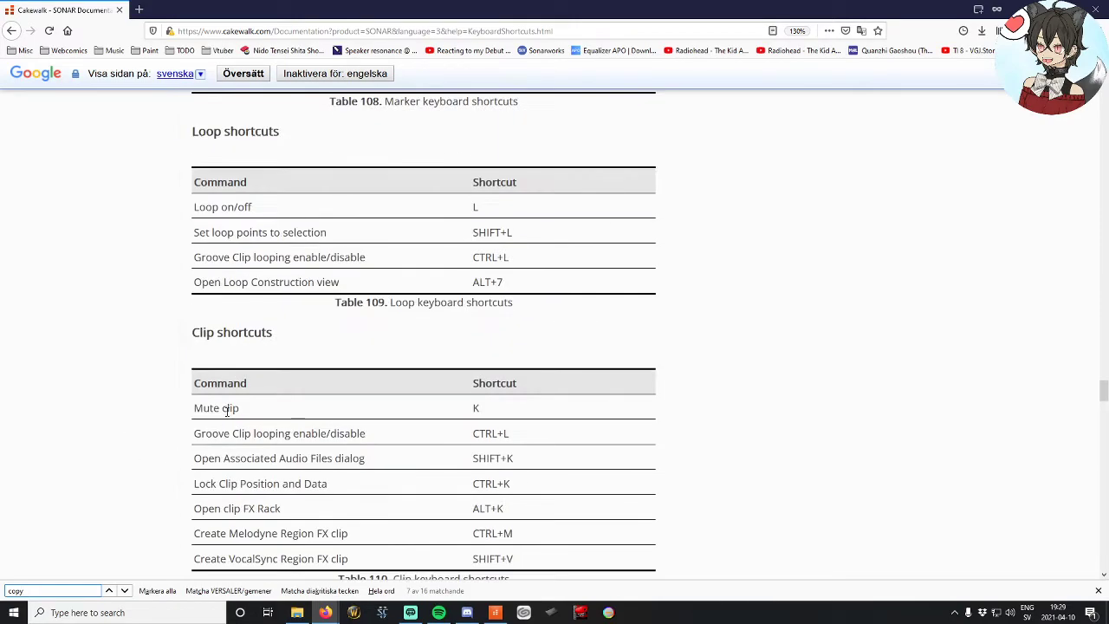
{"action": "scroll", "coordinate": [281, 367], "scroll_direction": "up", "scroll_amount": 4}
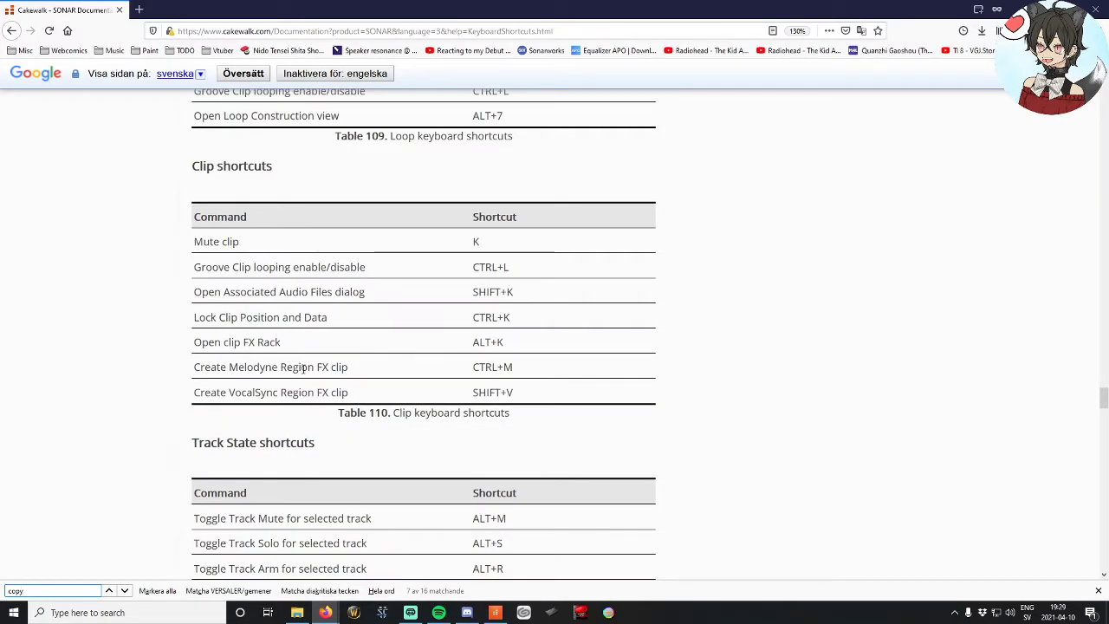
{"action": "scroll", "coordinate": [303, 369], "scroll_direction": "down", "scroll_amount": 7}
{"action": "scroll", "coordinate": [303, 374], "scroll_direction": "down", "scroll_amount": 6}
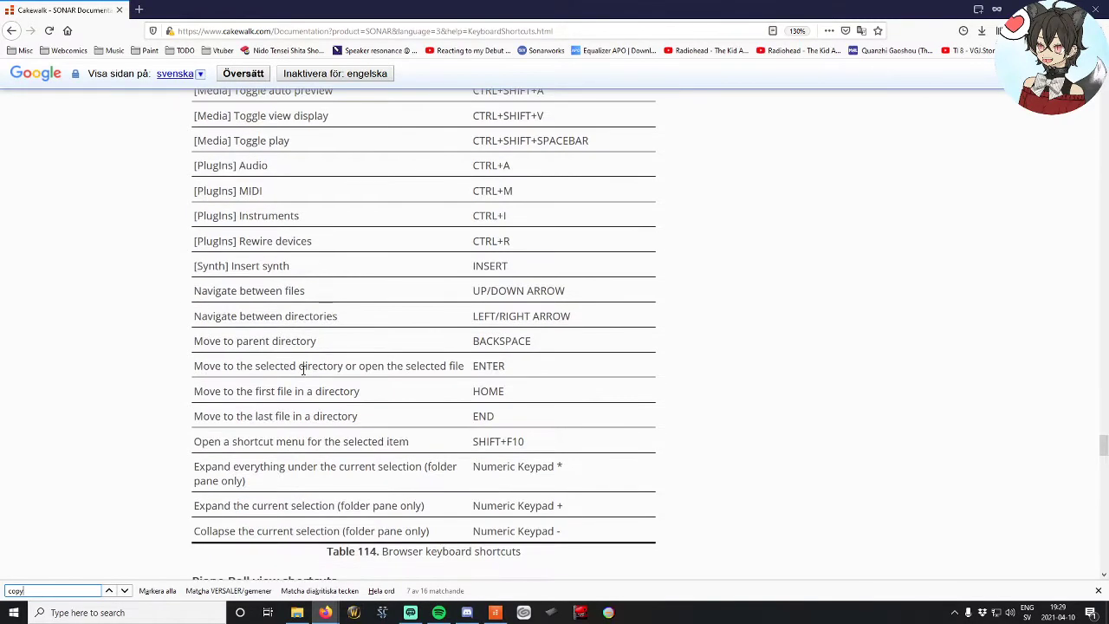
{"action": "scroll", "coordinate": [303, 368], "scroll_direction": "down", "scroll_amount": 4}
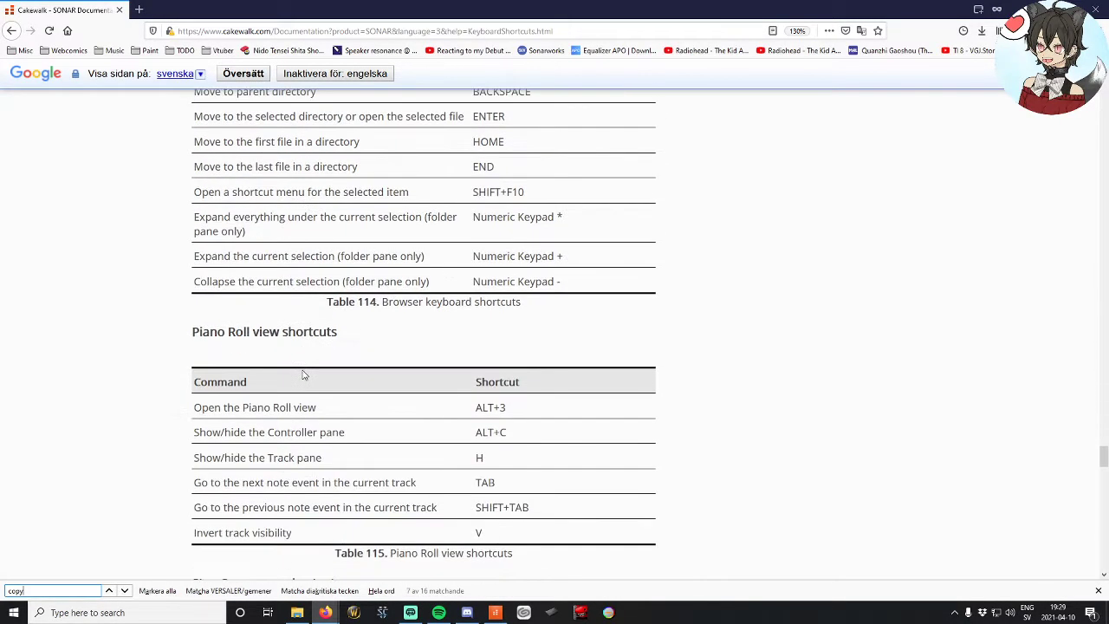
{"action": "scroll", "coordinate": [303, 412], "scroll_direction": "down", "scroll_amount": 5}
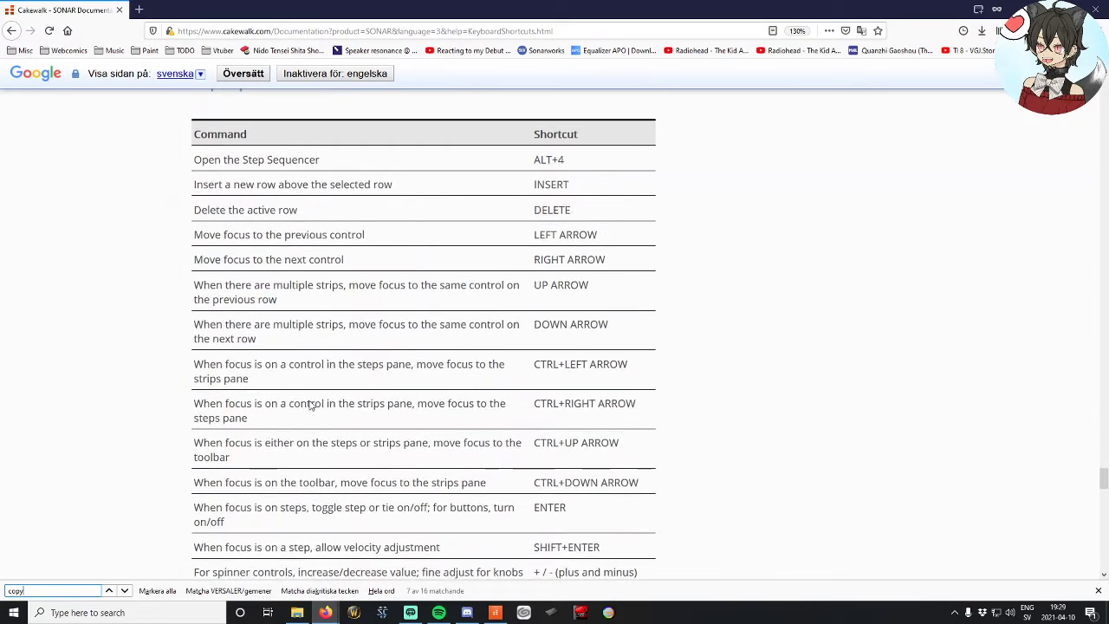
Step: Switch back to Cakewalk and place a copy of the Foundation track's Record 2 clip directly after the original
{"action": "key", "text": "alt+Tab"}
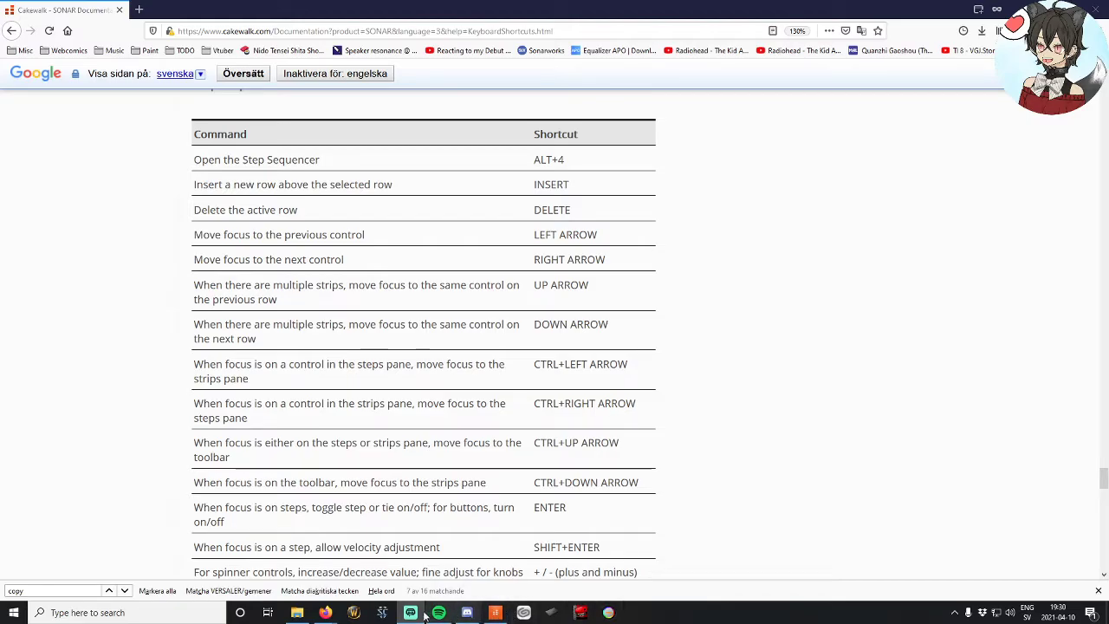
{"action": "left_click", "coordinate": [493, 613]}
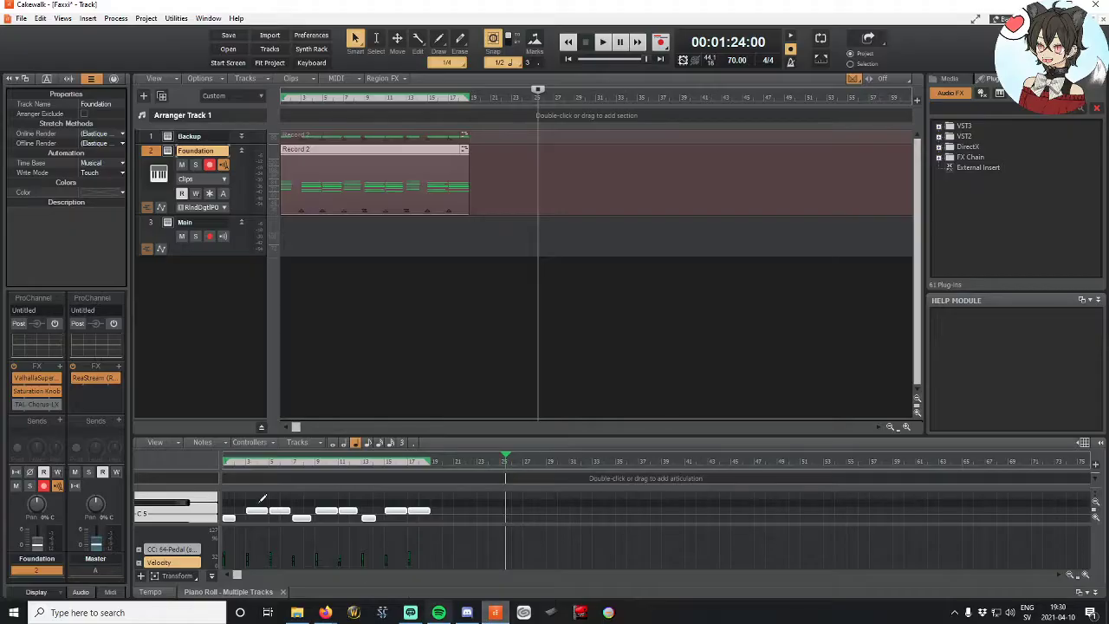
{"action": "left_click", "coordinate": [338, 154]}
{"action": "left_click", "coordinate": [584, 152]}
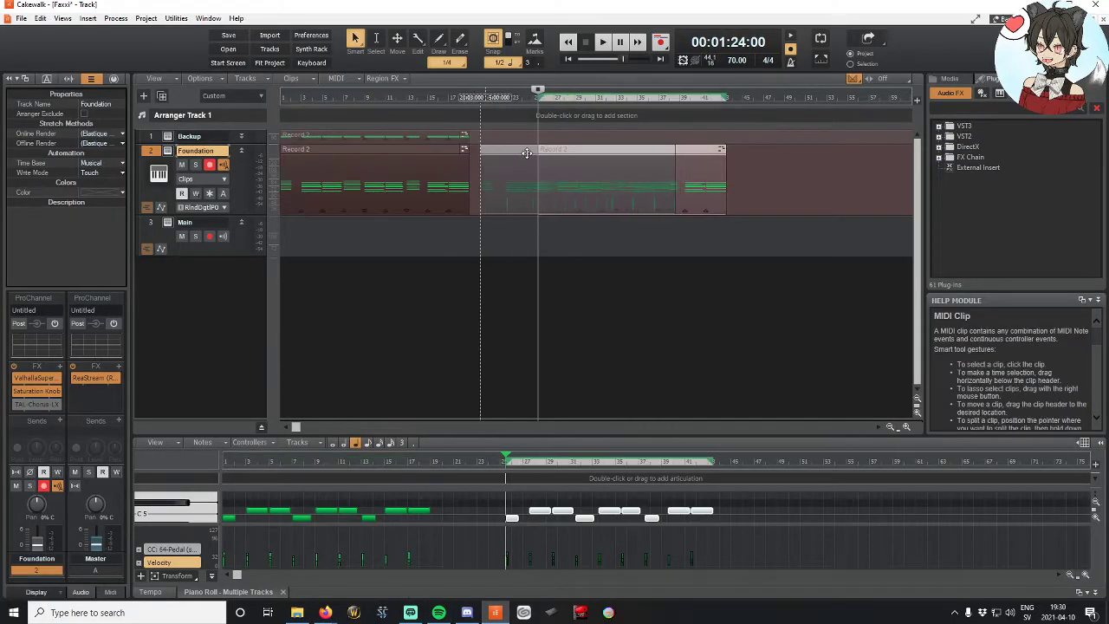
{"action": "left_click_drag", "start_coordinate": [516, 154], "coordinate": [445, 155]}
{"action": "left_click", "coordinate": [496, 286]}
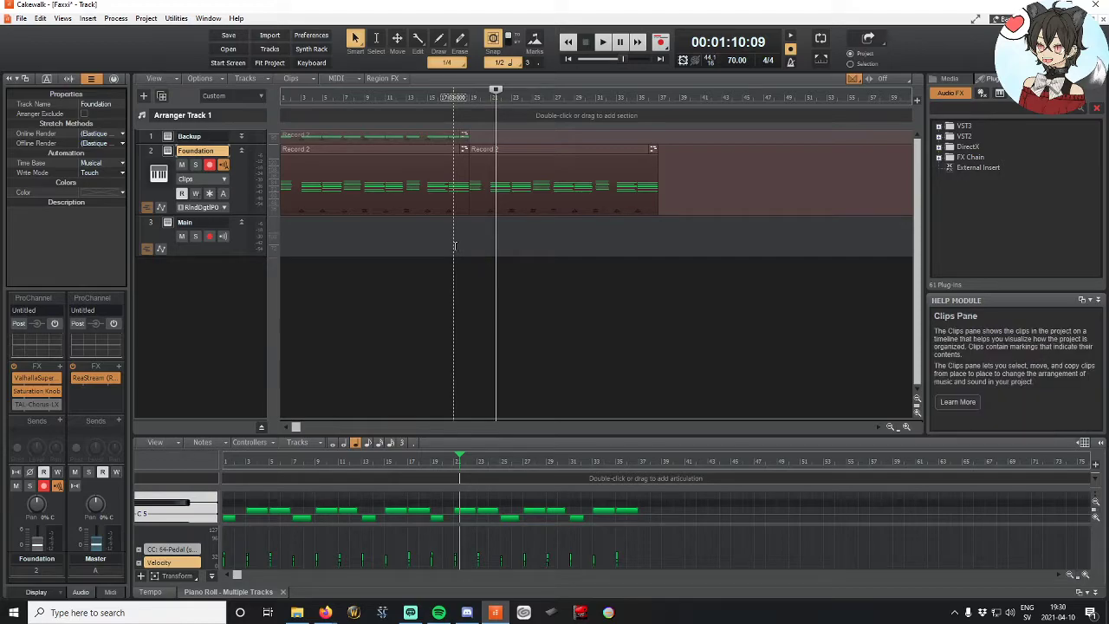
{"action": "scroll", "coordinate": [452, 246], "scroll_direction": "up", "scroll_amount": 3}
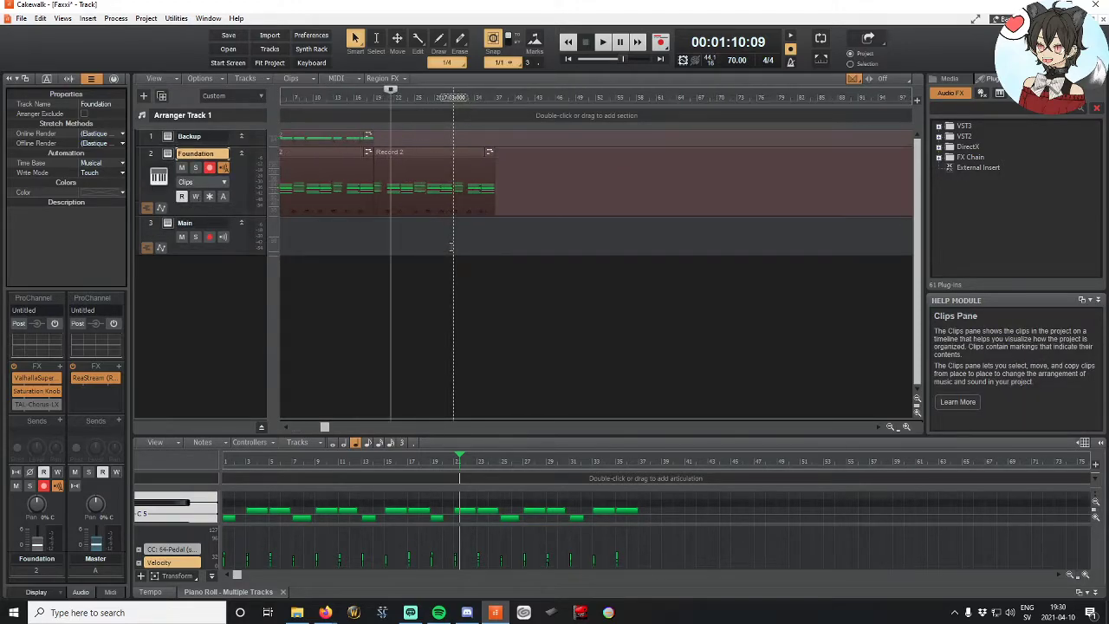
Step: Delete the Record 2 clip that follows the first clip on the Foundation track near measure 19
{"action": "scroll", "coordinate": [451, 246], "scroll_direction": "up", "scroll_amount": 3}
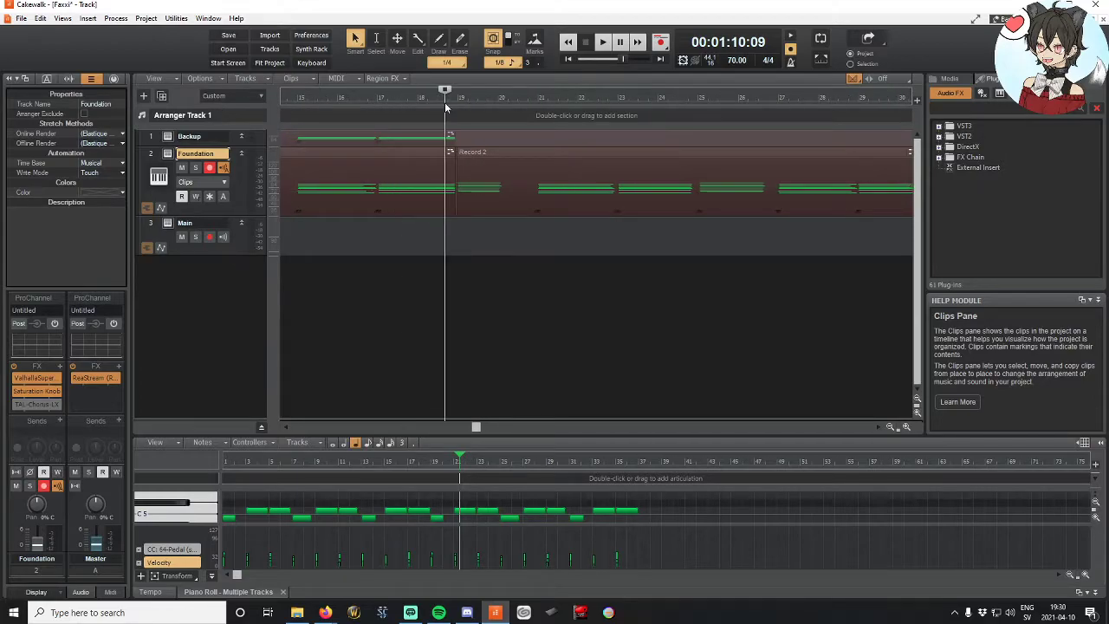
{"action": "left_click", "coordinate": [444, 102]}
{"action": "scroll", "coordinate": [519, 162], "scroll_direction": "up", "scroll_amount": 2}
{"action": "scroll", "coordinate": [519, 161], "scroll_direction": "up", "scroll_amount": 3}
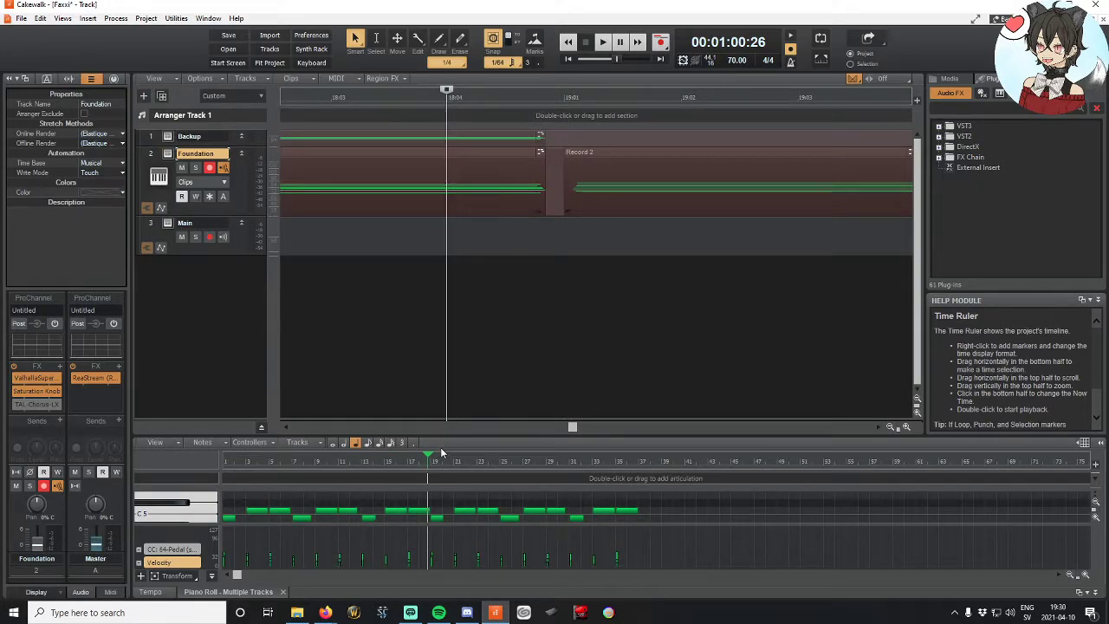
{"action": "left_click_drag", "start_coordinate": [471, 274], "coordinate": [478, 156]}
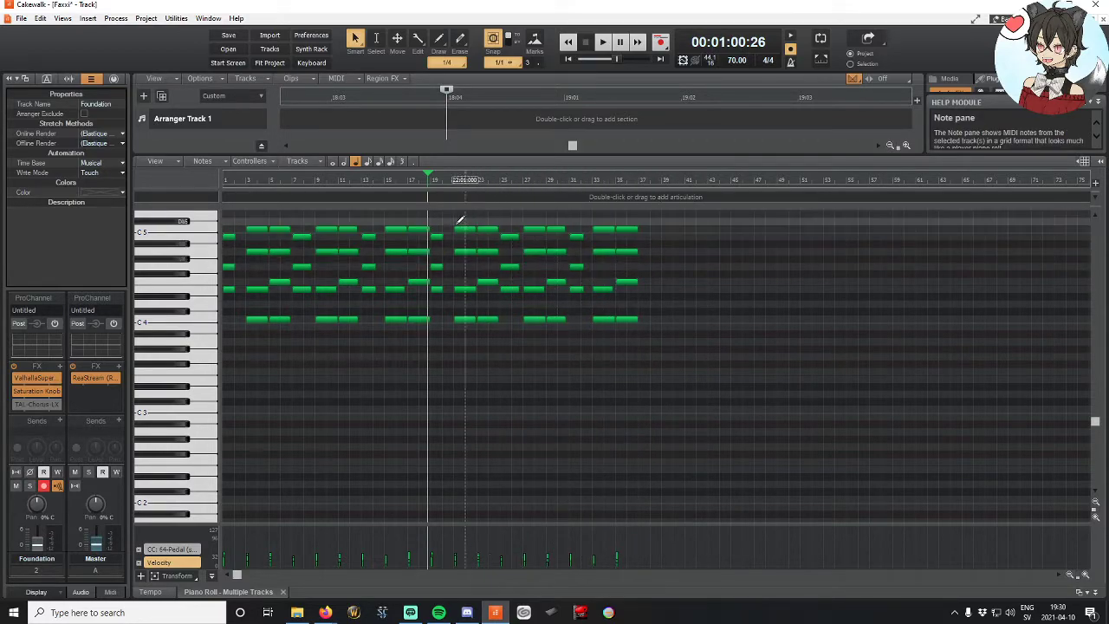
{"action": "left_click_drag", "start_coordinate": [503, 153], "coordinate": [520, 417]}
{"action": "left_click", "coordinate": [623, 154]}
{"action": "key", "text": "Delete"}
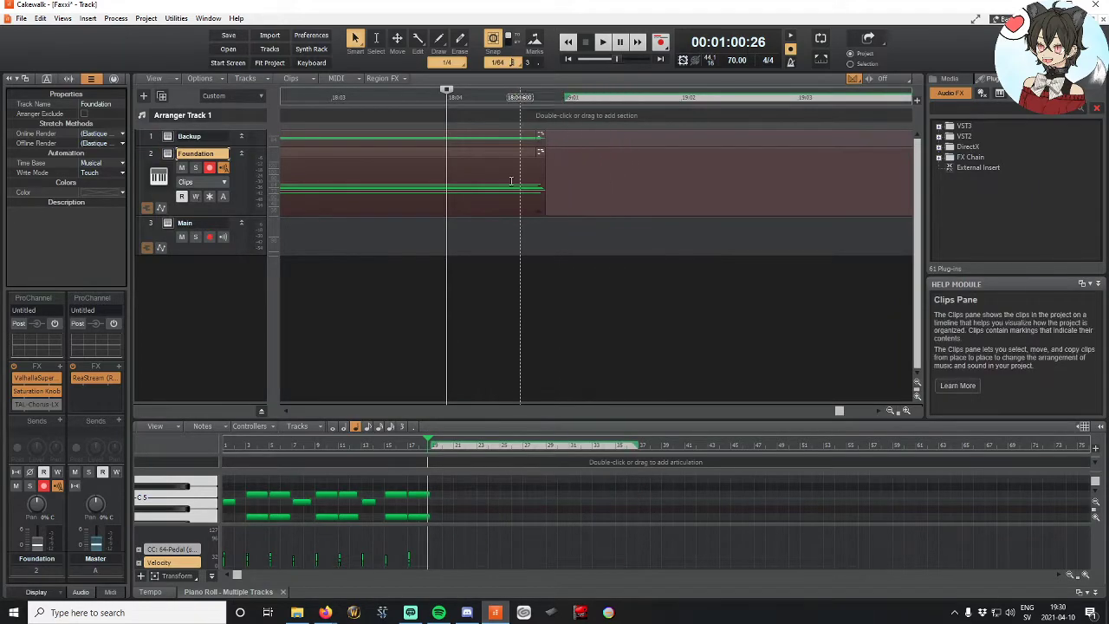
Step: Select the remaining Foundation clip and enlarge the Piano Roll to show its closing chords up to measure 19
{"action": "left_click", "coordinate": [469, 173]}
{"action": "scroll", "coordinate": [434, 512], "scroll_direction": "down", "scroll_amount": 3}
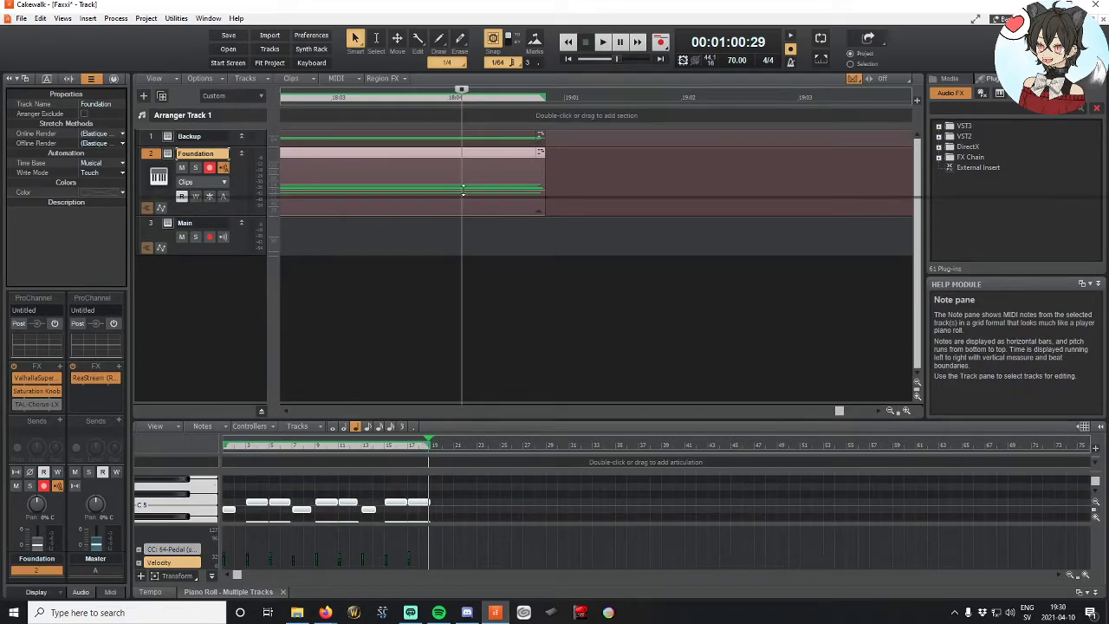
{"action": "left_click_drag", "start_coordinate": [445, 419], "coordinate": [444, 180]}
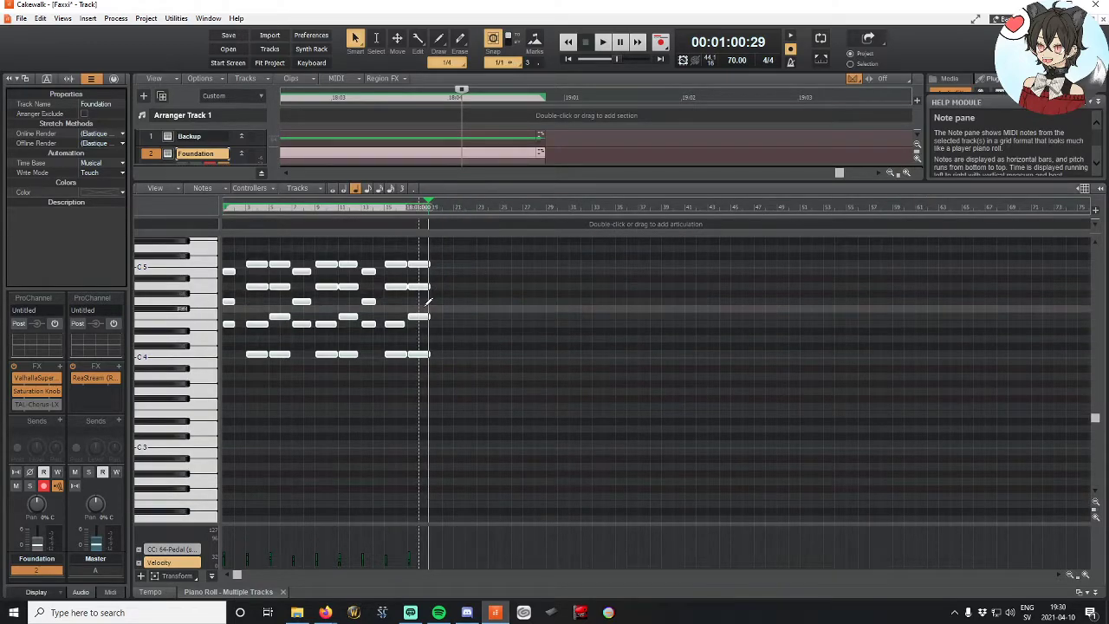
{"action": "scroll", "coordinate": [427, 302], "scroll_direction": "up", "scroll_amount": 3}
{"action": "scroll", "coordinate": [427, 302], "scroll_direction": "up", "scroll_amount": 5}
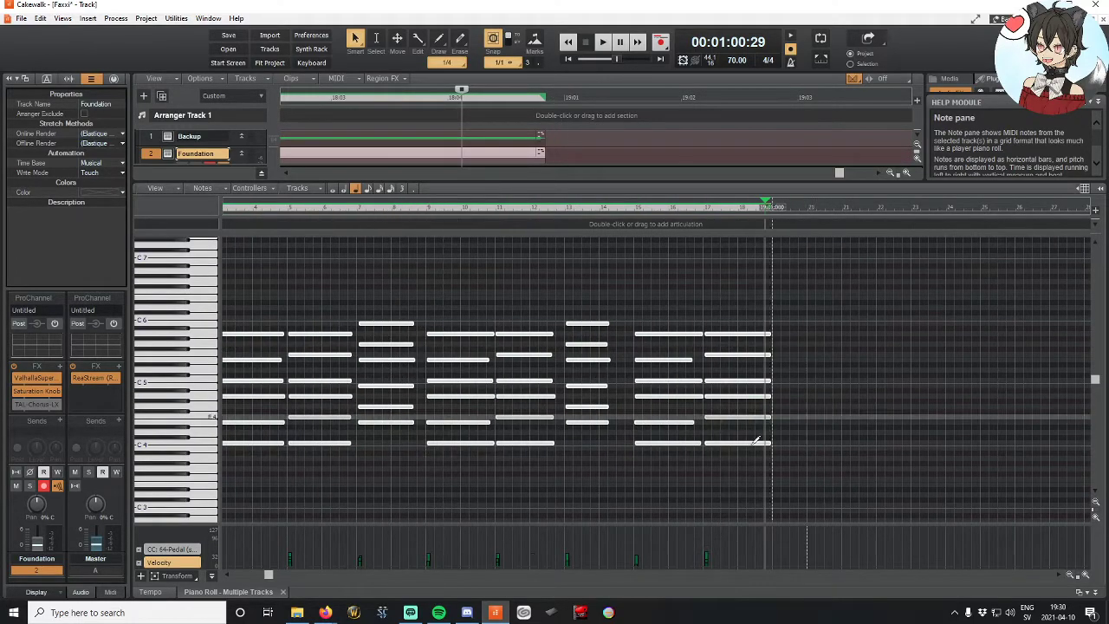
{"action": "left_click_drag", "start_coordinate": [780, 352], "coordinate": [805, 401]}
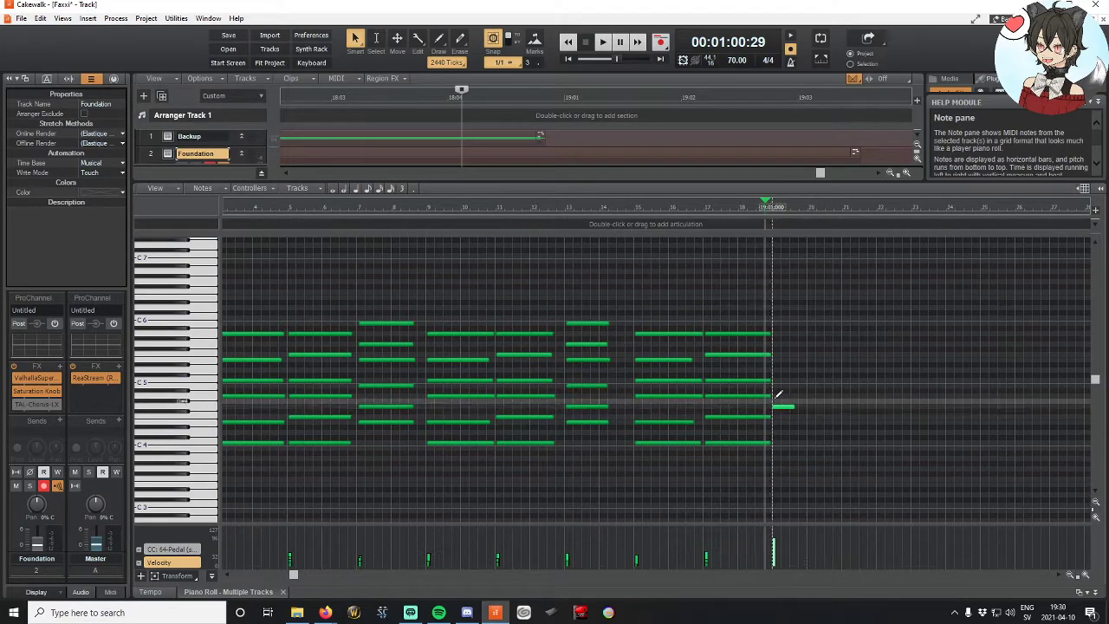
{"action": "left_click", "coordinate": [782, 405]}
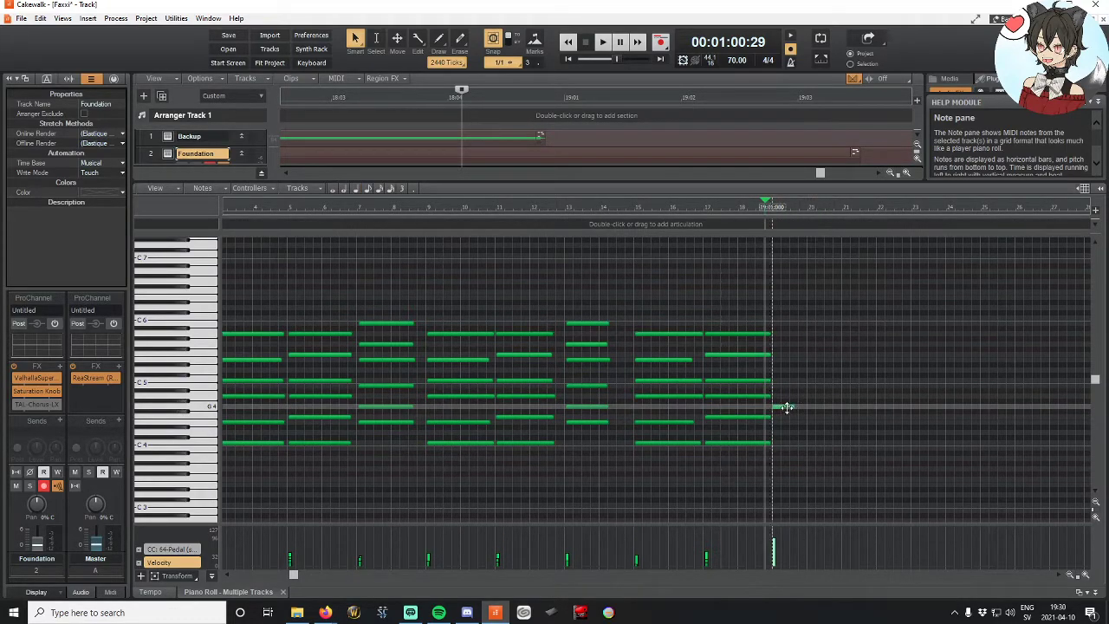
{"action": "key", "text": "Delete"}
Step: Select all notes of the Foundation clip's last chord and lengthen them slightly toward measure 19
{"action": "left_click_drag", "start_coordinate": [741, 289], "coordinate": [818, 489]}
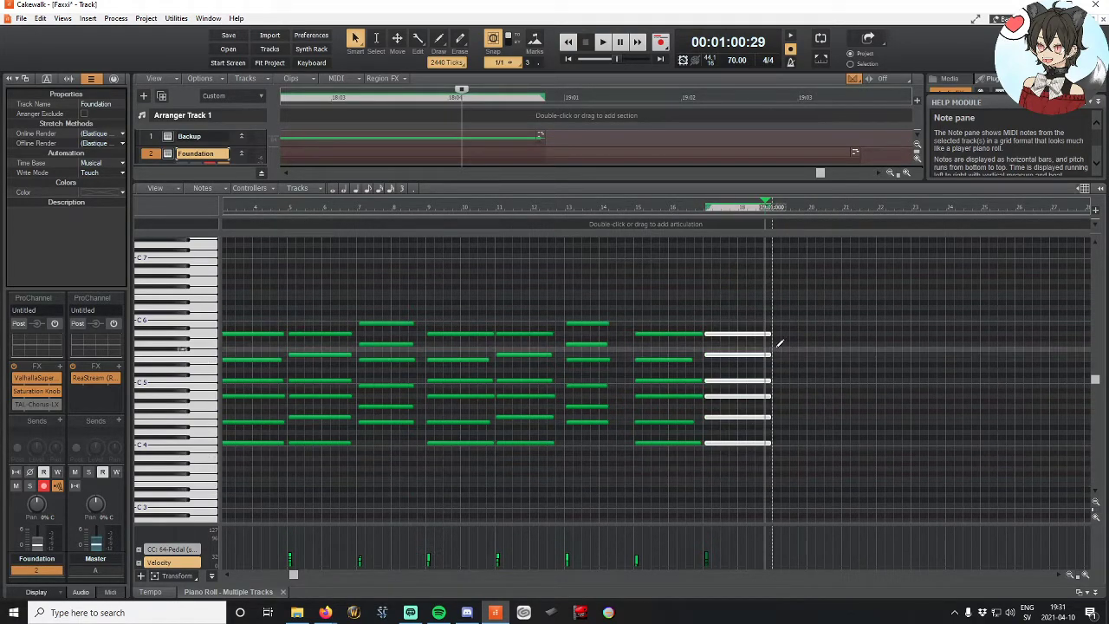
{"action": "left_click_drag", "start_coordinate": [767, 355], "coordinate": [773, 355]}
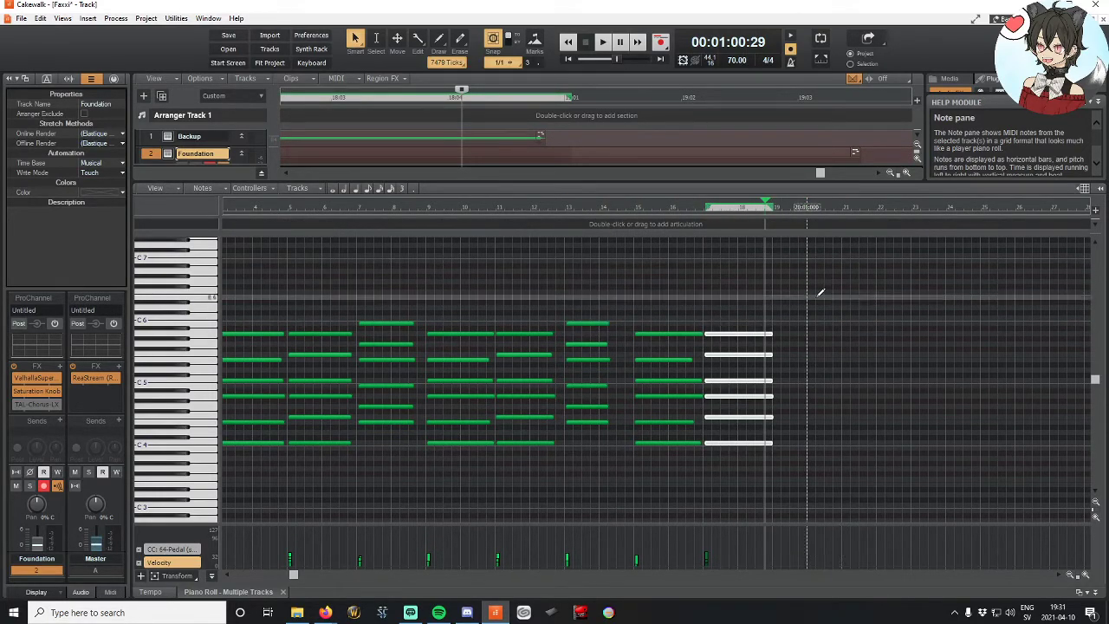
Step: Try to shift the Foundation clip's last chord about one measure later and undo the move
{"action": "left_click_drag", "start_coordinate": [819, 295], "coordinate": [924, 429]}
{"action": "left_click_drag", "start_coordinate": [732, 273], "coordinate": [859, 544]}
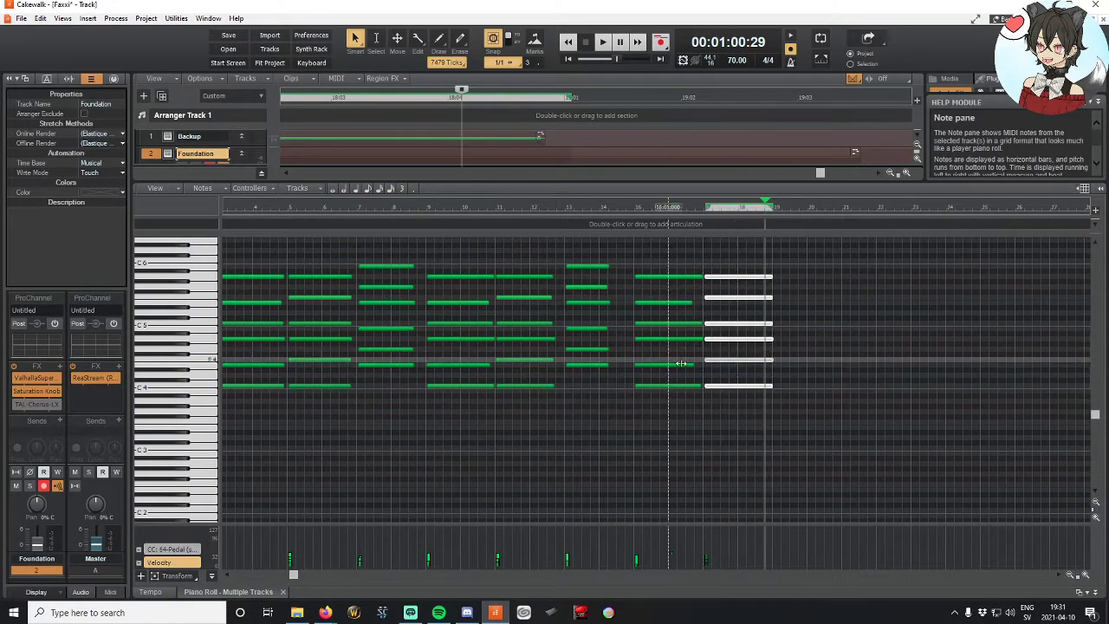
{"action": "scroll", "coordinate": [718, 330], "scroll_direction": "up", "scroll_amount": 3}
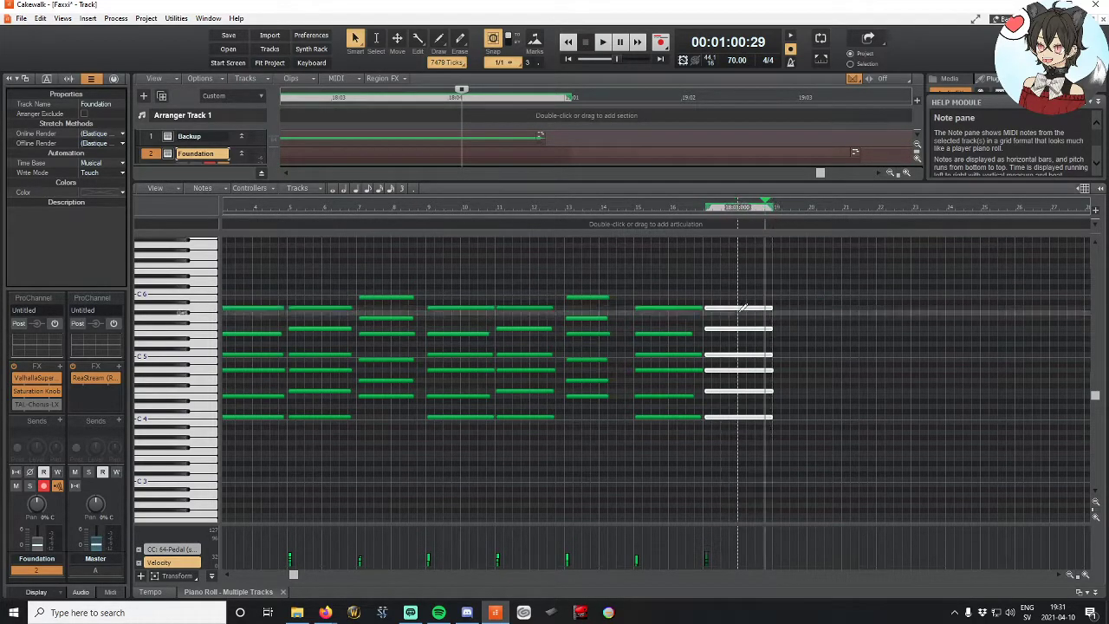
{"action": "left_click_drag", "start_coordinate": [734, 310], "coordinate": [812, 315]}
{"action": "key", "text": "ctrl+z"}
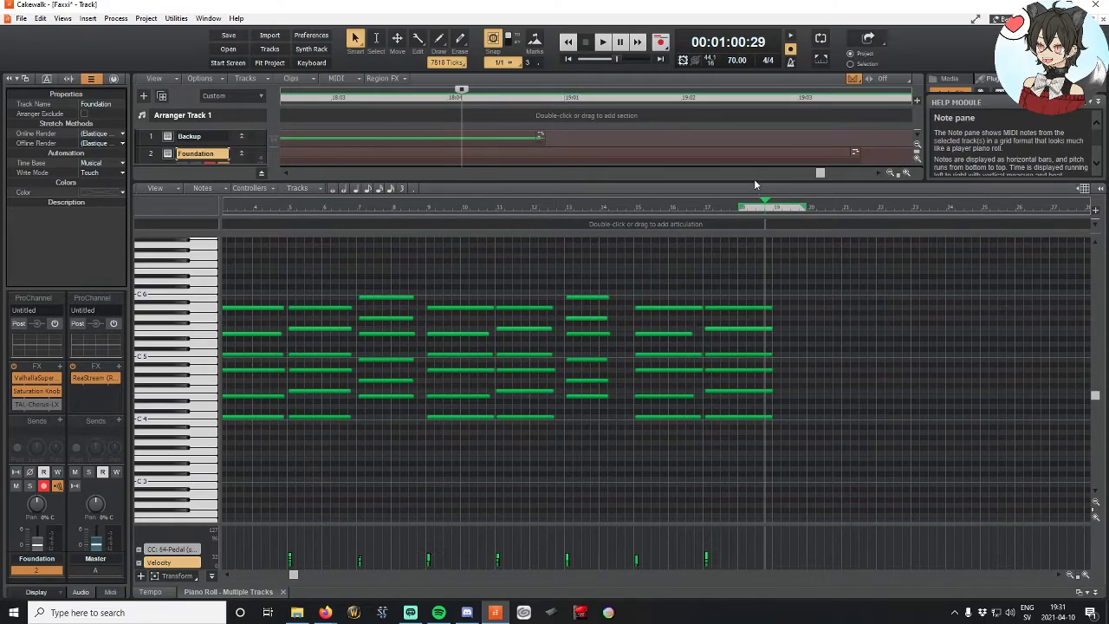
Step: Shrink the Piano Roll to bring back the full track view and set the playhead to measure 16
{"action": "left_click_drag", "start_coordinate": [752, 182], "coordinate": [771, 419]}
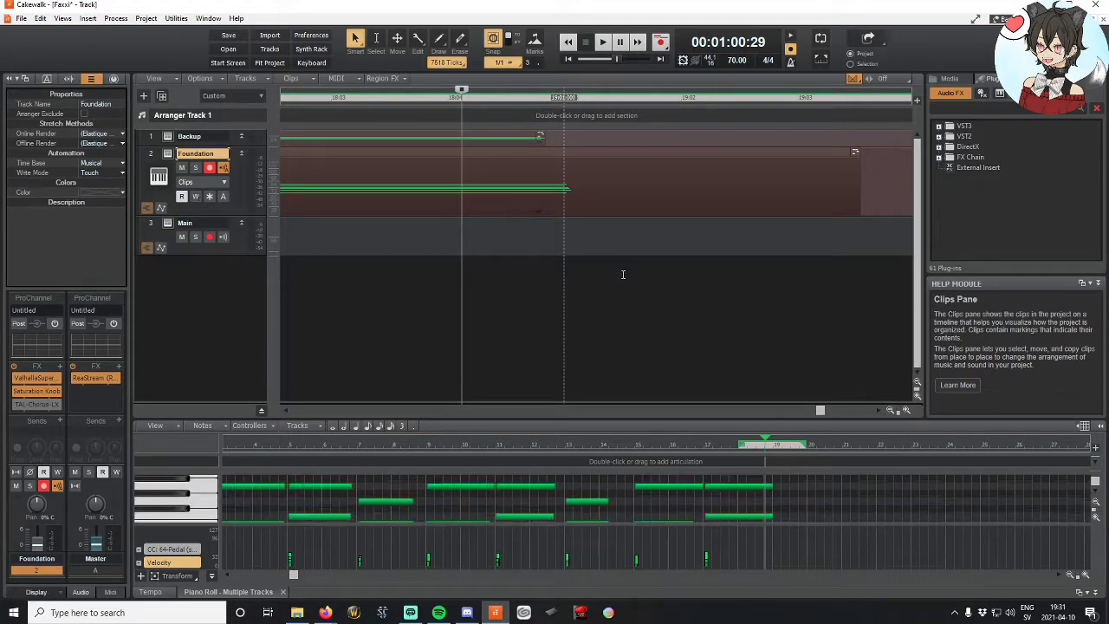
{"action": "left_click", "coordinate": [622, 305]}
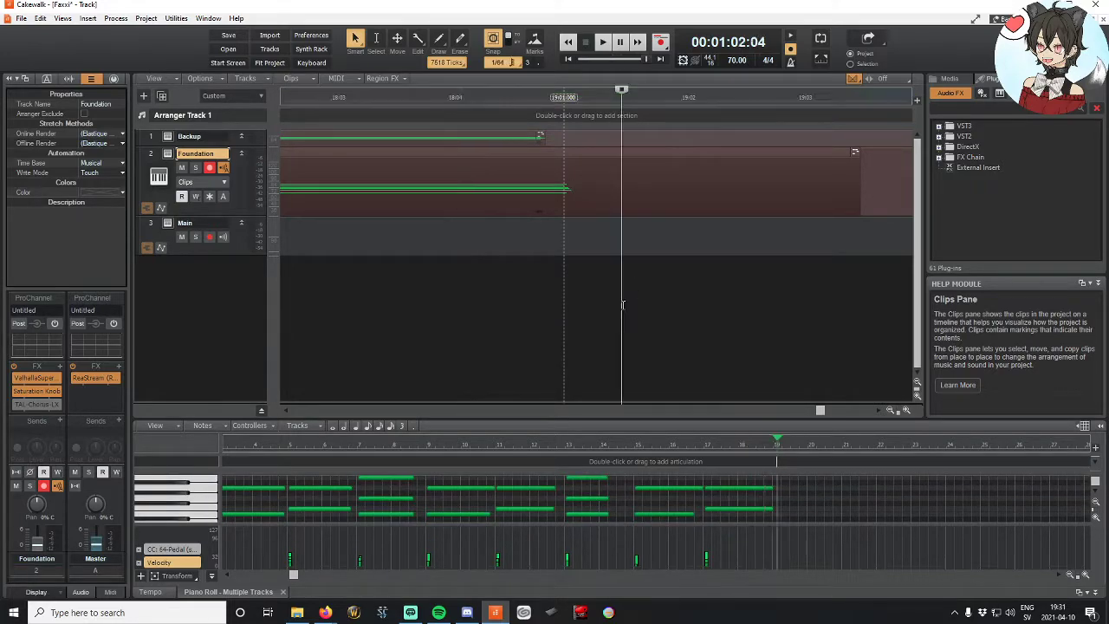
{"action": "scroll", "coordinate": [633, 305], "scroll_direction": "down", "scroll_amount": 3}
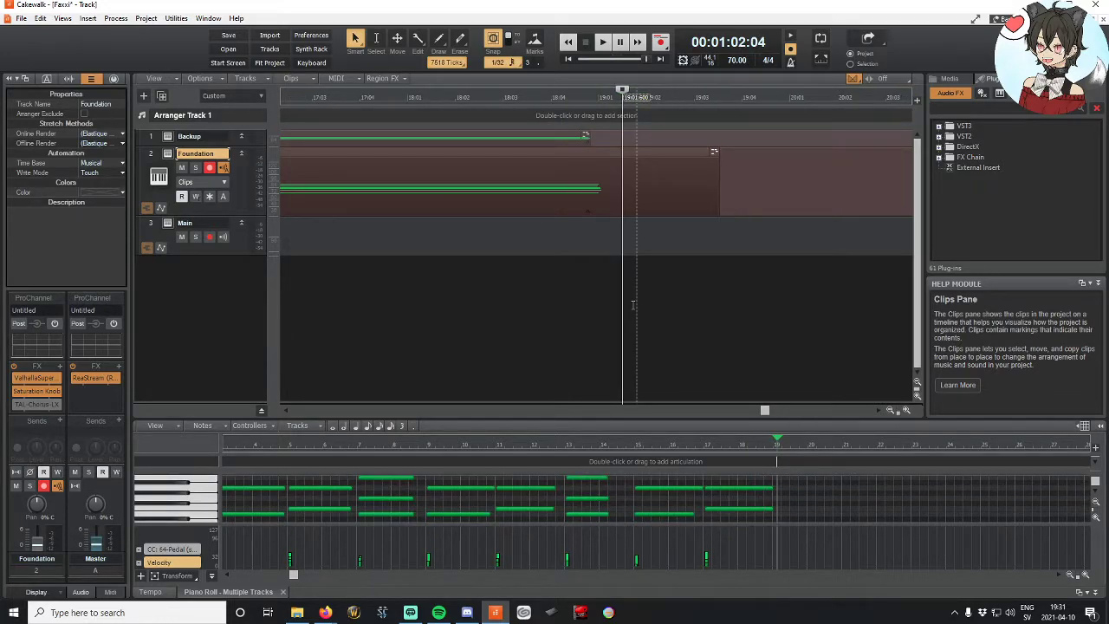
{"action": "scroll", "coordinate": [633, 305], "scroll_direction": "down", "scroll_amount": 5}
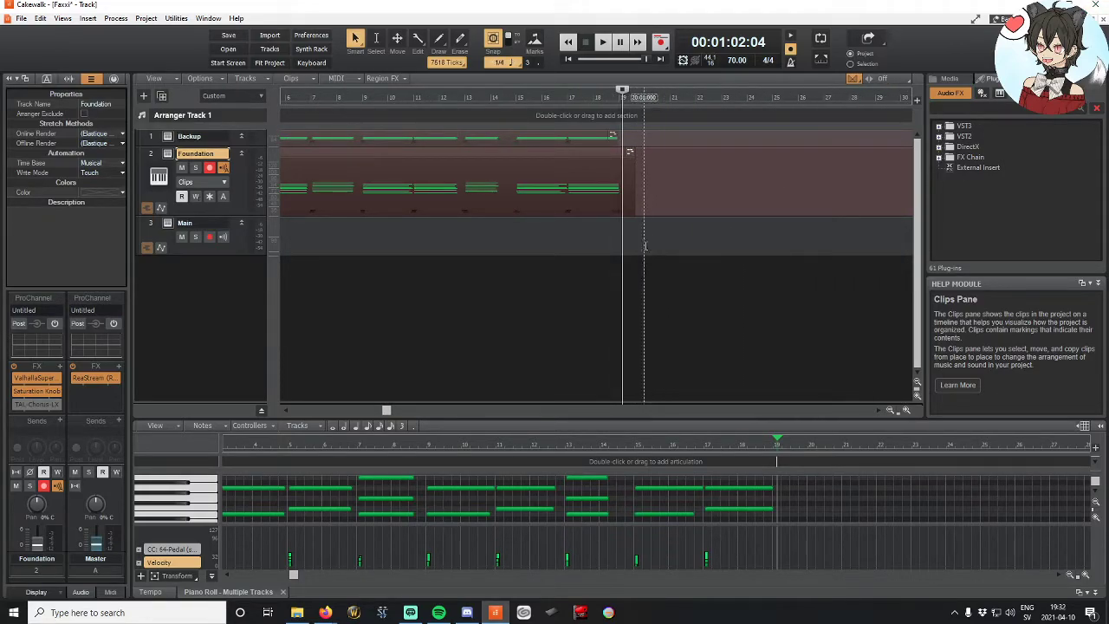
{"action": "left_click_drag", "start_coordinate": [776, 438], "coordinate": [668, 444]}
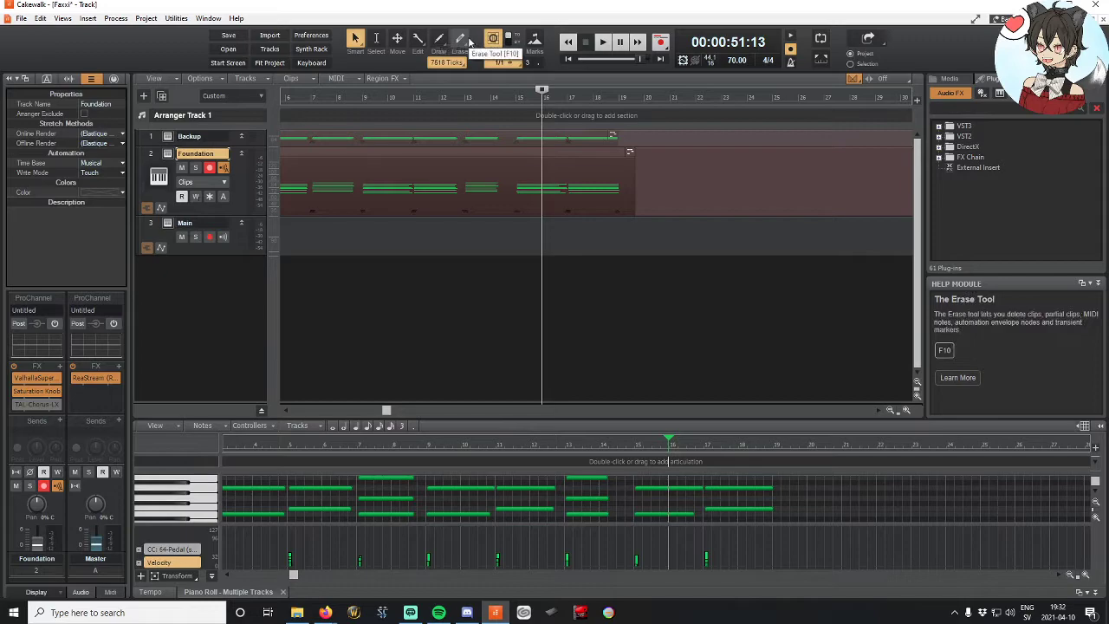
{"action": "left_click", "coordinate": [425, 44]}
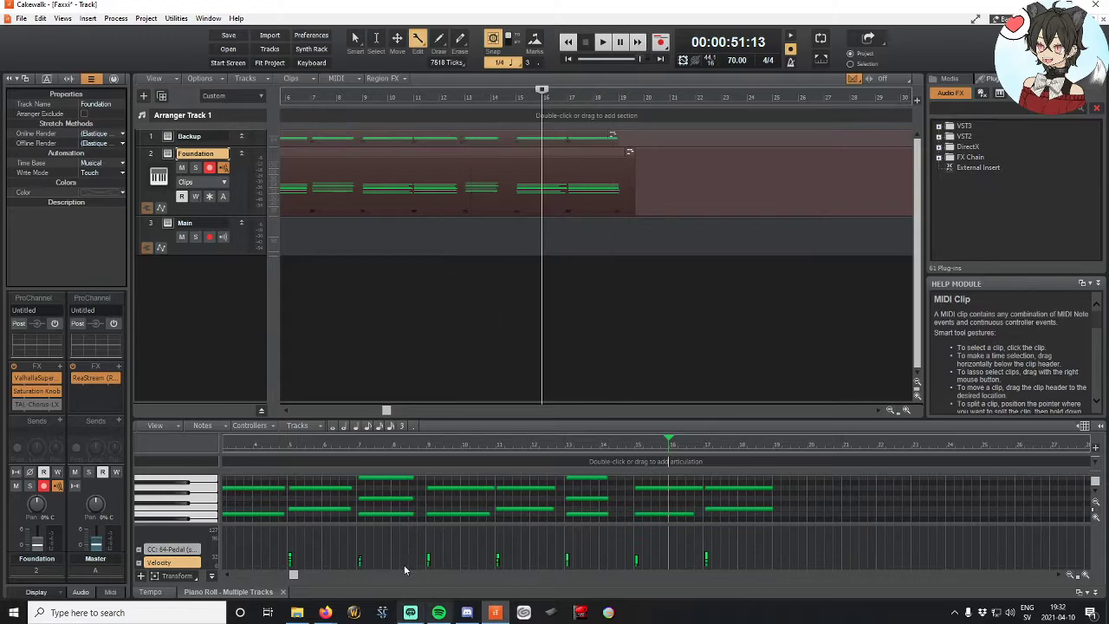
{"action": "left_click", "coordinate": [398, 40]}
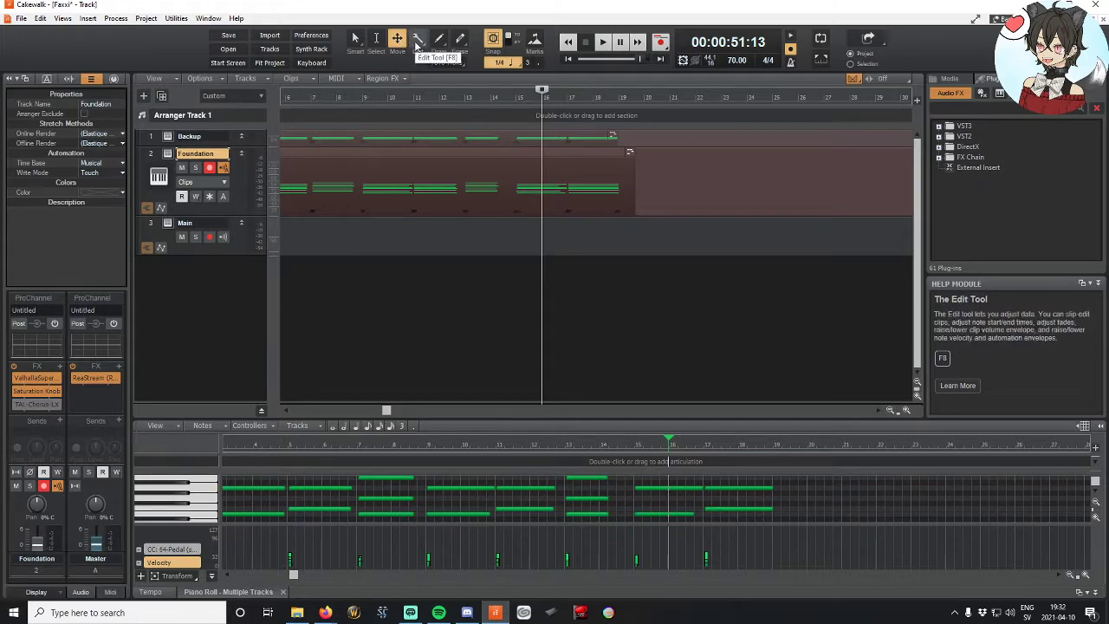
{"action": "scroll", "coordinate": [783, 487], "scroll_direction": "down", "scroll_amount": 3}
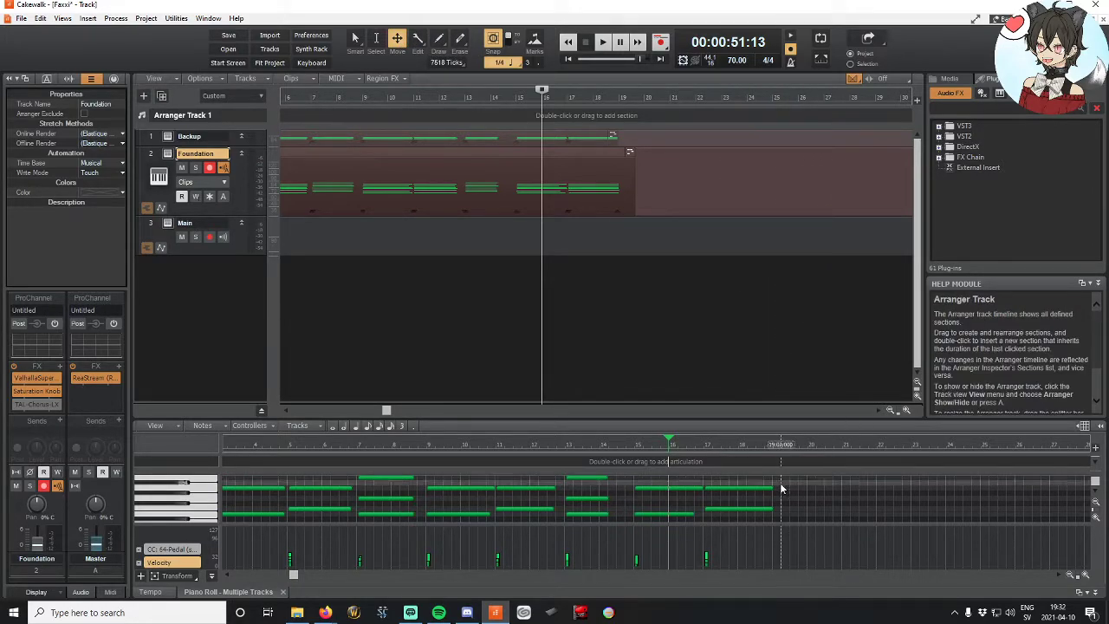
{"action": "scroll", "coordinate": [860, 511], "scroll_direction": "down", "scroll_amount": 1}
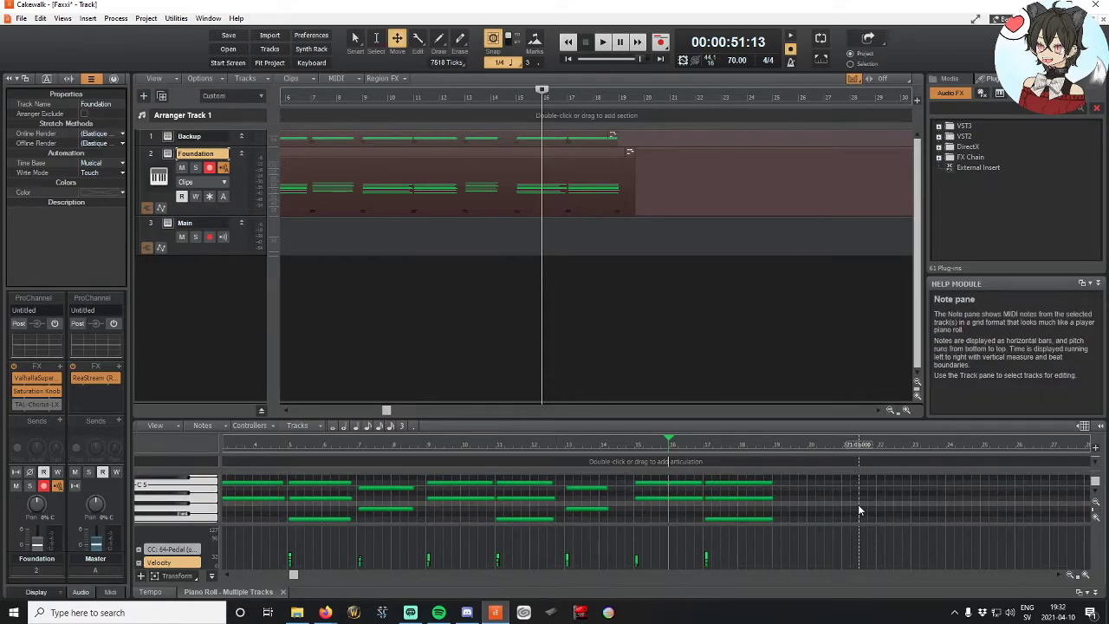
{"action": "scroll", "coordinate": [860, 509], "scroll_direction": "up", "scroll_amount": 1}
Step: Switch to Firefox, look up "cakewalk cut track" for how to split a clip, and return to Cakewalk
{"action": "mouse_move", "coordinate": [325, 613]}
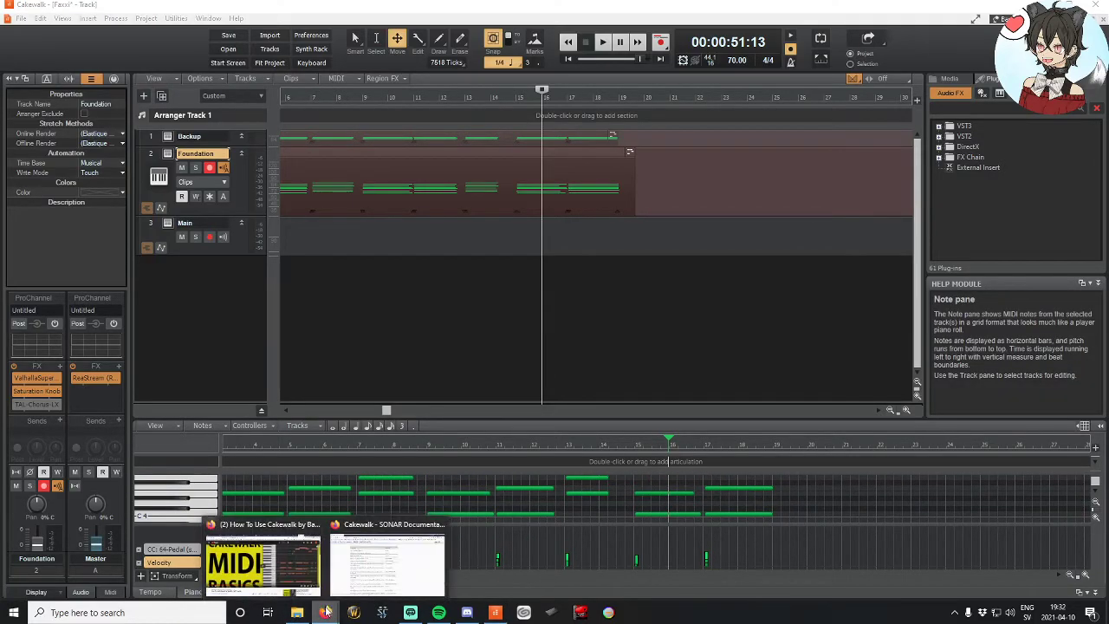
{"action": "left_click", "coordinate": [387, 563]}
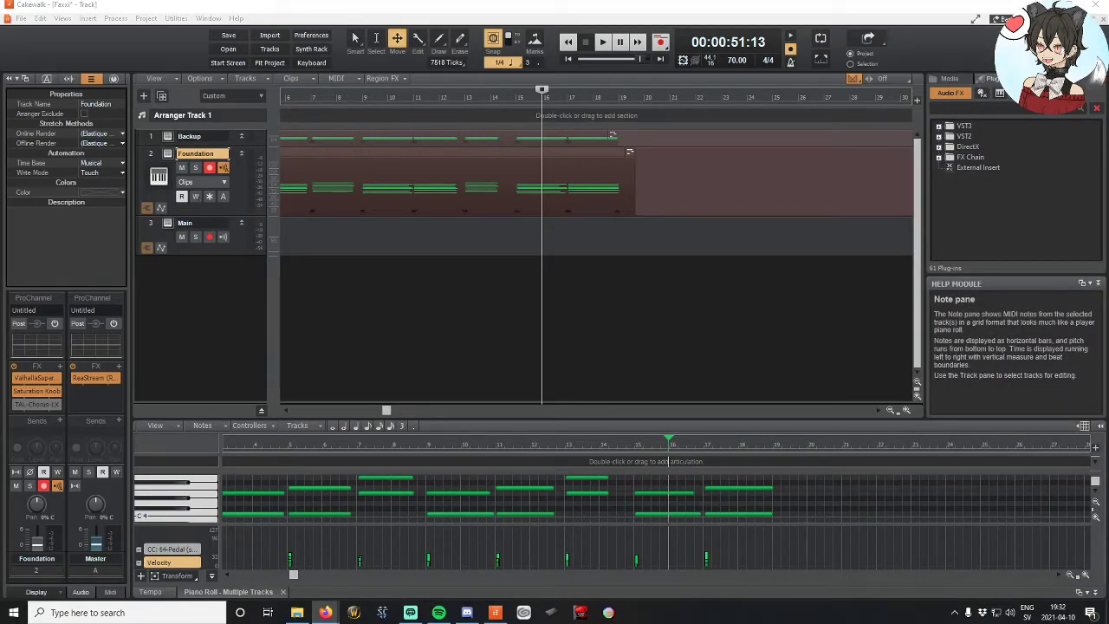
{"action": "key", "text": "alt+Tab"}
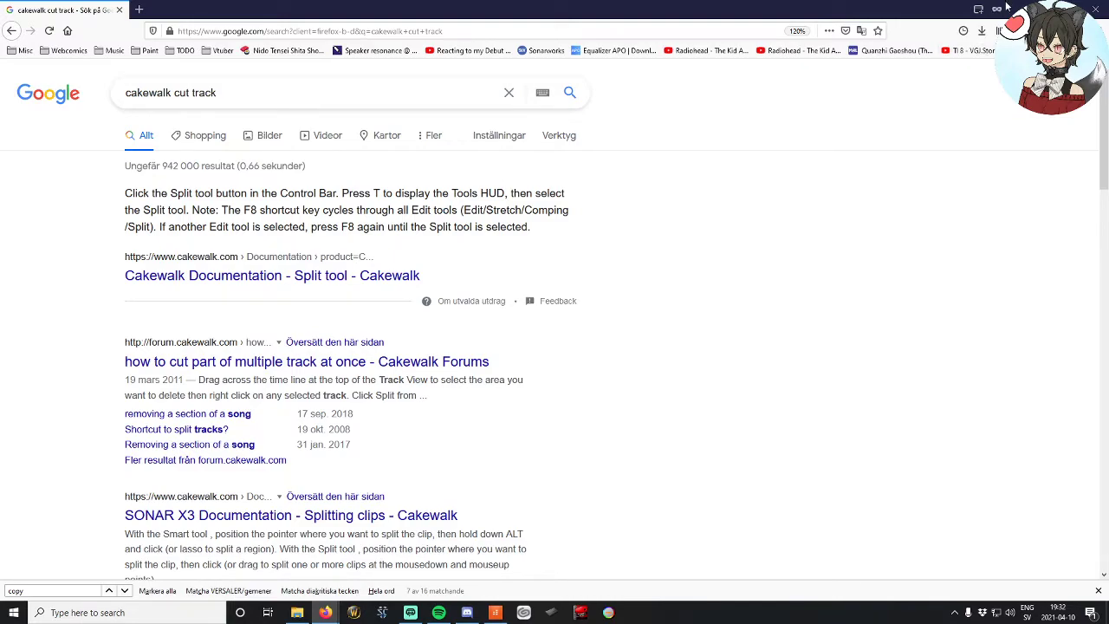
{"action": "key", "text": "alt+Tab"}
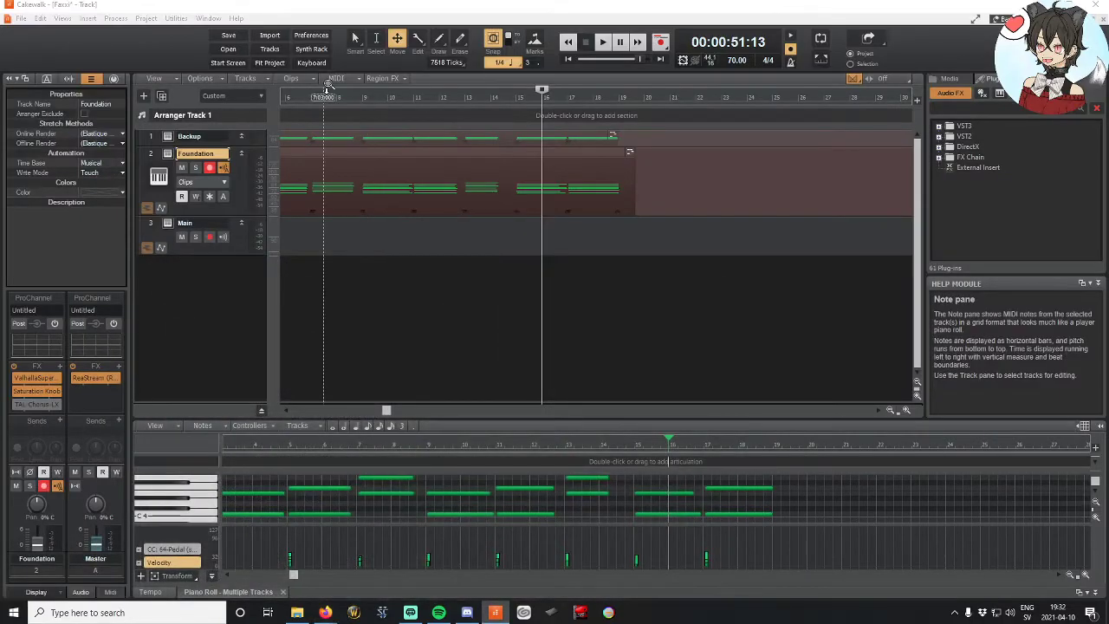
{"action": "left_click", "coordinate": [425, 49]}
{"action": "left_click", "coordinate": [439, 41]}
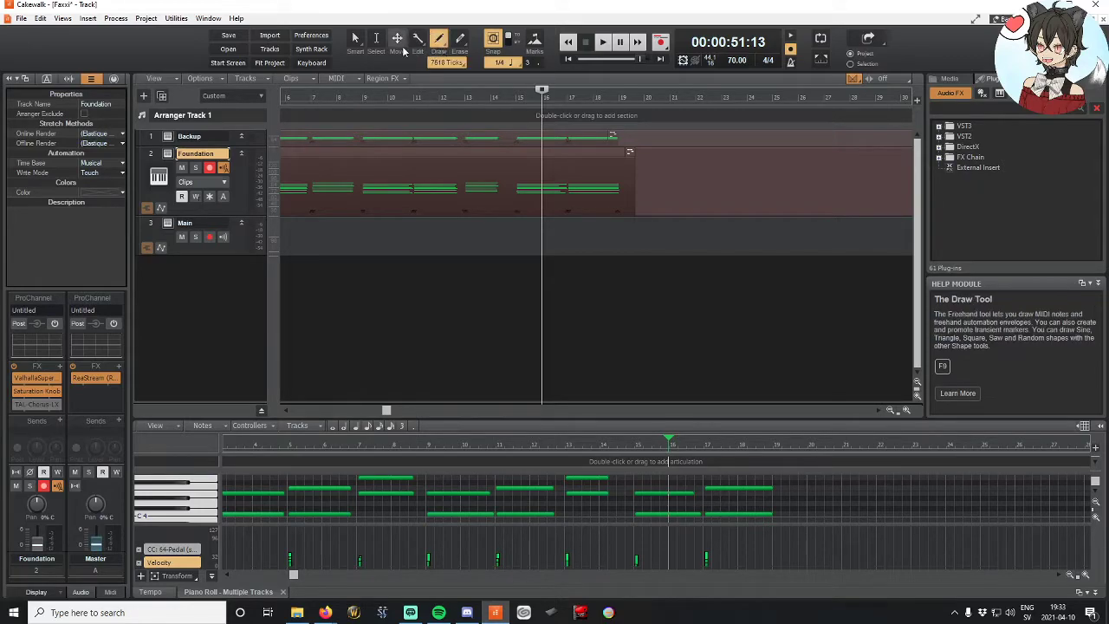
{"action": "key", "text": "t"}
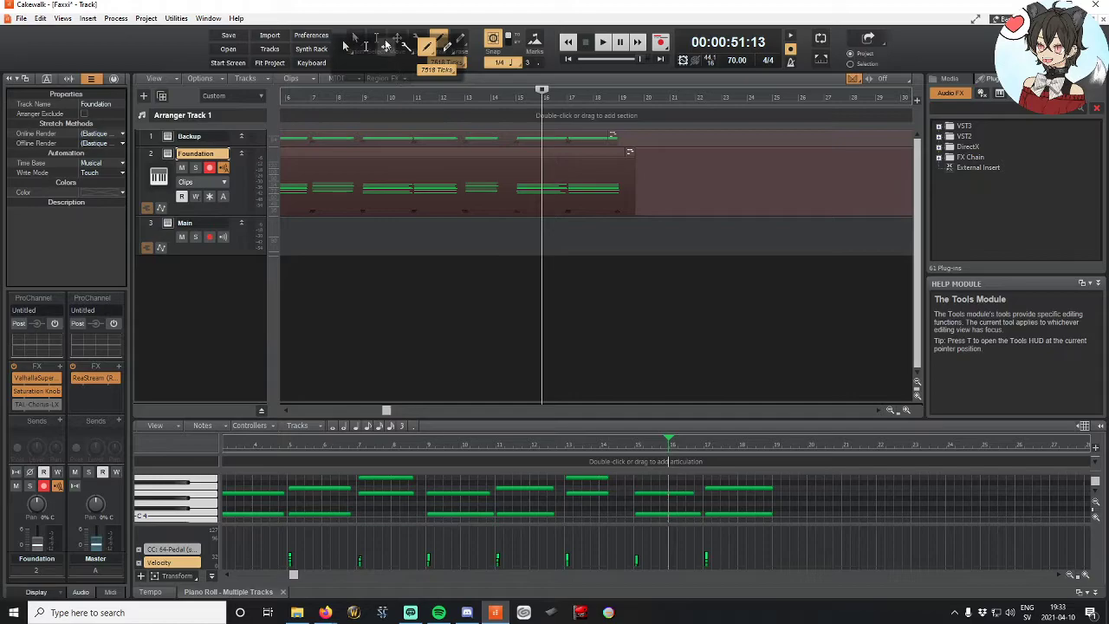
{"action": "key", "text": "t"}
{"action": "key", "text": "t"}
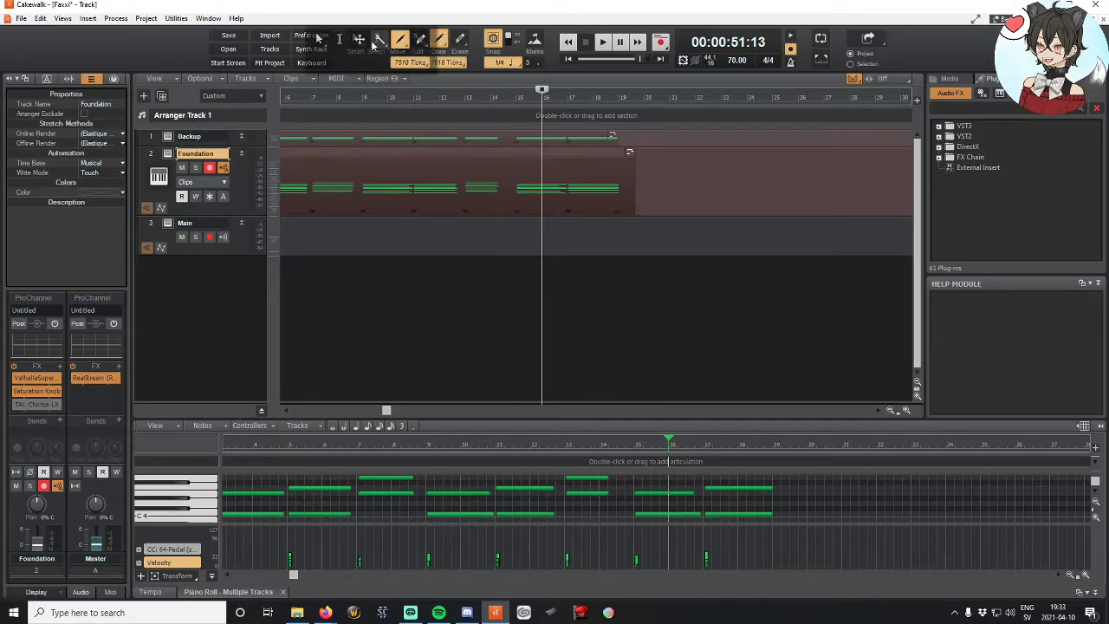
{"action": "key", "text": "t"}
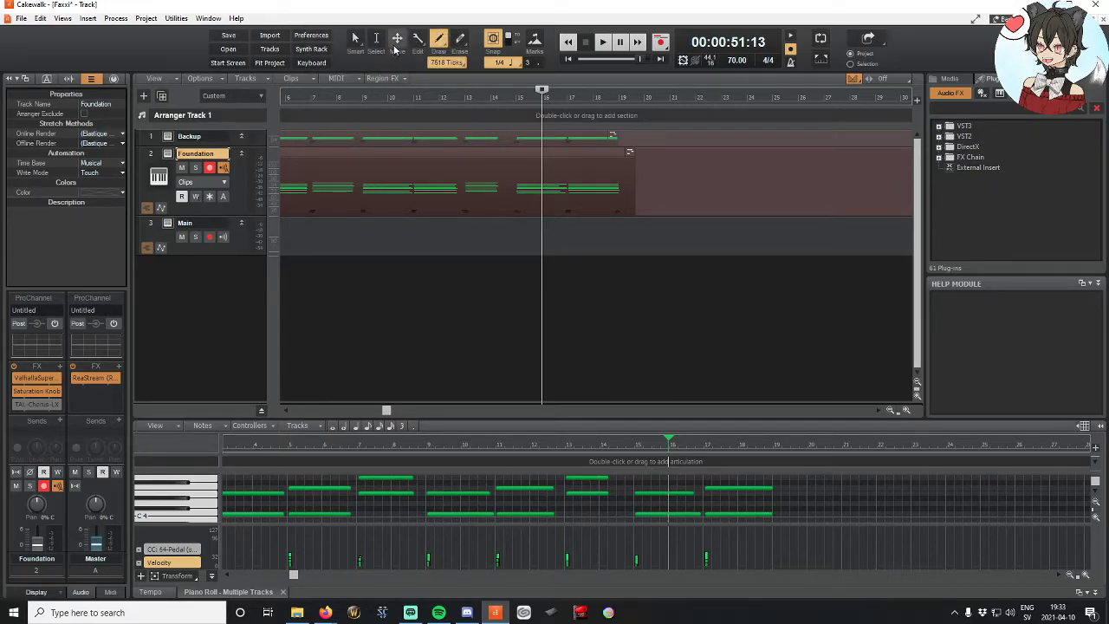
Step: Choose the Edit tool and apply trimming to the Foundation clip so it ends with its last chord near measure 19
{"action": "left_click", "coordinate": [396, 49]}
{"action": "left_click", "coordinate": [419, 39]}
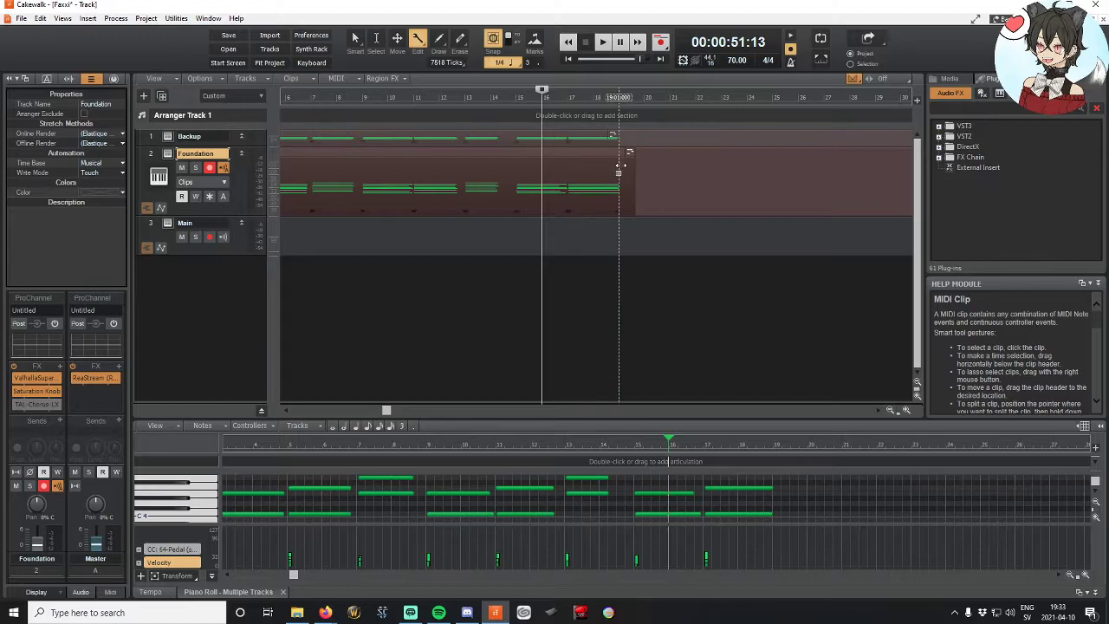
{"action": "scroll", "coordinate": [884, 494], "scroll_direction": "down", "scroll_amount": 3}
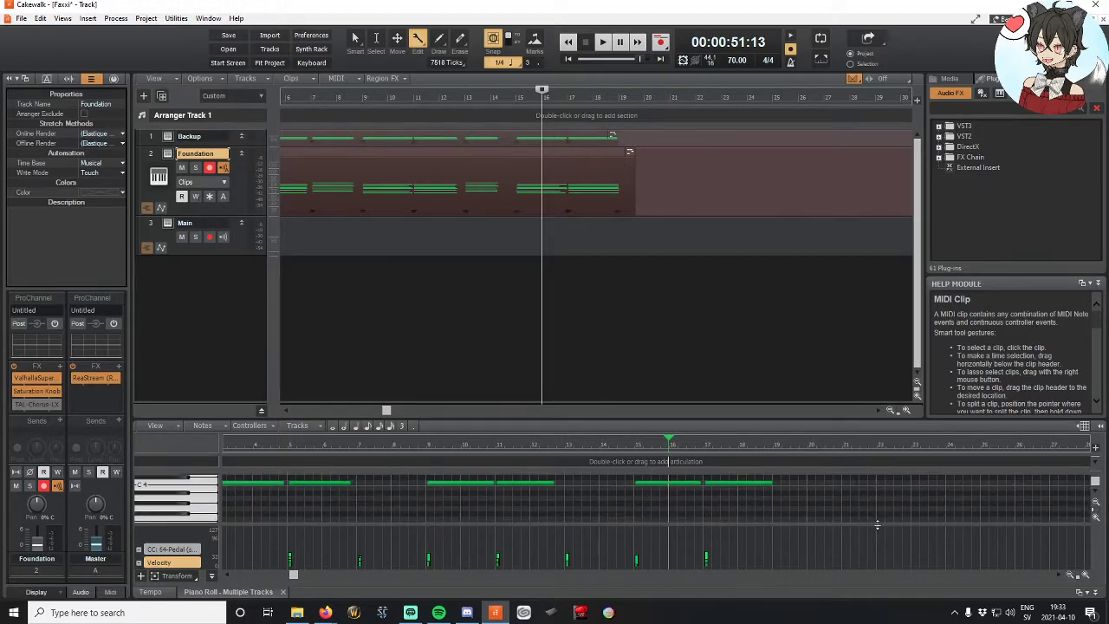
{"action": "scroll", "coordinate": [868, 513], "scroll_direction": "up", "scroll_amount": 3}
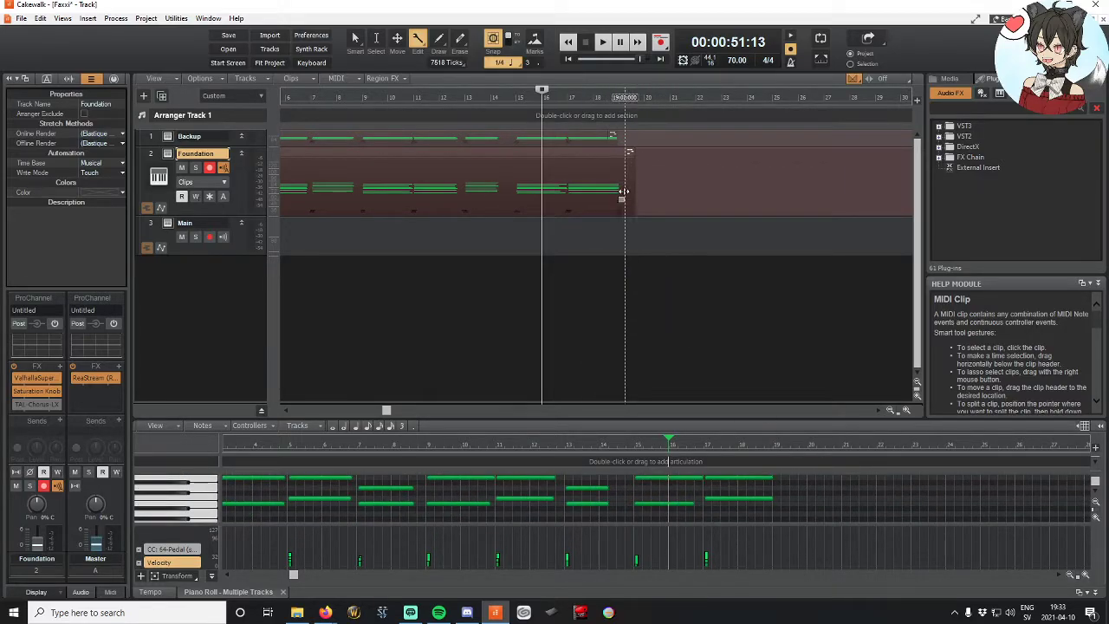
{"action": "right_click", "coordinate": [621, 172]}
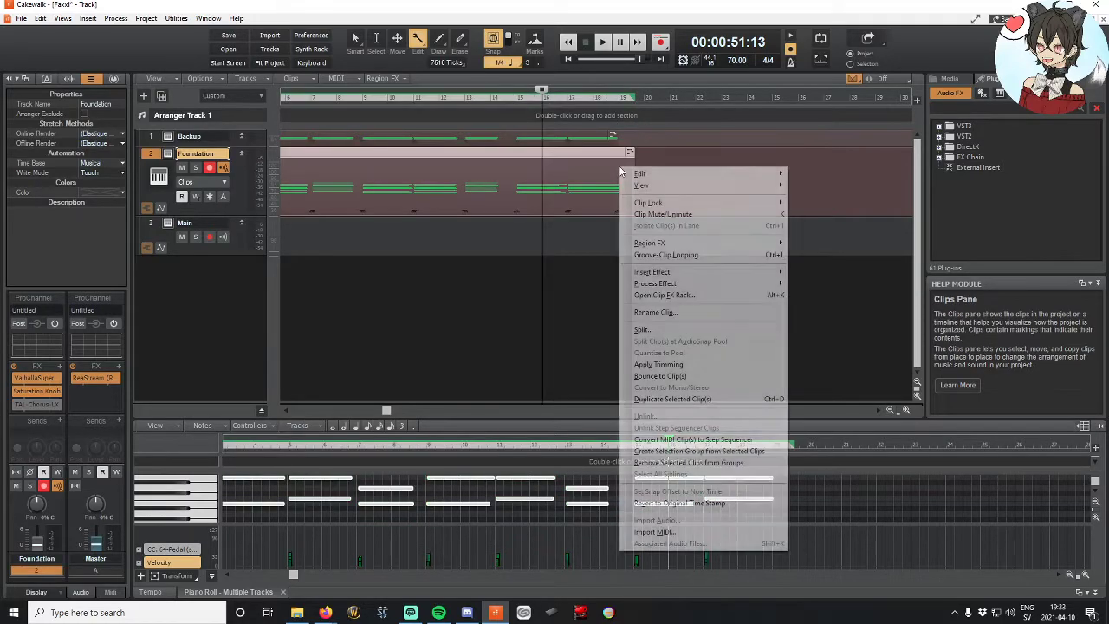
{"action": "mouse_move", "coordinate": [656, 175]}
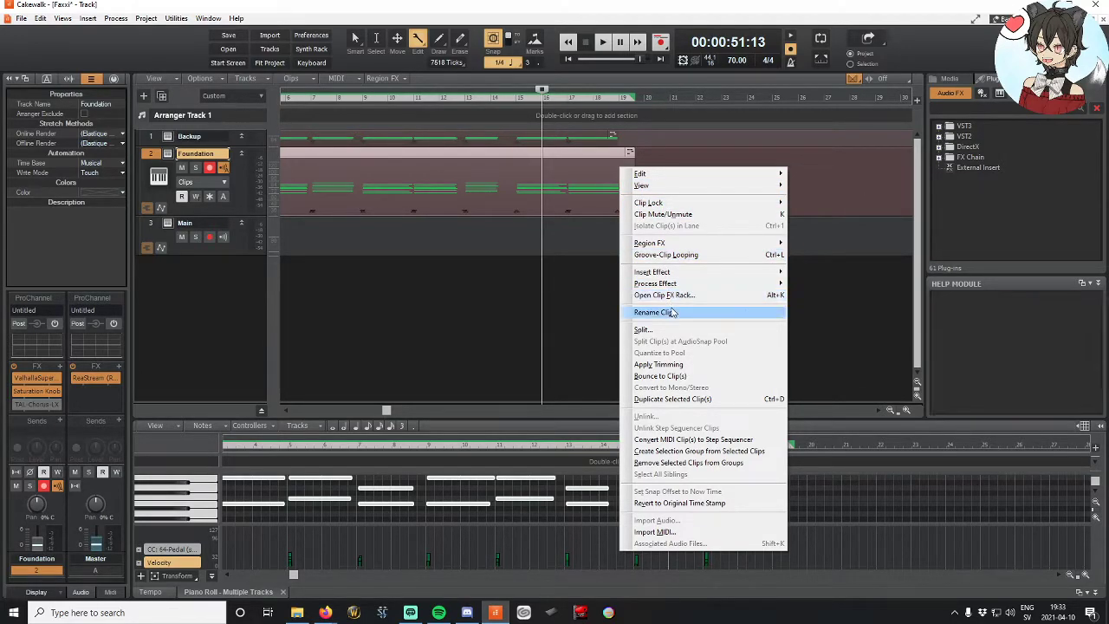
{"action": "left_click", "coordinate": [681, 364]}
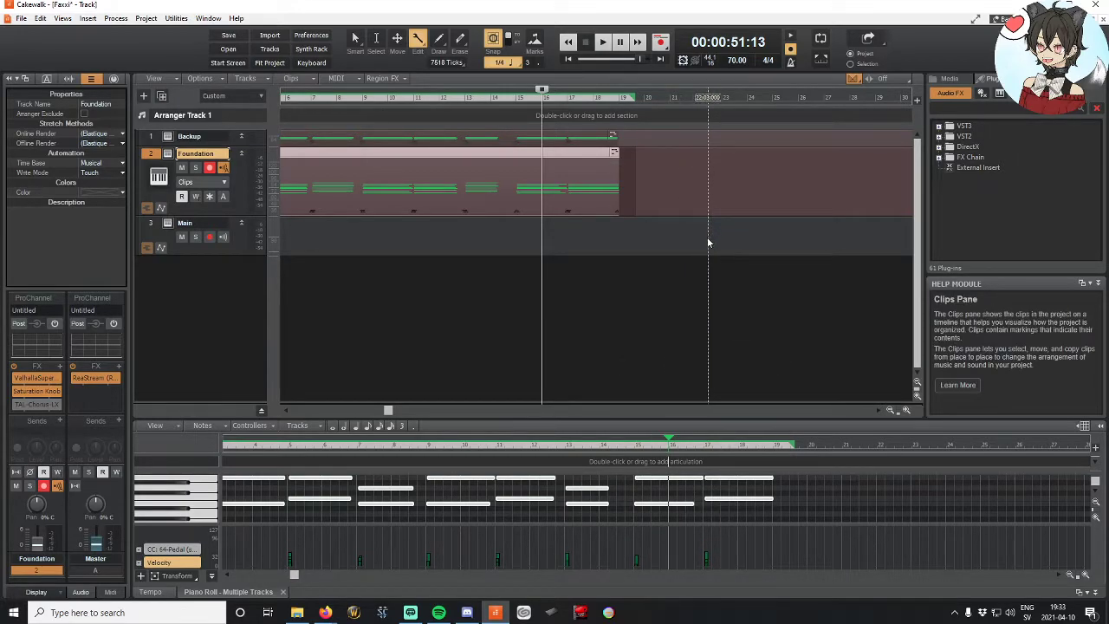
{"action": "right_click", "coordinate": [588, 168]}
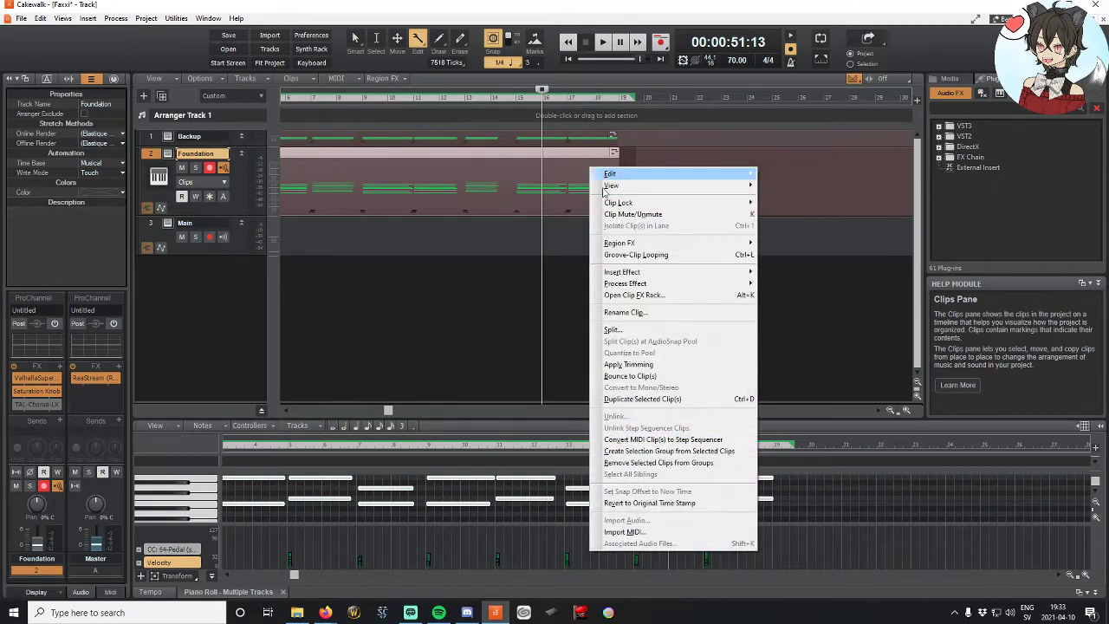
{"action": "left_click", "coordinate": [628, 364]}
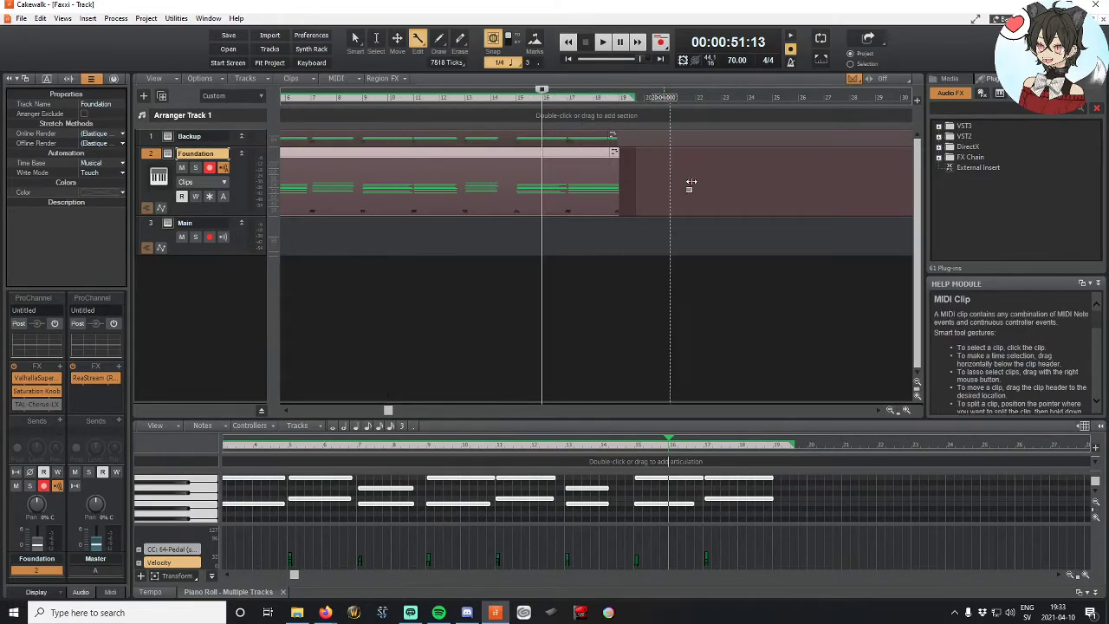
Step: Duplicate the Foundation clip and try to crop the start of the copy to about measure 29
{"action": "key", "text": "ctrl+d"}
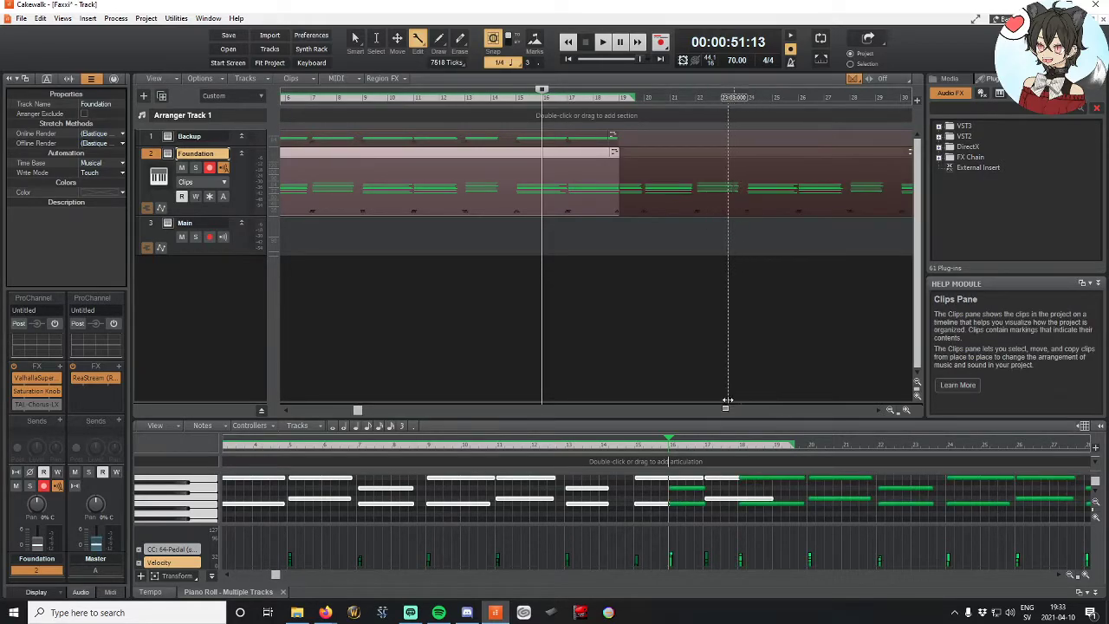
{"action": "scroll", "coordinate": [757, 250], "scroll_direction": "right", "scroll_amount": 5}
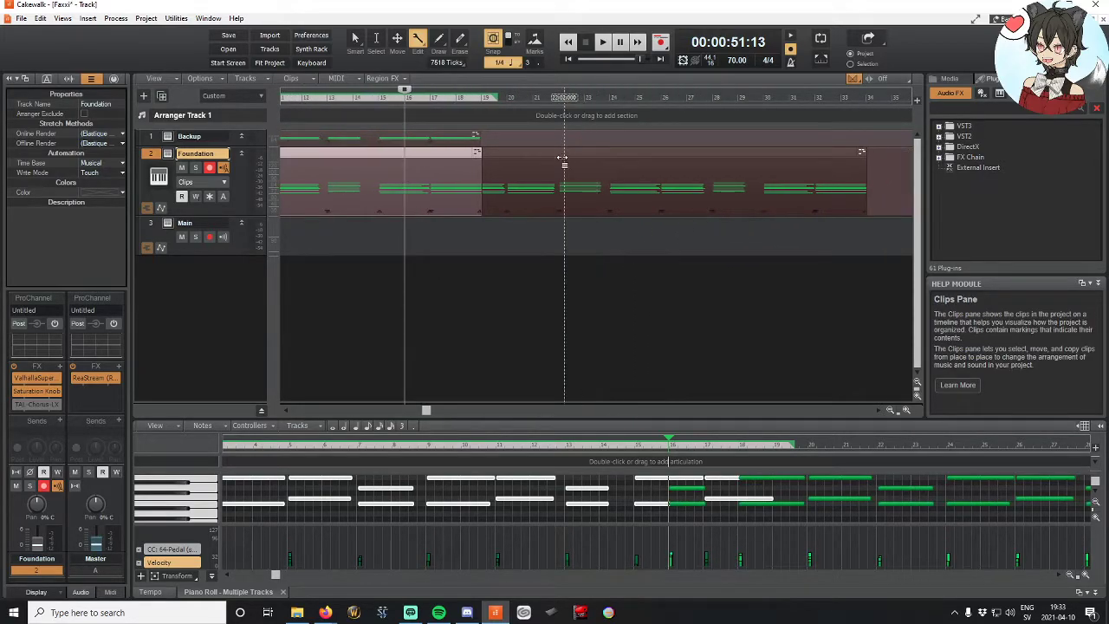
{"action": "key", "text": "s"}
{"action": "left_click_drag", "start_coordinate": [533, 149], "coordinate": [687, 197]}
{"action": "scroll", "coordinate": [687, 198], "scroll_direction": "right", "scroll_amount": 7}
{"action": "scroll", "coordinate": [685, 201], "scroll_direction": "left", "scroll_amount": 3}
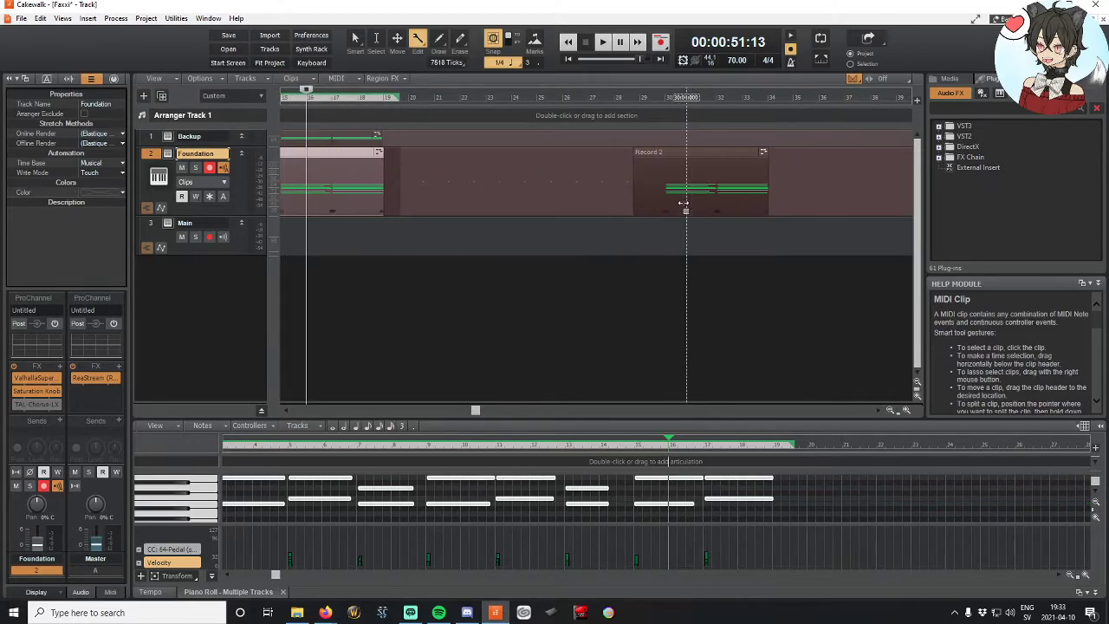
Step: Remove the cropped copy from the Foundation track, leaving only the original Record 2 clip
{"action": "left_click", "coordinate": [684, 203]}
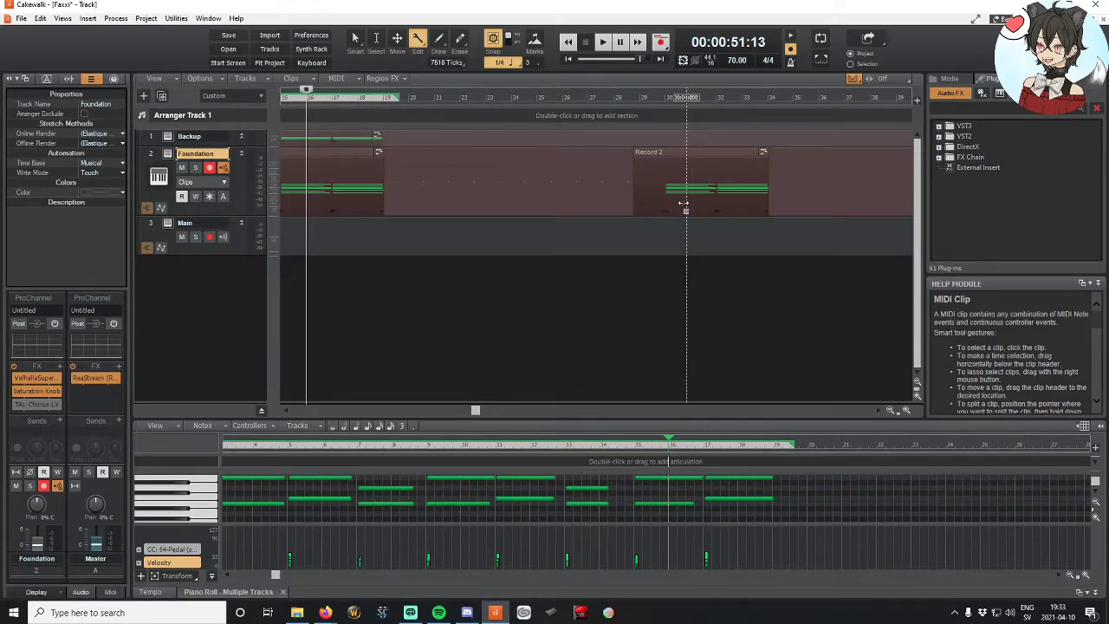
{"action": "scroll", "coordinate": [684, 203], "scroll_direction": "down", "scroll_amount": 8}
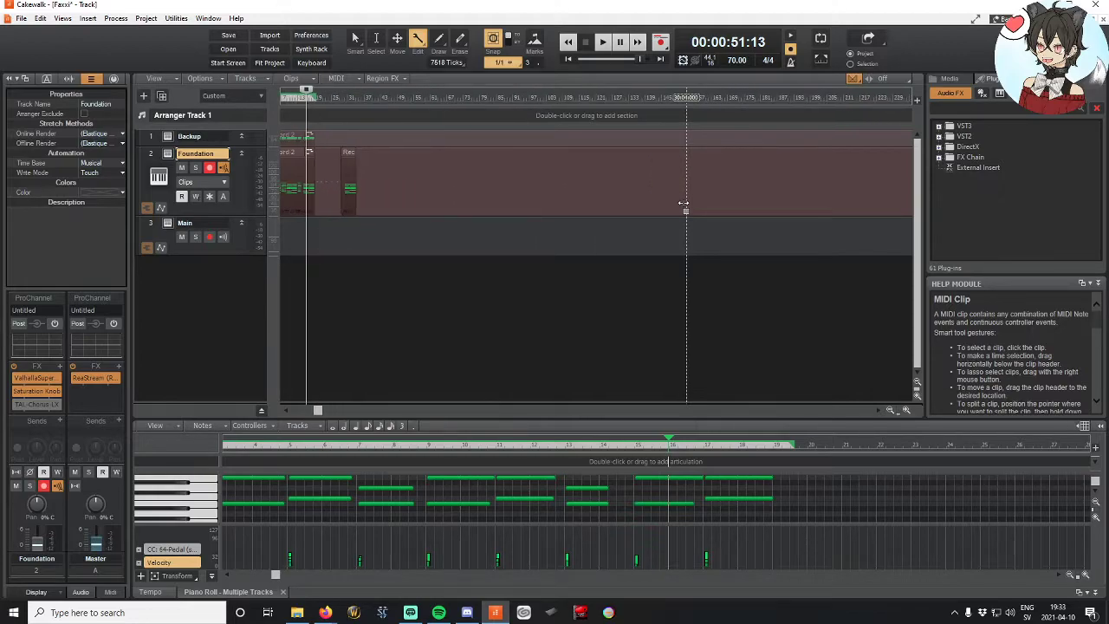
{"action": "left_click_drag", "start_coordinate": [318, 410], "coordinate": [280, 415]}
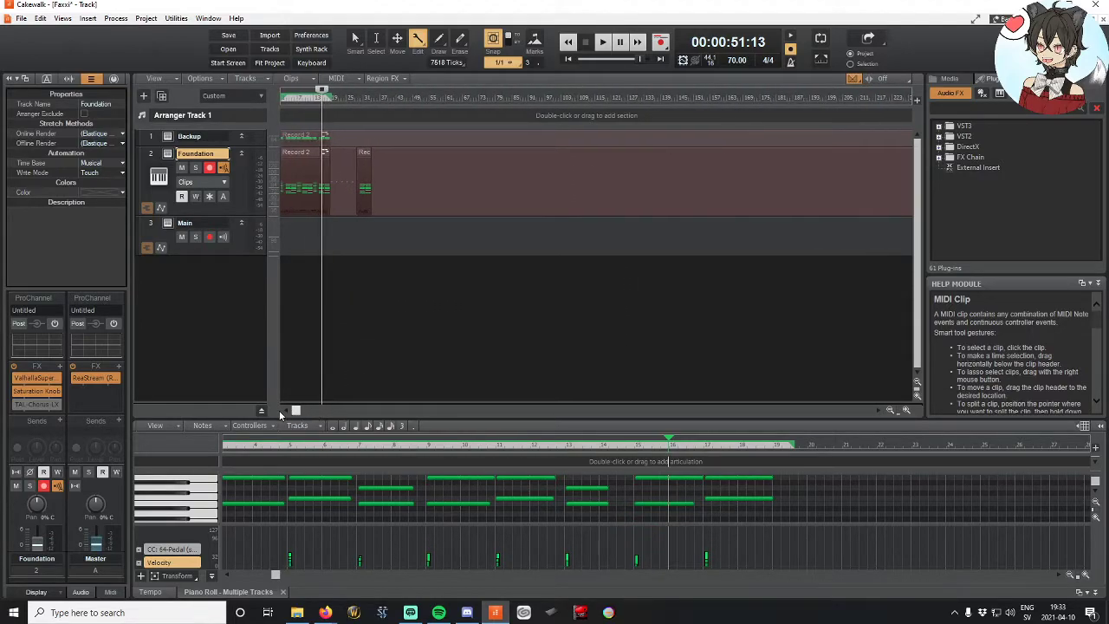
{"action": "left_click_drag", "start_coordinate": [360, 153], "coordinate": [400, 147]}
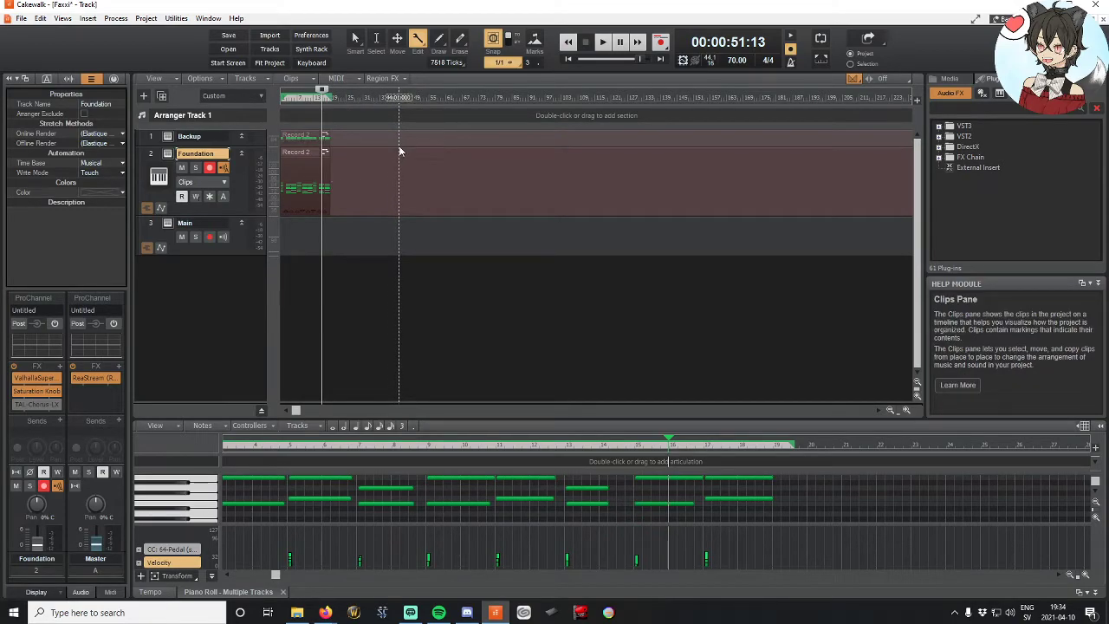
{"action": "left_click_drag", "start_coordinate": [400, 152], "coordinate": [378, 84]}
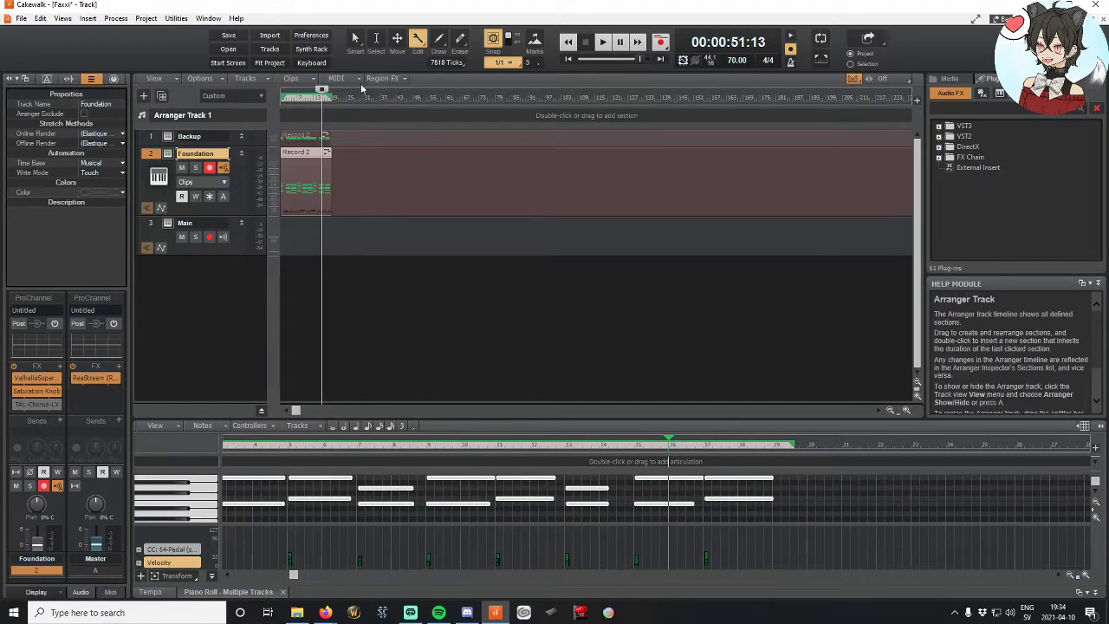
Step: Choose the Smart tool and try to shorten the Foundation clip by pulling the time selection's end back to measure 19
{"action": "left_click", "coordinate": [356, 40]}
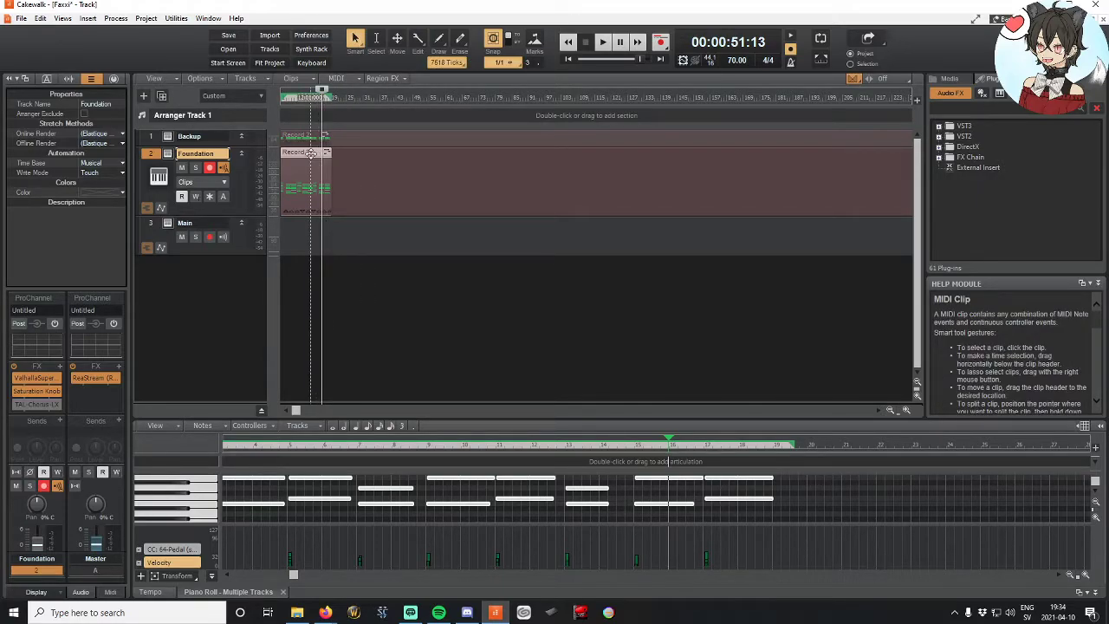
{"action": "left_click_drag", "start_coordinate": [792, 443], "coordinate": [773, 443]}
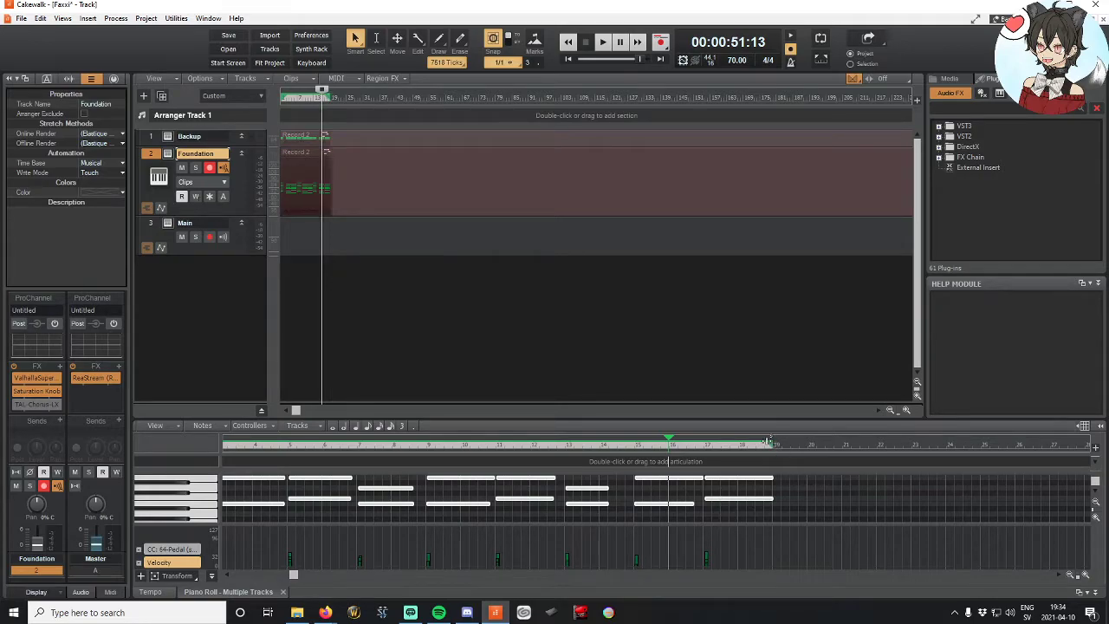
{"action": "left_click", "coordinate": [303, 174]}
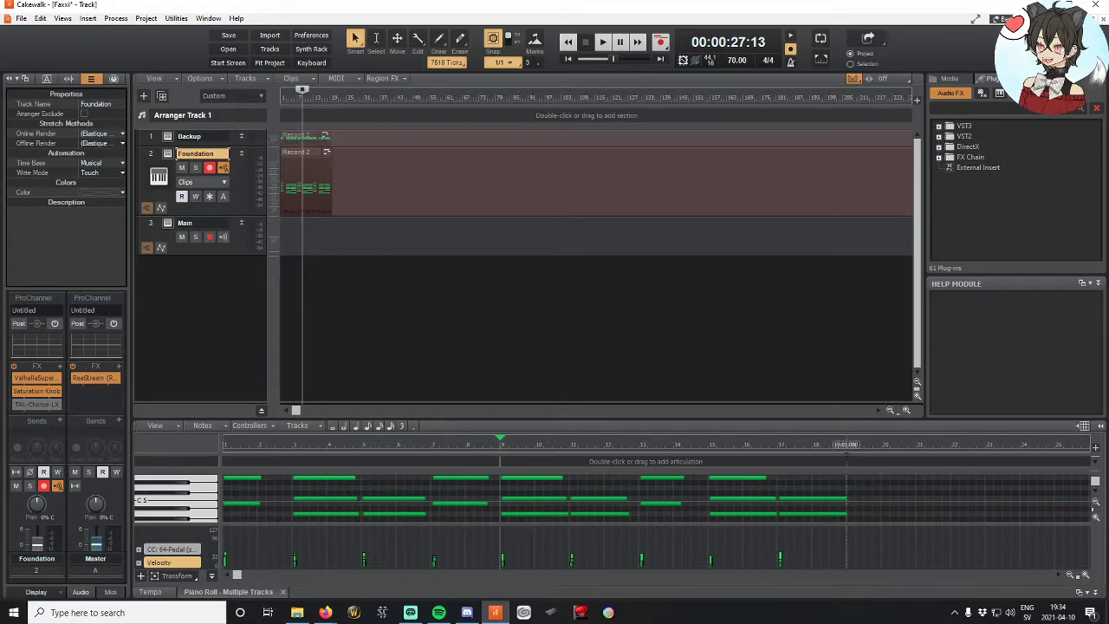
{"action": "mouse_move", "coordinate": [850, 442]}
{"action": "left_mouse_down"}
{"action": "mouse_move", "coordinate": [849, 486]}
{"action": "mouse_move", "coordinate": [850, 460]}
{"action": "left_mouse_up"}
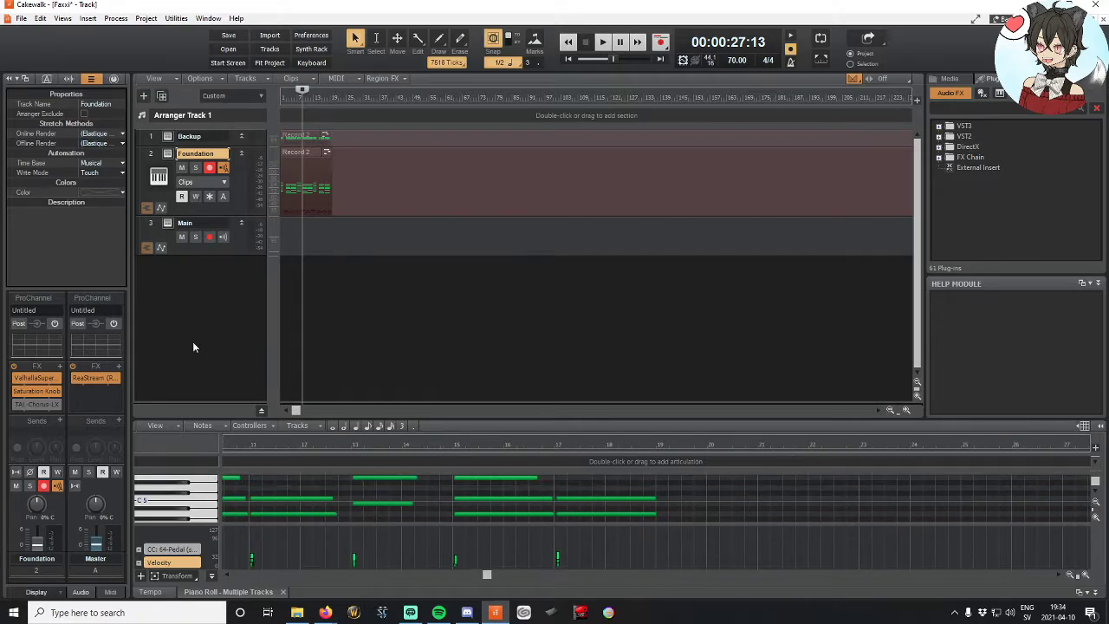
{"action": "left_click", "coordinate": [295, 153]}
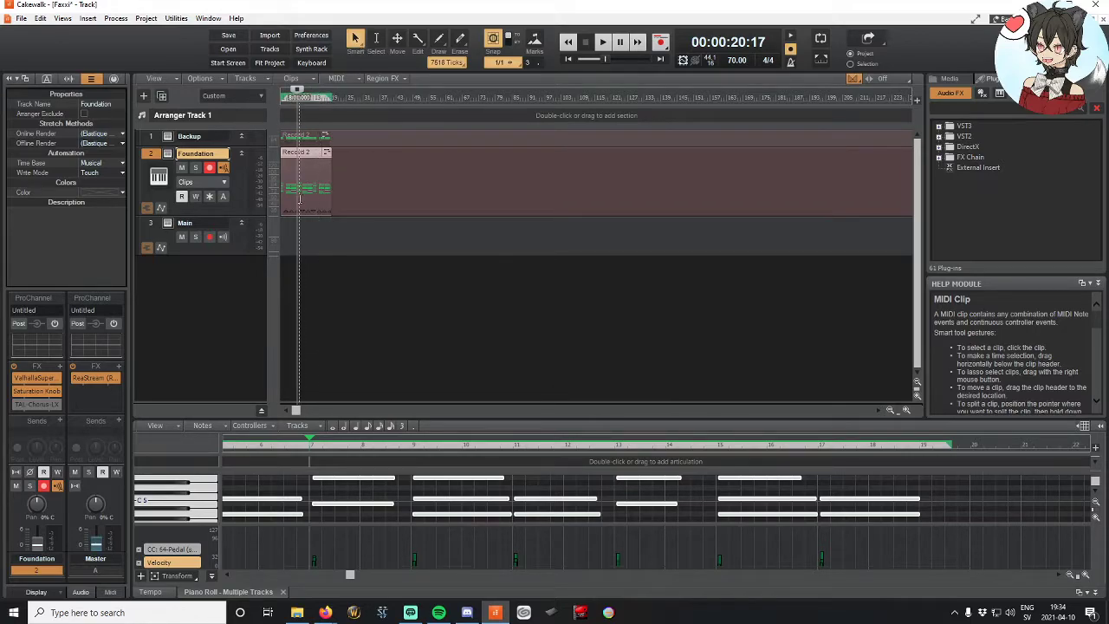
{"action": "left_click", "coordinate": [361, 444]}
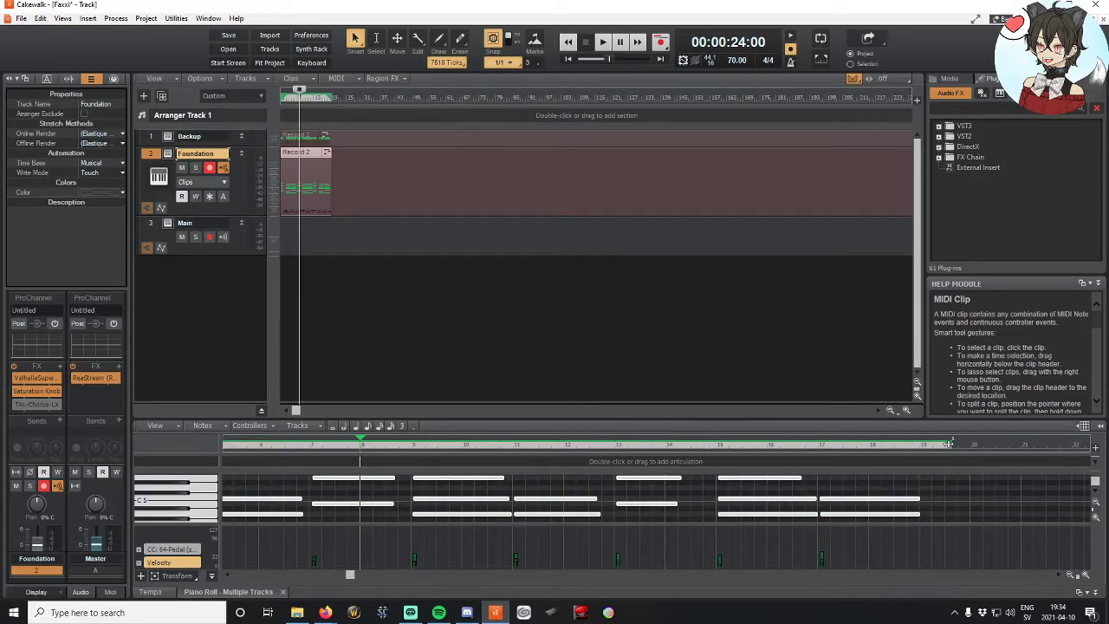
{"action": "left_click_drag", "start_coordinate": [949, 443], "coordinate": [922, 444]}
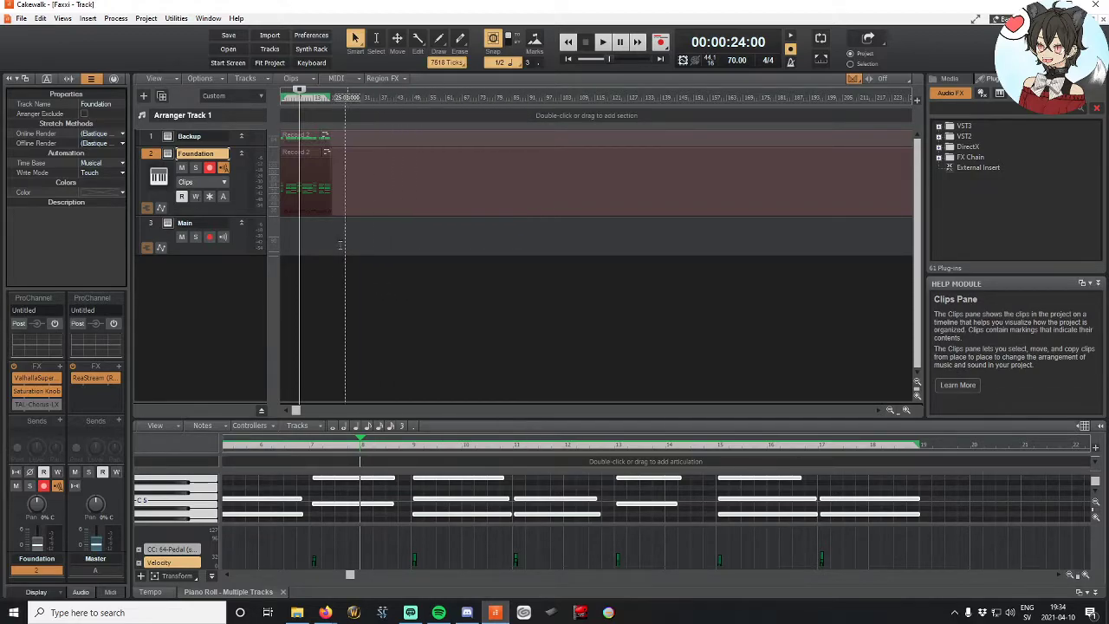
Step: Duplicate the Foundation clip and move the copy to about measure 21 on the same track
{"action": "left_click", "coordinate": [302, 154]}
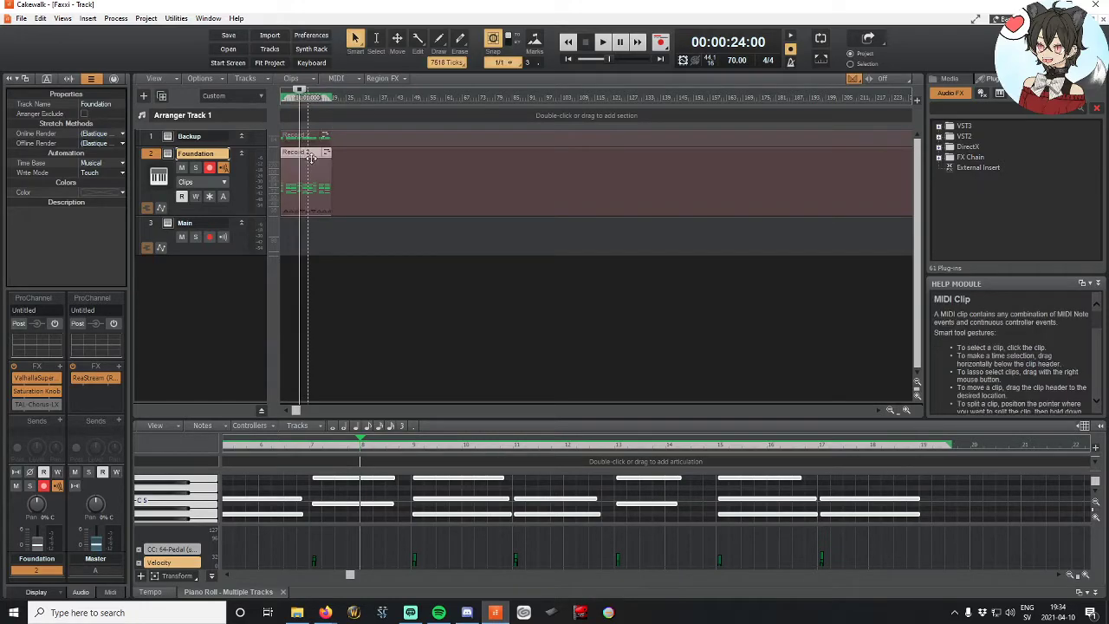
{"action": "key", "text": "ctrl+d"}
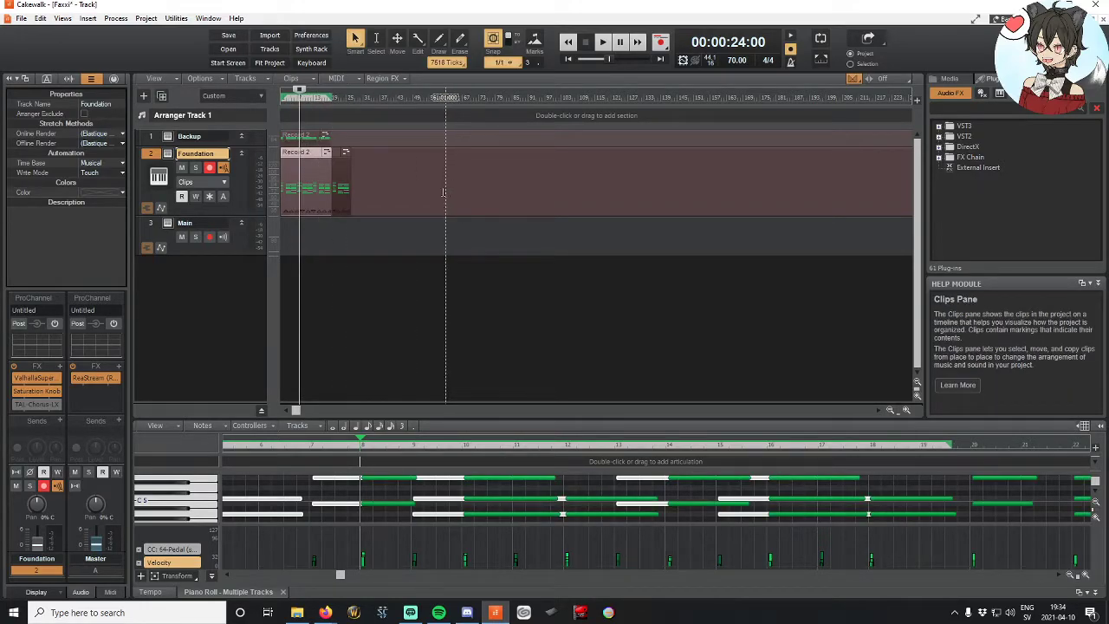
{"action": "mouse_move", "coordinate": [339, 158]}
{"action": "left_mouse_down"}
{"action": "mouse_move", "coordinate": [400, 155]}
{"action": "mouse_move", "coordinate": [353, 156]}
{"action": "left_mouse_up"}
{"action": "scroll", "coordinate": [355, 164], "scroll_direction": "up", "scroll_amount": 5}
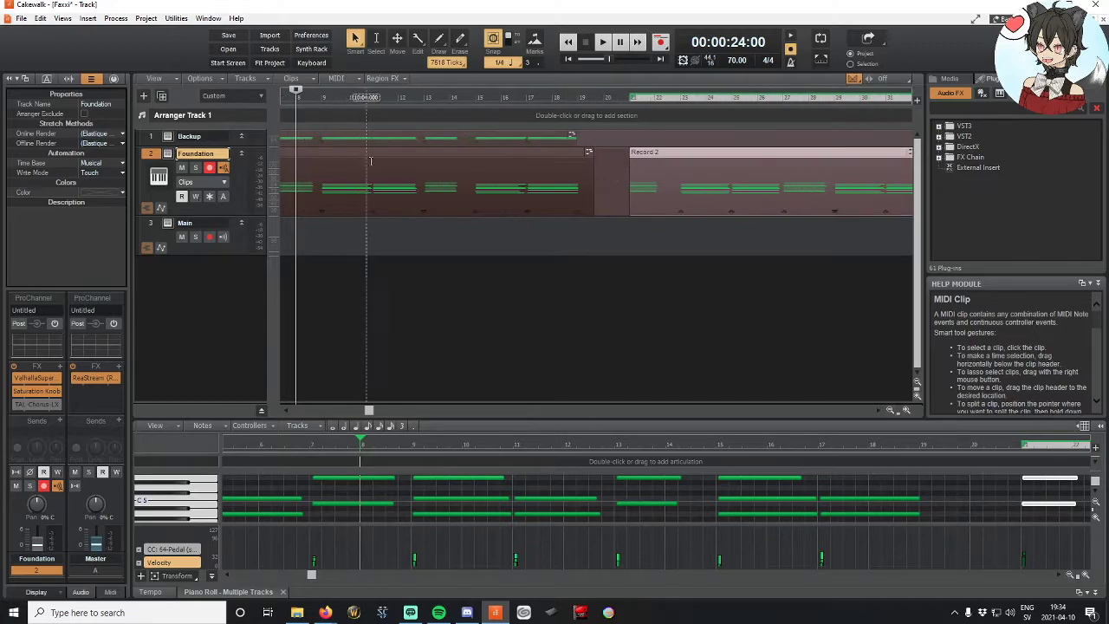
Step: Apply trimming to the original Foundation clip and delete its copy at measure 21
{"action": "right_click", "coordinate": [563, 154]}
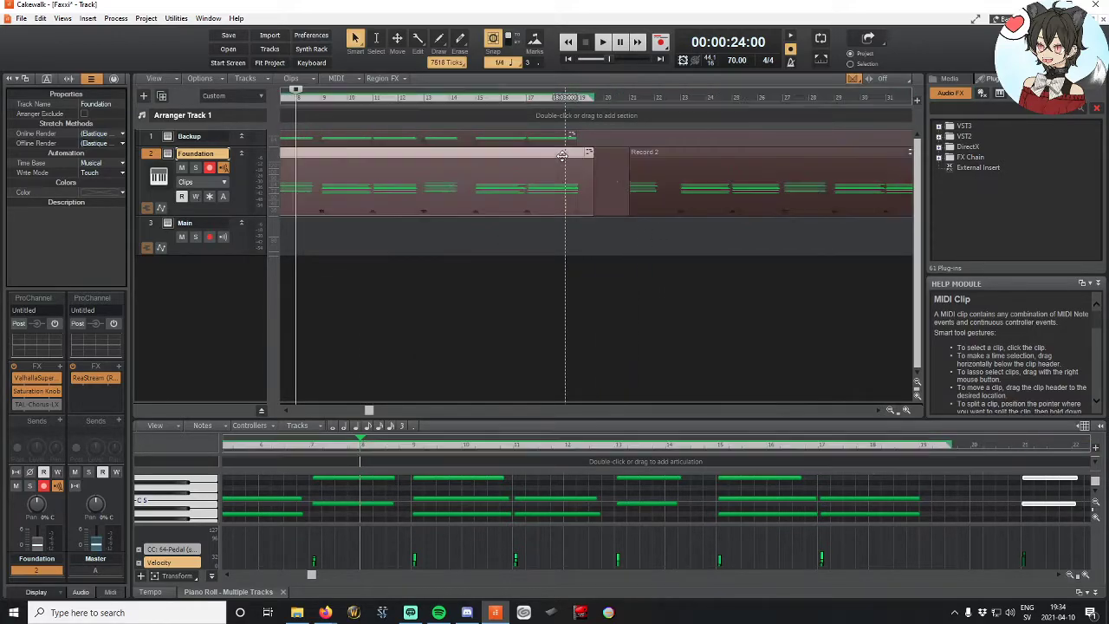
{"action": "left_click", "coordinate": [613, 358]}
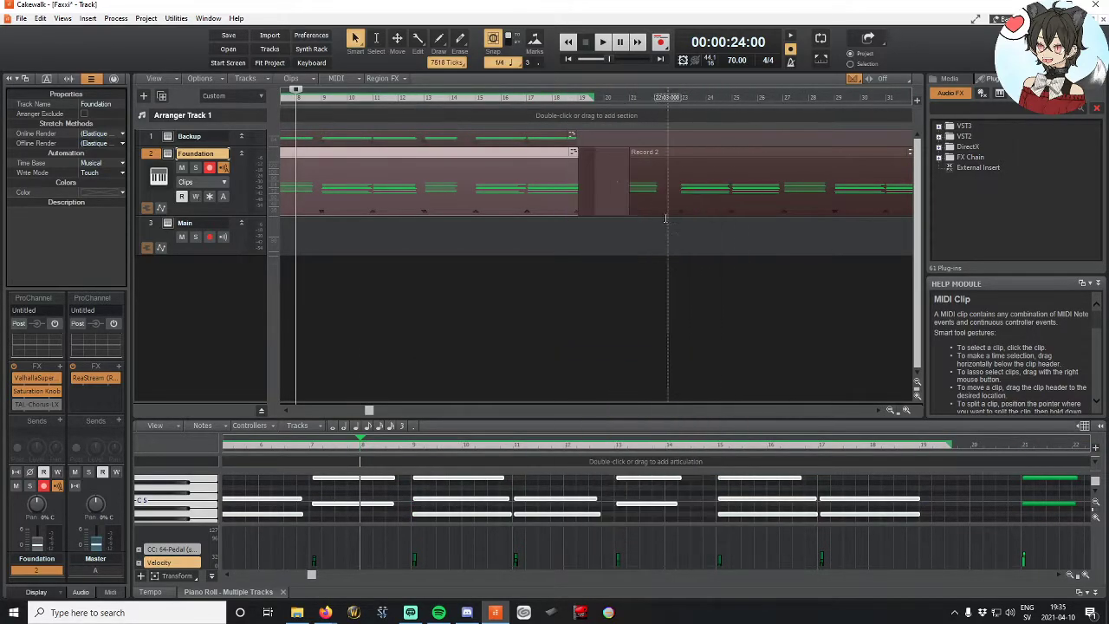
{"action": "left_click", "coordinate": [649, 163]}
{"action": "key", "text": "Delete"}
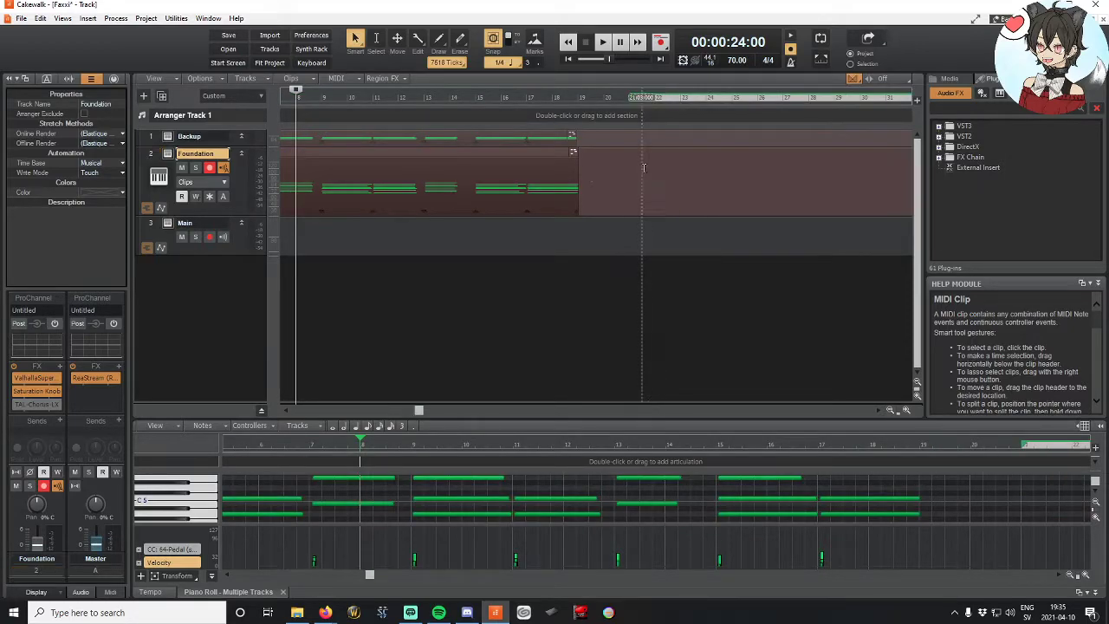
Step: Duplicate the trimmed Foundation clip and place the copy directly after the original, just past measure 19
{"action": "left_click", "coordinate": [512, 169]}
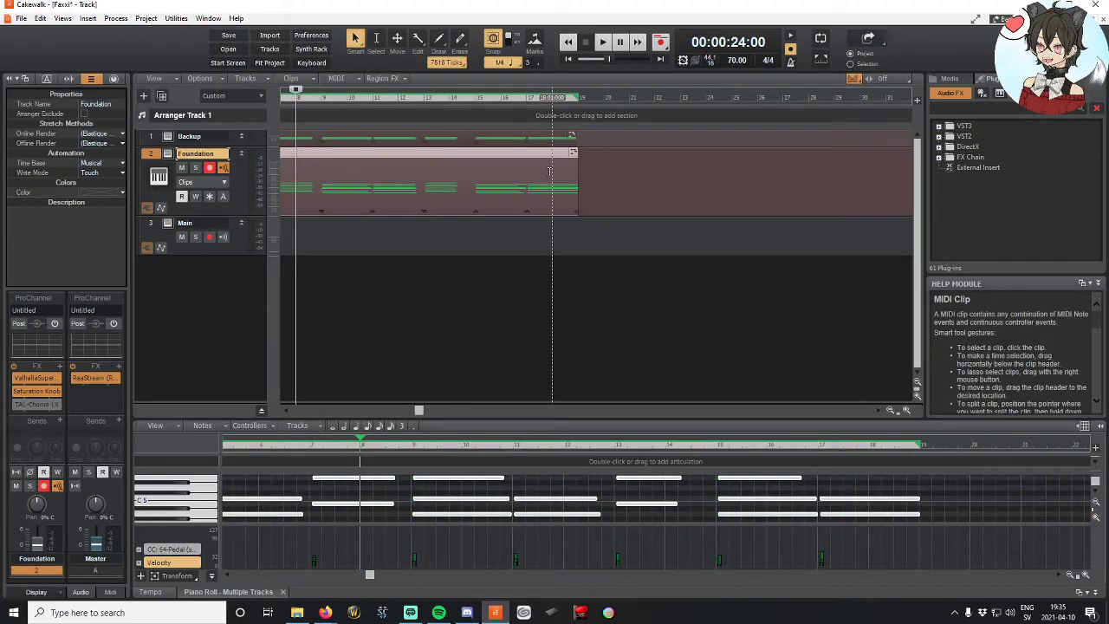
{"action": "key", "text": "ctrl+z"}
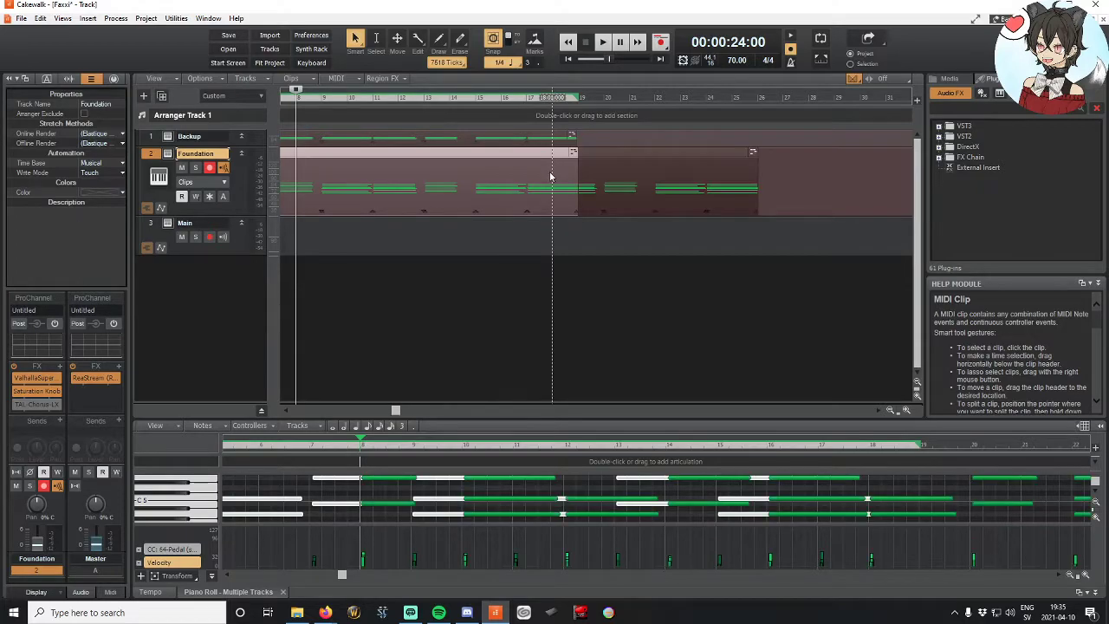
{"action": "left_click_drag", "start_coordinate": [610, 152], "coordinate": [612, 152]}
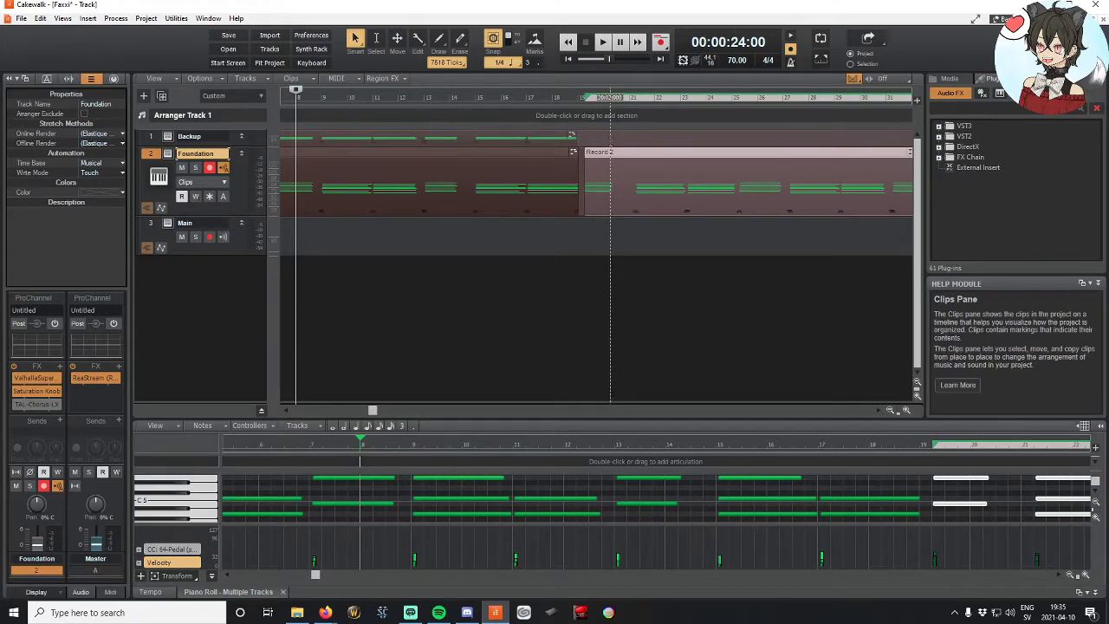
Step: Make Backup the active track and set the playhead to measure 20, beat 3
{"action": "left_click", "coordinate": [611, 146]}
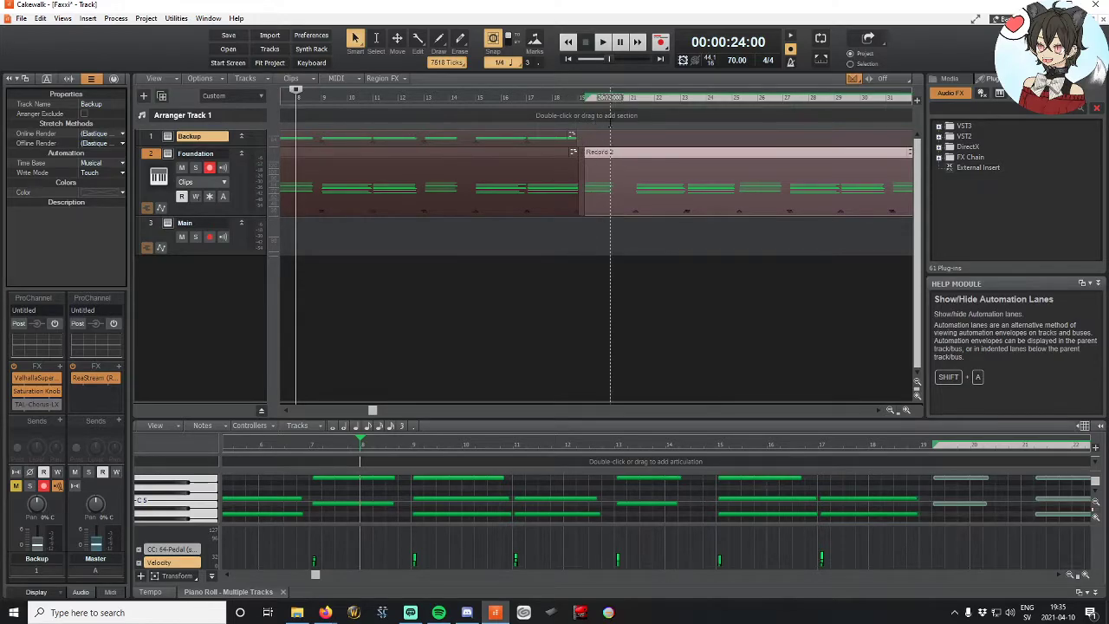
{"action": "left_click", "coordinate": [616, 115]}
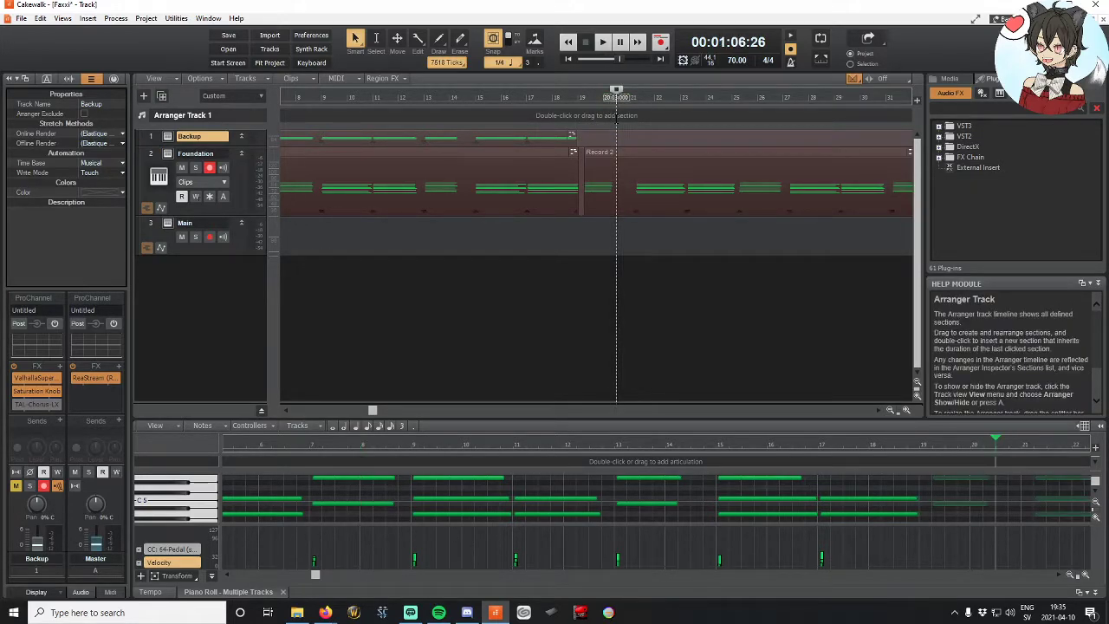
{"action": "scroll", "coordinate": [617, 116], "scroll_direction": "down", "scroll_amount": 4}
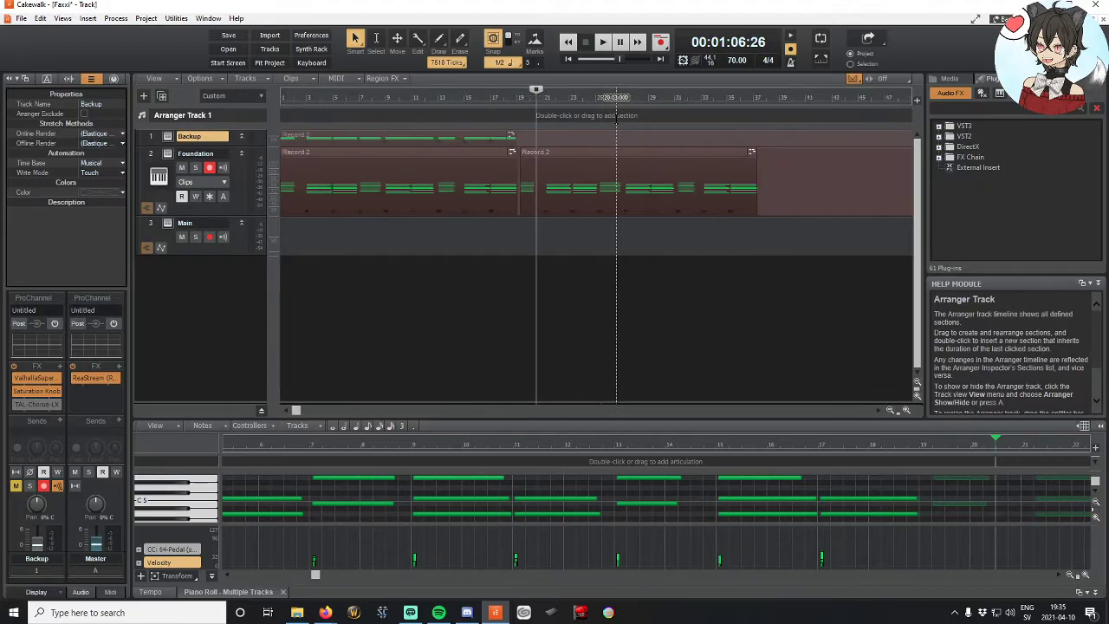
Step: Move the second Foundation clip to measure 19 so it starts exactly where the first clip ends
{"action": "scroll", "coordinate": [471, 227], "scroll_direction": "up", "scroll_amount": 8}
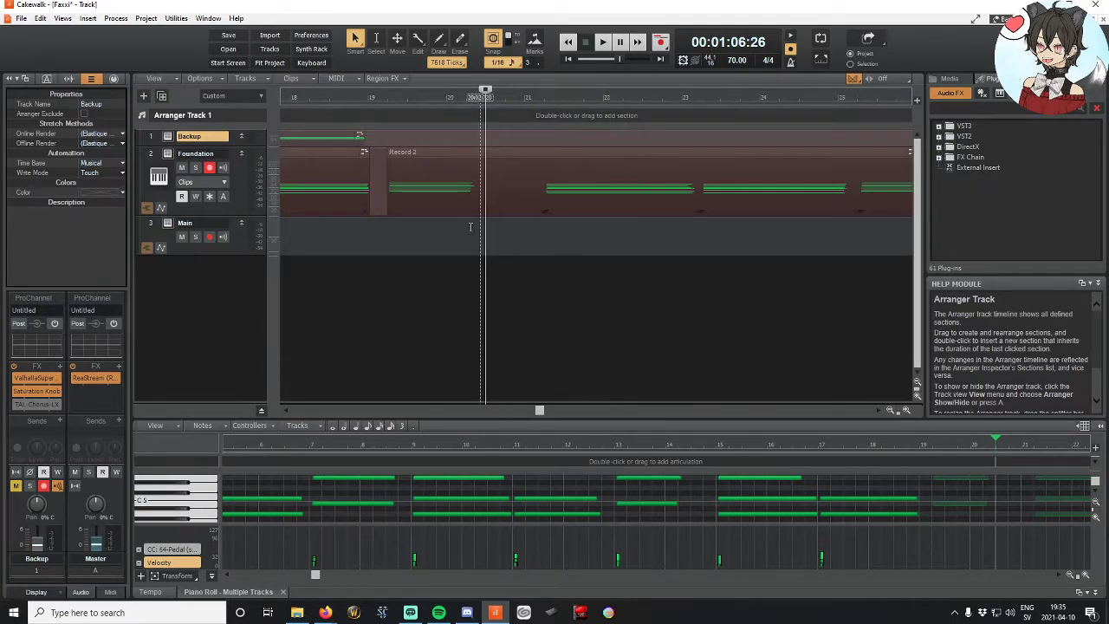
{"action": "left_click", "coordinate": [395, 153]}
{"action": "left_click_drag", "start_coordinate": [395, 152], "coordinate": [389, 155]}
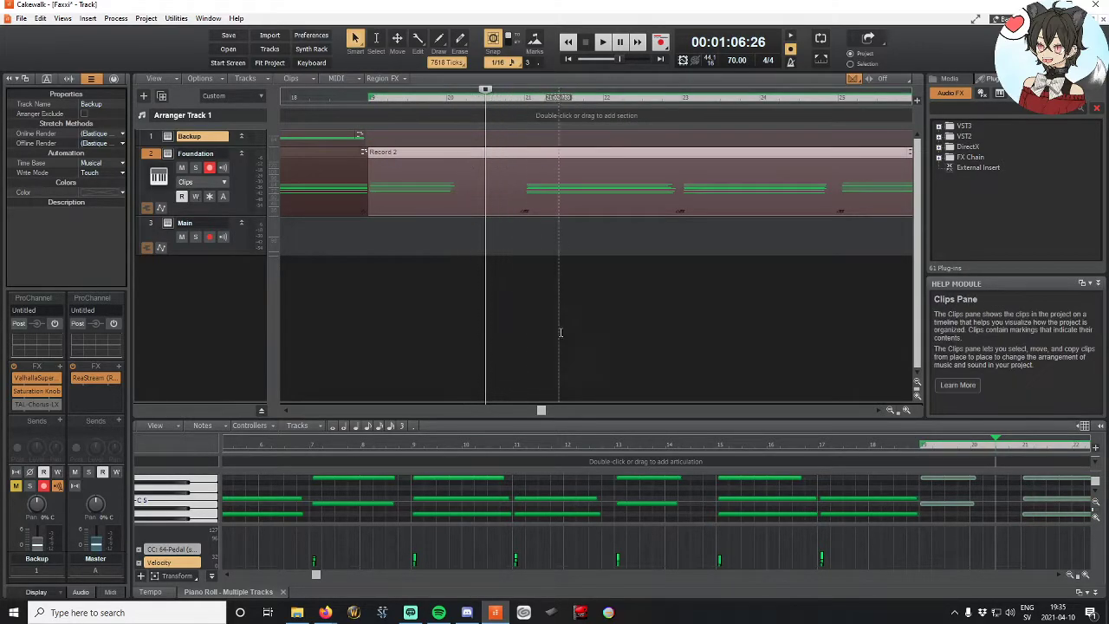
{"action": "left_click_drag", "start_coordinate": [539, 409], "coordinate": [506, 410]}
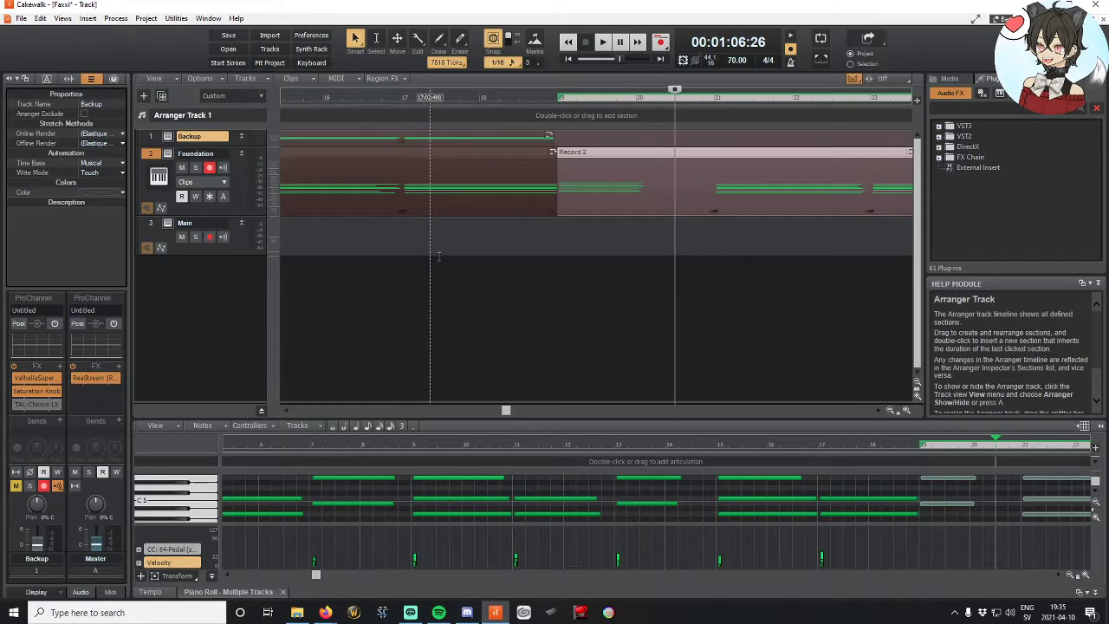
{"action": "left_click_drag", "start_coordinate": [507, 411], "coordinate": [495, 411]}
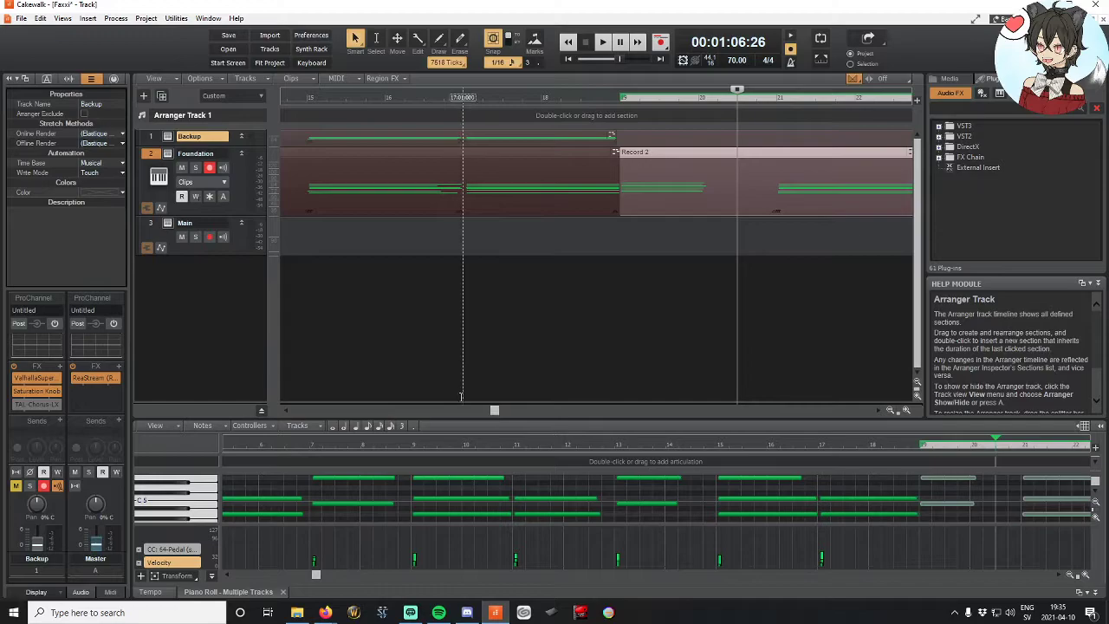
{"action": "scroll", "coordinate": [461, 396], "scroll_direction": "left", "scroll_amount": 3}
{"action": "scroll", "coordinate": [539, 314], "scroll_direction": "down", "scroll_amount": 3}
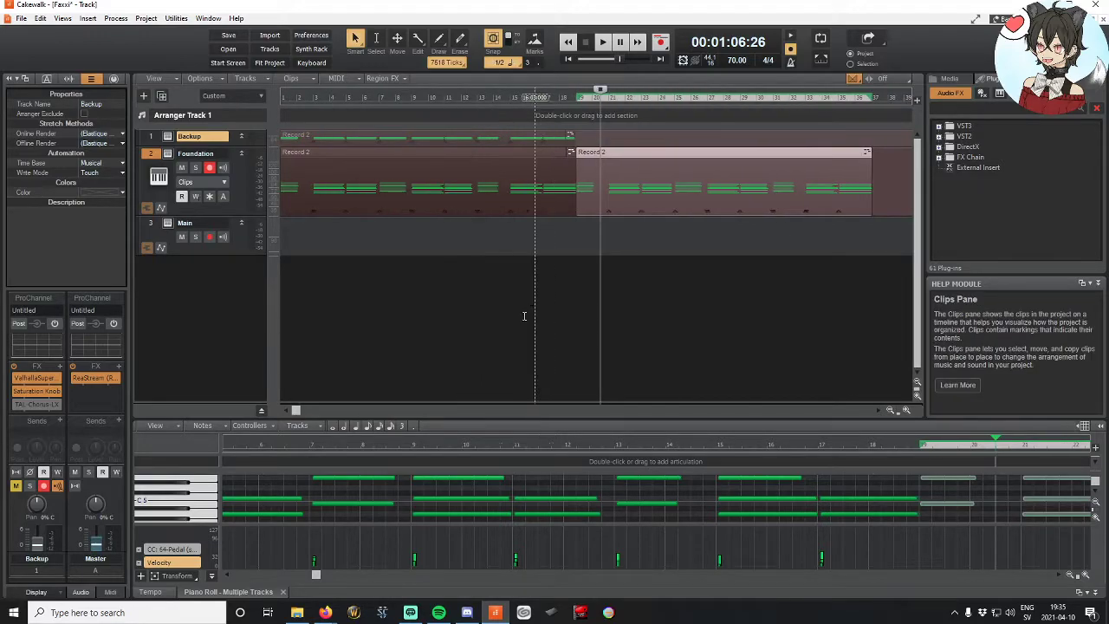
Step: Play the project from about measure 13 to hear the transition between the two Foundation clips
{"action": "left_click", "coordinate": [428, 101]}
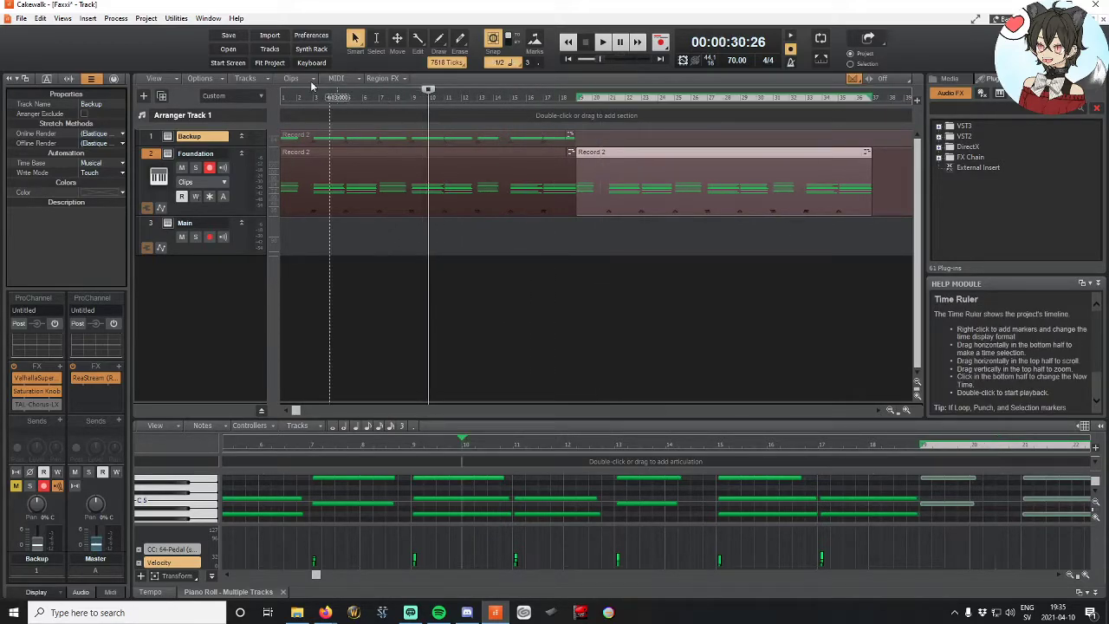
{"action": "left_click", "coordinate": [485, 100]}
{"action": "left_click", "coordinate": [604, 41]}
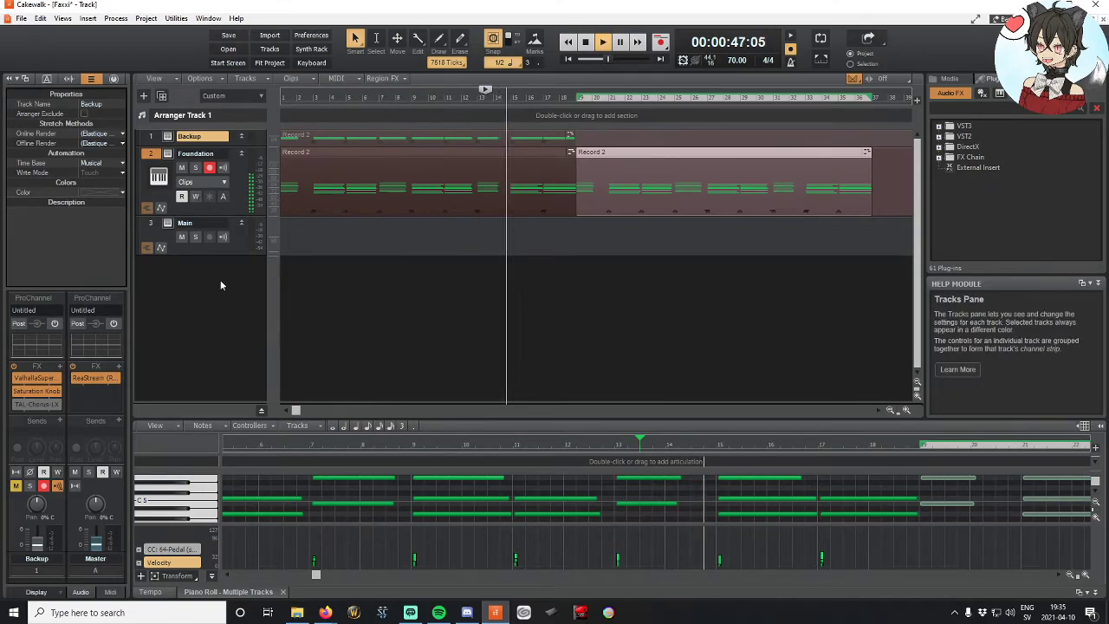
Step: Adjust the Backup track's volume fader during playback, raising it to about 3.1 dB
{"action": "scroll", "coordinate": [45, 422], "scroll_direction": "down", "scroll_amount": 3}
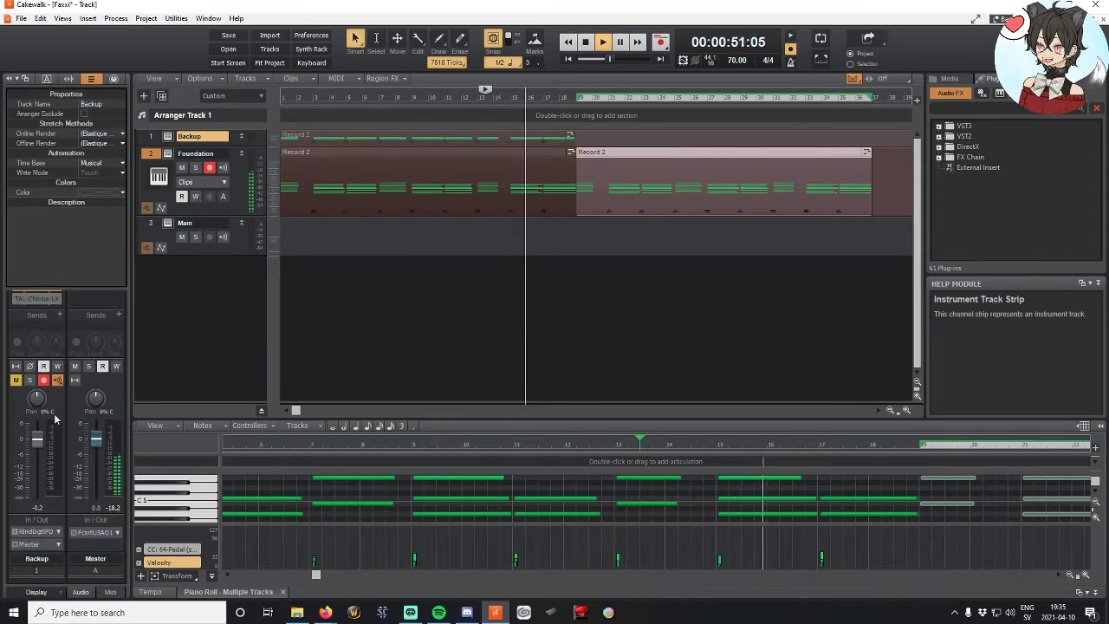
{"action": "scroll", "coordinate": [44, 437], "scroll_direction": "down", "scroll_amount": 2}
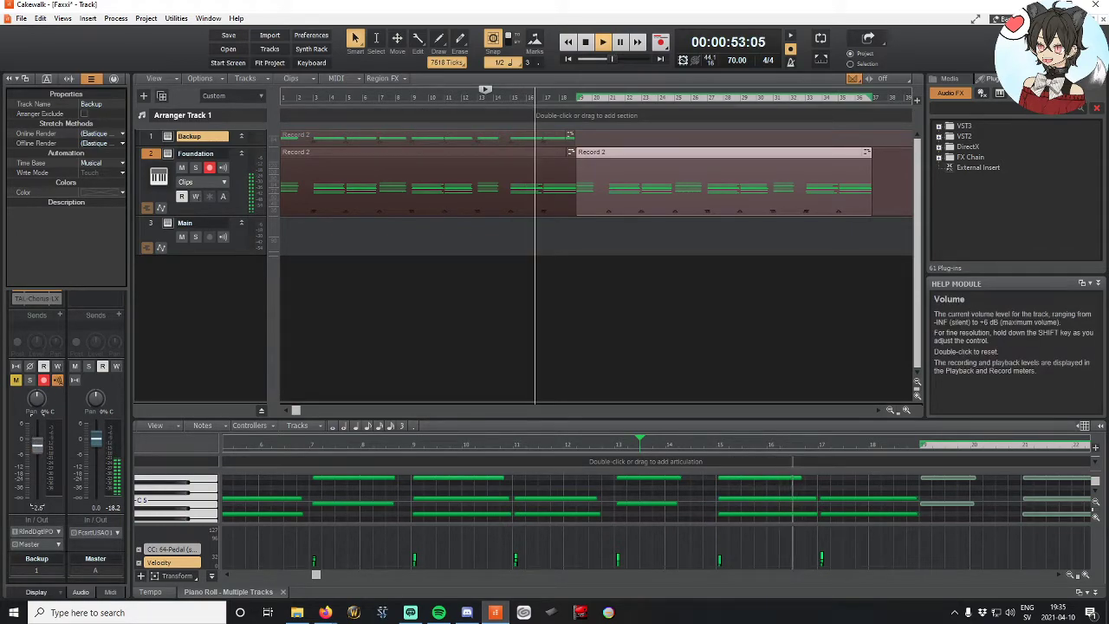
{"action": "mouse_move", "coordinate": [37, 464]}
{"action": "left_mouse_down"}
{"action": "mouse_move", "coordinate": [38, 494]}
{"action": "mouse_move", "coordinate": [37, 467]}
{"action": "left_mouse_up"}
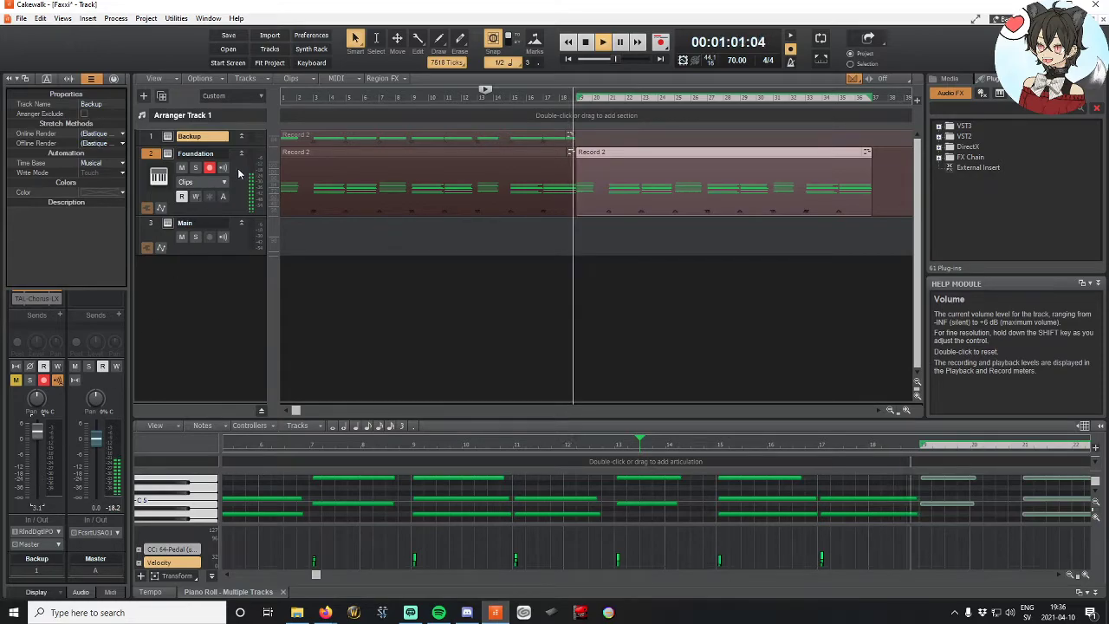
Step: Make Foundation the active track, set the playhead to measure 17 and stop playback
{"action": "left_click", "coordinate": [206, 205]}
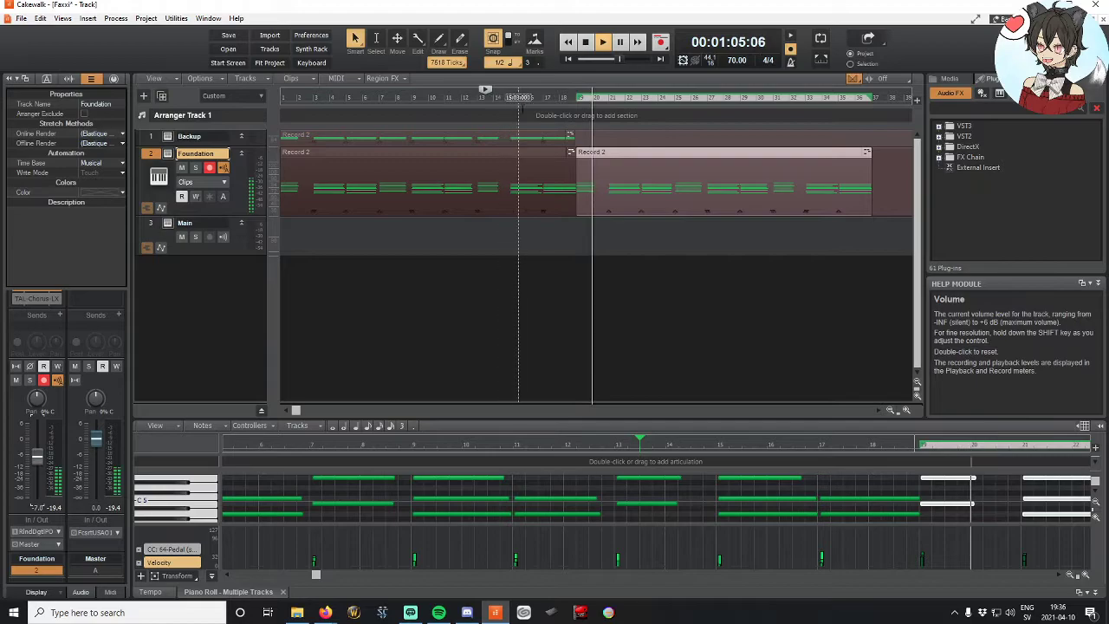
{"action": "left_click", "coordinate": [544, 303]}
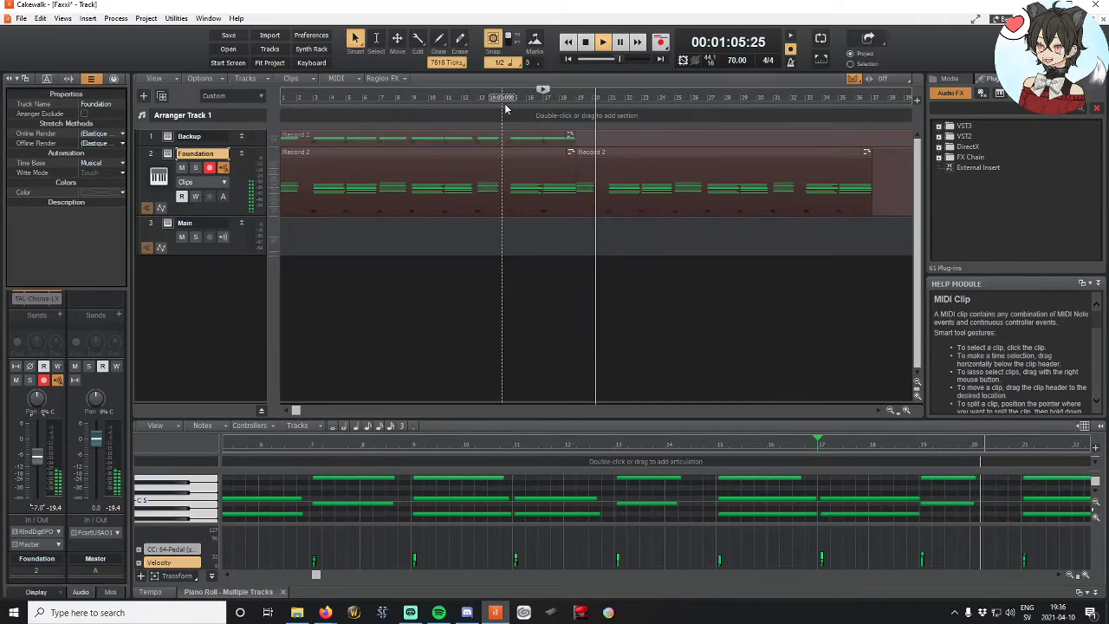
{"action": "key", "text": "space"}
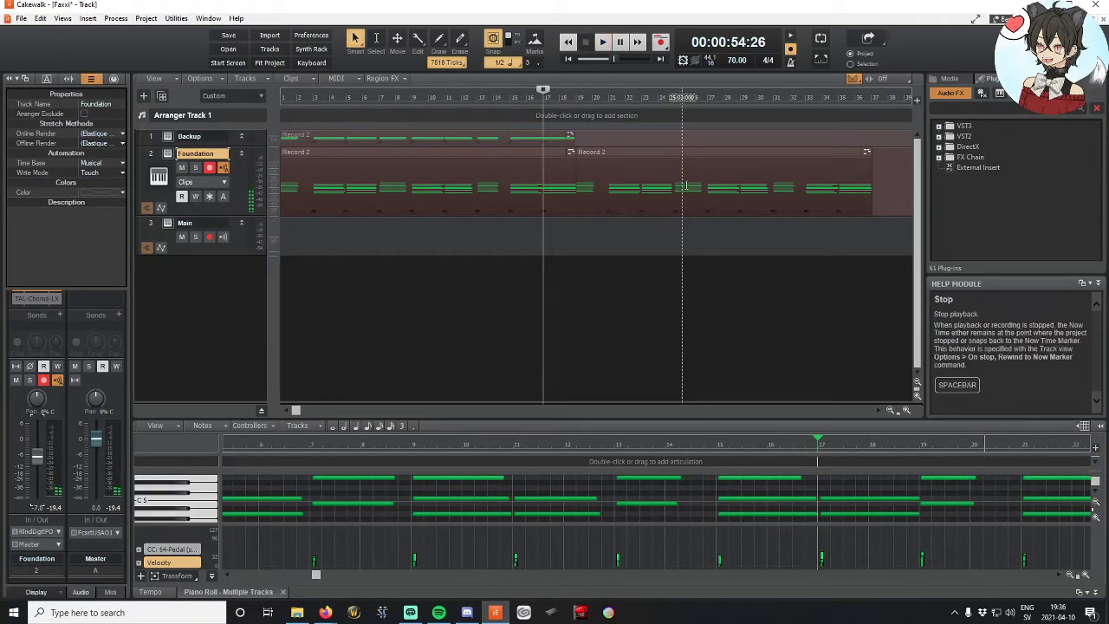
Step: Paste a copy of the second Foundation clip at measure 17 and move the selected clip from measure 19 to measure 37
{"action": "left_click", "coordinate": [831, 163]}
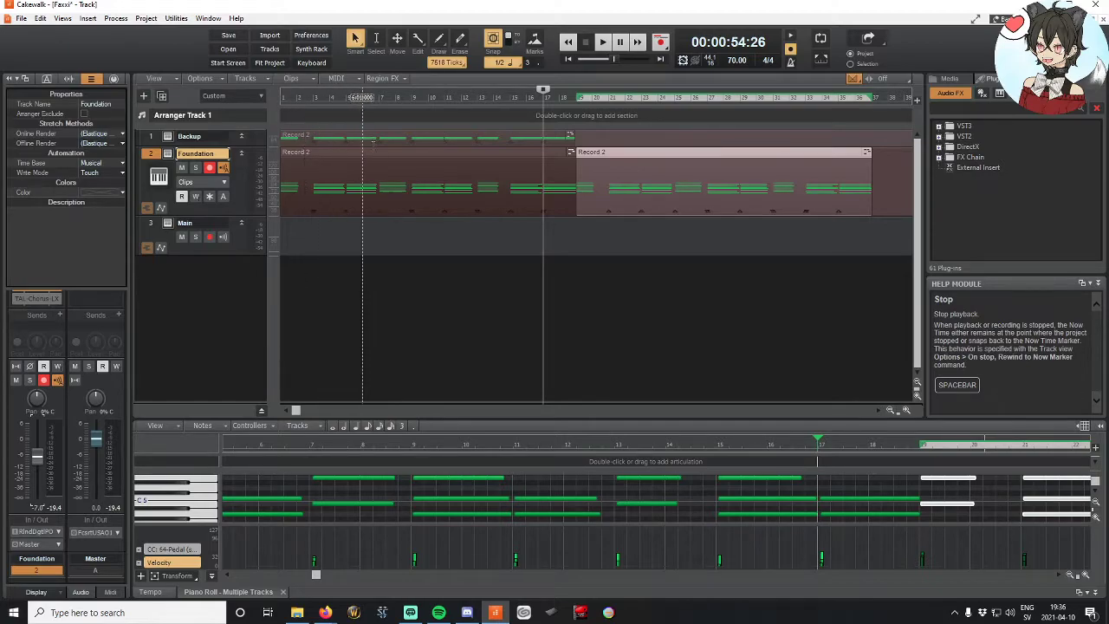
{"action": "scroll", "coordinate": [749, 249], "scroll_direction": "right", "scroll_amount": 5}
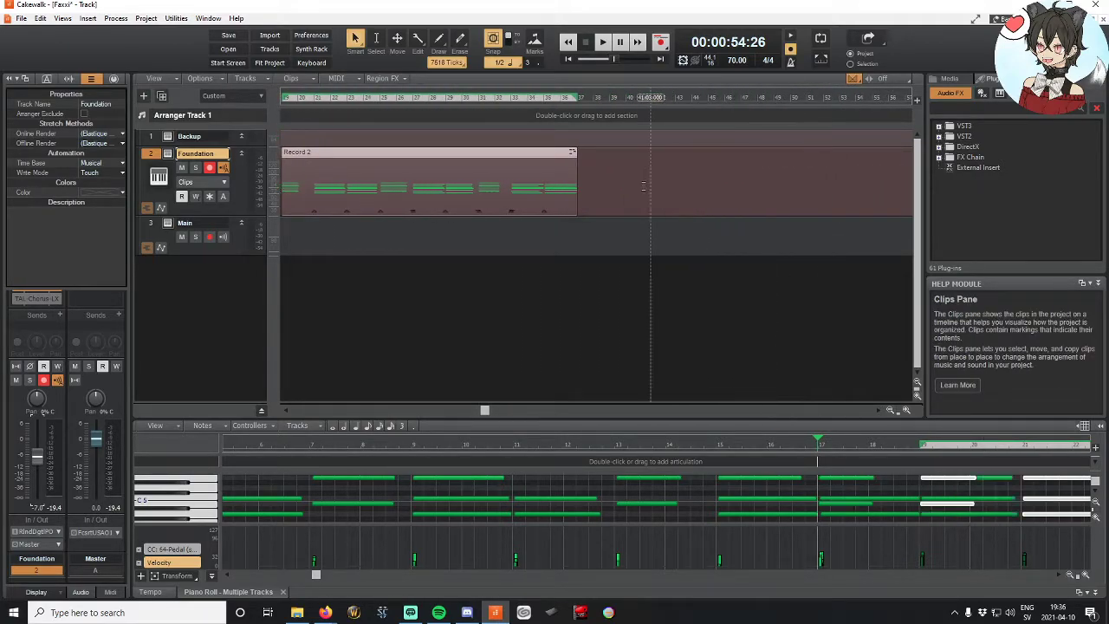
{"action": "scroll", "coordinate": [598, 182], "scroll_direction": "left", "scroll_amount": 2}
{"action": "left_click_drag", "start_coordinate": [581, 155], "coordinate": [878, 152]}
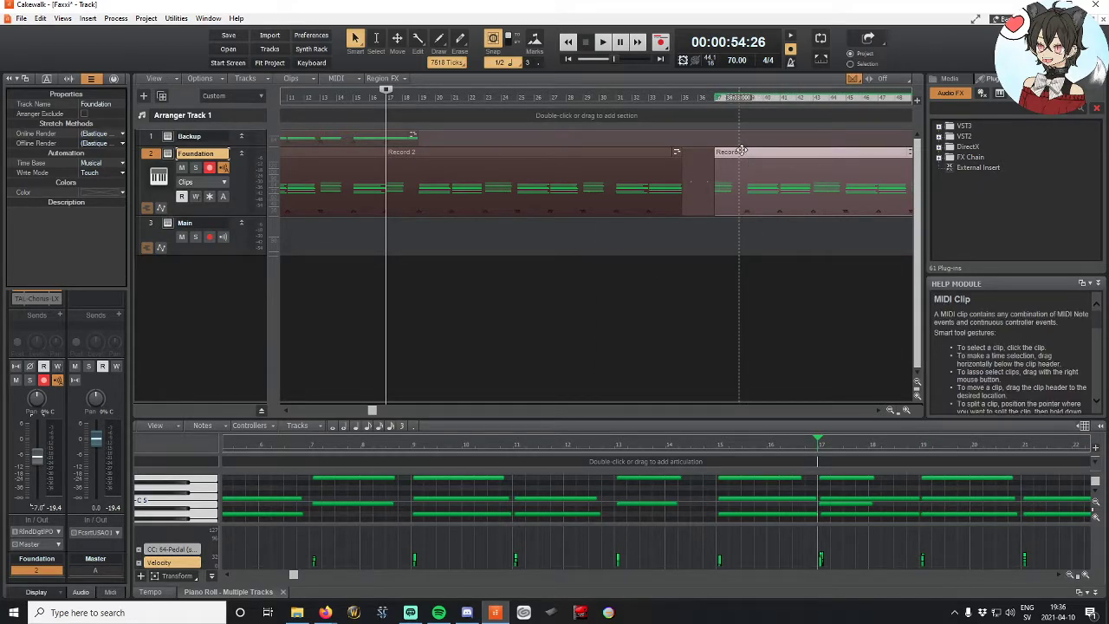
Step: Move the last Foundation clip from measure 37 to measure 35, directly after the preceding clip
{"action": "scroll", "coordinate": [606, 225], "scroll_direction": "right", "scroll_amount": 2}
{"action": "scroll", "coordinate": [582, 230], "scroll_direction": "left", "scroll_amount": 1}
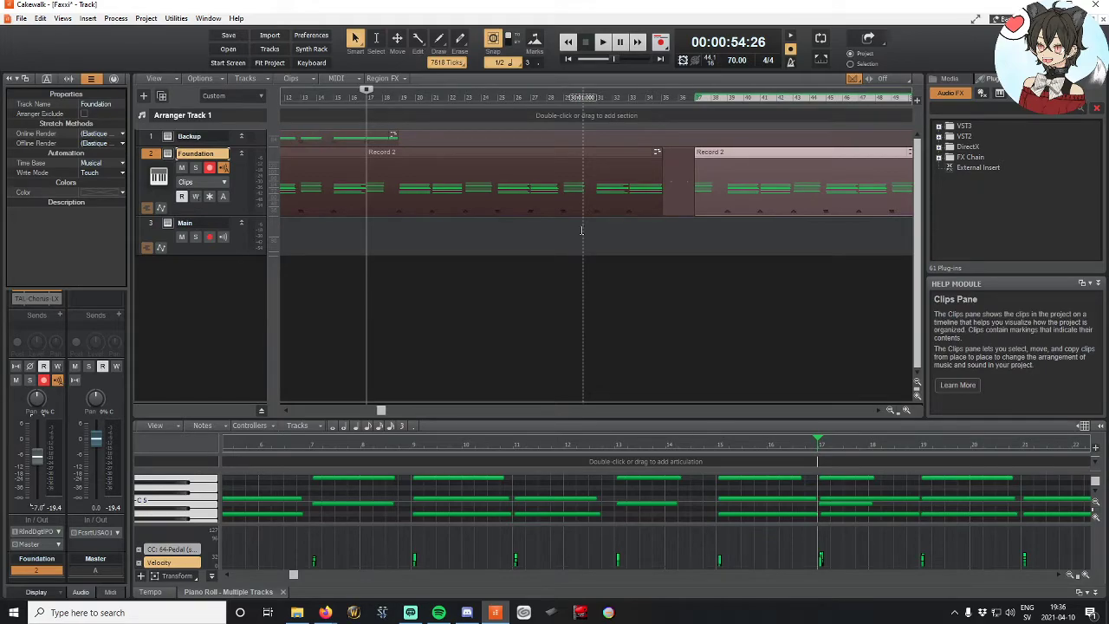
{"action": "scroll", "coordinate": [581, 229], "scroll_direction": "up", "scroll_amount": 2}
{"action": "scroll", "coordinate": [581, 230], "scroll_direction": "down", "scroll_amount": 4}
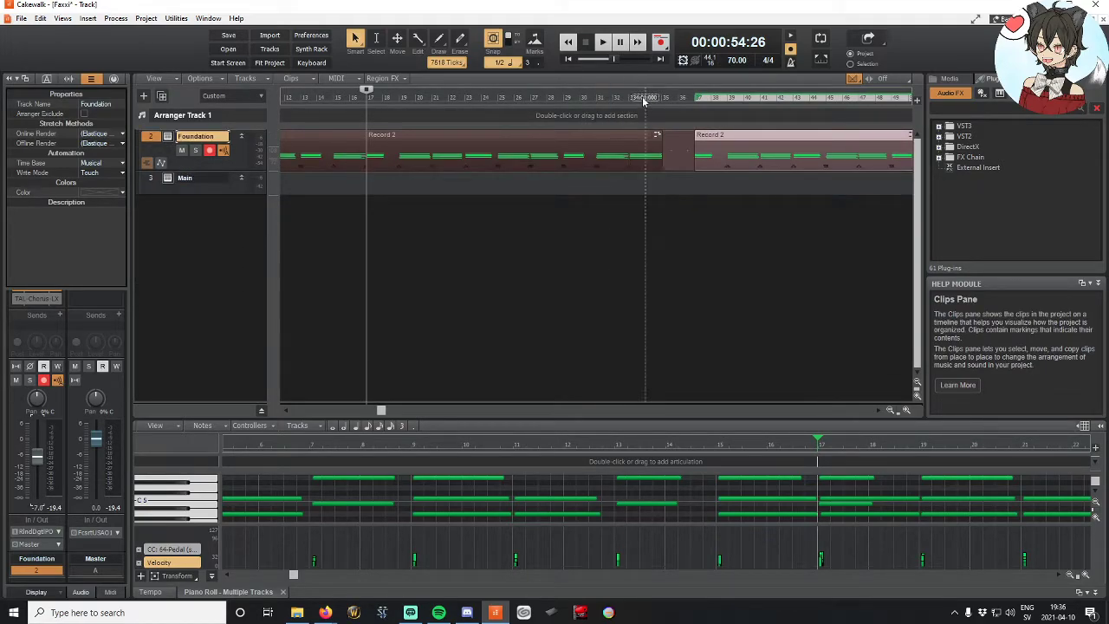
{"action": "left_click_drag", "start_coordinate": [637, 97], "coordinate": [572, 86]}
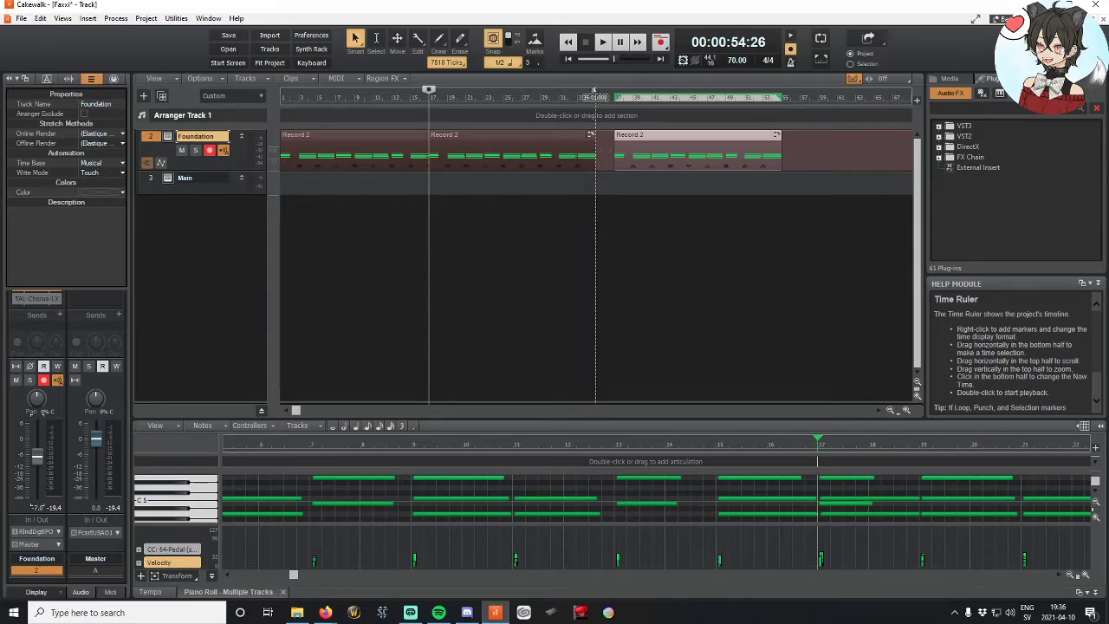
{"action": "mouse_move", "coordinate": [593, 90]}
{"action": "left_mouse_down"}
{"action": "mouse_move", "coordinate": [492, 95]}
{"action": "mouse_move", "coordinate": [594, 95]}
{"action": "left_mouse_up"}
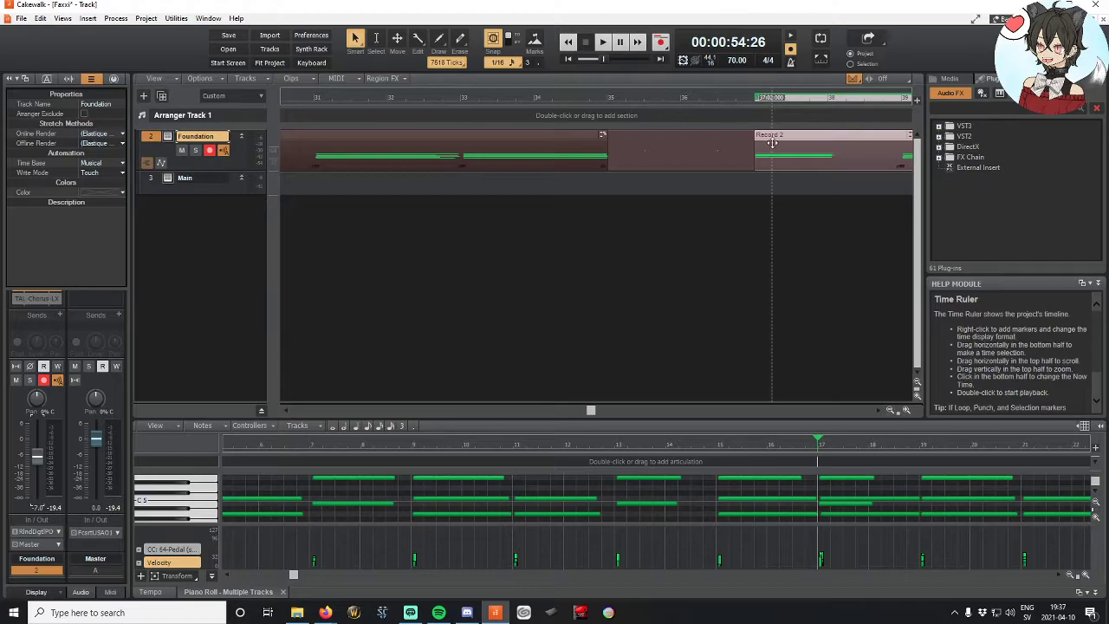
{"action": "left_click_drag", "start_coordinate": [770, 135], "coordinate": [626, 155]}
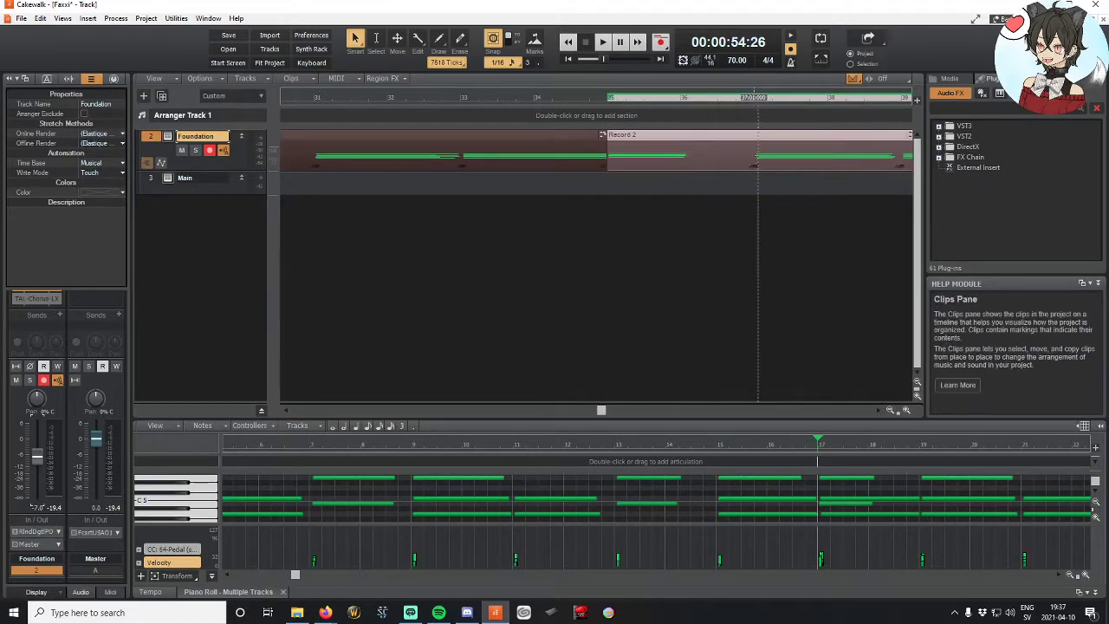
Step: Clear the clip selection and set the playhead to about measure 34, beat 3, just before the last Foundation clip
{"action": "left_click", "coordinate": [574, 95]}
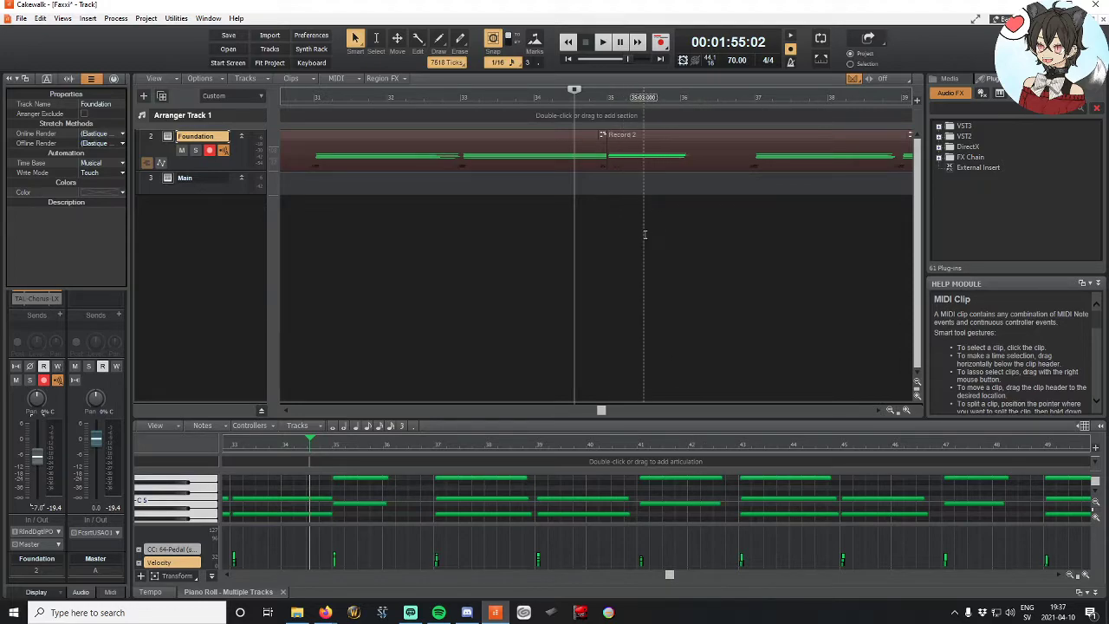
{"action": "scroll", "coordinate": [632, 242], "scroll_direction": "up", "scroll_amount": 1}
{"action": "left_click_drag", "start_coordinate": [604, 413], "coordinate": [625, 411]}
{"action": "scroll", "coordinate": [609, 396], "scroll_direction": "down", "scroll_amount": 5}
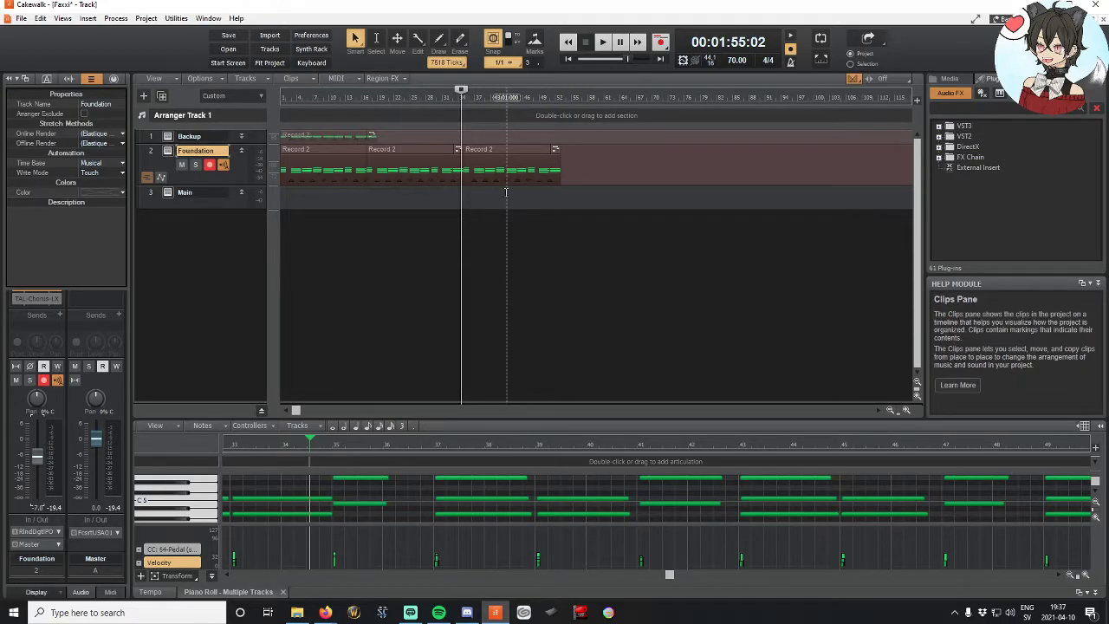
Step: Rename the Main track as Base
{"action": "double_click", "coordinate": [184, 192]}
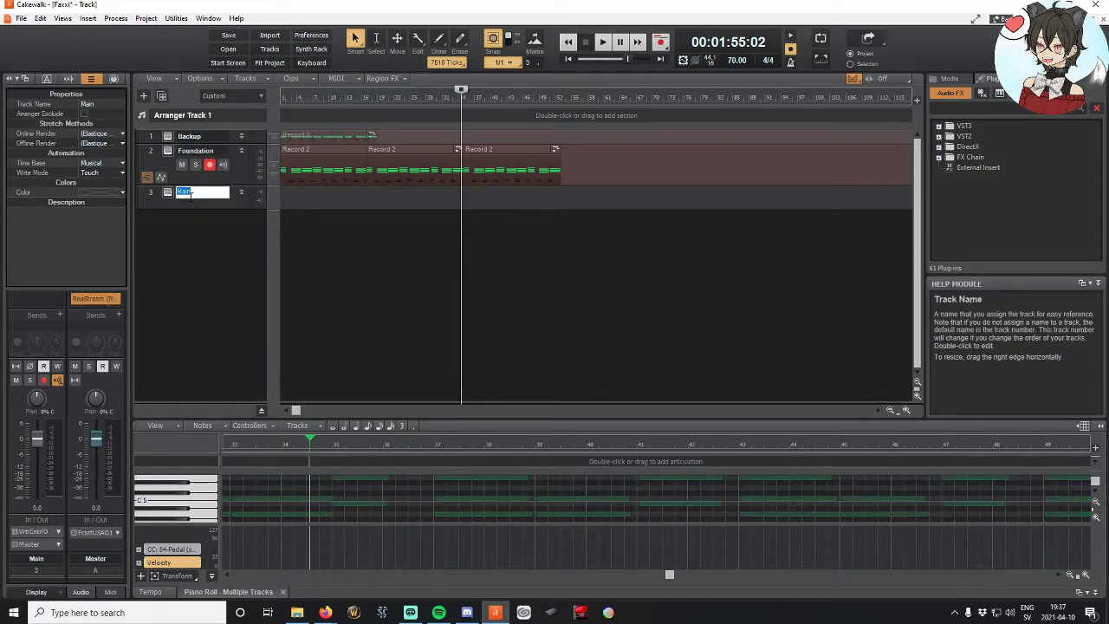
{"action": "type", "text": "Base"}
{"action": "key", "text": "Return"}
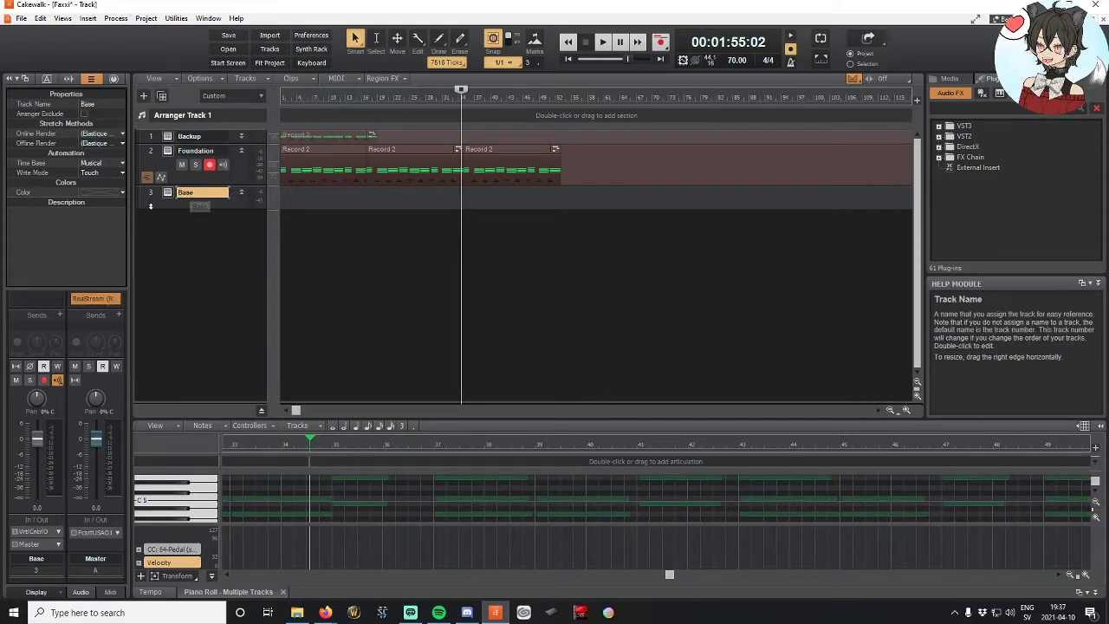
Step: Arm the Base track for recording and set its input to Roland Digital Piano, MIDI Omni
{"action": "left_click_drag", "start_coordinate": [169, 209], "coordinate": [159, 250]}
{"action": "left_click", "coordinate": [210, 207]}
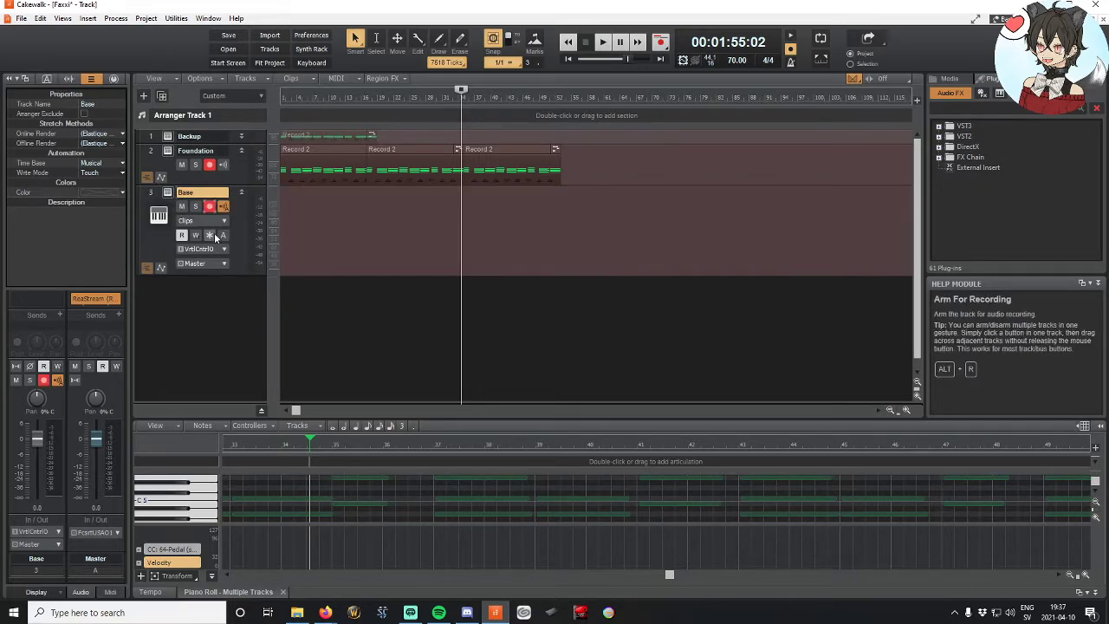
{"action": "left_click", "coordinate": [201, 250]}
{"action": "mouse_move", "coordinate": [303, 296]}
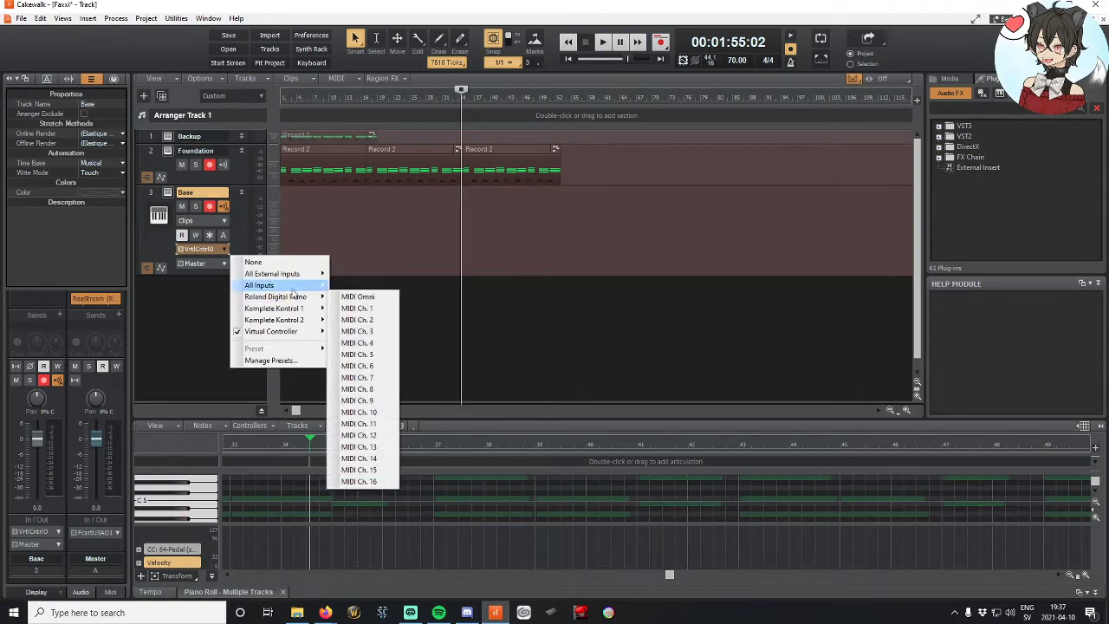
{"action": "left_click", "coordinate": [362, 298]}
Step: Open the Base track's Komplete Kontrol instrument and filter its library by type Bass and character Distorted
{"action": "left_click", "coordinate": [163, 206]}
{"action": "left_click_drag", "start_coordinate": [260, 274], "coordinate": [203, 110]}
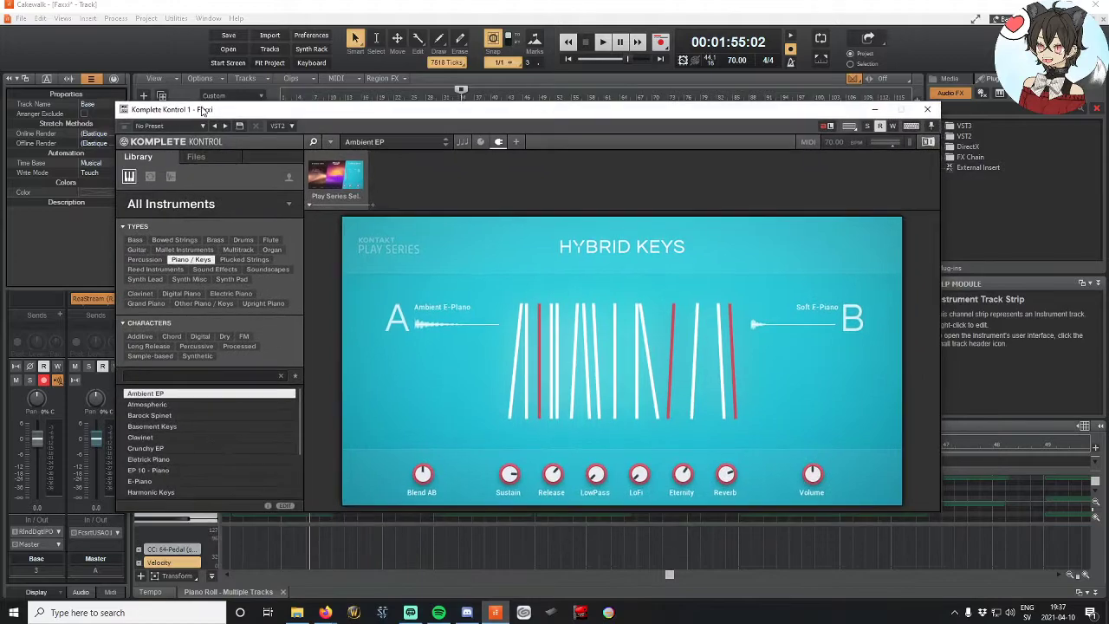
{"action": "left_click", "coordinate": [136, 240]}
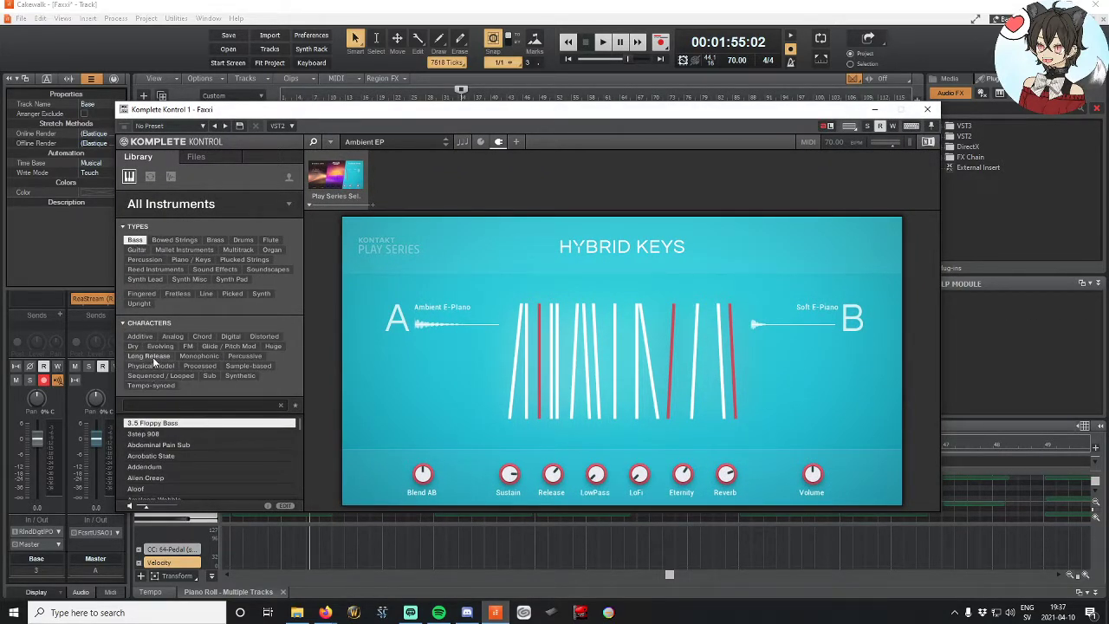
{"action": "left_click", "coordinate": [258, 337]}
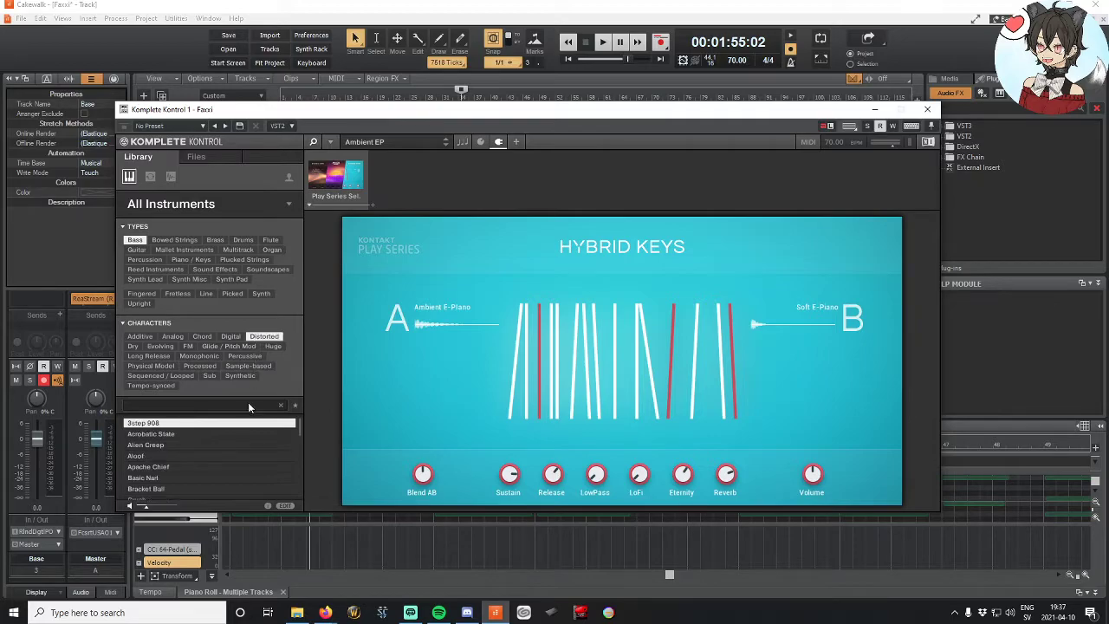
Step: Audition the distorted bass presets from Acrobatic State through Evil Mutant
{"action": "left_click", "coordinate": [174, 433]}
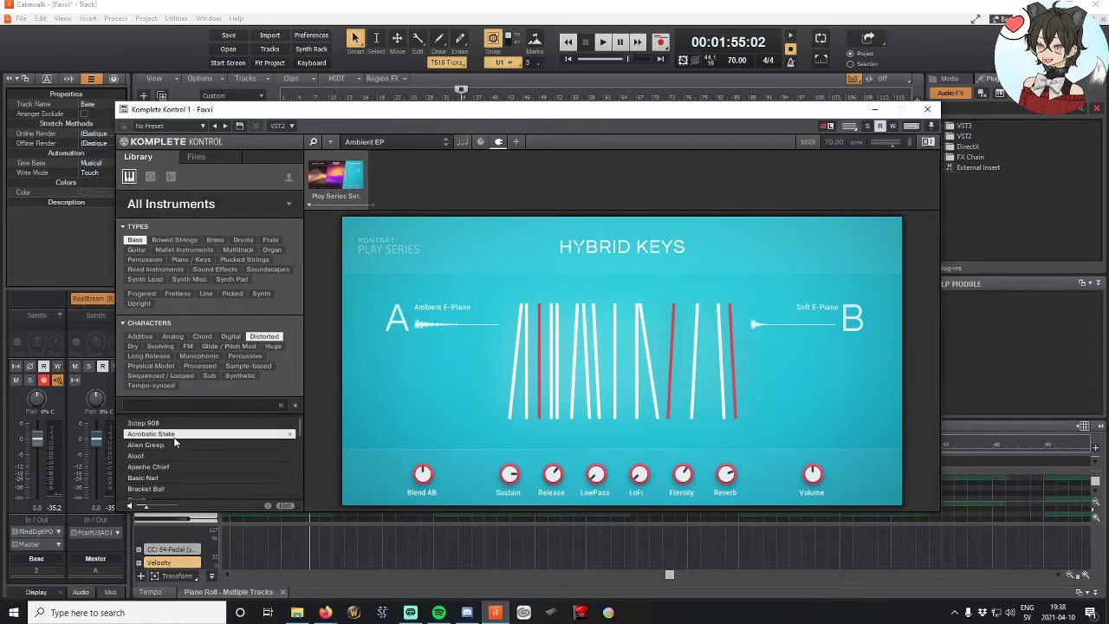
{"action": "left_click", "coordinate": [174, 445]}
{"action": "left_click", "coordinate": [172, 468]}
{"action": "left_click", "coordinate": [172, 477]}
{"action": "left_click", "coordinate": [174, 491]}
{"action": "scroll", "coordinate": [199, 446], "scroll_direction": "down", "scroll_amount": 1}
{"action": "scroll", "coordinate": [199, 446], "scroll_direction": "down", "scroll_amount": 1}
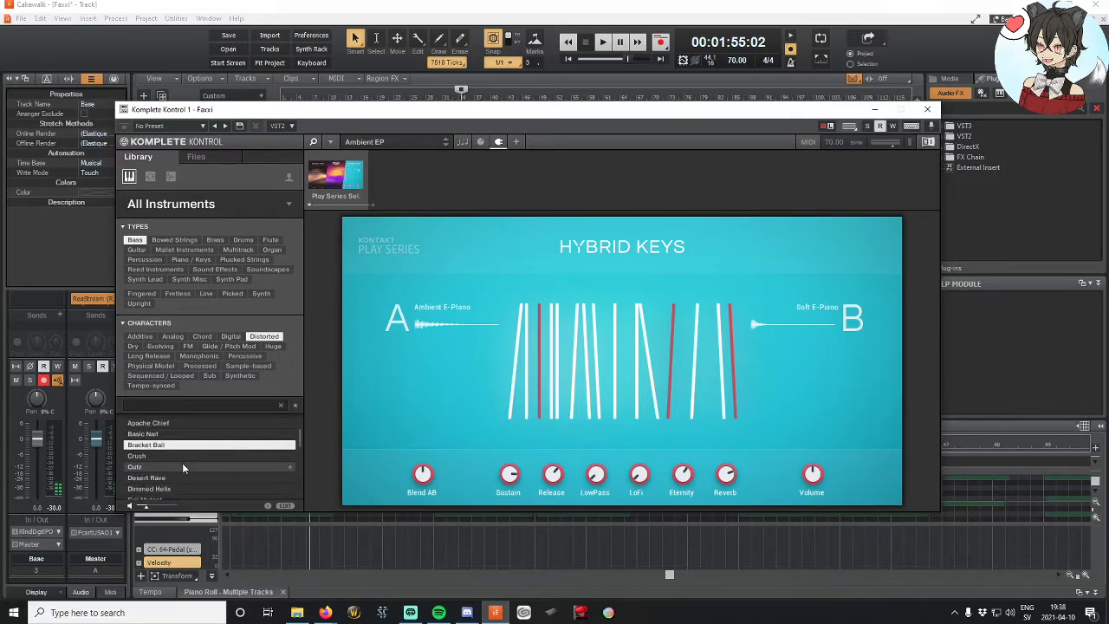
{"action": "left_click", "coordinate": [183, 459]}
{"action": "left_click", "coordinate": [183, 475]}
{"action": "scroll", "coordinate": [186, 468], "scroll_direction": "down", "scroll_amount": 2}
{"action": "left_click", "coordinate": [190, 457]}
{"action": "left_click", "coordinate": [186, 468]}
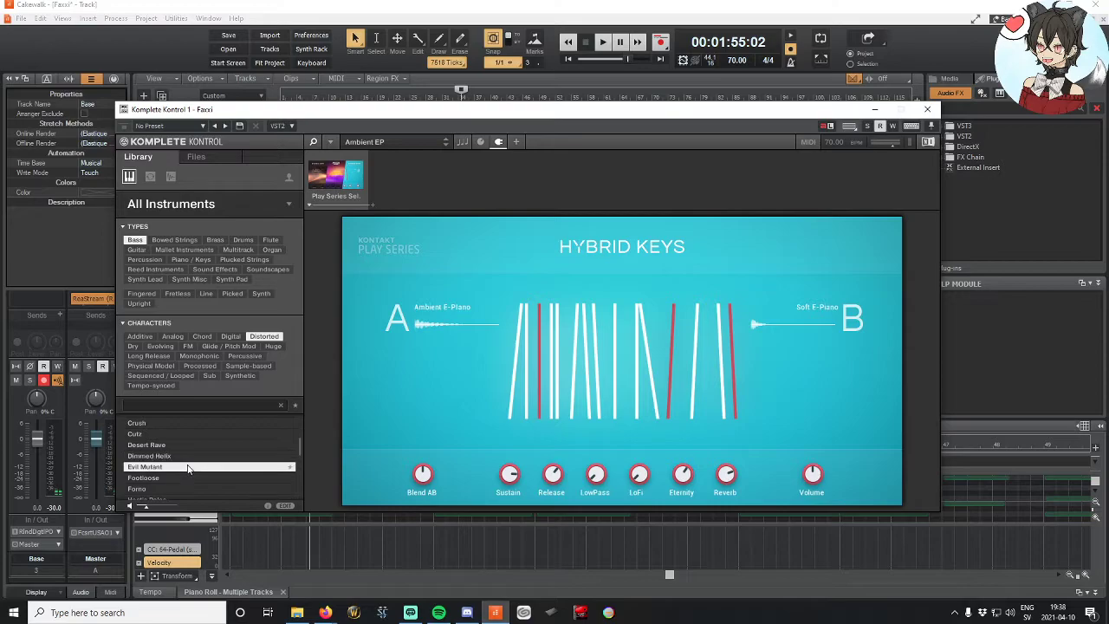
Step: Audition the remaining distorted bass presets from Footloose through Wet Jelly, plus 3step 908 at the start of the list
{"action": "left_click", "coordinate": [184, 476]}
{"action": "scroll", "coordinate": [184, 476], "scroll_direction": "down", "scroll_amount": 1}
{"action": "left_click", "coordinate": [185, 466]}
{"action": "left_click", "coordinate": [182, 477]}
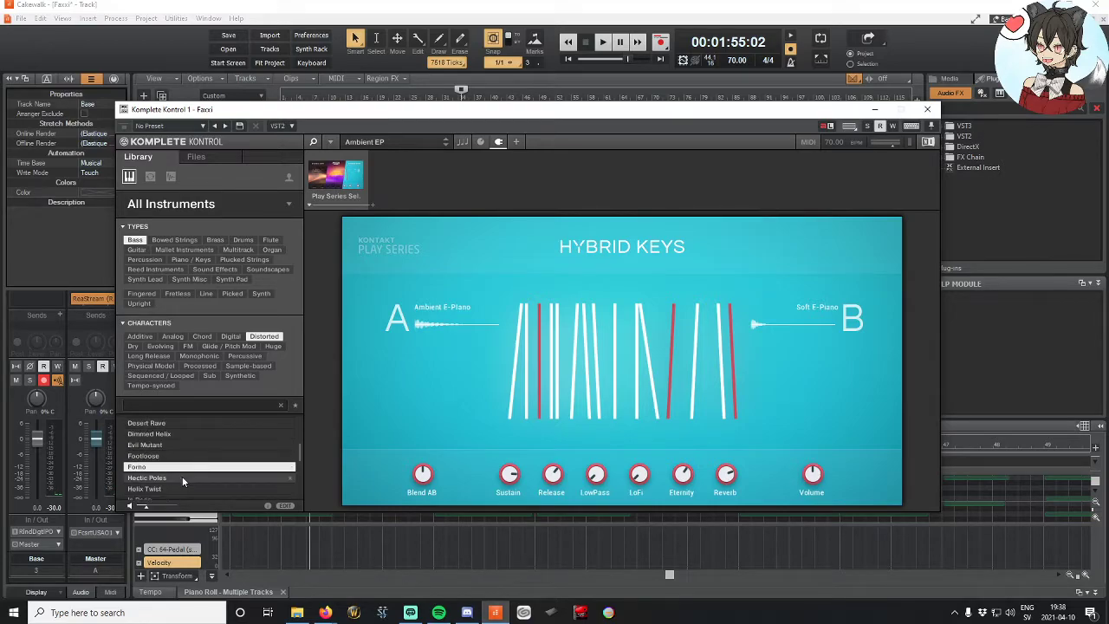
{"action": "left_click", "coordinate": [182, 490]}
{"action": "scroll", "coordinate": [185, 481], "scroll_direction": "down", "scroll_amount": 2}
{"action": "left_click", "coordinate": [187, 466]}
{"action": "left_click", "coordinate": [184, 478]}
{"action": "scroll", "coordinate": [184, 481], "scroll_direction": "down", "scroll_amount": 2}
{"action": "left_click", "coordinate": [185, 478]}
{"action": "scroll", "coordinate": [184, 478], "scroll_direction": "down", "scroll_amount": 3}
{"action": "scroll", "coordinate": [190, 467], "scroll_direction": "down", "scroll_amount": 2}
{"action": "left_click", "coordinate": [192, 448]}
{"action": "left_click", "coordinate": [189, 466]}
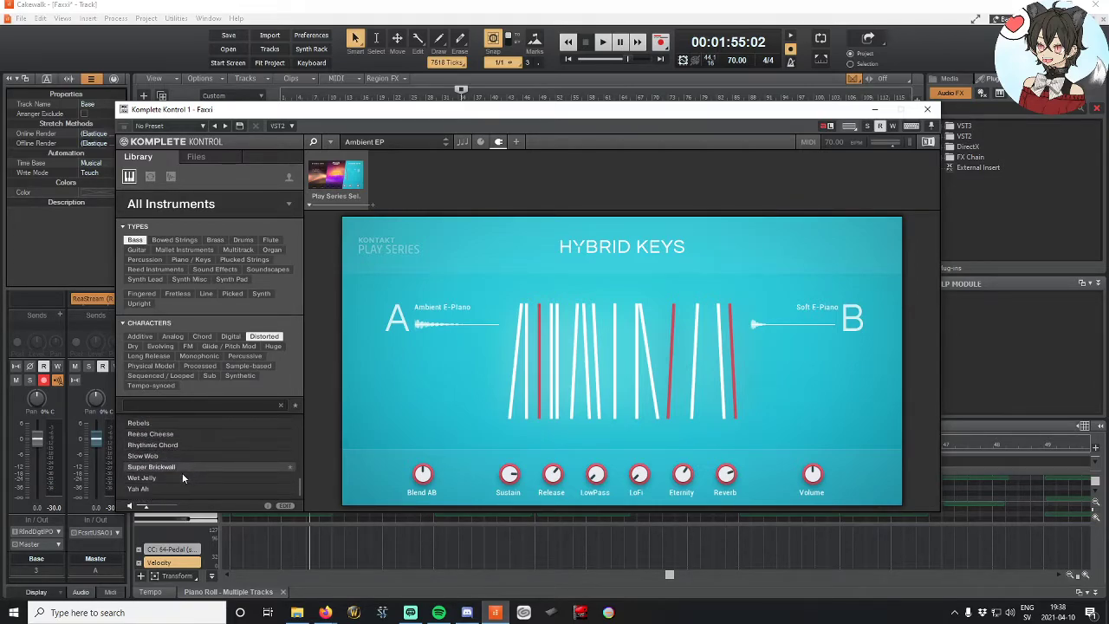
{"action": "left_click", "coordinate": [185, 475]}
{"action": "scroll", "coordinate": [184, 459], "scroll_direction": "up", "scroll_amount": 15}
{"action": "left_click", "coordinate": [184, 456]}
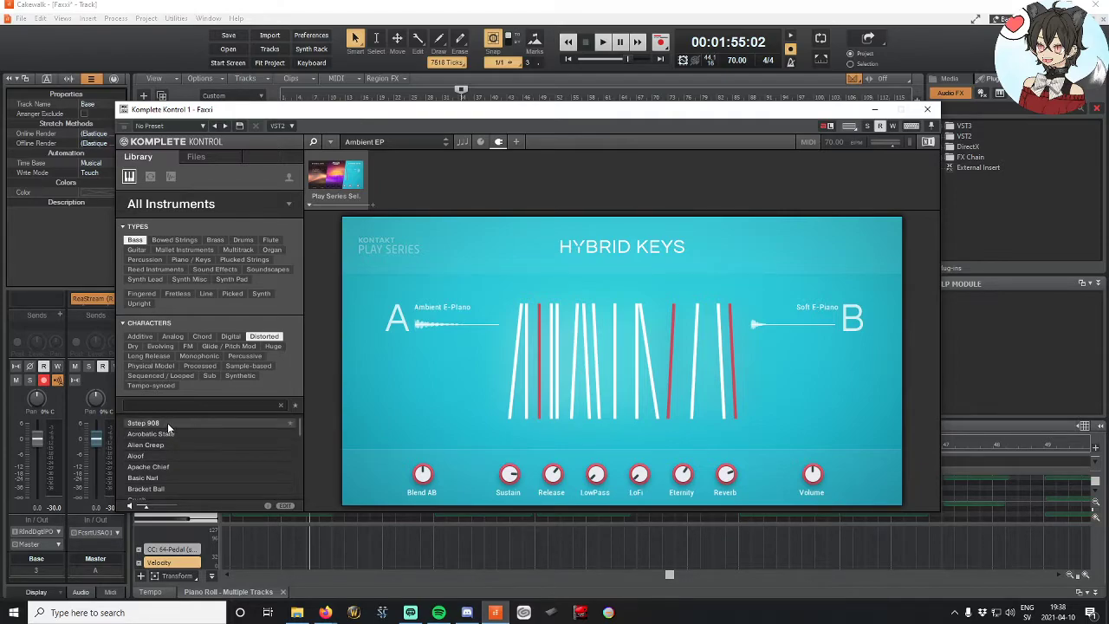
{"action": "left_click", "coordinate": [167, 423]}
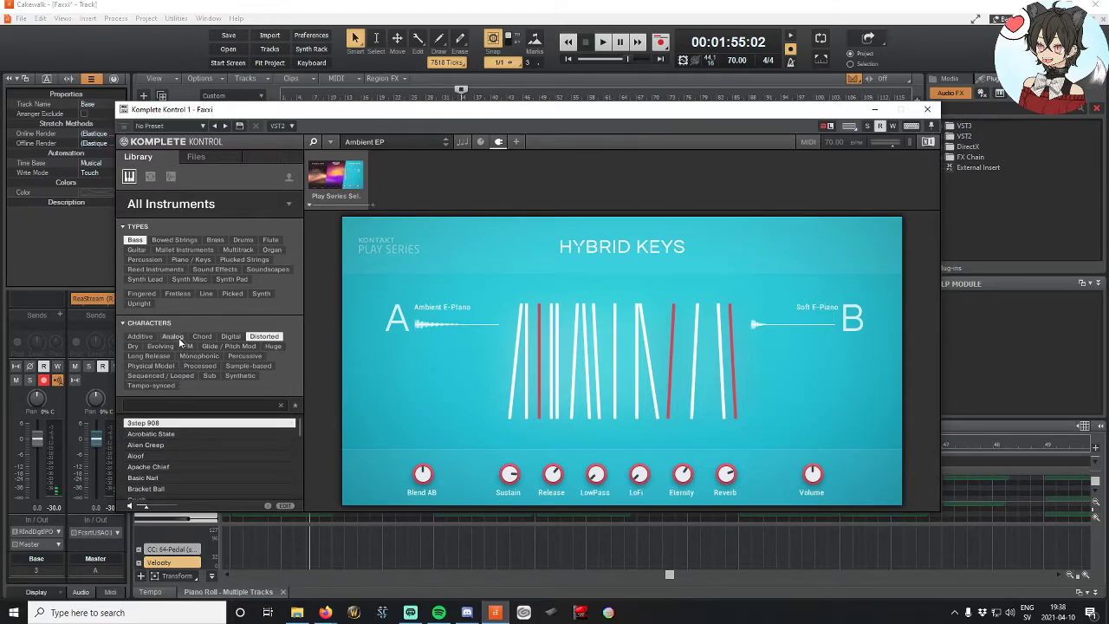
Step: Switch the character filter to Additive and audition the bass presets from Growling Bass through the Squared out series
{"action": "left_click", "coordinate": [140, 337]}
{"action": "left_click", "coordinate": [178, 433]}
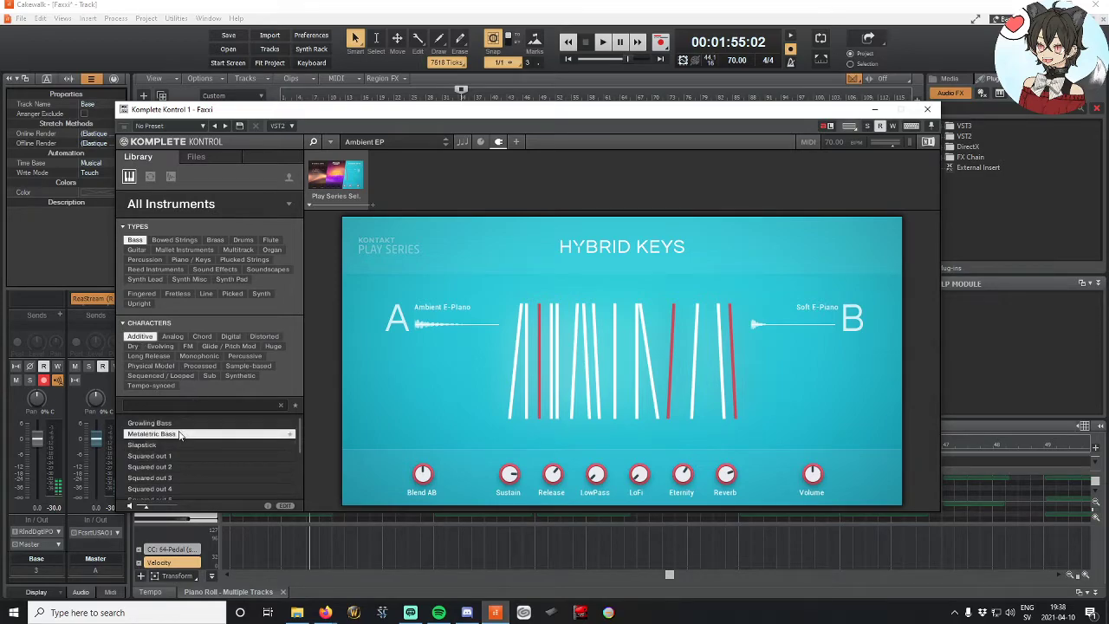
{"action": "left_click", "coordinate": [179, 423]}
{"action": "left_click", "coordinate": [178, 433]}
{"action": "left_click", "coordinate": [173, 447]}
{"action": "left_click", "coordinate": [174, 455]}
{"action": "left_click", "coordinate": [175, 466]}
{"action": "left_click", "coordinate": [177, 477]}
{"action": "left_click", "coordinate": [179, 489]}
Step: Load the Wooden Bass preset on the Base track and close the instrument window
{"action": "scroll", "coordinate": [178, 487], "scroll_direction": "down", "scroll_amount": 3}
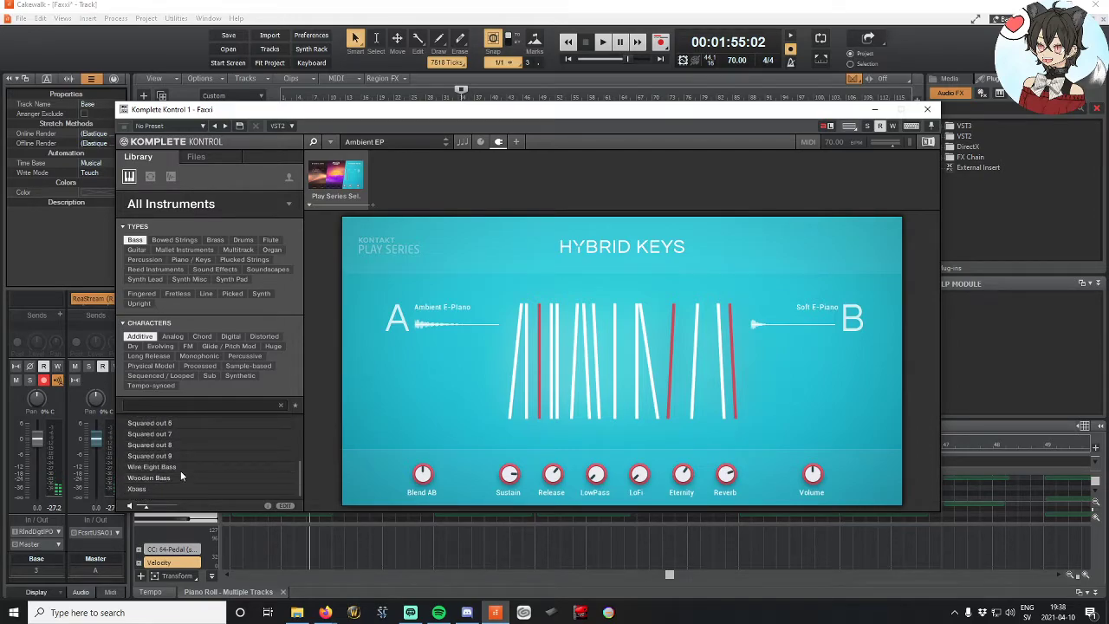
{"action": "left_click", "coordinate": [180, 471]}
{"action": "left_click", "coordinate": [178, 478]}
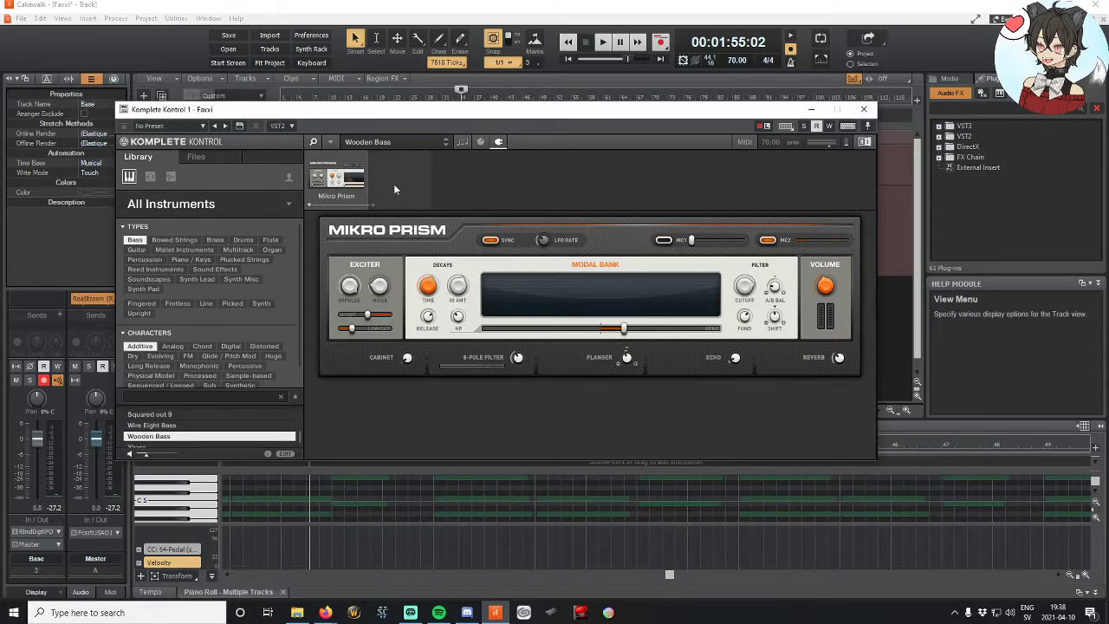
{"action": "left_click", "coordinate": [863, 110]}
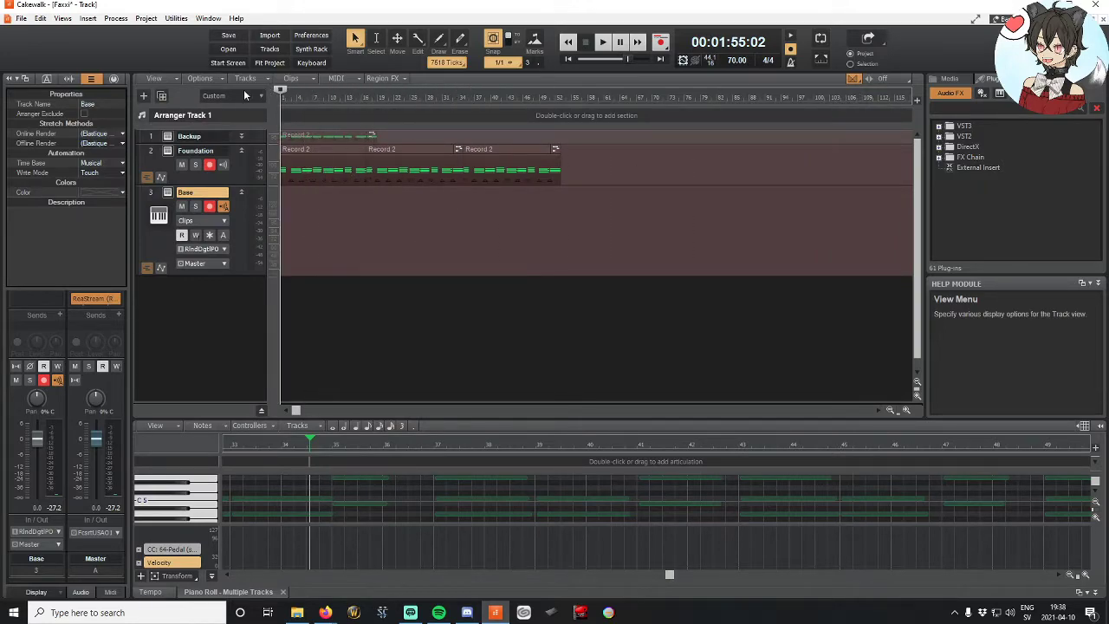
Step: Rewind the project to the start and reopen the Base track's Komplete Kontrol instrument
{"action": "key", "text": "w"}
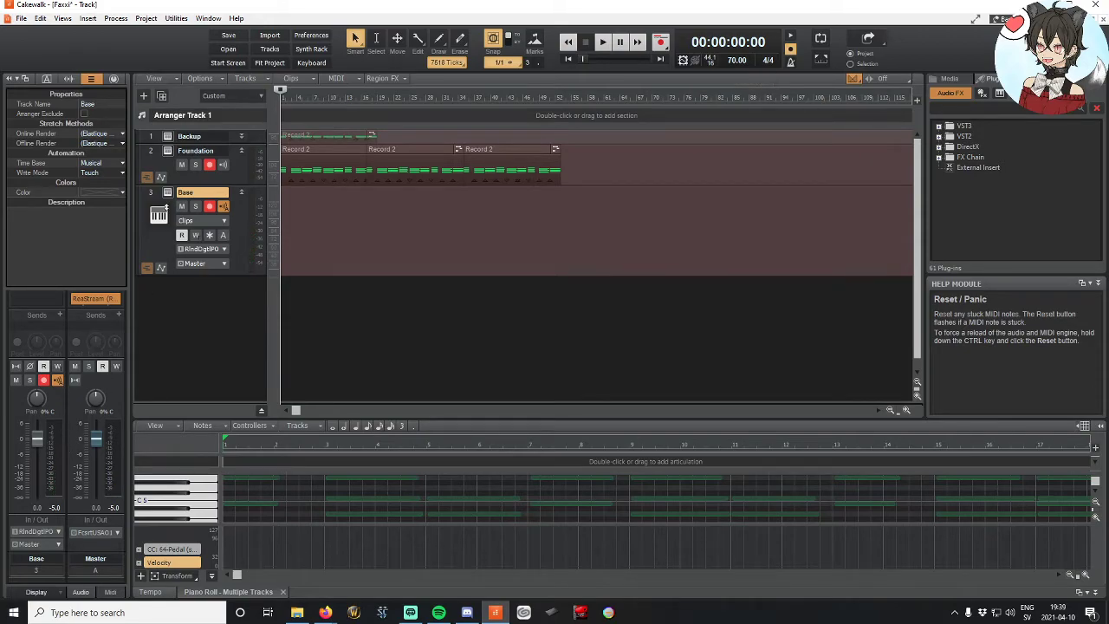
{"action": "left_click", "coordinate": [170, 197]}
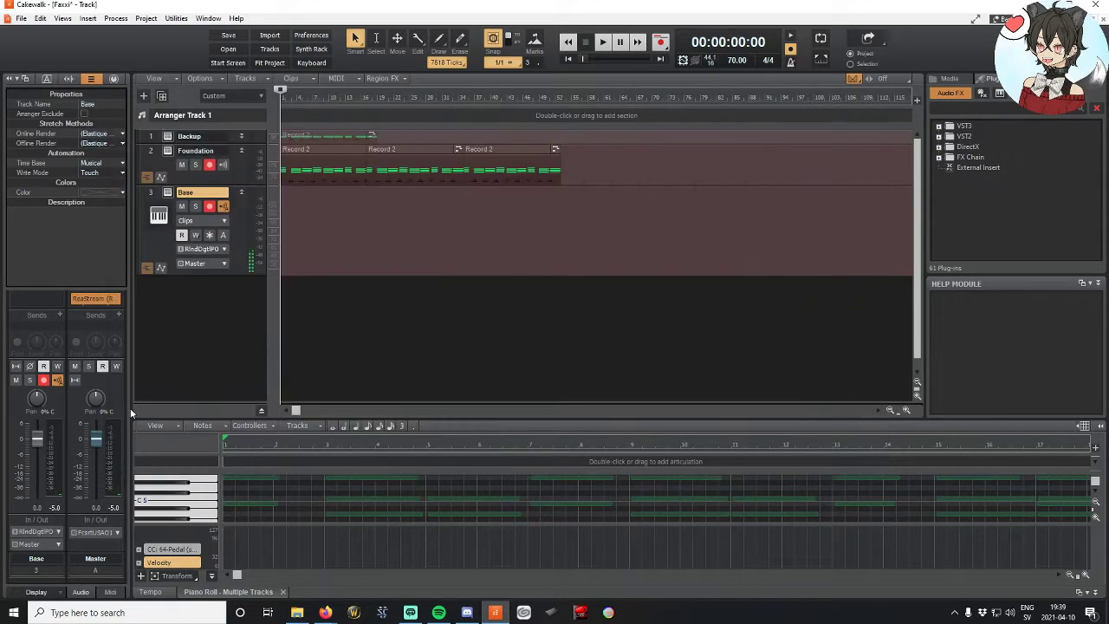
{"action": "left_click", "coordinate": [160, 212]}
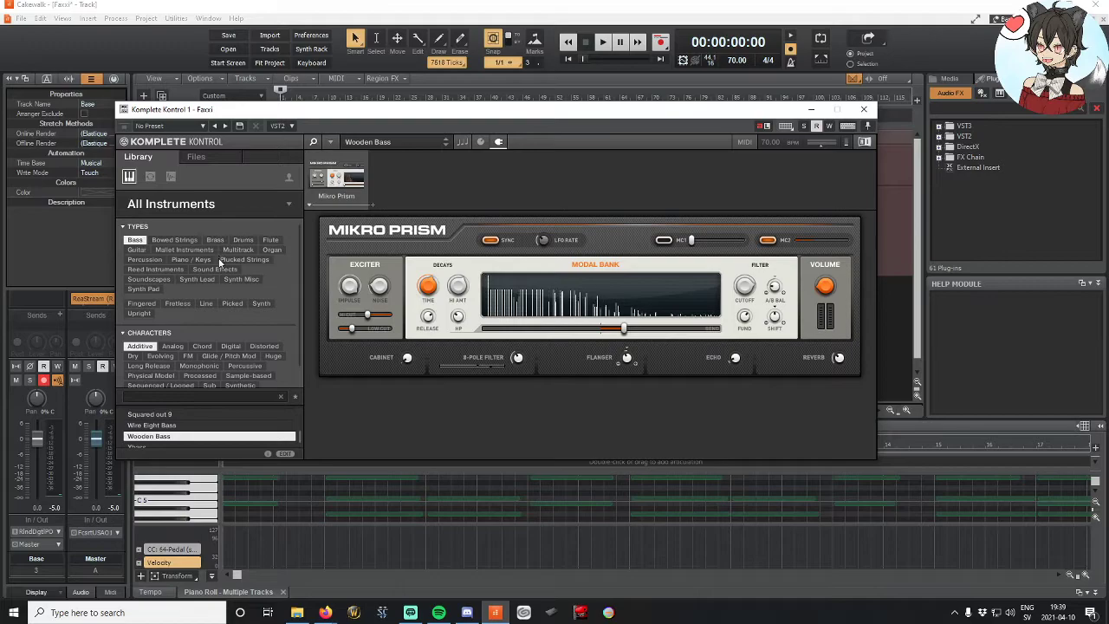
Step: Filter the bass presets by the Huge character
{"action": "scroll", "coordinate": [231, 304], "scroll_direction": "down", "scroll_amount": 1}
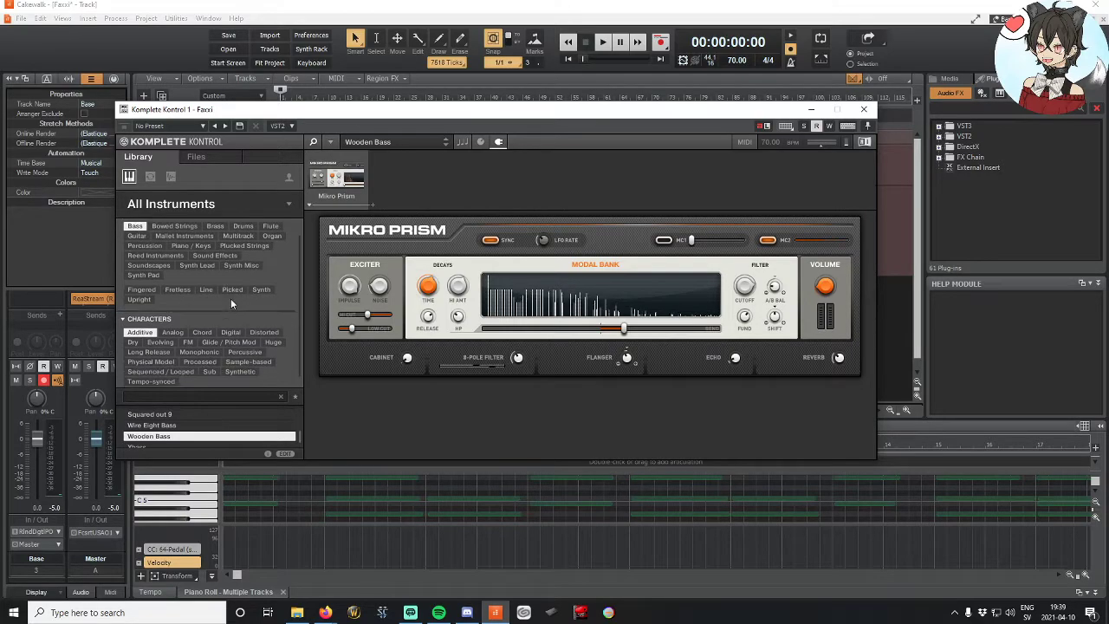
{"action": "scroll", "coordinate": [228, 302], "scroll_direction": "down", "scroll_amount": 1}
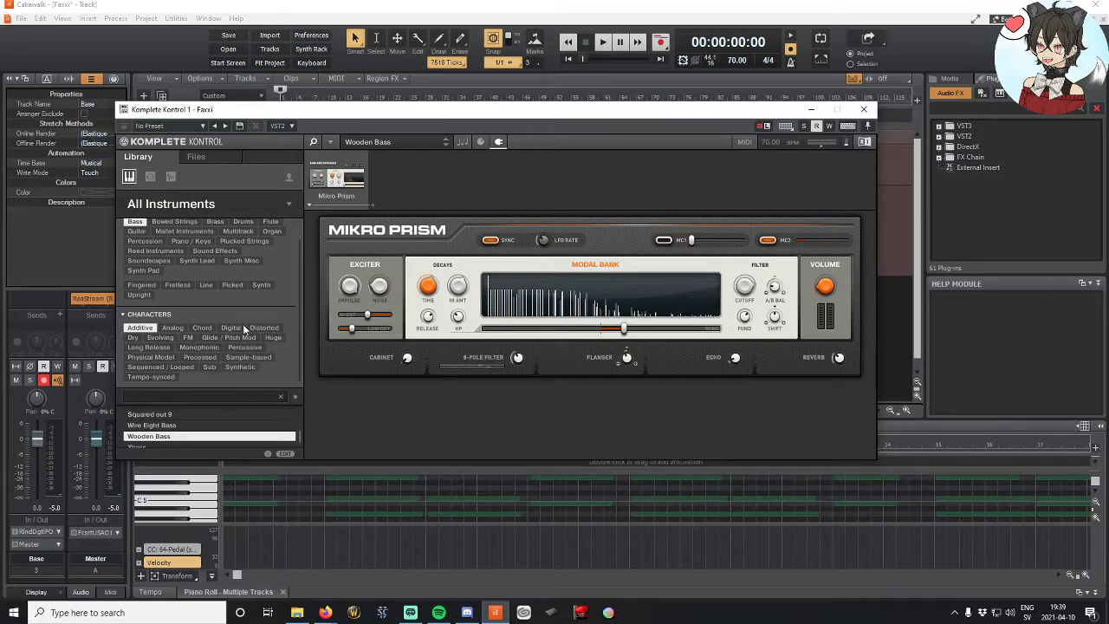
{"action": "left_click", "coordinate": [272, 338]}
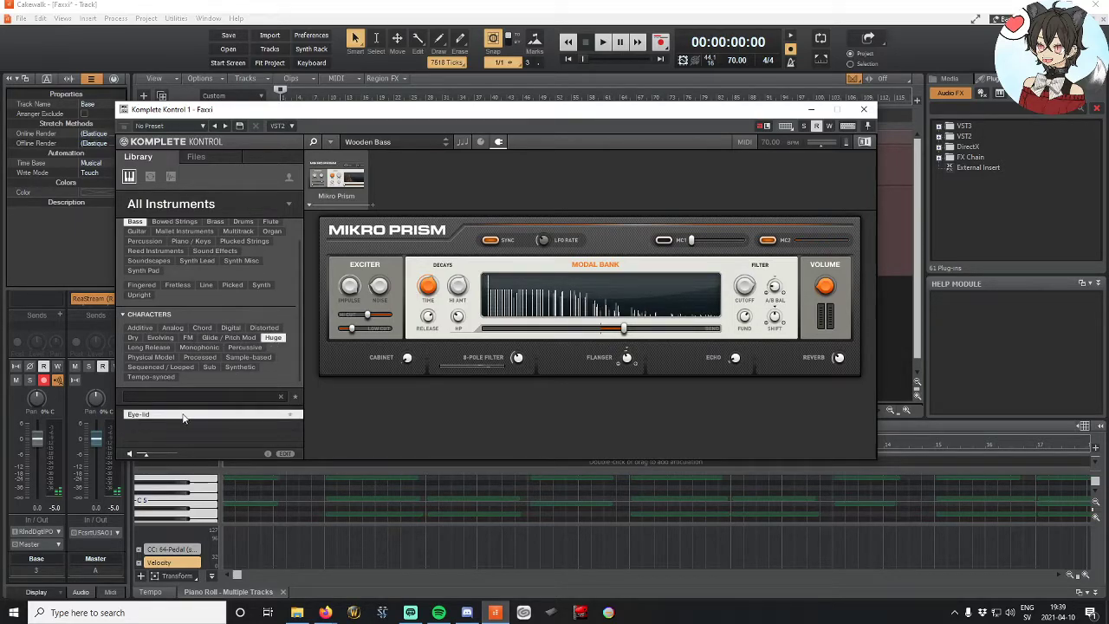
Step: Filter the bass presets by Distorted and compare Basic Narl, Apache Chief, Acrobatic State and 3step 908
{"action": "left_click", "coordinate": [265, 328]}
{"action": "scroll", "coordinate": [171, 414], "scroll_direction": "down", "scroll_amount": 2}
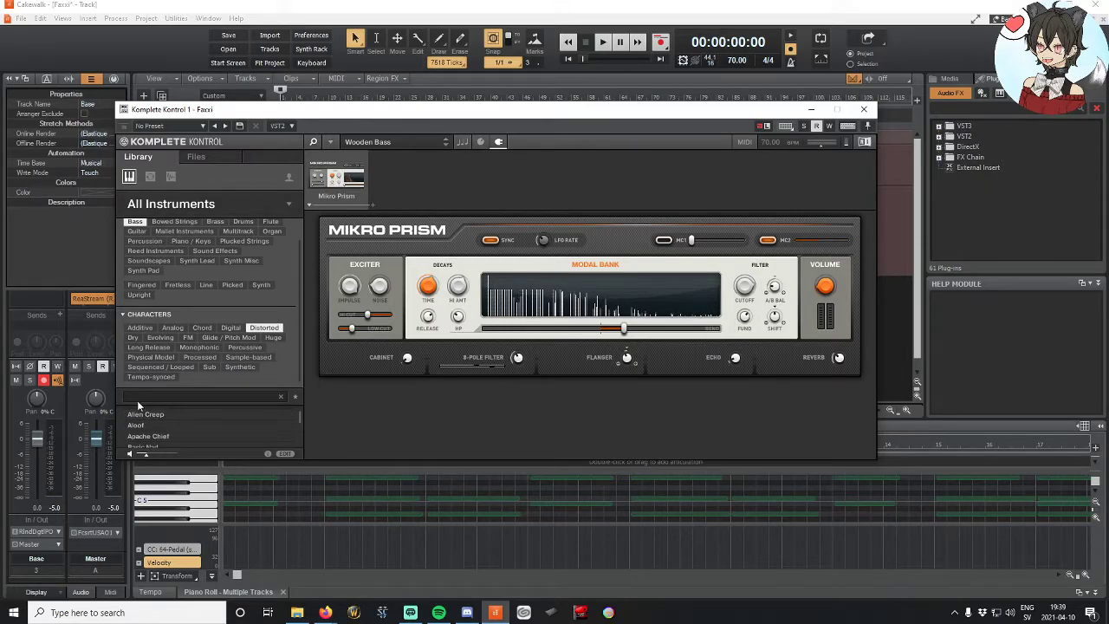
{"action": "scroll", "coordinate": [133, 404], "scroll_direction": "down", "scroll_amount": 3}
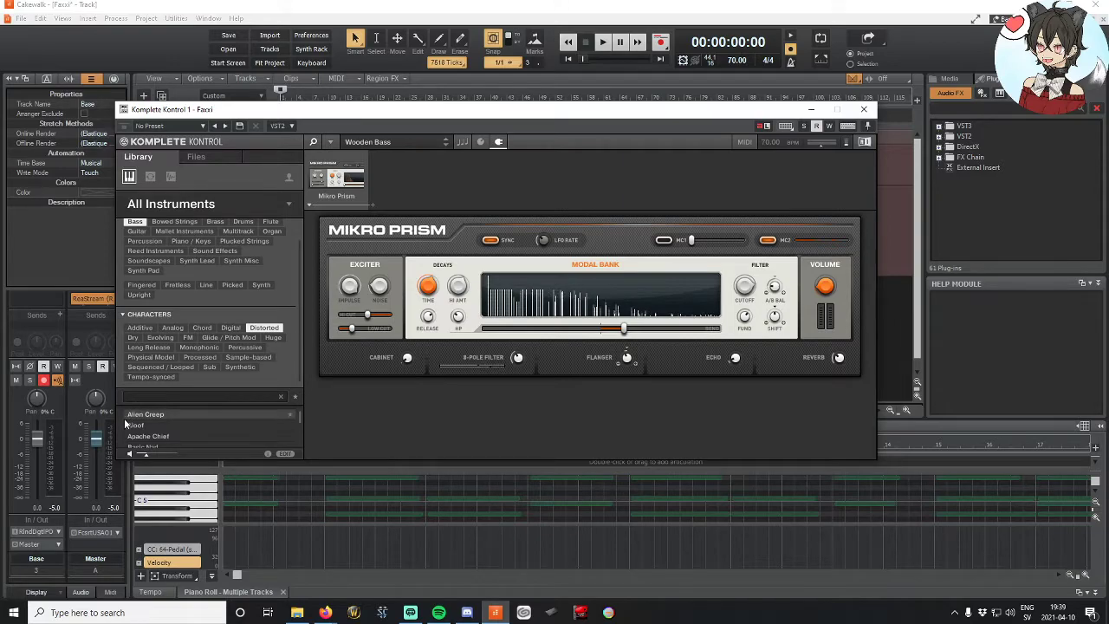
{"action": "scroll", "coordinate": [175, 424], "scroll_direction": "up", "scroll_amount": 2}
{"action": "left_click", "coordinate": [181, 426]}
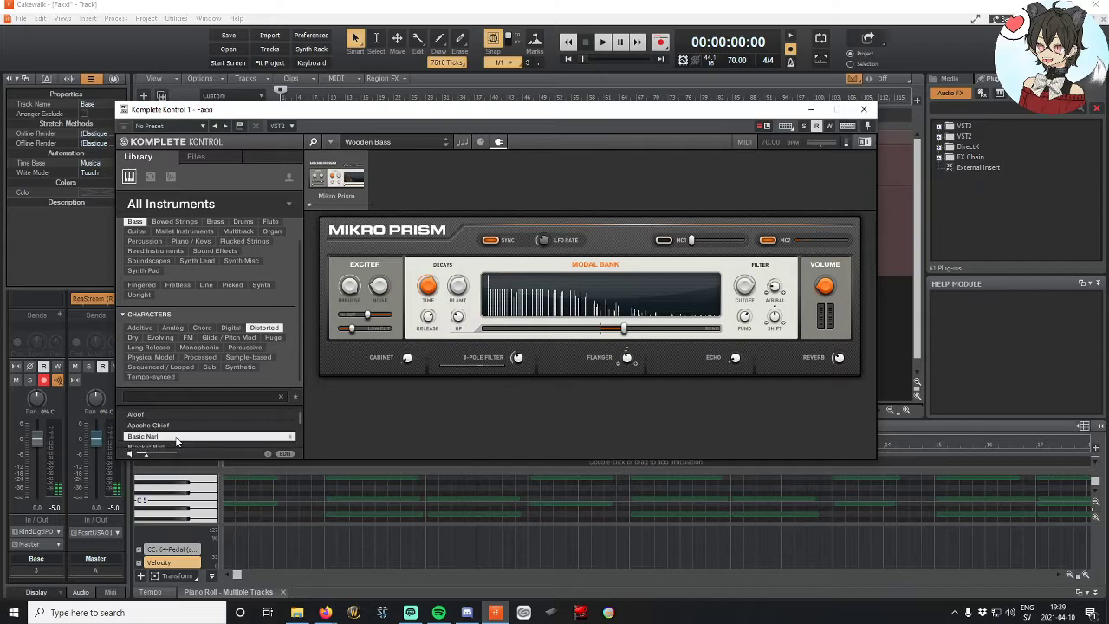
{"action": "scroll", "coordinate": [179, 425], "scroll_direction": "up", "scroll_amount": 1}
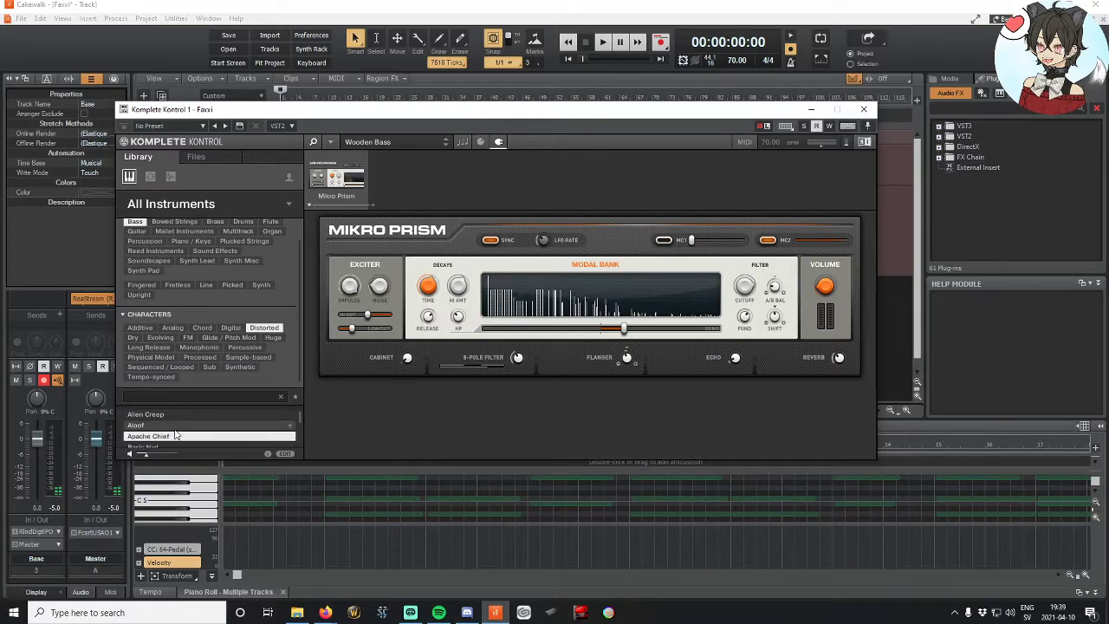
{"action": "scroll", "coordinate": [178, 427], "scroll_direction": "up", "scroll_amount": 2}
{"action": "left_click", "coordinate": [178, 425]}
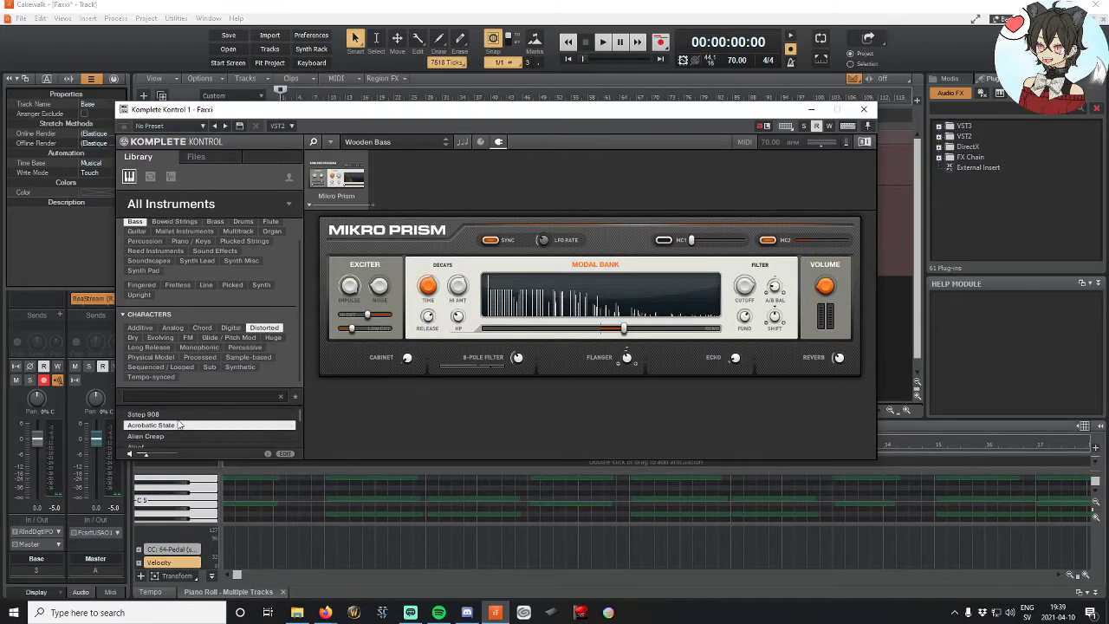
{"action": "left_click", "coordinate": [174, 417]}
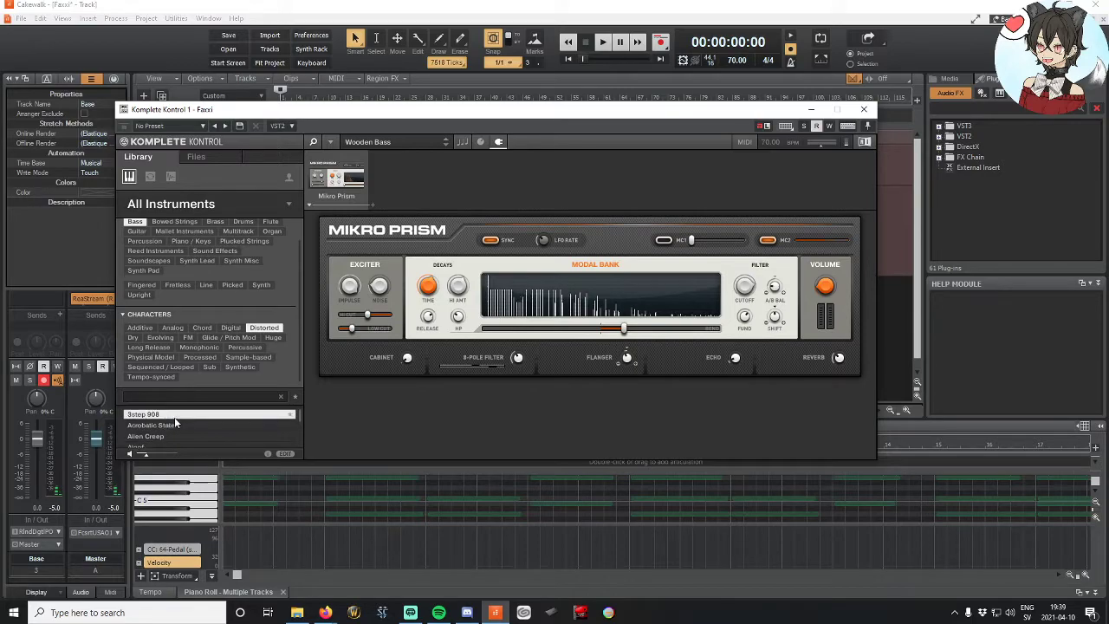
Step: Load the 3step 908 bass preset into the Base track's instrument
{"action": "scroll", "coordinate": [174, 417], "scroll_direction": "down", "scroll_amount": 3}
{"action": "left_click", "coordinate": [173, 424]}
{"action": "scroll", "coordinate": [173, 424], "scroll_direction": "up", "scroll_amount": 3}
{"action": "left_click", "coordinate": [172, 416]}
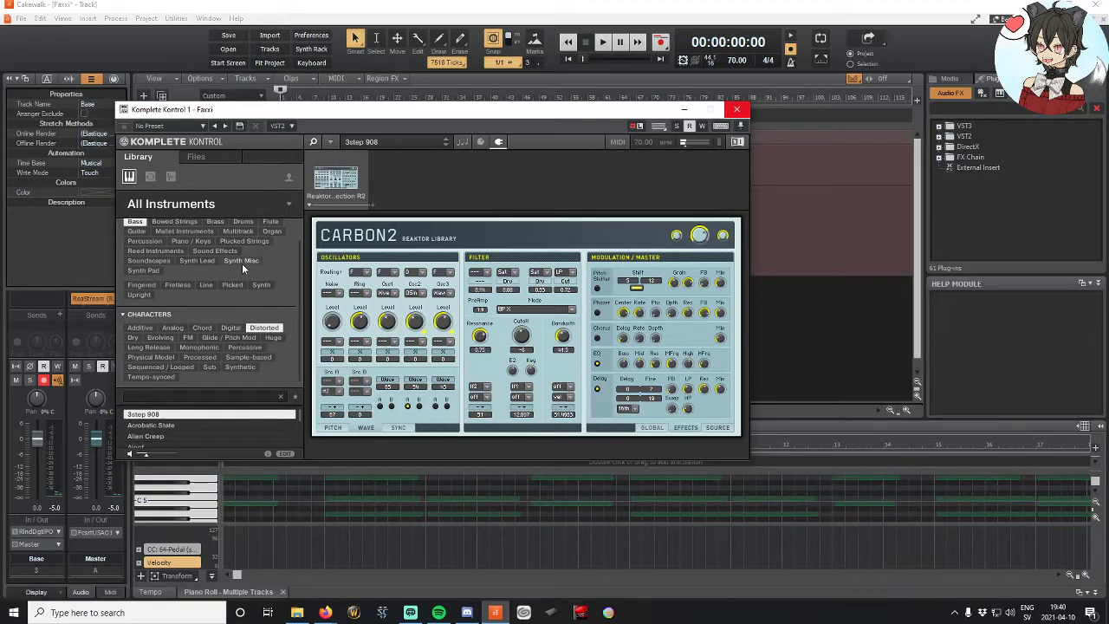
Step: Change the library's type filter from Bass to Guitar and audition the distorted preset Rock Guitar
{"action": "left_click", "coordinate": [141, 233]}
{"action": "key", "text": "Down"}
{"action": "left_click", "coordinate": [163, 395]}
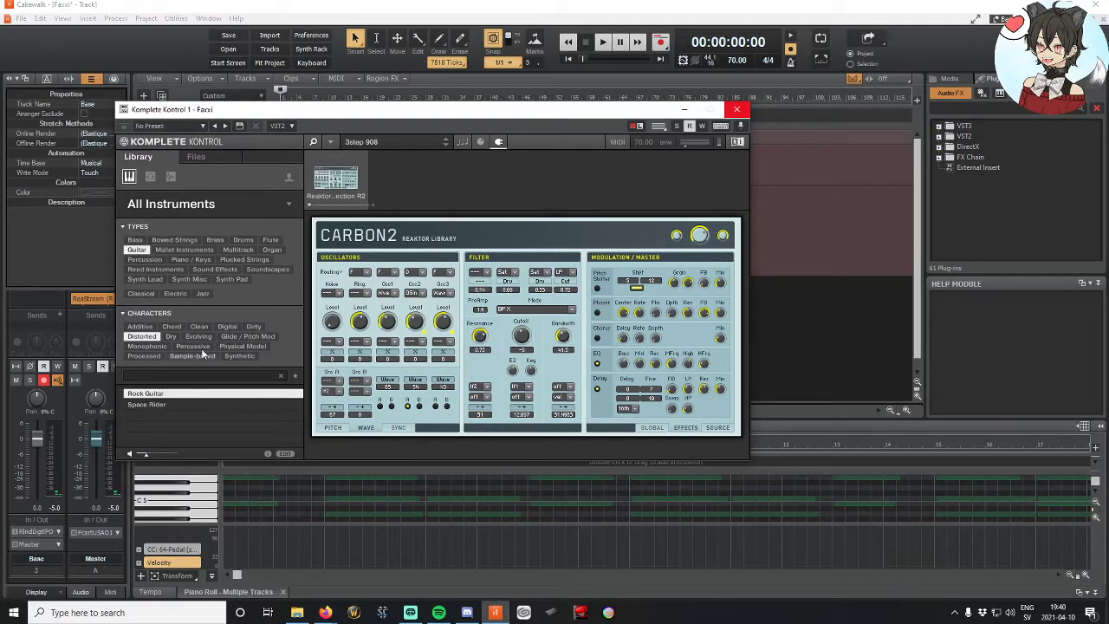
Step: Filter the guitar presets by the Digital character and load Pm Git
{"action": "left_click", "coordinate": [227, 328]}
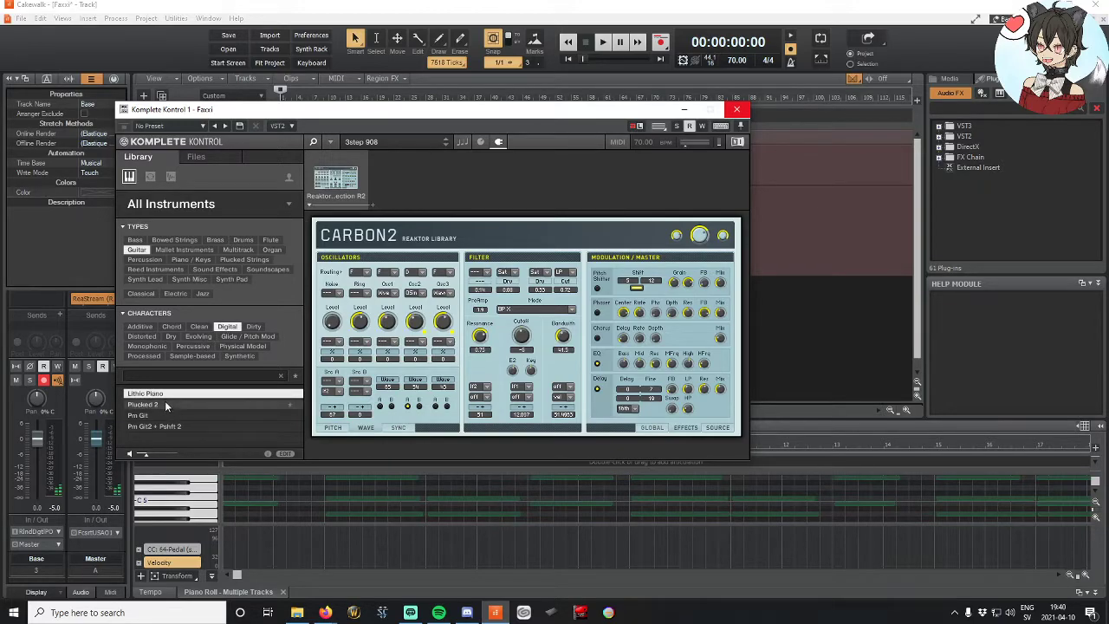
{"action": "left_click", "coordinate": [165, 414]}
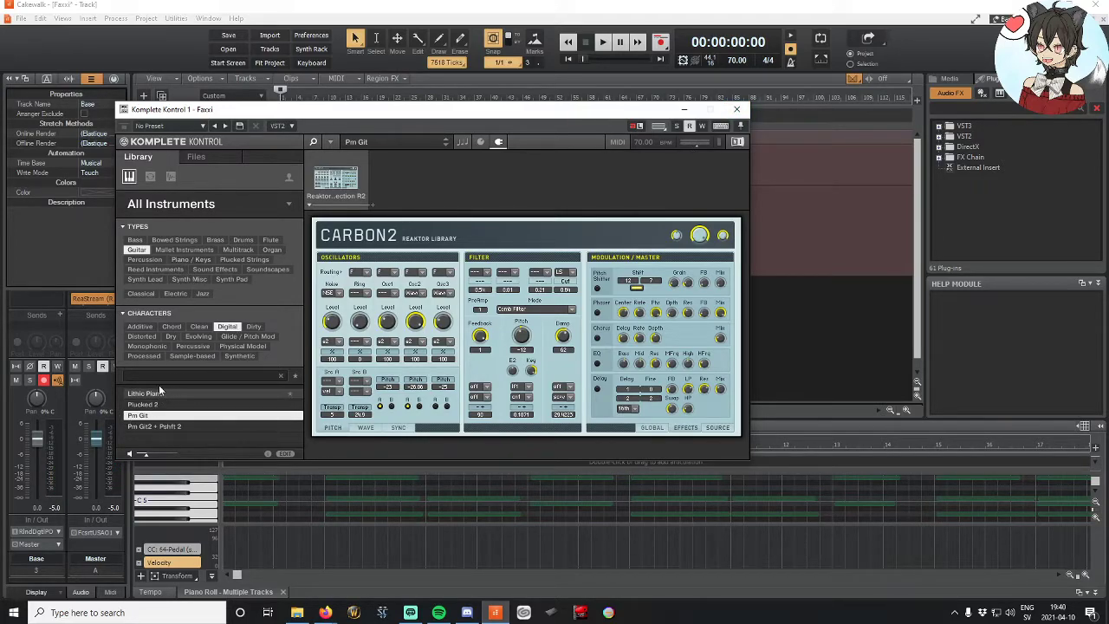
Step: Filter the guitar presets by Distorted, load Rock Guitar, and close the instrument window
{"action": "left_click", "coordinate": [253, 326]}
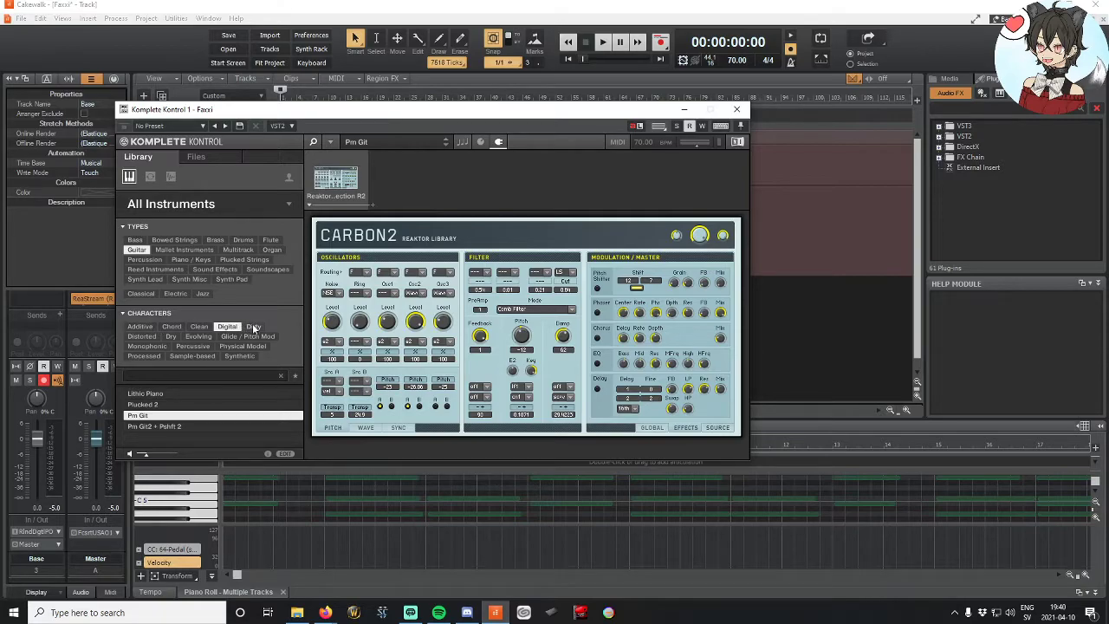
{"action": "left_click", "coordinate": [142, 336]}
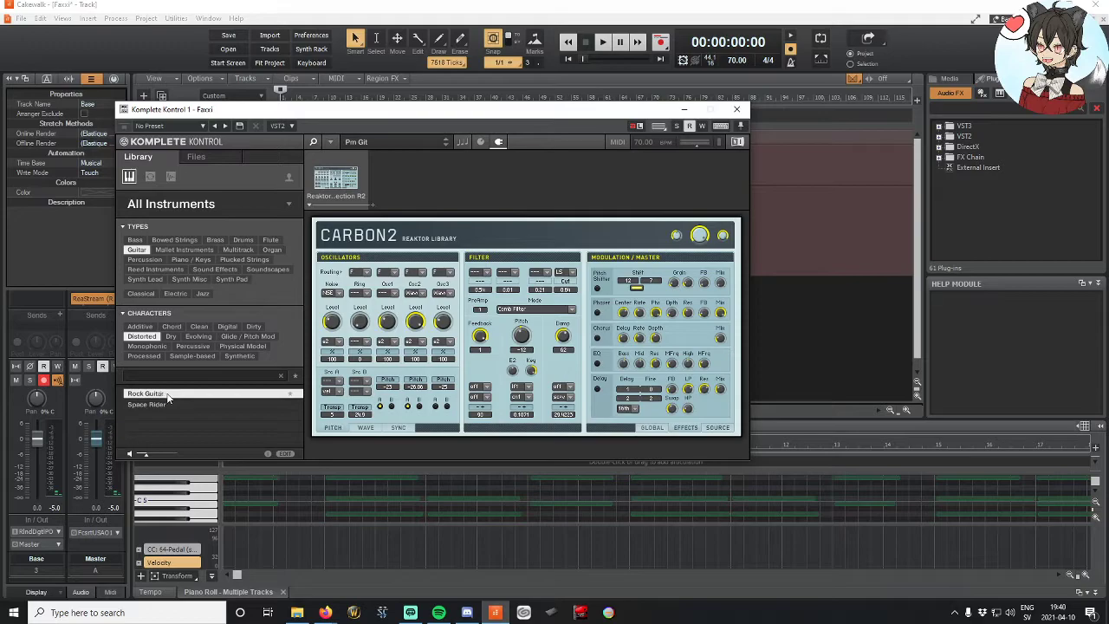
{"action": "double_click", "coordinate": [167, 395]}
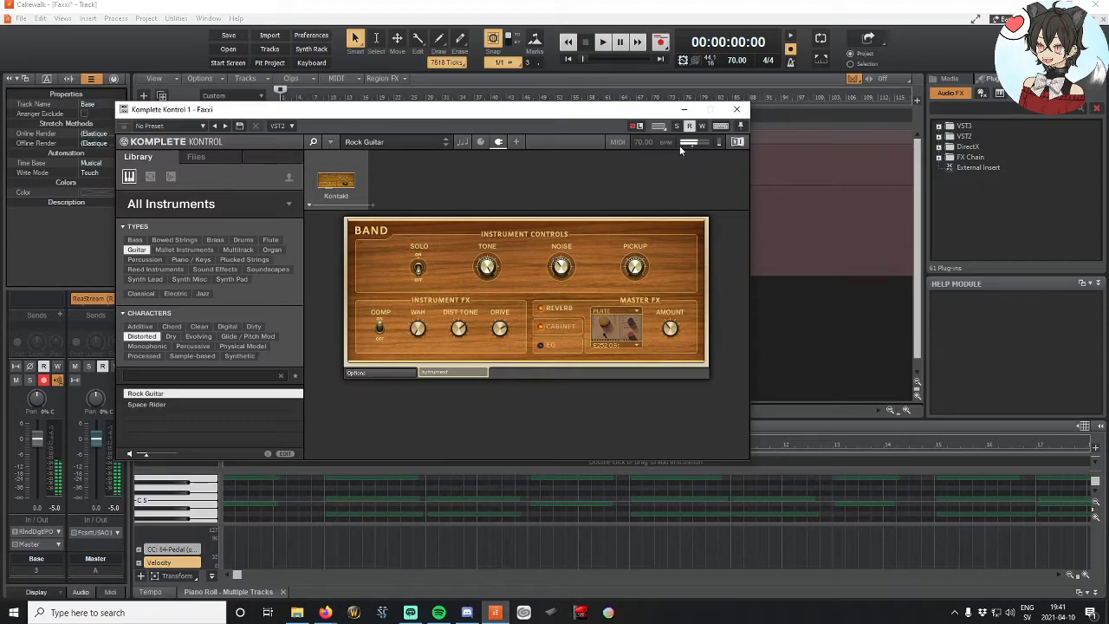
{"action": "left_click", "coordinate": [737, 111]}
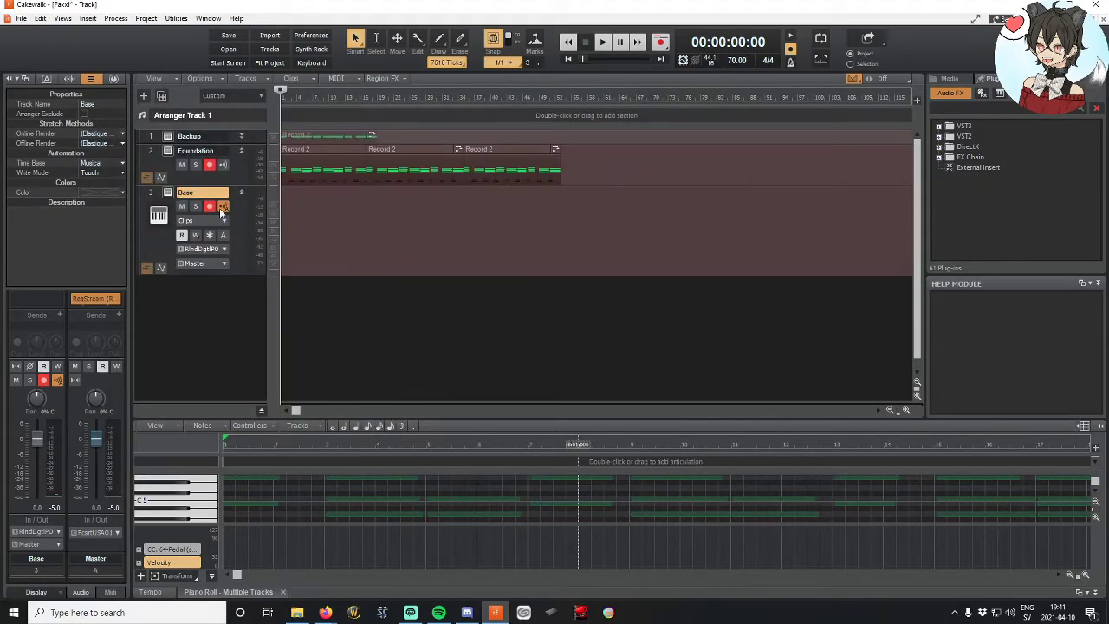
Step: Rename the Base track as Guitar
{"action": "double_click", "coordinate": [196, 192]}
{"action": "type", "text": "Guitar"}
{"action": "key", "text": "Return"}
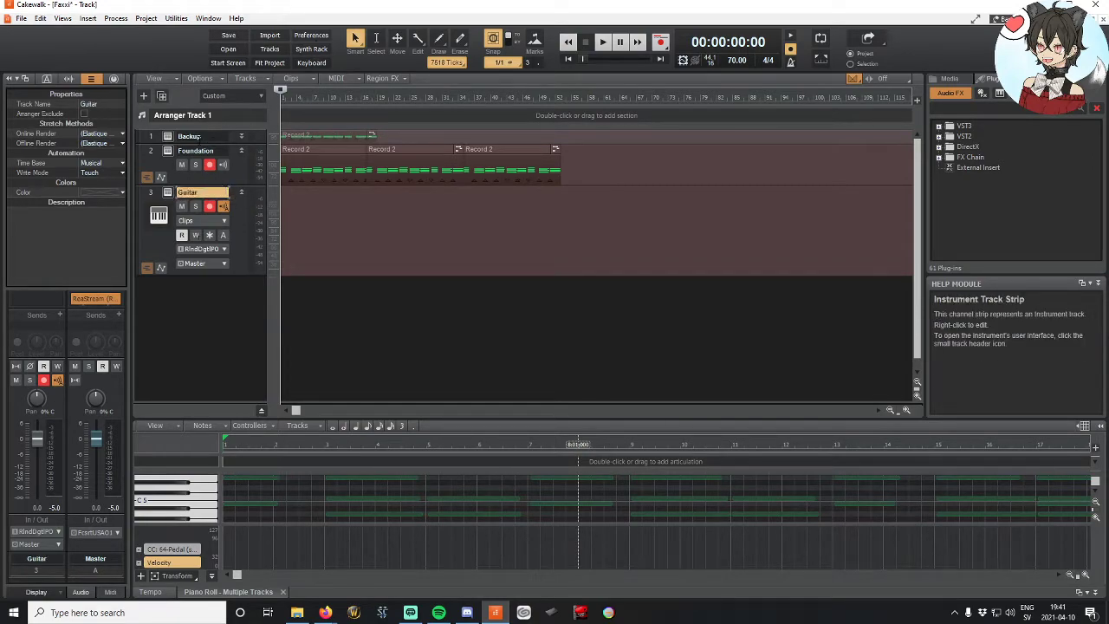
Step: Duplicate the Guitar track together with its instrument
{"action": "right_click", "coordinate": [244, 218]}
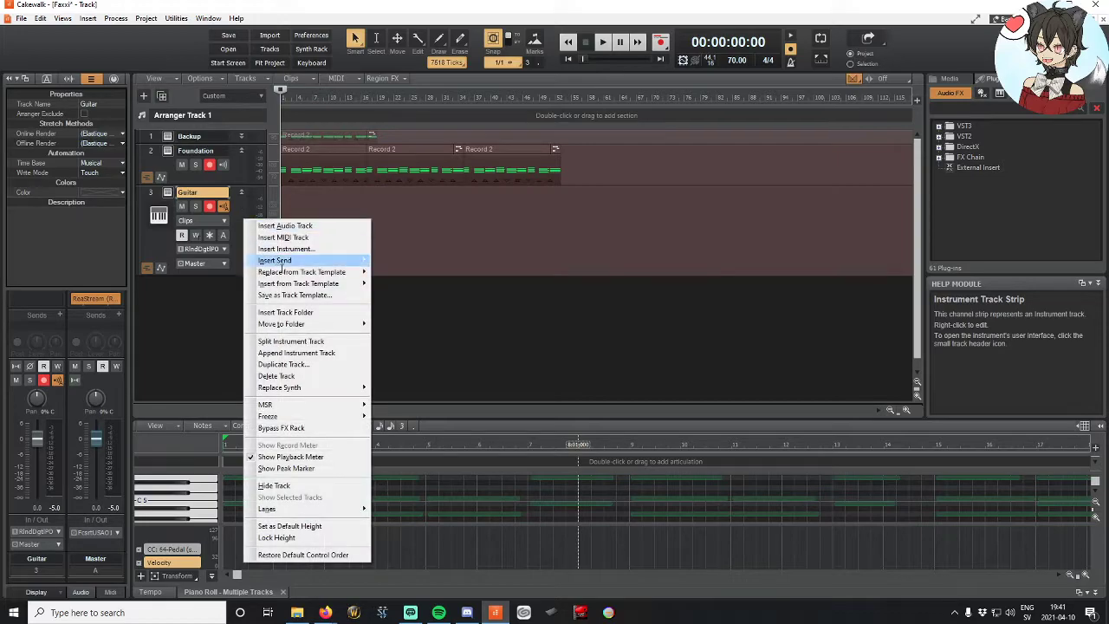
{"action": "left_click", "coordinate": [301, 364]}
{"action": "left_click", "coordinate": [544, 374]}
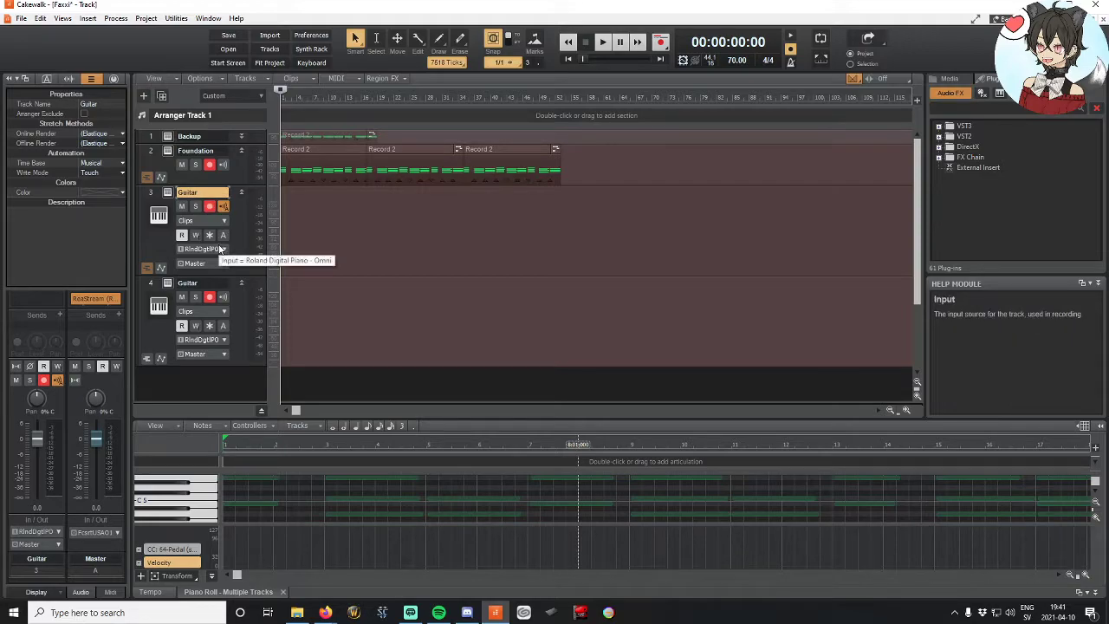
Step: Open the duplicated track's instrument, browse the Plucked Strings presets, and audition the Reed Instruments presets, including Formant Filler and Uilleann Pipes
{"action": "left_click", "coordinate": [167, 285]}
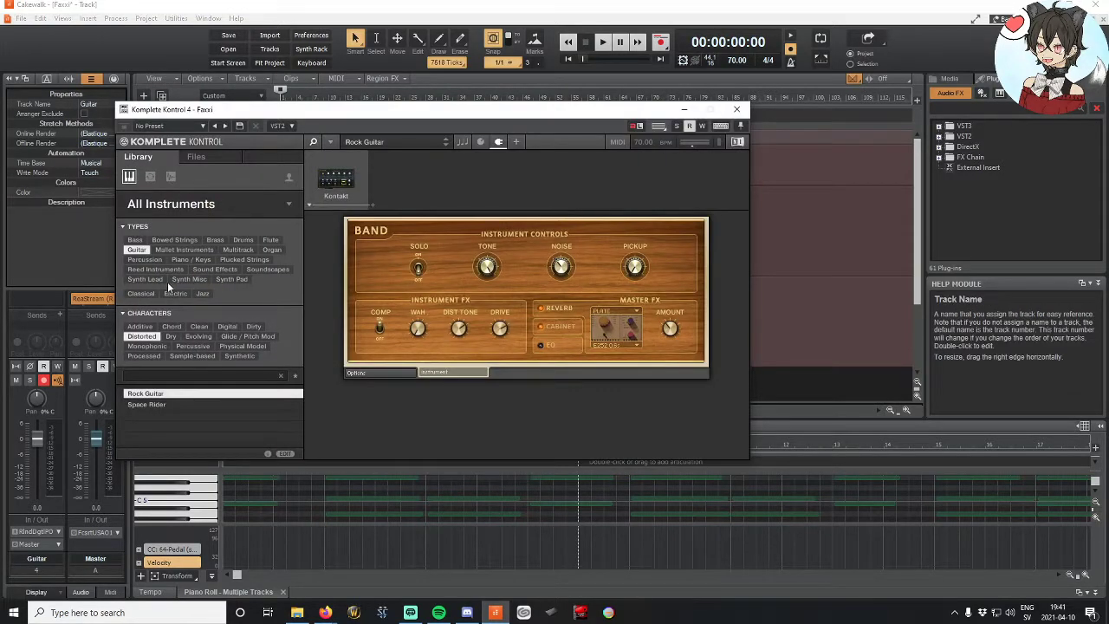
{"action": "left_click", "coordinate": [252, 262]}
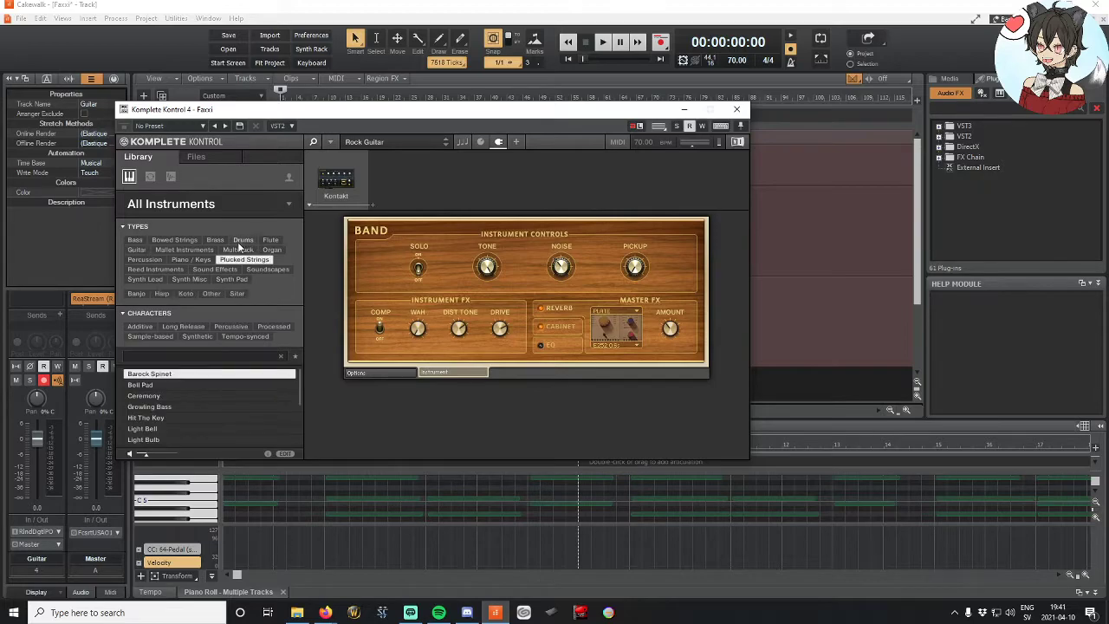
{"action": "left_click", "coordinate": [175, 270]}
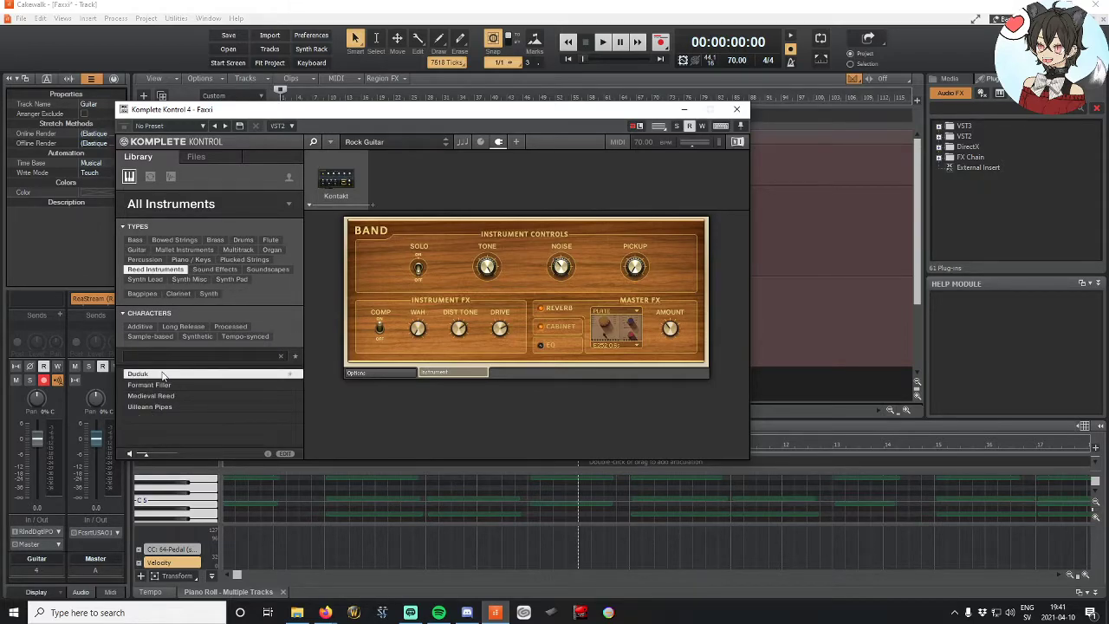
{"action": "left_click", "coordinate": [162, 386]}
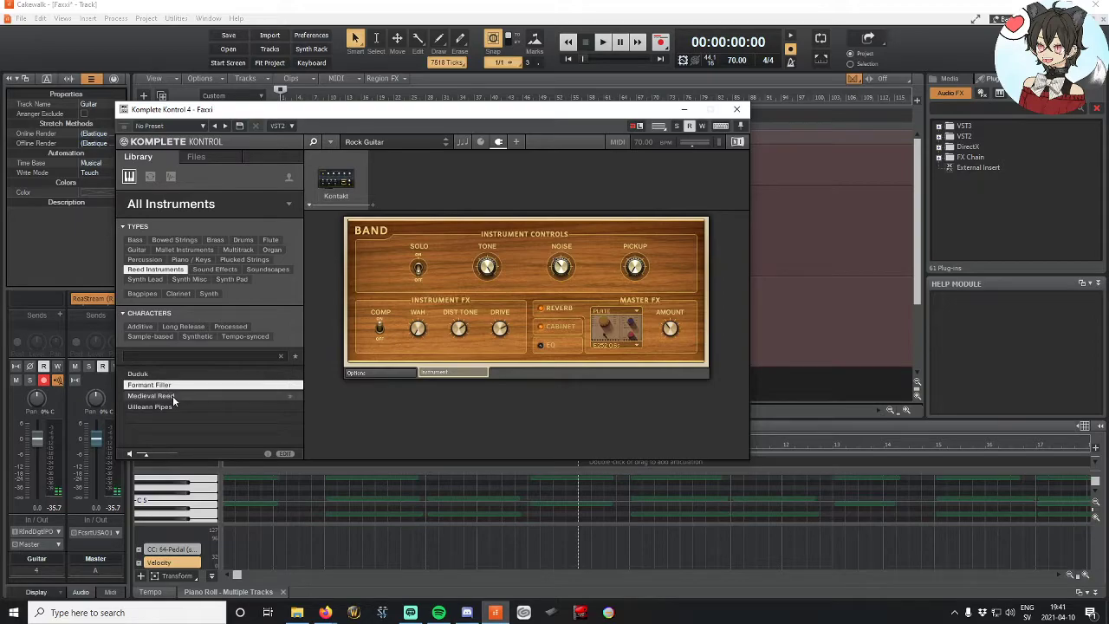
{"action": "left_click", "coordinate": [173, 396]}
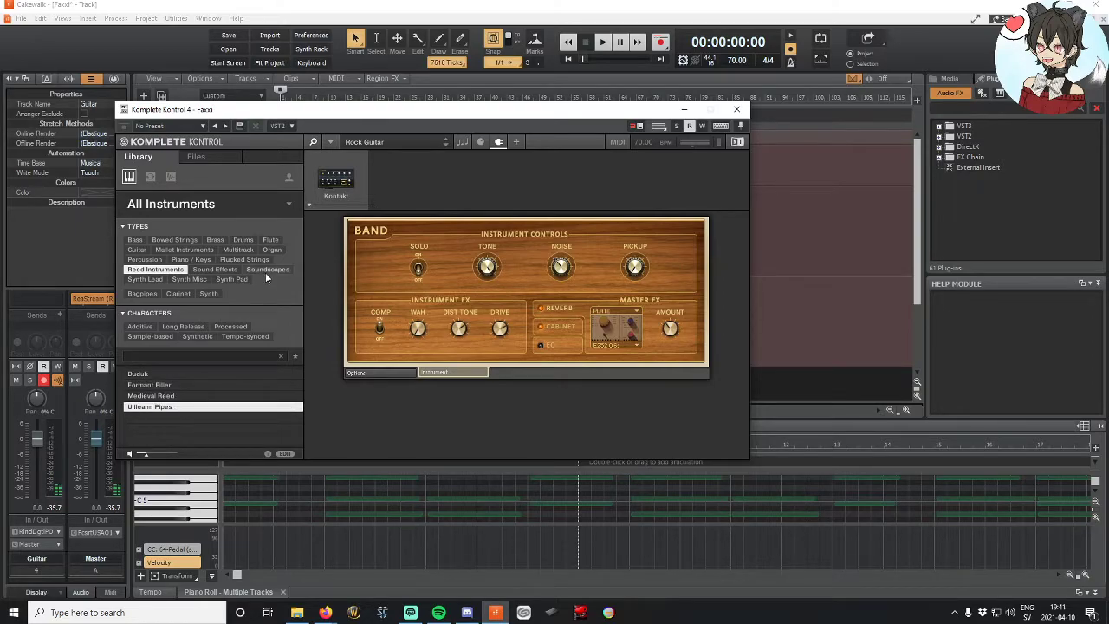
Step: Filter the presets by the Soundscapes type, load Baby String, and close the instrument window
{"action": "left_click", "coordinate": [265, 272]}
{"action": "left_click", "coordinate": [173, 426]}
{"action": "scroll", "coordinate": [198, 416], "scroll_direction": "down", "scroll_amount": 1}
{"action": "left_click", "coordinate": [187, 425]}
{"action": "scroll", "coordinate": [188, 425], "scroll_direction": "down", "scroll_amount": 1}
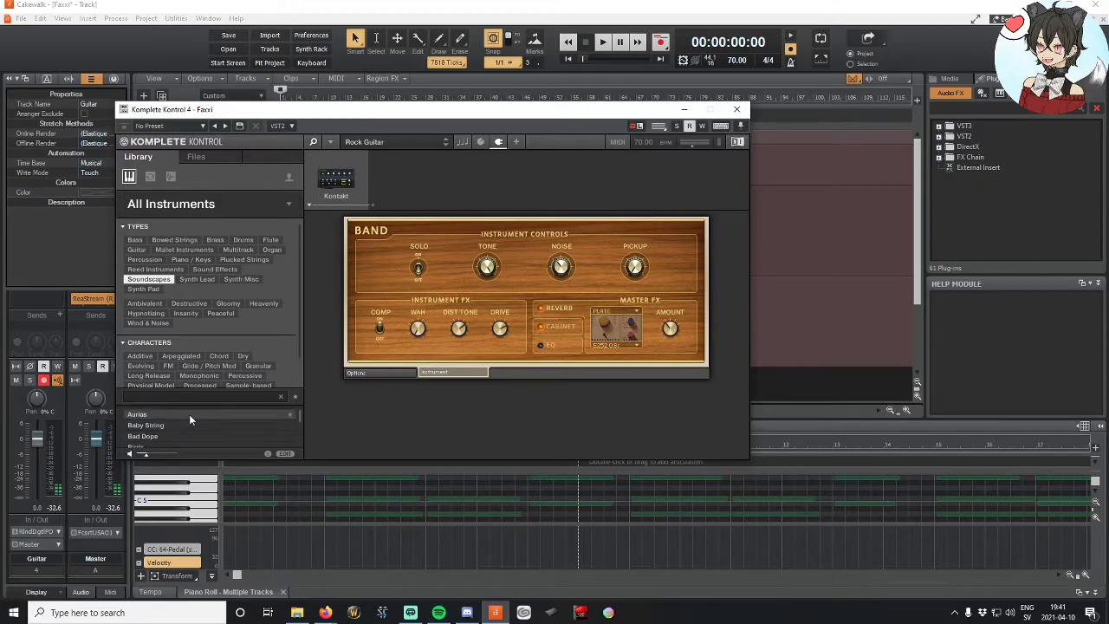
{"action": "left_click", "coordinate": [180, 434]}
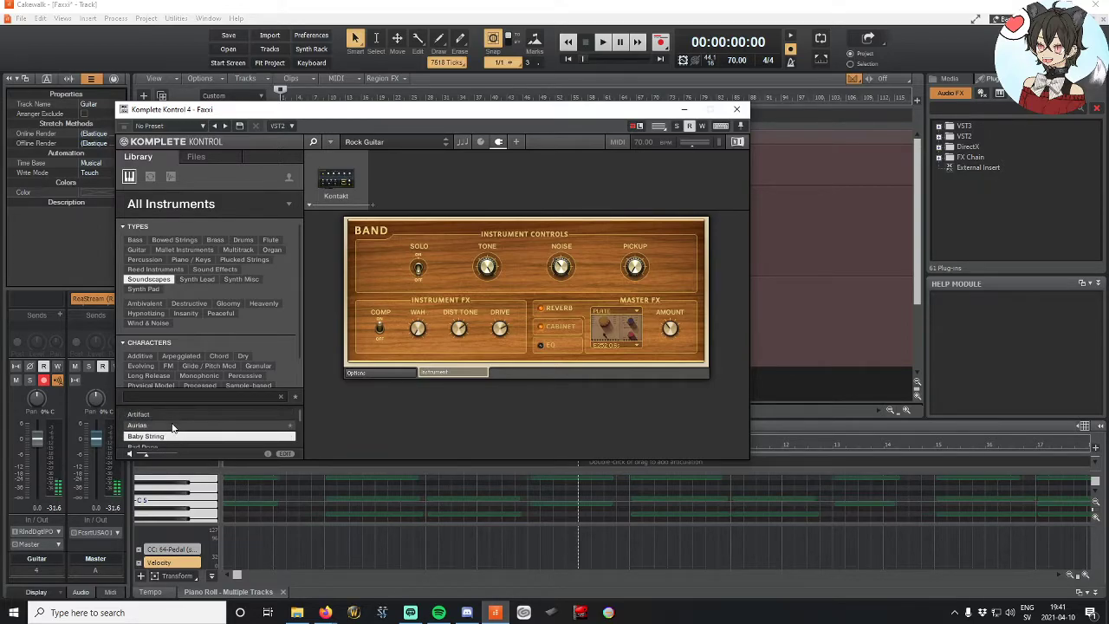
{"action": "scroll", "coordinate": [173, 425], "scroll_direction": "down", "scroll_amount": 1}
{"action": "double_click", "coordinate": [176, 422]}
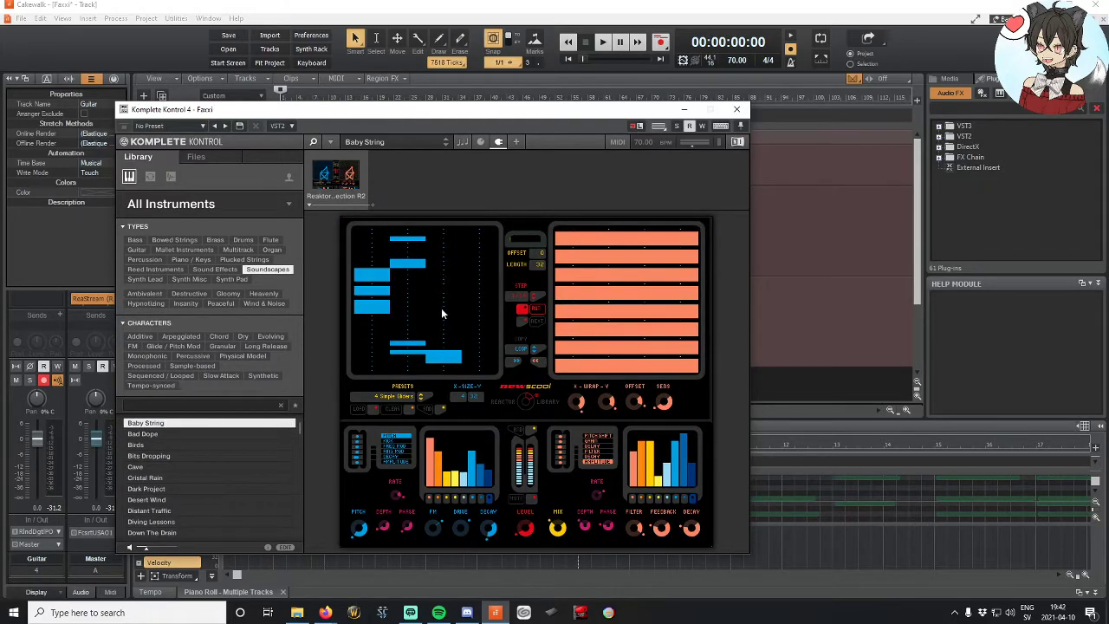
{"action": "left_click", "coordinate": [738, 112]}
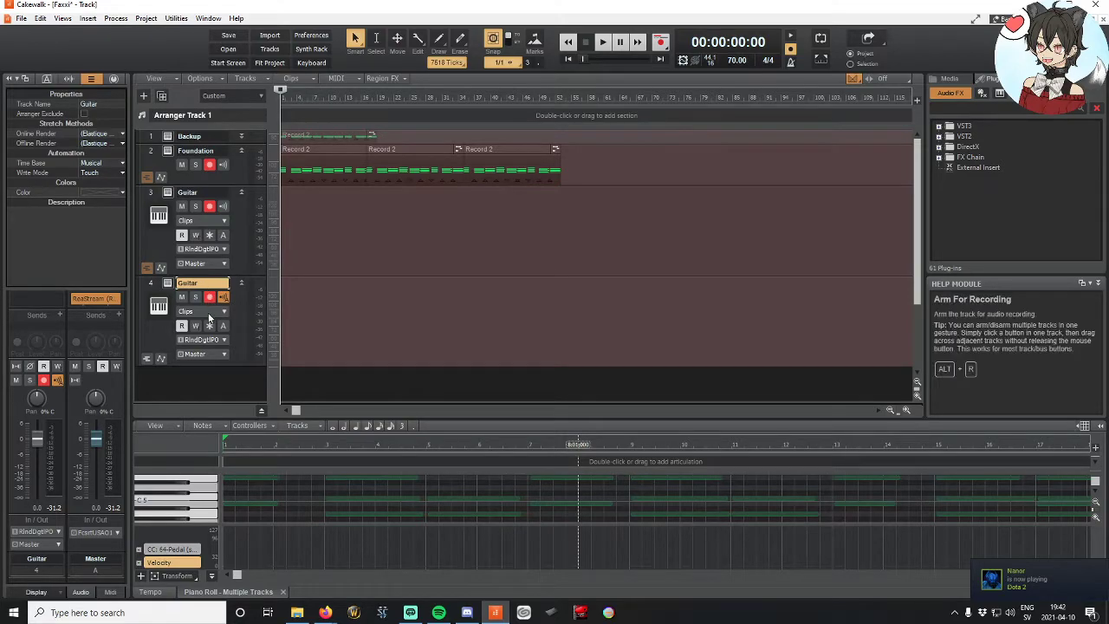
Step: Set the input of track 4 to Roland Digital Piano, MIDI Omni
{"action": "left_click", "coordinate": [208, 339]}
{"action": "mouse_move", "coordinate": [278, 387]}
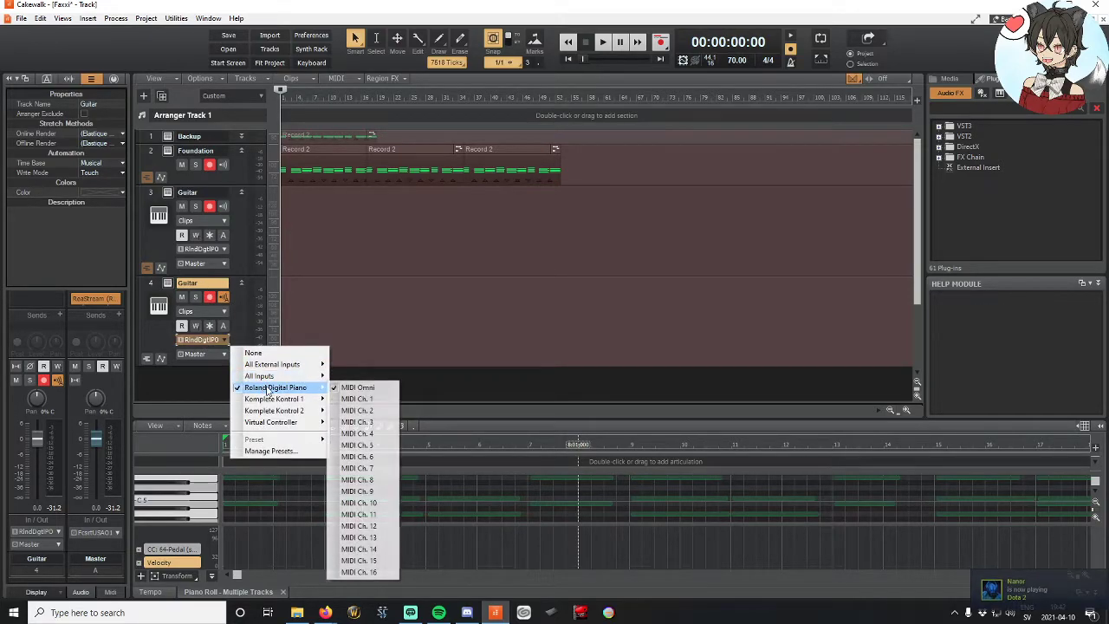
{"action": "left_click", "coordinate": [369, 391]}
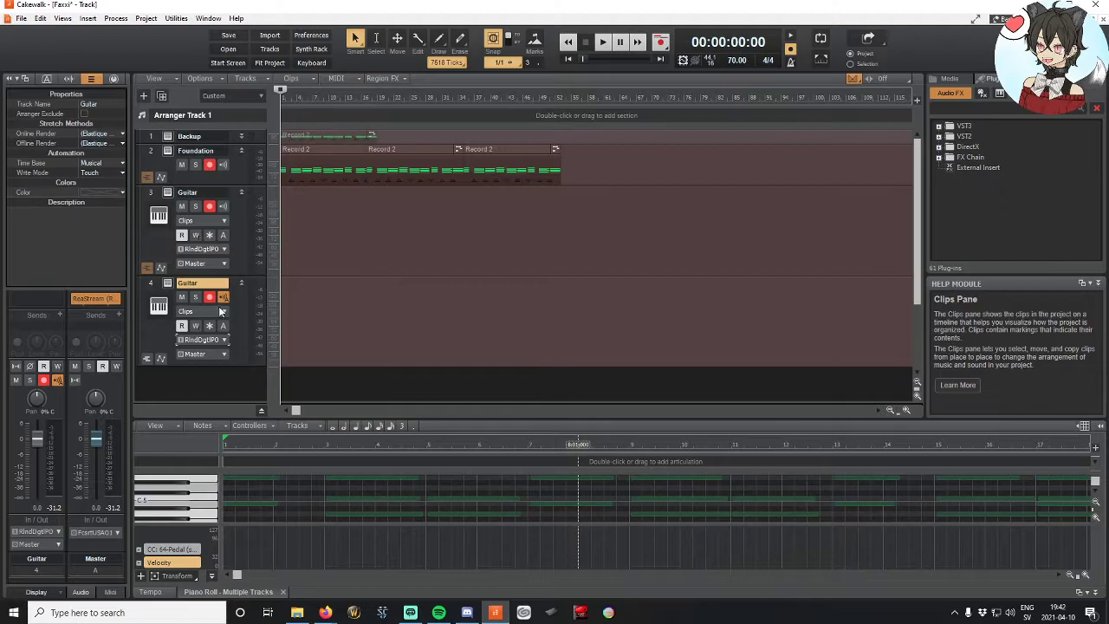
Step: Reopen the instrument on track 4 and try the Soundscapes presets Birds, Artifact and Aurias
{"action": "left_click", "coordinate": [171, 284]}
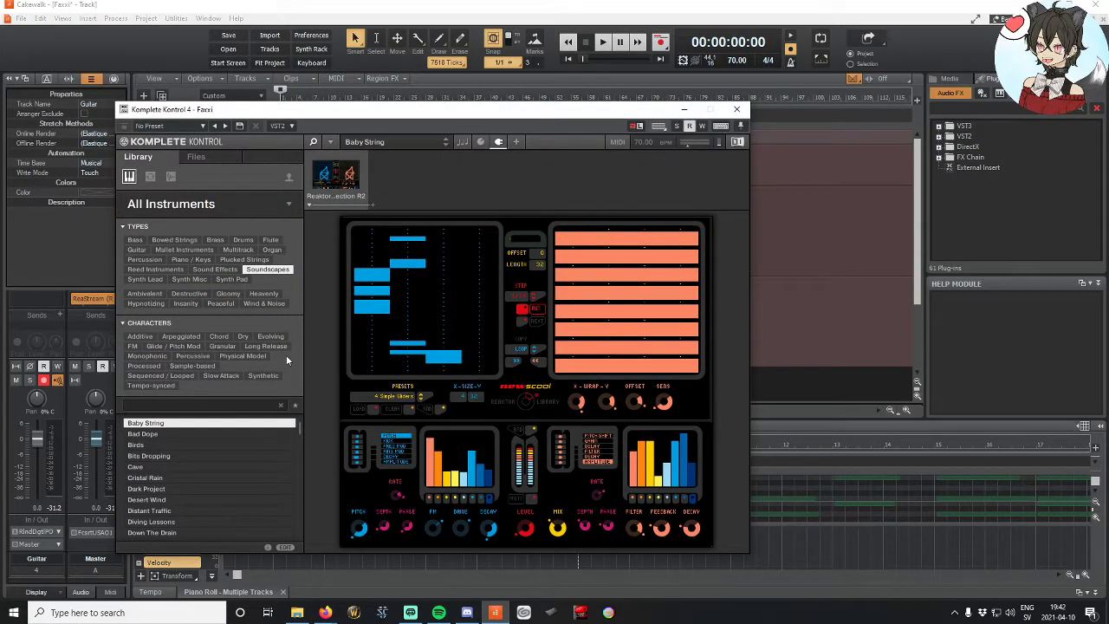
{"action": "left_click", "coordinate": [171, 443]}
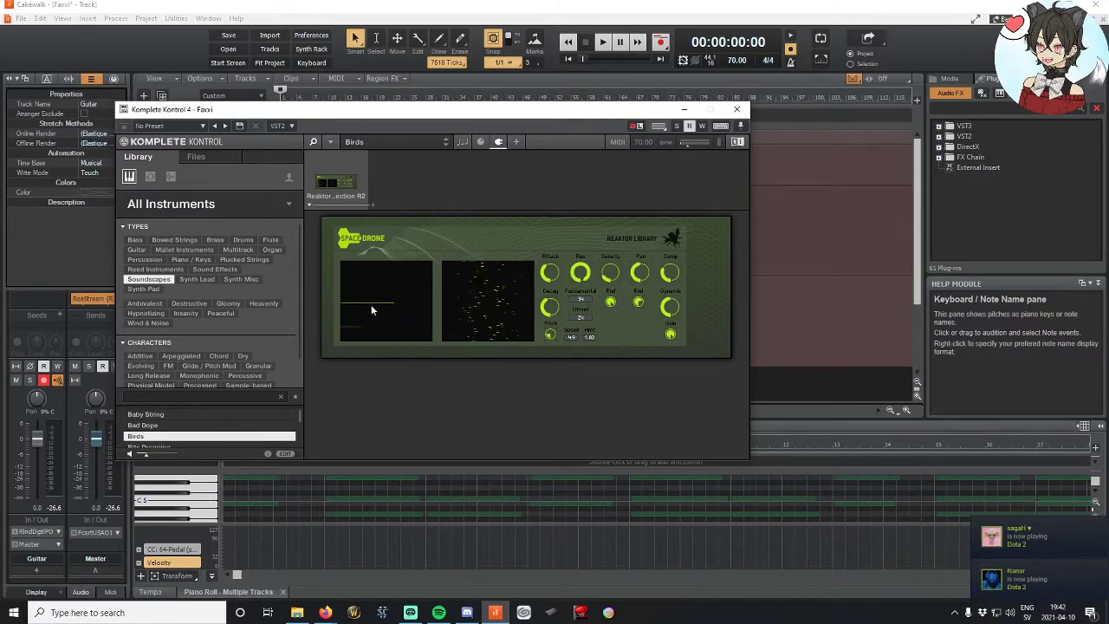
{"action": "scroll", "coordinate": [204, 408], "scroll_direction": "down", "scroll_amount": 1}
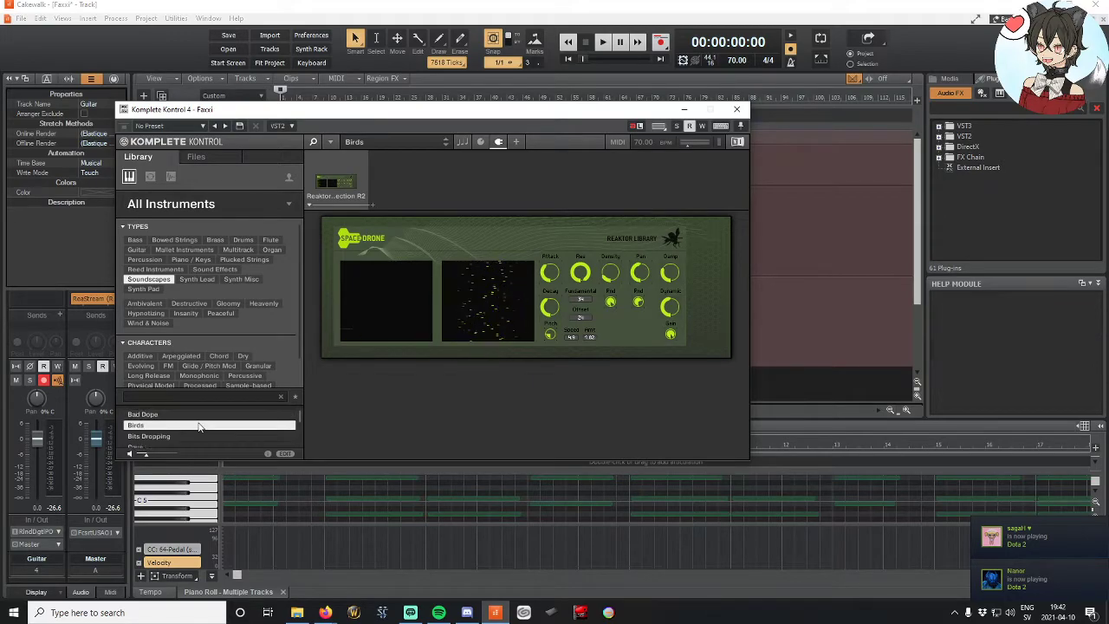
{"action": "left_click", "coordinate": [190, 435]}
{"action": "scroll", "coordinate": [190, 431], "scroll_direction": "up", "scroll_amount": 4}
{"action": "left_click", "coordinate": [175, 425]}
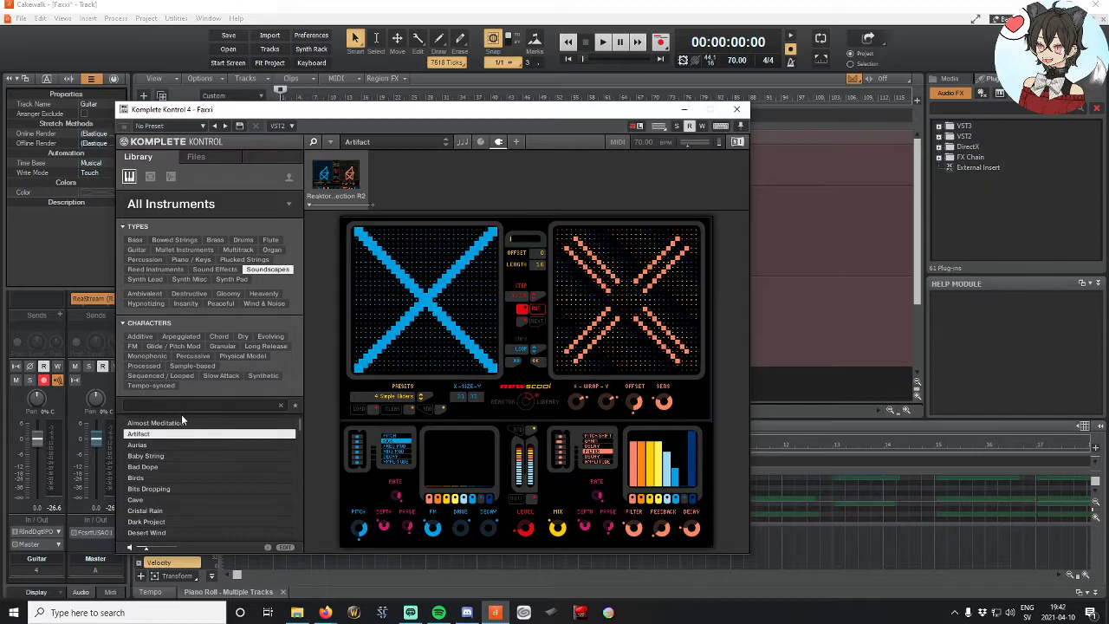
{"action": "left_click", "coordinate": [171, 445]}
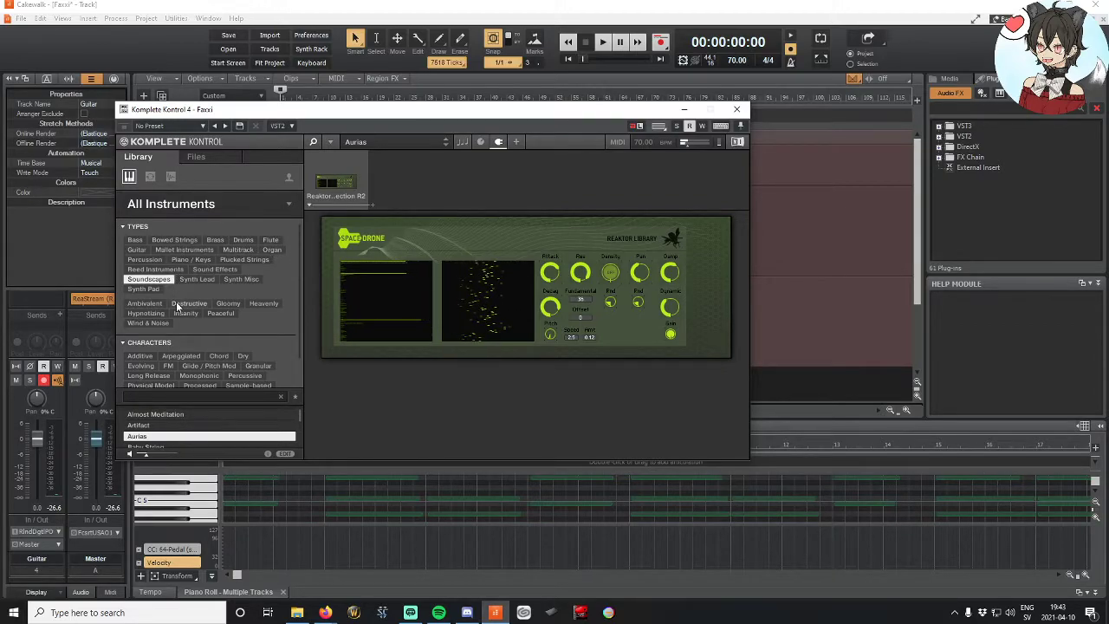
Step: Filter the presets by the Guitar type and Sample-based character, and audition Jazz Guitar
{"action": "left_click", "coordinate": [137, 249]}
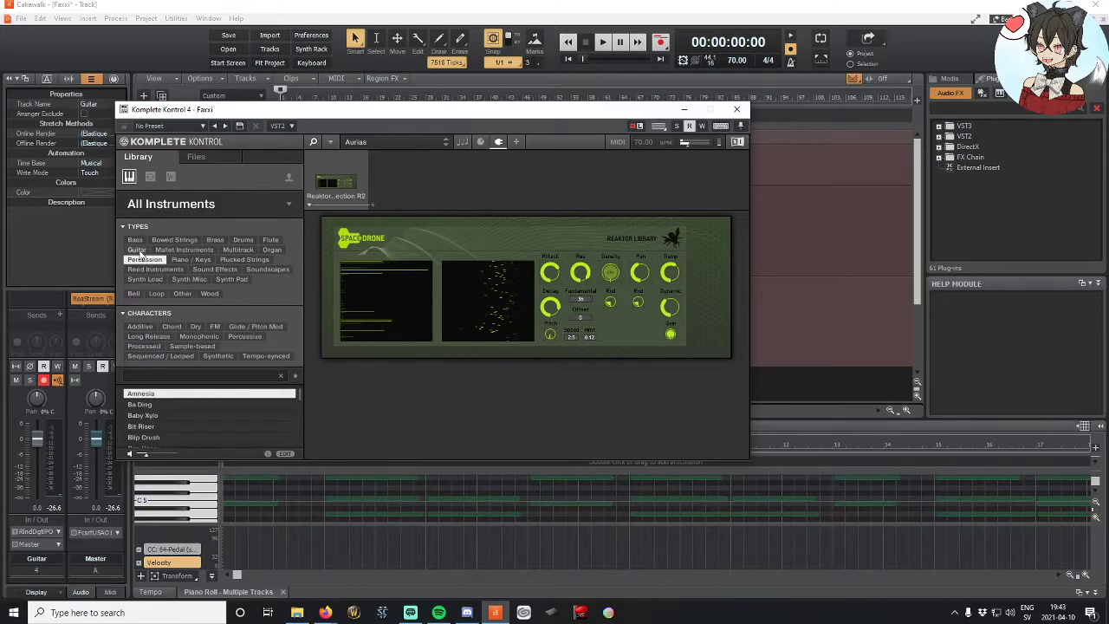
{"action": "left_click", "coordinate": [194, 356]}
{"action": "left_click", "coordinate": [195, 394]}
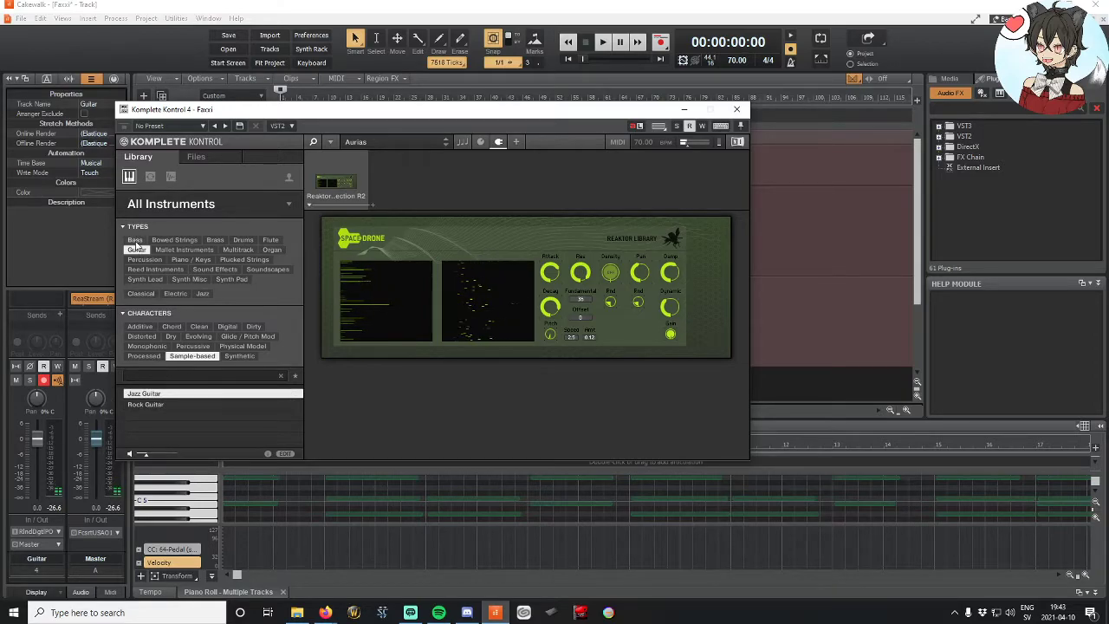
Step: Filter the presets by the Bass type and the Analog character
{"action": "left_click", "coordinate": [135, 241]}
{"action": "scroll", "coordinate": [182, 367], "scroll_direction": "down", "scroll_amount": 2}
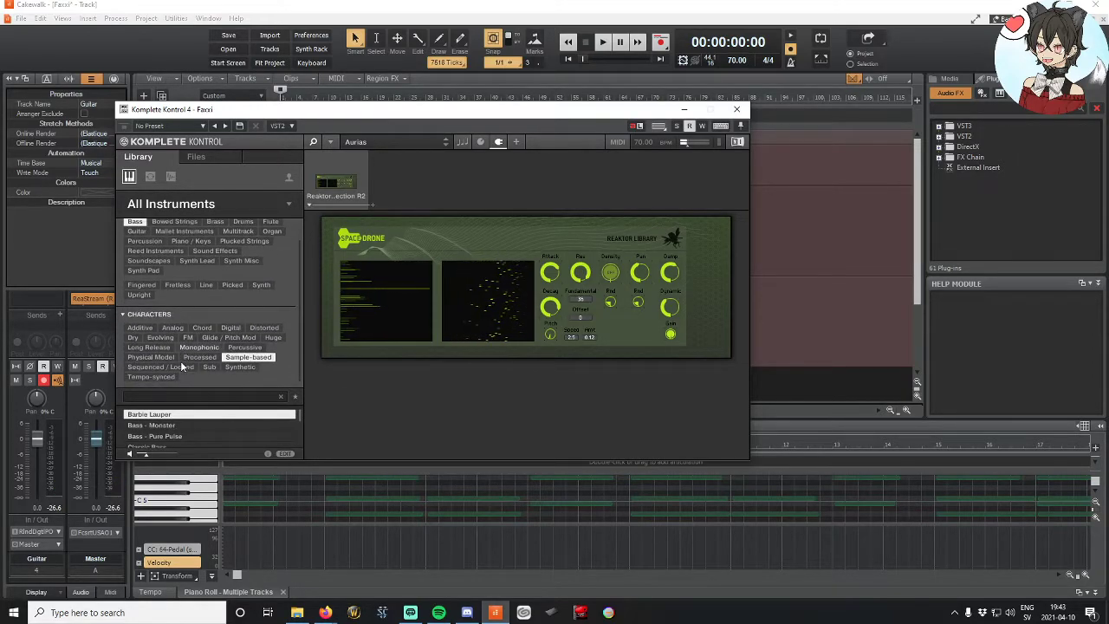
{"action": "left_click", "coordinate": [202, 328]}
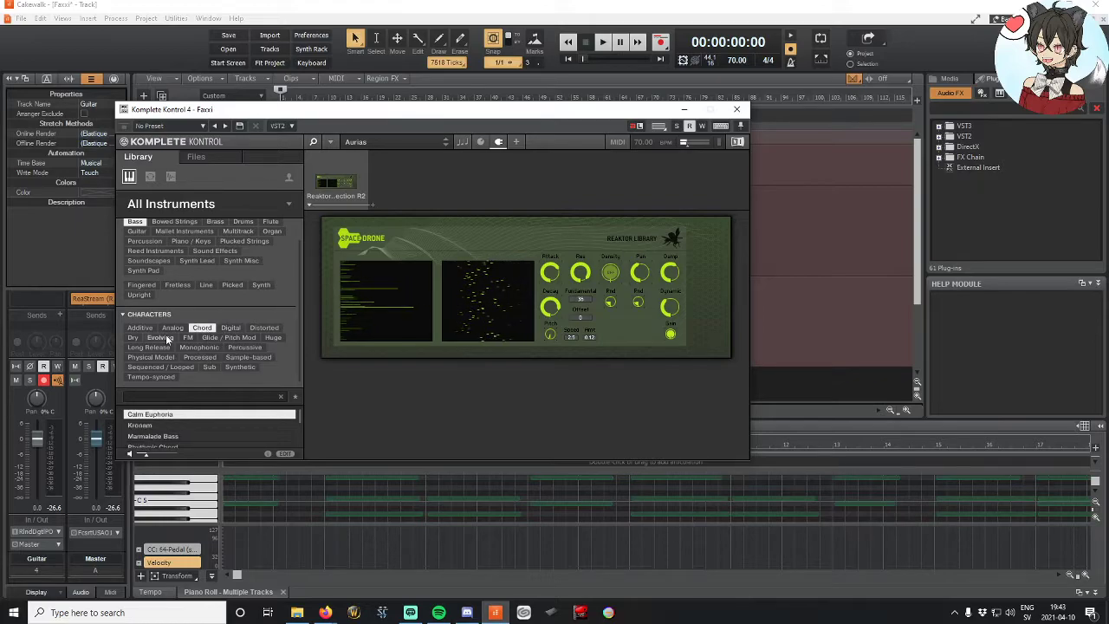
{"action": "left_click", "coordinate": [173, 327]}
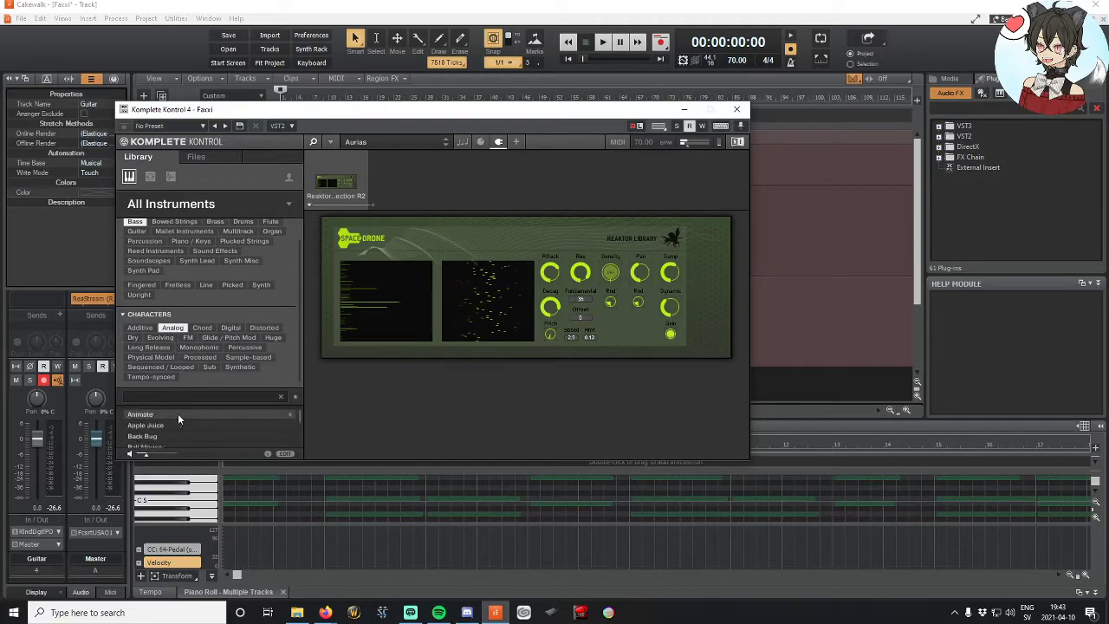
Step: Load the Bass - Monster preset from the analog bass presets
{"action": "scroll", "coordinate": [178, 413], "scroll_direction": "down", "scroll_amount": 2}
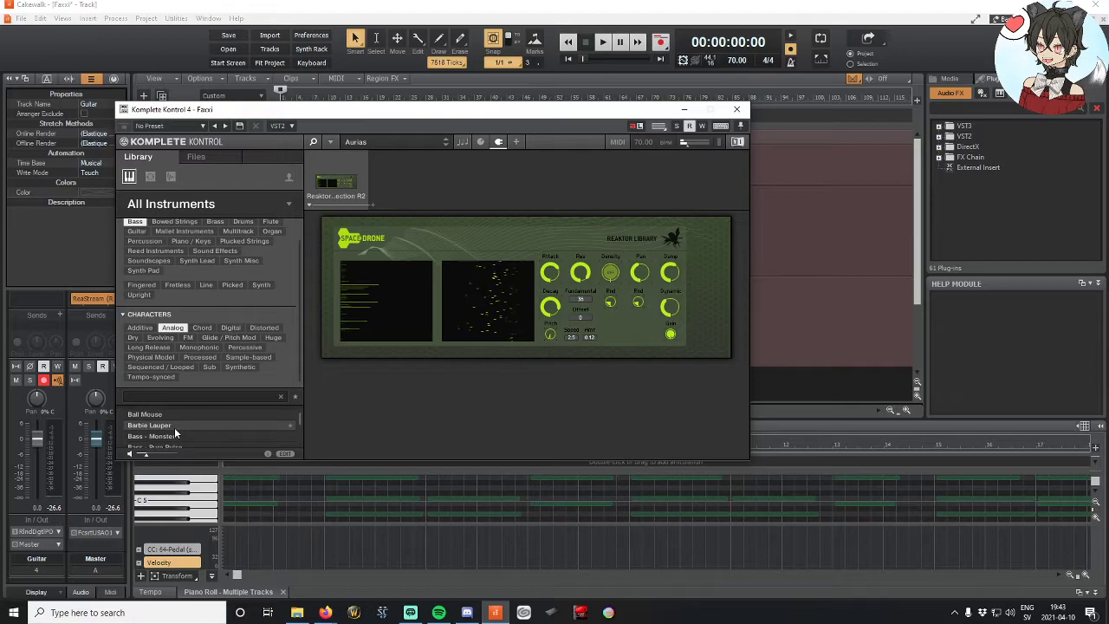
{"action": "scroll", "coordinate": [175, 421], "scroll_direction": "down", "scroll_amount": 2}
{"action": "left_click", "coordinate": [173, 416]}
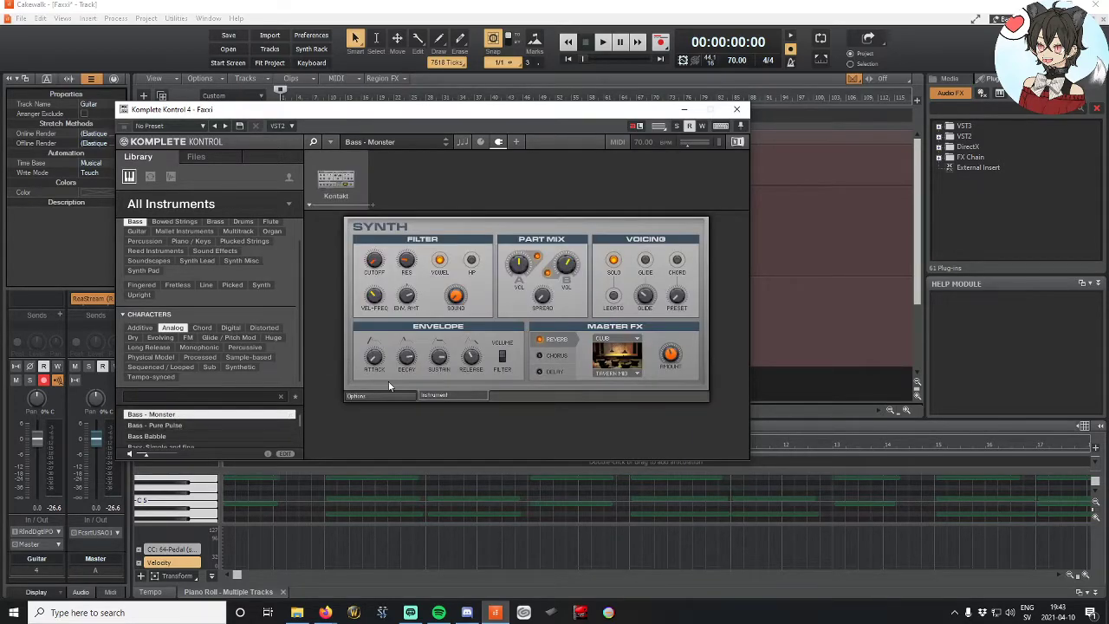
Step: Audition the analog bass presets from Bass Babble through Bass-Simple and fine to Beta Bug
{"action": "scroll", "coordinate": [217, 421], "scroll_direction": "down", "scroll_amount": 2}
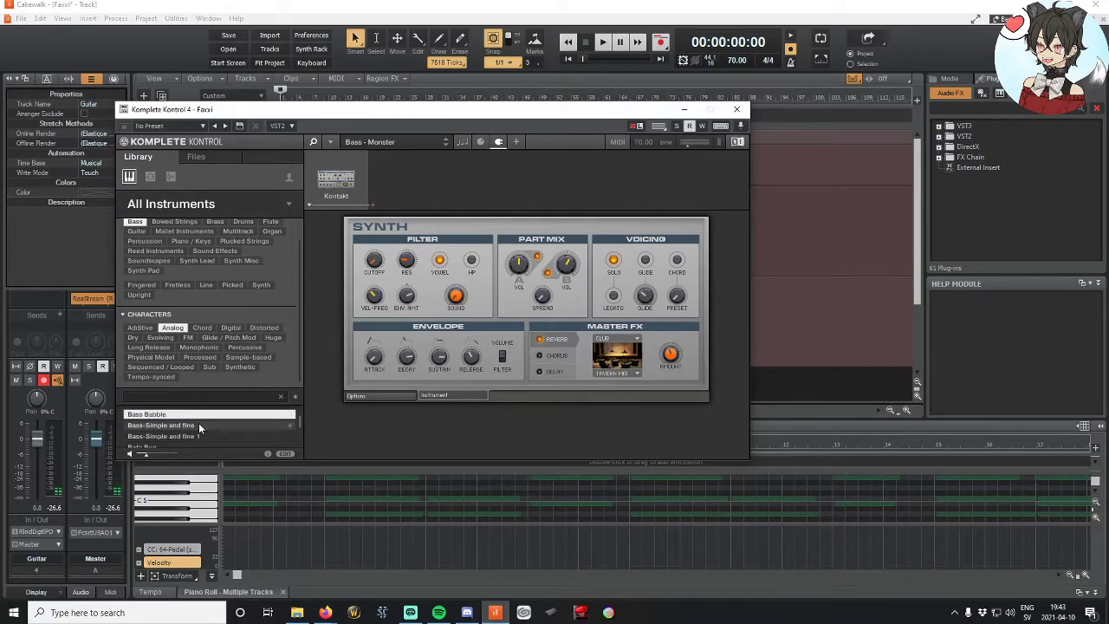
{"action": "left_click", "coordinate": [200, 424]}
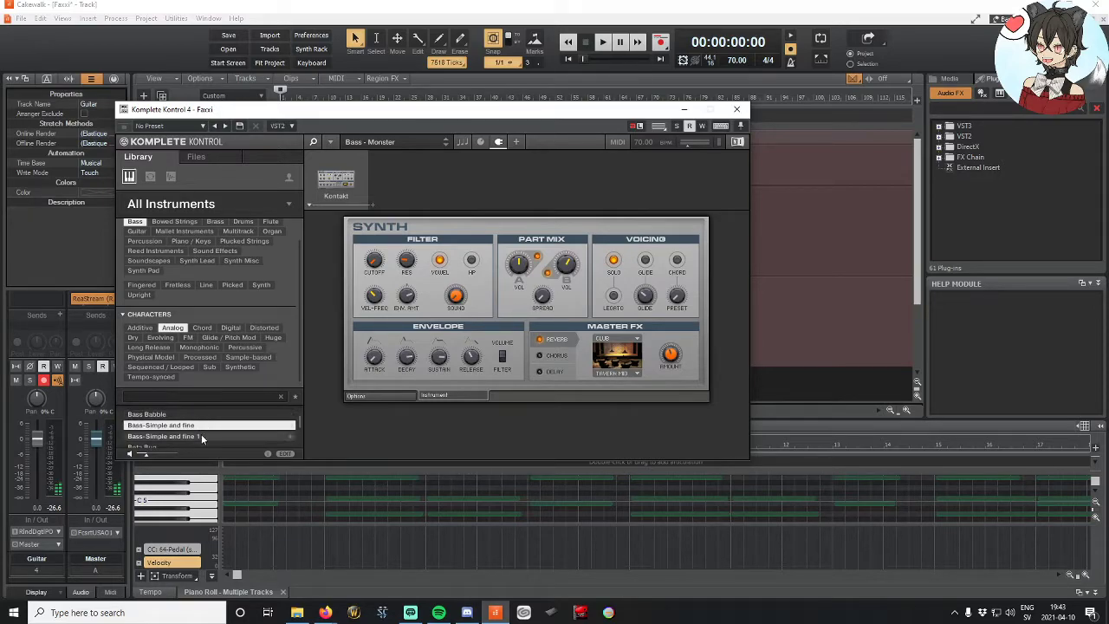
{"action": "scroll", "coordinate": [201, 433], "scroll_direction": "down", "scroll_amount": 1}
{"action": "left_click", "coordinate": [192, 426]}
{"action": "left_click", "coordinate": [193, 435]}
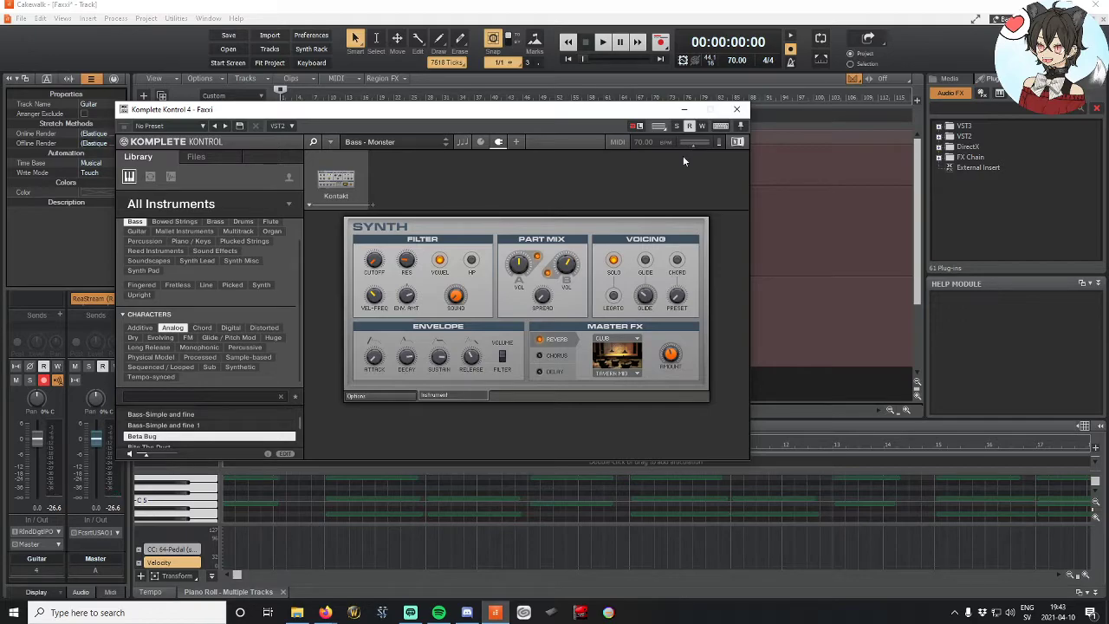
Step: Load the Bringer preset from the analog bass presets and close the instrument window
{"action": "scroll", "coordinate": [161, 437], "scroll_direction": "down", "scroll_amount": 2}
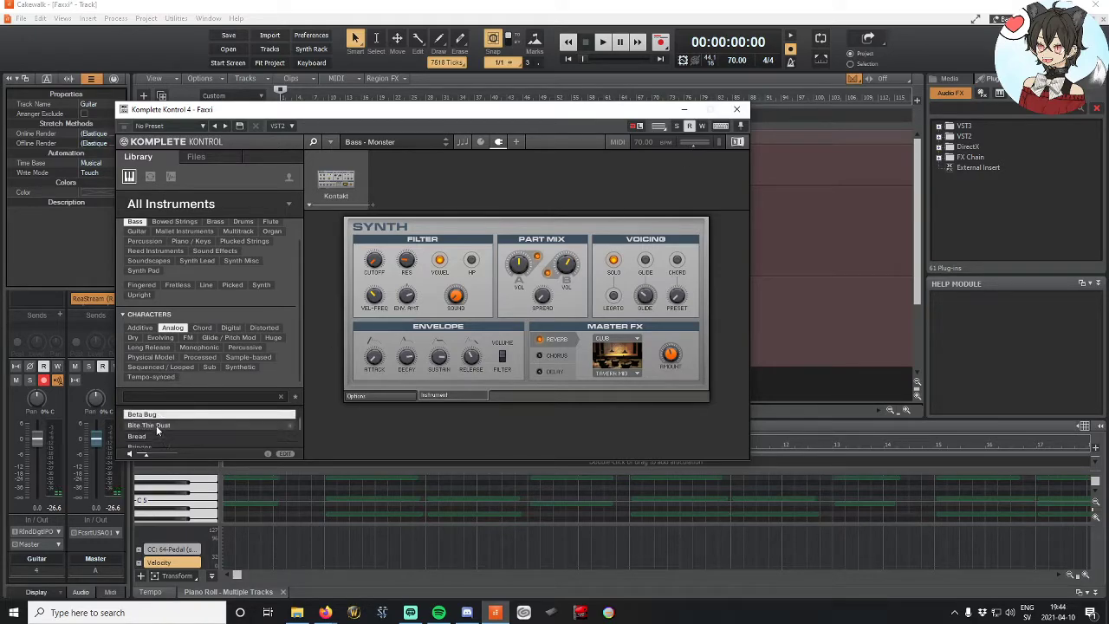
{"action": "left_click", "coordinate": [156, 426]}
{"action": "scroll", "coordinate": [155, 427], "scroll_direction": "down", "scroll_amount": 1}
{"action": "left_click", "coordinate": [155, 426]}
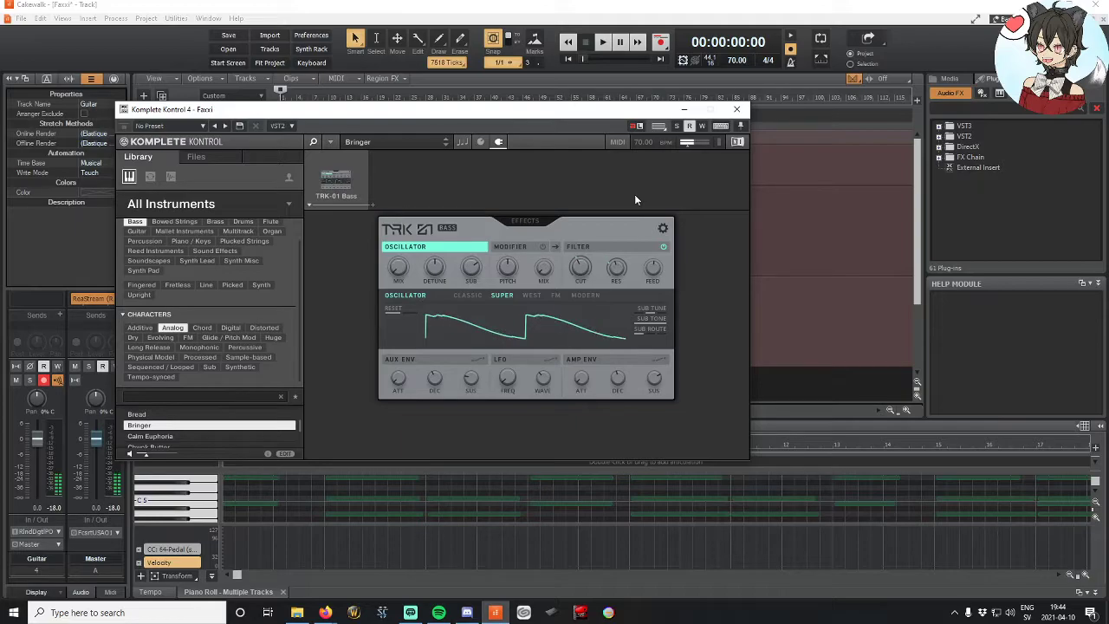
{"action": "left_click", "coordinate": [737, 109]}
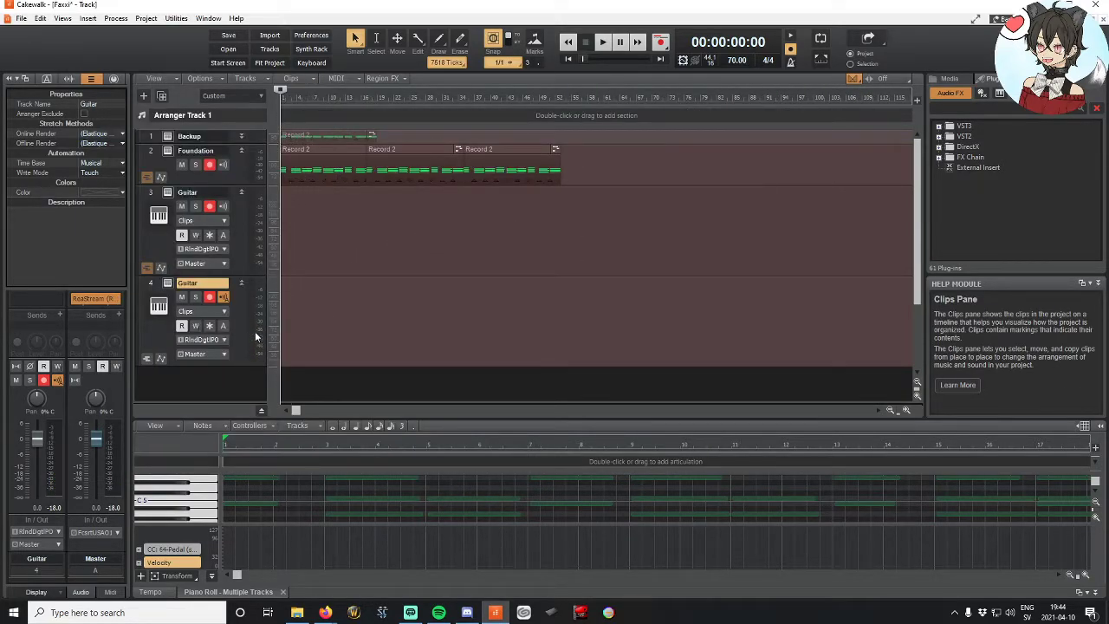
Step: Rename track 4 as Base
{"action": "double_click", "coordinate": [206, 282]}
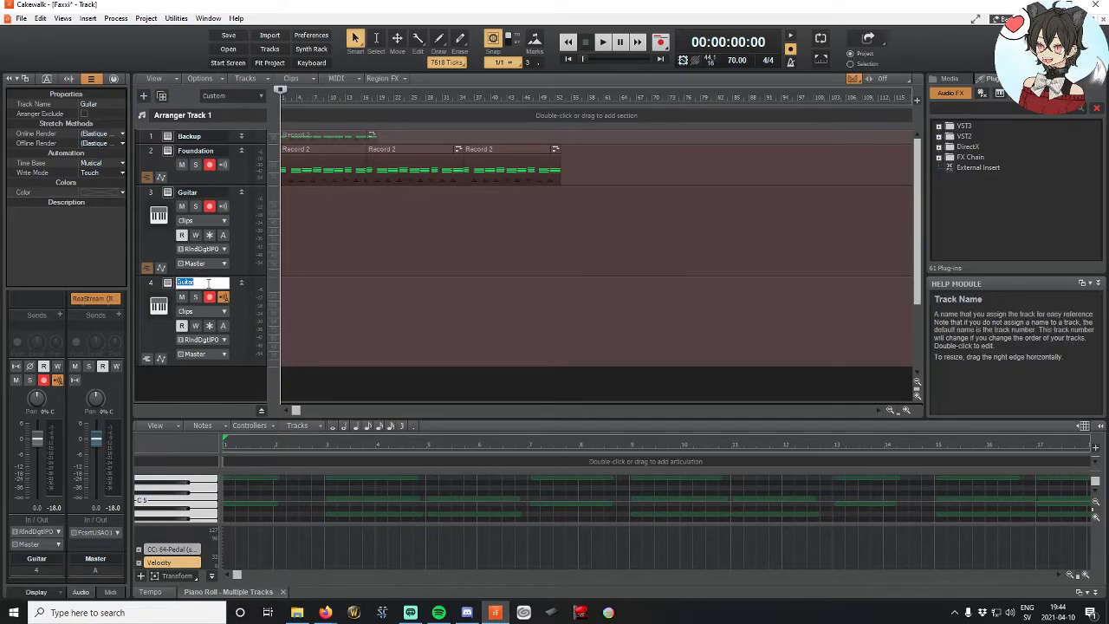
{"action": "type", "text": "Base"}
{"action": "key", "text": "Return"}
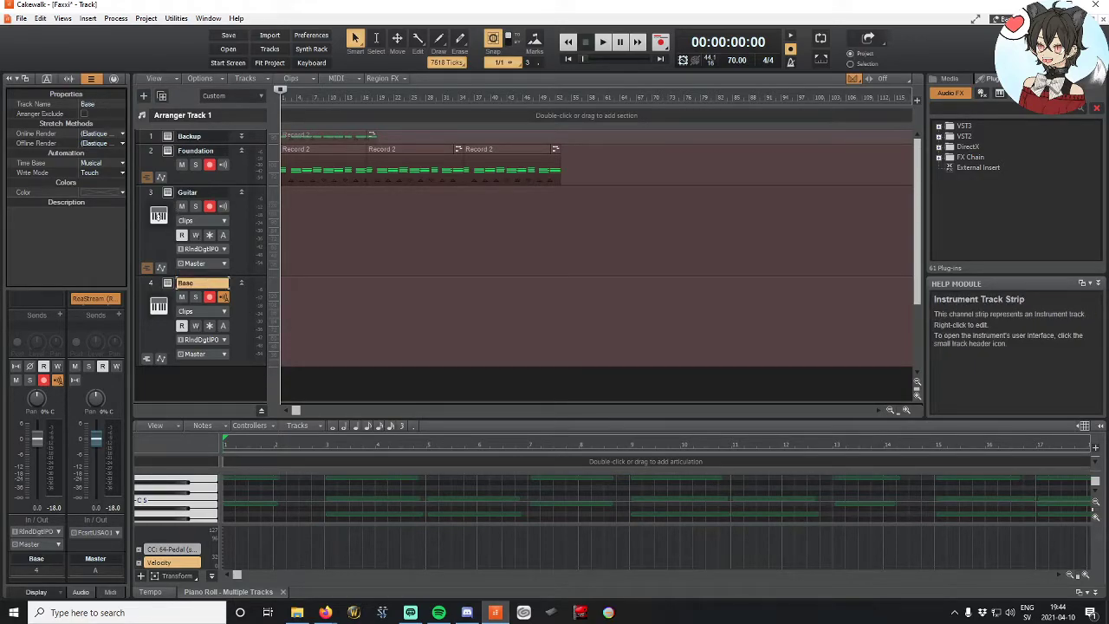
Step: Look over the Base track's instrument with the Bringer preset, and close its window
{"action": "left_click", "coordinate": [169, 282]}
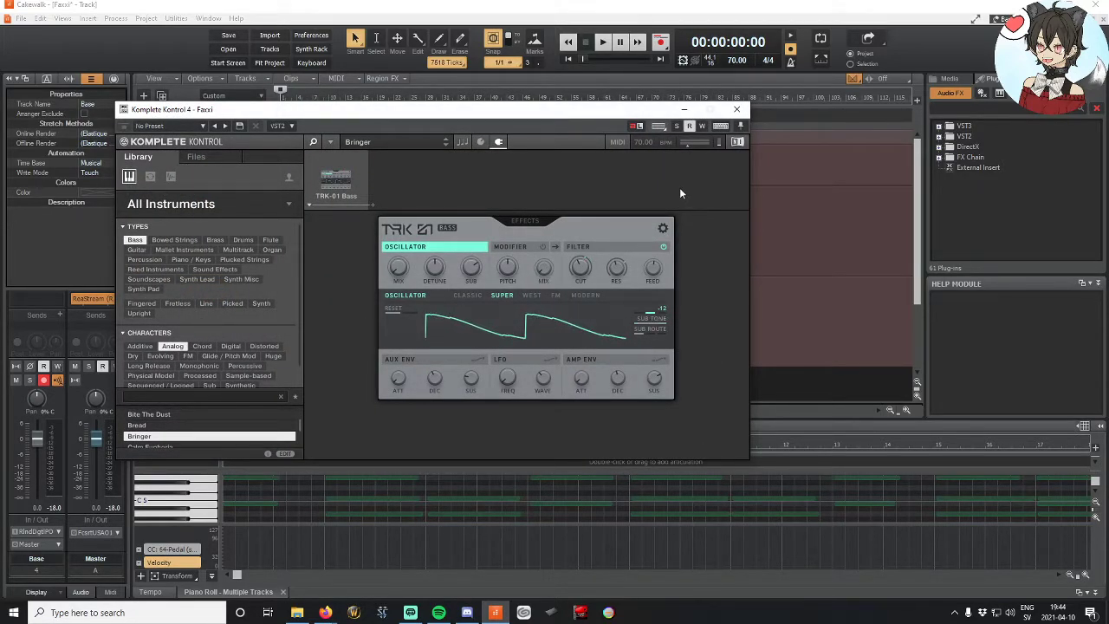
{"action": "left_click", "coordinate": [736, 110]}
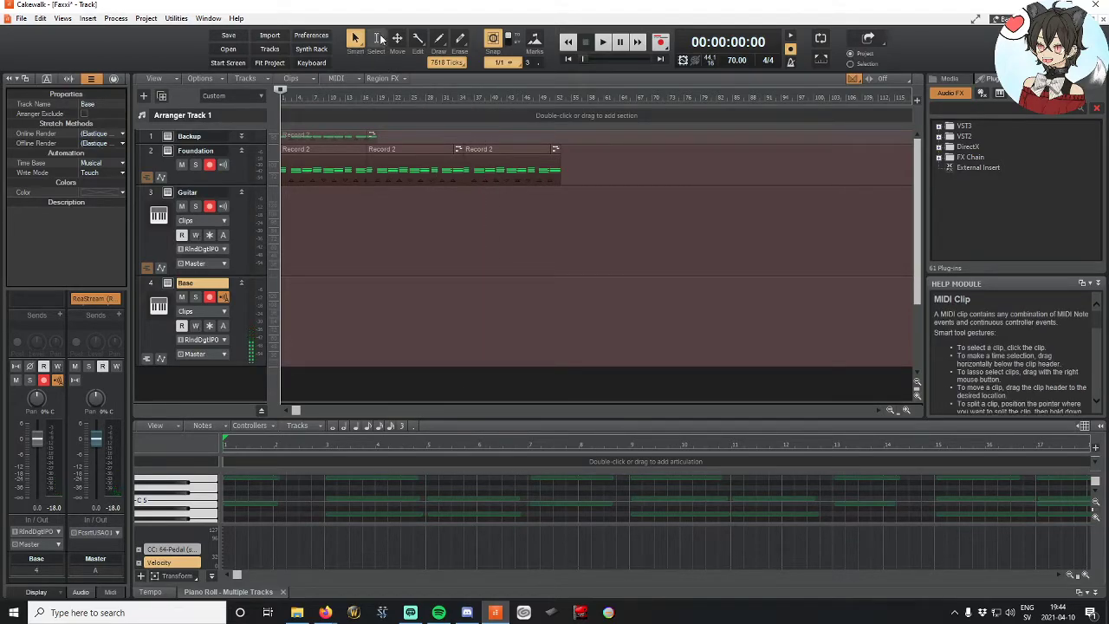
{"action": "left_click", "coordinate": [460, 39]}
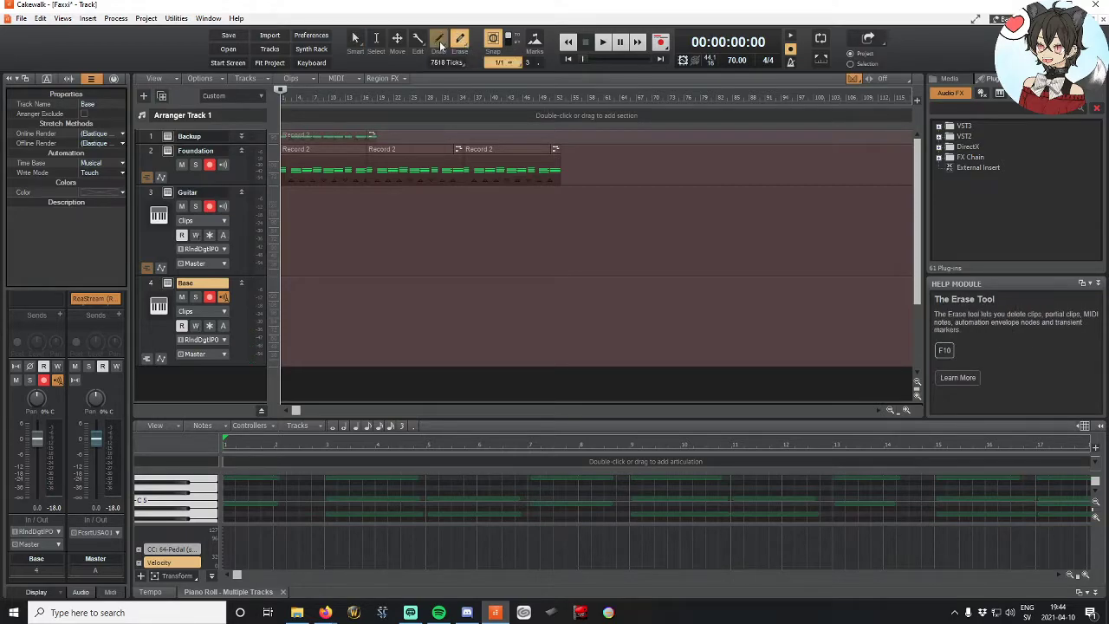
{"action": "left_click", "coordinate": [355, 39]}
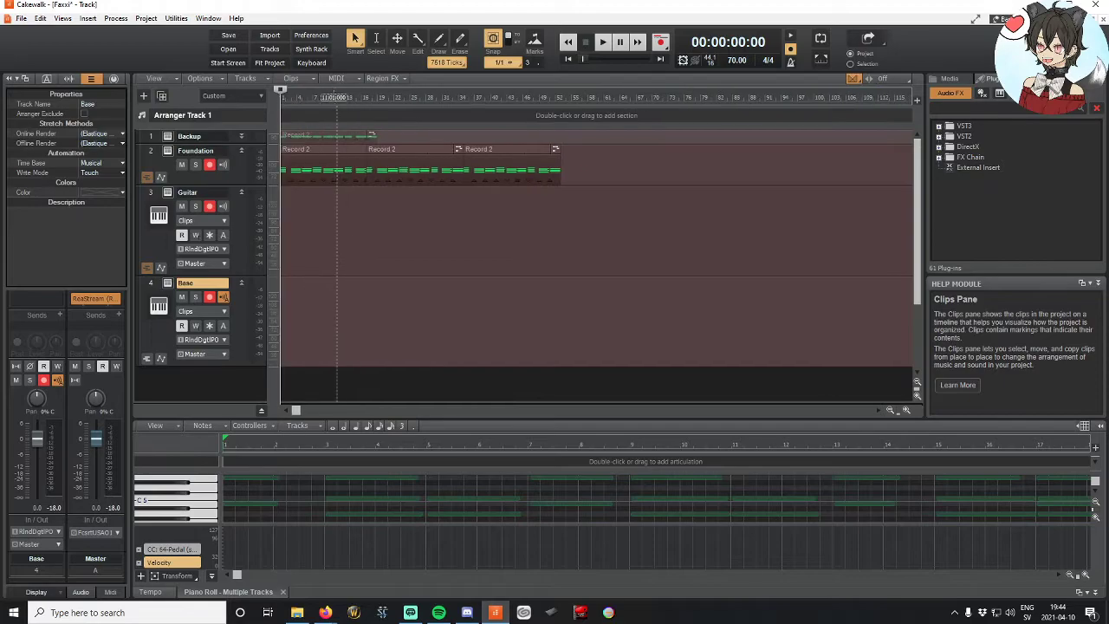
Step: Switch to the browser, search for "cakewalk loop selection", and open the Select Loop Region page and its Time ruler entry
{"action": "left_click", "coordinate": [558, 93]}
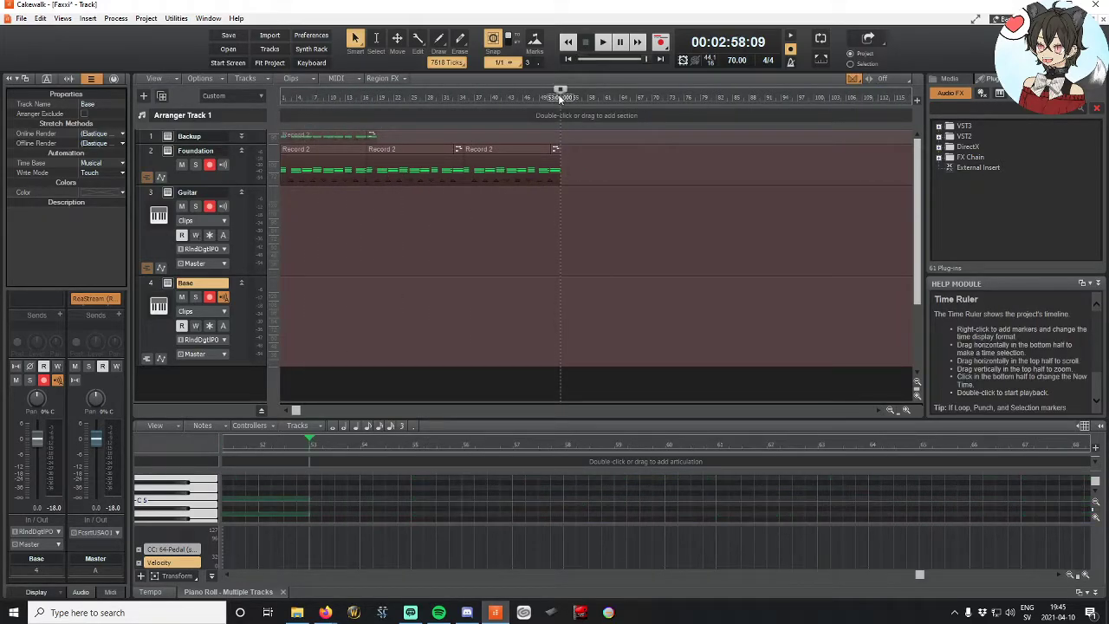
{"action": "key", "text": "alt+Tab"}
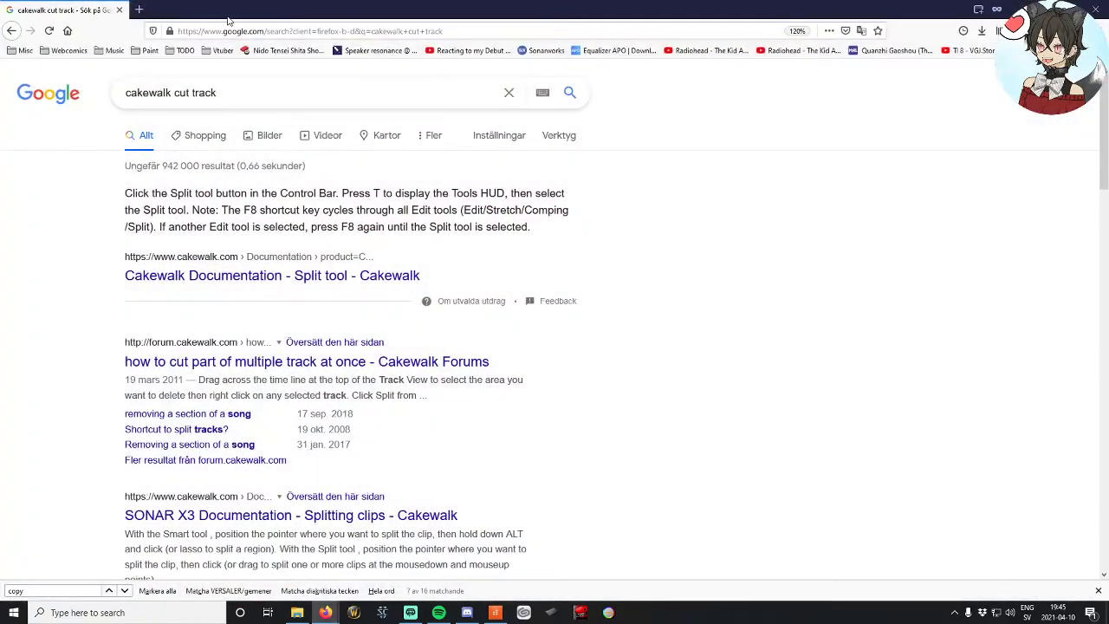
{"action": "left_click_drag", "start_coordinate": [216, 92], "coordinate": [173, 94]}
{"action": "type", "text": "loop selection"}
{"action": "key", "text": "Return"}
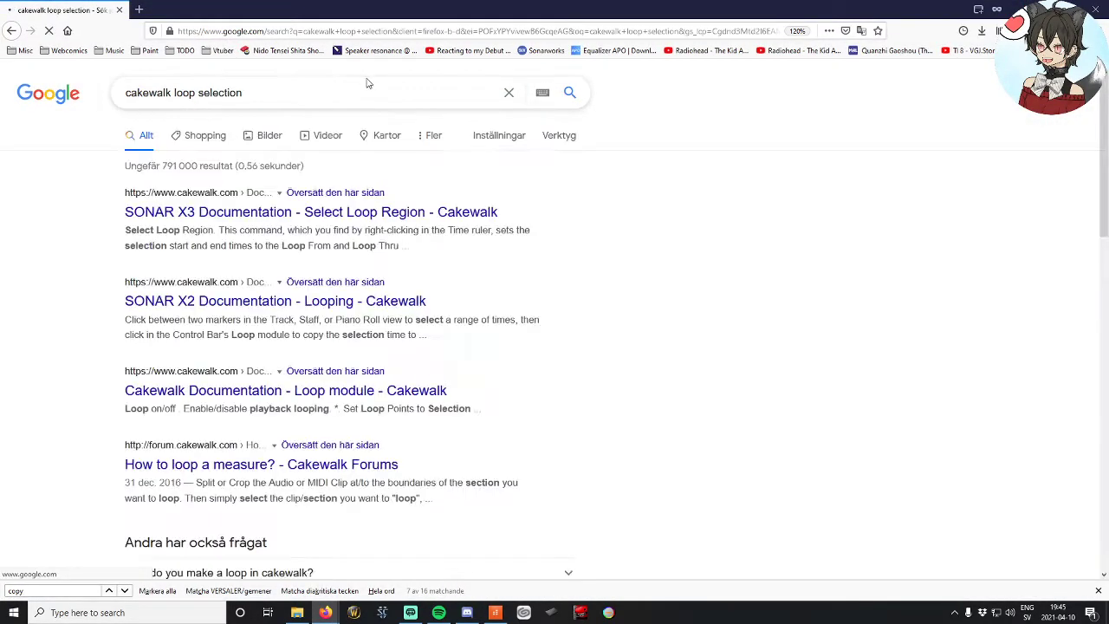
{"action": "left_click", "coordinate": [274, 216]}
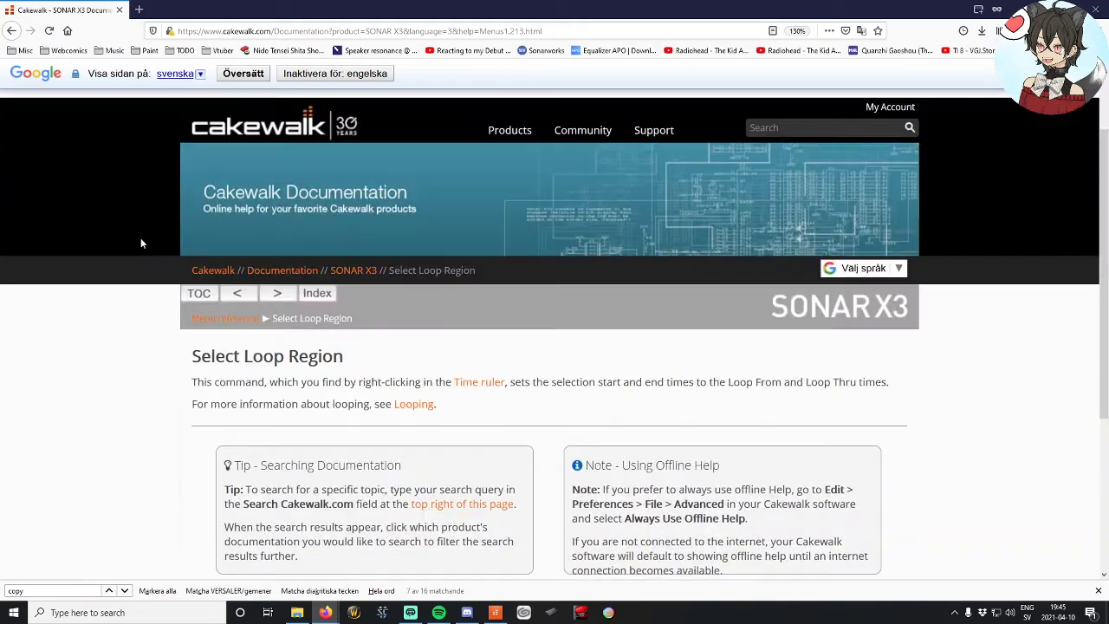
{"action": "left_click", "coordinate": [469, 390]}
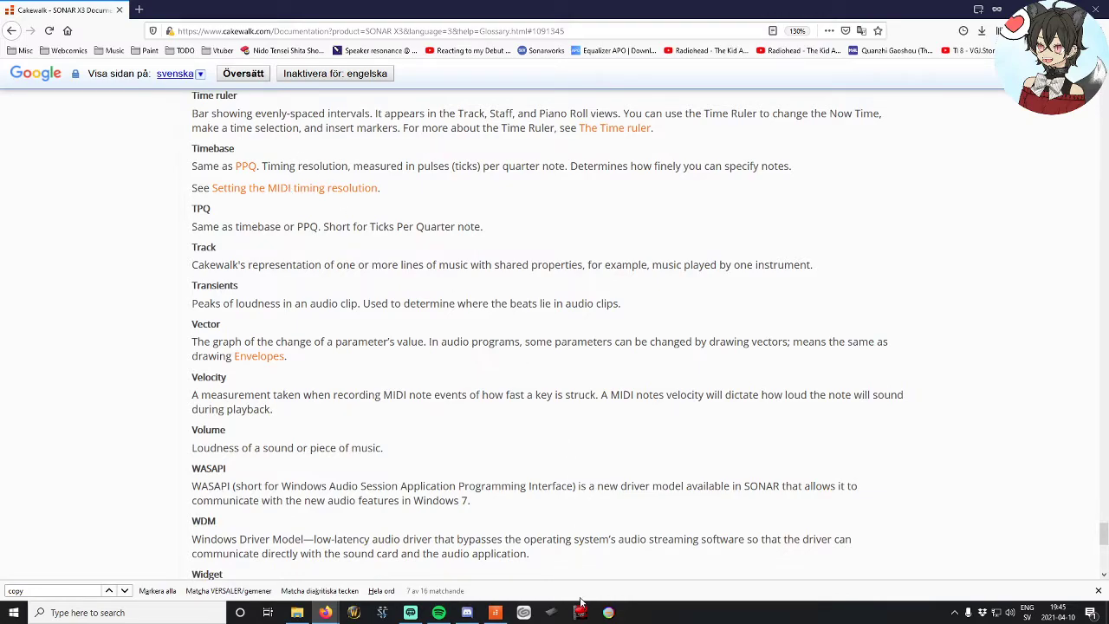
Step: Return to Cakewalk, select the time range from the song's start to the end of the Foundation clips, and rewind
{"action": "left_click", "coordinate": [495, 612]}
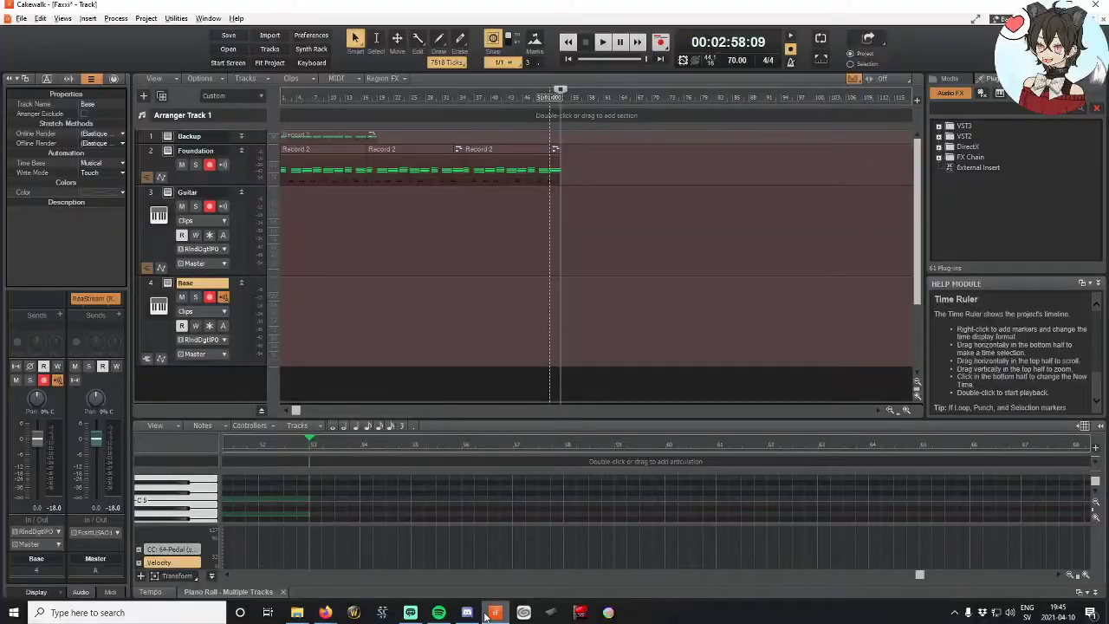
{"action": "right_click", "coordinate": [424, 96]}
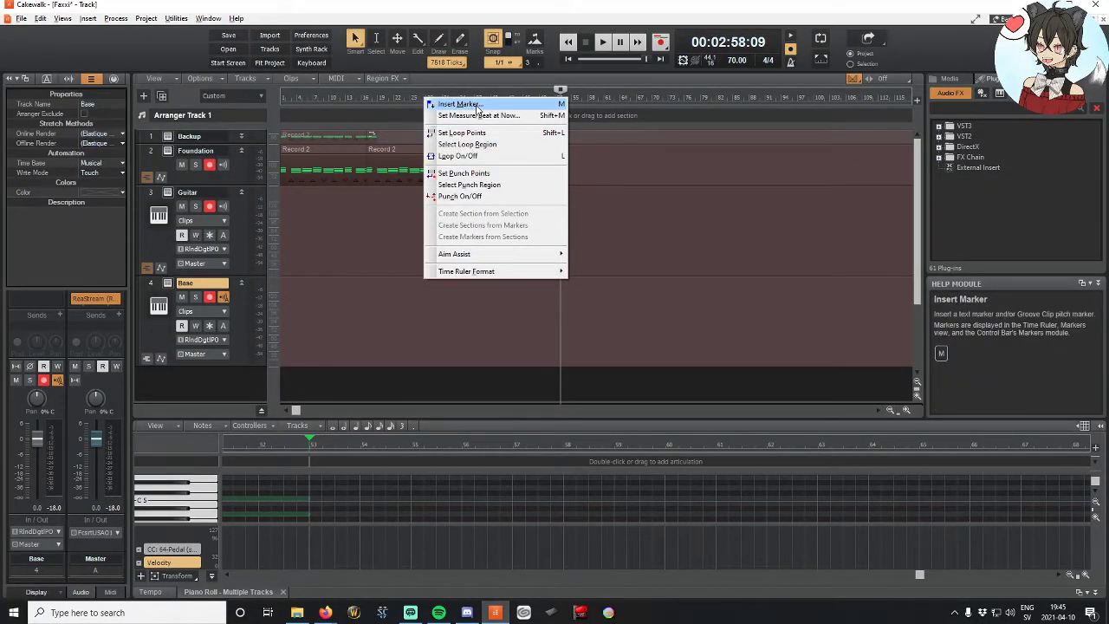
{"action": "left_click", "coordinate": [467, 144]}
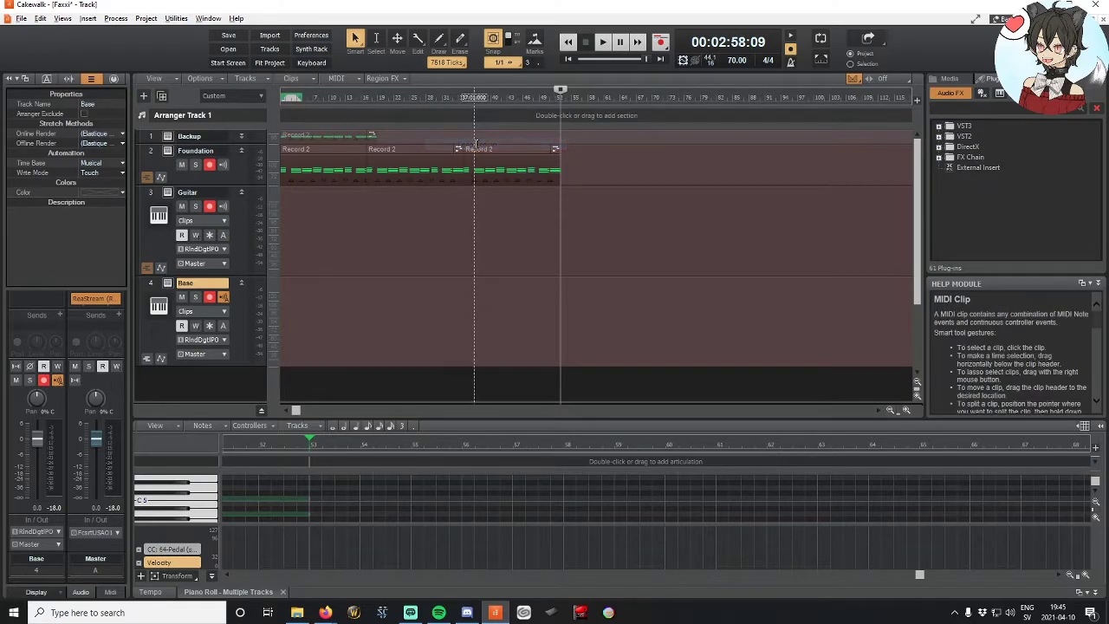
{"action": "left_click_drag", "start_coordinate": [305, 104], "coordinate": [561, 119]}
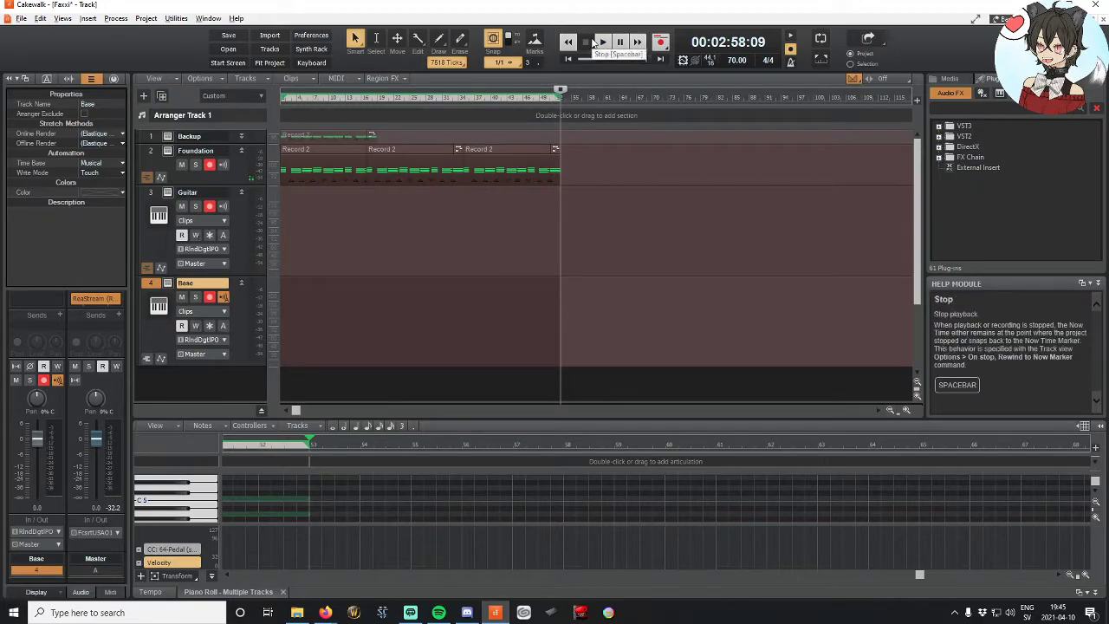
{"action": "left_click", "coordinate": [593, 43]}
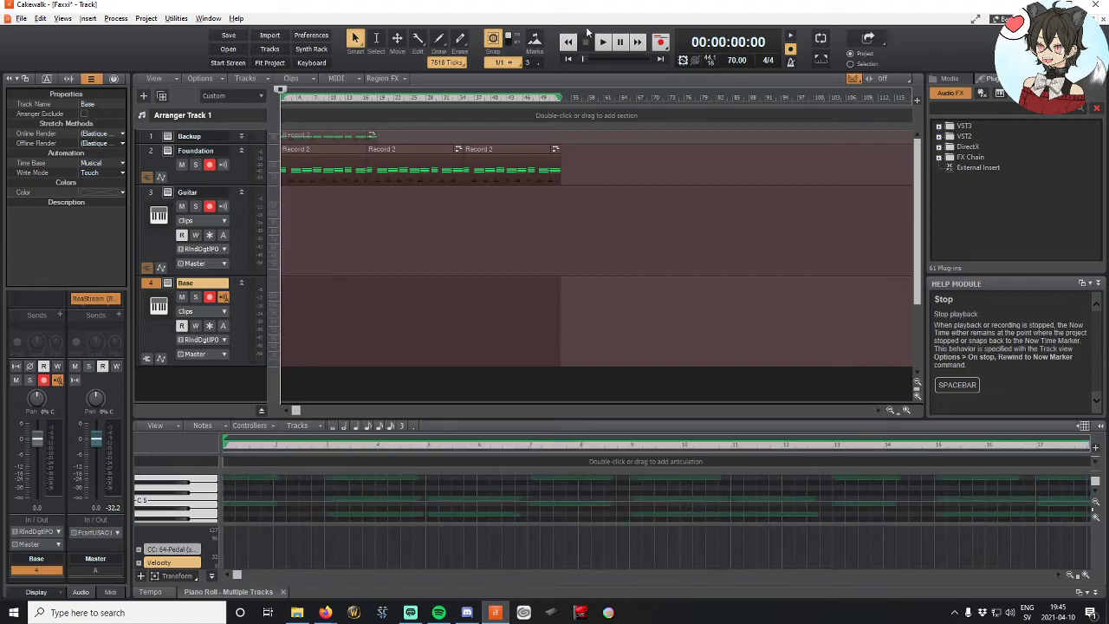
Step: Play the song from the start, jump to measure 47, then rewind and listen to the opening again
{"action": "left_click", "coordinate": [604, 42]}
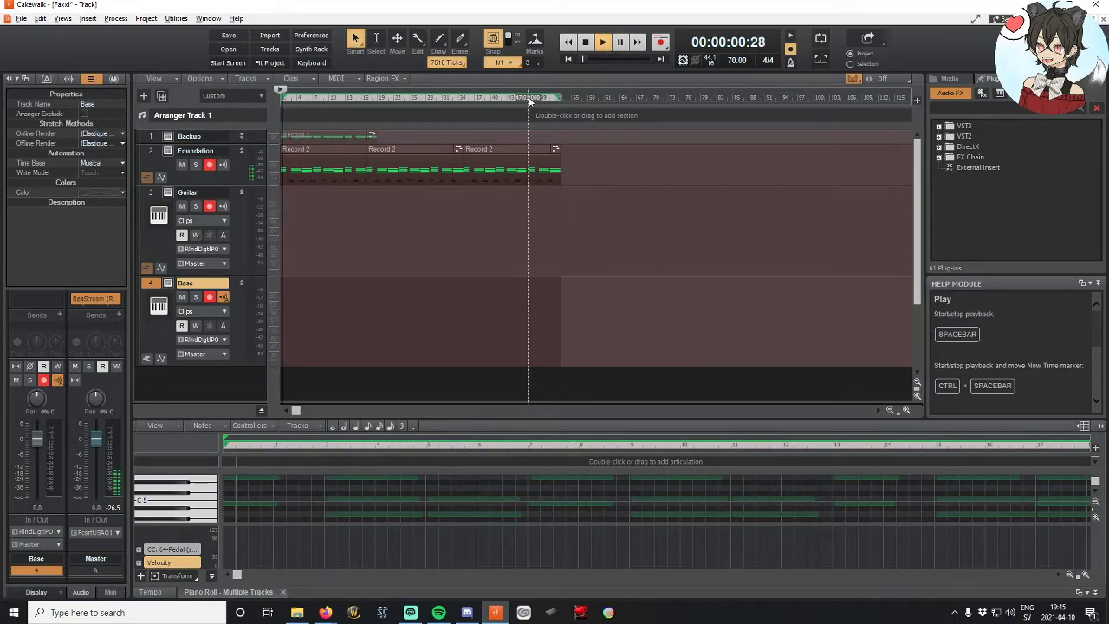
{"action": "left_click", "coordinate": [528, 99]}
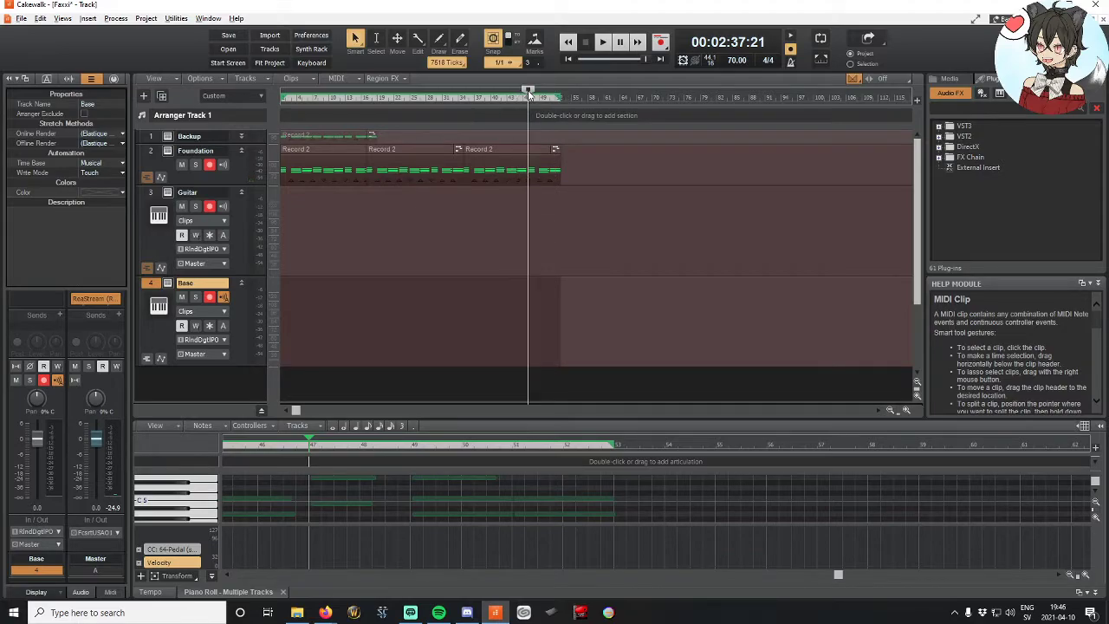
{"action": "key", "text": "w"}
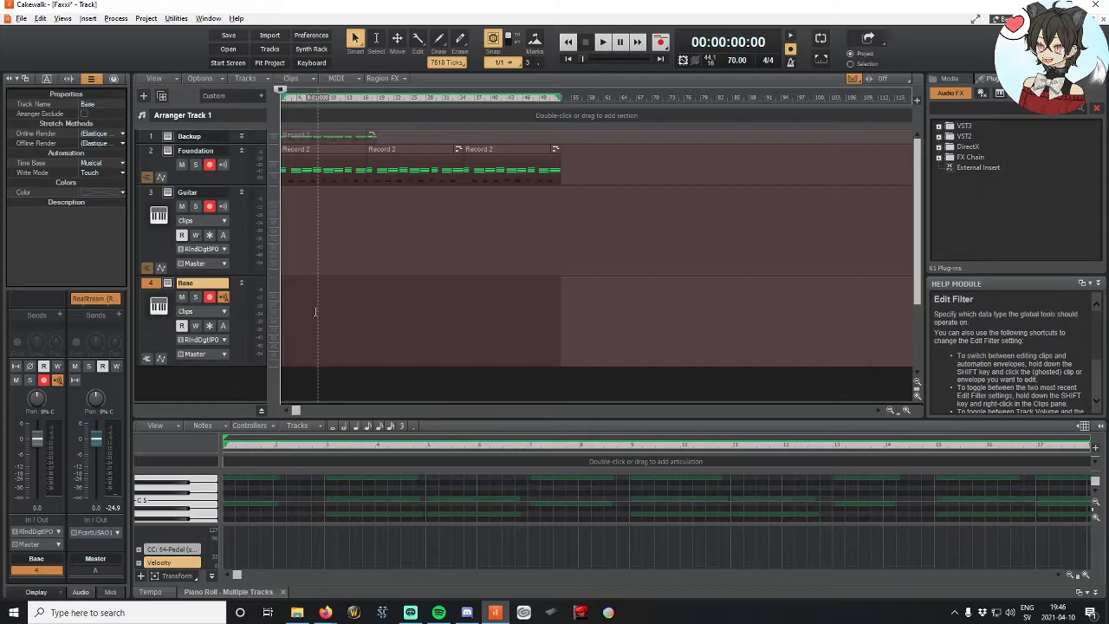
{"action": "left_click", "coordinate": [604, 42]}
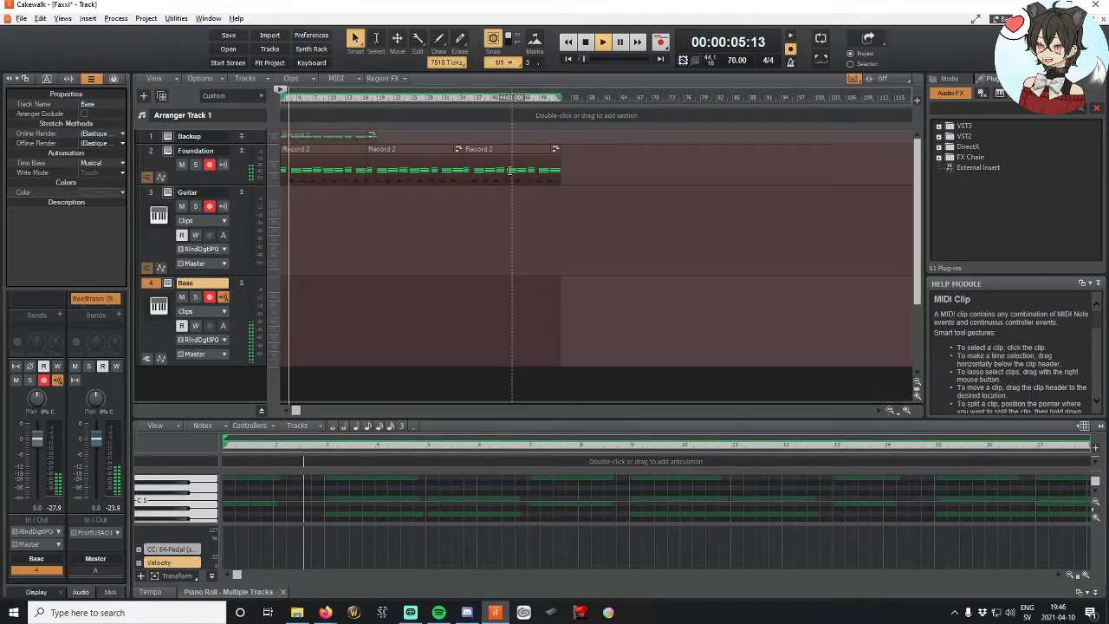
{"action": "left_click", "coordinate": [586, 42]}
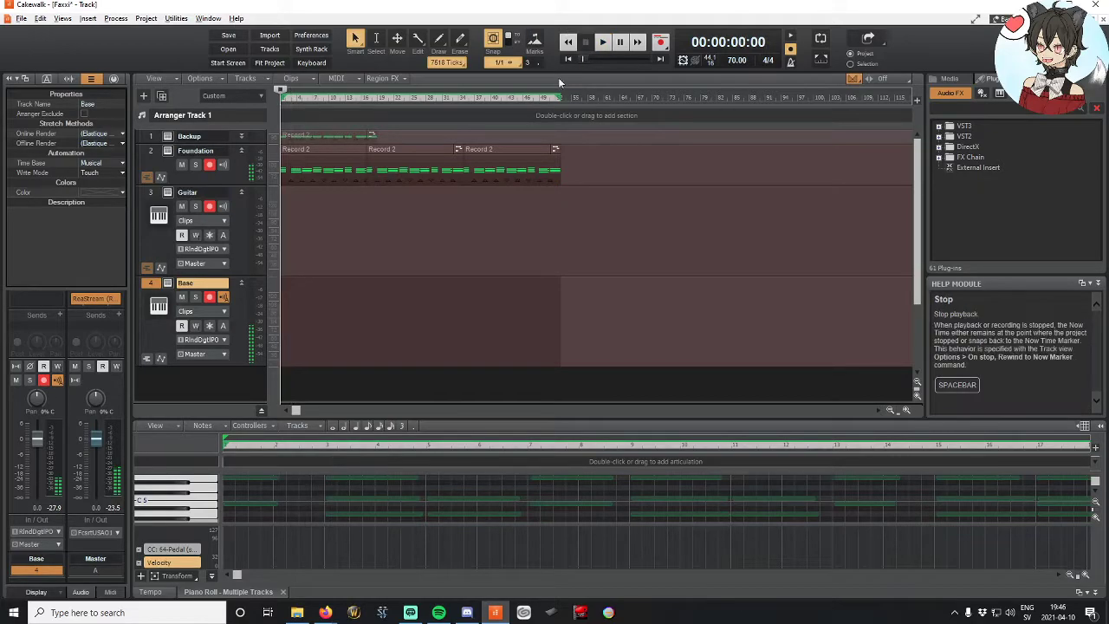
Step: Check the Base track's instrument window, close it, and play through the Foundation clips until shortly before their end
{"action": "left_click", "coordinate": [168, 285]}
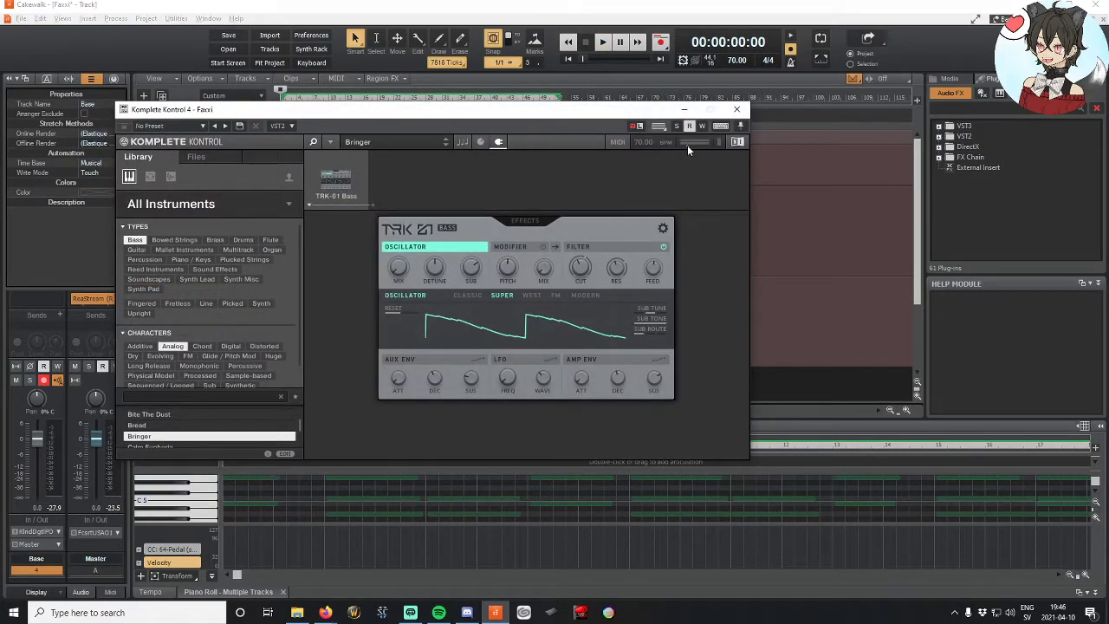
{"action": "left_click", "coordinate": [737, 110]}
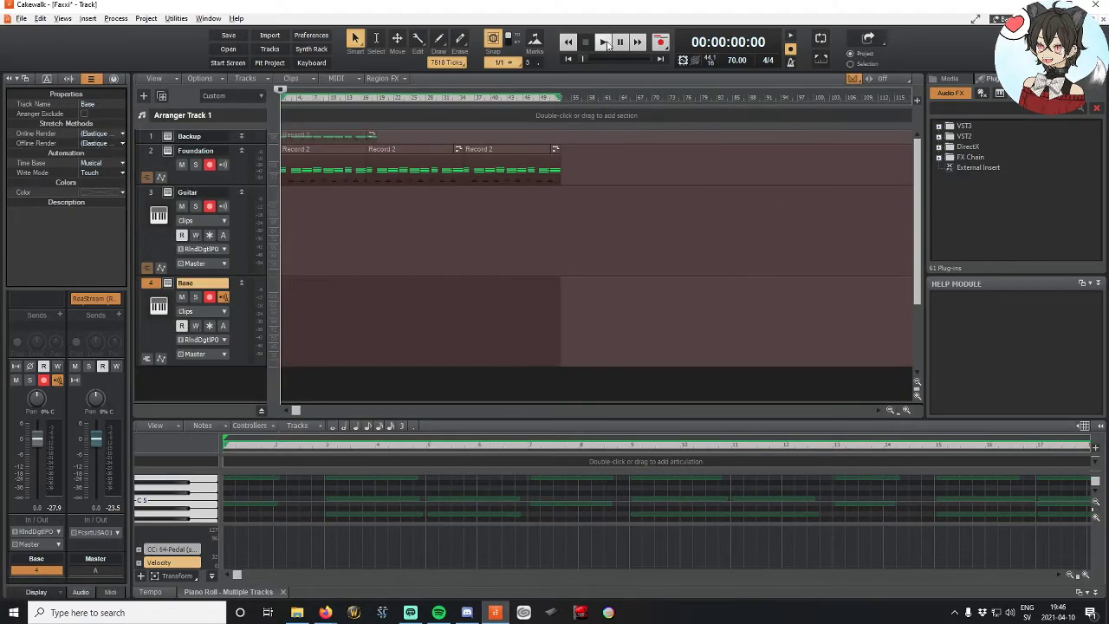
{"action": "left_click", "coordinate": [605, 42]}
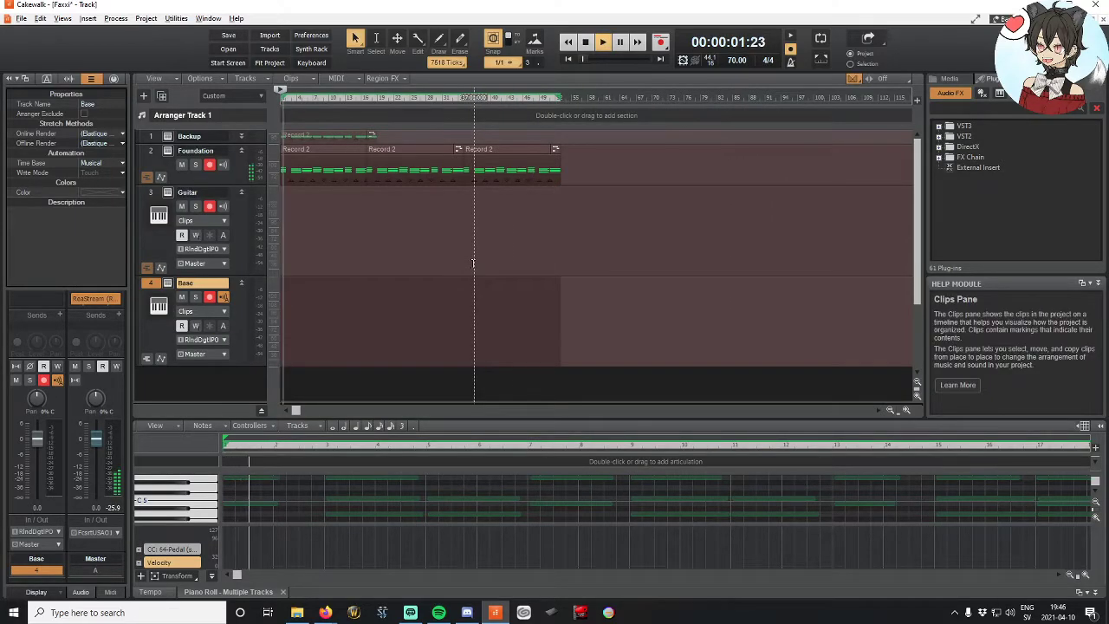
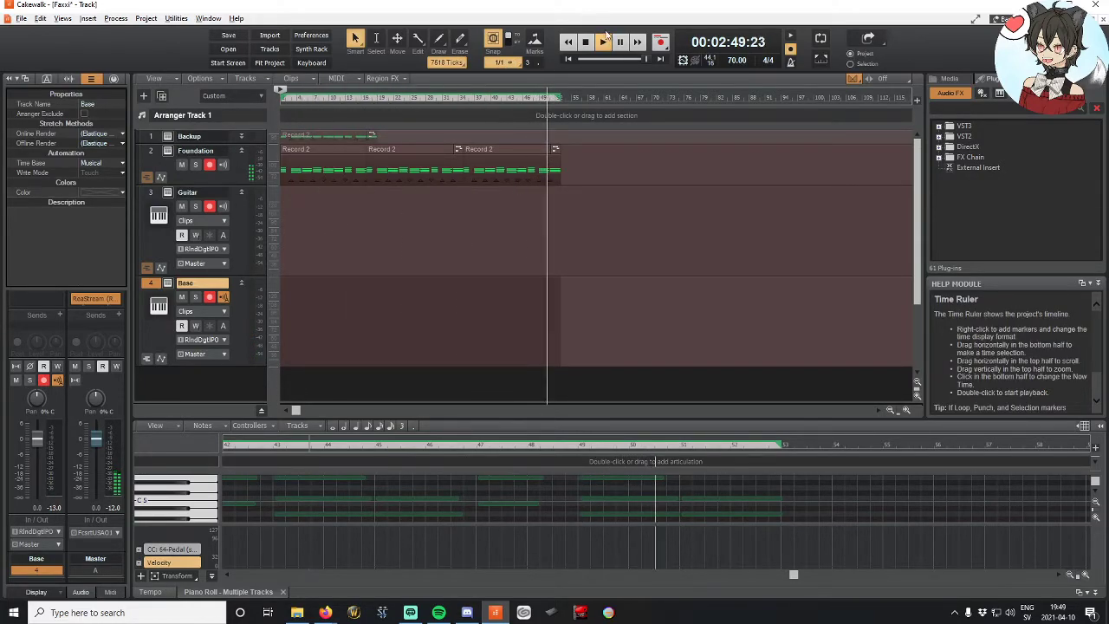
{"action": "left_click", "coordinate": [586, 42]}
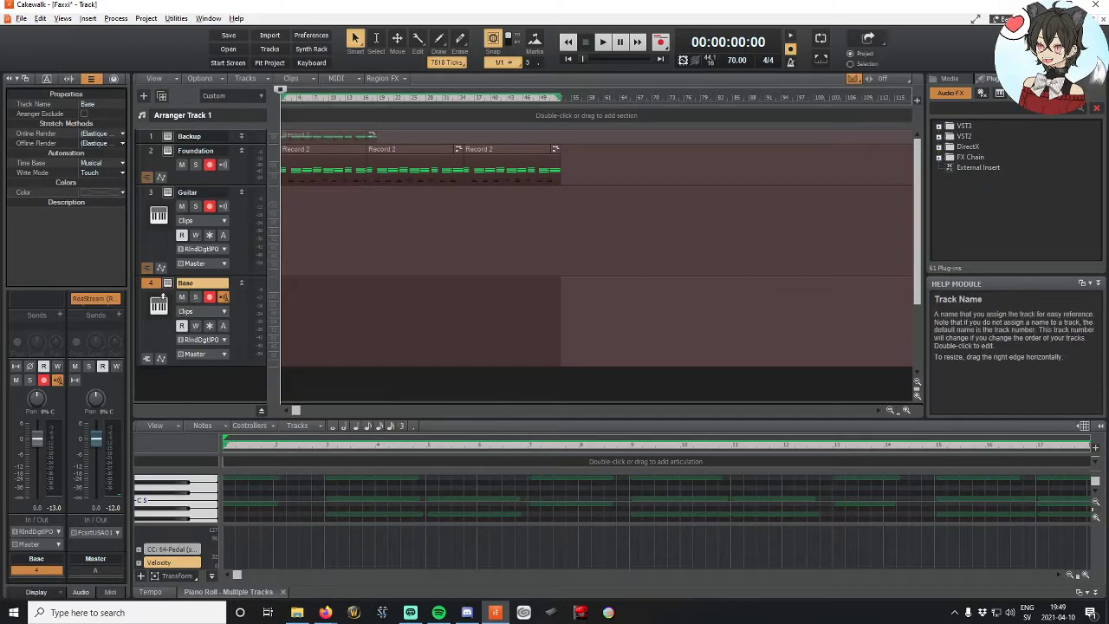
Step: Reopen the Base track's instrument and audition the analog bass presets Knurrie, Mind Me, Reese Rinsing and Shine Black
{"action": "left_click", "coordinate": [164, 291]}
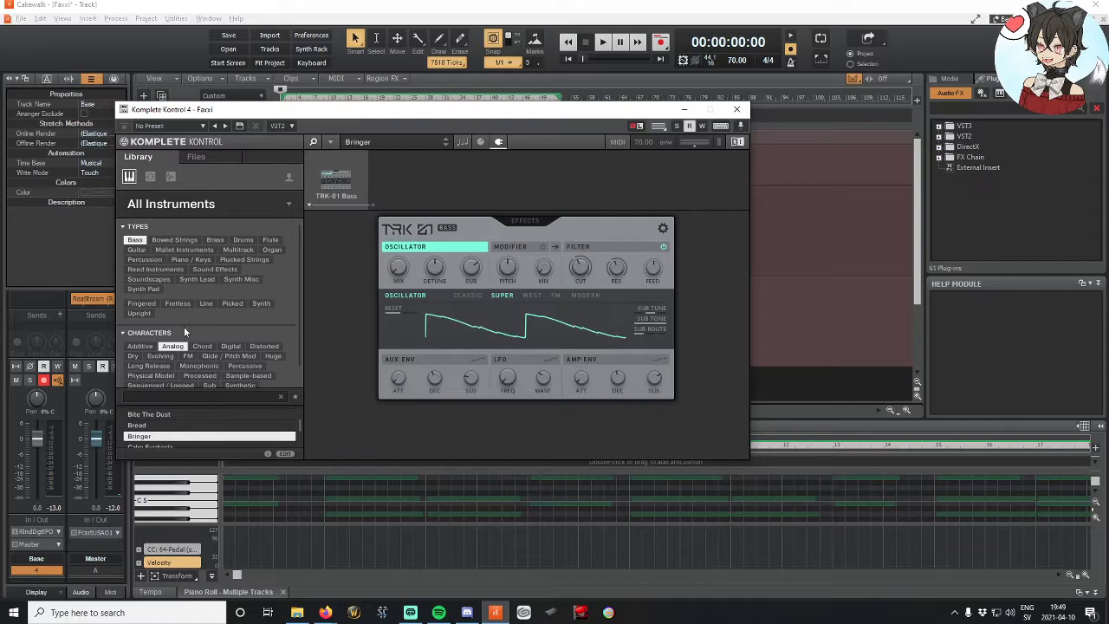
{"action": "scroll", "coordinate": [156, 342], "scroll_direction": "down", "scroll_amount": 1}
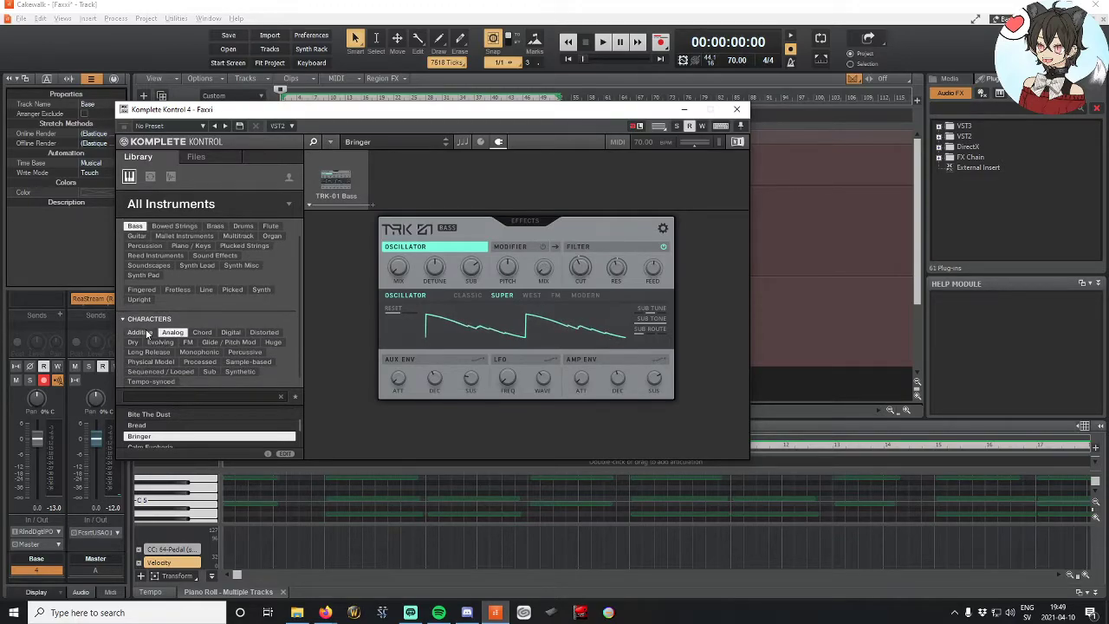
{"action": "scroll", "coordinate": [147, 332], "scroll_direction": "down", "scroll_amount": 1}
{"action": "scroll", "coordinate": [197, 425], "scroll_direction": "down", "scroll_amount": 2}
{"action": "scroll", "coordinate": [195, 431], "scroll_direction": "down", "scroll_amount": 5}
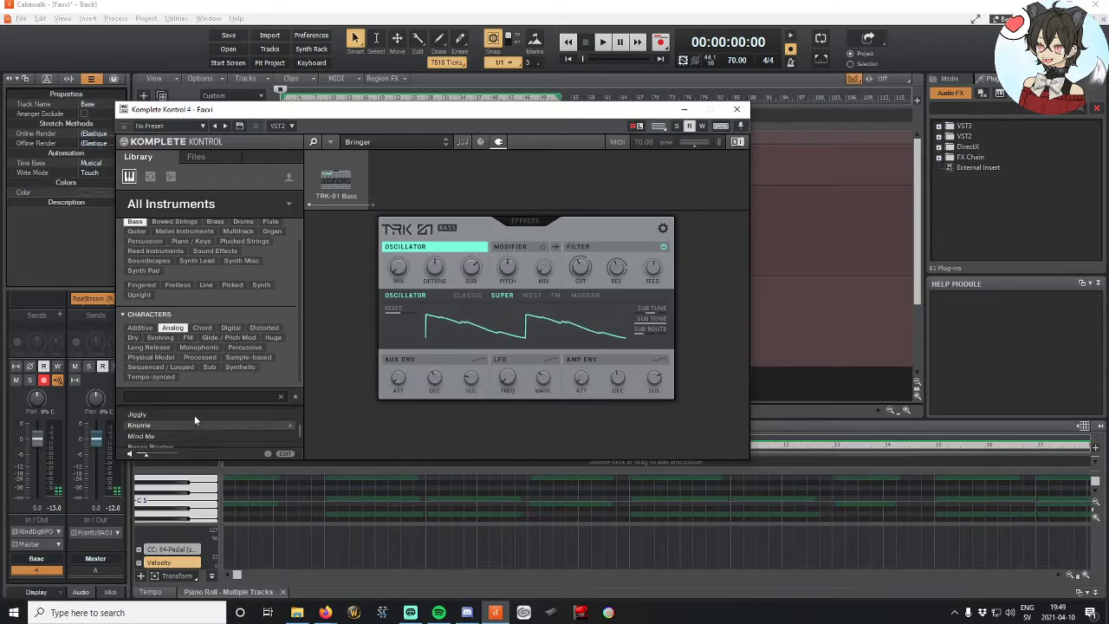
{"action": "scroll", "coordinate": [194, 416], "scroll_direction": "down", "scroll_amount": 1}
{"action": "left_click", "coordinate": [194, 416]}
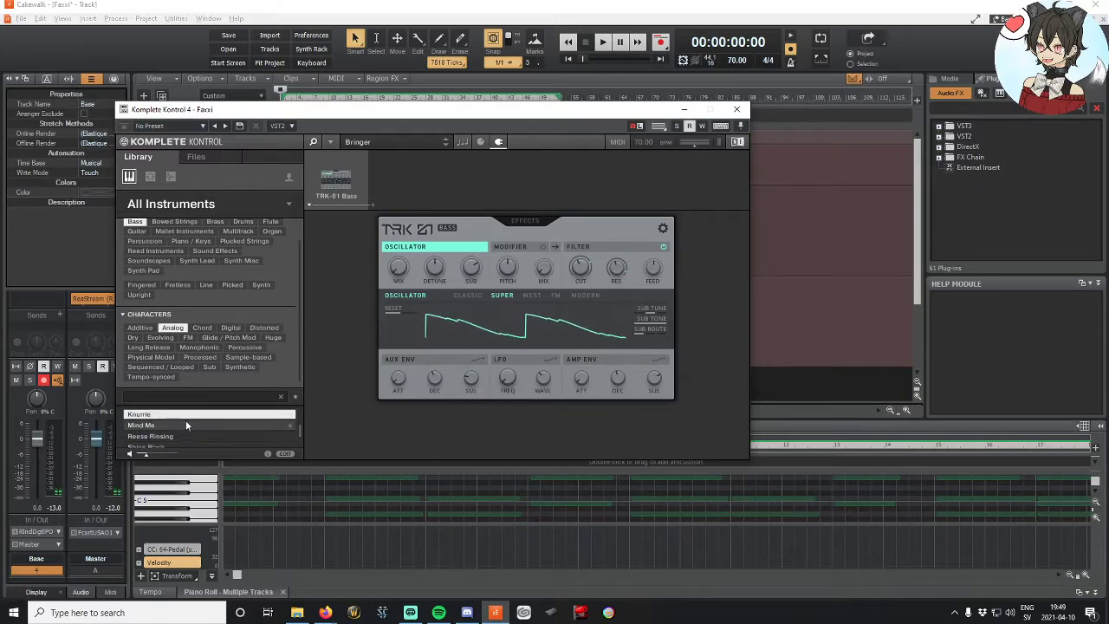
{"action": "left_click", "coordinate": [188, 425]}
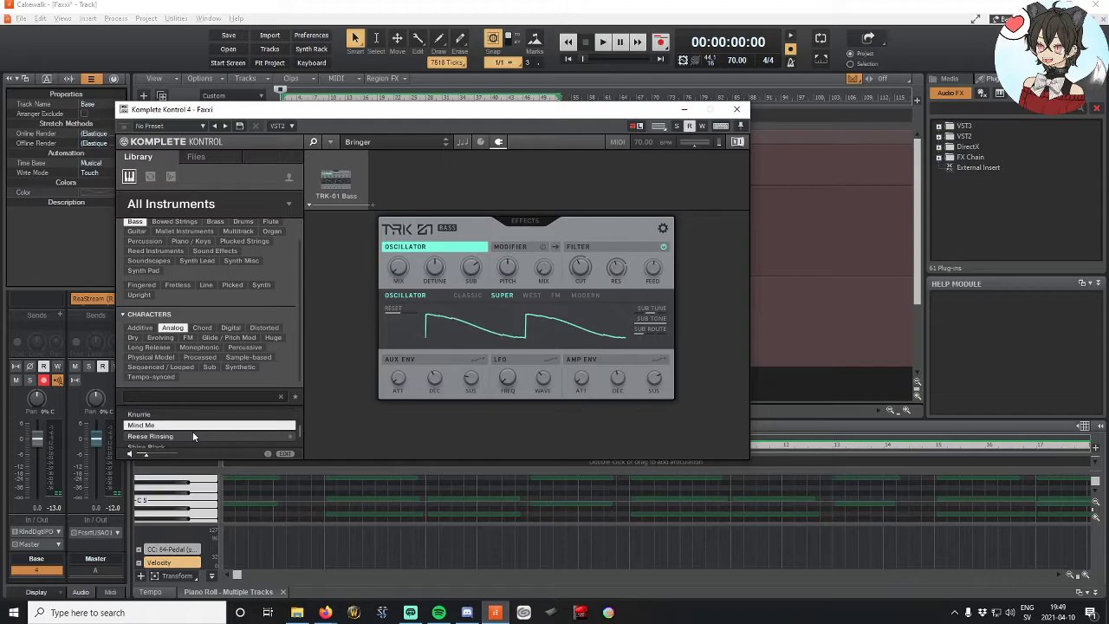
{"action": "left_click", "coordinate": [192, 431]}
{"action": "scroll", "coordinate": [193, 431], "scroll_direction": "down", "scroll_amount": 1}
{"action": "left_click", "coordinate": [192, 431]}
{"action": "scroll", "coordinate": [189, 424], "scroll_direction": "down", "scroll_amount": 1}
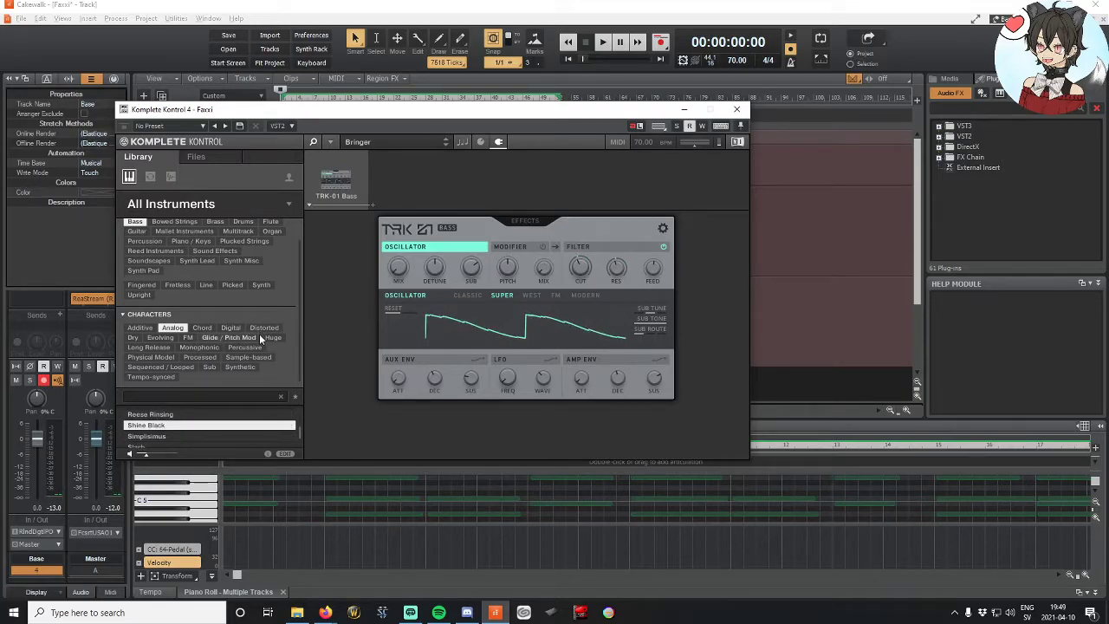
Step: Filter the bass presets by Long Release and by Monophonic, and audition the monophonic ones from Famaladi Bass to Forno
{"action": "left_click", "coordinate": [147, 347]}
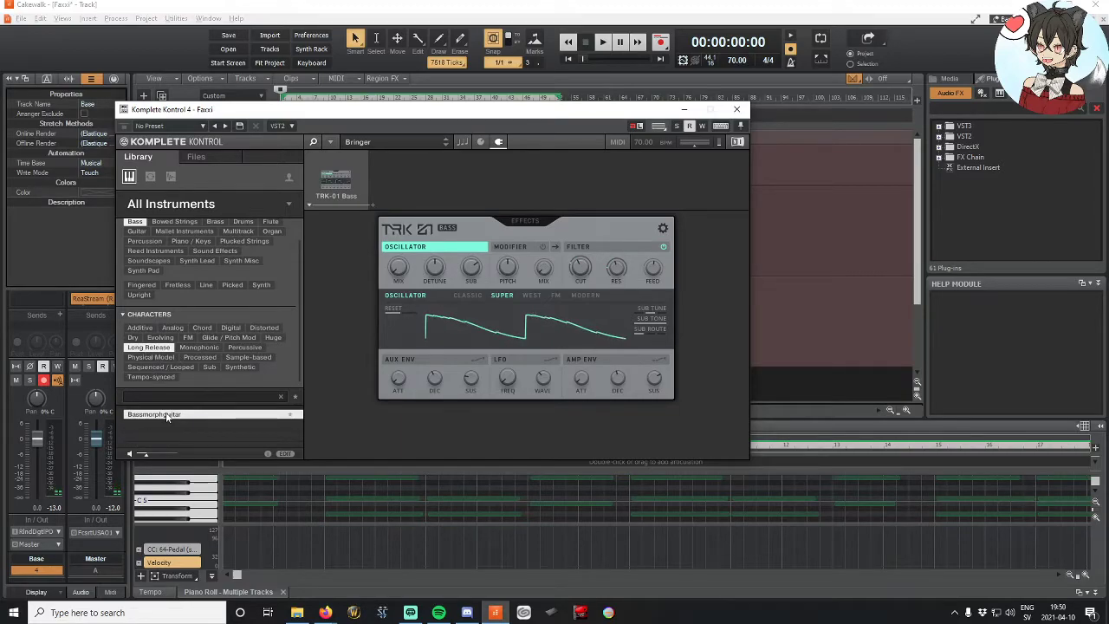
{"action": "left_click", "coordinate": [269, 340]}
{"action": "left_click", "coordinate": [199, 347]}
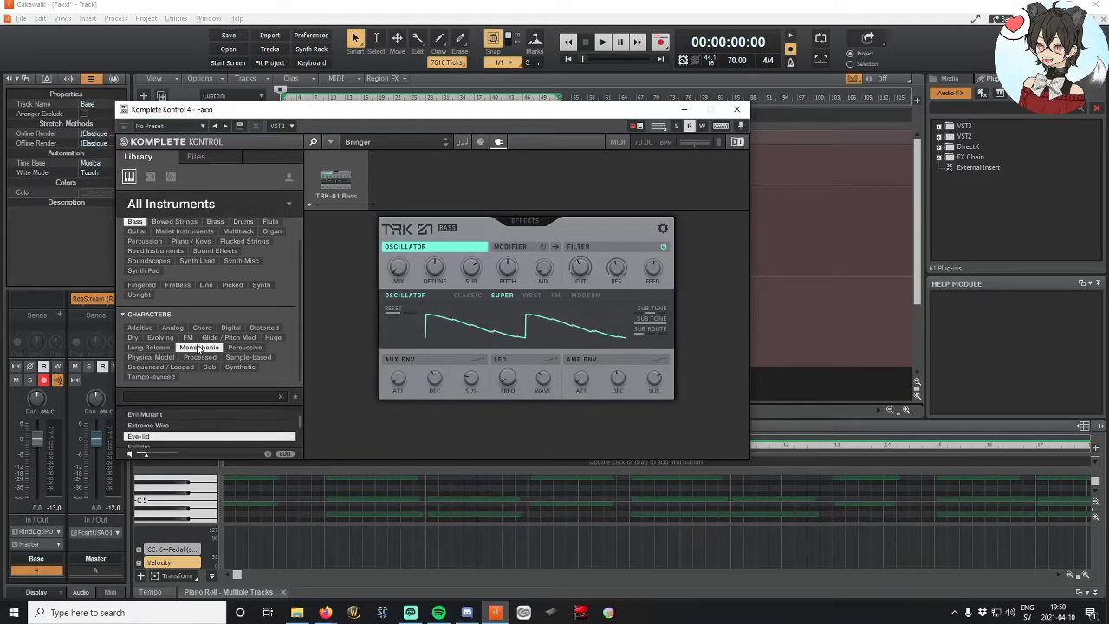
{"action": "scroll", "coordinate": [169, 435], "scroll_direction": "down", "scroll_amount": 1}
{"action": "left_click", "coordinate": [167, 430]}
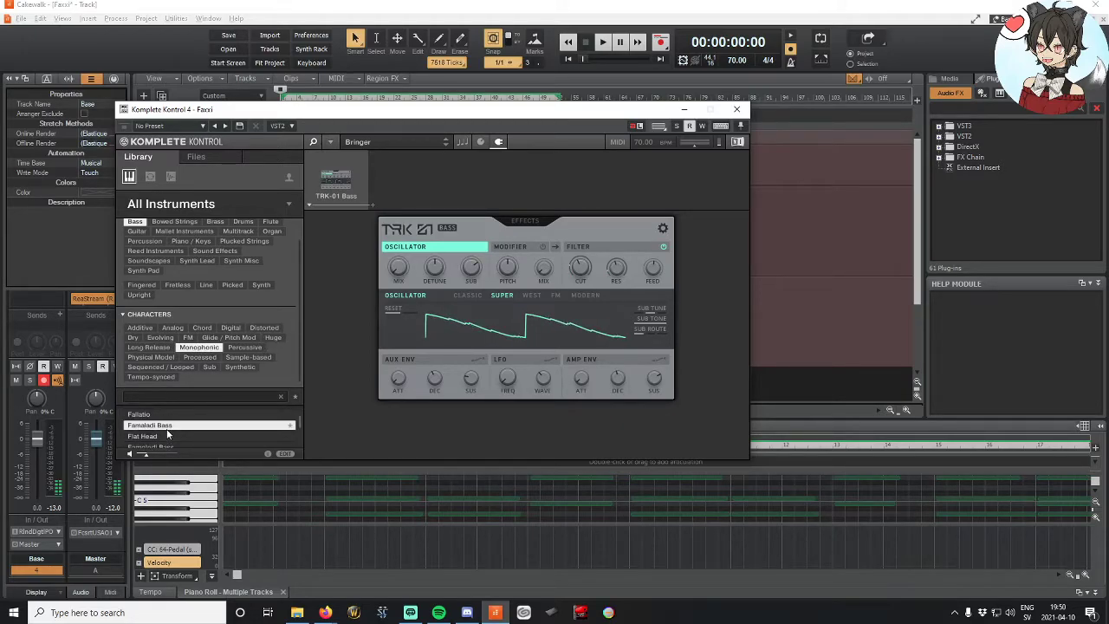
{"action": "left_click", "coordinate": [174, 436]}
{"action": "left_click", "coordinate": [186, 437]}
{"action": "left_click", "coordinate": [185, 437]}
{"action": "left_click", "coordinate": [186, 437]}
{"action": "left_click", "coordinate": [185, 441]}
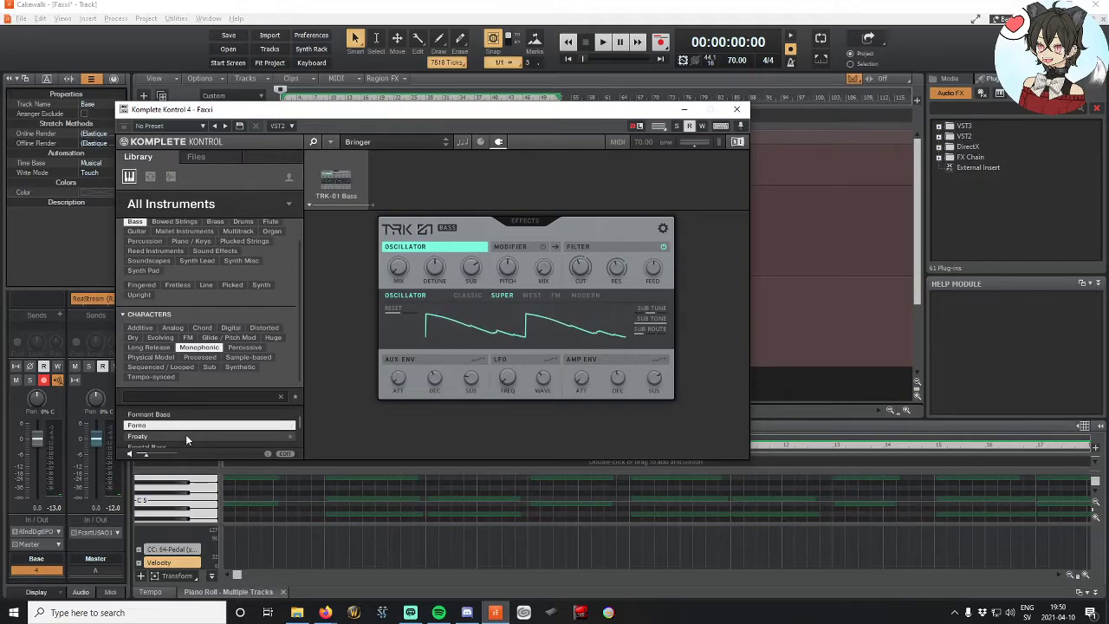
Step: Continue through the monophonic bass presets past Frontal Bass 3 and load Fundamentool on the Base track
{"action": "left_click", "coordinate": [185, 434]}
{"action": "left_click", "coordinate": [183, 428]}
{"action": "left_click", "coordinate": [185, 432]}
{"action": "left_click", "coordinate": [187, 436]}
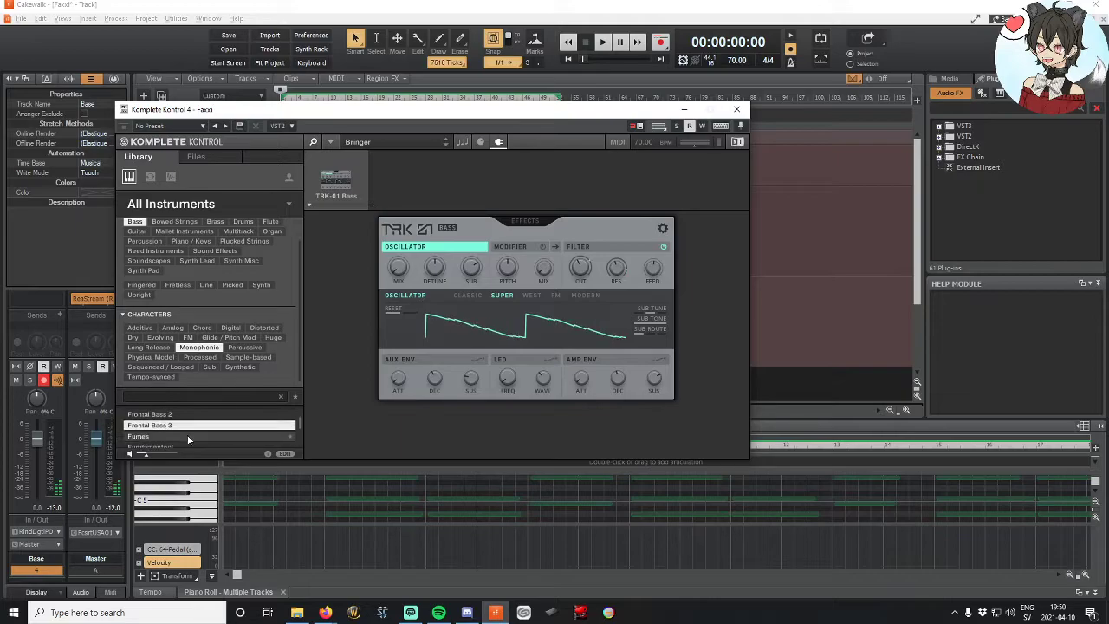
{"action": "left_click", "coordinate": [182, 433]}
{"action": "left_click", "coordinate": [186, 435]}
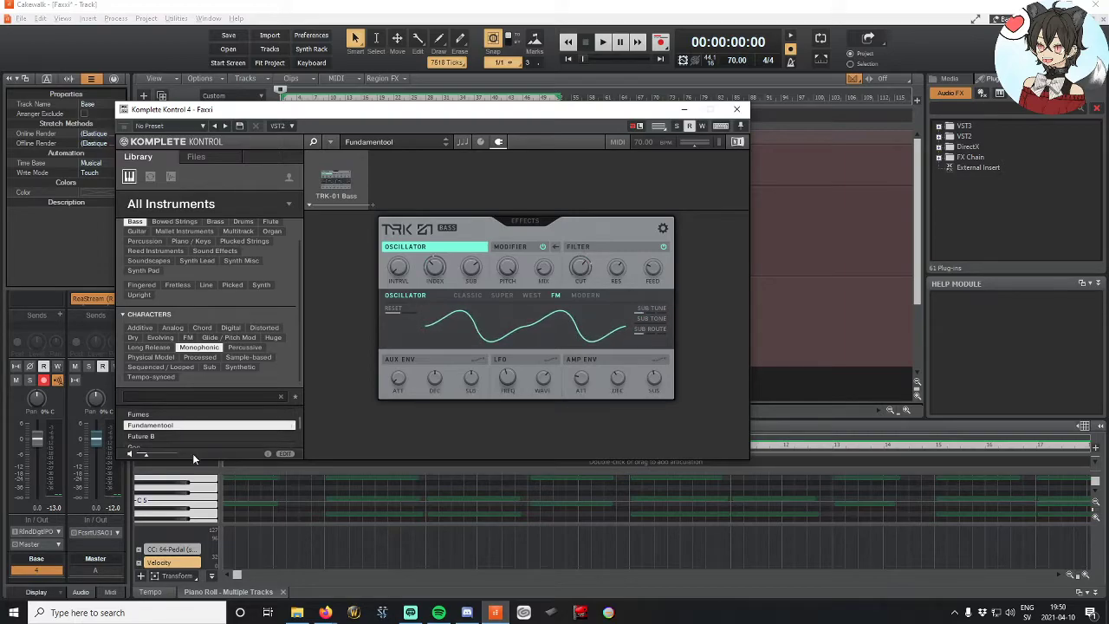
{"action": "left_click", "coordinate": [187, 488]}
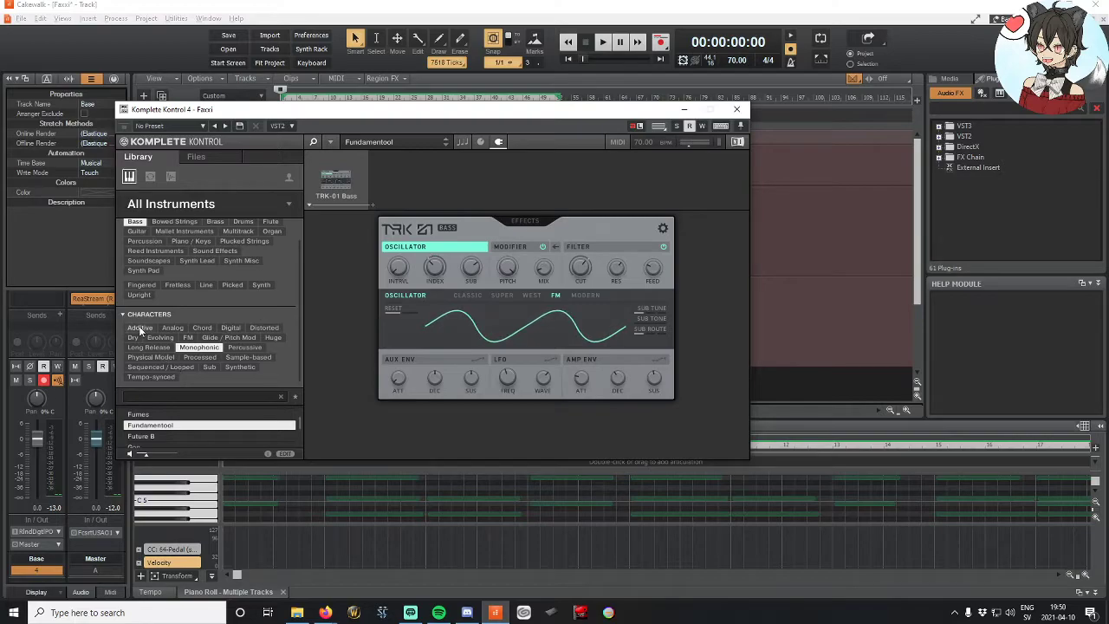
Step: Filter the bass presets by Sequenced / Looped, audition In Deep, and check the Long Release presets
{"action": "left_click", "coordinate": [148, 367]}
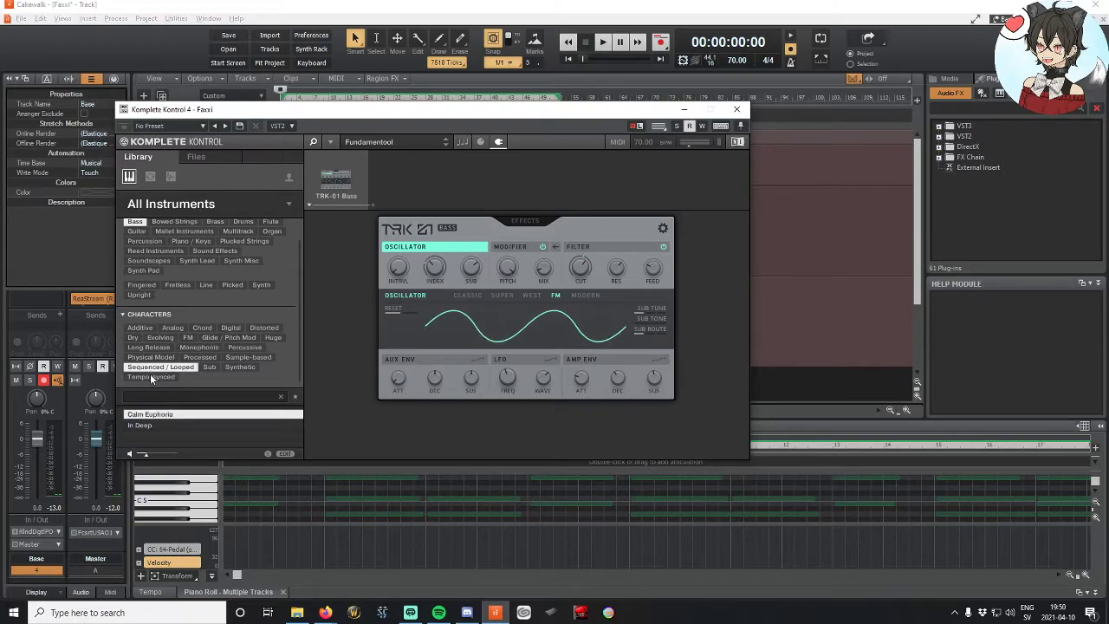
{"action": "left_click", "coordinate": [150, 425]}
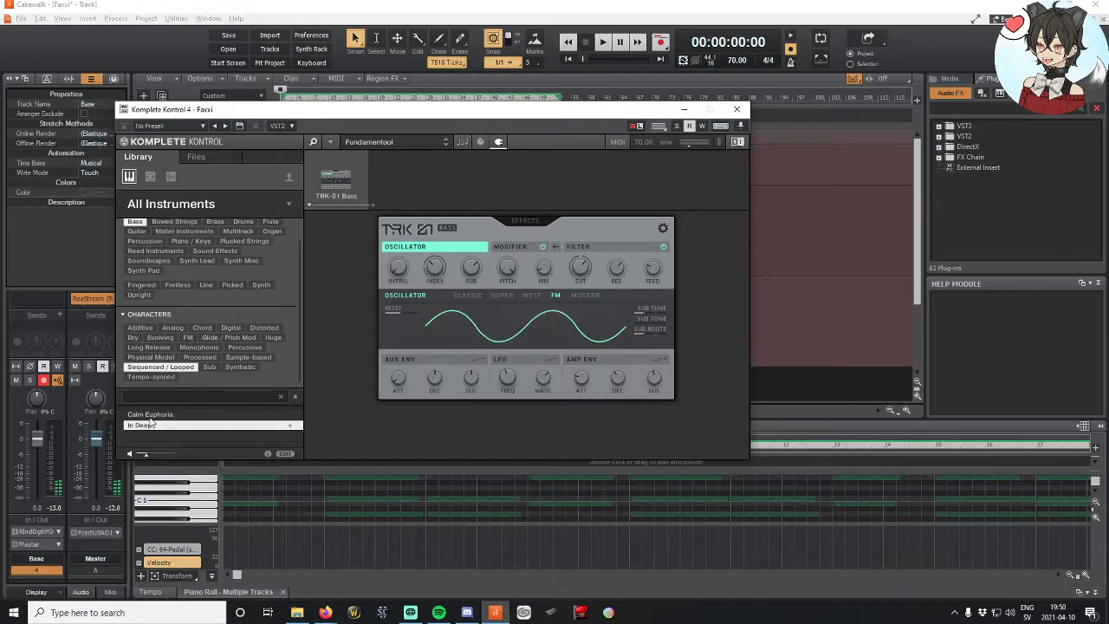
{"action": "left_click", "coordinate": [149, 347]}
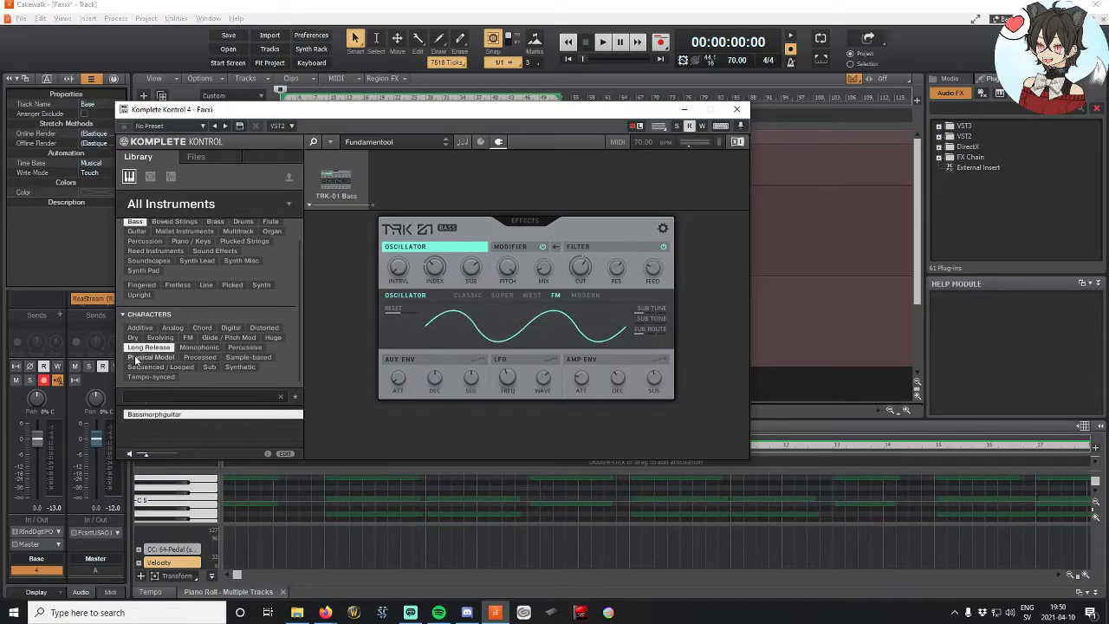
Step: Audition the Dry bass presets, load Pm Ebass 1 on the Base track, and close the instrument window
{"action": "left_click", "coordinate": [132, 339]}
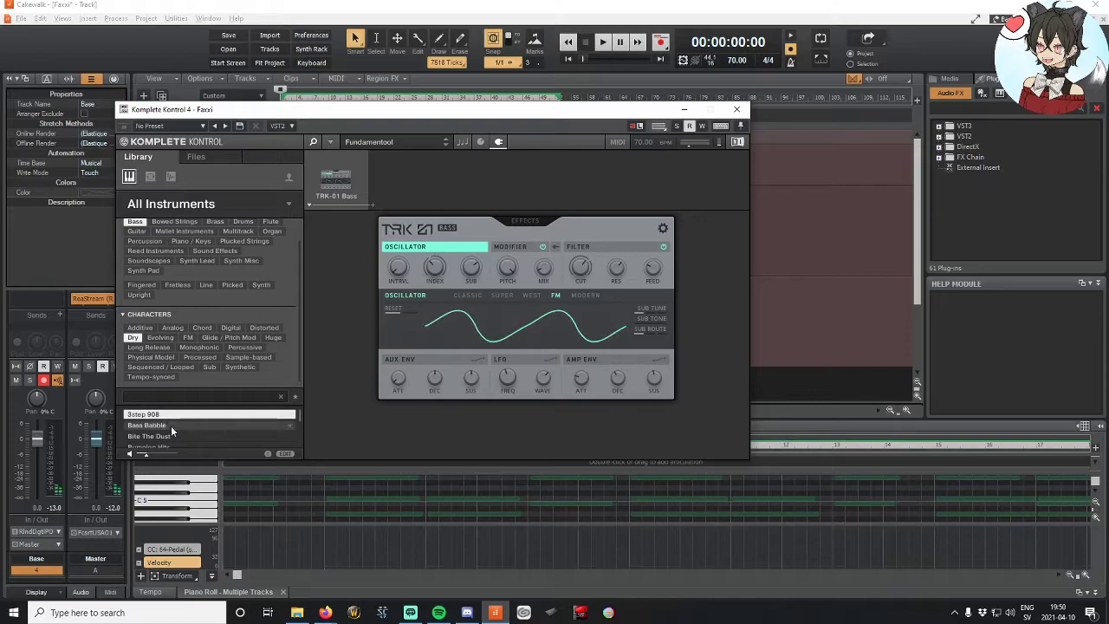
{"action": "left_click", "coordinate": [171, 426]}
{"action": "scroll", "coordinate": [173, 424], "scroll_direction": "down", "scroll_amount": 3}
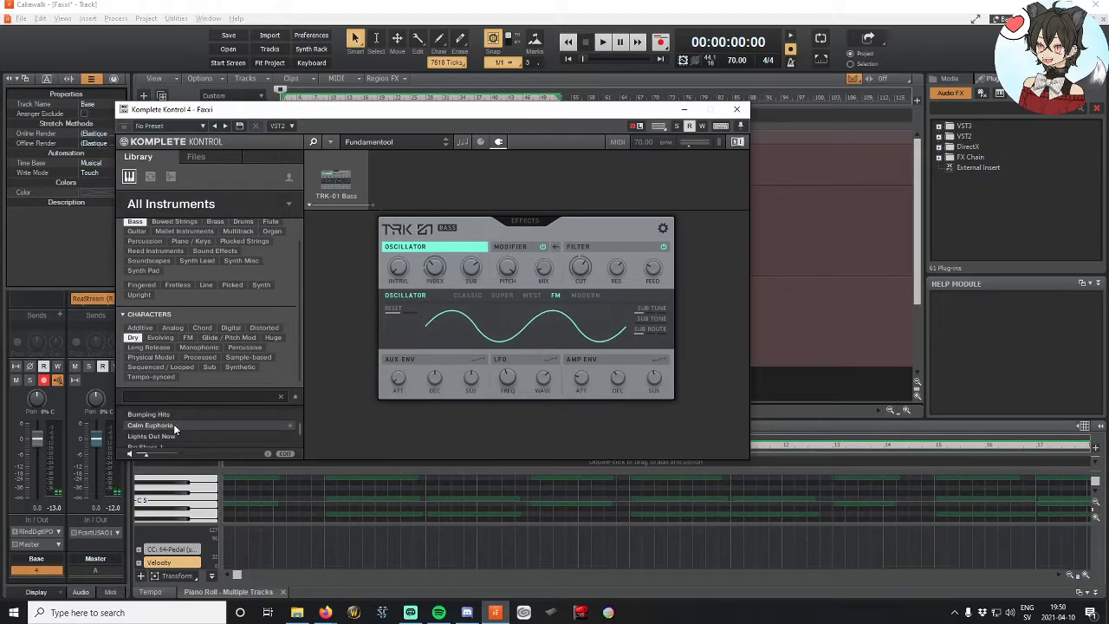
{"action": "left_click", "coordinate": [173, 426]}
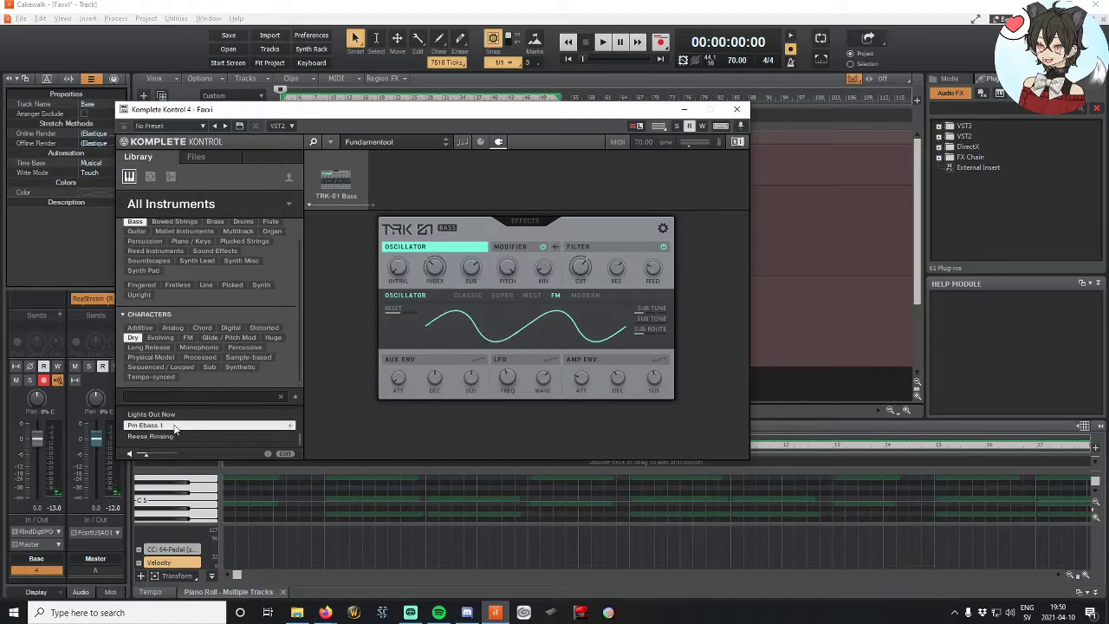
{"action": "double_click", "coordinate": [174, 426]}
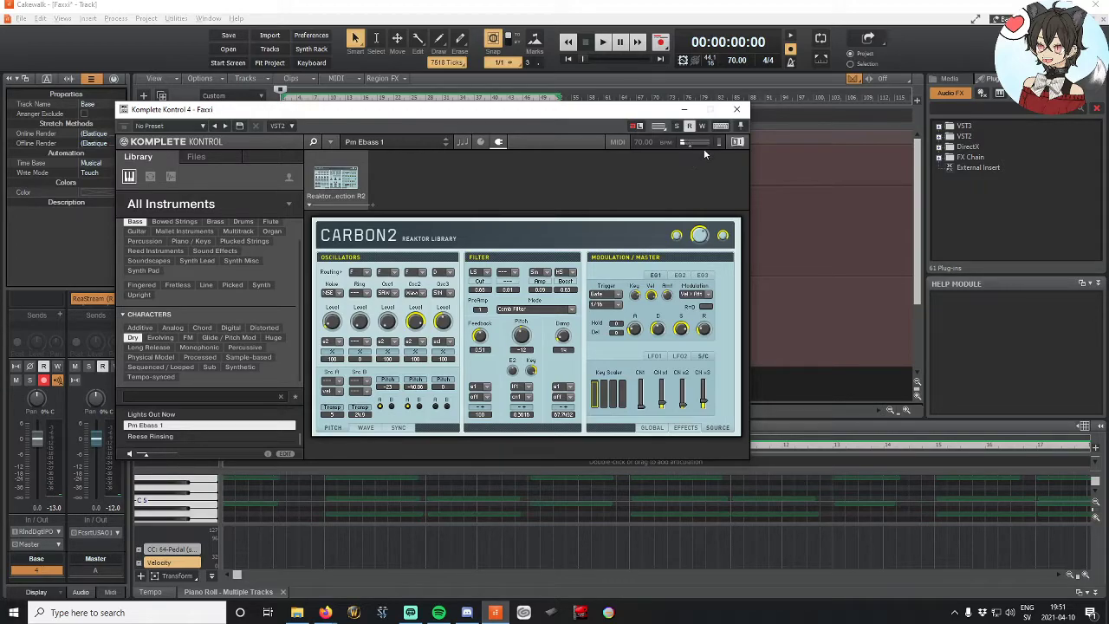
{"action": "left_click", "coordinate": [739, 110]}
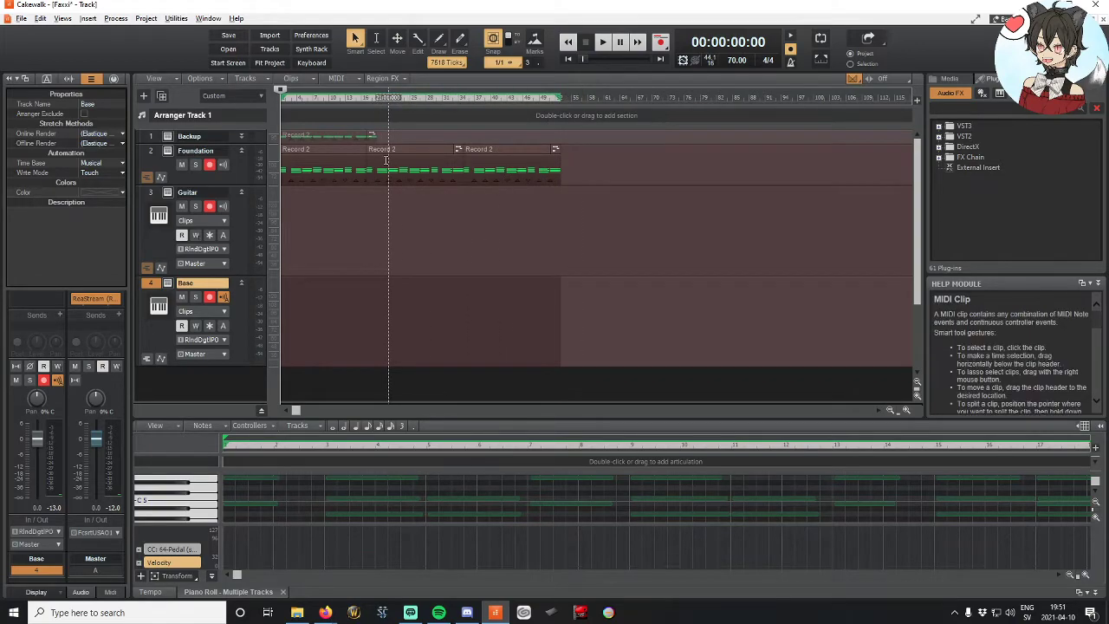
Step: Play the song from the start to try the Pm Ebass 1 sound, checking the Base instrument briefly, and stop playback
{"action": "left_click", "coordinate": [603, 41]}
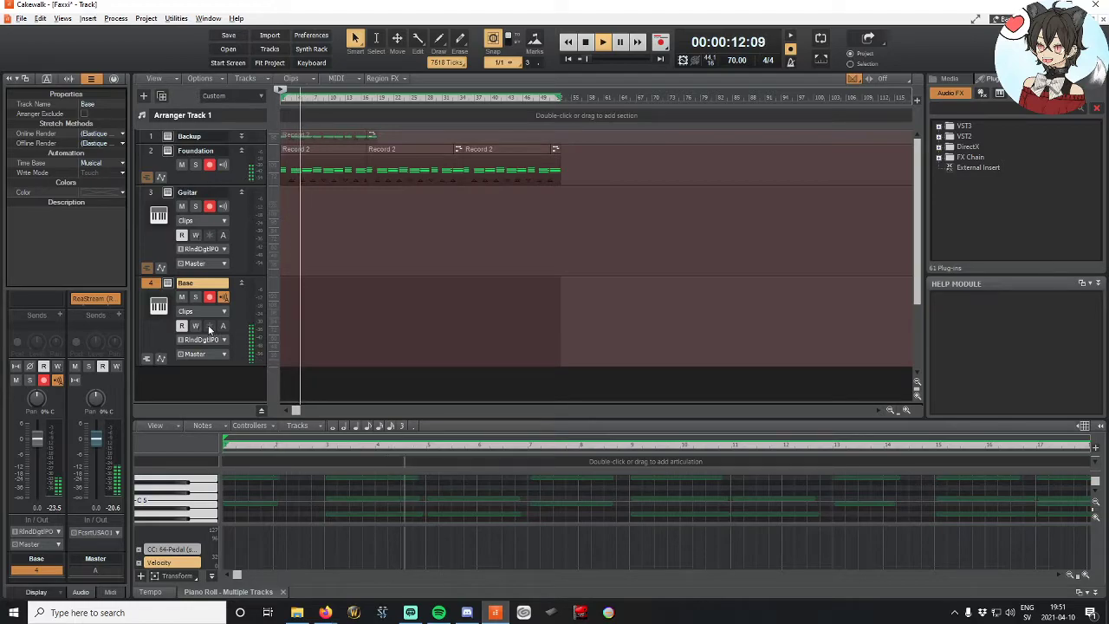
{"action": "left_click", "coordinate": [169, 283]}
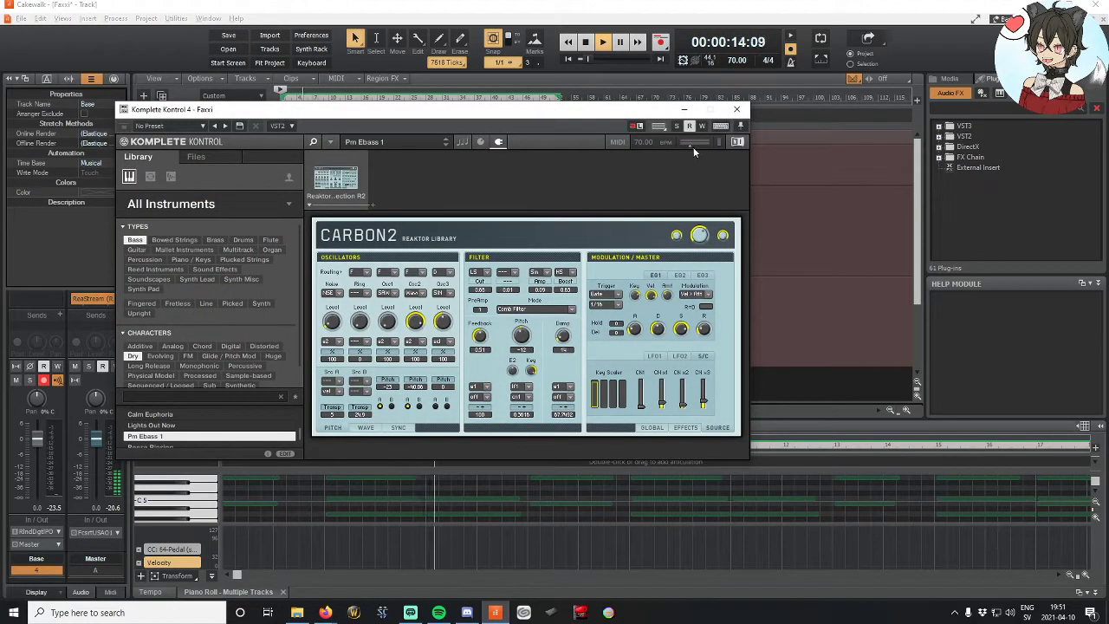
{"action": "left_click", "coordinate": [736, 109]}
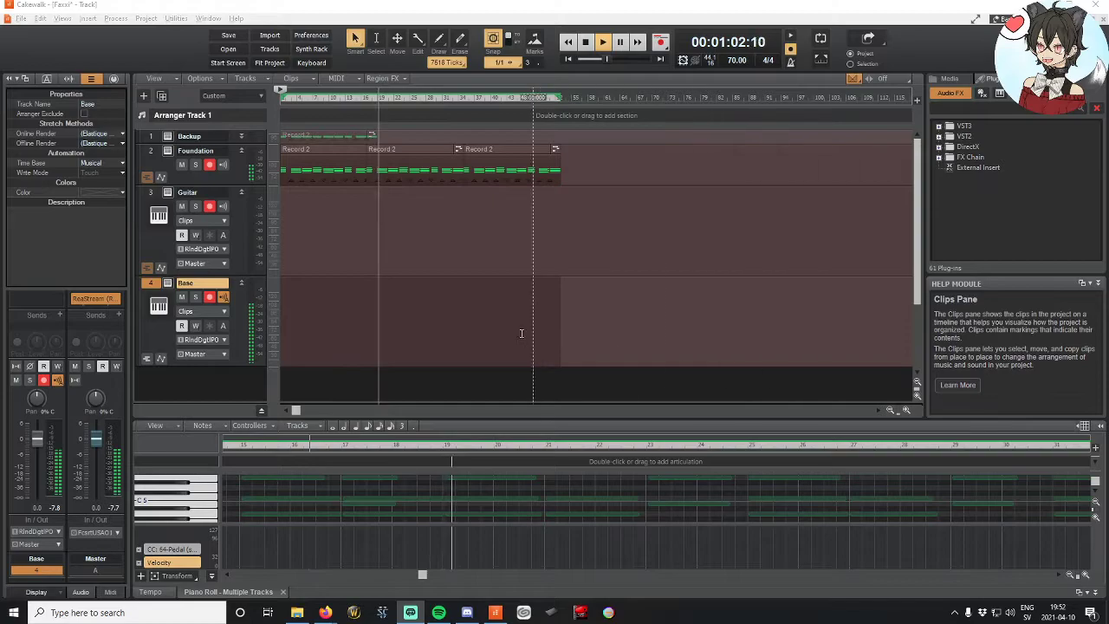
{"action": "left_click", "coordinate": [585, 41]}
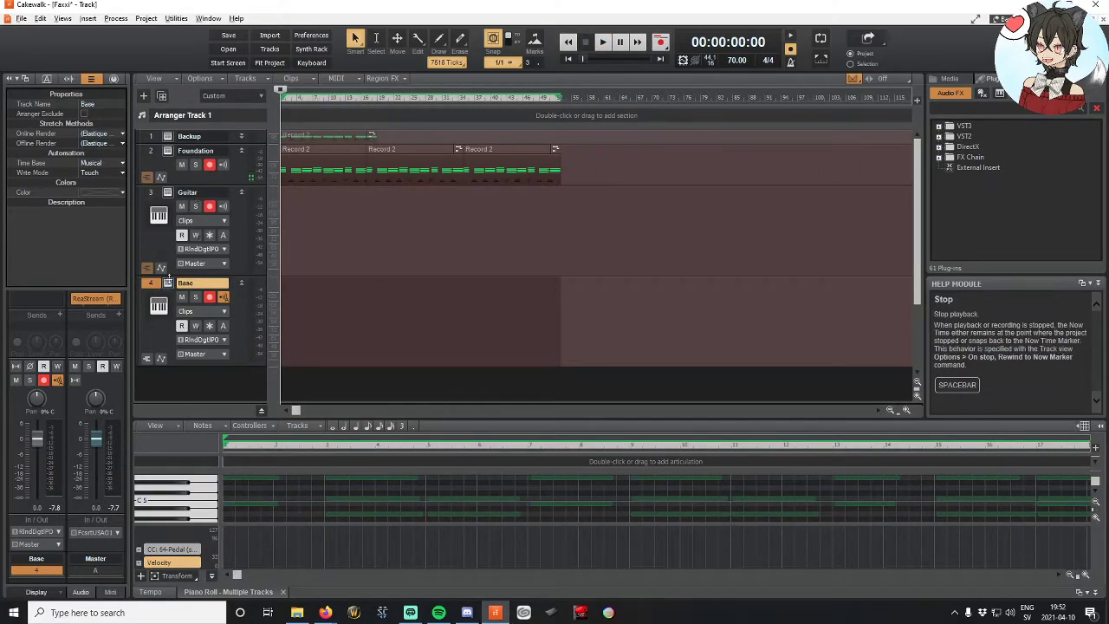
Step: Reopen the Base track's instrument, filter the bass presets by Additive, load Growling Bass, and close the window
{"action": "left_click", "coordinate": [159, 305]}
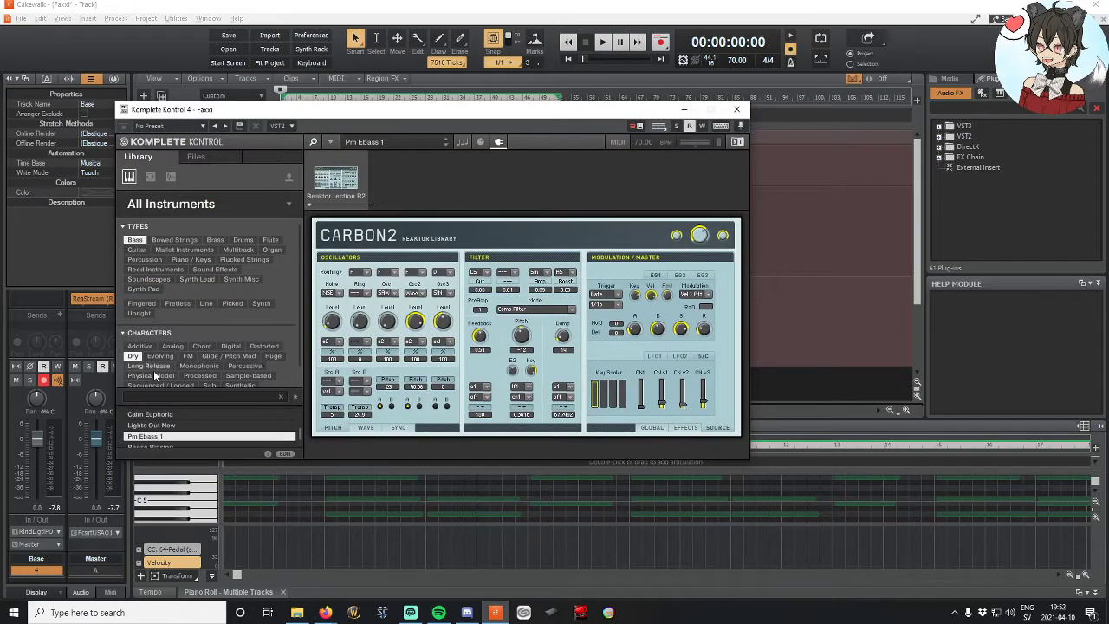
{"action": "left_click", "coordinate": [132, 356]}
{"action": "left_click", "coordinate": [140, 347]}
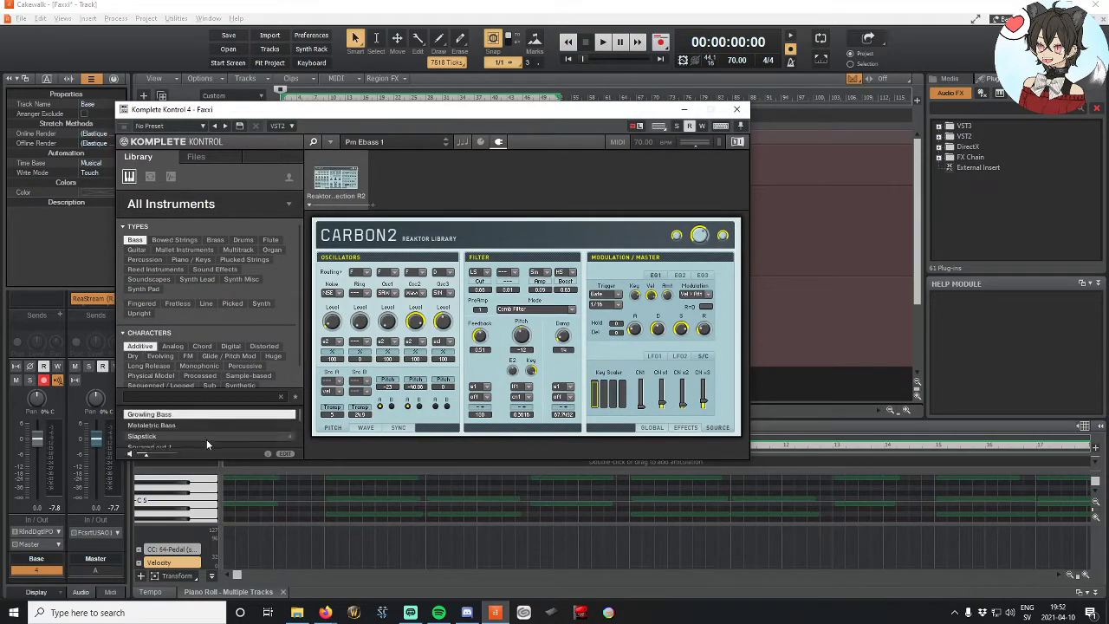
{"action": "scroll", "coordinate": [198, 425], "scroll_direction": "up", "scroll_amount": 1}
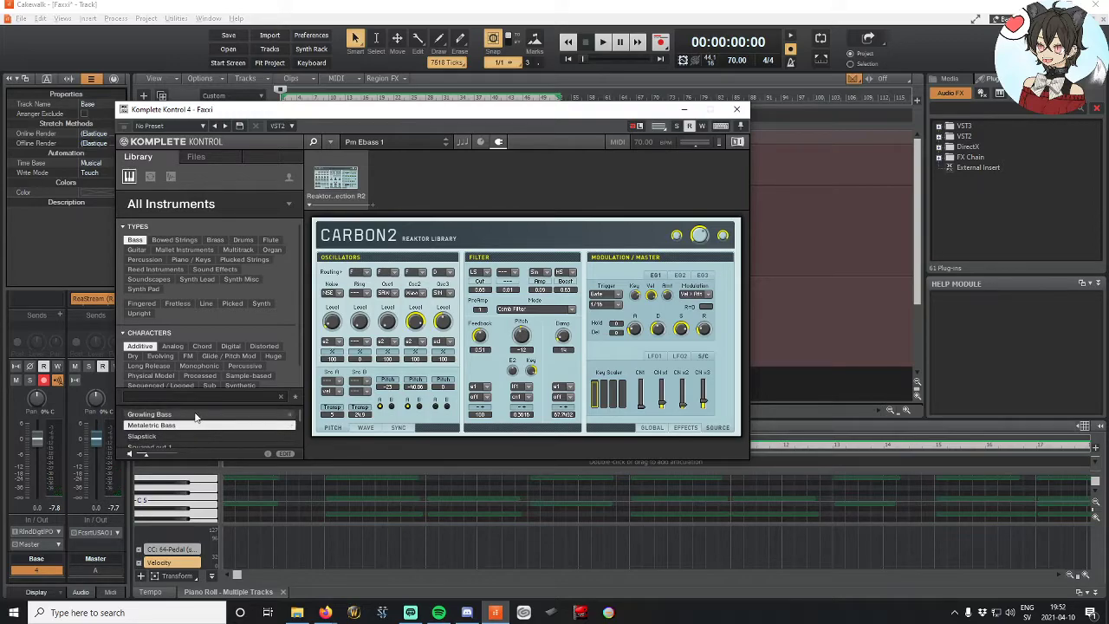
{"action": "left_click", "coordinate": [195, 416]}
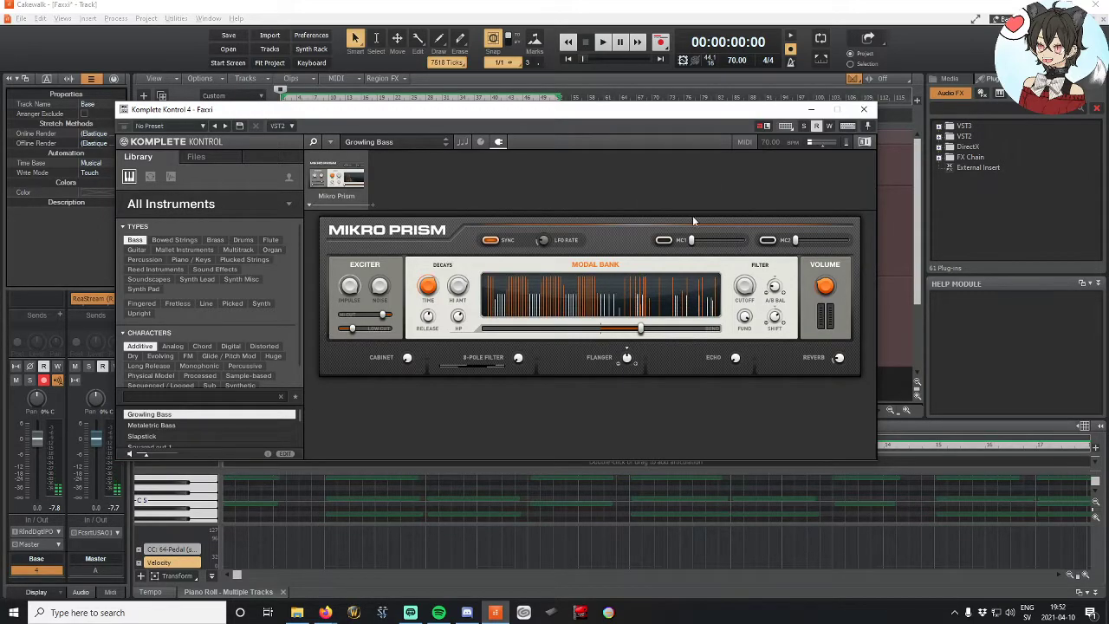
{"action": "left_click", "coordinate": [865, 111]}
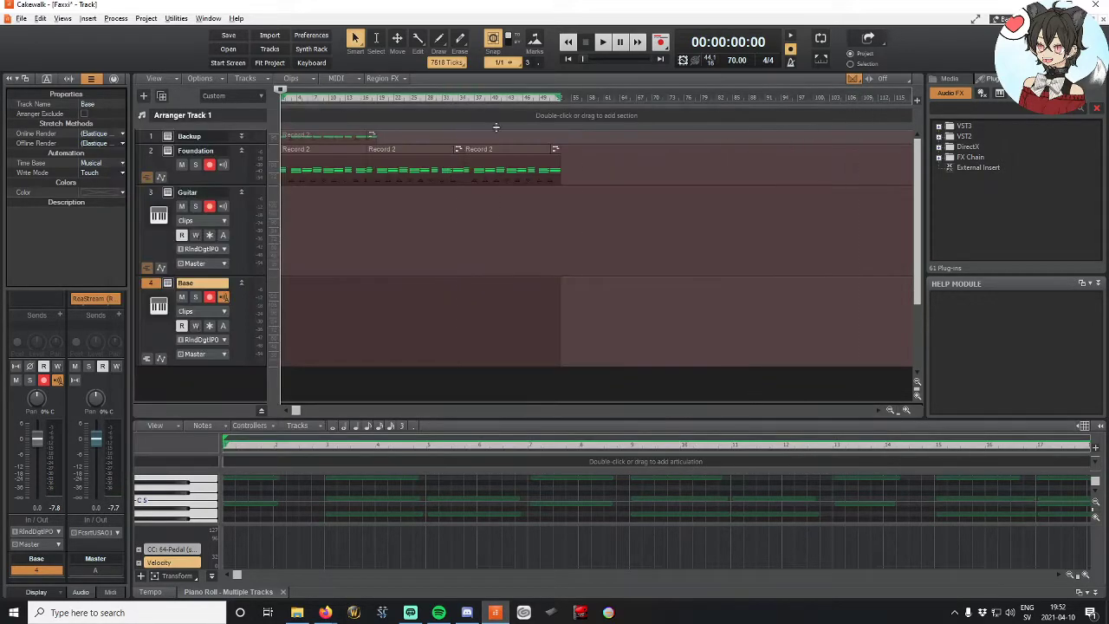
Step: Play the song to try the Growling Bass sound, and make a brief test recording on the armed tracks
{"action": "left_click", "coordinate": [606, 45]}
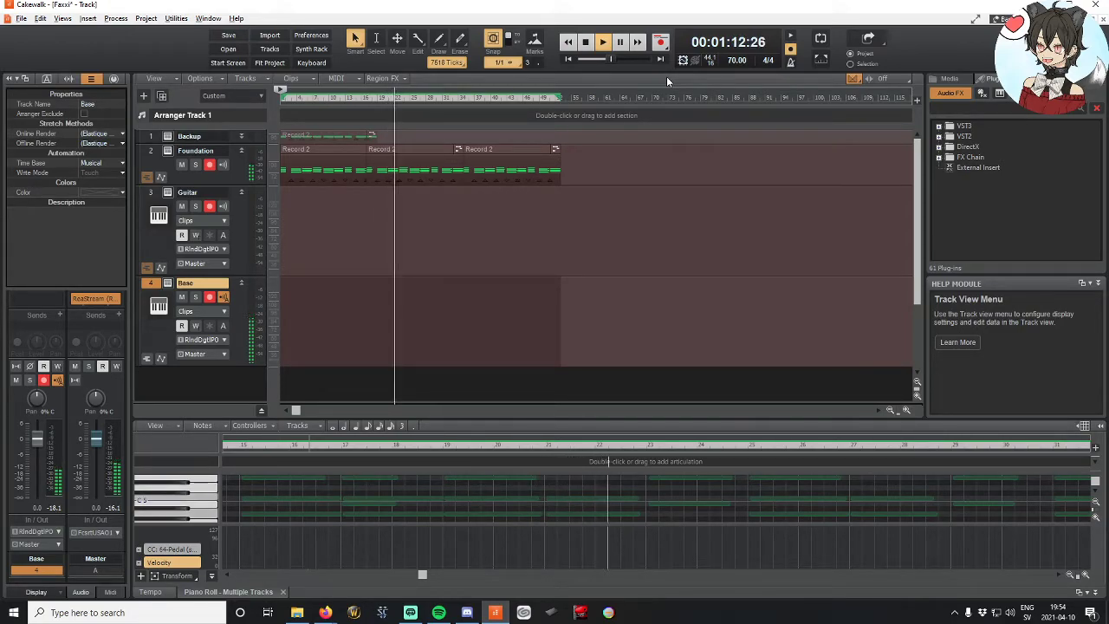
{"action": "left_click", "coordinate": [585, 42]}
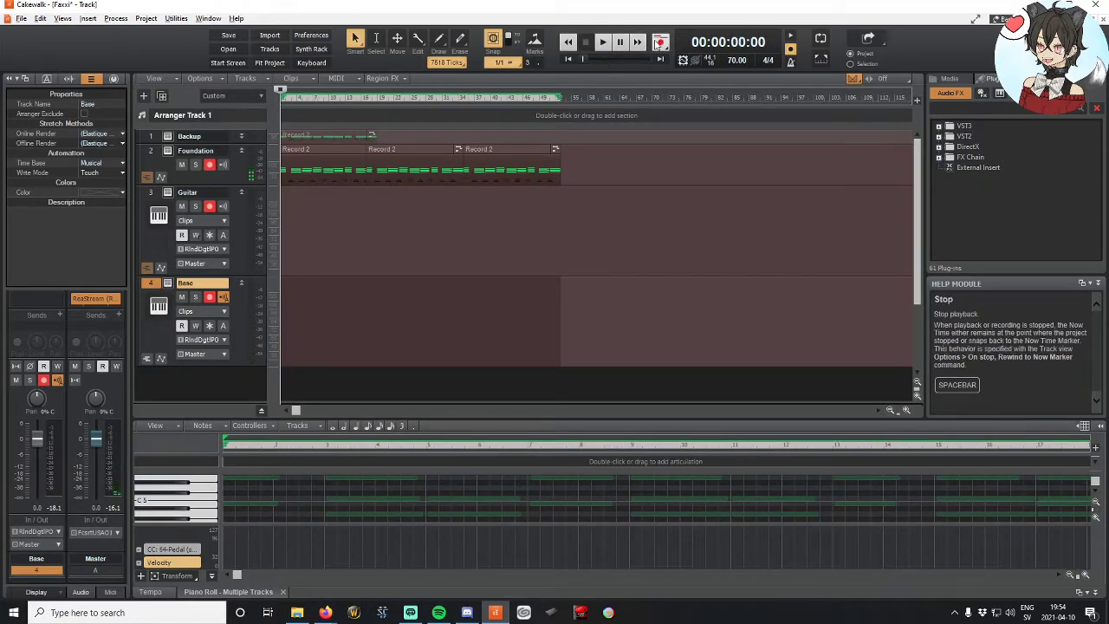
{"action": "left_click", "coordinate": [660, 42]}
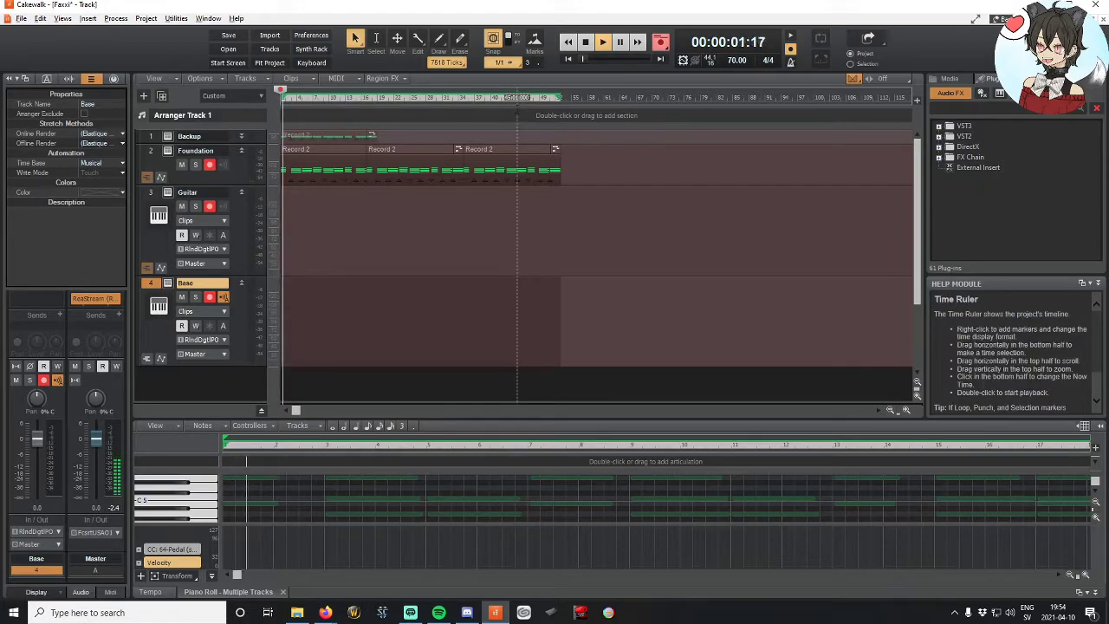
{"action": "left_click", "coordinate": [584, 44]}
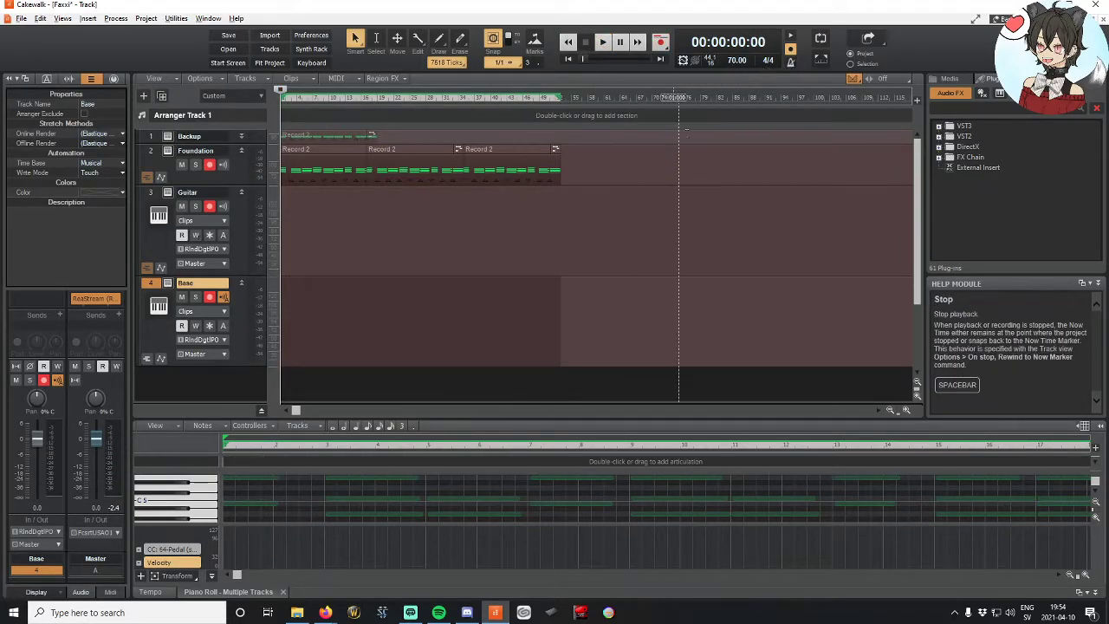
Step: Open the metronome preferences, switch to Firefox, and search the web for "cakewalk metronome volume"
{"action": "left_click", "coordinate": [793, 36]}
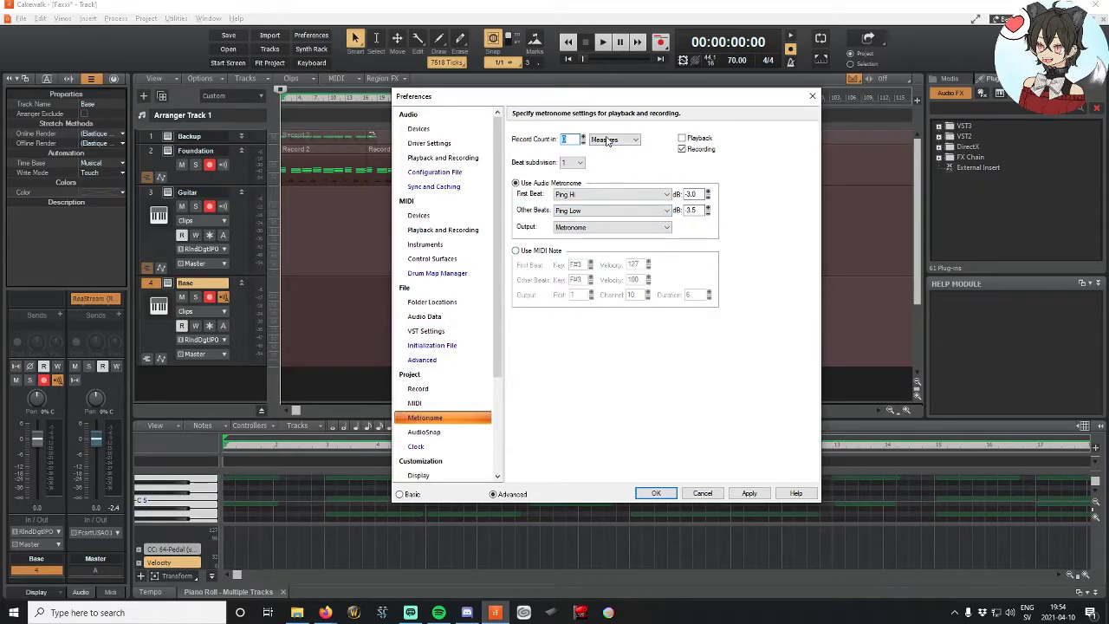
{"action": "key", "text": "alt+Tab"}
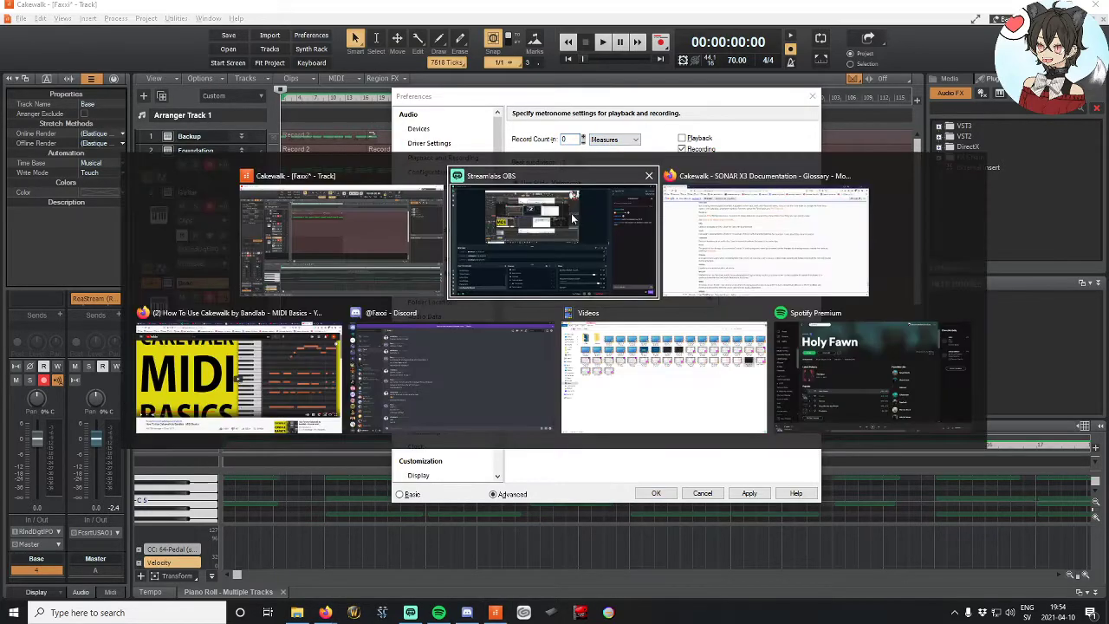
{"action": "key", "text": "Tab"}
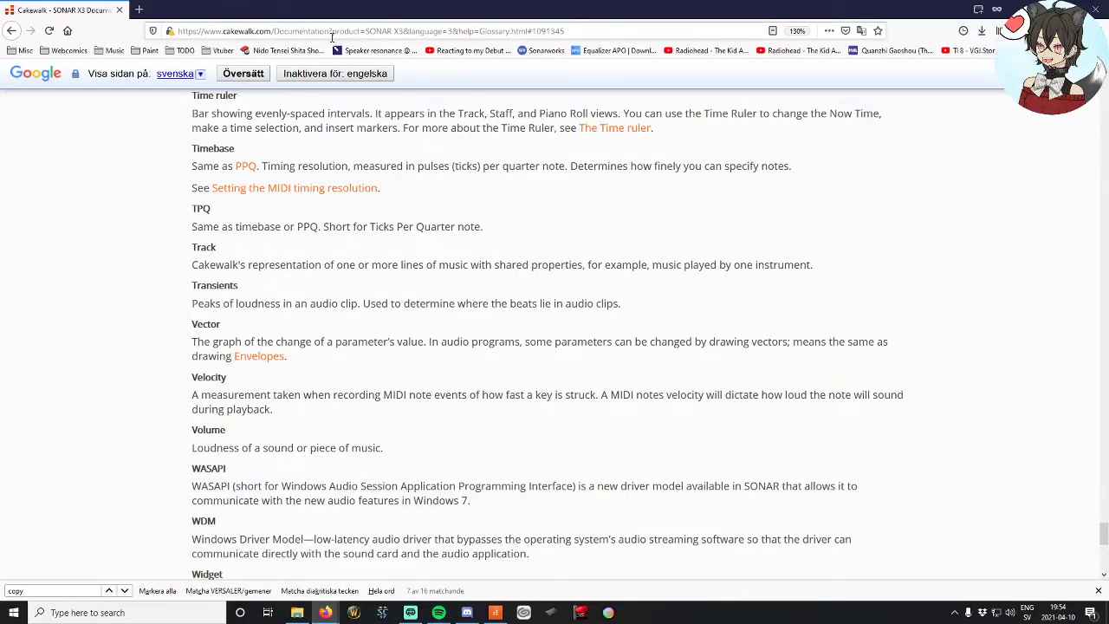
{"action": "key", "text": "Page_Up"}
{"action": "key", "text": "Page_Up"}
{"action": "left_click", "coordinate": [580, 34]}
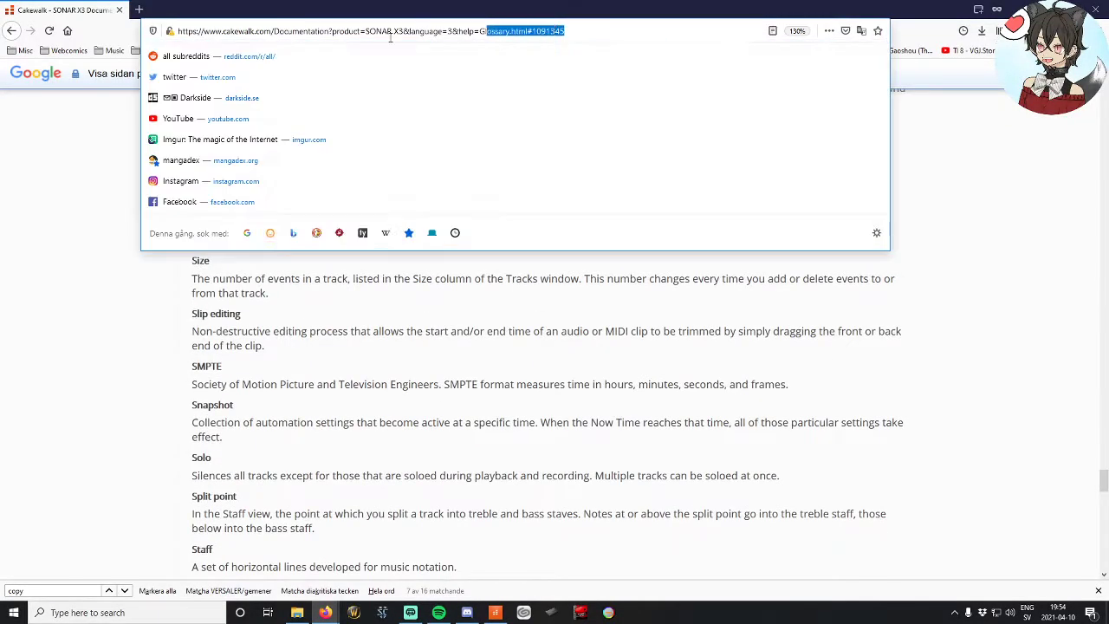
{"action": "type", "text": "ca"}
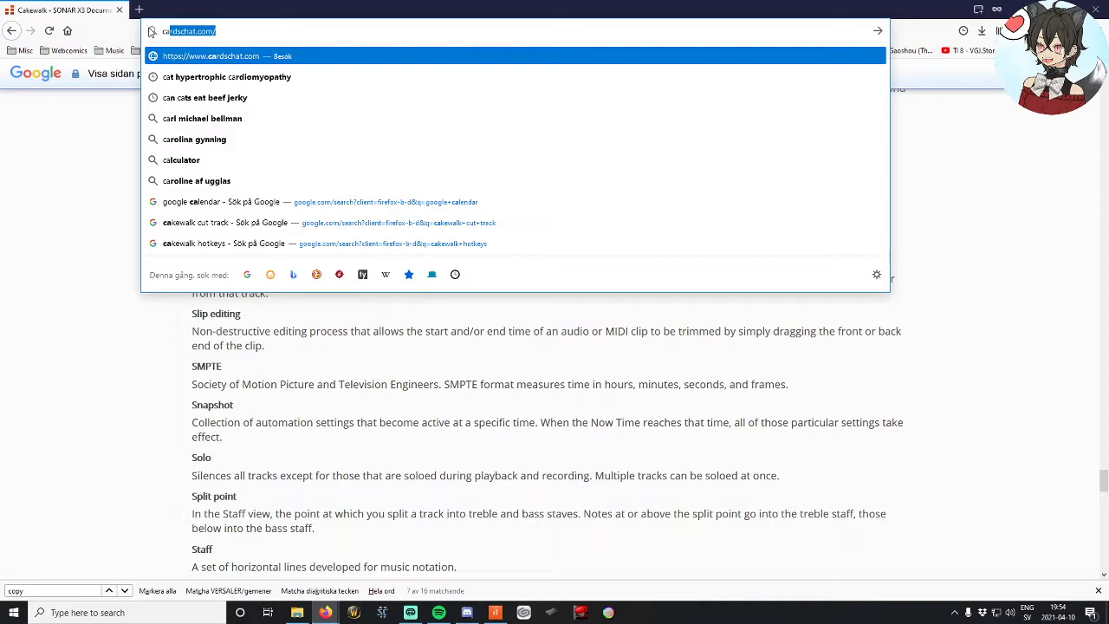
{"action": "type", "text": "kewalk metronome volume"}
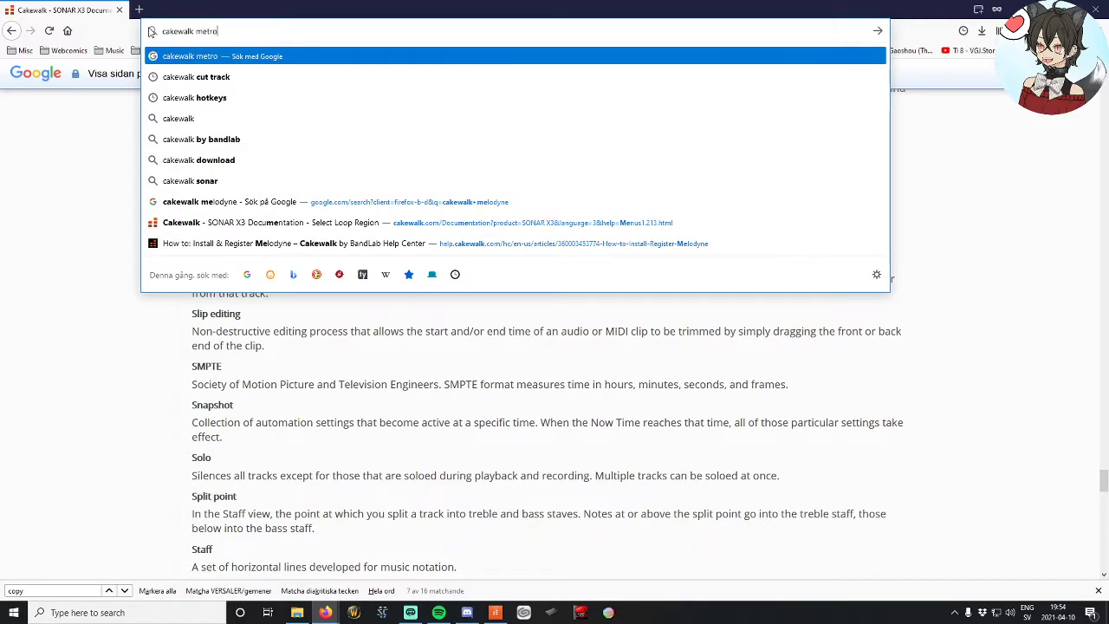
{"action": "key", "text": "Return"}
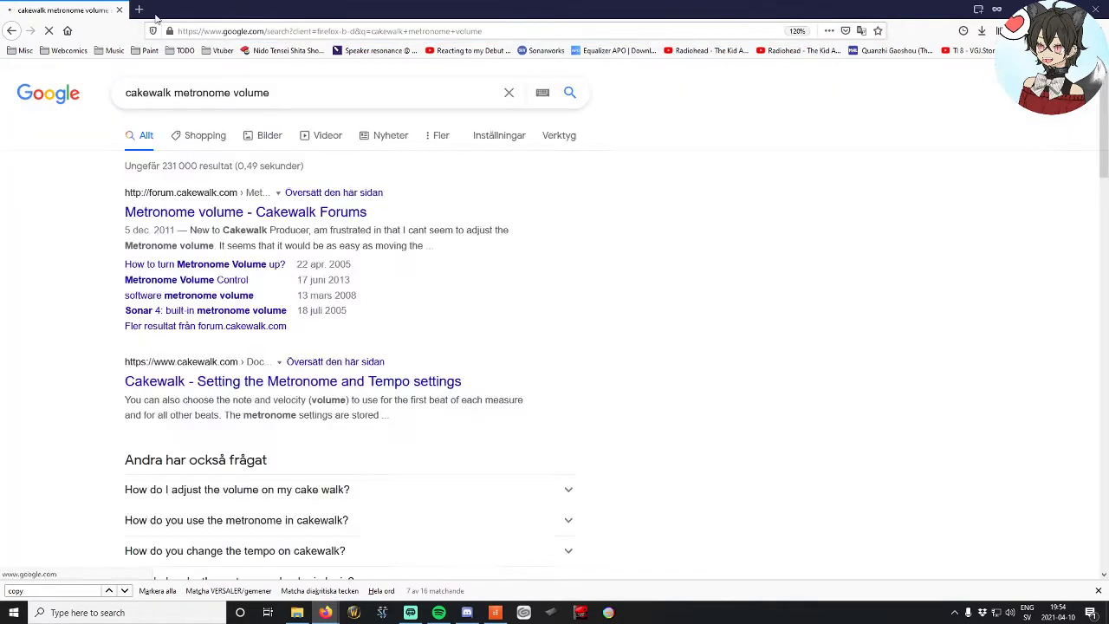
Step: Open the "Metronome volume" thread on the Cakewalk Forums and read the question and its replies
{"action": "left_click", "coordinate": [297, 212]}
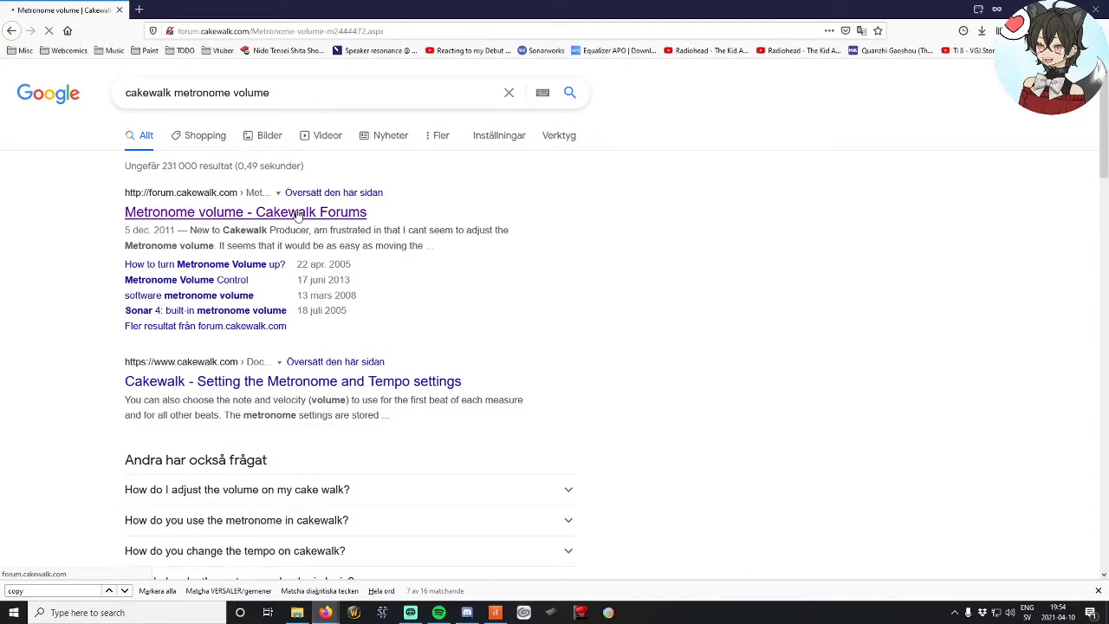
{"action": "scroll", "coordinate": [260, 216], "scroll_direction": "down", "scroll_amount": 2}
{"action": "scroll", "coordinate": [204, 213], "scroll_direction": "down", "scroll_amount": 1}
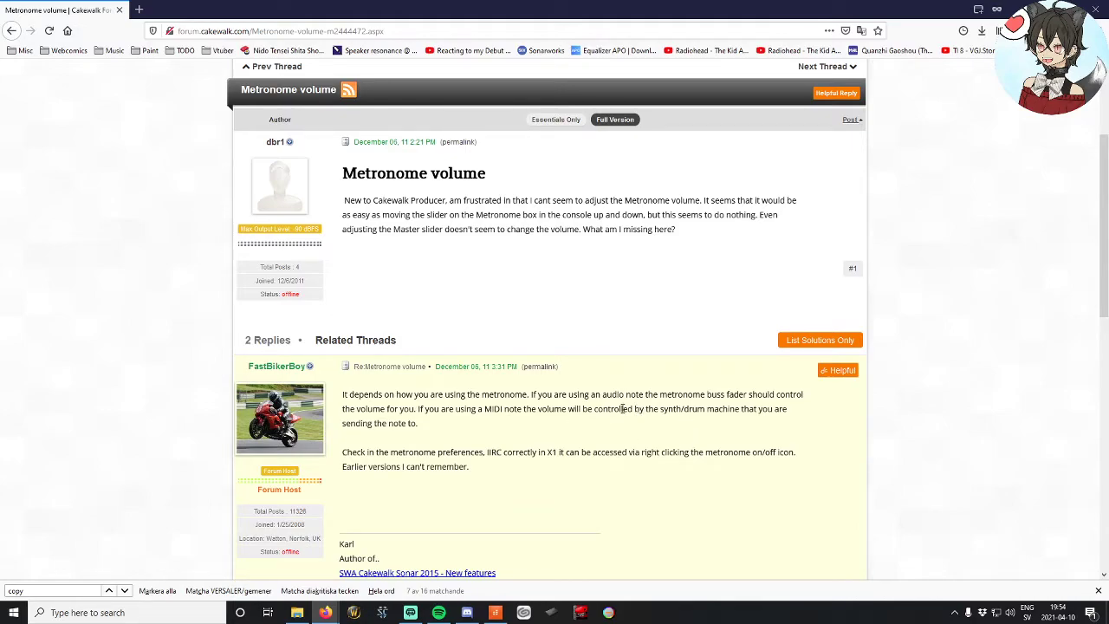
{"action": "scroll", "coordinate": [622, 408], "scroll_direction": "down", "scroll_amount": 5}
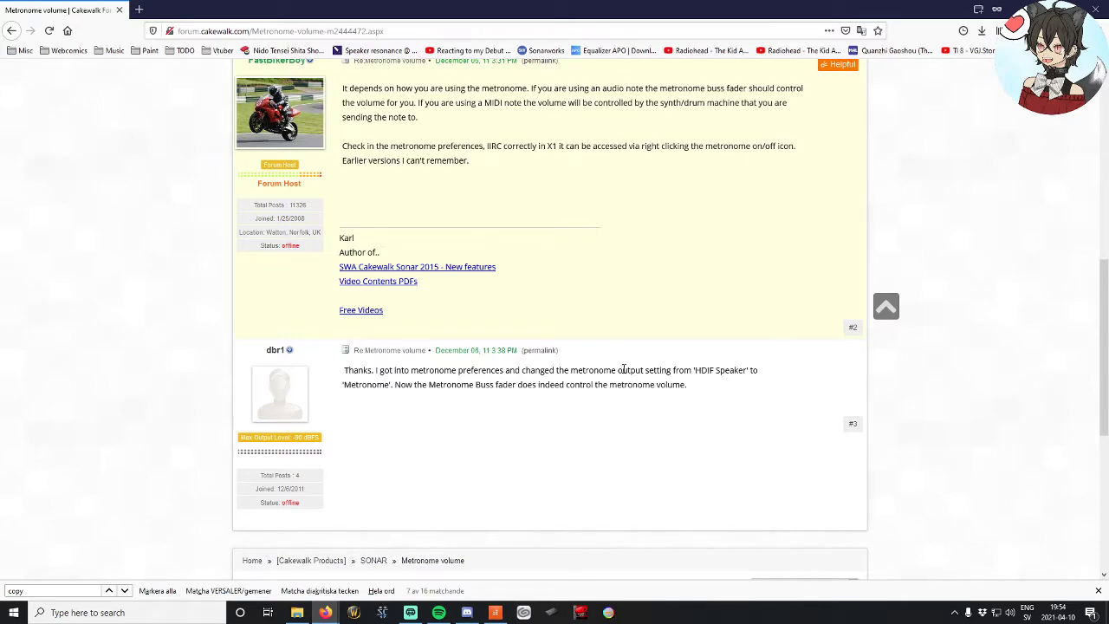
Step: Switch back to Cakewalk and check the audio metronome's output option in the metronome preferences
{"action": "left_click", "coordinate": [491, 613]}
{"action": "left_click", "coordinate": [604, 228]}
{"action": "left_click", "coordinate": [604, 229]}
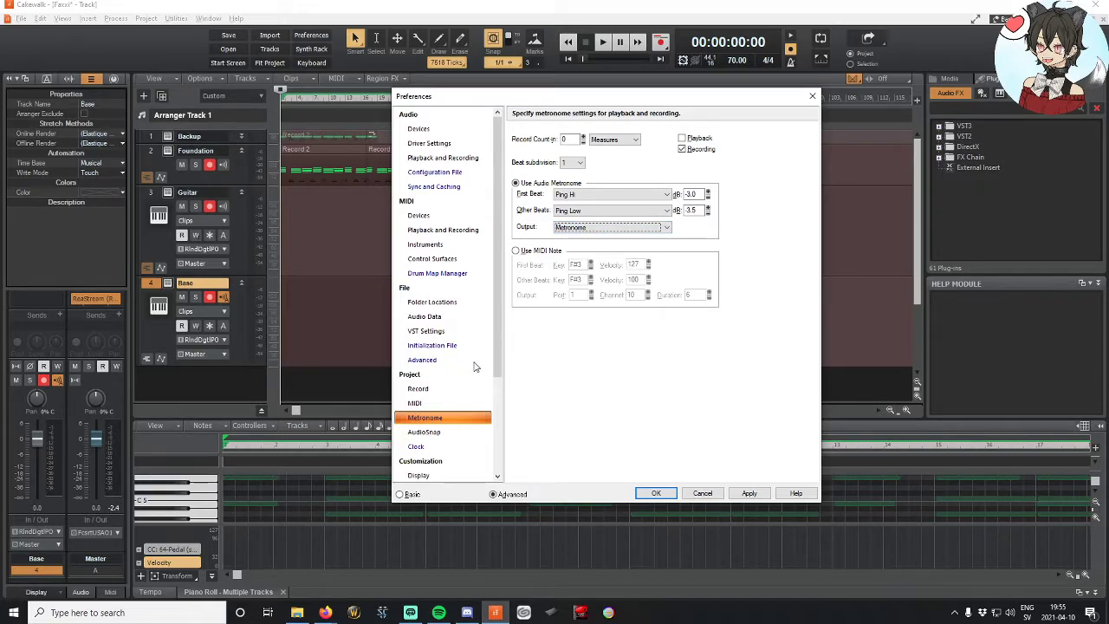
{"action": "scroll", "coordinate": [474, 367], "scroll_direction": "down", "scroll_amount": 3}
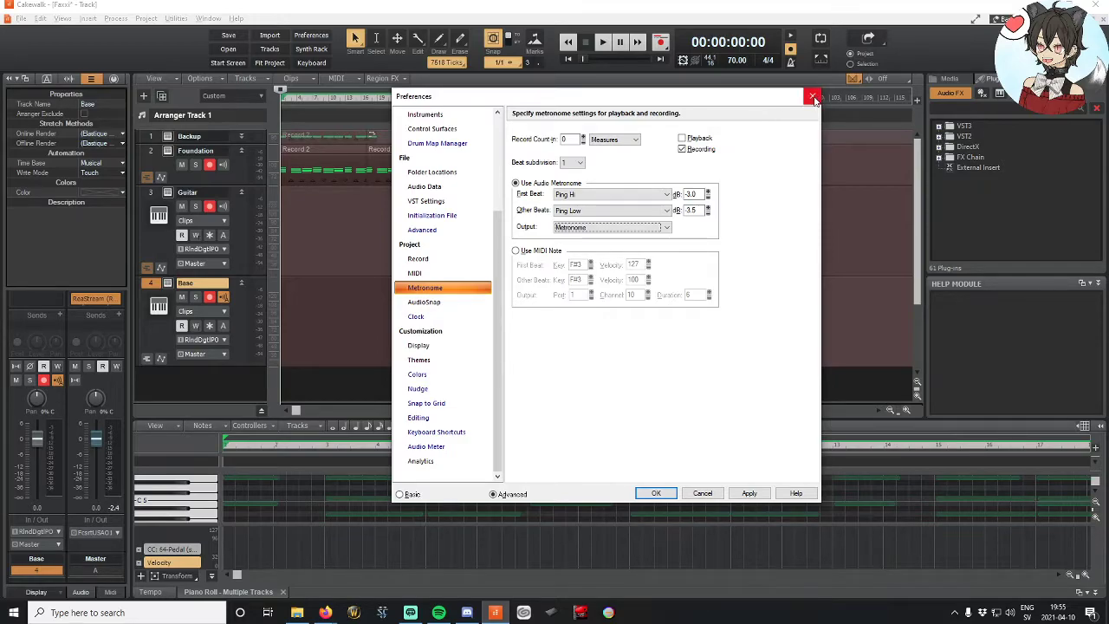
{"action": "left_click", "coordinate": [558, 234]}
{"action": "left_click", "coordinate": [558, 234]}
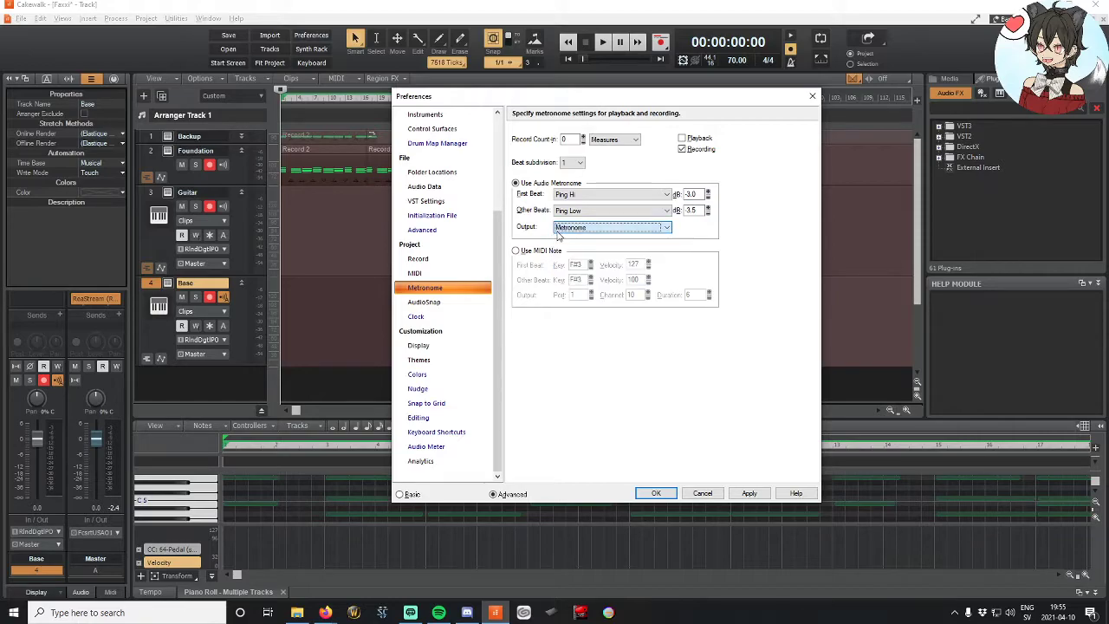
Step: Set the audio metronome's first-beat and other-beats levels to -10.0 dB and confirm the preferences
{"action": "double_click", "coordinate": [691, 195]}
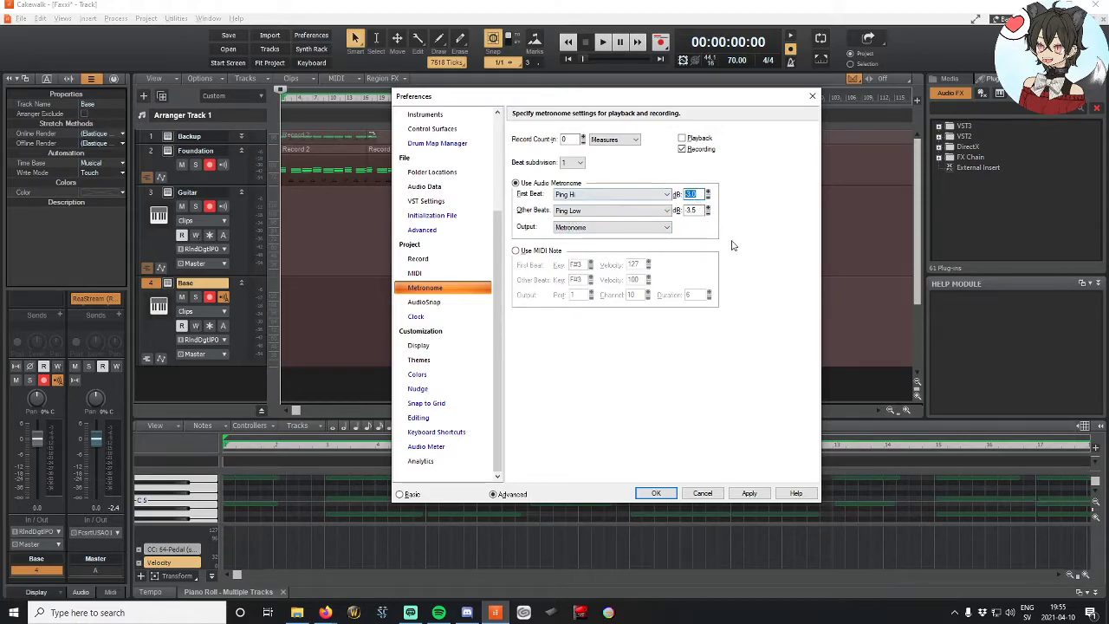
{"action": "key", "text": "Return"}
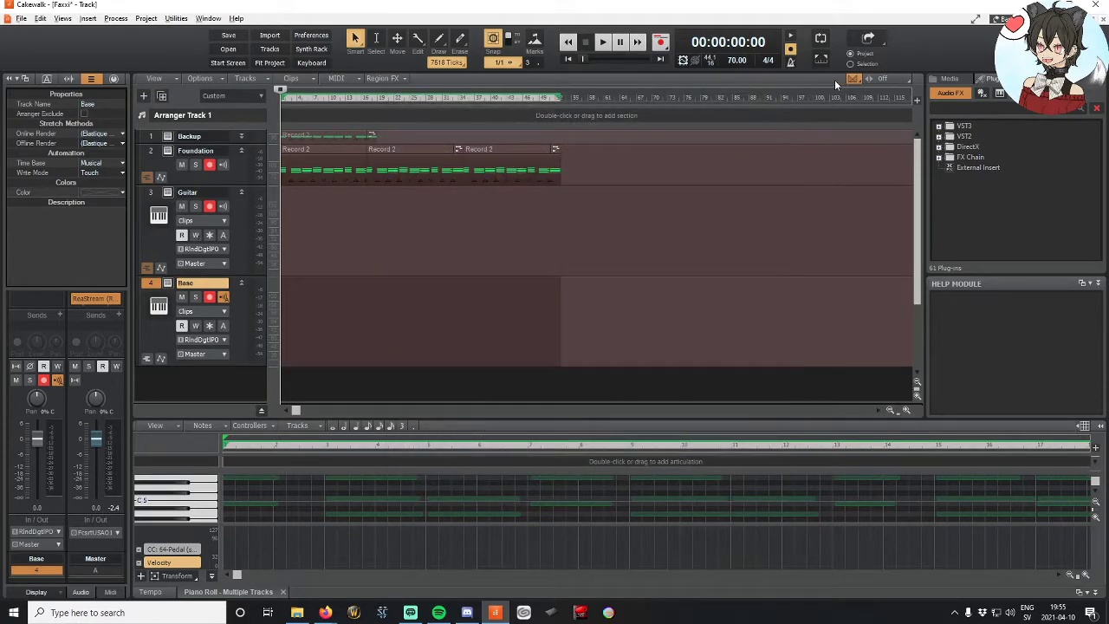
{"action": "right_click", "coordinate": [790, 42]}
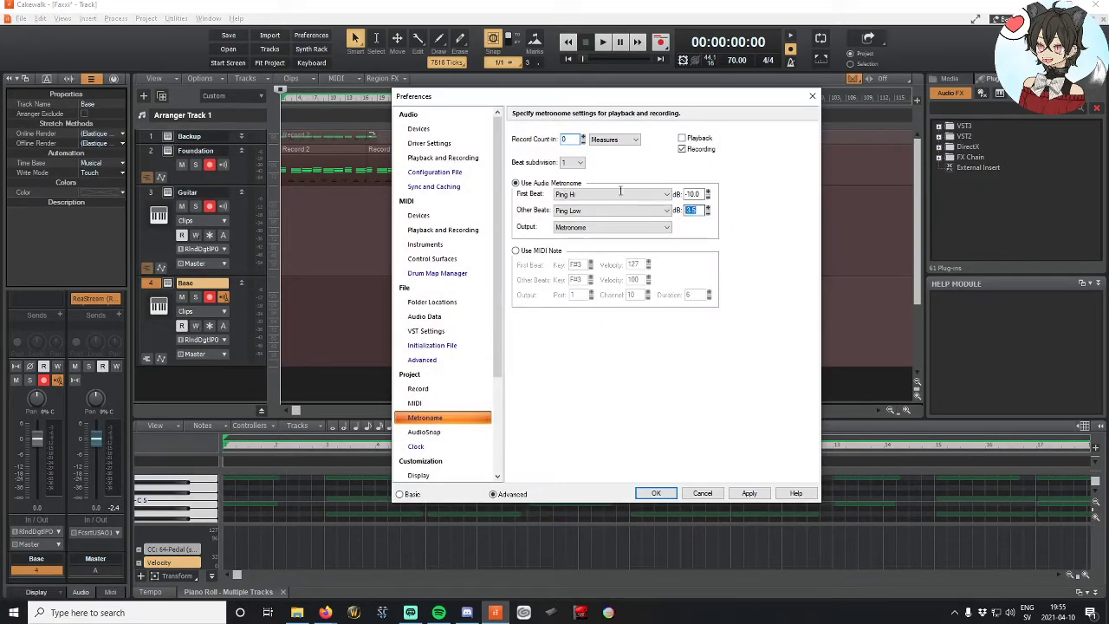
{"action": "key", "text": "Return"}
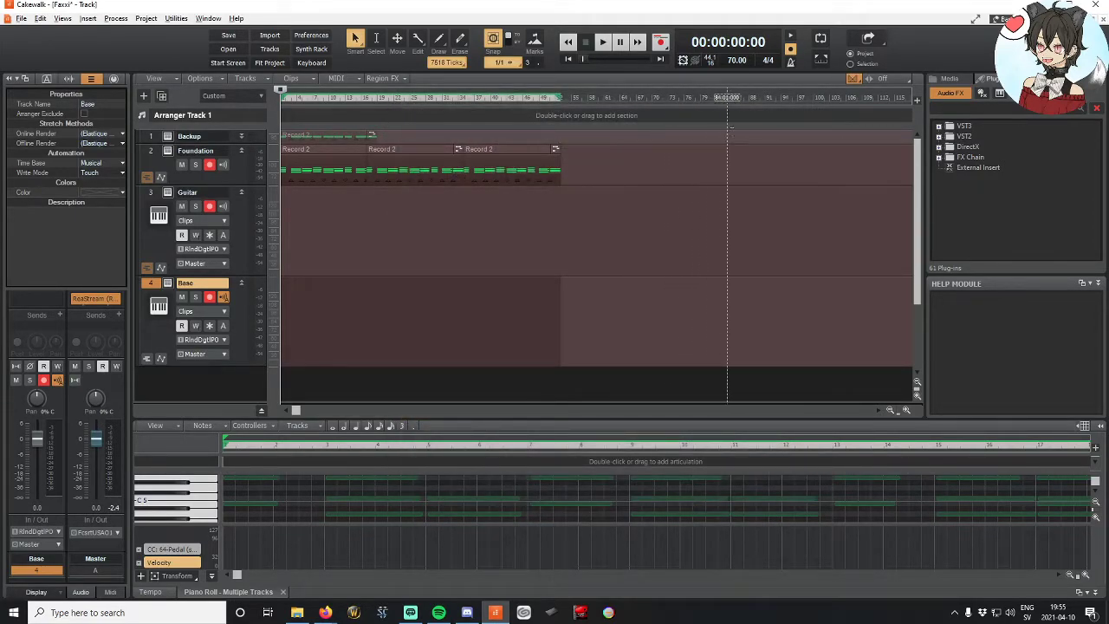
Step: Make a short test recording to hear the metronome level, and play the song's opening briefly
{"action": "left_click", "coordinate": [661, 41]}
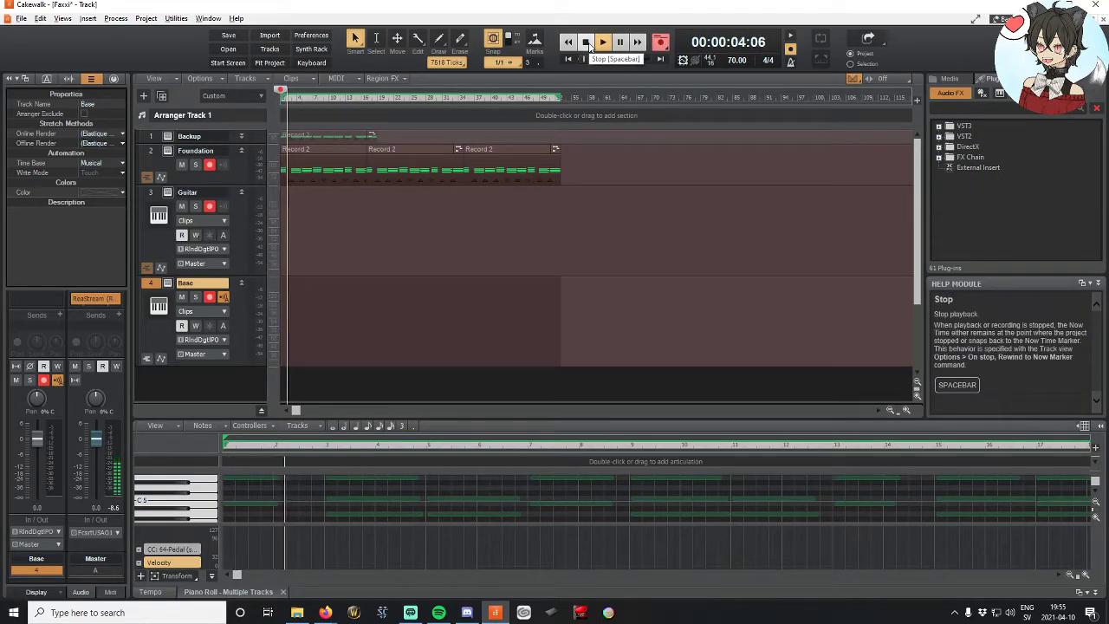
{"action": "left_click", "coordinate": [586, 41]}
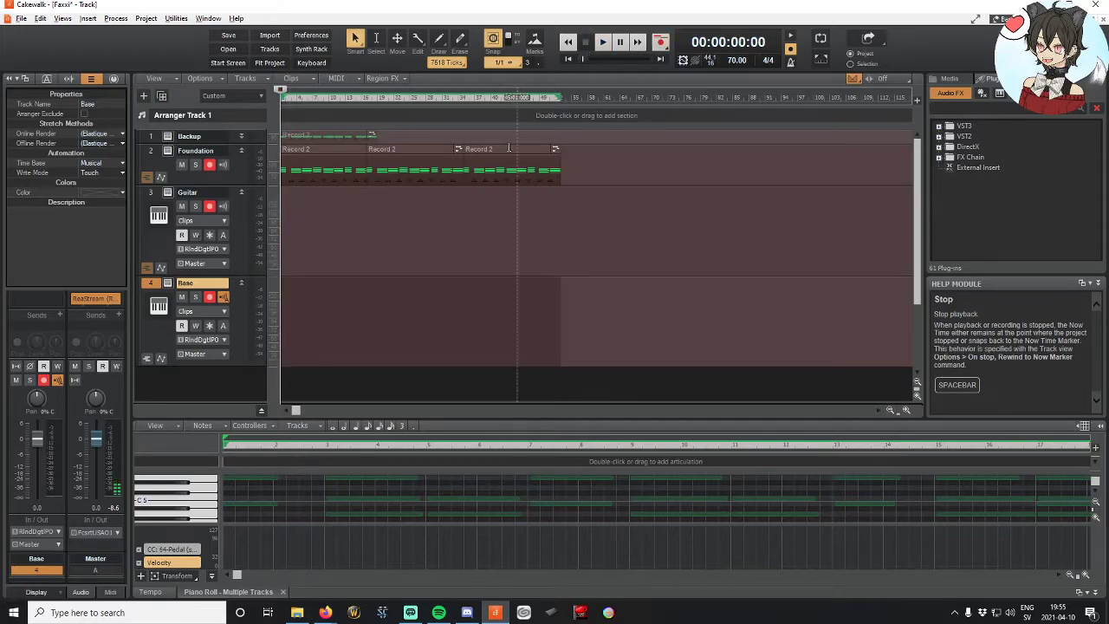
{"action": "left_click", "coordinate": [609, 40]}
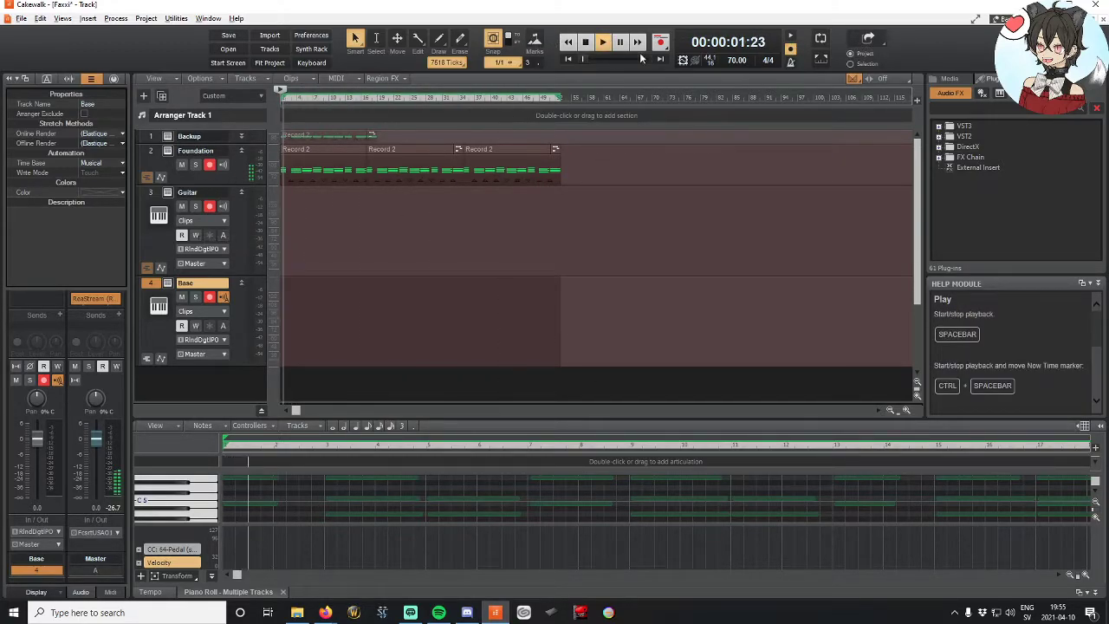
{"action": "left_click", "coordinate": [585, 41]}
Step: Disarm the Foundation track for recording and make another brief test recording on the remaining armed tracks
{"action": "left_click", "coordinate": [208, 167]}
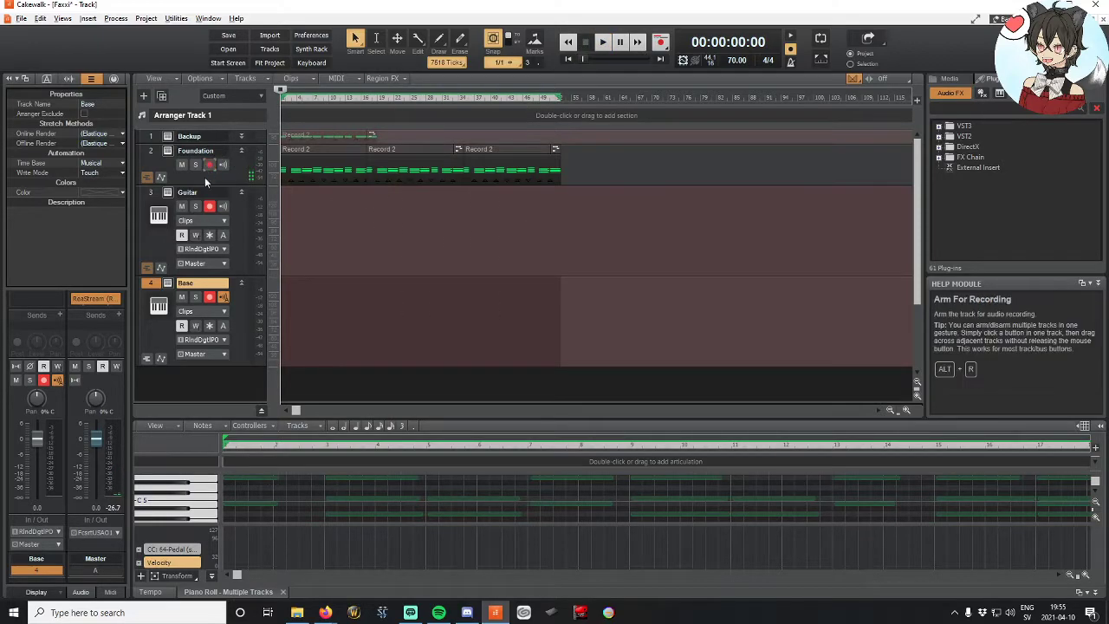
{"action": "left_click", "coordinate": [661, 42]}
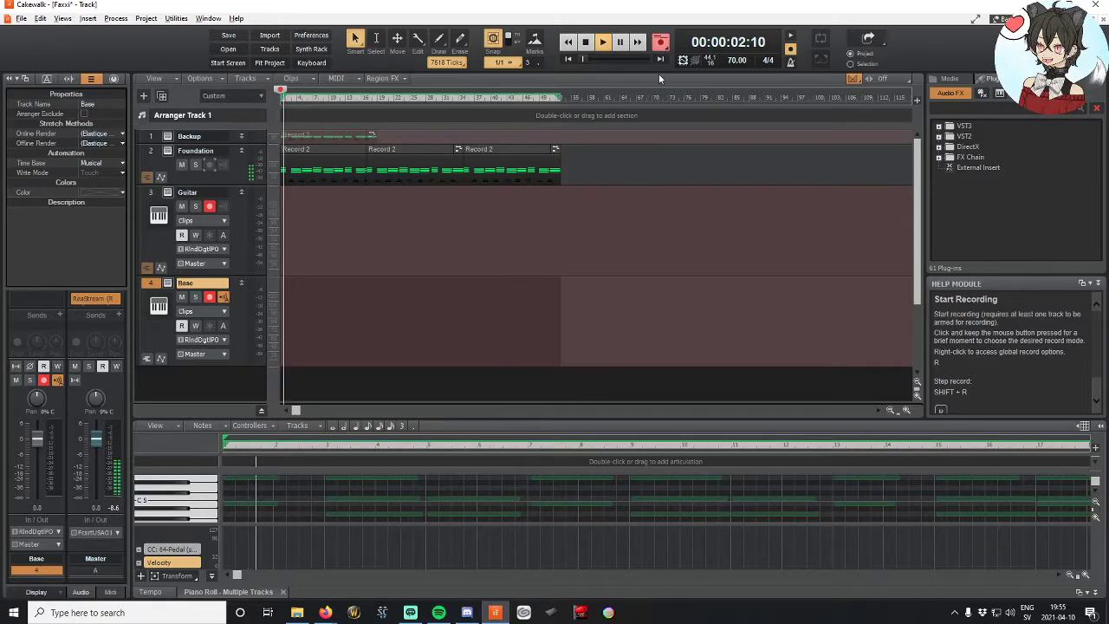
{"action": "left_click", "coordinate": [585, 40]}
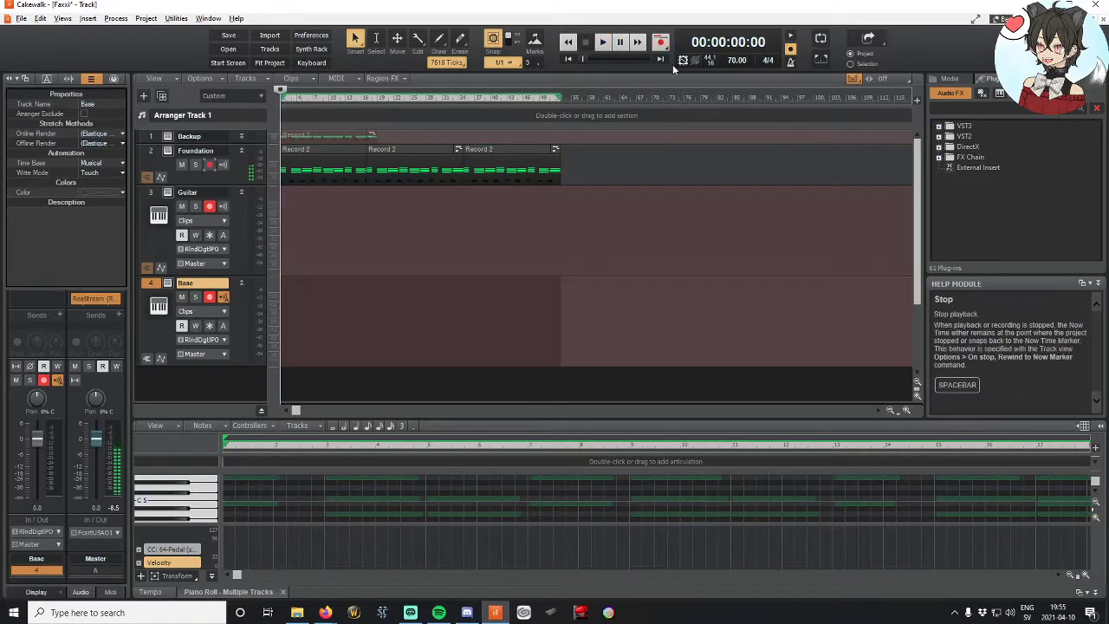
Step: Turn off the metronome during recording, apply the change, and close the preferences
{"action": "left_click", "coordinate": [790, 65]}
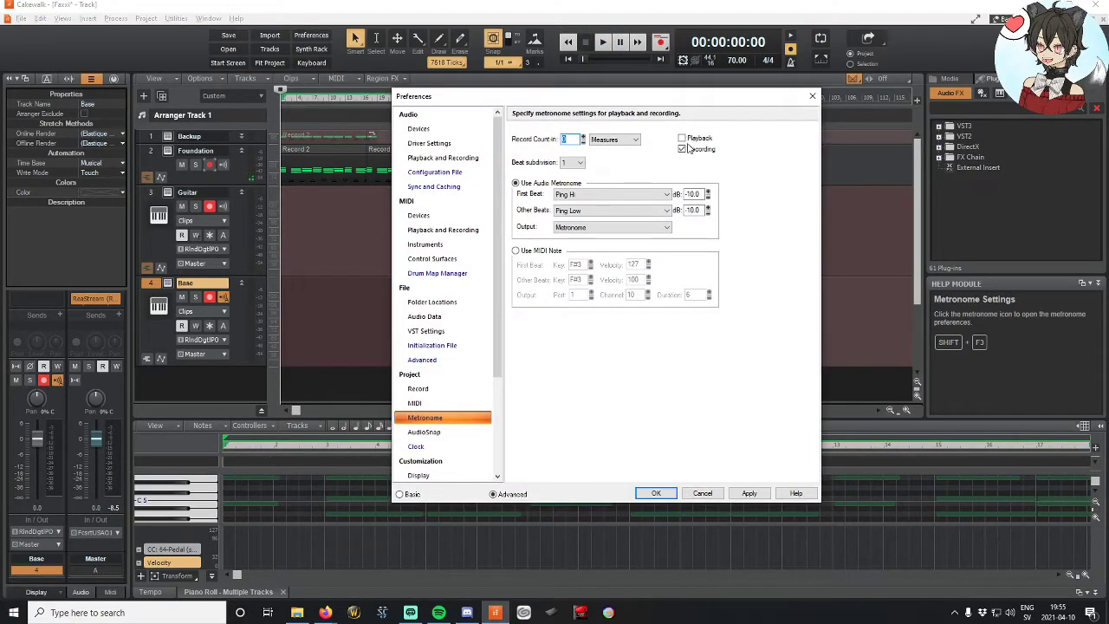
{"action": "left_click", "coordinate": [750, 492]}
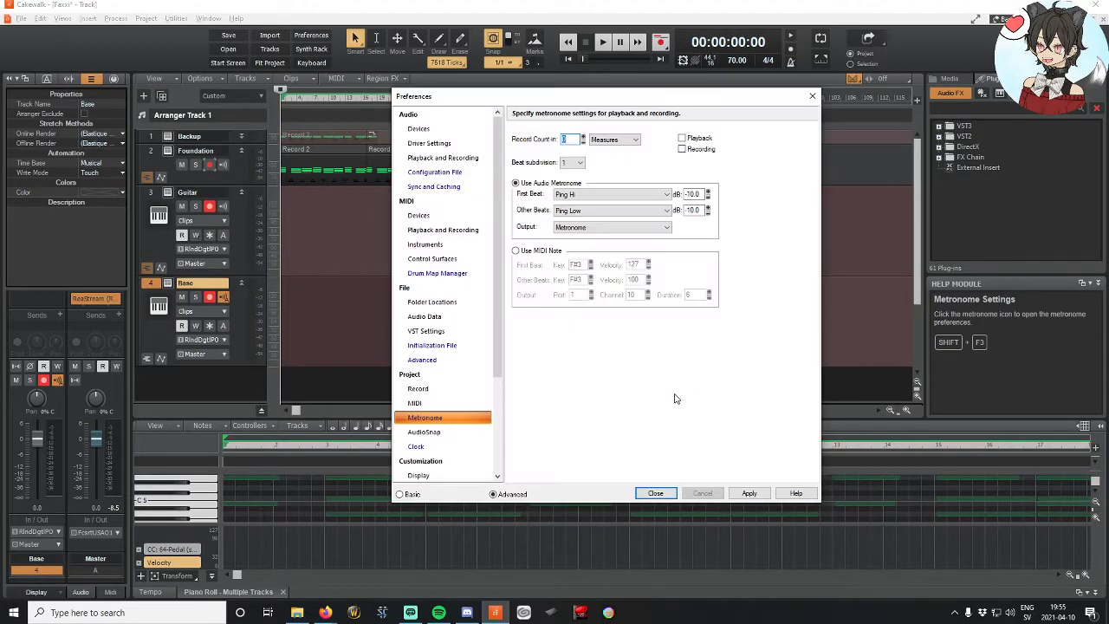
{"action": "left_click", "coordinate": [656, 493]}
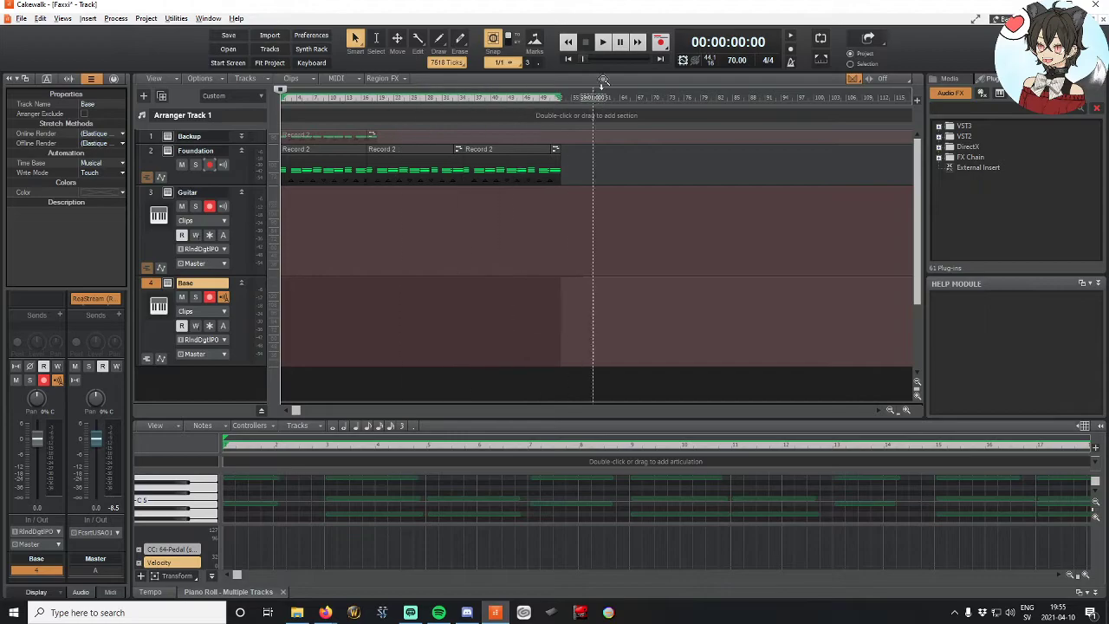
Step: Record a take of just over one minute from the song's start, and delete the resulting clip from the Guitar track
{"action": "left_click", "coordinate": [660, 42]}
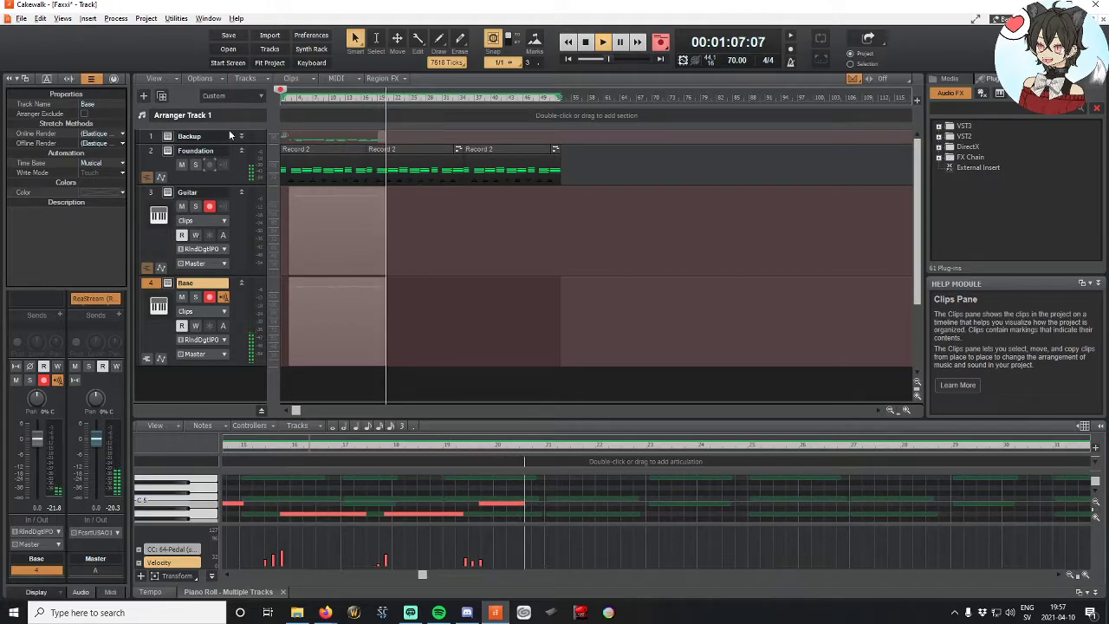
{"action": "left_click", "coordinate": [587, 43]}
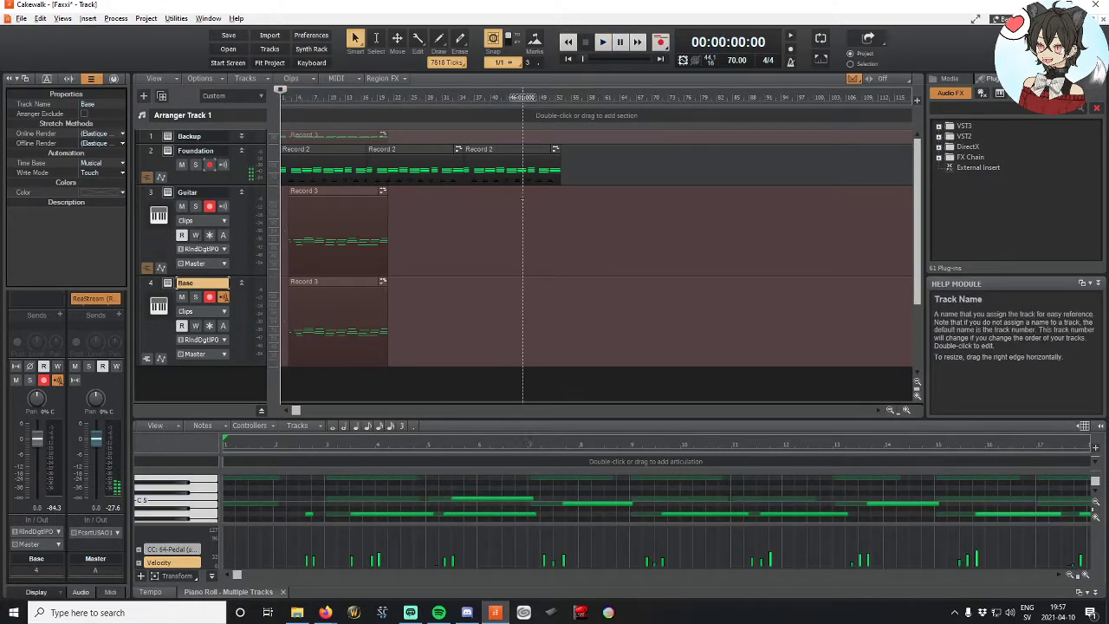
{"action": "left_click", "coordinate": [322, 191]}
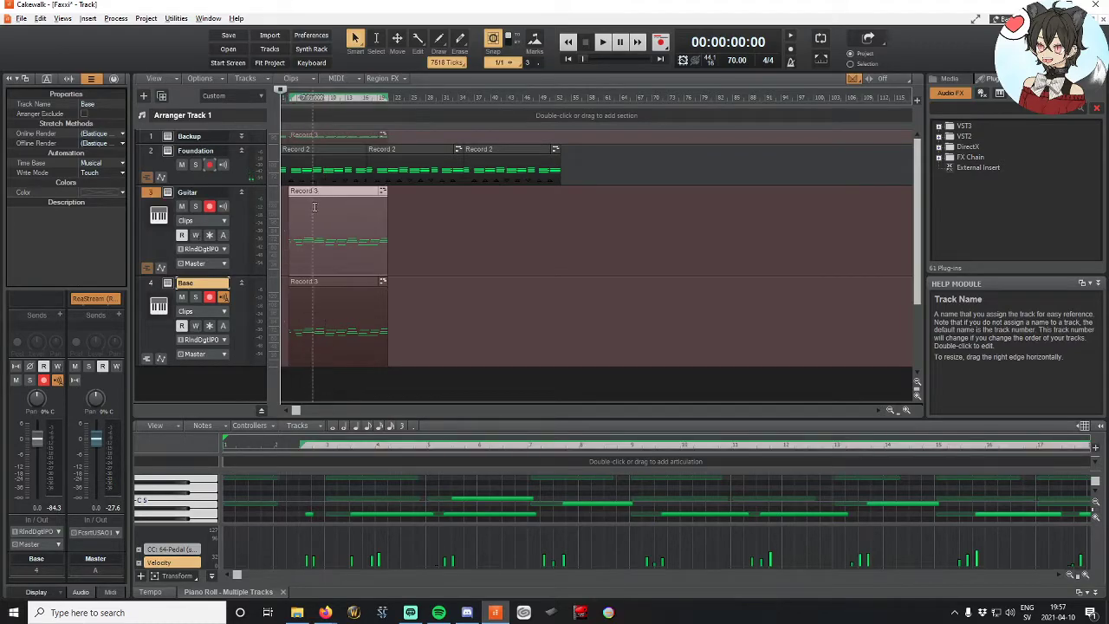
{"action": "key", "text": "Delete"}
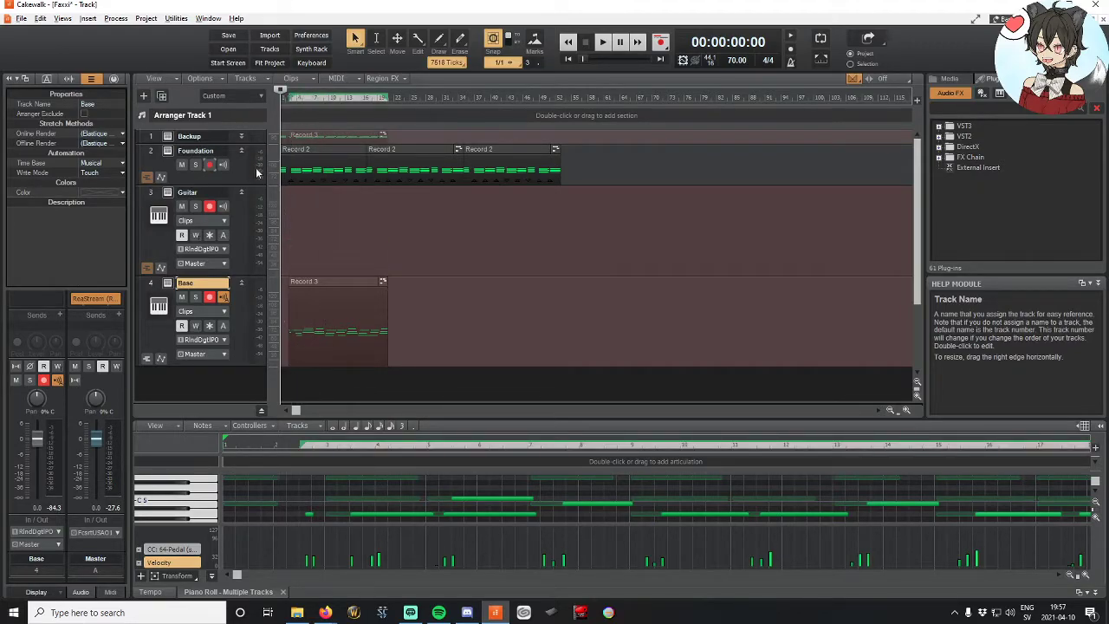
Step: Try to edit the short opening note of the Base take, and reverse the unwanted changes to the recorded clips
{"action": "left_click", "coordinate": [302, 290]}
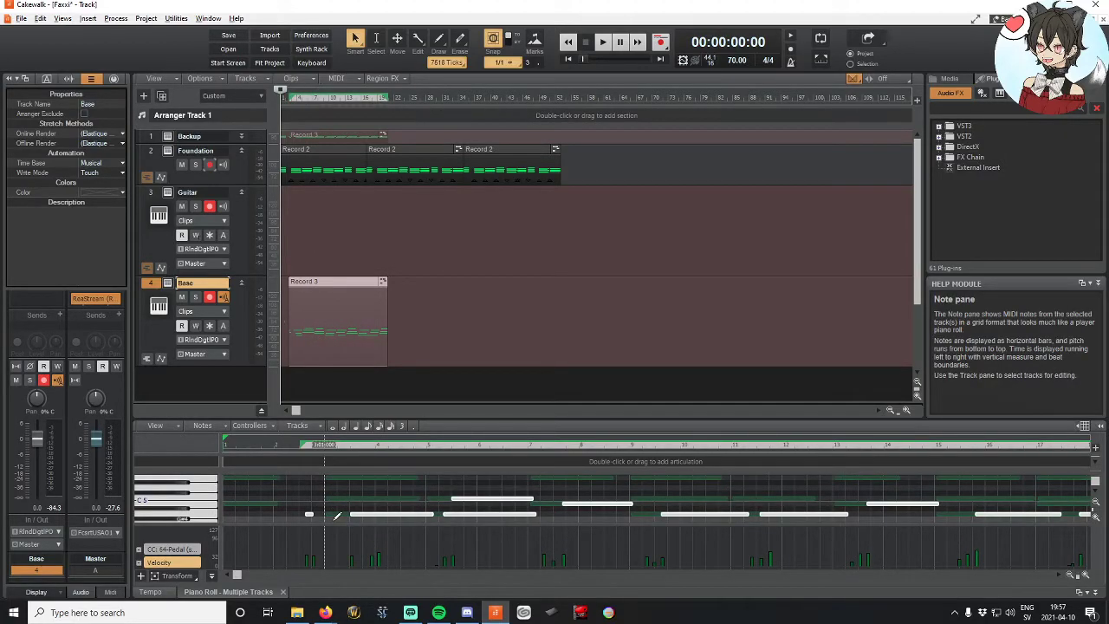
{"action": "left_click", "coordinate": [308, 515]}
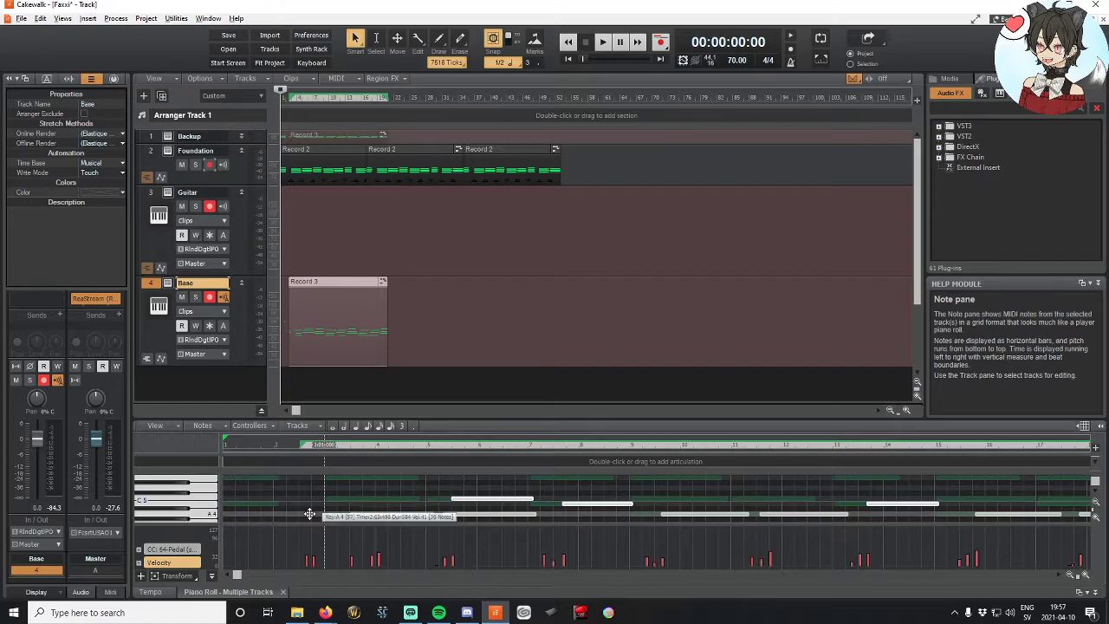
{"action": "key", "text": "ctrl+z"}
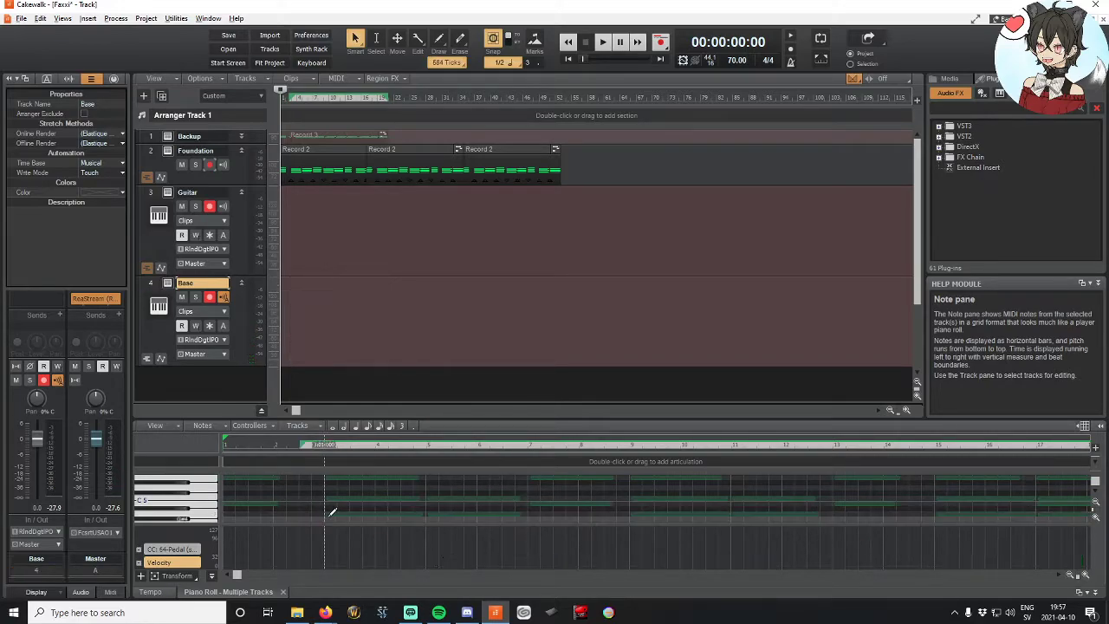
{"action": "key", "text": "ctrl+y"}
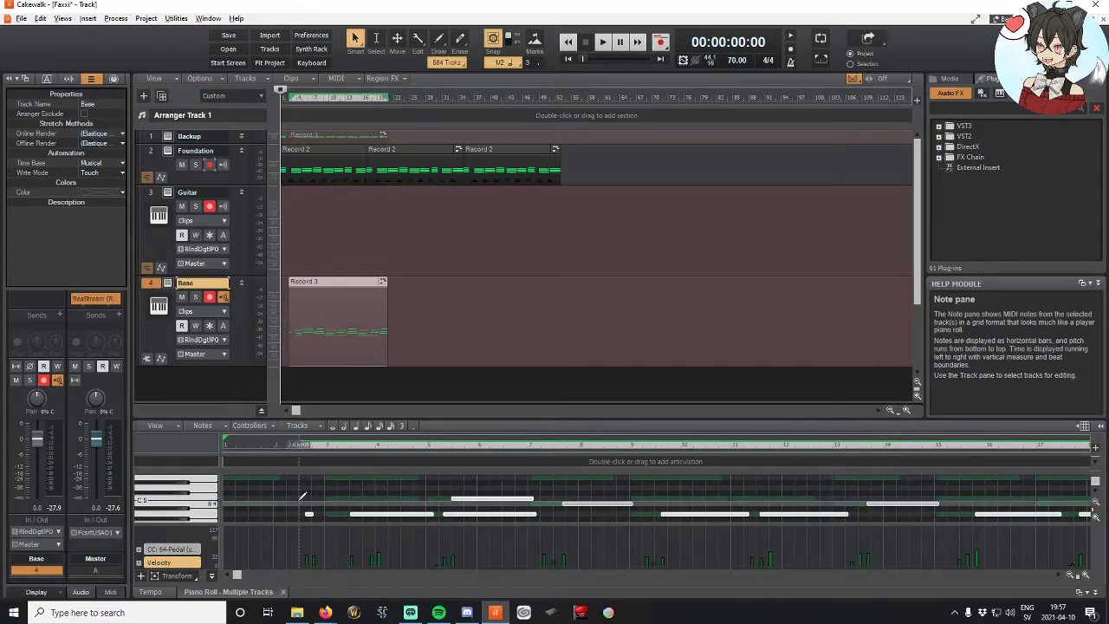
{"action": "key", "text": "ctrl+y"}
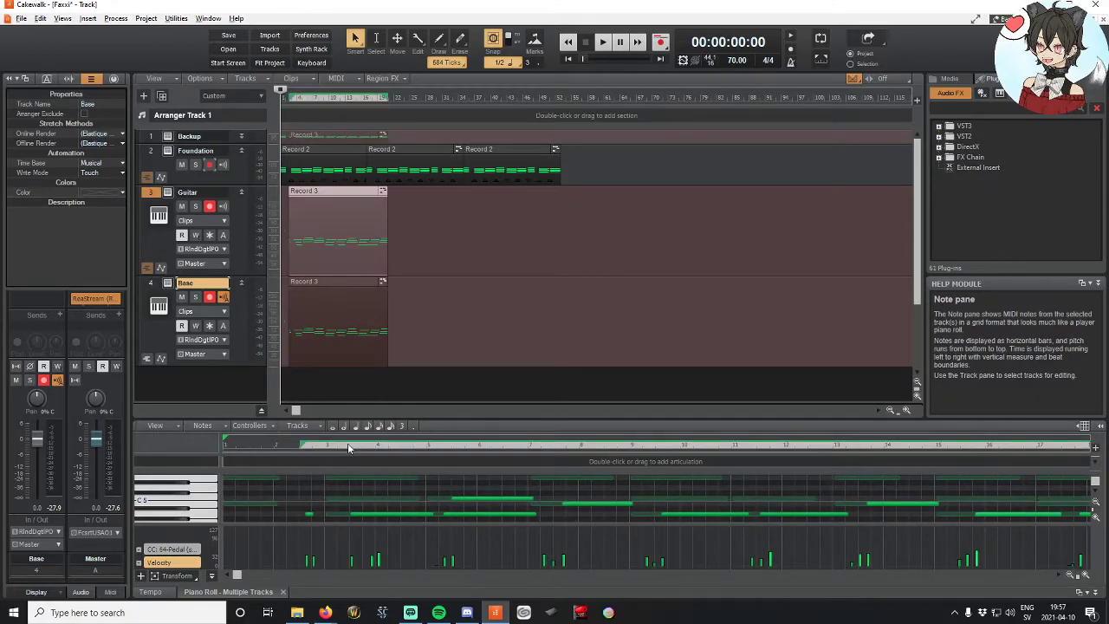
{"action": "left_click", "coordinate": [340, 97]}
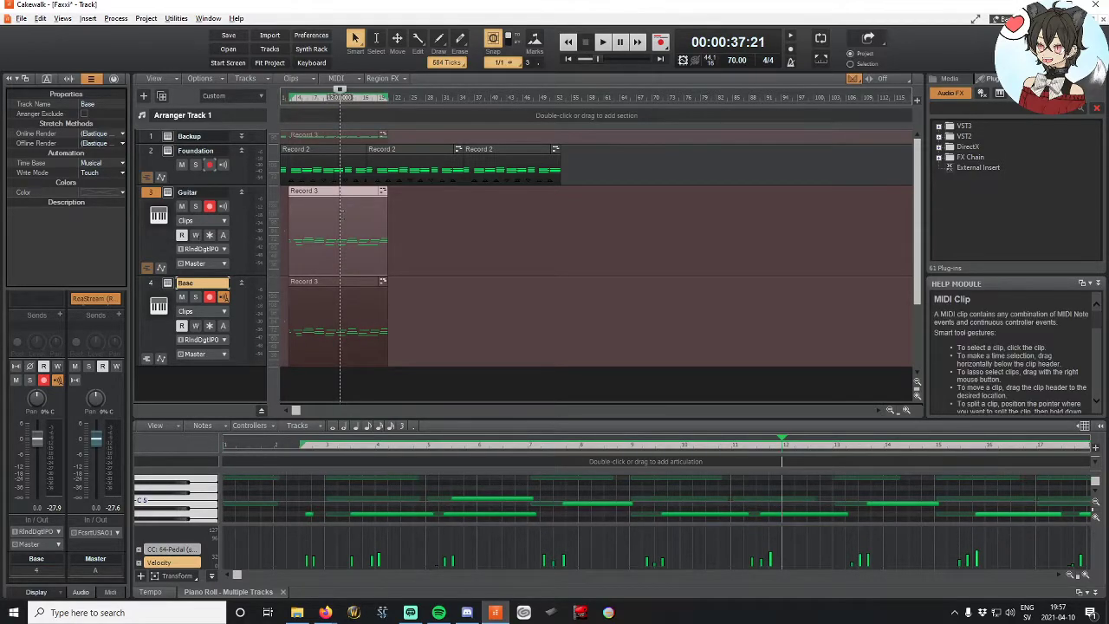
{"action": "key", "text": "ctrl+z"}
Step: Show the Base clip's notes in an enlarged piano roll, select the short stray notes before bar 3, and view the whole take
{"action": "left_click", "coordinate": [327, 281]}
{"action": "double_click", "coordinate": [328, 282]}
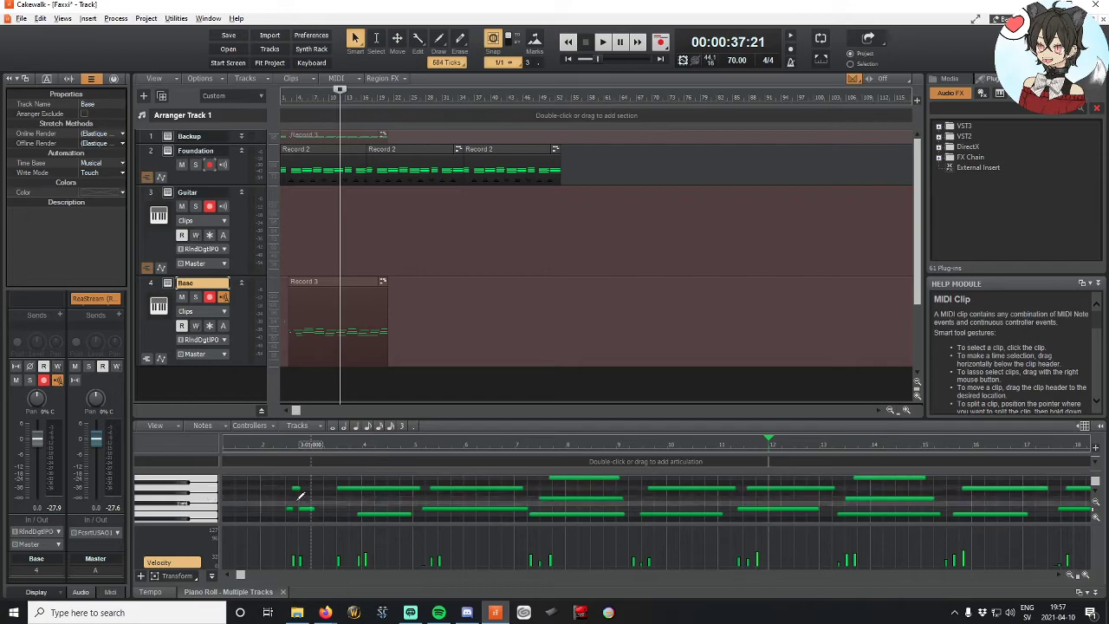
{"action": "left_click_drag", "start_coordinate": [275, 483], "coordinate": [316, 518]}
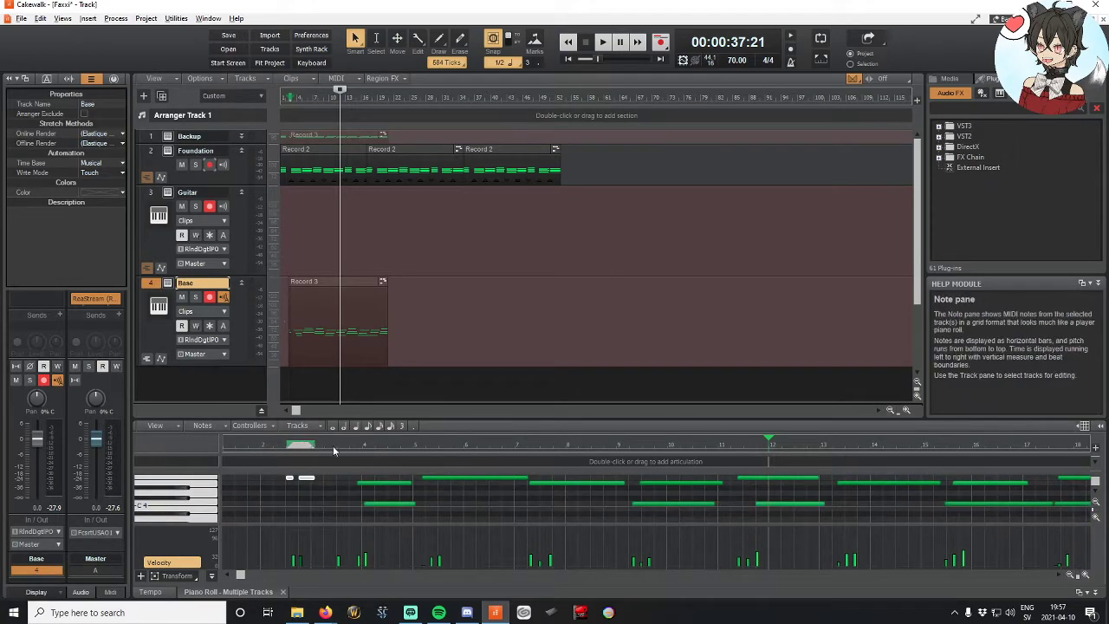
{"action": "left_click_drag", "start_coordinate": [336, 419], "coordinate": [381, 260]}
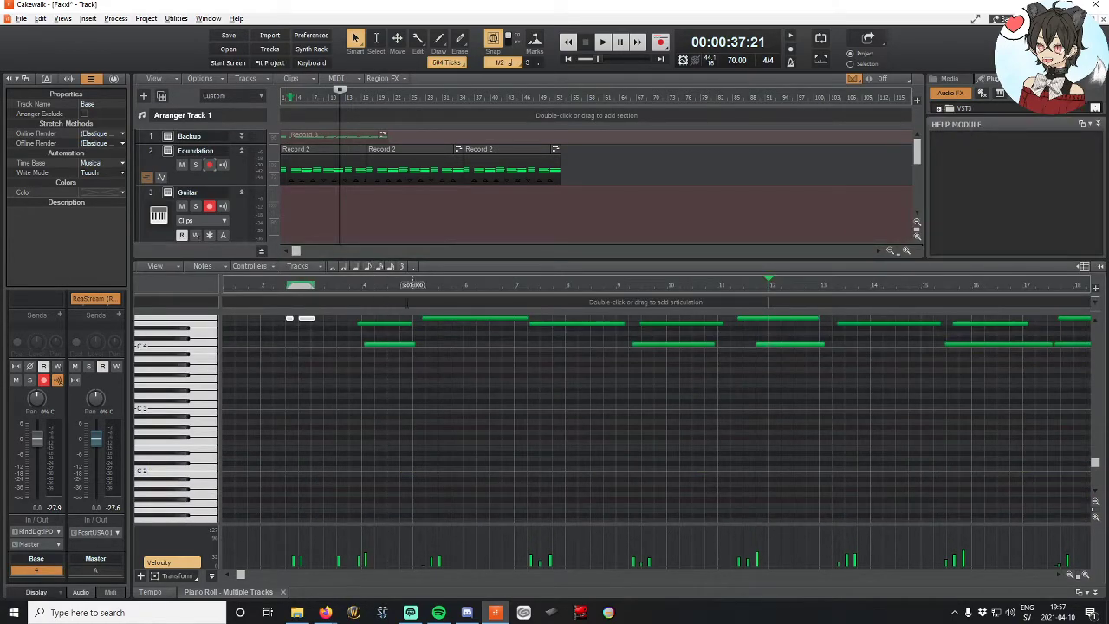
{"action": "scroll", "coordinate": [450, 286], "scroll_direction": "down", "scroll_amount": 8}
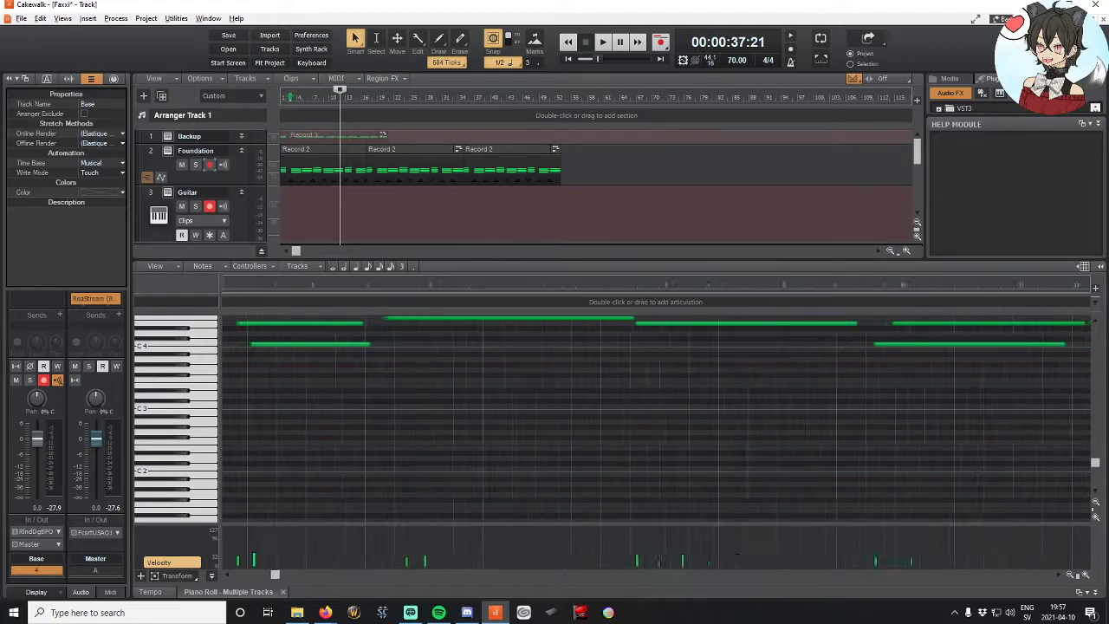
{"action": "scroll", "coordinate": [450, 286], "scroll_direction": "up", "scroll_amount": 5}
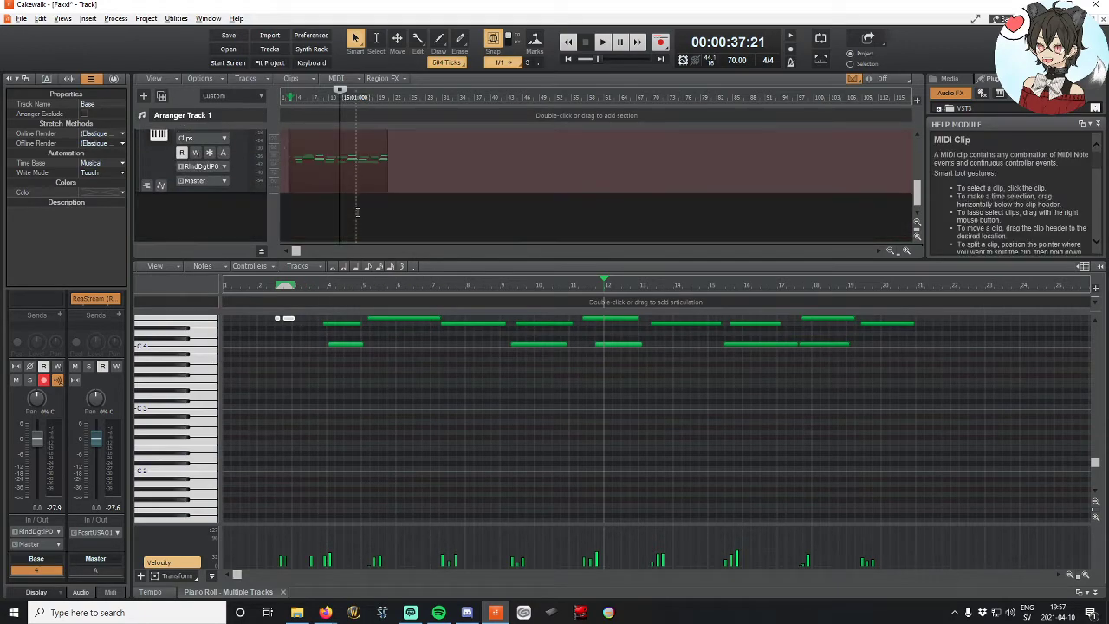
Step: Play the song from the start of the Base clip to listen to the recorded bass against the Foundation track
{"action": "scroll", "coordinate": [325, 198], "scroll_direction": "down", "scroll_amount": 3}
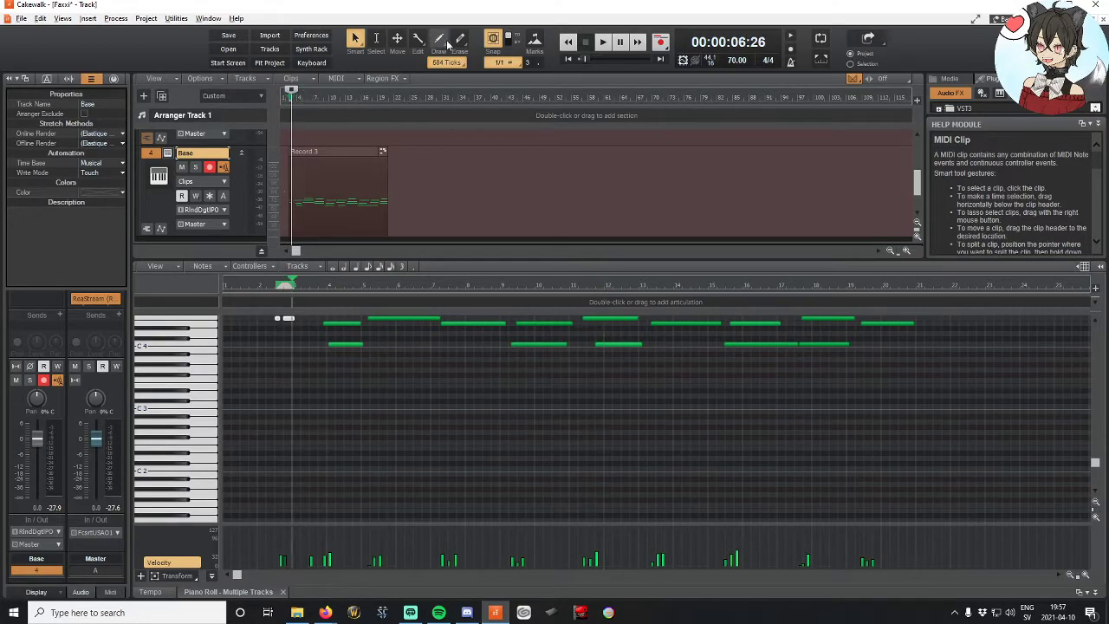
{"action": "left_click", "coordinate": [602, 41]}
{"action": "scroll", "coordinate": [437, 158], "scroll_direction": "up", "scroll_amount": 3}
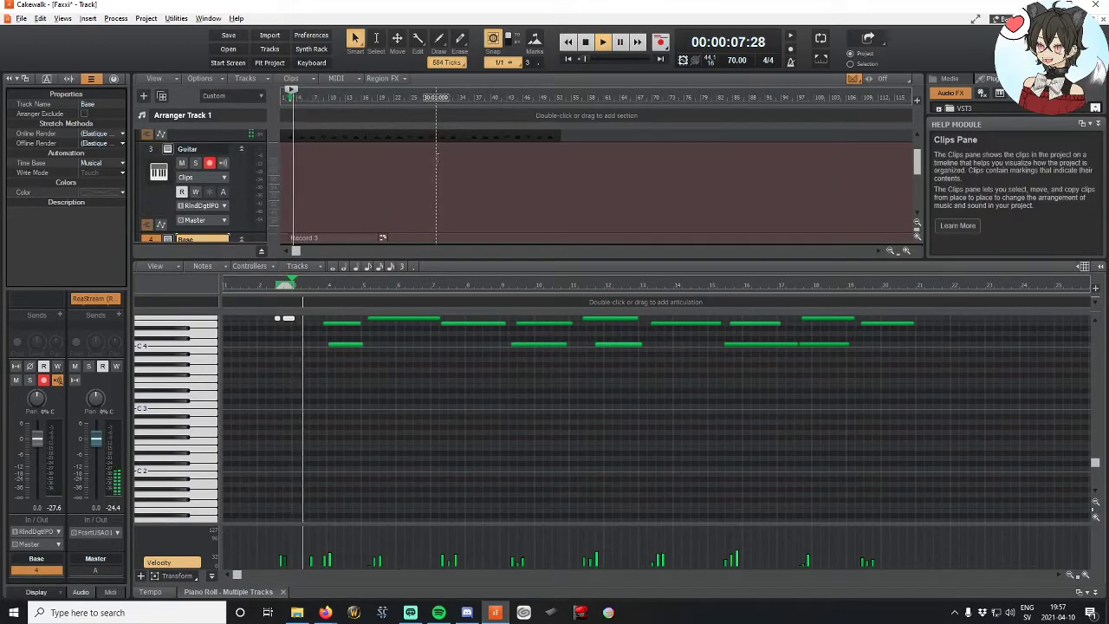
{"action": "scroll", "coordinate": [437, 158], "scroll_direction": "down", "scroll_amount": 3}
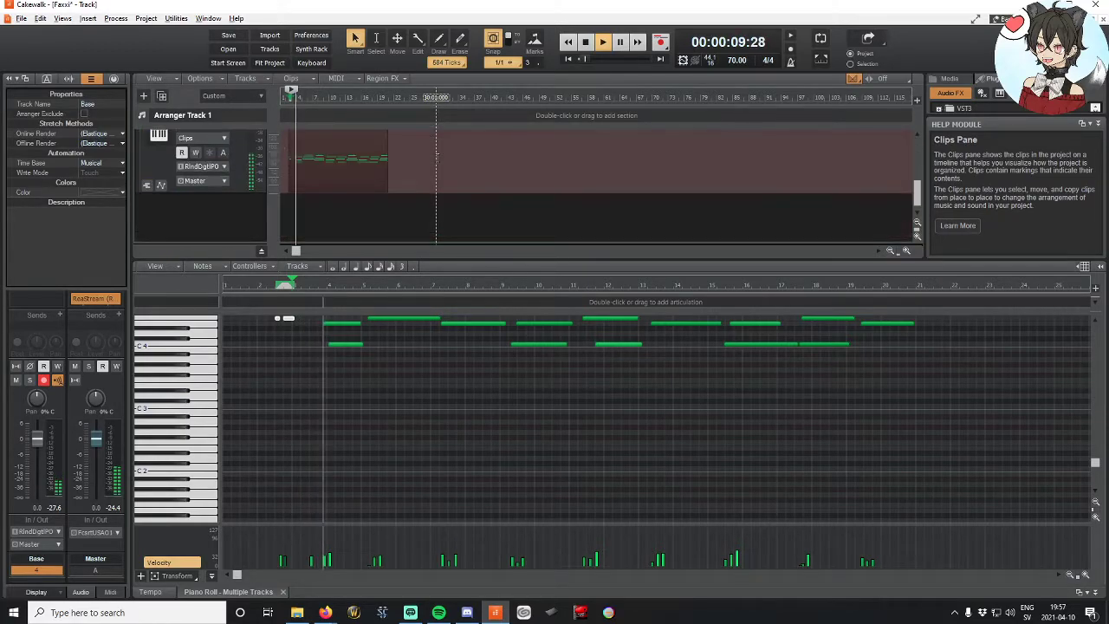
{"action": "scroll", "coordinate": [436, 159], "scroll_direction": "up", "scroll_amount": 3}
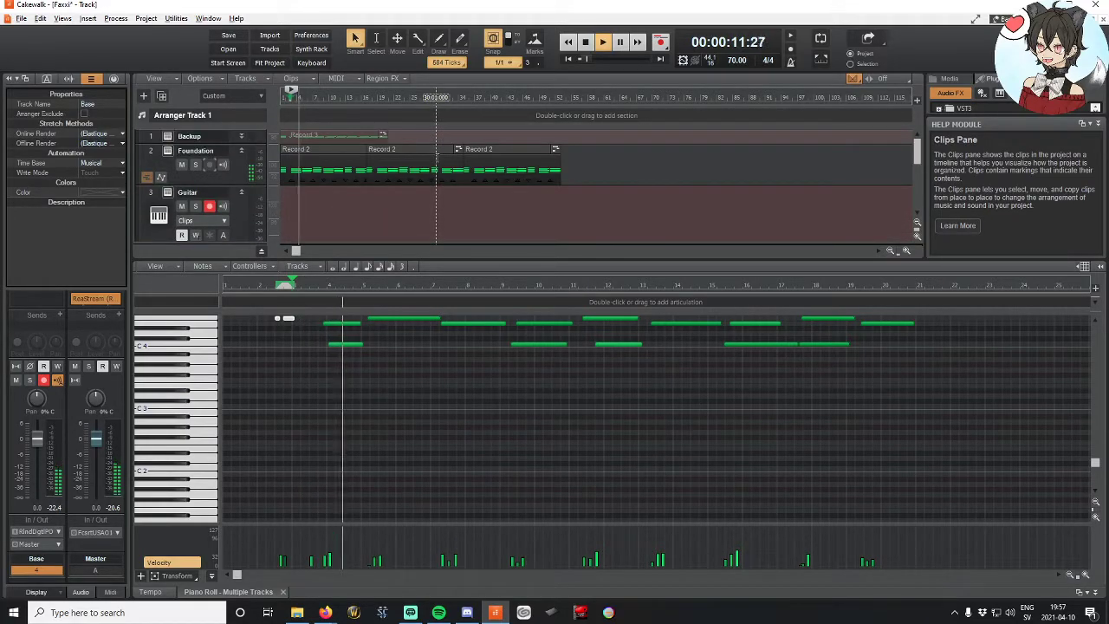
Step: Listen to the rest of the Base take while comparing its clip with the Foundation track, and stop playback
{"action": "scroll", "coordinate": [436, 159], "scroll_direction": "down", "scroll_amount": 3}
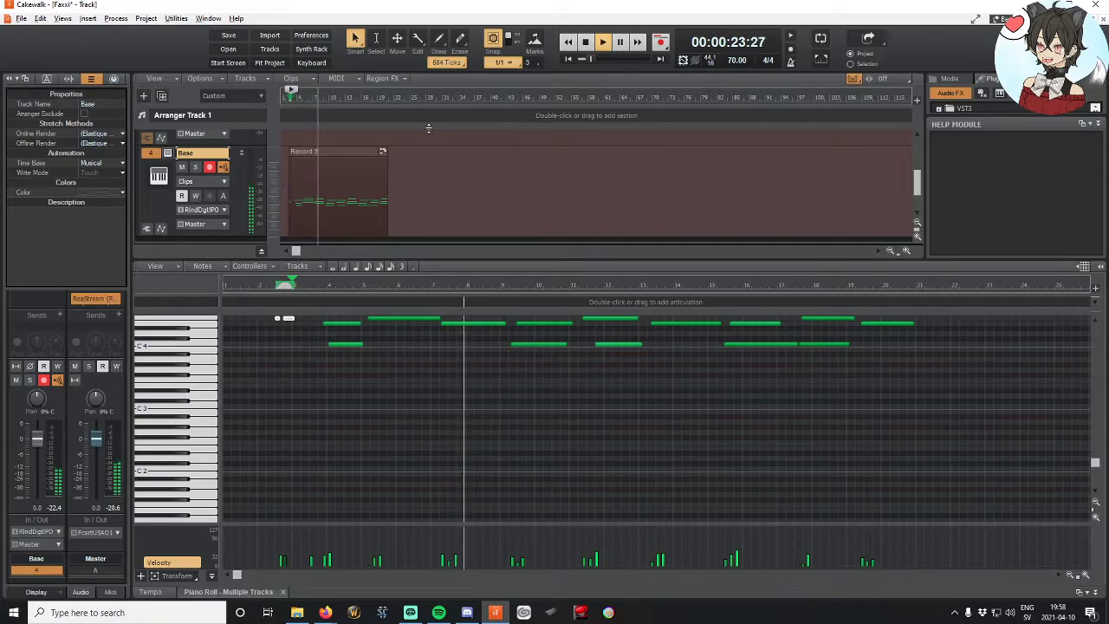
{"action": "scroll", "coordinate": [379, 123], "scroll_direction": "up", "scroll_amount": 3}
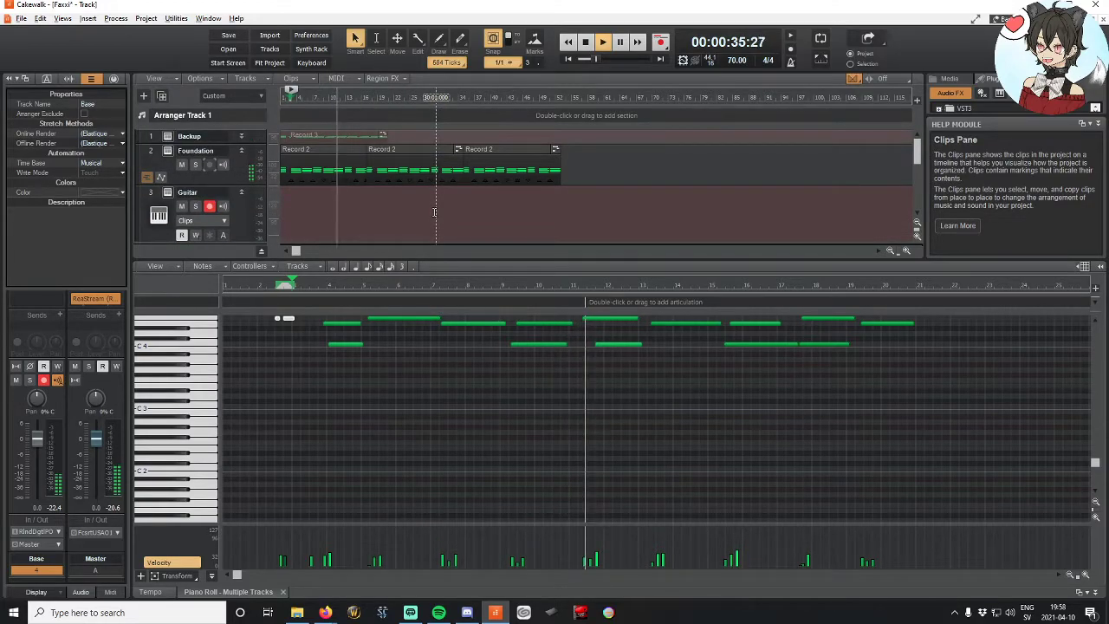
{"action": "scroll", "coordinate": [435, 212], "scroll_direction": "down", "scroll_amount": 3}
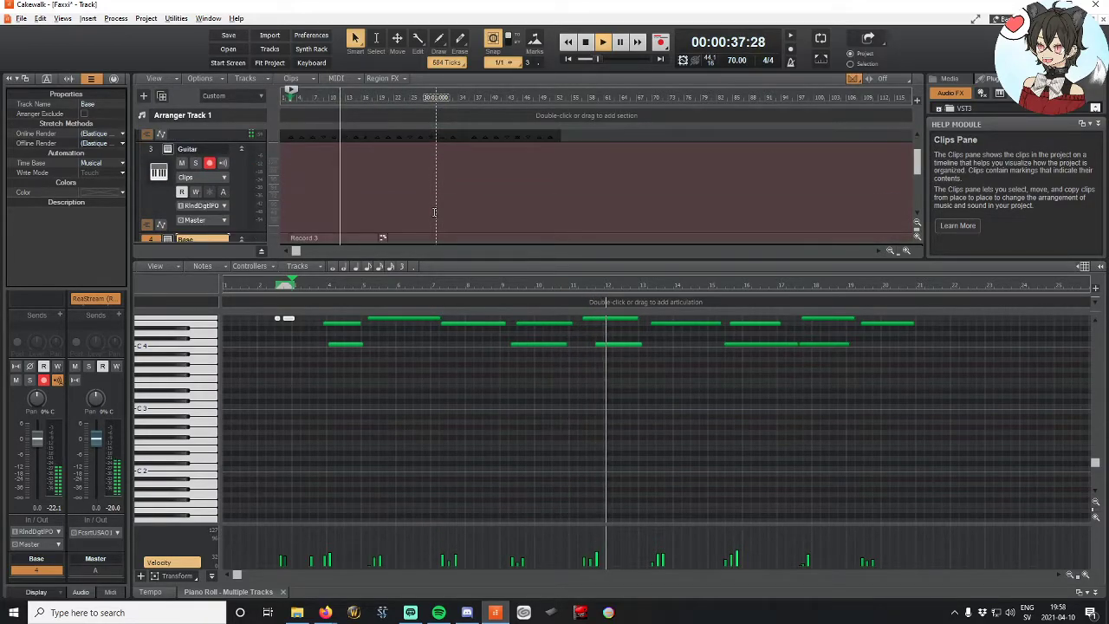
{"action": "scroll", "coordinate": [435, 212], "scroll_direction": "down", "scroll_amount": 1}
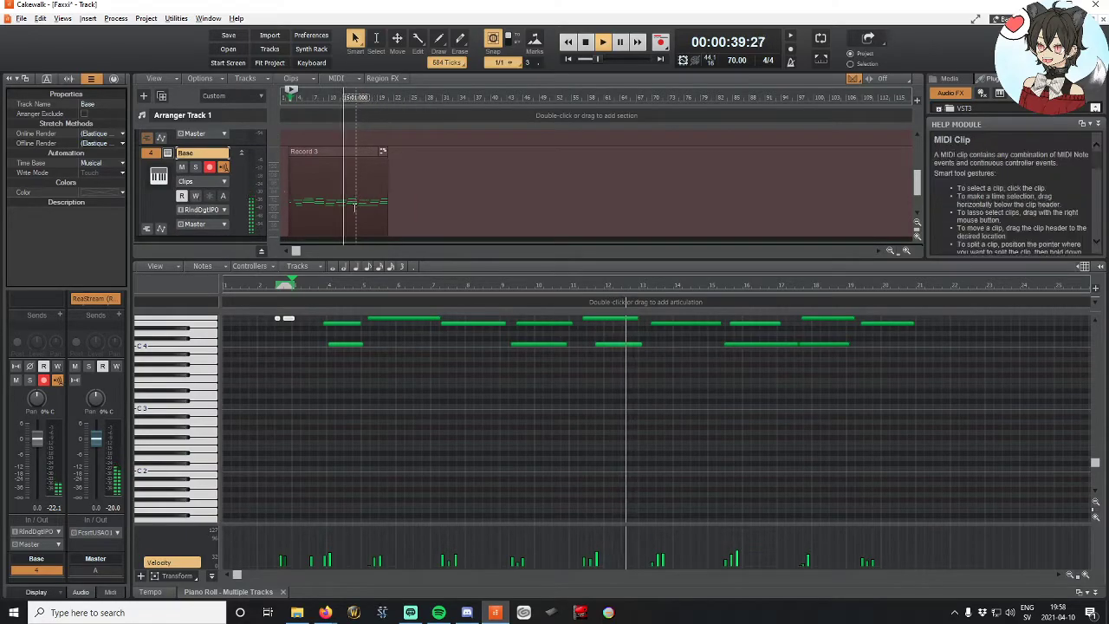
{"action": "scroll", "coordinate": [366, 208], "scroll_direction": "up", "scroll_amount": 4}
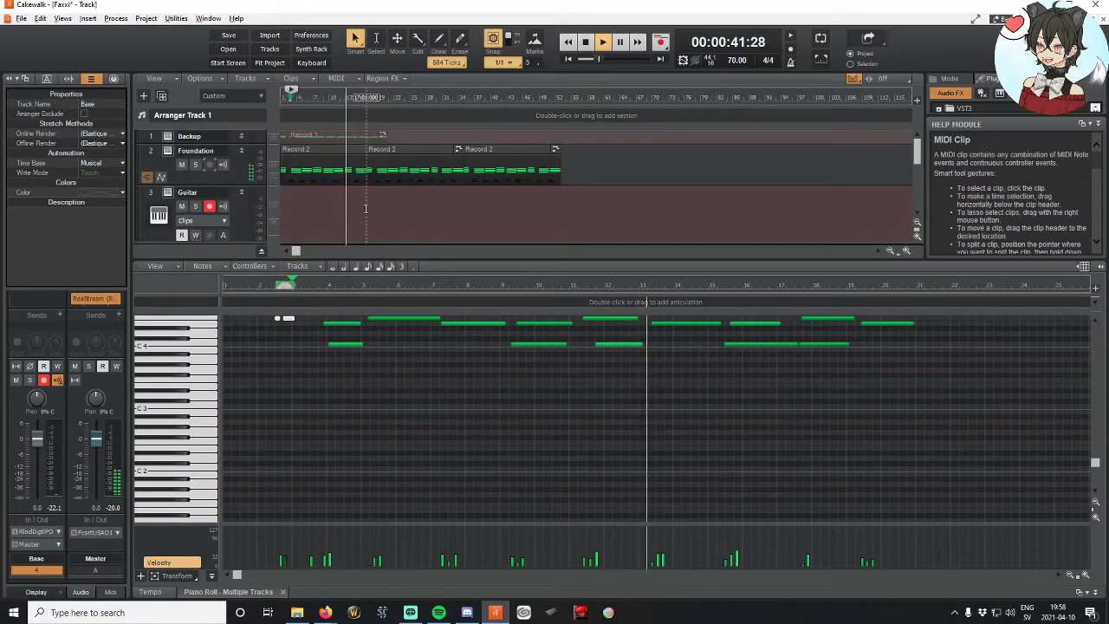
{"action": "scroll", "coordinate": [366, 208], "scroll_direction": "down", "scroll_amount": 5}
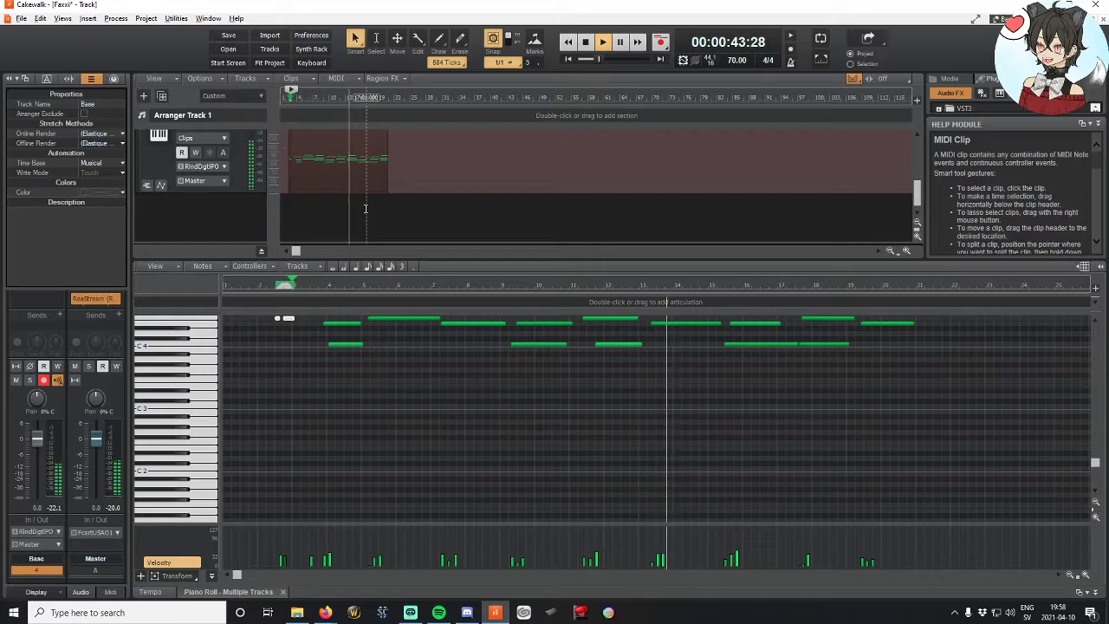
{"action": "scroll", "coordinate": [365, 208], "scroll_direction": "up", "scroll_amount": 5}
{"action": "scroll", "coordinate": [366, 208], "scroll_direction": "down", "scroll_amount": 5}
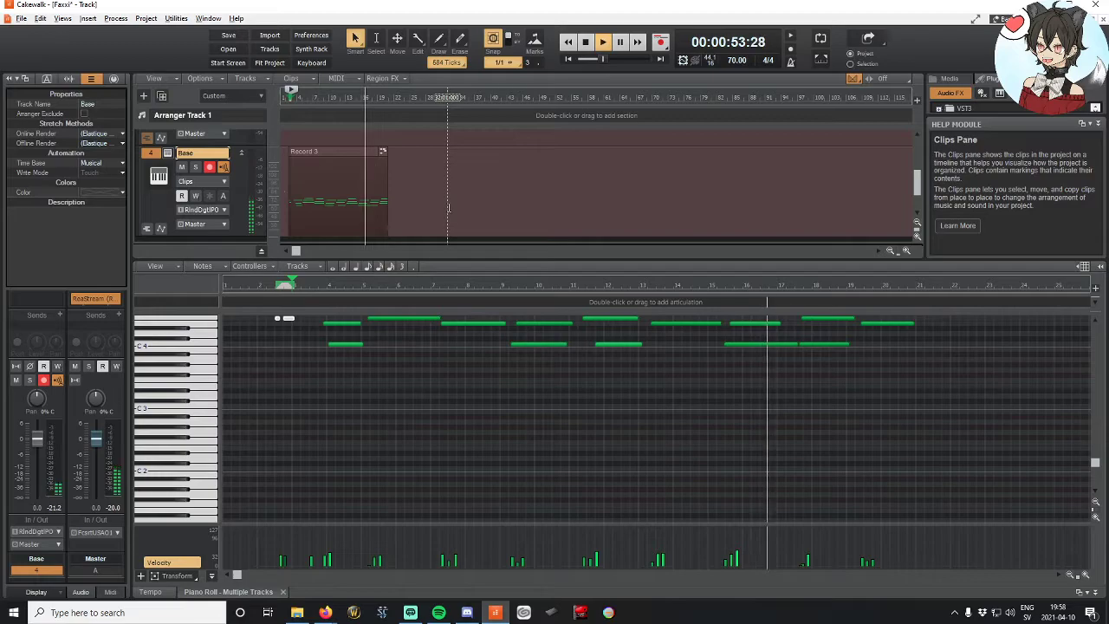
{"action": "scroll", "coordinate": [449, 208], "scroll_direction": "up", "scroll_amount": 3}
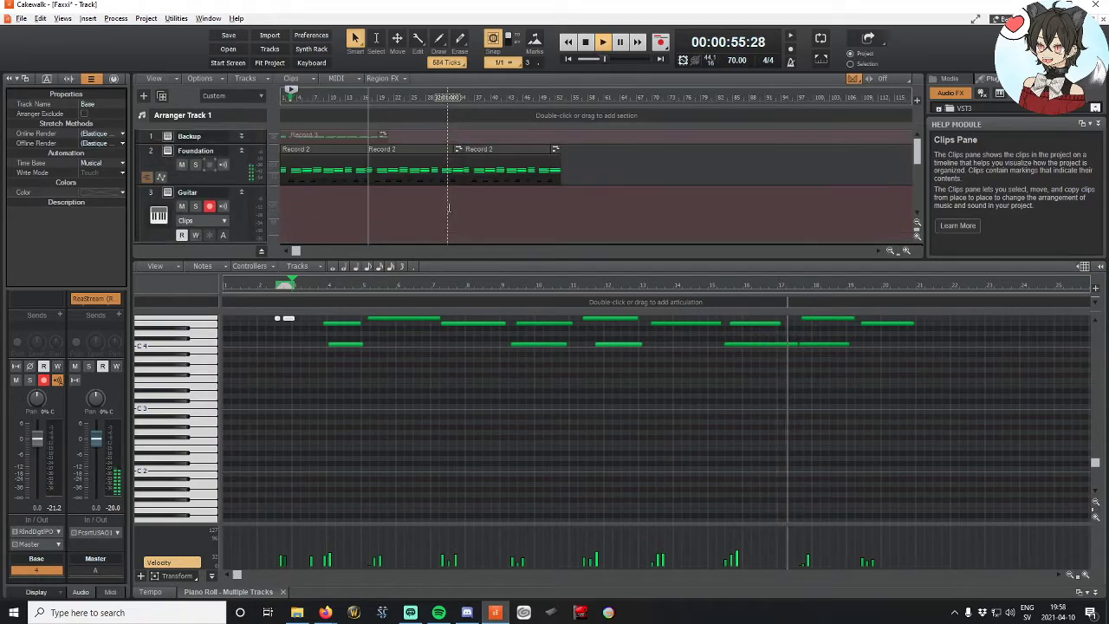
{"action": "scroll", "coordinate": [449, 208], "scroll_direction": "down", "scroll_amount": 3}
{"action": "scroll", "coordinate": [449, 208], "scroll_direction": "up", "scroll_amount": 3}
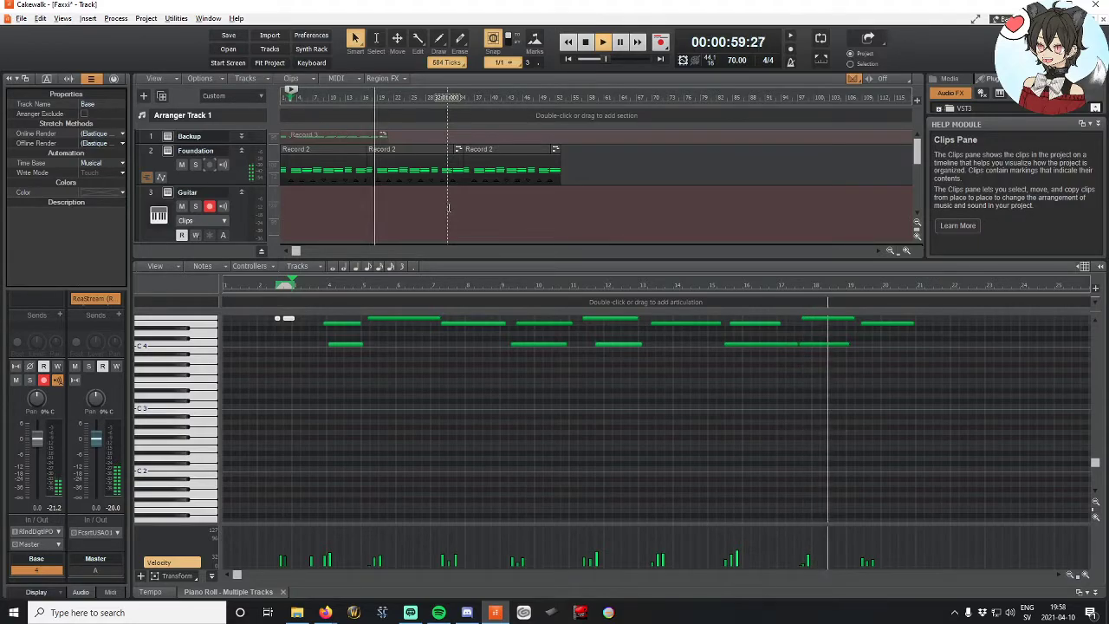
{"action": "scroll", "coordinate": [449, 208], "scroll_direction": "down", "scroll_amount": 3}
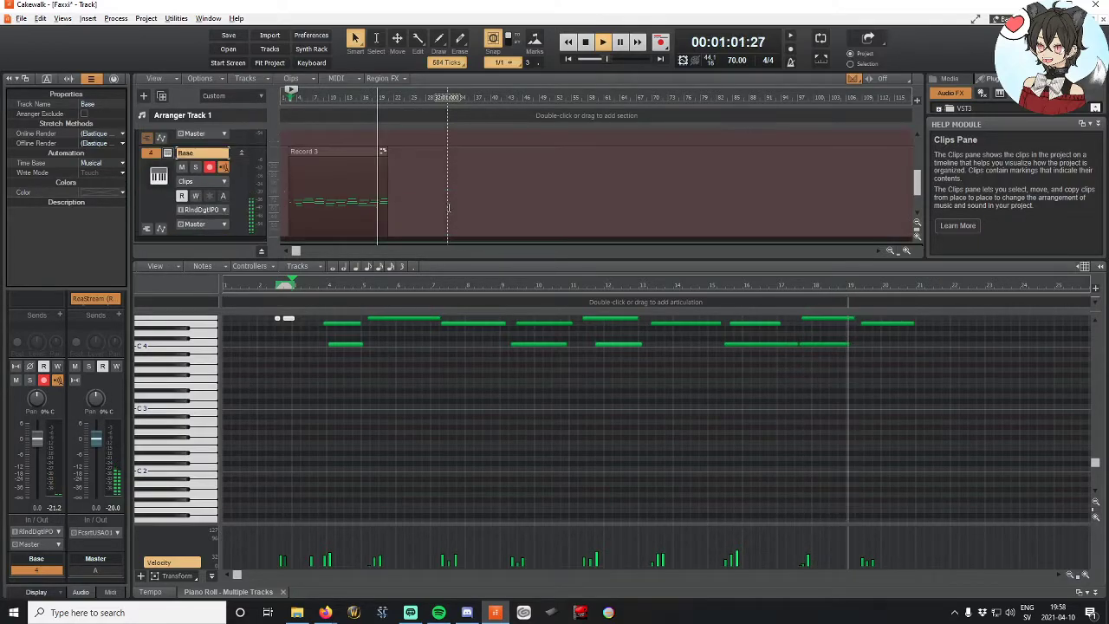
{"action": "scroll", "coordinate": [449, 208], "scroll_direction": "up", "scroll_amount": 3}
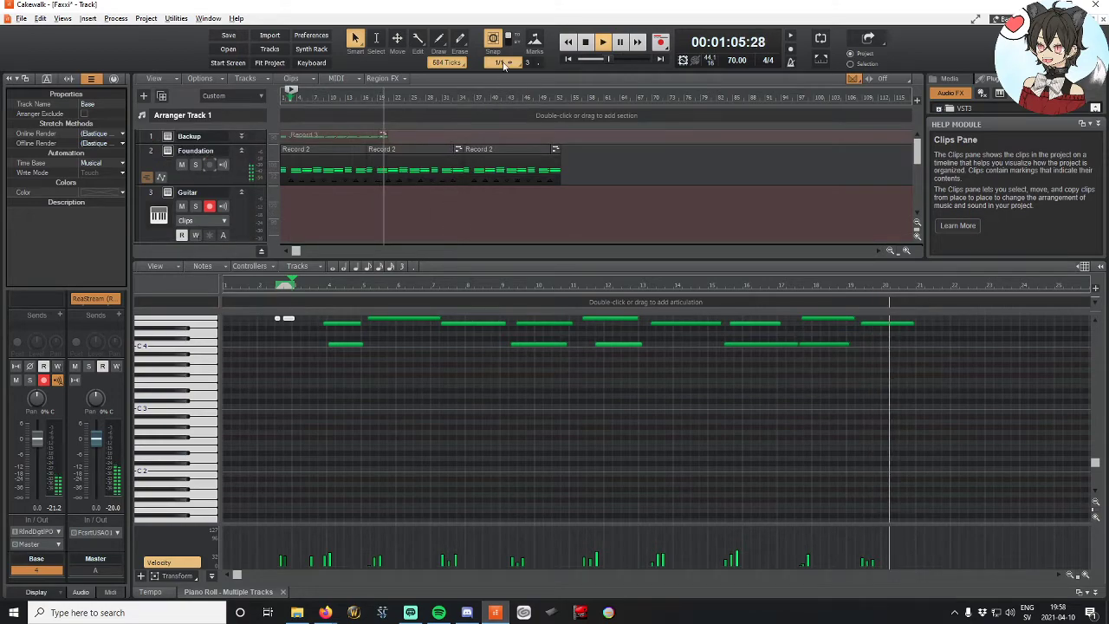
{"action": "key", "text": "space"}
Step: Delete the Record 3 clip from the Base track, with the playback position at bar 14
{"action": "scroll", "coordinate": [499, 195], "scroll_direction": "down", "scroll_amount": 1}
{"action": "scroll", "coordinate": [499, 196], "scroll_direction": "down", "scroll_amount": 3}
{"action": "left_click", "coordinate": [350, 189]}
{"action": "scroll", "coordinate": [402, 187], "scroll_direction": "up", "scroll_amount": 4}
{"action": "left_click", "coordinate": [400, 189]}
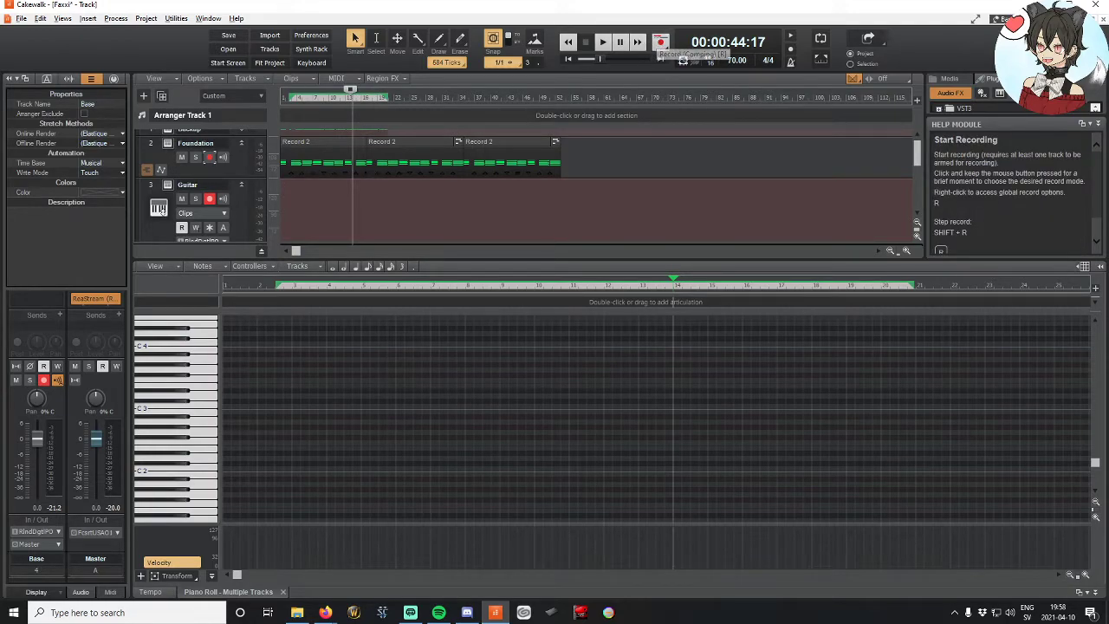
Step: Disarm the Guitar track and record a new take on the Base track, starting playback from bar 14
{"action": "left_click", "coordinate": [209, 200]}
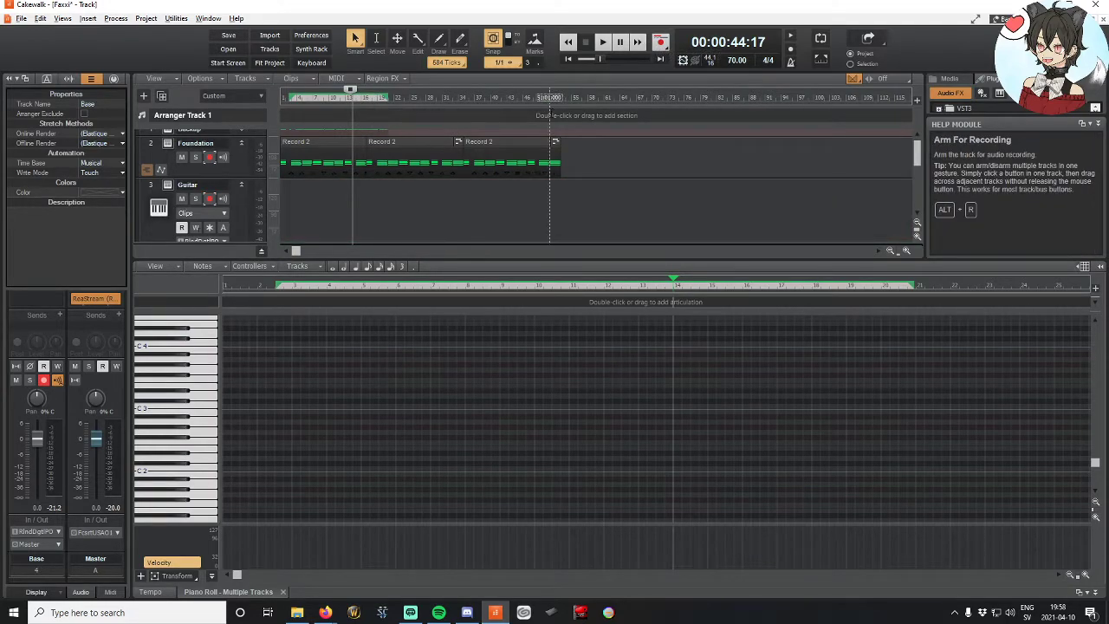
{"action": "left_click", "coordinate": [663, 44]}
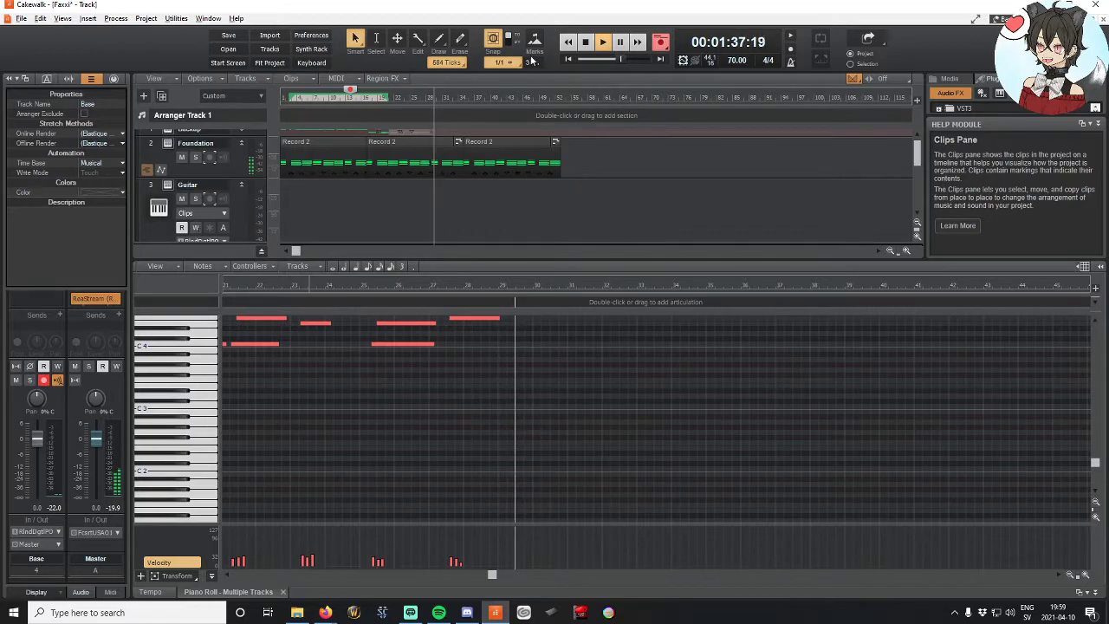
{"action": "left_click", "coordinate": [585, 41]}
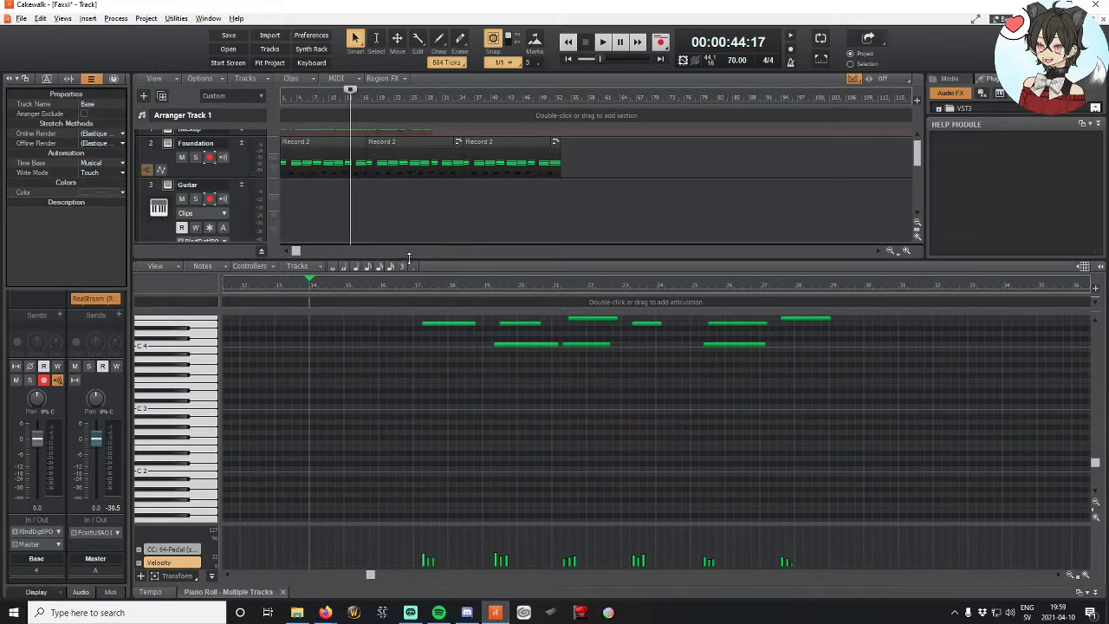
Step: Enlarge the track area and move the Record 4 clip on the Base track to the start of the song
{"action": "left_click_drag", "start_coordinate": [407, 260], "coordinate": [412, 341]}
{"action": "scroll", "coordinate": [399, 278], "scroll_direction": "down", "scroll_amount": 2}
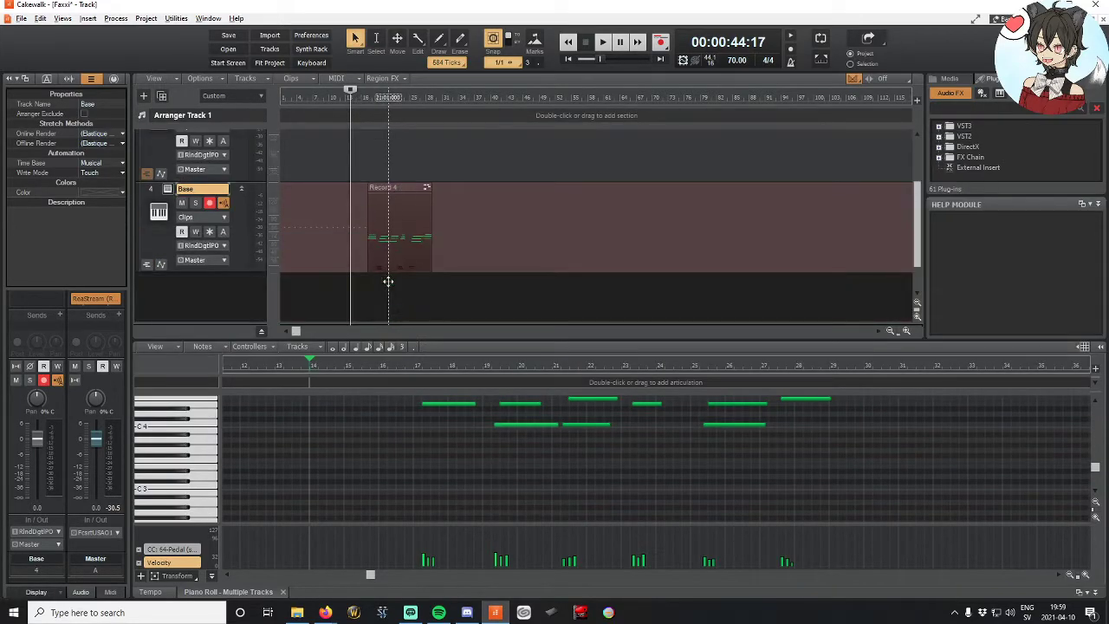
{"action": "scroll", "coordinate": [392, 280], "scroll_direction": "up", "scroll_amount": 1}
{"action": "left_click", "coordinate": [390, 251]}
{"action": "left_click", "coordinate": [293, 246]}
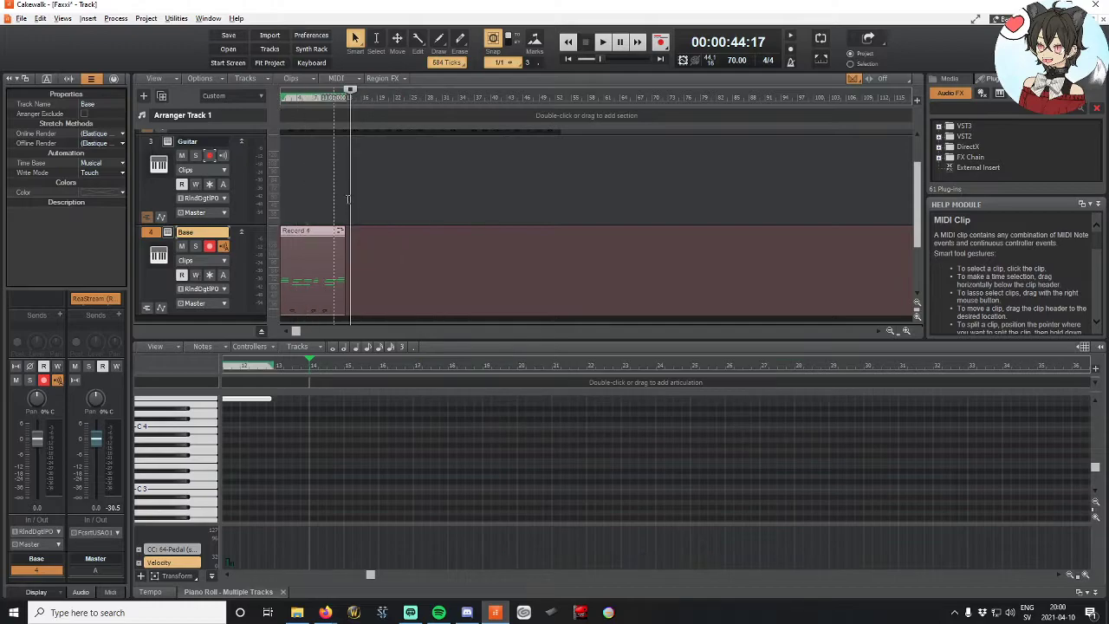
Step: Set the playback position to bar 13, at the end of the Record 4 clip, and show that area enlarged
{"action": "scroll", "coordinate": [351, 193], "scroll_direction": "up", "scroll_amount": 1}
{"action": "scroll", "coordinate": [351, 193], "scroll_direction": "down", "scroll_amount": 1}
{"action": "scroll", "coordinate": [351, 194], "scroll_direction": "up", "scroll_amount": 1}
{"action": "scroll", "coordinate": [357, 208], "scroll_direction": "down", "scroll_amount": 1}
{"action": "scroll", "coordinate": [364, 230], "scroll_direction": "up", "scroll_amount": 1}
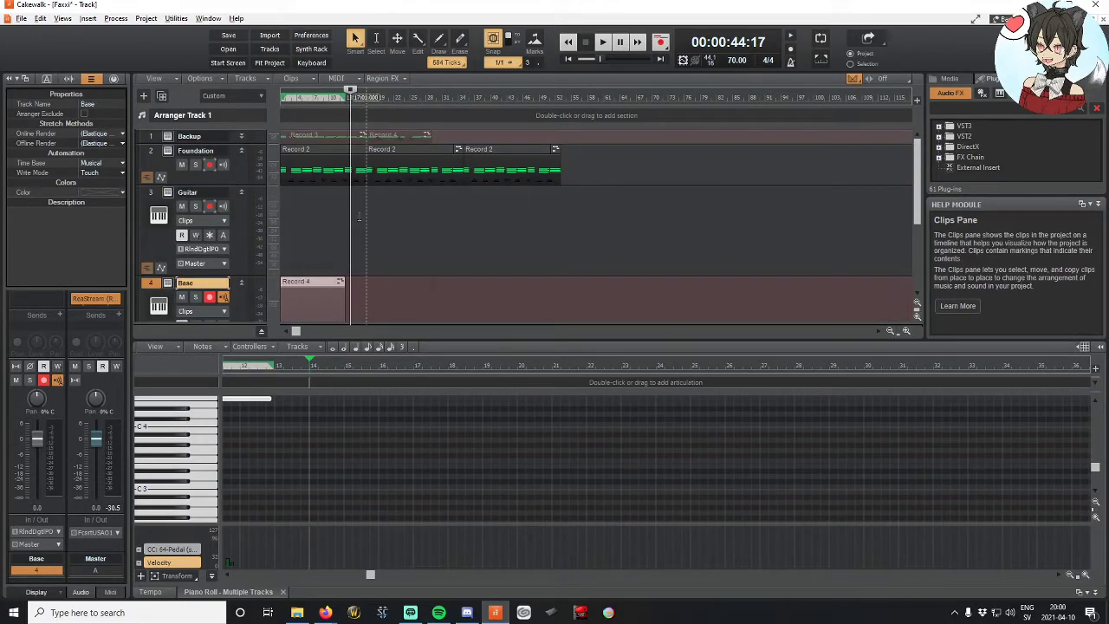
{"action": "scroll", "coordinate": [363, 221], "scroll_direction": "down", "scroll_amount": 2}
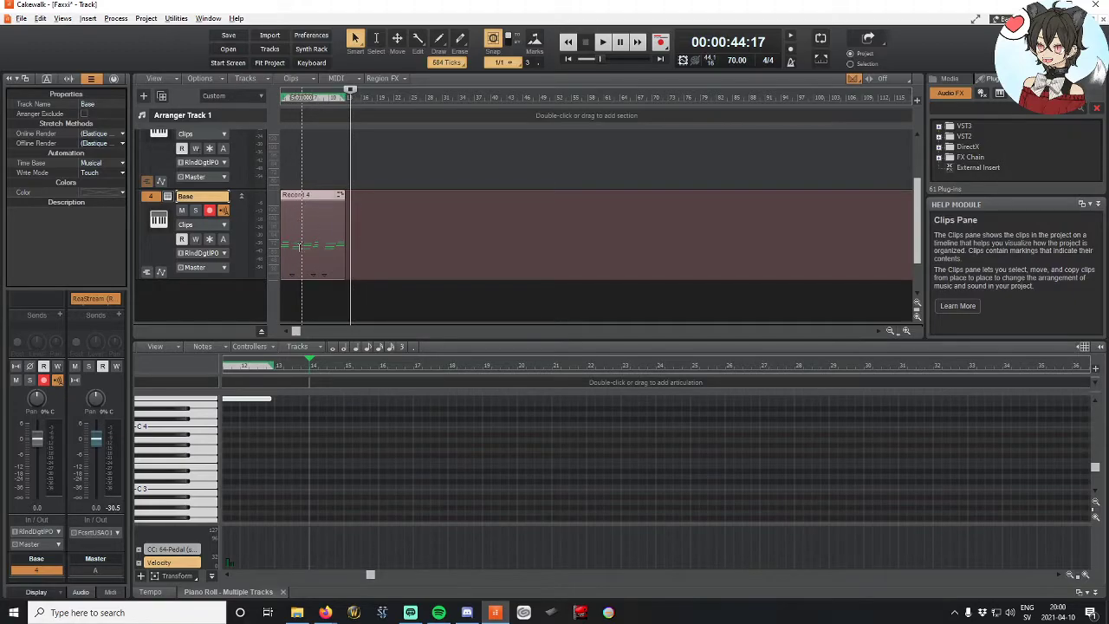
{"action": "scroll", "coordinate": [339, 205], "scroll_direction": "up", "scroll_amount": 2}
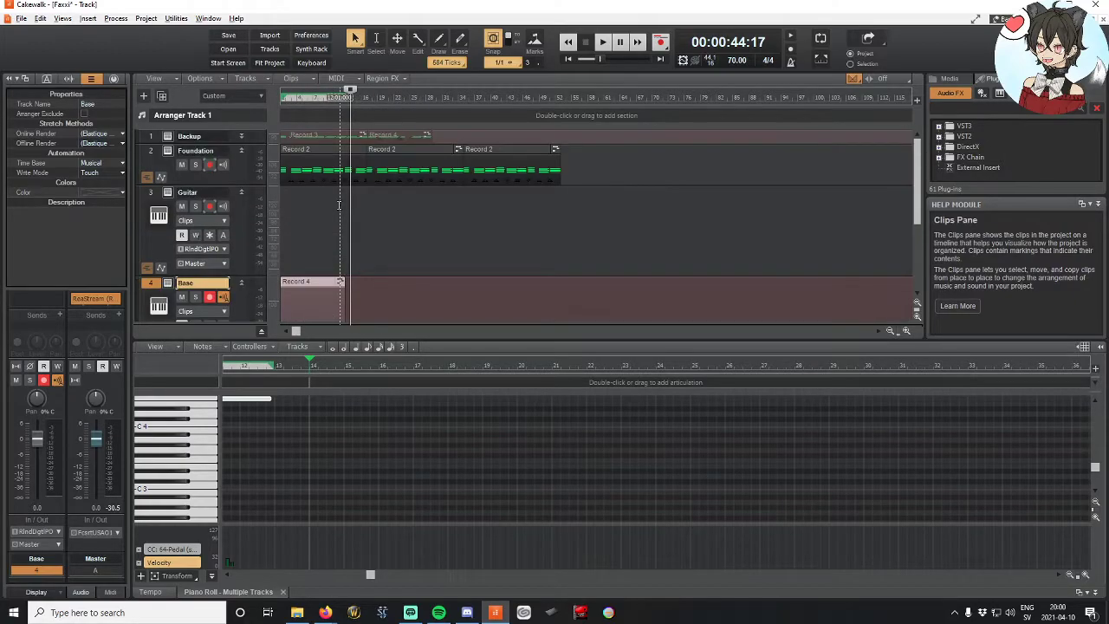
{"action": "left_click_drag", "start_coordinate": [352, 90], "coordinate": [345, 90]}
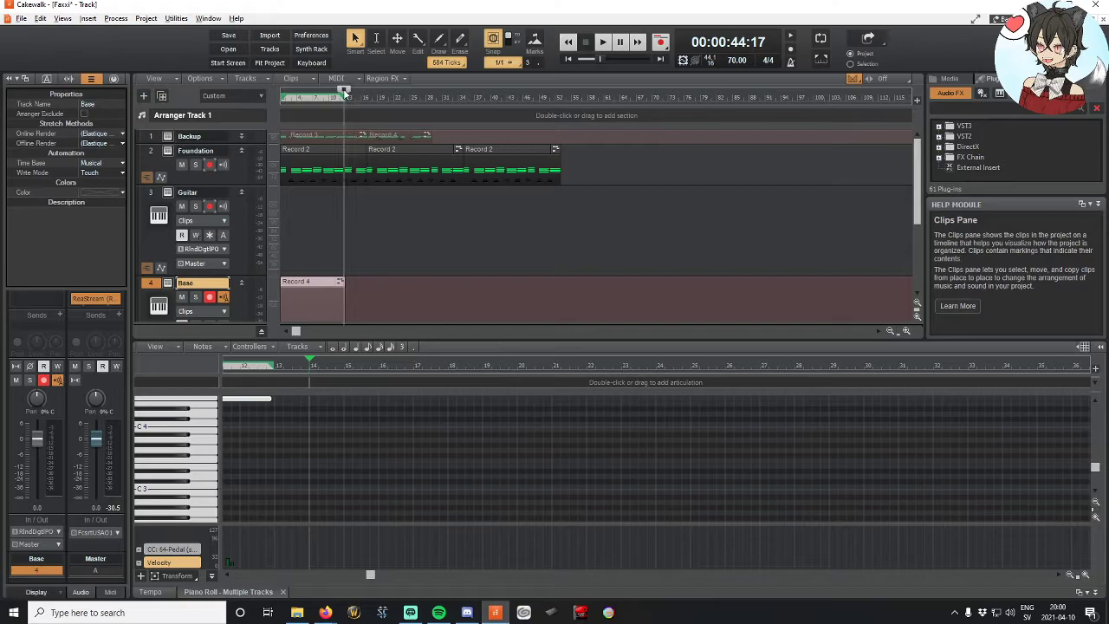
{"action": "left_click_drag", "start_coordinate": [398, 86], "coordinate": [398, 113]}
{"action": "left_click_drag", "start_coordinate": [595, 108], "coordinate": [485, 295]}
{"action": "left_click_drag", "start_coordinate": [436, 332], "coordinate": [371, 332]}
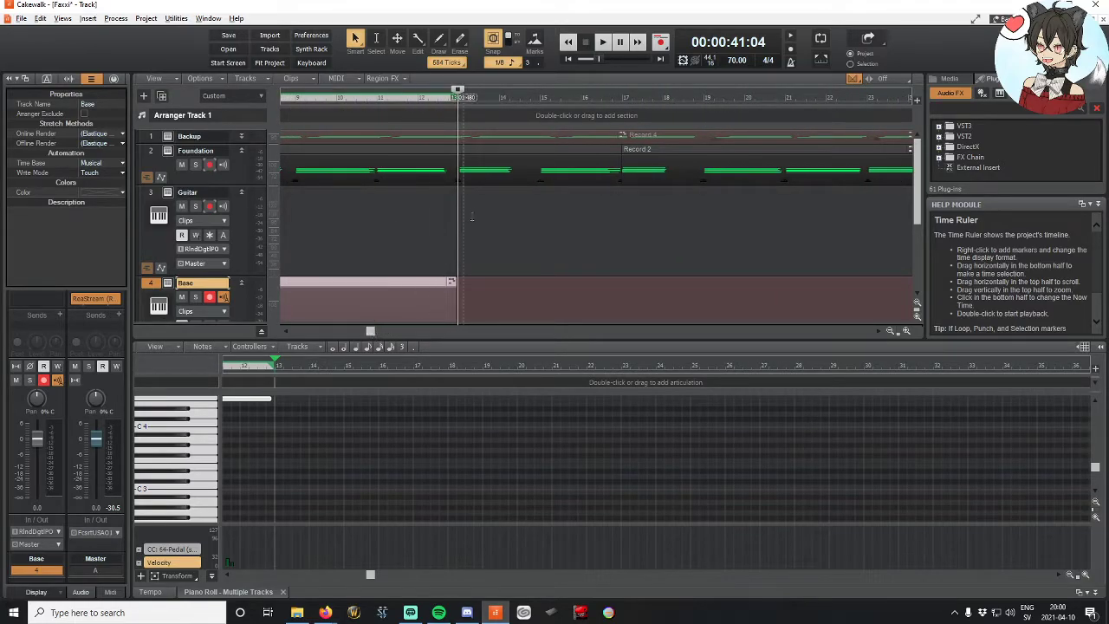
Step: Select the last chord of the Base clip and lengthen its notes to end at bar 13
{"action": "scroll", "coordinate": [466, 219], "scroll_direction": "down", "scroll_amount": 2}
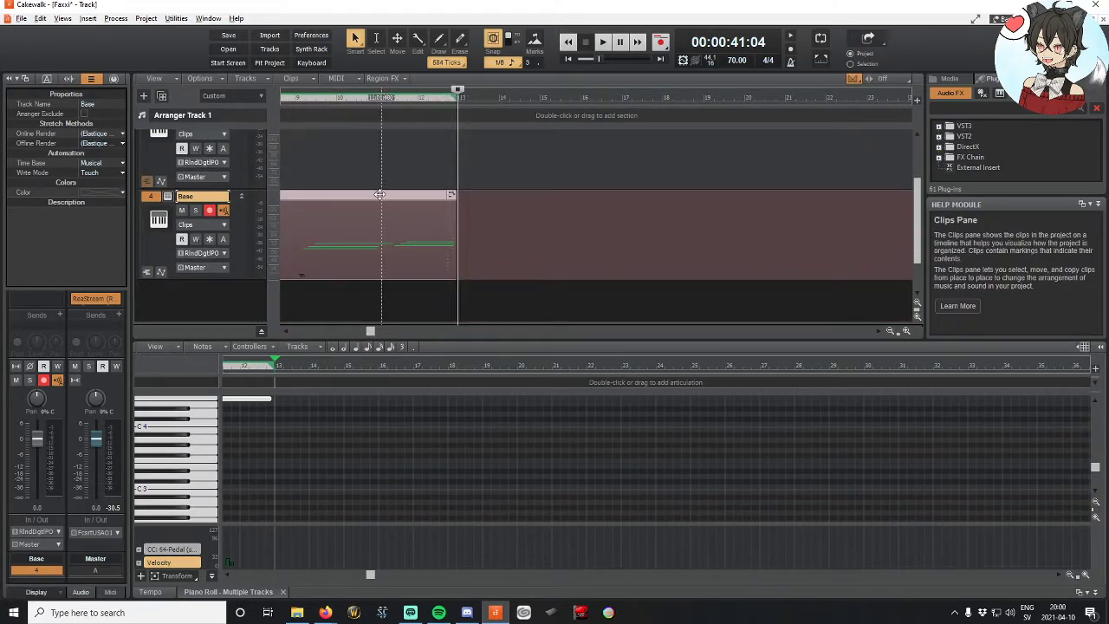
{"action": "left_click", "coordinate": [379, 194]}
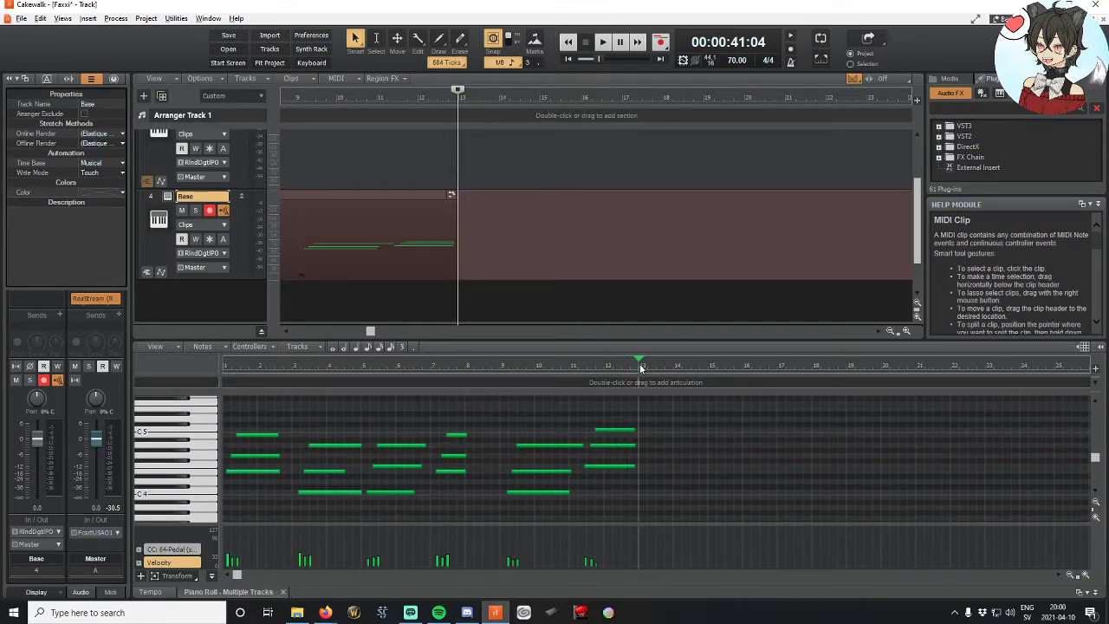
{"action": "left_click_drag", "start_coordinate": [639, 371], "coordinate": [588, 369]}
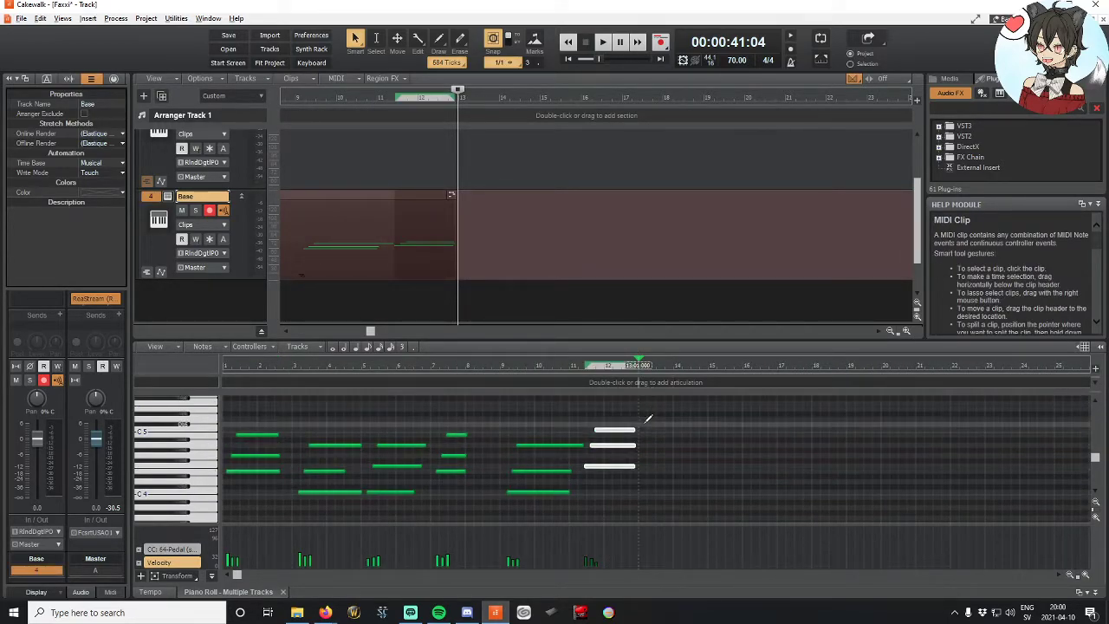
{"action": "left_click_drag", "start_coordinate": [634, 430], "coordinate": [640, 431]}
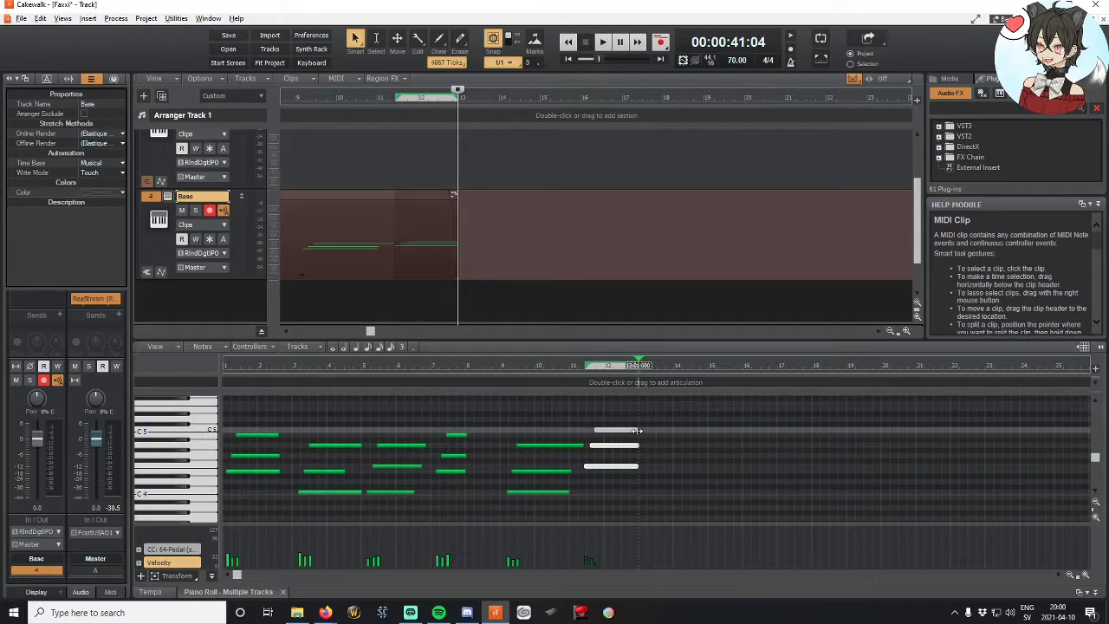
{"action": "left_click", "coordinate": [744, 424]}
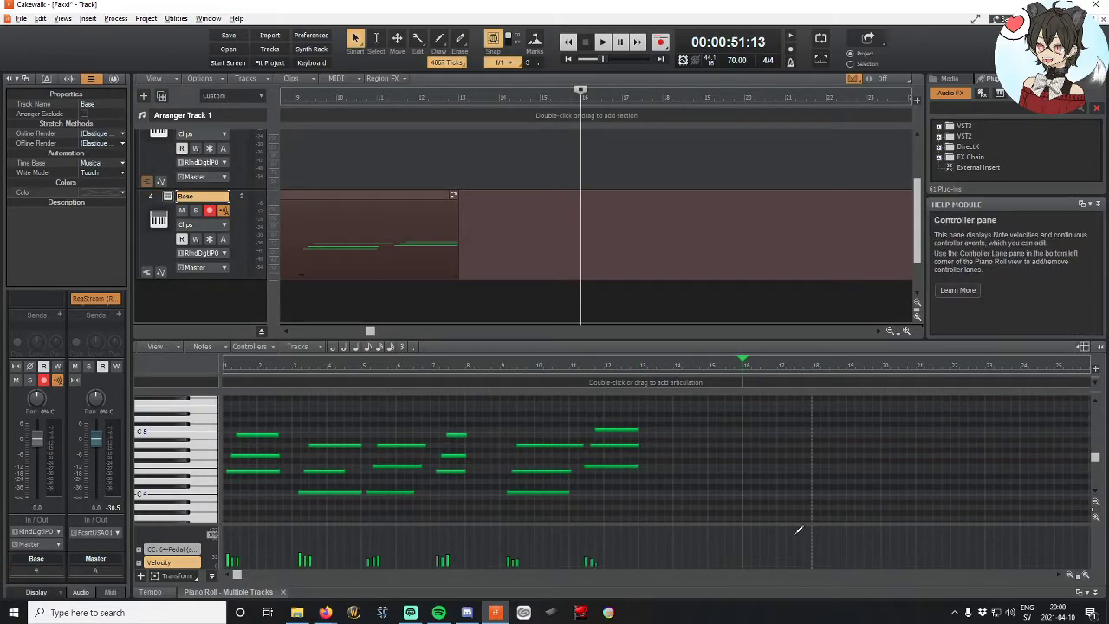
Step: Compare the end of the Base clip with the Foundation notes around bars 13 to 17
{"action": "scroll", "coordinate": [476, 248], "scroll_direction": "up", "scroll_amount": 3}
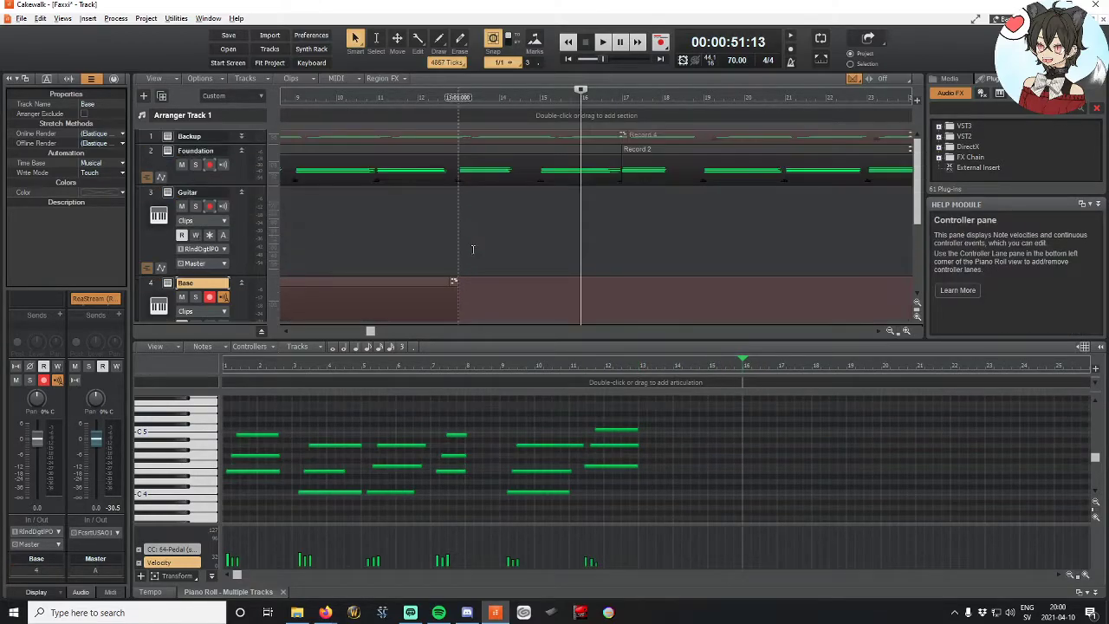
{"action": "scroll", "coordinate": [476, 248], "scroll_direction": "down", "scroll_amount": 4}
{"action": "scroll", "coordinate": [484, 230], "scroll_direction": "up", "scroll_amount": 4}
{"action": "scroll", "coordinate": [484, 230], "scroll_direction": "right", "scroll_amount": 4}
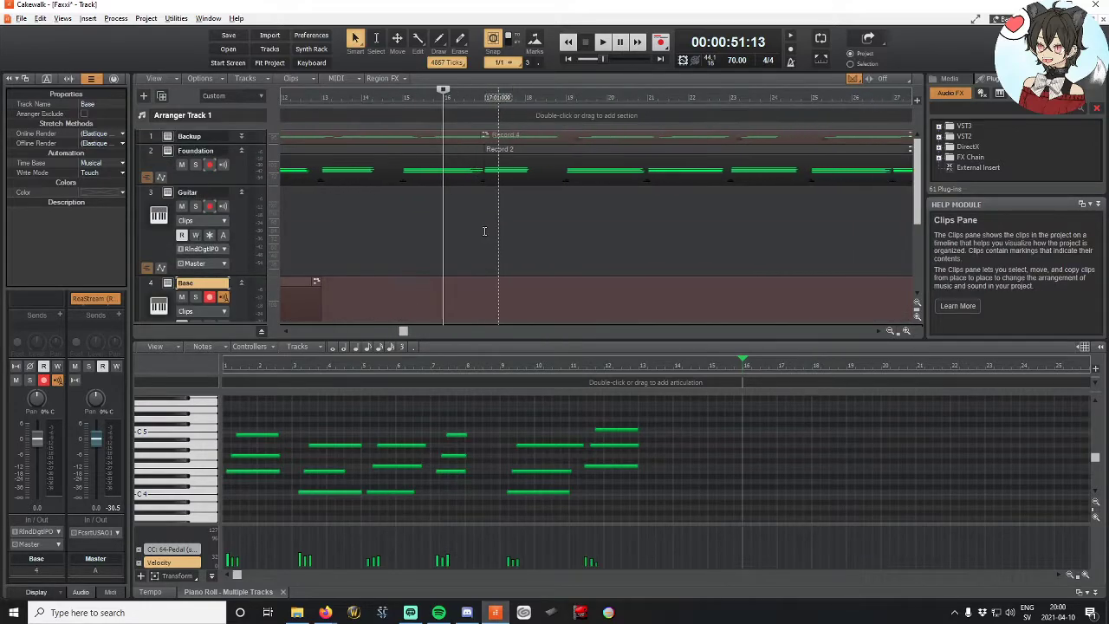
{"action": "scroll", "coordinate": [478, 248], "scroll_direction": "down", "scroll_amount": 3}
{"action": "scroll", "coordinate": [478, 248], "scroll_direction": "up", "scroll_amount": 3}
{"action": "scroll", "coordinate": [477, 248], "scroll_direction": "down", "scroll_amount": 3}
{"action": "scroll", "coordinate": [477, 248], "scroll_direction": "up", "scroll_amount": 3}
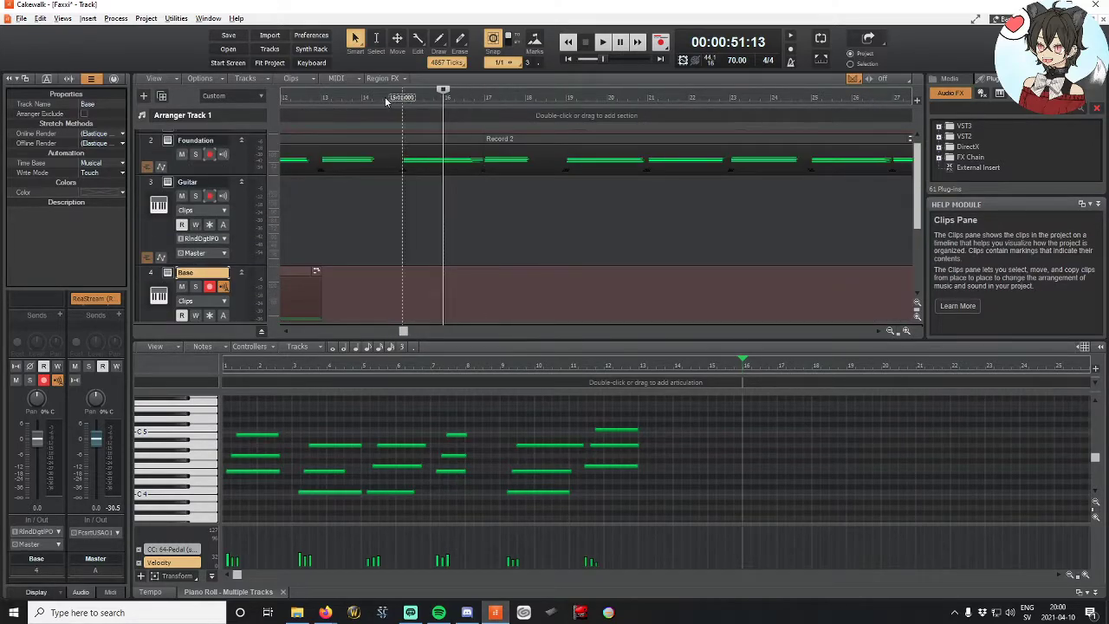
{"action": "scroll", "coordinate": [395, 90], "scroll_direction": "down", "scroll_amount": 5}
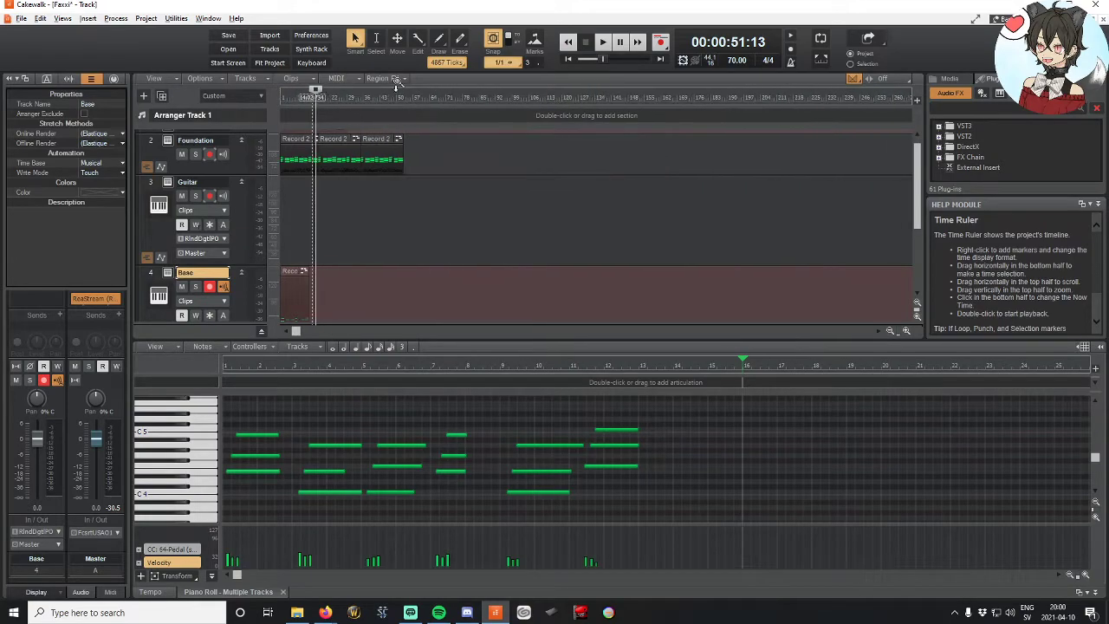
Step: Paste a copy of the Base clip on the same track and move it to start at bar 13, directly after the original
{"action": "left_click", "coordinate": [302, 271]}
{"action": "key", "text": "ctrl+v"}
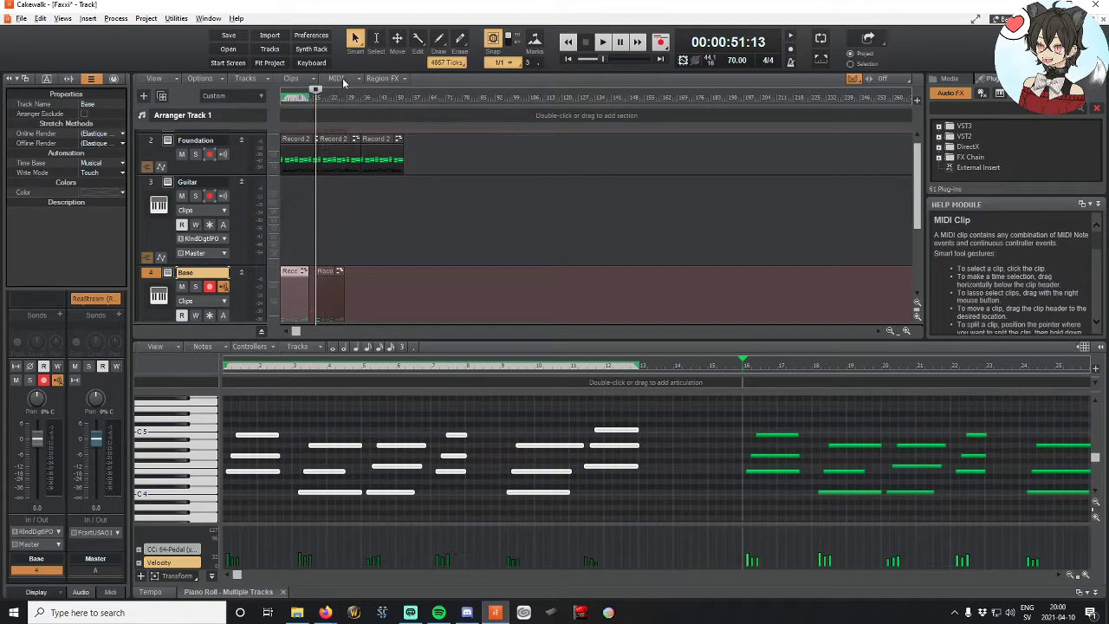
{"action": "left_click_drag", "start_coordinate": [327, 81], "coordinate": [407, 159]}
{"action": "left_click_drag", "start_coordinate": [555, 274], "coordinate": [519, 270]}
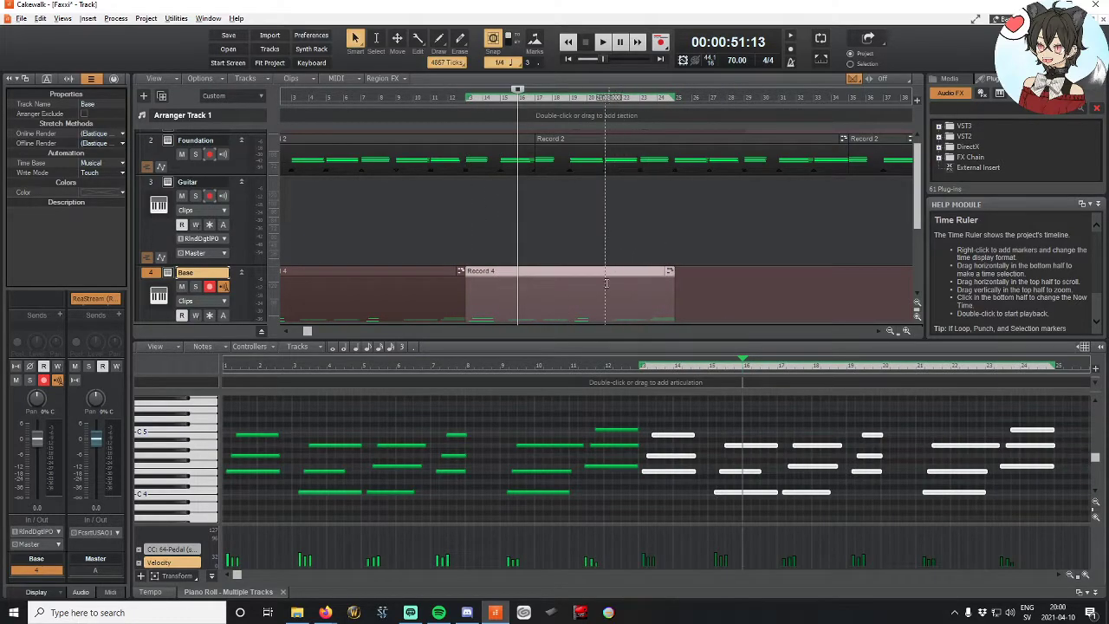
Step: Paste a copy of the second Base clip on the same track and move it to start at bar 25, directly after the existing clips
{"action": "key", "text": "ctrl+c"}
{"action": "key", "text": "ctrl+v"}
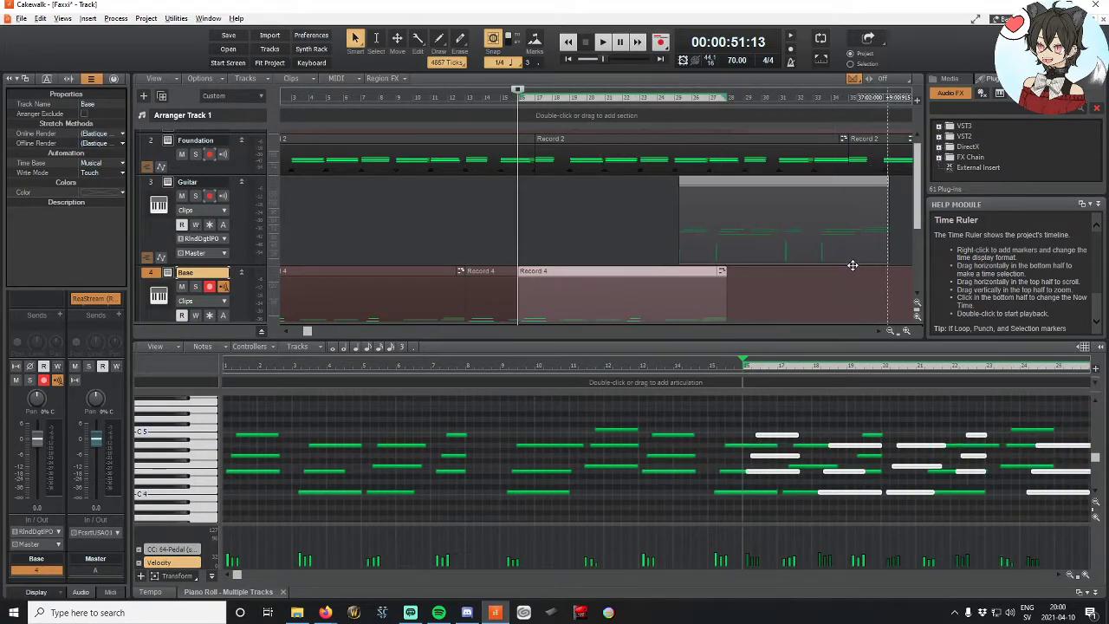
{"action": "left_click_drag", "start_coordinate": [891, 294], "coordinate": [890, 294]}
{"action": "scroll", "coordinate": [807, 251], "scroll_direction": "right", "scroll_amount": 6}
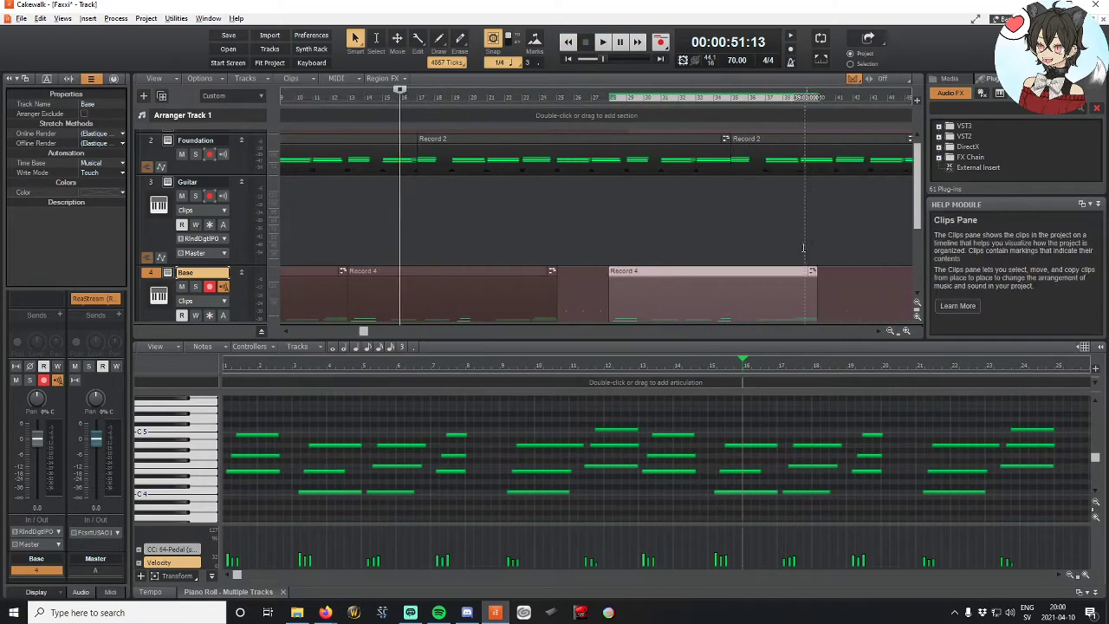
{"action": "scroll", "coordinate": [642, 243], "scroll_direction": "left", "scroll_amount": 4}
{"action": "left_click_drag", "start_coordinate": [734, 277], "coordinate": [676, 277]}
{"action": "left_click", "coordinate": [723, 262]}
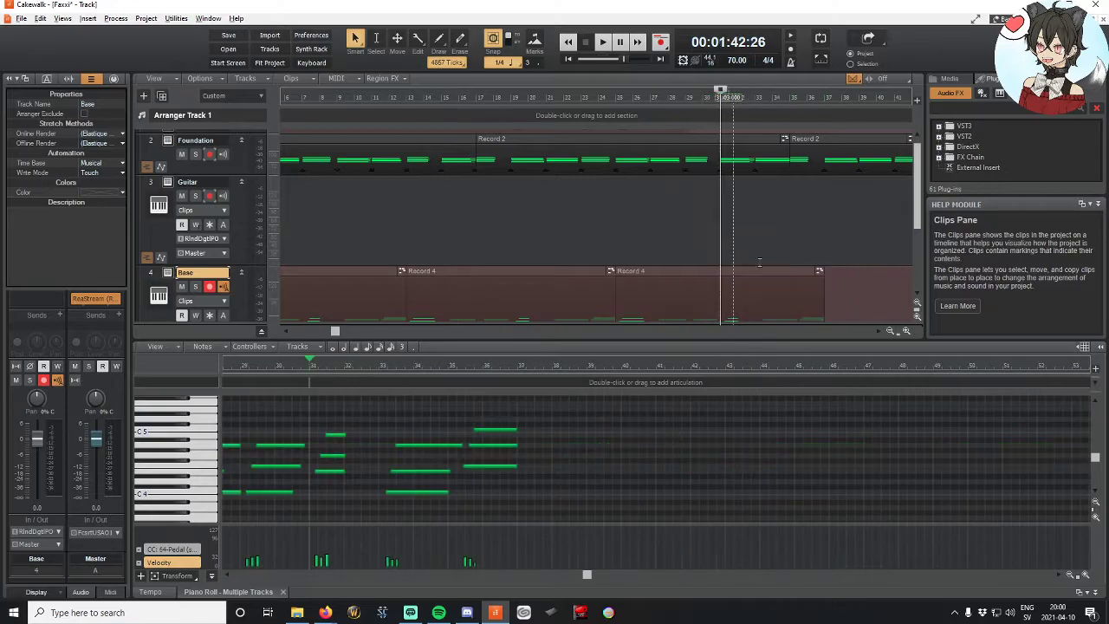
Step: Copy the Base clip at bar 25 and place the duplicate on the same track starting at bar 37
{"action": "scroll", "coordinate": [759, 260], "scroll_direction": "right", "scroll_amount": 10}
{"action": "left_click", "coordinate": [450, 271]}
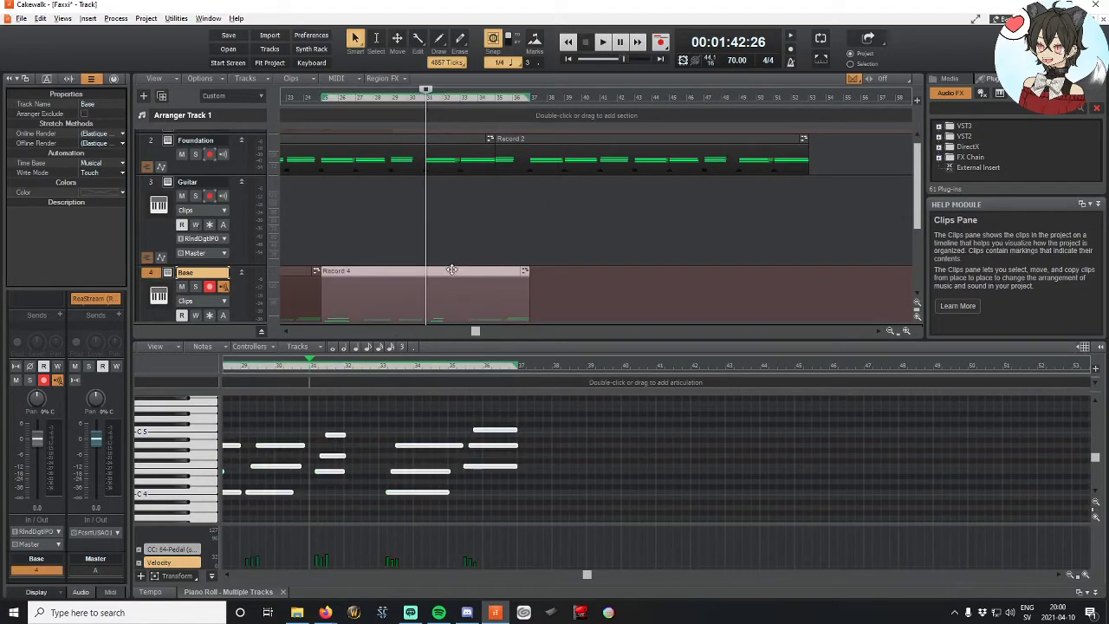
{"action": "key", "text": "ctrl+c"}
{"action": "key", "text": "ctrl+v"}
{"action": "left_click_drag", "start_coordinate": [572, 270], "coordinate": [627, 285]}
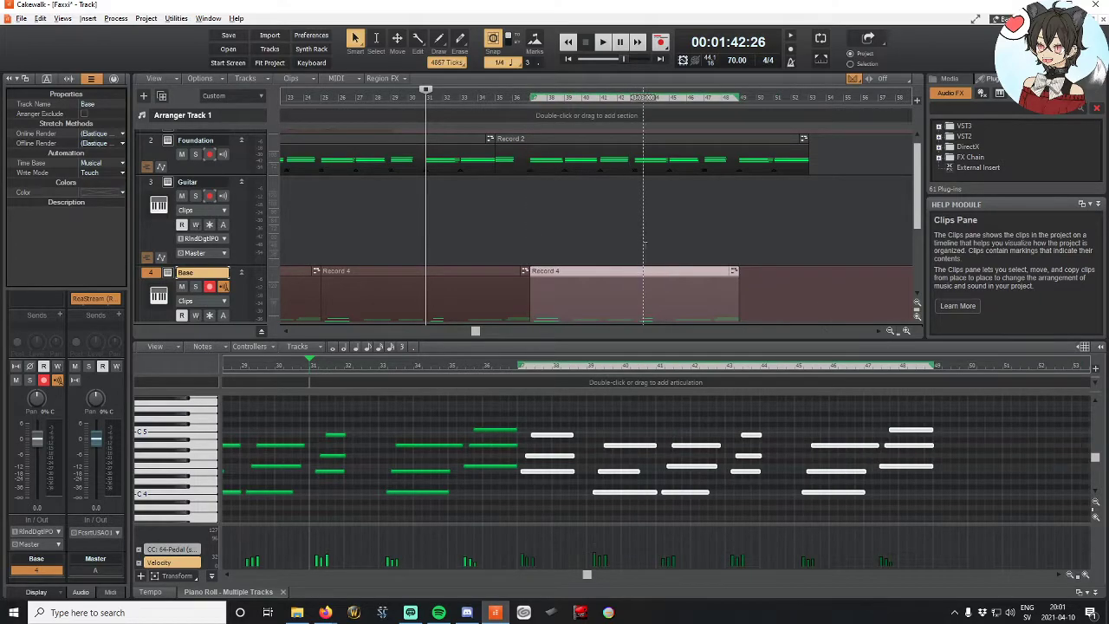
Step: Move the Base track above the Guitar track, directly below Foundation, and return the playback position to the project start
{"action": "scroll", "coordinate": [667, 210], "scroll_direction": "right", "scroll_amount": 3}
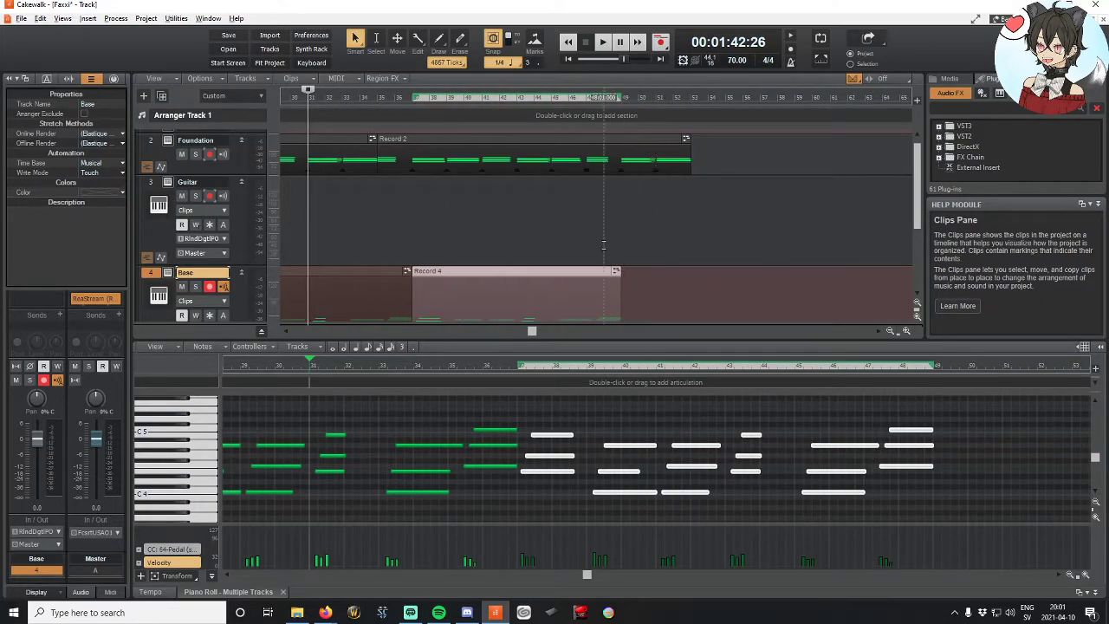
{"action": "scroll", "coordinate": [500, 292], "scroll_direction": "down", "scroll_amount": 2}
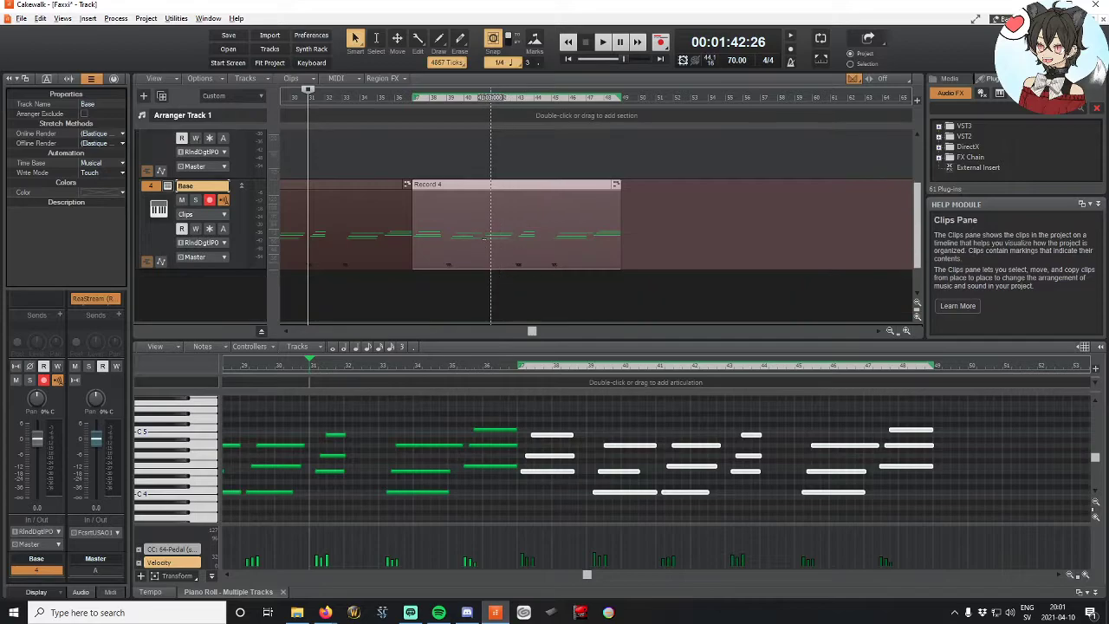
{"action": "scroll", "coordinate": [520, 173], "scroll_direction": "up", "scroll_amount": 2}
{"action": "scroll", "coordinate": [532, 262], "scroll_direction": "down", "scroll_amount": 3}
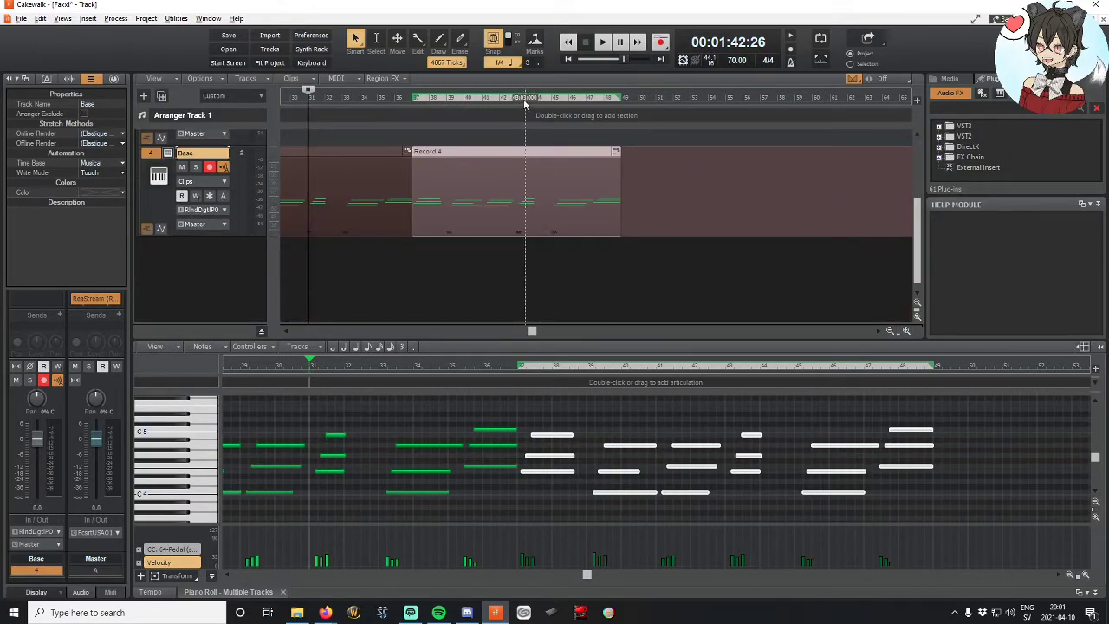
{"action": "left_click_drag", "start_coordinate": [519, 81], "coordinate": [572, 208]}
{"action": "scroll", "coordinate": [572, 208], "scroll_direction": "up", "scroll_amount": 3}
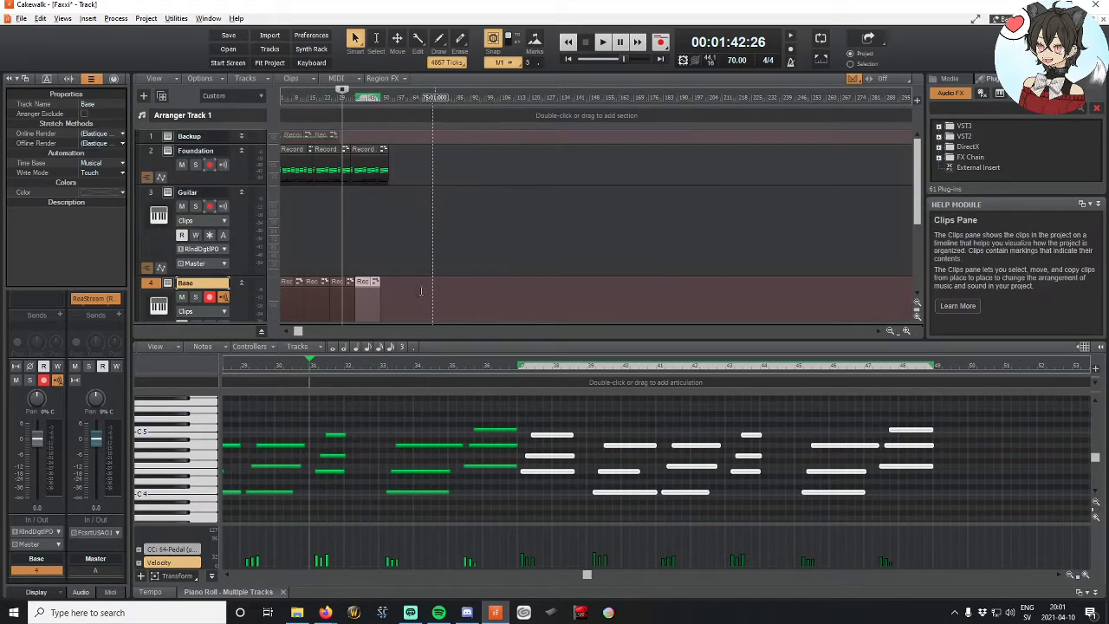
{"action": "left_click_drag", "start_coordinate": [299, 331], "coordinate": [240, 336]}
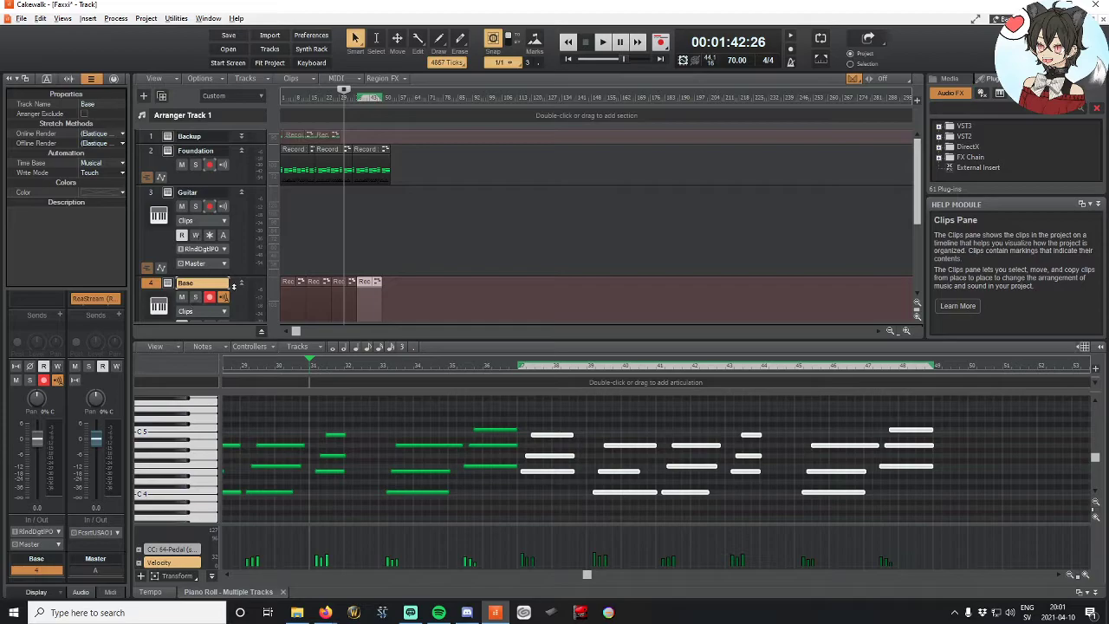
{"action": "left_click_drag", "start_coordinate": [237, 200], "coordinate": [236, 290]}
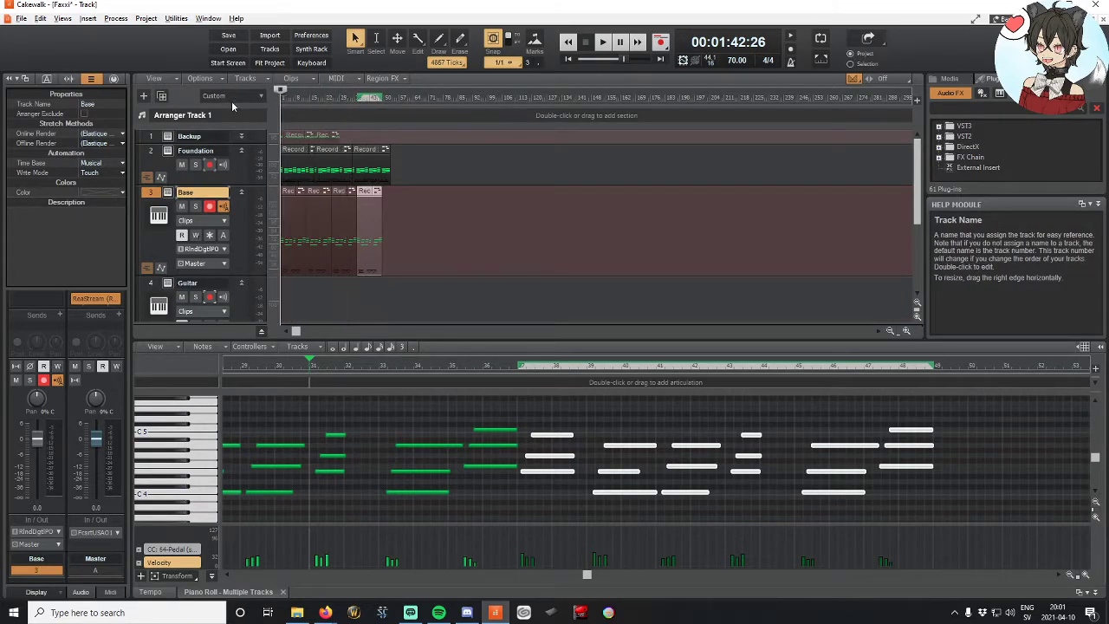
{"action": "key", "text": "w"}
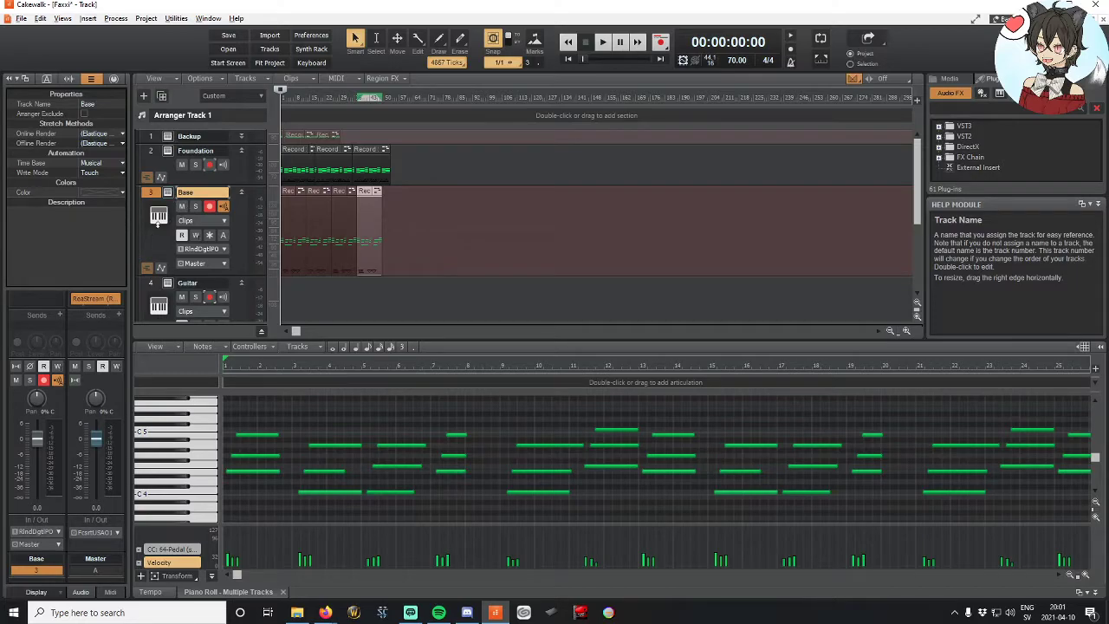
Step: Insert the Saturation Knob audio effect on the Base track
{"action": "scroll", "coordinate": [37, 368], "scroll_direction": "up", "scroll_amount": 3}
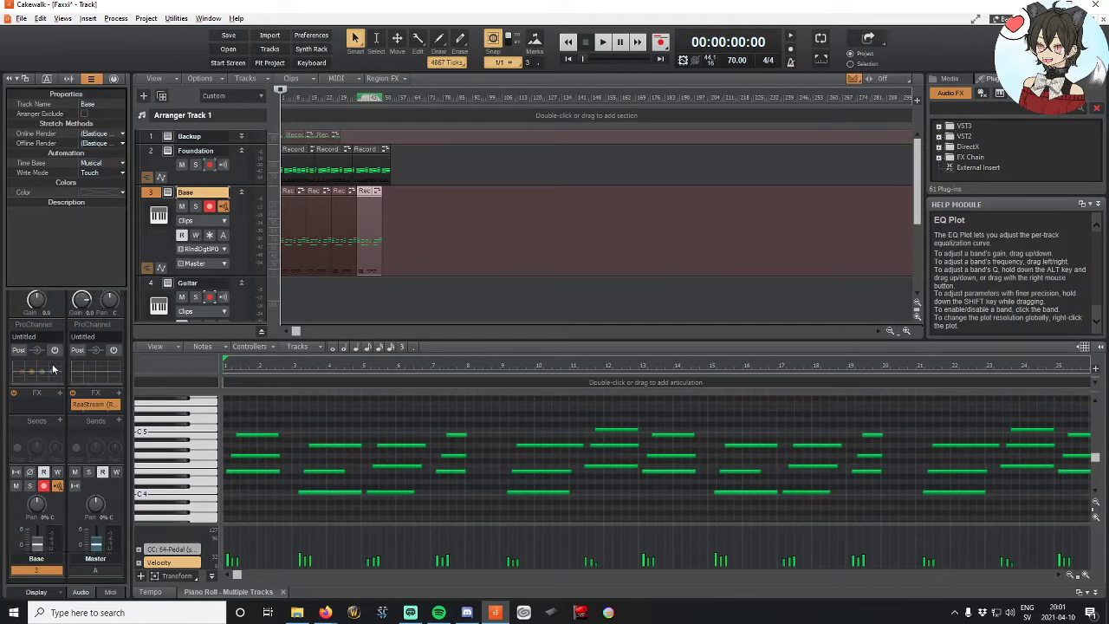
{"action": "right_click", "coordinate": [58, 403]}
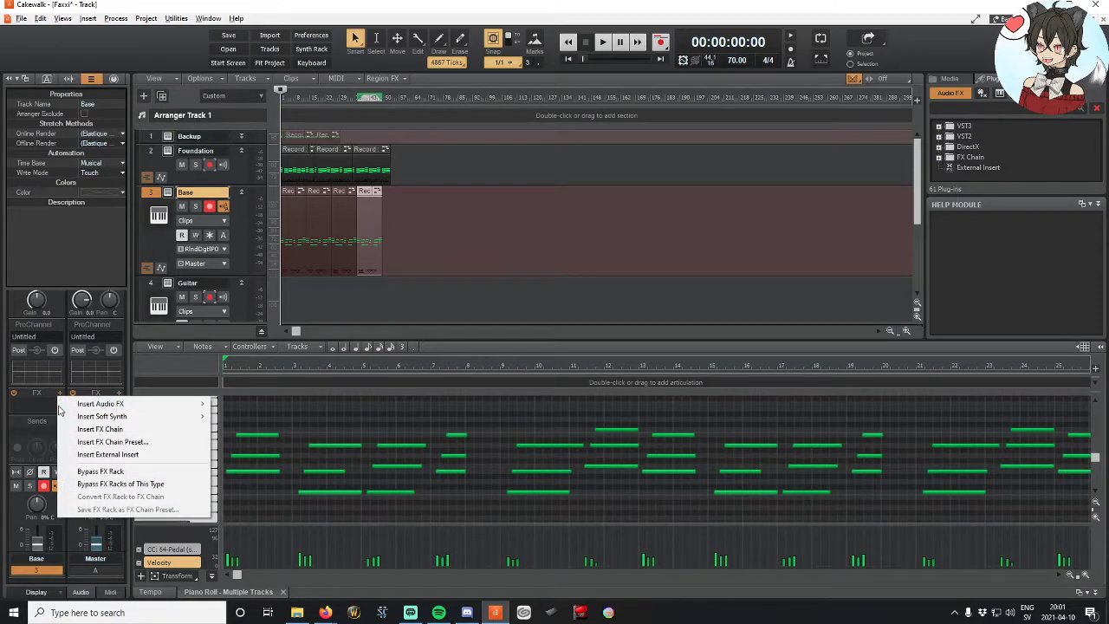
{"action": "mouse_move", "coordinate": [132, 405]}
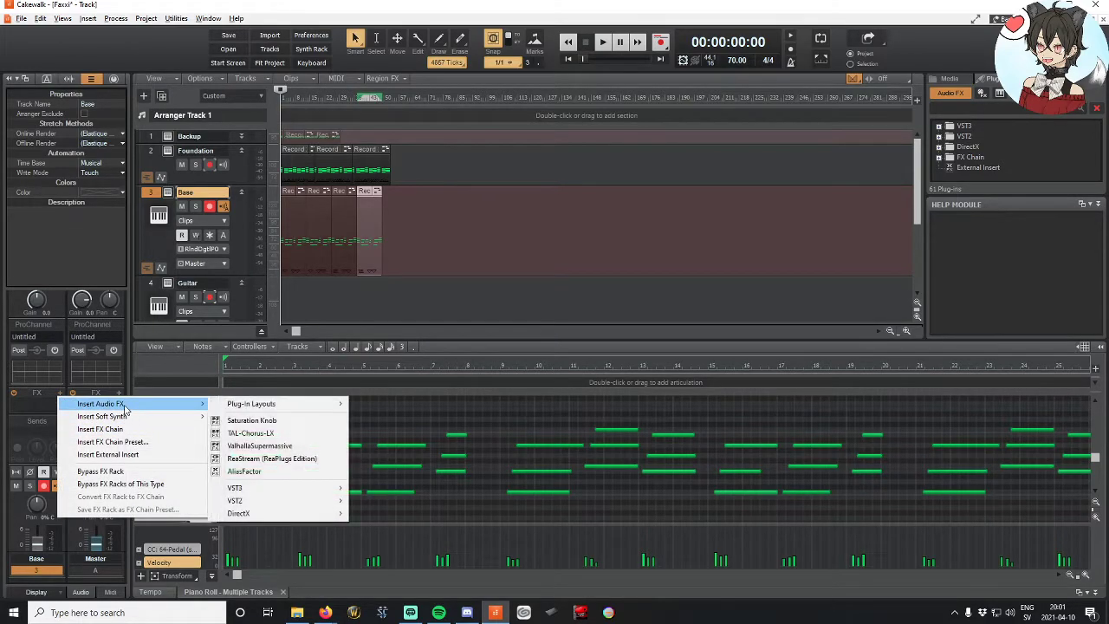
{"action": "left_click", "coordinate": [226, 421]}
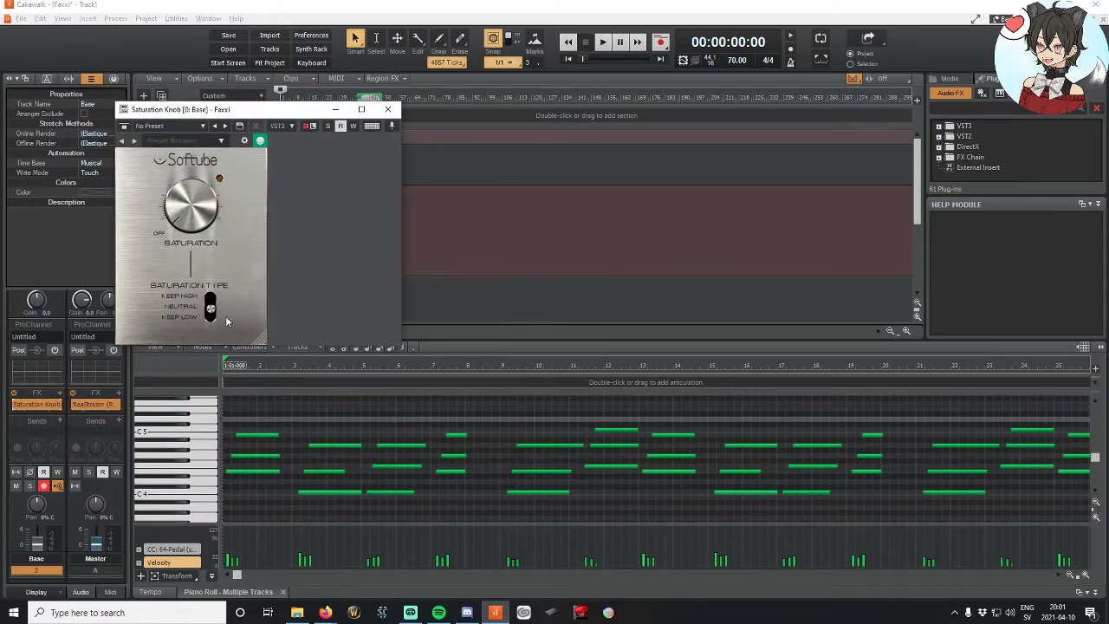
Step: Play the project with the Base track soloed while trying the Saturation Knob with its saturation type set to Keep High
{"action": "left_click_drag", "start_coordinate": [241, 111], "coordinate": [471, 371]}
{"action": "left_click", "coordinate": [602, 42]}
{"action": "left_click", "coordinate": [195, 206]}
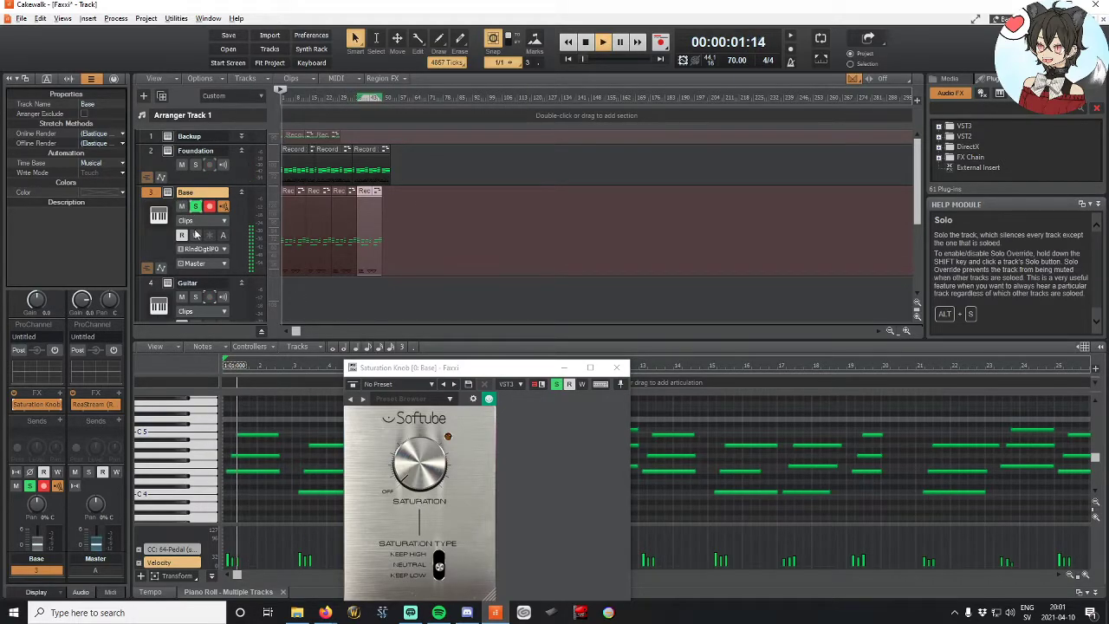
{"action": "left_click_drag", "start_coordinate": [416, 367], "coordinate": [298, 287]}
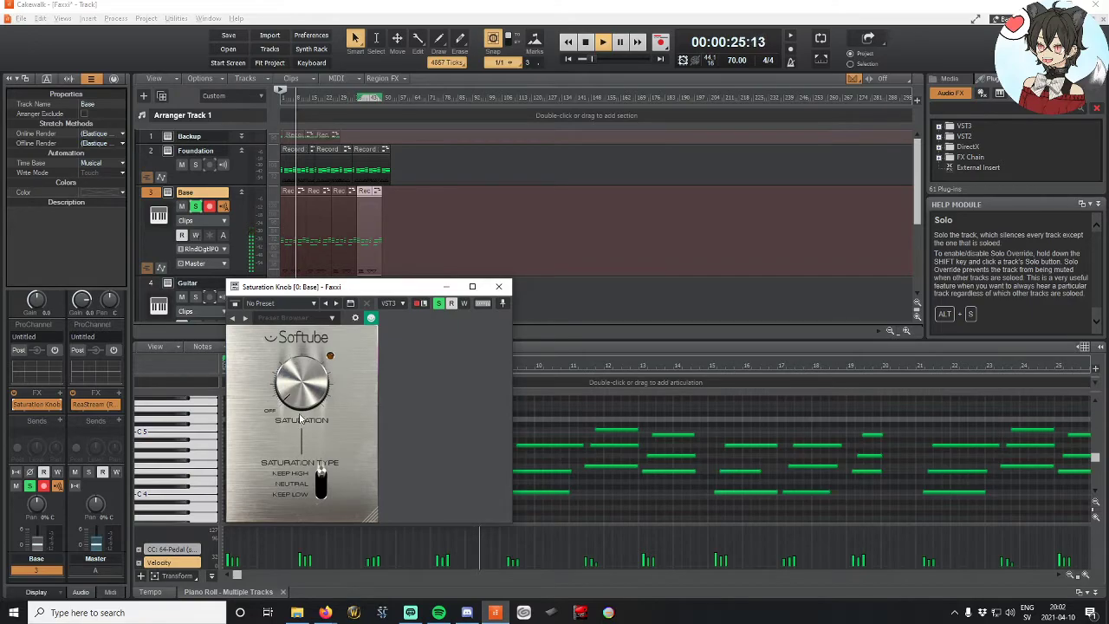
{"action": "left_click", "coordinate": [499, 287]}
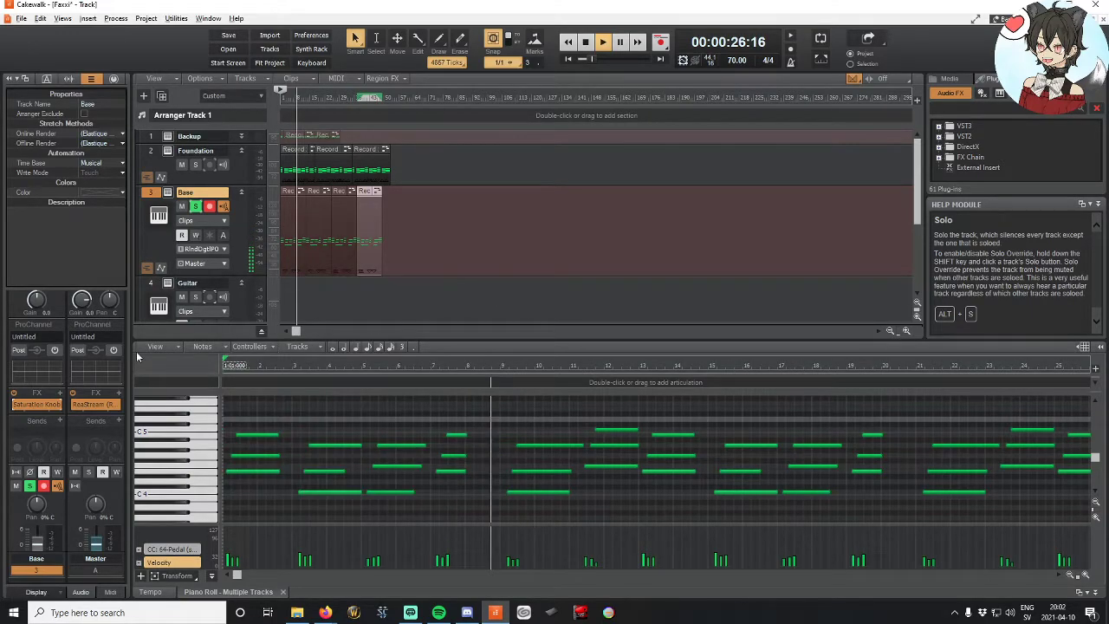
Step: Add the Bedroom Producers Blog Dirty Filter VST3 effect to the Base track
{"action": "right_click", "coordinate": [35, 405]}
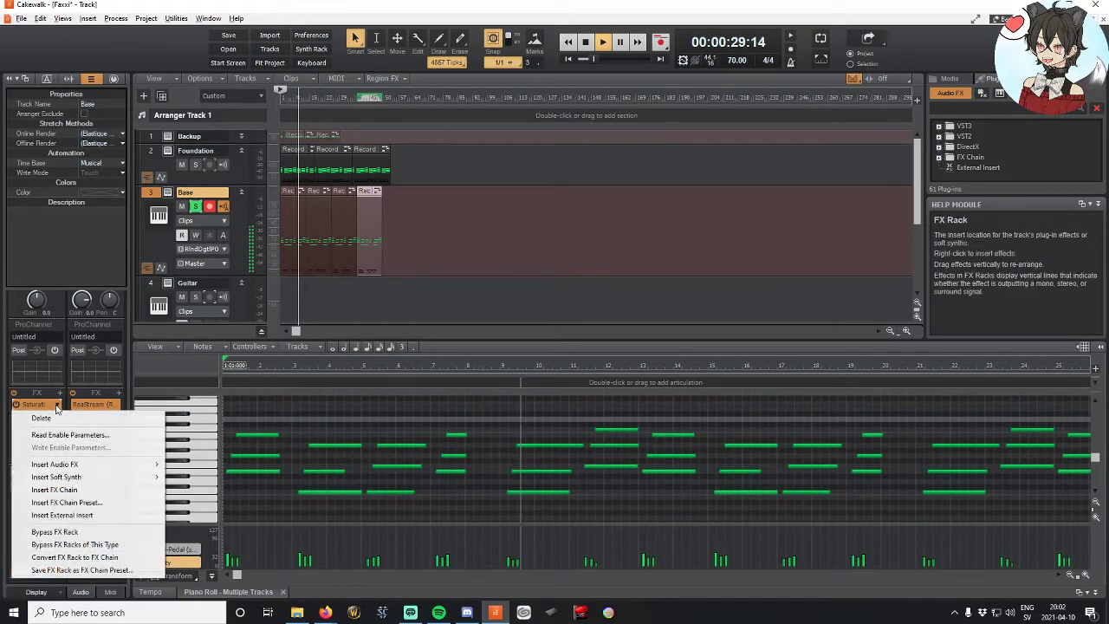
{"action": "mouse_move", "coordinate": [77, 483]}
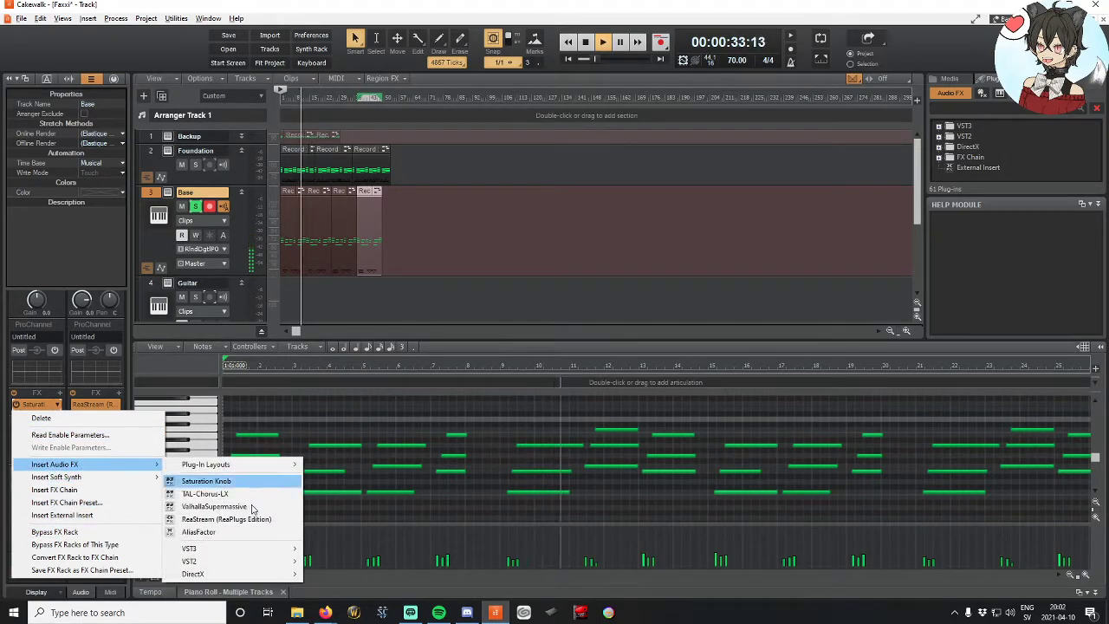
{"action": "mouse_move", "coordinate": [239, 555]}
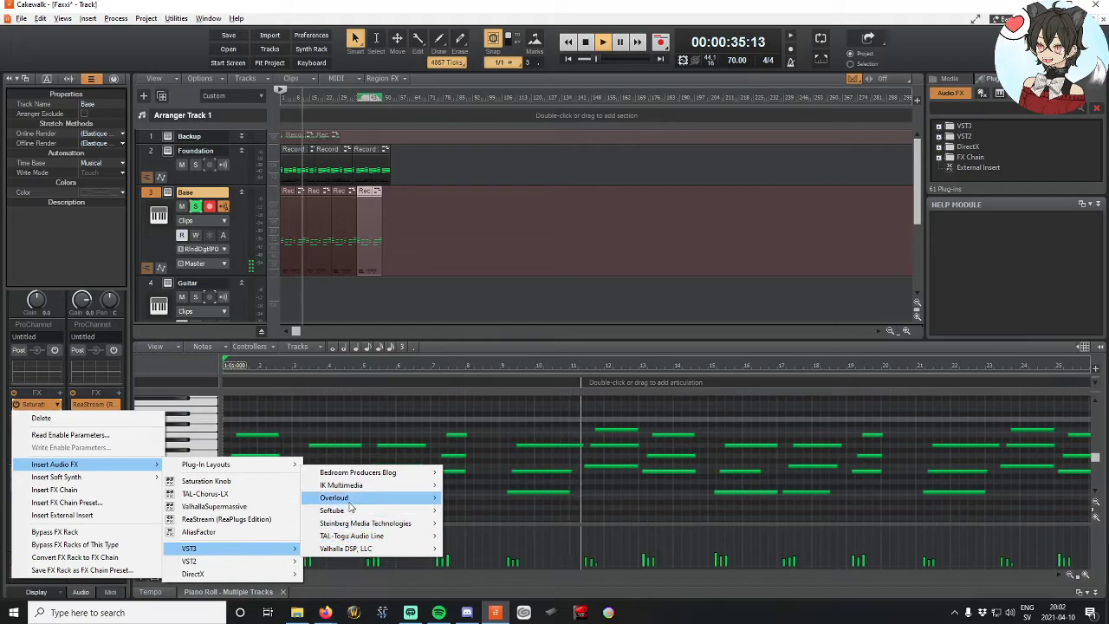
{"action": "mouse_move", "coordinate": [345, 500]}
{"action": "mouse_move", "coordinate": [382, 473]}
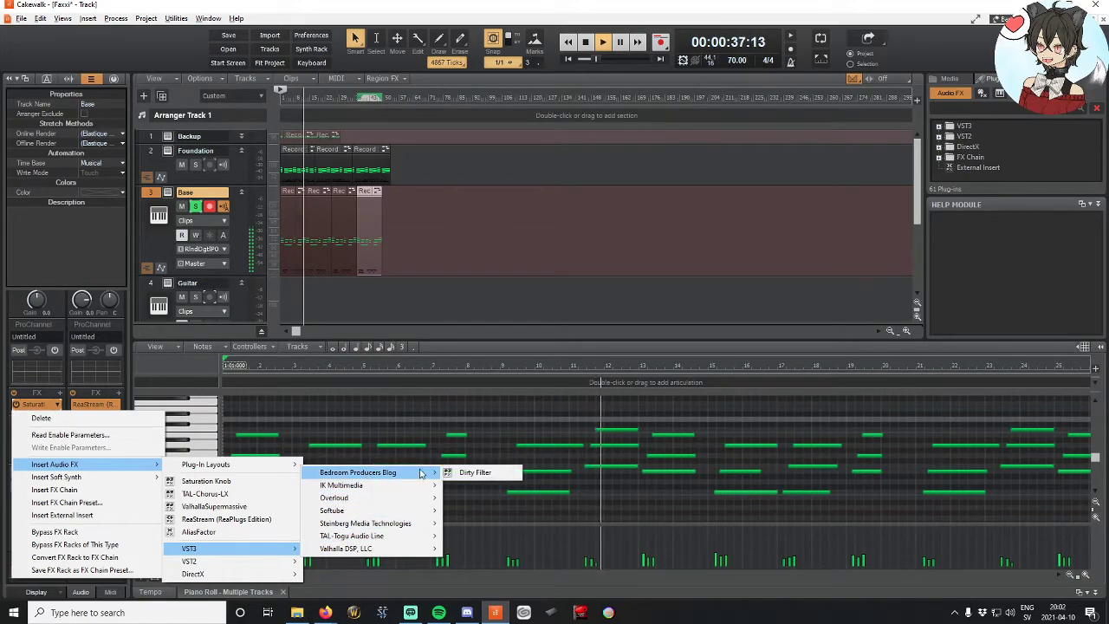
{"action": "left_click", "coordinate": [465, 473]}
Step: Try Dirty Filter's low-pass filter at 23 Hz, set it to 20.0 kHz, and close the effect
{"action": "left_click_drag", "start_coordinate": [427, 287], "coordinate": [506, 154]}
{"action": "left_click_drag", "start_coordinate": [465, 366], "coordinate": [468, 394]}
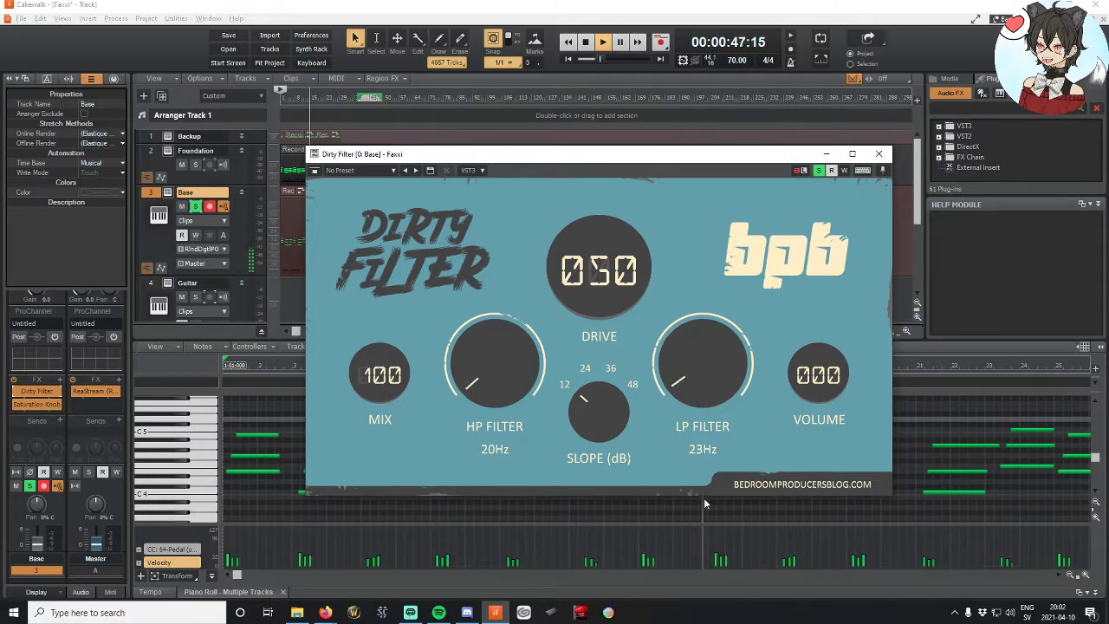
{"action": "left_click_drag", "start_coordinate": [699, 468], "coordinate": [691, 423]}
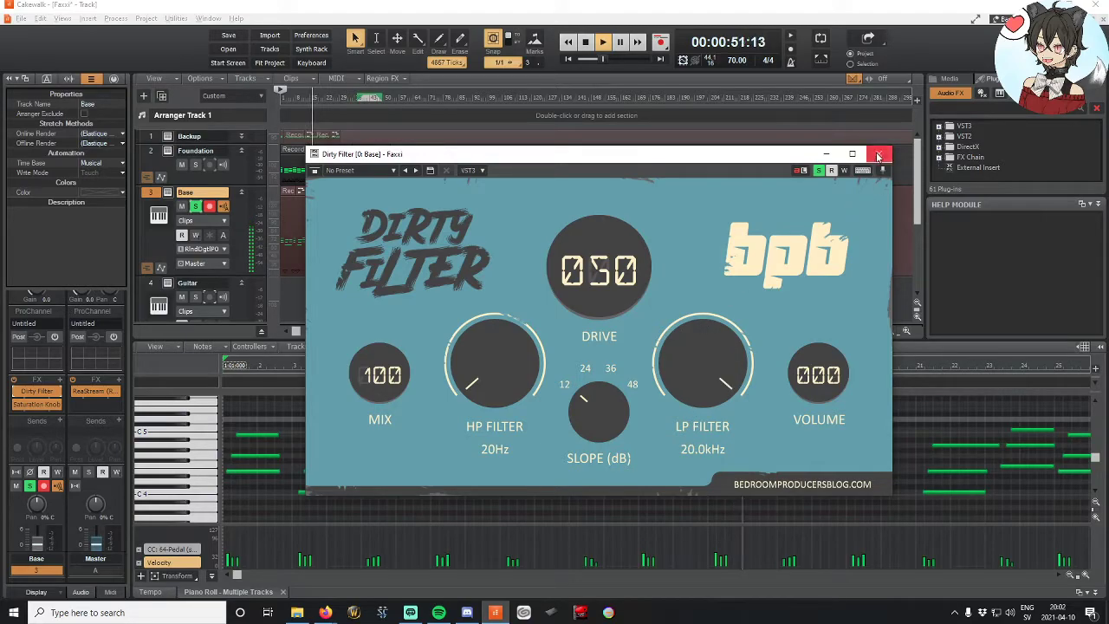
{"action": "left_click", "coordinate": [877, 157]}
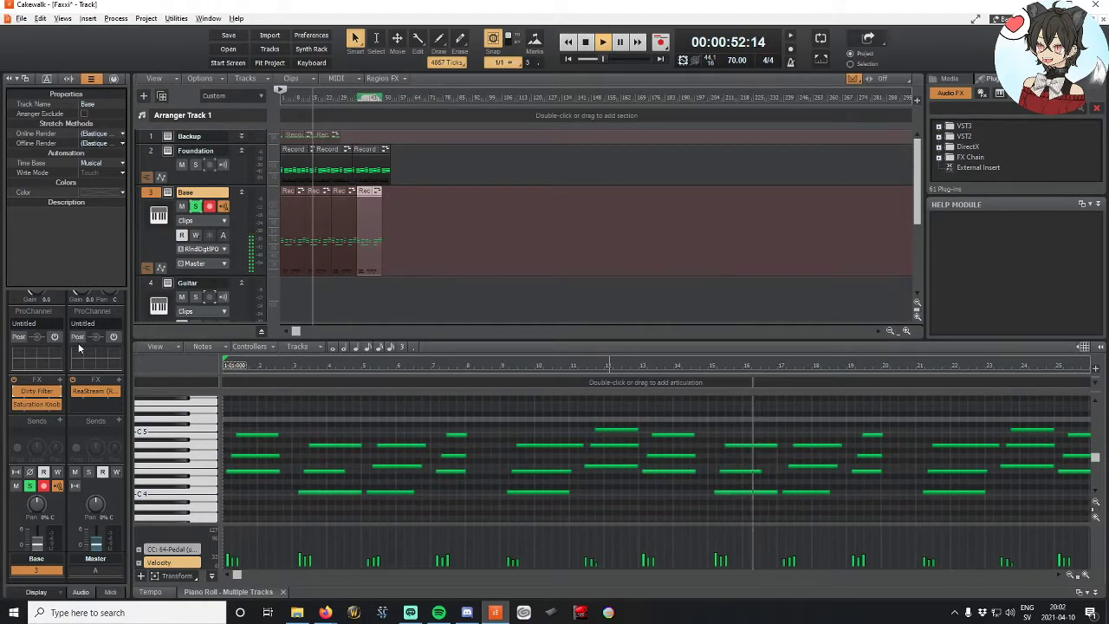
Step: Delete the Dirty Filter and Saturation Knob effects from the Base track
{"action": "right_click", "coordinate": [57, 392]}
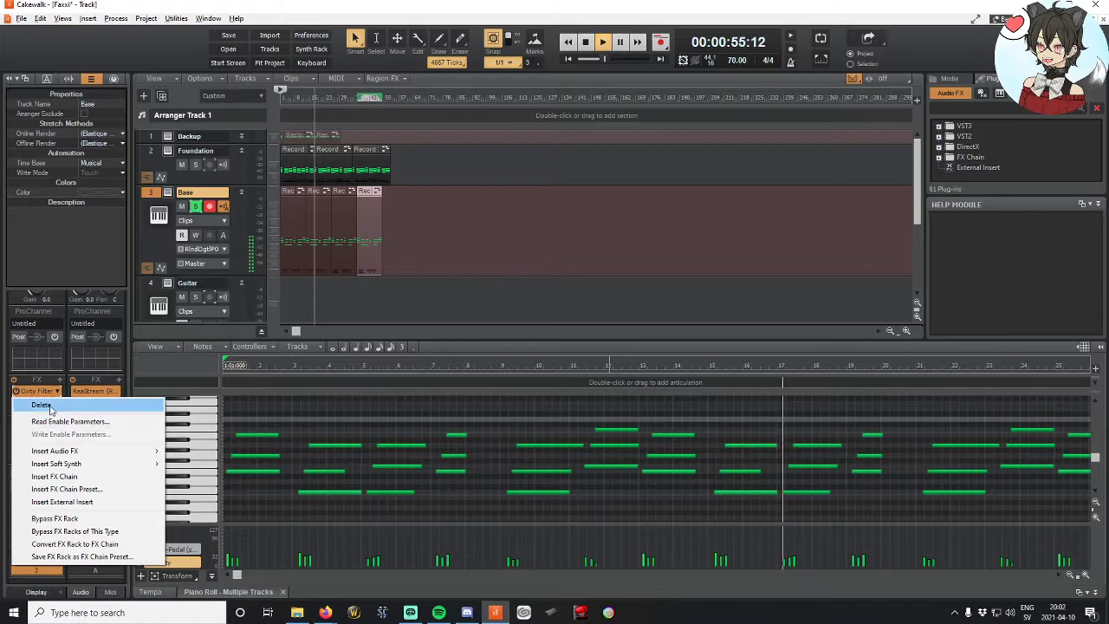
{"action": "left_click", "coordinate": [51, 407]}
{"action": "right_click", "coordinate": [55, 406]}
{"action": "left_click", "coordinate": [57, 420]}
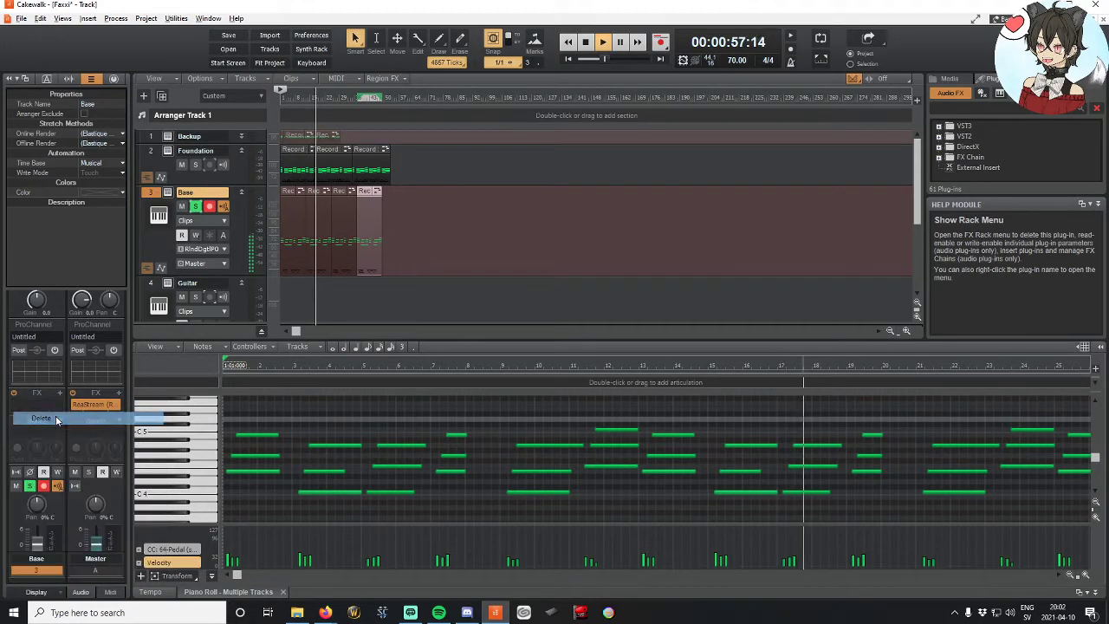
Step: Insert the Steinberg Bitcrusher VST3 effect on the Base track
{"action": "right_click", "coordinate": [57, 397]}
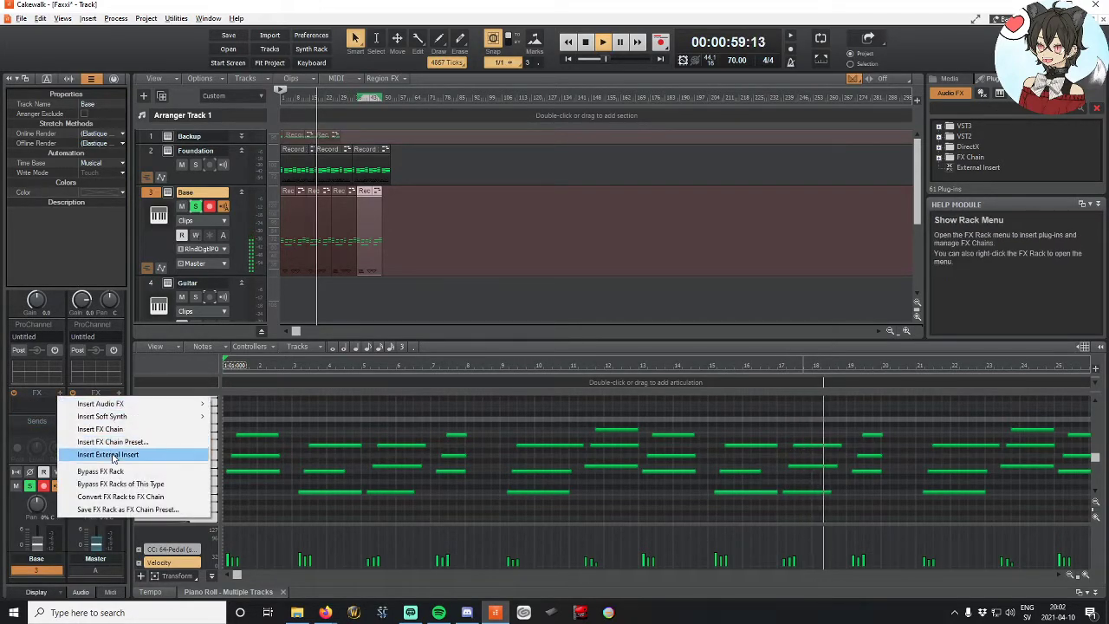
{"action": "mouse_move", "coordinate": [120, 409]}
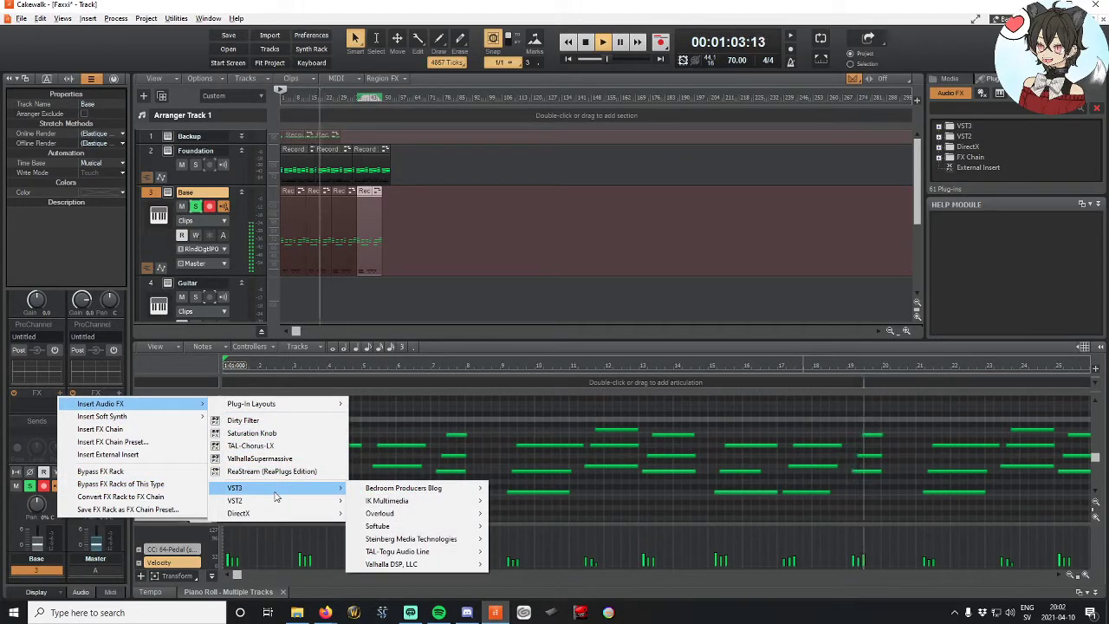
{"action": "mouse_move", "coordinate": [422, 526]}
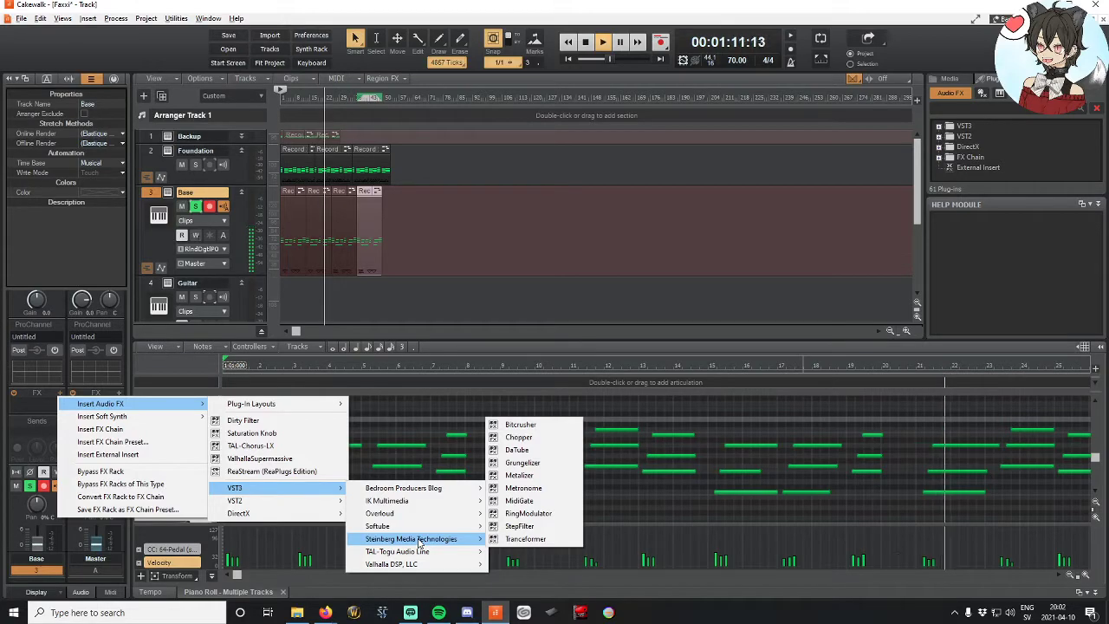
{"action": "left_click", "coordinate": [520, 424]}
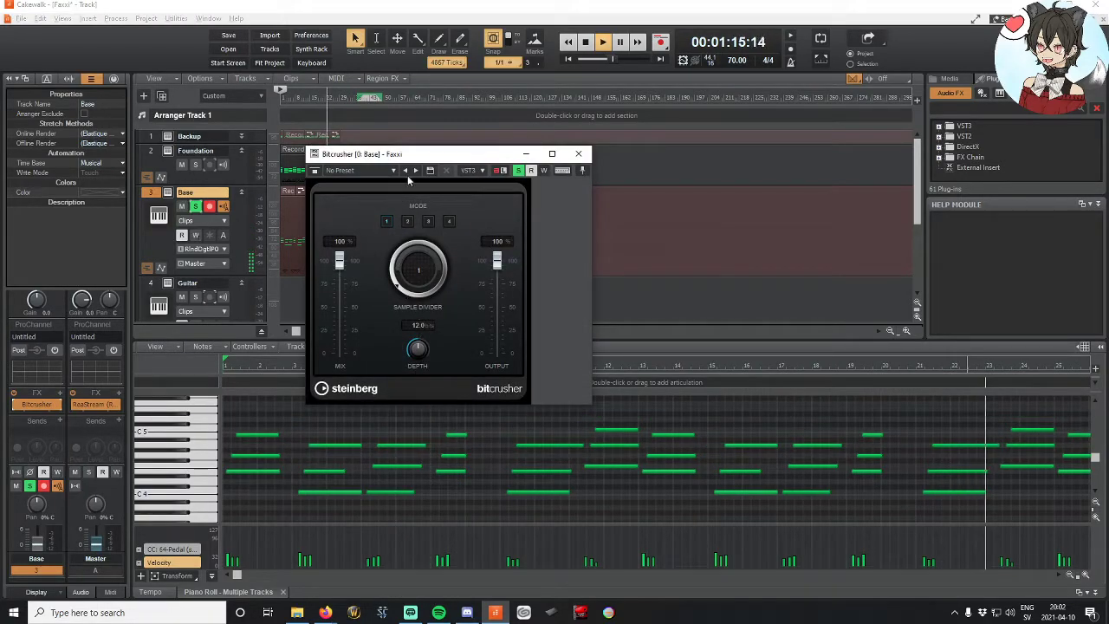
Step: Move the Bitcrusher window clear of the tracks and set its sample divider to 11
{"action": "left_click_drag", "start_coordinate": [407, 151], "coordinate": [647, 318]}
{"action": "scroll", "coordinate": [663, 437], "scroll_direction": "up", "scroll_amount": 10}
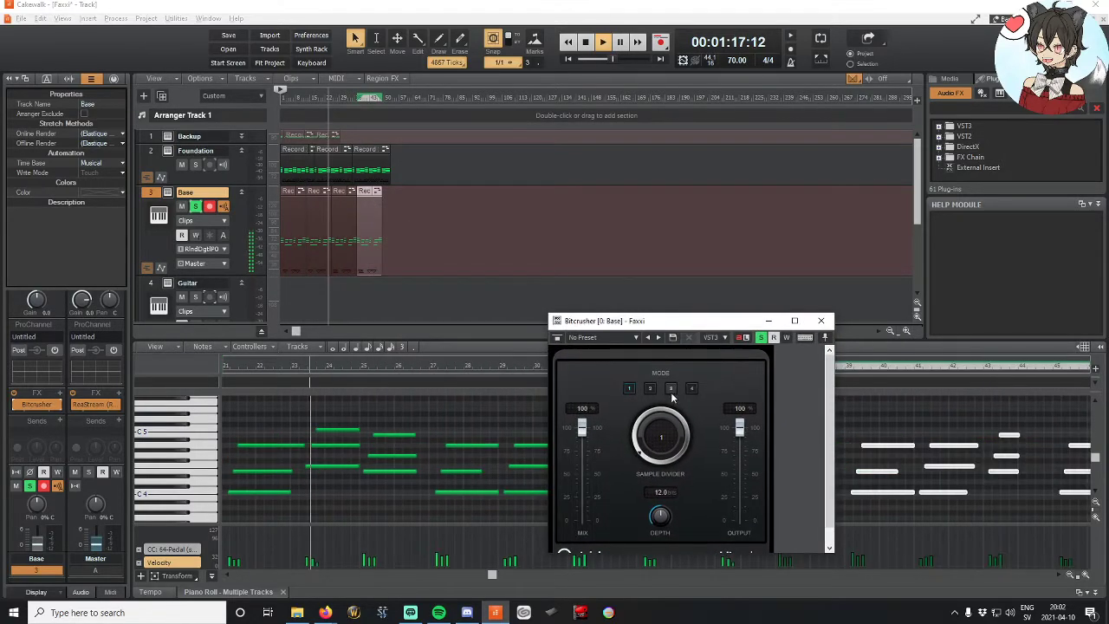
{"action": "scroll", "coordinate": [663, 437], "scroll_direction": "down", "scroll_amount": 6}
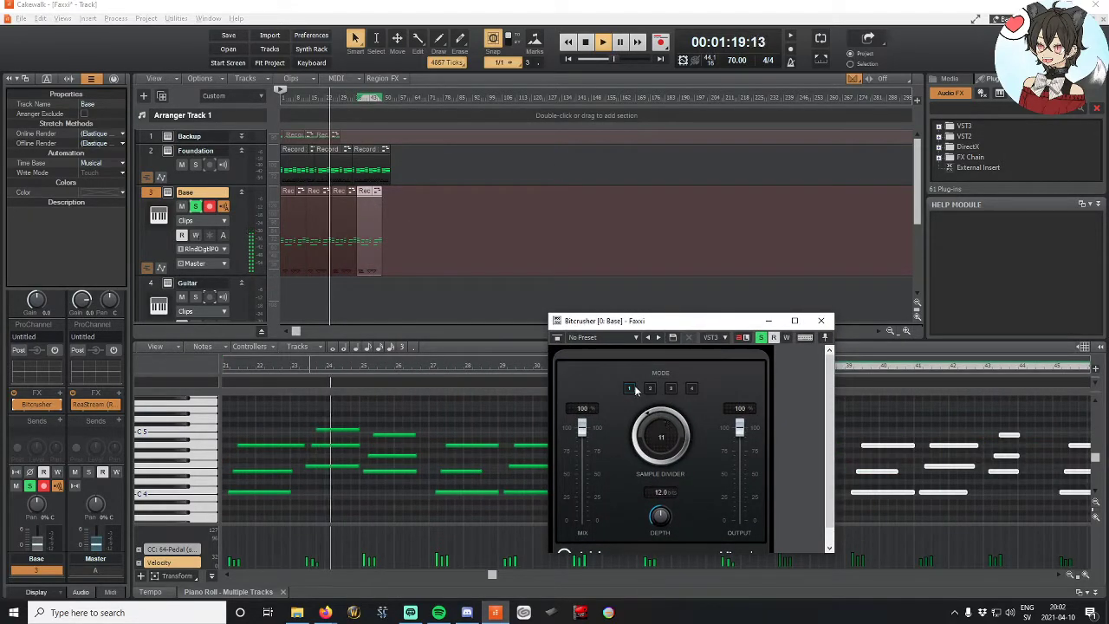
Step: Try the Bitcrusher's sample divider at 2, 1 and 5 while the Base track plays
{"action": "scroll", "coordinate": [627, 444], "scroll_direction": "down", "scroll_amount": 1}
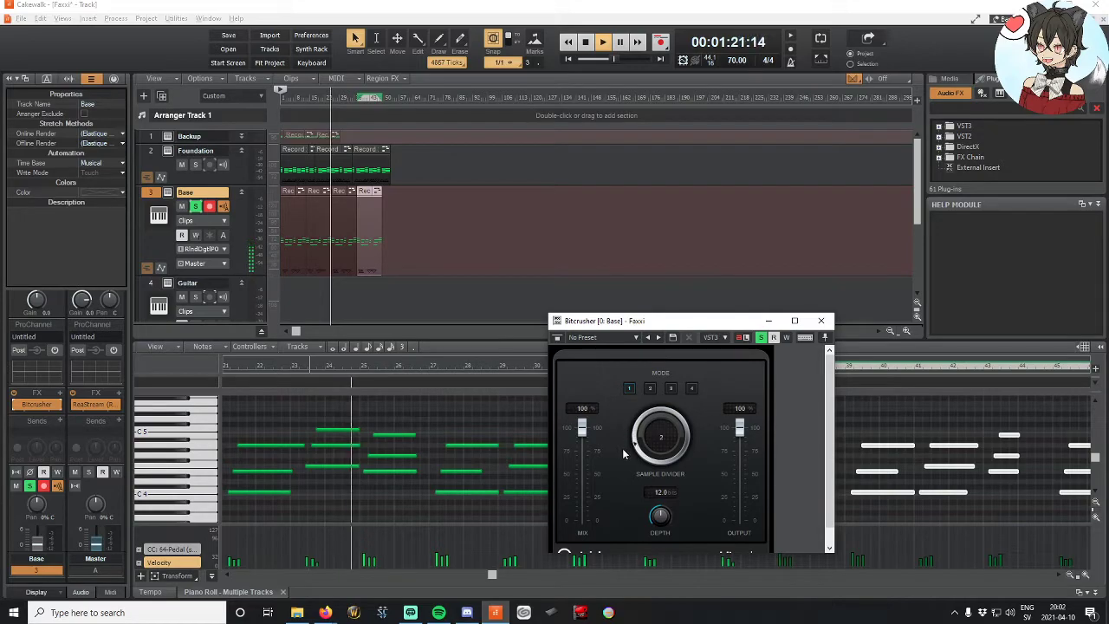
{"action": "scroll", "coordinate": [621, 442], "scroll_direction": "down", "scroll_amount": 1}
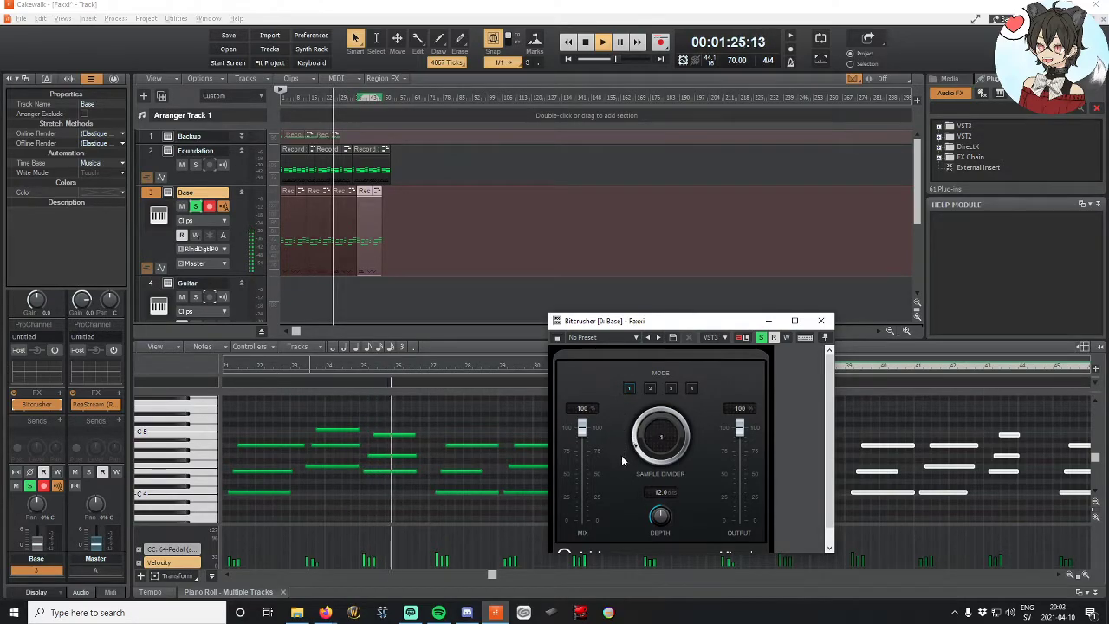
{"action": "scroll", "coordinate": [617, 448], "scroll_direction": "up", "scroll_amount": 1}
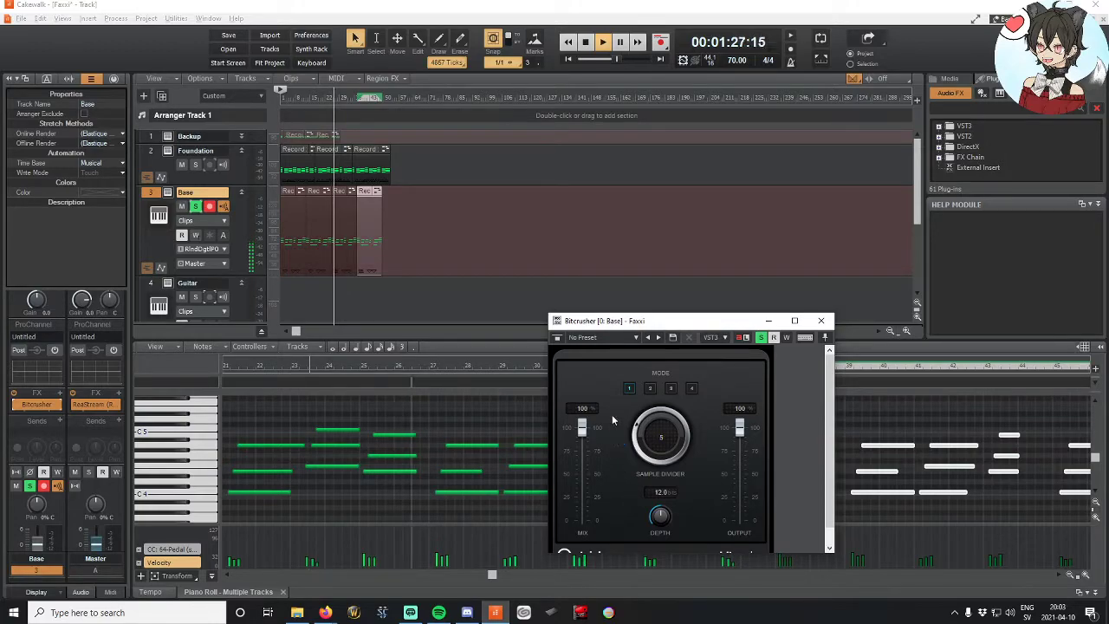
Step: Close the Bitcrusher window and delete the plug-in from the Base track's FX rack
{"action": "left_click", "coordinate": [822, 320]}
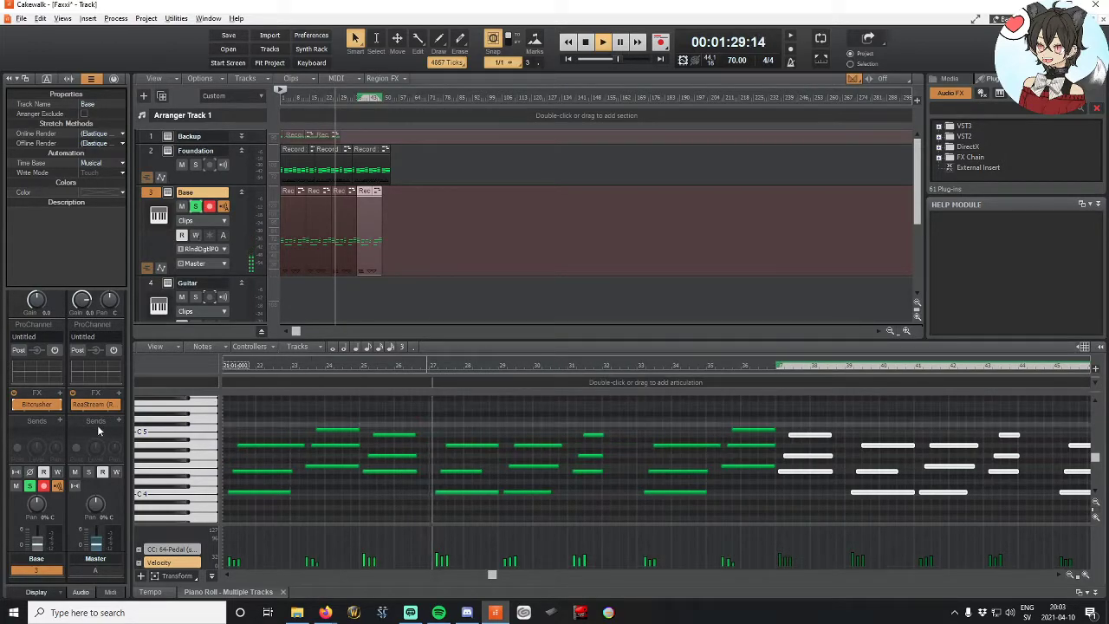
{"action": "right_click", "coordinate": [35, 404]}
{"action": "left_click", "coordinate": [39, 416]}
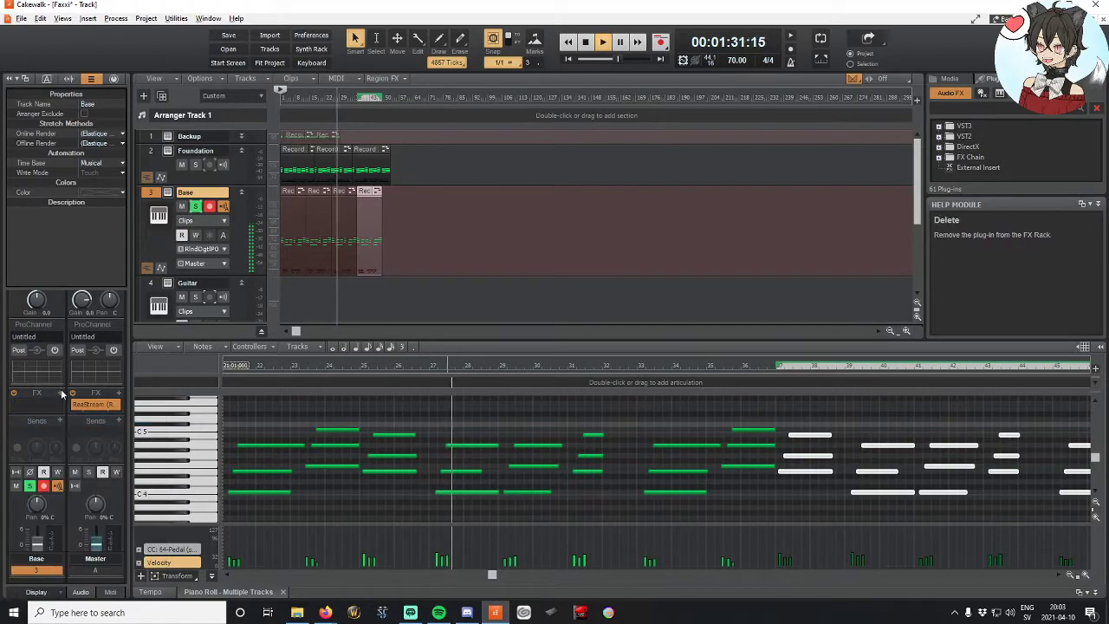
Step: Insert the TAL-Chorus-LX audio effect on the Base track and turn on chorus II in addition to chorus I
{"action": "left_click", "coordinate": [62, 394]}
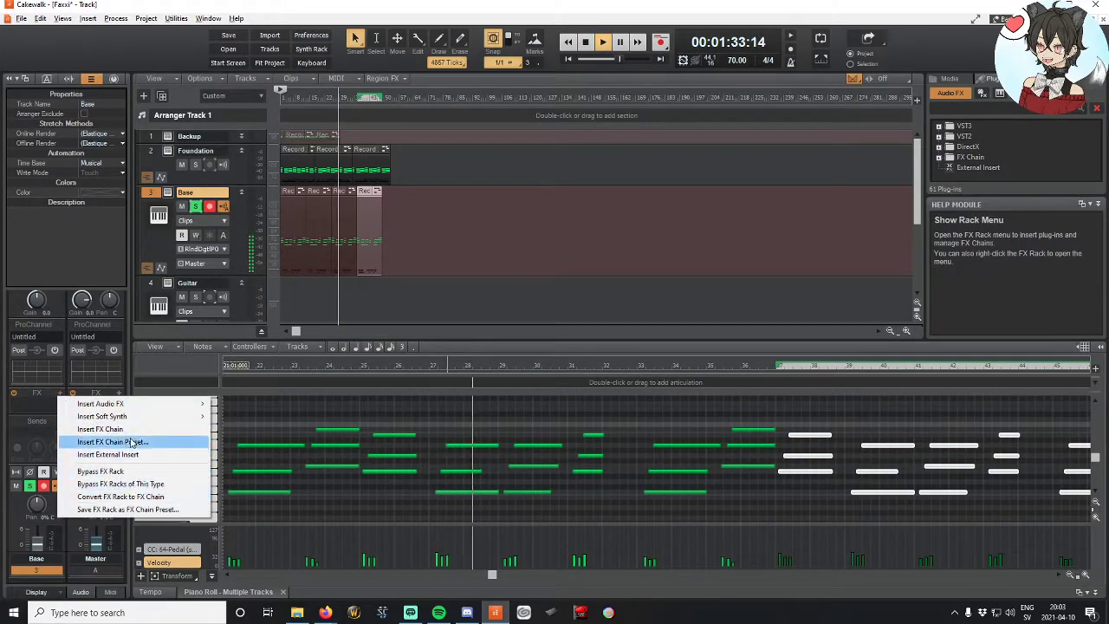
{"action": "mouse_move", "coordinate": [125, 418]}
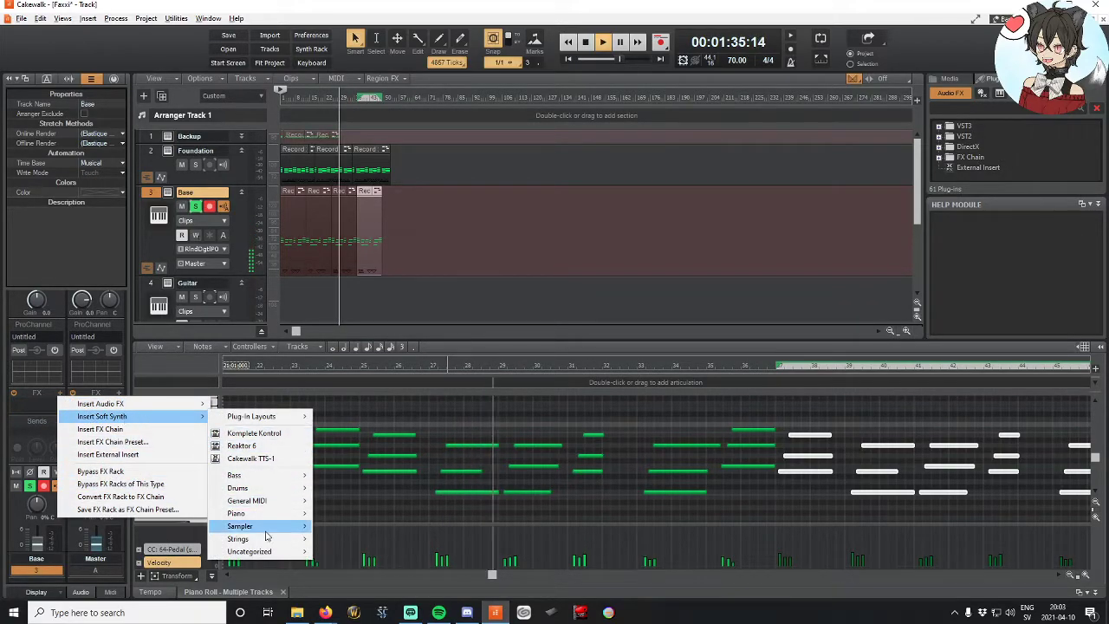
{"action": "mouse_move", "coordinate": [271, 558]}
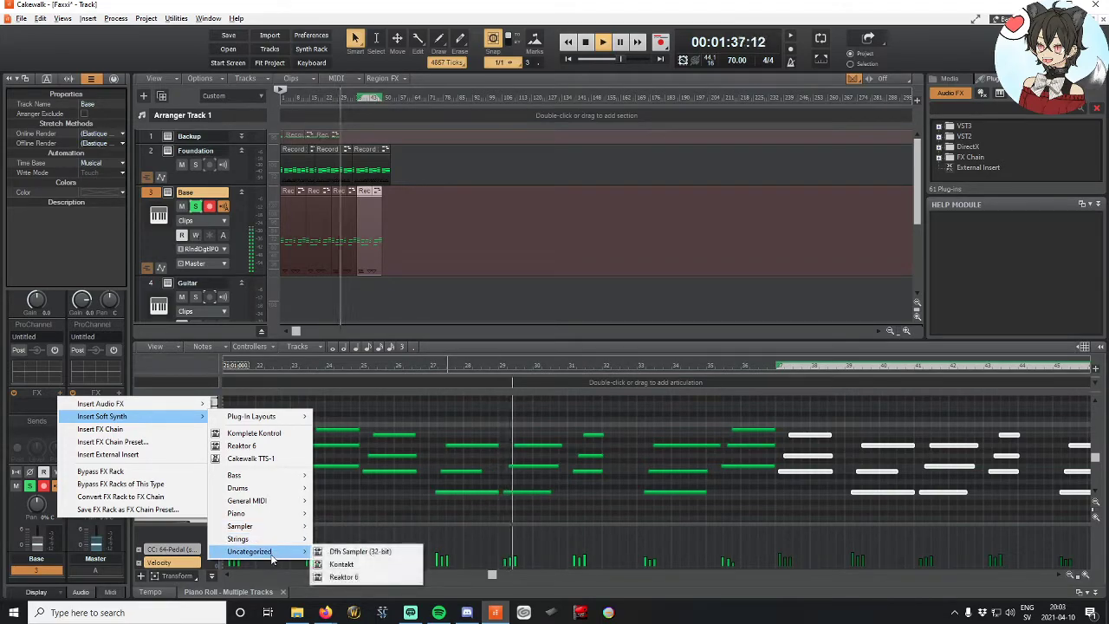
{"action": "mouse_move", "coordinate": [266, 525]}
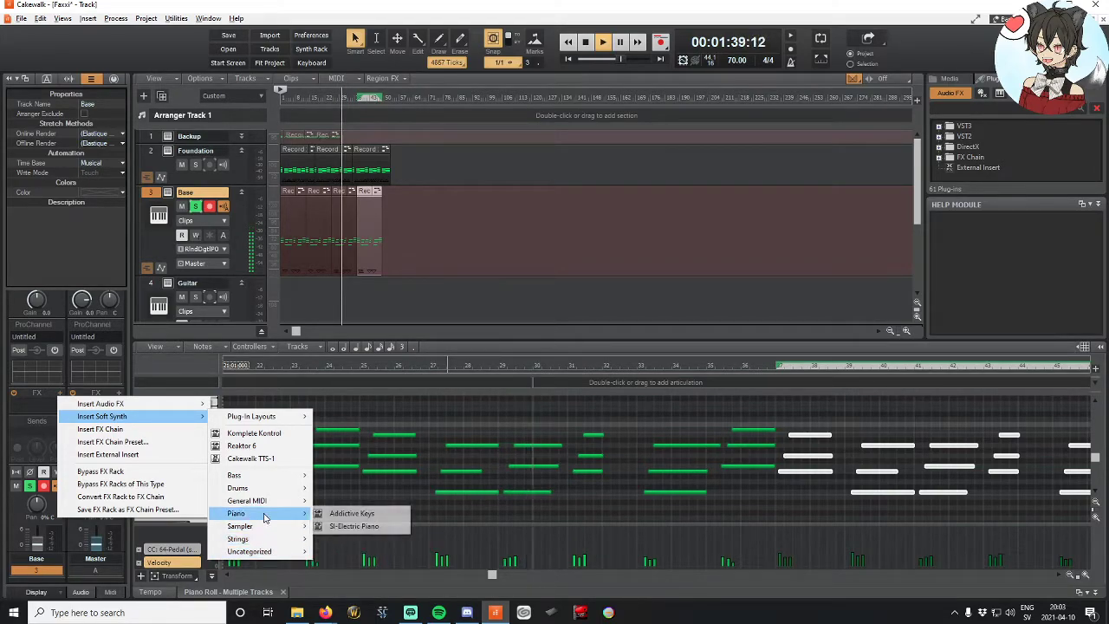
{"action": "mouse_move", "coordinate": [265, 490]}
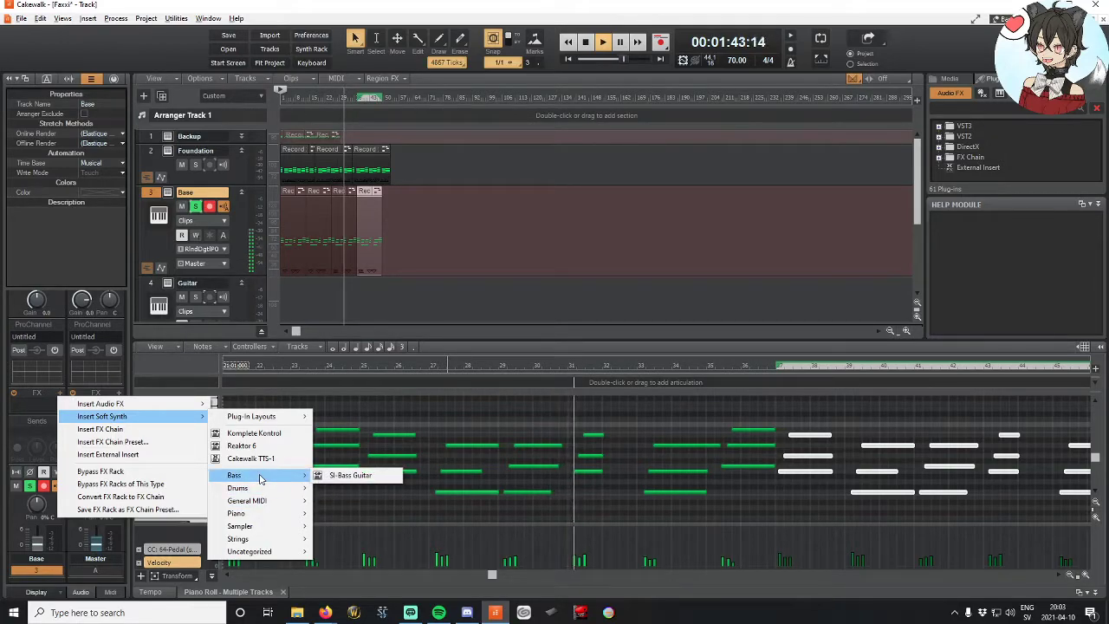
{"action": "mouse_move", "coordinate": [153, 405]}
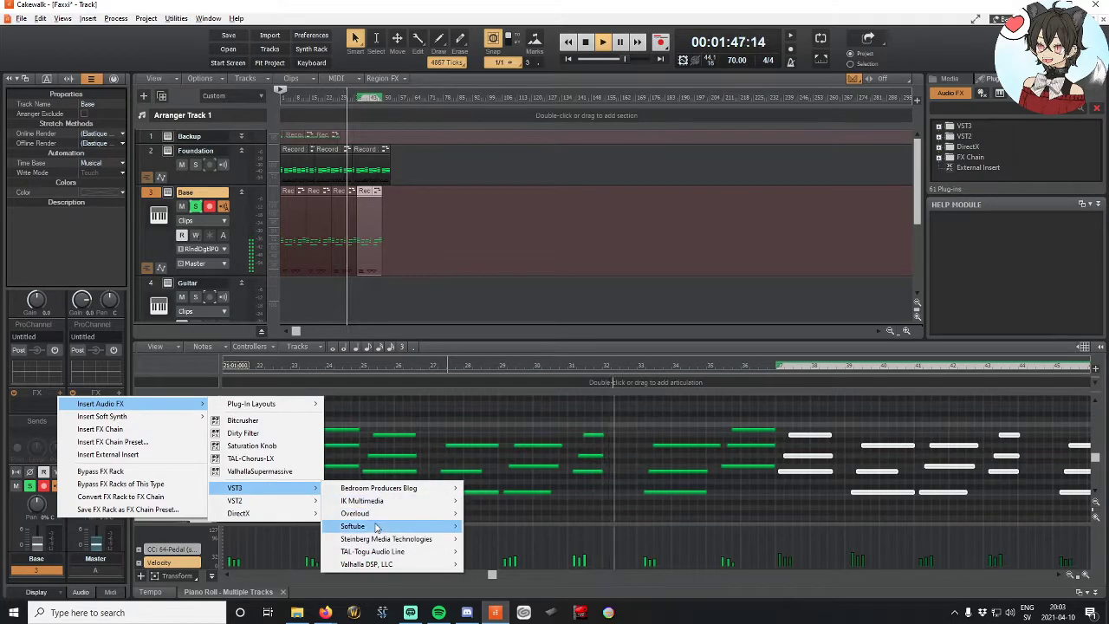
{"action": "mouse_move", "coordinate": [380, 543]}
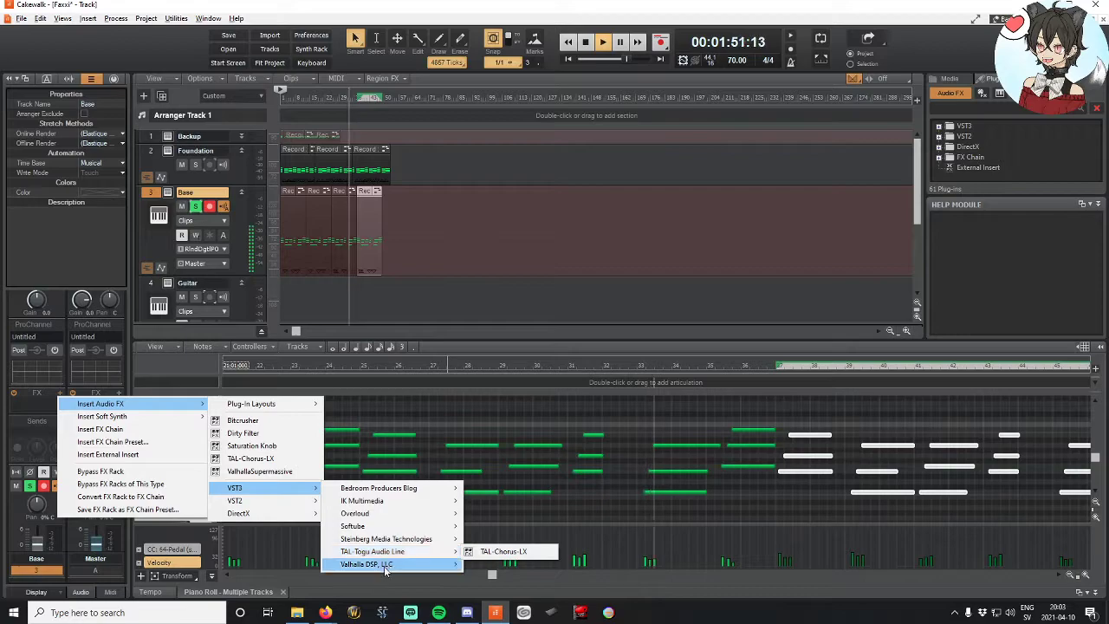
{"action": "mouse_move", "coordinate": [385, 567]}
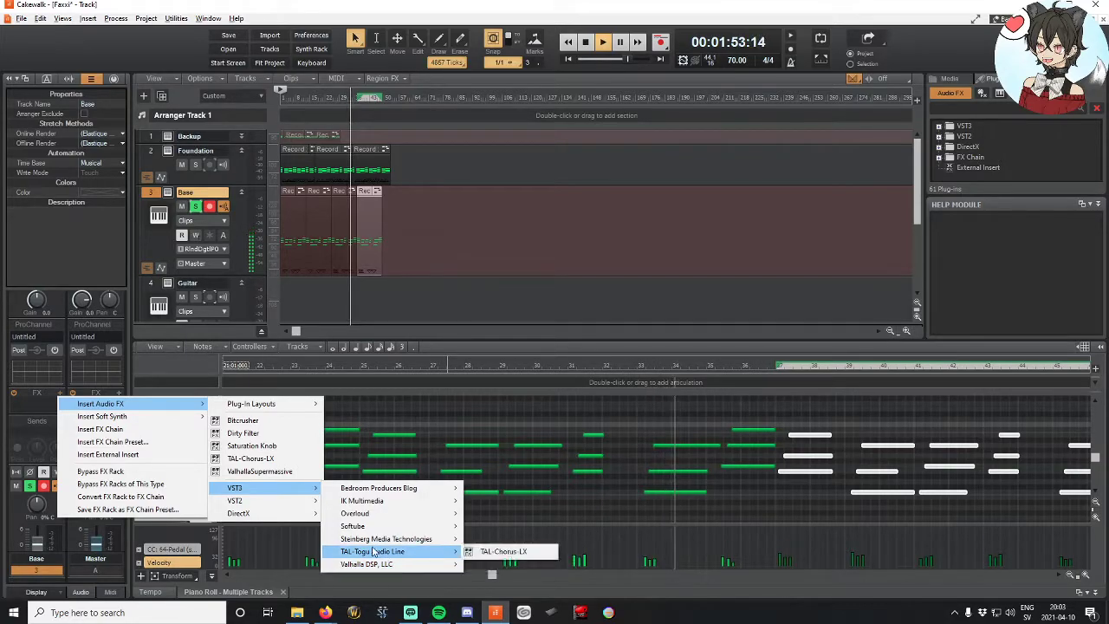
{"action": "left_click", "coordinate": [502, 552]}
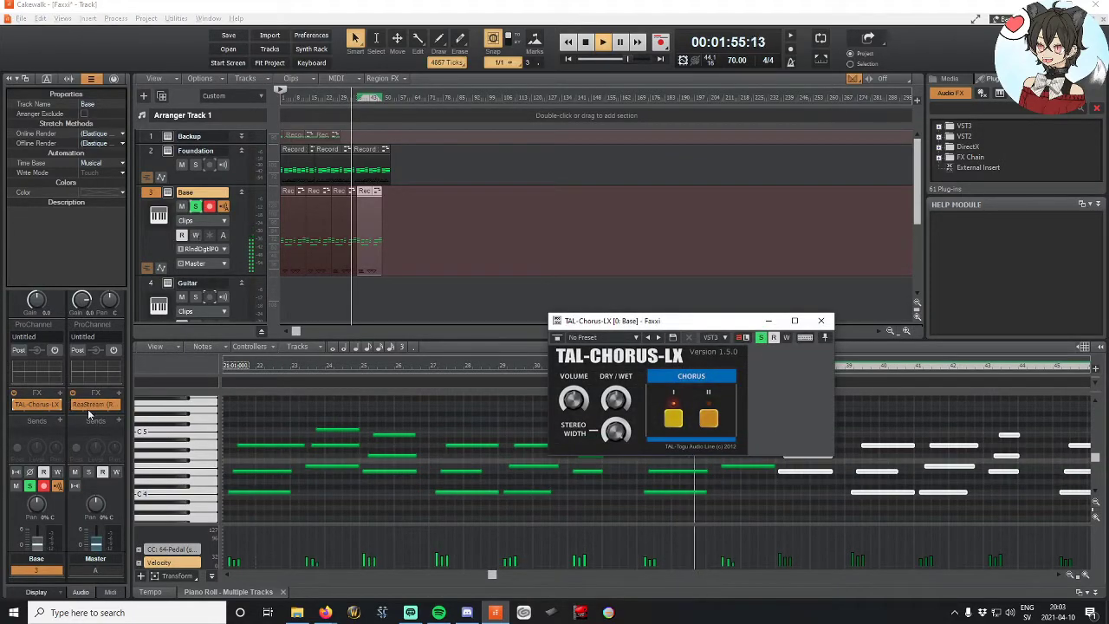
{"action": "left_click", "coordinate": [59, 392]}
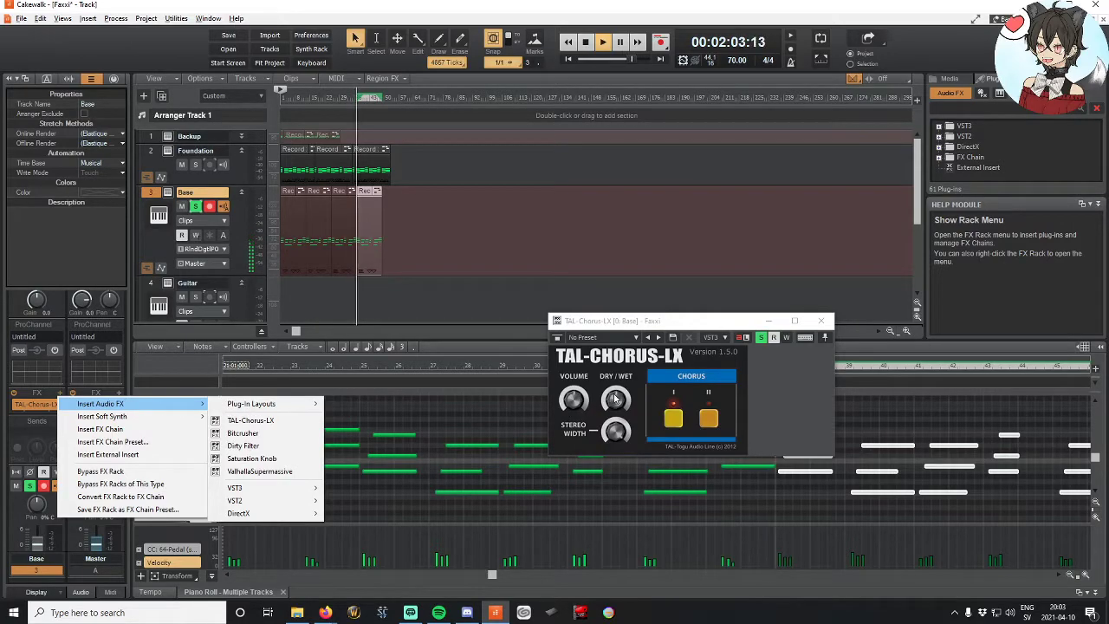
{"action": "left_click", "coordinate": [582, 410]}
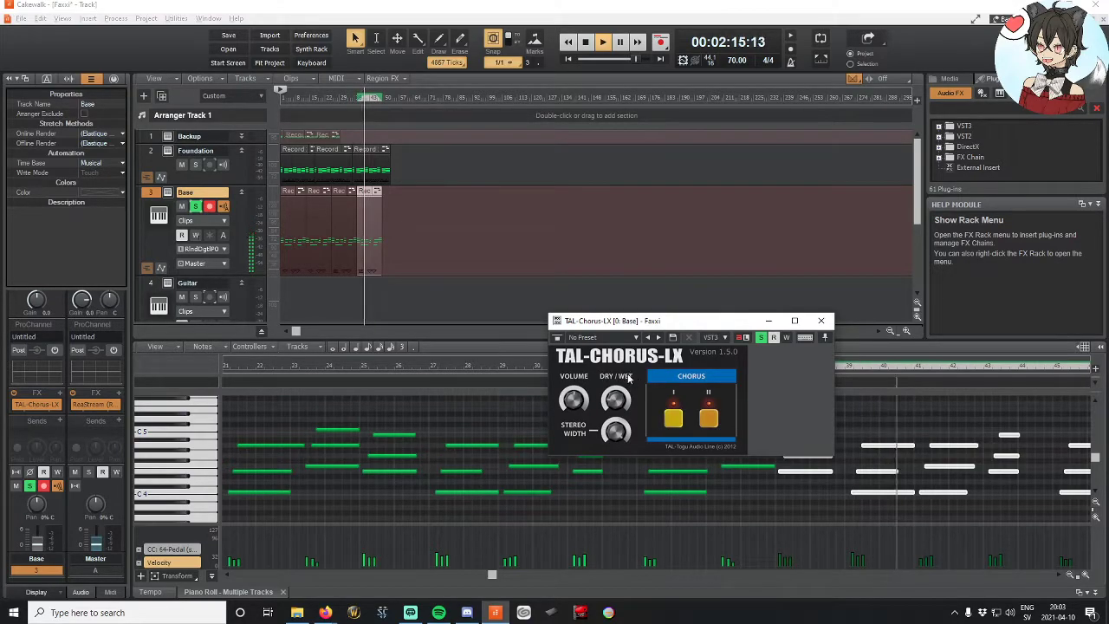
Step: Insert Softube's TSAR-1R Reverb into the Base track's FX rack after the chorus
{"action": "left_click", "coordinate": [59, 394]}
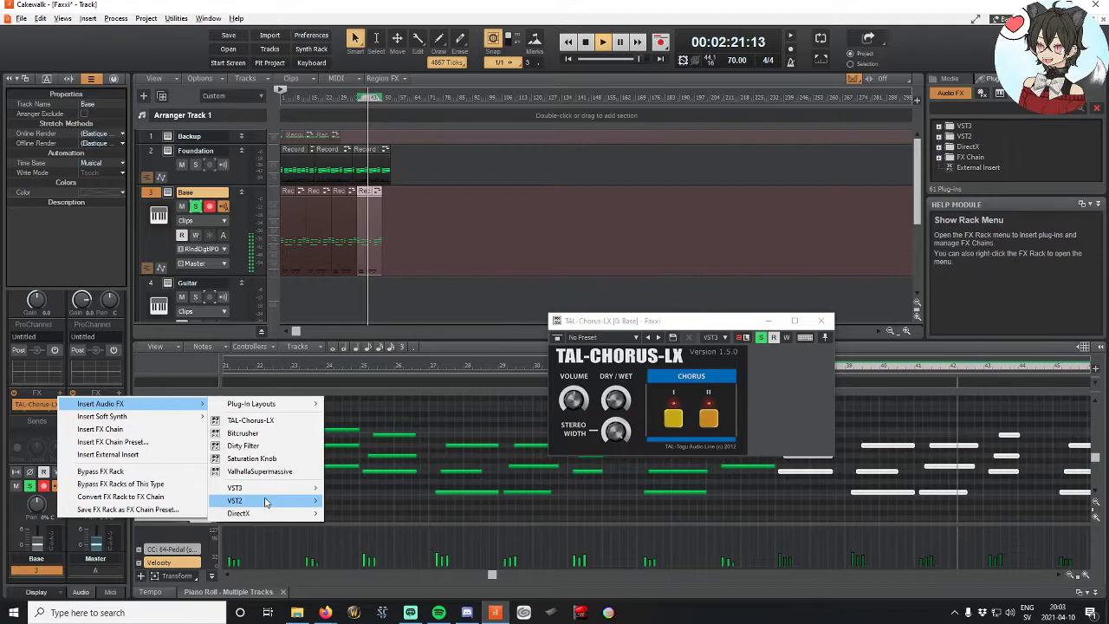
{"action": "mouse_move", "coordinate": [366, 513]}
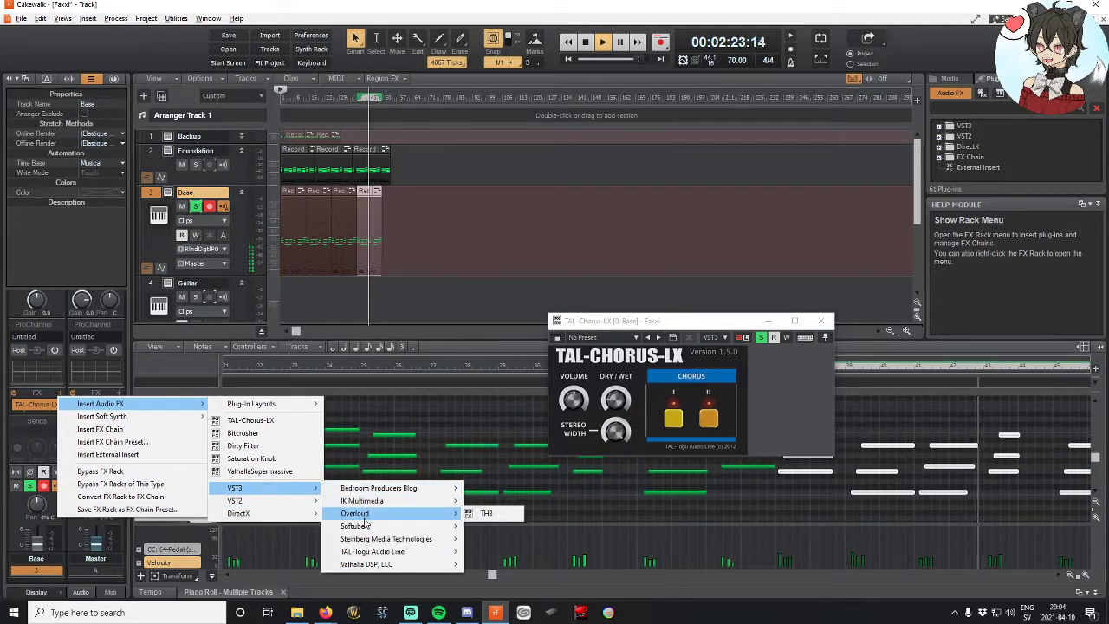
{"action": "mouse_move", "coordinate": [377, 493]}
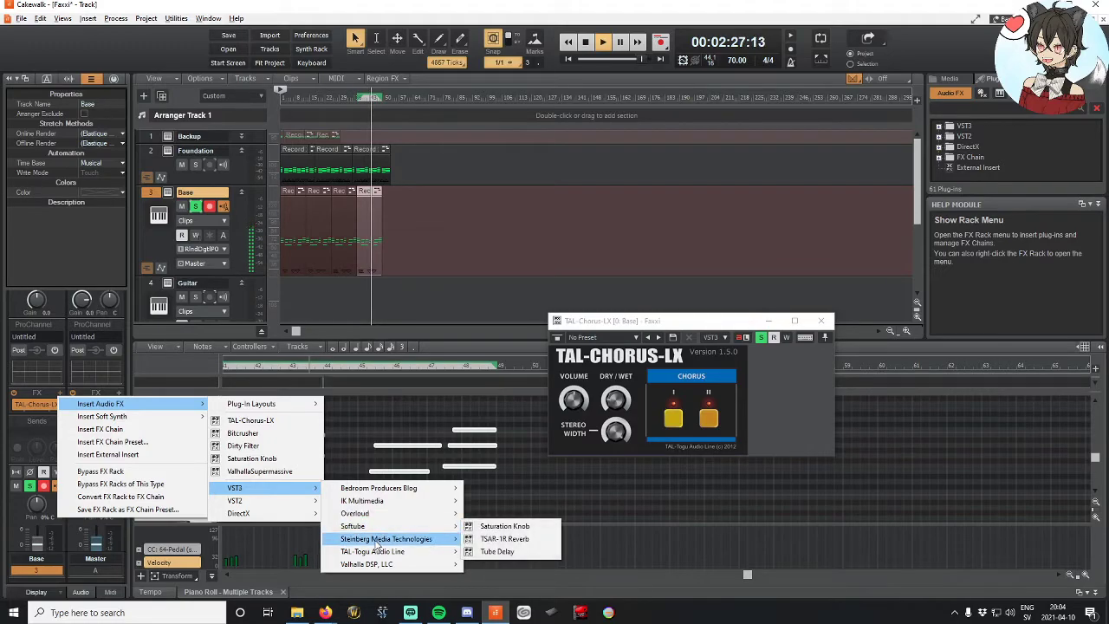
{"action": "left_click", "coordinate": [495, 538]}
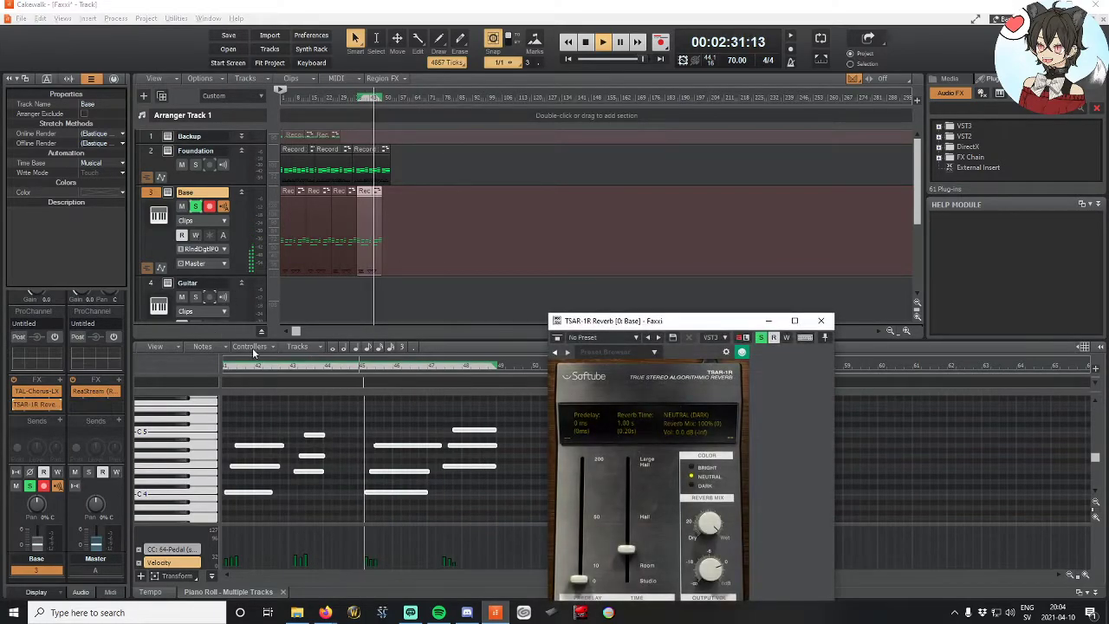
Step: Set the TSAR-1R reverb mix to 64%, replay the song from about measure 22, and close the reverb window
{"action": "left_click_drag", "start_coordinate": [656, 322], "coordinate": [484, 219]}
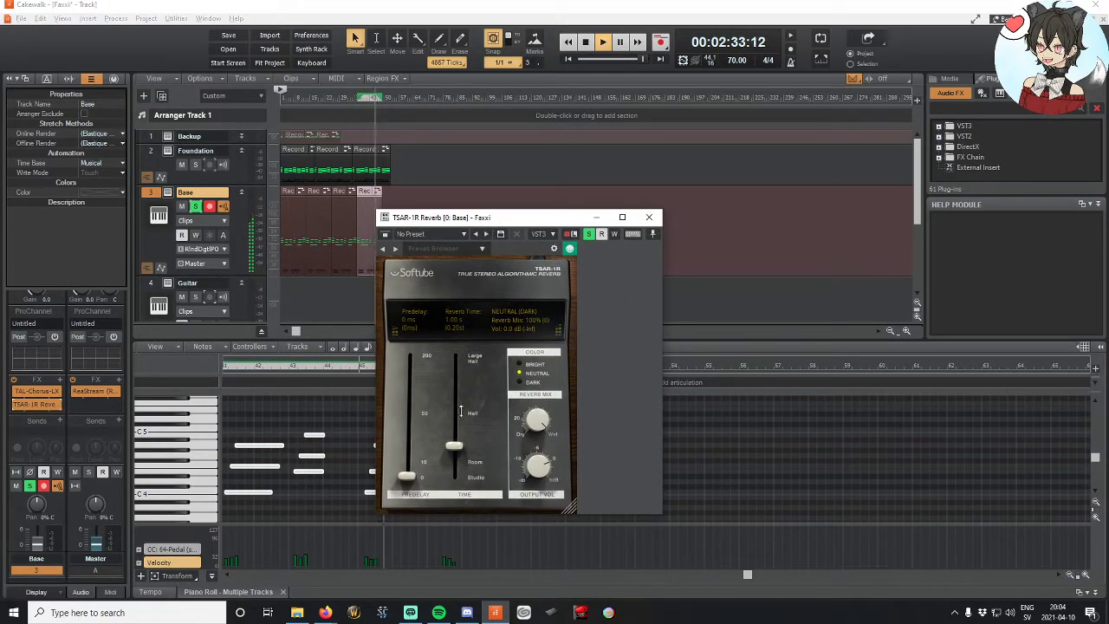
{"action": "left_click_drag", "start_coordinate": [535, 419], "coordinate": [537, 458]}
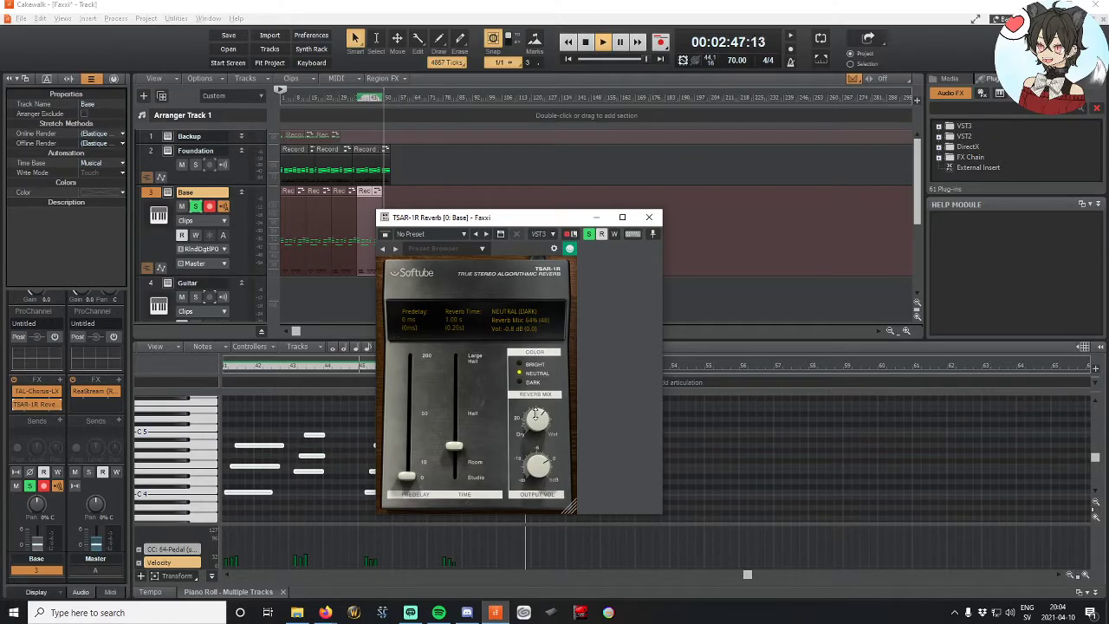
{"action": "left_click", "coordinate": [324, 237]}
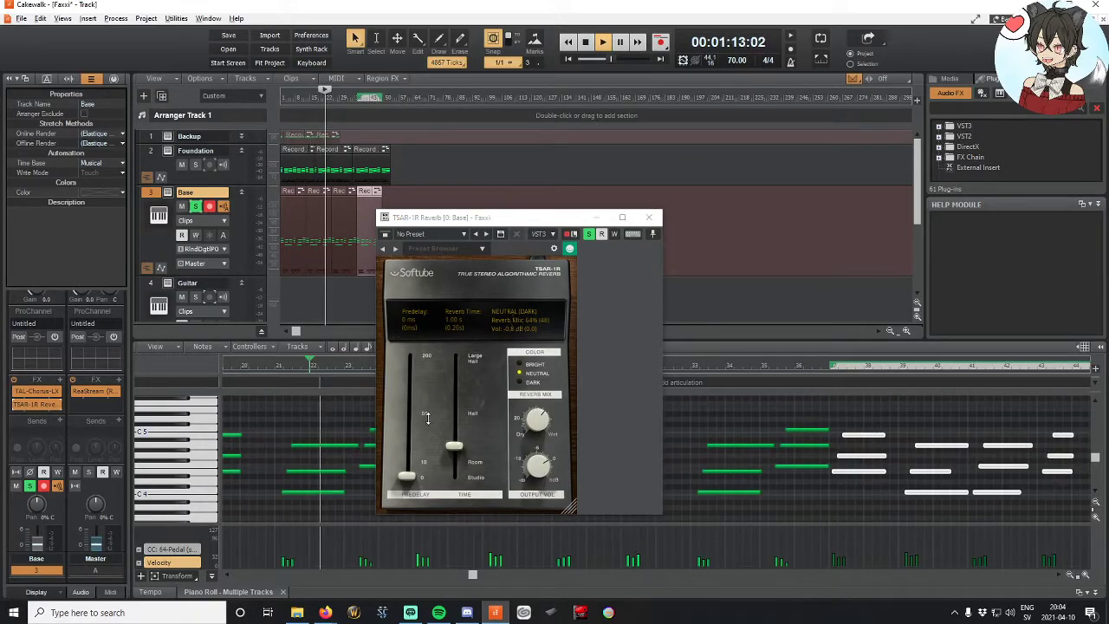
{"action": "left_click_drag", "start_coordinate": [455, 221], "coordinate": [739, 149]}
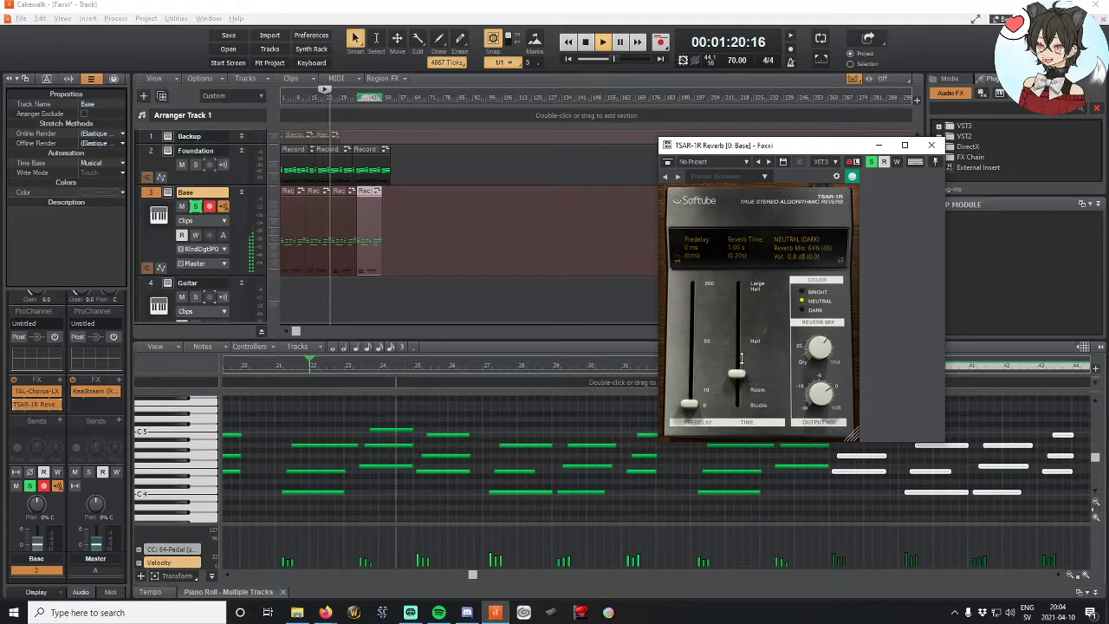
{"action": "left_click", "coordinate": [930, 148]}
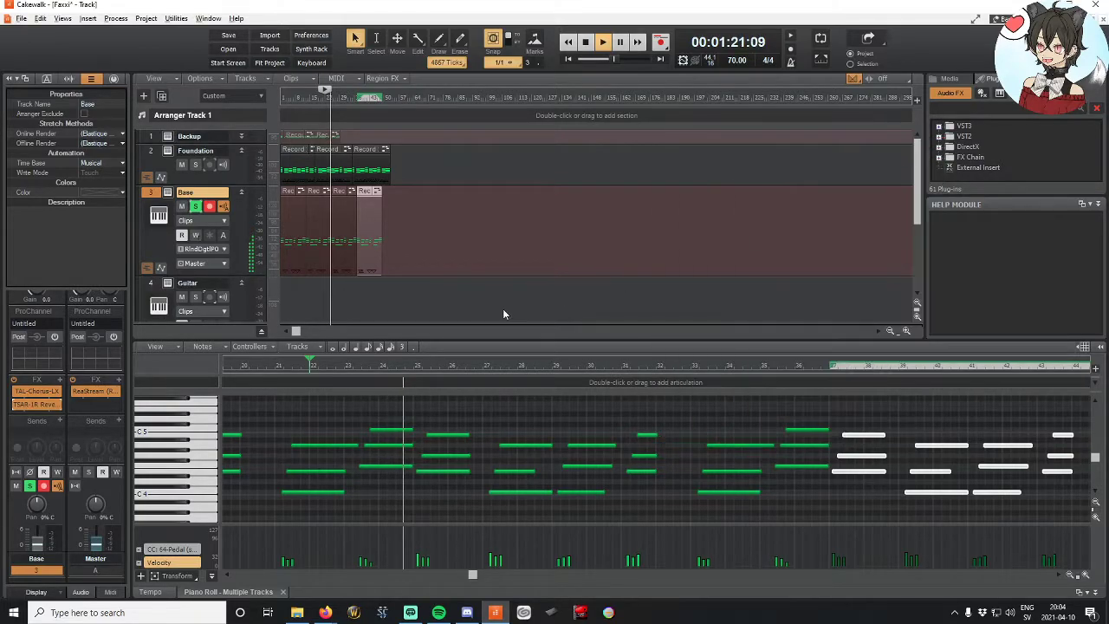
Step: Insert the Blue Cat Audio VST2 effect BC Triple EQ 4 (Dual) into the Base track's FX rack
{"action": "left_click", "coordinate": [60, 381]}
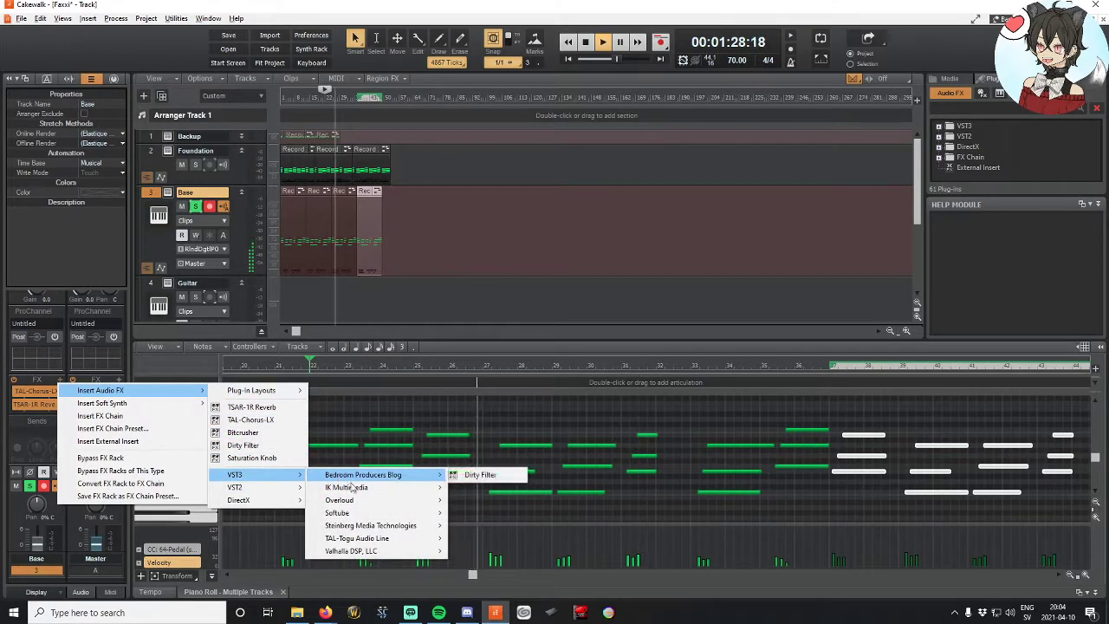
{"action": "mouse_move", "coordinate": [378, 530]}
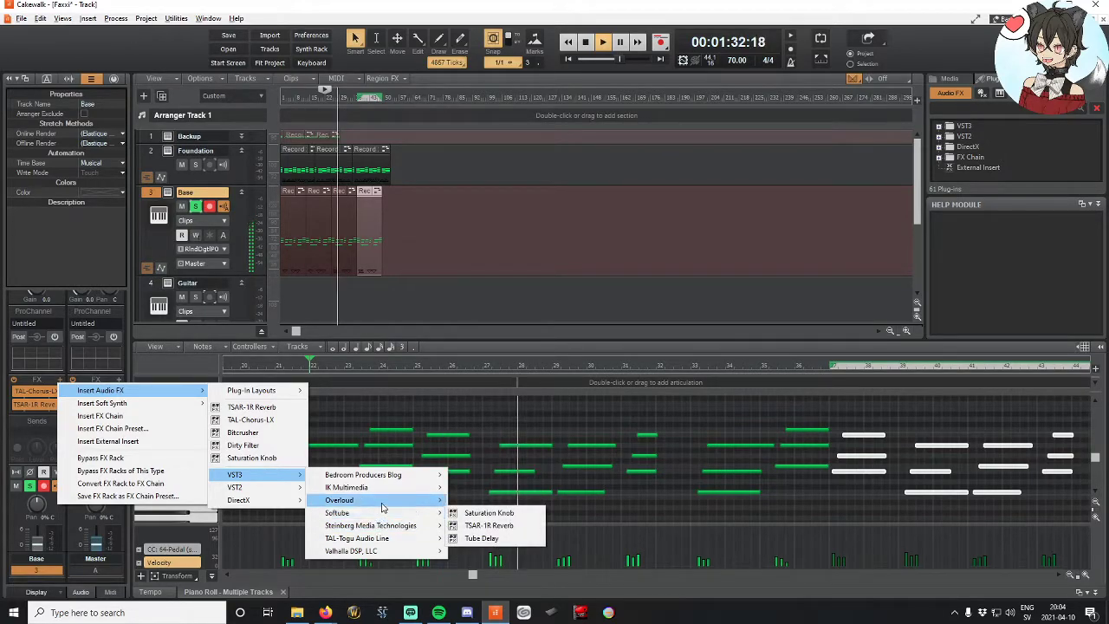
{"action": "mouse_move", "coordinate": [382, 505]}
{"action": "mouse_move", "coordinate": [390, 478]}
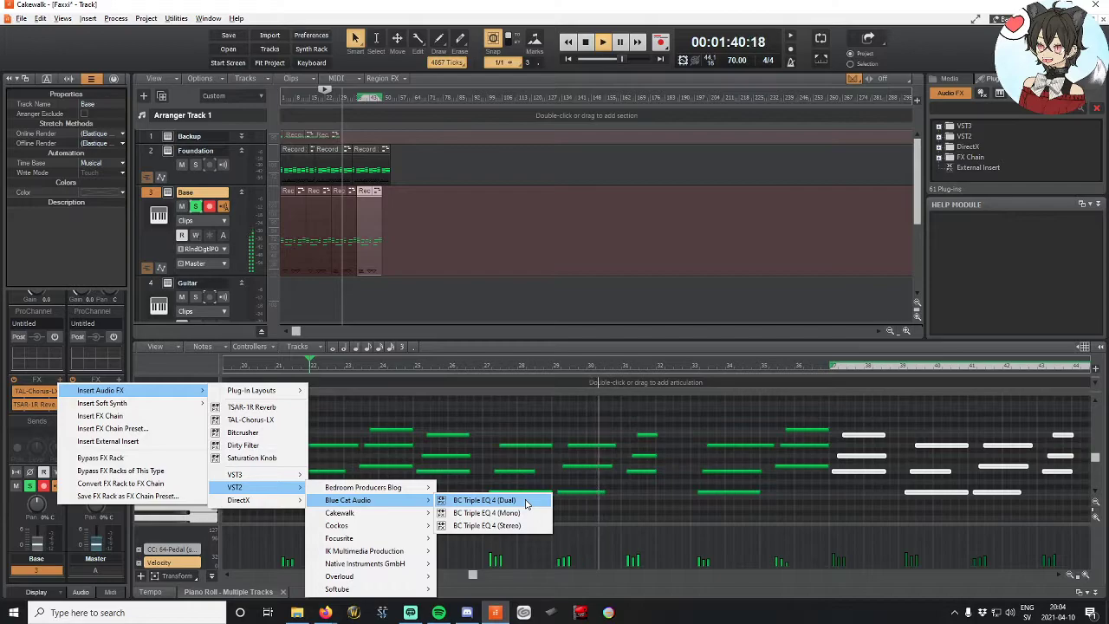
{"action": "left_click", "coordinate": [520, 502]}
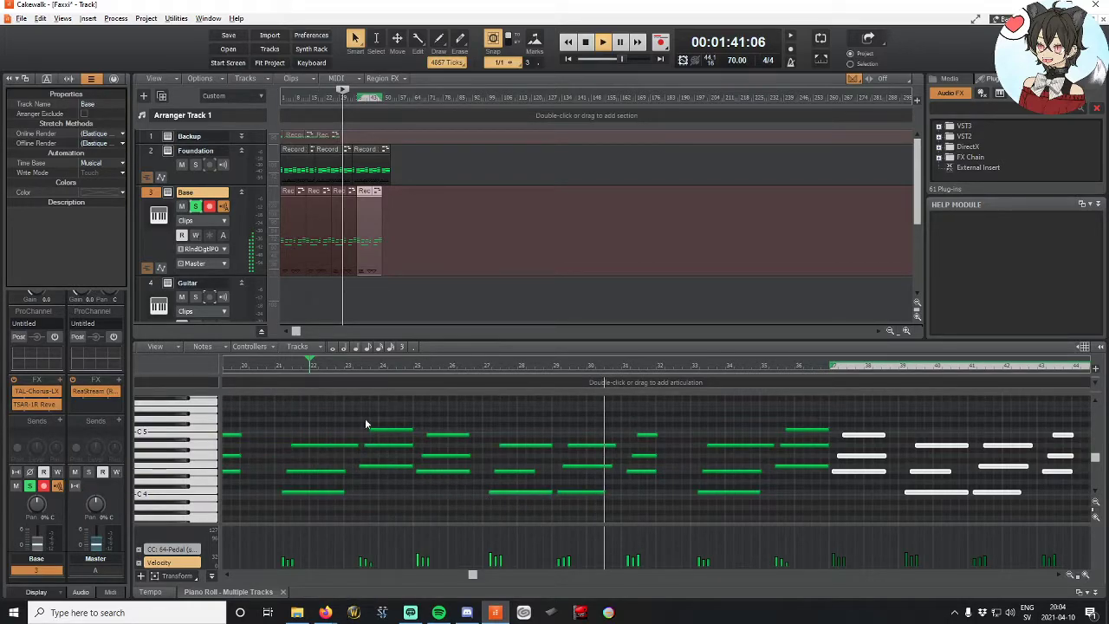
Step: Shape the Triple EQ curve with a low-end boost of about 5 dB and a high-end cut of about 5 dB
{"action": "left_click_drag", "start_coordinate": [767, 145], "coordinate": [416, 237]}
{"action": "left_click_drag", "start_coordinate": [655, 373], "coordinate": [654, 394]}
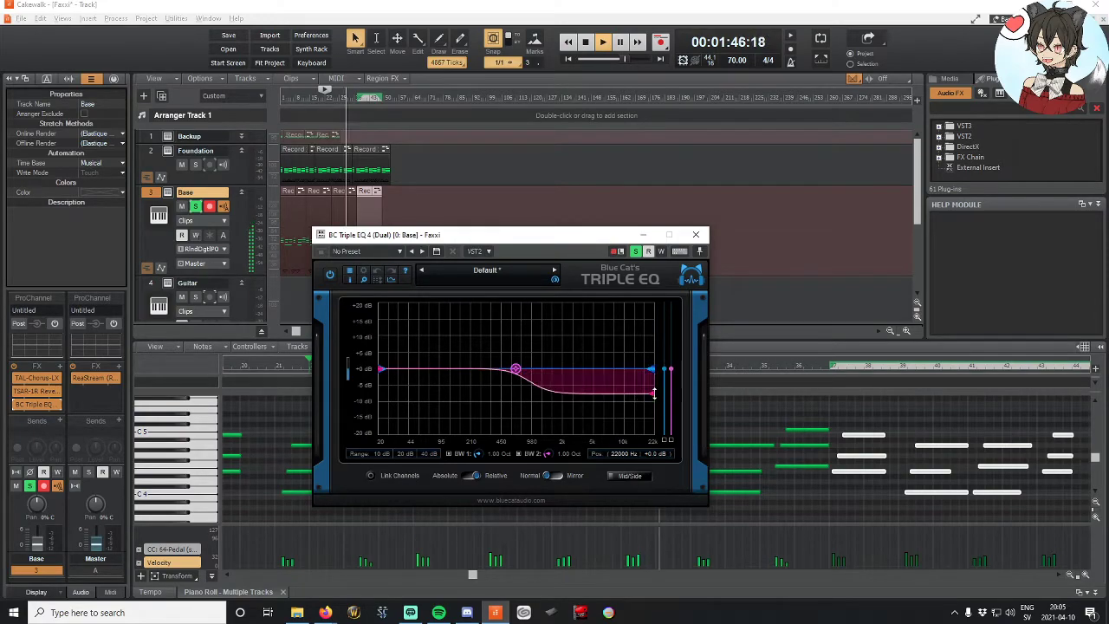
{"action": "mouse_move", "coordinate": [381, 369]}
{"action": "left_mouse_down"}
{"action": "mouse_move", "coordinate": [383, 333]}
{"action": "mouse_move", "coordinate": [378, 350]}
{"action": "left_mouse_up"}
{"action": "left_click_drag", "start_coordinate": [652, 394], "coordinate": [651, 385]}
{"action": "left_click_drag", "start_coordinate": [380, 350], "coordinate": [380, 353]}
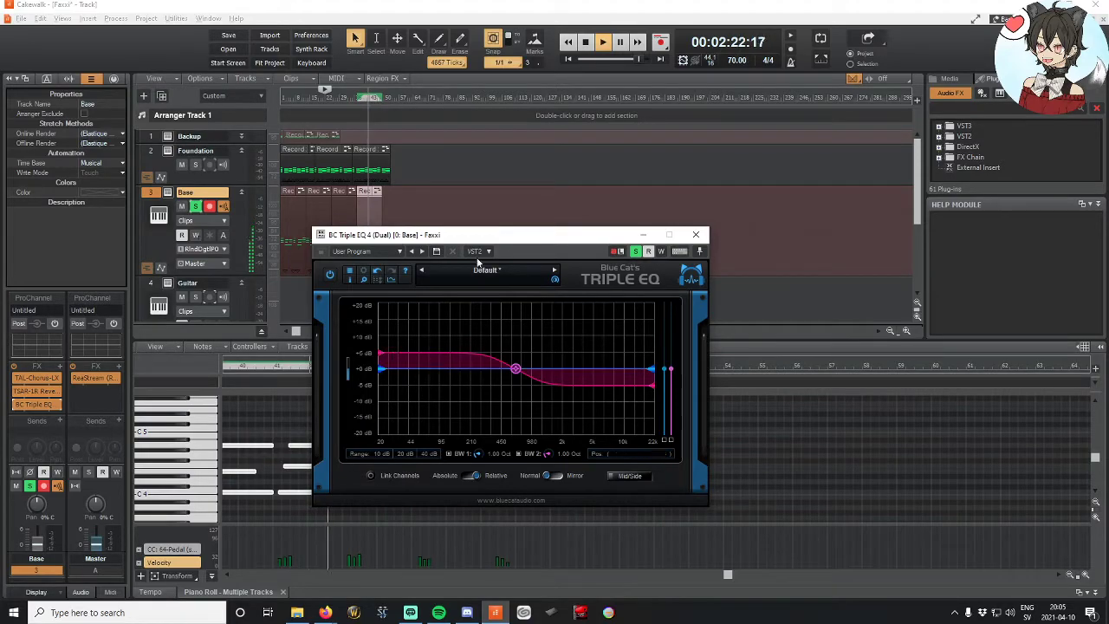
Step: Replay from about measure 9 and try a stronger EQ curve with lows at about +10 dB and highs at about -10 dB
{"action": "left_click", "coordinate": [299, 97]}
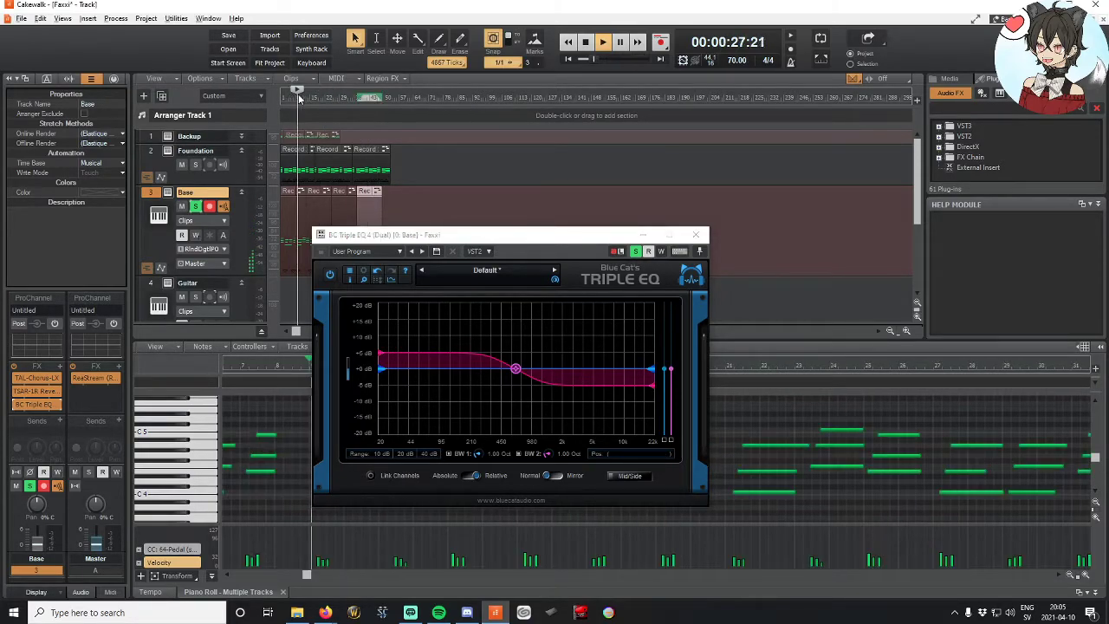
{"action": "left_click", "coordinate": [379, 328]}
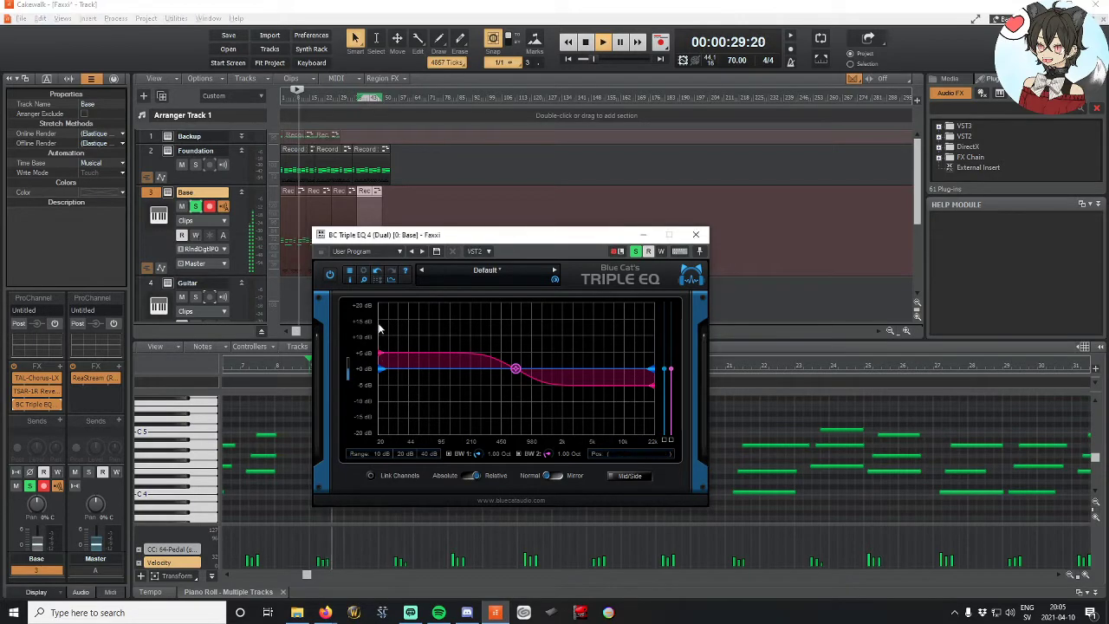
{"action": "left_click_drag", "start_coordinate": [381, 354], "coordinate": [382, 336]}
{"action": "left_click_drag", "start_coordinate": [651, 383], "coordinate": [652, 400]}
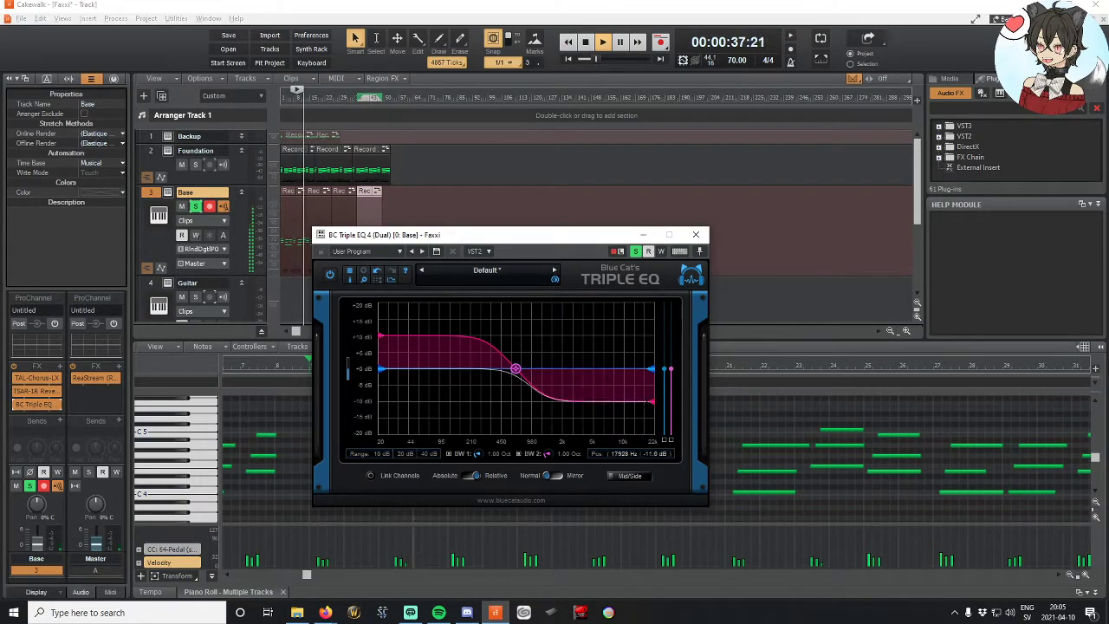
Step: Set the EQ's highs to about -5 dB and lows to about +5 dB, and close the Triple EQ window
{"action": "mouse_move", "coordinate": [652, 400]}
{"action": "left_mouse_down"}
{"action": "mouse_move", "coordinate": [652, 422]}
{"action": "mouse_move", "coordinate": [654, 386]}
{"action": "left_mouse_up"}
{"action": "left_click_drag", "start_coordinate": [380, 336], "coordinate": [379, 353]}
{"action": "left_click", "coordinate": [695, 234]}
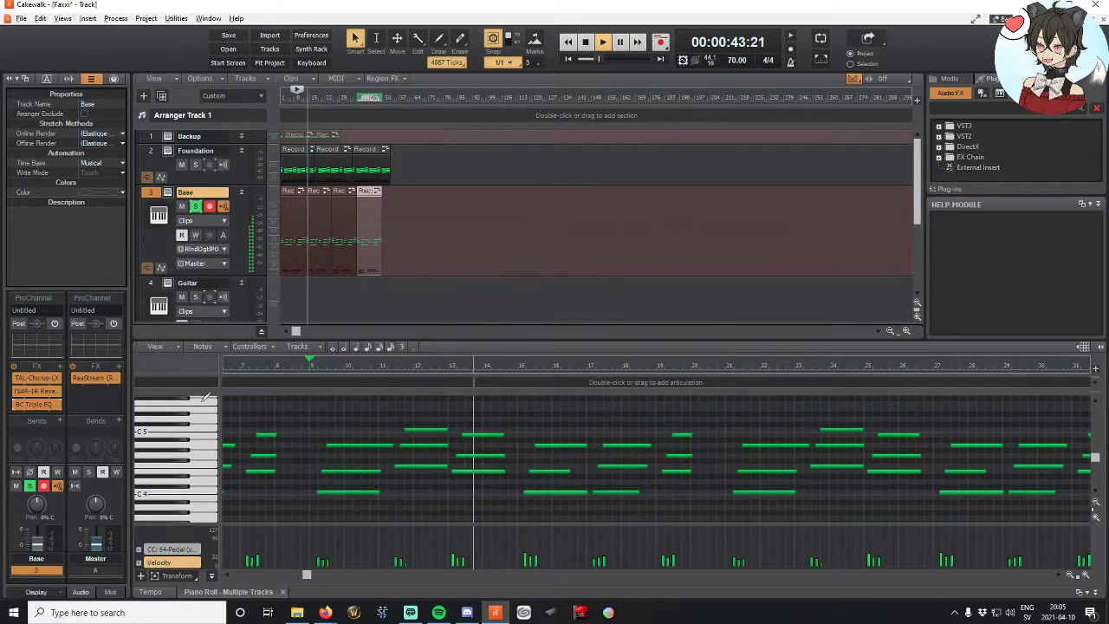
{"action": "right_click", "coordinate": [57, 371]}
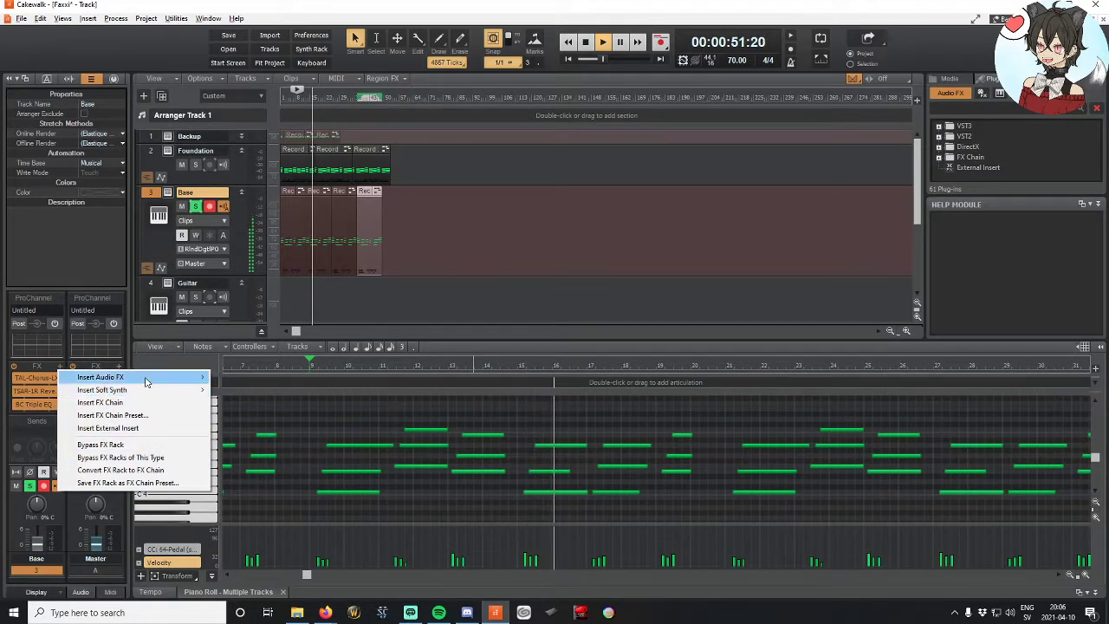
{"action": "mouse_move", "coordinate": [144, 376]}
{"action": "mouse_move", "coordinate": [277, 473]}
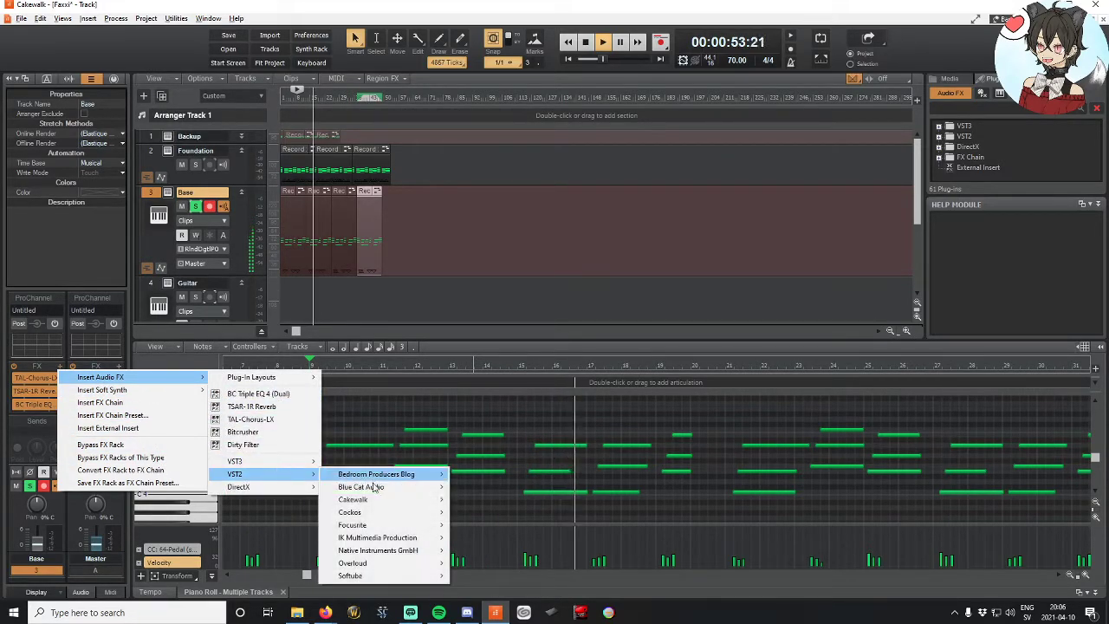
{"action": "mouse_move", "coordinate": [371, 511]}
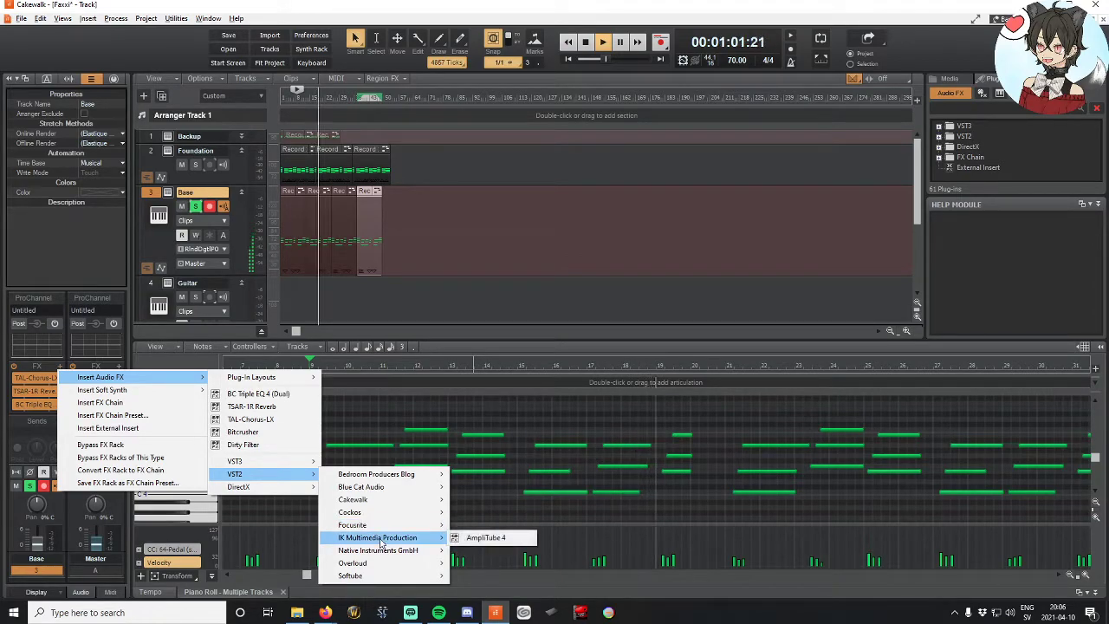
{"action": "mouse_move", "coordinate": [383, 551]}
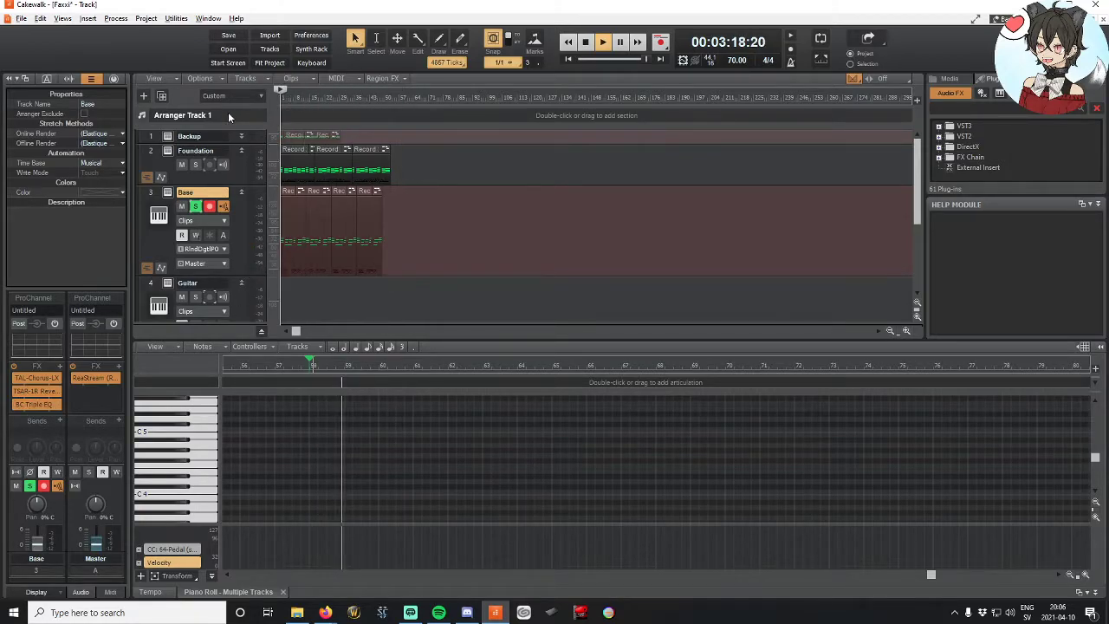
Step: Replay the song from the start, unsolo the Base track and adjust its Komplete Kontrol output volume
{"action": "key", "text": "w"}
{"action": "left_click", "coordinate": [169, 194]}
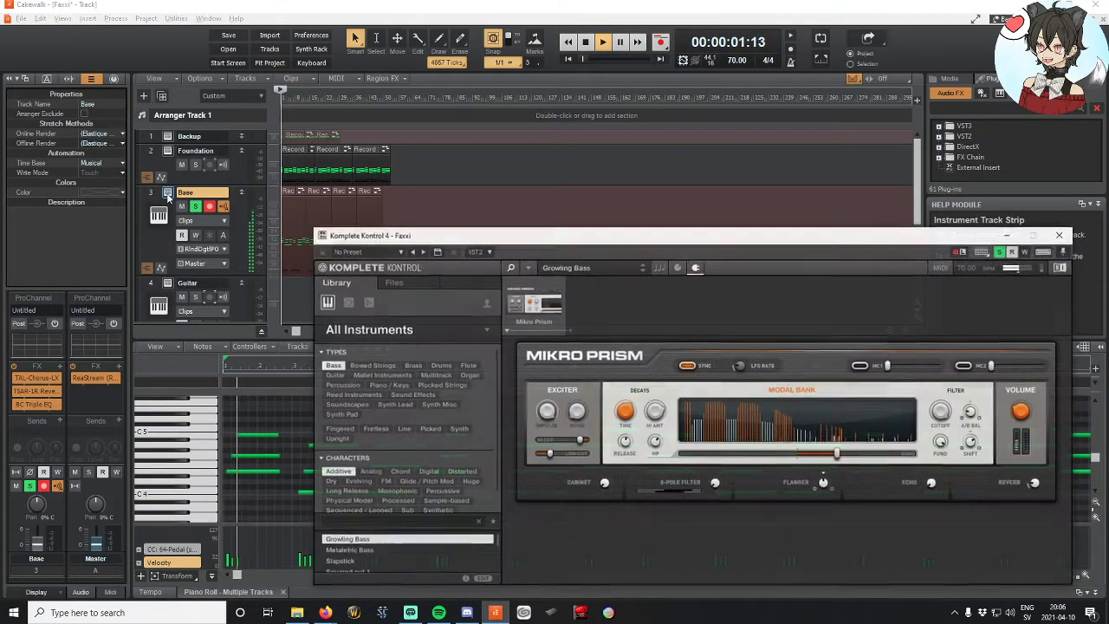
{"action": "left_click", "coordinate": [1060, 234]}
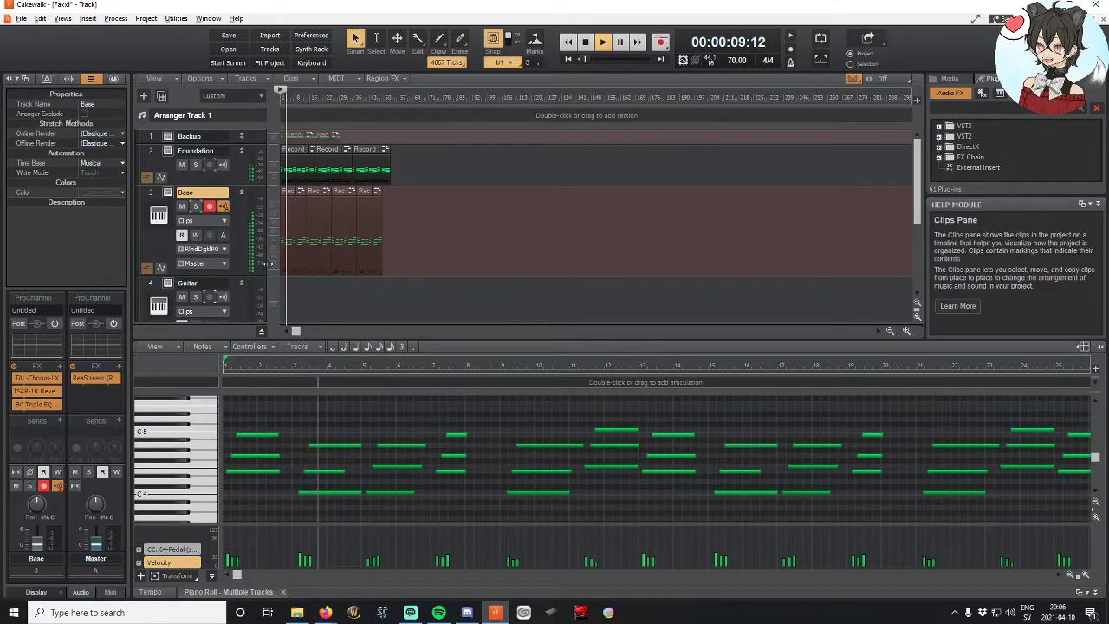
{"action": "left_click", "coordinate": [168, 193]}
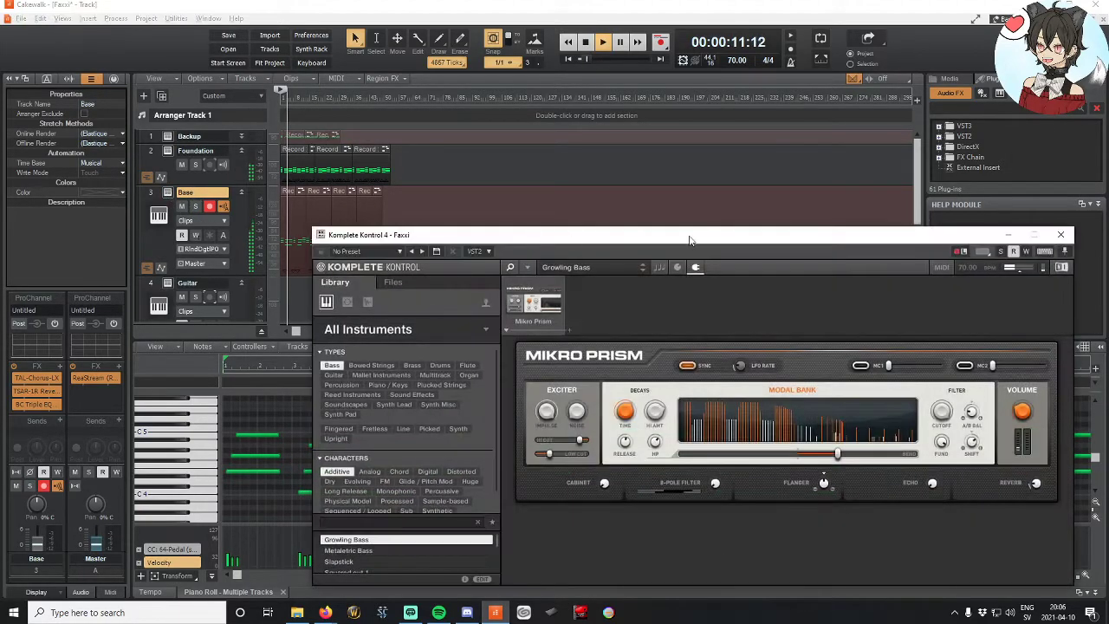
{"action": "left_click_drag", "start_coordinate": [864, 243], "coordinate": [604, 109]}
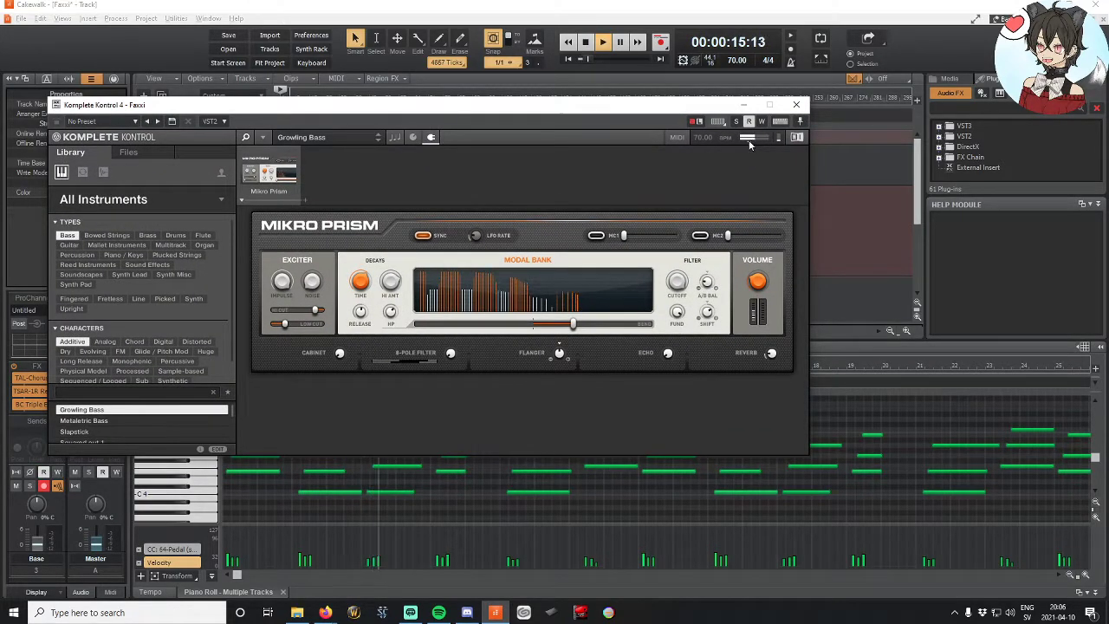
{"action": "left_click", "coordinate": [796, 104]}
Step: Pan the Base track 50% left in its channel strip and stop playback
{"action": "scroll", "coordinate": [47, 442], "scroll_direction": "up", "scroll_amount": 3}
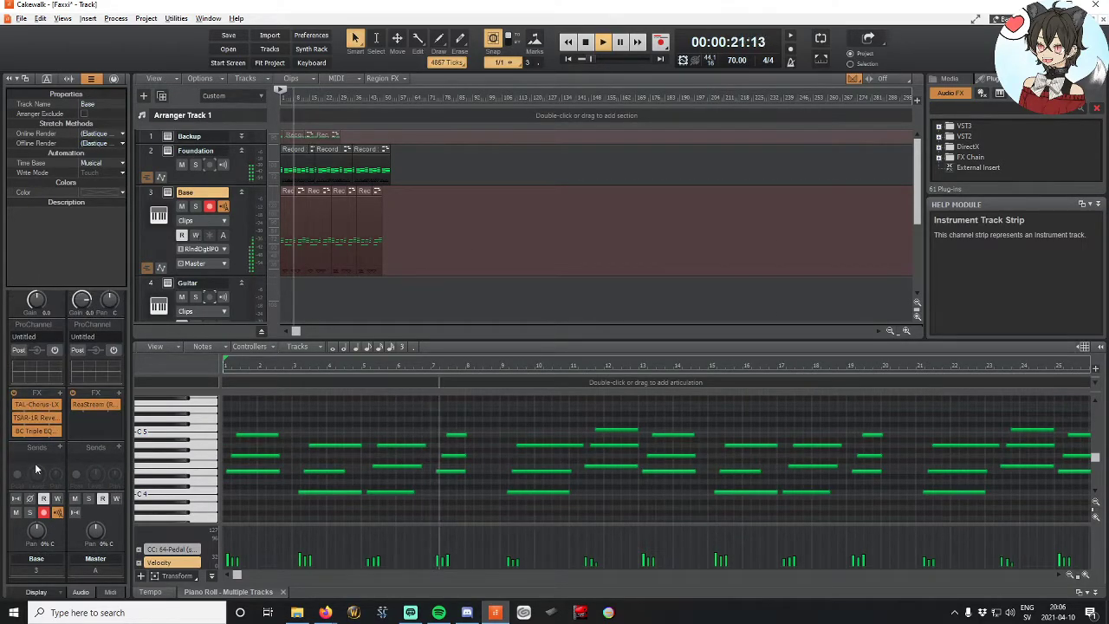
{"action": "scroll", "coordinate": [43, 408], "scroll_direction": "down", "scroll_amount": 3}
{"action": "scroll", "coordinate": [49, 407], "scroll_direction": "down", "scroll_amount": 2}
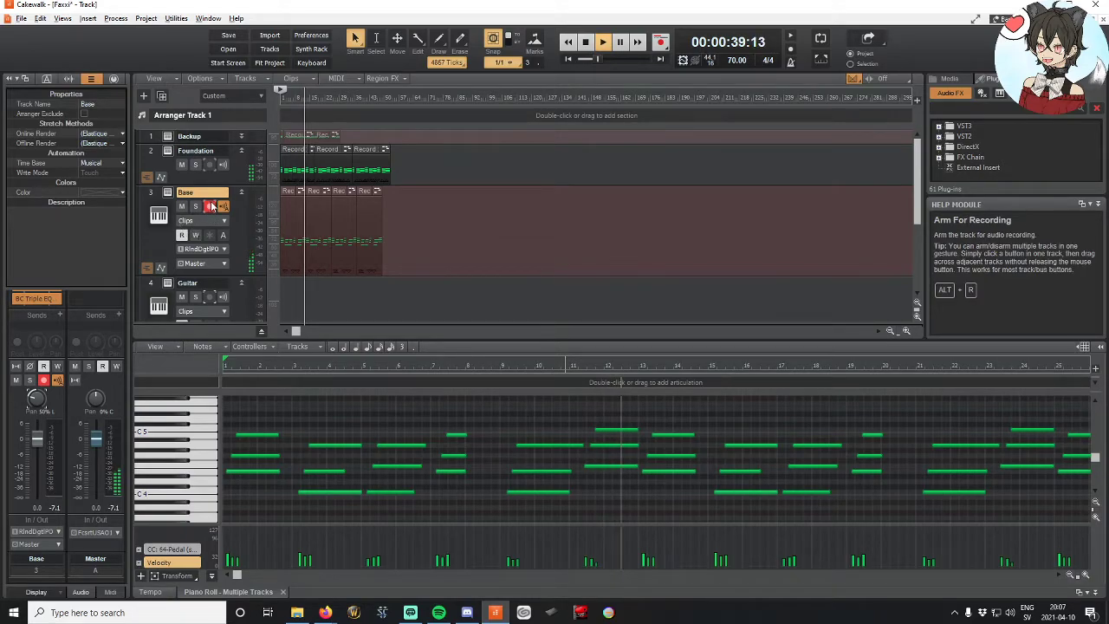
{"action": "key", "text": "space"}
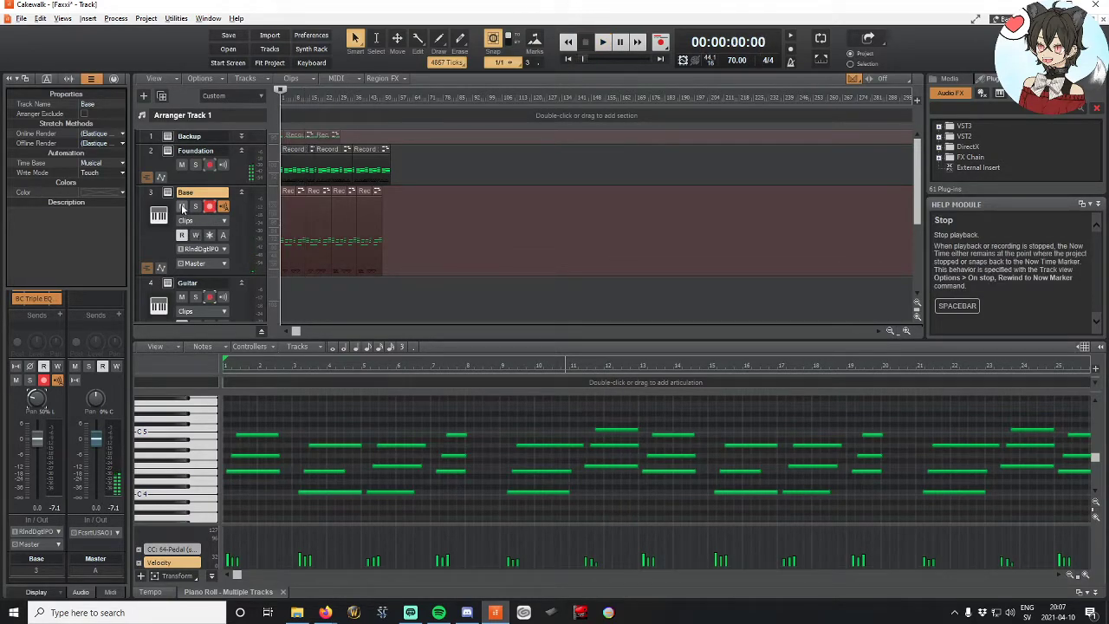
Step: Readjust the Base track's Komplete Kontrol output volume and replay the song from the start to check the level
{"action": "left_click", "coordinate": [167, 193]}
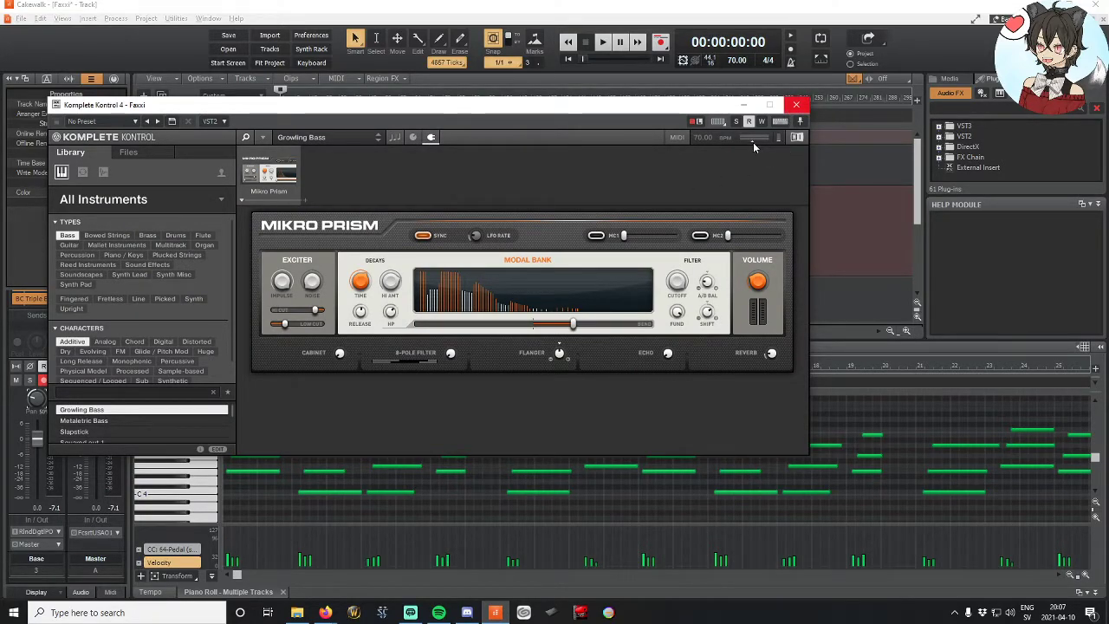
{"action": "left_click", "coordinate": [797, 105]}
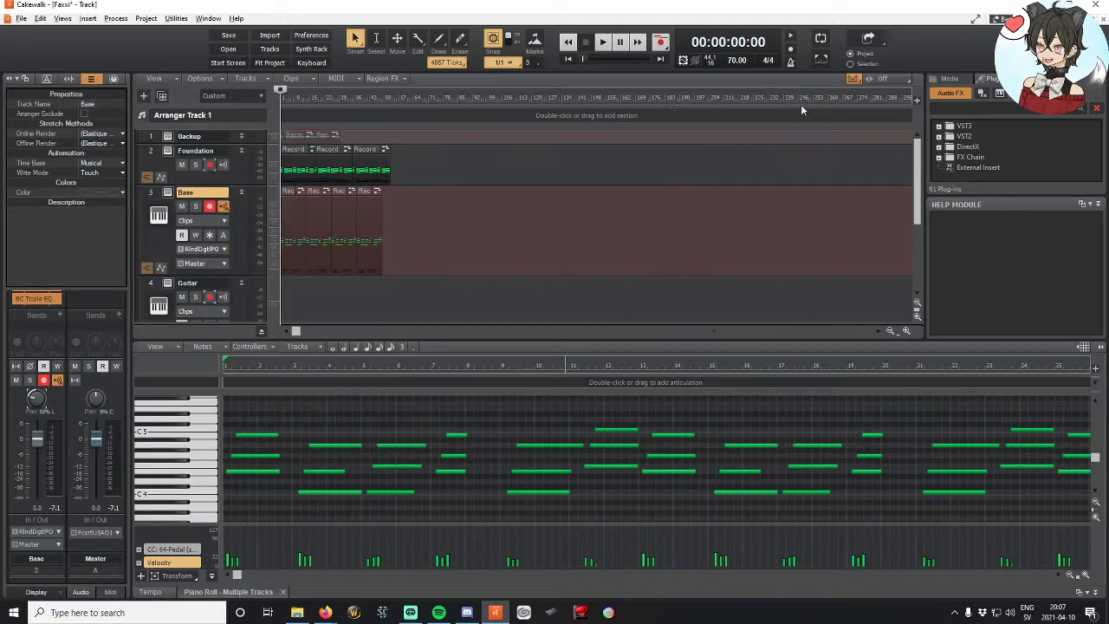
{"action": "left_click", "coordinate": [602, 41]}
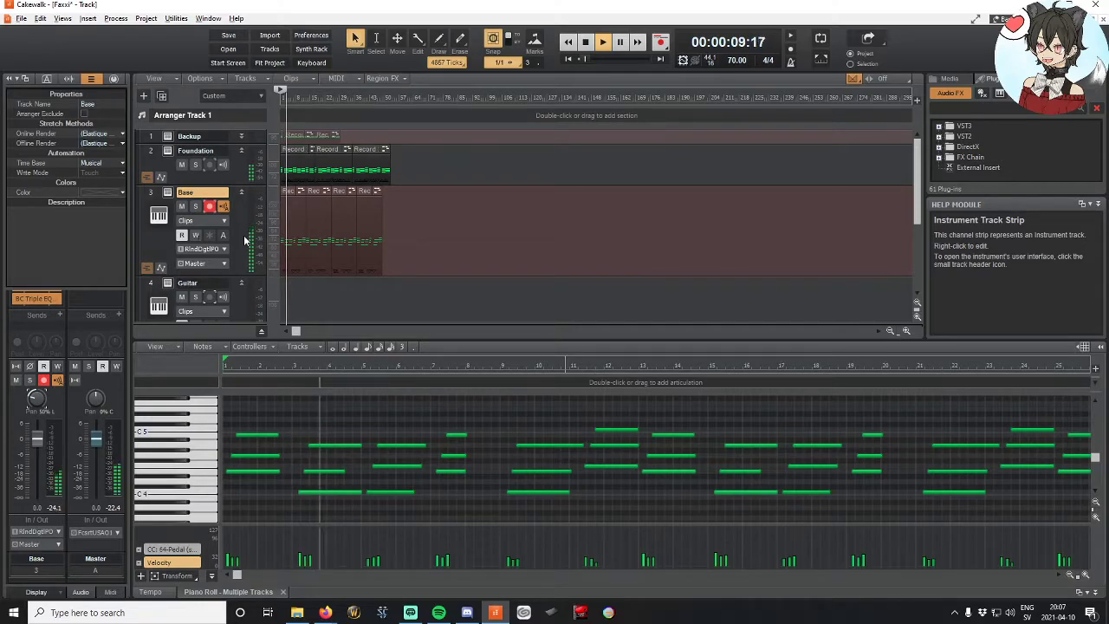
{"action": "left_click", "coordinate": [163, 210]}
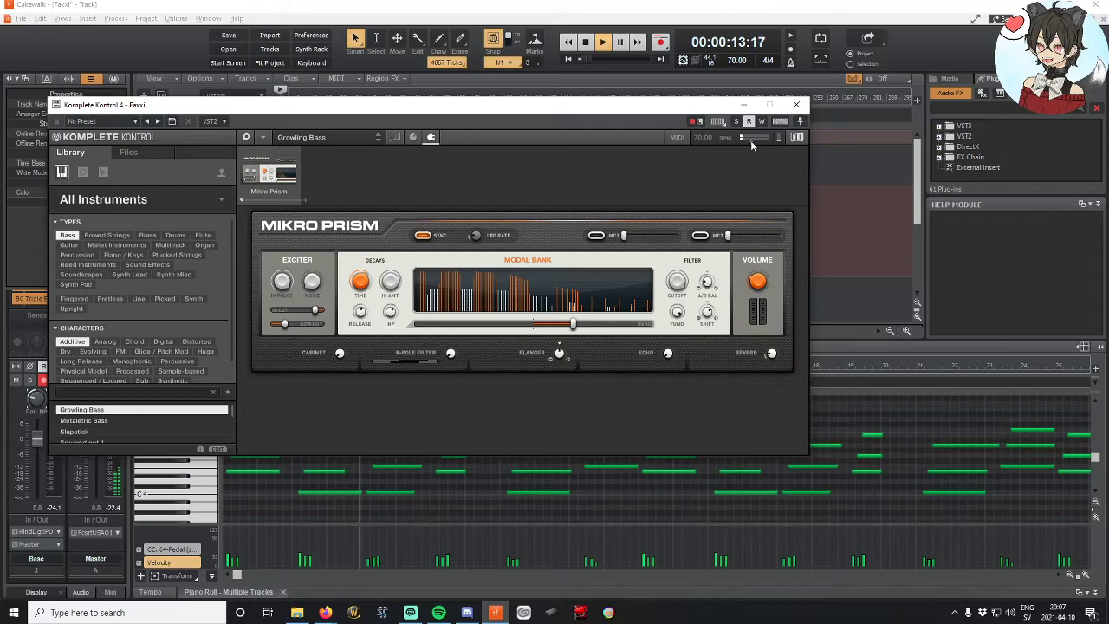
{"action": "left_click", "coordinate": [798, 105]}
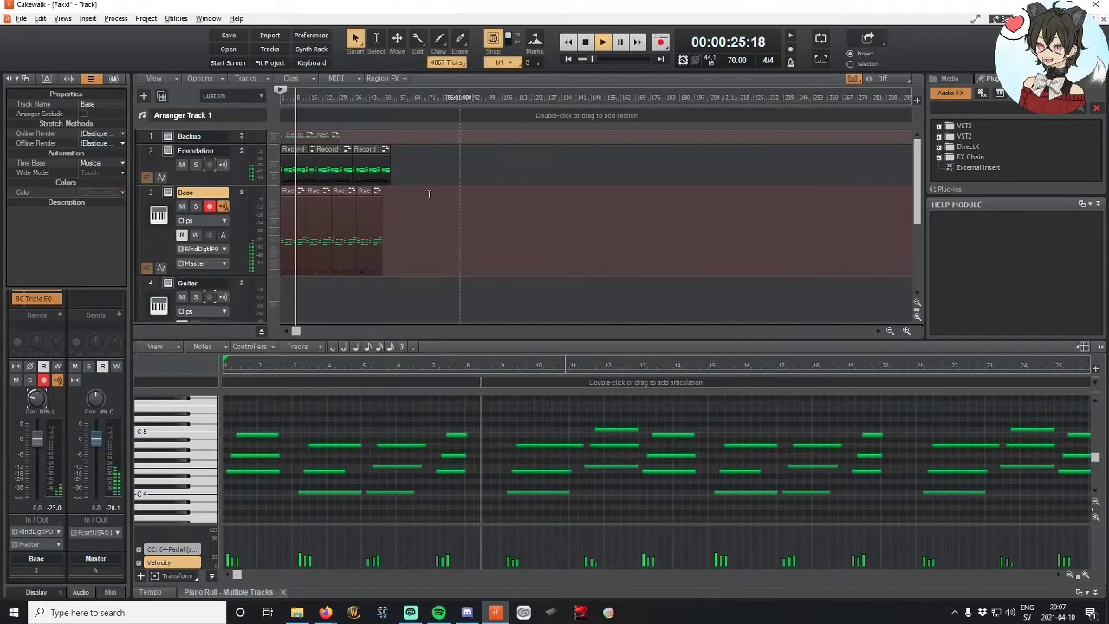
{"action": "left_click", "coordinate": [585, 42]}
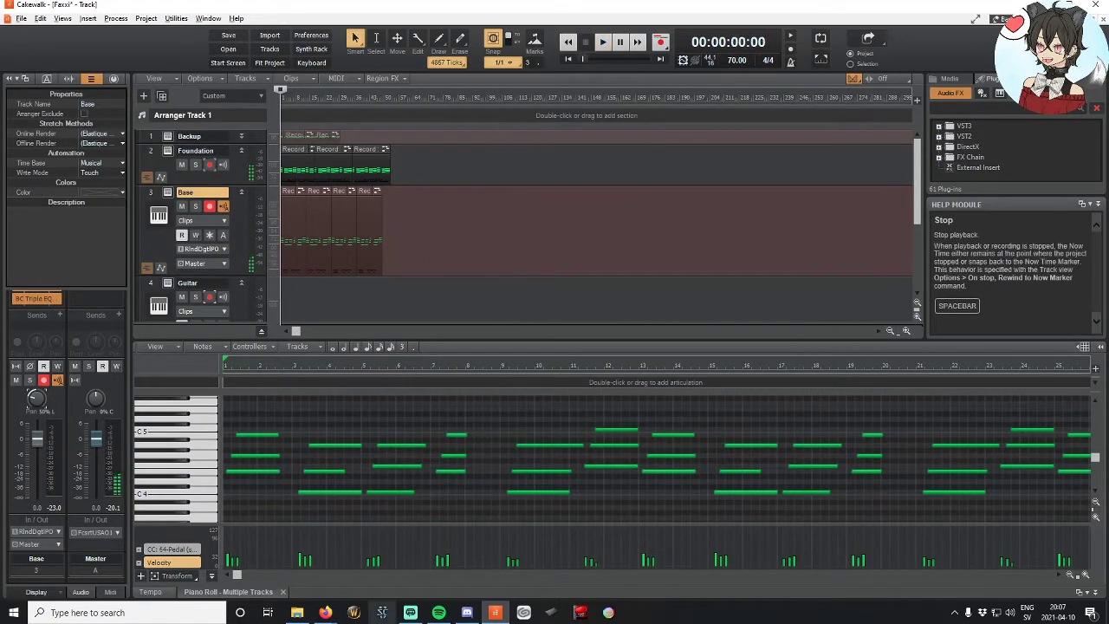
Step: Open the ADF05_RoughRider_310 folder in the downloaded WinRAR archive, dismissing the trial notice, then extract and launch WIN_Roughrider_310.exe
{"action": "mouse_move", "coordinate": [325, 613]}
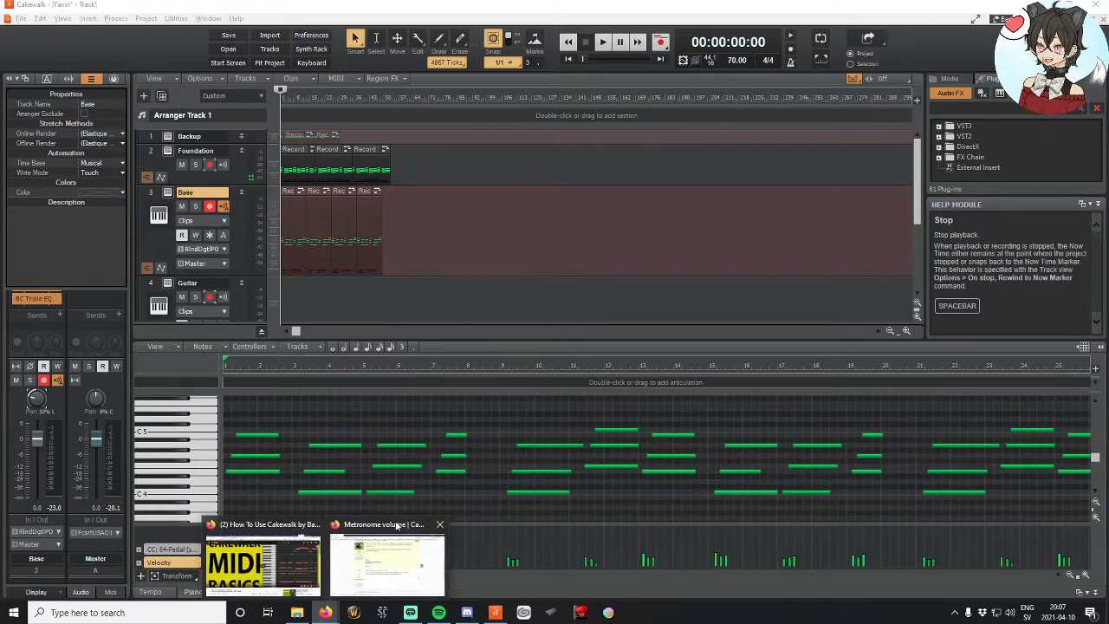
{"action": "mouse_move", "coordinate": [277, 554]}
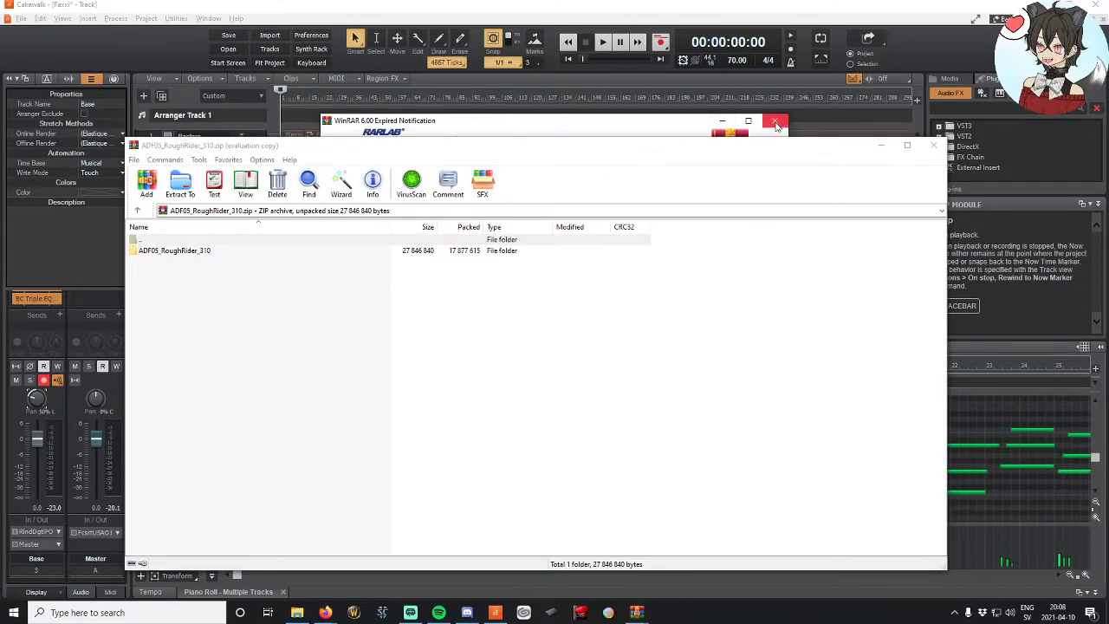
{"action": "left_click", "coordinate": [642, 270]}
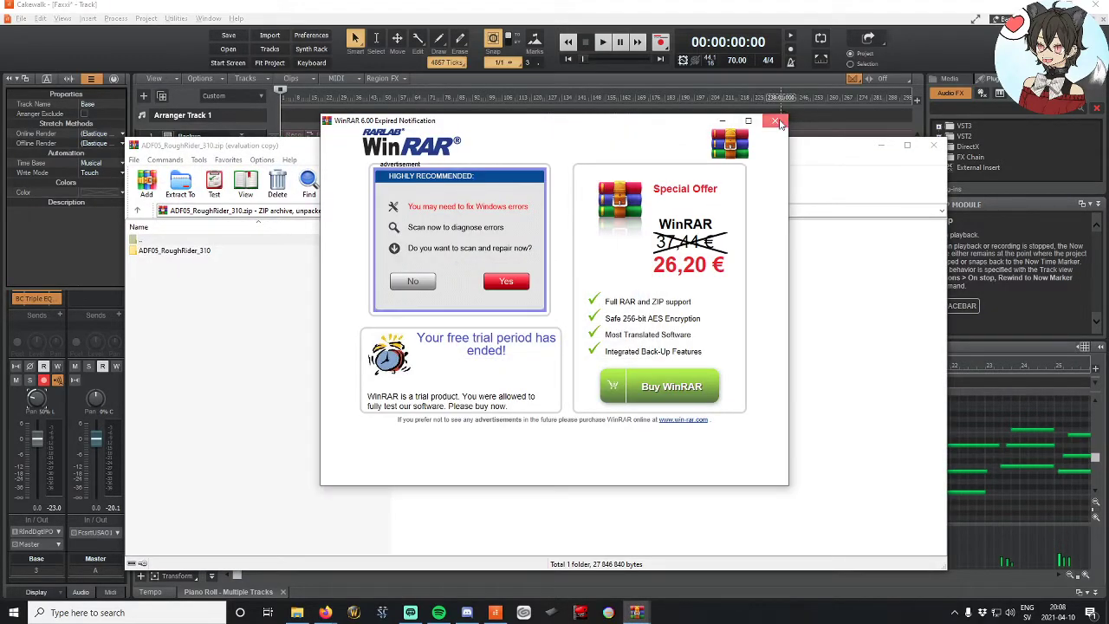
{"action": "left_click", "coordinate": [773, 119]}
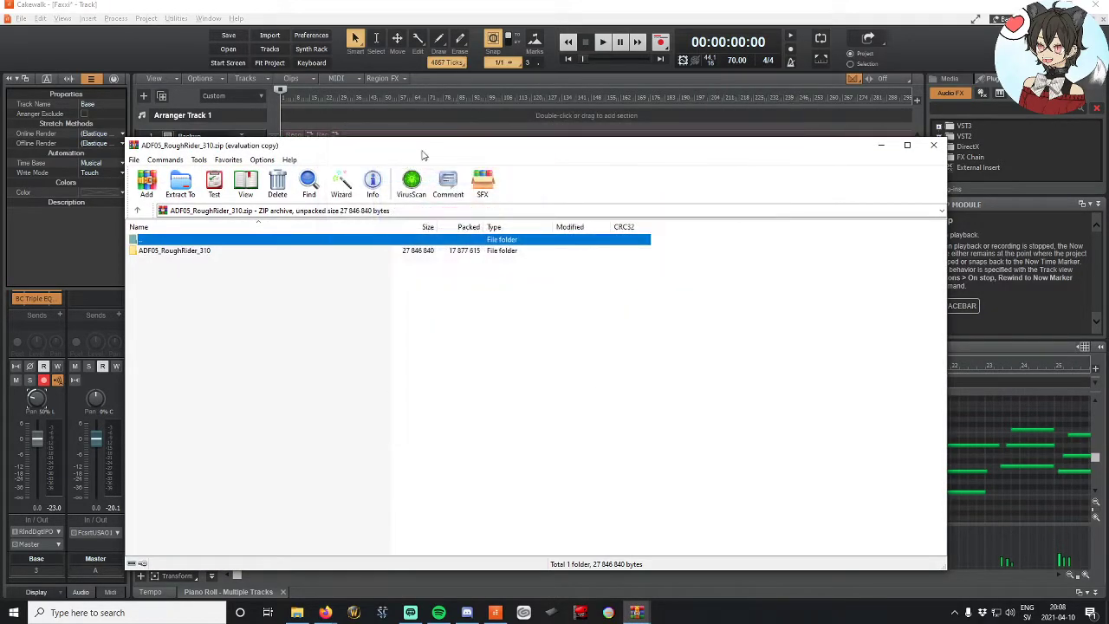
{"action": "double_click", "coordinate": [191, 251]}
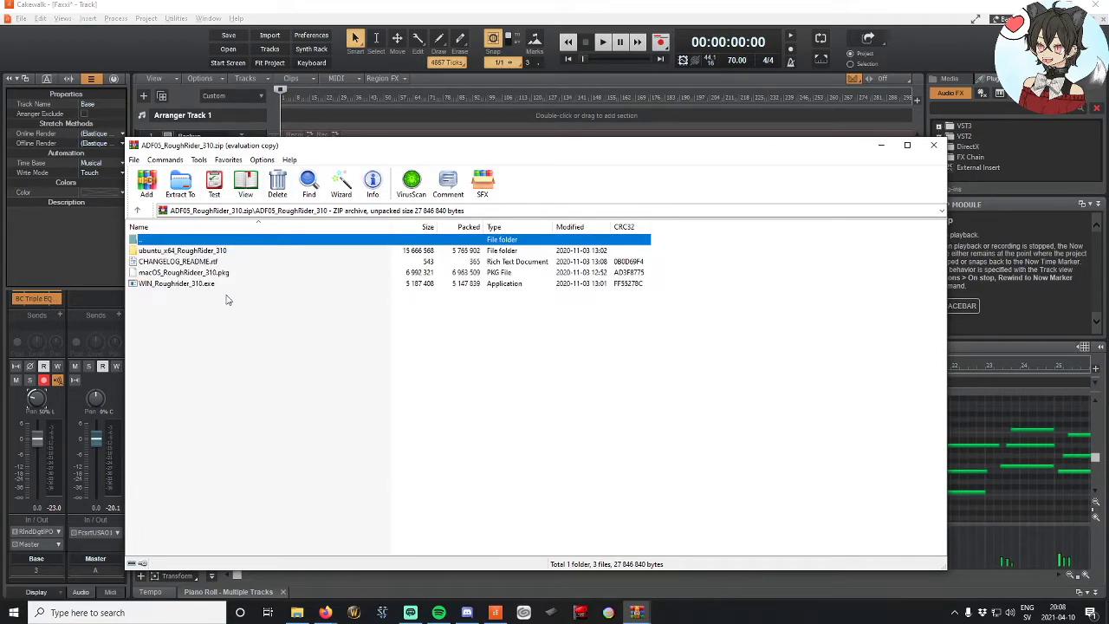
{"action": "left_click", "coordinate": [297, 612]}
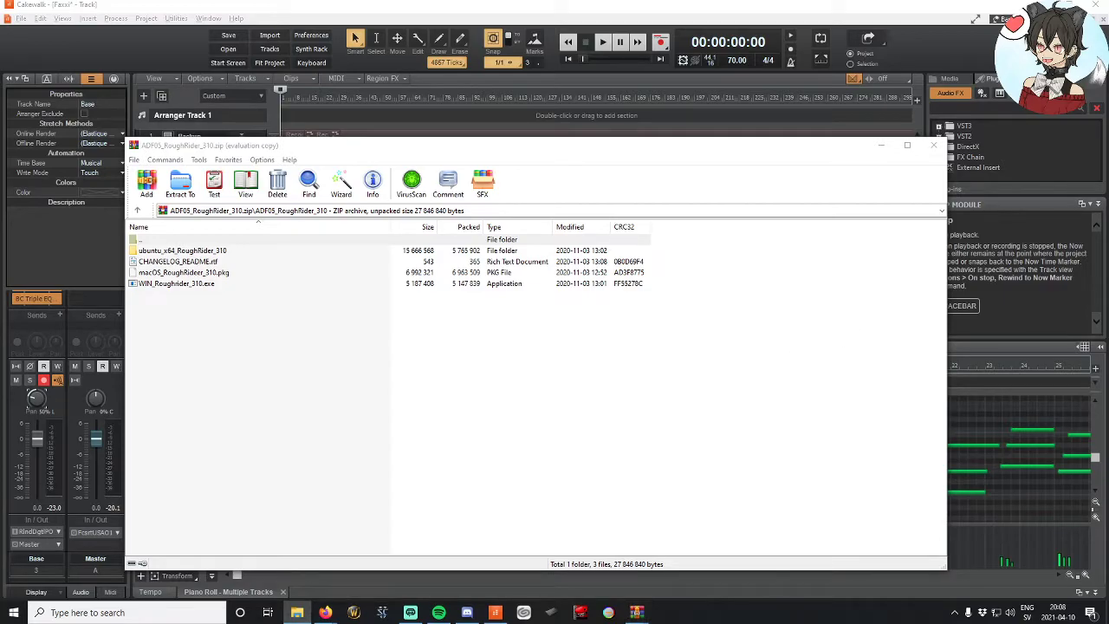
{"action": "left_click_drag", "start_coordinate": [198, 287], "coordinate": [774, 326]}
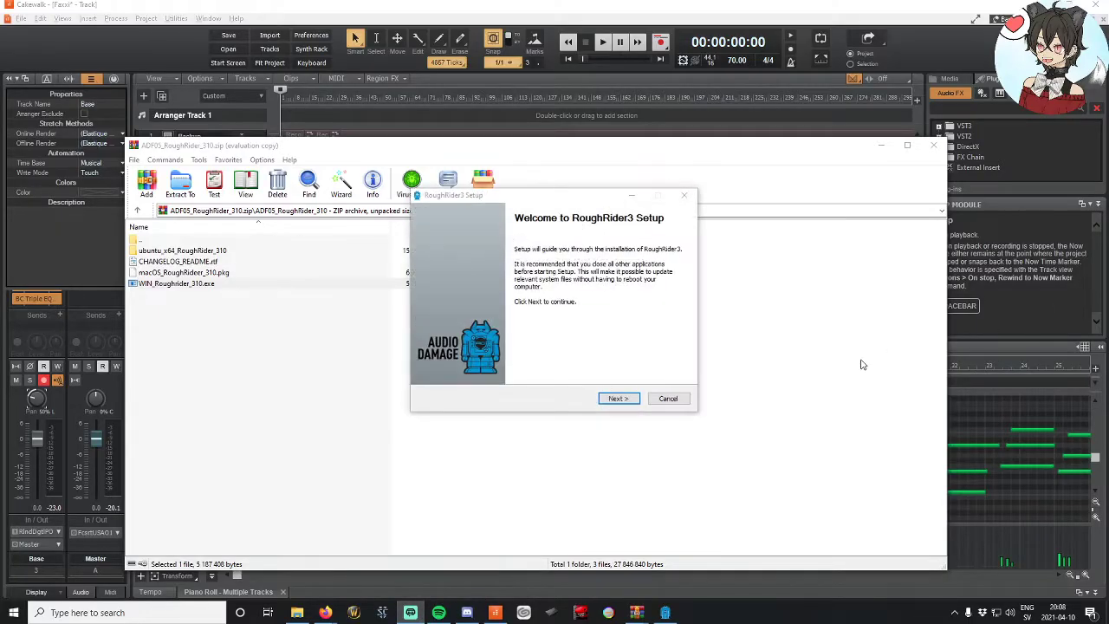
Step: Install RoughRider3, accepting the license agreement, and close the installer and the WinRAR archive
{"action": "left_click", "coordinate": [617, 399]}
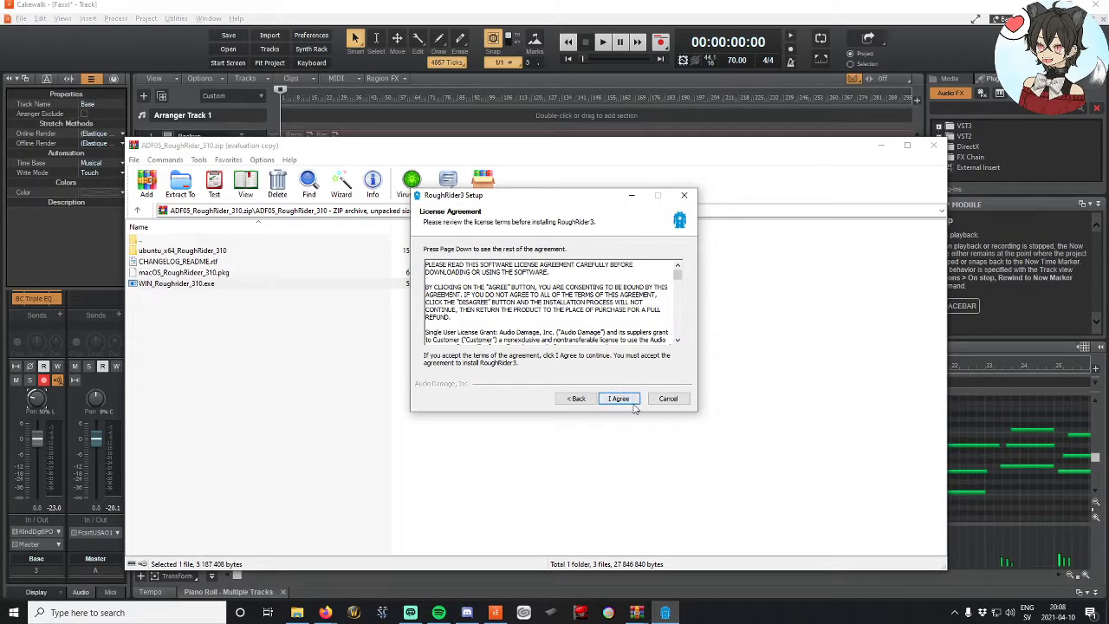
{"action": "left_click", "coordinate": [629, 401]}
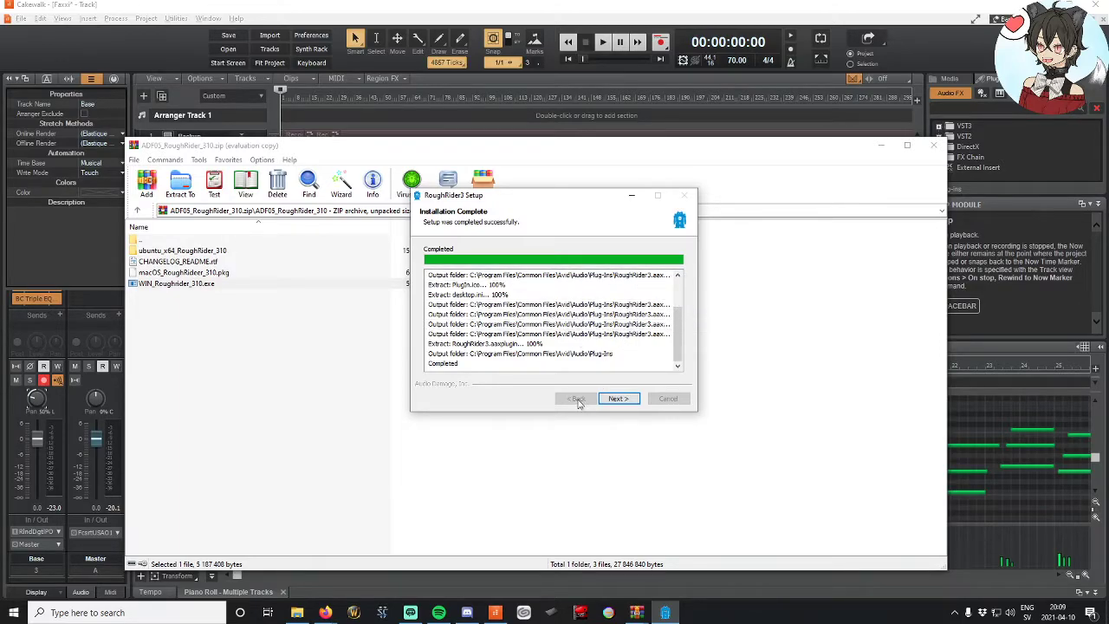
{"action": "left_click", "coordinate": [606, 400]}
{"action": "left_click", "coordinate": [606, 400]}
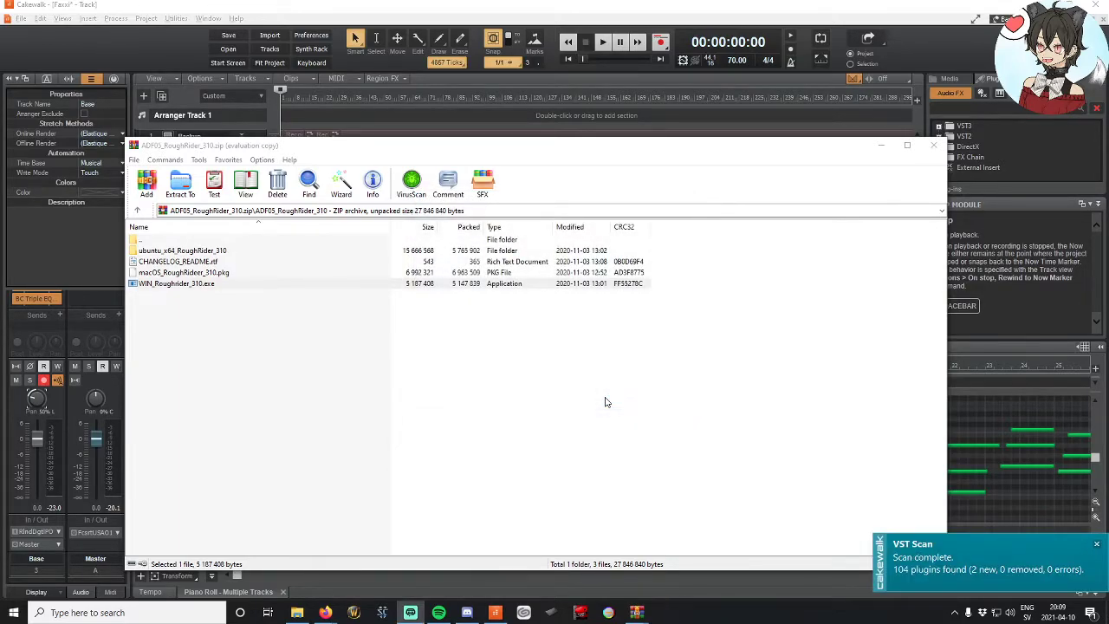
{"action": "key", "text": "BackSpace"}
{"action": "left_click", "coordinate": [933, 145]}
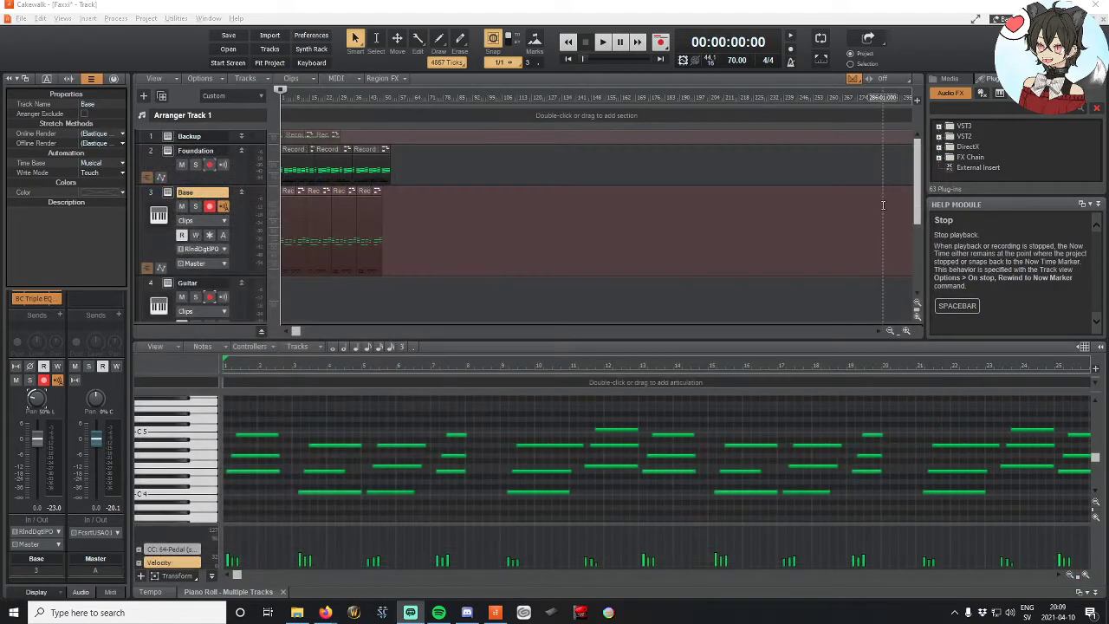
Step: Check the VST scan paths in the Cakewalk Plug-in Manager and close it without changes
{"action": "left_click", "coordinate": [176, 18]}
{"action": "left_click", "coordinate": [199, 121]}
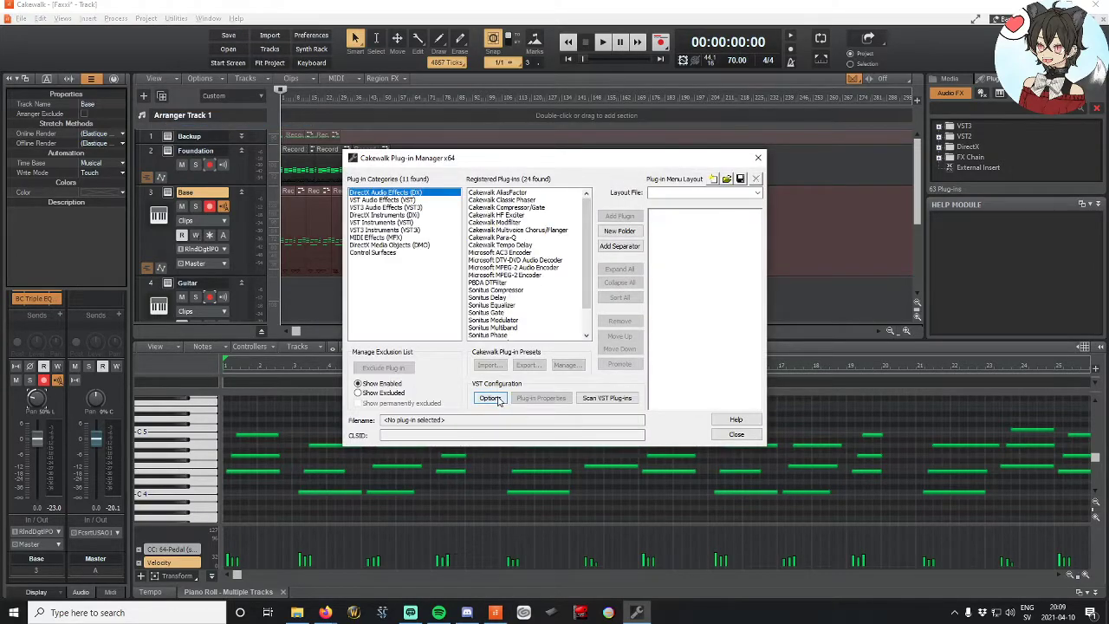
{"action": "left_click", "coordinate": [490, 397]}
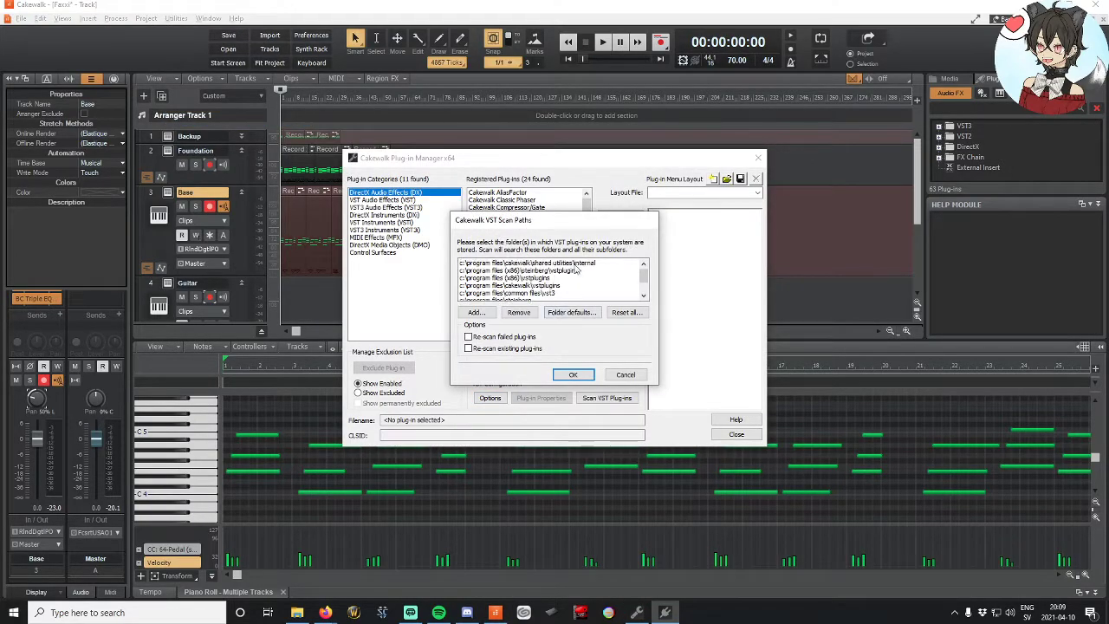
{"action": "left_click", "coordinate": [624, 375]}
{"action": "left_click", "coordinate": [758, 158]}
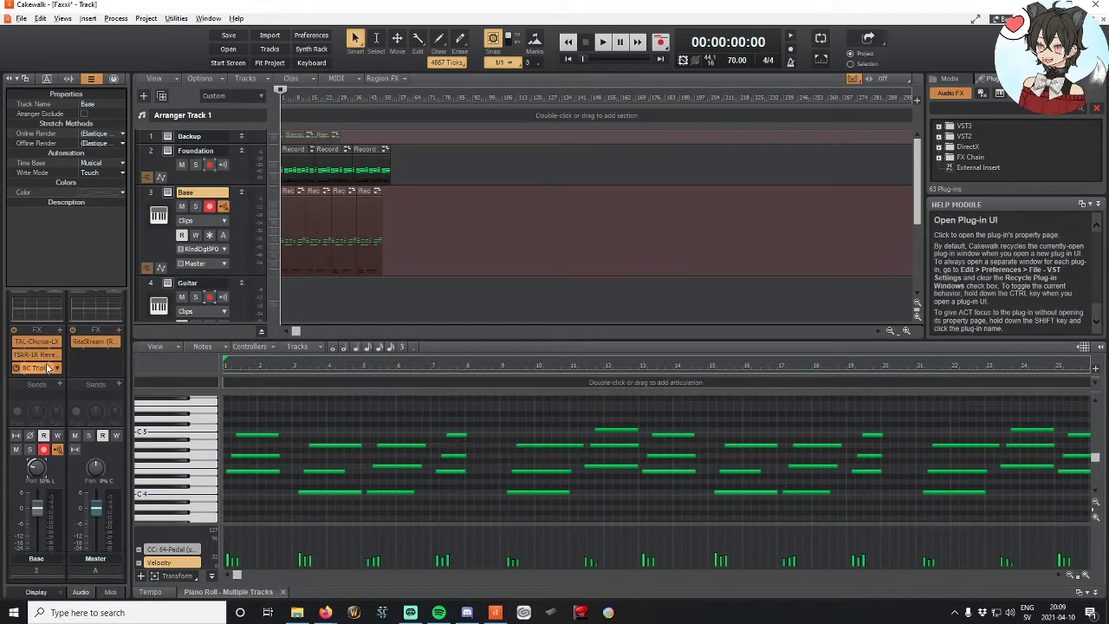
Step: Insert Audio Damage's RoughRider3 VST3 effect into the Base track's FX rack and move its window clear of the tracks
{"action": "left_click", "coordinate": [59, 331]}
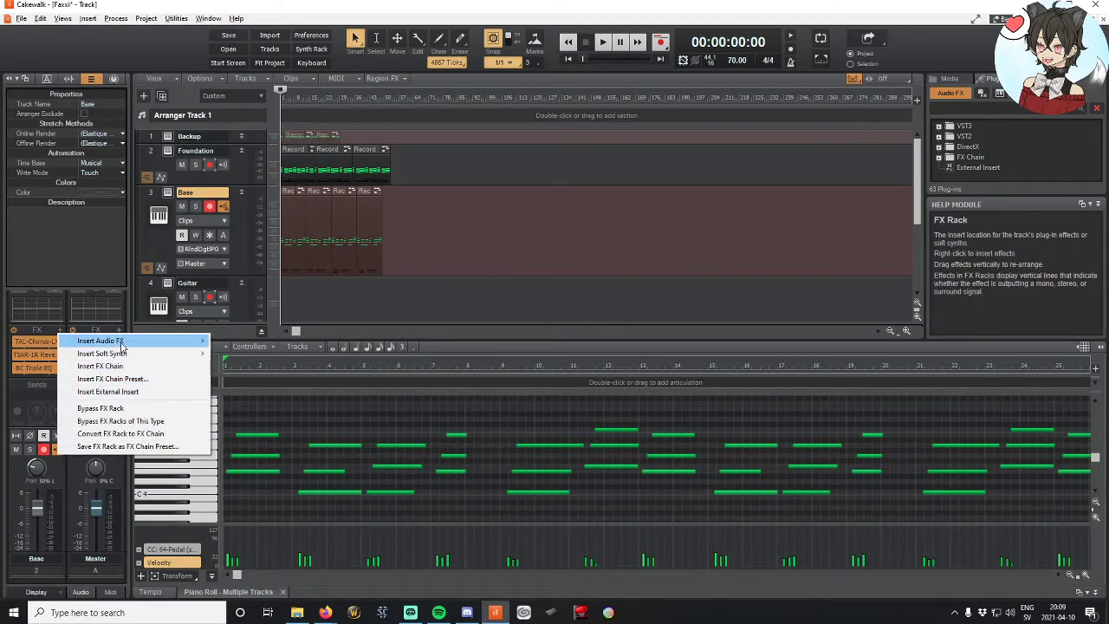
{"action": "mouse_move", "coordinate": [121, 344]}
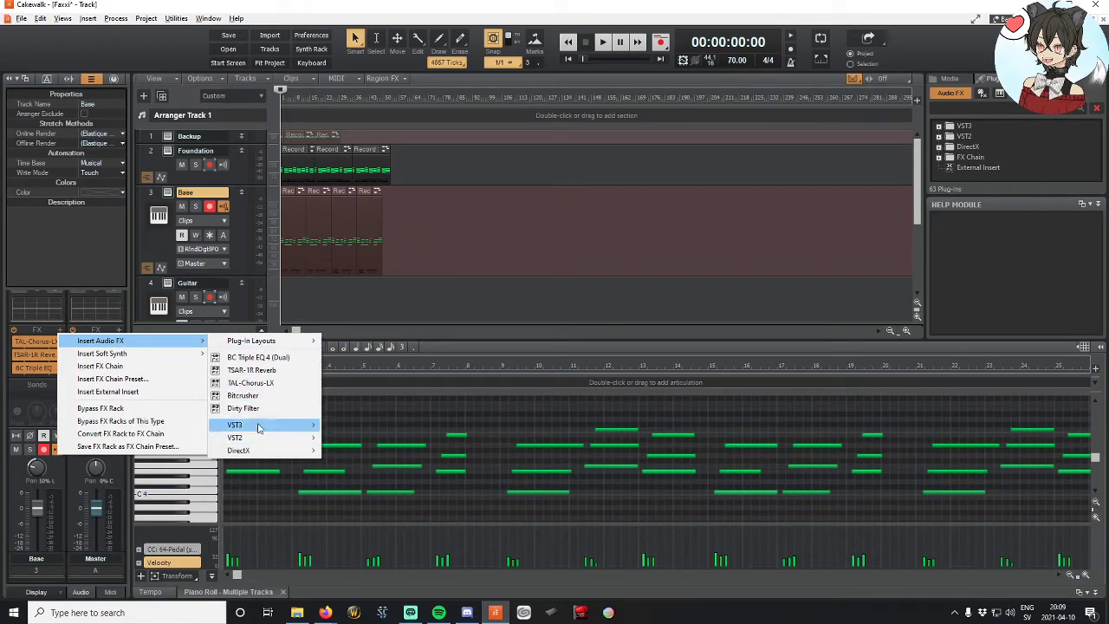
{"action": "mouse_move", "coordinate": [258, 428]}
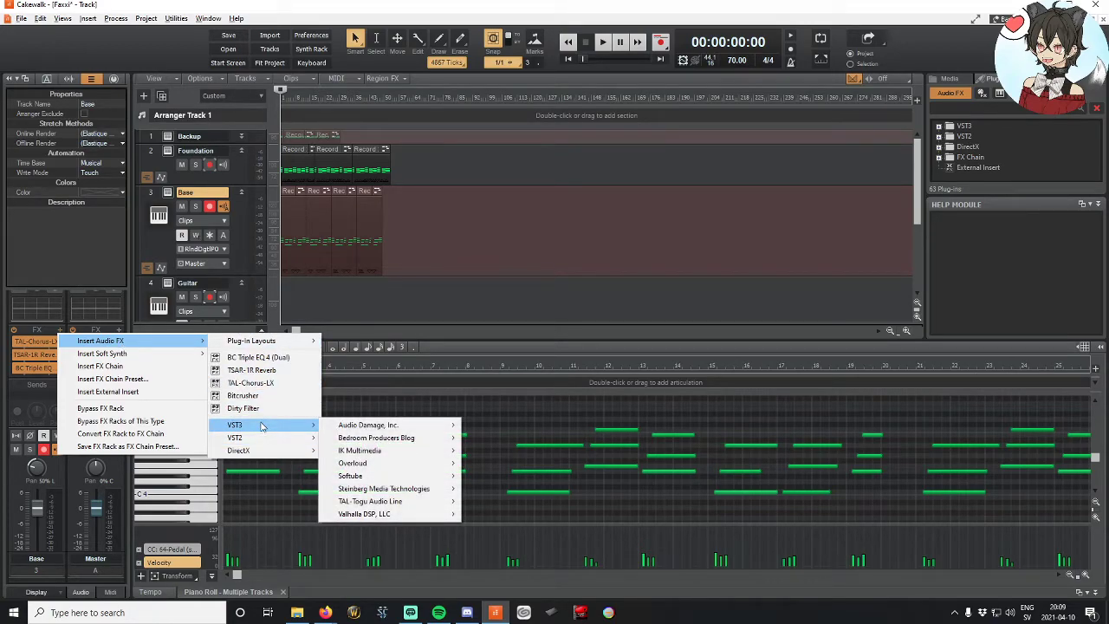
{"action": "mouse_move", "coordinate": [361, 490]}
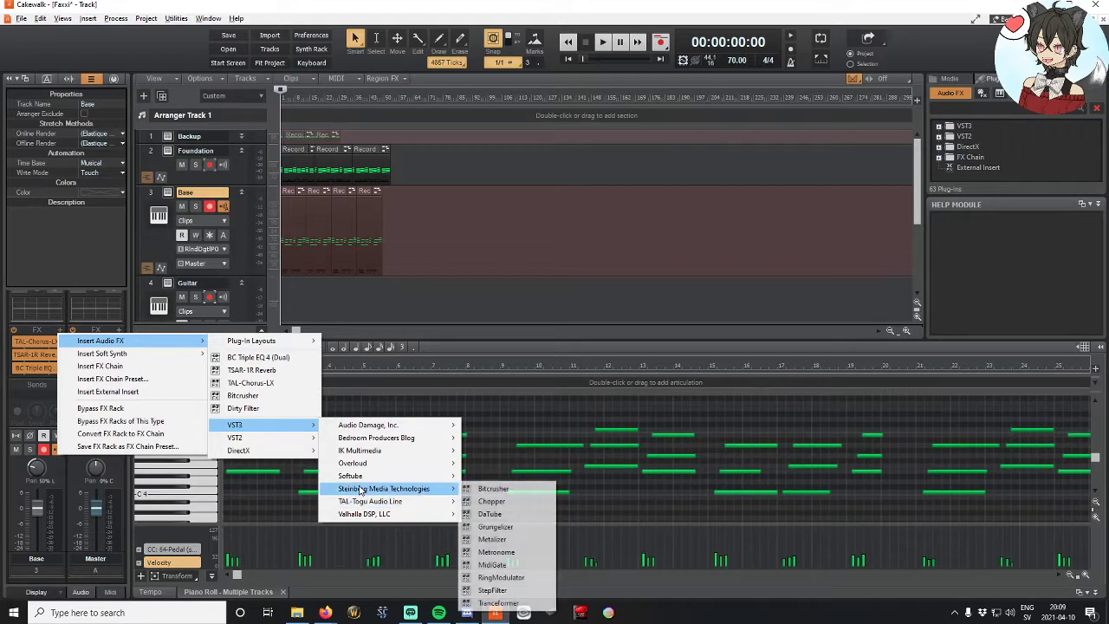
{"action": "mouse_move", "coordinate": [369, 426]}
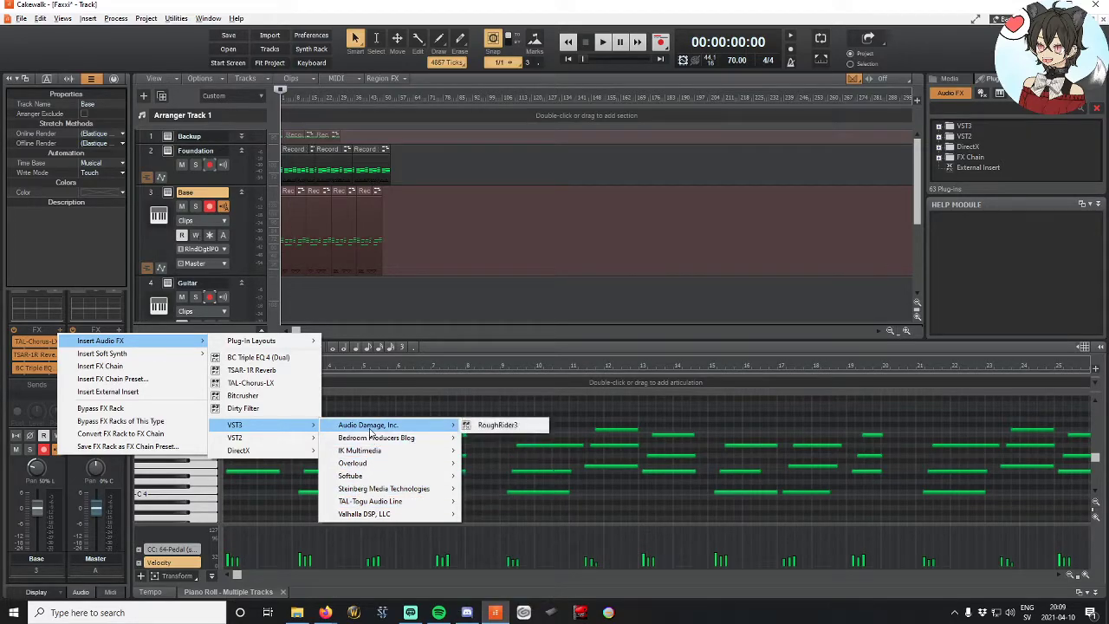
{"action": "left_click", "coordinate": [497, 425]}
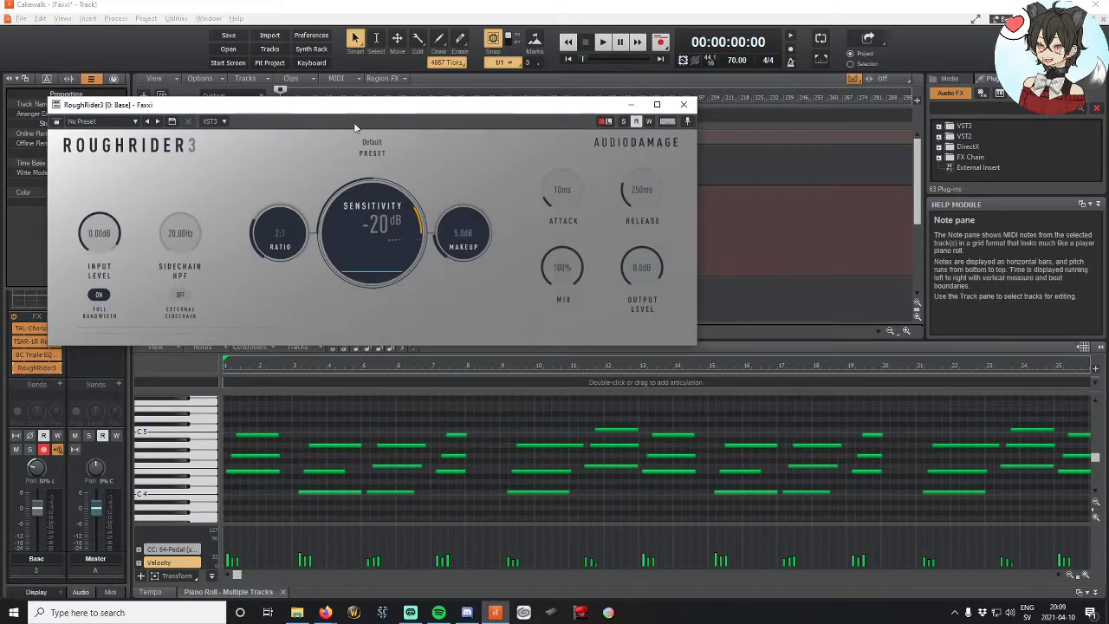
{"action": "left_click_drag", "start_coordinate": [315, 109], "coordinate": [558, 343]}
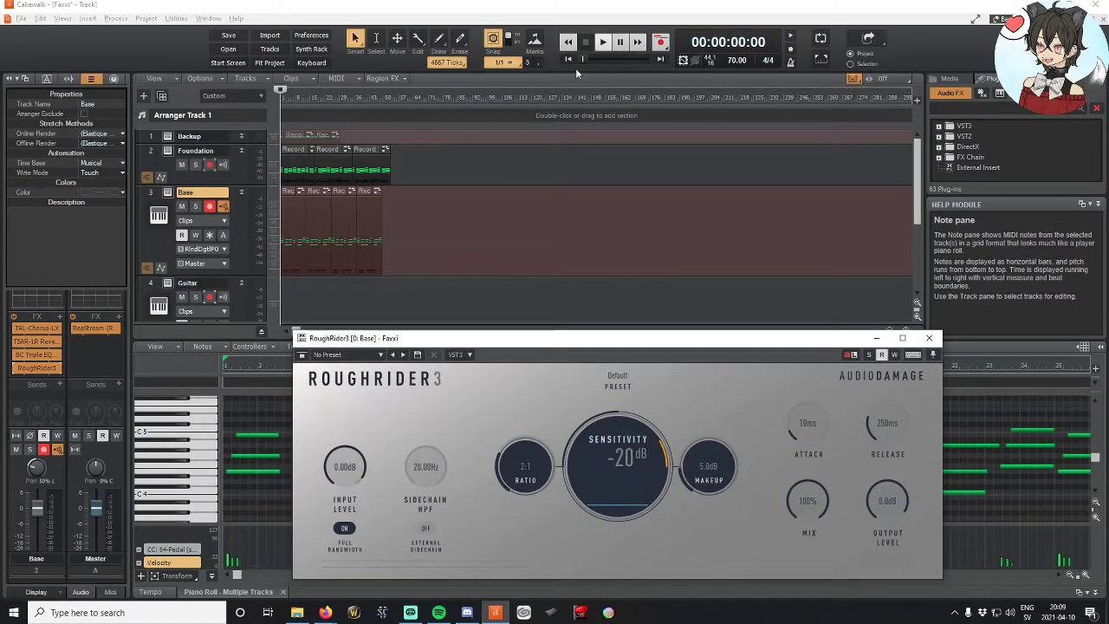
Step: Solo the Base track with its chorus, reverb and EQ effects bypassed, and play the song from the start to hear RoughRider3 alone
{"action": "left_click", "coordinate": [195, 207]}
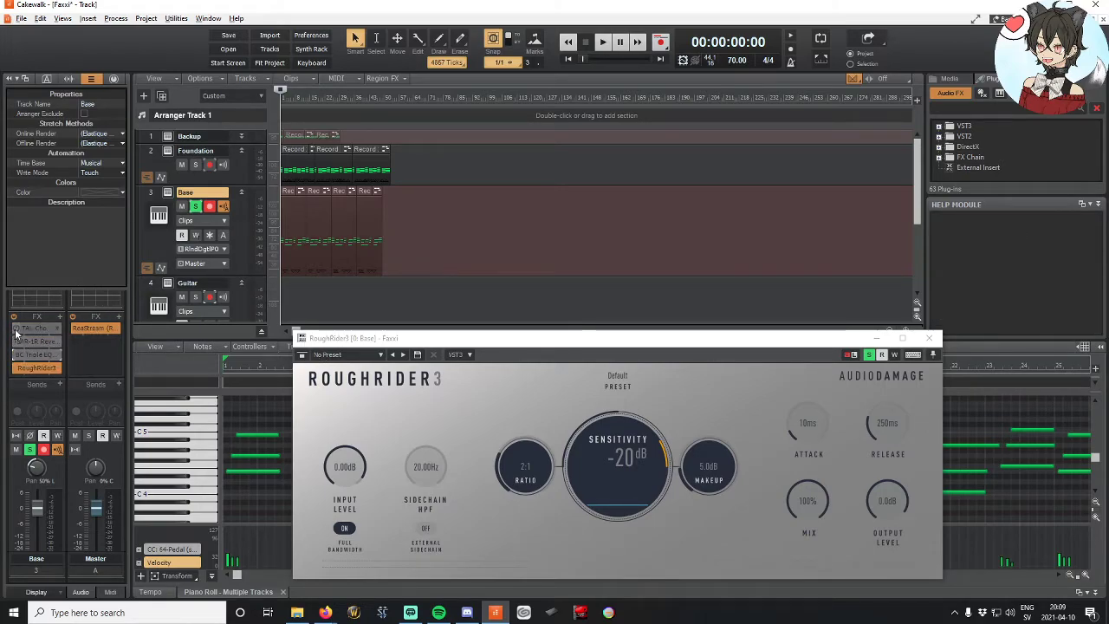
{"action": "left_click_drag", "start_coordinate": [512, 339], "coordinate": [402, 324]}
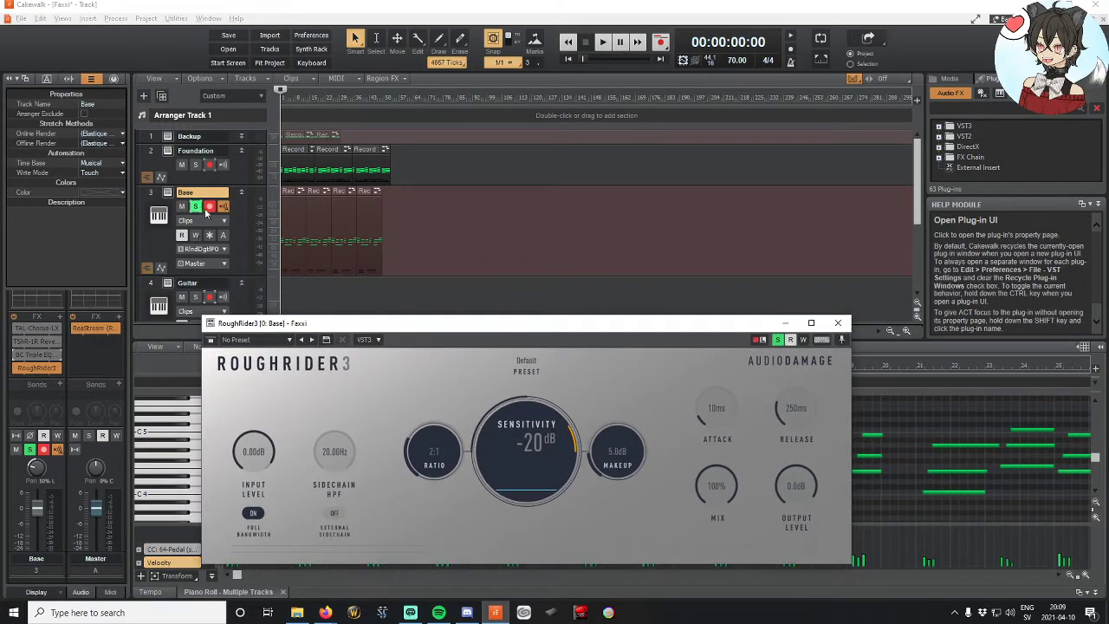
{"action": "left_click", "coordinate": [603, 42]}
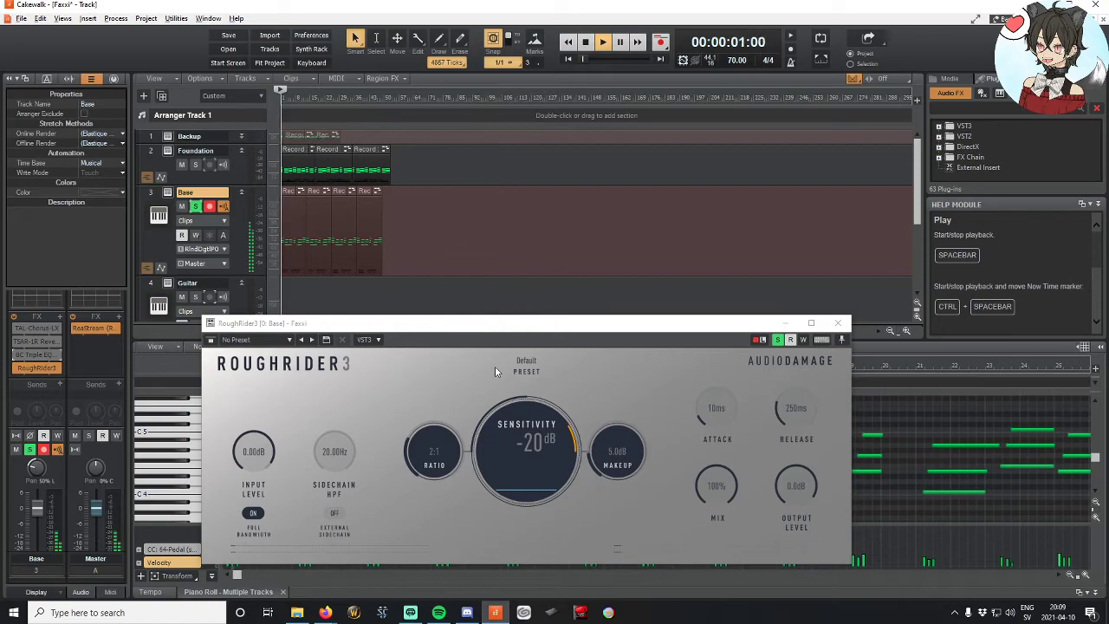
Step: Set RoughRider3's sensitivity to 0 dB, its ratio to 1:1 and its makeup to 9.3 dB during playback
{"action": "left_click_drag", "start_coordinate": [568, 451], "coordinate": [574, 357]}
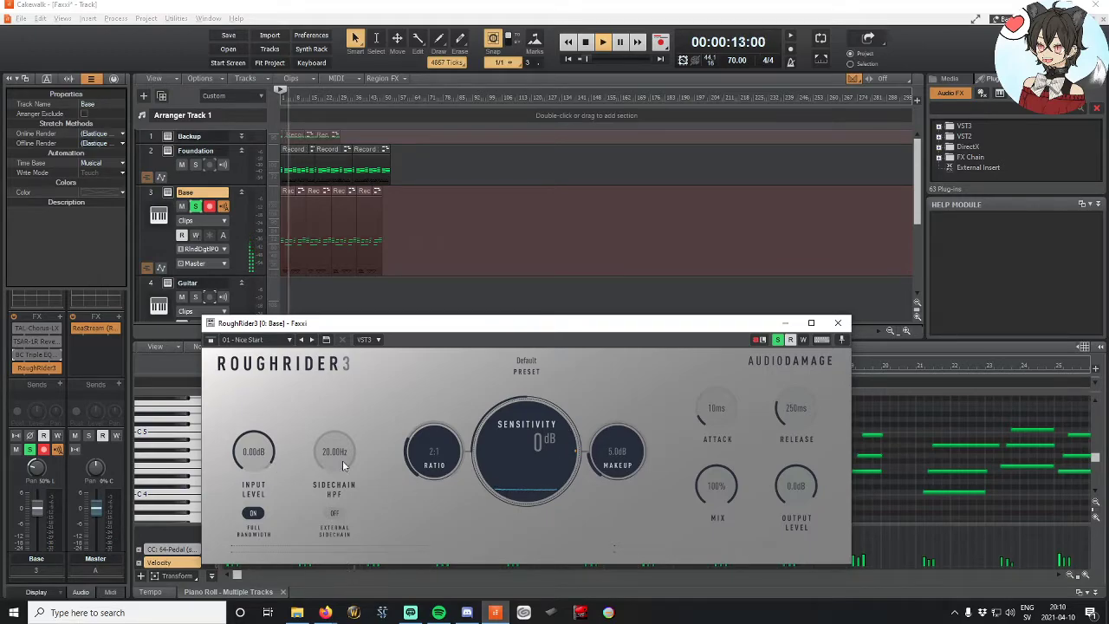
{"action": "left_click_drag", "start_coordinate": [417, 451], "coordinate": [414, 468]}
{"action": "mouse_move", "coordinate": [619, 468]}
{"action": "left_mouse_down"}
{"action": "mouse_move", "coordinate": [589, 412]}
{"action": "mouse_move", "coordinate": [652, 401]}
{"action": "mouse_move", "coordinate": [630, 476]}
{"action": "left_mouse_up"}
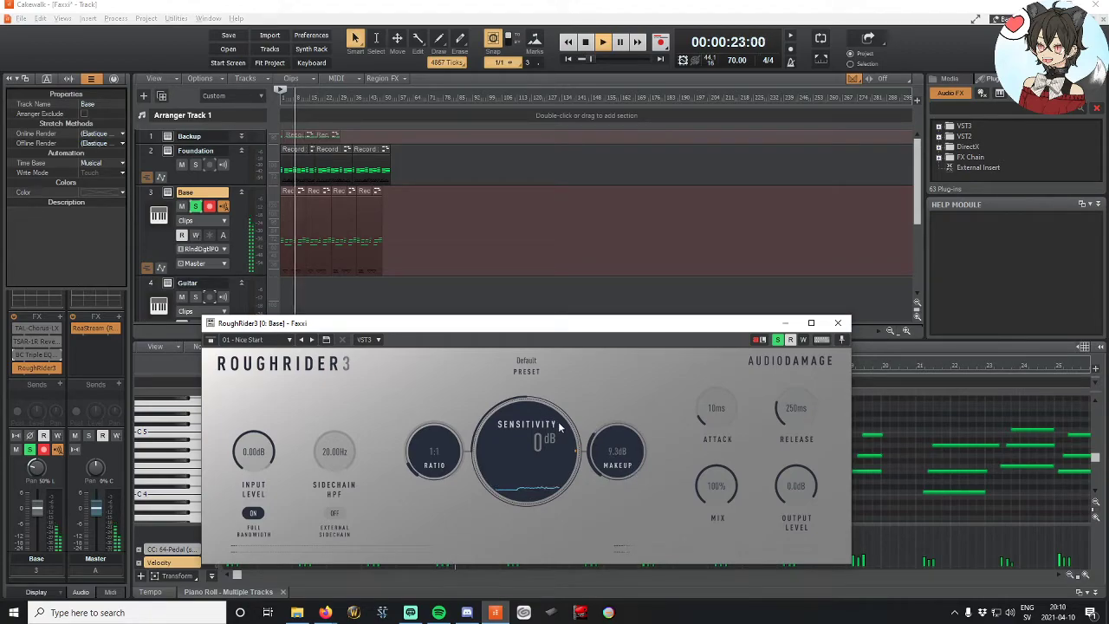
Step: Readjust RoughRider3's sensitivity to -10 dB and its ratio to 3:1 while the song plays
{"action": "left_click_drag", "start_coordinate": [552, 485], "coordinate": [552, 469]}
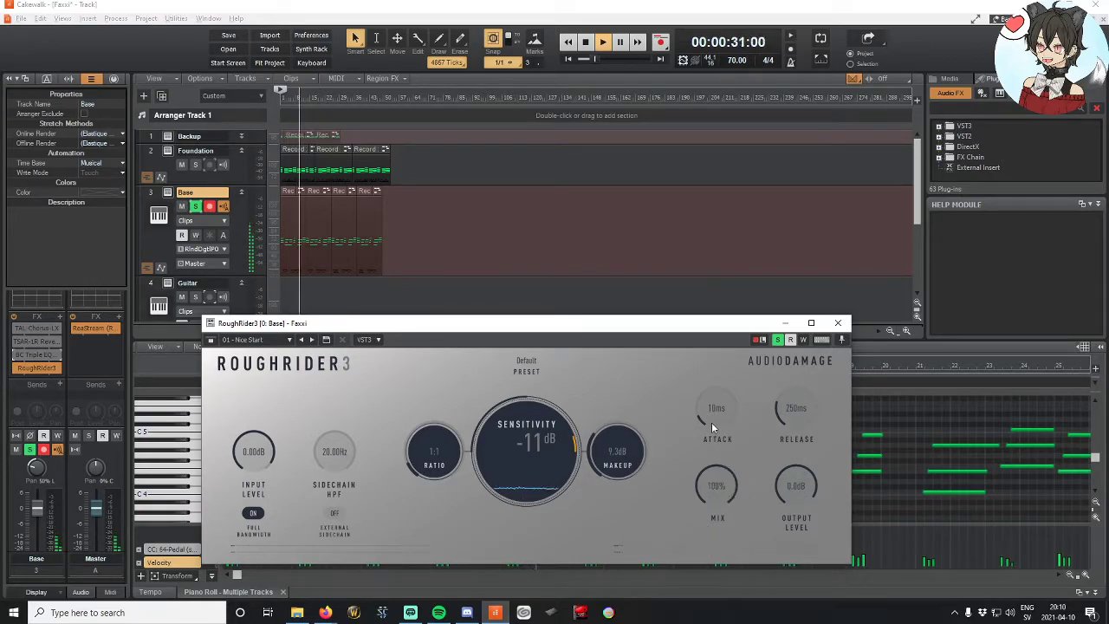
{"action": "left_click_drag", "start_coordinate": [416, 465], "coordinate": [423, 421]}
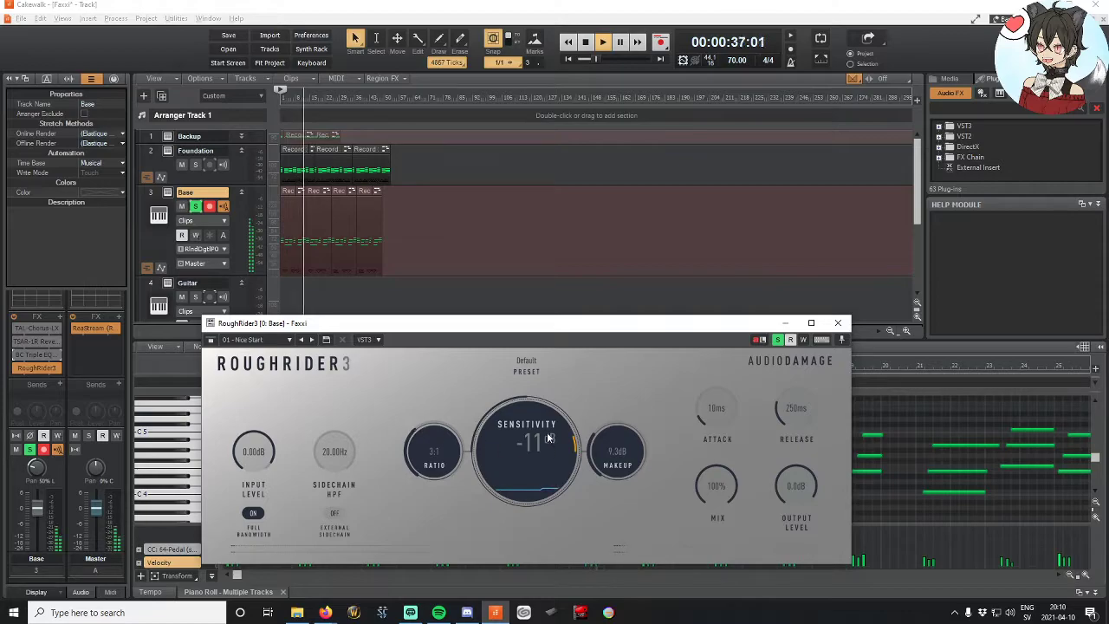
{"action": "mouse_move", "coordinate": [570, 442]}
{"action": "left_mouse_down"}
{"action": "mouse_move", "coordinate": [573, 458]}
{"action": "mouse_move", "coordinate": [570, 442]}
{"action": "left_mouse_up"}
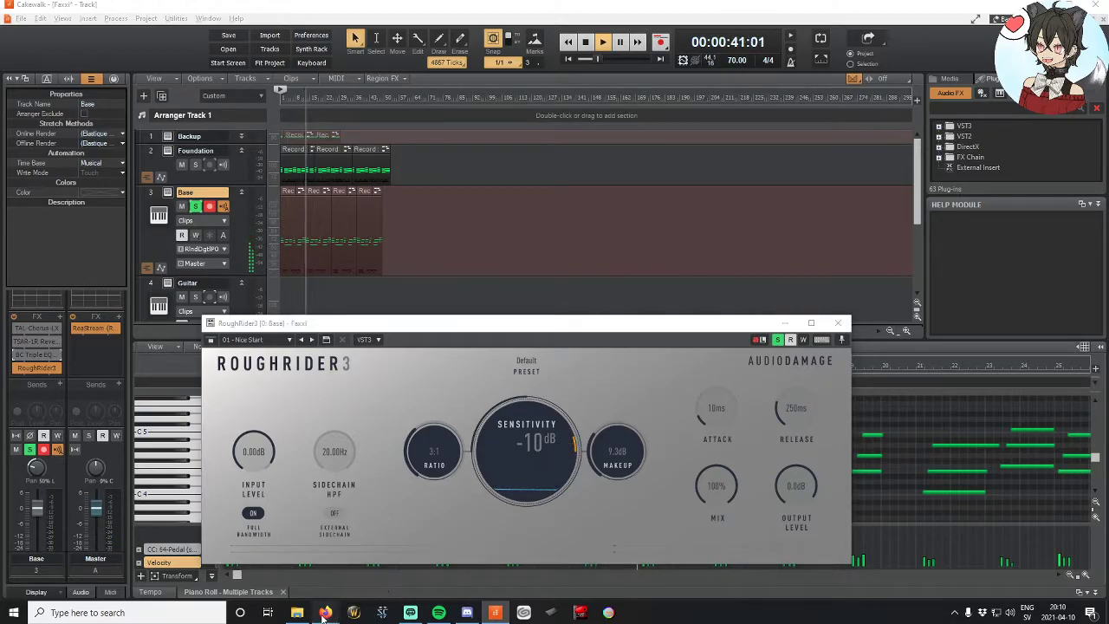
Step: Switch to Firefox and look through the free distortion VST plugins article for another effect to try
{"action": "left_click", "coordinate": [371, 559]}
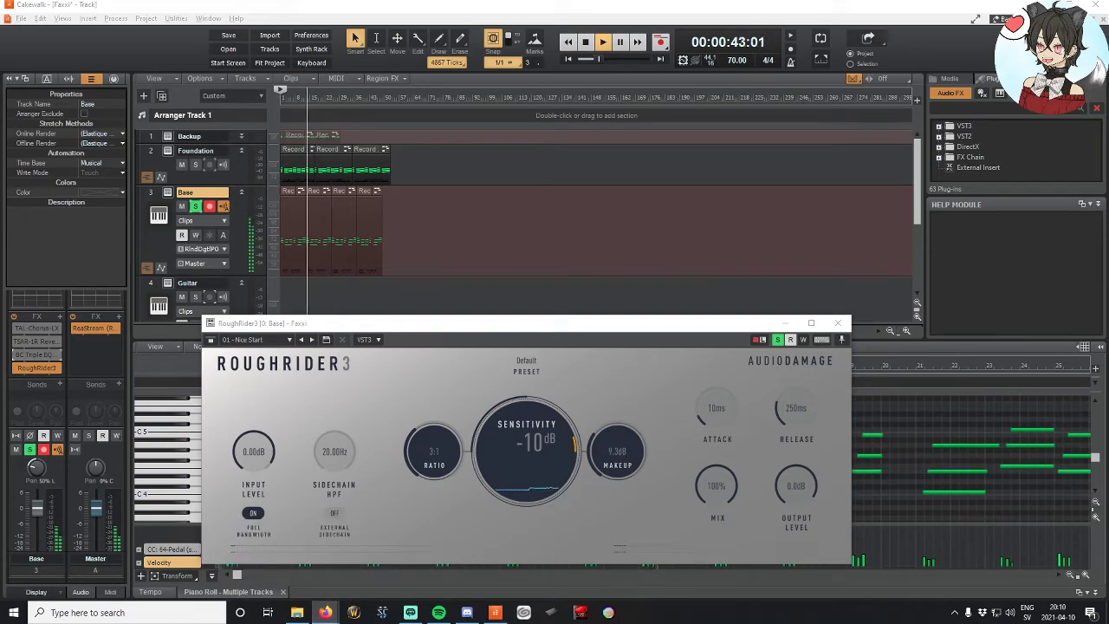
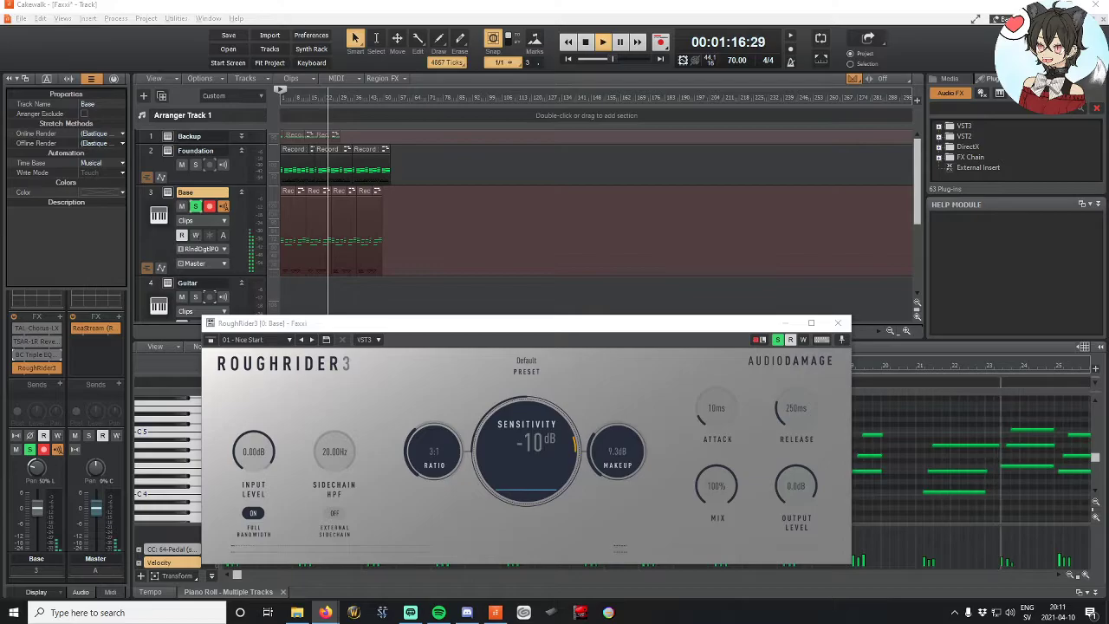
{"action": "key", "text": "alt+Tab"}
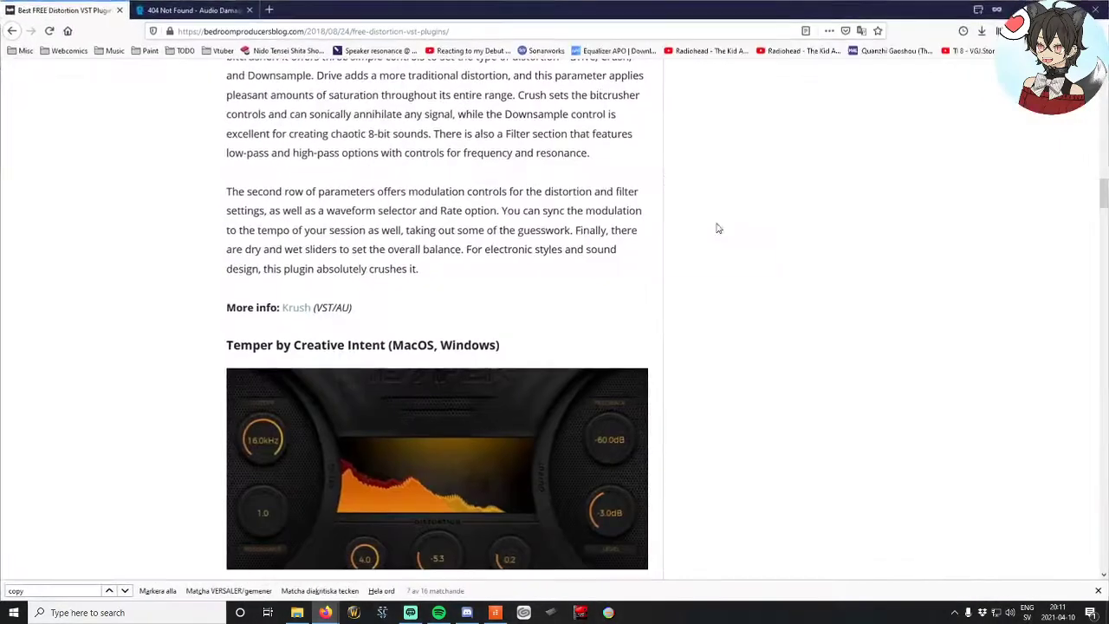
{"action": "scroll", "coordinate": [196, 279], "scroll_direction": "down", "scroll_amount": 3}
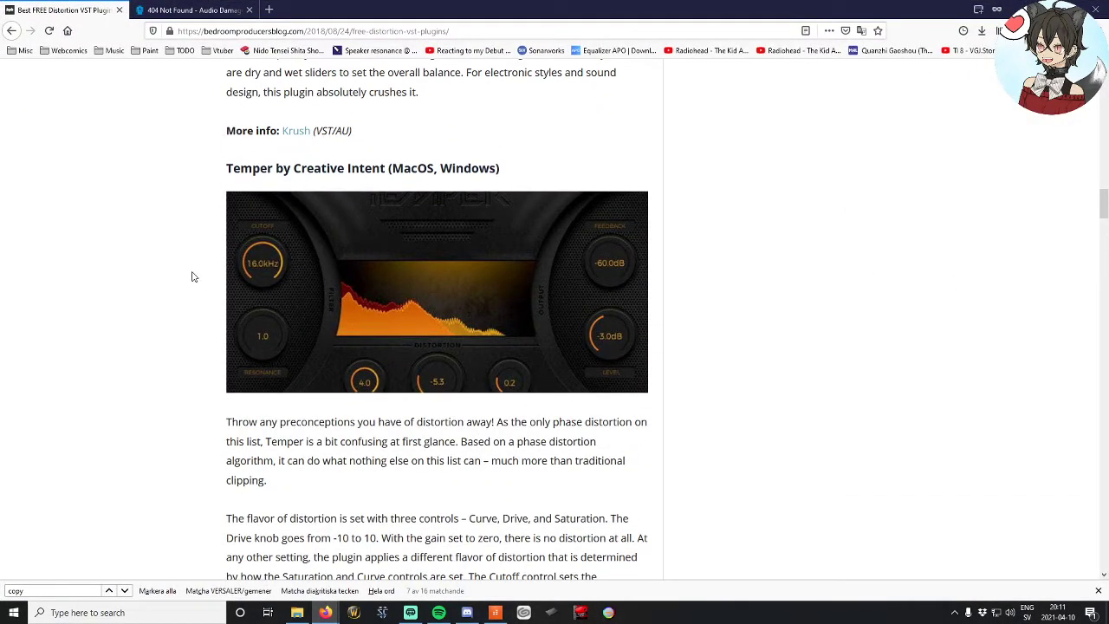
{"action": "scroll", "coordinate": [194, 277], "scroll_direction": "down", "scroll_amount": 1}
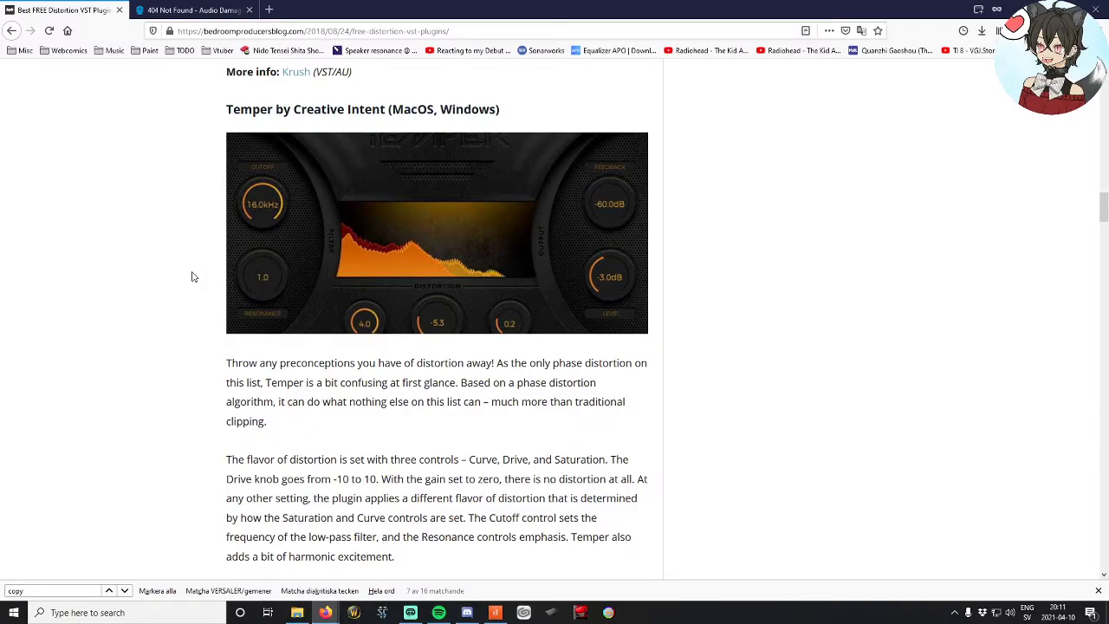
{"action": "scroll", "coordinate": [194, 276], "scroll_direction": "down", "scroll_amount": 7}
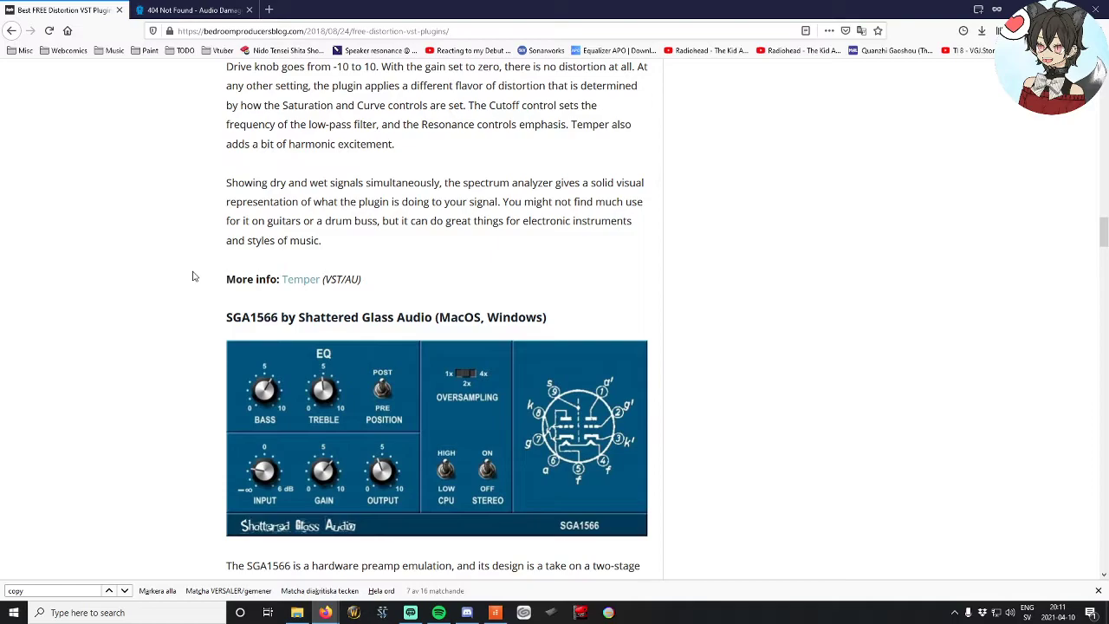
{"action": "scroll", "coordinate": [194, 276], "scroll_direction": "down", "scroll_amount": 2}
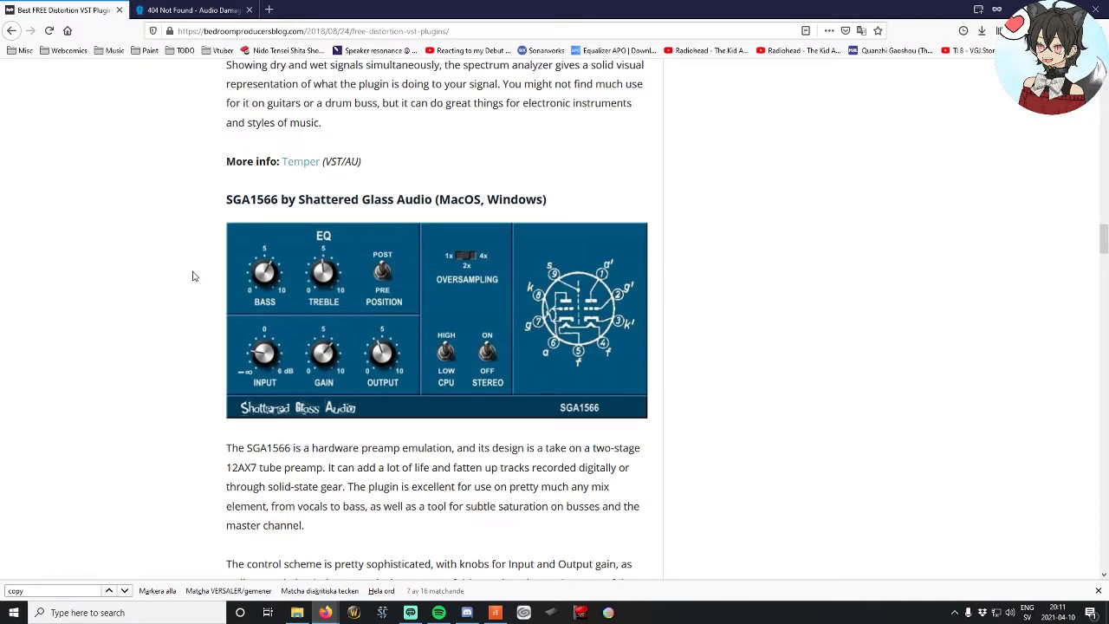
{"action": "scroll", "coordinate": [194, 276], "scroll_direction": "down", "scroll_amount": 10}
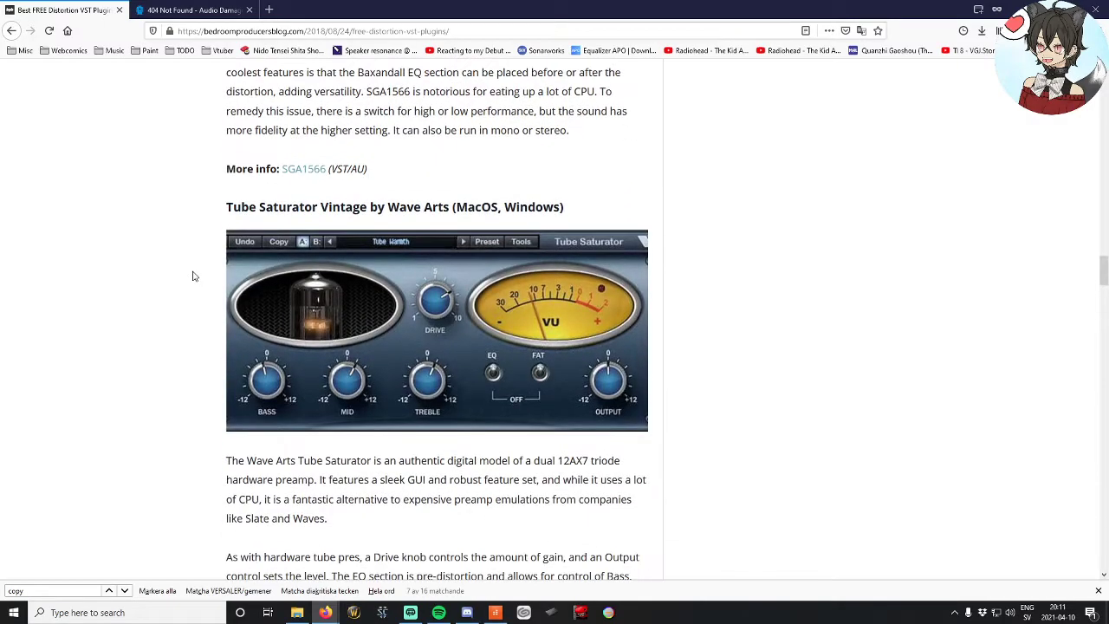
{"action": "scroll", "coordinate": [194, 276], "scroll_direction": "down", "scroll_amount": 19}
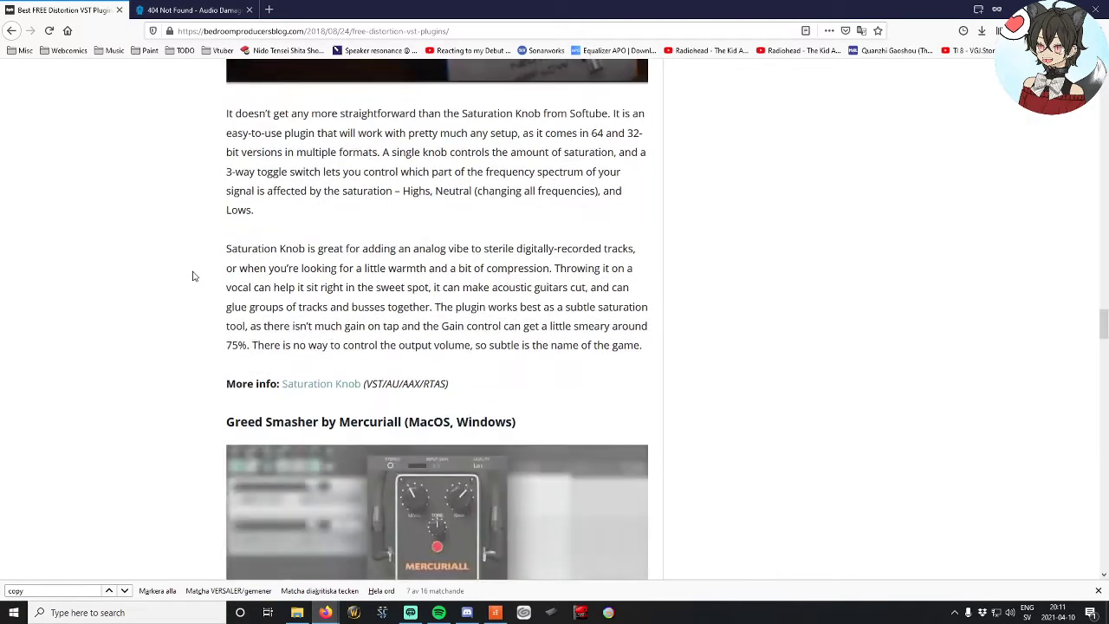
{"action": "scroll", "coordinate": [194, 276], "scroll_direction": "down", "scroll_amount": 5}
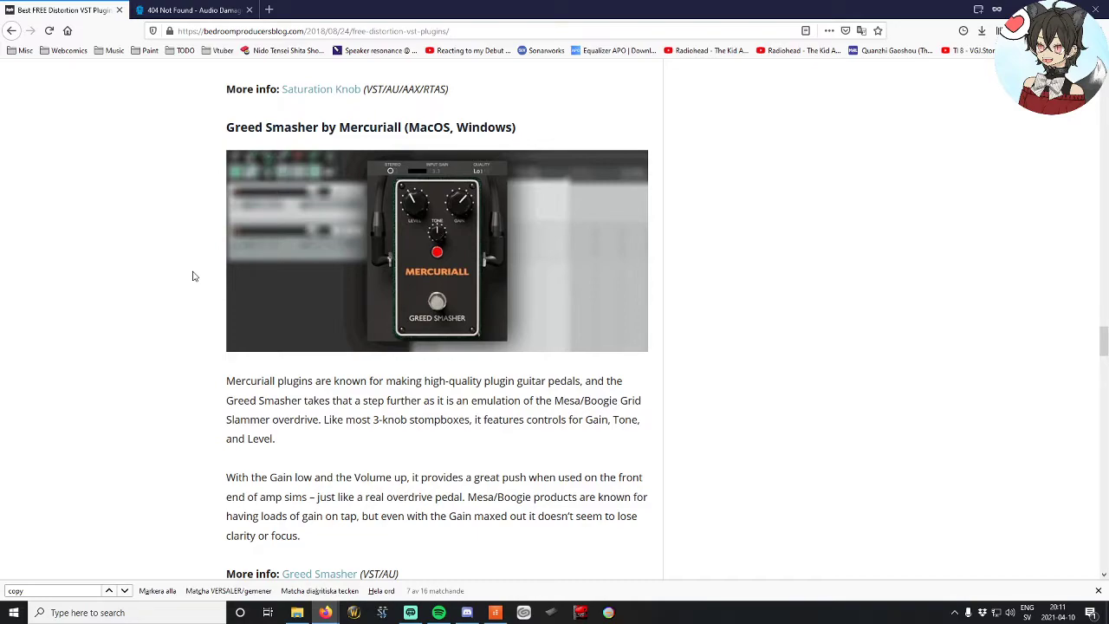
{"action": "scroll", "coordinate": [194, 277], "scroll_direction": "down", "scroll_amount": 5}
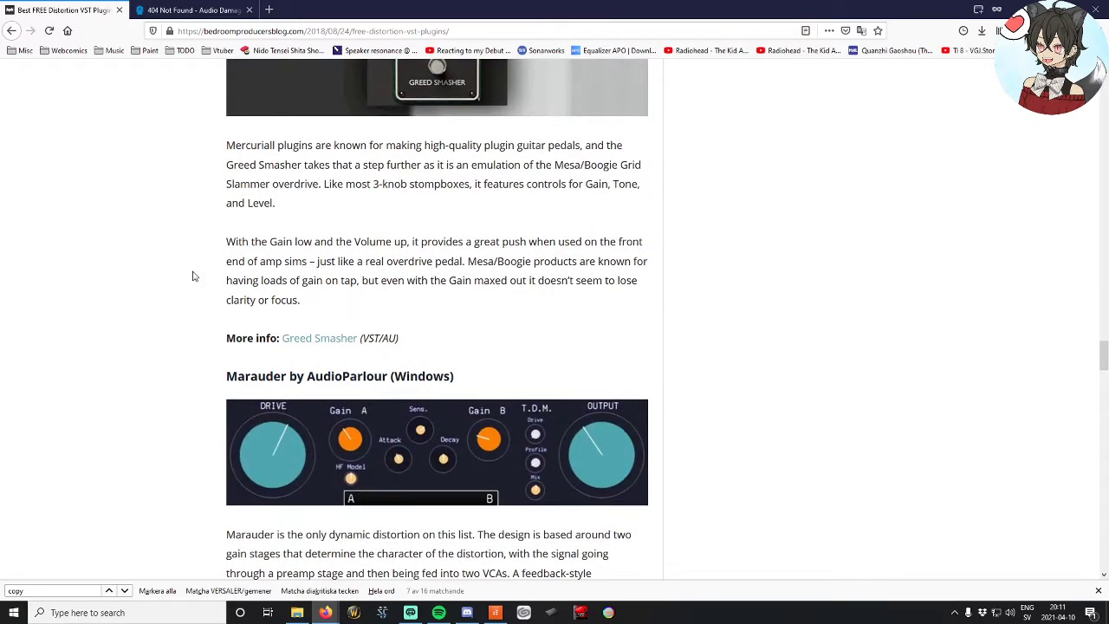
{"action": "scroll", "coordinate": [194, 277], "scroll_direction": "down", "scroll_amount": 18}
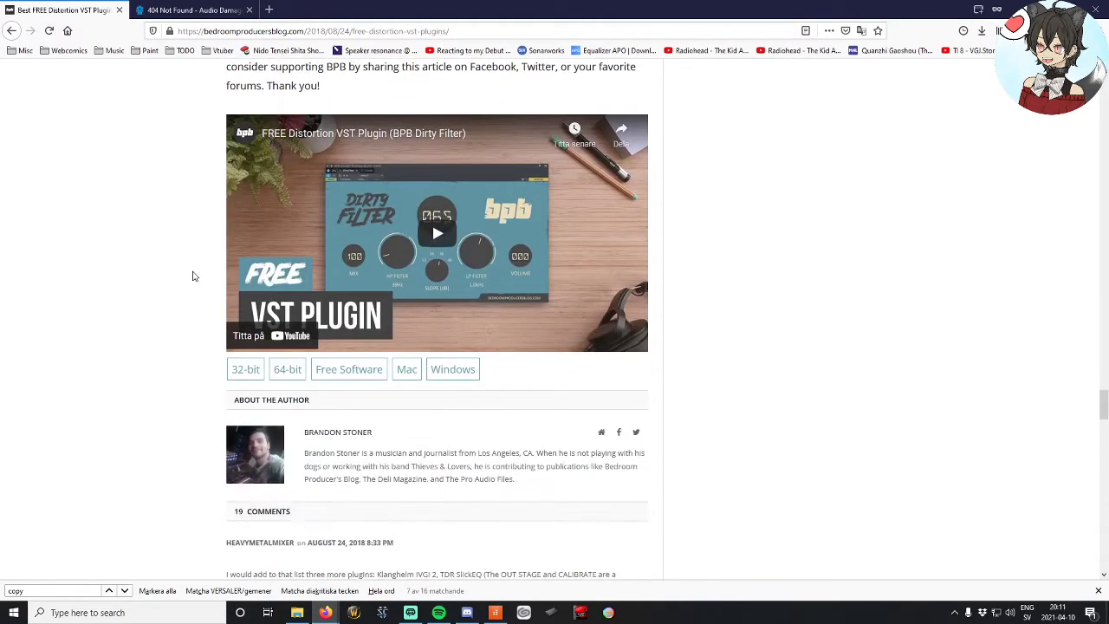
Step: Open the Greed Smasher article from the plugin list and follow its download link to Mercuriall's Free Stuff page
{"action": "scroll", "coordinate": [194, 276], "scroll_direction": "up", "scroll_amount": 20}
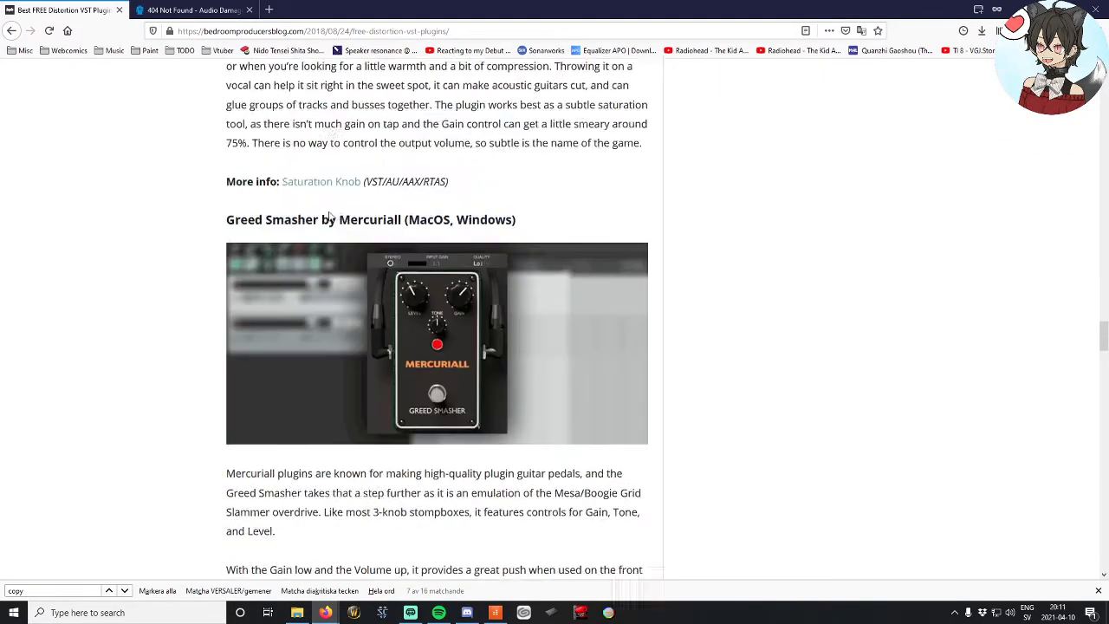
{"action": "scroll", "coordinate": [445, 338], "scroll_direction": "down", "scroll_amount": 4}
{"action": "left_click", "coordinate": [322, 338]}
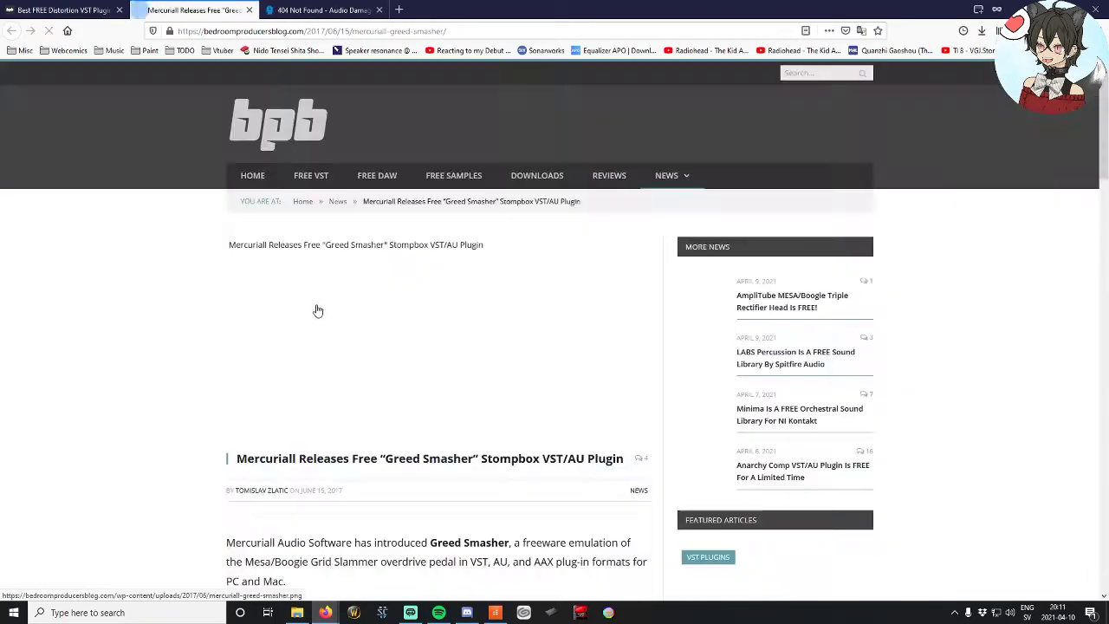
{"action": "scroll", "coordinate": [286, 290], "scroll_direction": "down", "scroll_amount": 4}
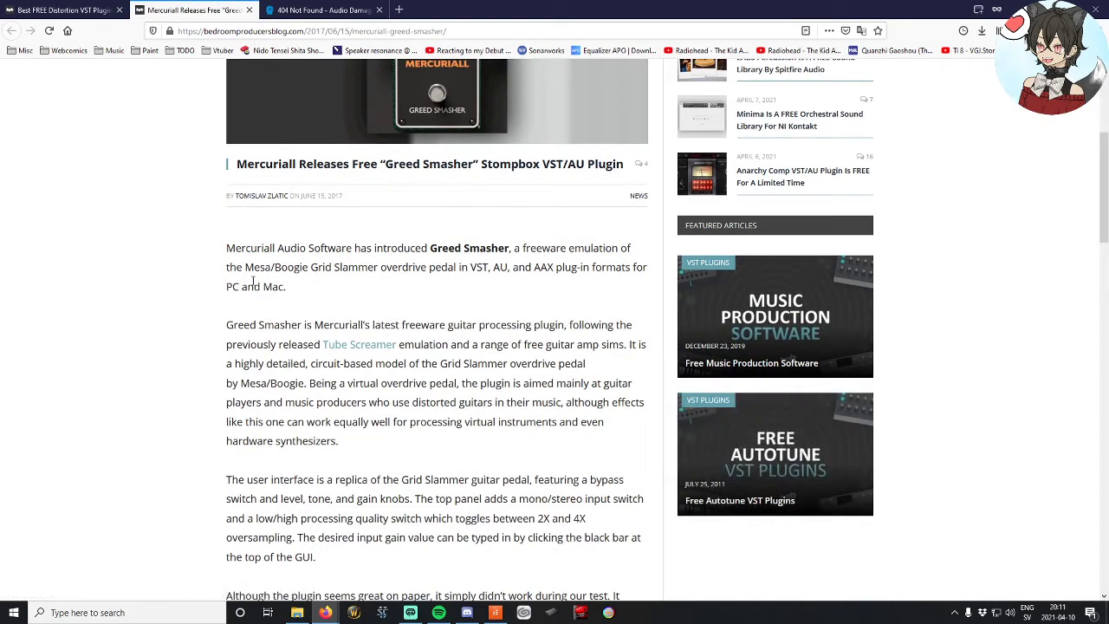
{"action": "scroll", "coordinate": [252, 280], "scroll_direction": "down", "scroll_amount": 4}
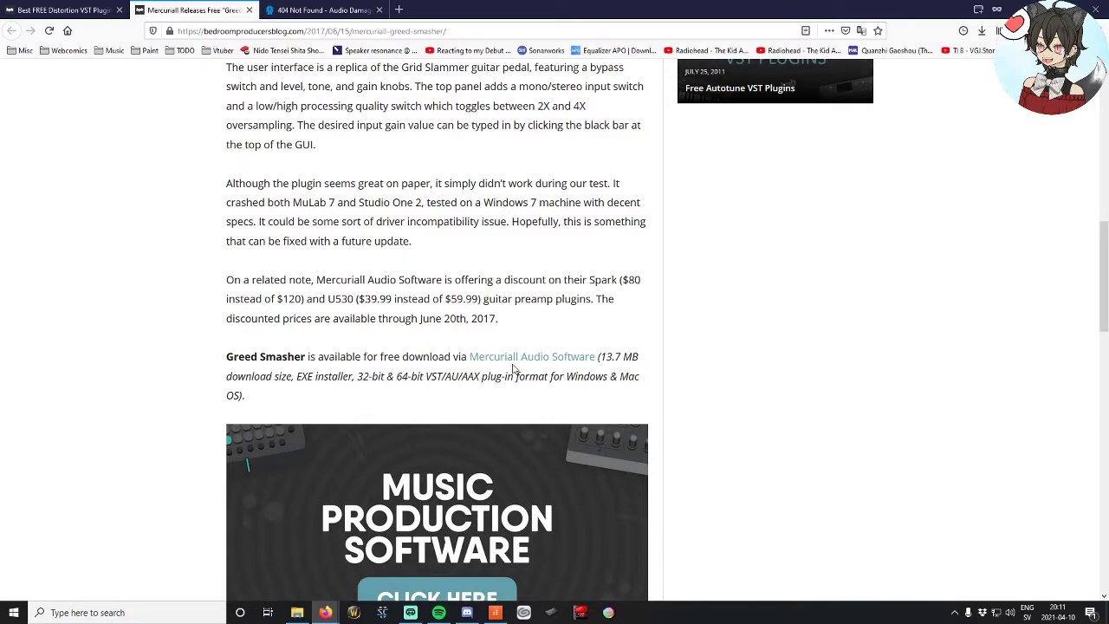
{"action": "left_click", "coordinate": [510, 365]}
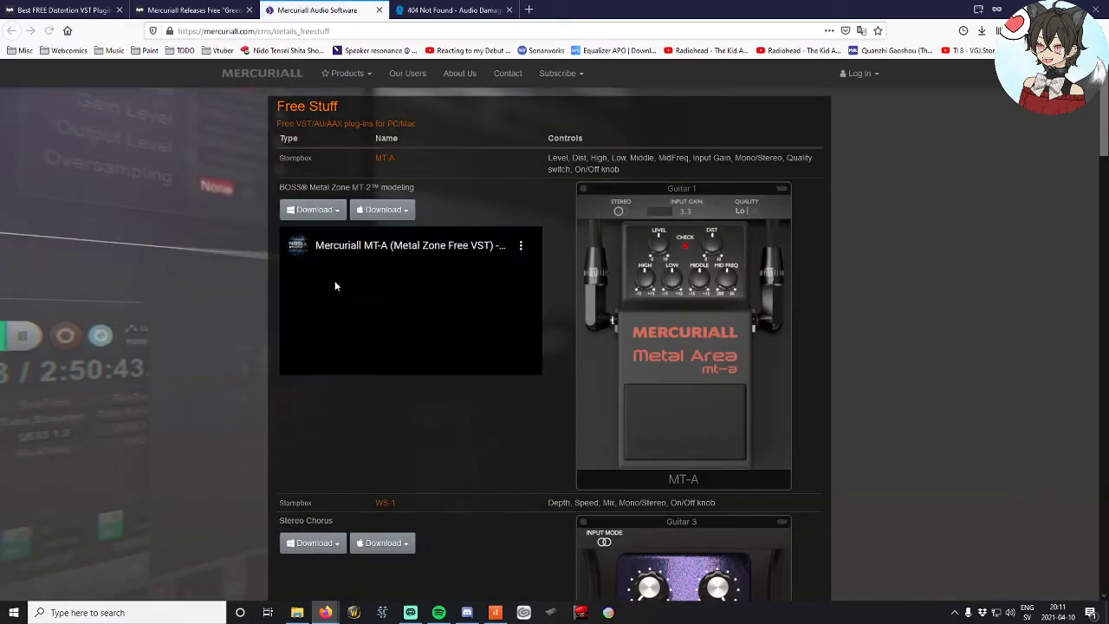
Step: Download the Windows installer for the MT-A stompbox, Metal Area Install.exe, and launch it
{"action": "left_click", "coordinate": [293, 211]}
{"action": "left_click", "coordinate": [305, 244]}
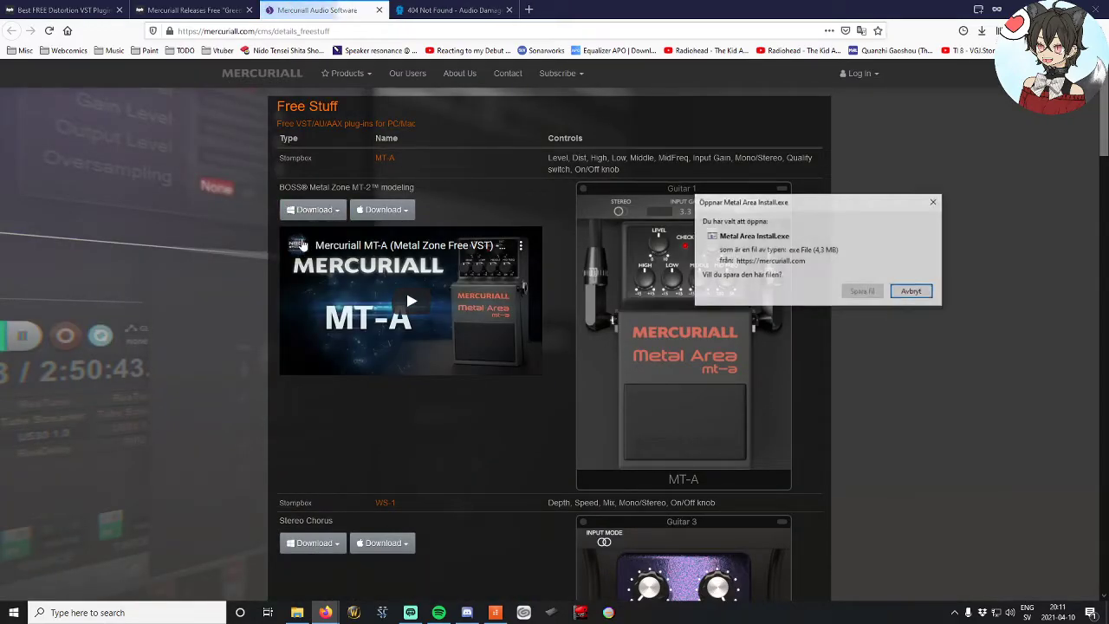
{"action": "left_click", "coordinate": [846, 294]}
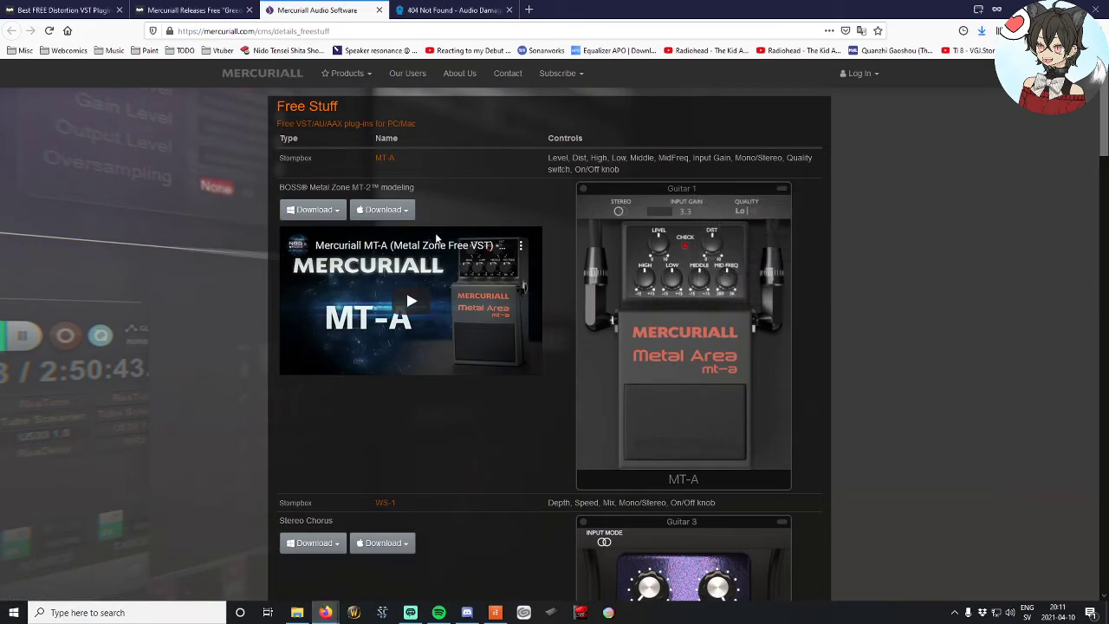
{"action": "left_click", "coordinate": [985, 31]}
{"action": "left_click", "coordinate": [891, 60]}
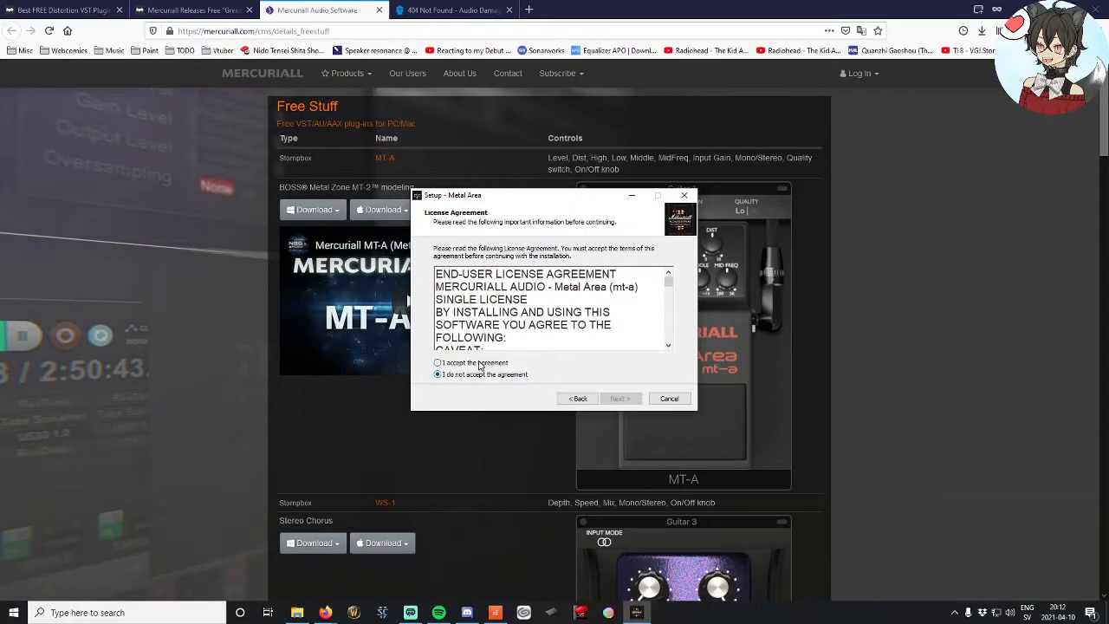
Step: Accept the Metal Area license agreement and set the installation destination to the VstPlugins folder in Program Files
{"action": "left_click", "coordinate": [479, 365]}
{"action": "left_click", "coordinate": [621, 399]}
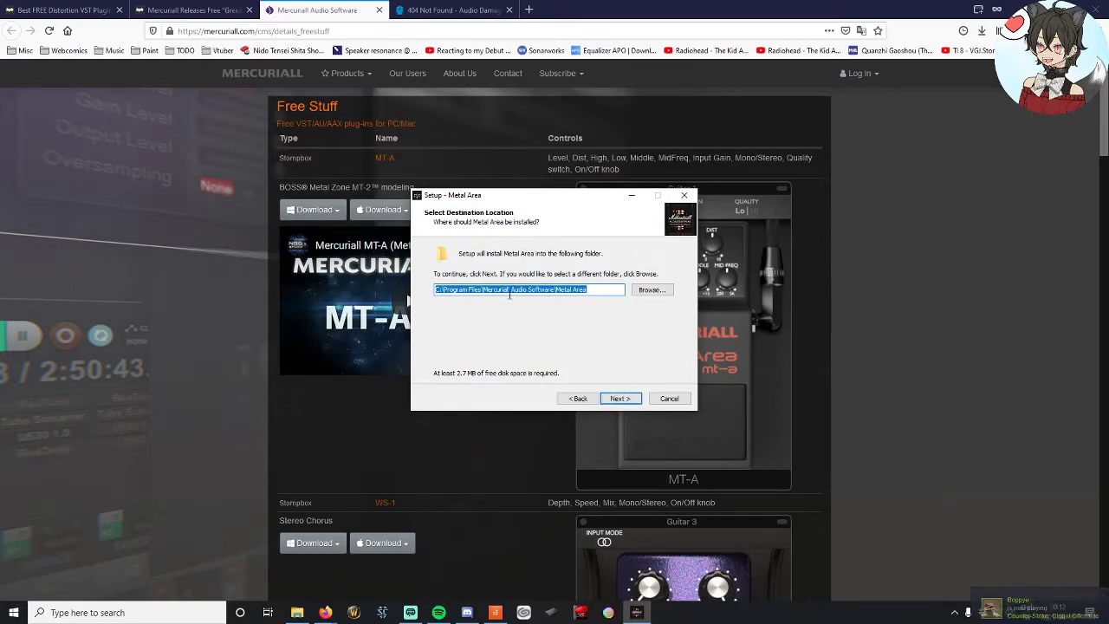
{"action": "left_click", "coordinate": [652, 292]}
{"action": "scroll", "coordinate": [524, 312], "scroll_direction": "down", "scroll_amount": 5}
{"action": "scroll", "coordinate": [525, 310], "scroll_direction": "up", "scroll_amount": 3}
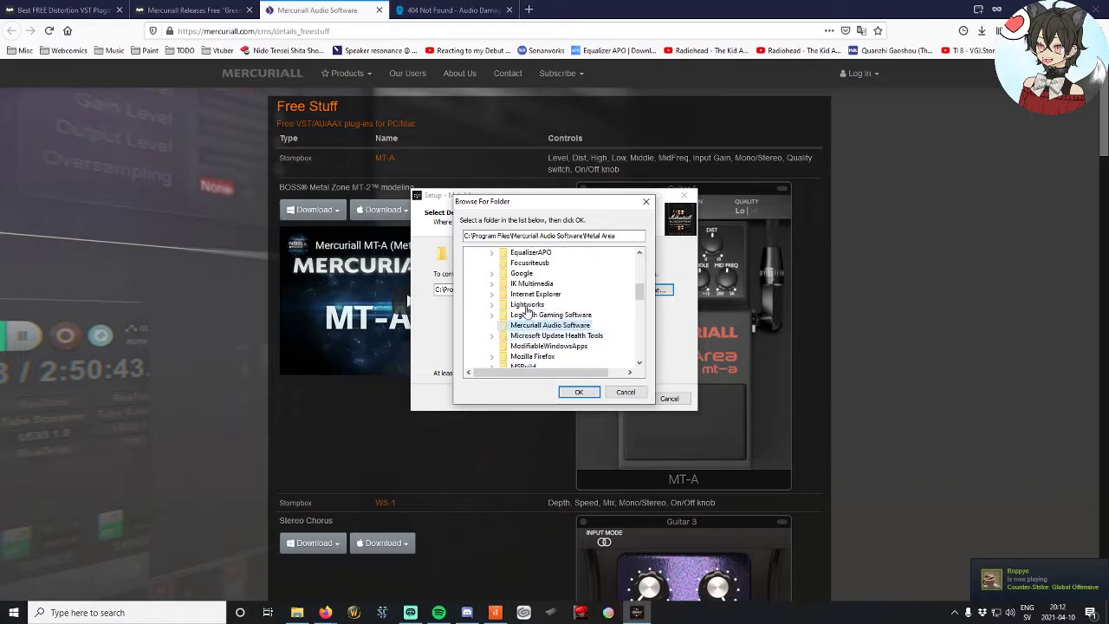
{"action": "scroll", "coordinate": [518, 301], "scroll_direction": "down", "scroll_amount": 6}
{"action": "scroll", "coordinate": [517, 295], "scroll_direction": "down", "scroll_amount": 2}
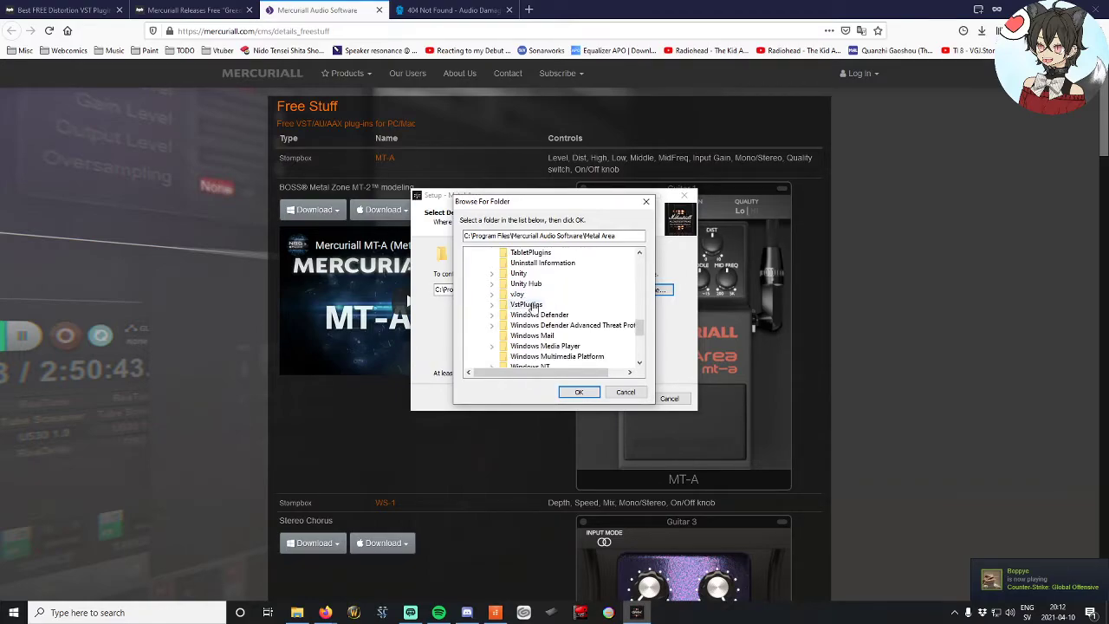
{"action": "left_click", "coordinate": [525, 302]}
{"action": "left_click", "coordinate": [578, 392]}
{"action": "left_click", "coordinate": [639, 400]}
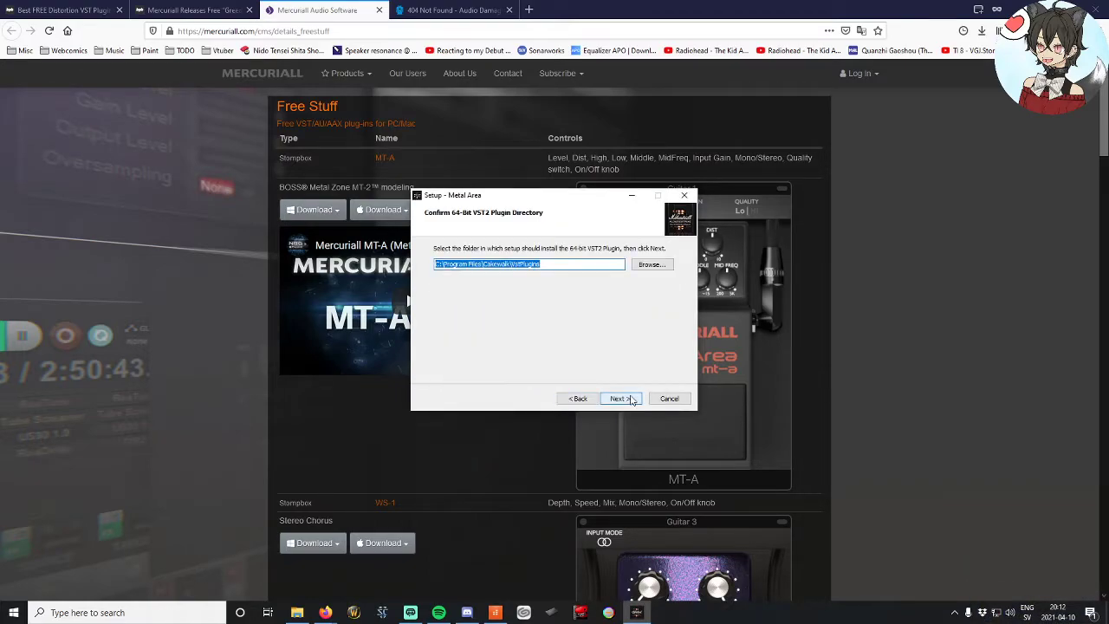
Step: Recheck the destination location, and set the 64-bit VST2 plugin directory to the VstPlugins folder in Program Files
{"action": "left_click", "coordinate": [632, 399]}
{"action": "left_click", "coordinate": [623, 399]}
{"action": "left_click", "coordinate": [619, 398]}
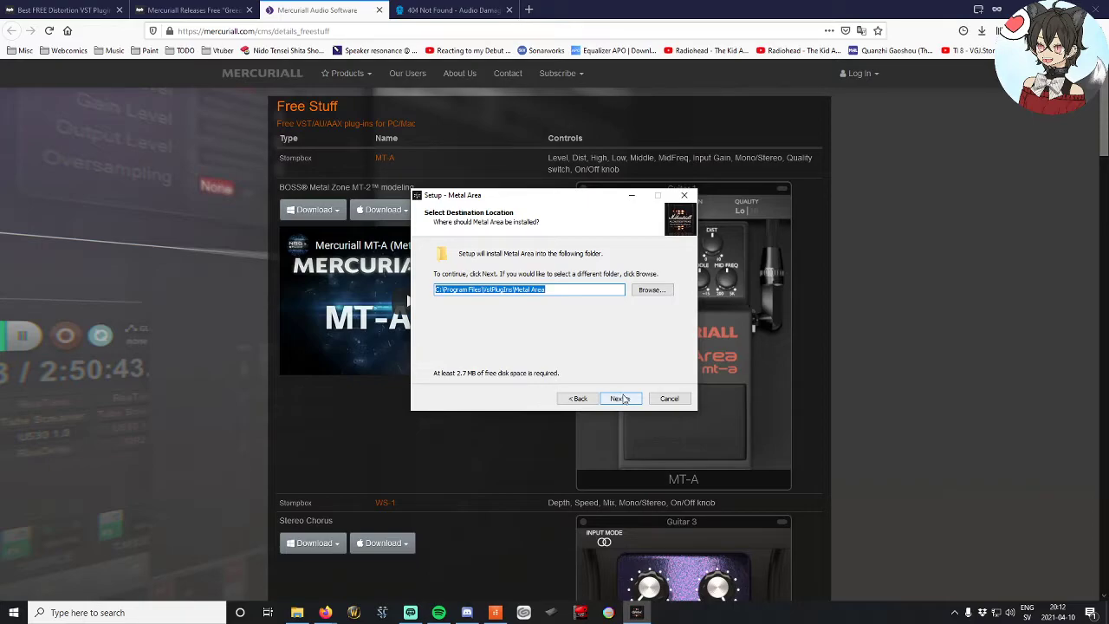
{"action": "left_click", "coordinate": [623, 399]}
{"action": "left_click", "coordinate": [652, 264]}
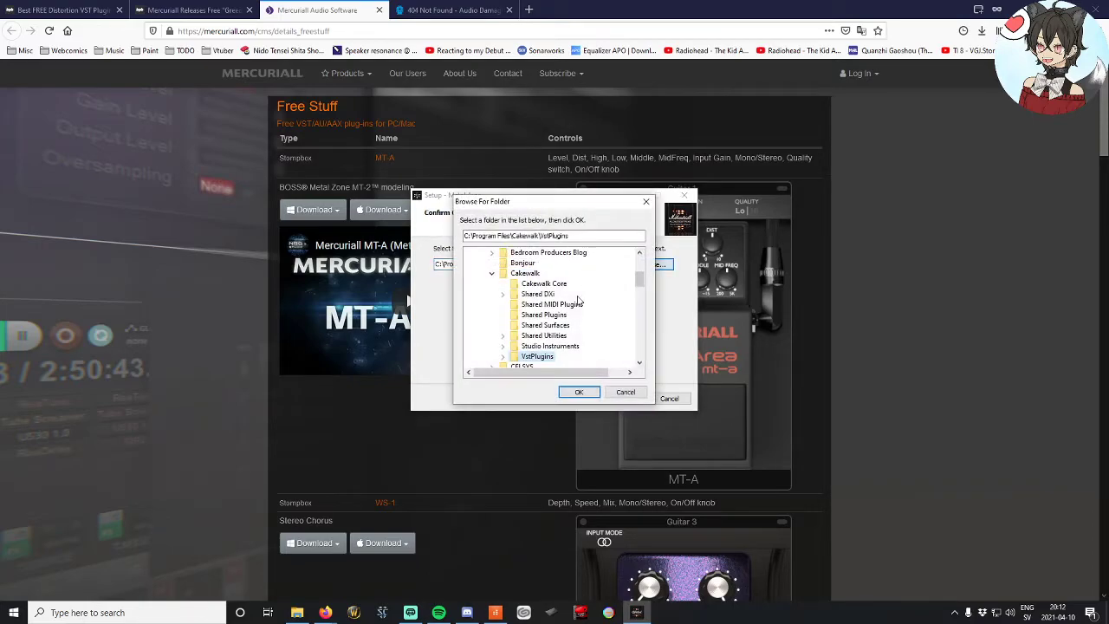
{"action": "scroll", "coordinate": [572, 308], "scroll_direction": "down", "scroll_amount": 10}
{"action": "scroll", "coordinate": [539, 338], "scroll_direction": "down", "scroll_amount": 2}
{"action": "left_click", "coordinate": [526, 300]}
{"action": "left_click", "coordinate": [579, 392]}
{"action": "left_click", "coordinate": [619, 399]}
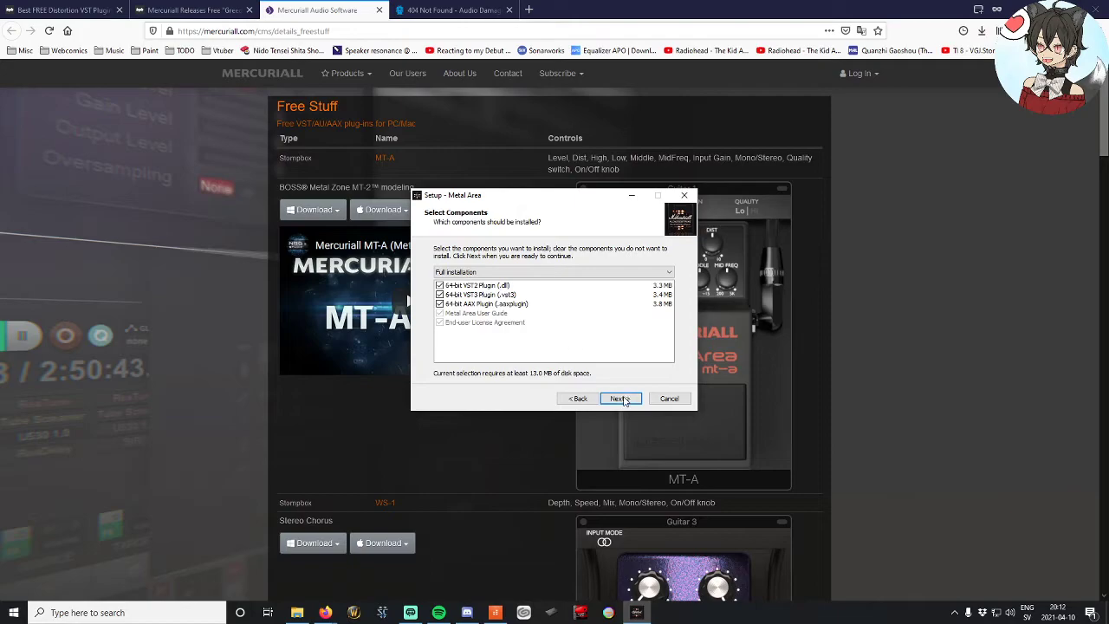
Step: Install Metal Area with the full set of components and finish the setup
{"action": "left_click", "coordinate": [622, 400]}
{"action": "left_click", "coordinate": [623, 400]}
{"action": "left_click", "coordinate": [622, 400]}
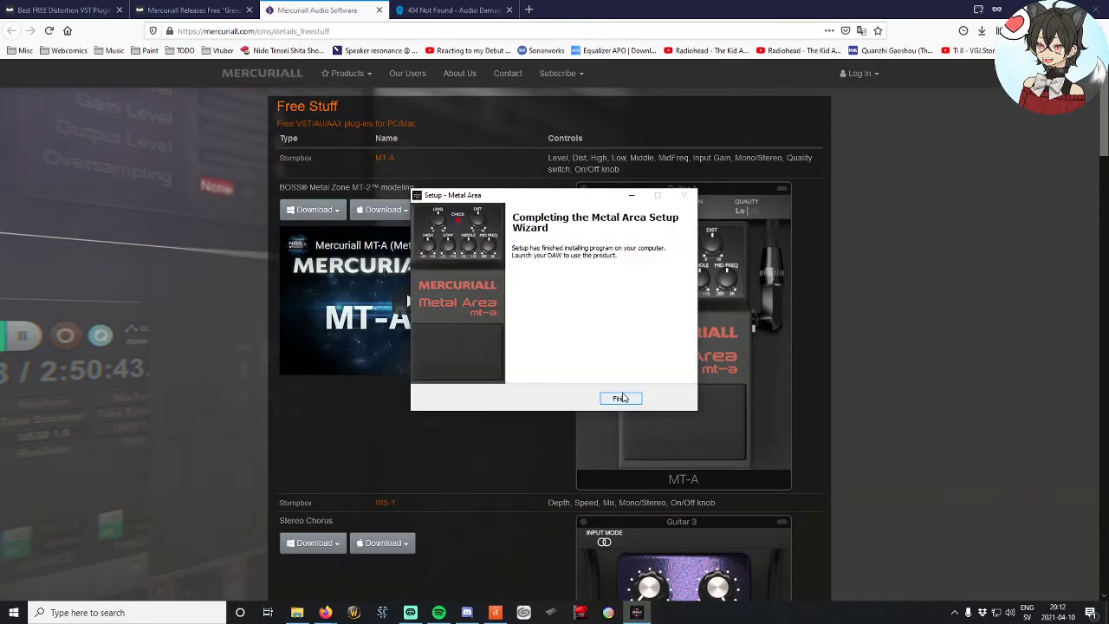
{"action": "left_click", "coordinate": [621, 398]}
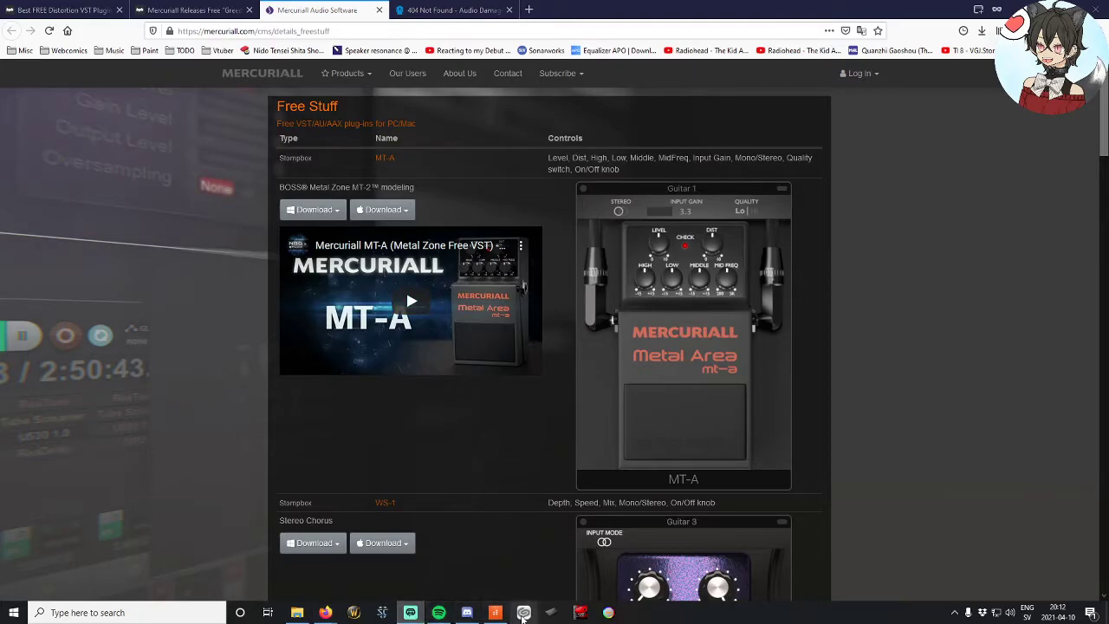
Step: Switch back to Cakewalk and stop the song's playback
{"action": "left_click", "coordinate": [523, 613]}
{"action": "left_click", "coordinate": [837, 323]}
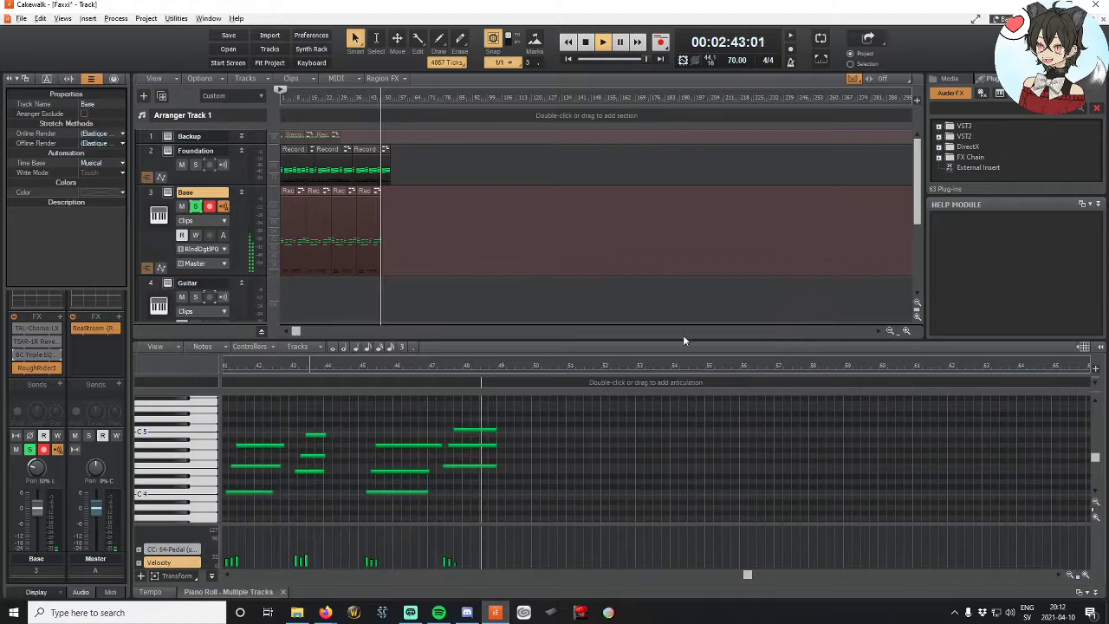
{"action": "left_click", "coordinate": [591, 45]}
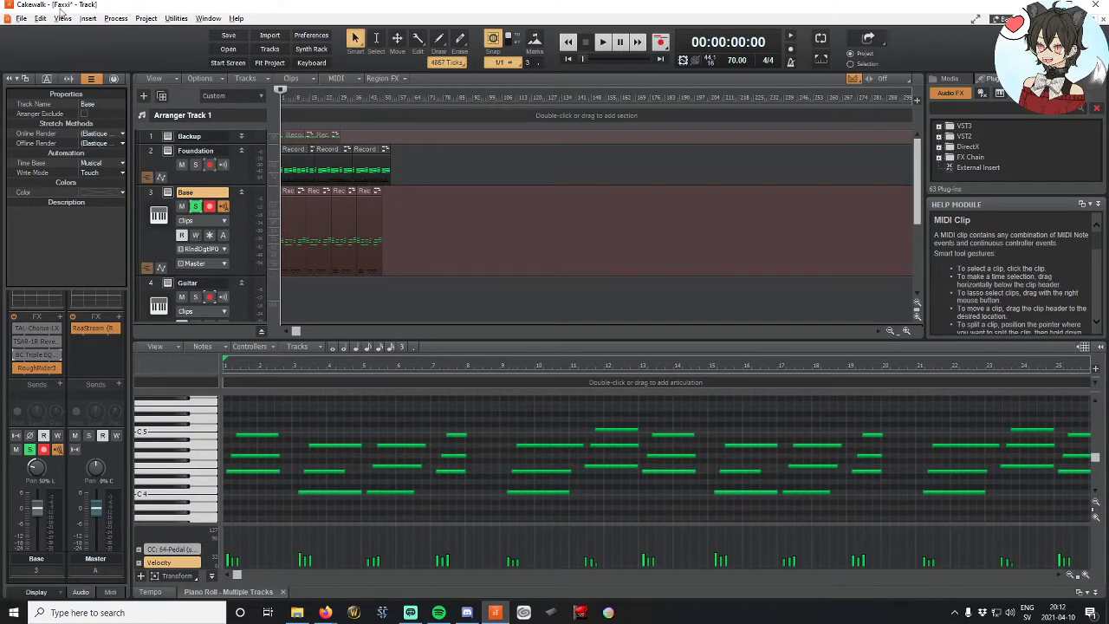
{"action": "left_click", "coordinate": [145, 18]}
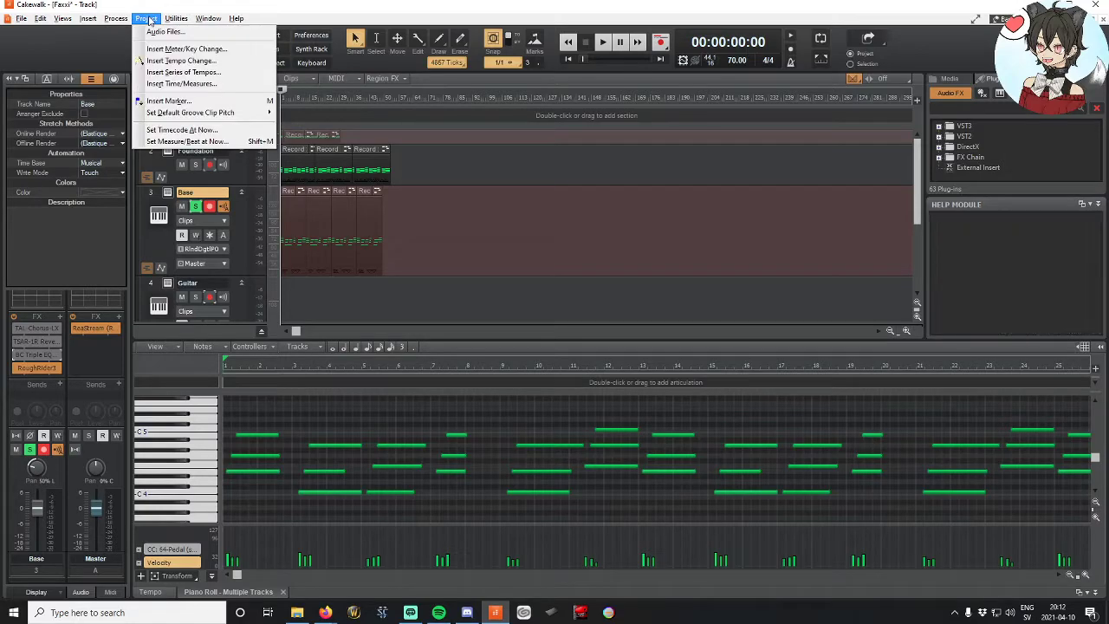
{"action": "mouse_move", "coordinate": [172, 19]}
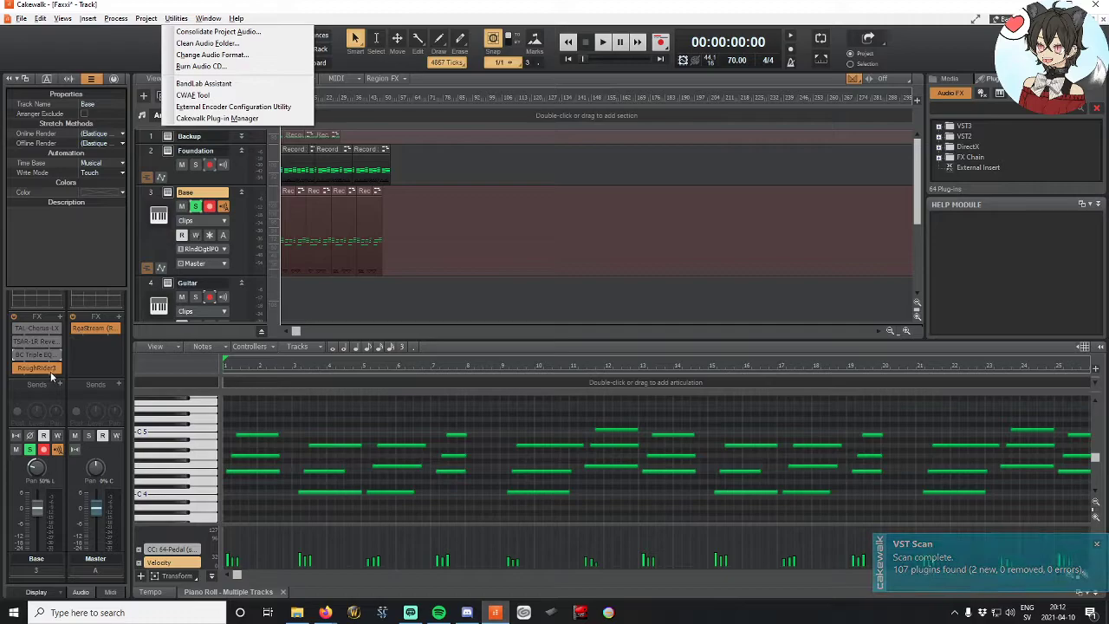
{"action": "key", "text": "Escape"}
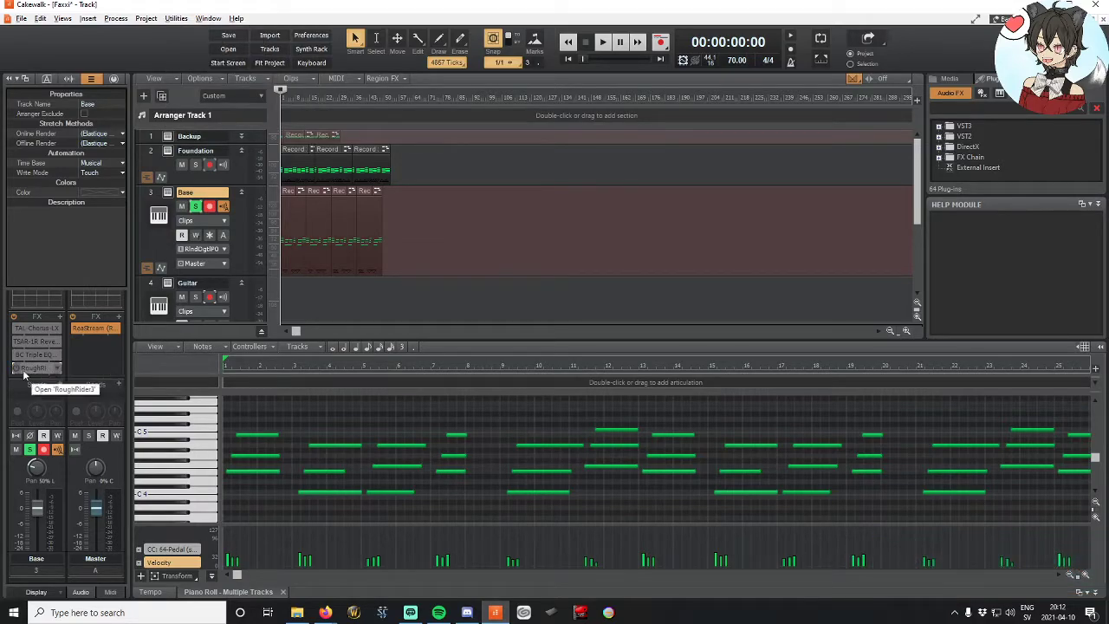
Step: Replace RoughRider3 with Mercuriall's VST3 effect MT-A in the Base track's FX rack
{"action": "left_click", "coordinate": [59, 370]}
{"action": "left_click", "coordinate": [47, 367]}
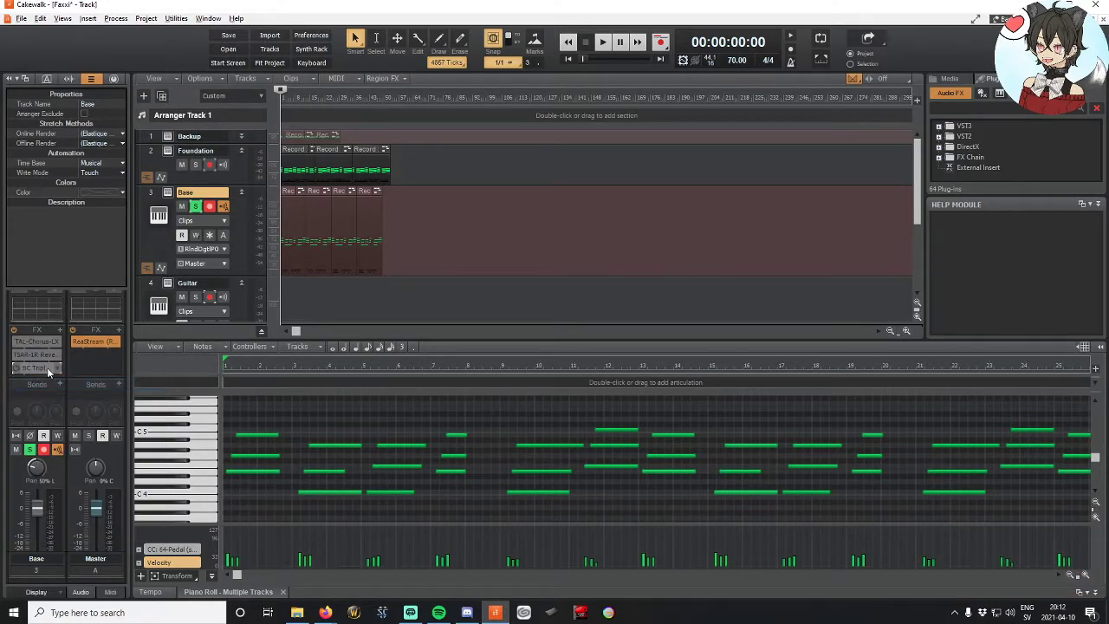
{"action": "left_click", "coordinate": [59, 329]}
{"action": "mouse_move", "coordinate": [113, 340]}
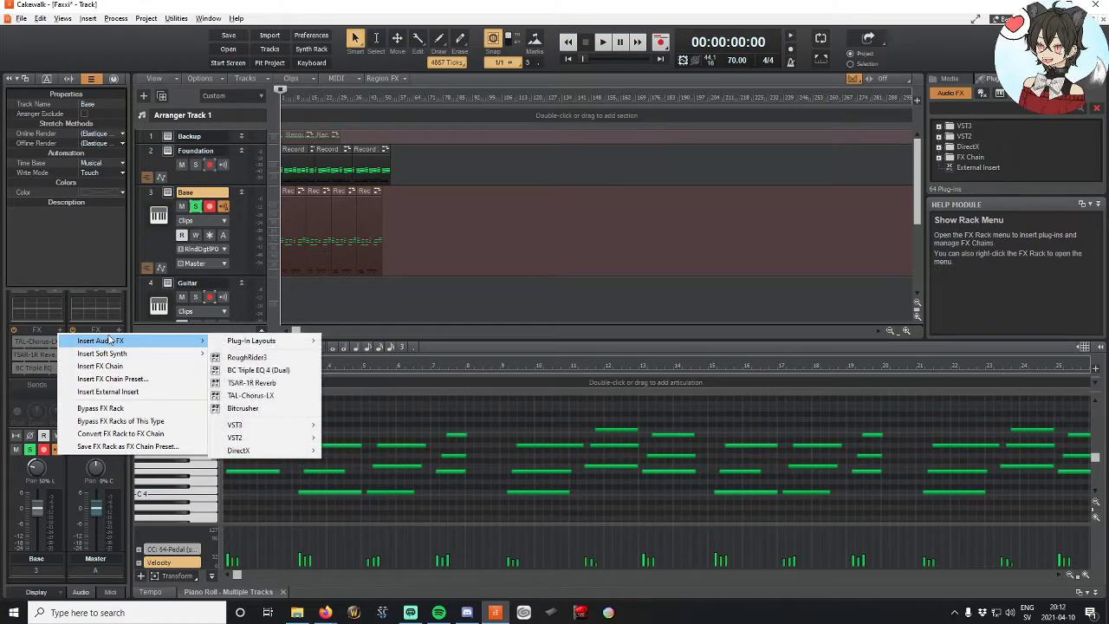
{"action": "mouse_move", "coordinate": [276, 429]}
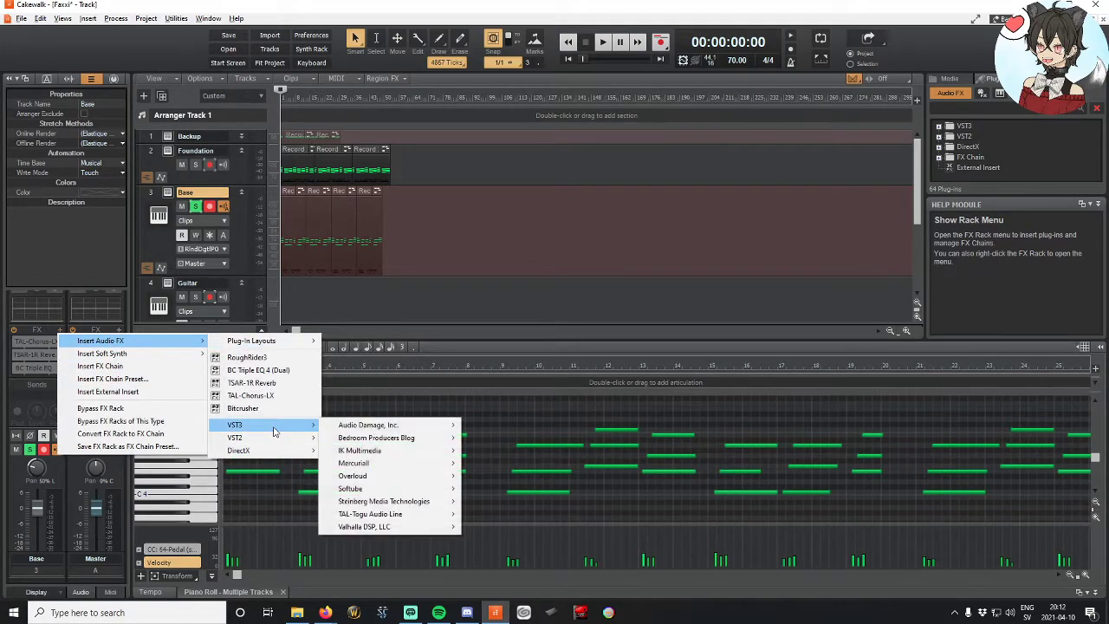
{"action": "mouse_move", "coordinate": [387, 462]}
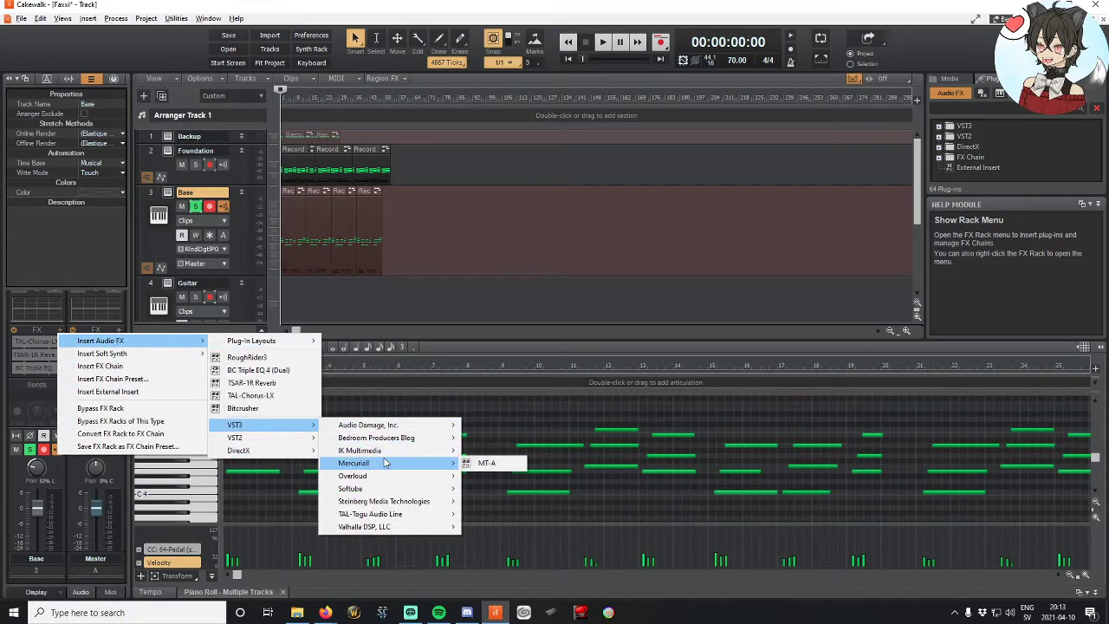
{"action": "left_click", "coordinate": [473, 461]}
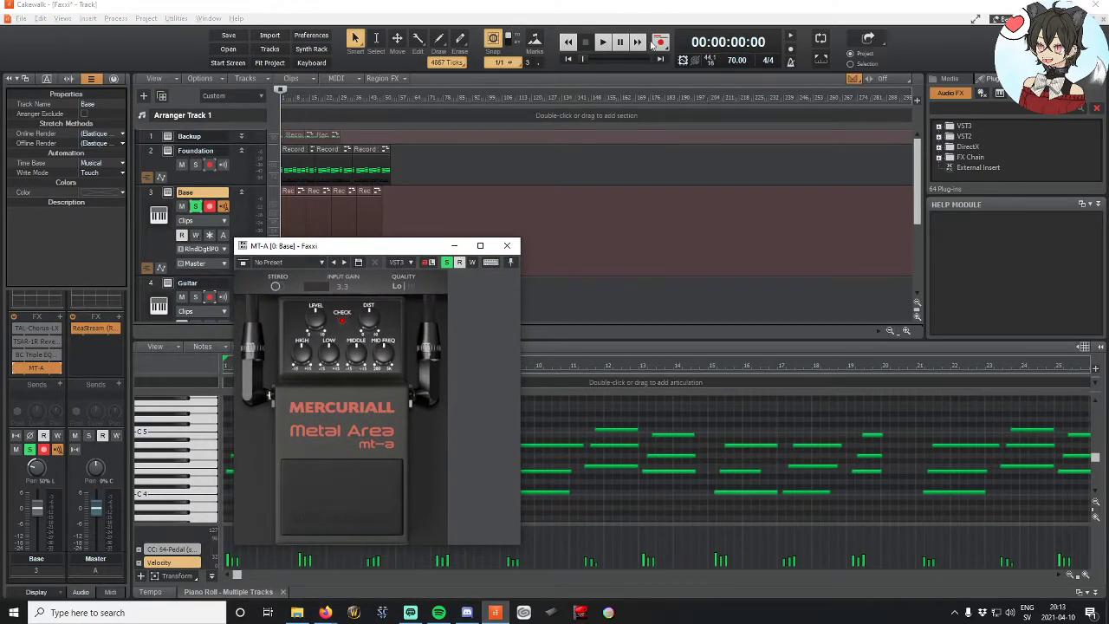
Step: Audition the Base track through MT-A and check the track's Komplete Kontrol instrument
{"action": "left_click", "coordinate": [603, 41]}
{"action": "left_click", "coordinate": [587, 42]}
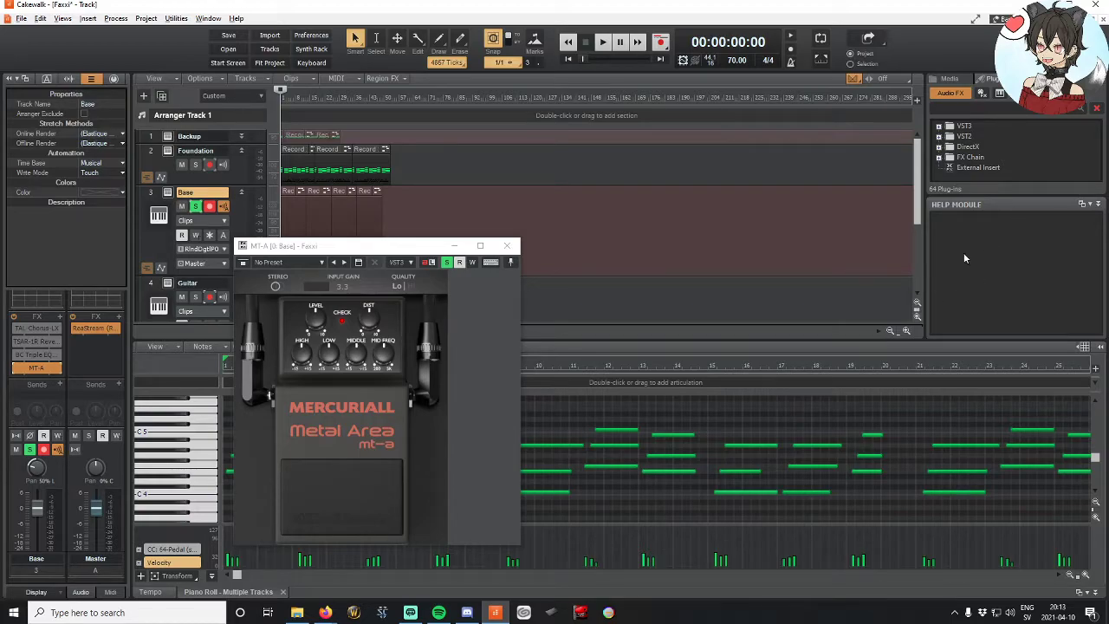
{"action": "left_click_drag", "start_coordinate": [337, 245], "coordinate": [349, 209]}
{"action": "left_click", "coordinate": [157, 214]}
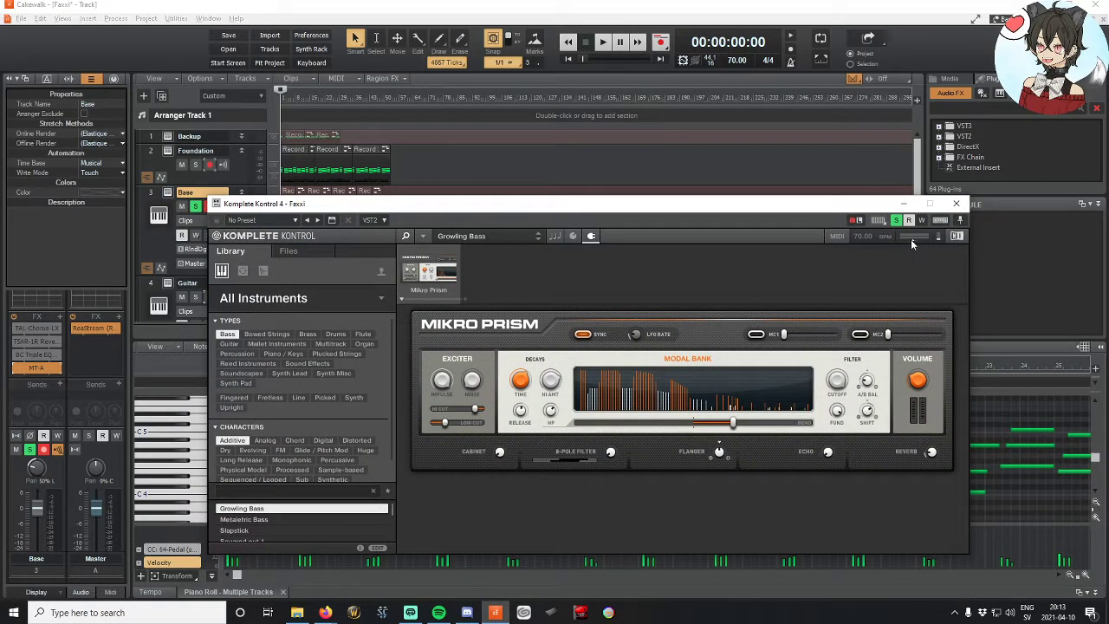
{"action": "left_click", "coordinate": [962, 205]}
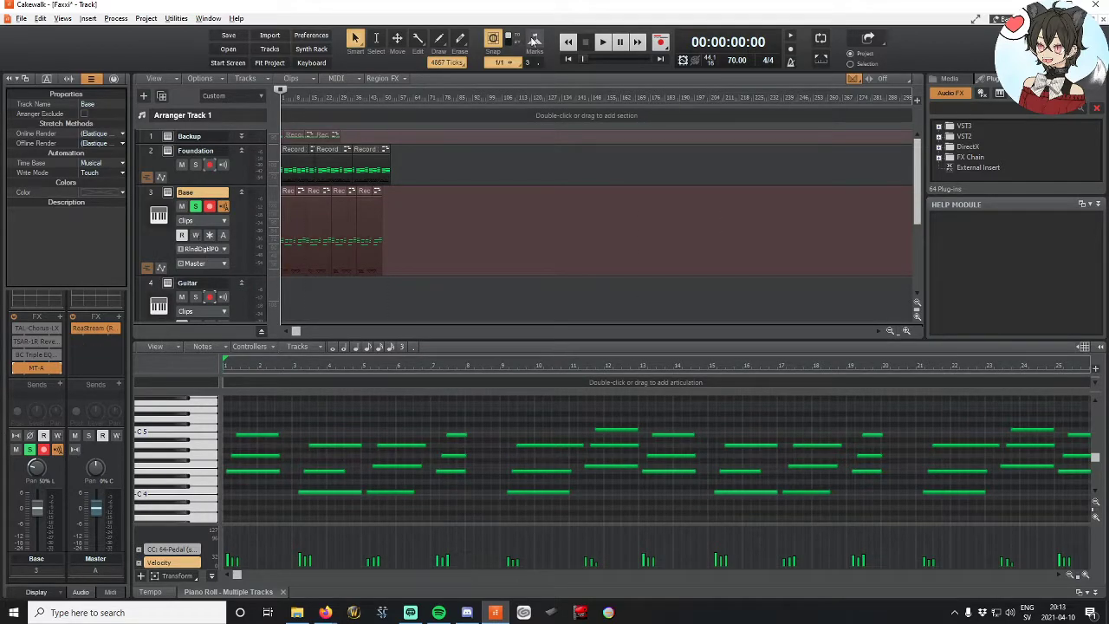
Step: Play the song and compare the Base track's sound with MT-A bypassed and enabled
{"action": "left_click", "coordinate": [603, 42]}
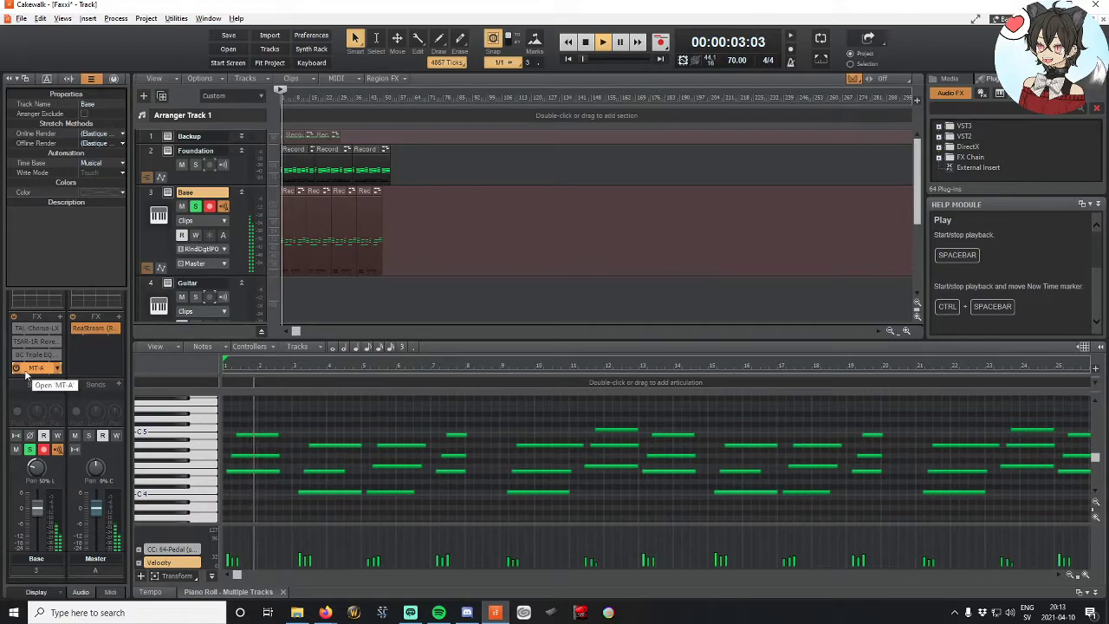
{"action": "left_click", "coordinate": [16, 369]}
{"action": "right_click", "coordinate": [21, 373]}
{"action": "key", "text": "Escape"}
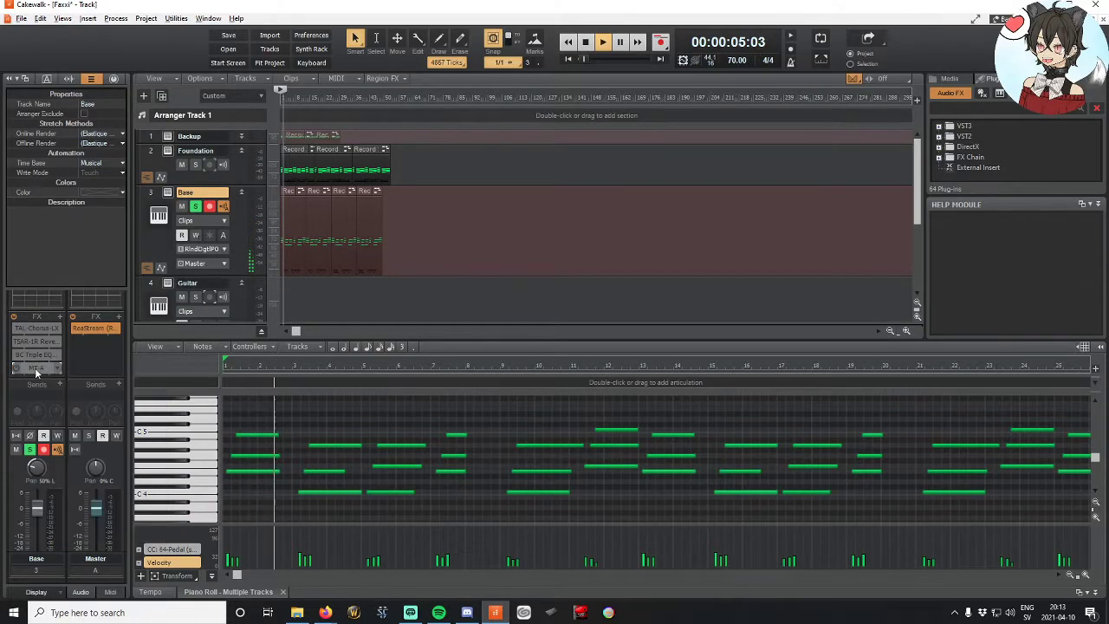
{"action": "left_click", "coordinate": [16, 368]}
Step: Open MT-A during playback and adjust its Dist, High, Low and Middle knobs
{"action": "double_click", "coordinate": [33, 369]}
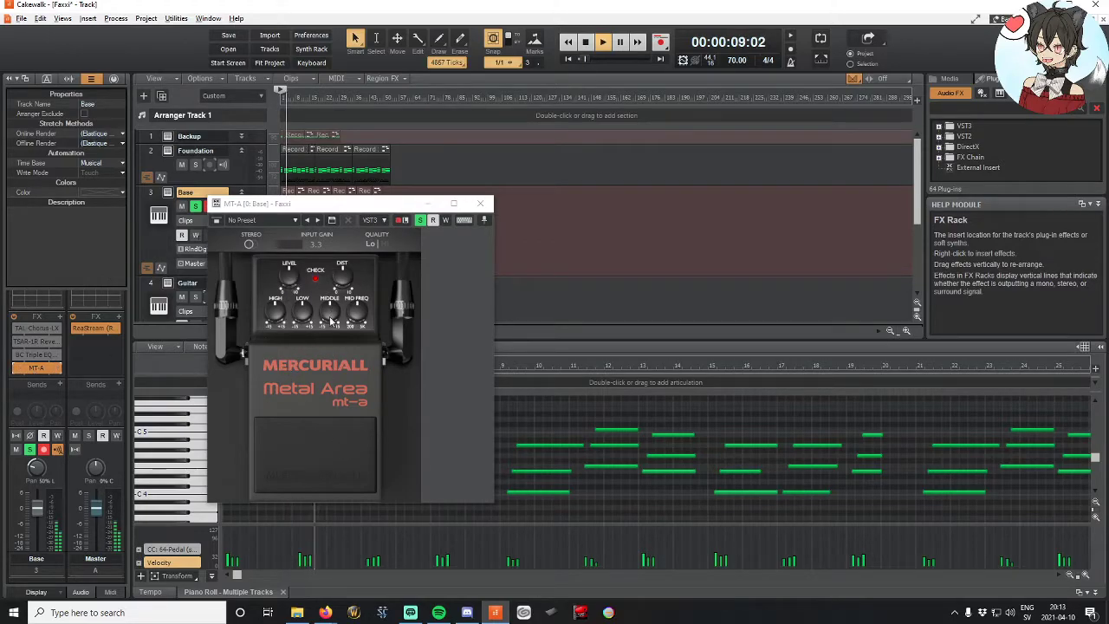
{"action": "left_click", "coordinate": [343, 272]}
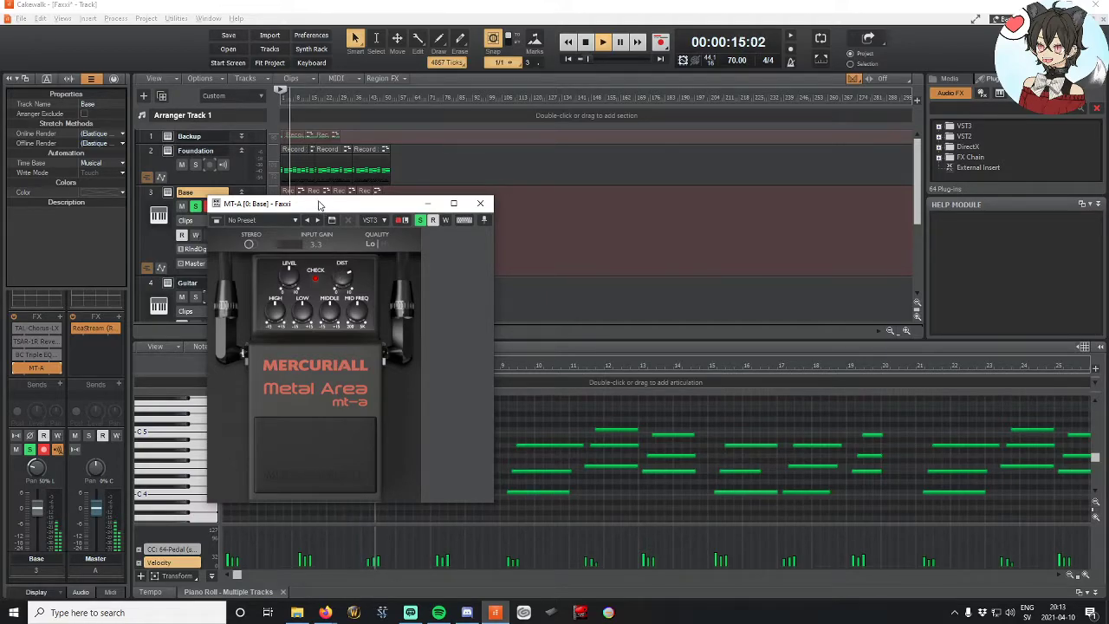
{"action": "left_click_drag", "start_coordinate": [319, 205], "coordinate": [530, 215]}
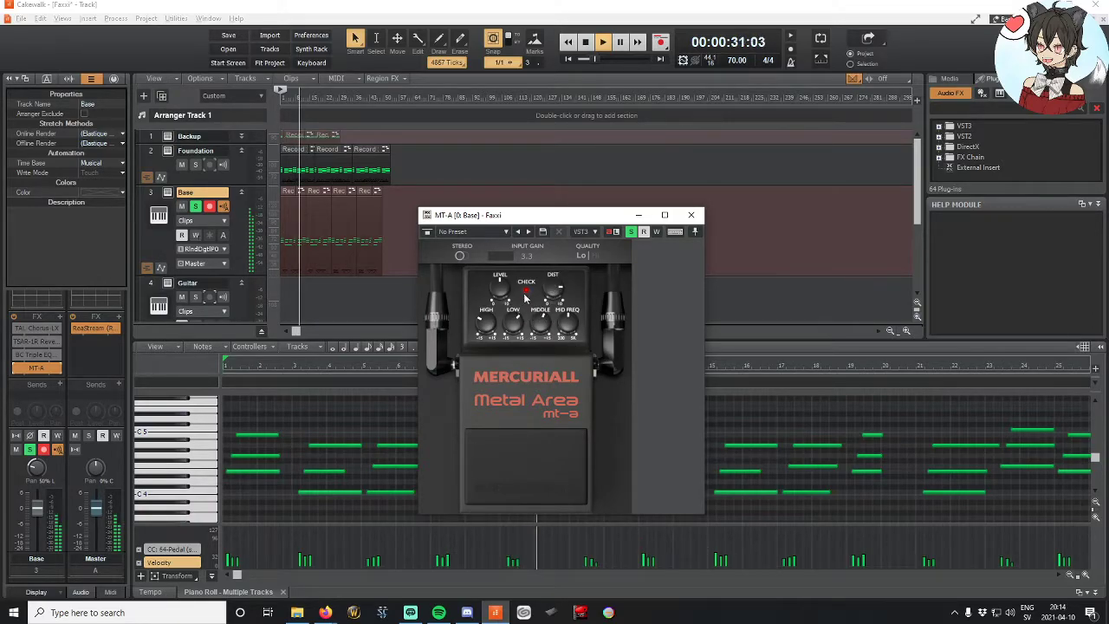
Step: Enable BC Triple EQ, TSAR-1R Reverb and TAL-Chorus-LX on the Base track, and move MT-A ahead of them in the FX rack
{"action": "left_click", "coordinate": [15, 354]}
{"action": "left_click", "coordinate": [14, 341]}
{"action": "left_click", "coordinate": [14, 328]}
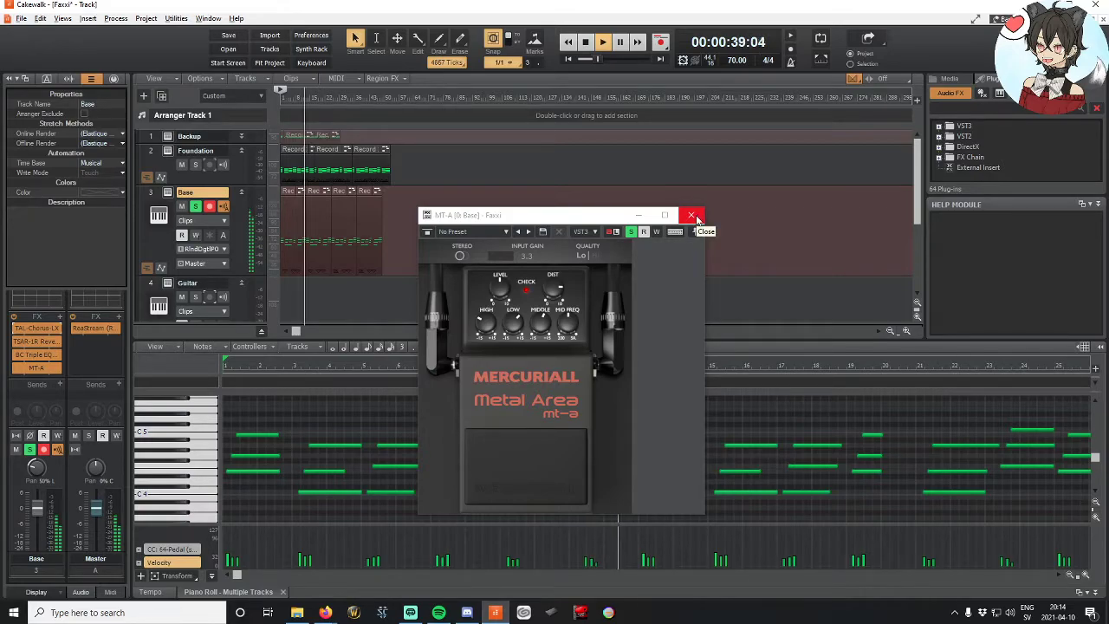
{"action": "left_click_drag", "start_coordinate": [36, 368], "coordinate": [38, 328]}
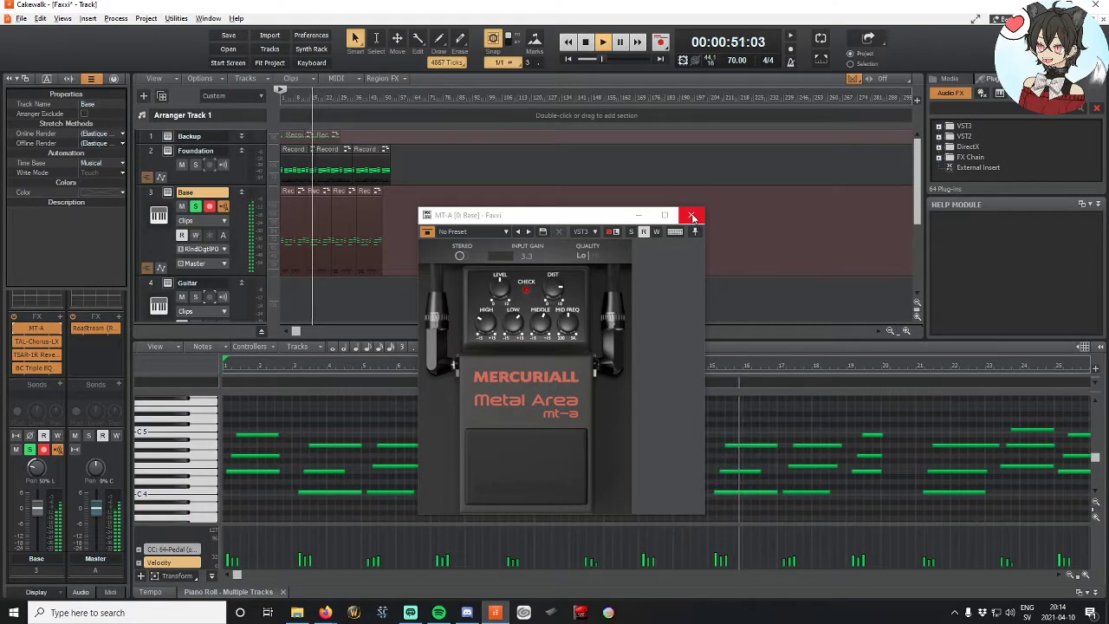
Step: Turn down MT-A's Level knob while the song plays, and close the plugin window
{"action": "left_click", "coordinate": [692, 216]}
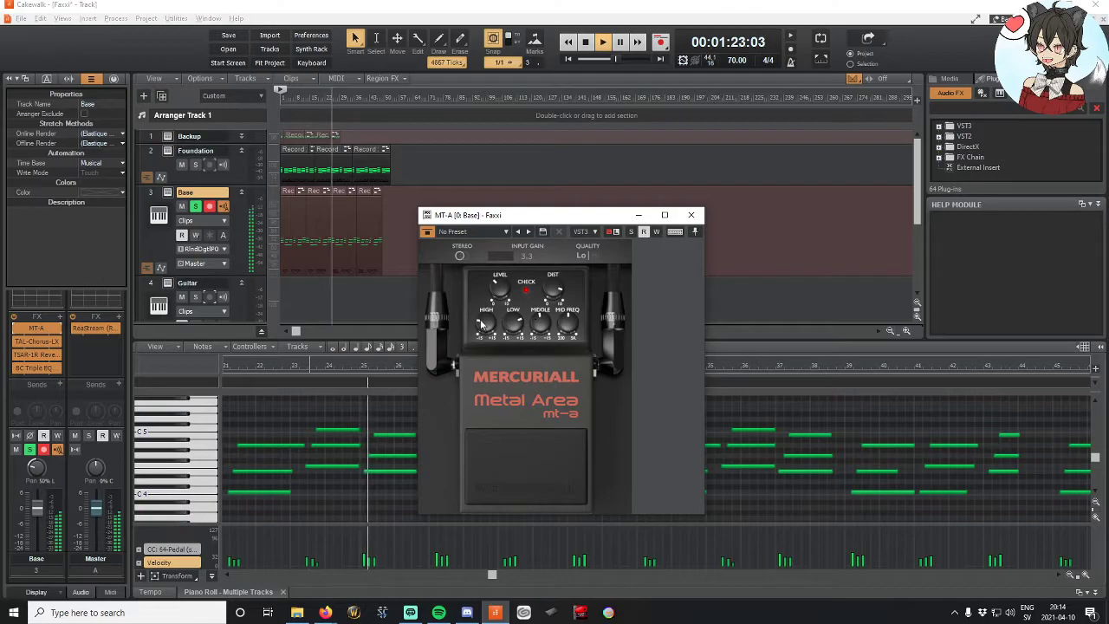
{"action": "left_click", "coordinate": [694, 214]}
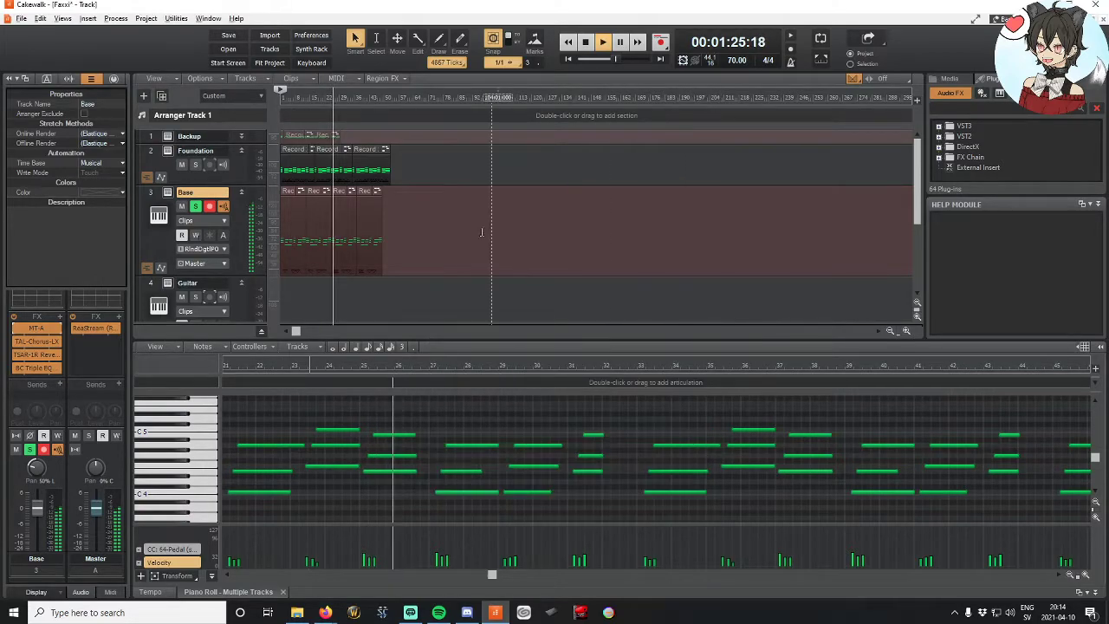
{"action": "left_click", "coordinate": [43, 328]}
{"action": "left_click_drag", "start_coordinate": [497, 289], "coordinate": [499, 303]}
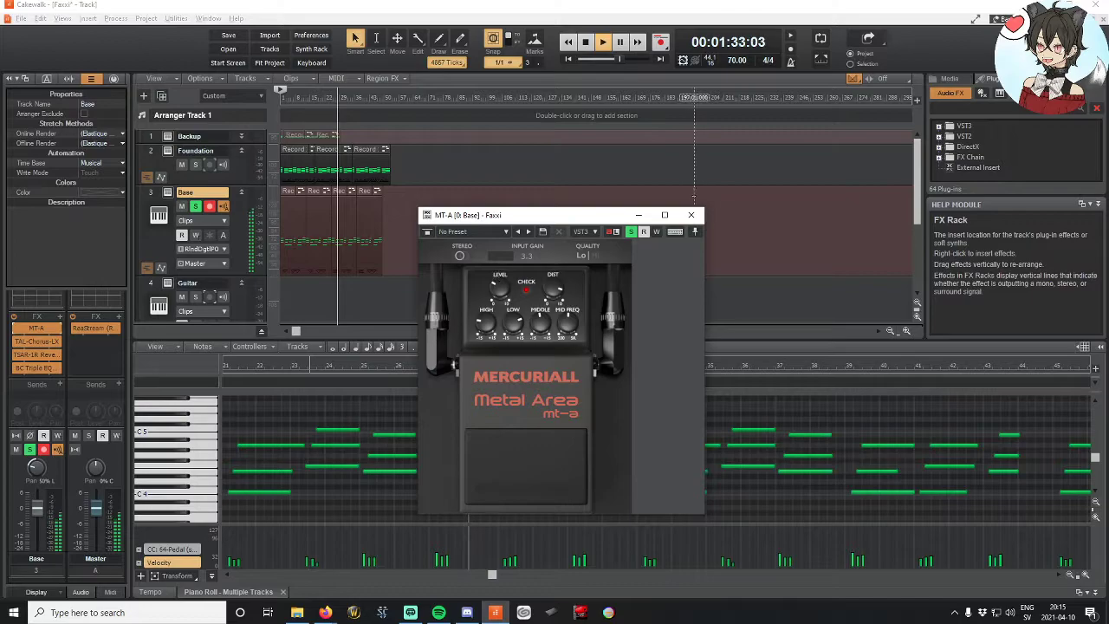
{"action": "left_click", "coordinate": [691, 215]}
Step: Unsolo the Base track and disarm it for recording, stopping the playback
{"action": "left_click", "coordinate": [205, 207]}
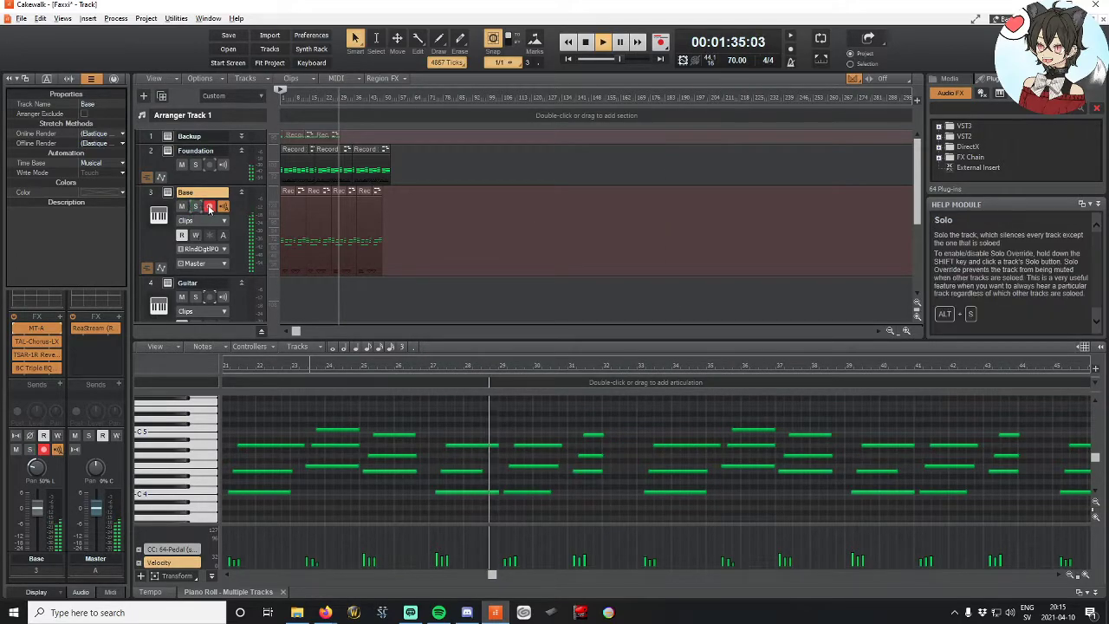
{"action": "left_click", "coordinate": [586, 41]}
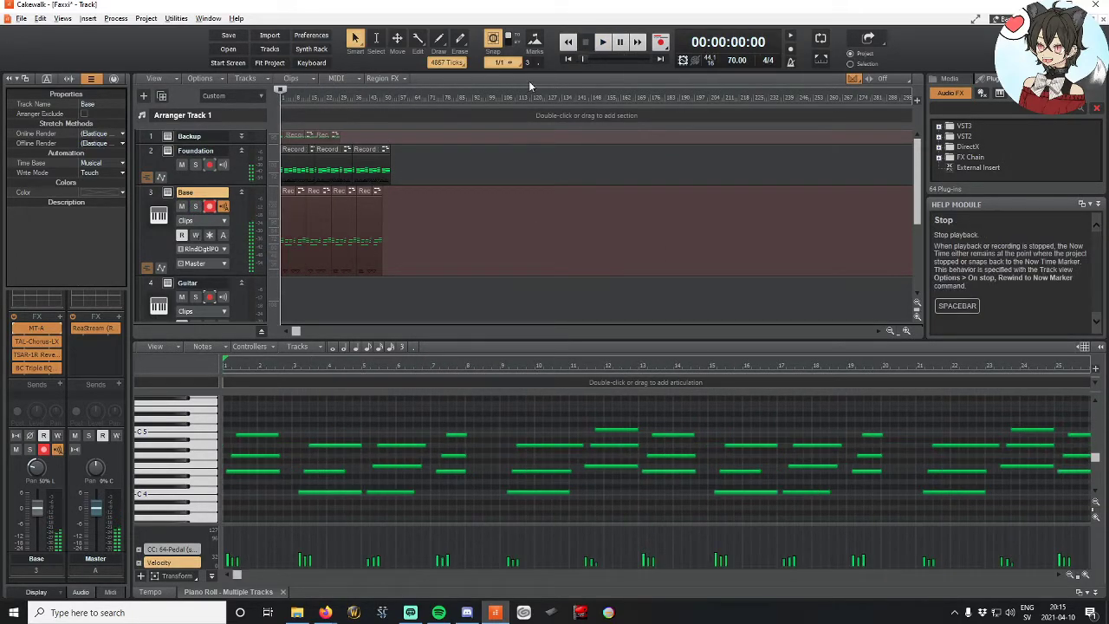
{"action": "left_click", "coordinate": [208, 209]}
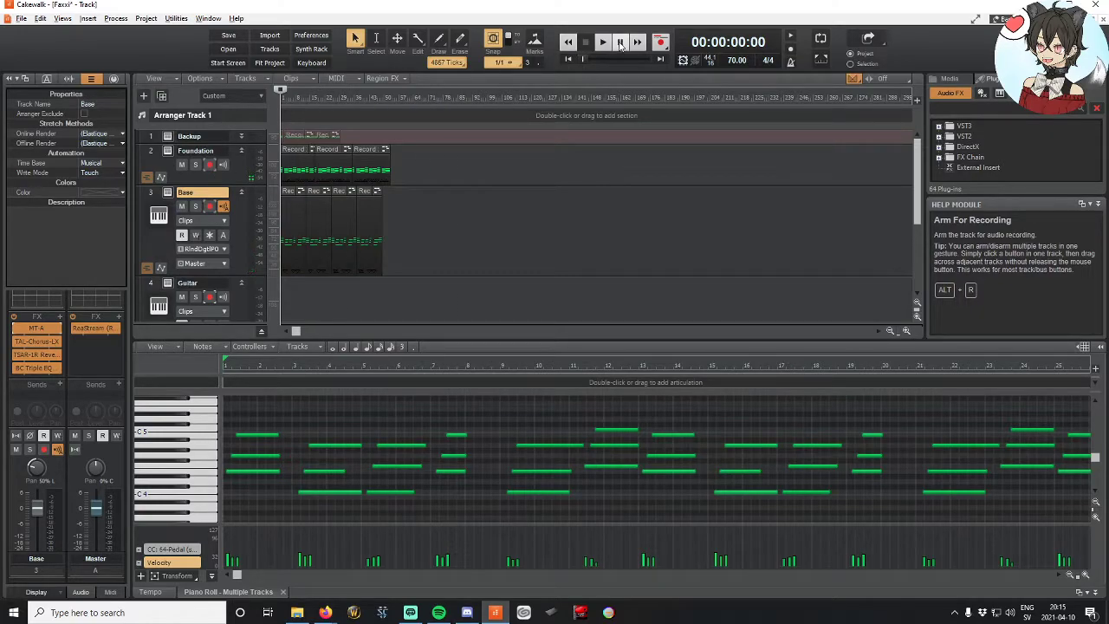
Step: Play the song and open the Base track's Komplete Kontrol instrument to check its Growling Bass sound, closing the window again
{"action": "left_click", "coordinate": [602, 41]}
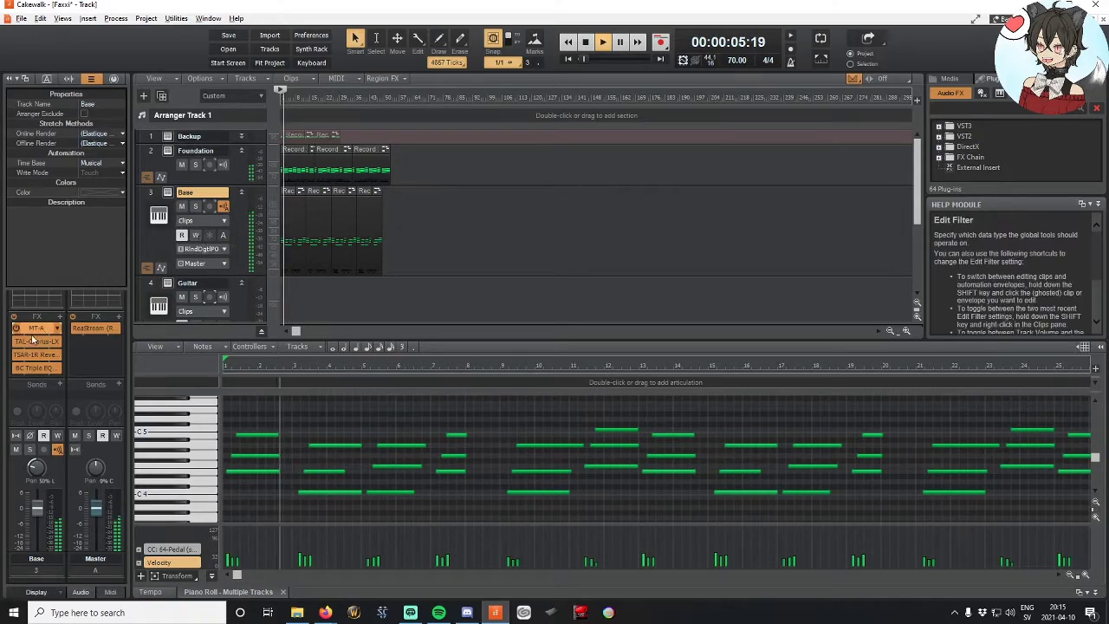
{"action": "left_click", "coordinate": [159, 214]}
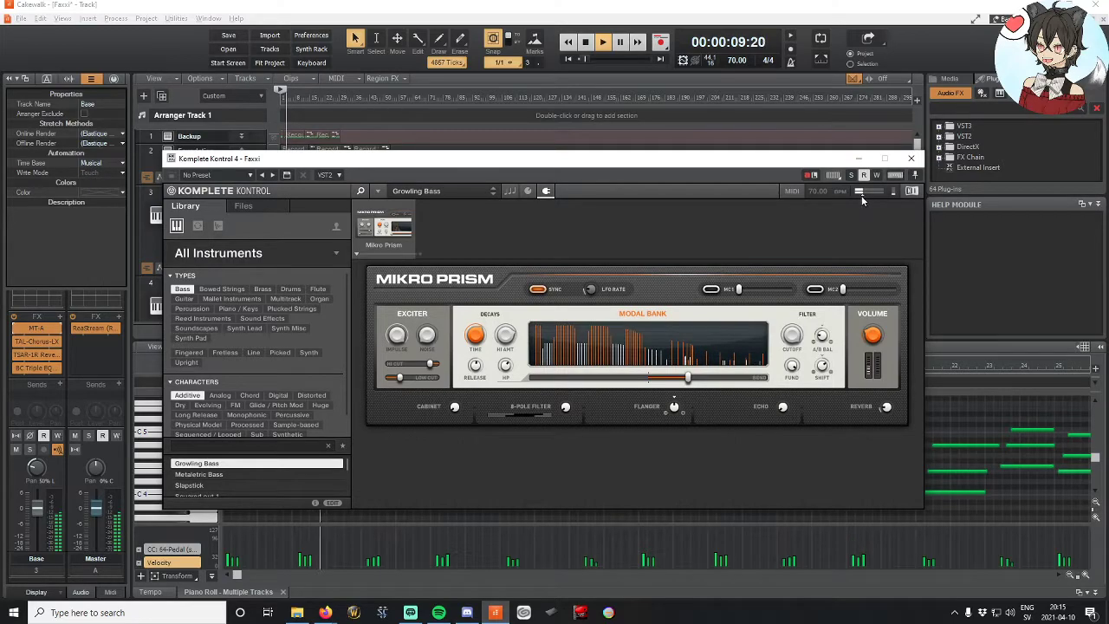
{"action": "left_click", "coordinate": [911, 158]}
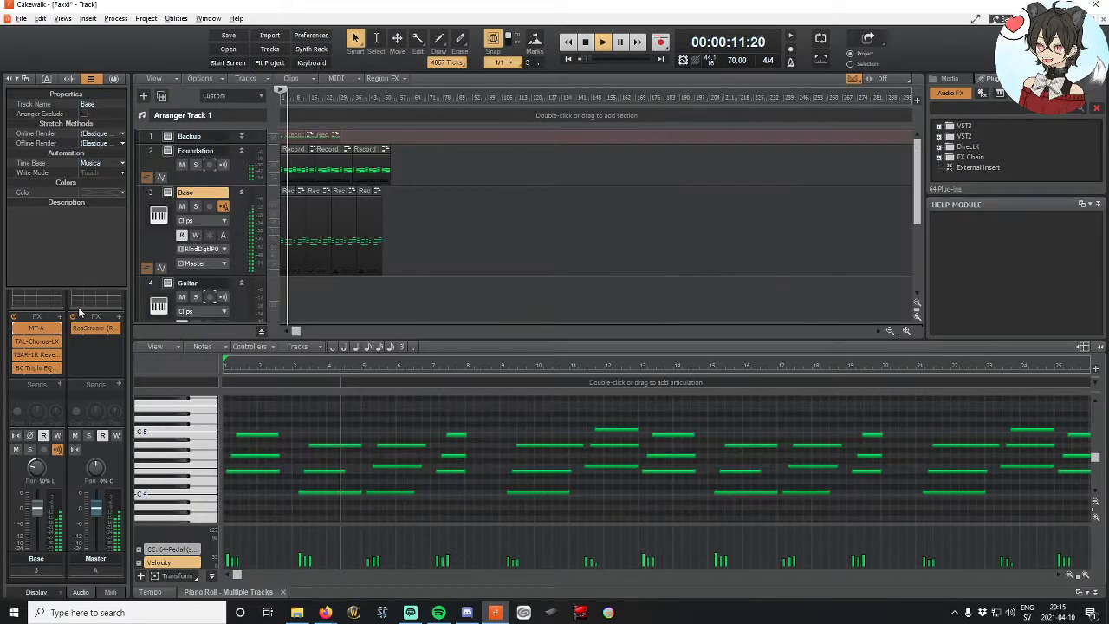
Step: Open MT-A on the Base track during playback, adjust its Level knob and close the plugin window
{"action": "double_click", "coordinate": [33, 329]}
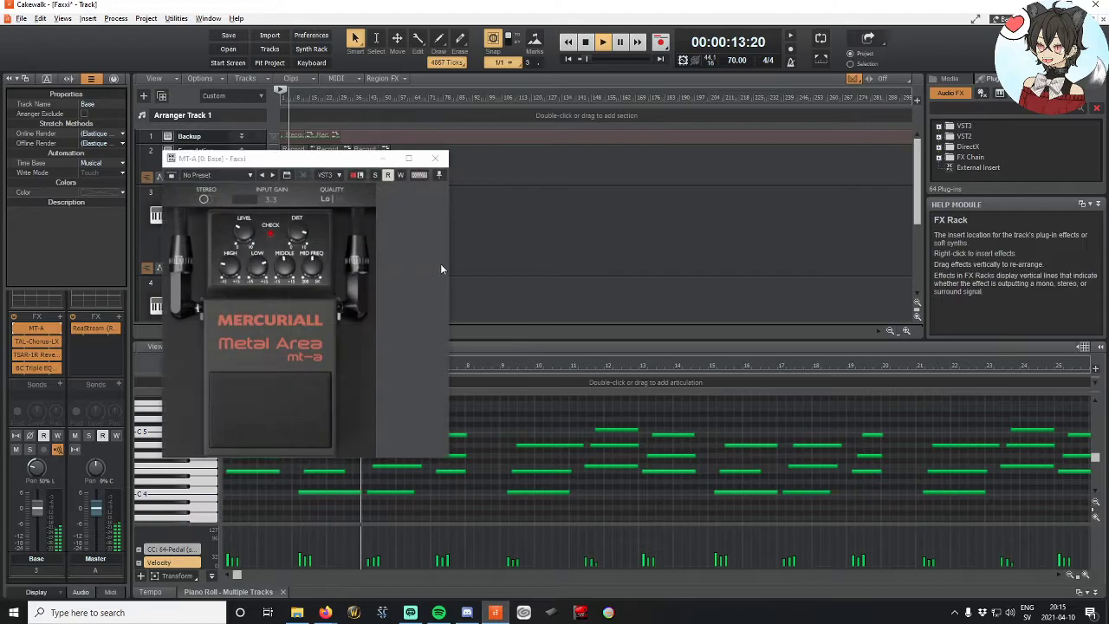
{"action": "left_click", "coordinate": [243, 230]}
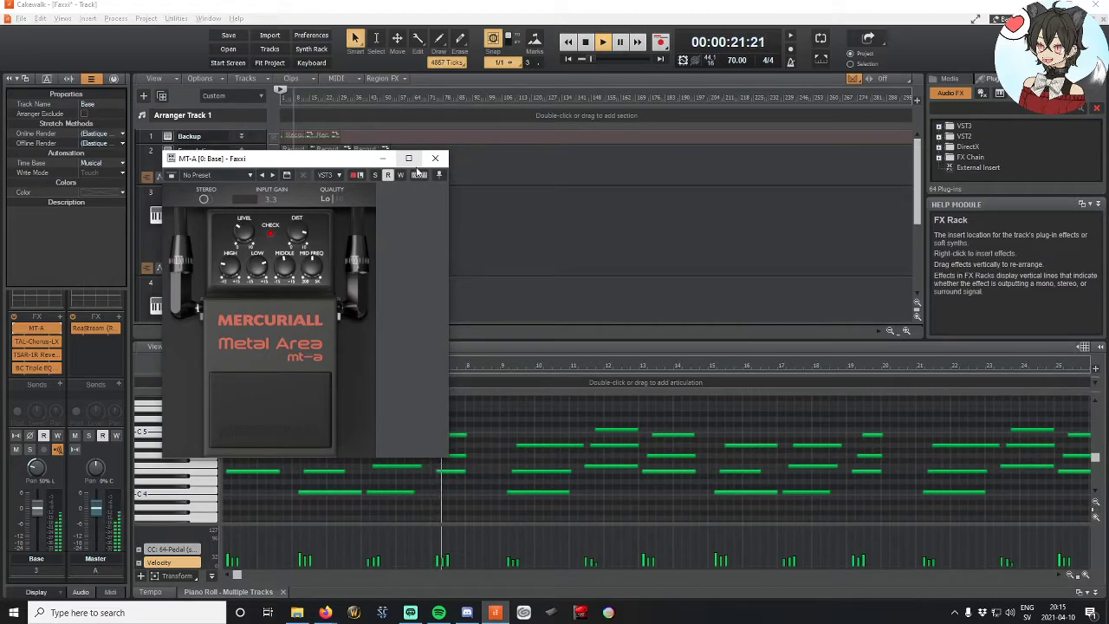
{"action": "left_click", "coordinate": [435, 158]}
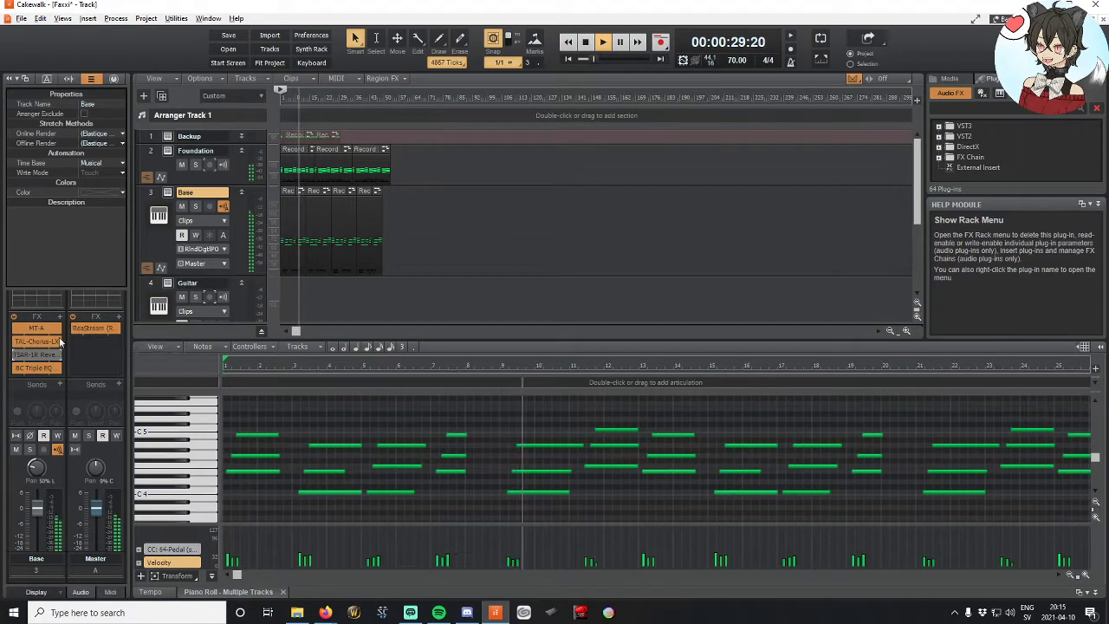
Step: Bypass TSAR-1R Reverb and BC Triple EQ on the Base track, and switch MT-A off and on to compare the sound
{"action": "left_click", "coordinate": [16, 368]}
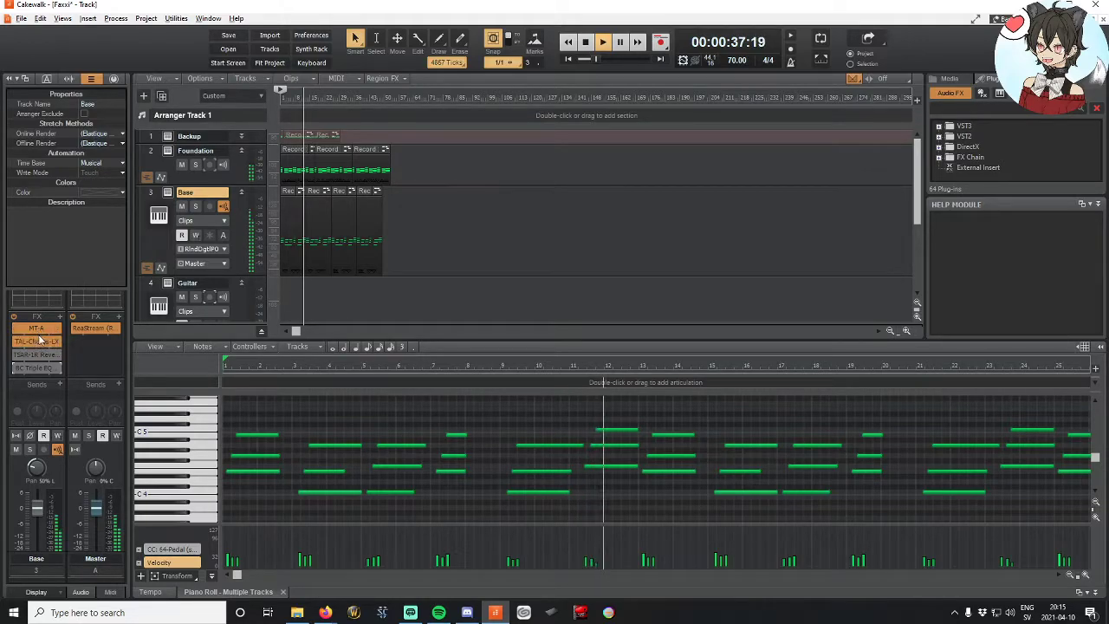
{"action": "left_click", "coordinate": [15, 332]}
{"action": "left_click", "coordinate": [15, 331]}
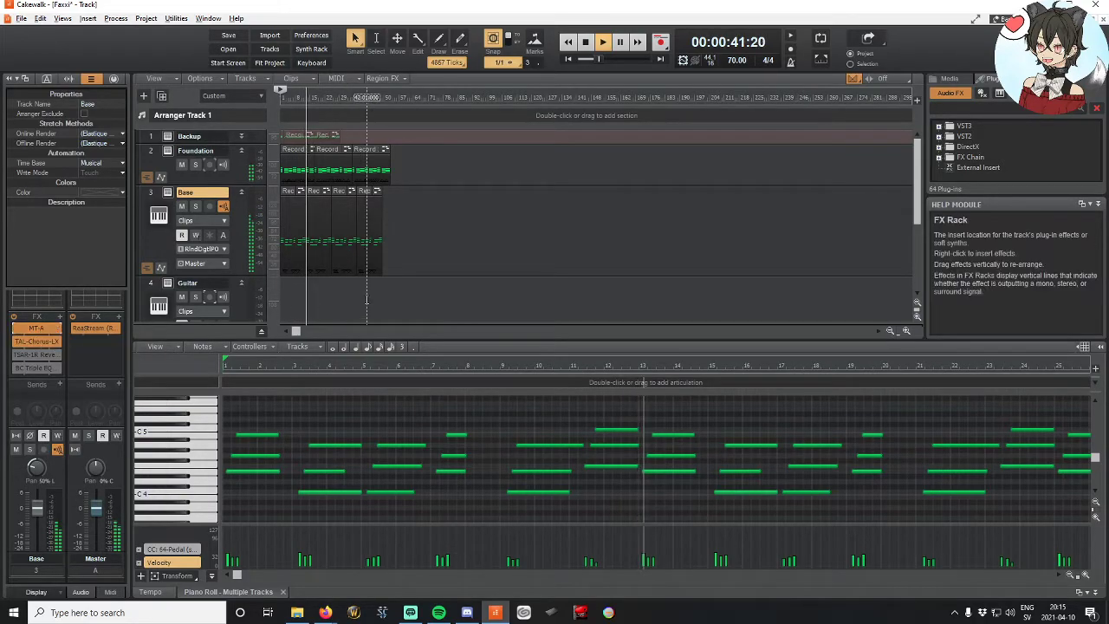
Step: Reopen MT-A, re-enable TSAR-1R Reverb in the Base track's FX rack, and move the plugin window clear of the track list
{"action": "left_click", "coordinate": [38, 330]}
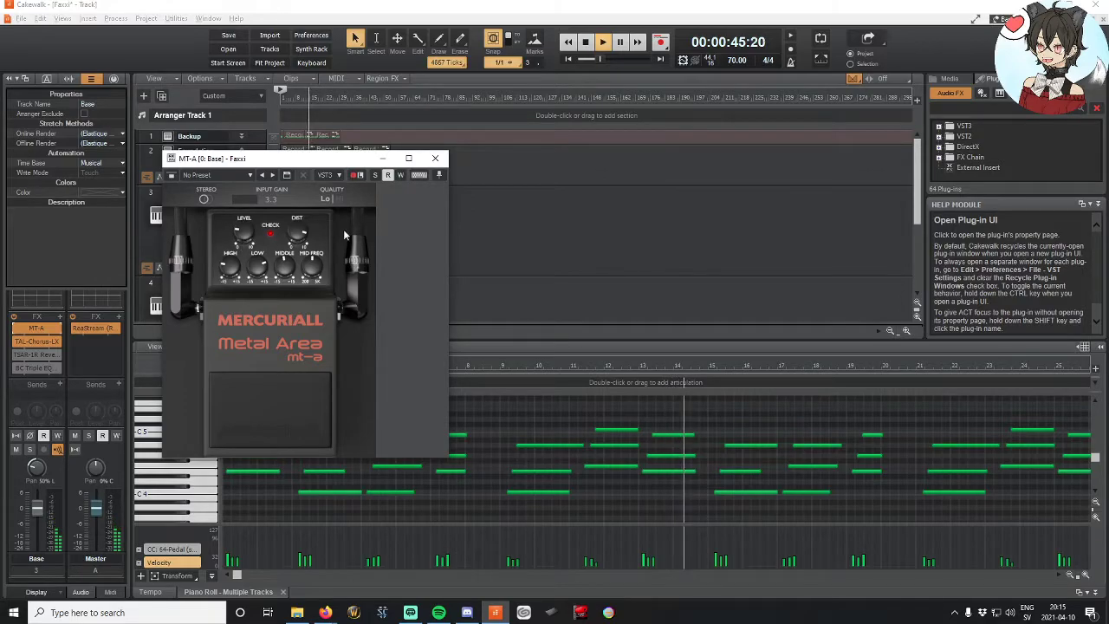
{"action": "left_click", "coordinate": [438, 161]}
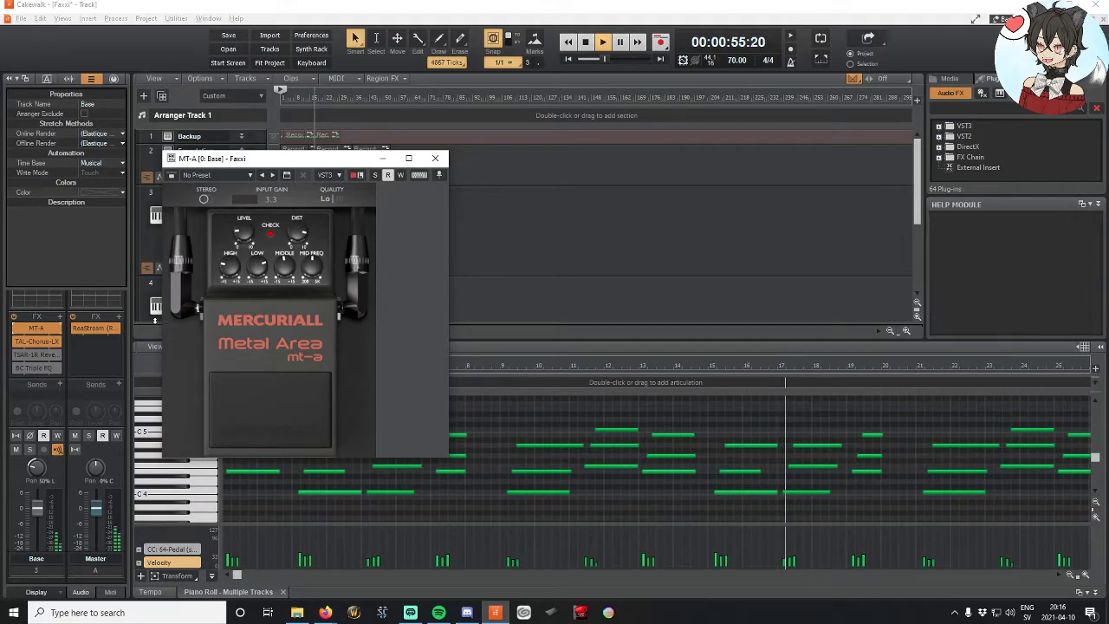
{"action": "right_click", "coordinate": [45, 357]}
{"action": "key", "text": "Escape"}
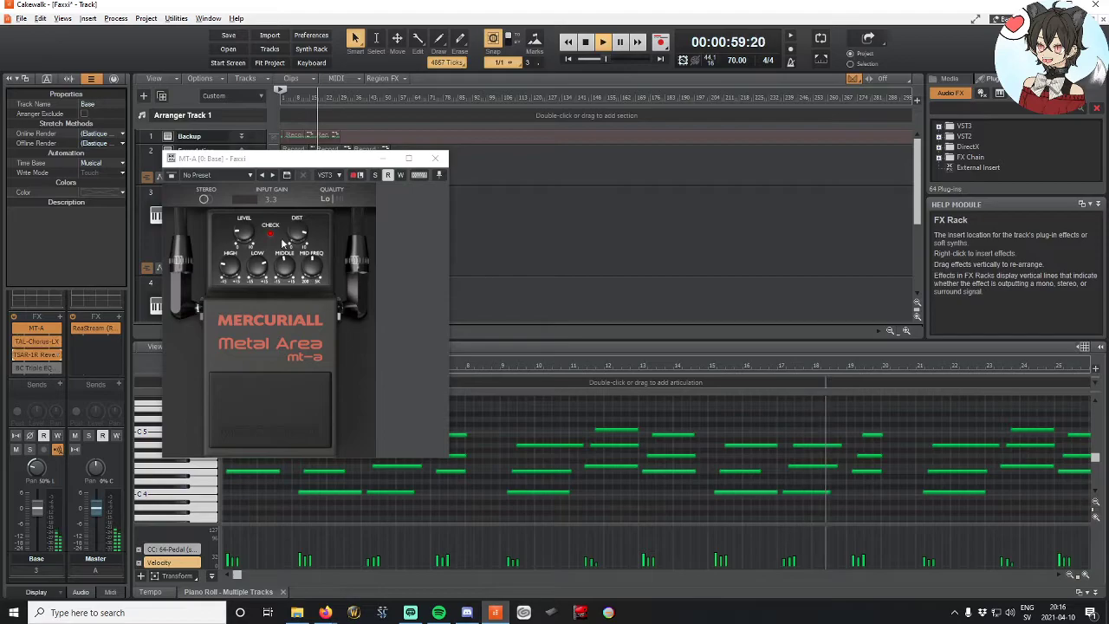
{"action": "left_click_drag", "start_coordinate": [269, 159], "coordinate": [292, 332]}
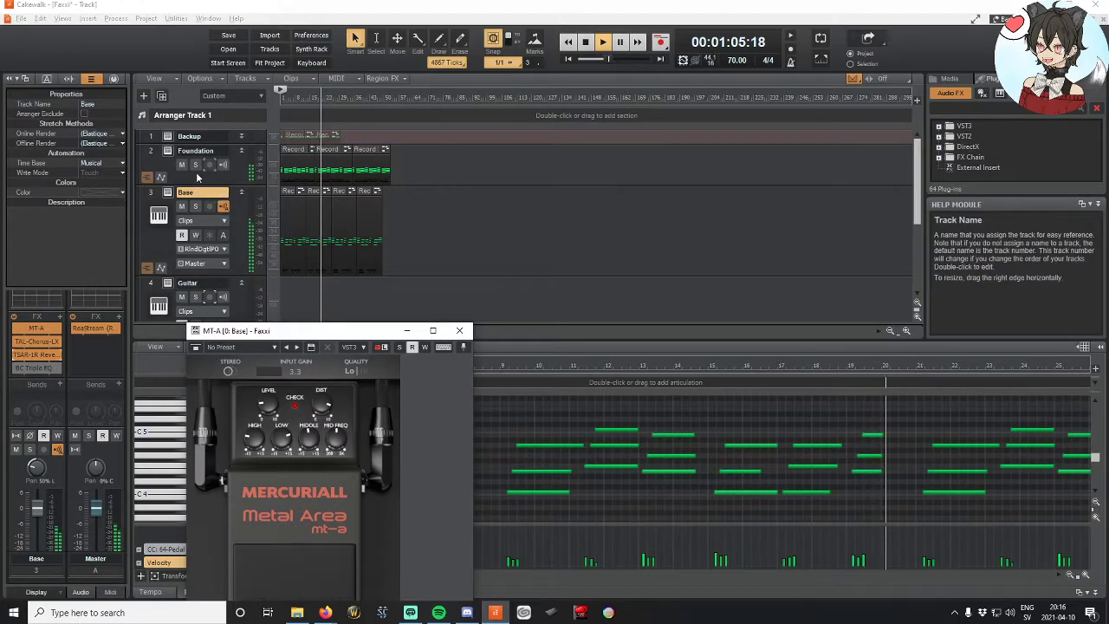
Step: Check the Foundation track's Jazz Organ instrument in Komplete Kontrol during playback, close its window and stop the song
{"action": "left_click", "coordinate": [185, 181]}
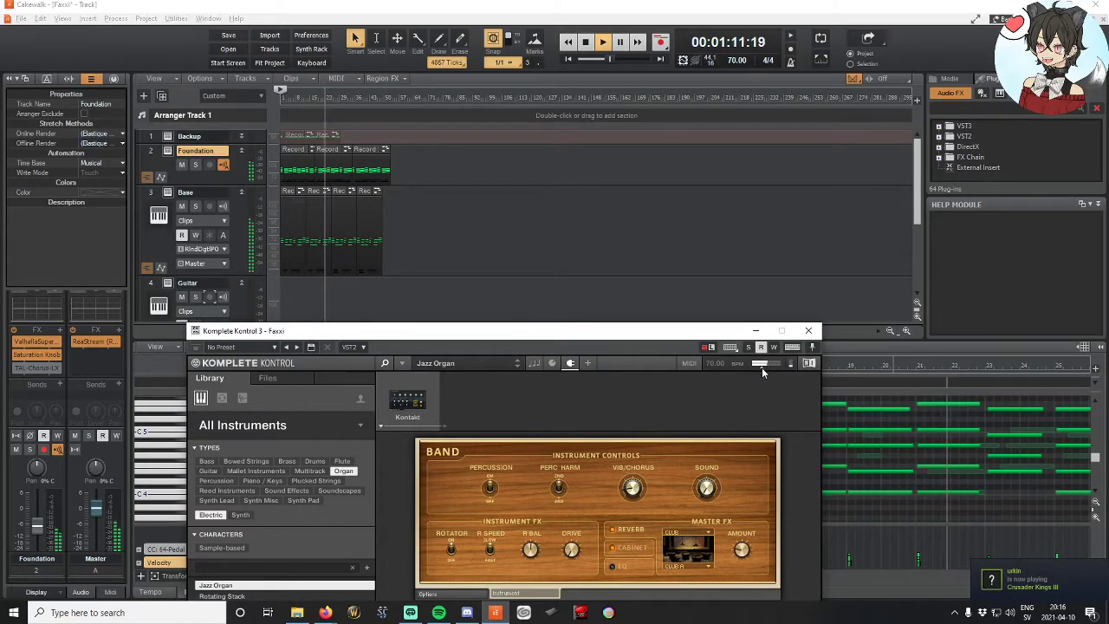
{"action": "left_click", "coordinate": [808, 330]}
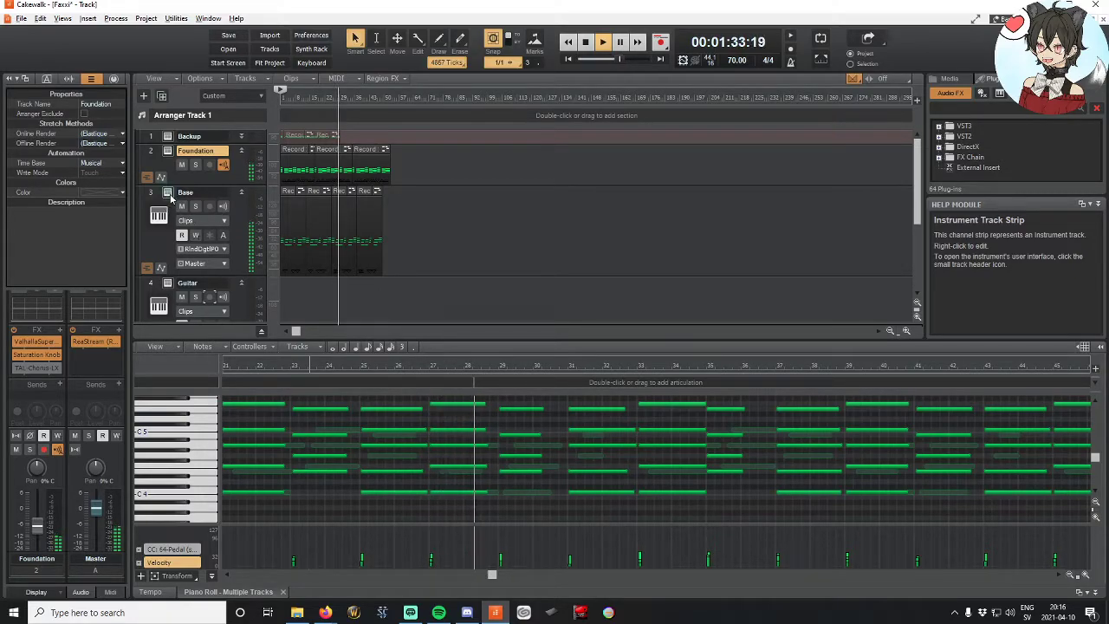
{"action": "left_click", "coordinate": [586, 42]}
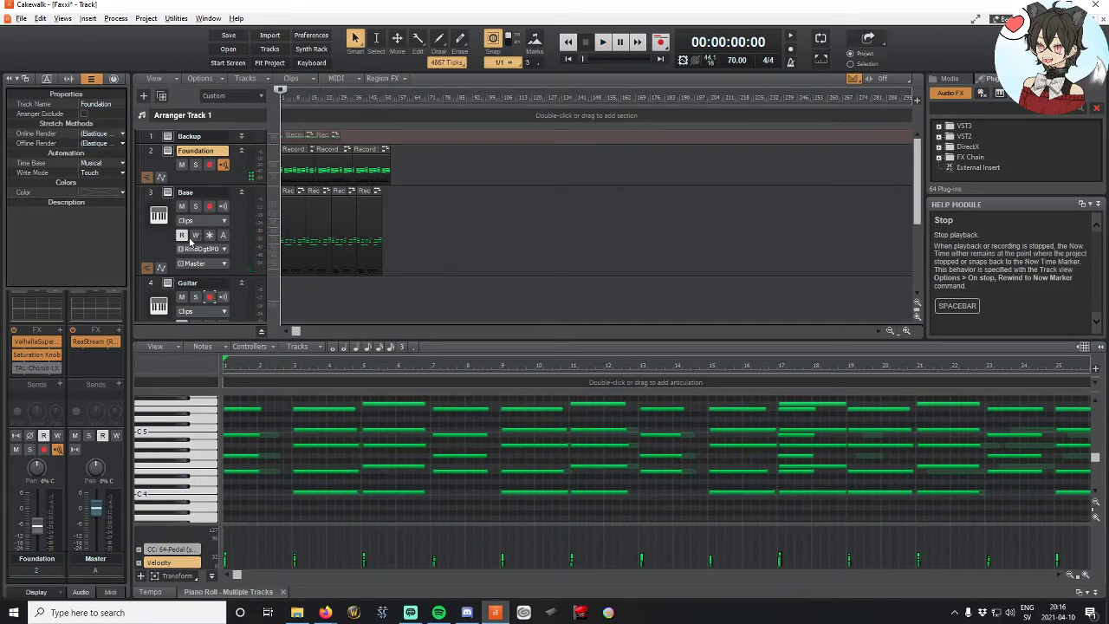
Step: Select the Base track, adjust the Level knob in its MT-A plugin and close the plugin window
{"action": "scroll", "coordinate": [226, 283], "scroll_direction": "down", "scroll_amount": 1}
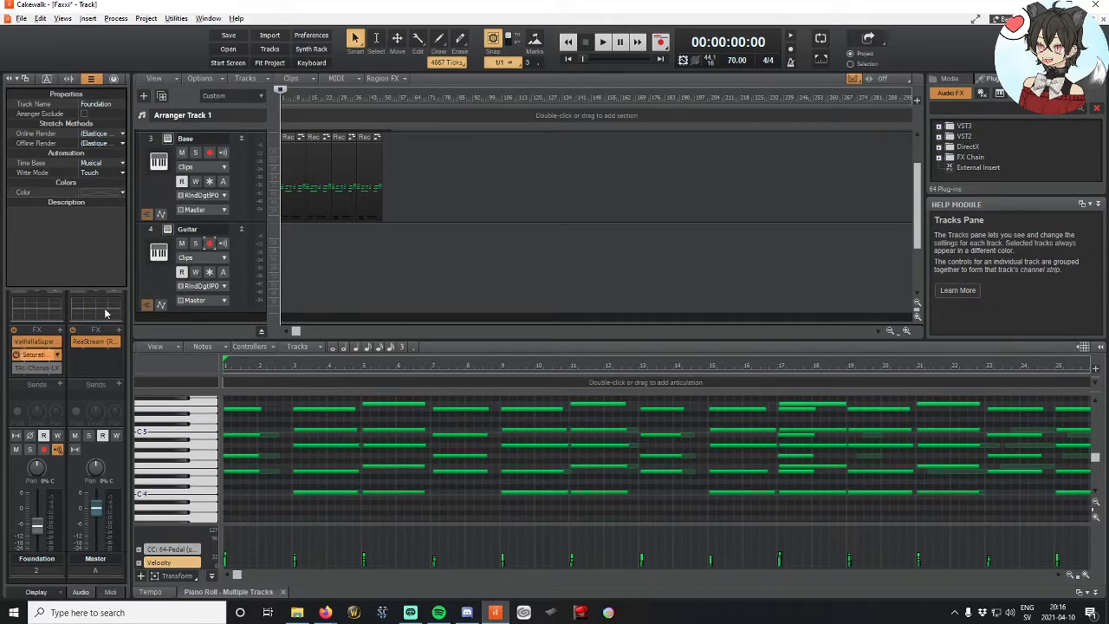
{"action": "left_click", "coordinate": [155, 197]}
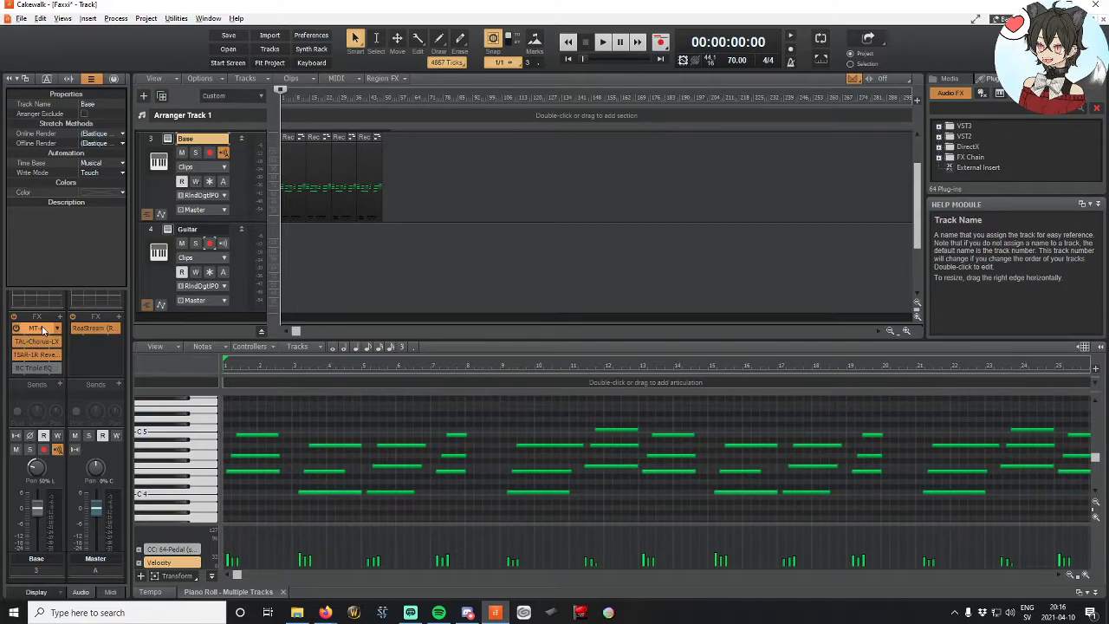
{"action": "double_click", "coordinate": [42, 329]}
{"action": "left_click", "coordinate": [268, 395]}
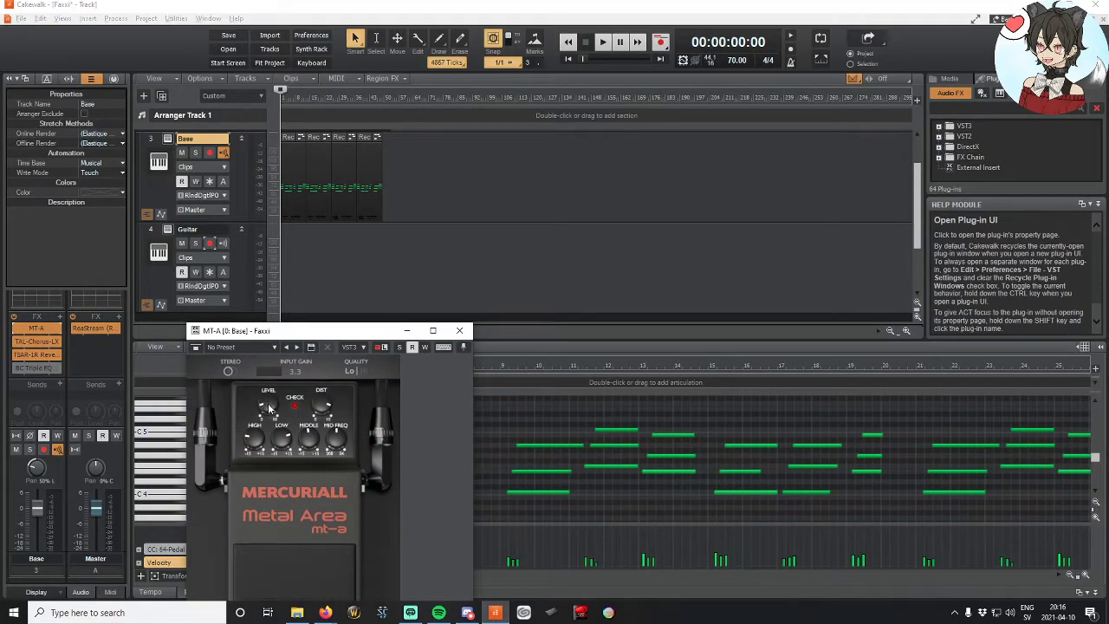
{"action": "left_click", "coordinate": [459, 331]}
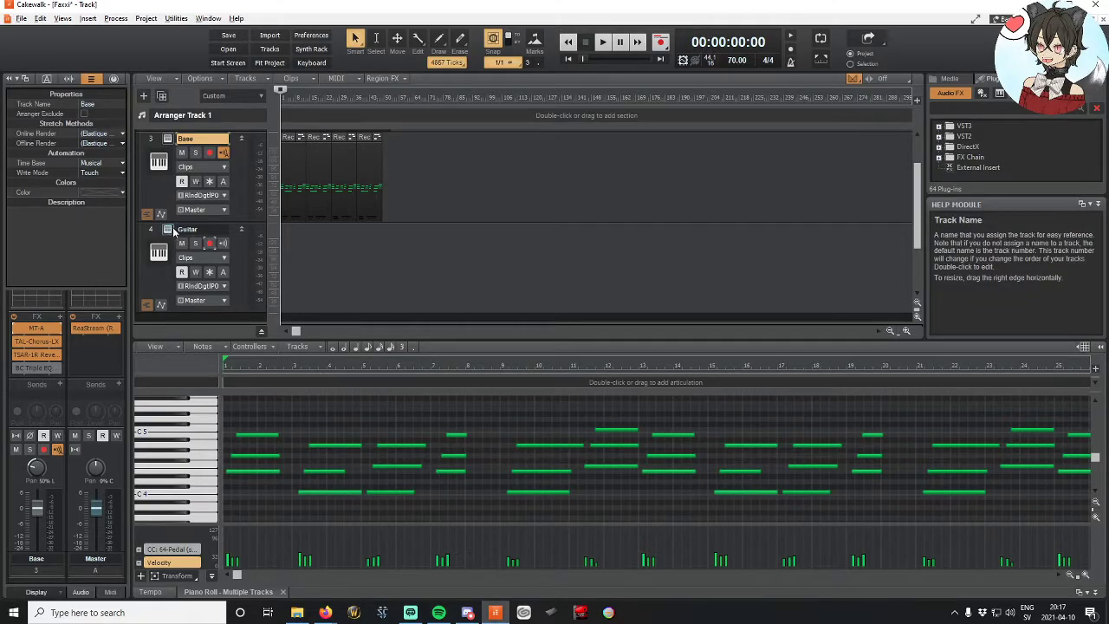
Step: Select the Guitar track, solo the Base track and start playback
{"action": "left_click", "coordinate": [241, 252]}
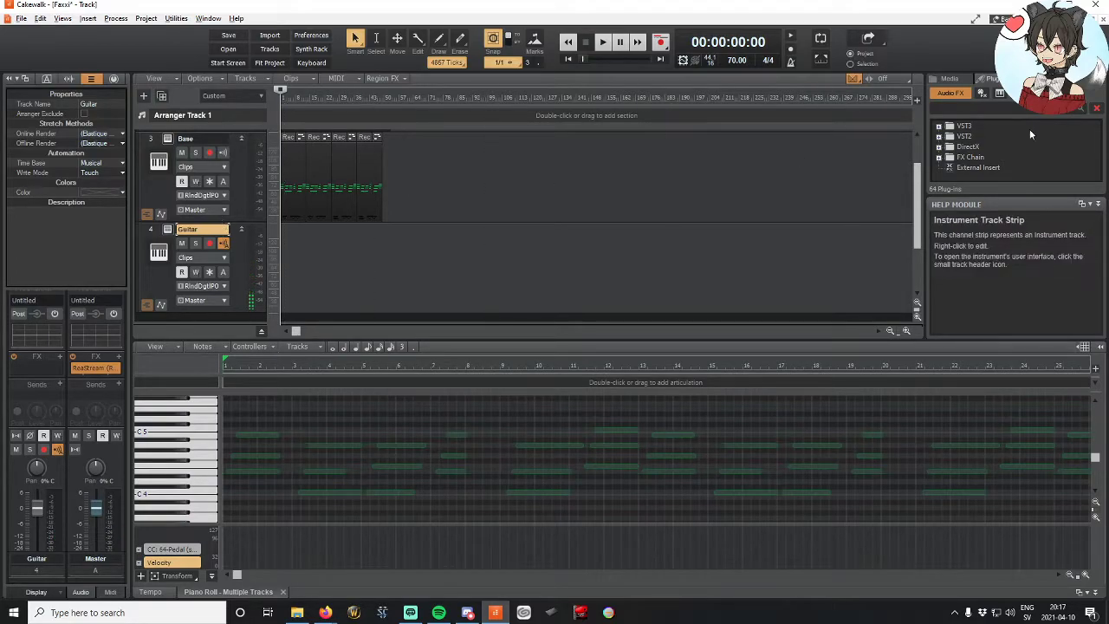
{"action": "left_click", "coordinate": [410, 613]}
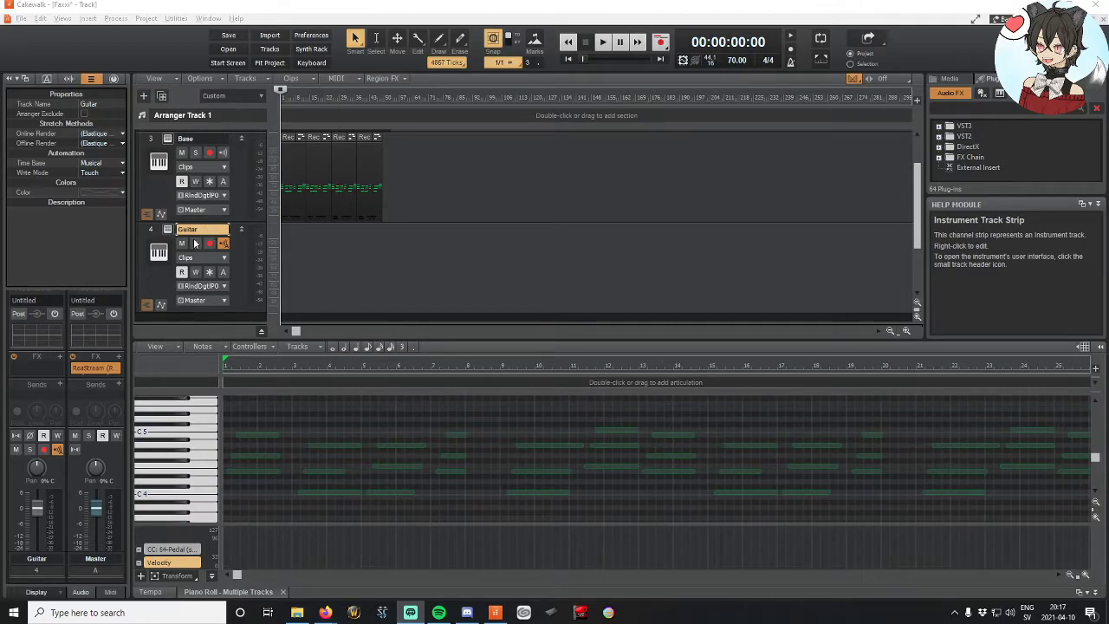
{"action": "scroll", "coordinate": [210, 244], "scroll_direction": "up", "scroll_amount": 1}
{"action": "left_click", "coordinate": [194, 197]}
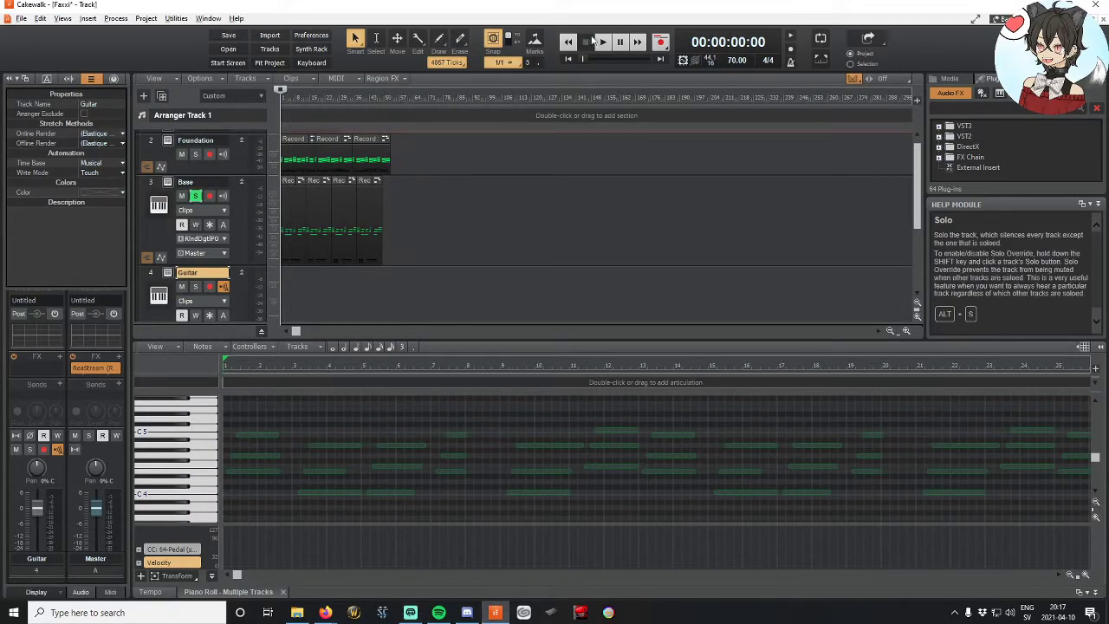
{"action": "left_click", "coordinate": [603, 41]}
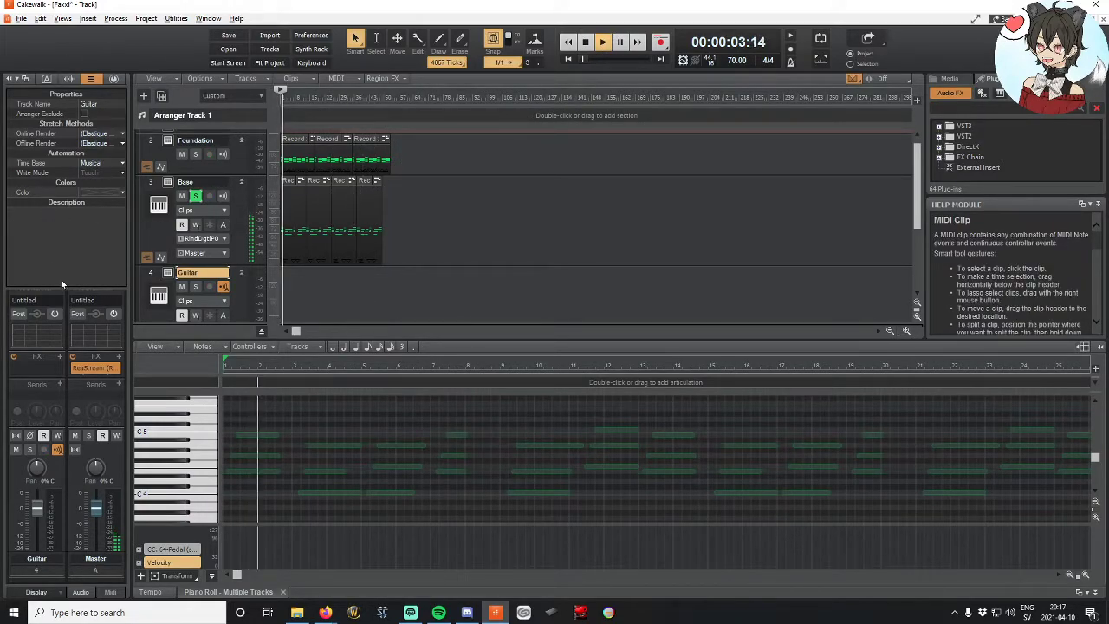
Step: Open MT-A on the soloed Base track, adjust its Level knob, close the plugin window and stop playback
{"action": "left_click", "coordinate": [185, 182]}
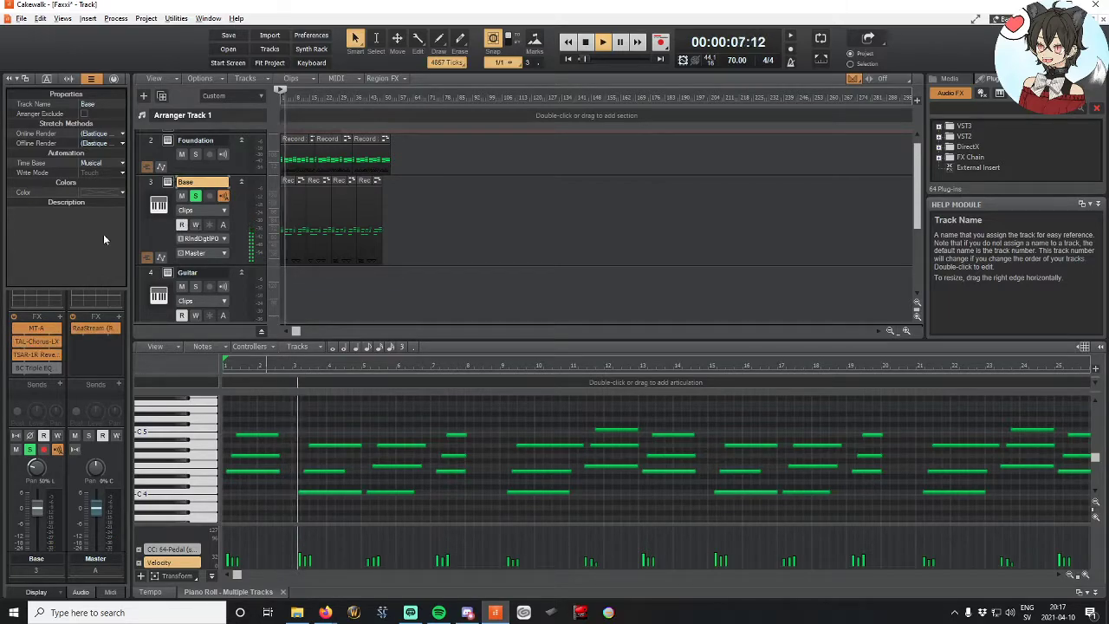
{"action": "double_click", "coordinate": [31, 328]}
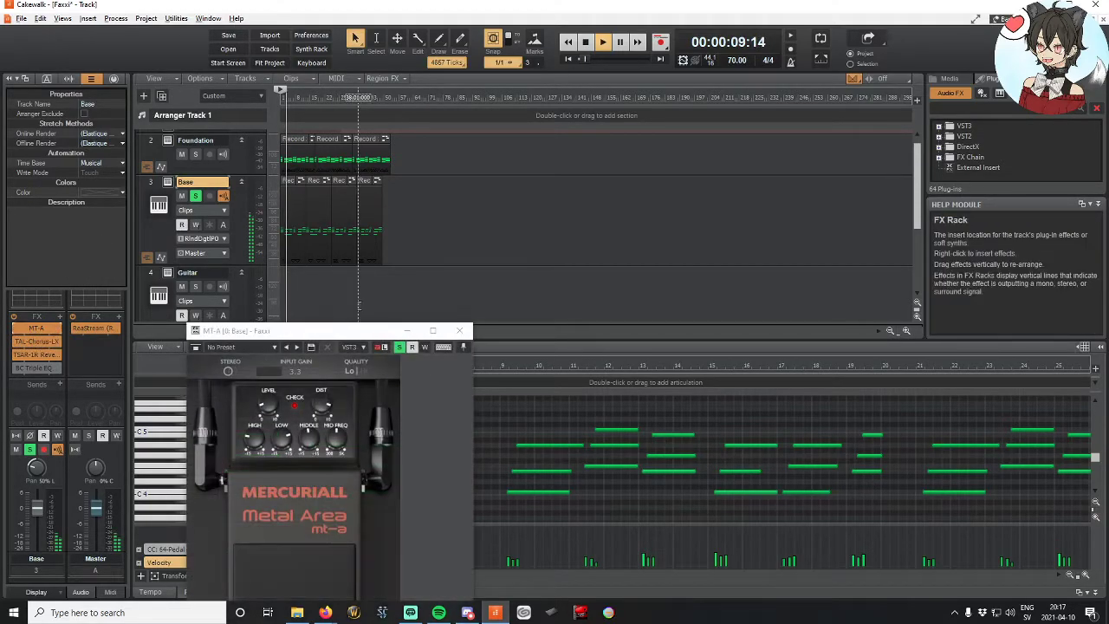
{"action": "left_click", "coordinate": [262, 408]}
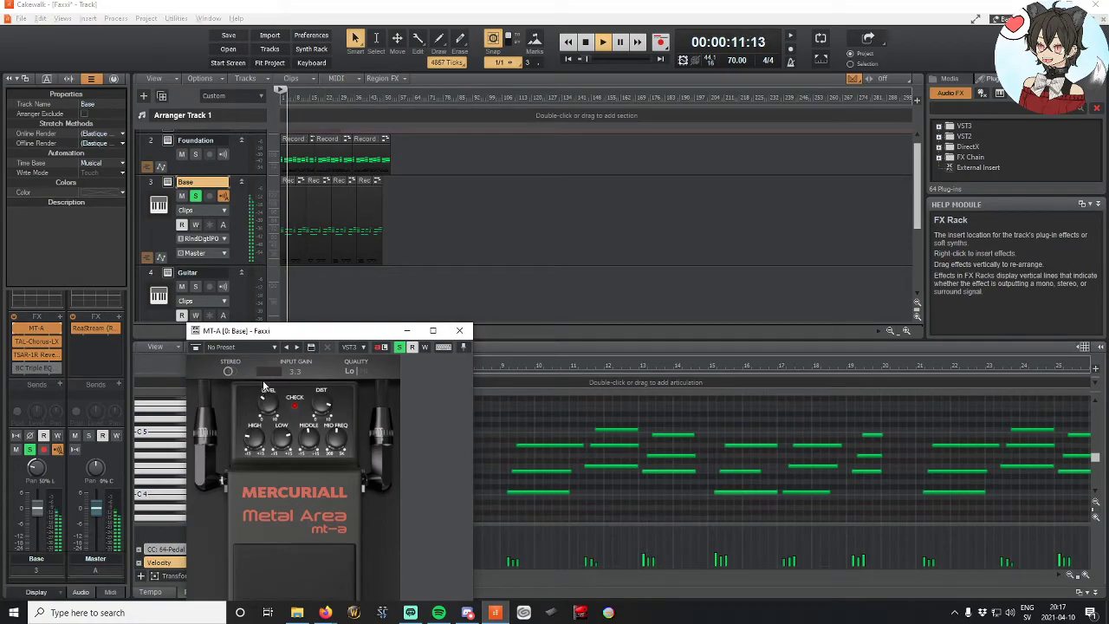
{"action": "left_click_drag", "start_coordinate": [263, 331], "coordinate": [274, 249]}
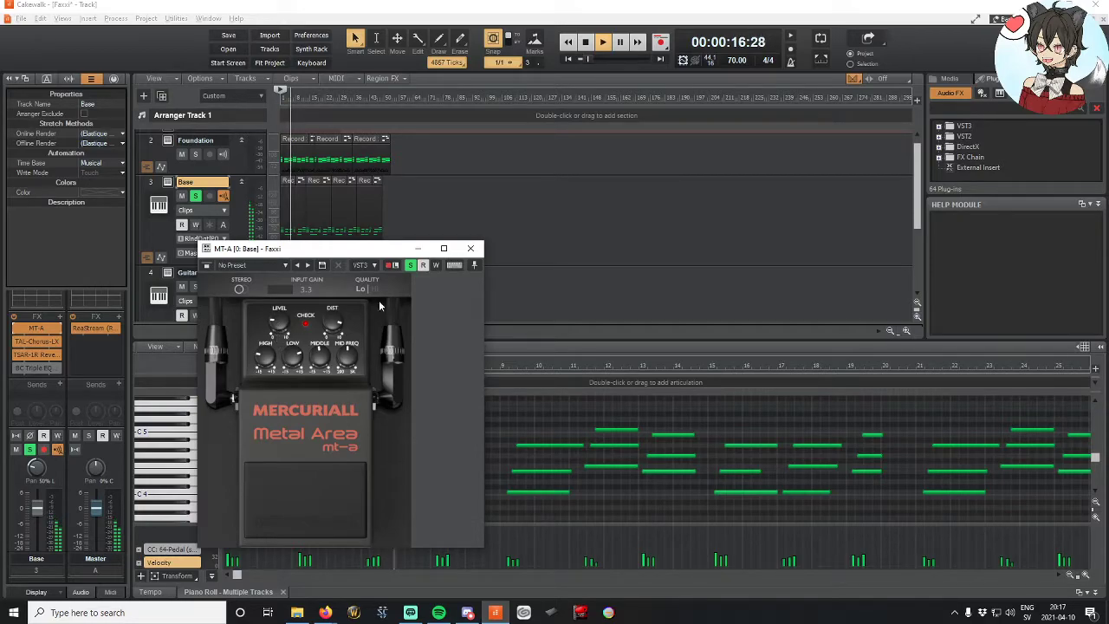
{"action": "left_click", "coordinate": [470, 248]}
{"action": "left_click", "coordinate": [585, 42]}
Step: Select the Guitar track and arm it for recording
{"action": "scroll", "coordinate": [198, 244], "scroll_direction": "down", "scroll_amount": 2}
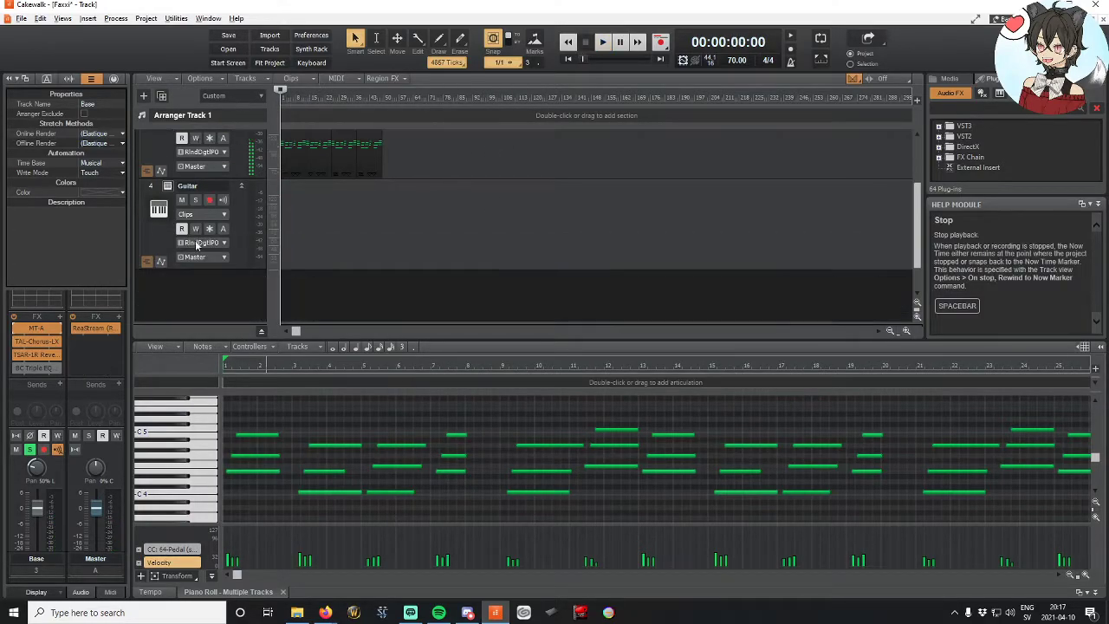
{"action": "left_click", "coordinate": [154, 192]}
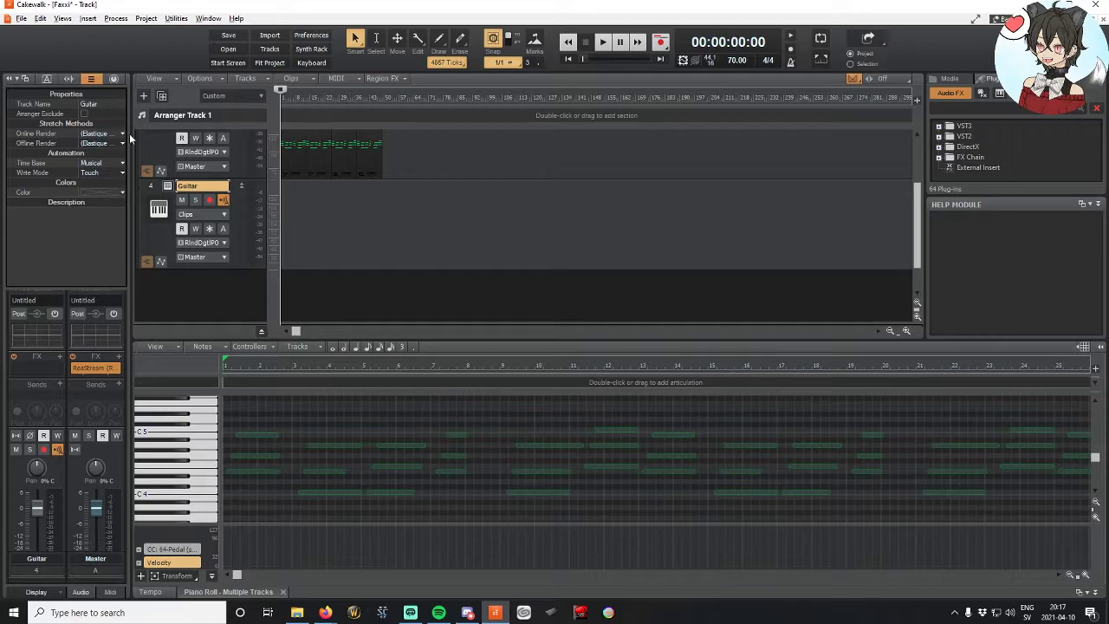
{"action": "scroll", "coordinate": [371, 234], "scroll_direction": "up", "scroll_amount": 2}
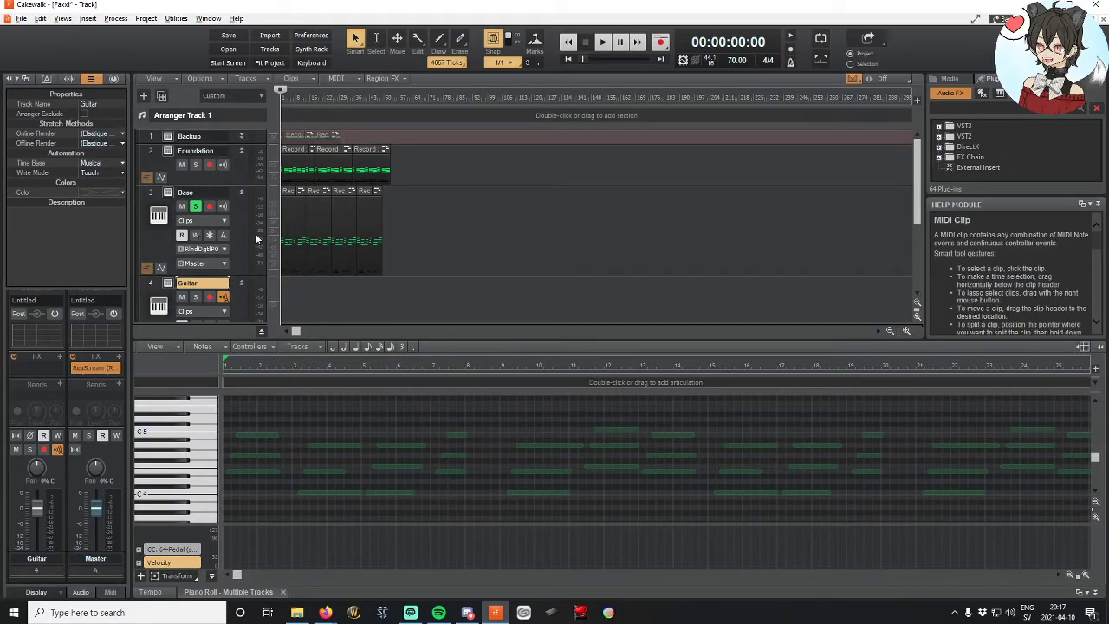
{"action": "scroll", "coordinate": [228, 252], "scroll_direction": "down", "scroll_amount": 1}
{"action": "scroll", "coordinate": [228, 252], "scroll_direction": "up", "scroll_amount": 1}
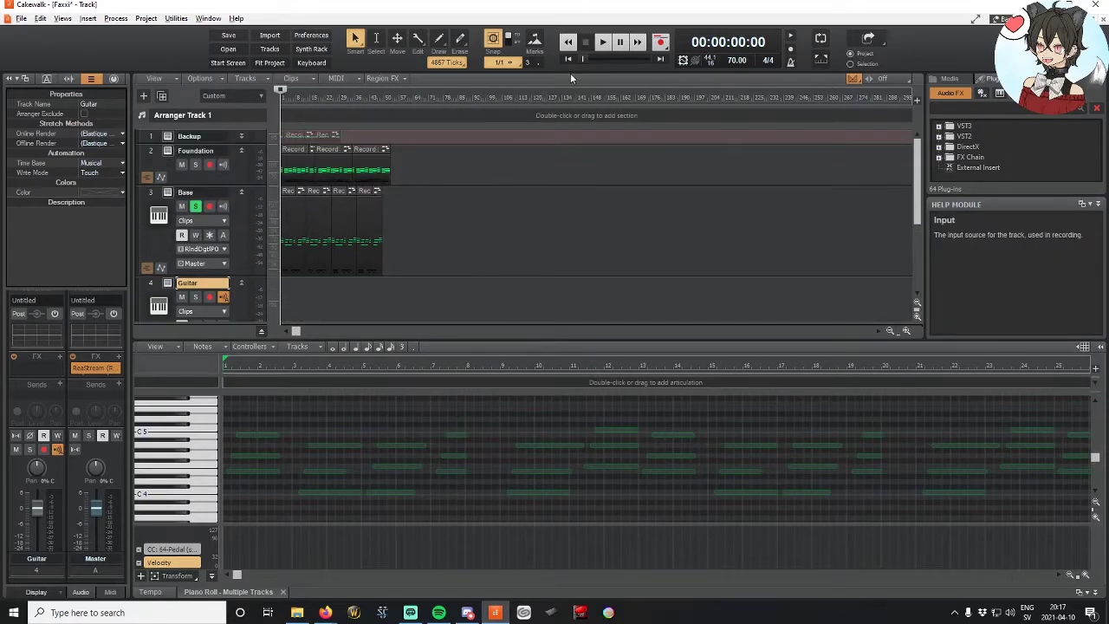
{"action": "left_click", "coordinate": [209, 297]}
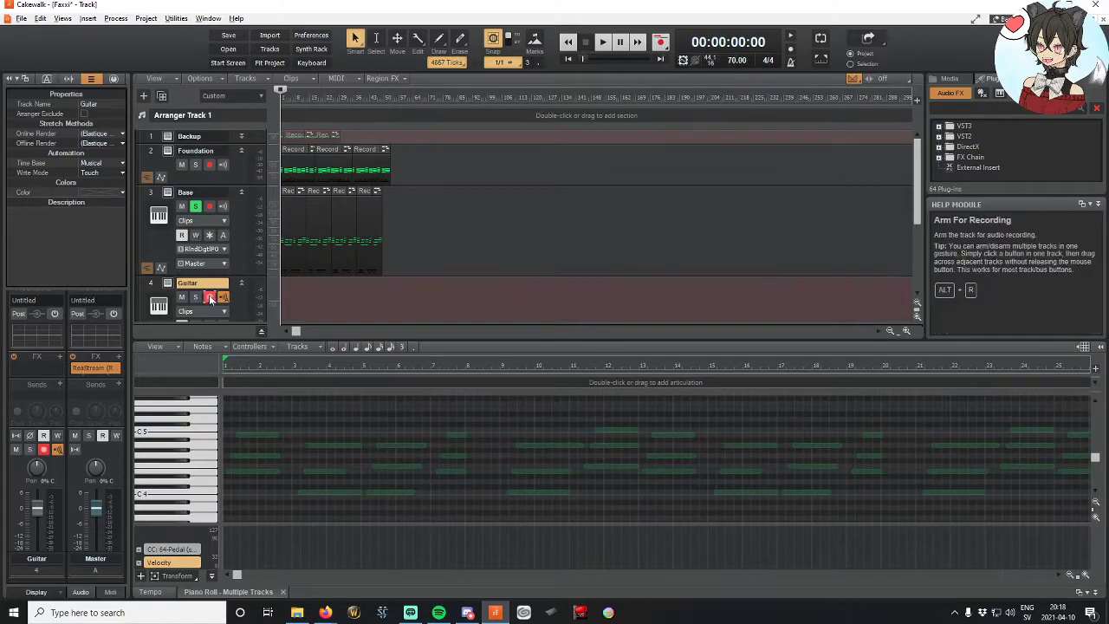
Step: Record a short first take on the armed Guitar track over the soloed Base track and stop recording
{"action": "left_click", "coordinate": [661, 42]}
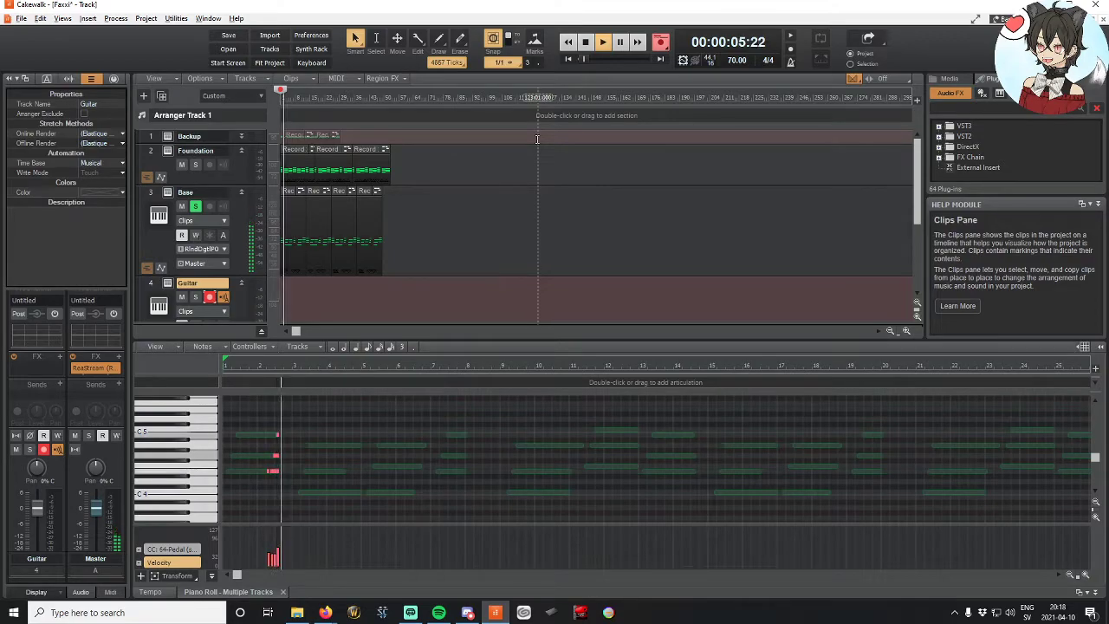
{"action": "scroll", "coordinate": [368, 260], "scroll_direction": "down", "scroll_amount": 2}
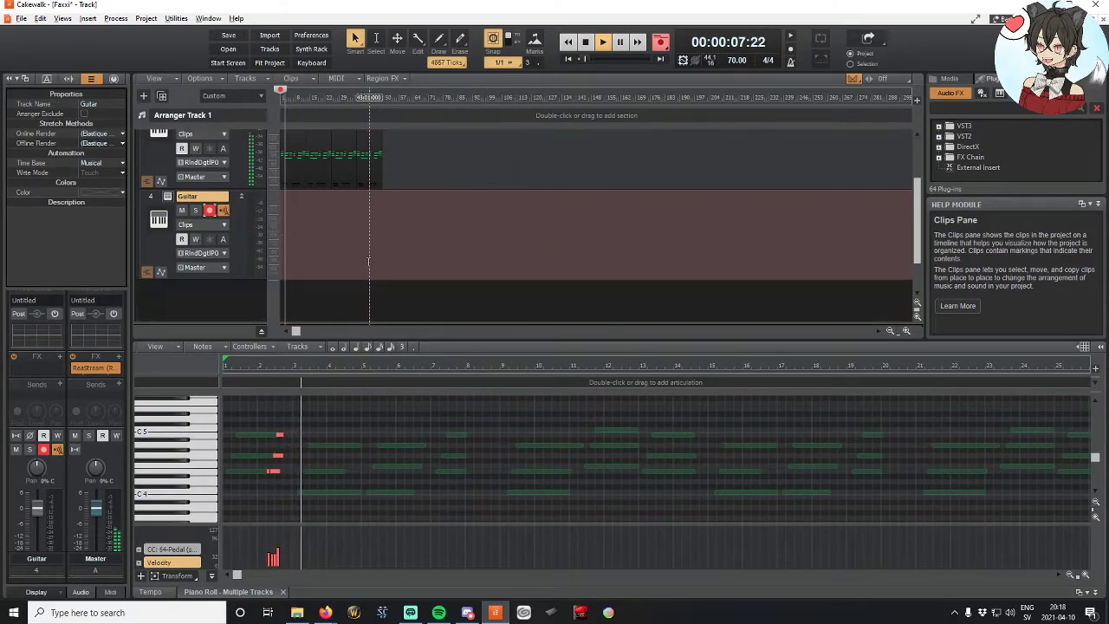
{"action": "scroll", "coordinate": [368, 260], "scroll_direction": "up", "scroll_amount": 1}
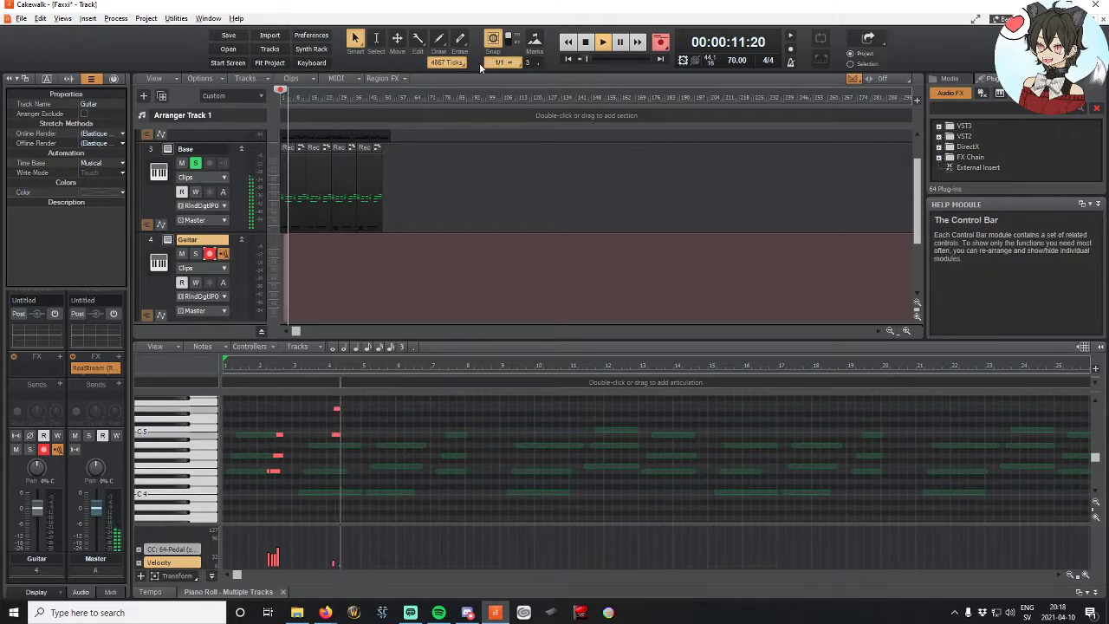
{"action": "left_click", "coordinate": [585, 42]}
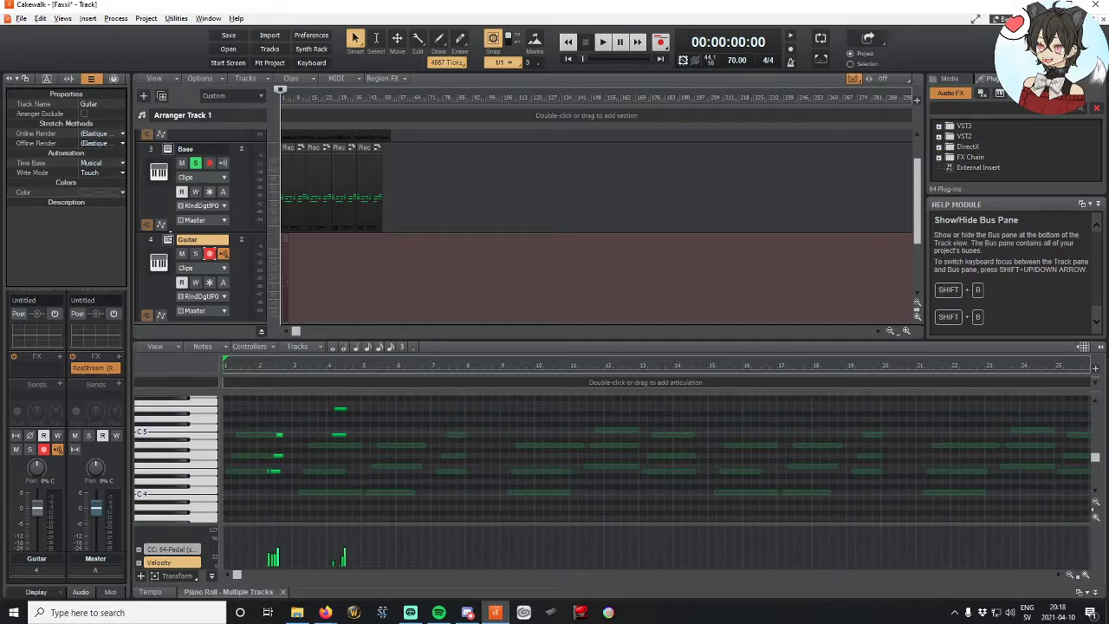
Step: Open the Guitar track's Komplete Kontrol instrument, check it during playback, close its window and stop playback
{"action": "left_click", "coordinate": [169, 240]}
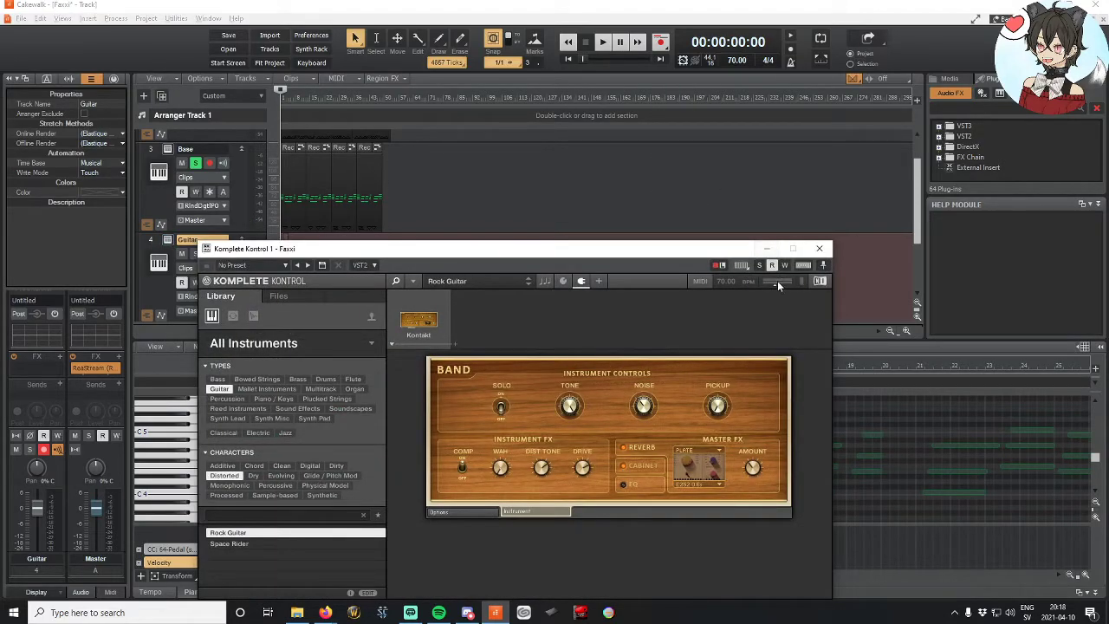
{"action": "left_click", "coordinate": [602, 41]}
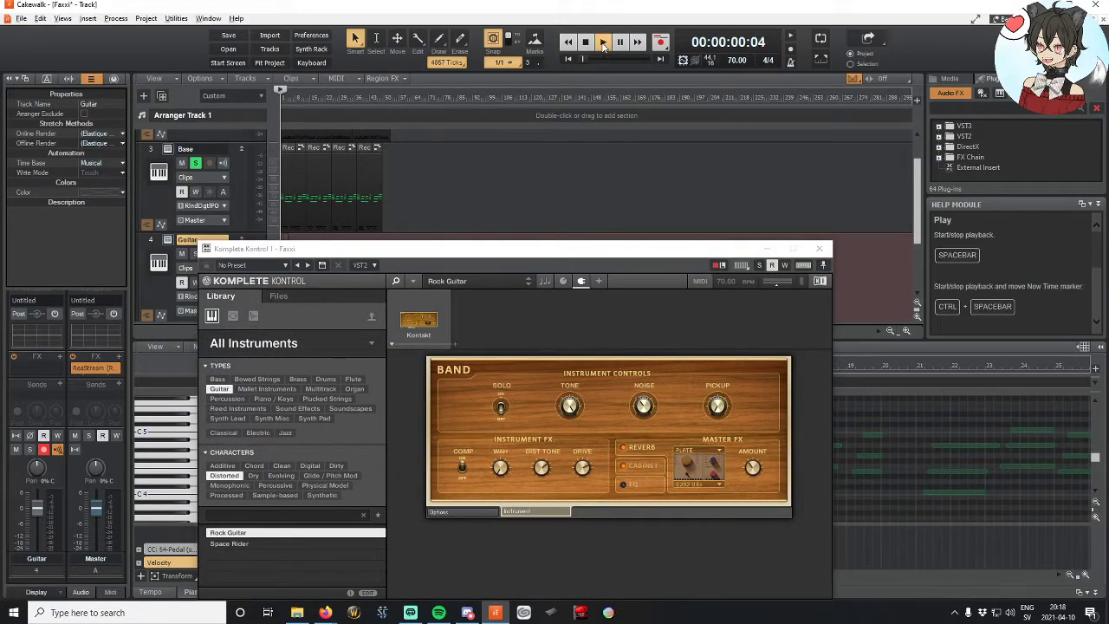
{"action": "left_click_drag", "start_coordinate": [512, 251], "coordinate": [725, 183]}
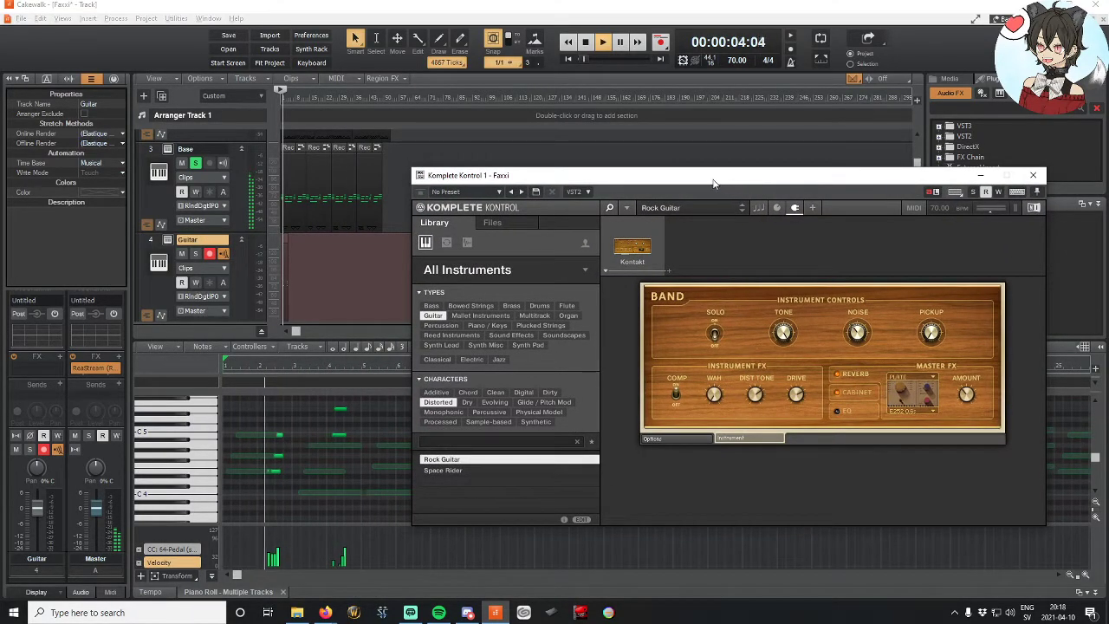
{"action": "left_click_drag", "start_coordinate": [713, 183], "coordinate": [638, 237]}
{"action": "left_click", "coordinate": [951, 236]}
{"action": "left_click", "coordinate": [586, 42]}
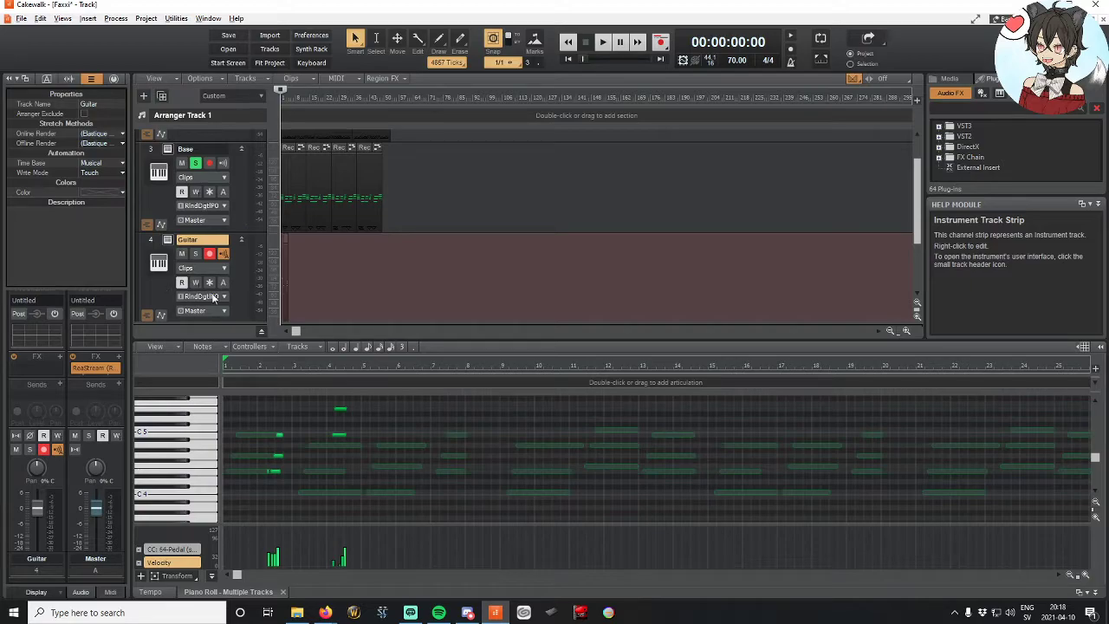
Step: Check the Guitar track's MIDI input source options and leave the Roland Digital Piano input selected
{"action": "left_click", "coordinate": [201, 299]}
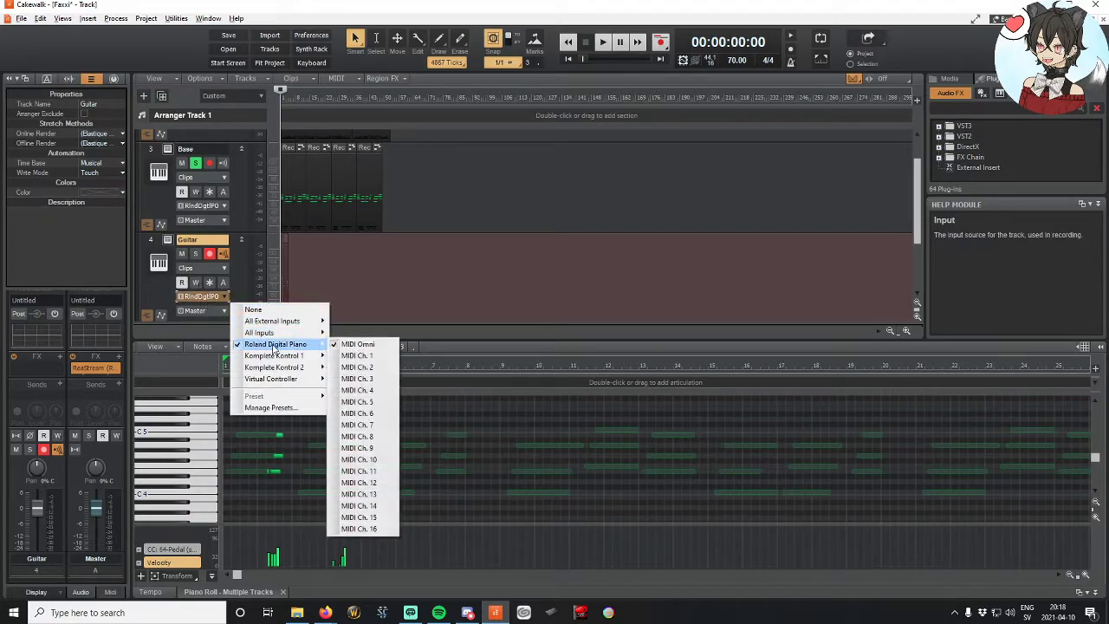
{"action": "left_click", "coordinate": [202, 301]}
{"action": "scroll", "coordinate": [51, 429], "scroll_direction": "up", "scroll_amount": 1}
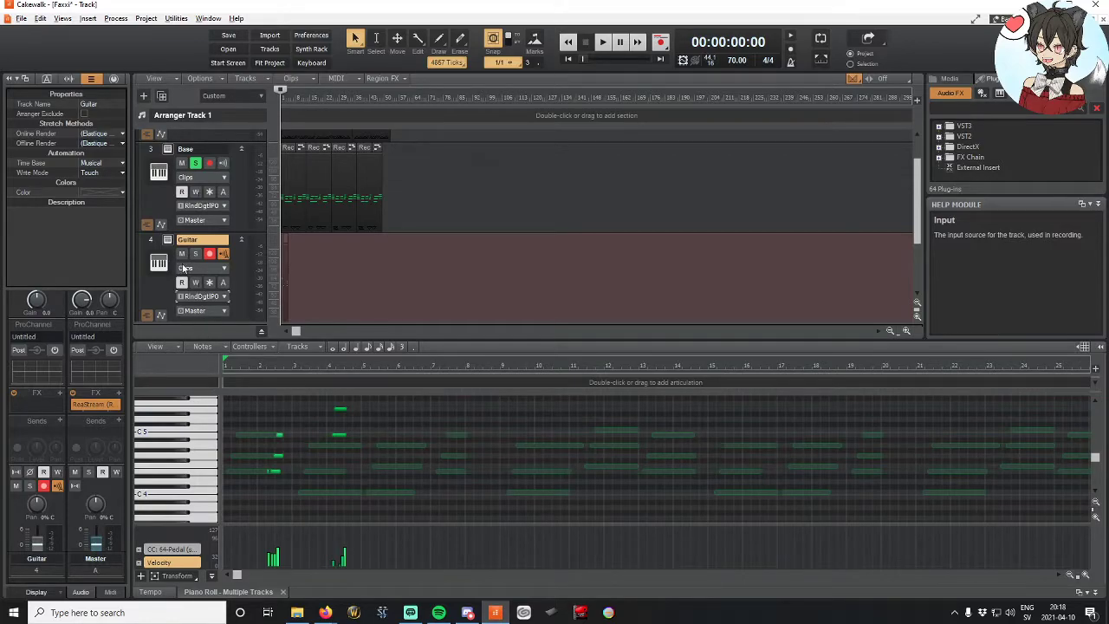
Step: Turn off solo on the Base track and delete the short take from the Guitar track
{"action": "scroll", "coordinate": [224, 223], "scroll_direction": "up", "scroll_amount": 1}
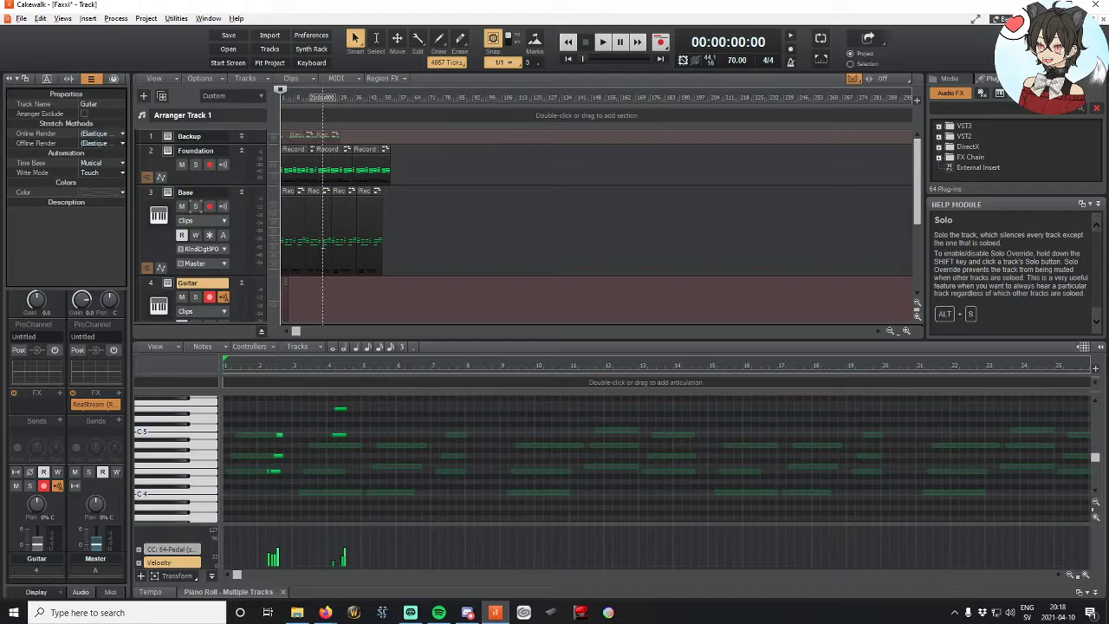
{"action": "scroll", "coordinate": [312, 243], "scroll_direction": "down", "scroll_amount": 3}
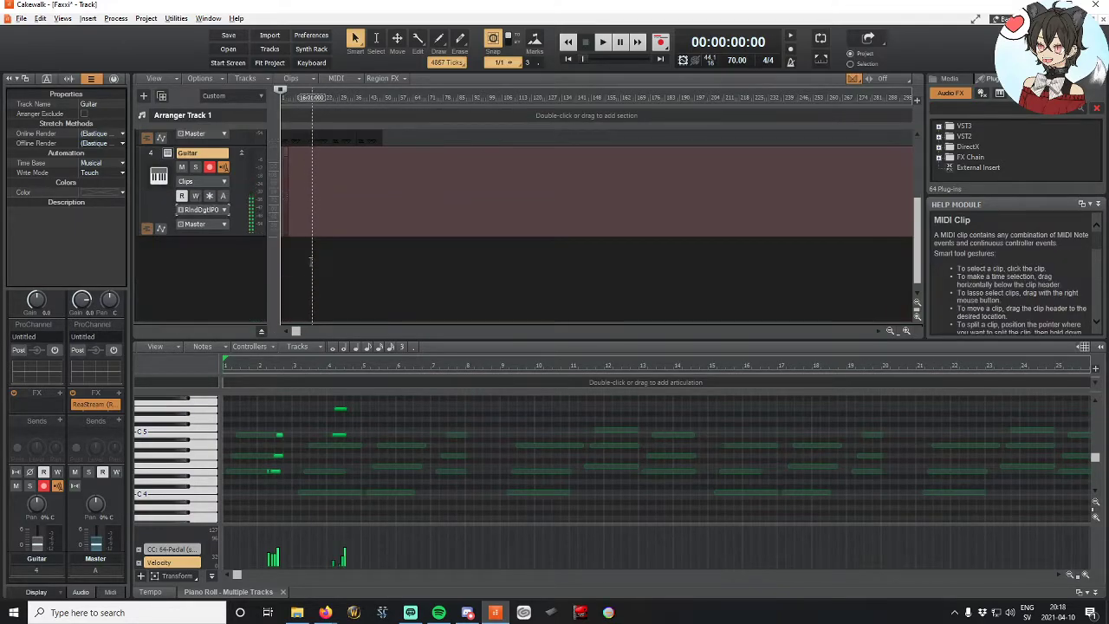
{"action": "left_click", "coordinate": [313, 227]}
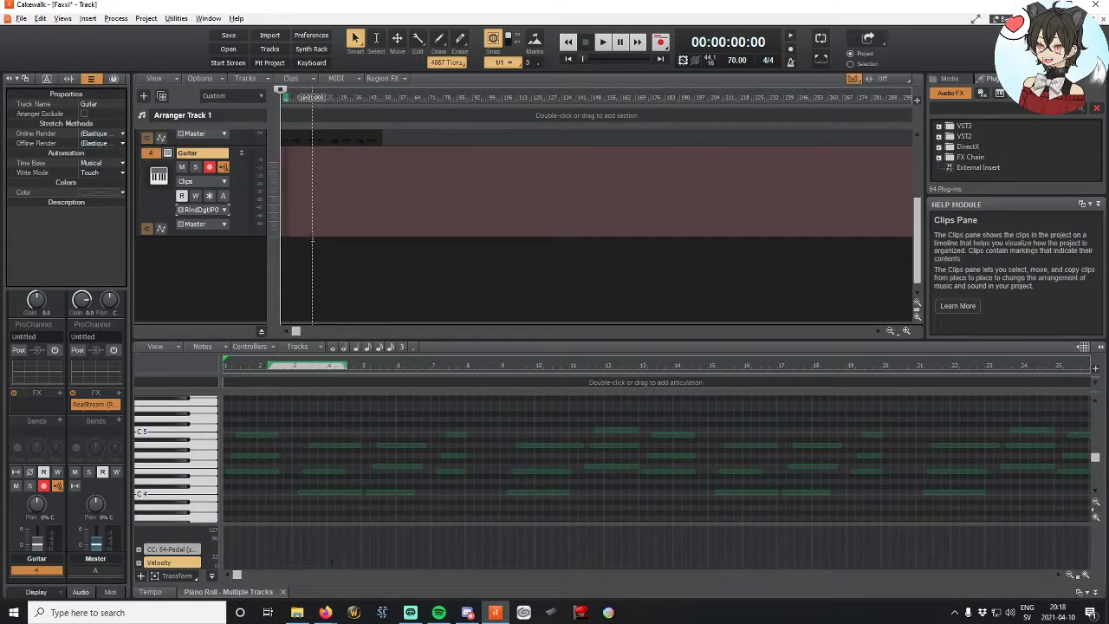
Step: Record a new, longer take on the Guitar track and stop recording
{"action": "left_click", "coordinate": [661, 41]}
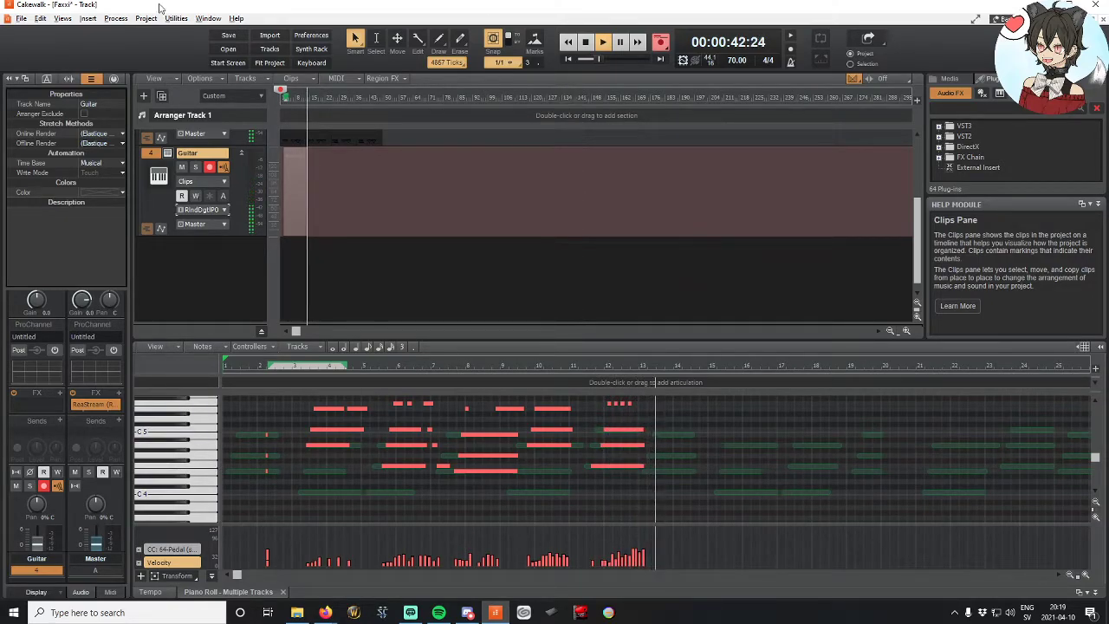
{"action": "left_click", "coordinate": [585, 41]}
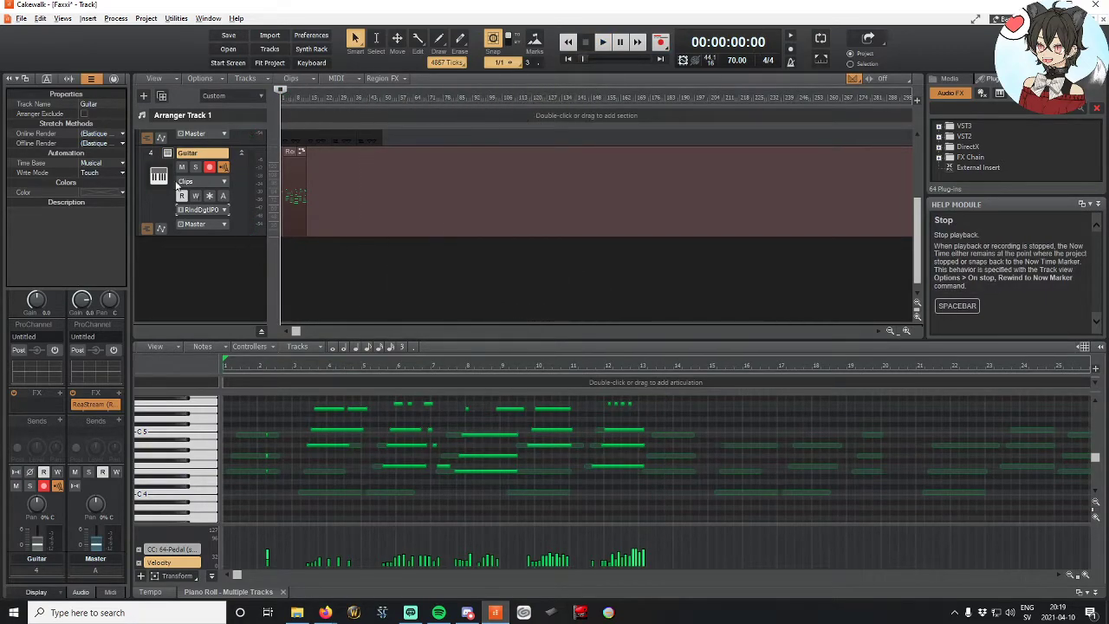
Step: Move the newly recorded Guitar clip to the start of the project, aligned with the first Base clip
{"action": "scroll", "coordinate": [229, 208], "scroll_direction": "up", "scroll_amount": 3}
{"action": "scroll", "coordinate": [260, 225], "scroll_direction": "down", "scroll_amount": 1}
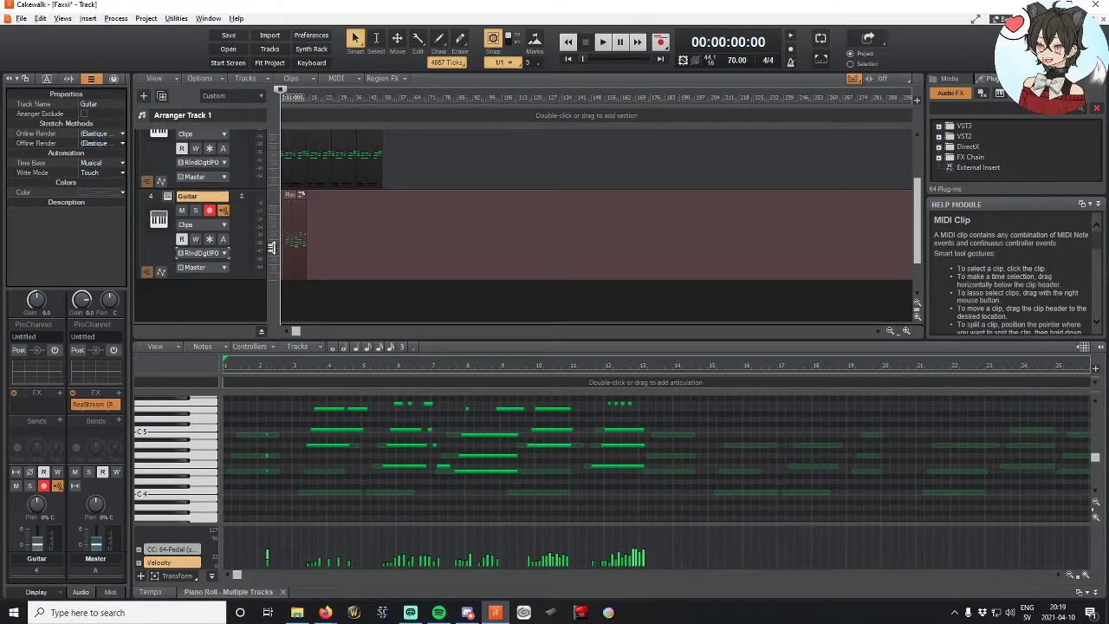
{"action": "scroll", "coordinate": [305, 278], "scroll_direction": "down", "scroll_amount": 1}
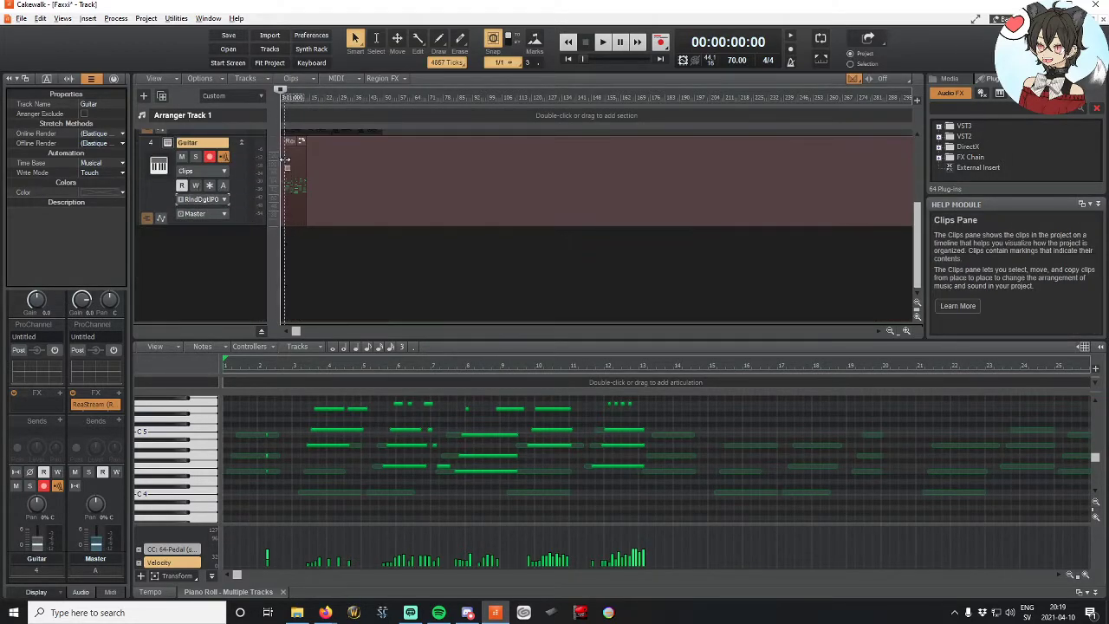
{"action": "scroll", "coordinate": [286, 165], "scroll_direction": "up", "scroll_amount": 2}
{"action": "scroll", "coordinate": [289, 234], "scroll_direction": "down", "scroll_amount": 1}
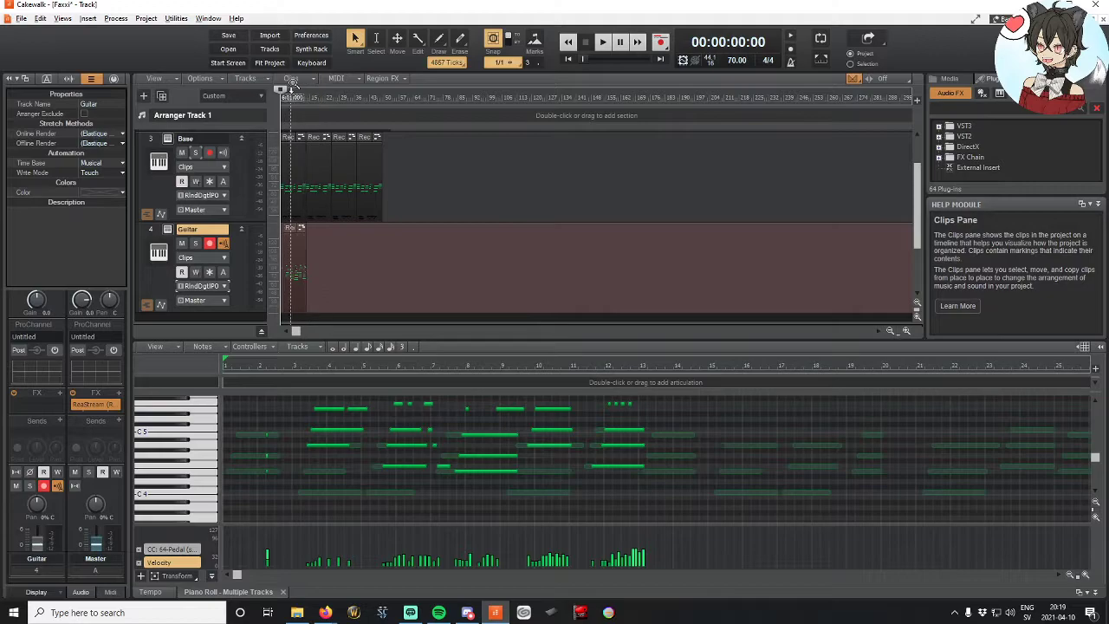
{"action": "mouse_move", "coordinate": [295, 94]}
{"action": "left_mouse_down"}
{"action": "mouse_move", "coordinate": [305, 104]}
{"action": "mouse_move", "coordinate": [312, 84]}
{"action": "left_mouse_up"}
{"action": "left_click_drag", "start_coordinate": [317, 329], "coordinate": [218, 334]}
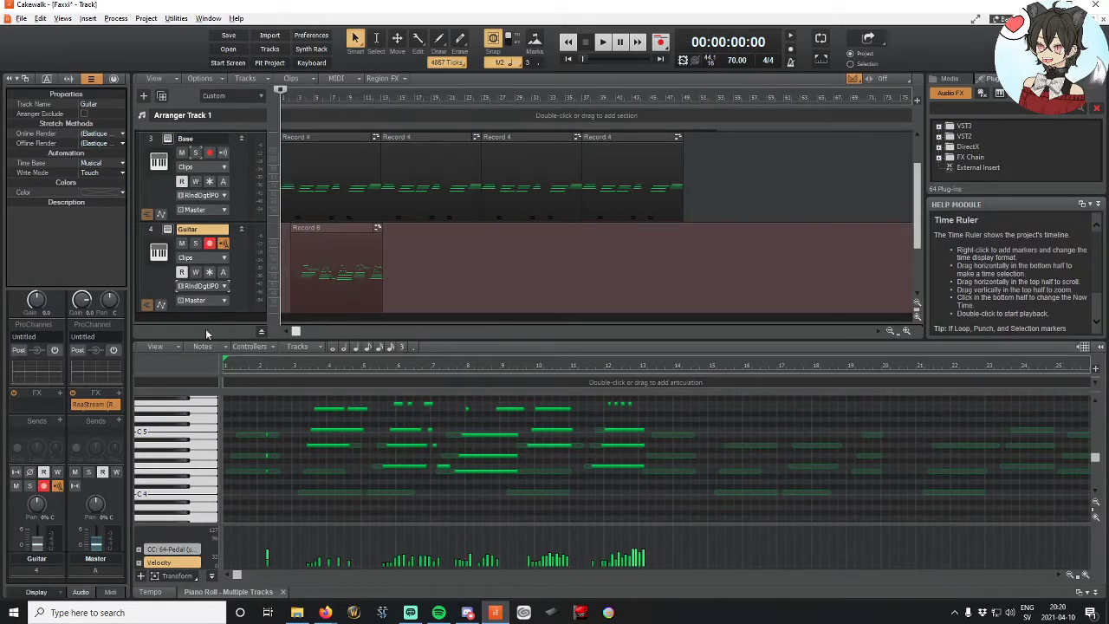
{"action": "left_click_drag", "start_coordinate": [313, 249], "coordinate": [302, 249]}
Step: Apply trimming to the Guitar clip at the project start
{"action": "scroll", "coordinate": [373, 242], "scroll_direction": "down", "scroll_amount": 2}
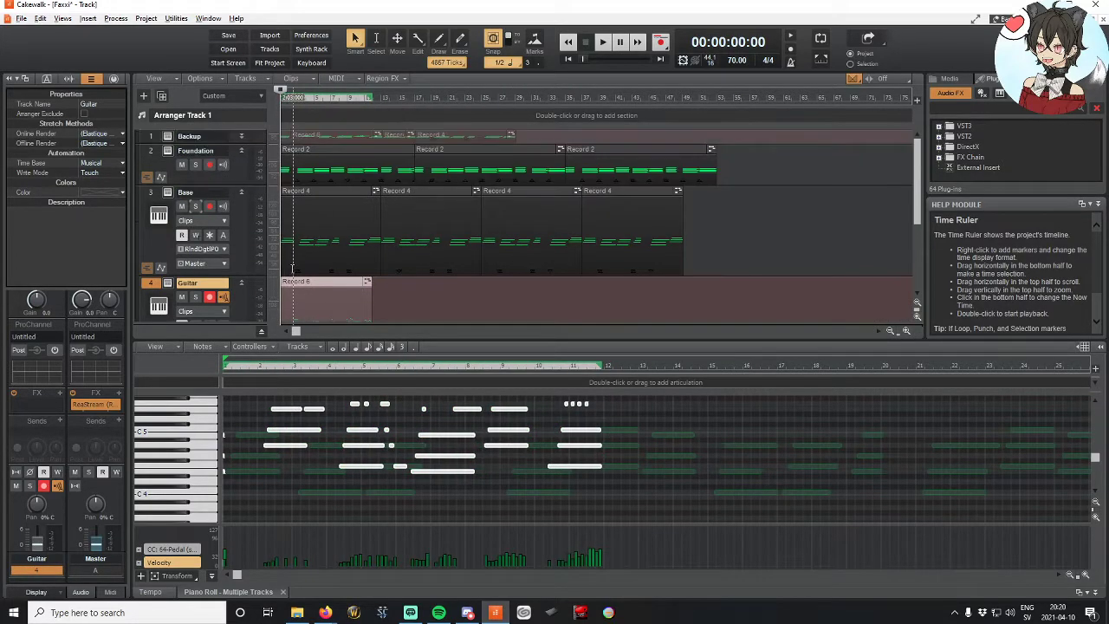
{"action": "right_click", "coordinate": [306, 153]}
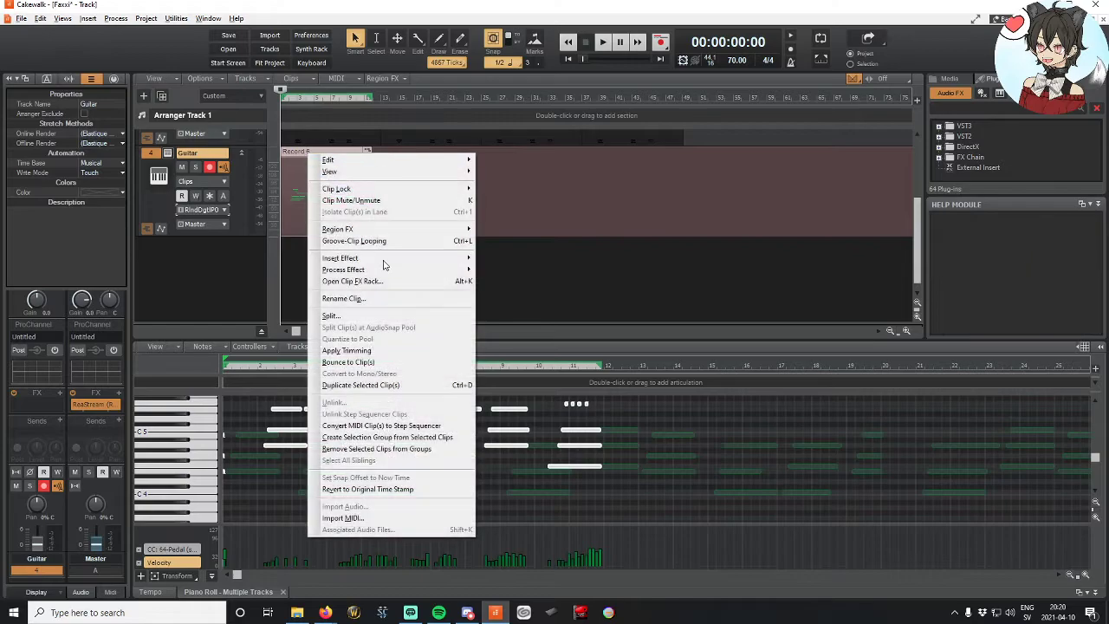
{"action": "left_click", "coordinate": [364, 351]}
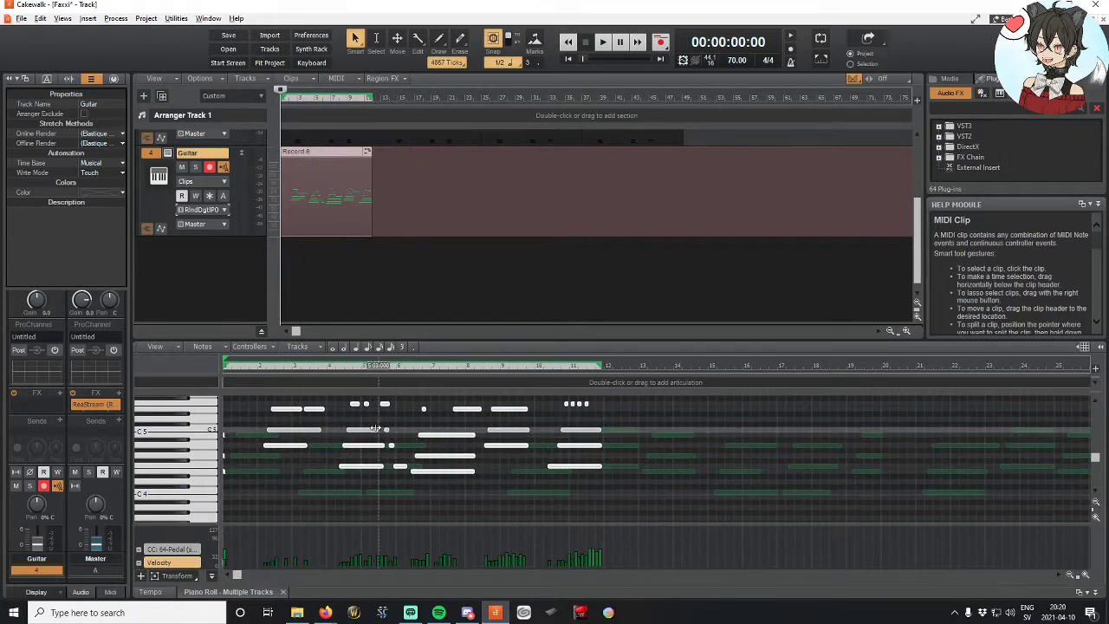
Step: Select the Guitar notes after the stray opening ones, move them back to the start of measure 1 and apply trimming to the clip
{"action": "left_click", "coordinate": [313, 277]}
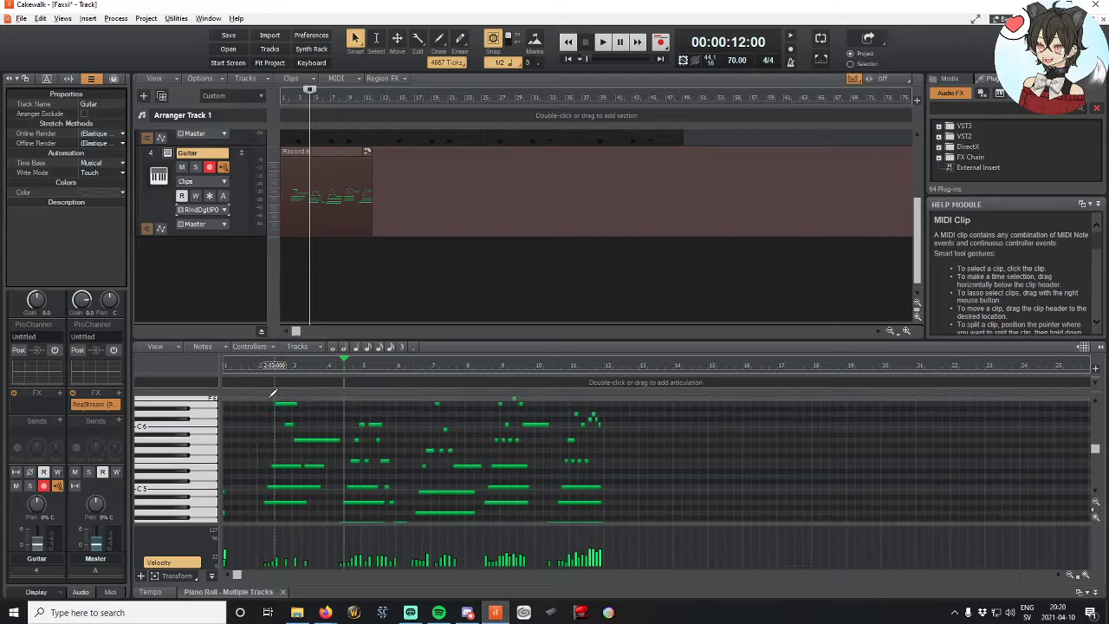
{"action": "left_click_drag", "start_coordinate": [267, 396], "coordinate": [661, 503]}
{"action": "scroll", "coordinate": [452, 453], "scroll_direction": "up", "scroll_amount": 3}
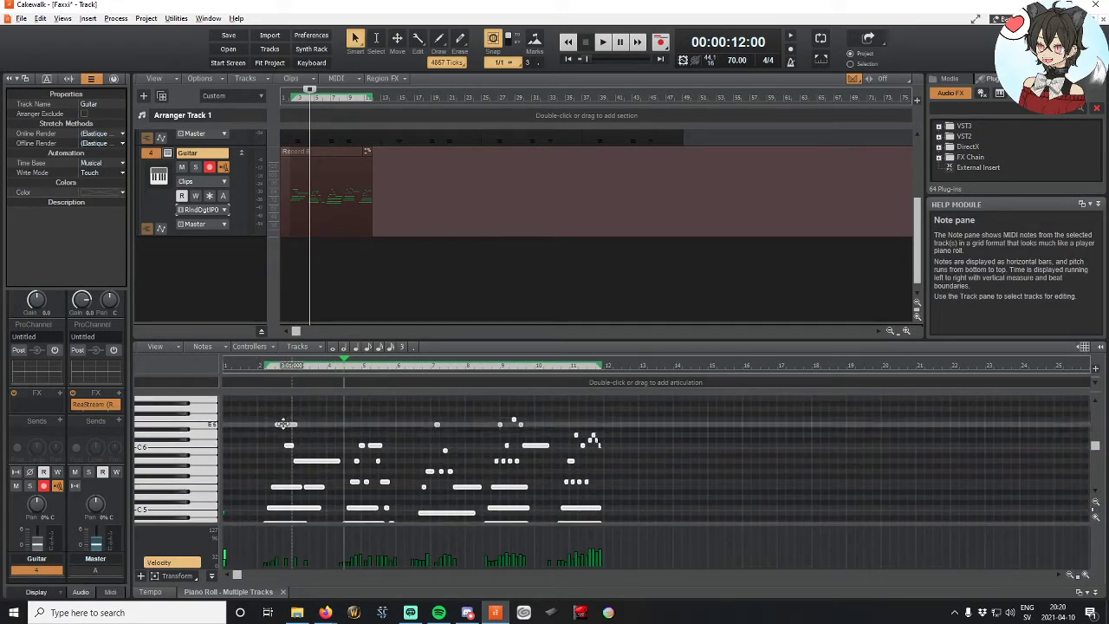
{"action": "left_click_drag", "start_coordinate": [283, 424], "coordinate": [232, 424]}
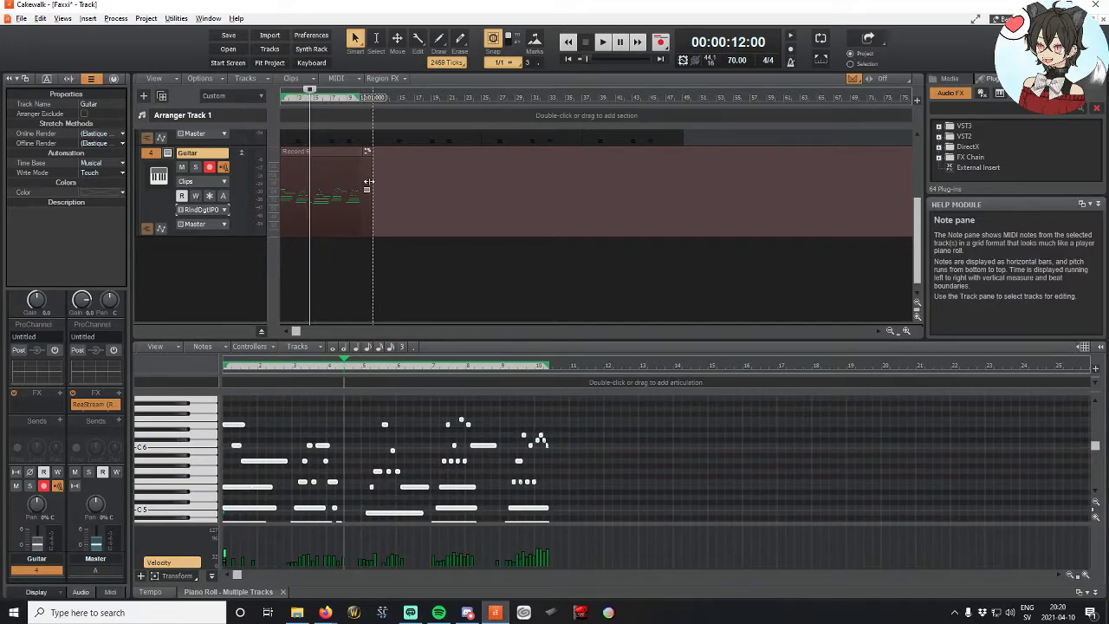
{"action": "right_click", "coordinate": [323, 153]}
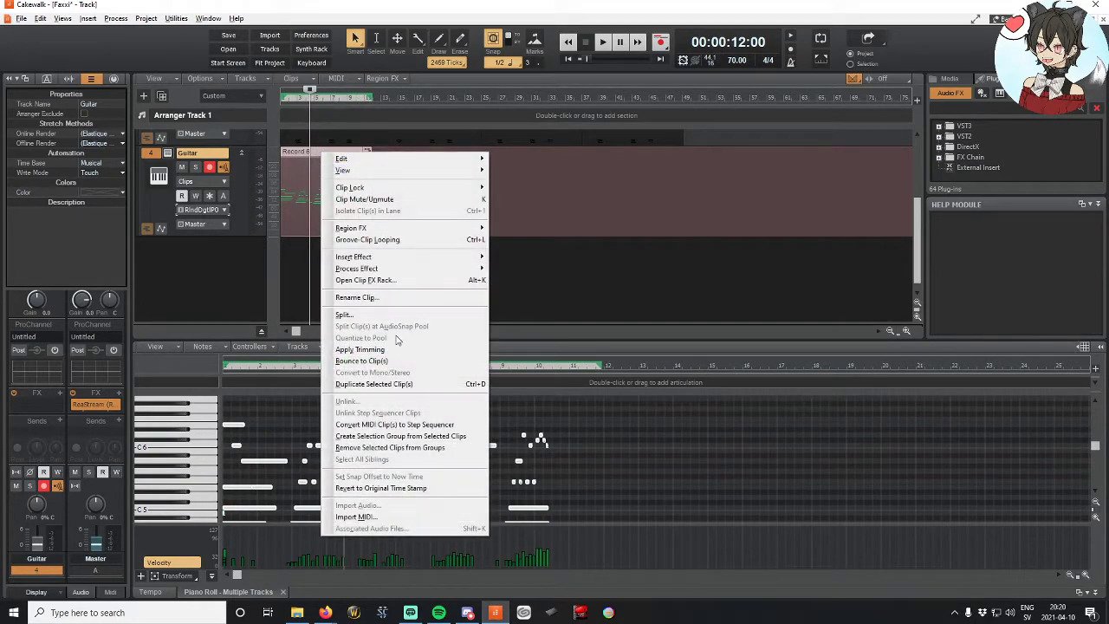
{"action": "left_click", "coordinate": [374, 350]}
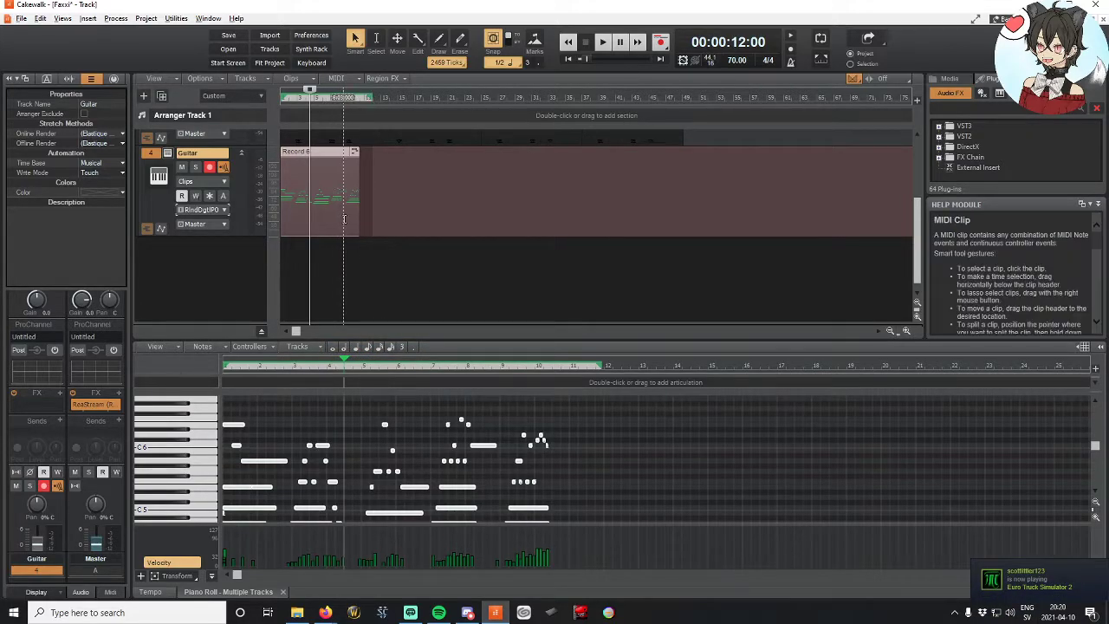
Step: Rewind to the start, play the song and solo the Guitar track
{"action": "scroll", "coordinate": [265, 381], "scroll_direction": "down", "scroll_amount": 1}
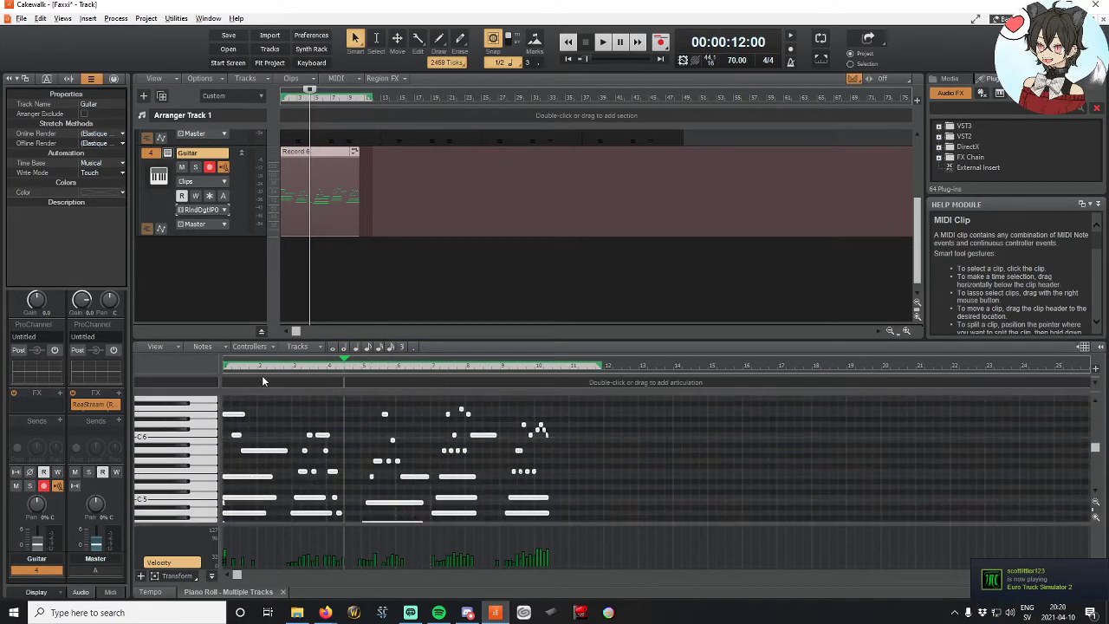
{"action": "key", "text": "w"}
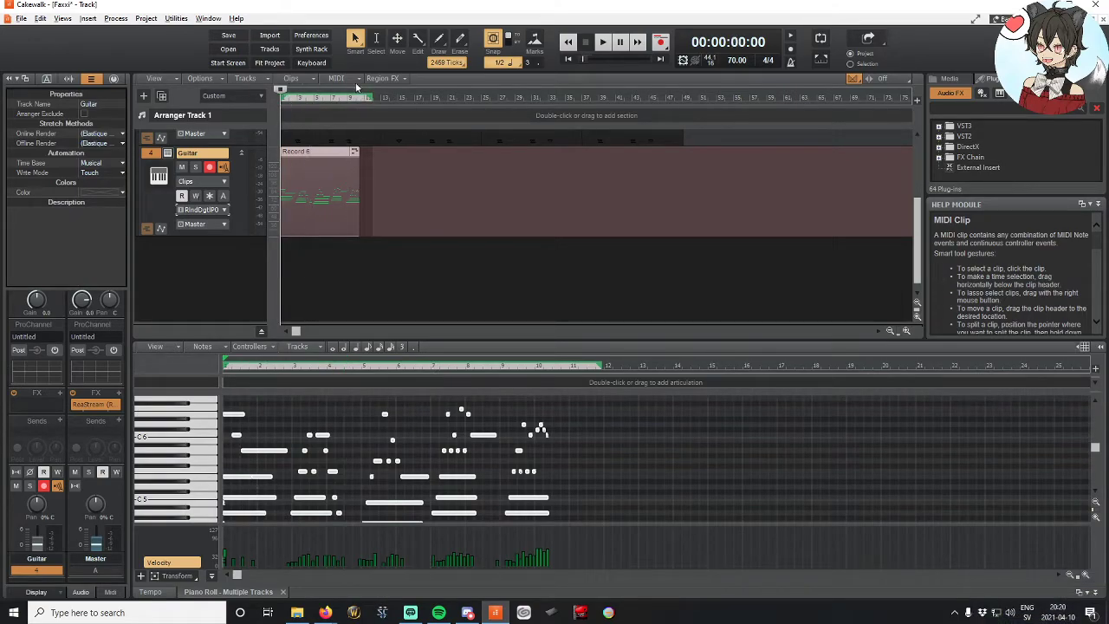
{"action": "left_click", "coordinate": [604, 42]}
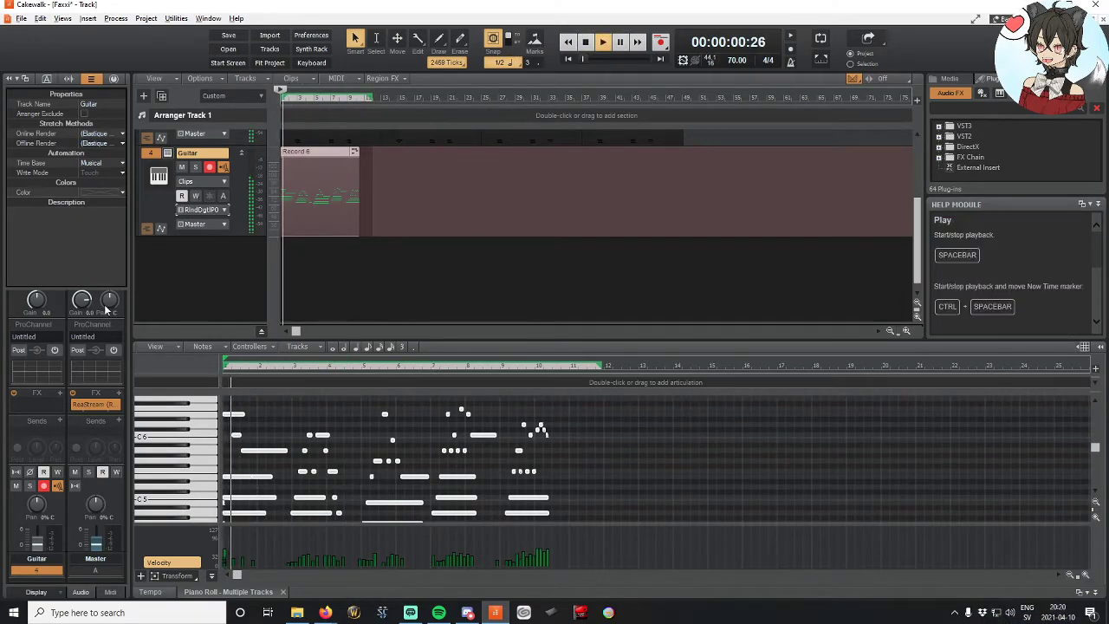
{"action": "scroll", "coordinate": [173, 254], "scroll_direction": "up", "scroll_amount": 1}
{"action": "left_click", "coordinate": [196, 253]}
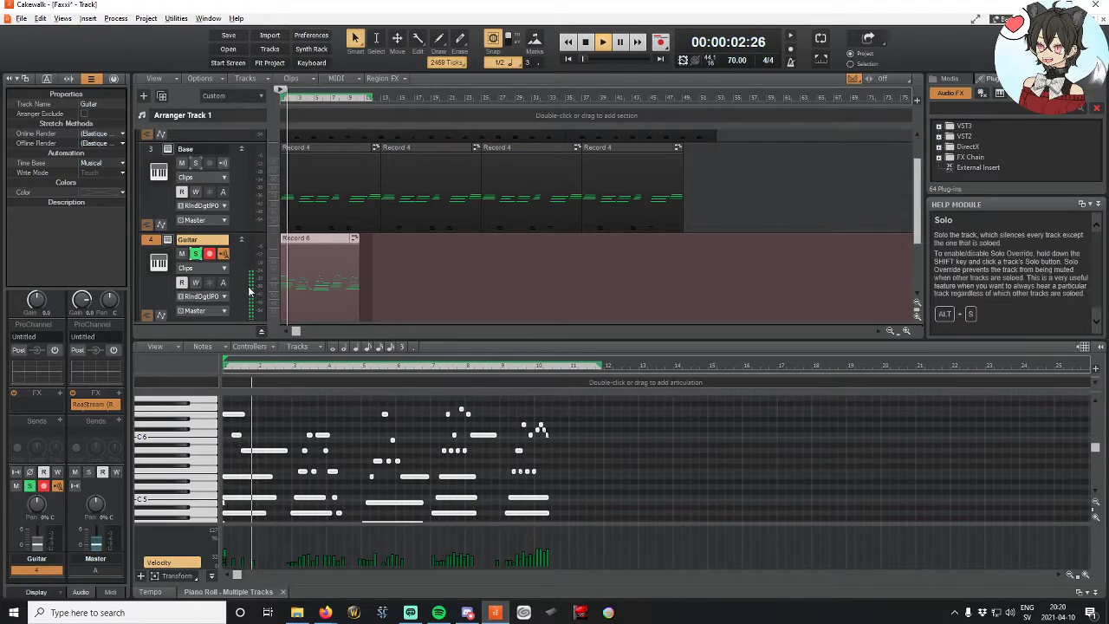
Step: Insert Softube's VST3 Saturation Knob effect on the Guitar track and move its window clear of the Guitar clip
{"action": "scroll", "coordinate": [250, 293], "scroll_direction": "down", "scroll_amount": 1}
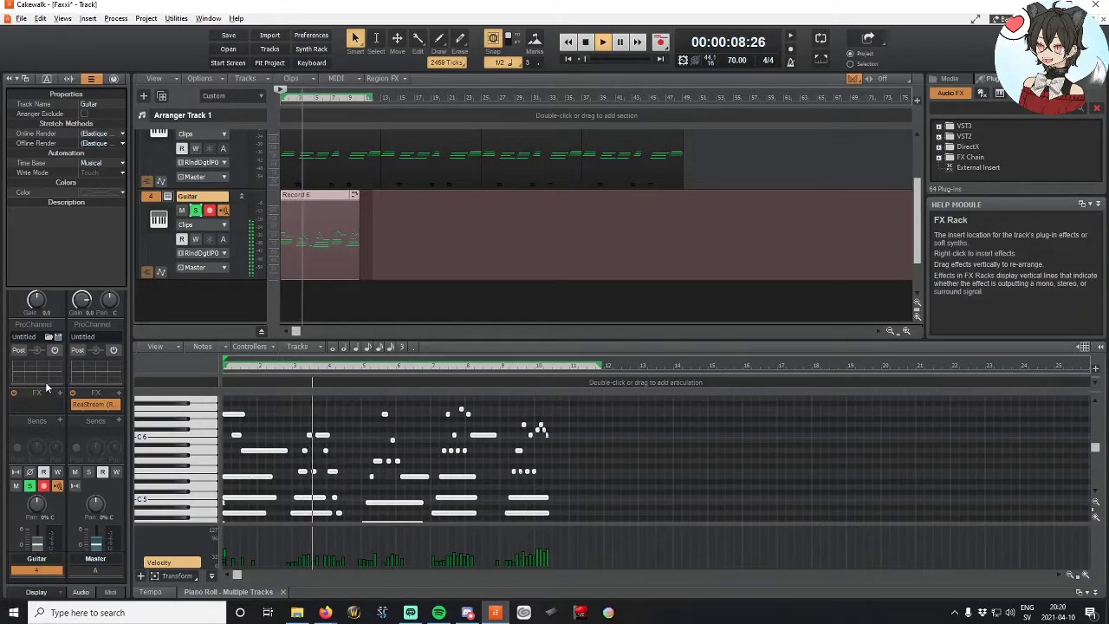
{"action": "left_click", "coordinate": [59, 393]}
{"action": "mouse_move", "coordinate": [140, 406]}
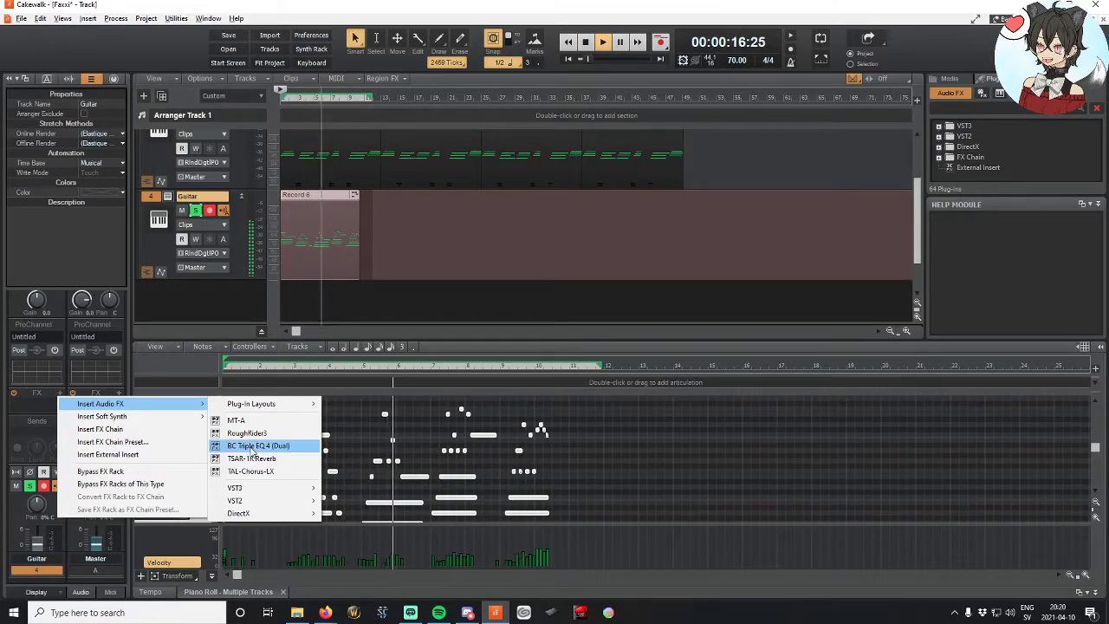
{"action": "mouse_move", "coordinate": [256, 492]}
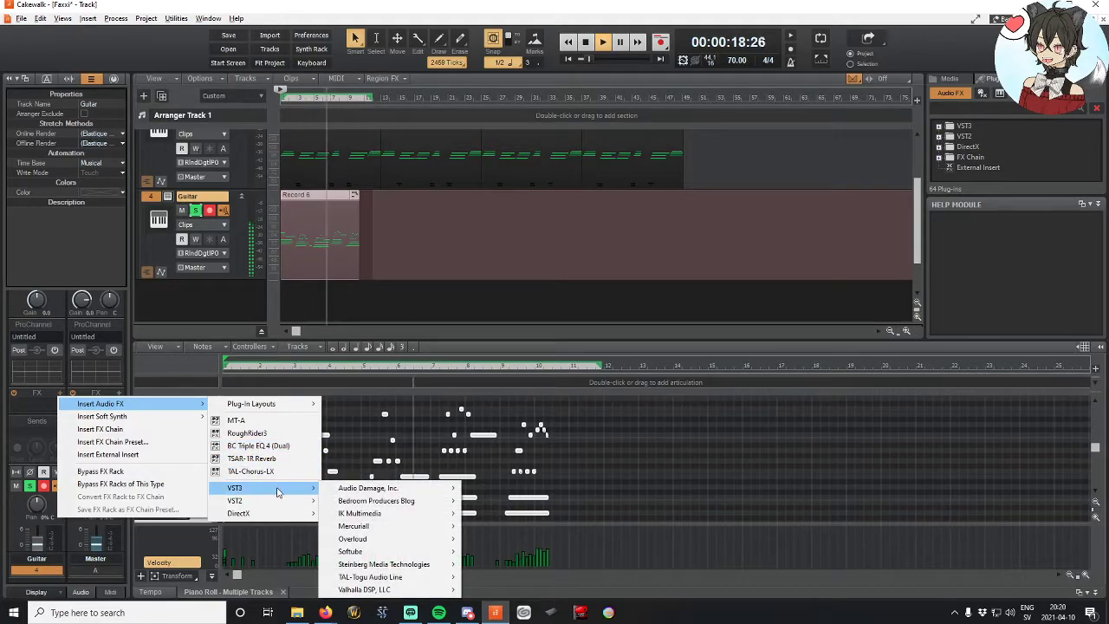
{"action": "mouse_move", "coordinate": [372, 541]}
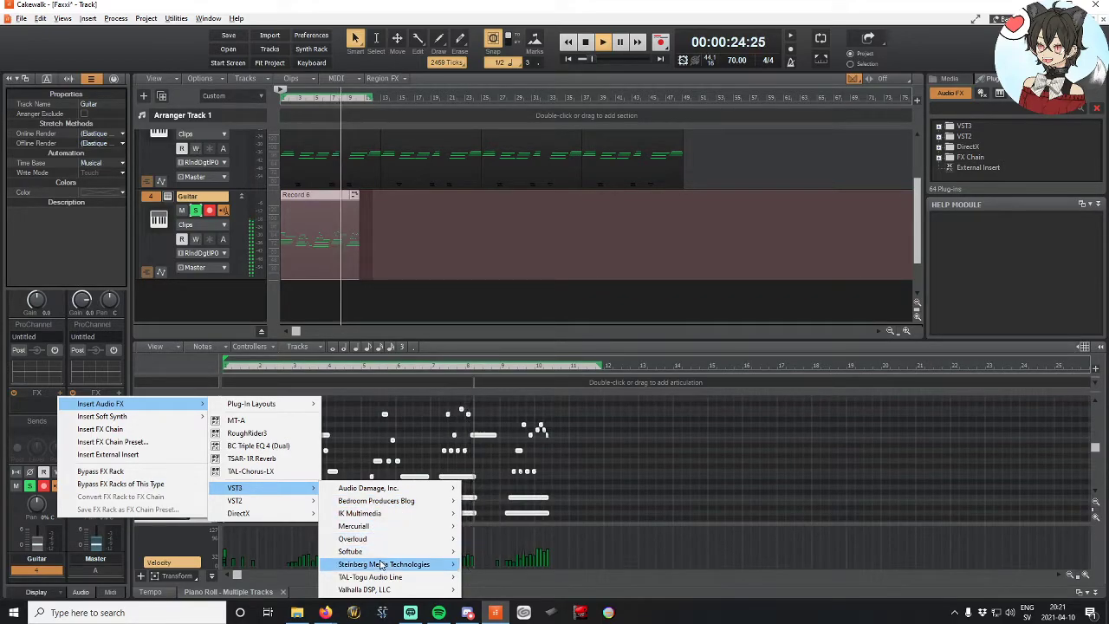
{"action": "left_click", "coordinate": [482, 551]}
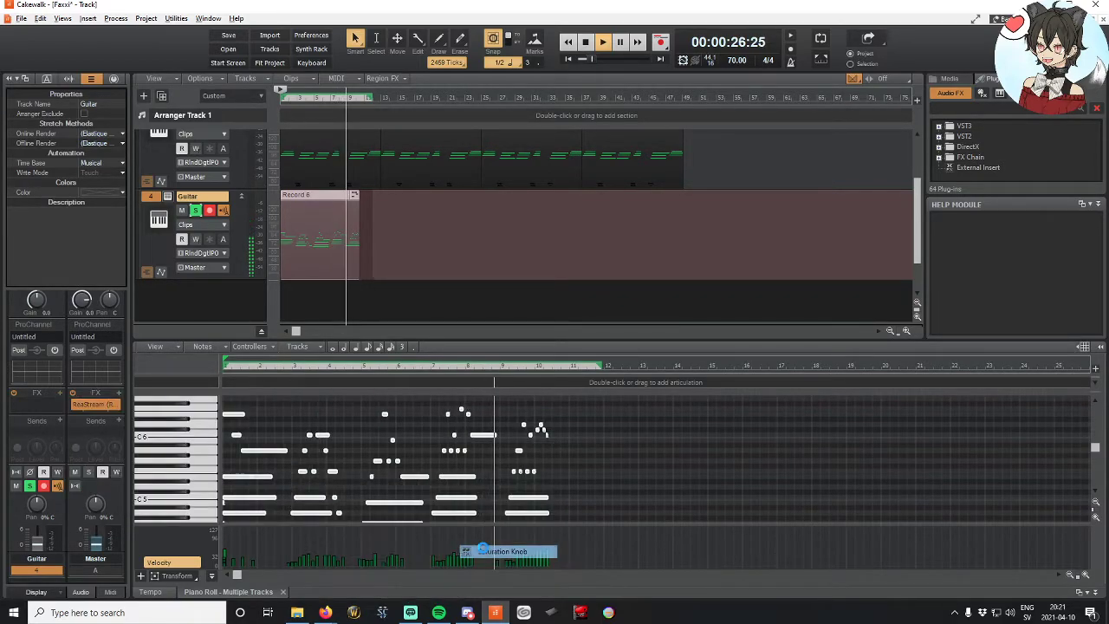
{"action": "left_click_drag", "start_coordinate": [401, 245], "coordinate": [730, 275]}
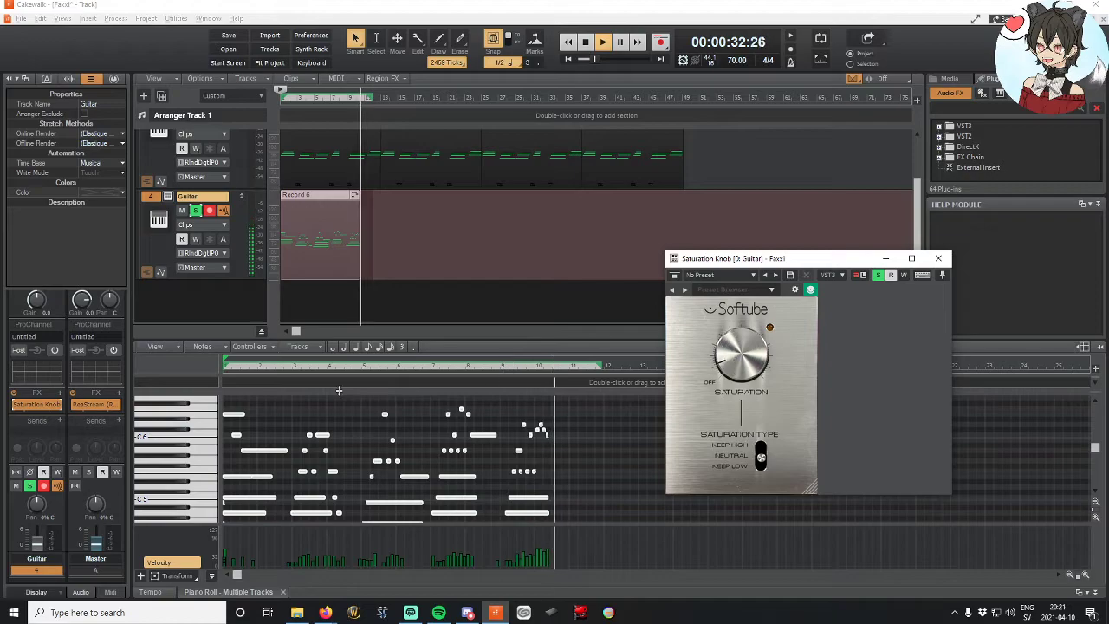
Step: Listen to the Guitar part from near the start with the Saturation Knob, trying its saturation dial, and close the effect window
{"action": "left_click", "coordinate": [234, 367]}
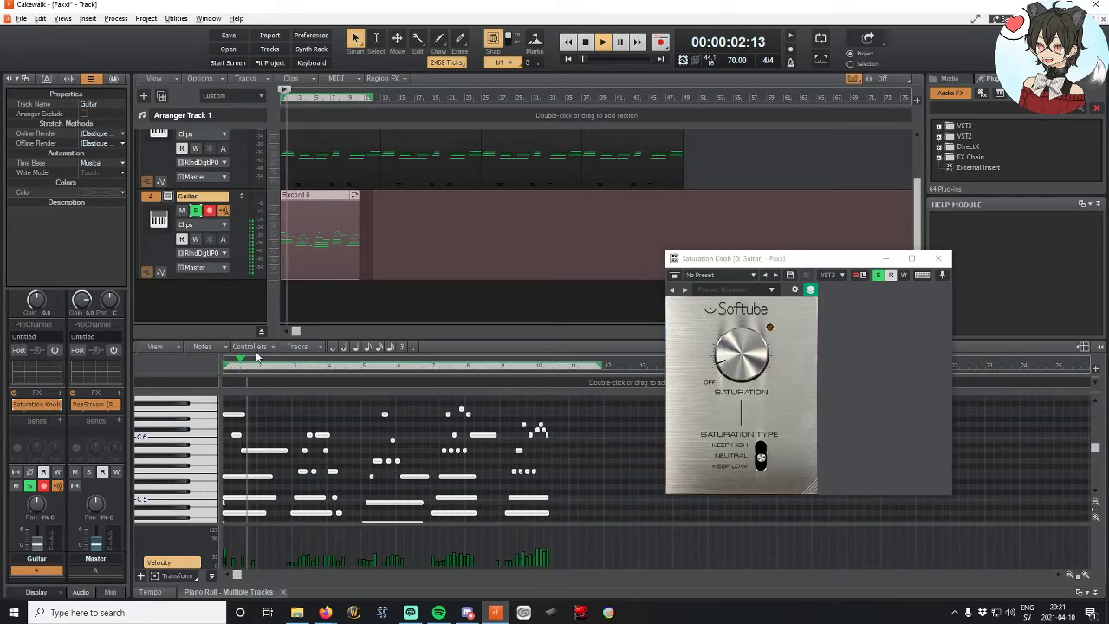
{"action": "left_click", "coordinate": [737, 361]}
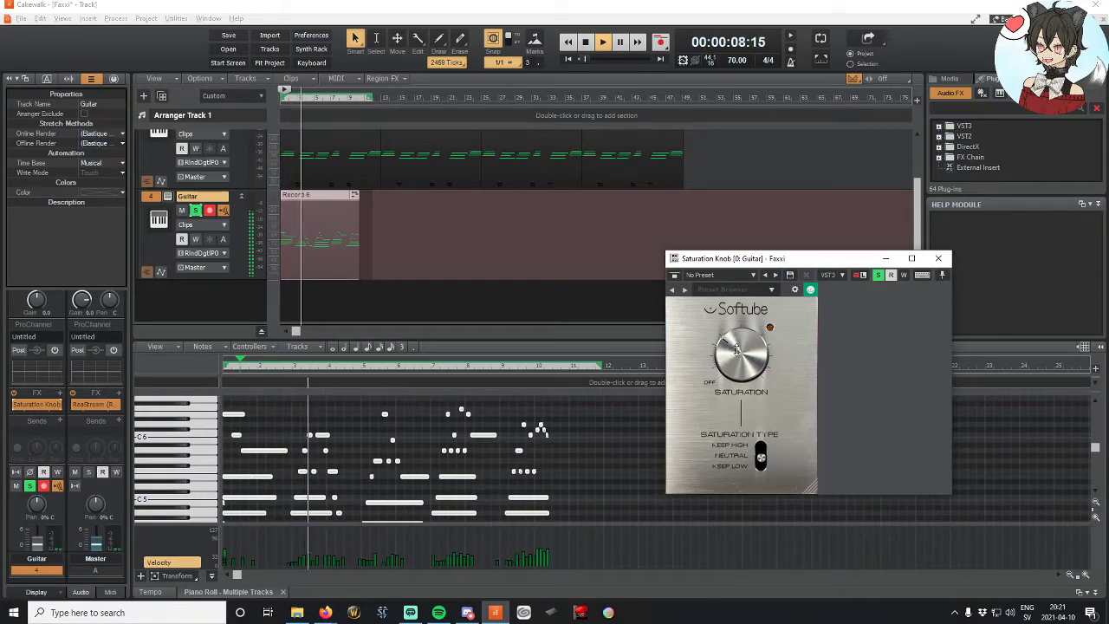
{"action": "left_click", "coordinate": [939, 257]}
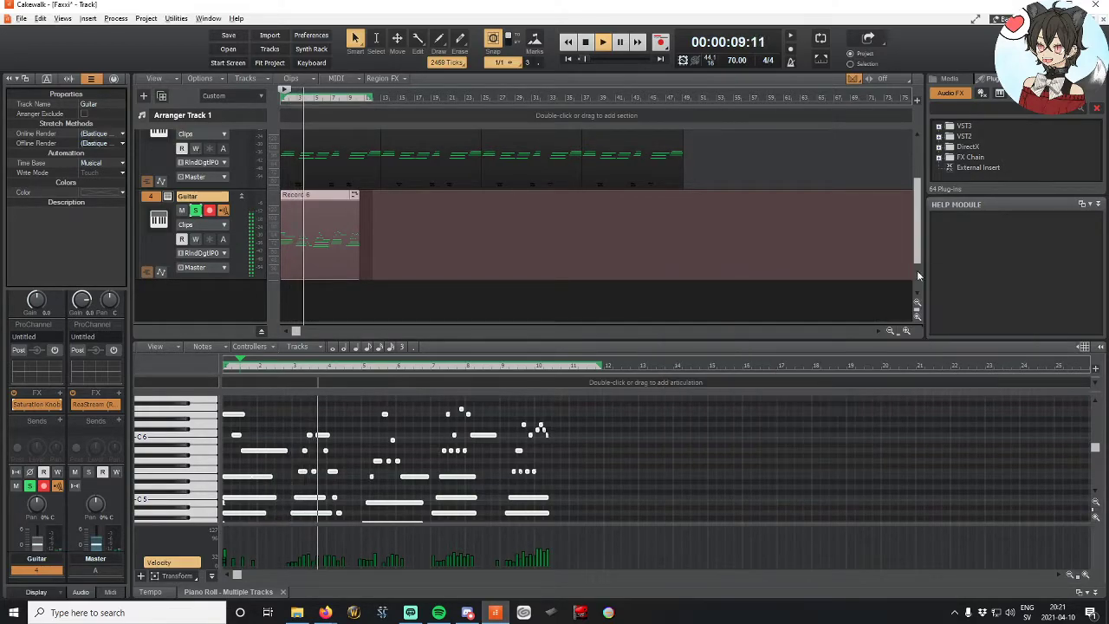
Step: Add Softube's Tube Delay after the Saturation Knob on the Guitar track and set its Mix to 18 %
{"action": "right_click", "coordinate": [57, 400]}
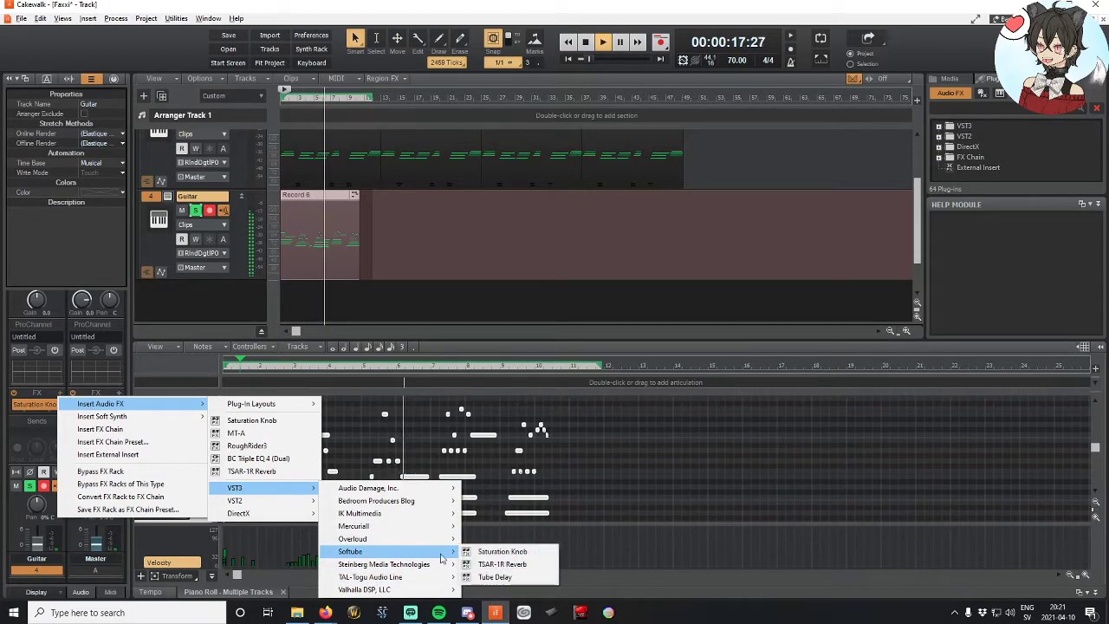
{"action": "left_click", "coordinate": [512, 576]}
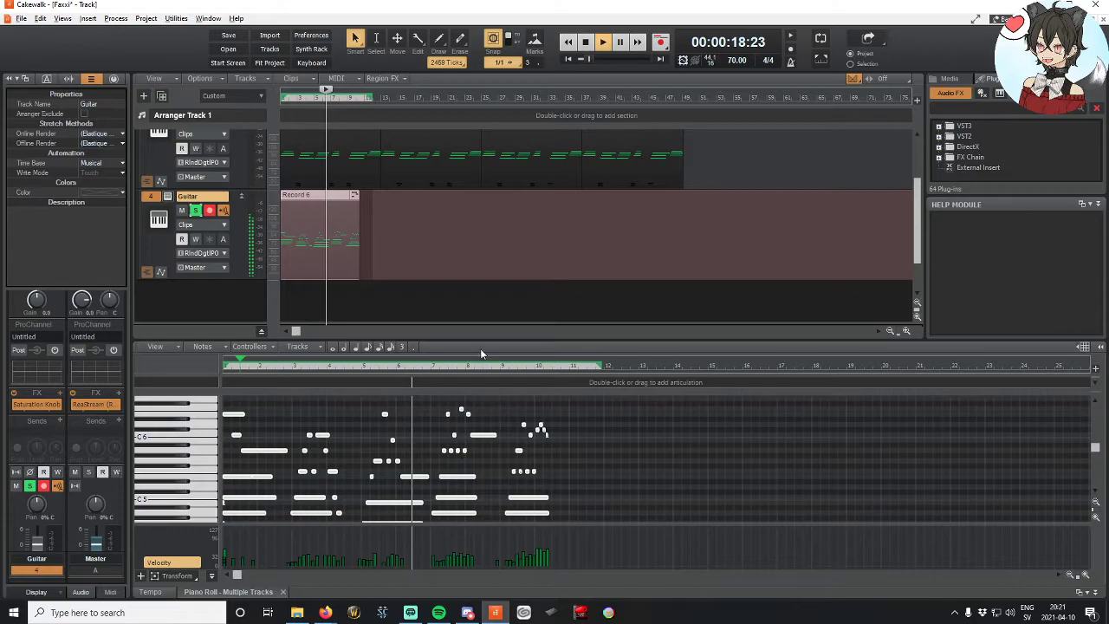
{"action": "left_click_drag", "start_coordinate": [727, 251], "coordinate": [550, 251]}
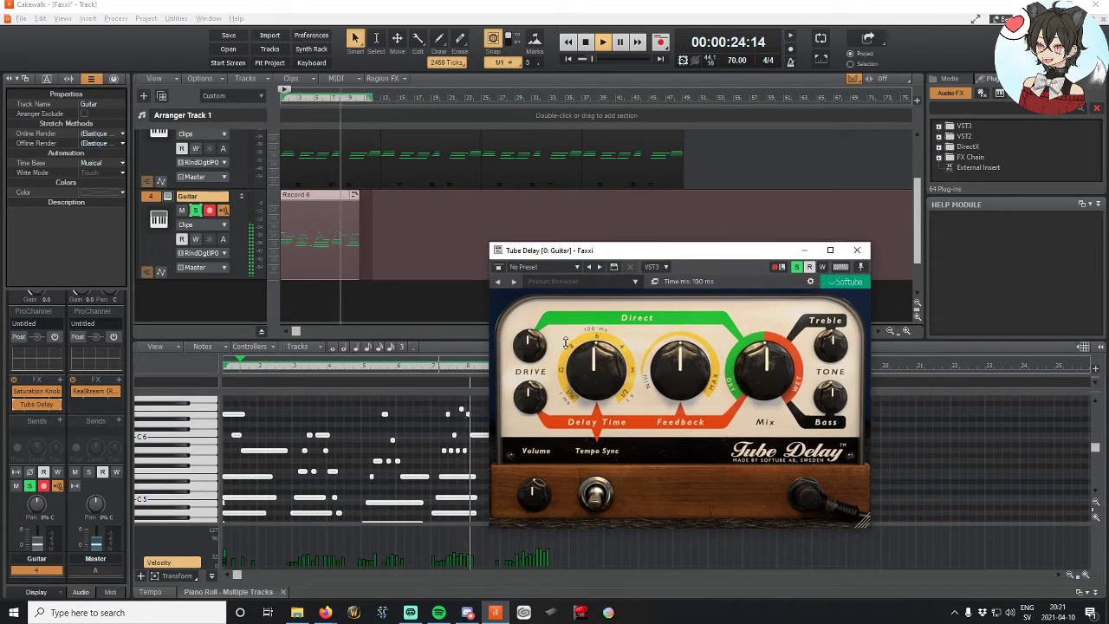
{"action": "left_click_drag", "start_coordinate": [759, 364], "coordinate": [757, 397]}
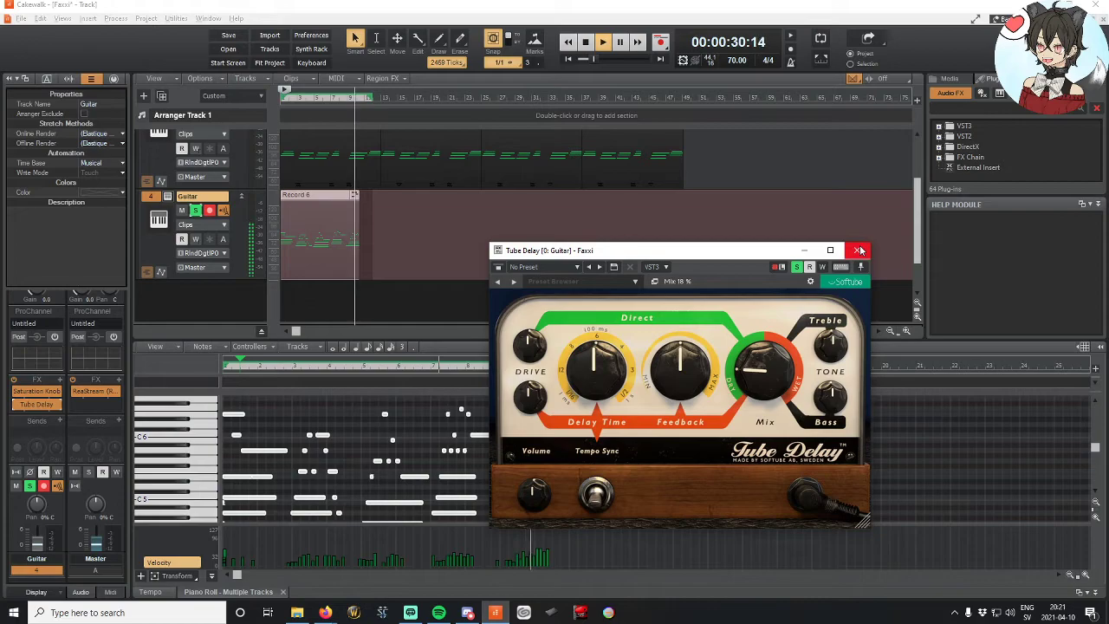
Step: Replay the Guitar part from the start, switching Tube Delay on and off to compare the sound
{"action": "left_click", "coordinate": [288, 240]}
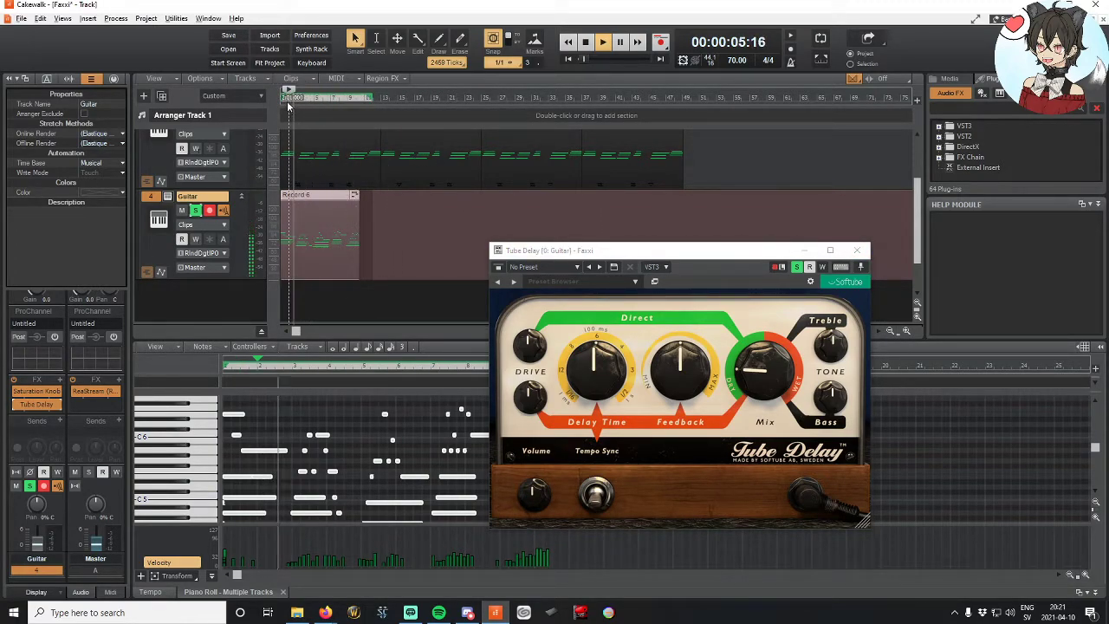
{"action": "left_click", "coordinate": [287, 90]}
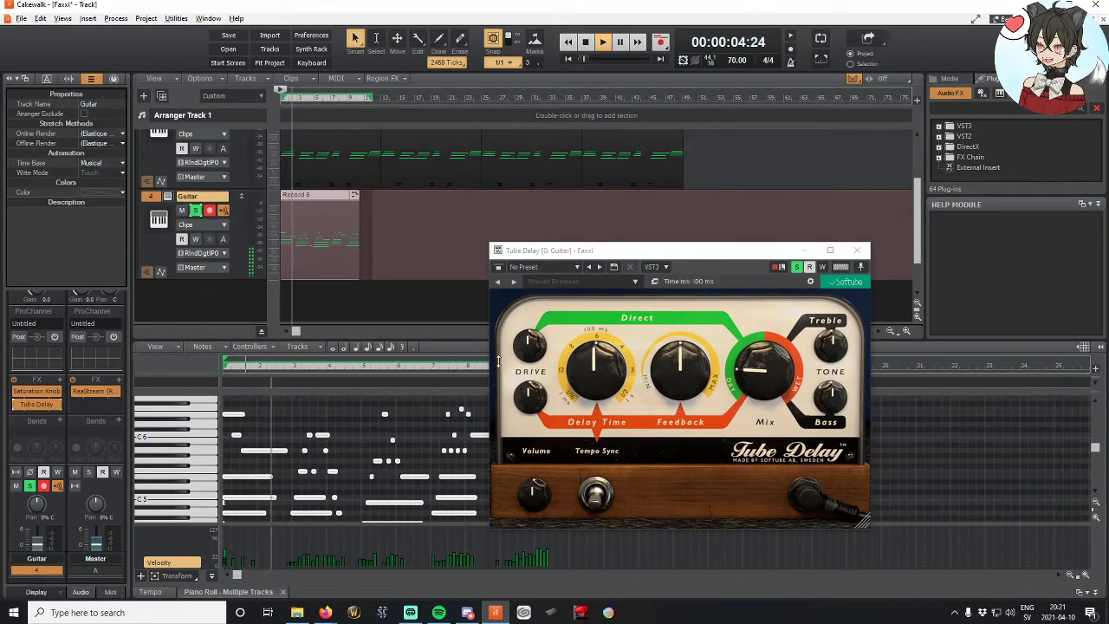
{"action": "left_click", "coordinate": [16, 406]}
{"action": "left_click", "coordinate": [16, 406]}
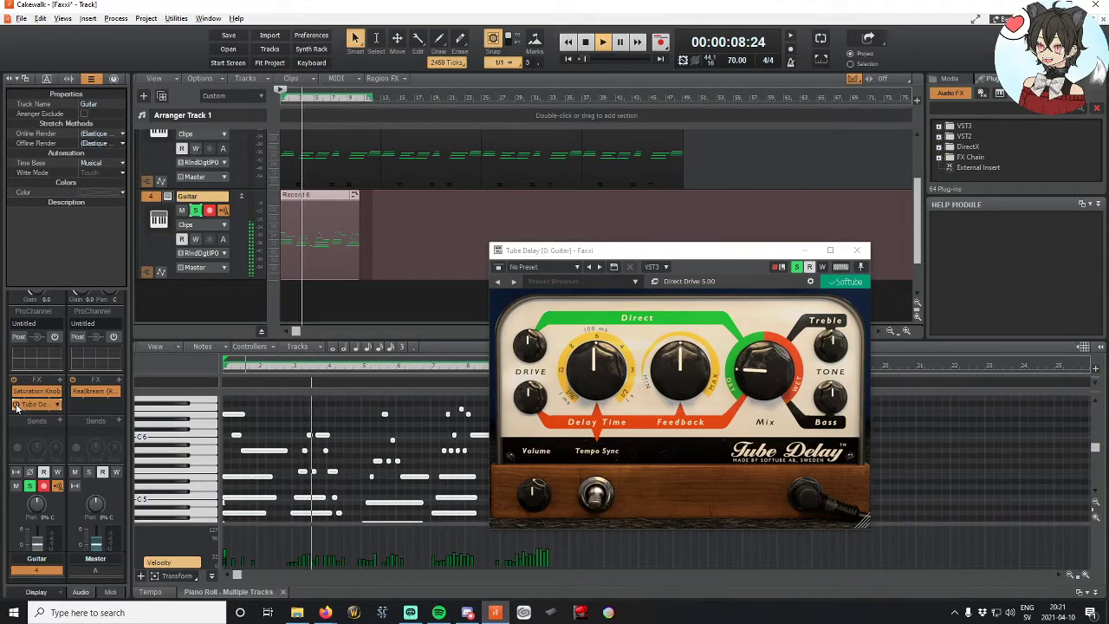
{"action": "left_click", "coordinate": [15, 406]}
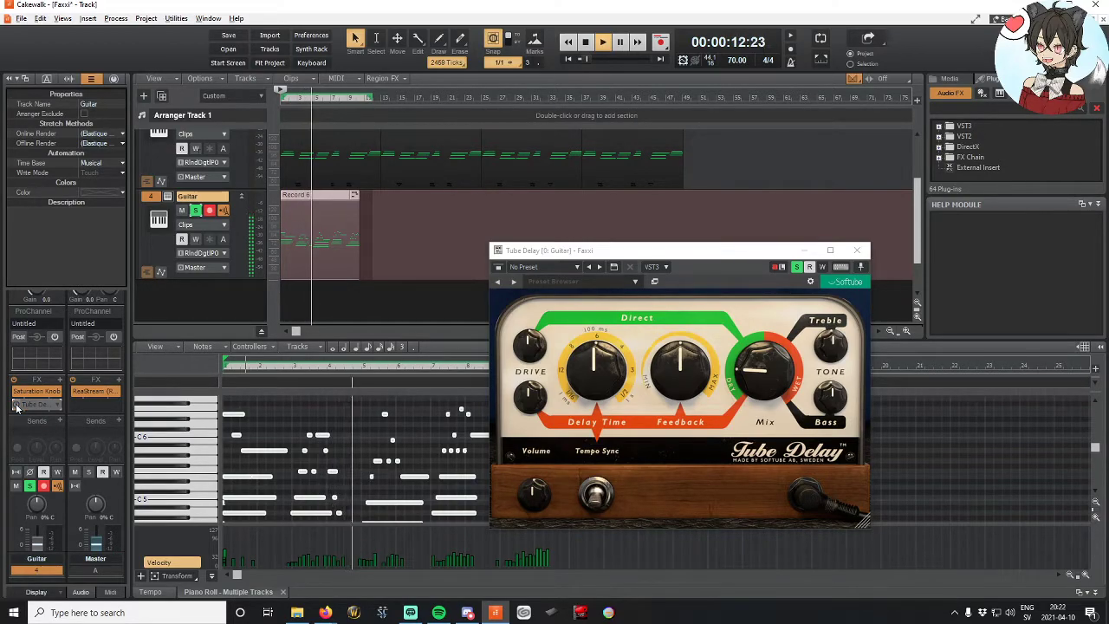
Step: Close Tube Delay, stop playback and delete the effect from the Guitar track
{"action": "left_click", "coordinate": [857, 251]}
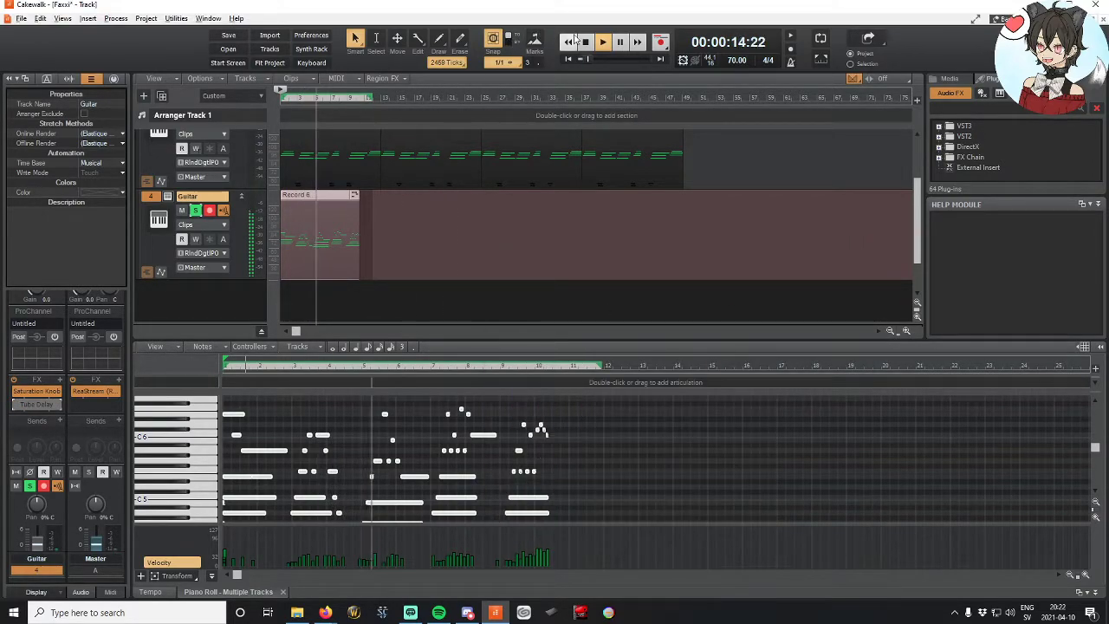
{"action": "left_click", "coordinate": [580, 41]}
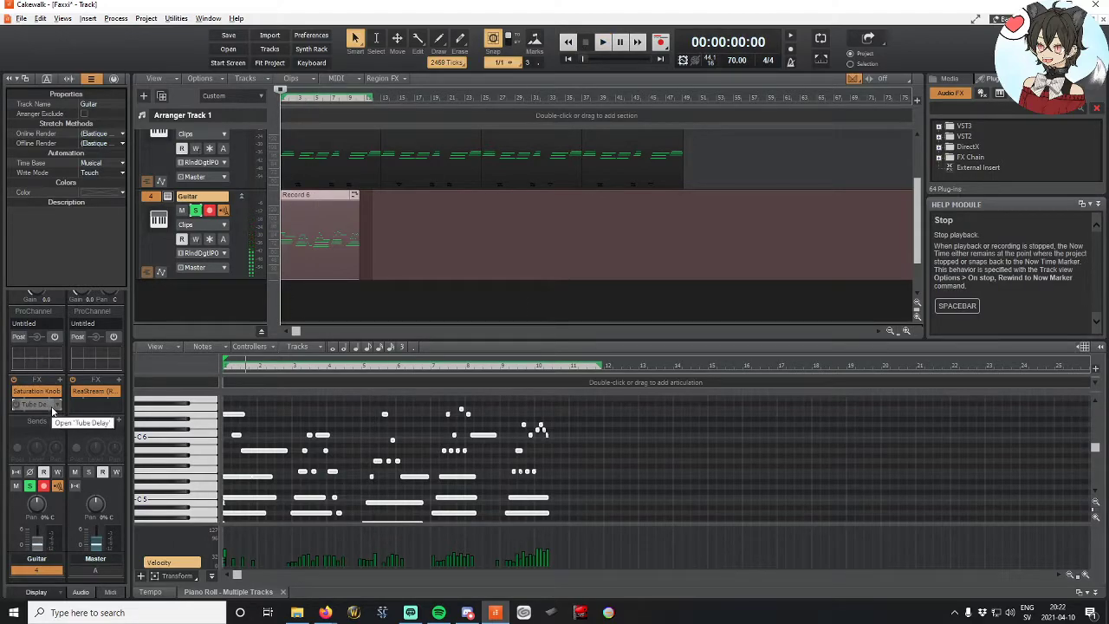
{"action": "right_click", "coordinate": [49, 402]}
{"action": "left_click", "coordinate": [55, 418]}
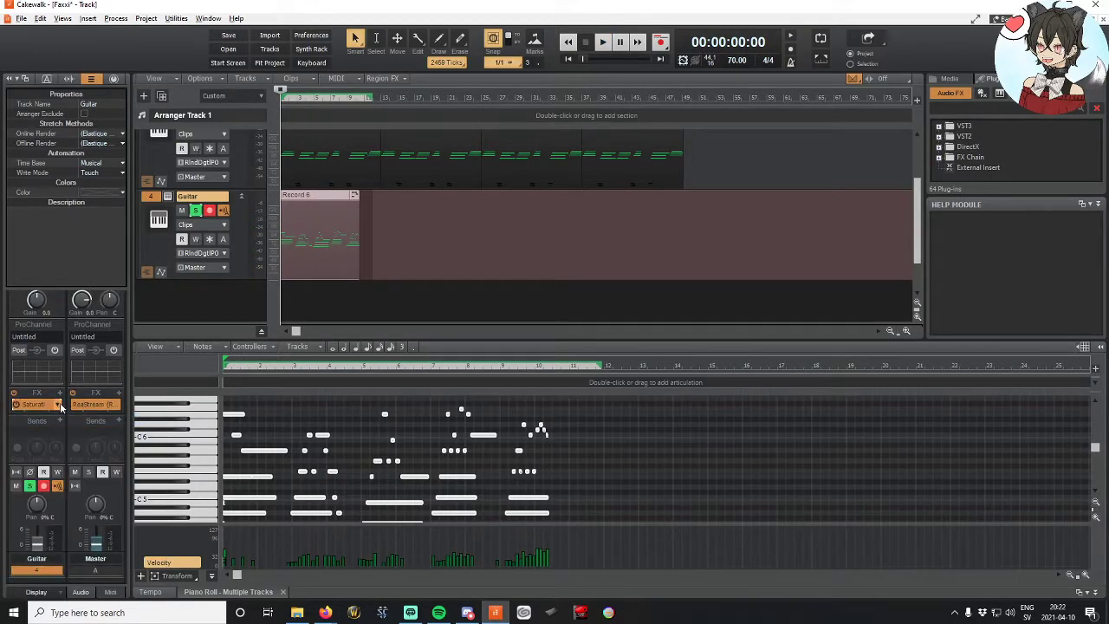
Step: Insert the Cockos VST2 effect ReaDelay (ReaPlugs Edition) on the Guitar track and reposition its window
{"action": "right_click", "coordinate": [59, 397]}
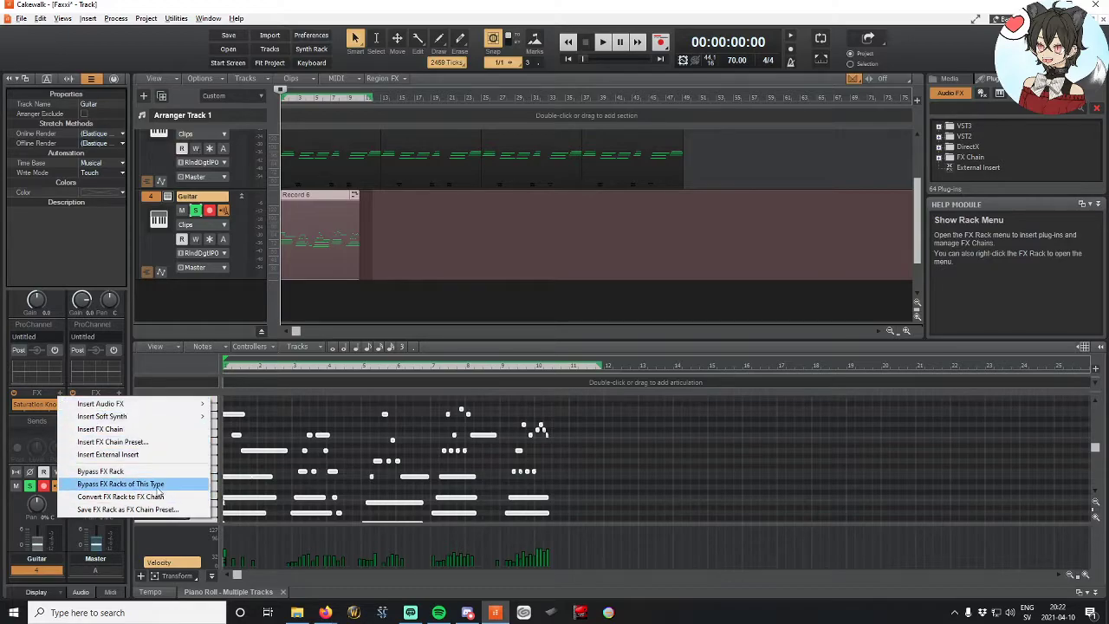
{"action": "mouse_move", "coordinate": [161, 408]}
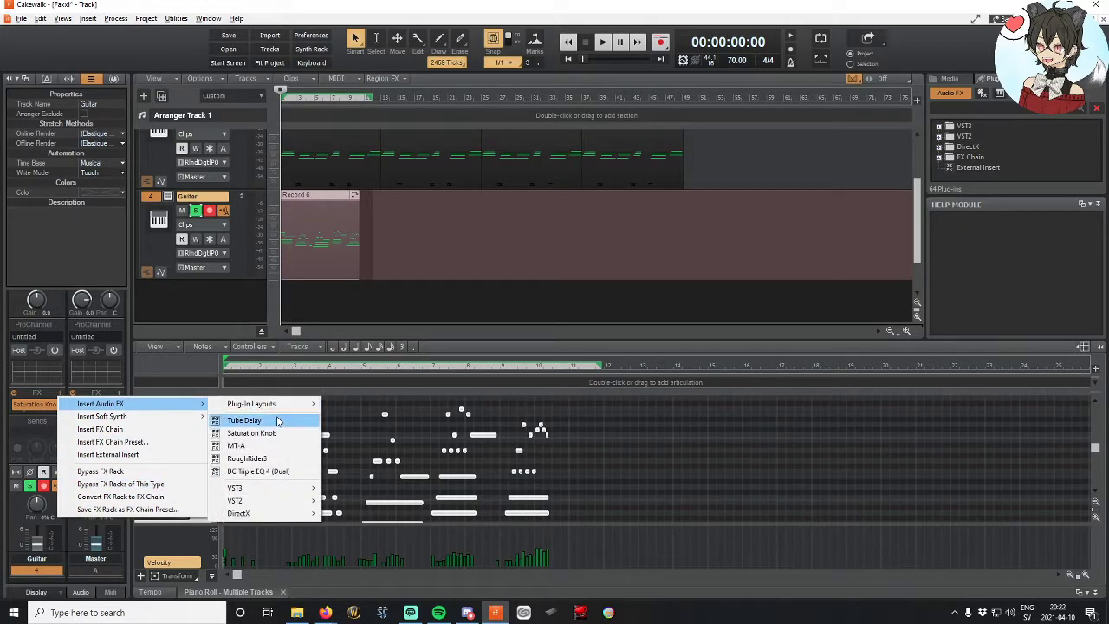
{"action": "mouse_move", "coordinate": [277, 494]}
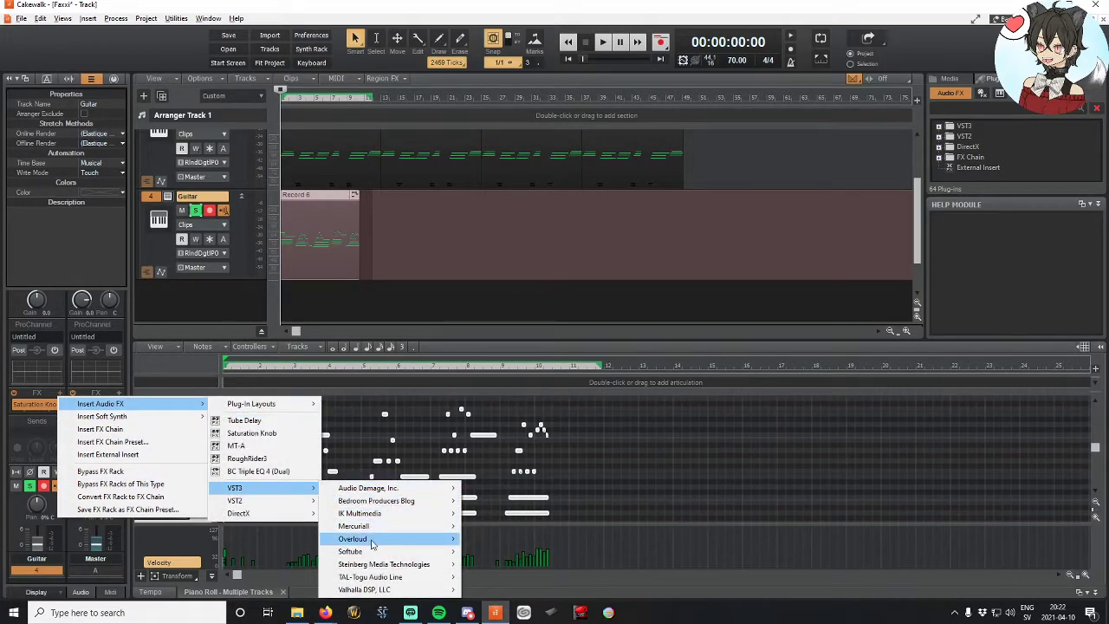
{"action": "mouse_move", "coordinate": [375, 568]}
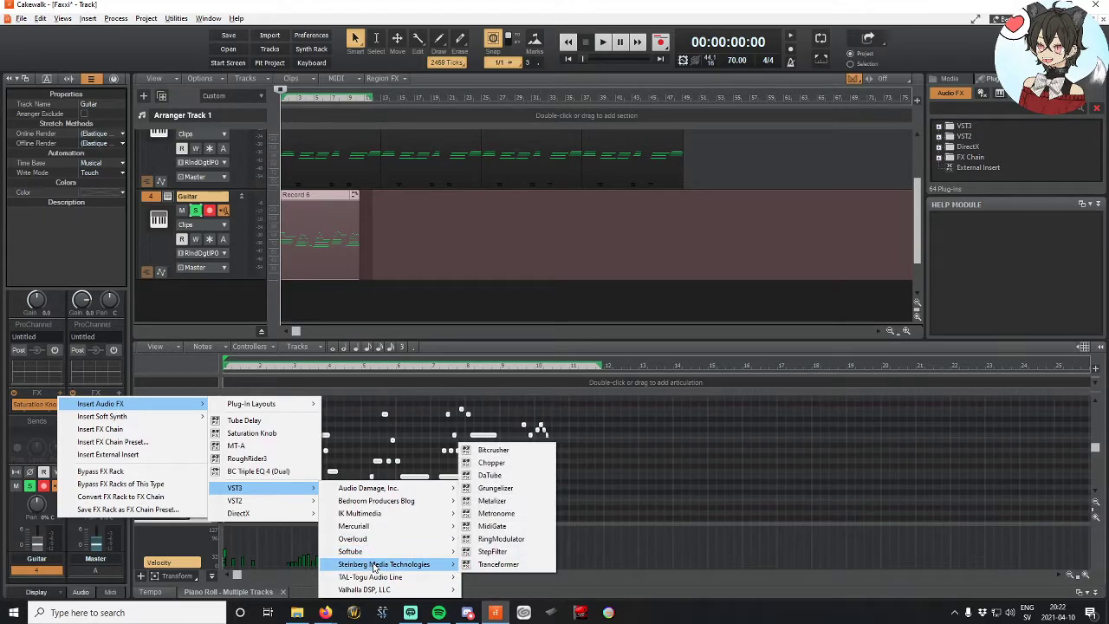
{"action": "mouse_move", "coordinate": [379, 592]}
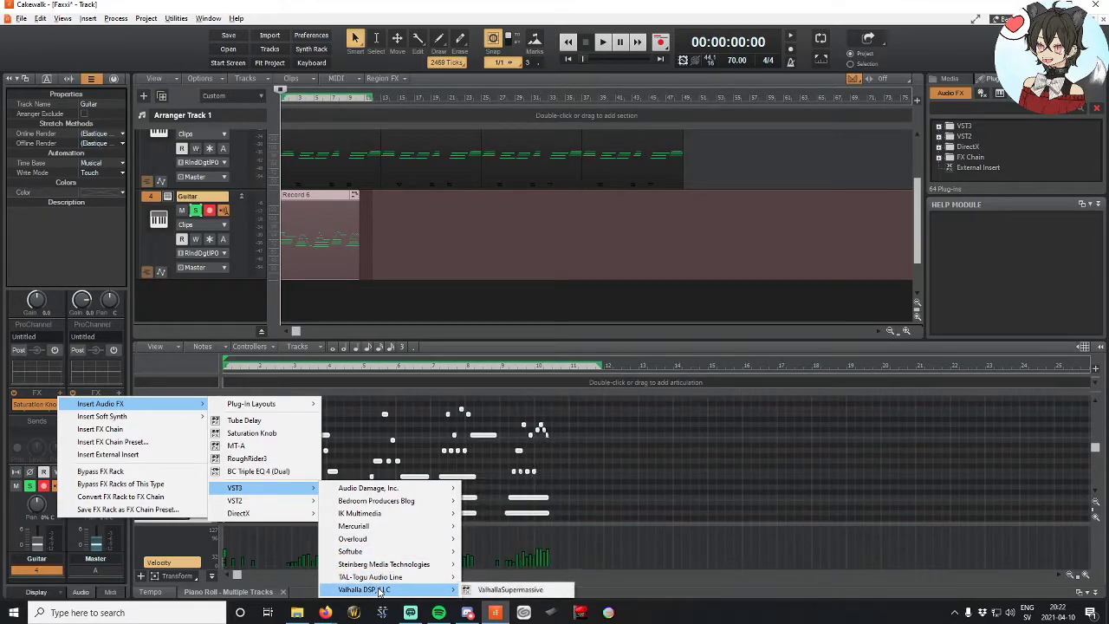
{"action": "mouse_move", "coordinate": [365, 544]}
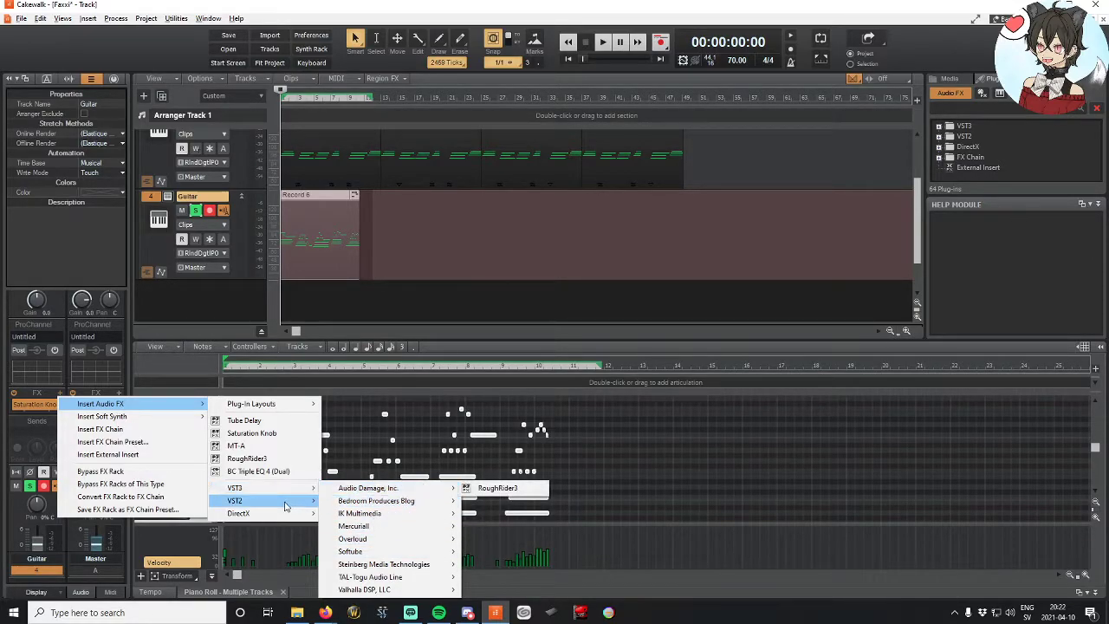
{"action": "mouse_move", "coordinate": [365, 515]}
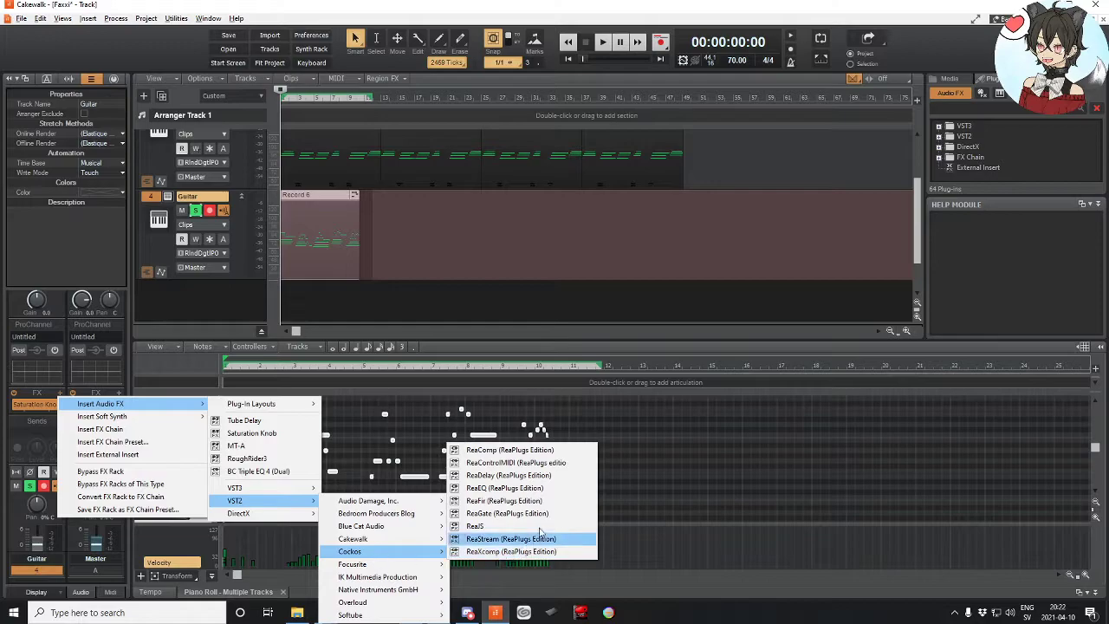
{"action": "left_click", "coordinate": [498, 476]}
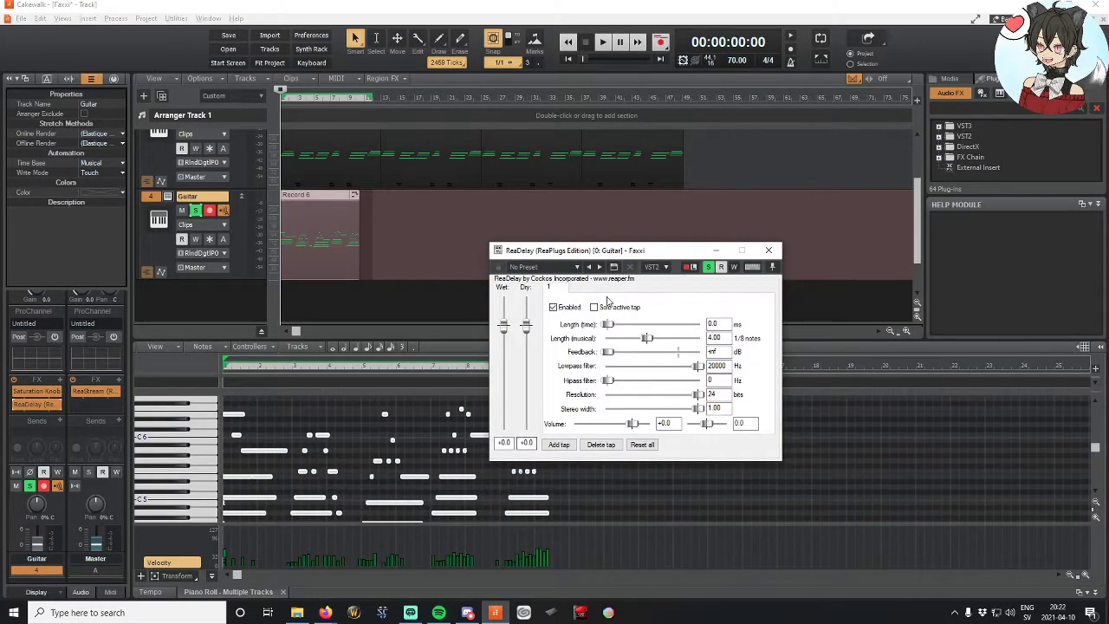
{"action": "left_click_drag", "start_coordinate": [588, 254], "coordinate": [494, 246]}
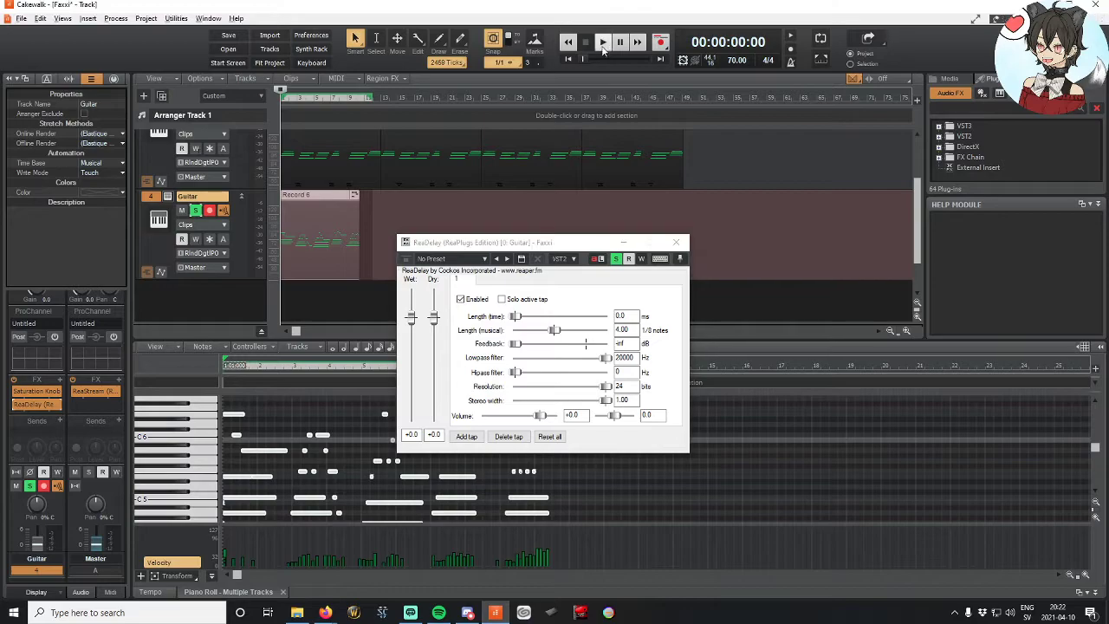
Step: Play the Guitar part and lower ReaDelay's Wet level to -16.4
{"action": "left_click", "coordinate": [604, 43]}
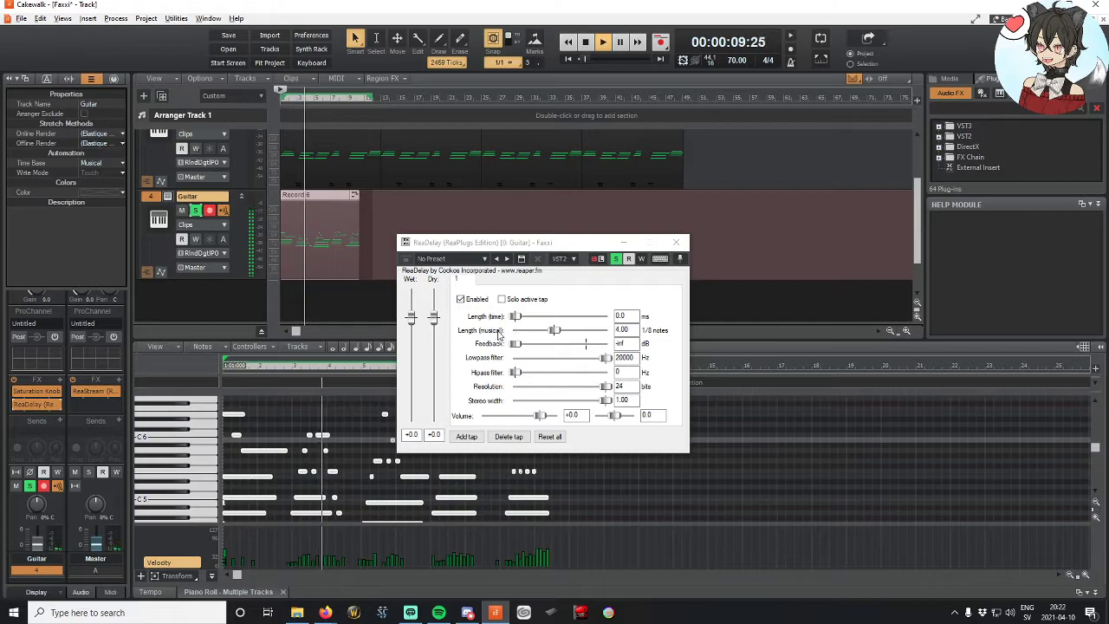
{"action": "left_click_drag", "start_coordinate": [413, 319], "coordinate": [414, 358]}
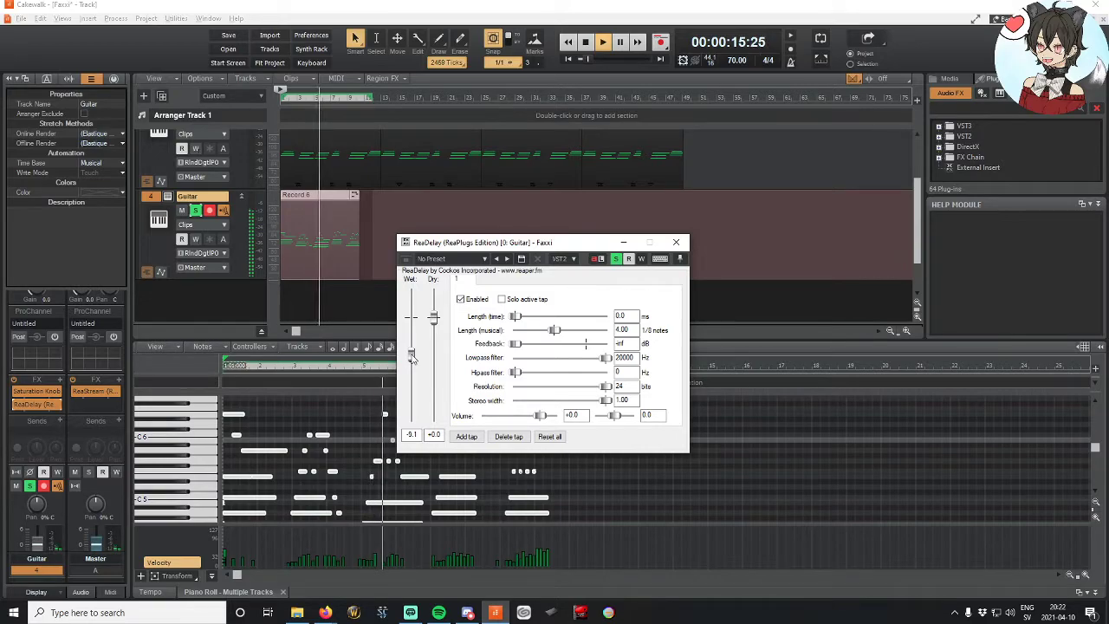
{"action": "left_click_drag", "start_coordinate": [412, 358], "coordinate": [412, 369]}
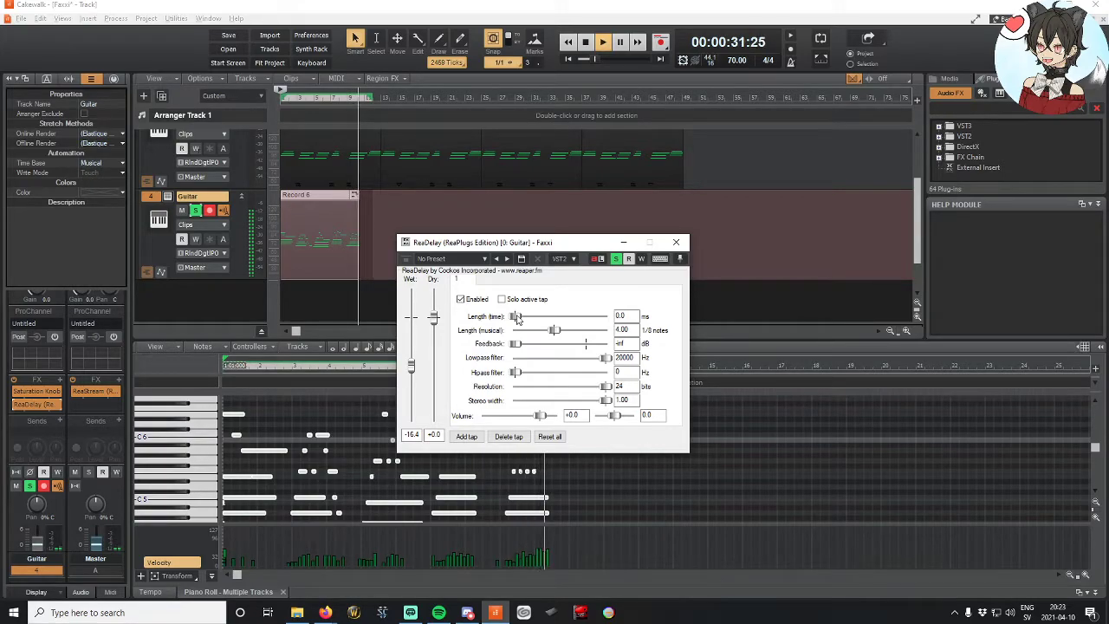
Step: Replay from near the start while trying to adjust ReaDelay's musical length, and try to close its window
{"action": "left_click", "coordinate": [291, 98]}
{"action": "left_click", "coordinate": [291, 97]}
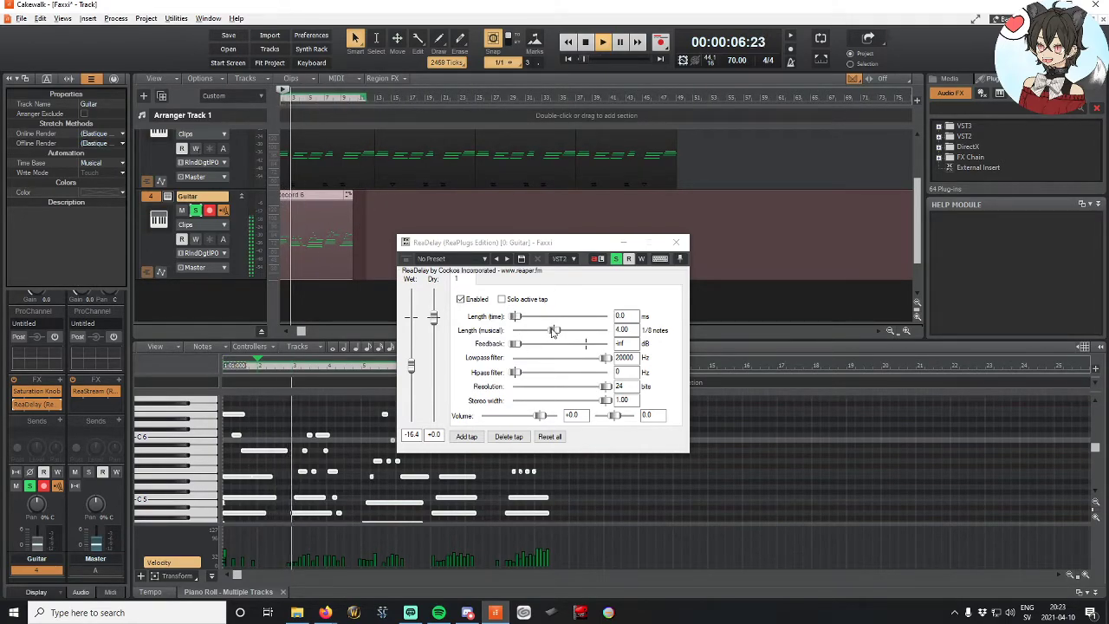
{"action": "left_click", "coordinate": [556, 333]}
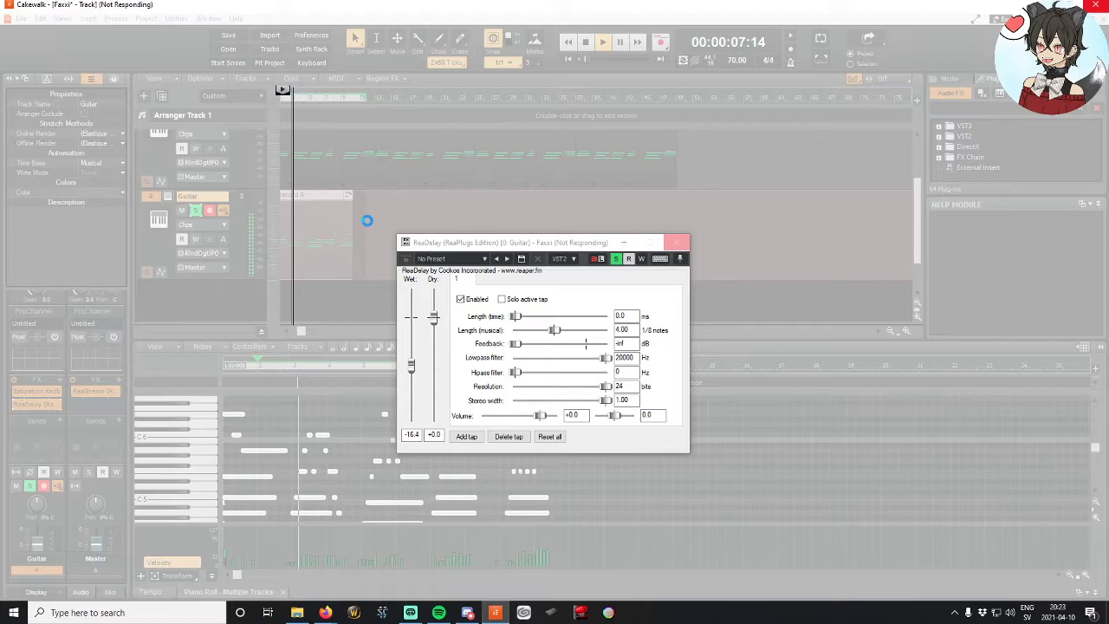
{"action": "left_click", "coordinate": [671, 250]}
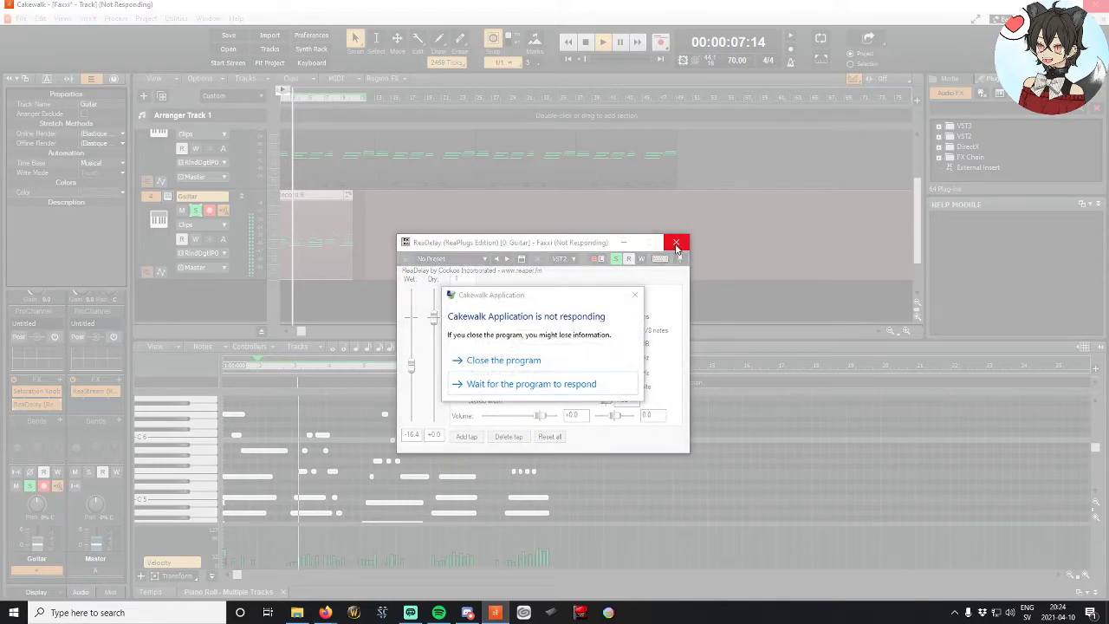
Step: Force-close the unresponsive audio program, restart Cakewalk and reopen the recent project Faxxi.cwp
{"action": "left_click", "coordinate": [530, 384]}
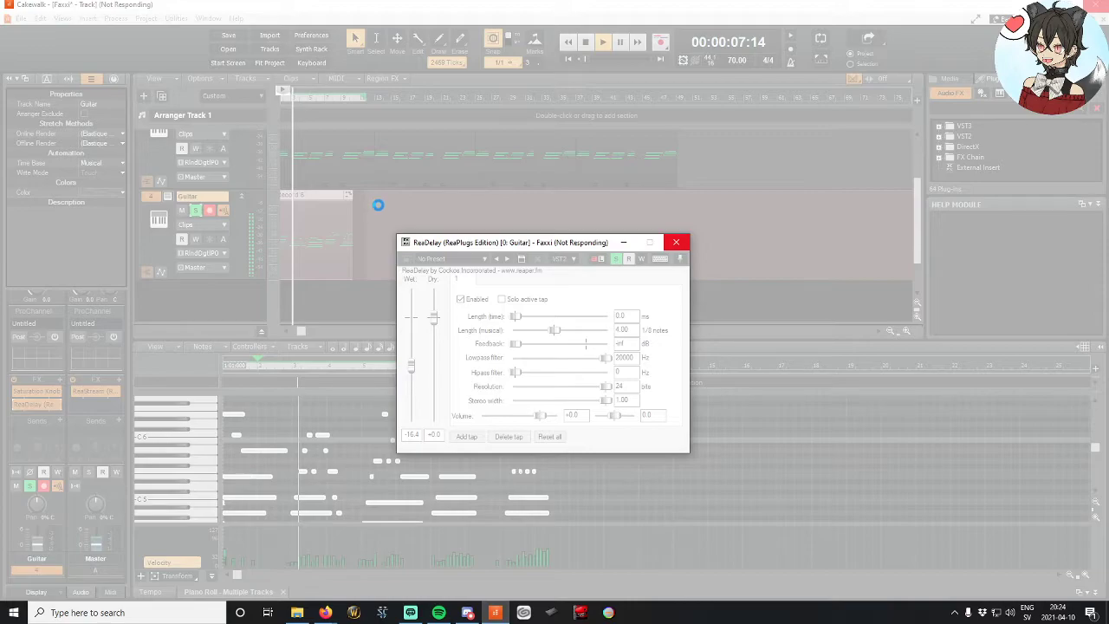
{"action": "left_click", "coordinate": [677, 242]}
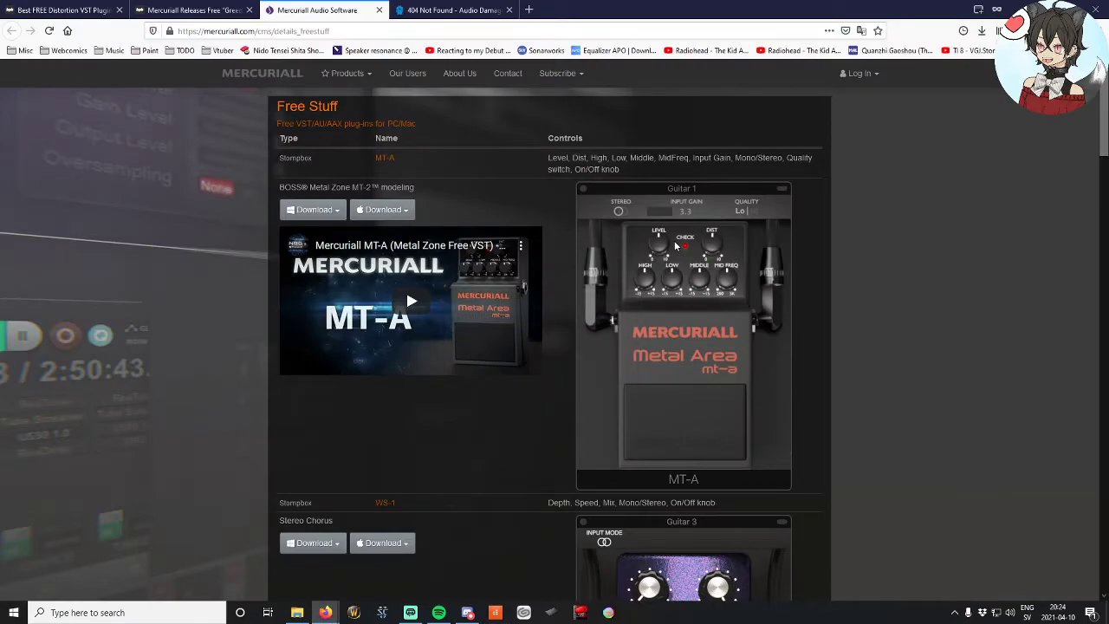
{"action": "left_click", "coordinate": [495, 613]}
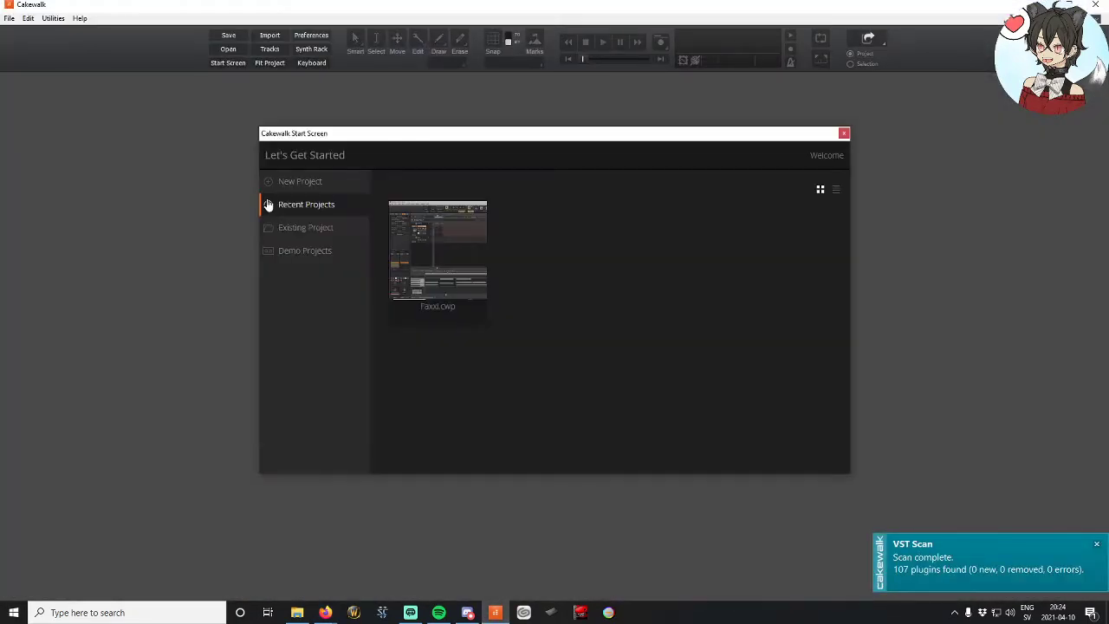
{"action": "left_click", "coordinate": [425, 252]}
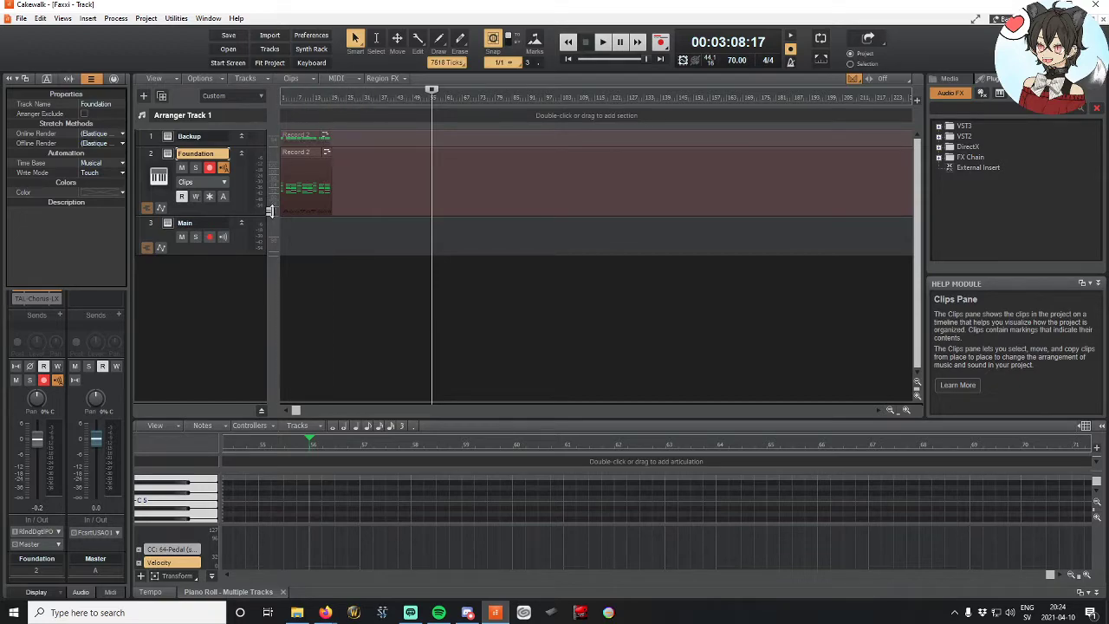
Step: Return to the start of the song and apply trimming to the Record 2 clip on the Foundation track
{"action": "mouse_move", "coordinate": [435, 102]}
{"action": "left_mouse_down"}
{"action": "mouse_move", "coordinate": [424, 90]}
{"action": "mouse_move", "coordinate": [192, 91]}
{"action": "left_mouse_up"}
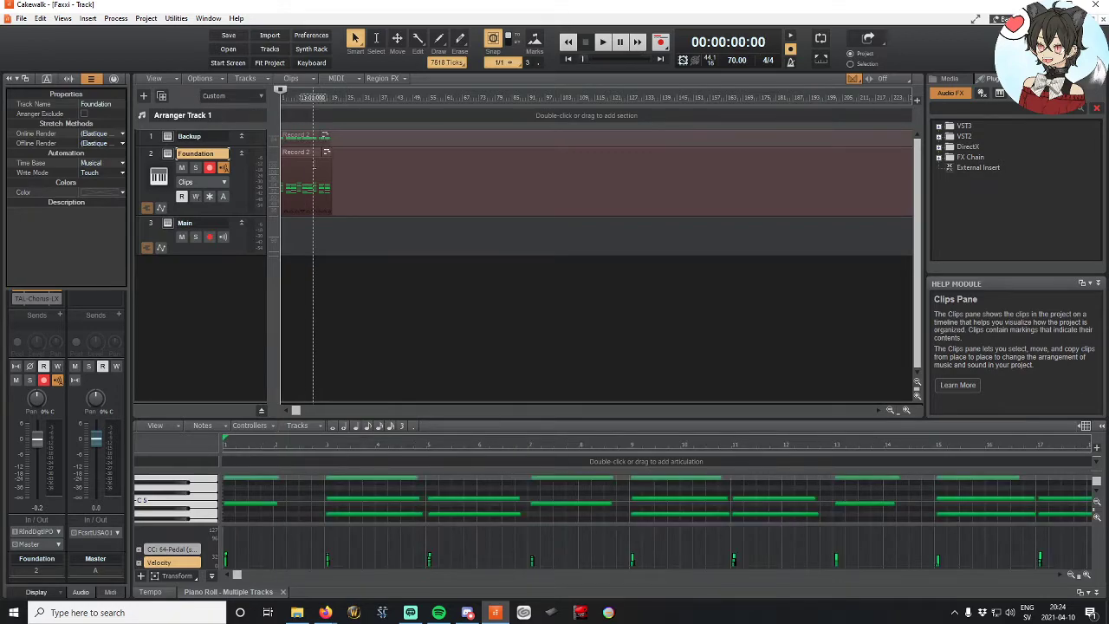
{"action": "left_click", "coordinate": [305, 165]}
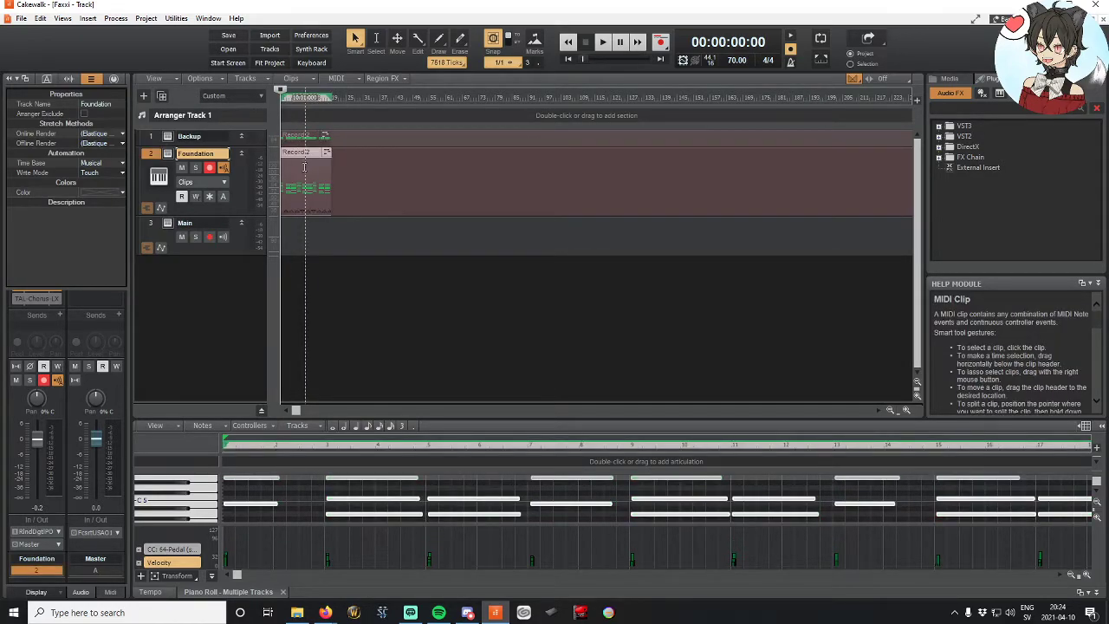
{"action": "left_click_drag", "start_coordinate": [236, 576], "coordinate": [484, 580]}
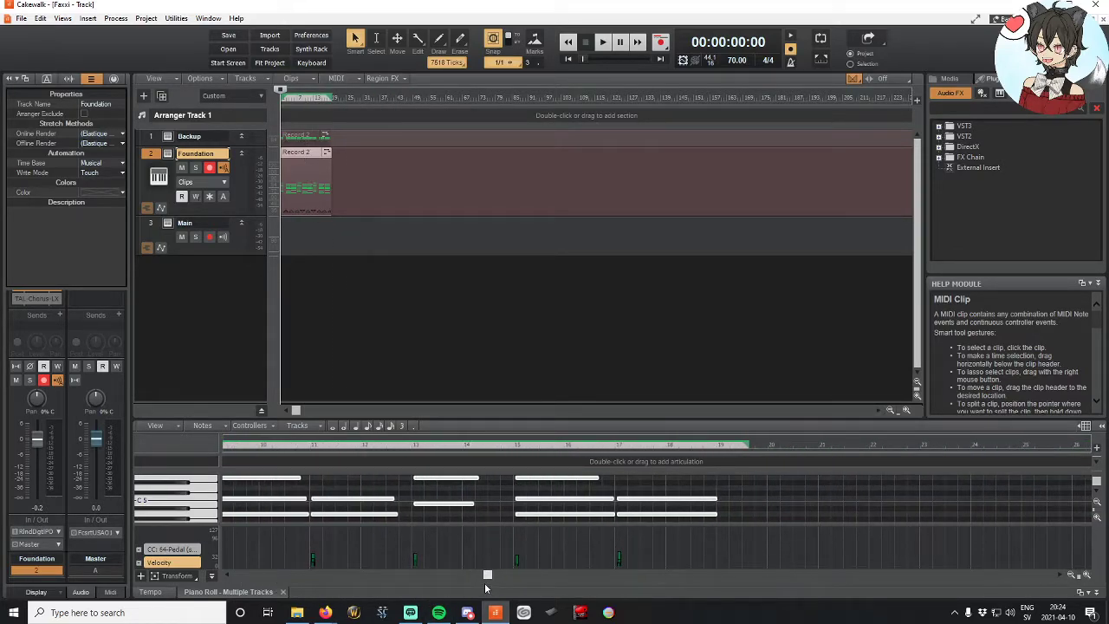
{"action": "right_click", "coordinate": [298, 164]}
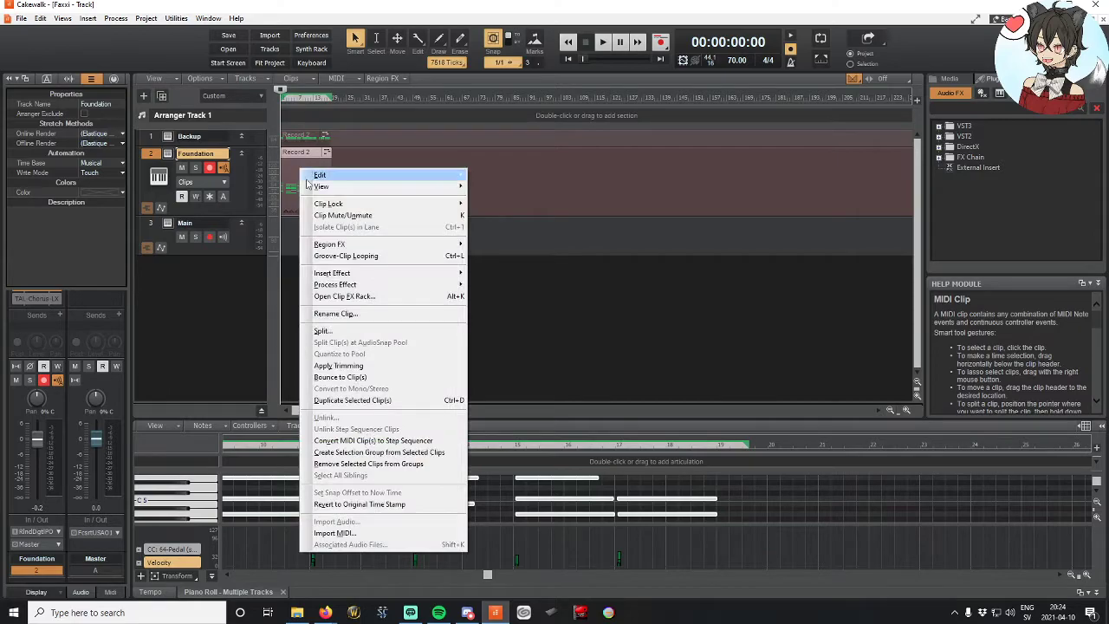
{"action": "left_click", "coordinate": [354, 365]}
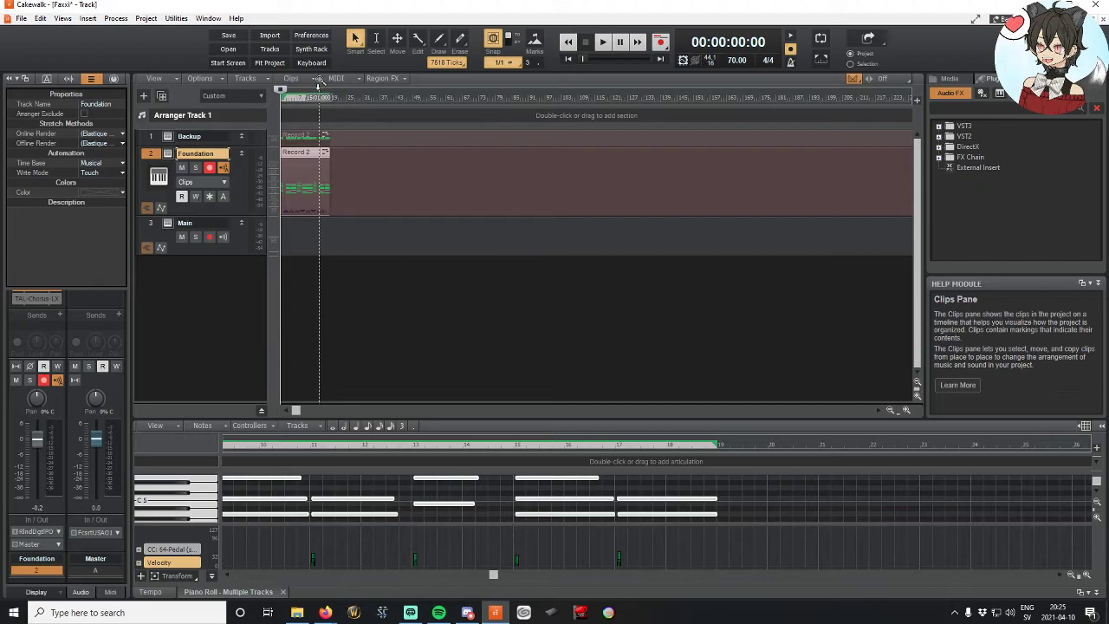
Step: Place a copy of the Foundation track's Record 2 clip at bar 19 and move that copy on to bar 37
{"action": "left_click_drag", "start_coordinate": [319, 95], "coordinate": [395, 97]}
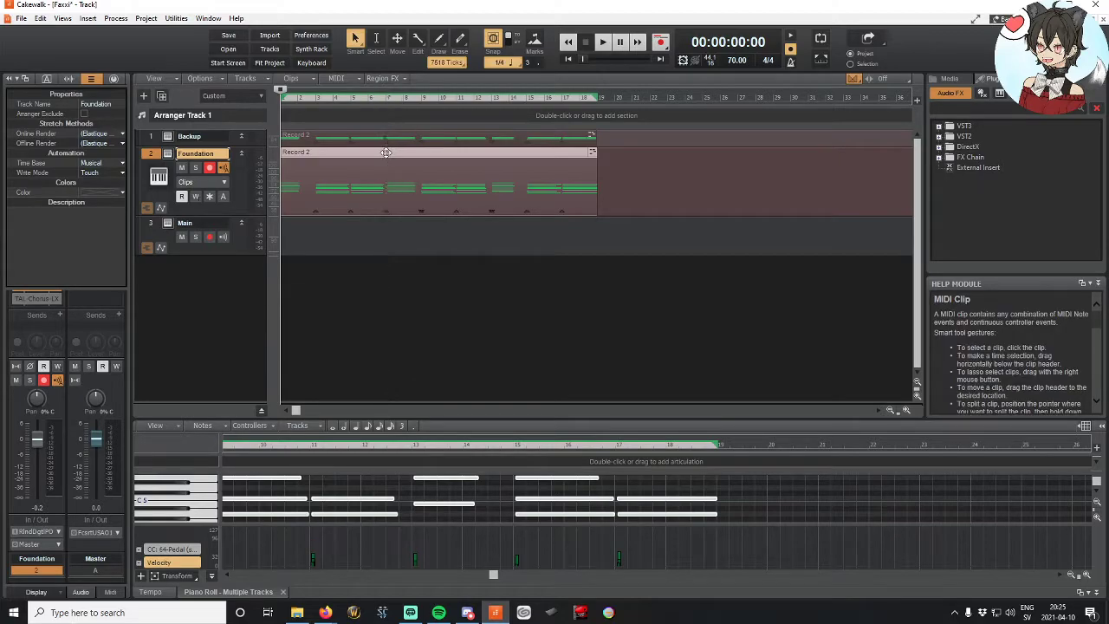
{"action": "left_click_drag", "start_coordinate": [403, 155], "coordinate": [719, 161]}
{"action": "left_click_drag", "start_coordinate": [298, 409], "coordinate": [495, 410]}
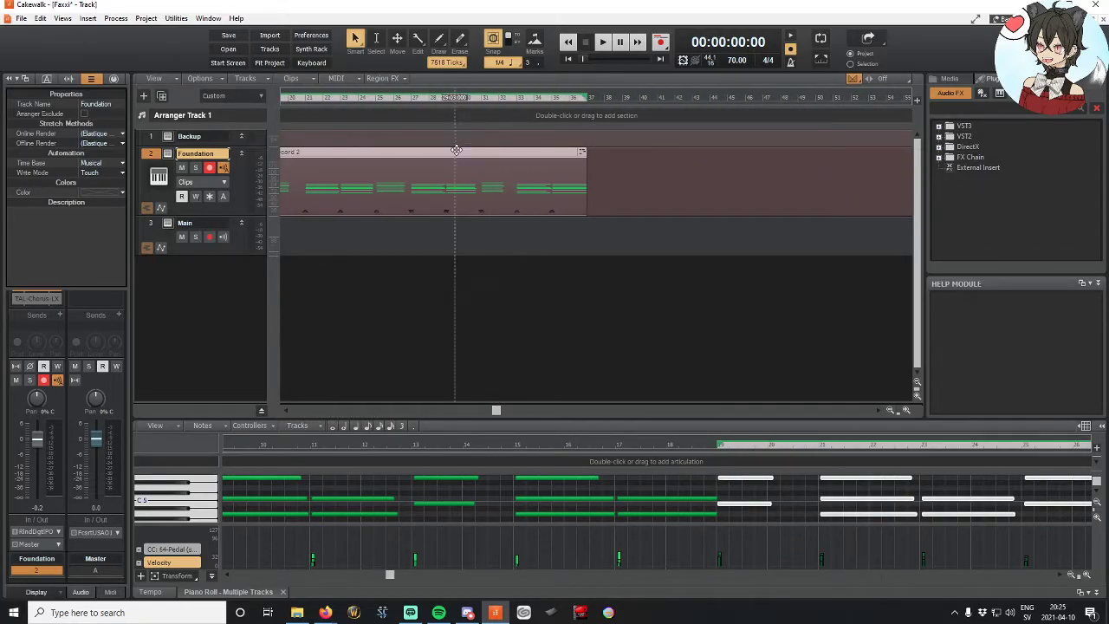
{"action": "left_click_drag", "start_coordinate": [457, 150], "coordinate": [774, 157]}
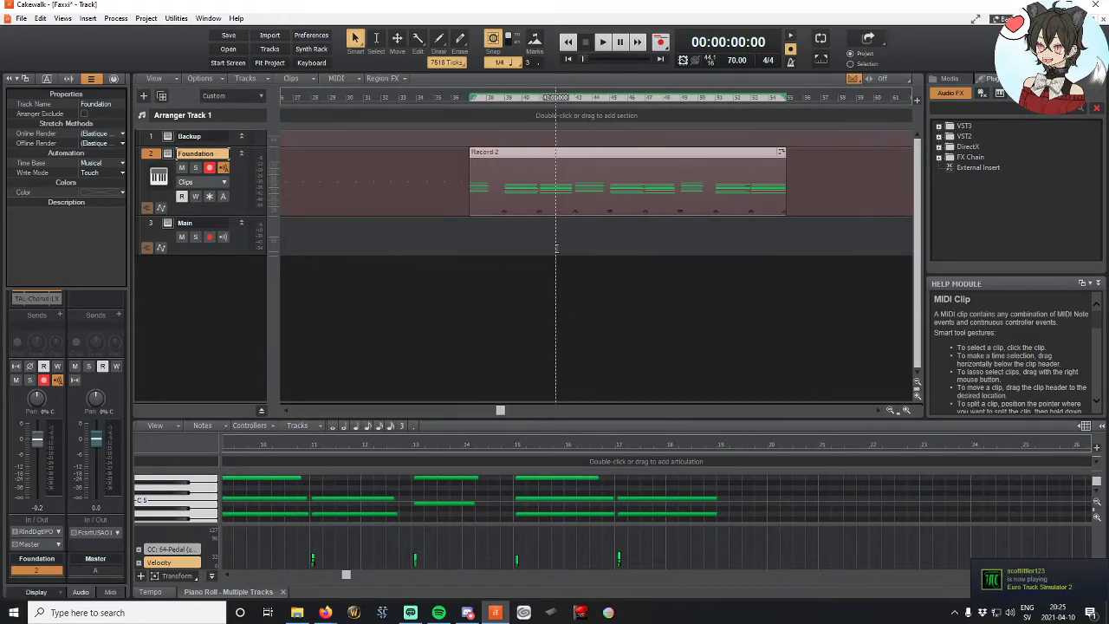
Step: Undo the last move of the copied Foundation clip and place it at bar 37 again
{"action": "scroll", "coordinate": [537, 260], "scroll_direction": "left", "scroll_amount": 2}
{"action": "left_click_drag", "start_coordinate": [472, 414], "coordinate": [349, 413]}
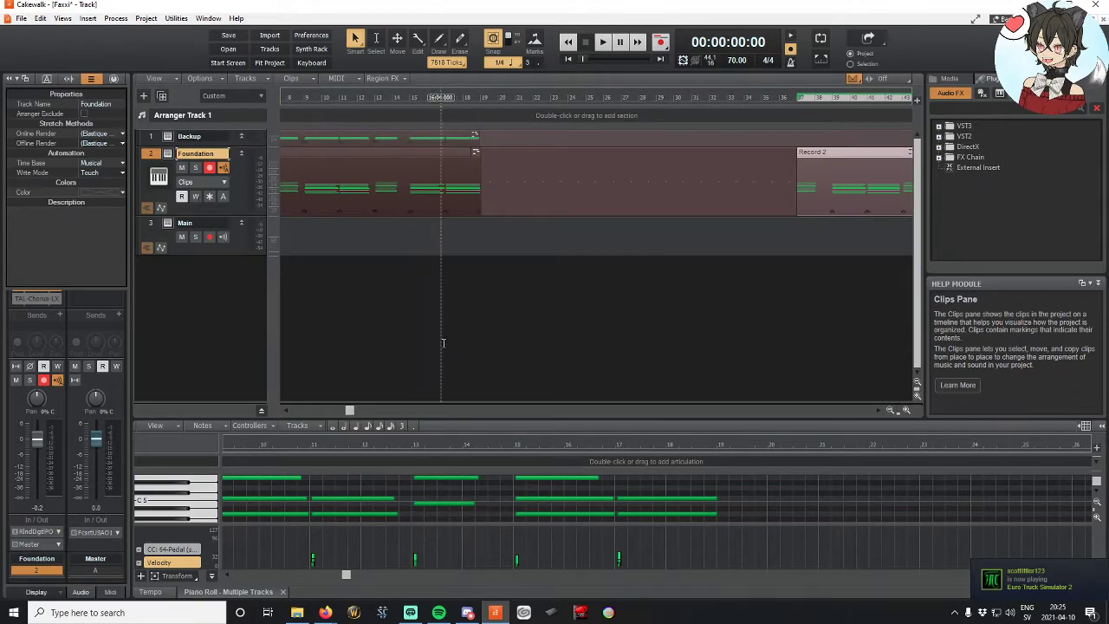
{"action": "key", "text": "ctrl+z"}
{"action": "left_click_drag", "start_coordinate": [564, 153], "coordinate": [882, 163]}
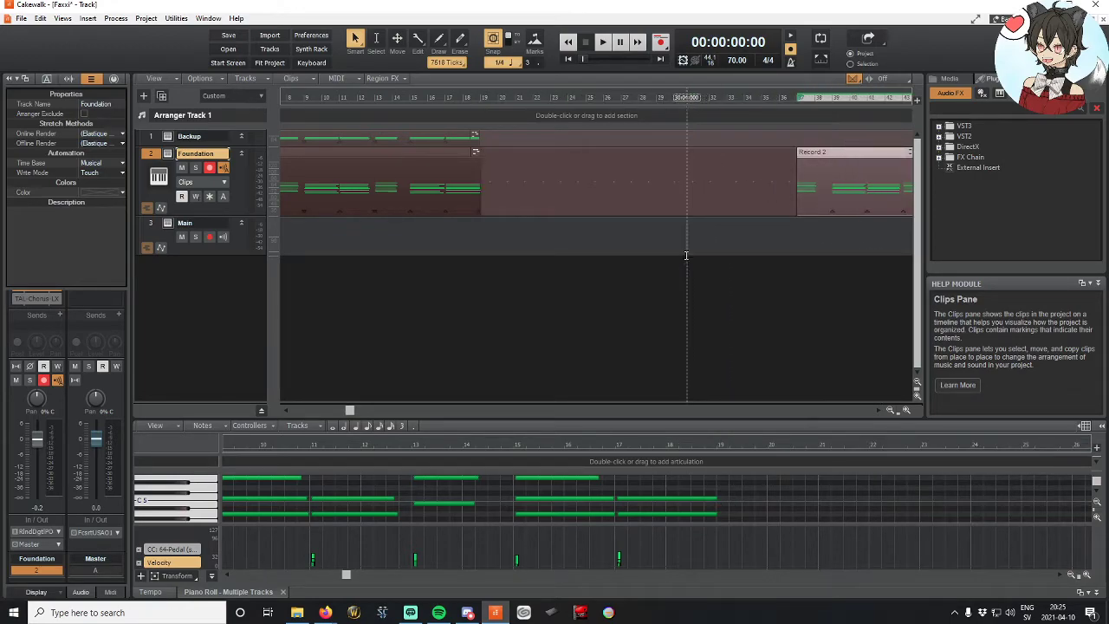
{"action": "left_click", "coordinate": [684, 265]}
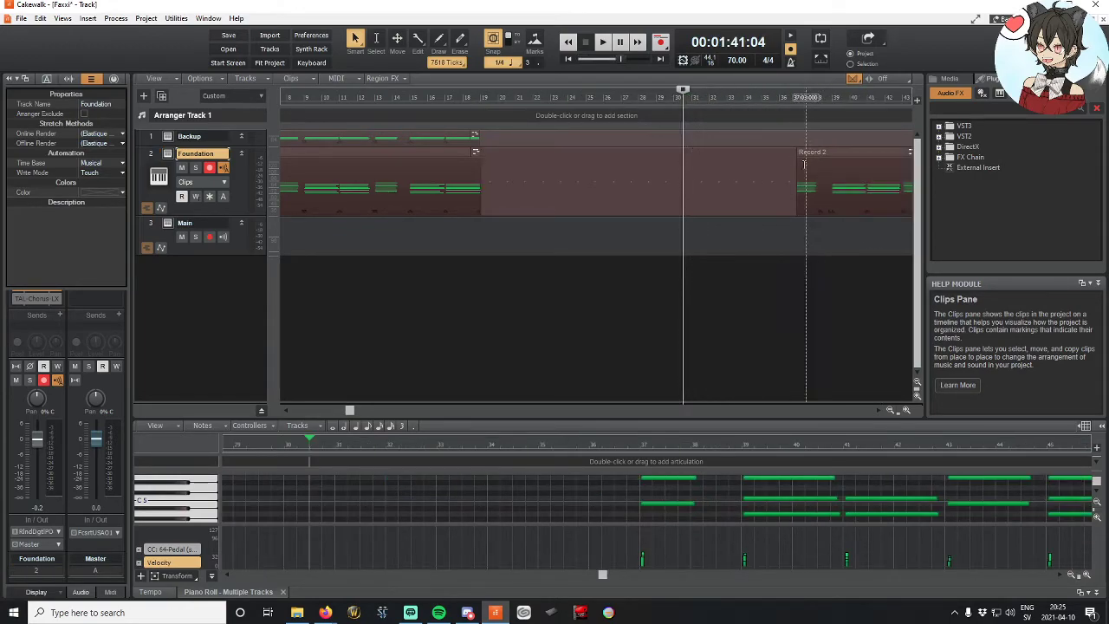
Step: Copy the first Foundation clip and paste it into the gap between bars 19 and 37
{"action": "left_click", "coordinate": [434, 154]}
{"action": "key", "text": "ctrl+c"}
{"action": "key", "text": "ctrl+v"}
{"action": "left_click_drag", "start_coordinate": [740, 156], "coordinate": [539, 159]}
{"action": "left_click", "coordinate": [569, 292]}
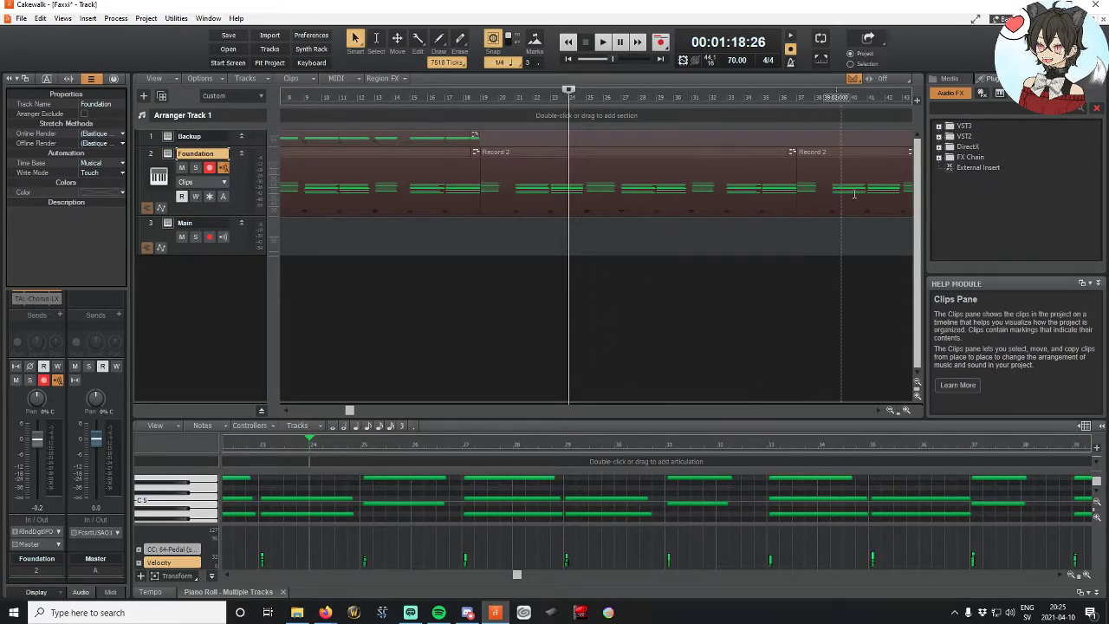
Step: Examine how the repeated Foundation clips join around bars 19 and 37
{"action": "left_click", "coordinate": [791, 97]}
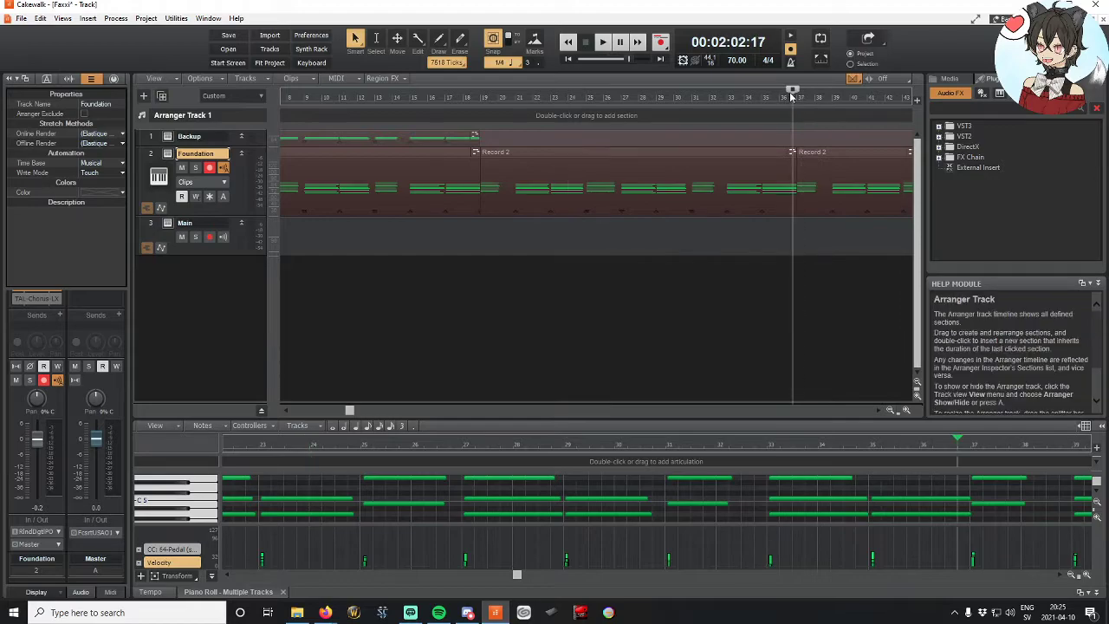
{"action": "key", "text": "F5"}
{"action": "left_click", "coordinate": [599, 289]}
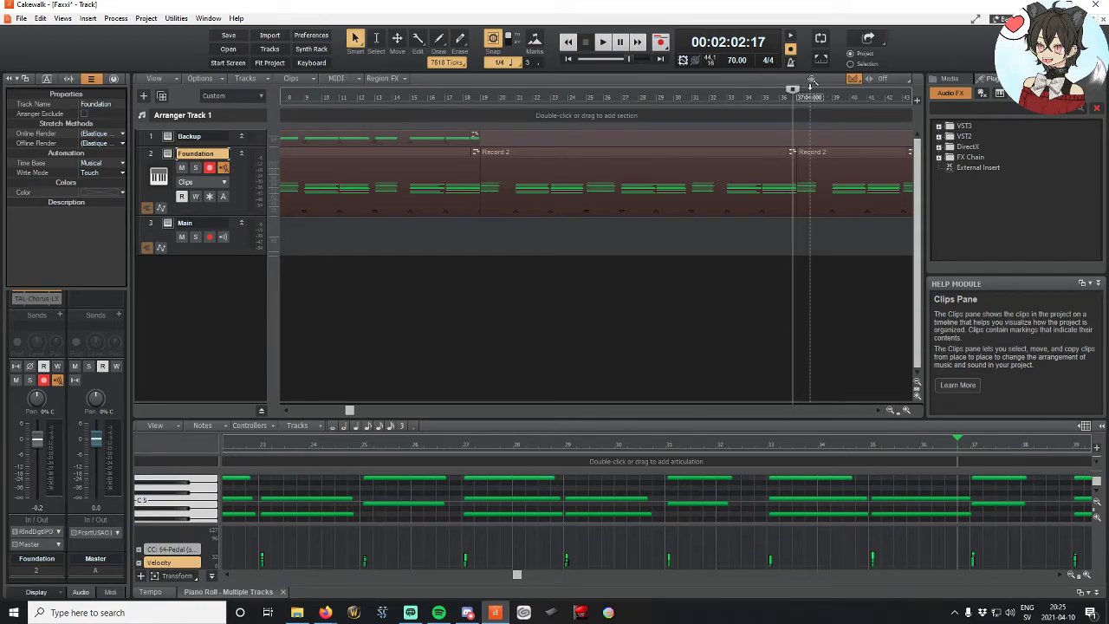
{"action": "left_click_drag", "start_coordinate": [811, 91], "coordinate": [811, 70]}
{"action": "mouse_move", "coordinate": [589, 92]}
{"action": "left_mouse_down"}
{"action": "mouse_move", "coordinate": [590, 121]}
{"action": "mouse_move", "coordinate": [590, 82]}
{"action": "left_mouse_up"}
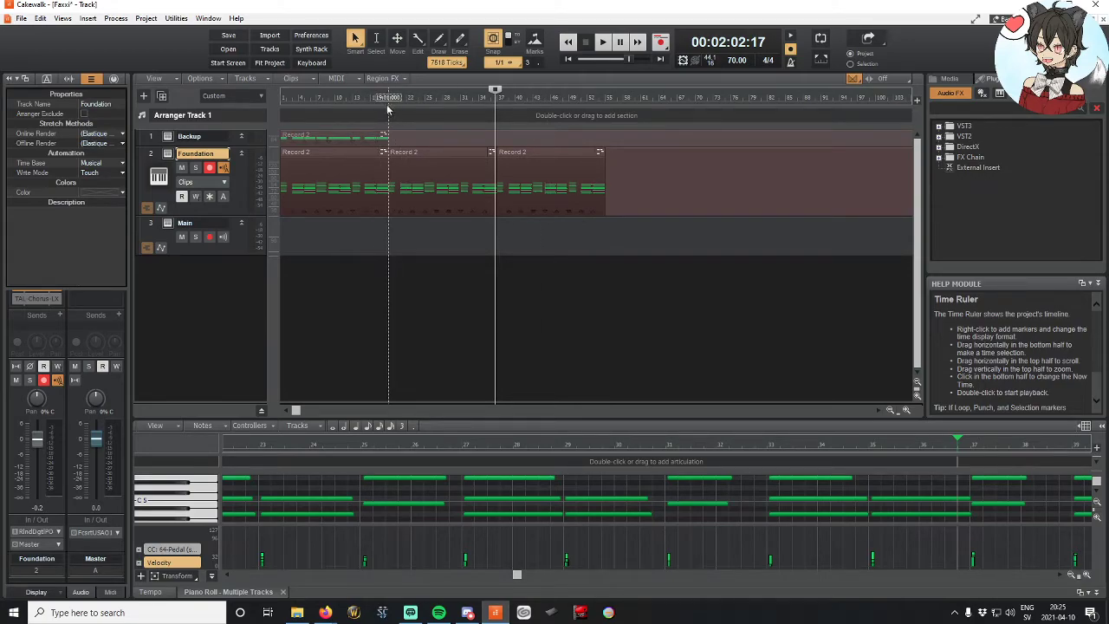
{"action": "left_click", "coordinate": [387, 99]}
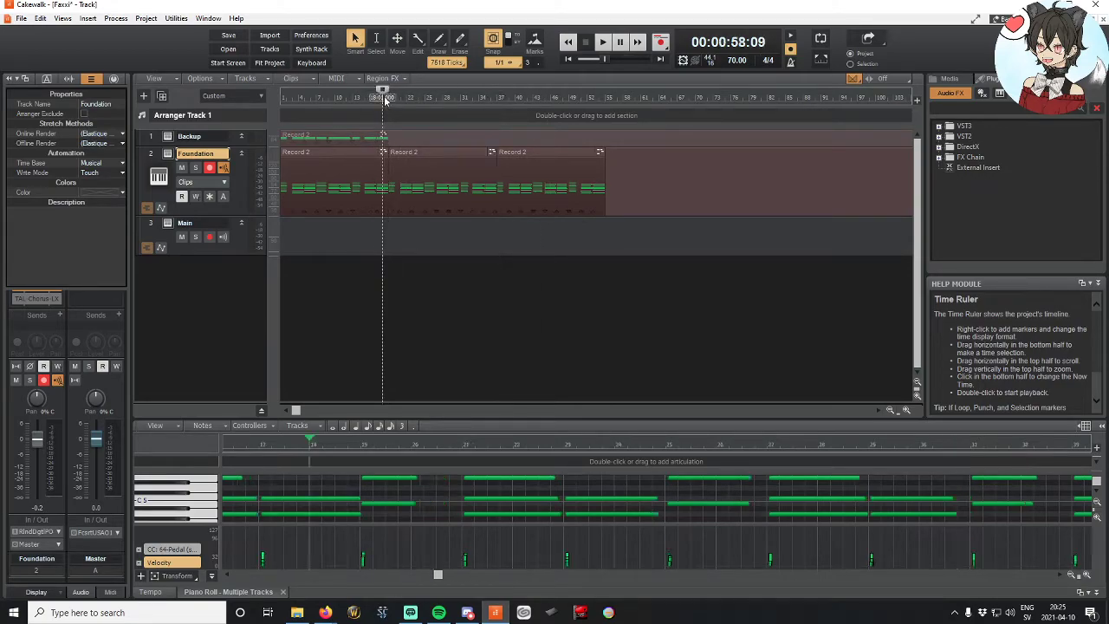
{"action": "left_click_drag", "start_coordinate": [385, 92], "coordinate": [591, 152]}
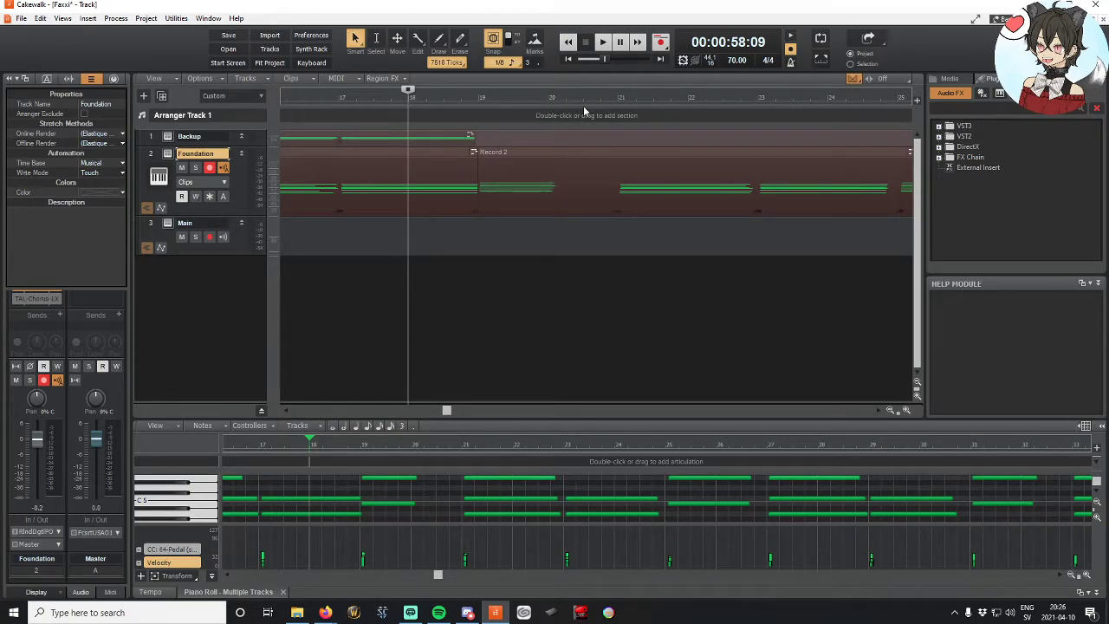
{"action": "left_click_drag", "start_coordinate": [495, 82], "coordinate": [590, 96]}
{"action": "left_click", "coordinate": [478, 101]}
{"action": "left_click", "coordinate": [484, 100]}
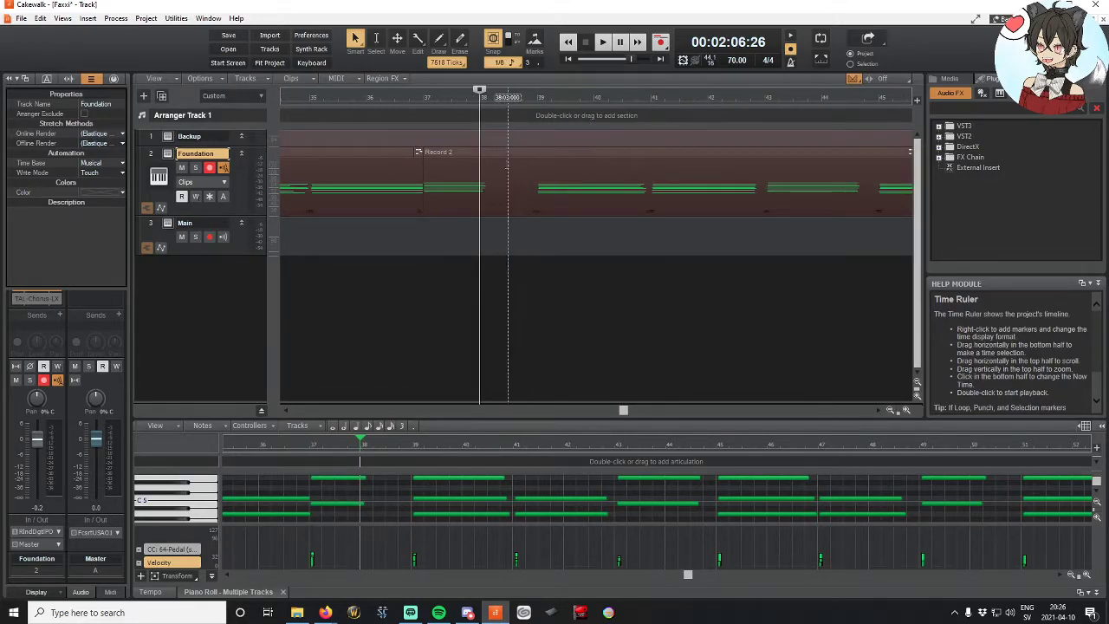
{"action": "left_click", "coordinate": [507, 151]}
{"action": "left_click_drag", "start_coordinate": [507, 151], "coordinate": [544, 176]}
Step: Insert one Komplete Kontrol instrument track with Omni input above the Main track
{"action": "left_click_drag", "start_coordinate": [628, 413], "coordinate": [156, 379]}
{"action": "left_click", "coordinate": [239, 248]}
{"action": "right_click", "coordinate": [242, 242]}
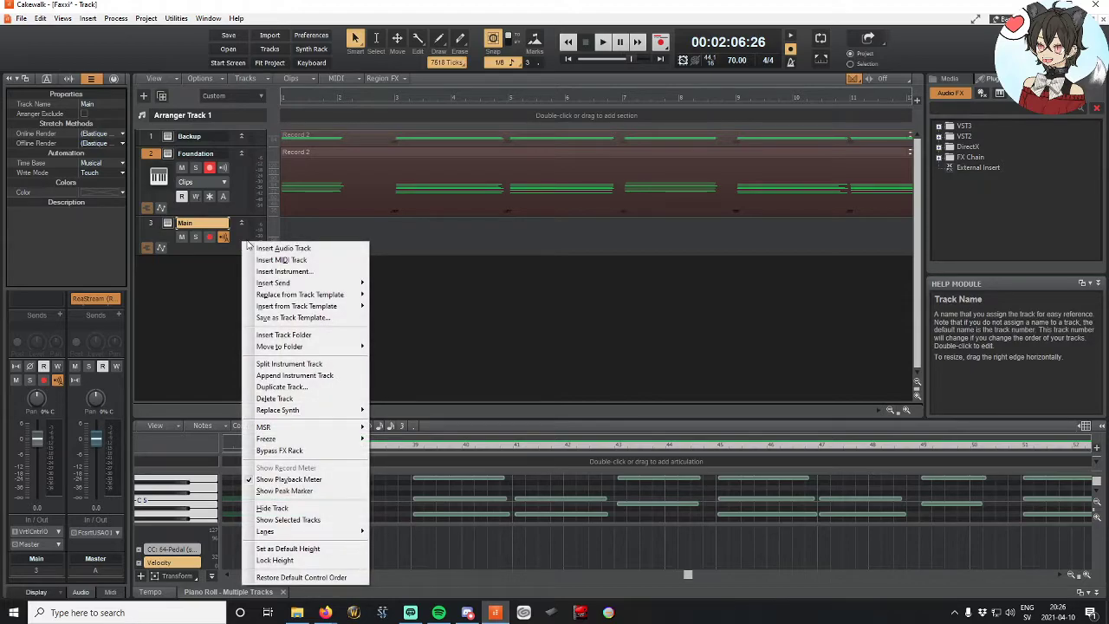
{"action": "left_click", "coordinate": [185, 282]}
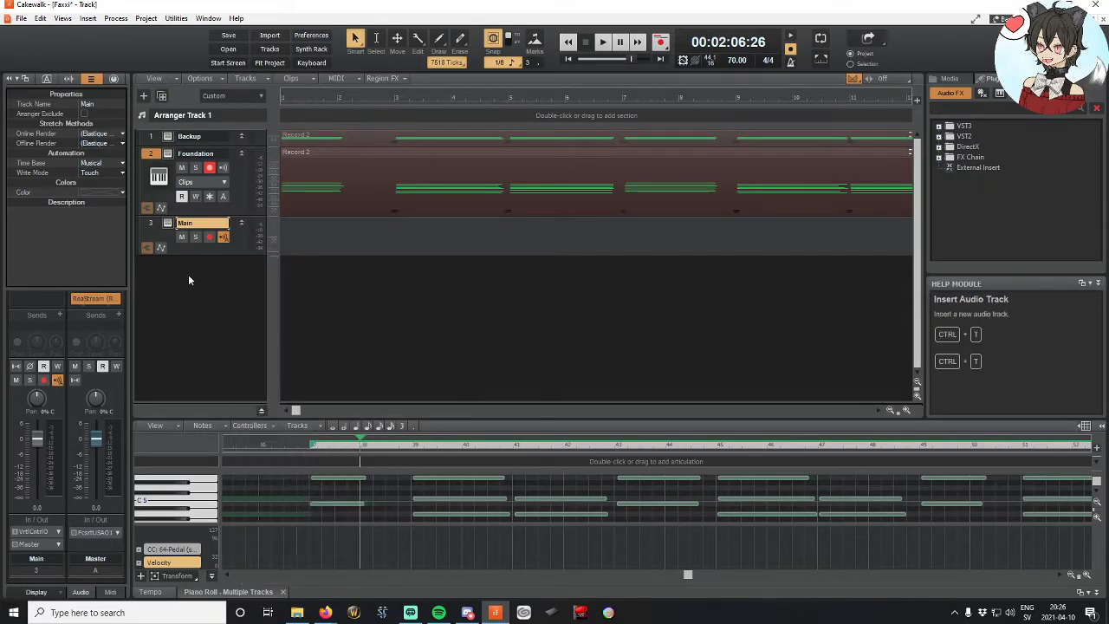
{"action": "right_click", "coordinate": [205, 251]}
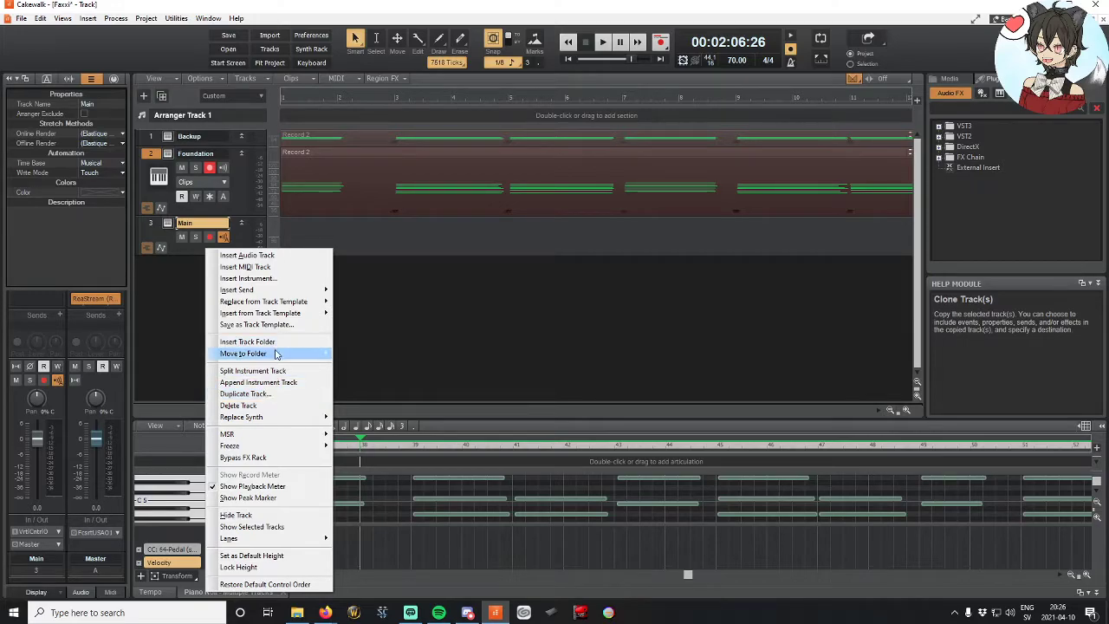
{"action": "left_click", "coordinate": [276, 281]}
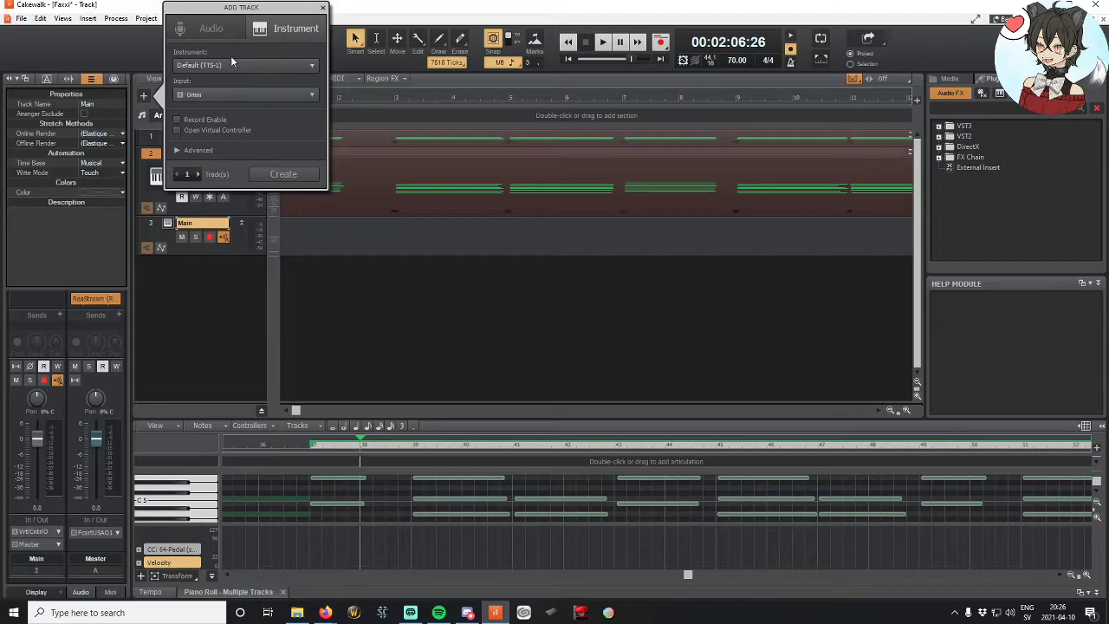
{"action": "left_click", "coordinate": [232, 65]}
{"action": "left_click", "coordinate": [240, 119]}
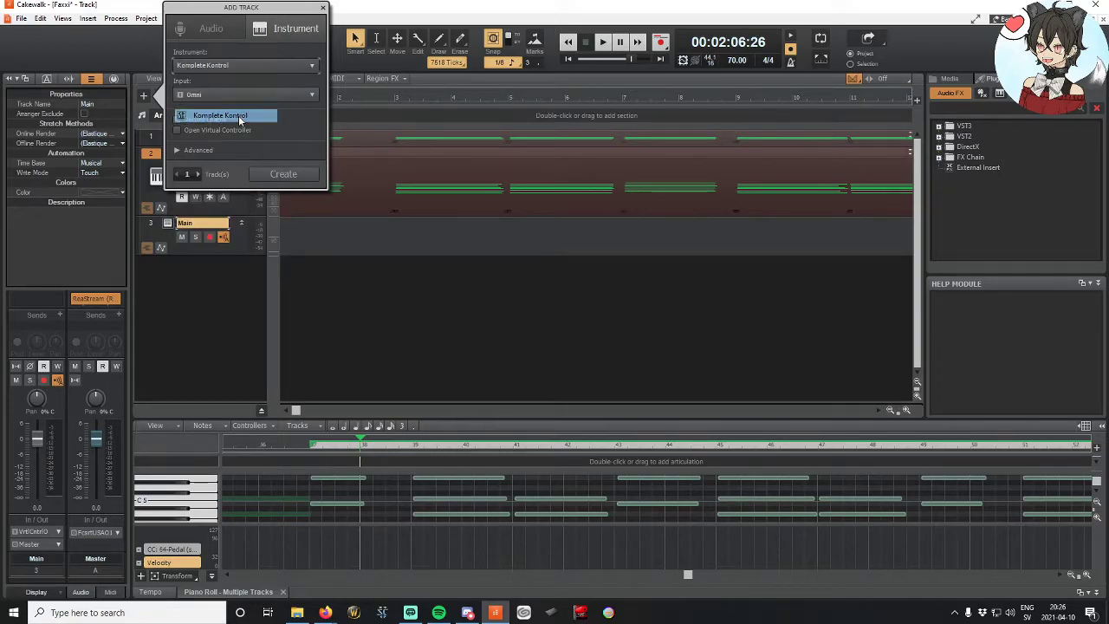
{"action": "left_click", "coordinate": [283, 174]}
Step: Rename the new Komplete Kontrol track as Base
{"action": "double_click", "coordinate": [192, 223]}
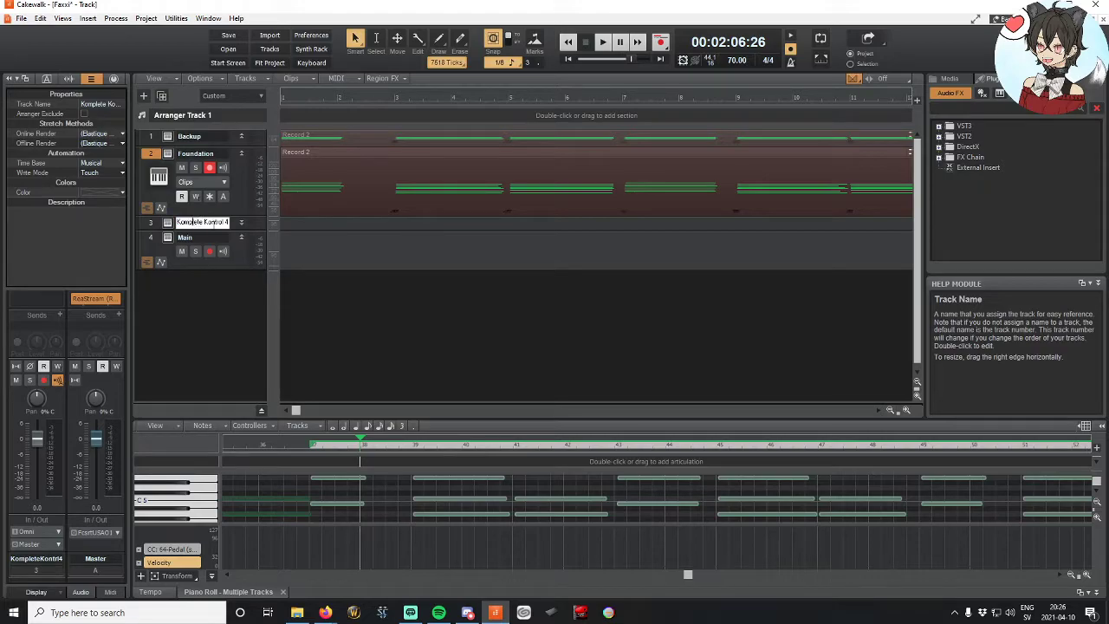
{"action": "key", "text": "ctrl+a"}
{"action": "key", "text": "Return"}
Step: Filter the Base track's Komplete Kontrol library by Bass and Additive, load the Growling Bass preset and close the instrument window
{"action": "left_click", "coordinate": [168, 224]}
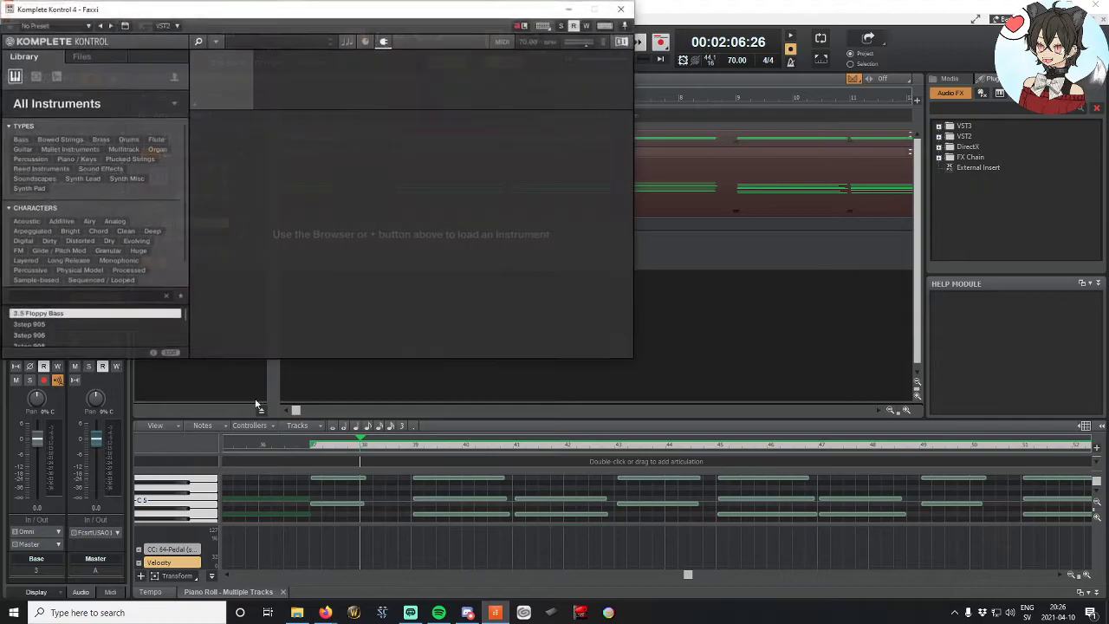
{"action": "left_click", "coordinate": [20, 139]}
{"action": "left_click", "coordinate": [25, 246]}
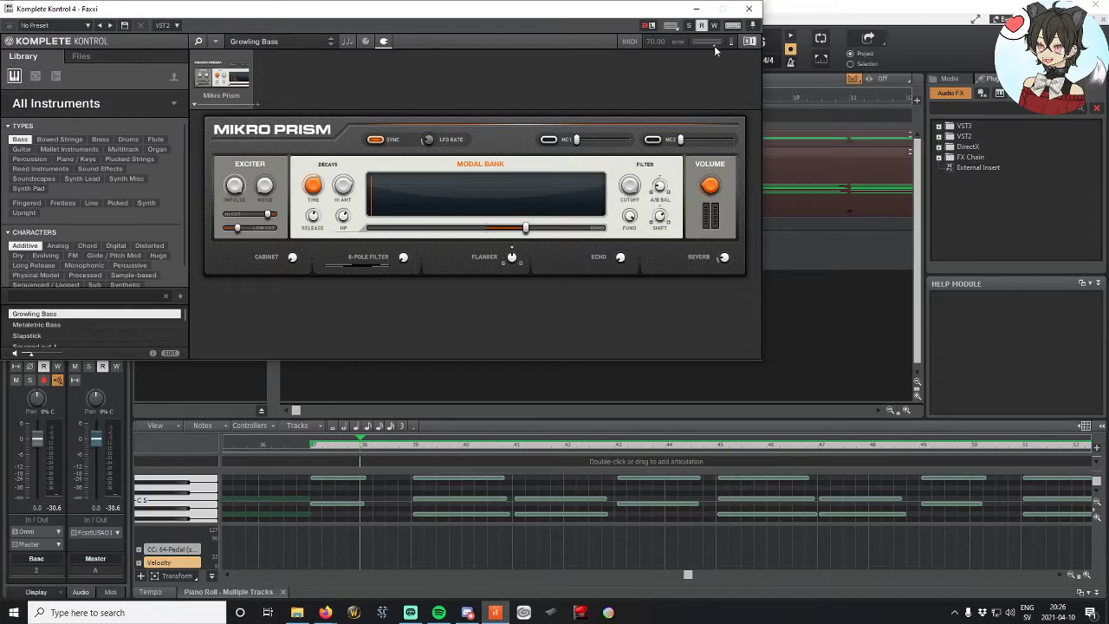
{"action": "left_click", "coordinate": [749, 9]}
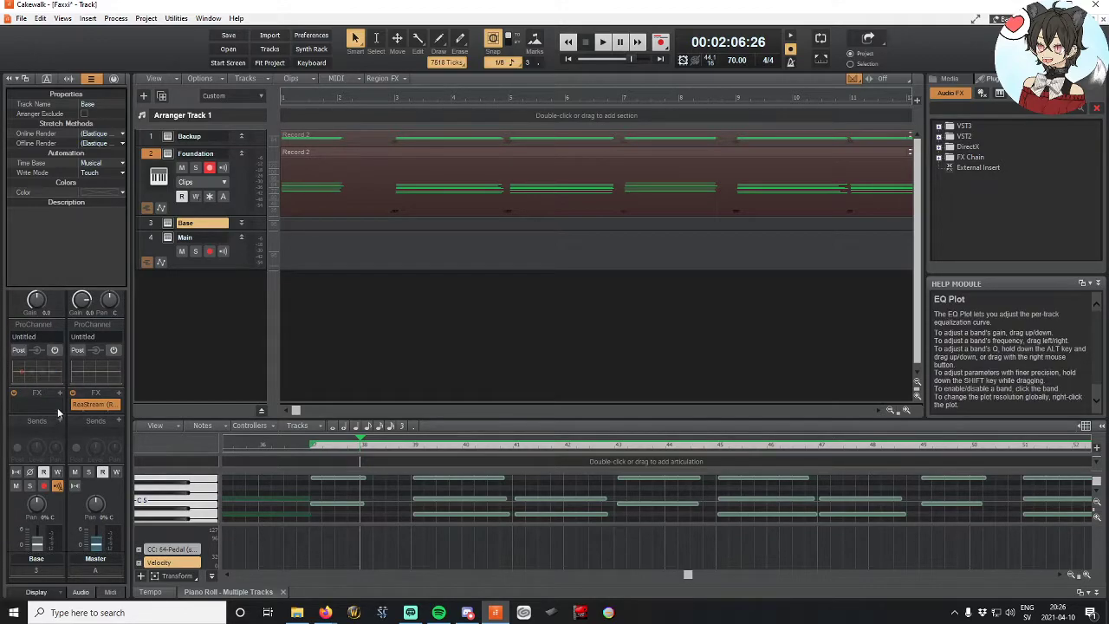
Step: Insert the MT-A distortion effect on the Base track and close its window
{"action": "right_click", "coordinate": [59, 398]}
{"action": "mouse_move", "coordinate": [82, 405]}
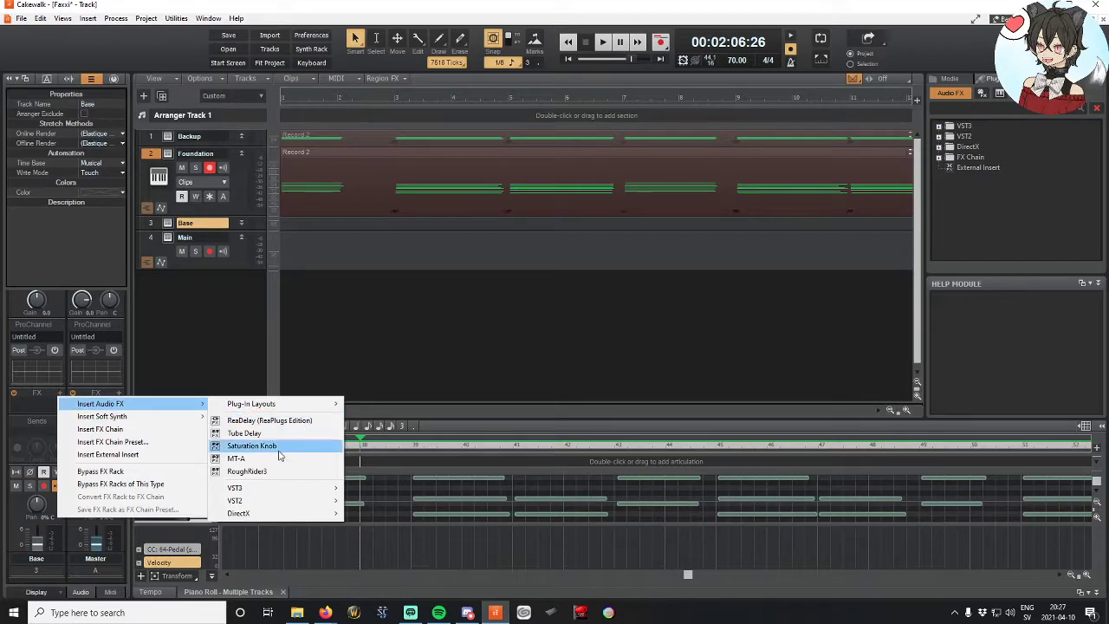
{"action": "left_click", "coordinate": [247, 457]}
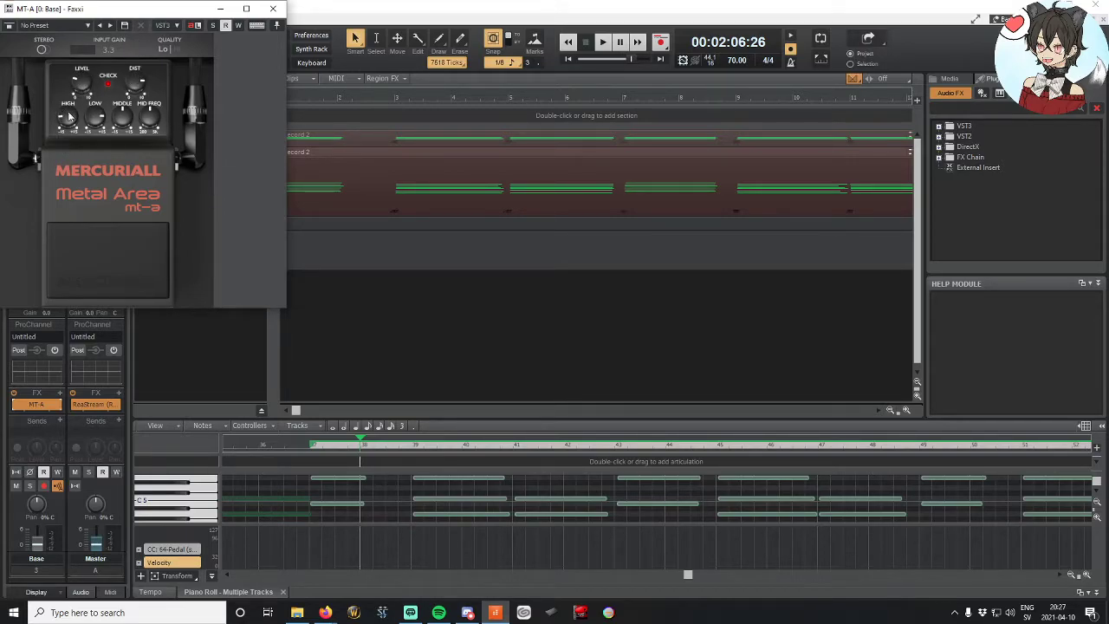
{"action": "left_click", "coordinate": [273, 9]}
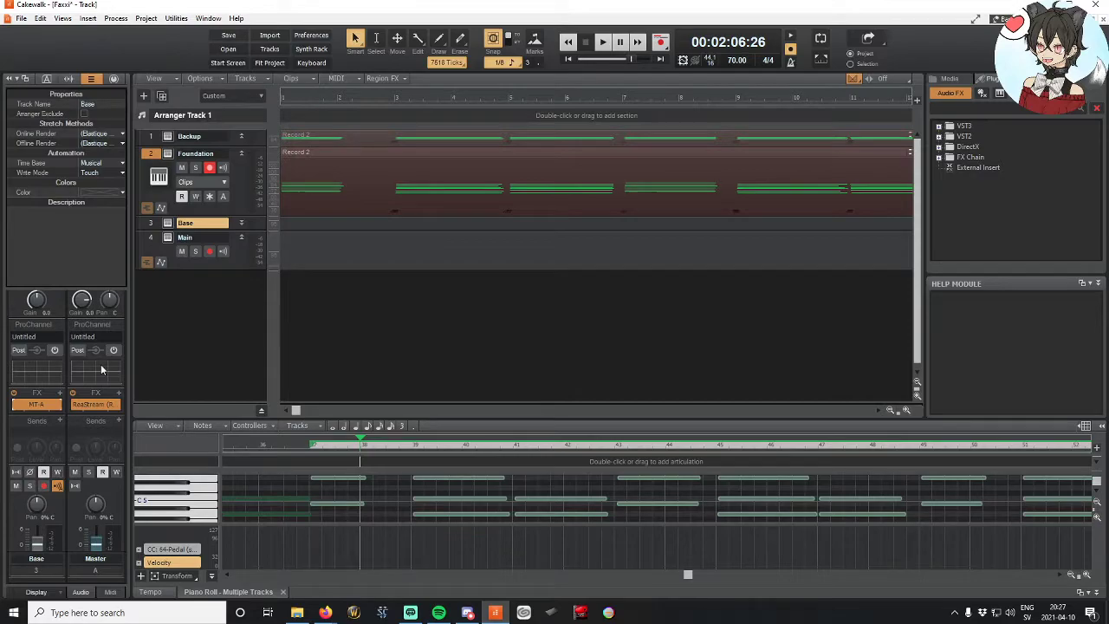
Step: Insert the ValhallaSupermassive effect on the Base track and close its window
{"action": "left_click", "coordinate": [61, 395]}
{"action": "mouse_move", "coordinate": [97, 405]}
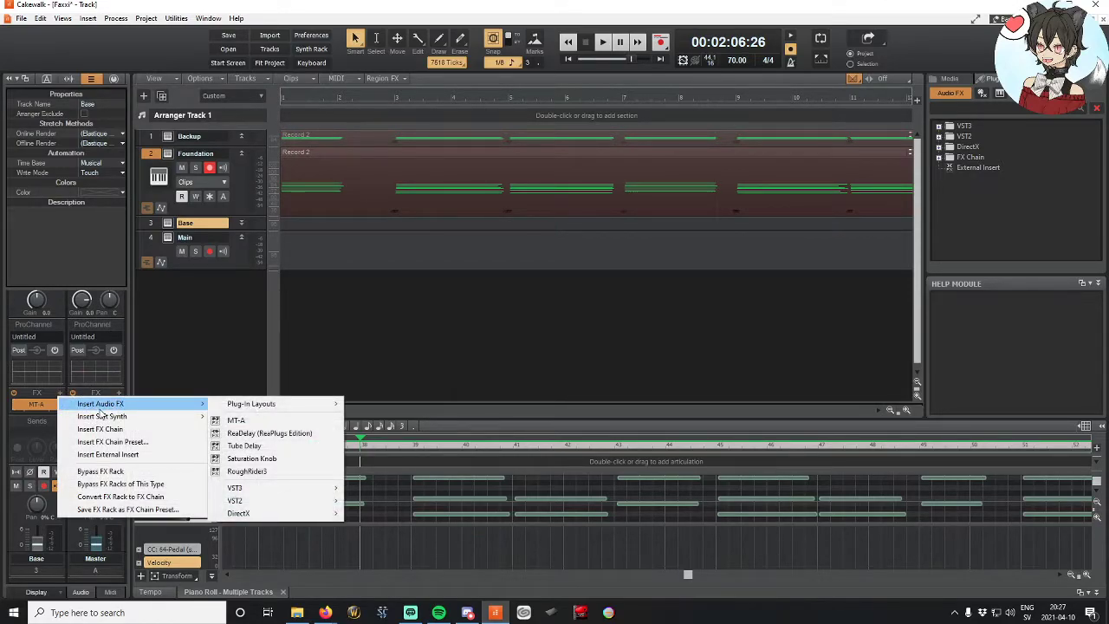
{"action": "mouse_move", "coordinate": [319, 489]}
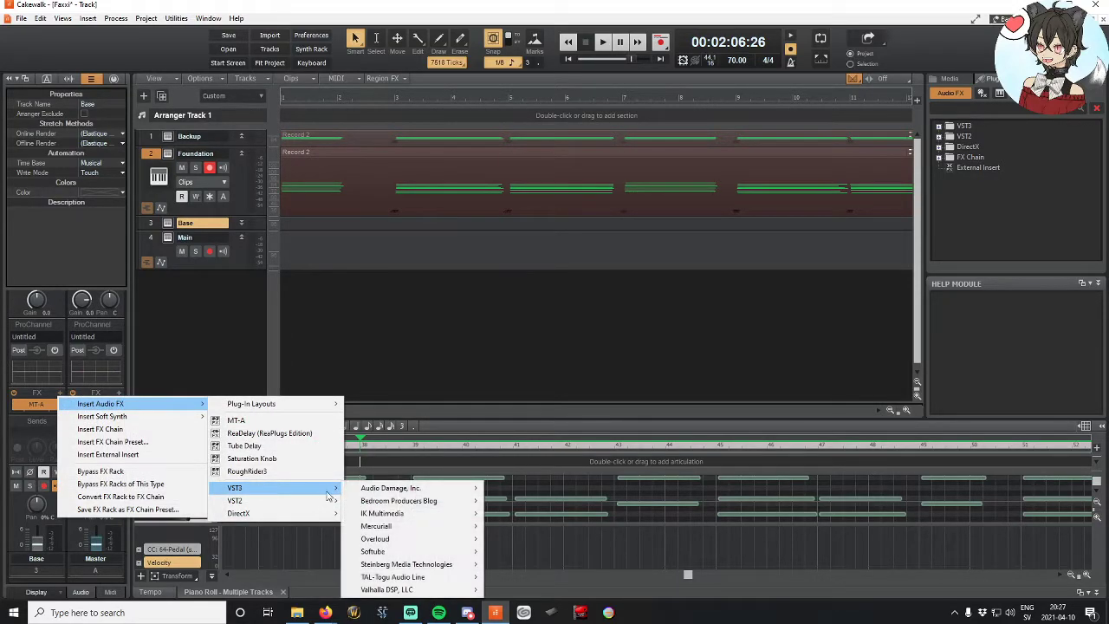
{"action": "mouse_move", "coordinate": [417, 591]}
{"action": "left_click", "coordinate": [526, 591]}
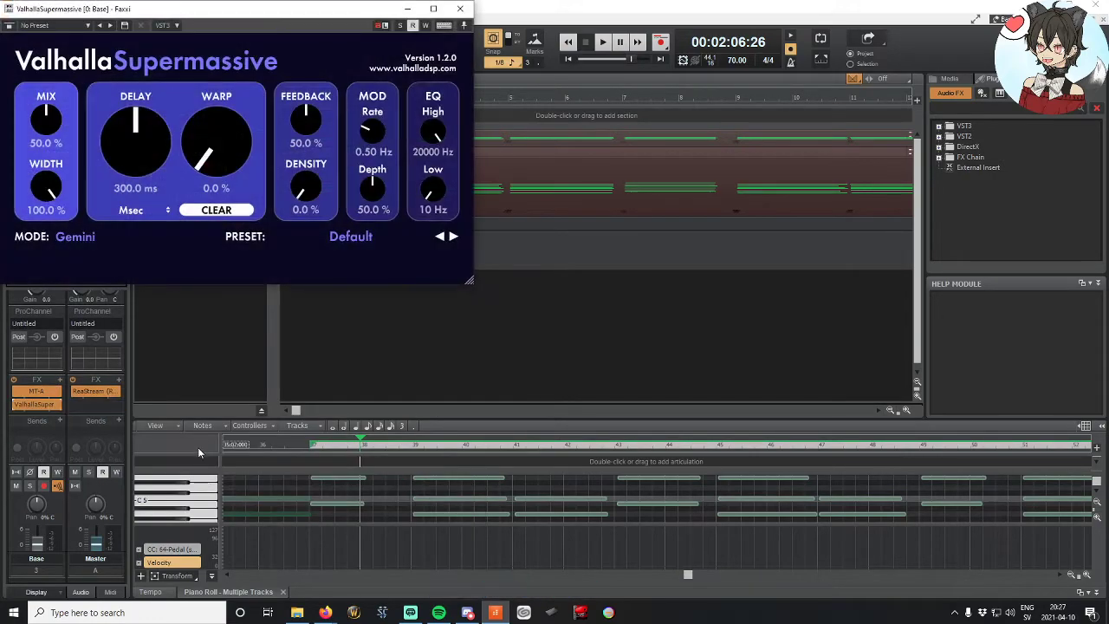
{"action": "left_click", "coordinate": [460, 8]}
Step: Insert the TAL-Chorus-LX effect after ValhallaSupermassive on the Base track
{"action": "right_click", "coordinate": [58, 384]}
{"action": "mouse_move", "coordinate": [131, 391]}
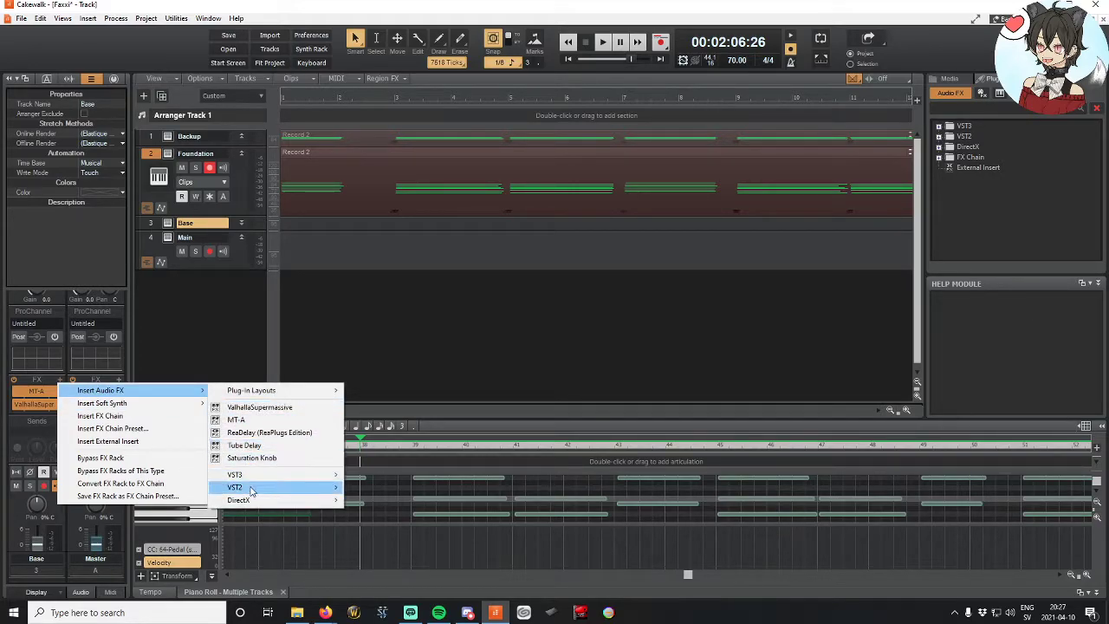
{"action": "mouse_move", "coordinate": [249, 479]}
{"action": "mouse_move", "coordinate": [413, 567]}
{"action": "left_click", "coordinate": [511, 563]}
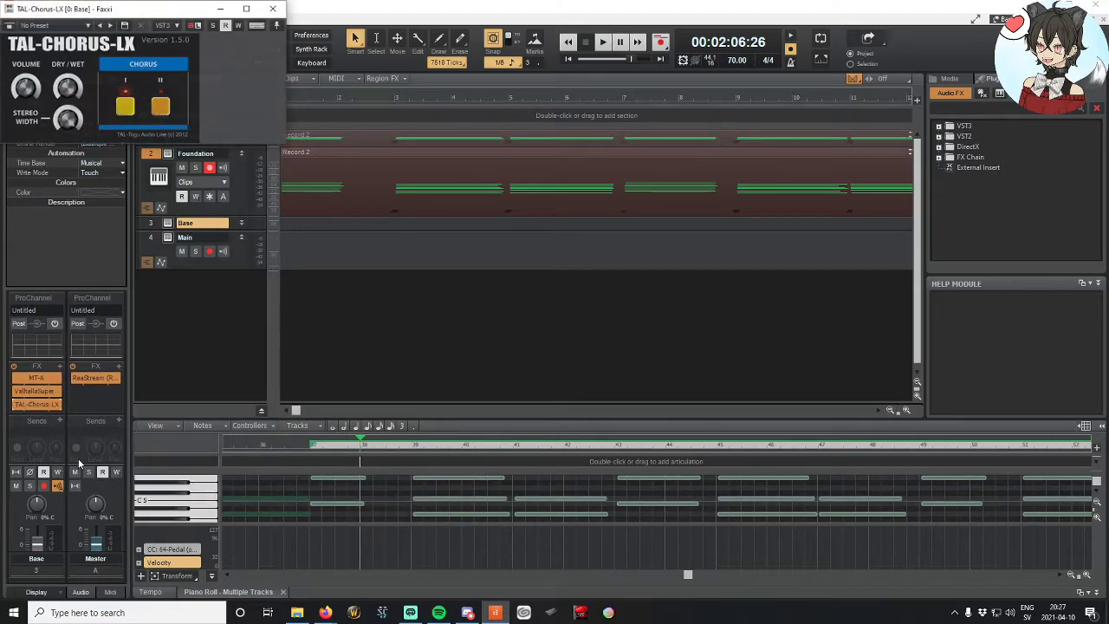
Step: Insert the Blue Cat BC Triple EQ 4 (Dual) effect after TAL-Chorus-LX on the Base track
{"action": "left_click", "coordinate": [63, 368]}
{"action": "mouse_move", "coordinate": [110, 378]}
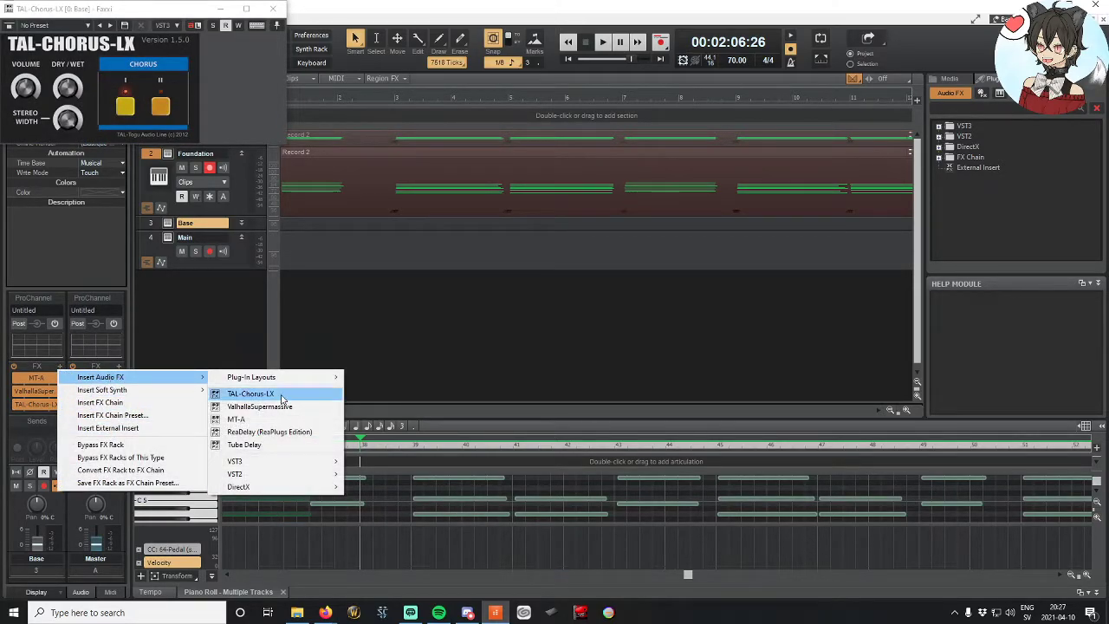
{"action": "mouse_move", "coordinate": [286, 461]}
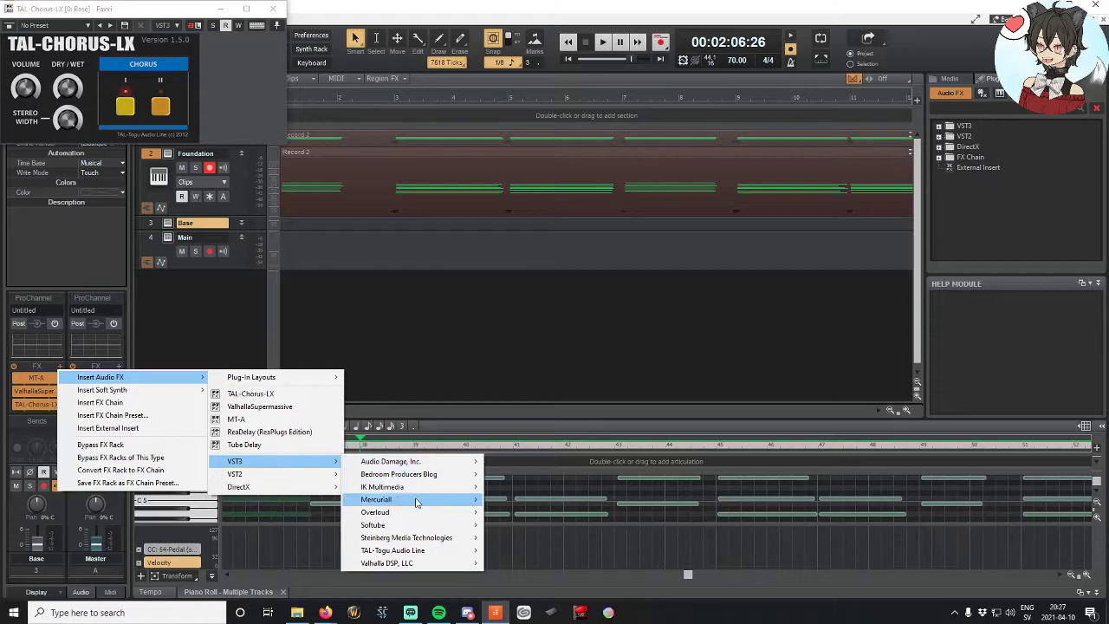
{"action": "mouse_move", "coordinate": [416, 524]}
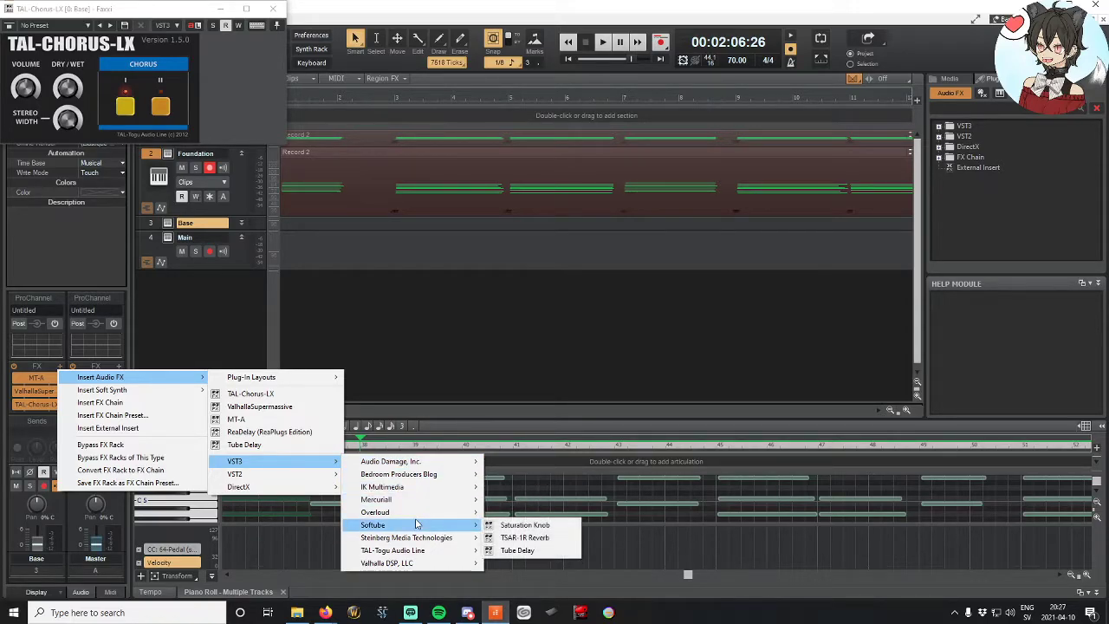
{"action": "mouse_move", "coordinate": [401, 464]}
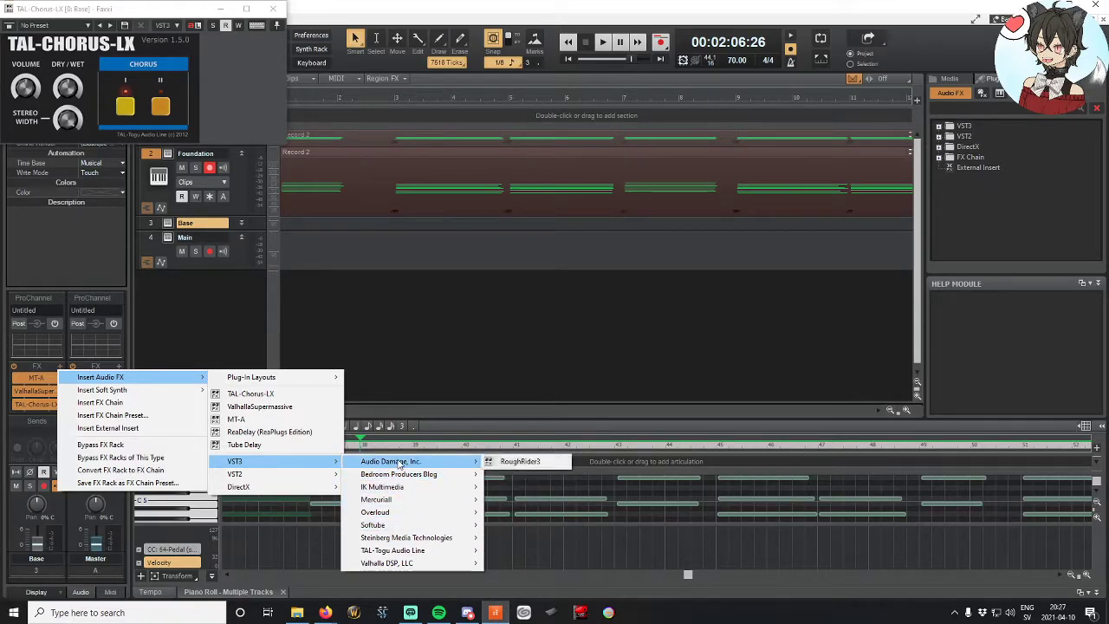
{"action": "mouse_move", "coordinate": [400, 502]}
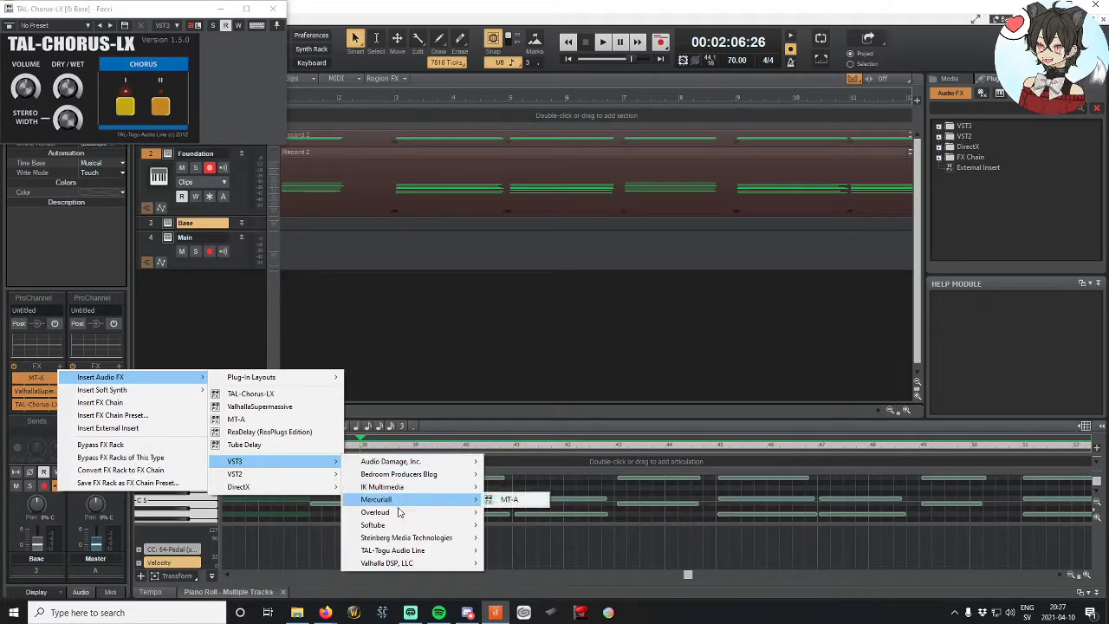
{"action": "mouse_move", "coordinate": [329, 474]}
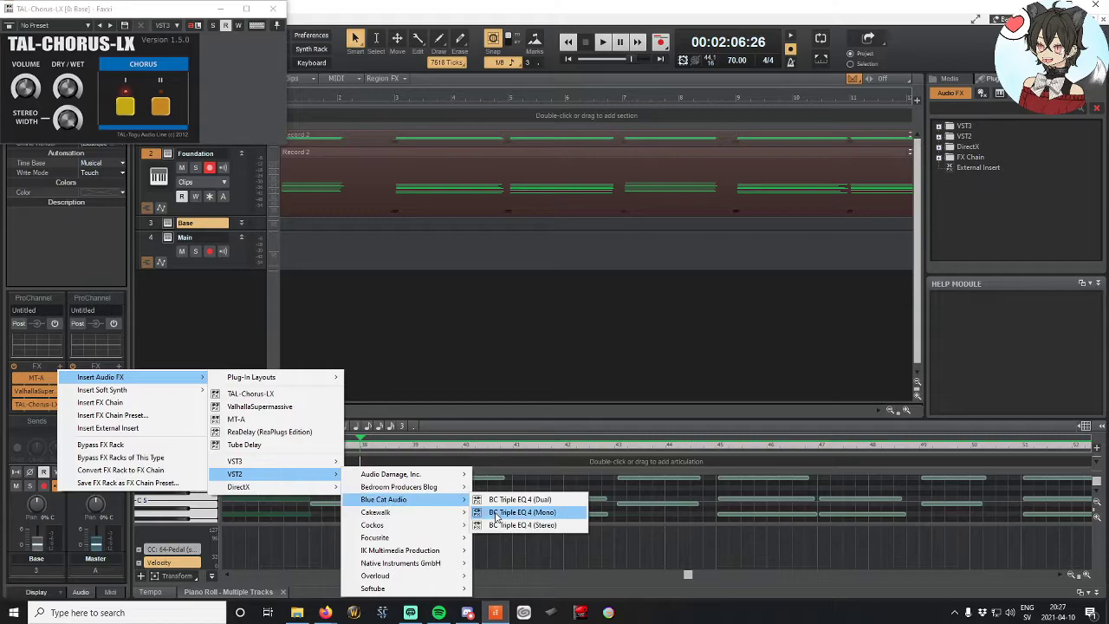
{"action": "left_click", "coordinate": [502, 500]}
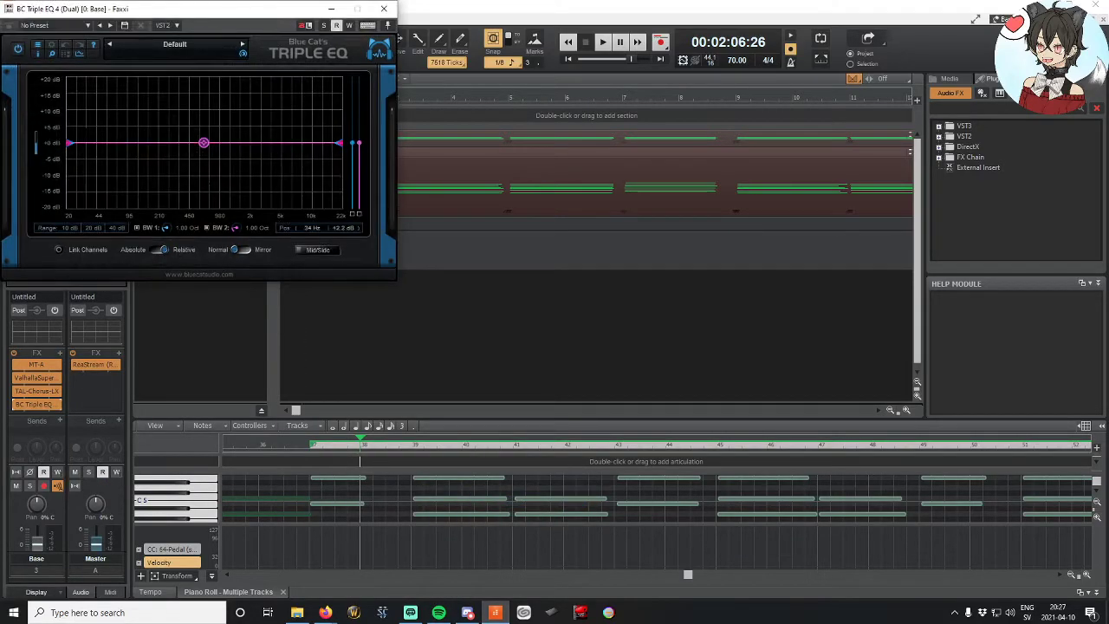
Step: Boost the Triple EQ's low shelf to about +5 dB, cut its high shelf to about -5 dB and close the equalizer window
{"action": "left_click_drag", "start_coordinate": [69, 136], "coordinate": [69, 124]}
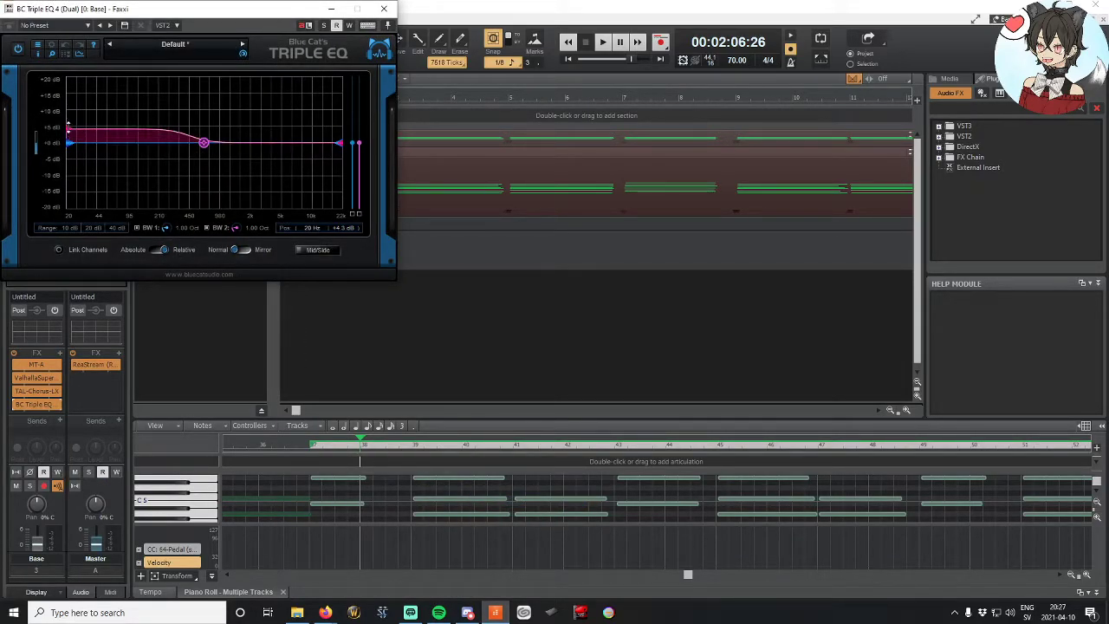
{"action": "left_click_drag", "start_coordinate": [340, 144], "coordinate": [342, 155]}
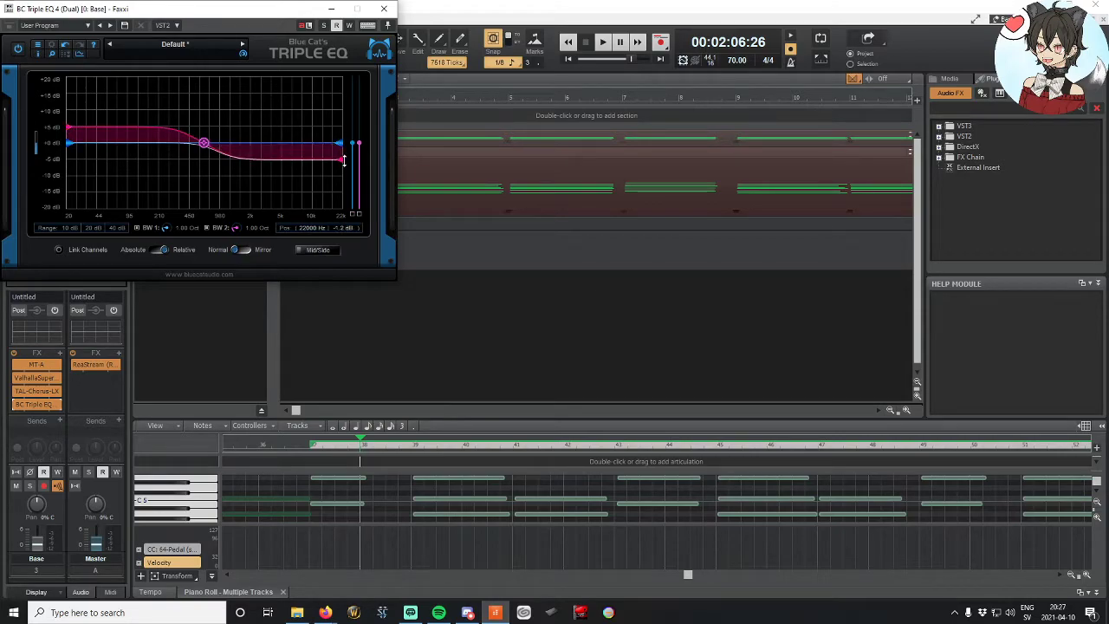
{"action": "left_click", "coordinate": [383, 9]}
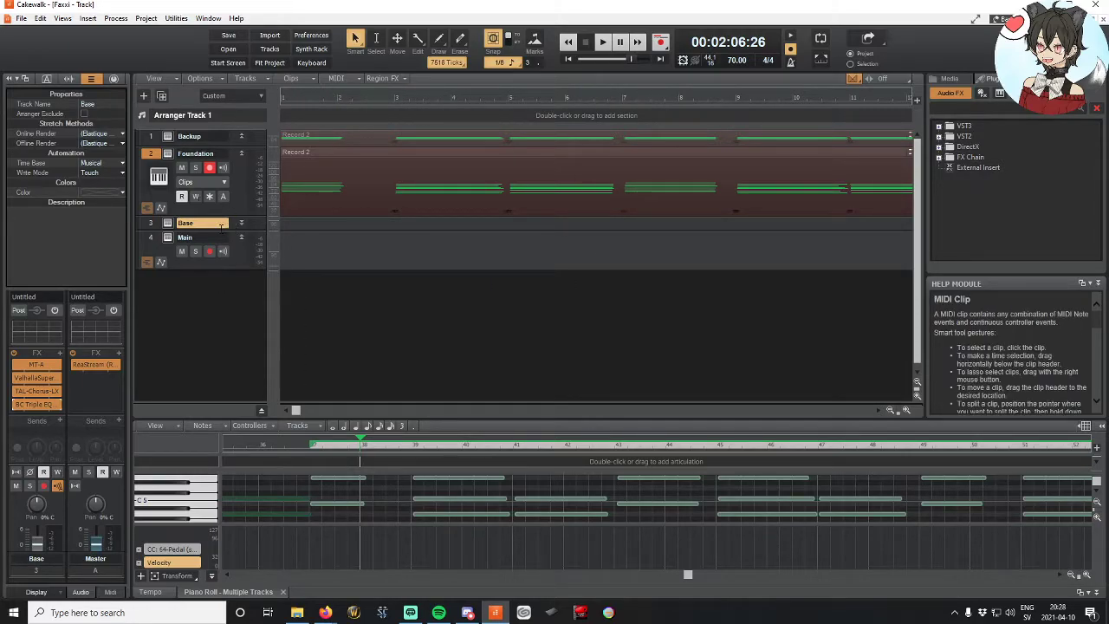
Step: Expand the Base track, set its input to Roland Digital Piano MIDI Omni and arm it for recording
{"action": "left_click", "coordinate": [240, 224]}
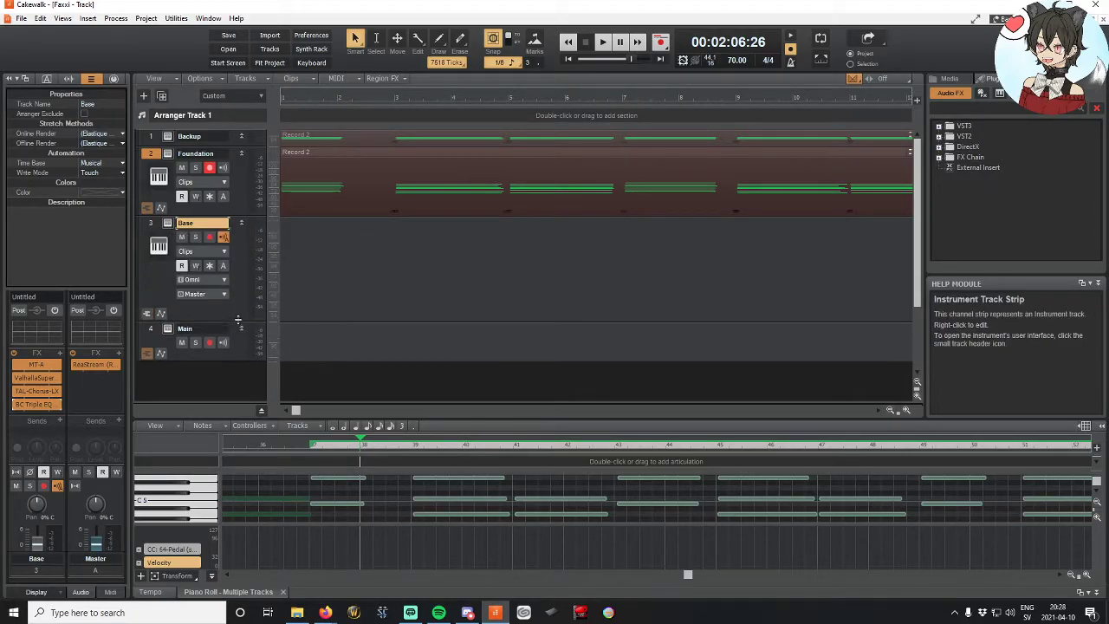
{"action": "left_click", "coordinate": [204, 280]}
{"action": "mouse_move", "coordinate": [276, 328]}
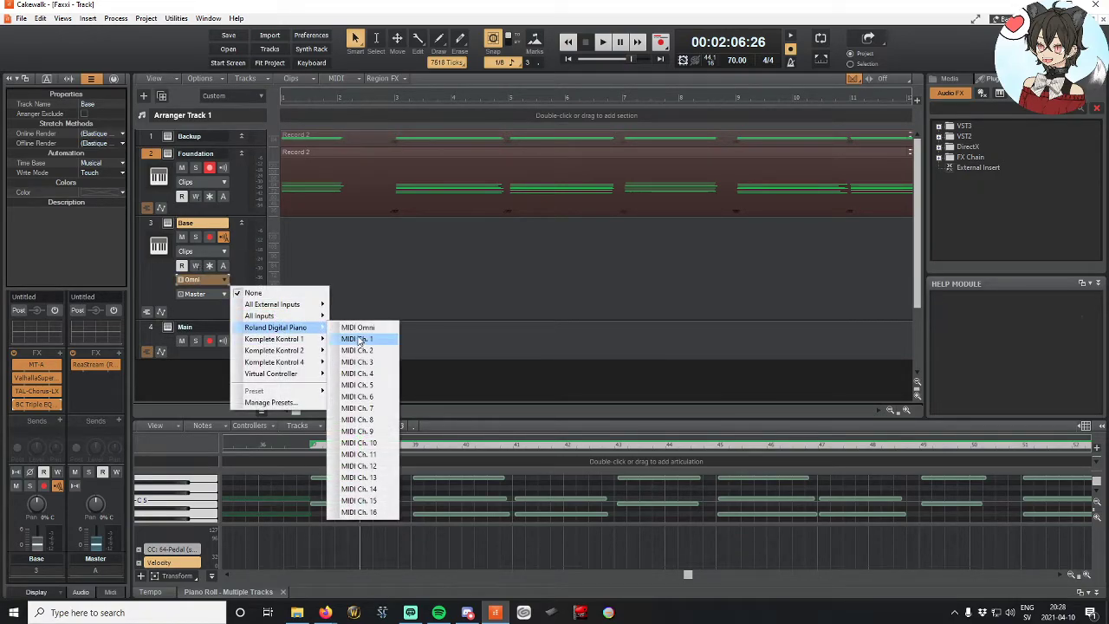
{"action": "left_click", "coordinate": [354, 328]}
{"action": "left_click", "coordinate": [222, 237]}
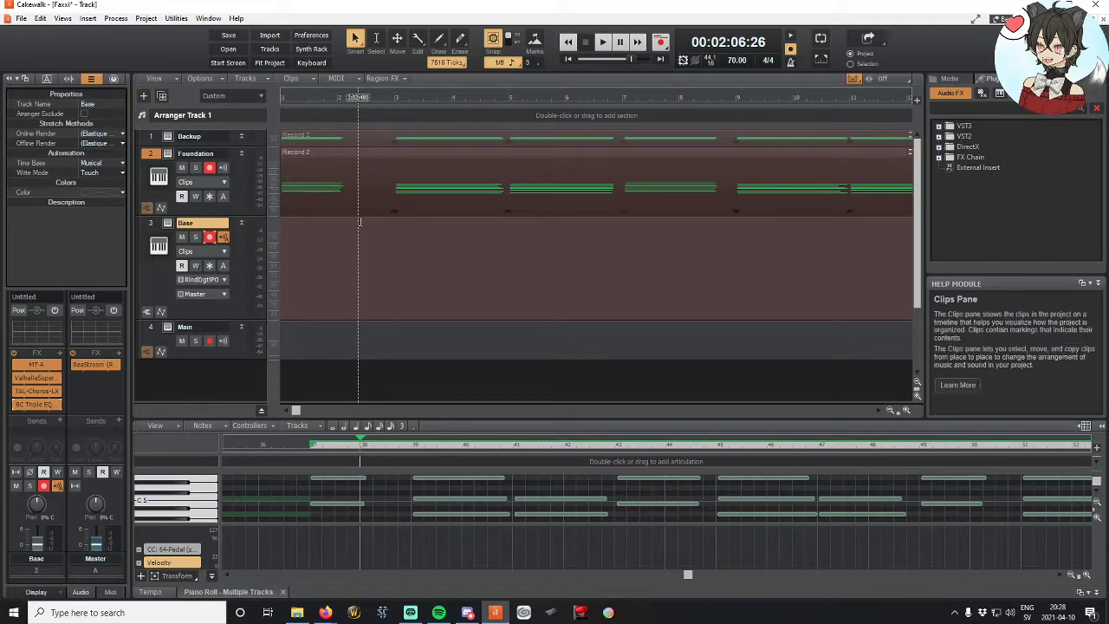
Step: Try to record a Base part from measure 38 over the Foundation clips
{"action": "left_click", "coordinate": [661, 42]}
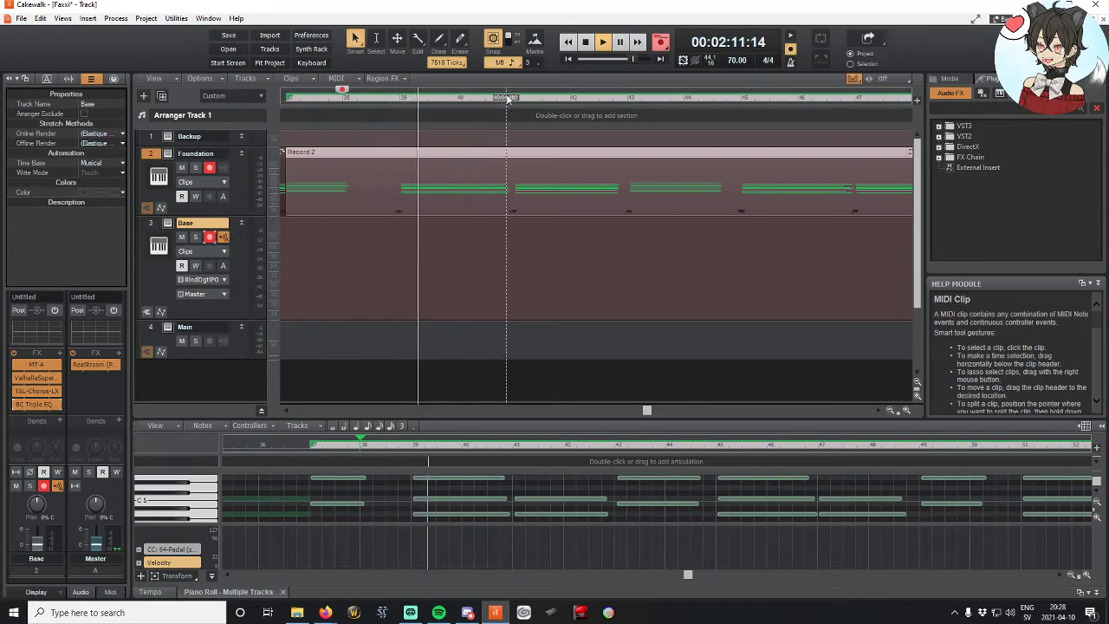
{"action": "left_click", "coordinate": [584, 50]}
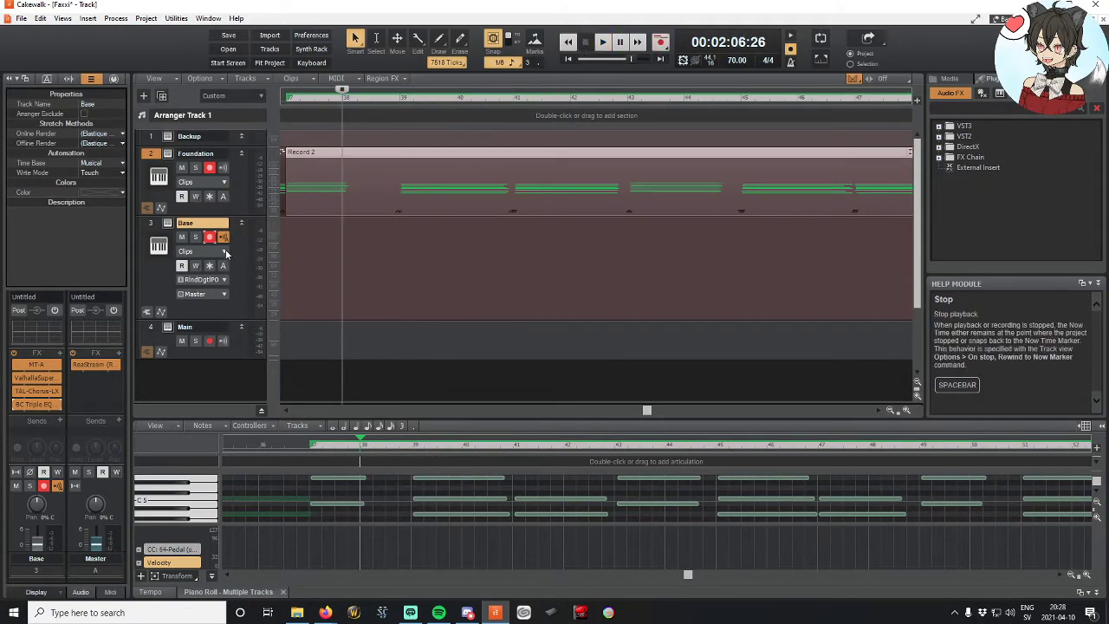
Step: Add a two-measure arranger section at the very start of the song
{"action": "scroll", "coordinate": [641, 414], "scroll_direction": "left", "scroll_amount": 3}
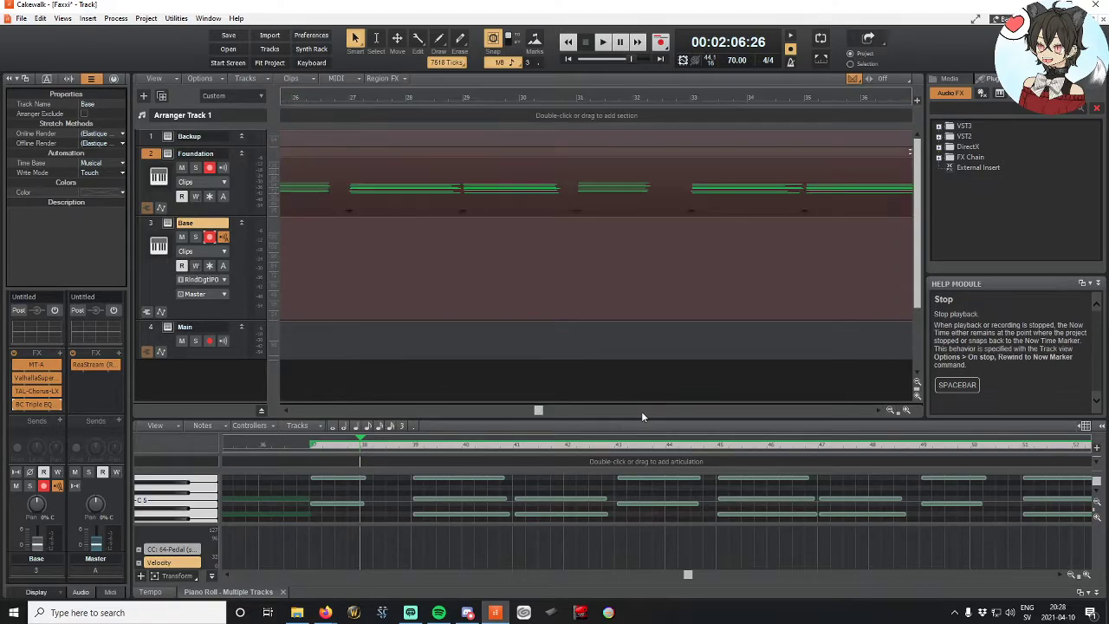
{"action": "scroll", "coordinate": [556, 414], "scroll_direction": "left", "scroll_amount": 6}
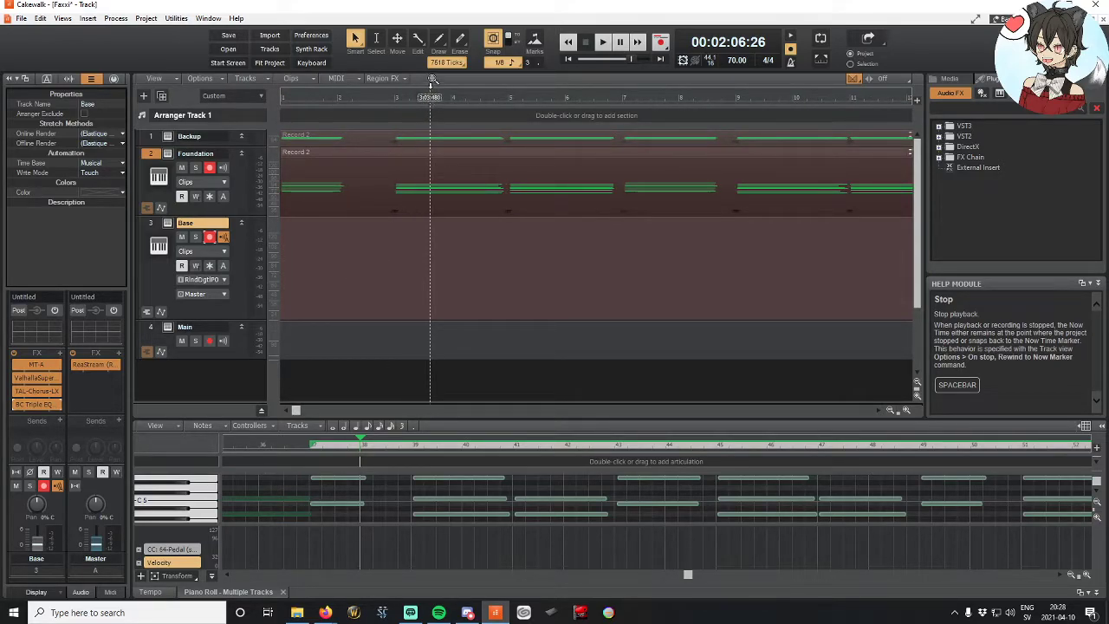
{"action": "left_click_drag", "start_coordinate": [431, 87], "coordinate": [386, 86]}
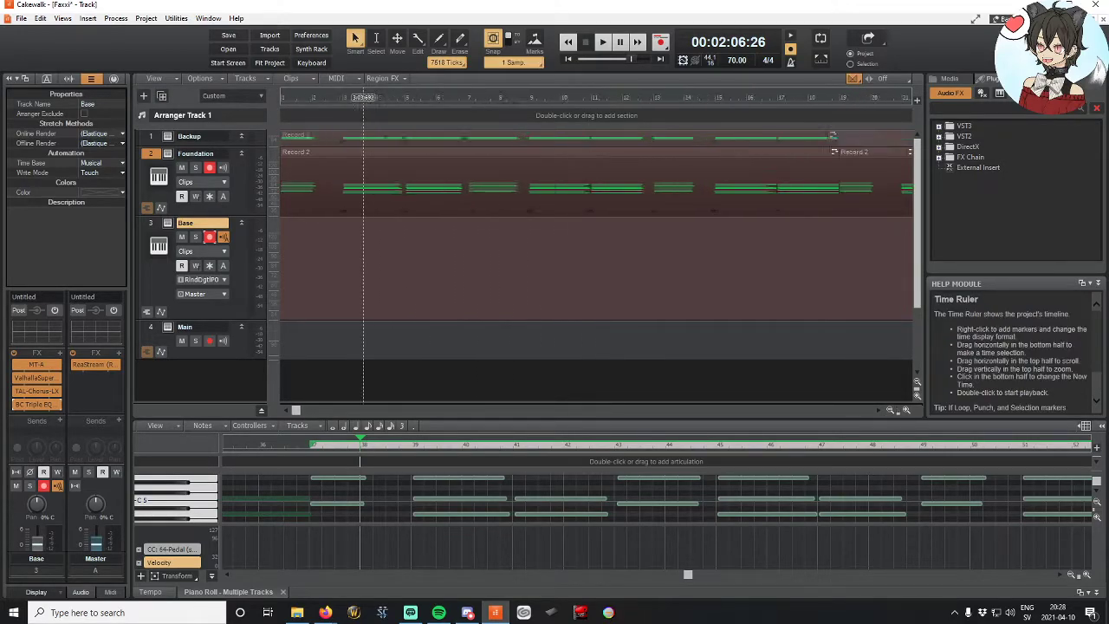
{"action": "scroll", "coordinate": [485, 191], "scroll_direction": "down", "scroll_amount": 5}
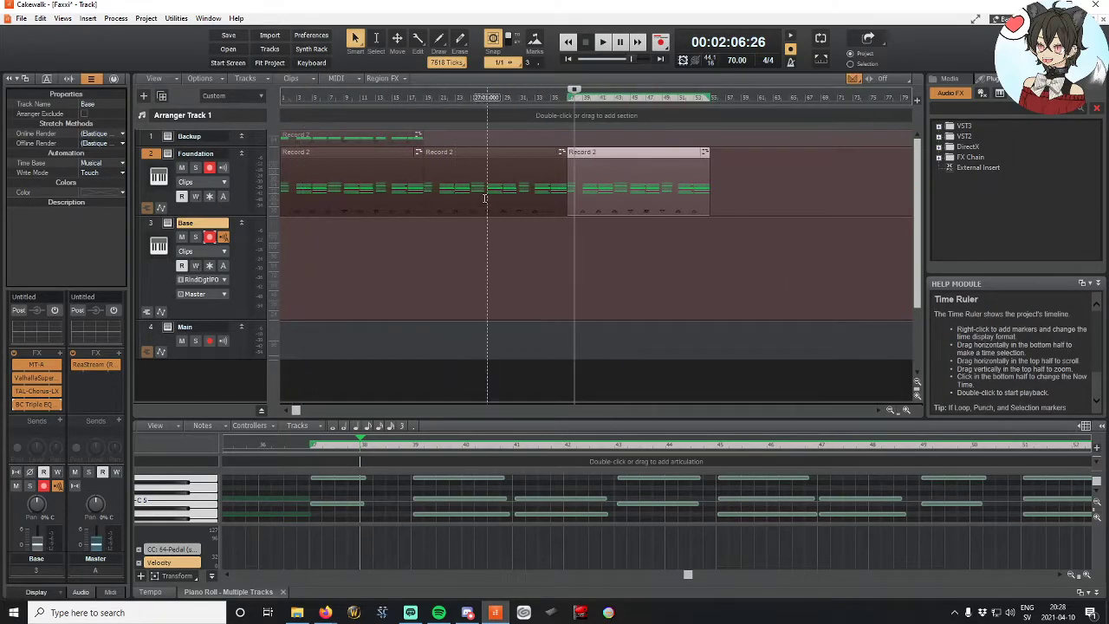
{"action": "left_click", "coordinate": [485, 191]}
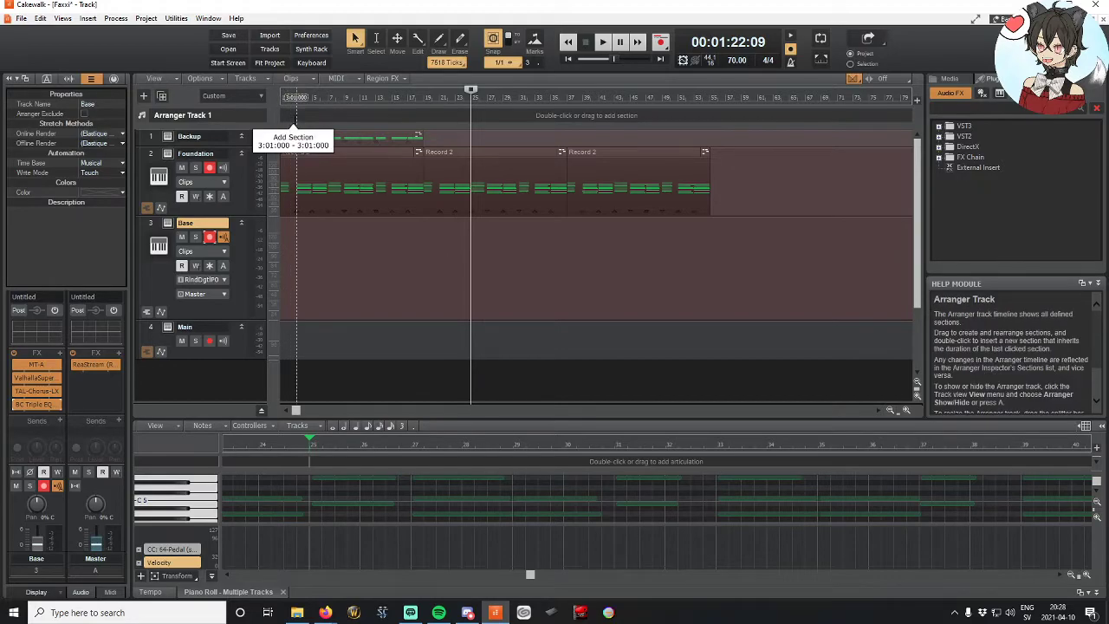
{"action": "left_click_drag", "start_coordinate": [296, 115], "coordinate": [282, 115]}
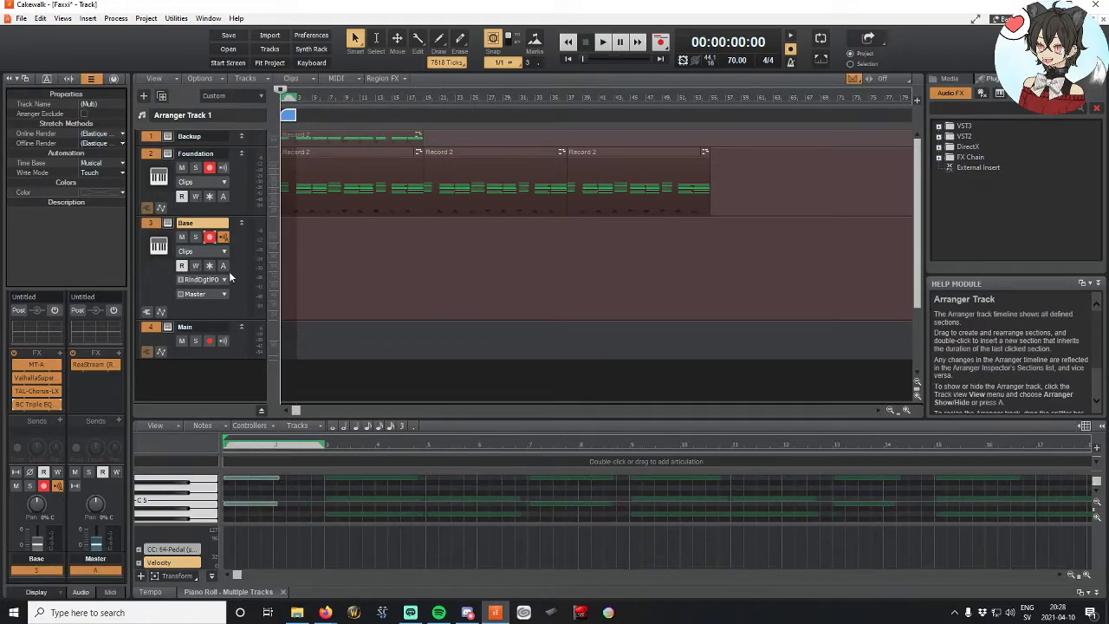
{"action": "left_click", "coordinate": [603, 42]}
{"action": "left_click", "coordinate": [585, 42]}
{"action": "left_click", "coordinate": [661, 44]}
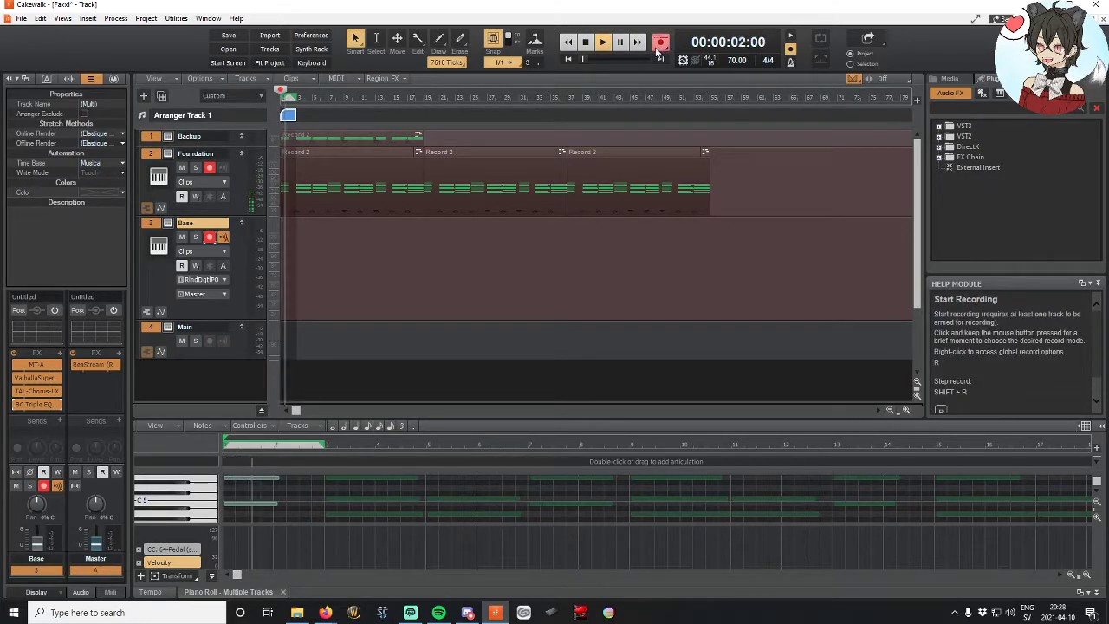
{"action": "left_click", "coordinate": [589, 45]}
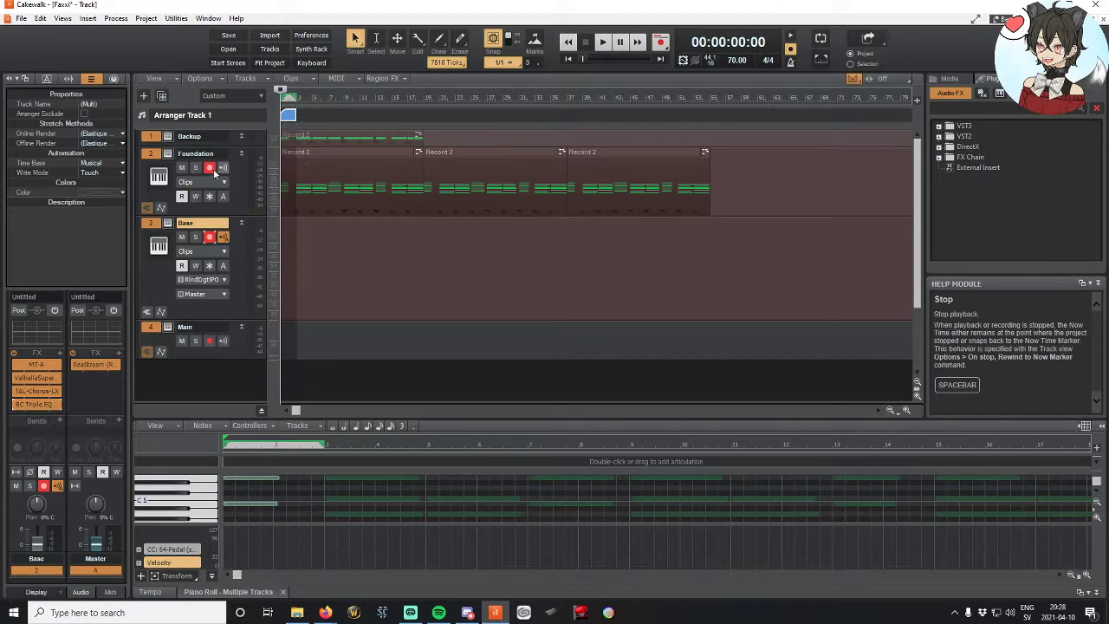
Step: Disarm the Foundation track for recording, and open and apply the project's metronome preferences
{"action": "left_click", "coordinate": [211, 168]}
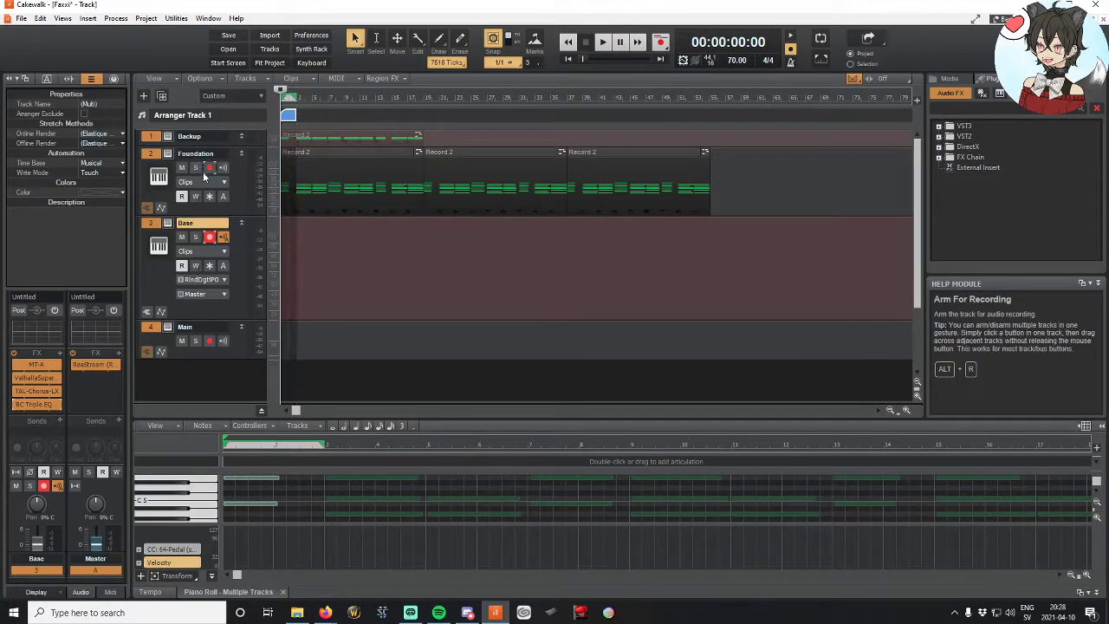
{"action": "right_click", "coordinate": [790, 39]}
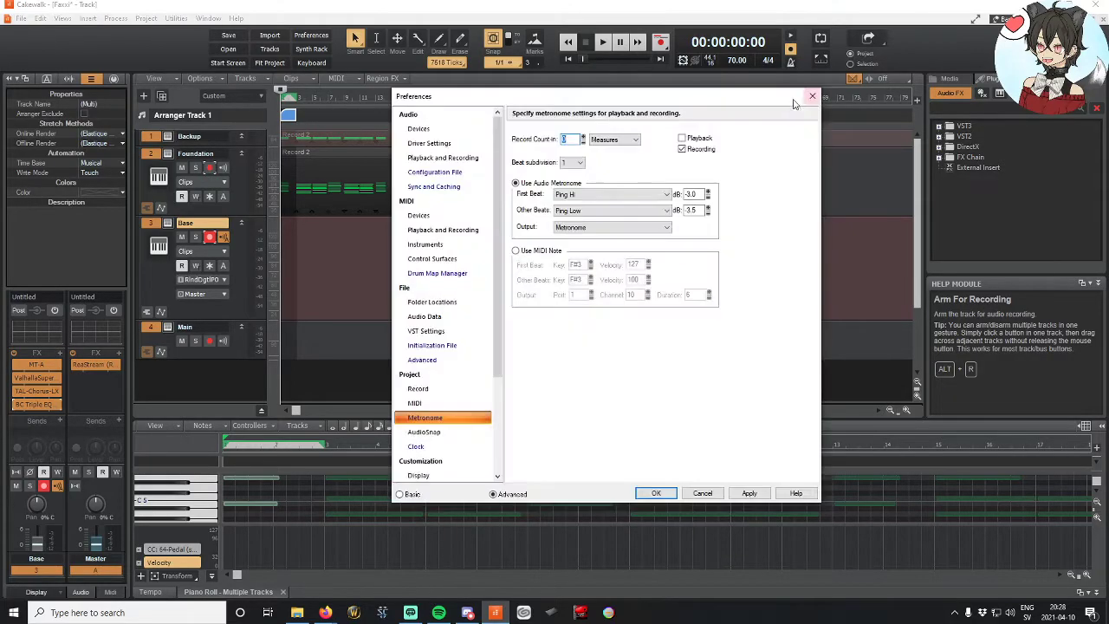
{"action": "left_click", "coordinate": [748, 493]}
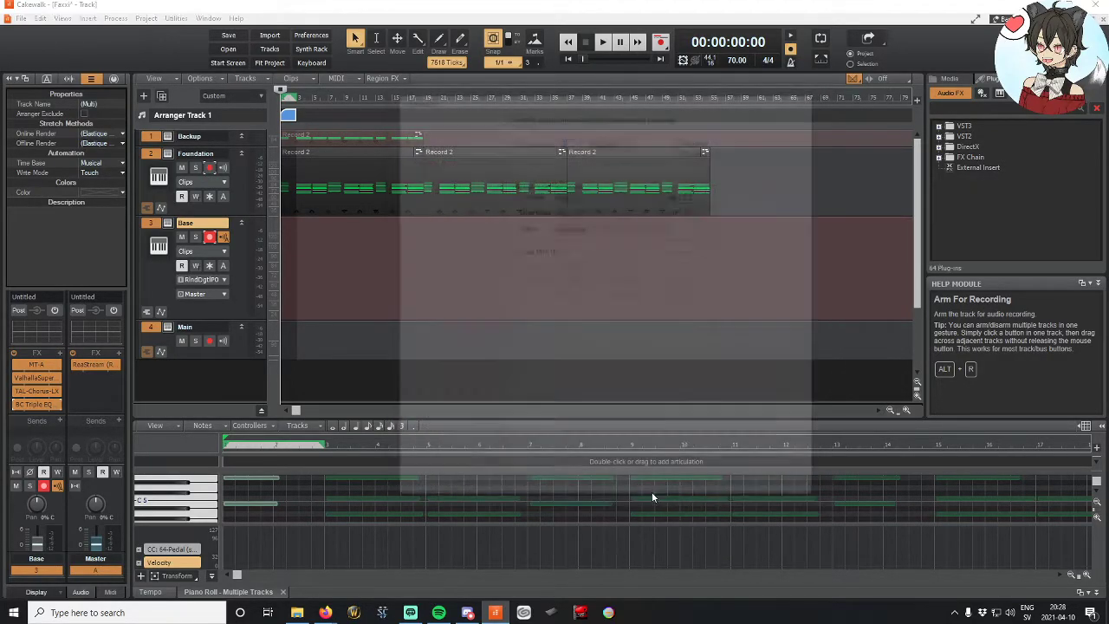
{"action": "left_click", "coordinate": [811, 97]}
Step: Record a Base take from the start of the song and stop at about measure 13
{"action": "left_click", "coordinate": [660, 42]}
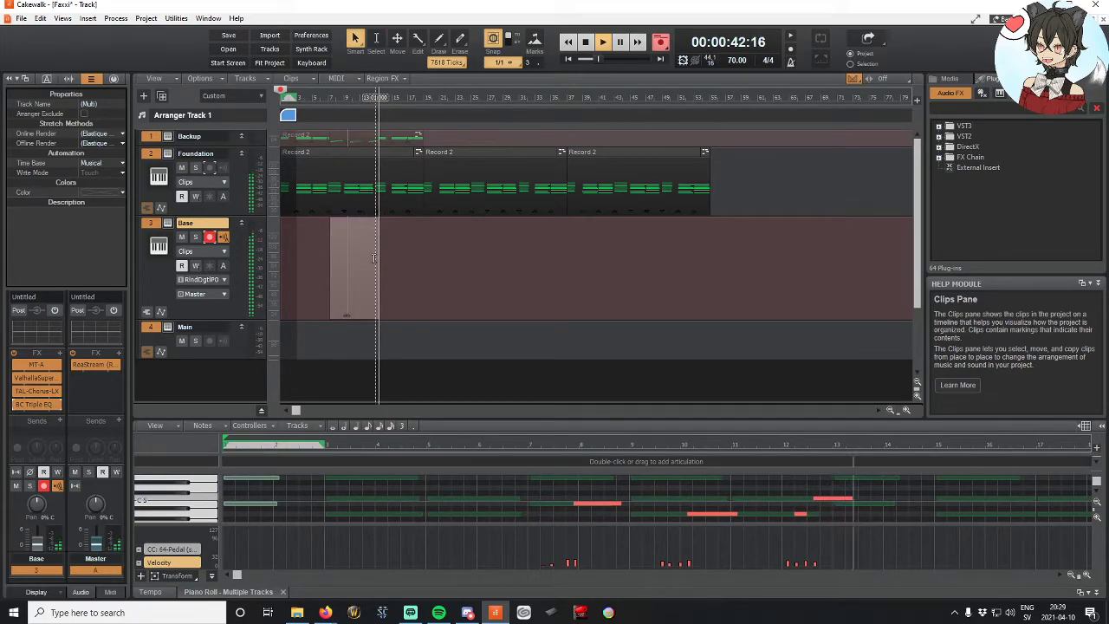
{"action": "left_click", "coordinate": [585, 41]}
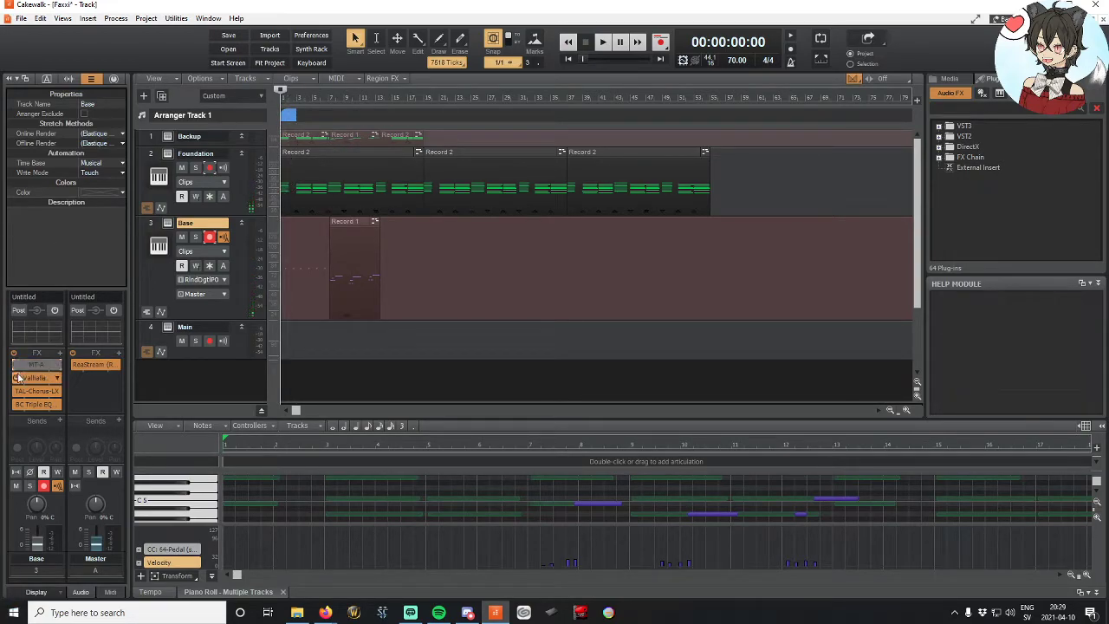
Step: Bypass all the effects on the Base track and play the song from measure 10
{"action": "left_click", "coordinate": [34, 404]}
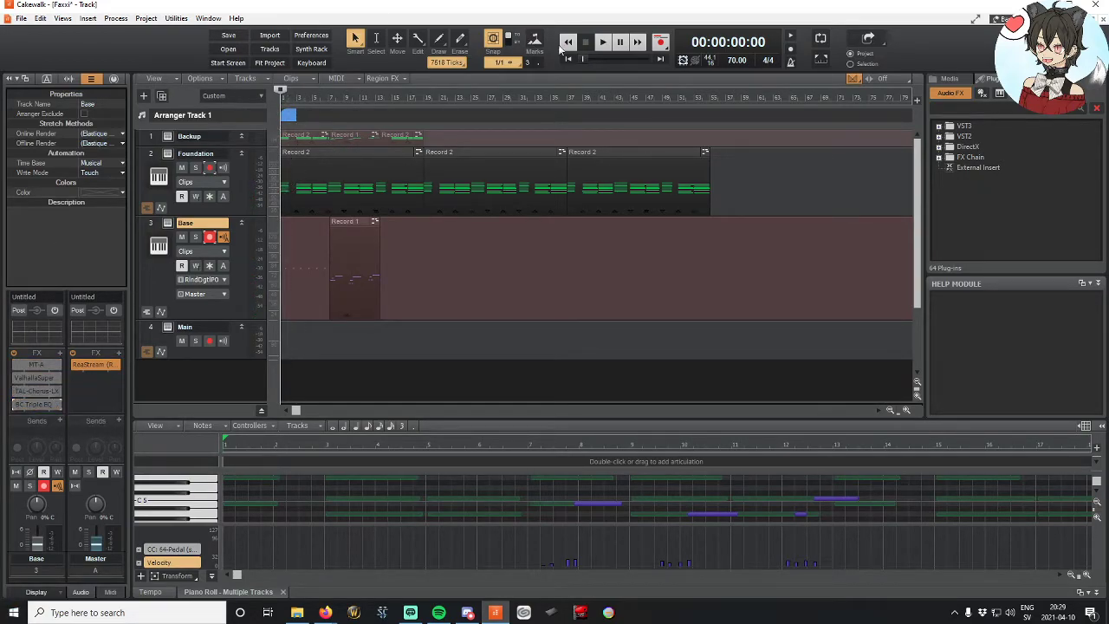
{"action": "left_click", "coordinate": [352, 99]}
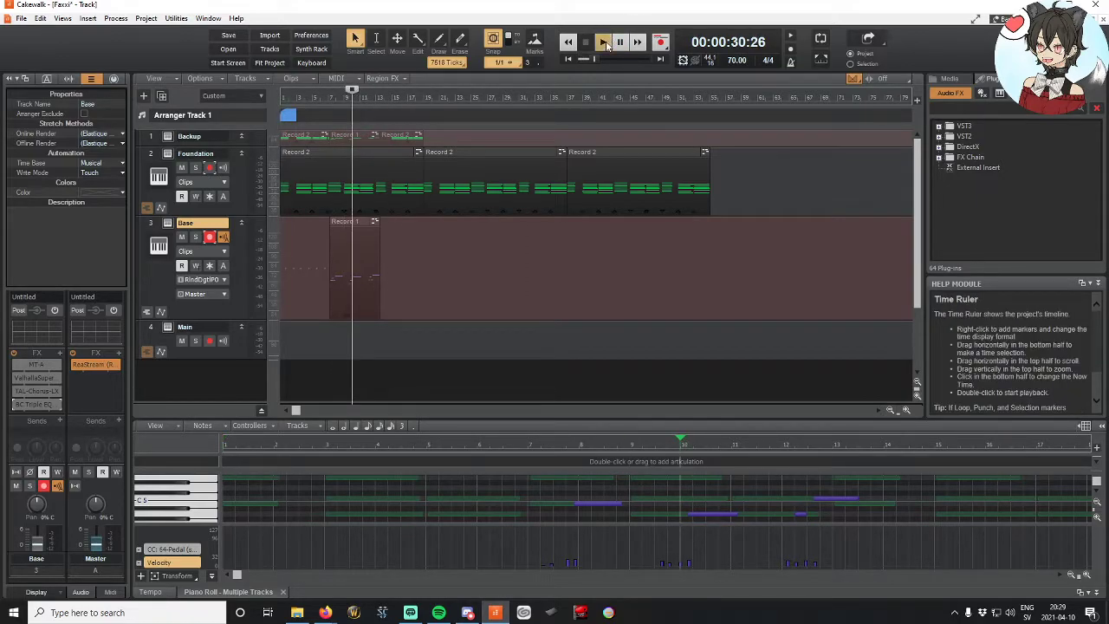
{"action": "left_click", "coordinate": [606, 45]}
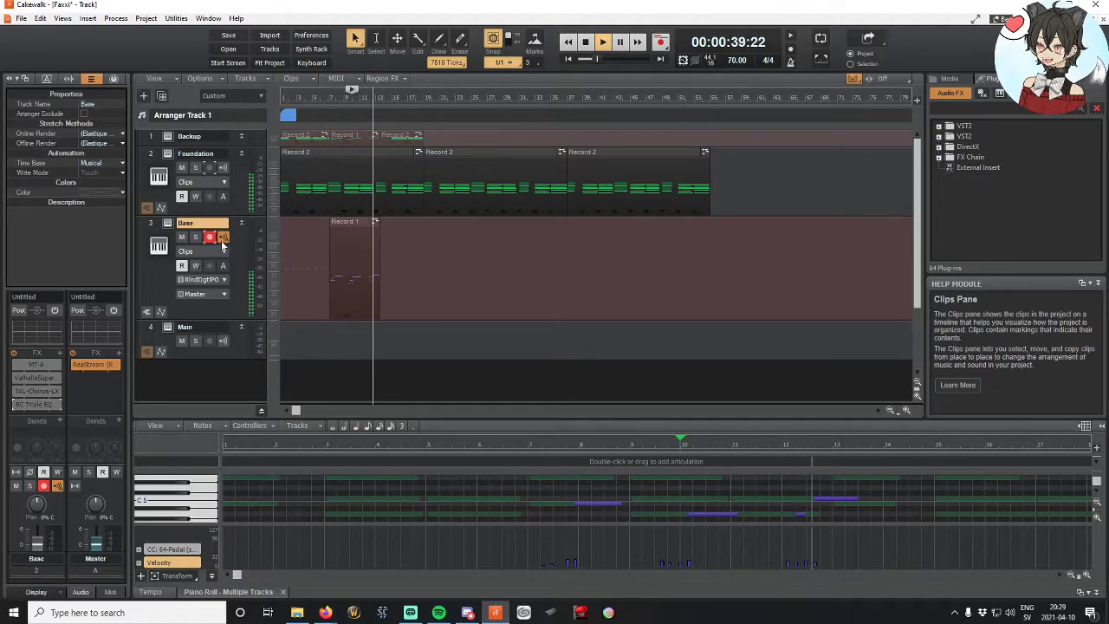
{"action": "left_click", "coordinate": [585, 41]}
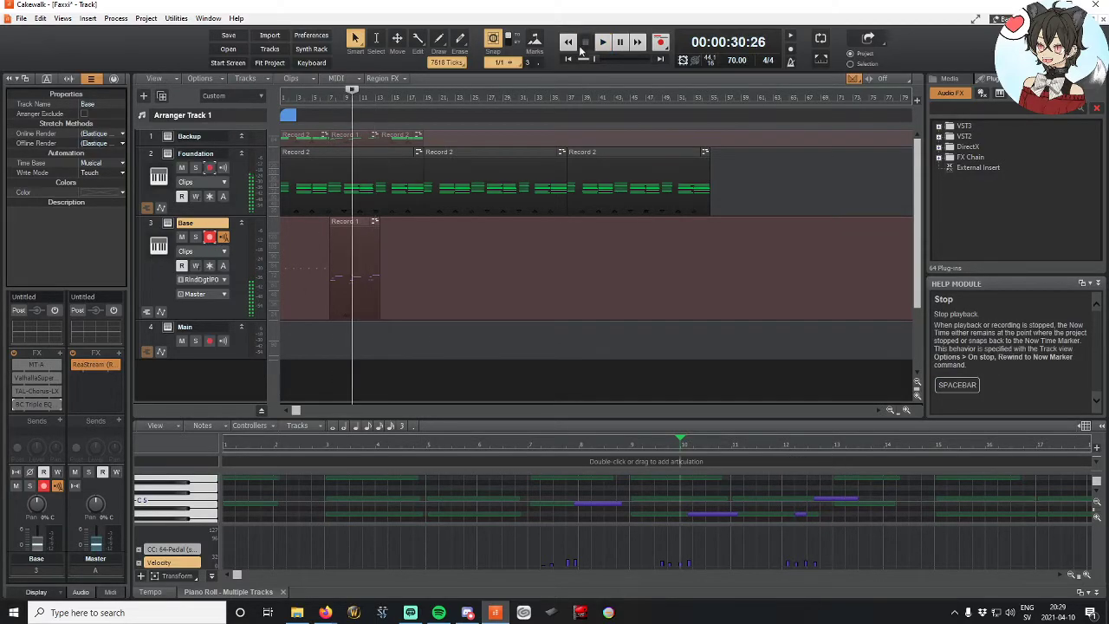
Step: Disarm and solo the Base track, play its take from measure 10 and check its Mikro Prism instrument settings
{"action": "left_click", "coordinate": [211, 237]}
{"action": "left_click", "coordinate": [196, 237]}
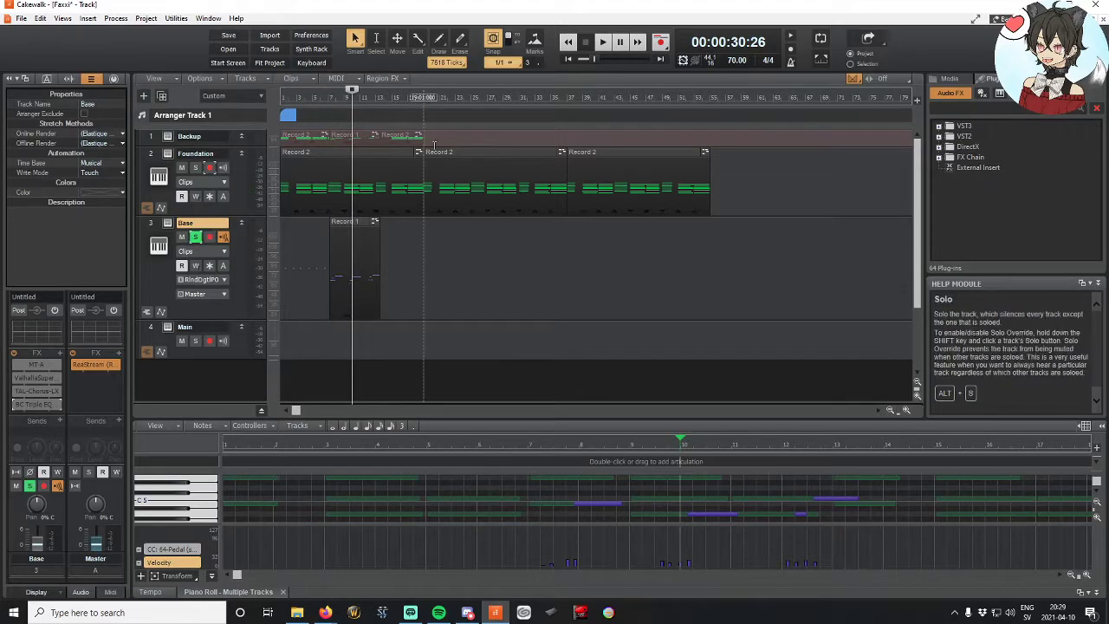
{"action": "left_click", "coordinate": [603, 42]}
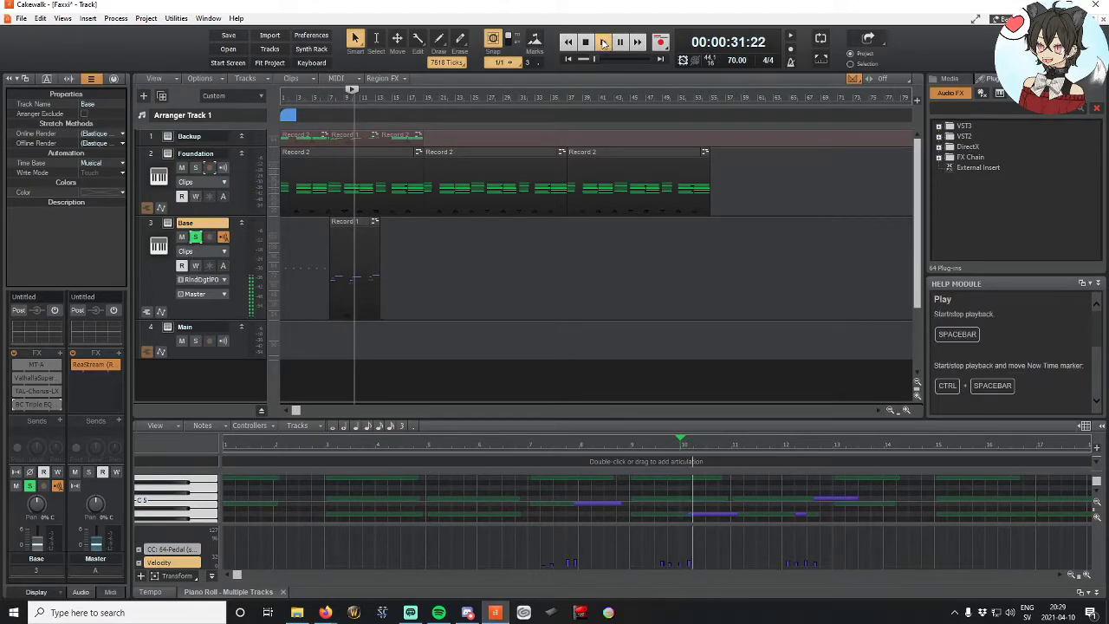
{"action": "left_click", "coordinate": [158, 245]}
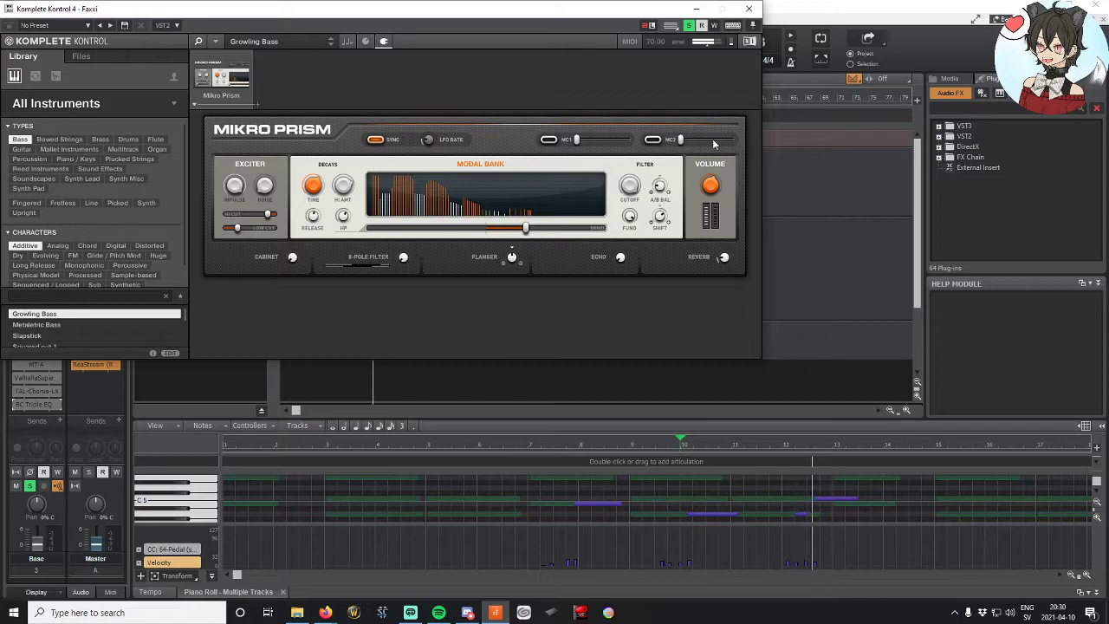
{"action": "left_click", "coordinate": [749, 11]}
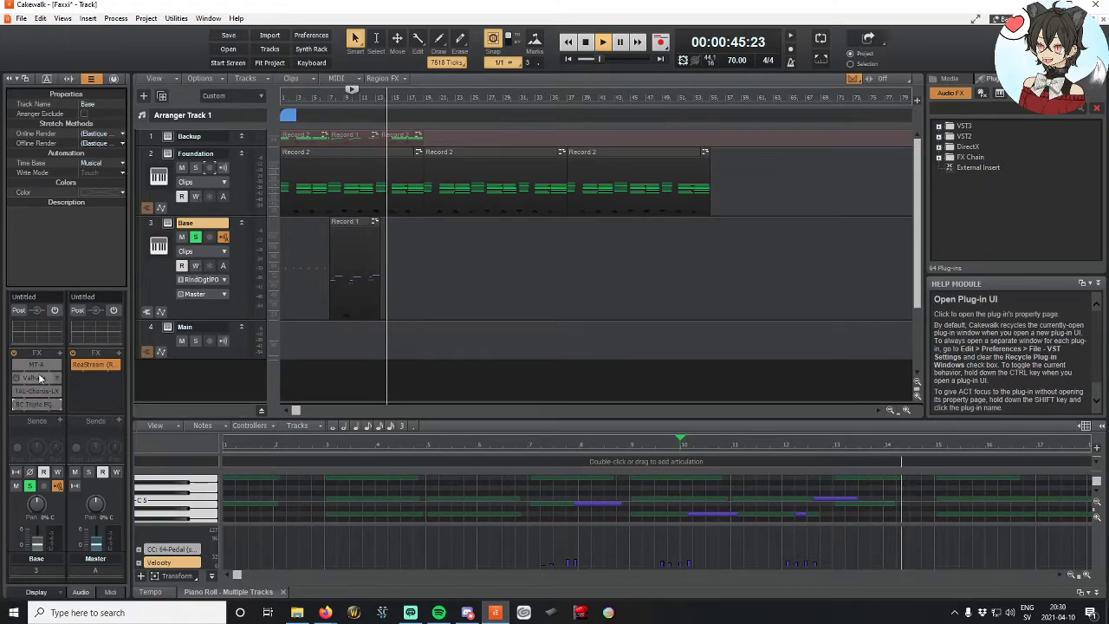
Step: Compare the soloed Base part with its effects switched on and bypassed during playback
{"action": "left_click_drag", "start_coordinate": [15, 365], "coordinate": [13, 412]}
{"action": "left_click", "coordinate": [15, 404]}
{"action": "left_click_drag", "start_coordinate": [15, 365], "coordinate": [15, 378]}
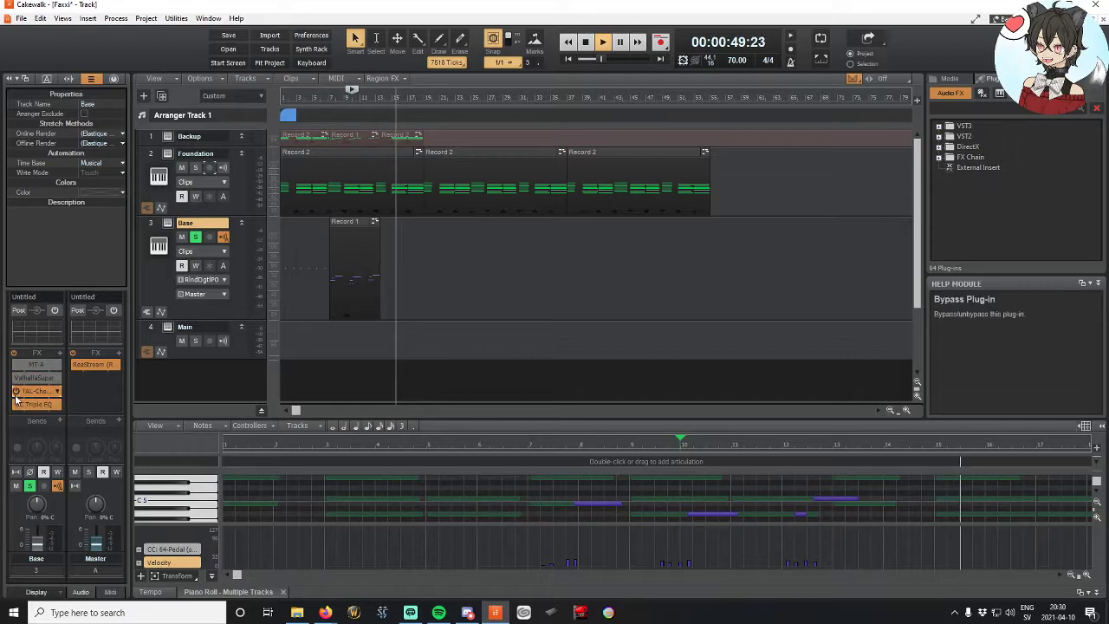
Step: Delete the recorded clip from the Base track, return to the song start and turn off the track's solo
{"action": "left_click", "coordinate": [345, 260]}
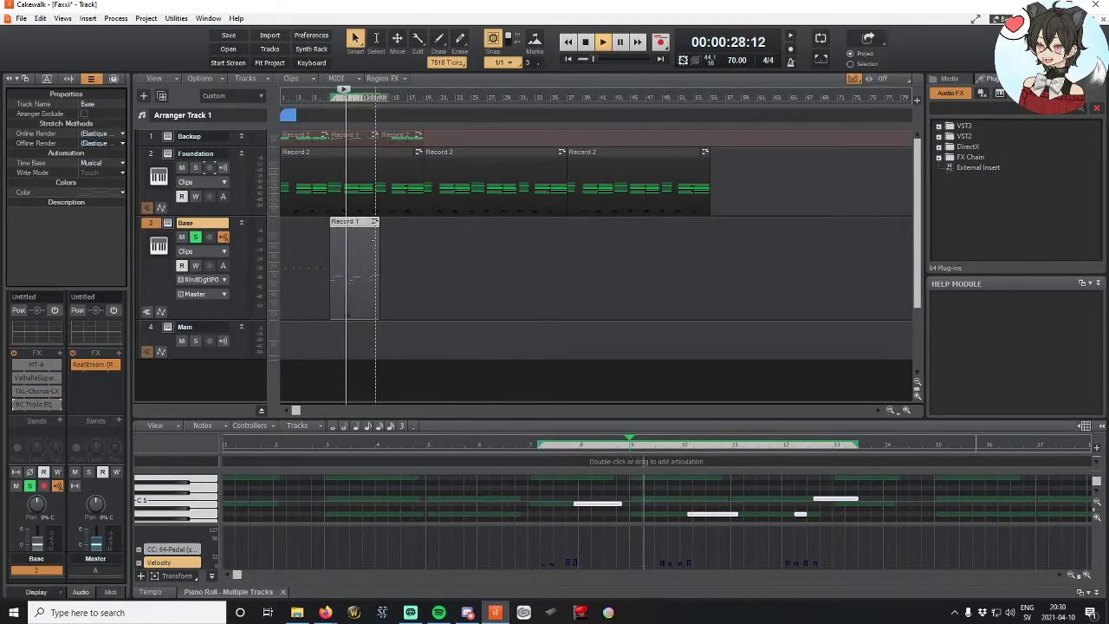
{"action": "left_click", "coordinate": [409, 98]}
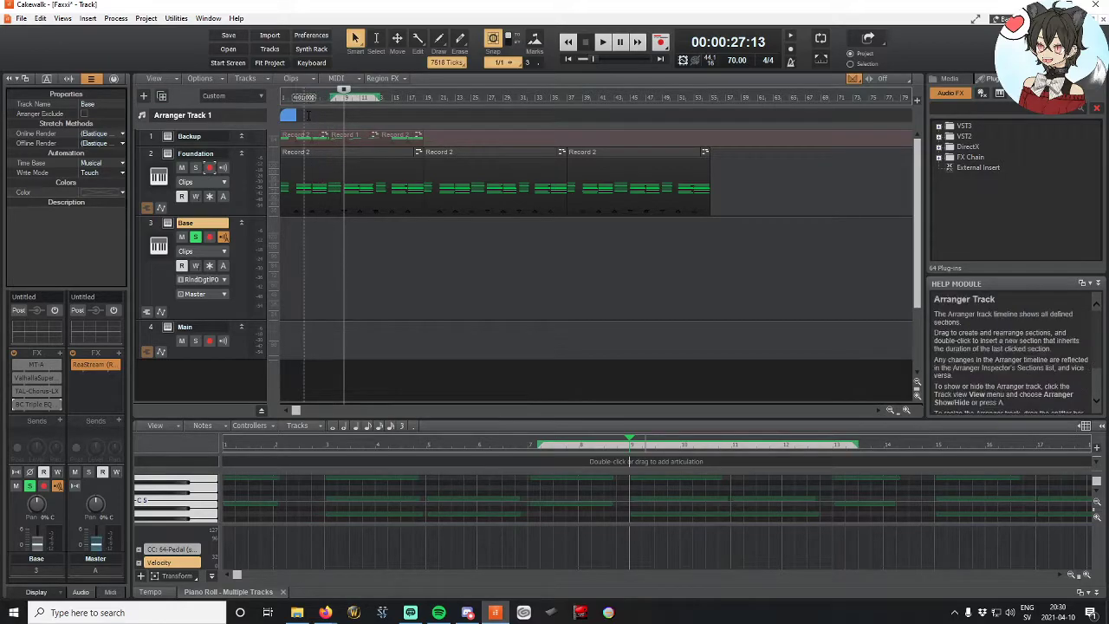
{"action": "left_click_drag", "start_coordinate": [338, 92], "coordinate": [236, 103]}
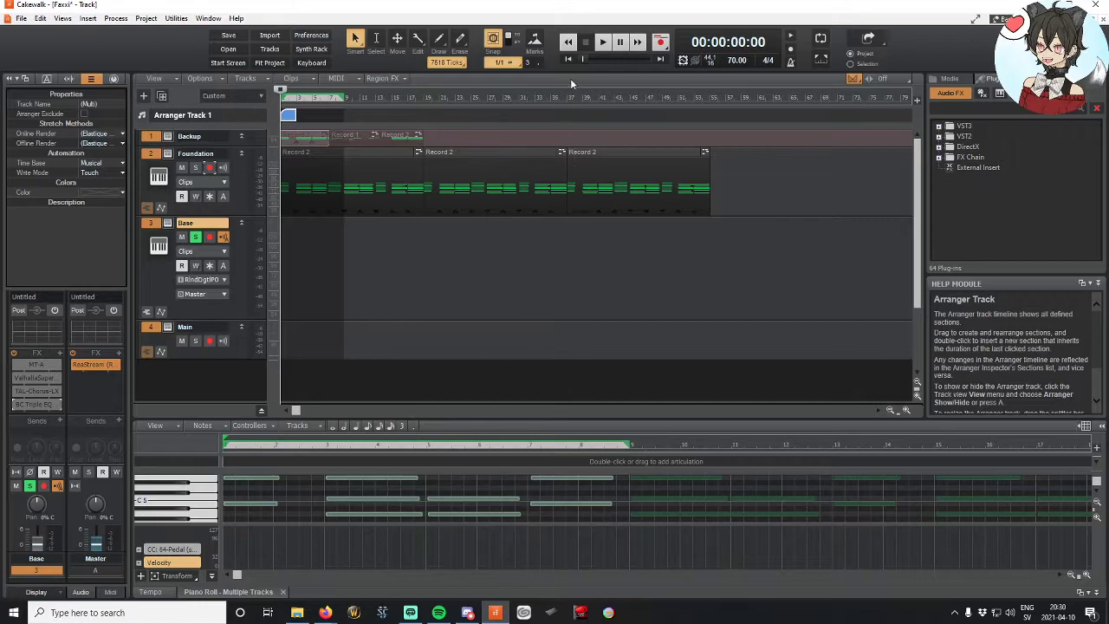
{"action": "left_click", "coordinate": [603, 42]}
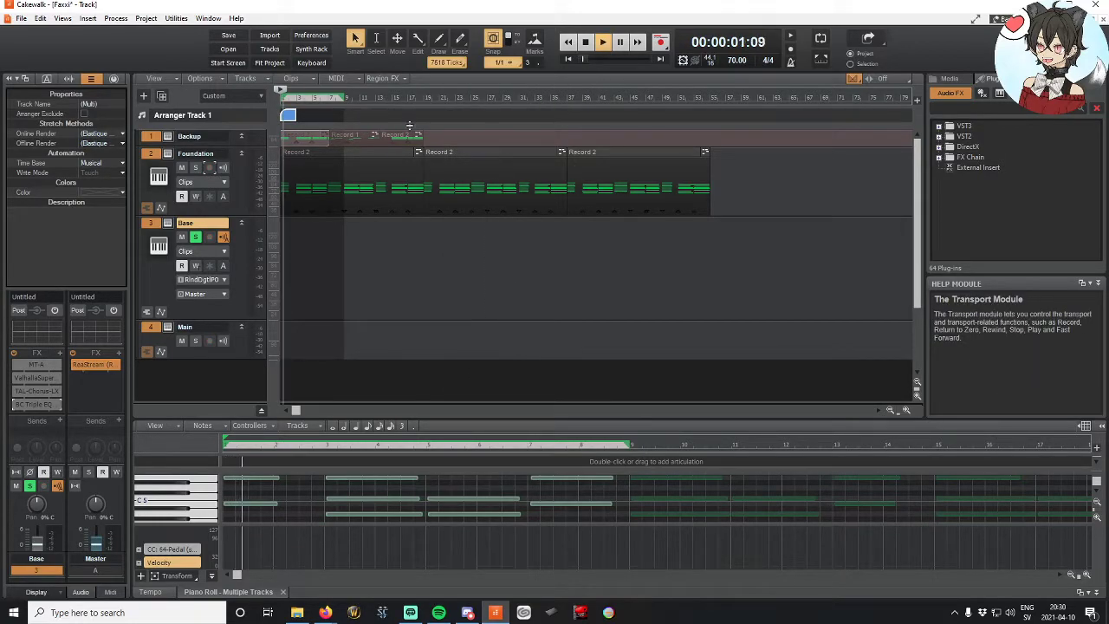
{"action": "left_click", "coordinate": [585, 42]}
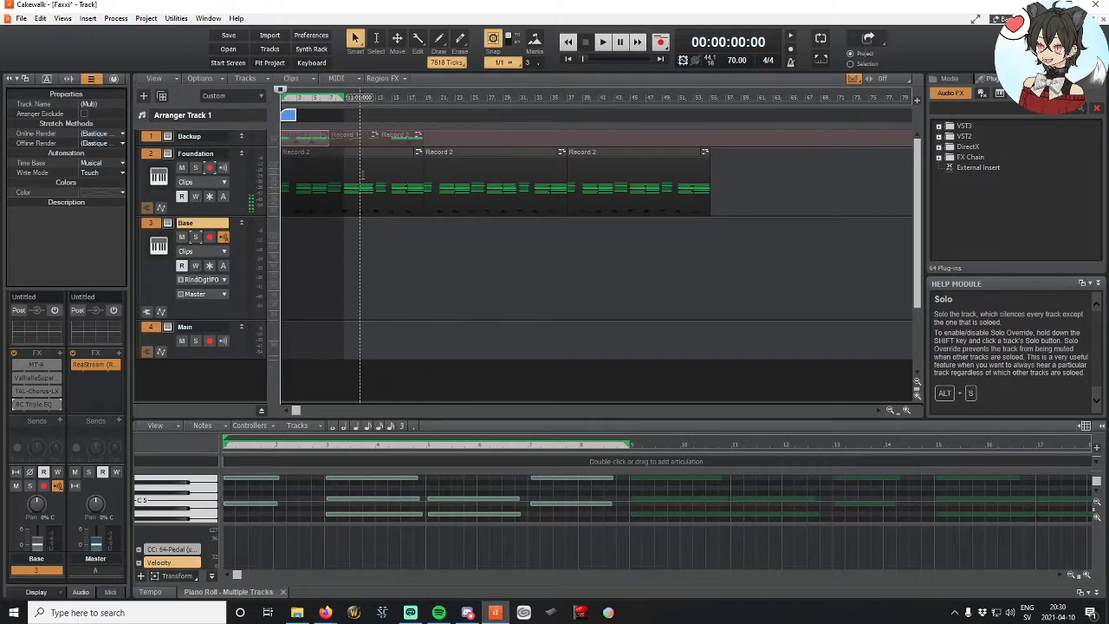
Step: Clear the time selection and try to record a take from the song start to about measure 19
{"action": "left_click", "coordinate": [303, 104]}
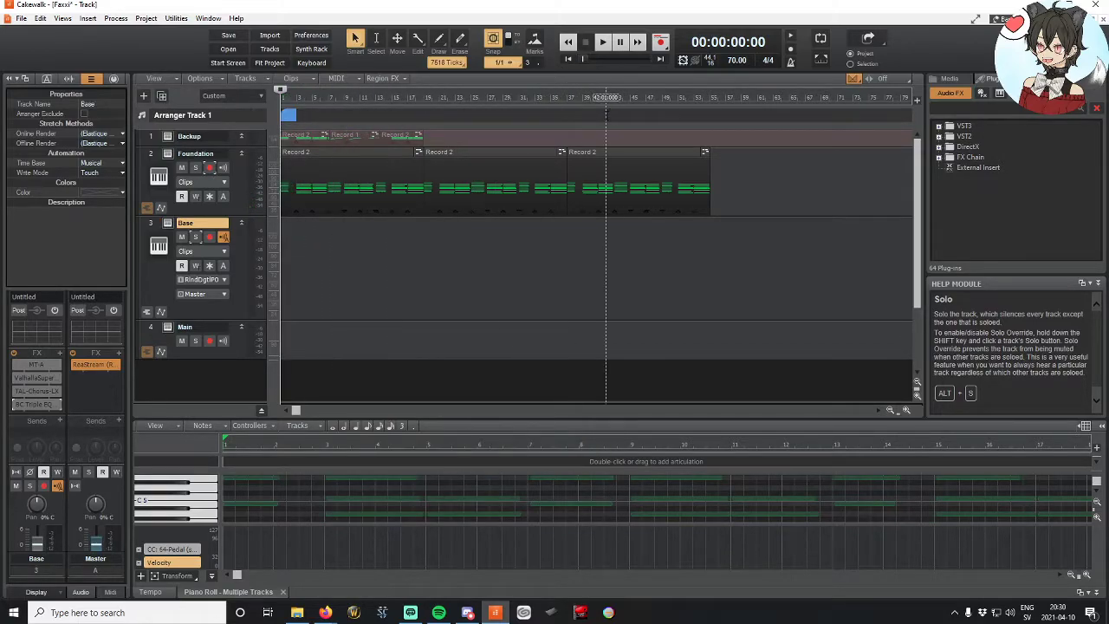
{"action": "left_click", "coordinate": [660, 41]}
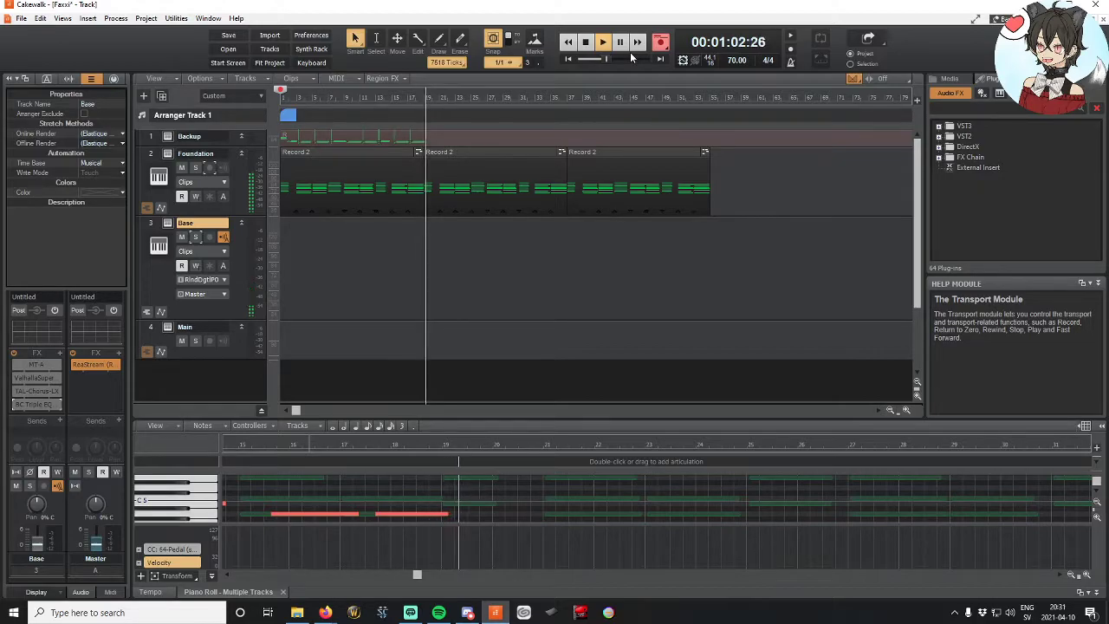
{"action": "left_click", "coordinate": [585, 42]}
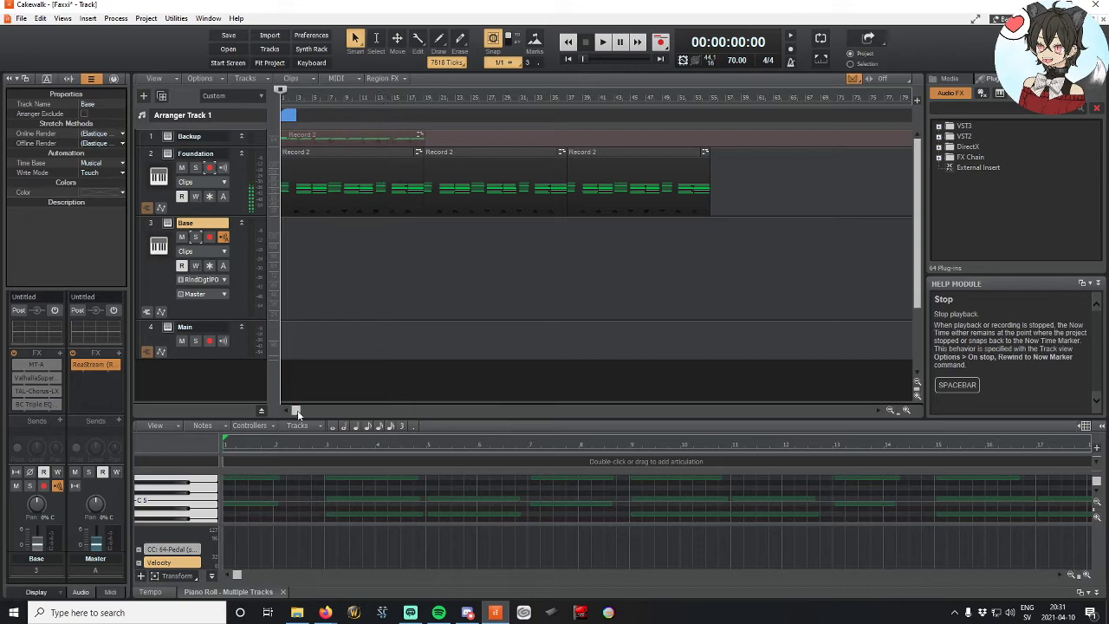
Step: Arm the Base track and record a new take from the song start, stopping at about measure 19
{"action": "left_click", "coordinate": [209, 237]}
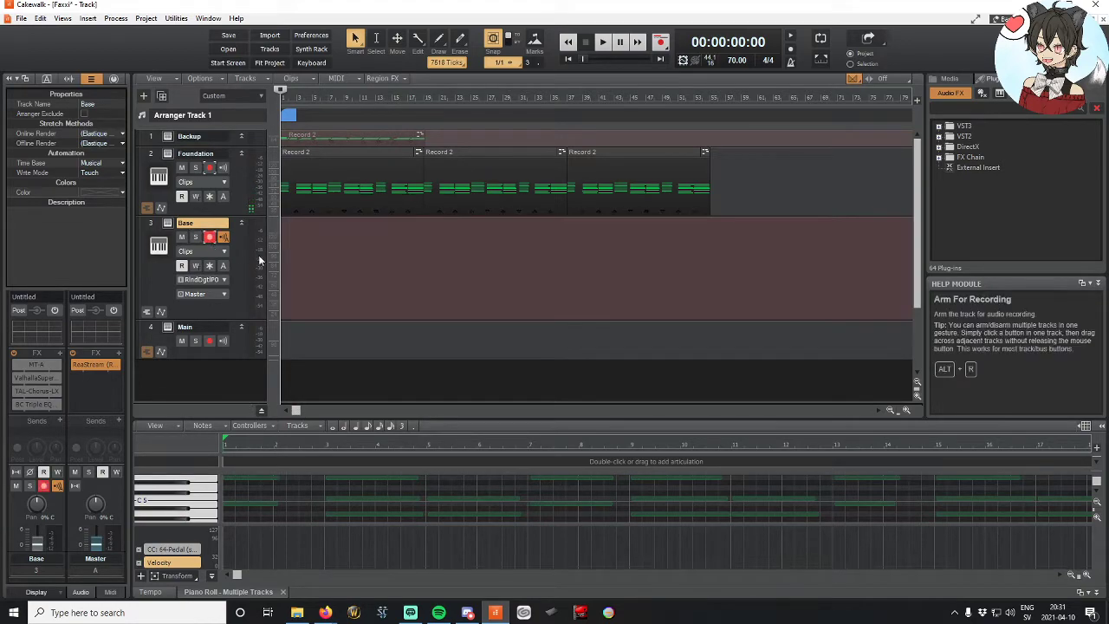
{"action": "left_click", "coordinate": [661, 41]}
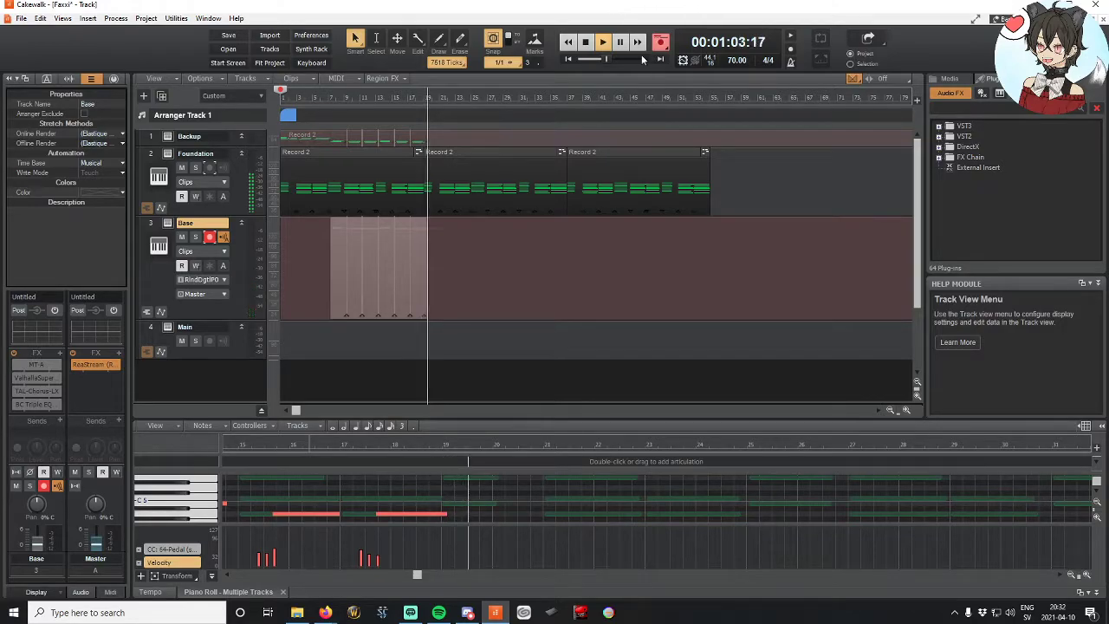
{"action": "left_click", "coordinate": [586, 41]}
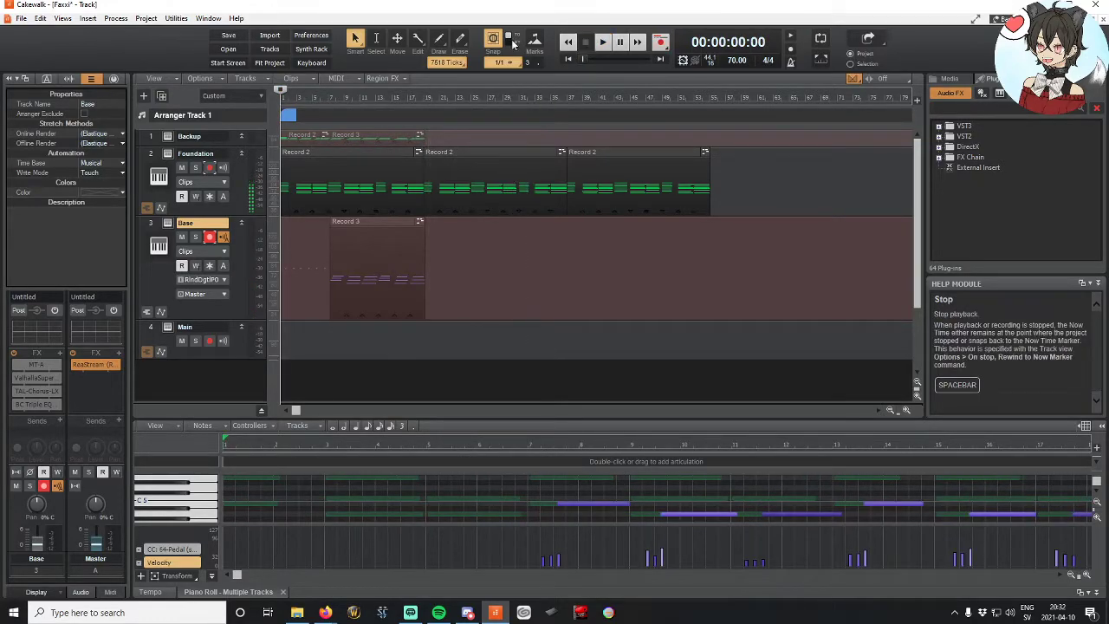
Step: Move the new Base clip to measure 1 and play it soloed with all its effects enabled
{"action": "left_click_drag", "start_coordinate": [352, 226], "coordinate": [296, 226]}
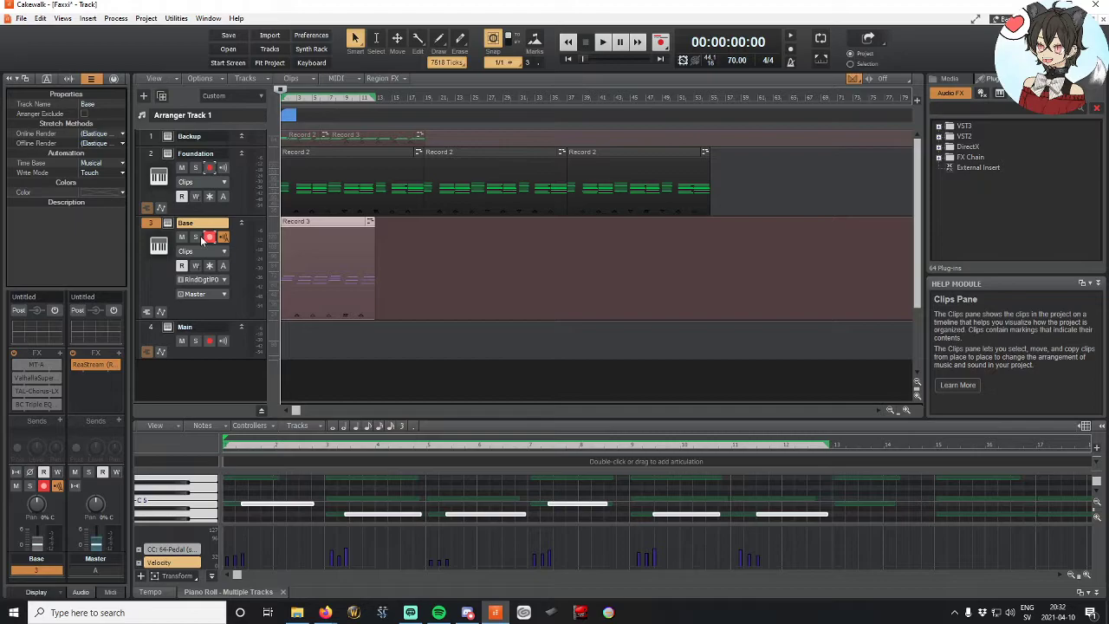
{"action": "left_click", "coordinate": [195, 237]}
{"action": "left_click_drag", "start_coordinate": [17, 364], "coordinate": [13, 410]}
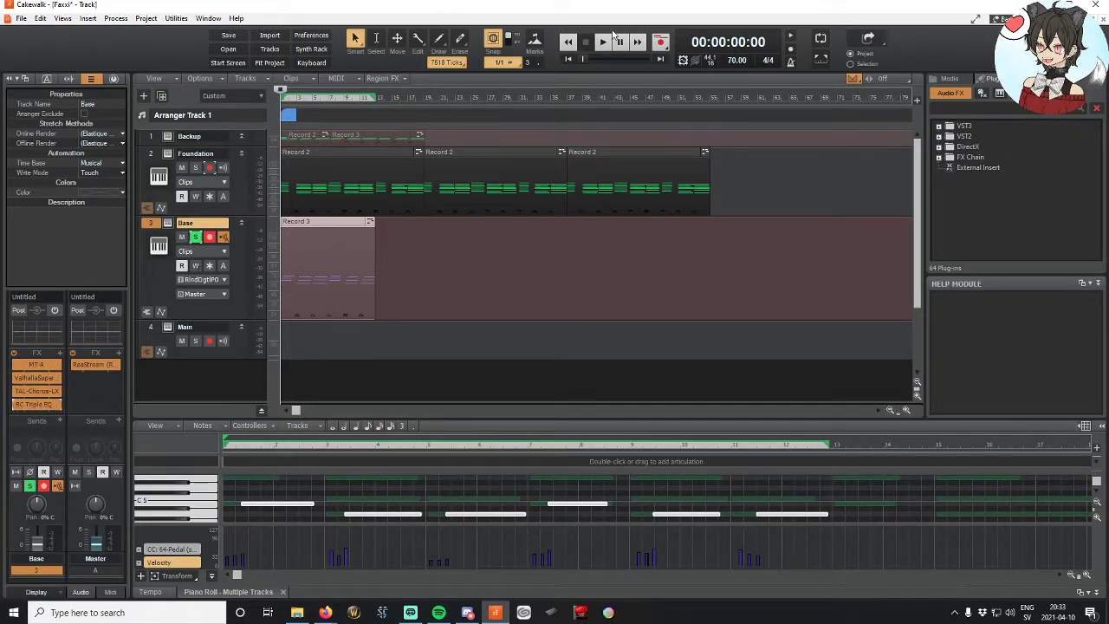
{"action": "left_click", "coordinate": [603, 43]}
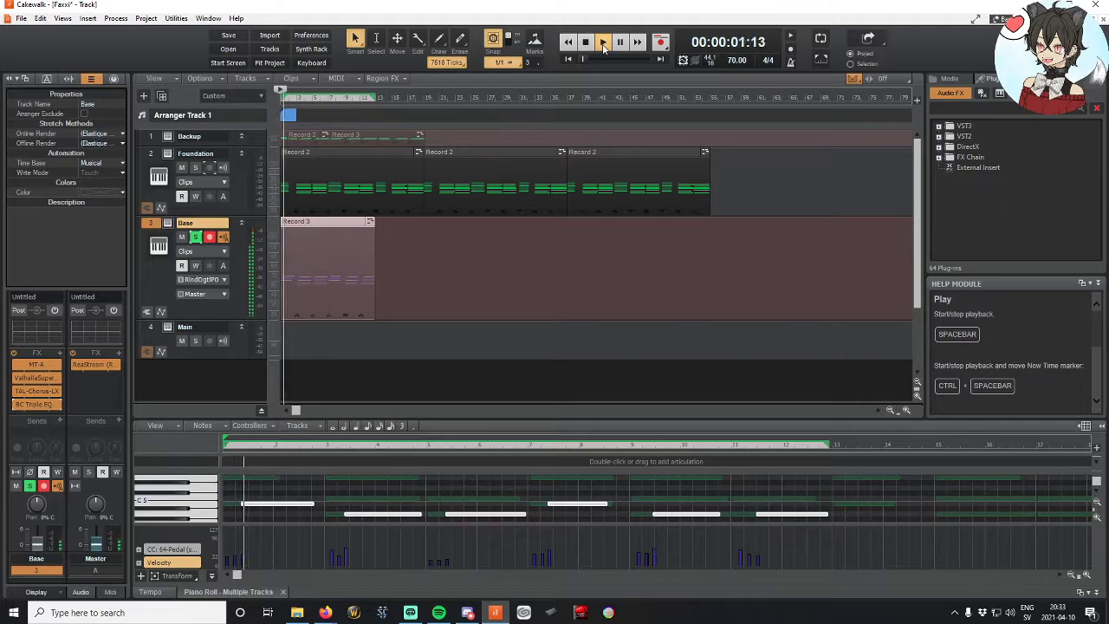
Step: Bypass the Valhalla reverb and TAL-Chorus-LX on the Base track while listening, and delete both effects
{"action": "left_click", "coordinate": [15, 378]}
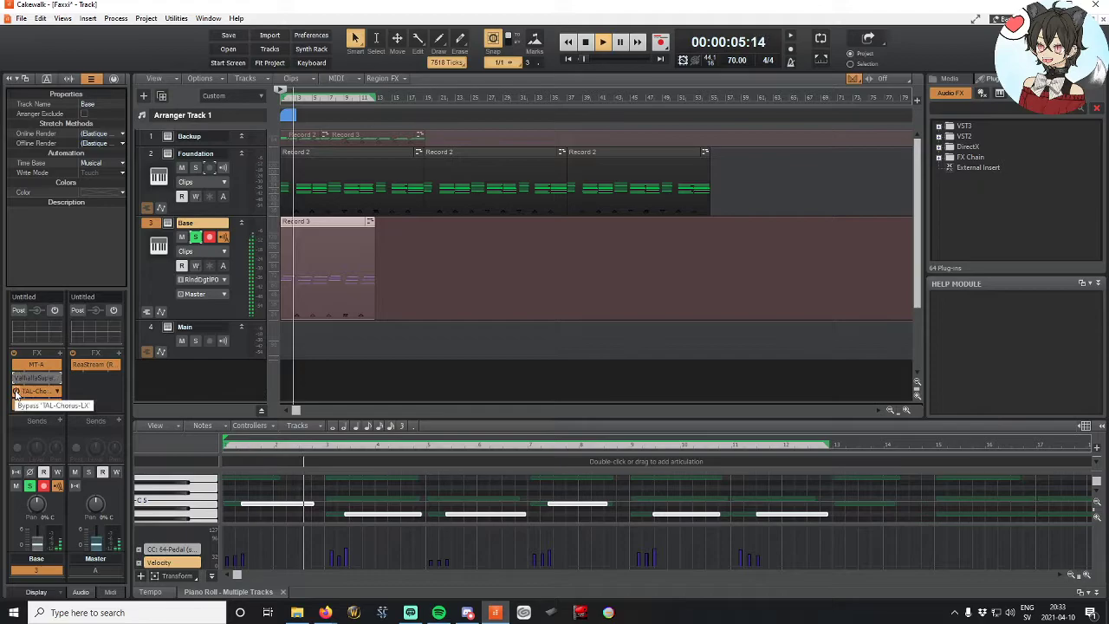
{"action": "left_click", "coordinate": [16, 392]}
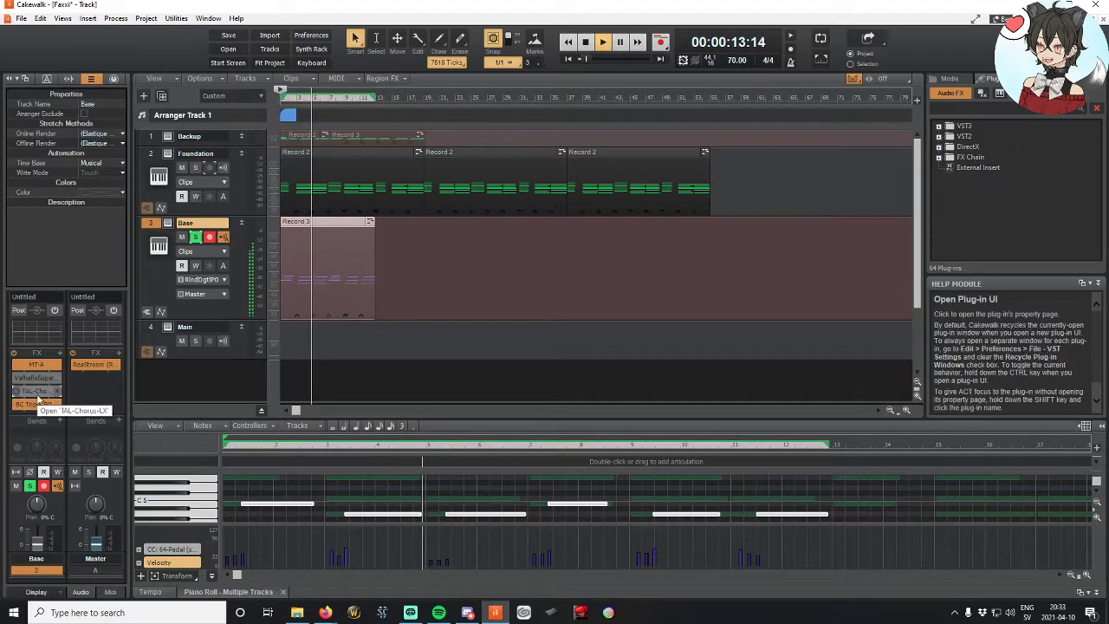
{"action": "scroll", "coordinate": [43, 381], "scroll_direction": "down", "scroll_amount": 2}
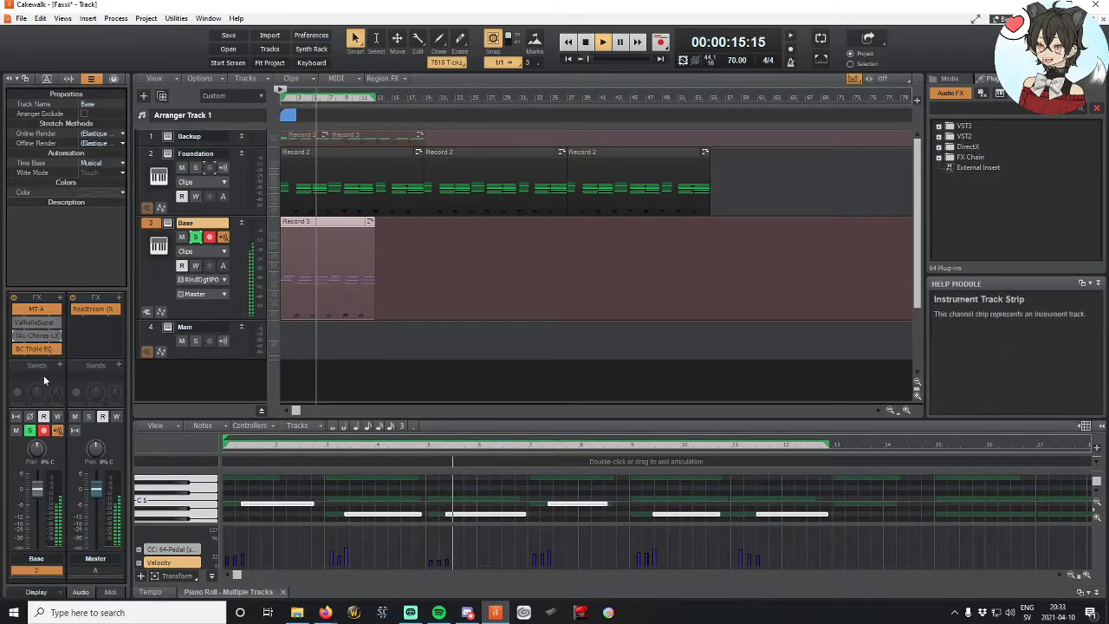
{"action": "scroll", "coordinate": [44, 380], "scroll_direction": "up", "scroll_amount": 2}
{"action": "right_click", "coordinate": [55, 377]}
{"action": "left_click", "coordinate": [59, 376]}
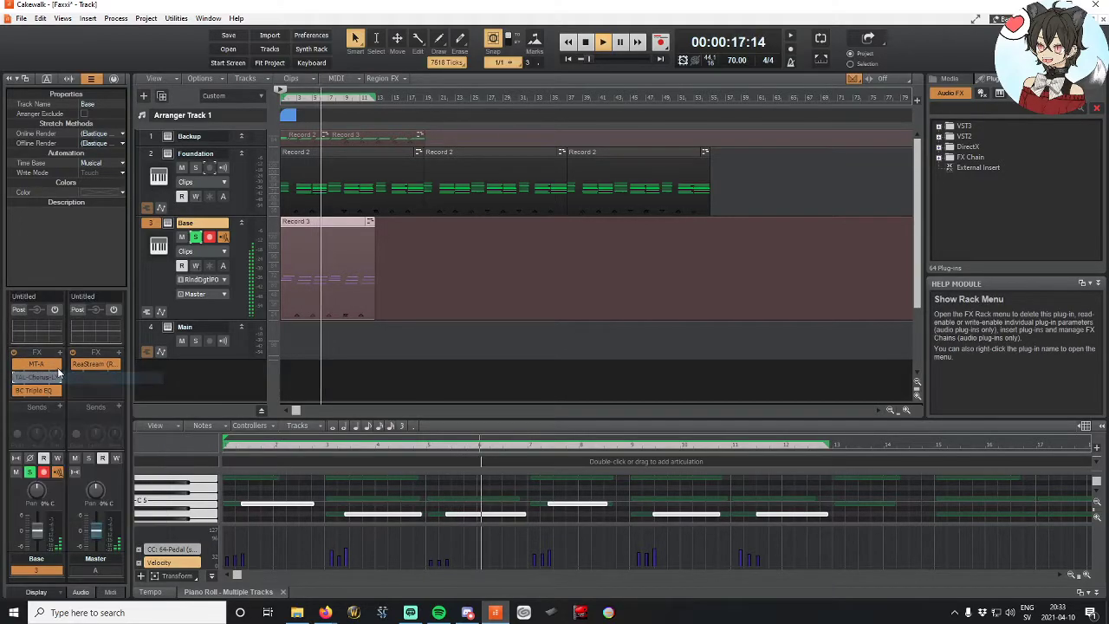
{"action": "right_click", "coordinate": [30, 378]}
{"action": "left_click", "coordinate": [39, 387]}
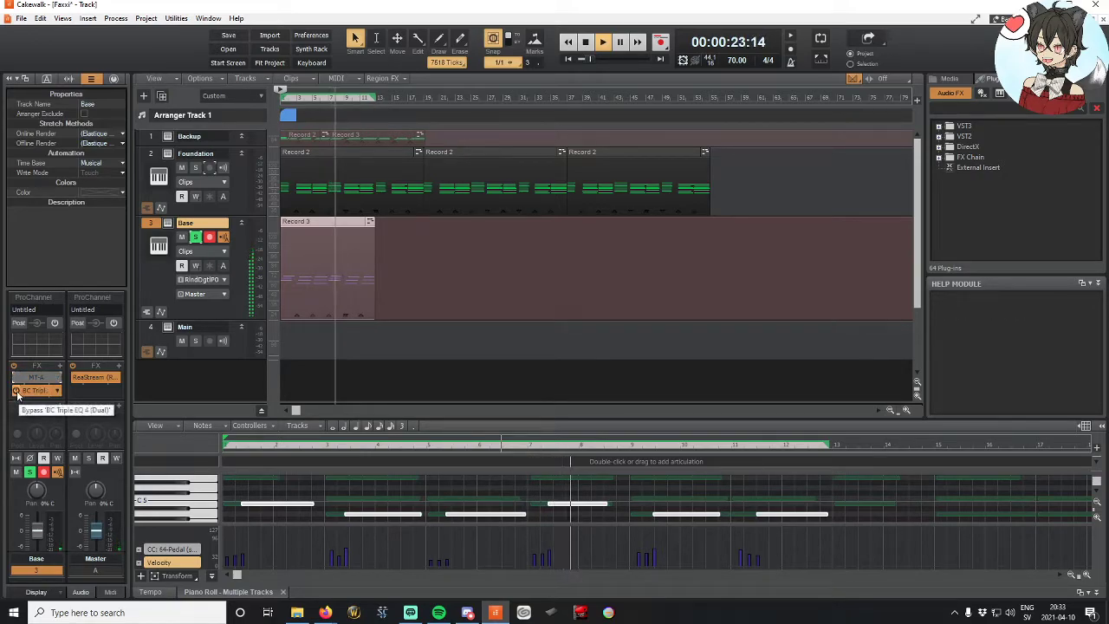
Step: Switch the Base track's MT-A effect back on and open its effect options
{"action": "key", "text": "Delete"}
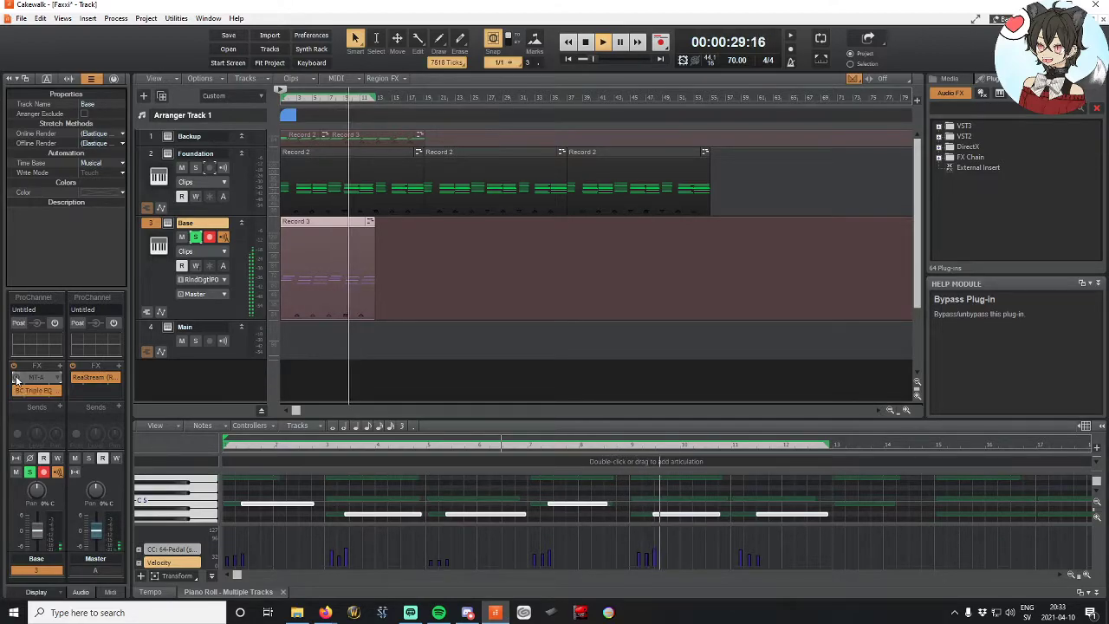
{"action": "key", "text": "ctrl+z"}
{"action": "left_click", "coordinate": [58, 382]}
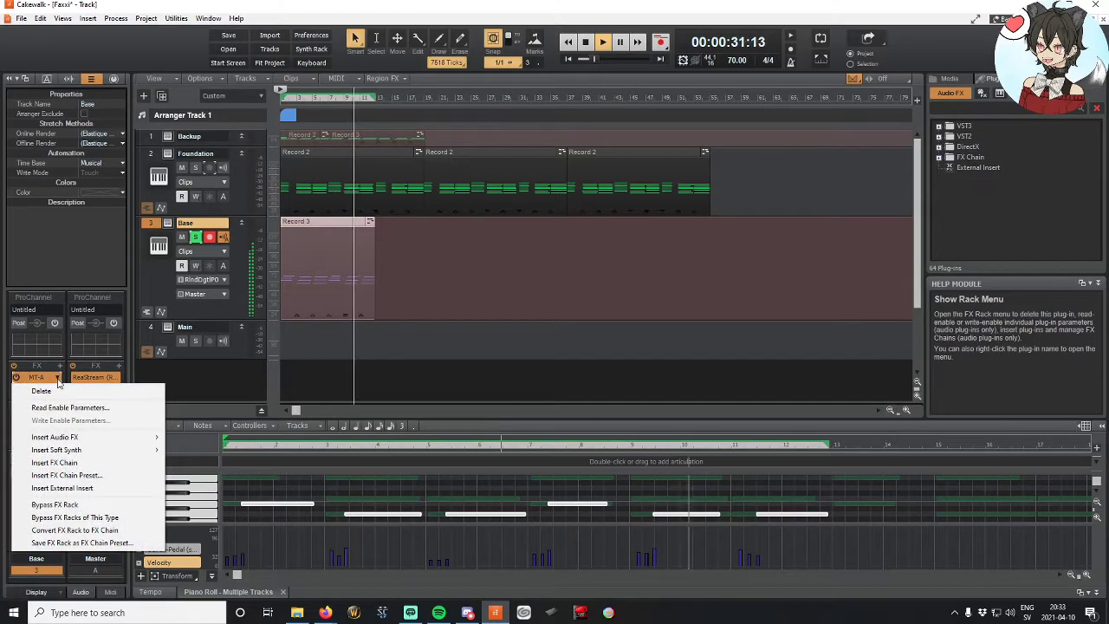
Step: Open the MT-A effect on the Base track, audition the track from bar 4, and close the effect and stop playback
{"action": "left_click", "coordinate": [33, 377]}
{"action": "double_click", "coordinate": [33, 377]}
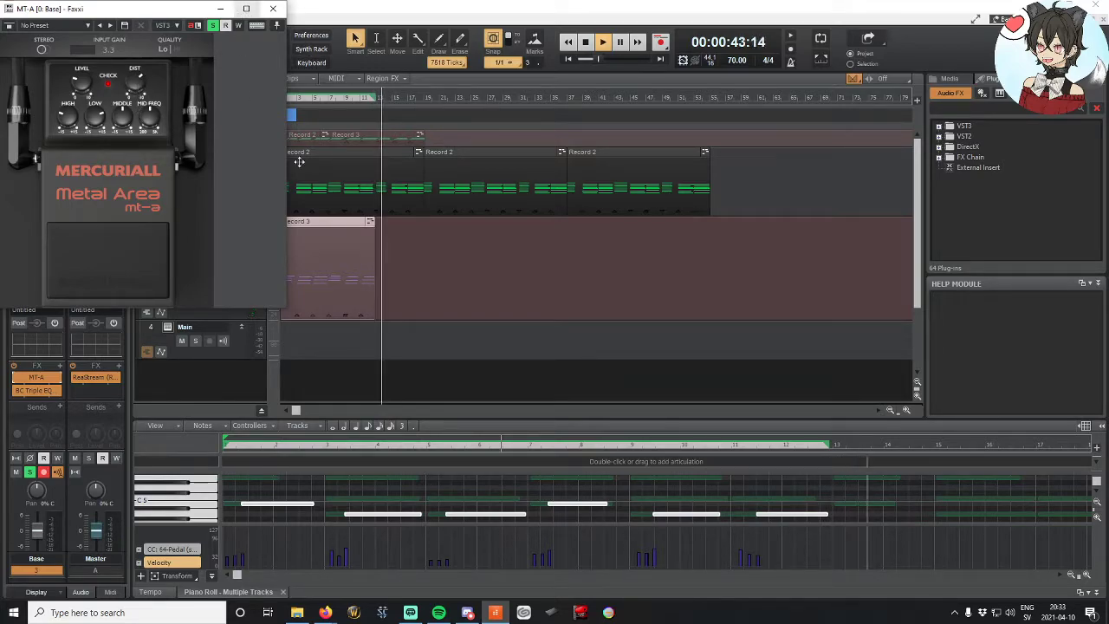
{"action": "left_click", "coordinate": [305, 97]}
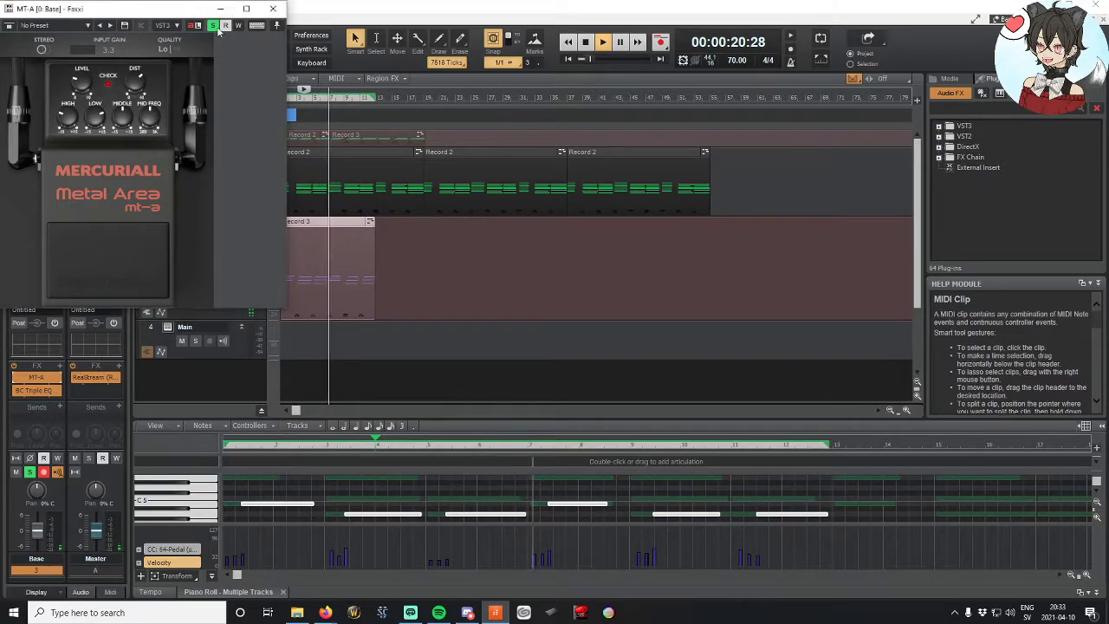
{"action": "left_click_drag", "start_coordinate": [206, 13], "coordinate": [658, 196]}
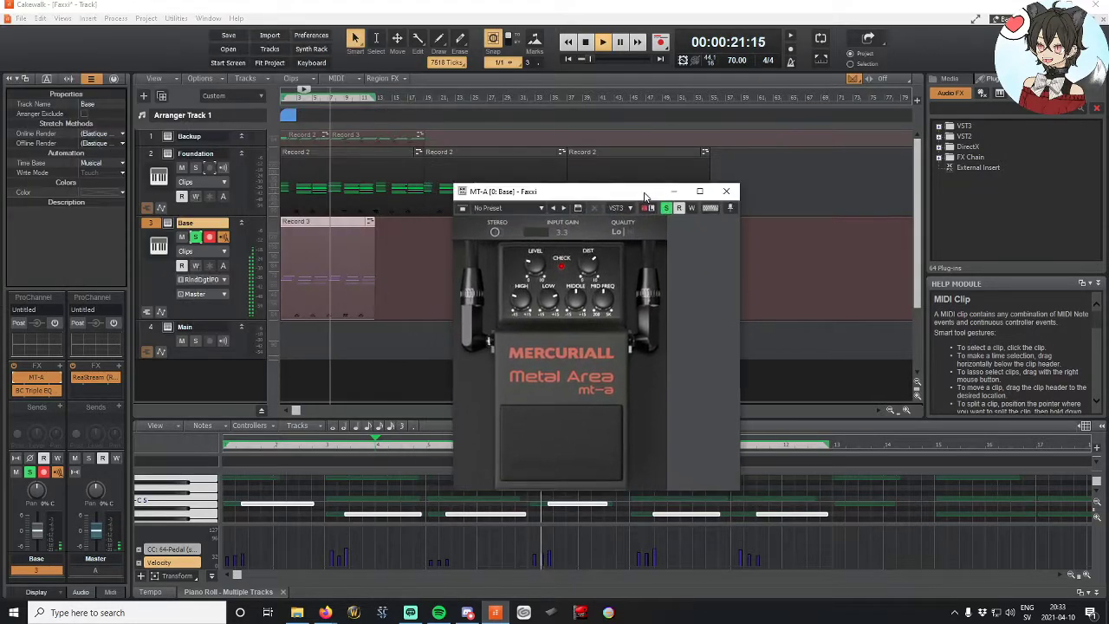
{"action": "left_click", "coordinate": [728, 192]}
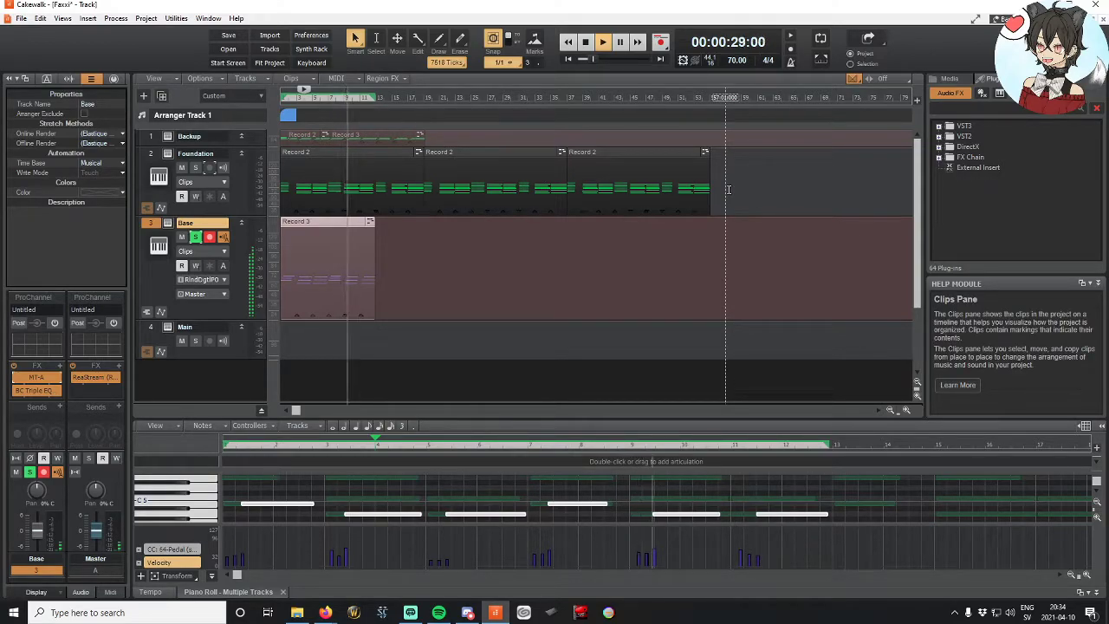
{"action": "left_click", "coordinate": [586, 43]}
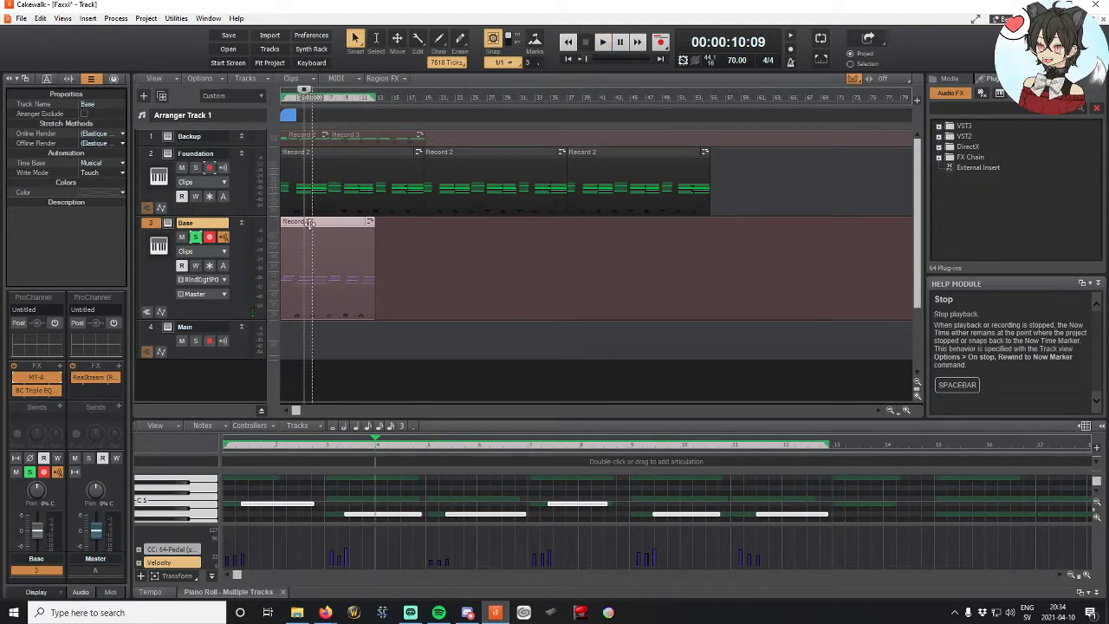
Step: Delete the existing Base track clip and record a new take from the start of the song
{"action": "key", "text": "Delete"}
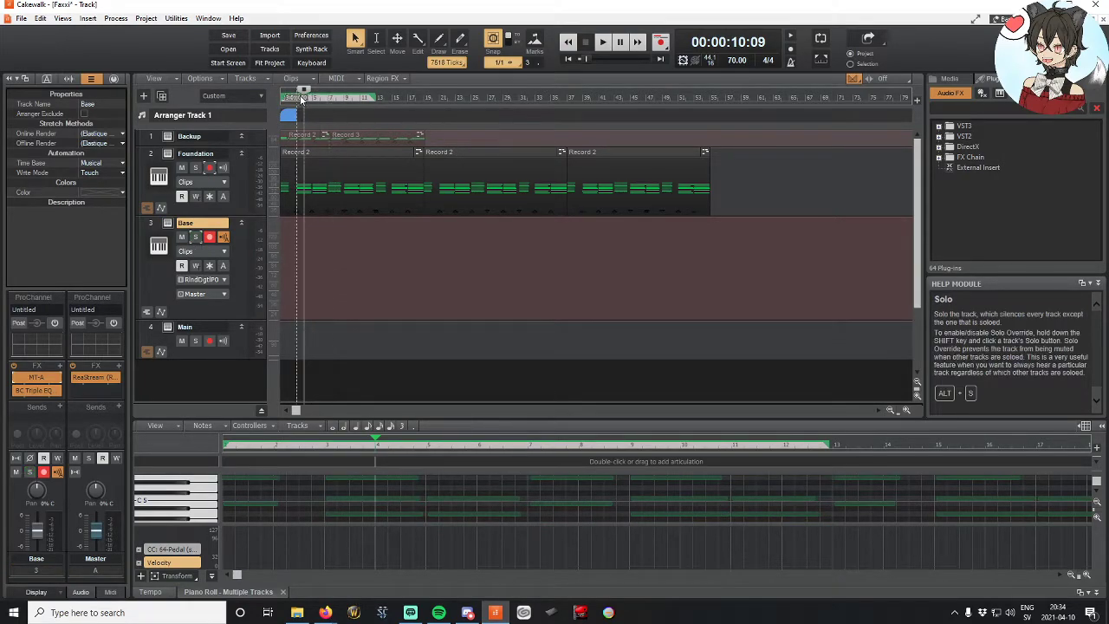
{"action": "left_click_drag", "start_coordinate": [307, 95], "coordinate": [282, 93]}
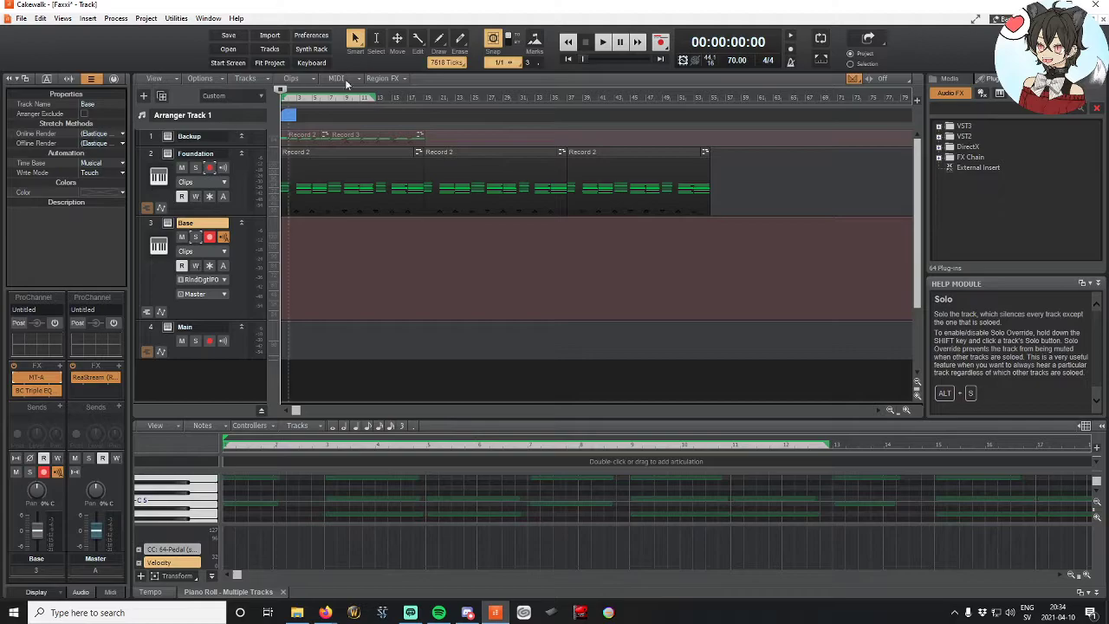
{"action": "left_click", "coordinate": [660, 41]}
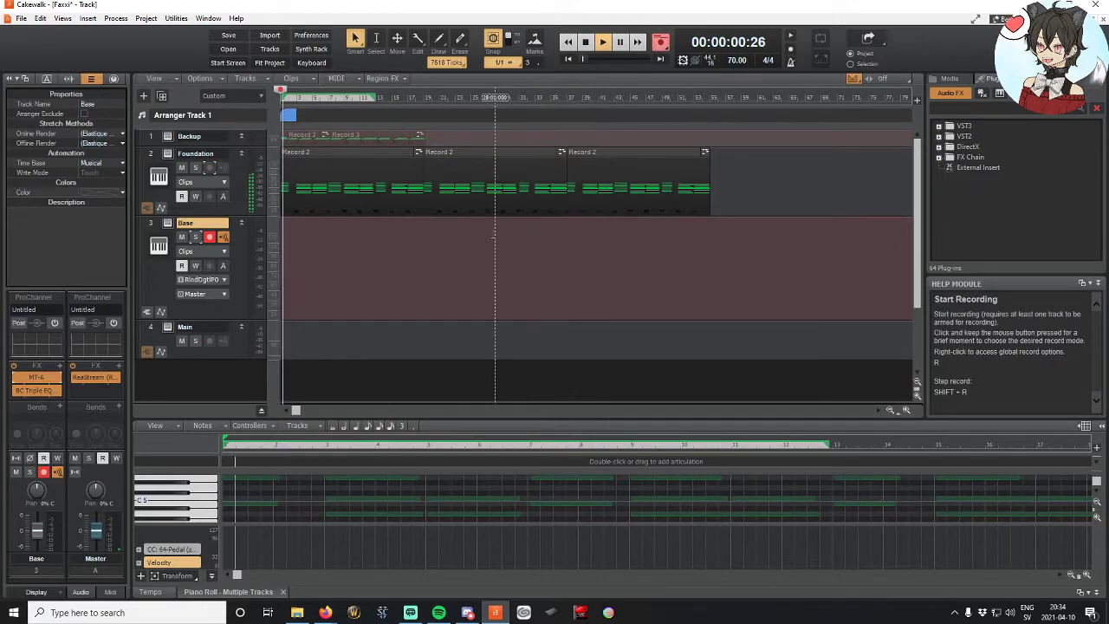
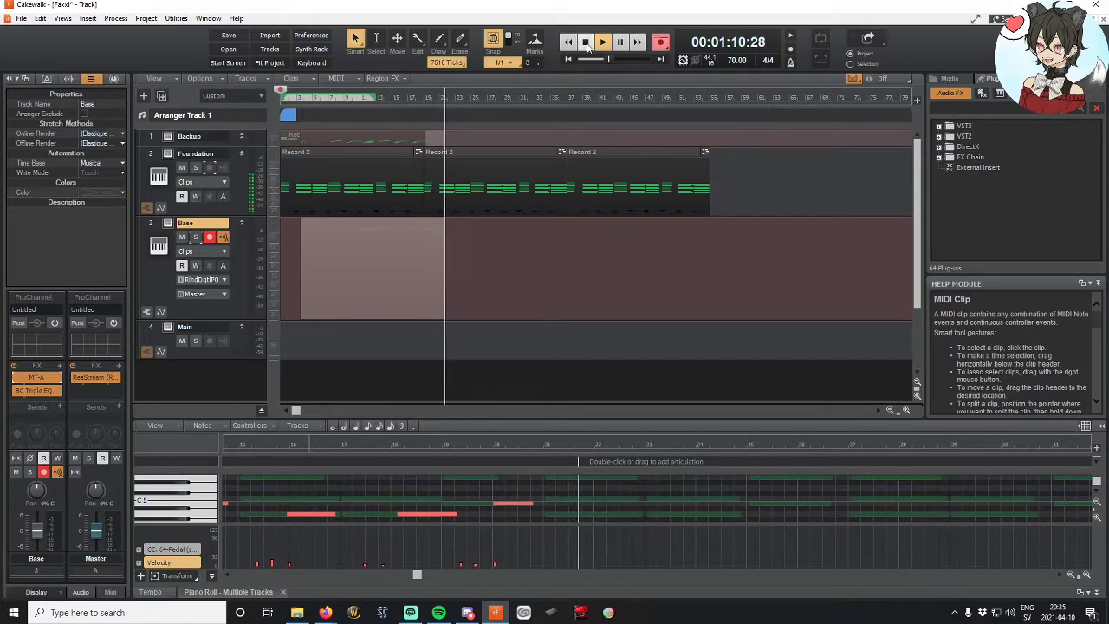
{"action": "left_click", "coordinate": [588, 45]}
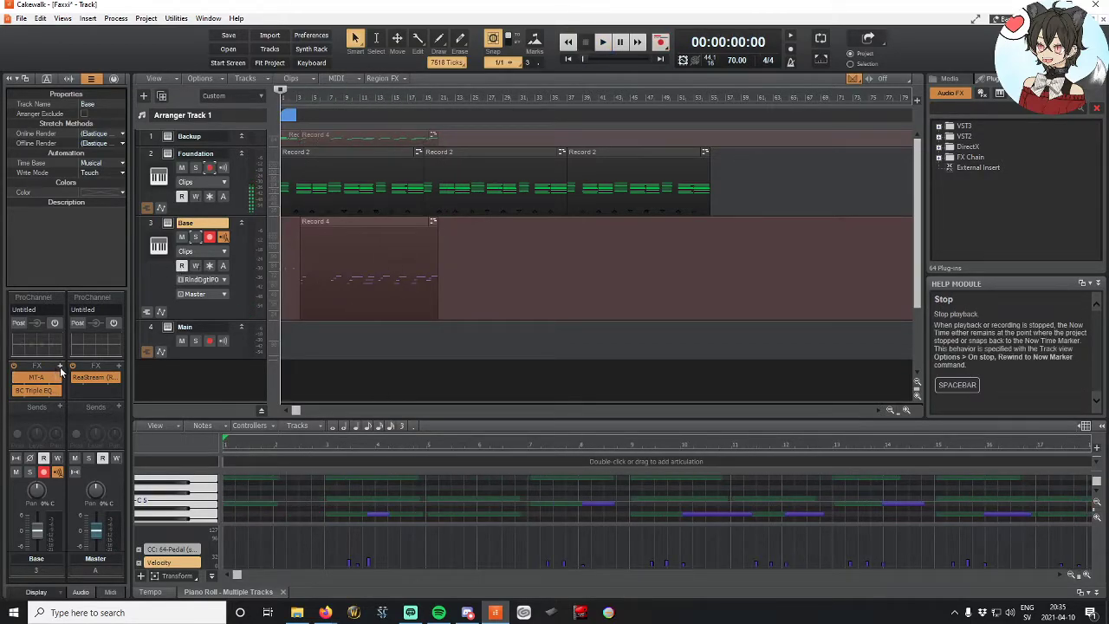
Step: Insert ValhallaSupermassive in the Base track's effects rack and place it between MT-A and BC Triple EQ
{"action": "left_click", "coordinate": [61, 368]}
{"action": "mouse_move", "coordinate": [139, 376]}
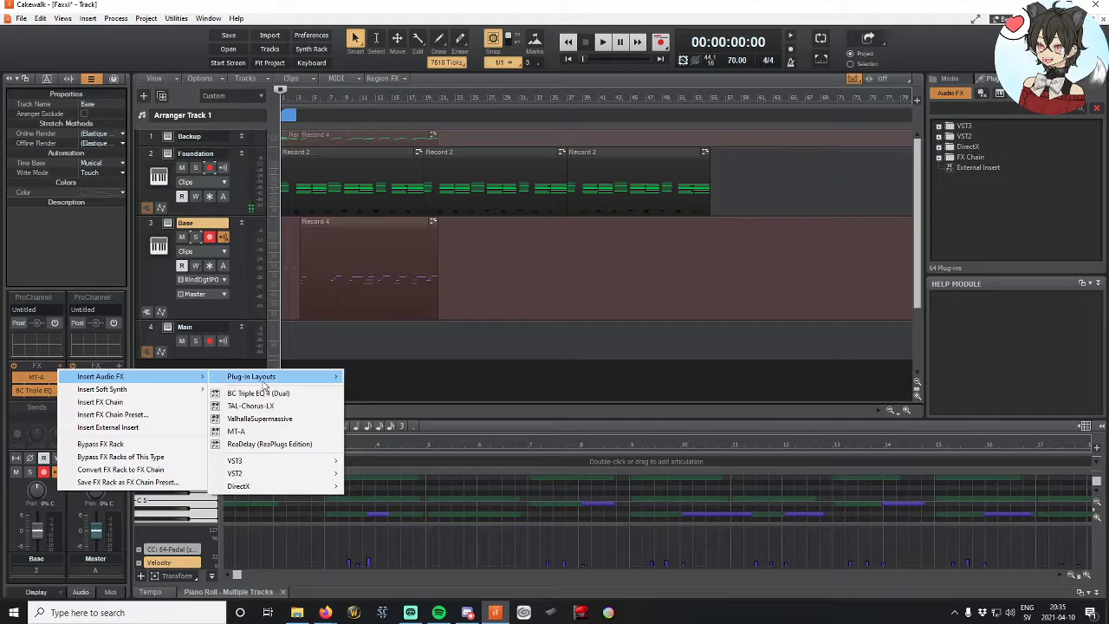
{"action": "left_click", "coordinate": [260, 418]}
{"action": "left_click_drag", "start_coordinate": [23, 392], "coordinate": [41, 378]}
{"action": "left_click", "coordinate": [914, 191]}
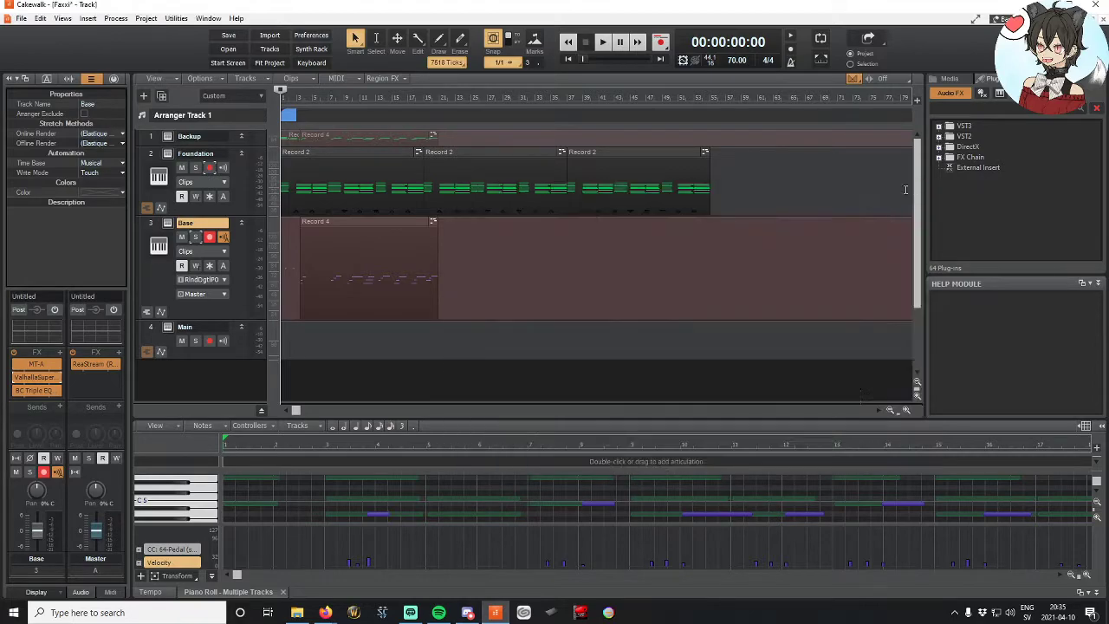
Step: Play back the new Base take from bar 9 and stop playback
{"action": "left_click", "coordinate": [345, 90]}
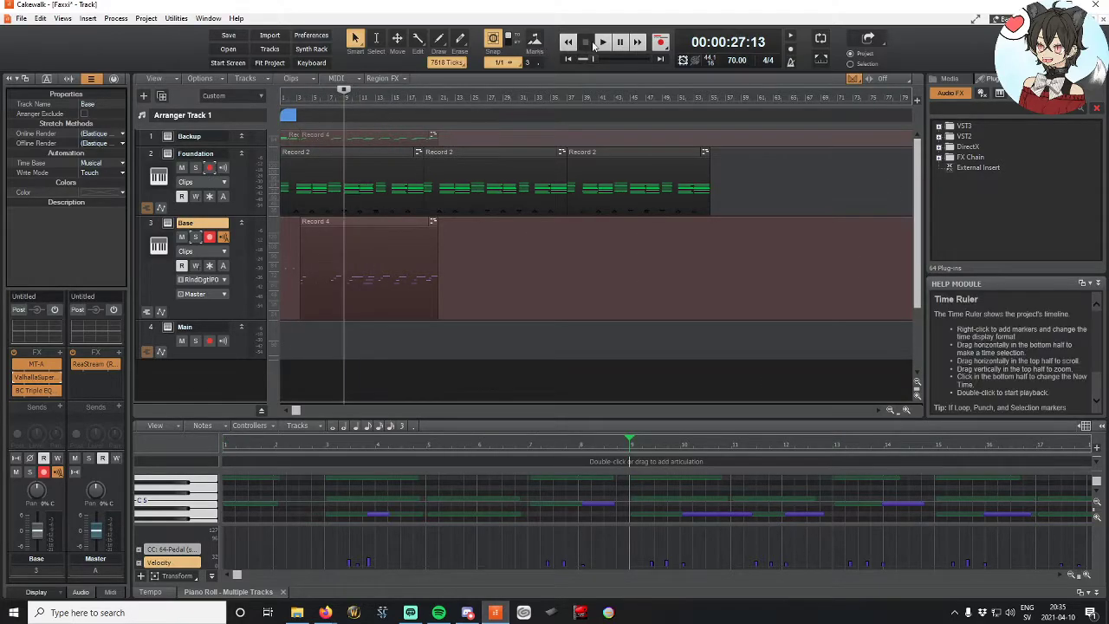
{"action": "left_click", "coordinate": [604, 42]}
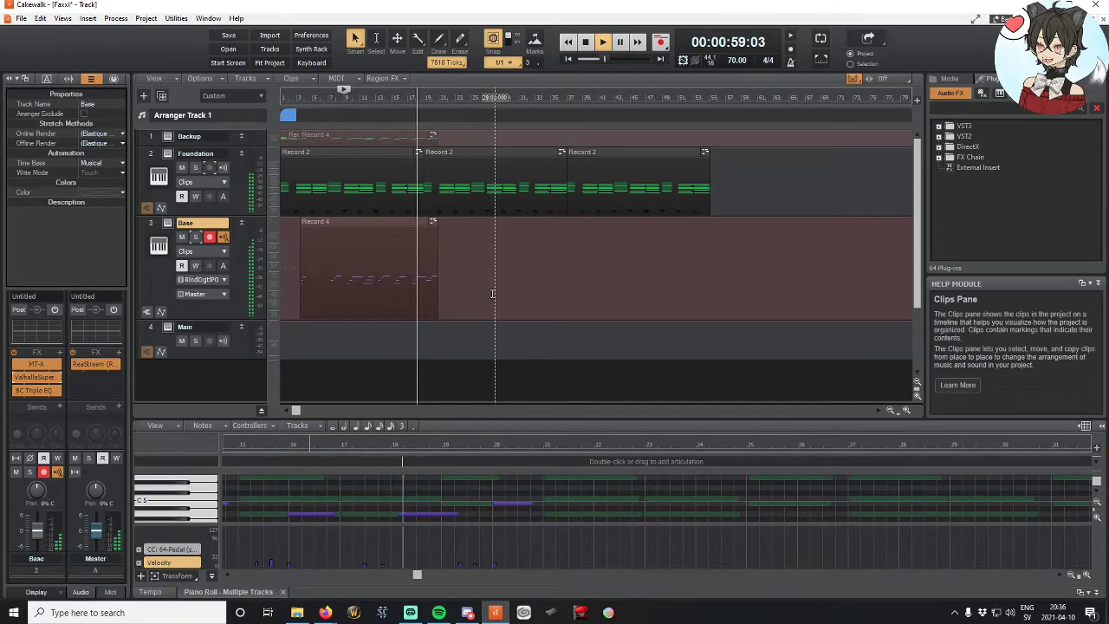
{"action": "left_click", "coordinate": [604, 44]}
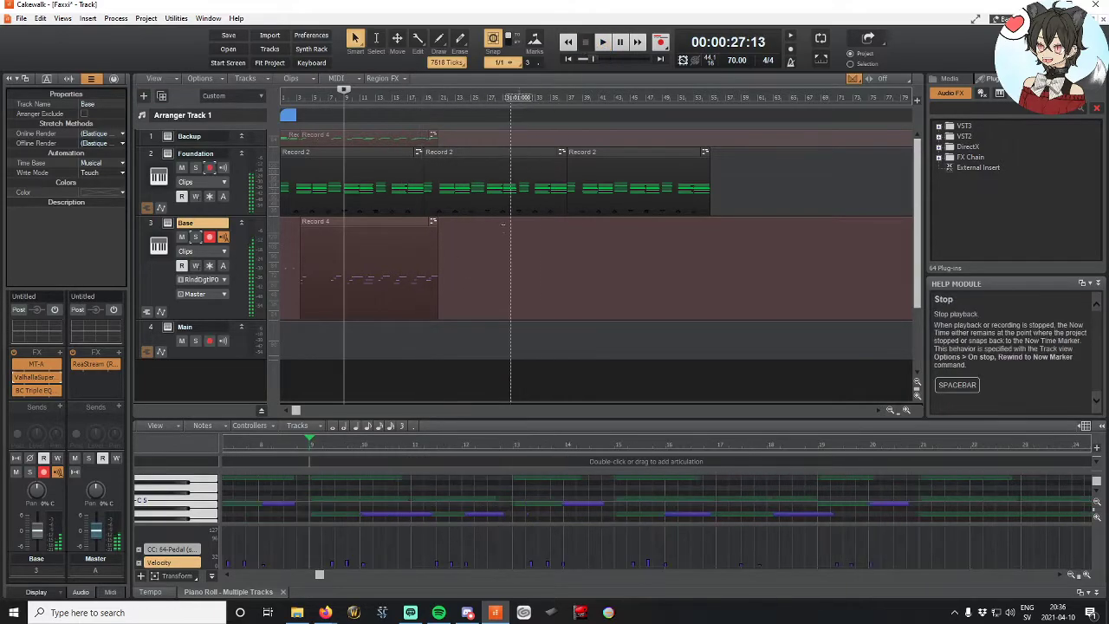
Step: Enlarge the piano roll and fit all the notes of the Base take in it
{"action": "left_click", "coordinate": [400, 251]}
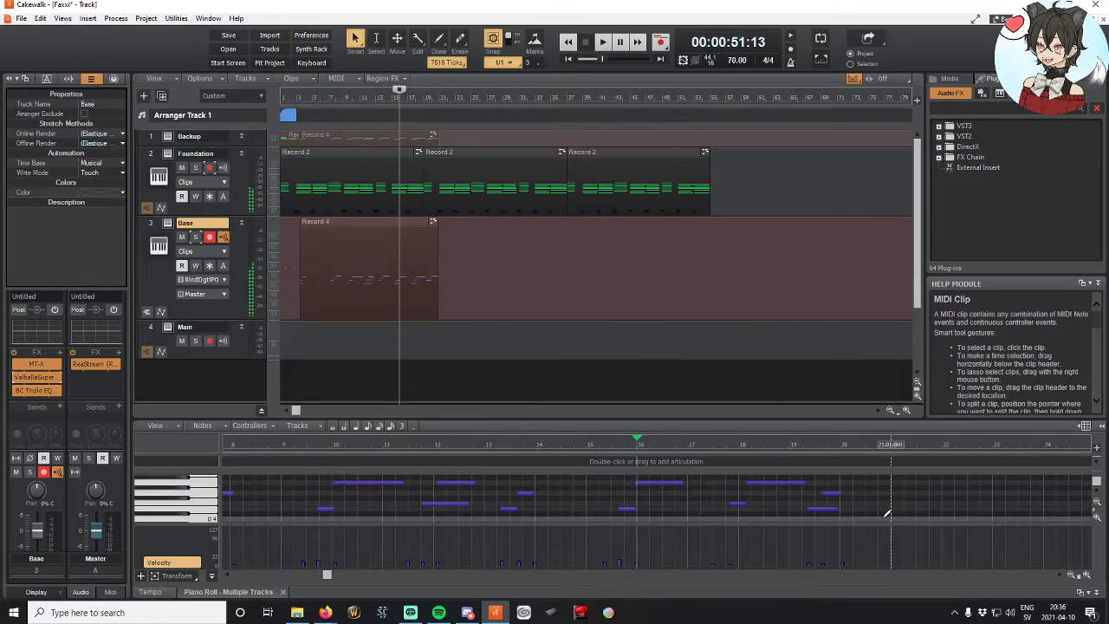
{"action": "scroll", "coordinate": [865, 489], "scroll_direction": "up", "scroll_amount": 1}
{"action": "left_click_drag", "start_coordinate": [752, 436], "coordinate": [728, 307]}
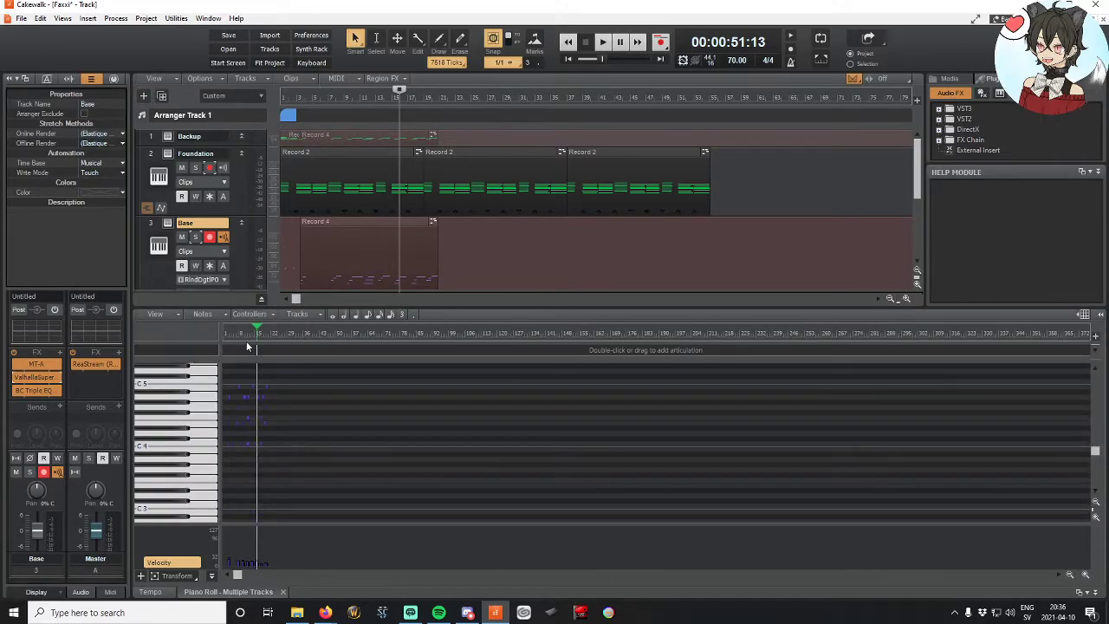
{"action": "left_click_drag", "start_coordinate": [272, 326], "coordinate": [279, 334]}
{"action": "left_click_drag", "start_coordinate": [281, 575], "coordinate": [251, 575]}
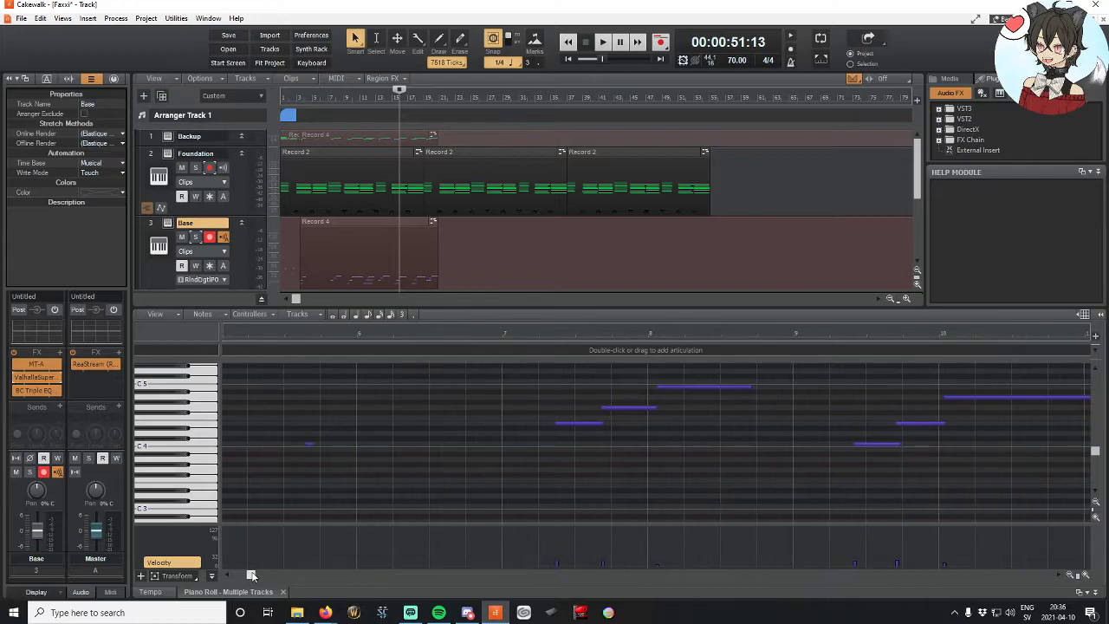
{"action": "left_click_drag", "start_coordinate": [318, 317], "coordinate": [318, 282]}
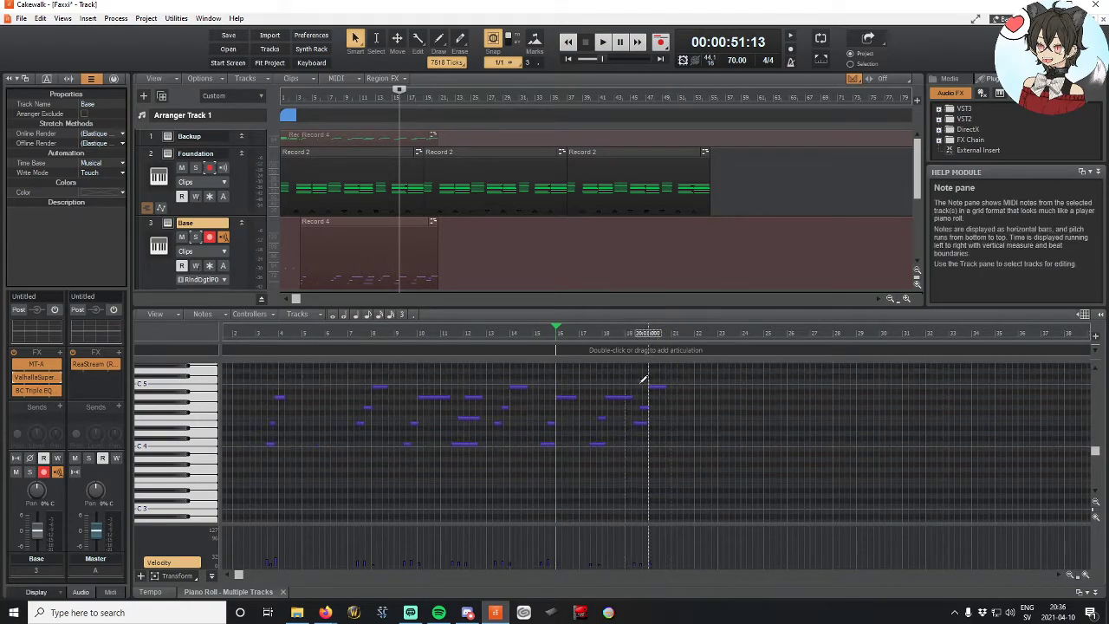
{"action": "left_click", "coordinate": [377, 237]}
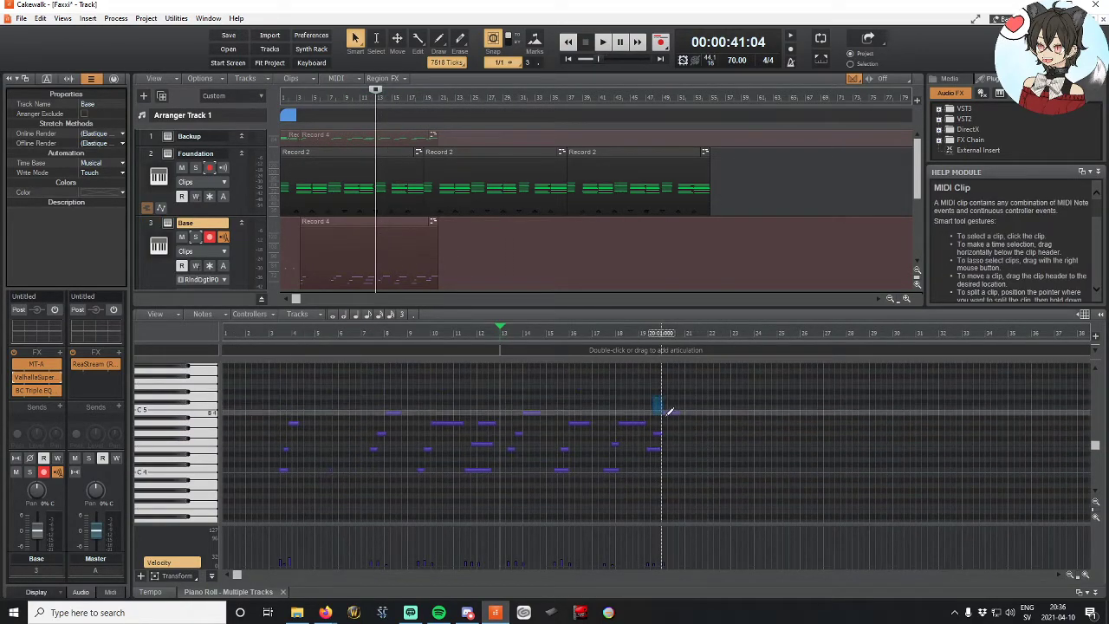
{"action": "left_click_drag", "start_coordinate": [648, 400], "coordinate": [692, 475]}
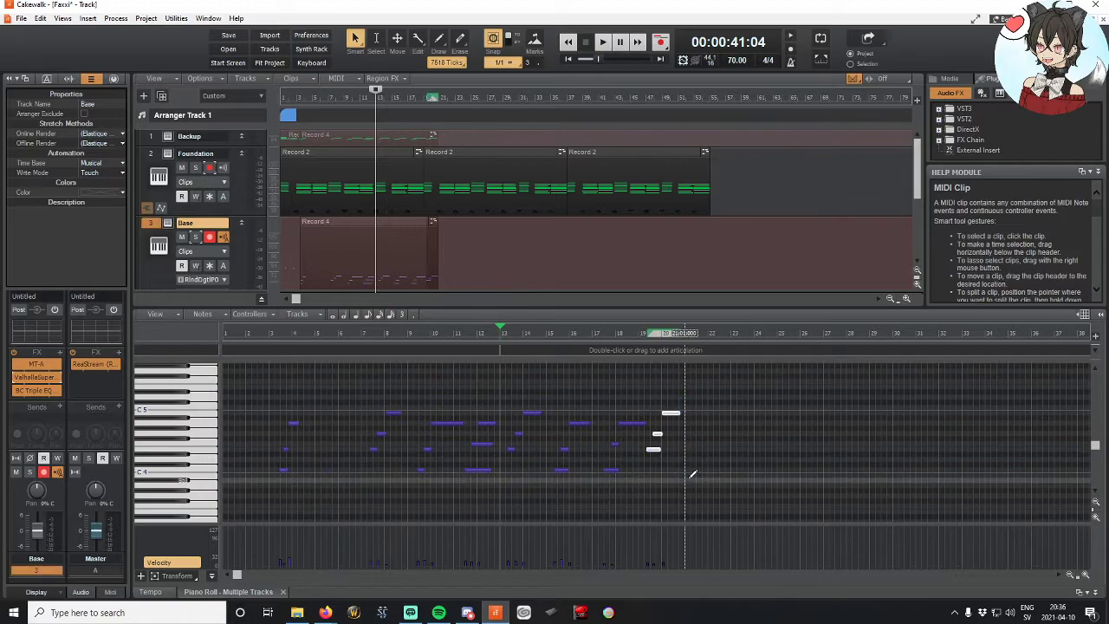
{"action": "right_click", "coordinate": [693, 475]}
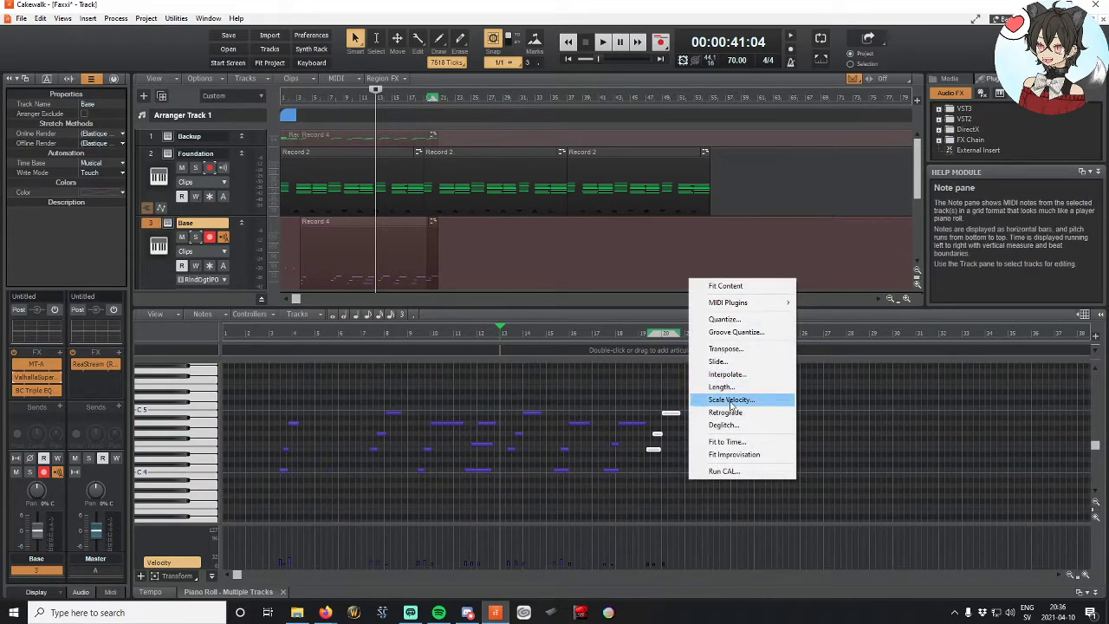
{"action": "left_click", "coordinate": [800, 507]}
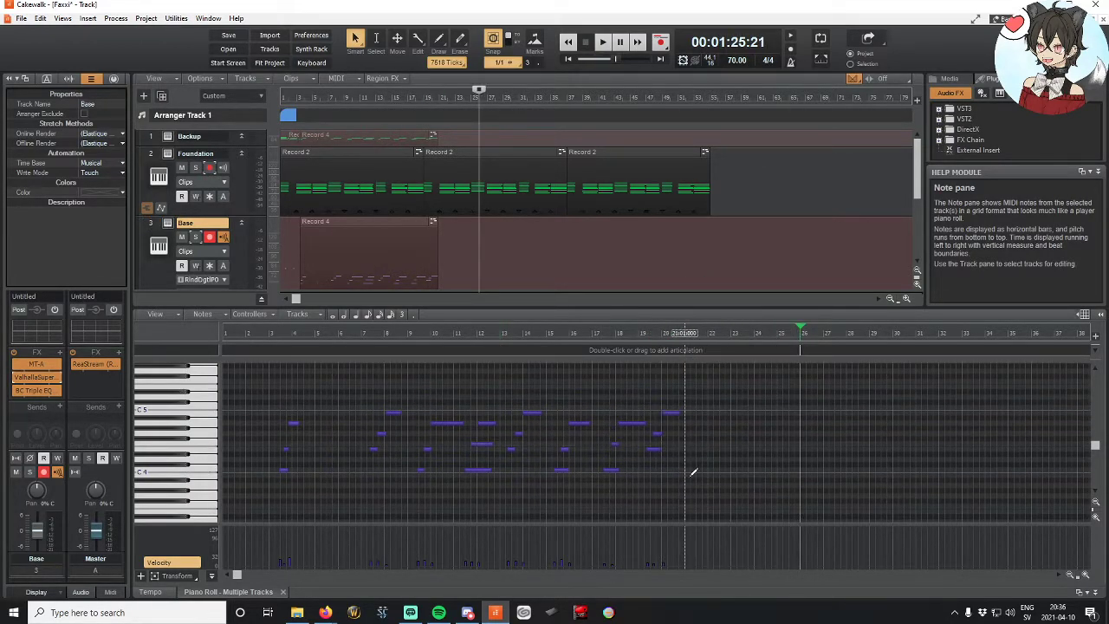
{"action": "right_click", "coordinate": [688, 472]}
{"action": "left_click", "coordinate": [663, 384]}
{"action": "left_click_drag", "start_coordinate": [640, 441], "coordinate": [685, 437]}
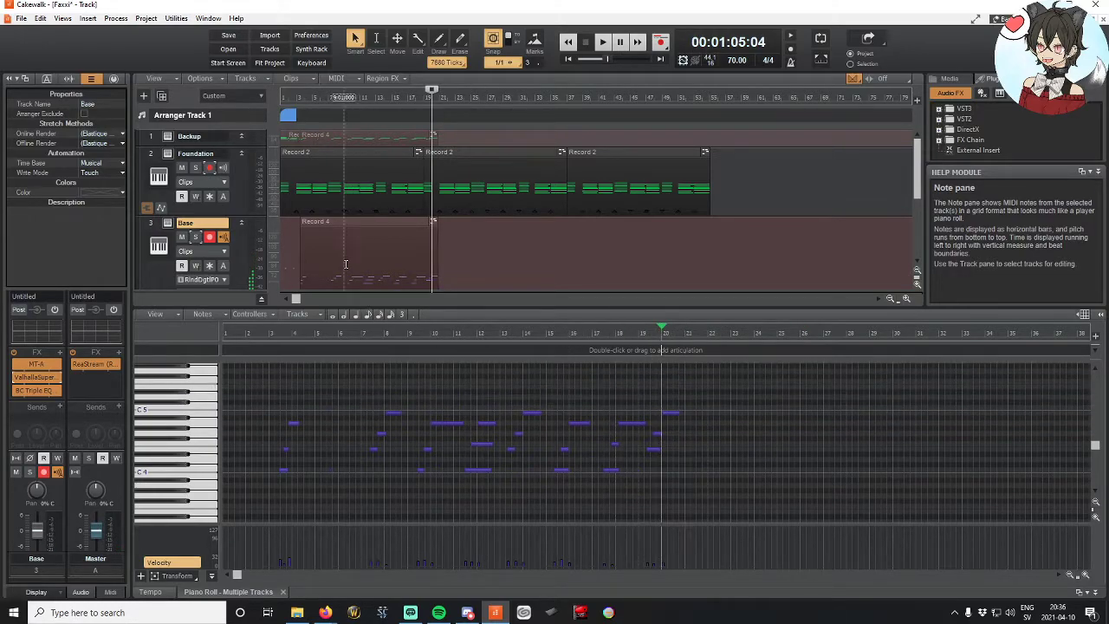
Step: Delete the last three notes of the Base take, around bars 19 to 20
{"action": "left_click", "coordinate": [333, 223]}
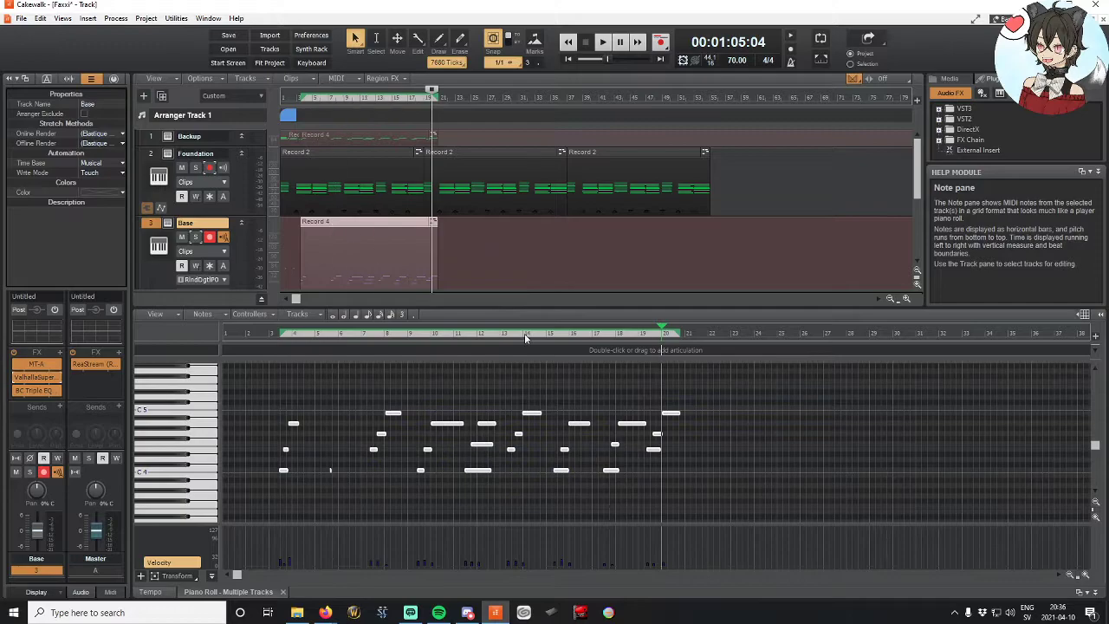
{"action": "left_click_drag", "start_coordinate": [651, 380], "coordinate": [706, 486]}
{"action": "key", "text": "Delete"}
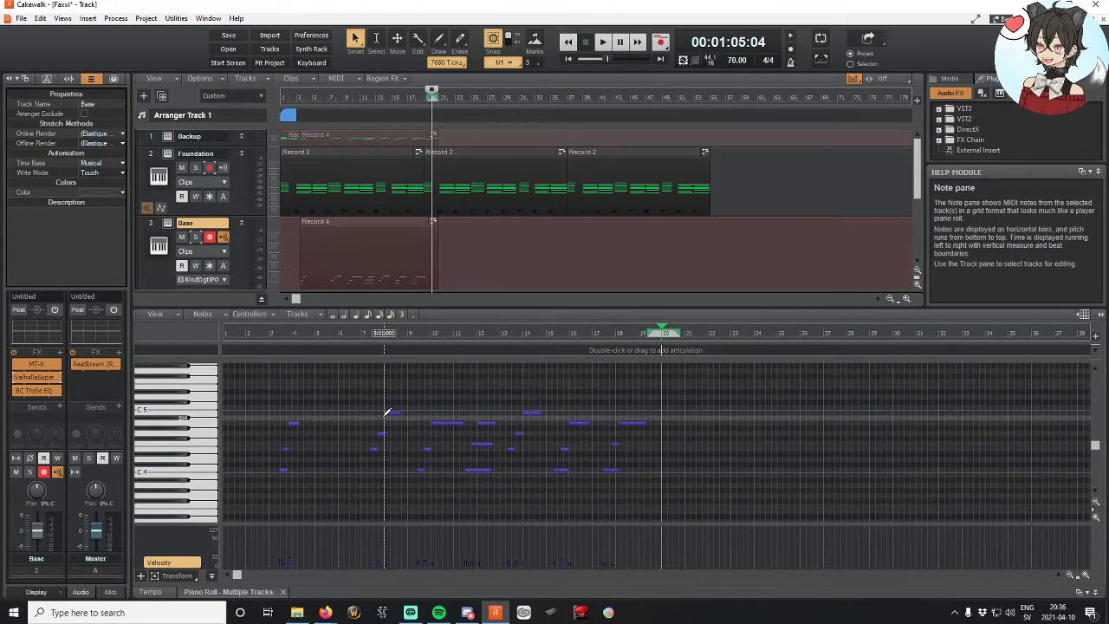
Step: Try to move all remaining Base notes back to the start of bar 1, and undo the move
{"action": "left_click_drag", "start_coordinate": [236, 371], "coordinate": [676, 486]}
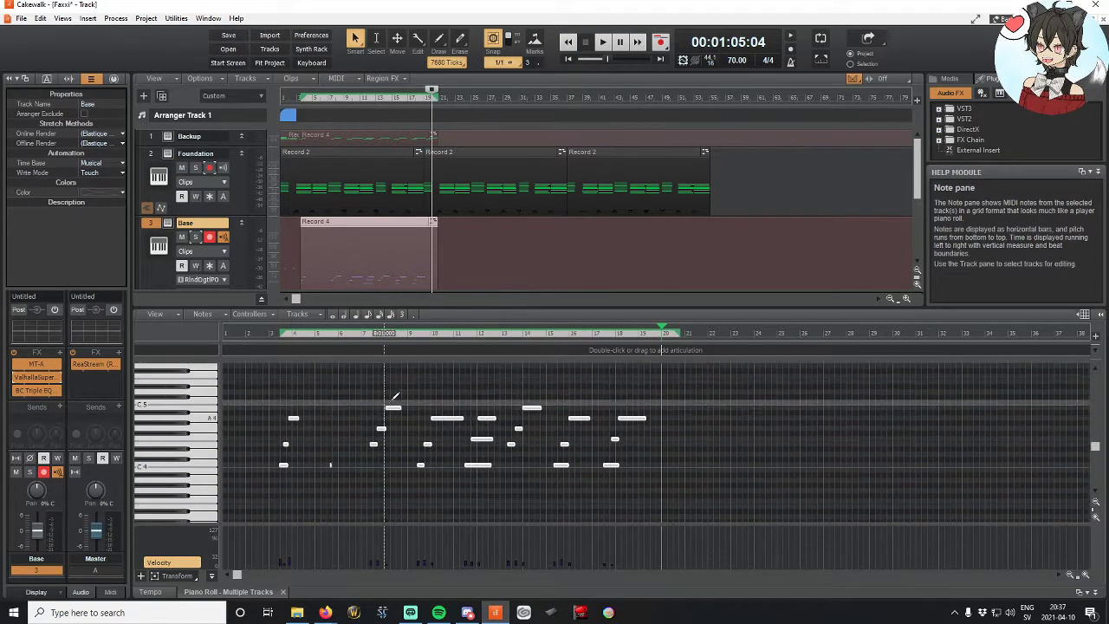
{"action": "left_click_drag", "start_coordinate": [295, 418], "coordinate": [236, 418]}
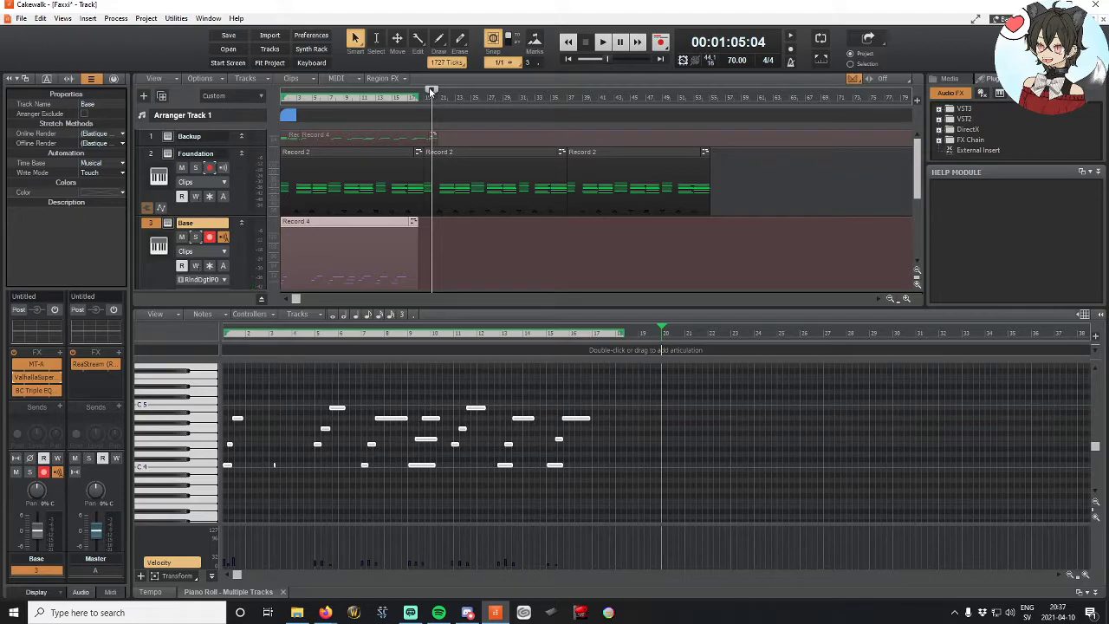
{"action": "key", "text": "ctrl+z"}
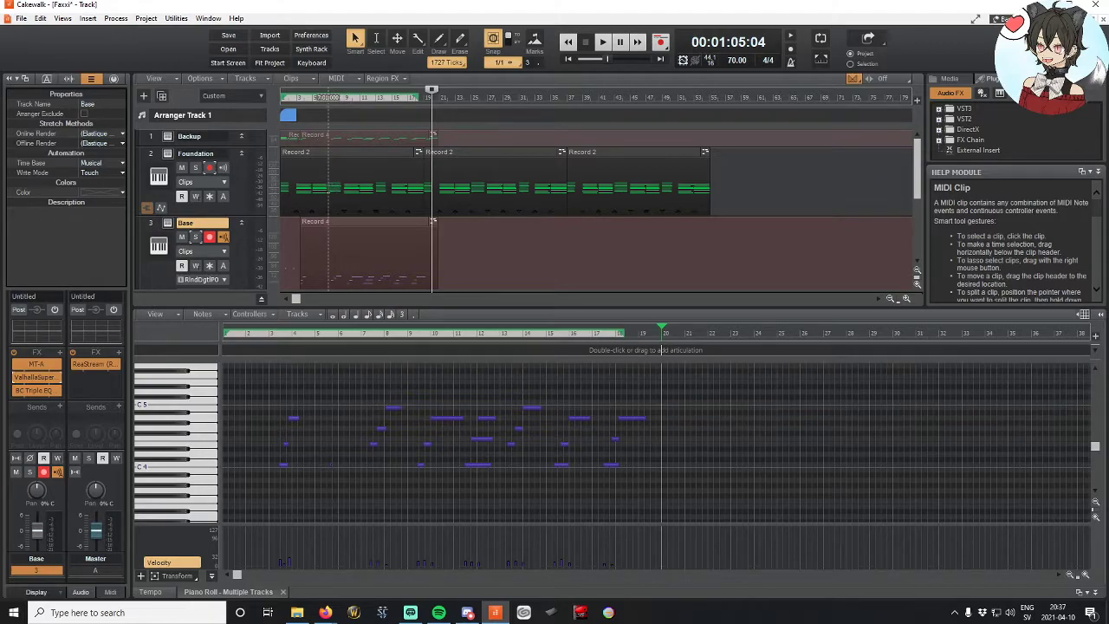
Step: Delete the stray opening notes of the Base take before bar 7
{"action": "left_click", "coordinate": [328, 186]}
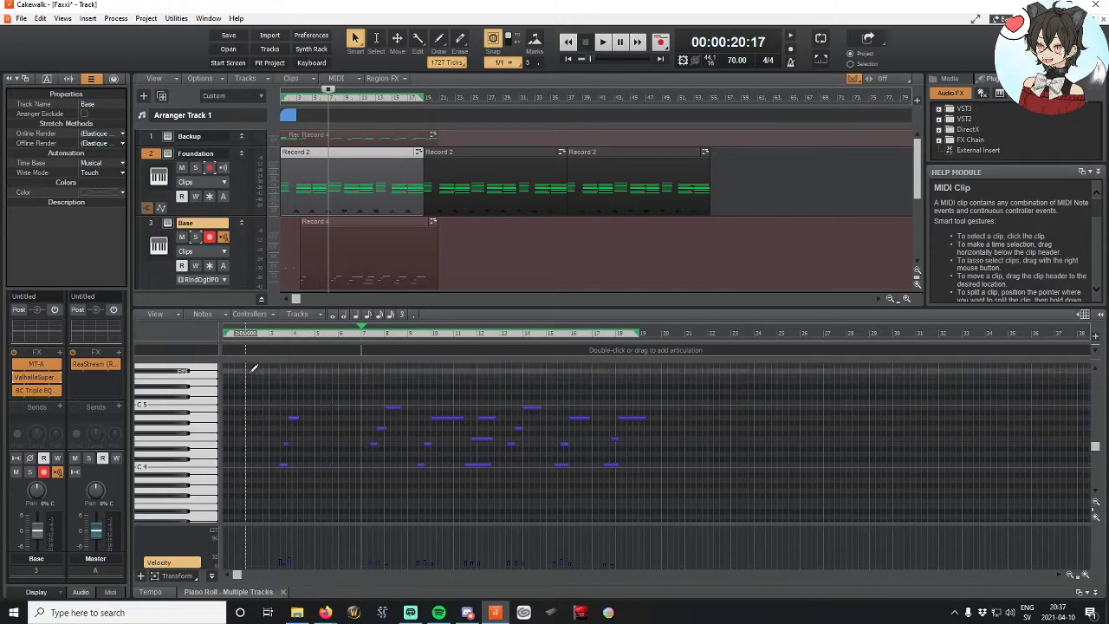
{"action": "left_click_drag", "start_coordinate": [243, 367], "coordinate": [365, 483]}
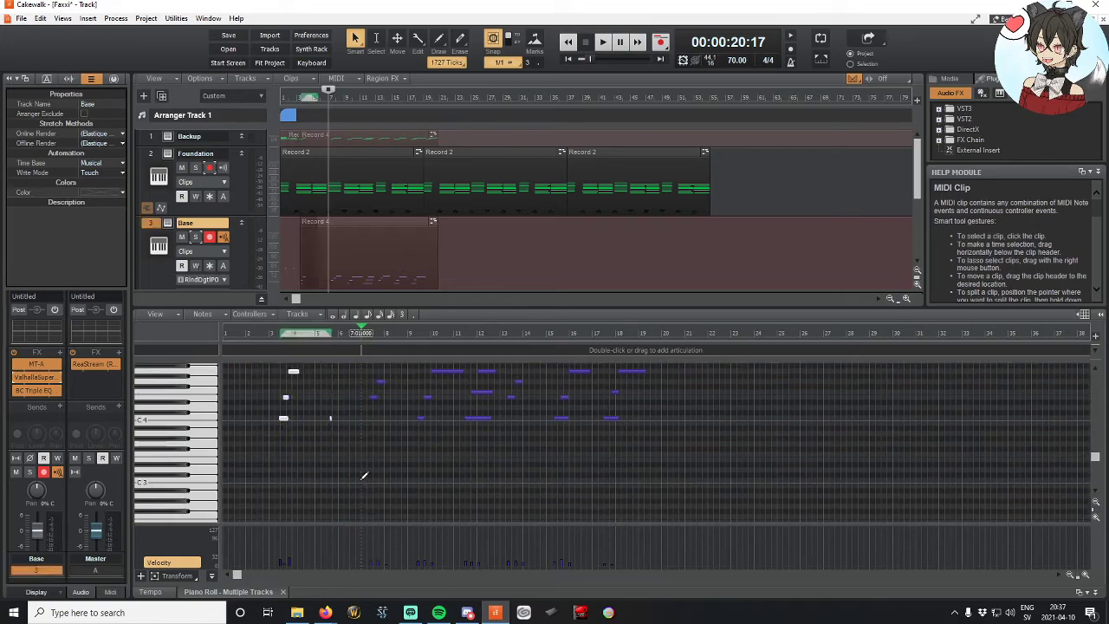
{"action": "key", "text": "Delete"}
Step: Select all remaining Base notes, move them back to start at bar 1, and return the playhead to the song's start
{"action": "scroll", "coordinate": [344, 442], "scroll_direction": "up", "scroll_amount": 5}
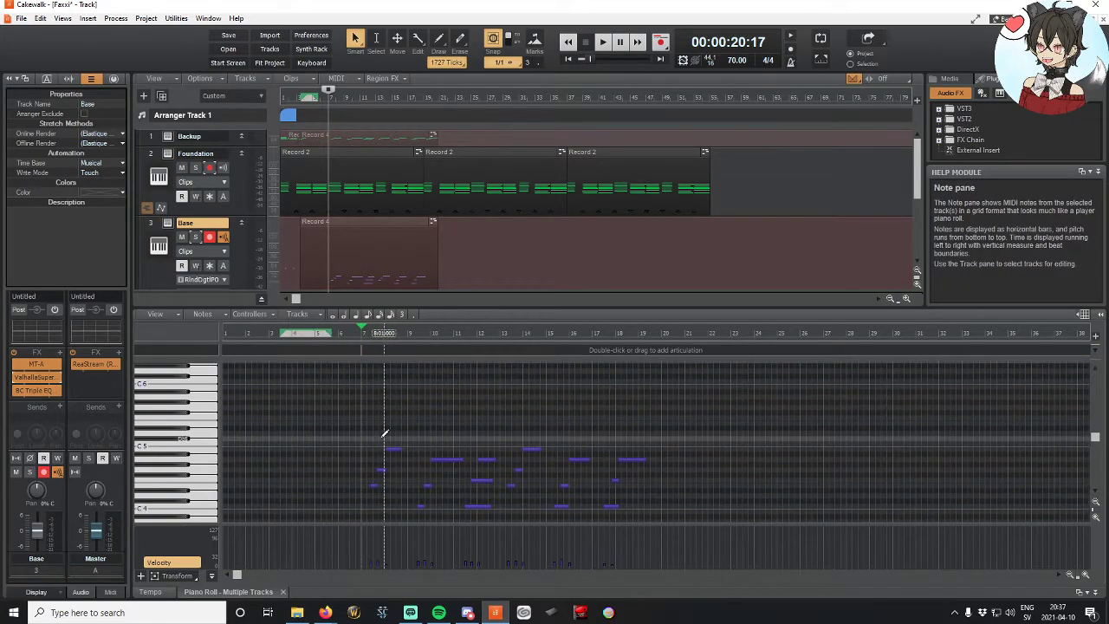
{"action": "scroll", "coordinate": [366, 437], "scroll_direction": "down", "scroll_amount": 1}
{"action": "left_click_drag", "start_coordinate": [348, 409], "coordinate": [494, 450]}
{"action": "scroll", "coordinate": [494, 450], "scroll_direction": "up", "scroll_amount": 1}
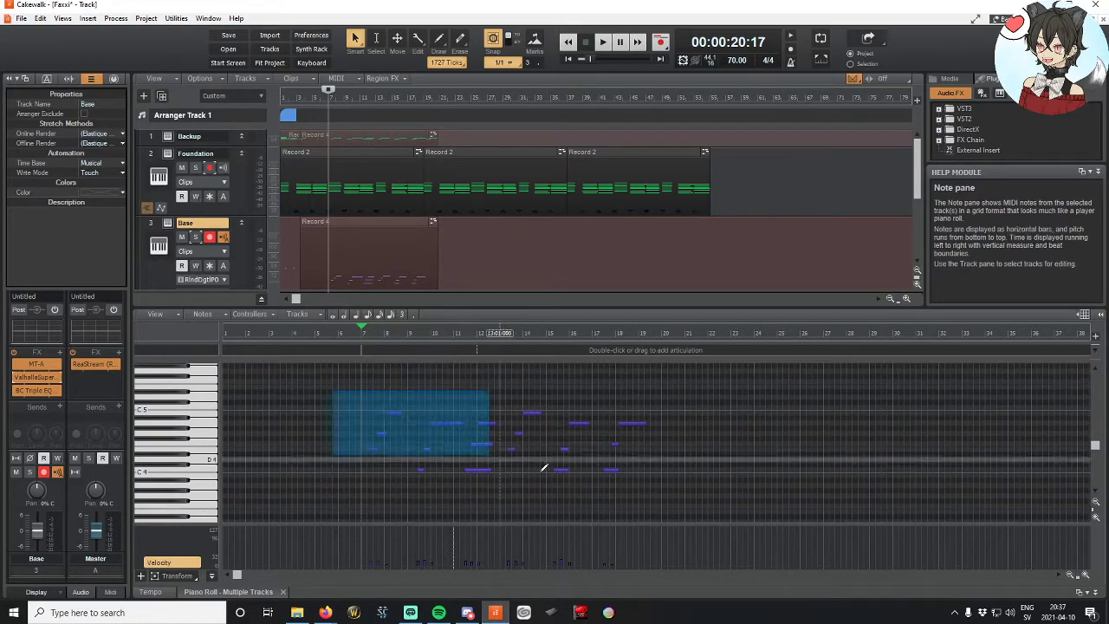
{"action": "key", "text": "ctrl+a"}
{"action": "scroll", "coordinate": [485, 442], "scroll_direction": "down", "scroll_amount": 1}
{"action": "left_click_drag", "start_coordinate": [389, 394], "coordinate": [246, 404]}
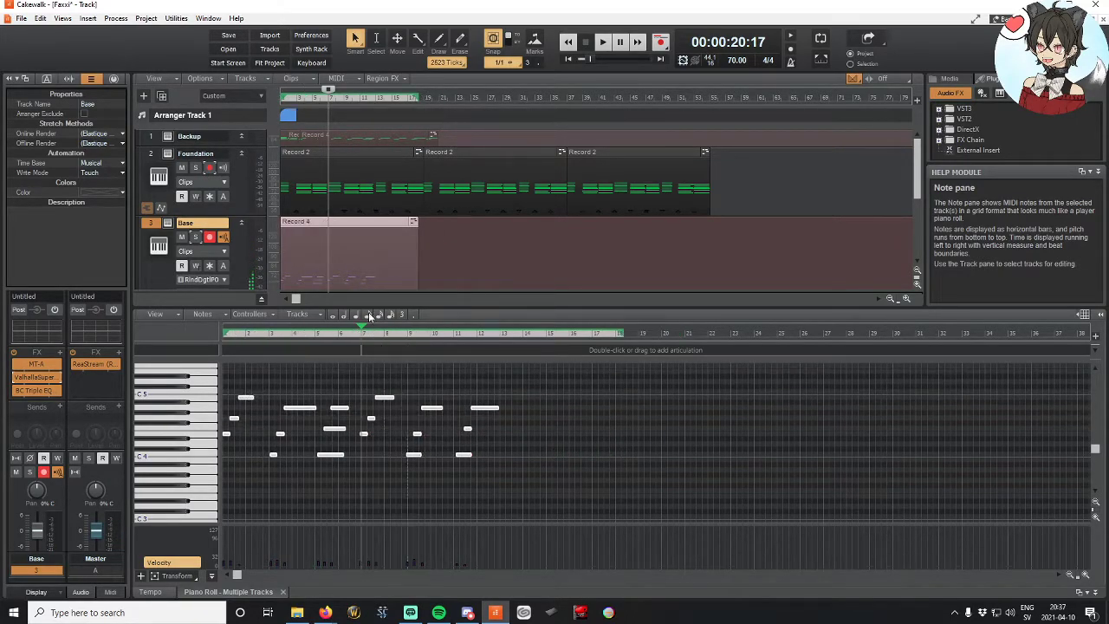
{"action": "left_click_drag", "start_coordinate": [329, 89], "coordinate": [274, 92]}
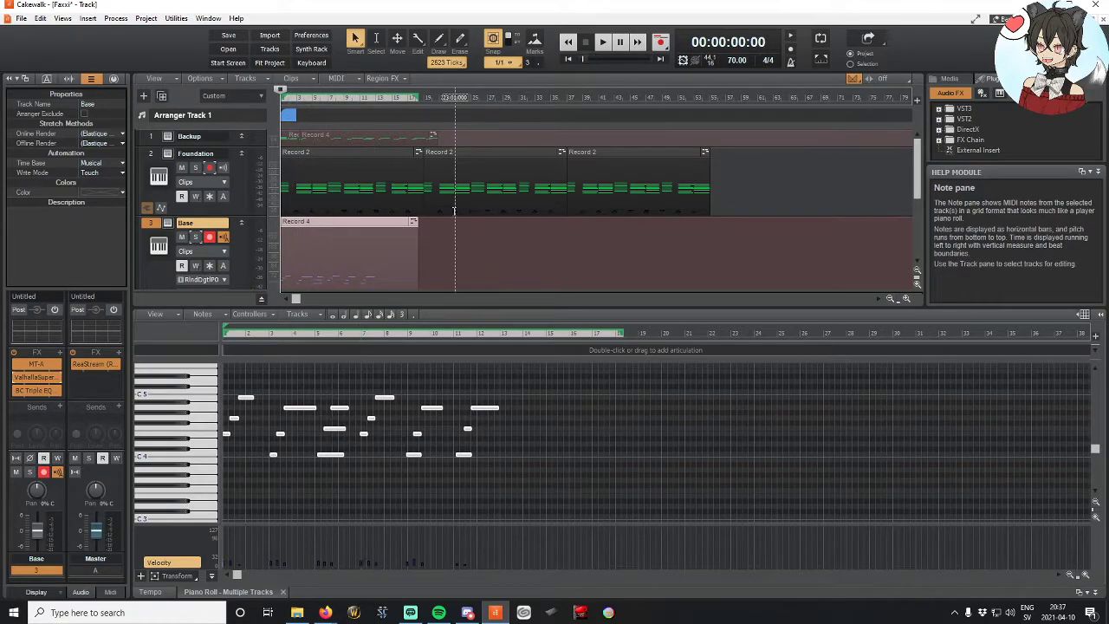
Step: Trim the empty end of the Base clip so it stops after its last note, and start playback from the beginning
{"action": "right_click", "coordinate": [357, 231]}
{"action": "left_click", "coordinate": [460, 429]}
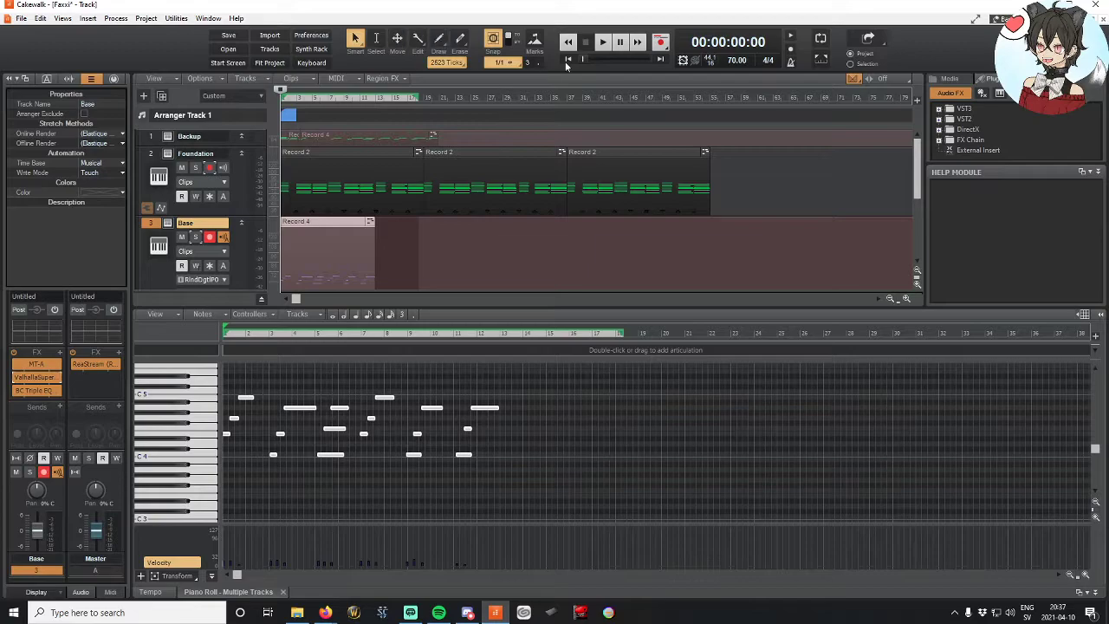
{"action": "left_click", "coordinate": [603, 42]}
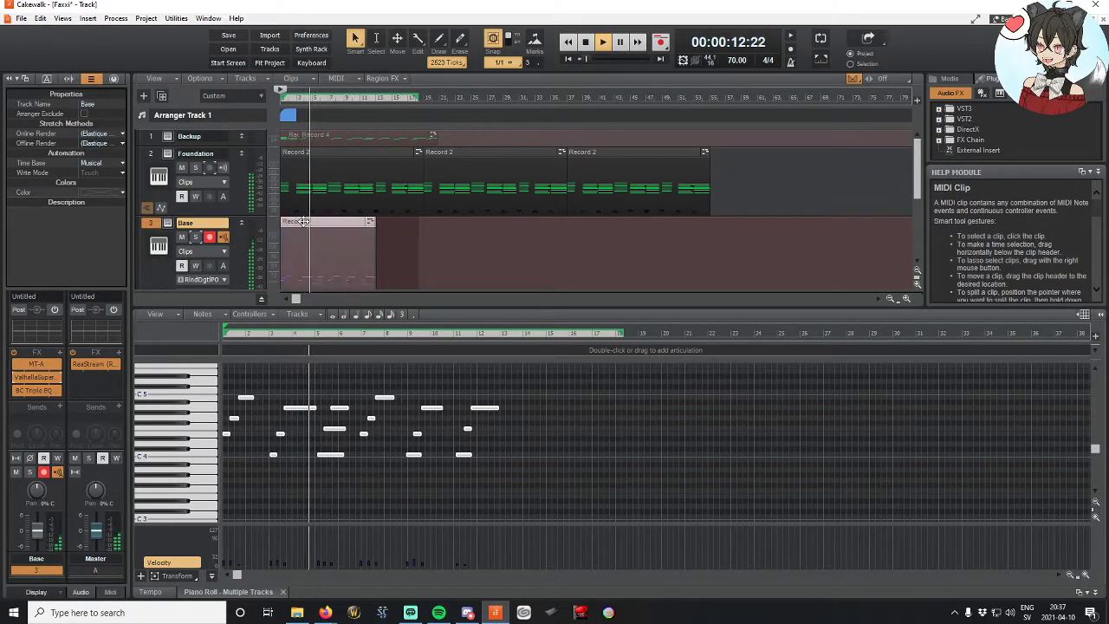
Step: Try shifting the Base clip one bar later and back to bar 1, and nudge all its notes slightly later
{"action": "left_click_drag", "start_coordinate": [303, 222], "coordinate": [304, 222]}
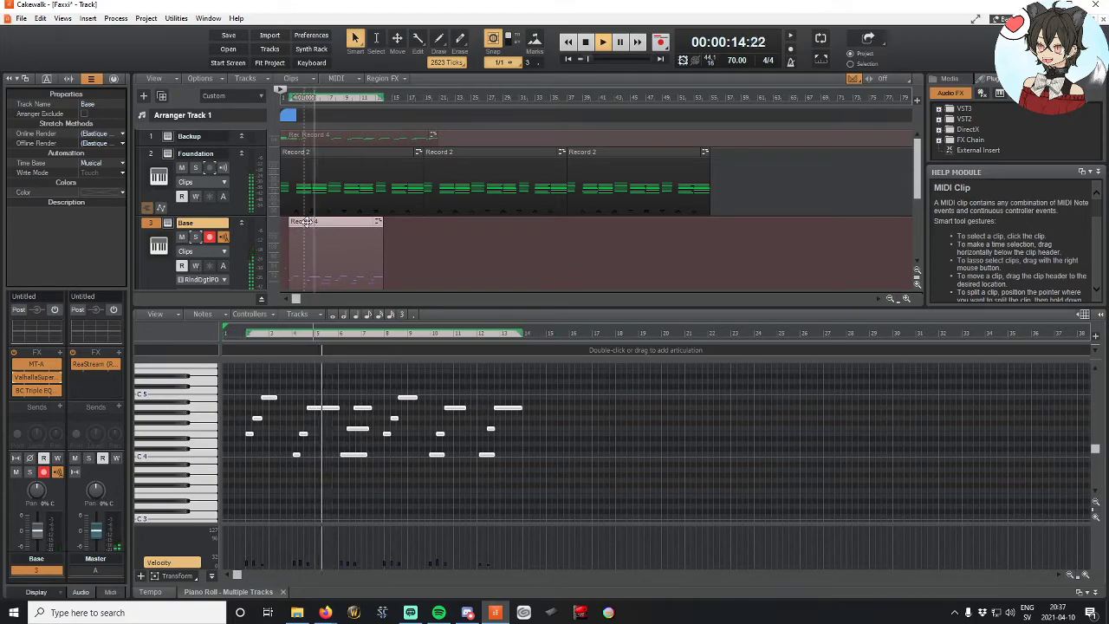
{"action": "left_click_drag", "start_coordinate": [302, 222], "coordinate": [293, 223]}
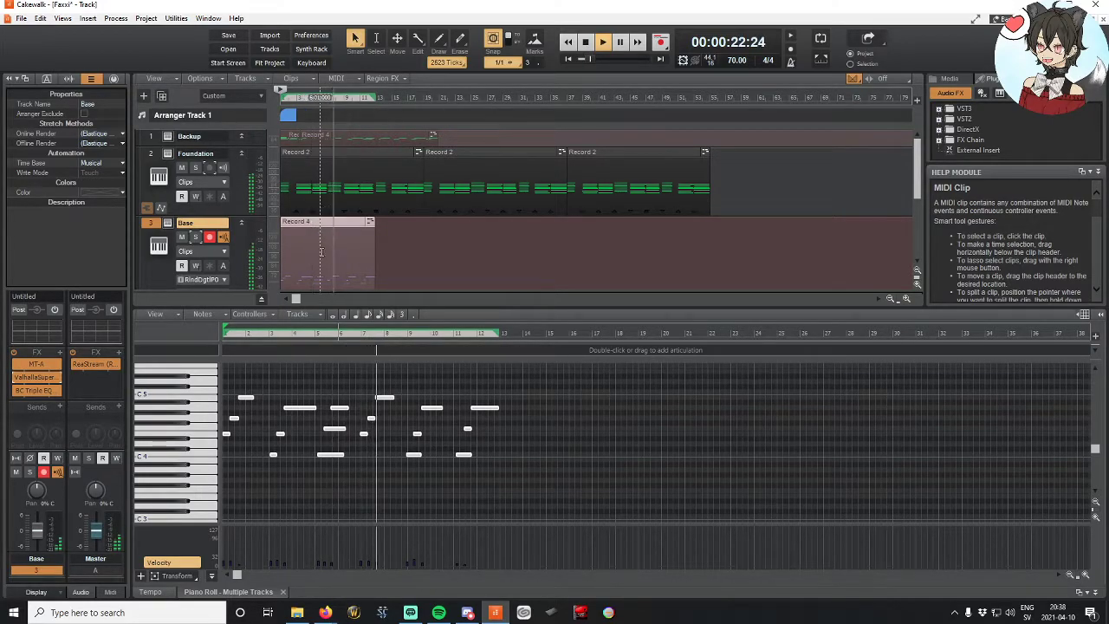
{"action": "left_click_drag", "start_coordinate": [226, 378], "coordinate": [452, 485]}
{"action": "left_click_drag", "start_coordinate": [246, 397], "coordinate": [253, 398]}
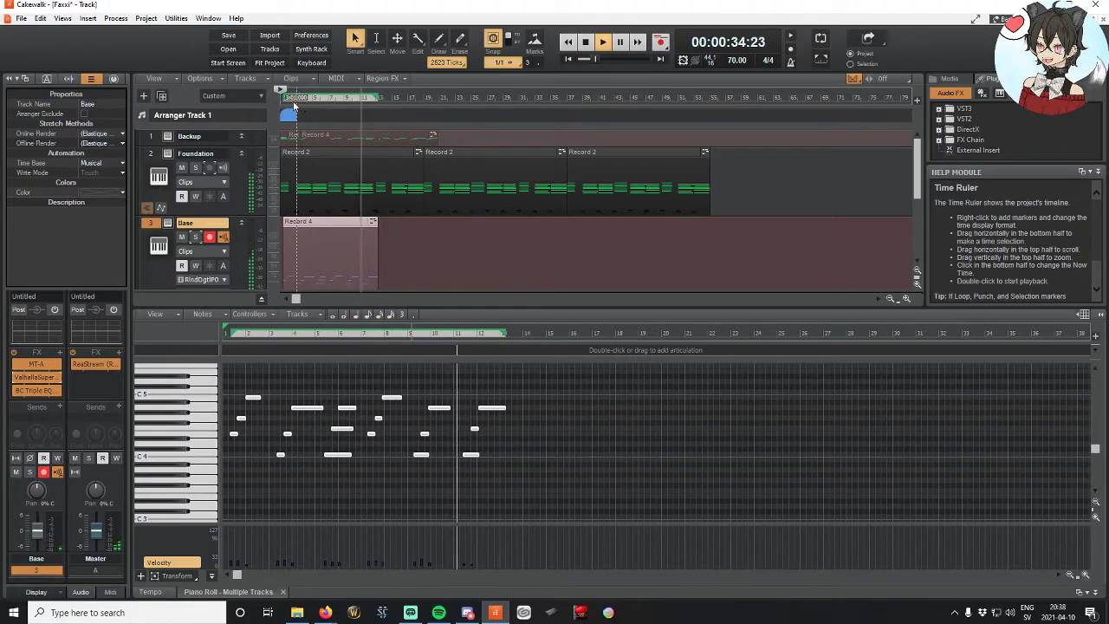
Step: Stop playback and replay the song from its start to hear the nudged Base notes
{"action": "left_click", "coordinate": [293, 100]}
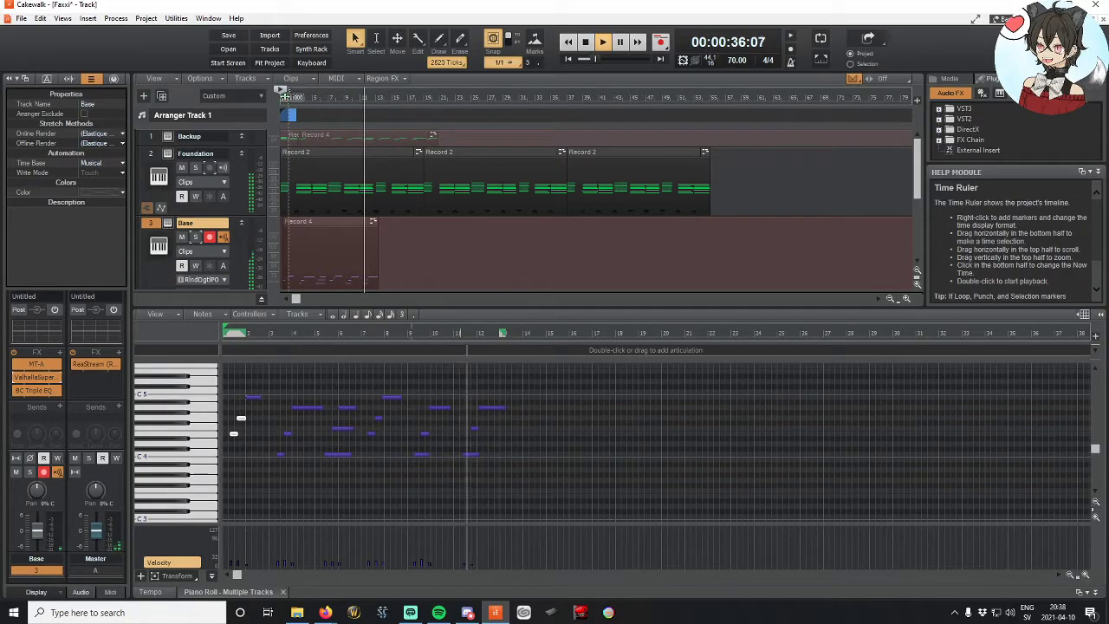
{"action": "left_click", "coordinate": [293, 99]}
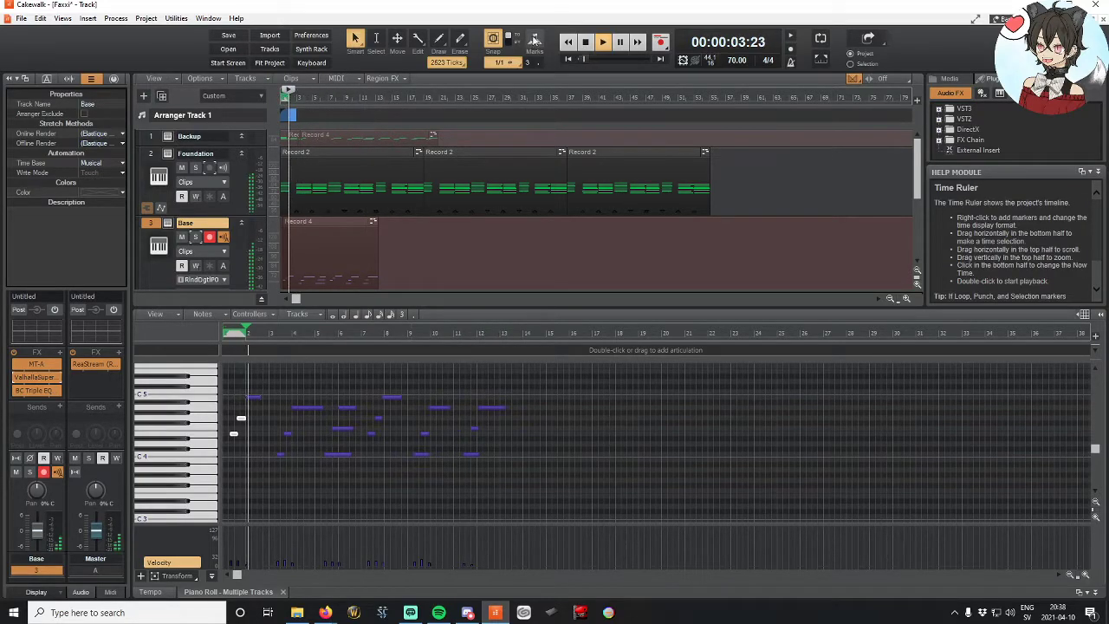
{"action": "key", "text": "space"}
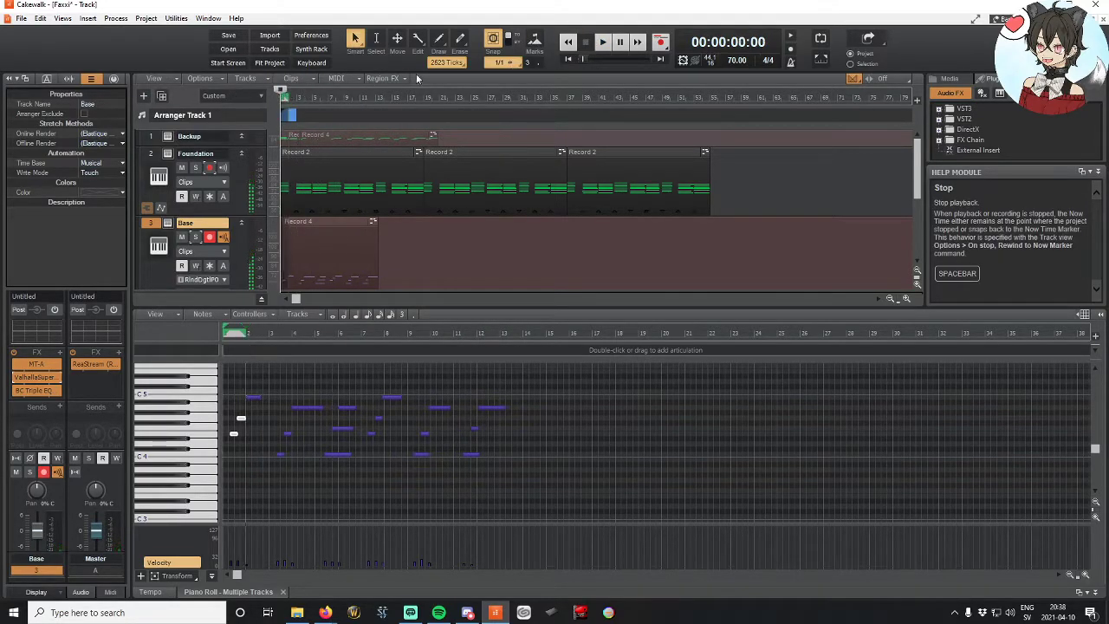
{"action": "left_click", "coordinate": [600, 42]}
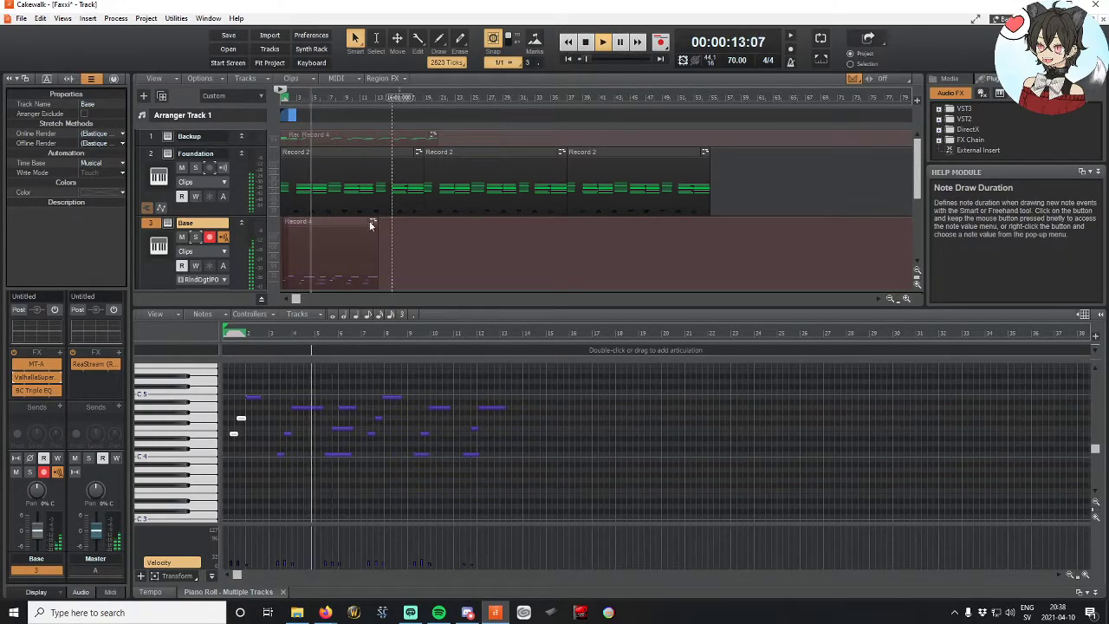
Step: Check the Base track's MT-A effect, solo the Base track to hear it alone, and stop playback
{"action": "left_click", "coordinate": [37, 364]}
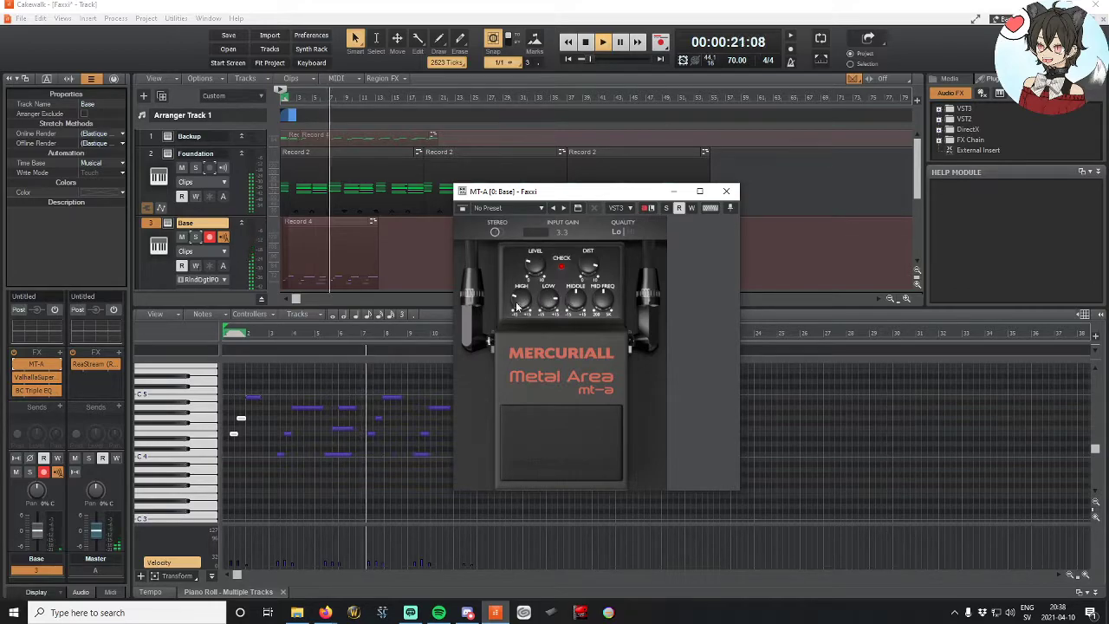
{"action": "left_click", "coordinate": [726, 190]}
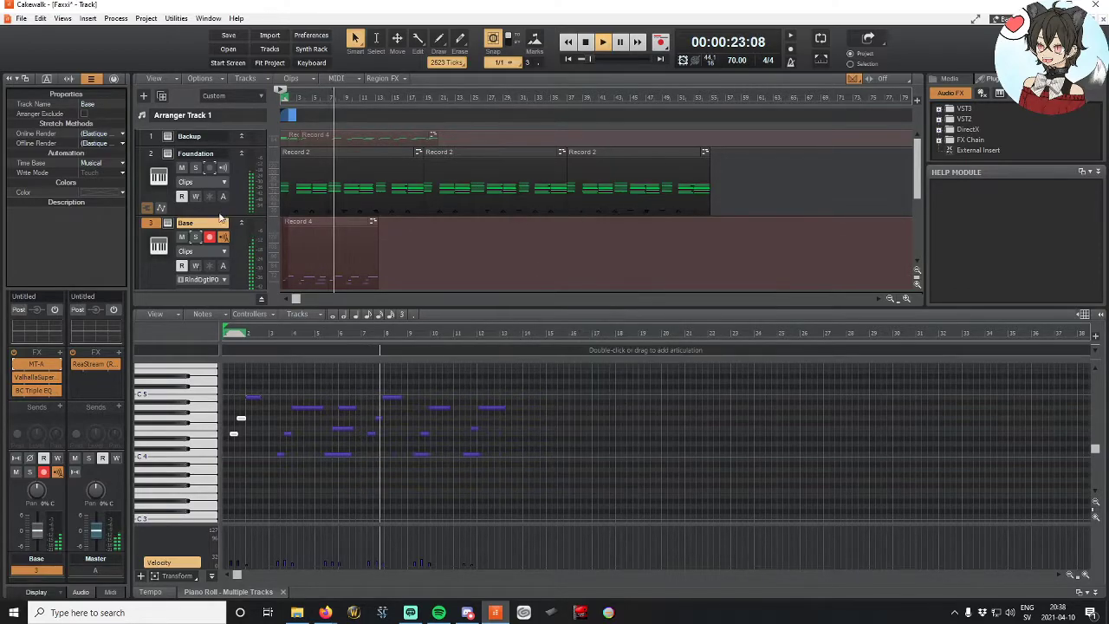
{"action": "left_click", "coordinate": [196, 238]}
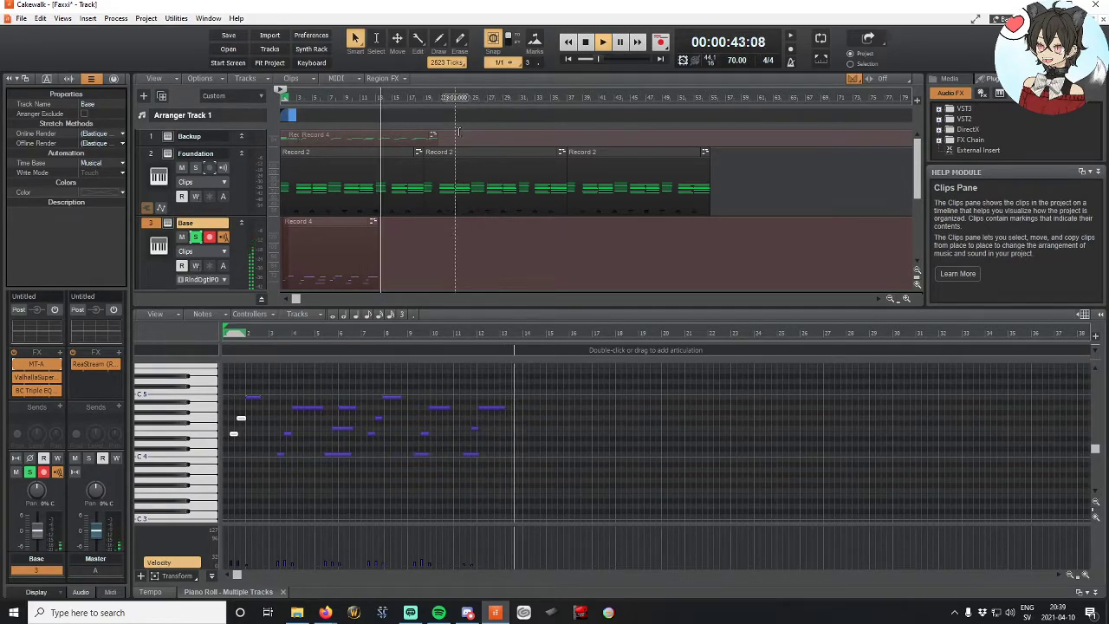
{"action": "left_click", "coordinate": [585, 41]}
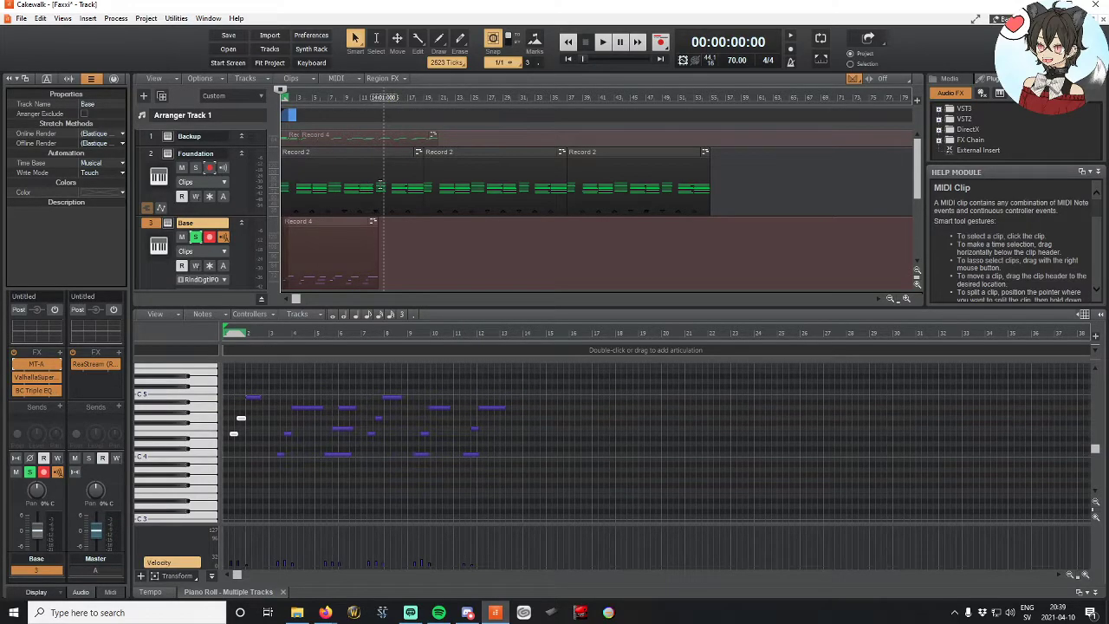
Step: Set the Base clip back to start at bar 1 and place a copy of it at bar 13
{"action": "left_click", "coordinate": [307, 222]}
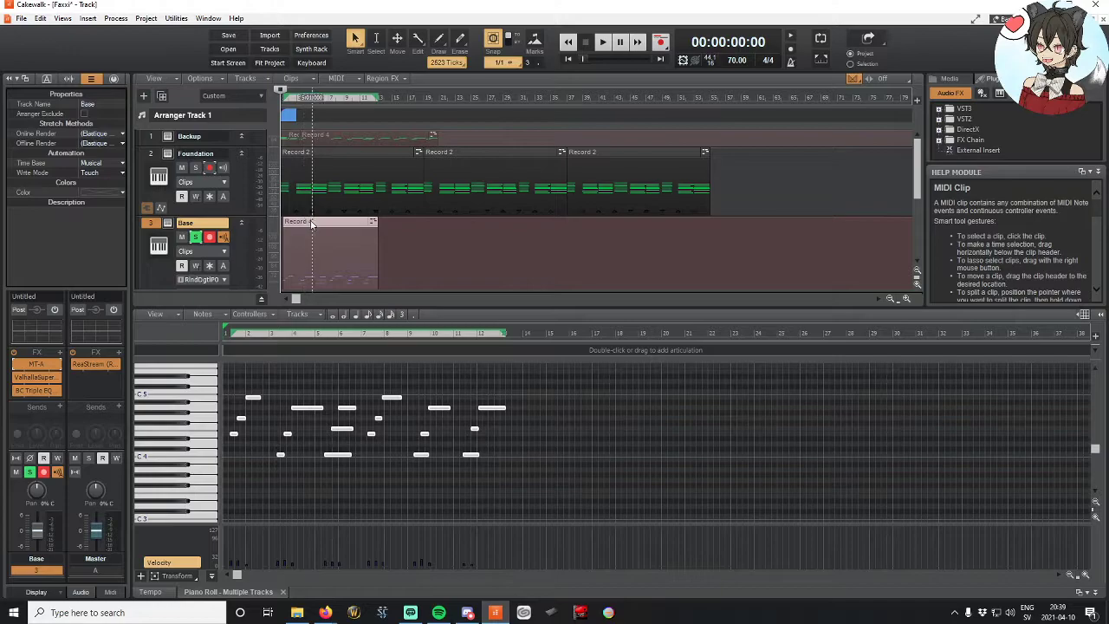
{"action": "right_click", "coordinate": [307, 220]}
{"action": "left_click", "coordinate": [382, 414]}
{"action": "left_click_drag", "start_coordinate": [314, 221], "coordinate": [404, 218]}
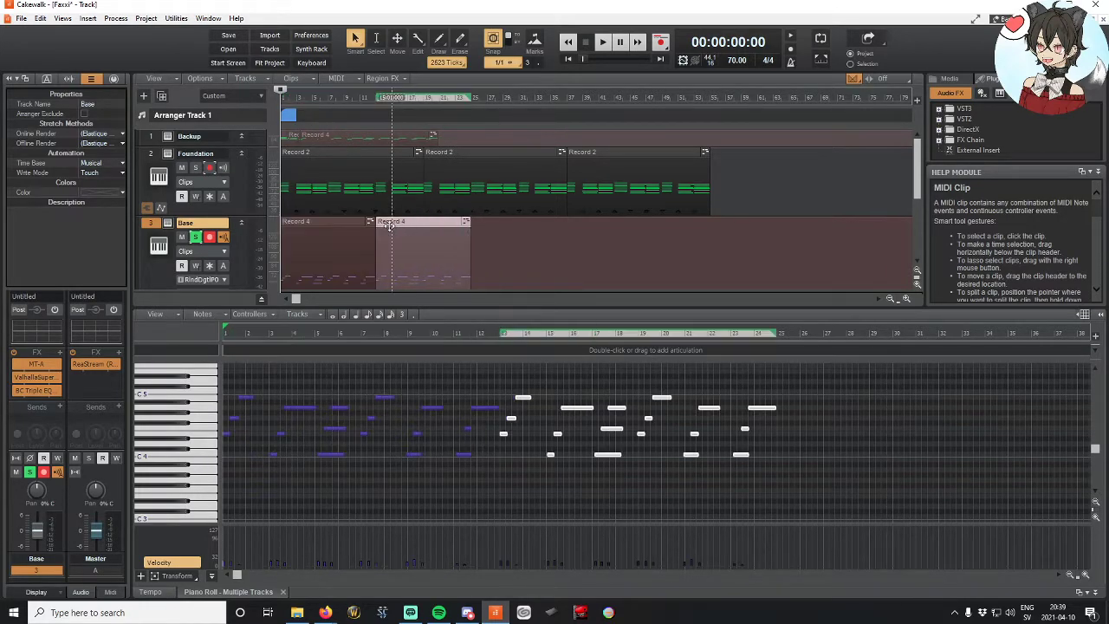
Step: Pull the copied Base clip slightly earlier so it directly meets the end of the first clip before bar 13
{"action": "left_click_drag", "start_coordinate": [378, 86], "coordinate": [556, 103]}
{"action": "left_click_drag", "start_coordinate": [557, 223], "coordinate": [579, 230]}
{"action": "scroll", "coordinate": [579, 229], "scroll_direction": "right", "scroll_amount": 2}
{"action": "scroll", "coordinate": [578, 228], "scroll_direction": "down", "scroll_amount": 1}
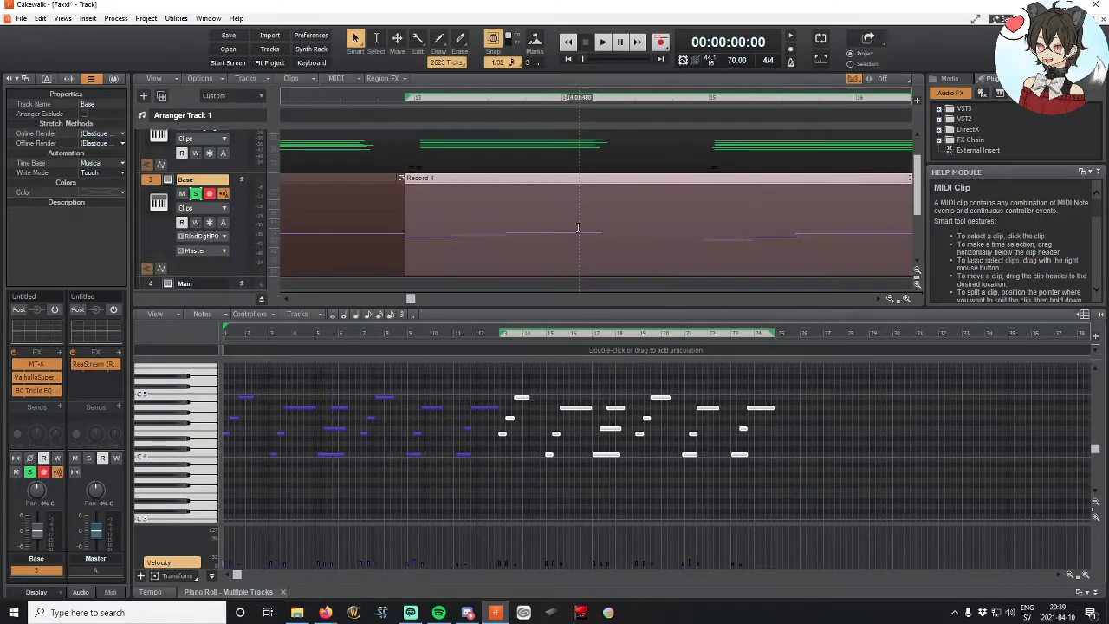
Step: Move the second Base clip to bar 25 and copy the first Base clip into the gap at bar 13
{"action": "mouse_move", "coordinate": [556, 92]}
{"action": "left_mouse_down"}
{"action": "mouse_move", "coordinate": [537, 102]}
{"action": "mouse_move", "coordinate": [503, 86]}
{"action": "mouse_move", "coordinate": [468, 106]}
{"action": "mouse_move", "coordinate": [451, 92]}
{"action": "mouse_move", "coordinate": [408, 96]}
{"action": "mouse_move", "coordinate": [558, 83]}
{"action": "mouse_move", "coordinate": [568, 107]}
{"action": "left_mouse_up"}
{"action": "left_click_drag", "start_coordinate": [504, 200], "coordinate": [627, 184]}
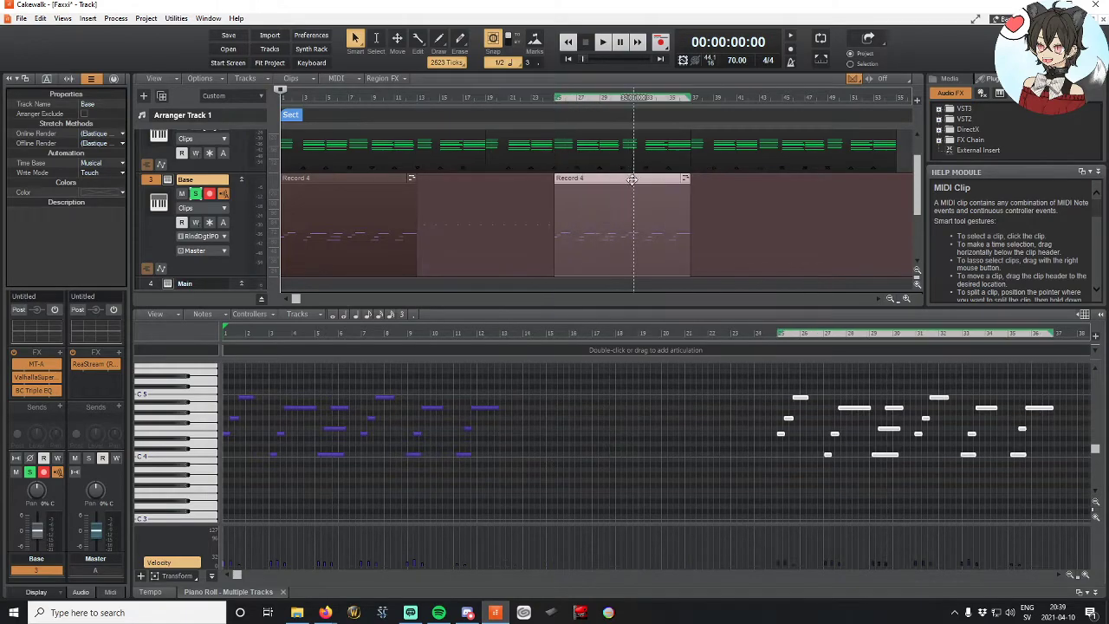
{"action": "double_click", "coordinate": [565, 83]}
{"action": "left_click", "coordinate": [609, 275]}
{"action": "mouse_move", "coordinate": [555, 91]}
{"action": "left_mouse_down"}
{"action": "mouse_move", "coordinate": [554, 134]}
{"action": "mouse_move", "coordinate": [589, 121]}
{"action": "mouse_move", "coordinate": [589, 87]}
{"action": "left_mouse_up"}
{"action": "left_click", "coordinate": [343, 181]}
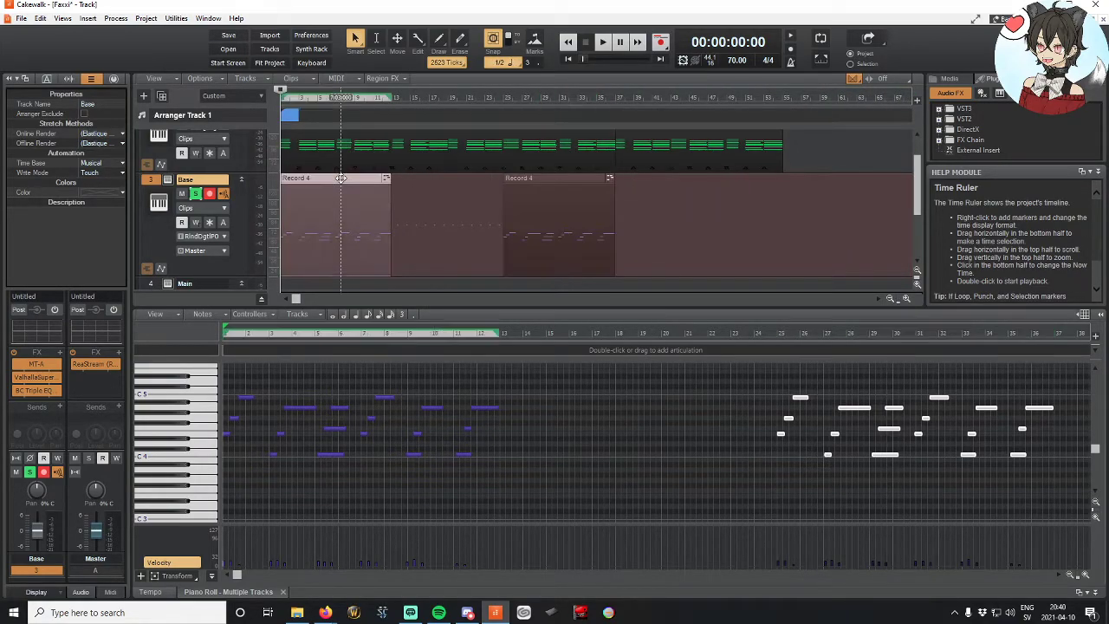
{"action": "left_click_drag", "start_coordinate": [343, 181], "coordinate": [503, 189]}
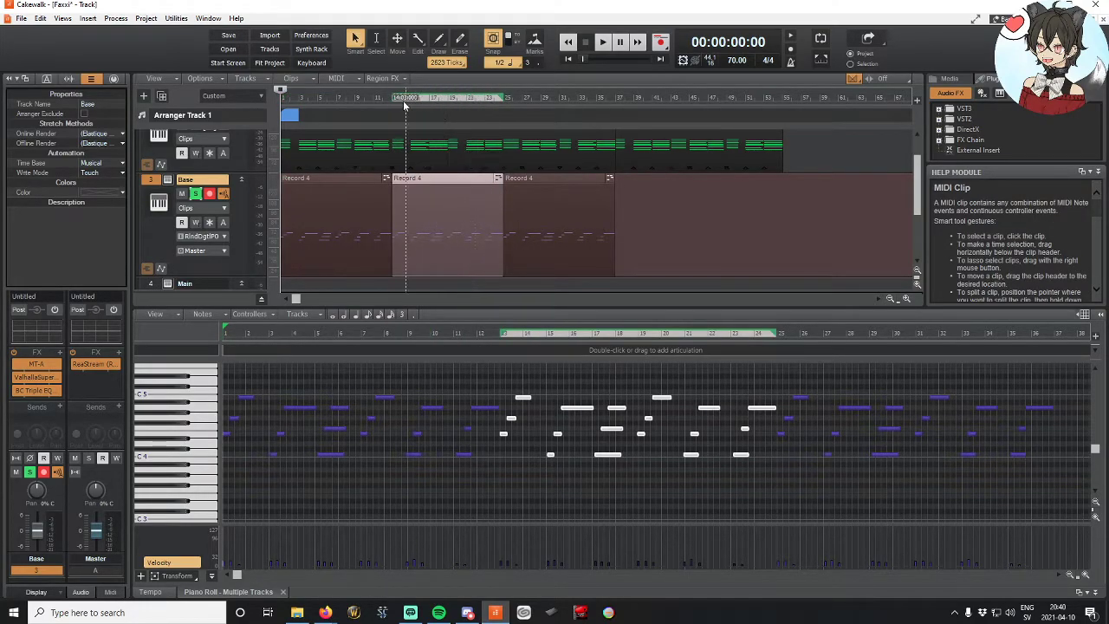
Step: Move the middle Base clip slightly earlier so it directly follows the first clip, just before bar 13
{"action": "scroll", "coordinate": [394, 104], "scroll_direction": "up", "scroll_amount": 5}
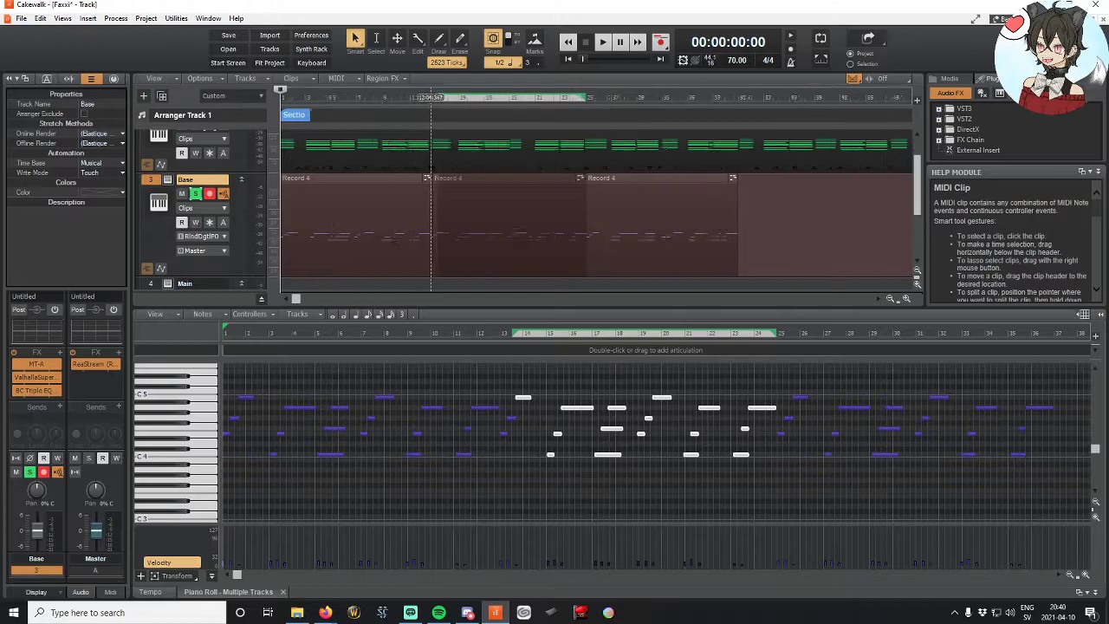
{"action": "scroll", "coordinate": [639, 176], "scroll_direction": "up", "scroll_amount": 2}
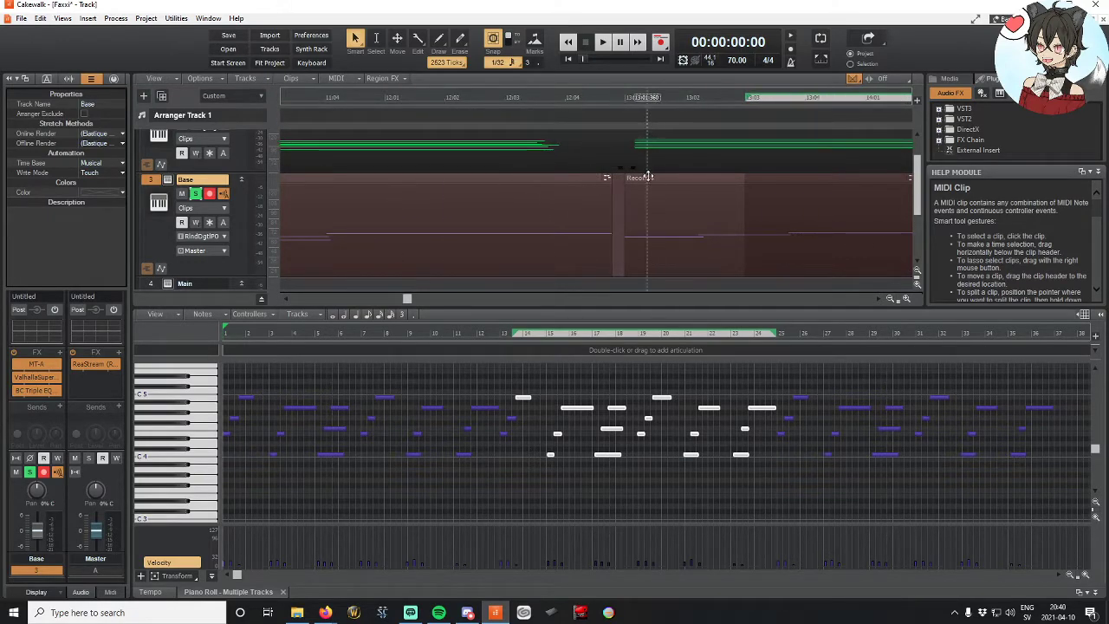
{"action": "left_click", "coordinate": [643, 178]}
{"action": "left_click_drag", "start_coordinate": [643, 178], "coordinate": [635, 178]}
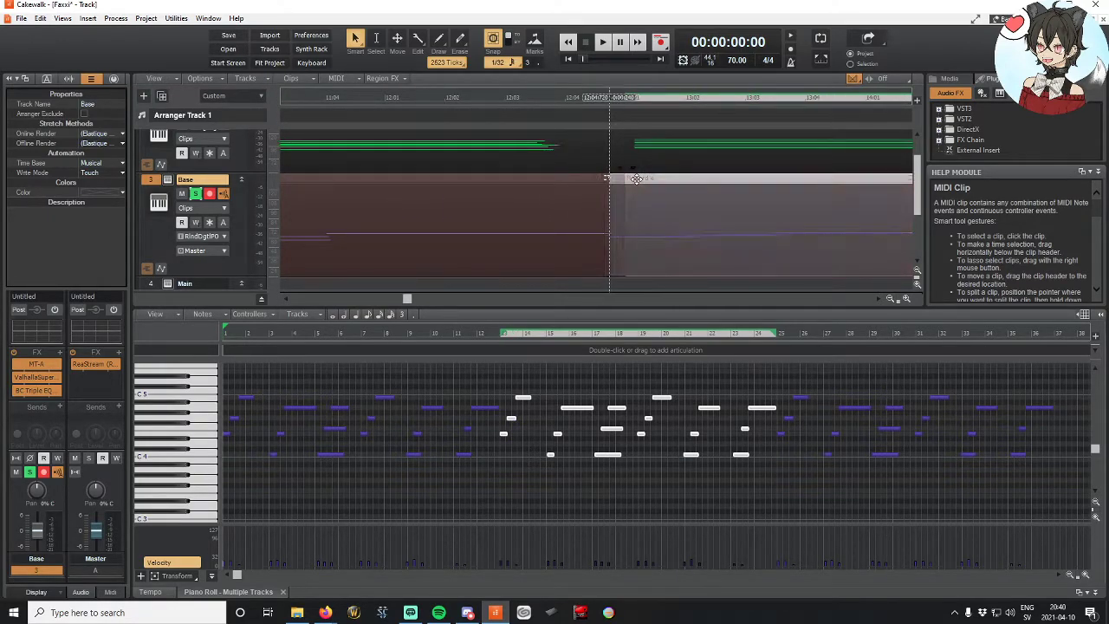
{"action": "key", "text": "ctrl+g"}
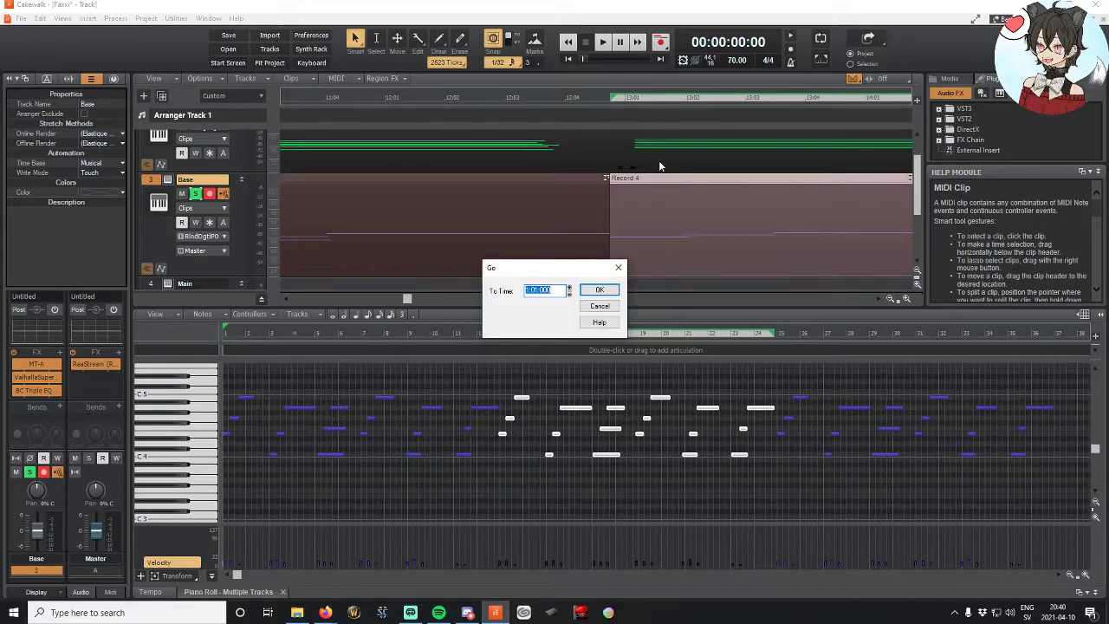
{"action": "left_click", "coordinate": [619, 267]}
{"action": "key", "text": "h"}
{"action": "left_click", "coordinate": [631, 223]}
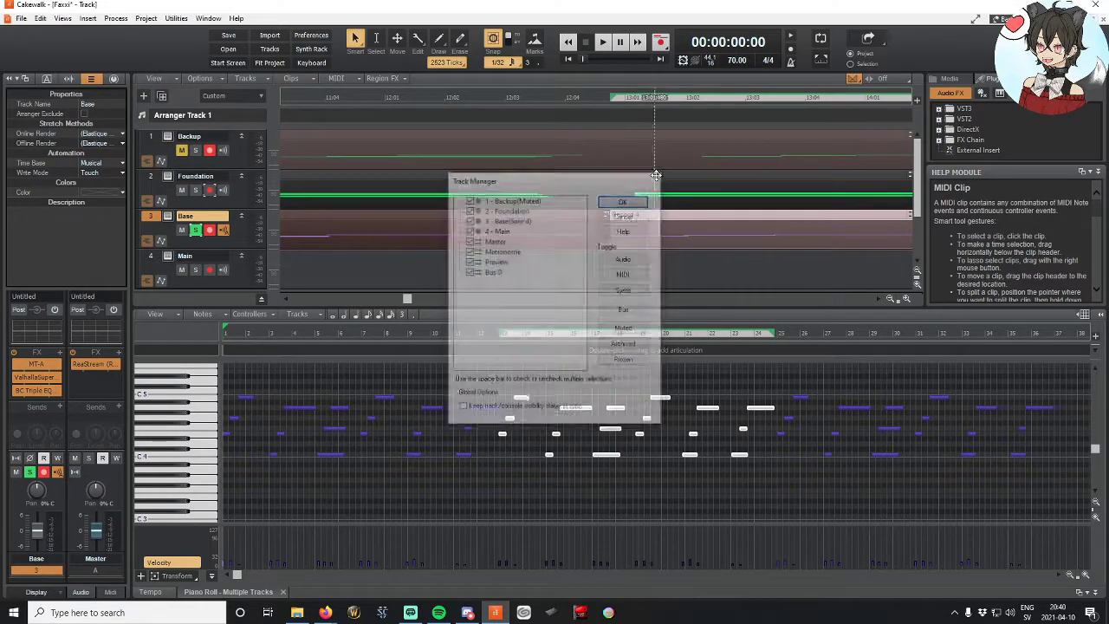
Step: Move the third Base clip slightly earlier so it directly follows the middle clip, just before bar 25
{"action": "scroll", "coordinate": [604, 90], "scroll_direction": "down", "scroll_amount": 6}
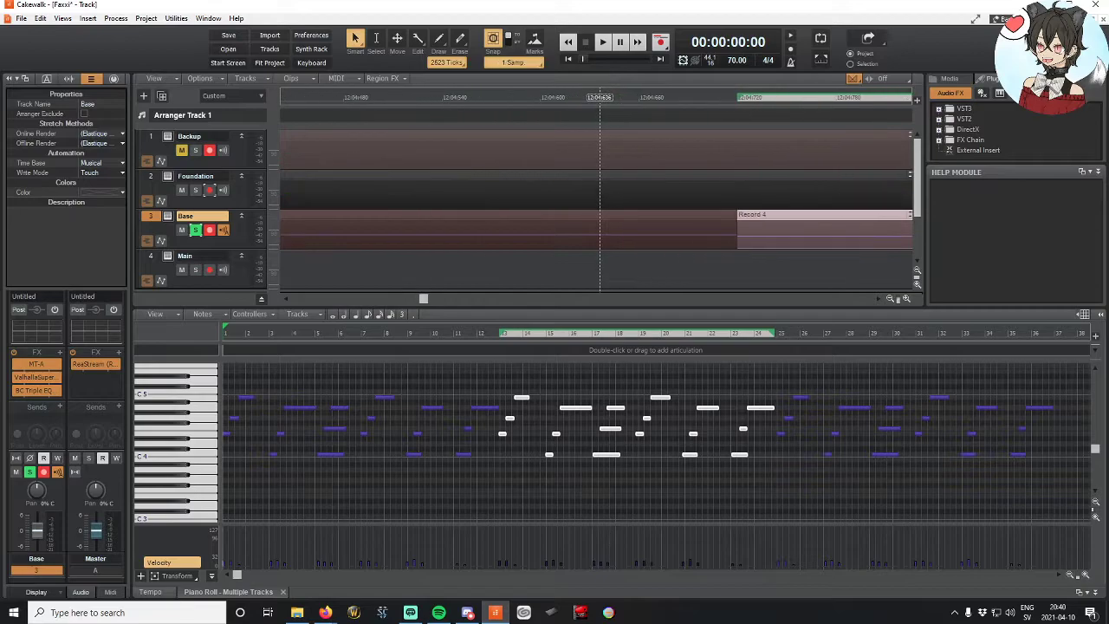
{"action": "scroll", "coordinate": [632, 152], "scroll_direction": "up", "scroll_amount": 6}
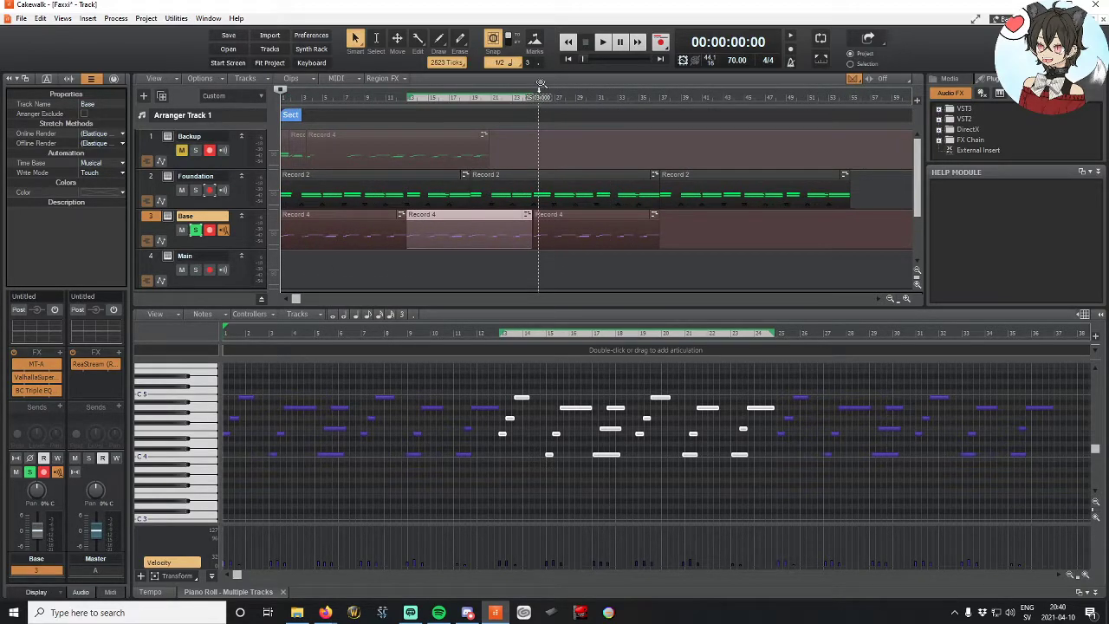
{"action": "scroll", "coordinate": [540, 84], "scroll_direction": "up", "scroll_amount": 8}
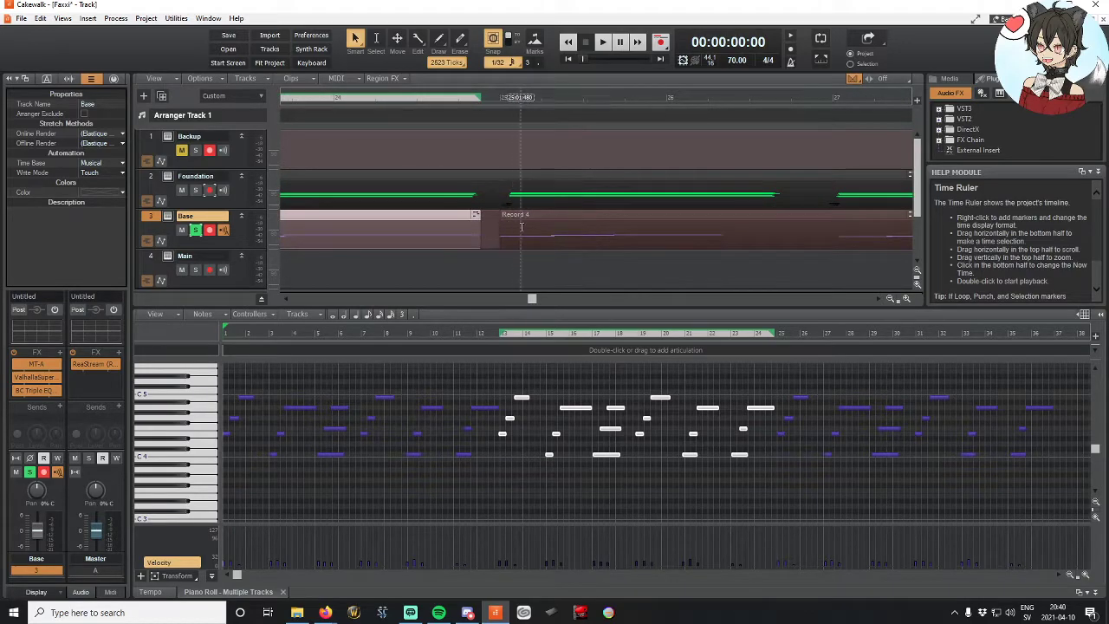
{"action": "left_click", "coordinate": [513, 217]}
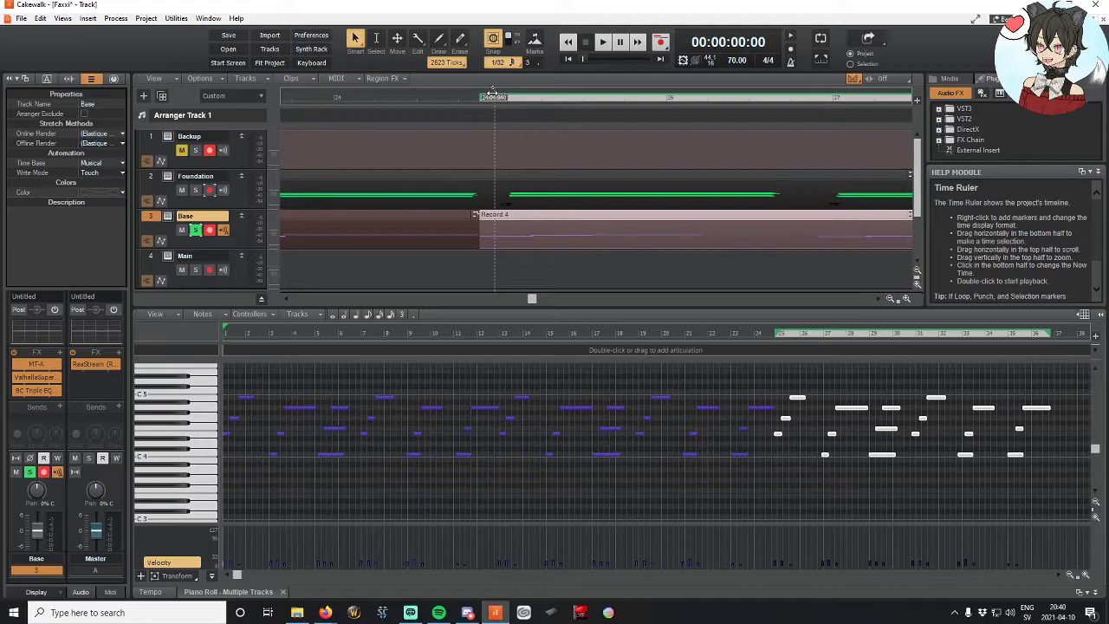
Step: Open the Main track's Komplete Kontrol instrument and place its window clear for browsing sounds
{"action": "scroll", "coordinate": [494, 82], "scroll_direction": "down", "scroll_amount": 10}
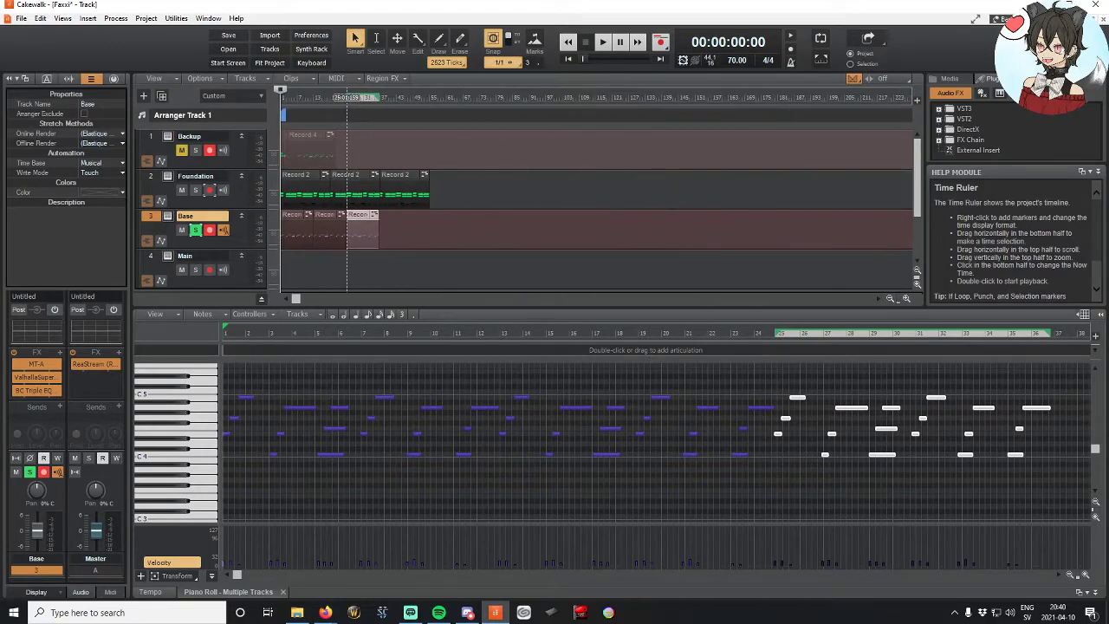
{"action": "scroll", "coordinate": [220, 242], "scroll_direction": "down", "scroll_amount": 2}
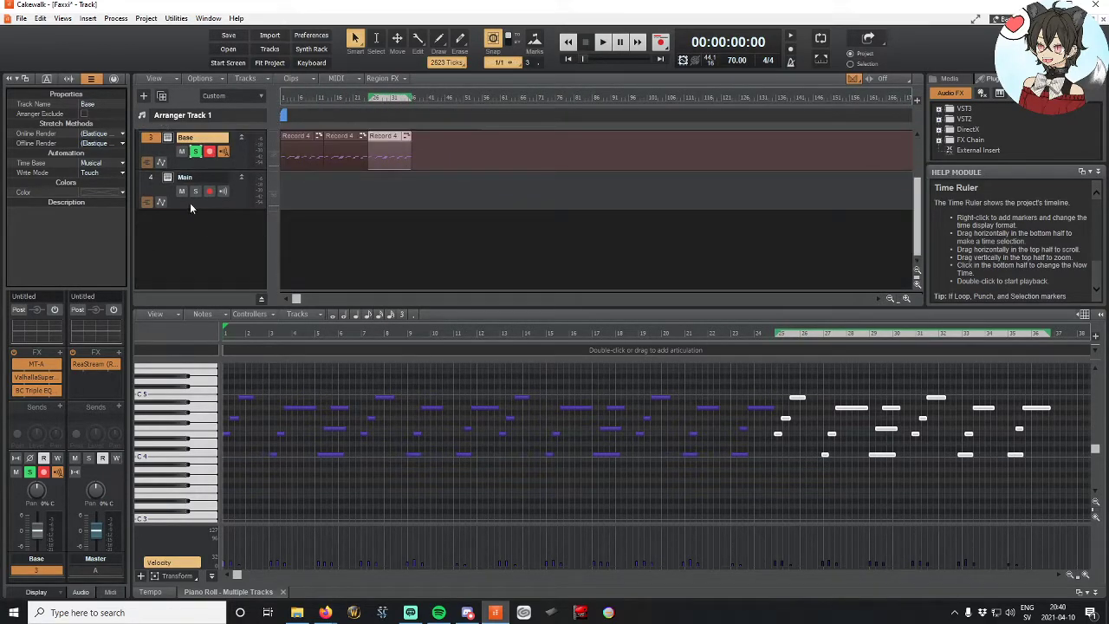
{"action": "left_click", "coordinate": [162, 188]}
{"action": "left_click", "coordinate": [169, 177]}
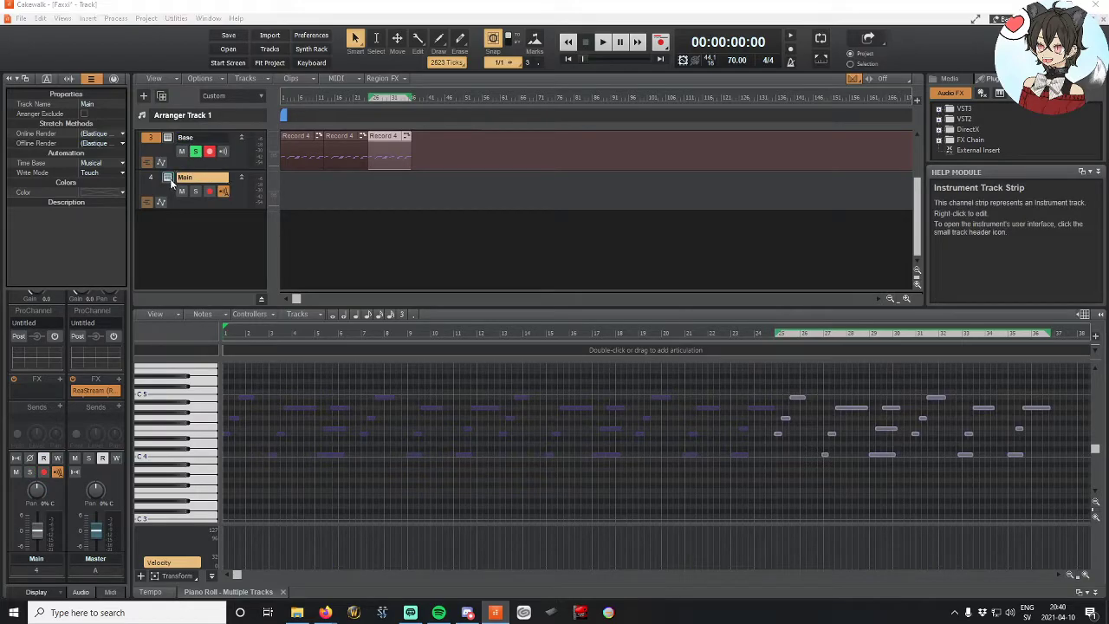
{"action": "left_click_drag", "start_coordinate": [646, 195], "coordinate": [365, 122]}
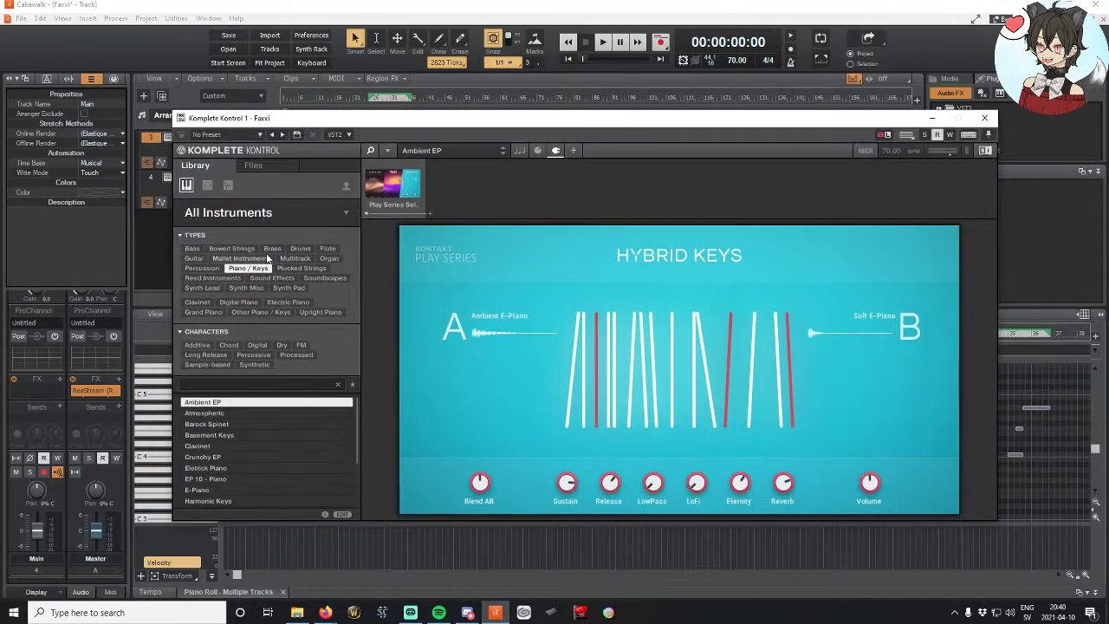
Step: Filter the instrument library to distorted guitars and load the Rock Guitar sound for the Main track
{"action": "left_click", "coordinate": [193, 258]}
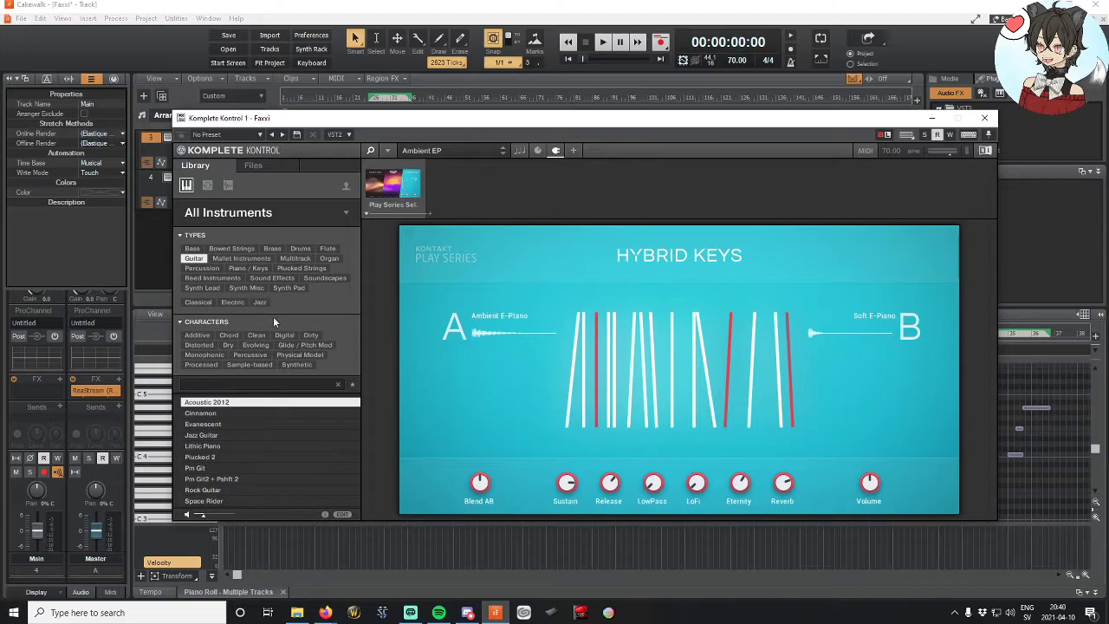
{"action": "left_click", "coordinate": [200, 346]}
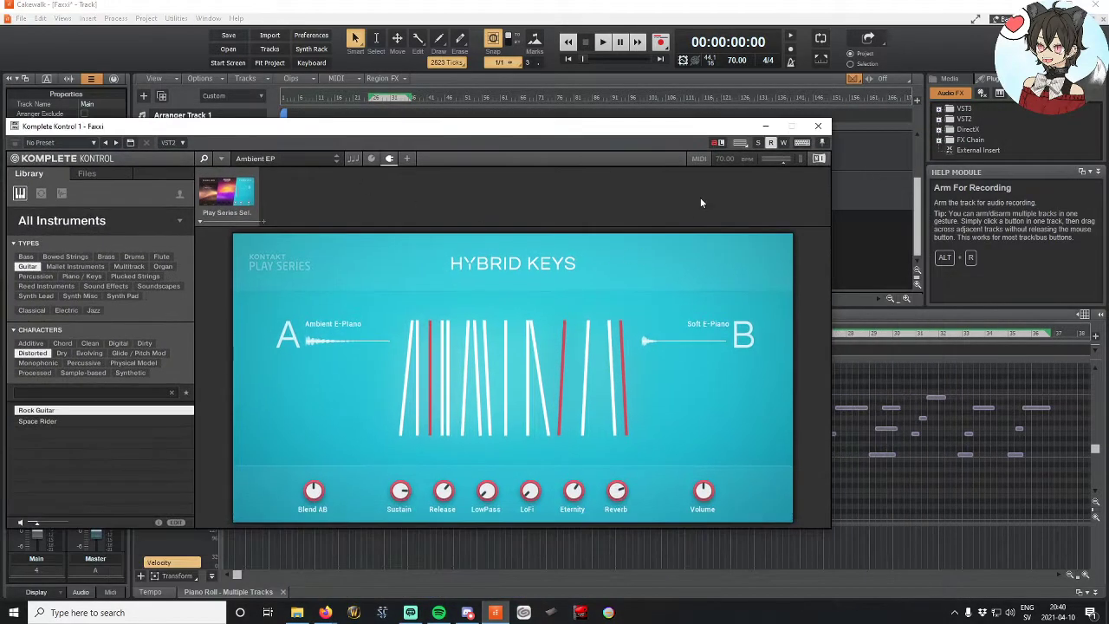
{"action": "left_click", "coordinate": [80, 412]}
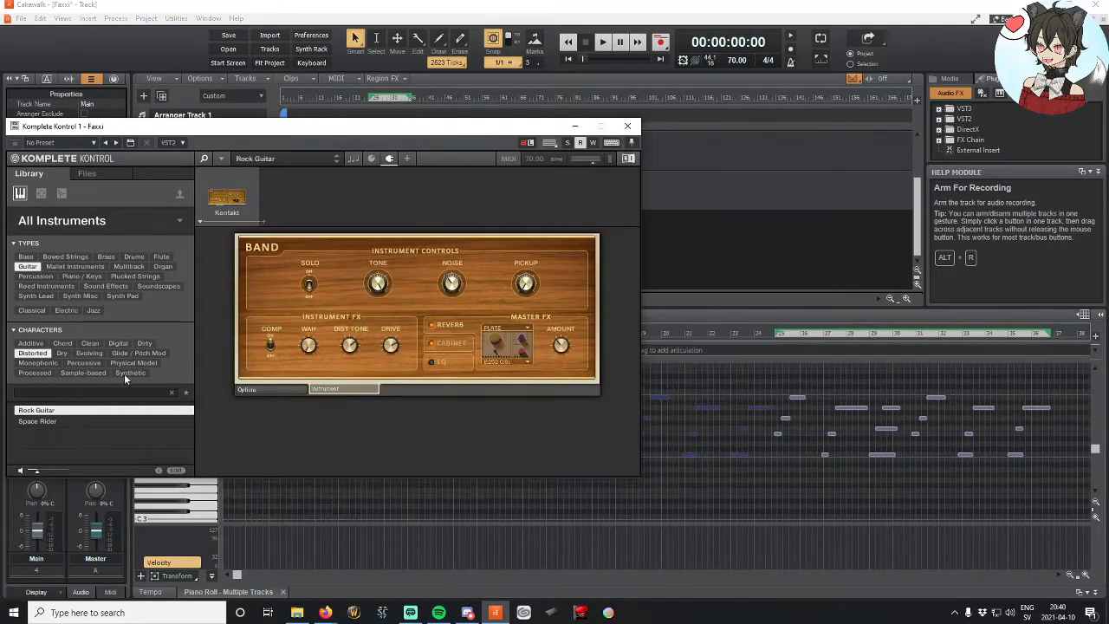
Step: Close the instrument window, enlarge the Main track strip and set the track's input to the Roland digital piano
{"action": "left_click", "coordinate": [629, 127]}
{"action": "scroll", "coordinate": [235, 240], "scroll_direction": "up", "scroll_amount": 2}
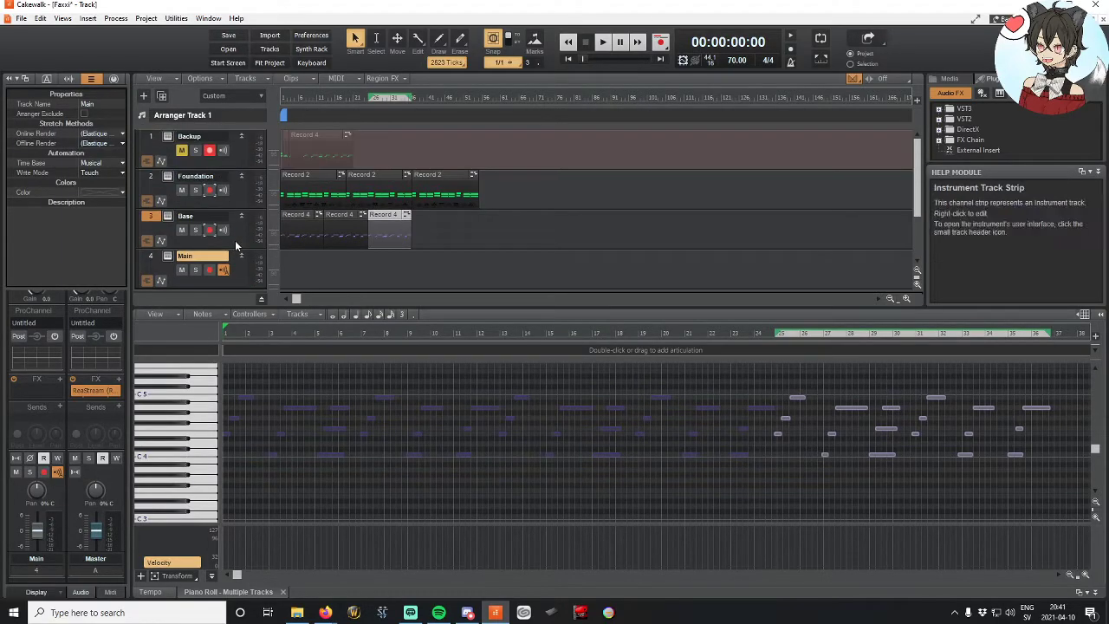
{"action": "scroll", "coordinate": [235, 240], "scroll_direction": "down", "scroll_amount": 1}
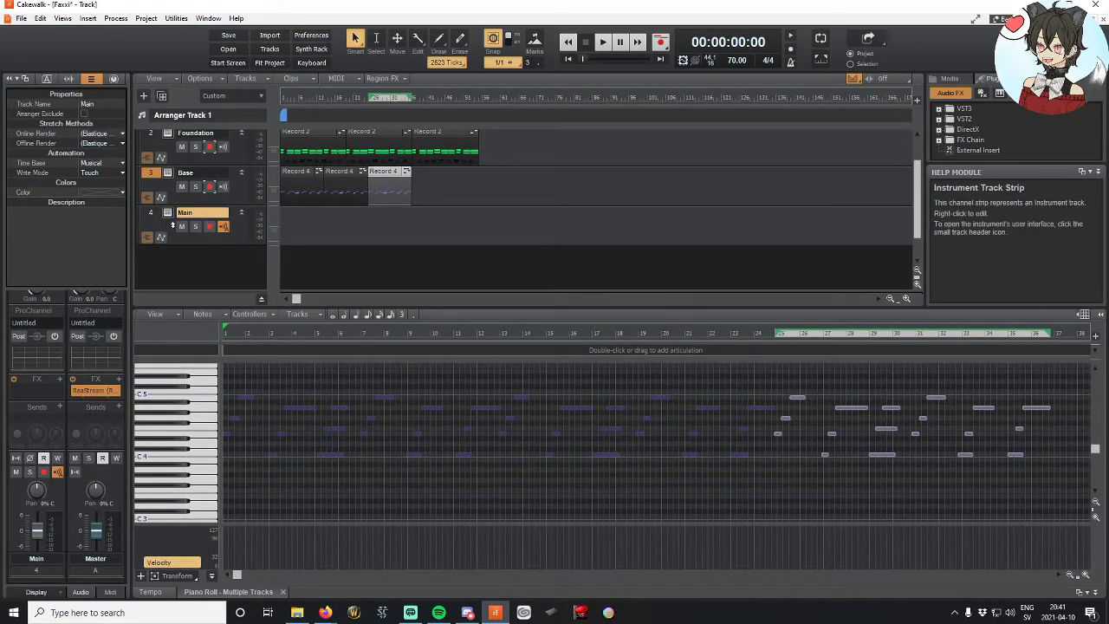
{"action": "left_click_drag", "start_coordinate": [232, 246], "coordinate": [229, 287]}
{"action": "scroll", "coordinate": [227, 271], "scroll_direction": "up", "scroll_amount": 1}
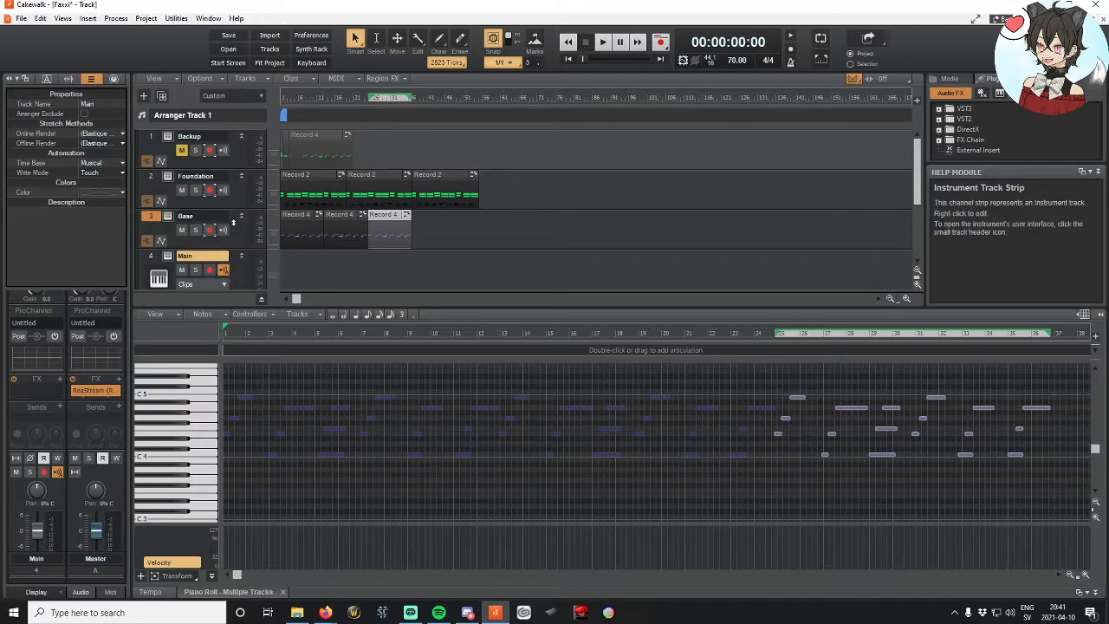
{"action": "scroll", "coordinate": [233, 223], "scroll_direction": "down", "scroll_amount": 2}
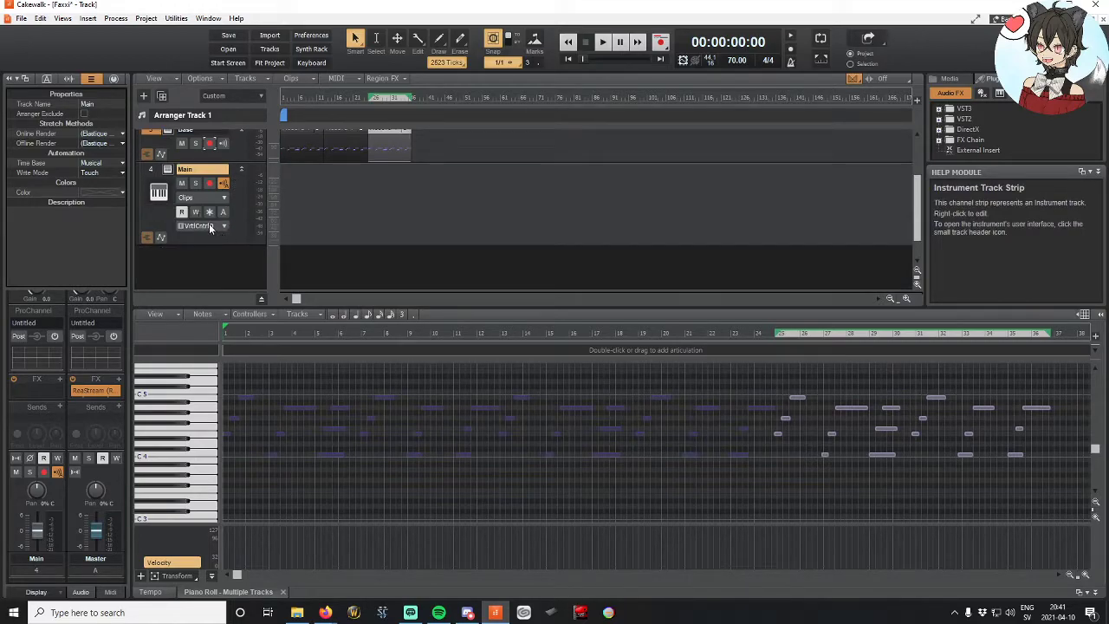
{"action": "left_click", "coordinate": [211, 228]}
{"action": "mouse_move", "coordinate": [269, 279]}
{"action": "left_click", "coordinate": [362, 273]}
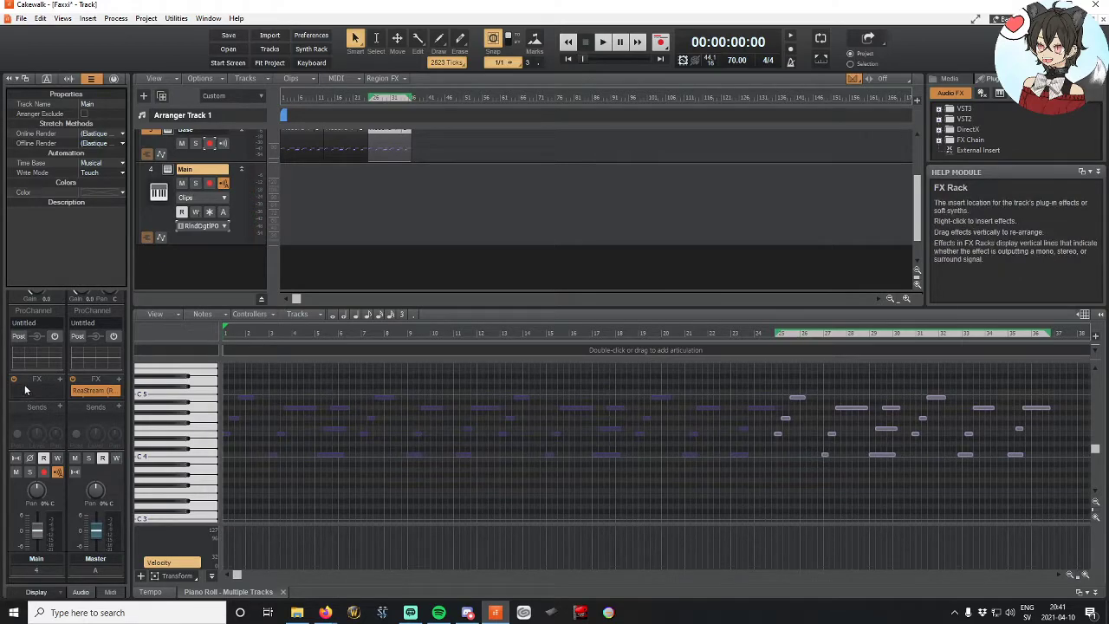
Step: Insert the Softube Saturation Knob VST3 effect in the Main track's FX rack and close its window
{"action": "right_click", "coordinate": [61, 387]}
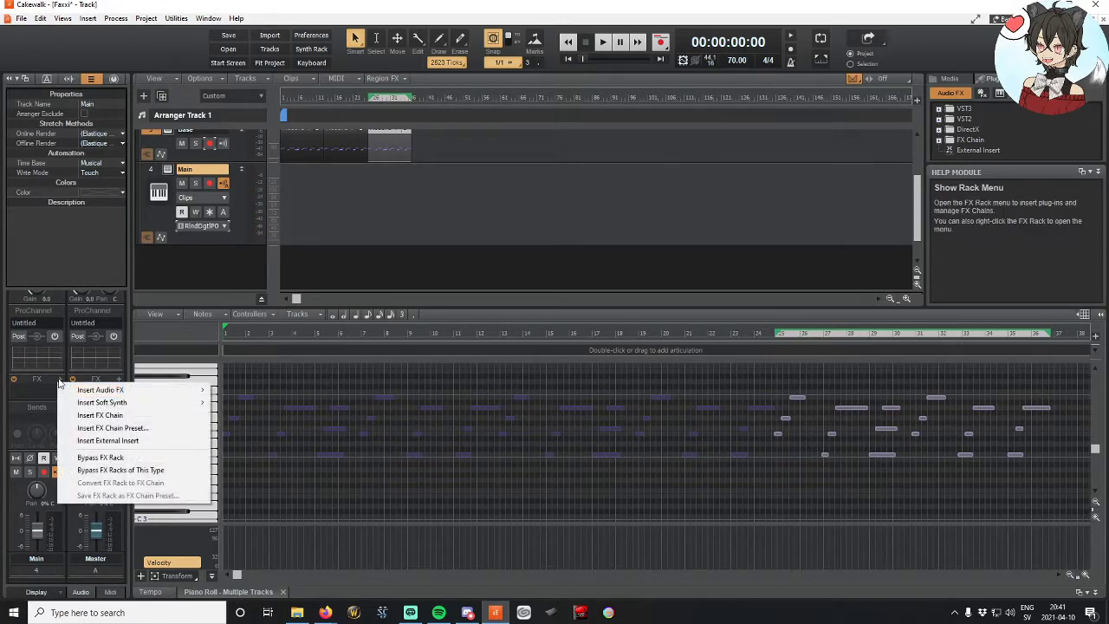
{"action": "mouse_move", "coordinate": [77, 393]}
{"action": "mouse_move", "coordinate": [288, 475]}
{"action": "mouse_move", "coordinate": [388, 539]}
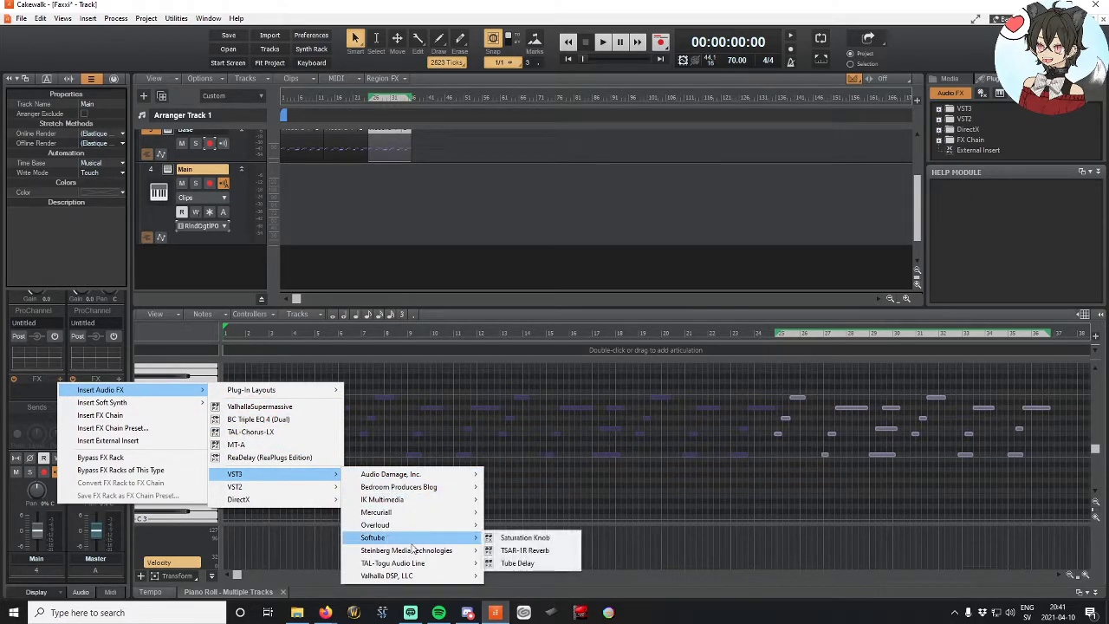
{"action": "left_click", "coordinate": [546, 538]}
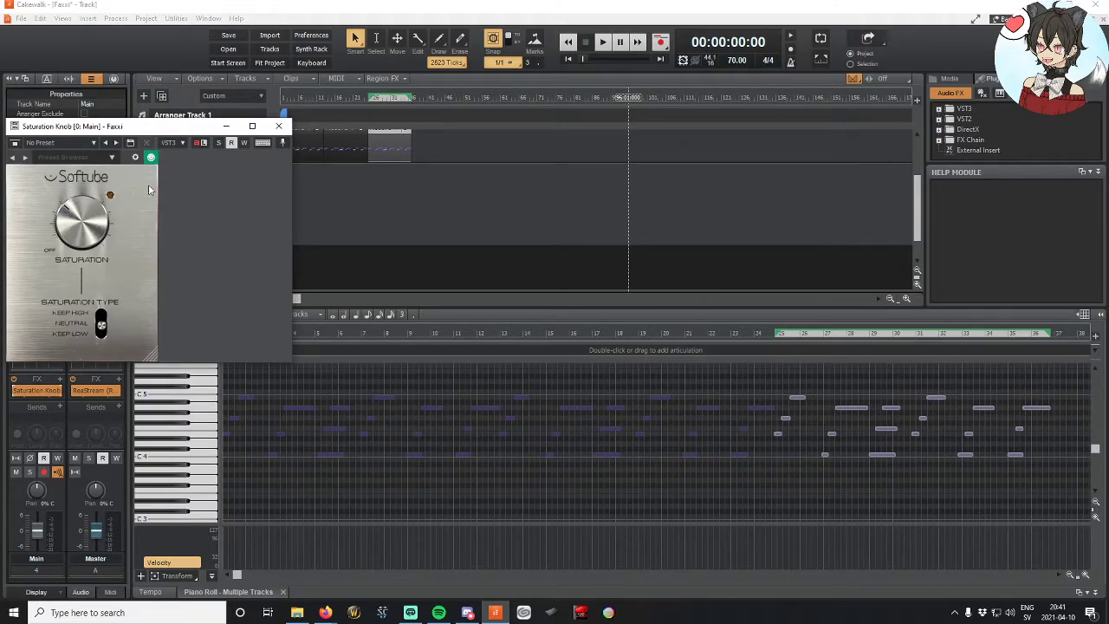
{"action": "left_click", "coordinate": [278, 126]}
Step: Add the TAL-Chorus-LX effect after the Saturation Knob in the Main track's FX rack and close its window
{"action": "scroll", "coordinate": [66, 338], "scroll_direction": "up", "scroll_amount": 1}
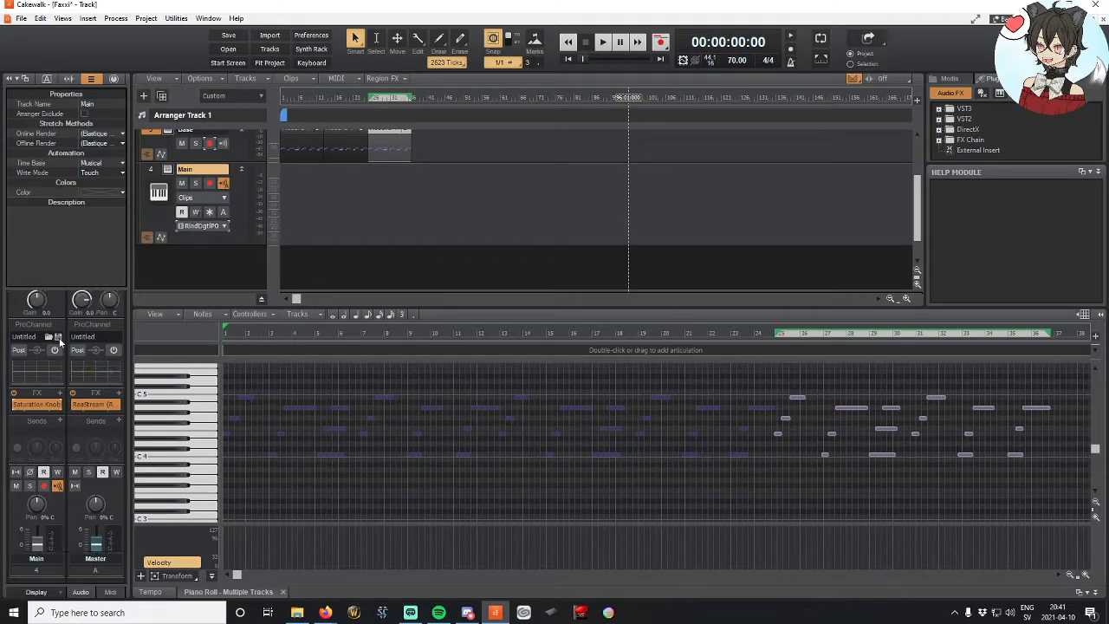
{"action": "left_click", "coordinate": [59, 395]}
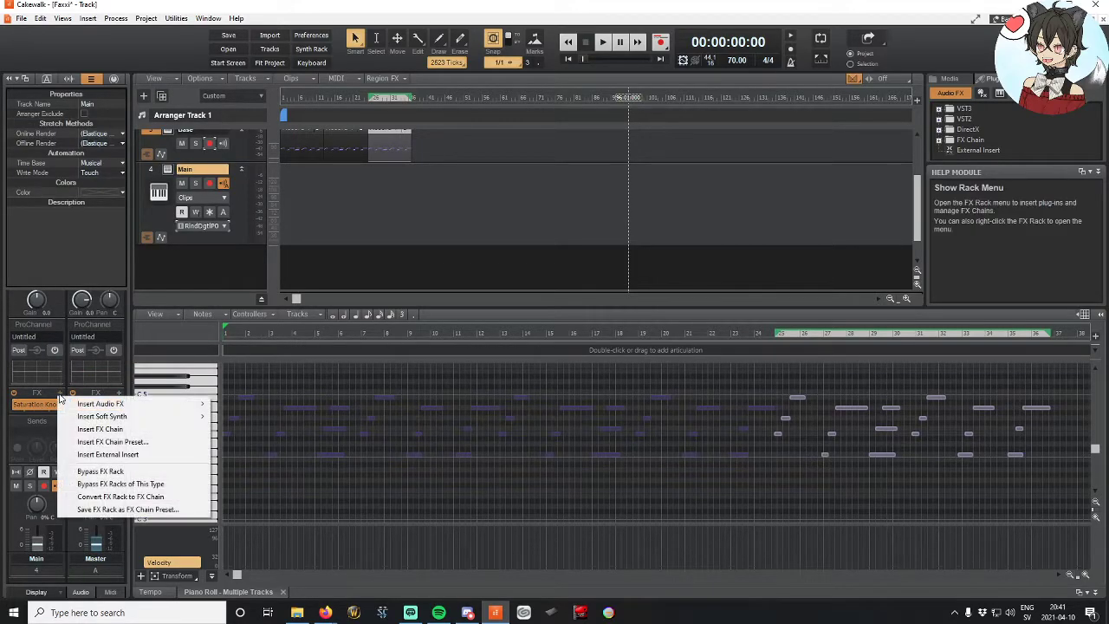
{"action": "mouse_move", "coordinate": [111, 405]}
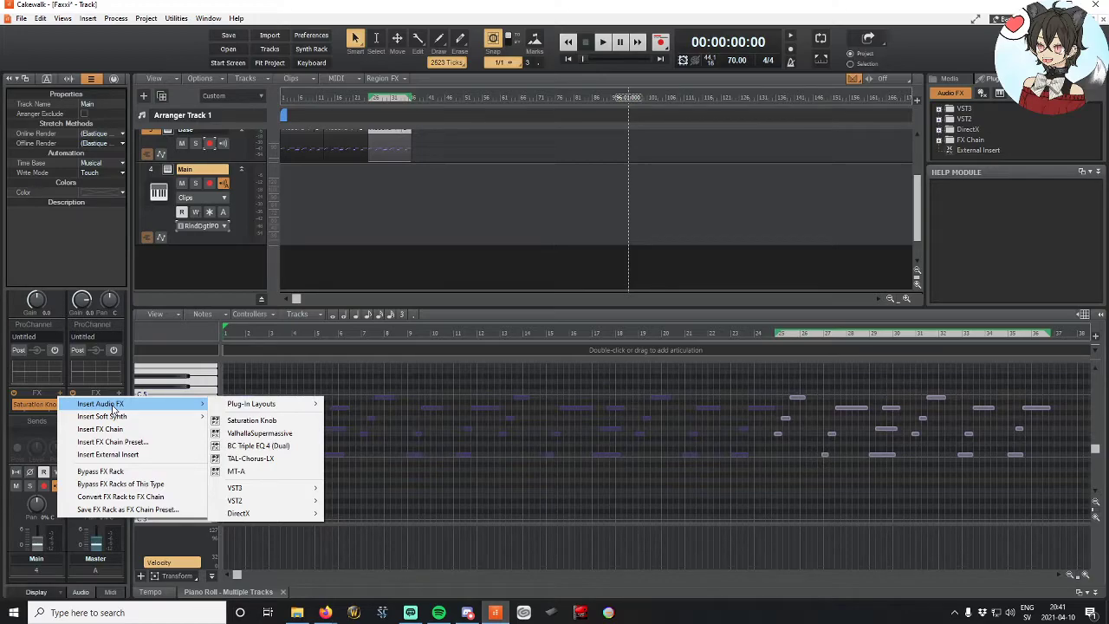
{"action": "left_click", "coordinate": [244, 459]}
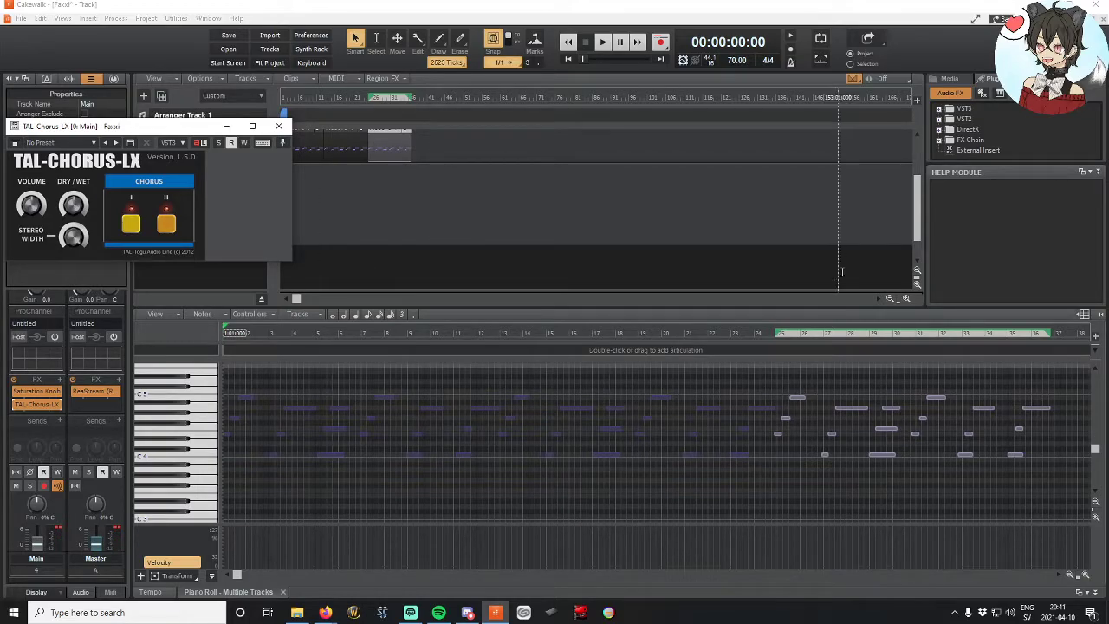
{"action": "left_click", "coordinate": [279, 126]}
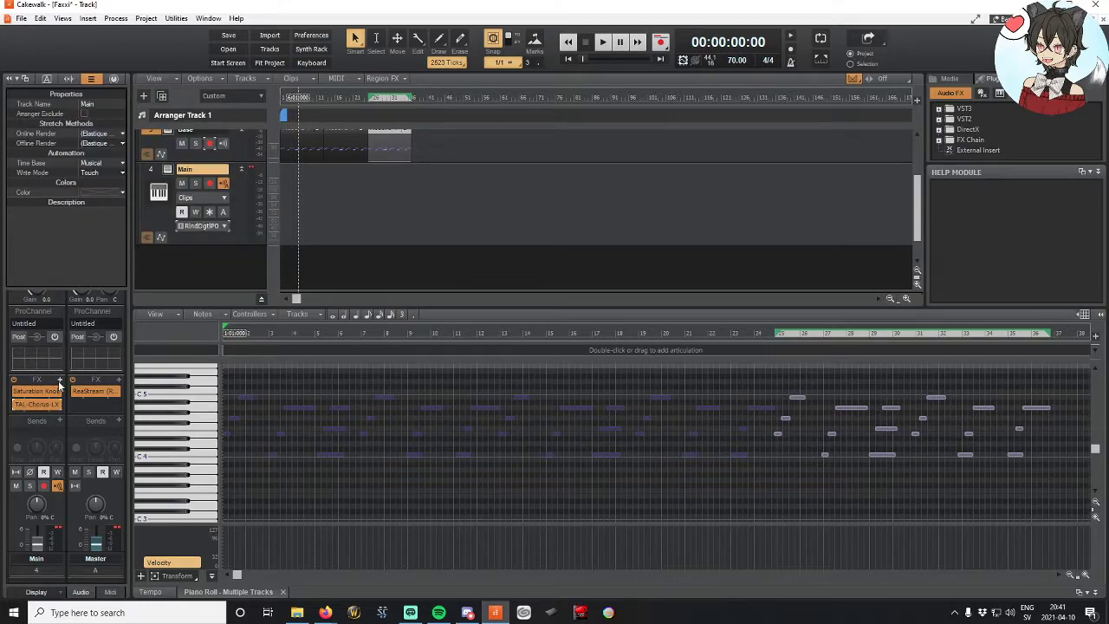
Step: View the Main track's Komplete Kontrol instrument with the Rock Guitar sound, and close it again
{"action": "scroll", "coordinate": [55, 381], "scroll_direction": "up", "scroll_amount": 1}
{"action": "left_click", "coordinate": [168, 171]}
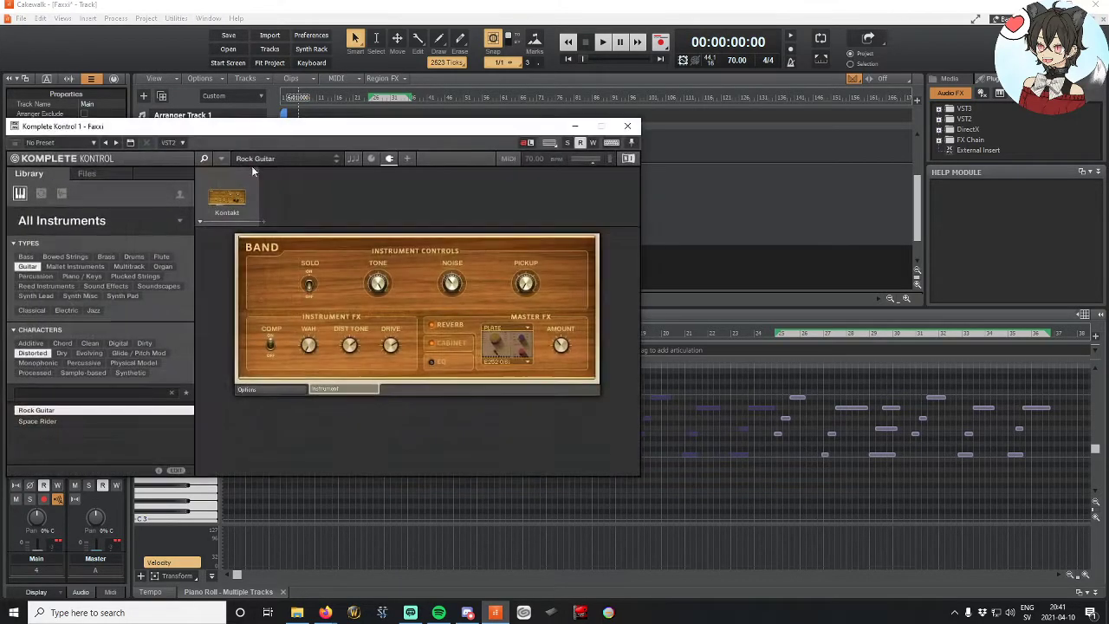
{"action": "left_click", "coordinate": [628, 125]}
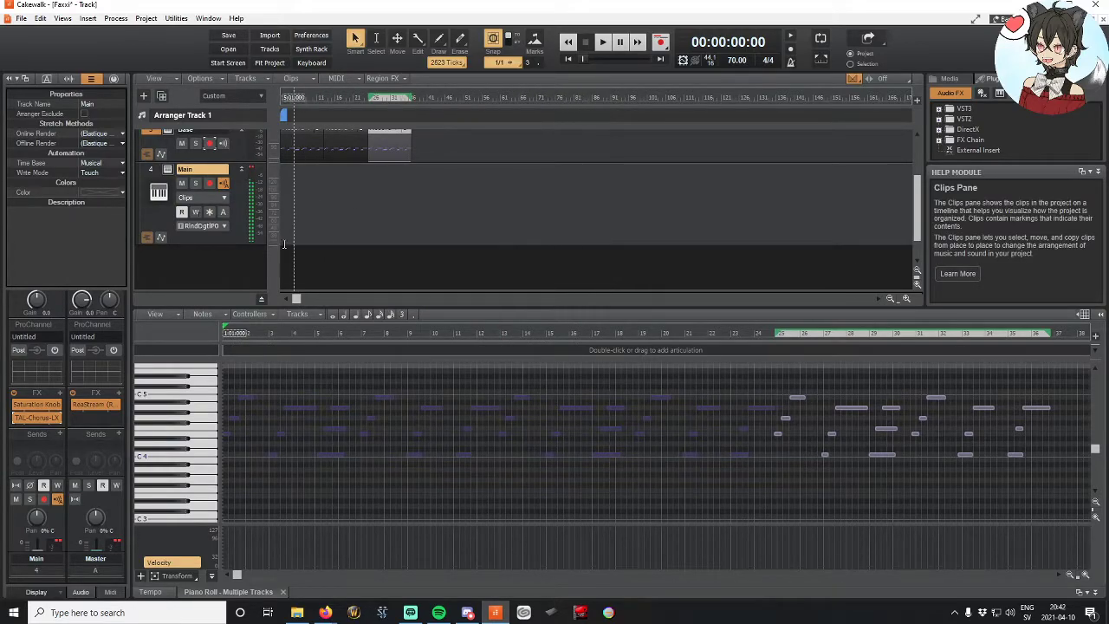
Step: Open the Main track's TAL-Chorus-LX, compare the sound with and without it, and leave the effect bypassed
{"action": "double_click", "coordinate": [26, 418]}
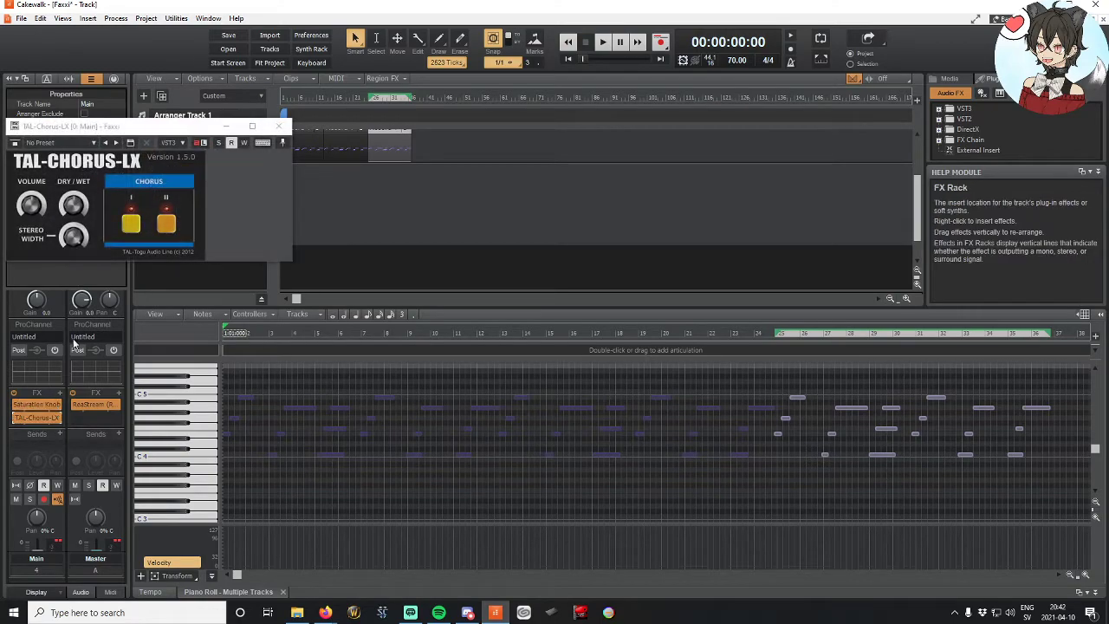
{"action": "left_click", "coordinate": [15, 419]}
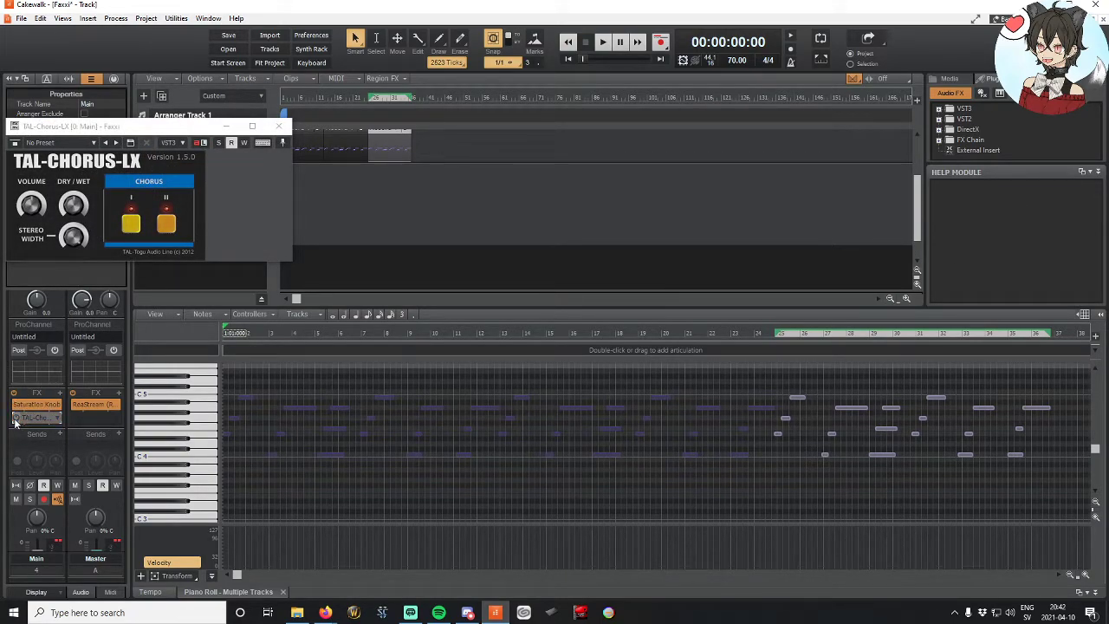
{"action": "left_click", "coordinate": [16, 419]}
{"action": "left_click", "coordinate": [16, 419]}
{"action": "left_click", "coordinate": [56, 419]}
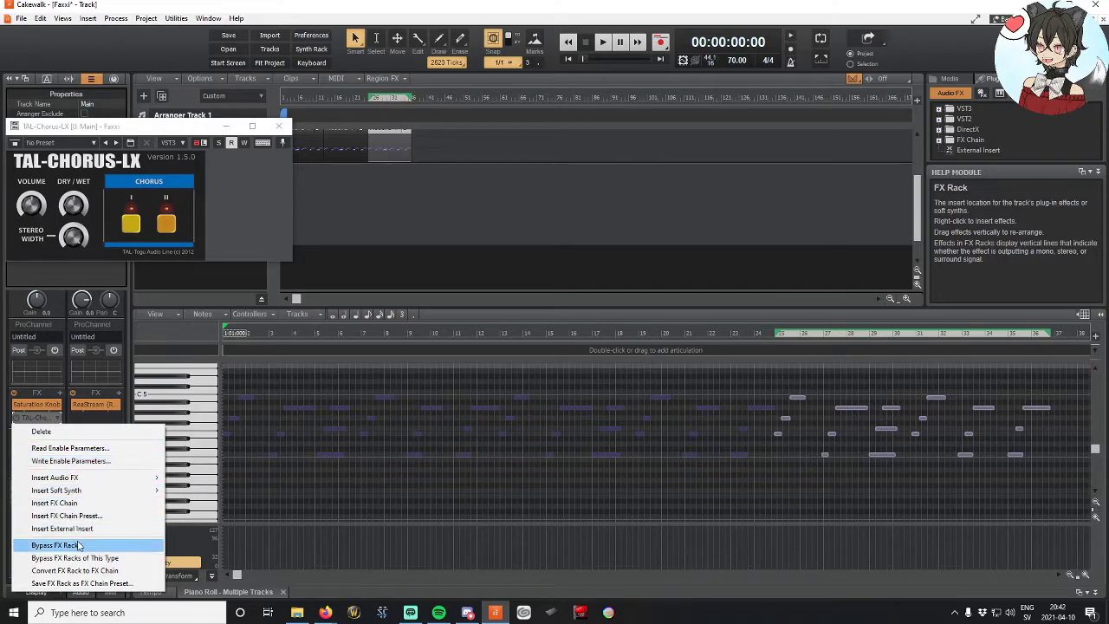
{"action": "mouse_move", "coordinate": [87, 478]}
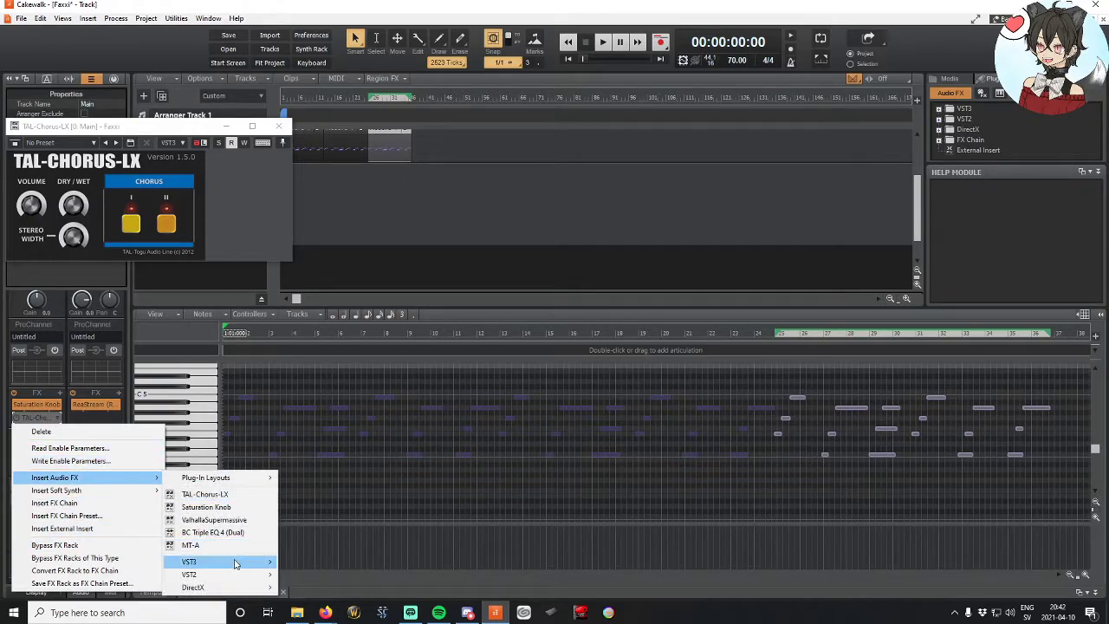
{"action": "mouse_move", "coordinate": [236, 574]}
{"action": "mouse_move", "coordinate": [338, 524]}
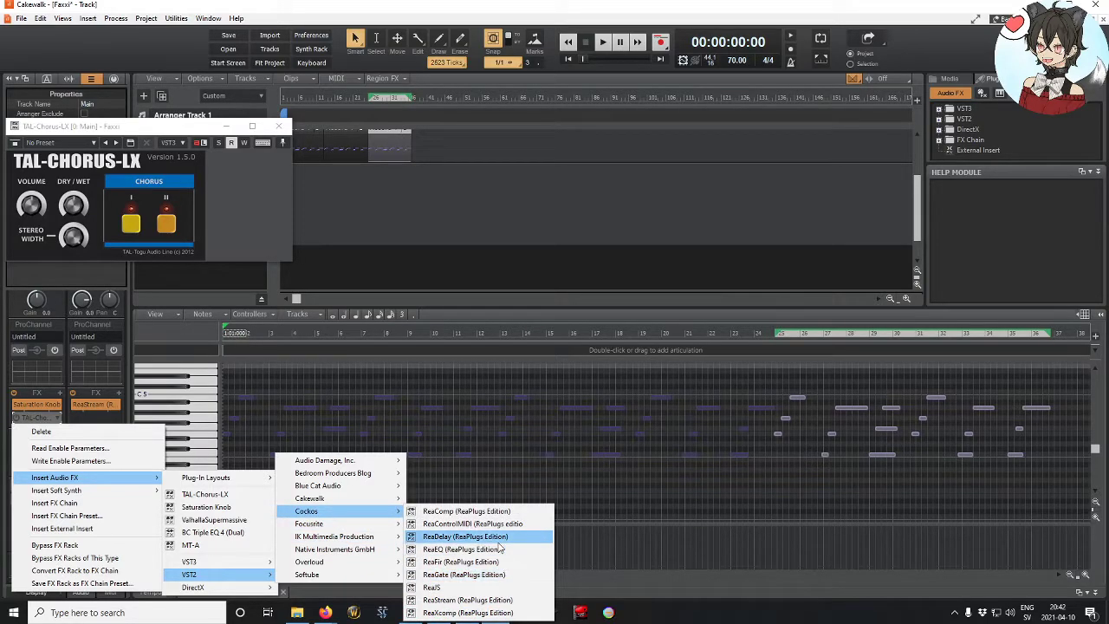
{"action": "left_click", "coordinate": [450, 260]}
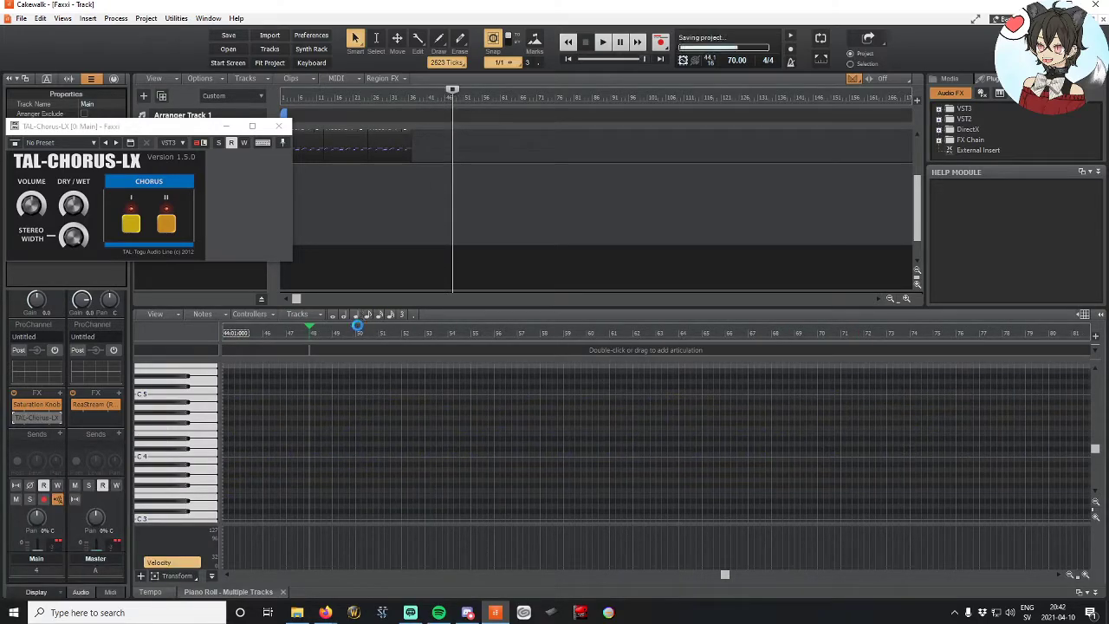
Step: Close the chorus window, then arm the Main track and record a part from the song's start to about bar 13
{"action": "left_click", "coordinate": [278, 125]}
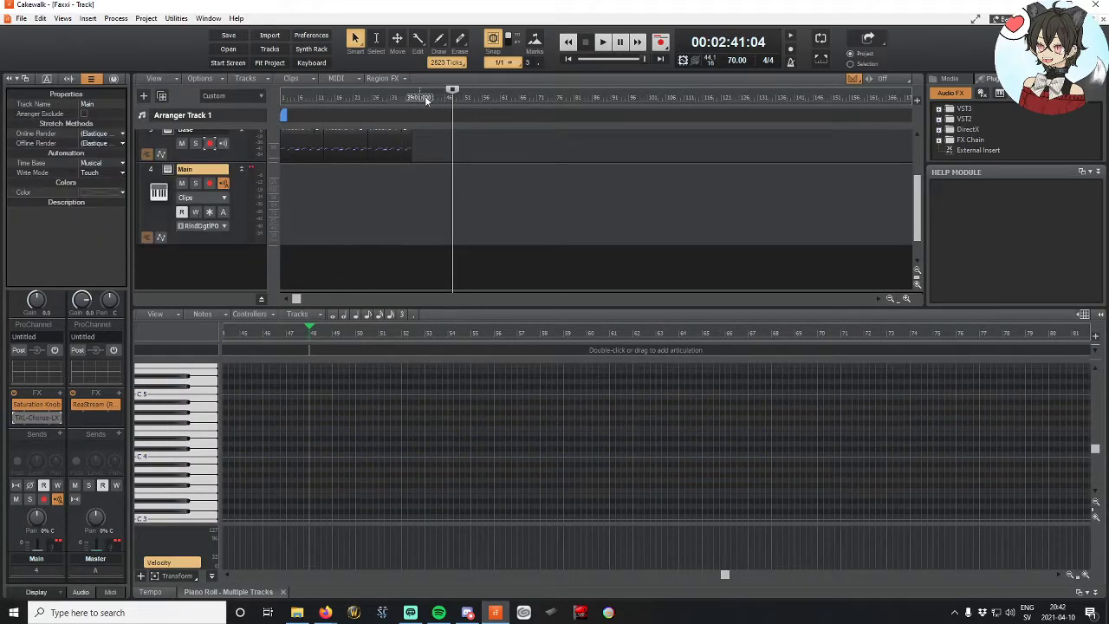
{"action": "left_click_drag", "start_coordinate": [452, 91], "coordinate": [182, 97]}
{"action": "left_click", "coordinate": [161, 96]}
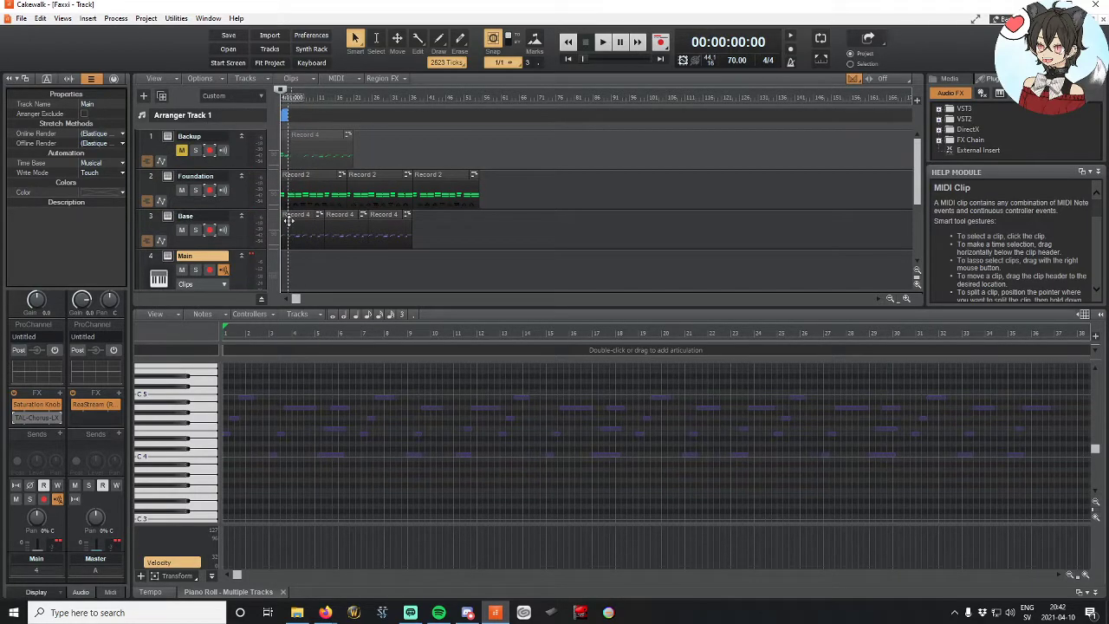
{"action": "scroll", "coordinate": [265, 238], "scroll_direction": "down", "scroll_amount": 1}
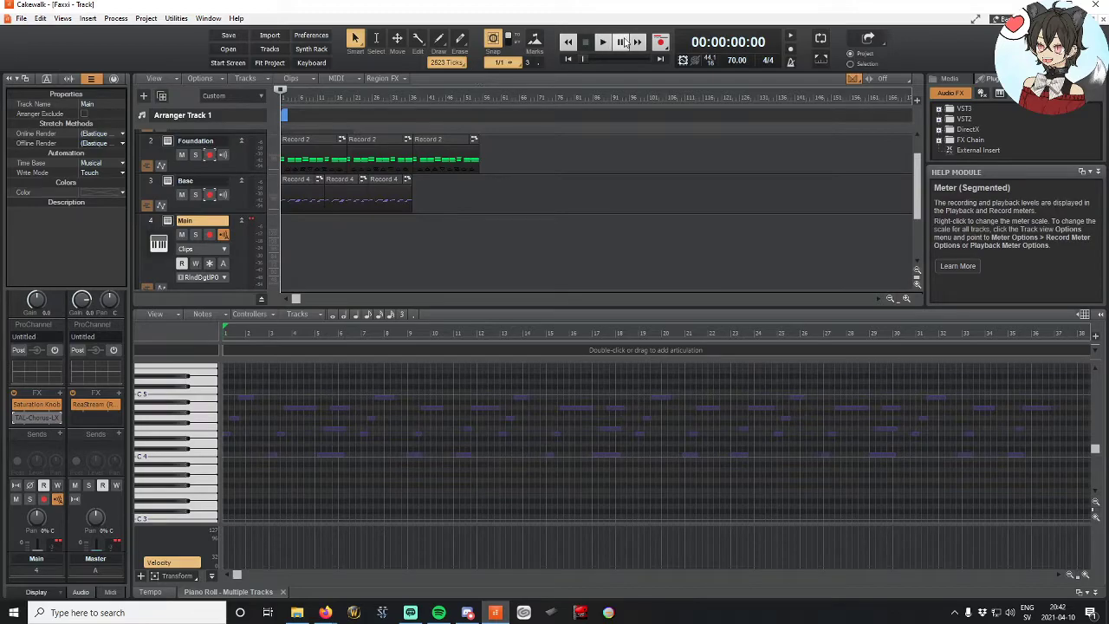
{"action": "left_click", "coordinate": [213, 235]}
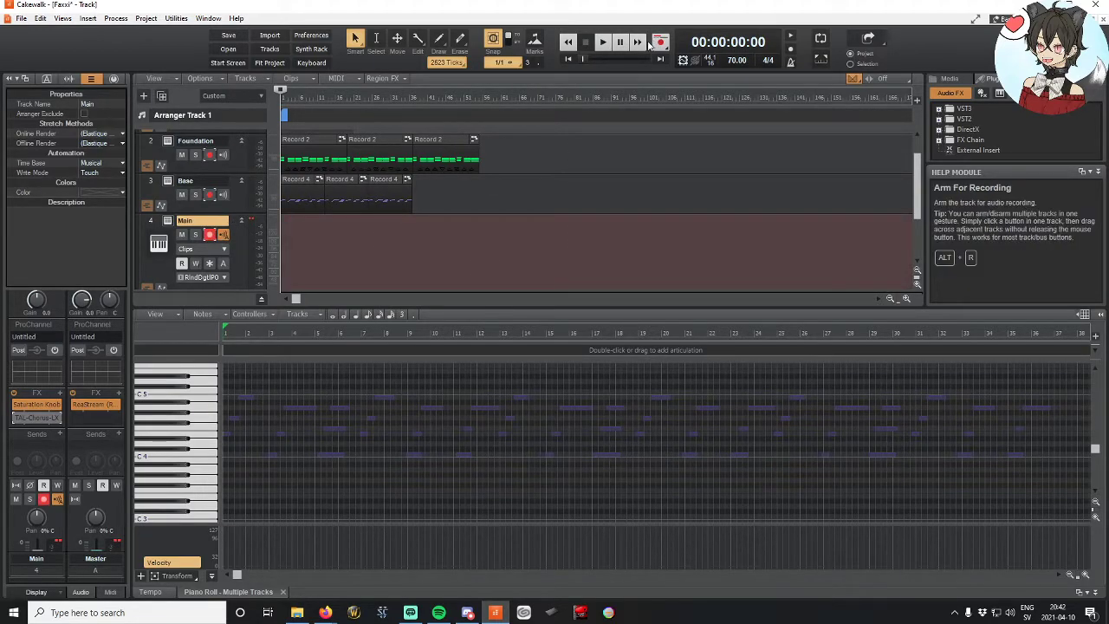
{"action": "left_click", "coordinate": [661, 41]}
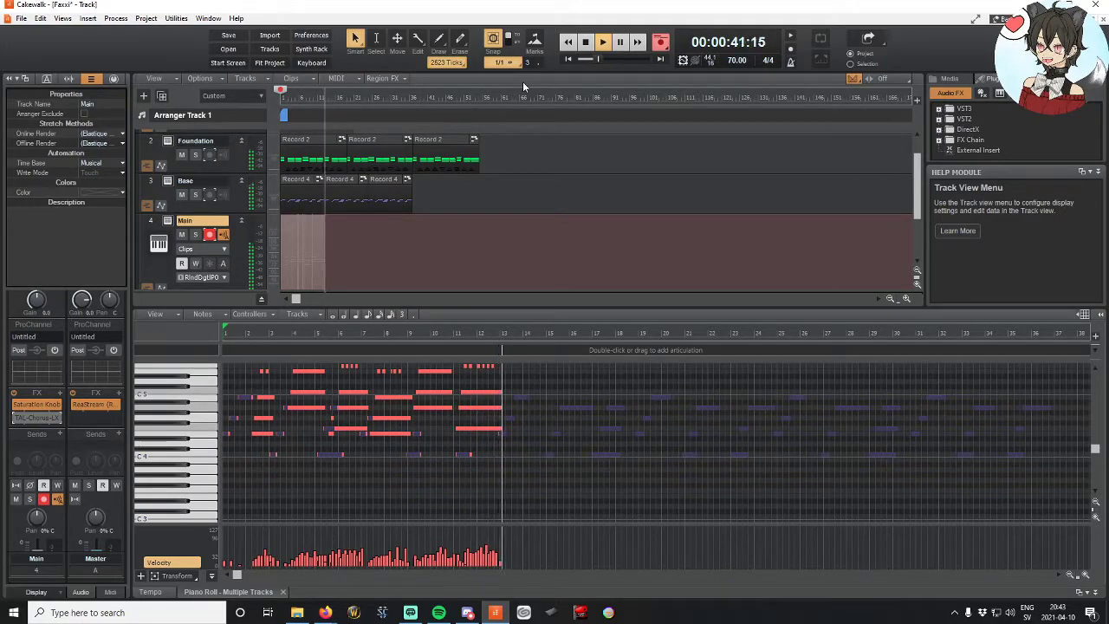
{"action": "left_click", "coordinate": [585, 41]}
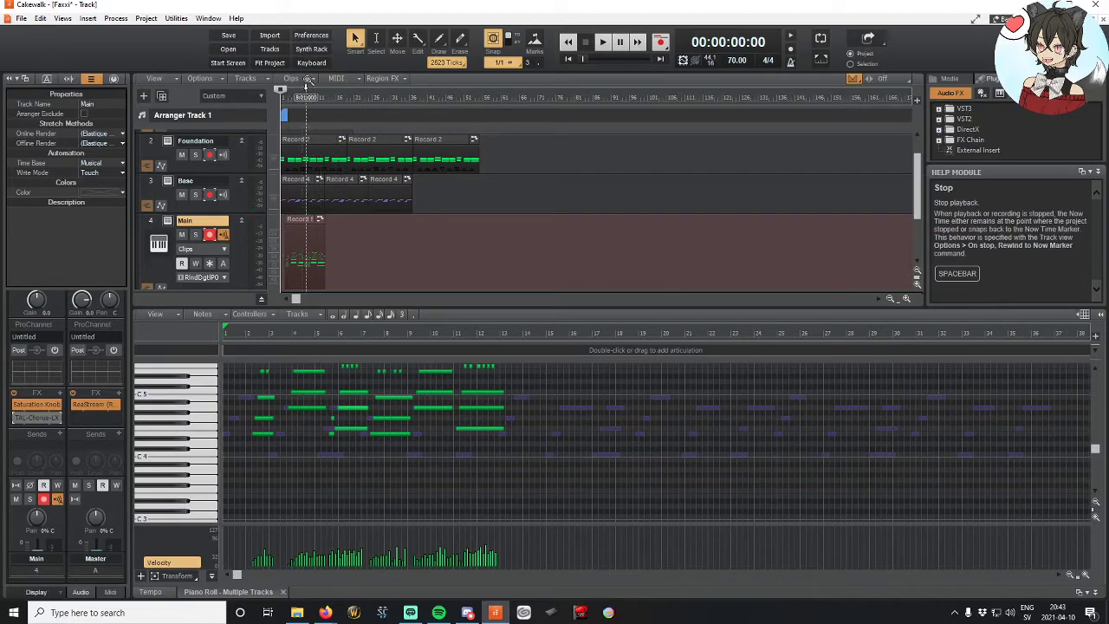
Step: Play the recorded Main part from bar 4 together with the other tracks, and disarm the Main track
{"action": "mouse_move", "coordinate": [304, 89]}
{"action": "left_mouse_down"}
{"action": "mouse_move", "coordinate": [470, 97]}
{"action": "mouse_move", "coordinate": [372, 97]}
{"action": "mouse_move", "coordinate": [387, 97]}
{"action": "left_mouse_up"}
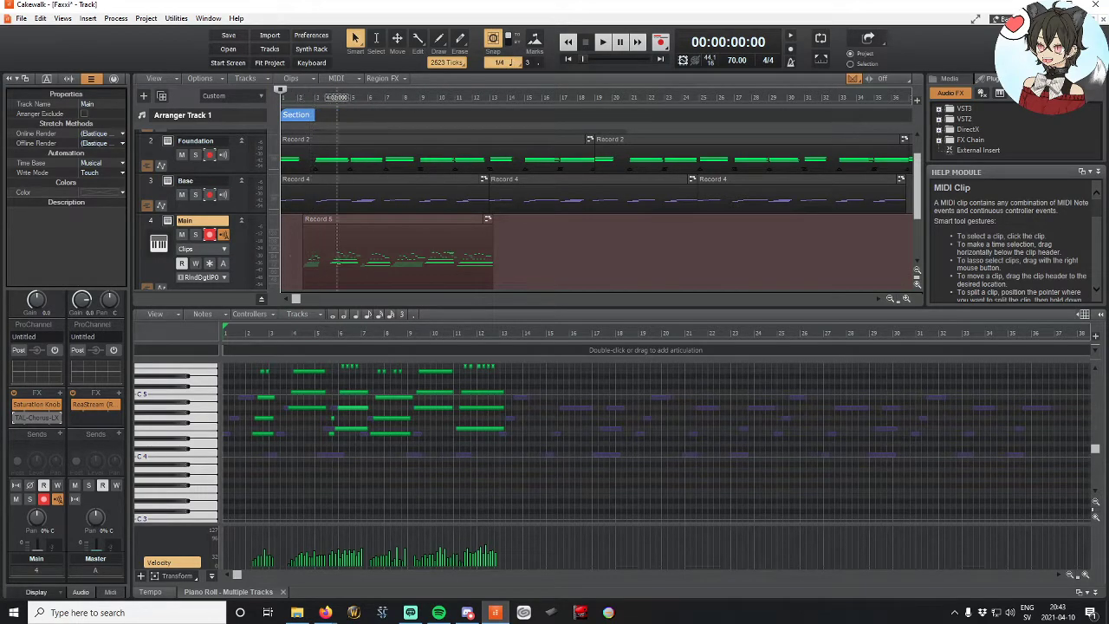
{"action": "left_click", "coordinate": [603, 42]}
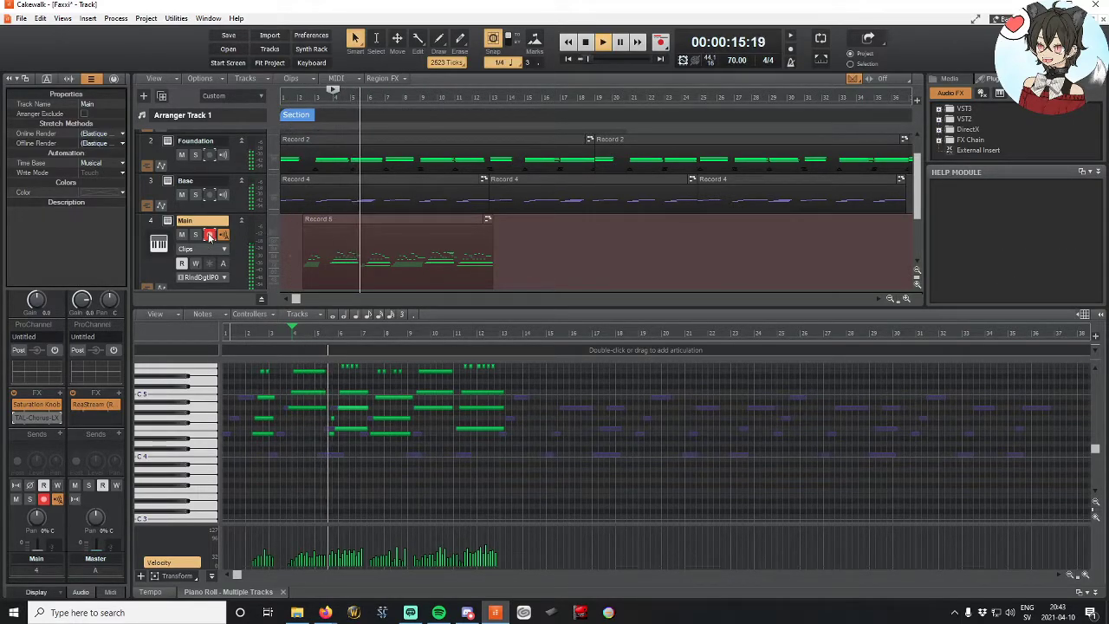
{"action": "key", "text": "space"}
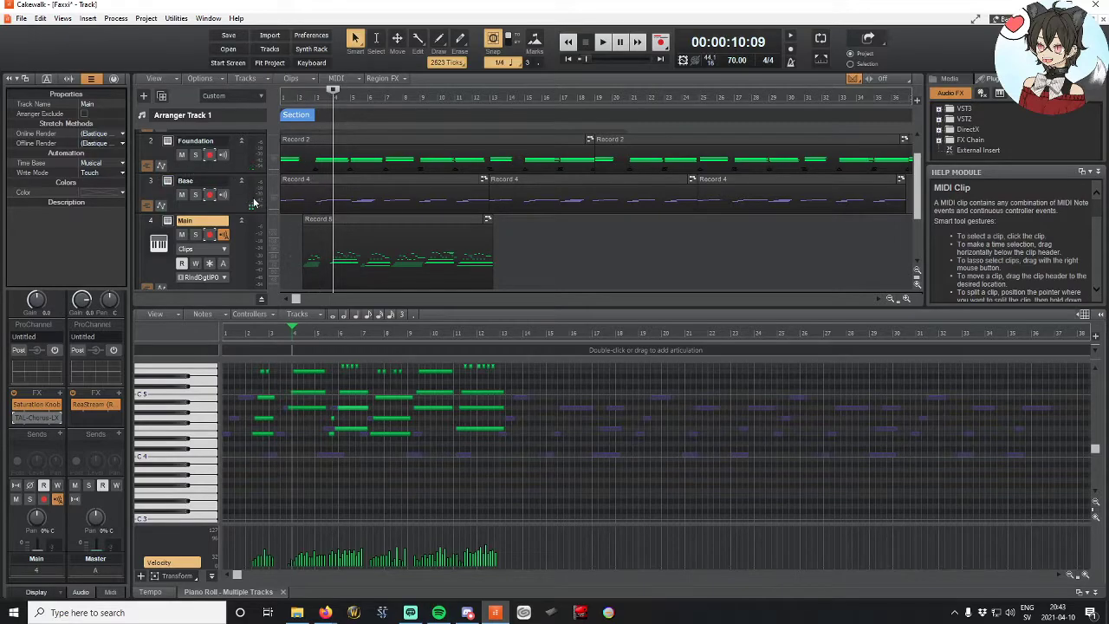
Step: Pan the Base track to about 56% left
{"action": "scroll", "coordinate": [254, 200], "scroll_direction": "up", "scroll_amount": 1}
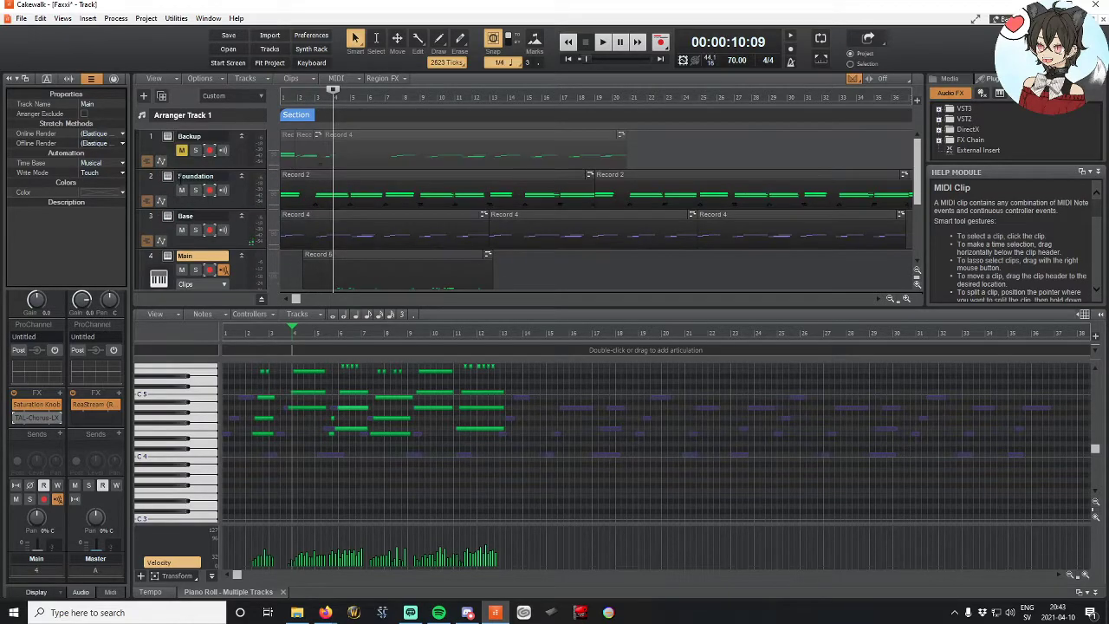
{"action": "left_click", "coordinate": [156, 229]}
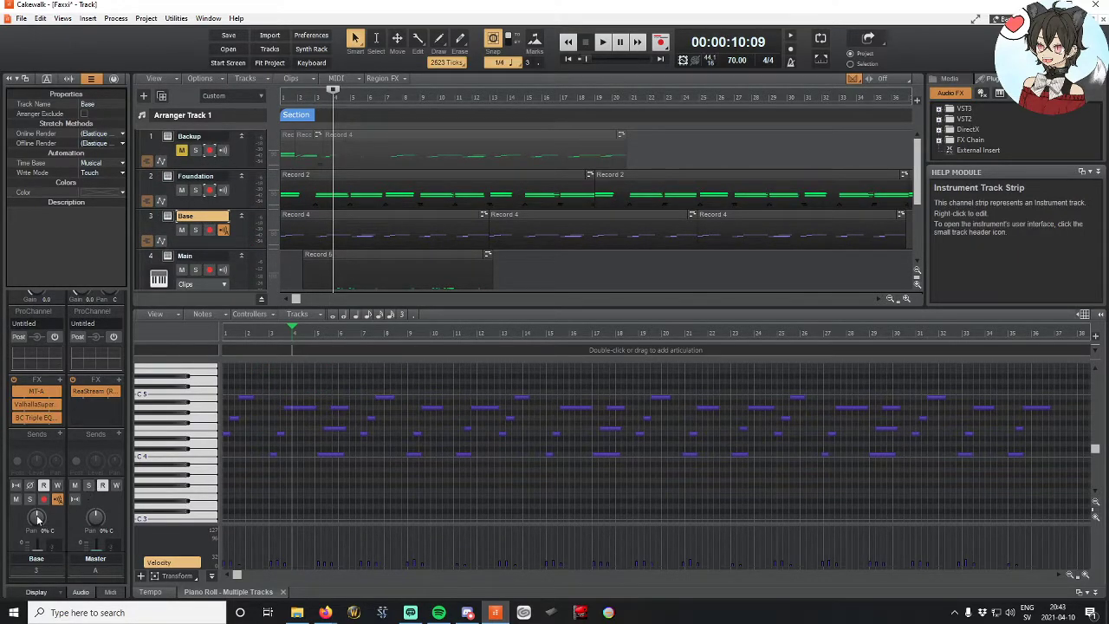
{"action": "left_click_drag", "start_coordinate": [36, 518], "coordinate": [35, 521]}
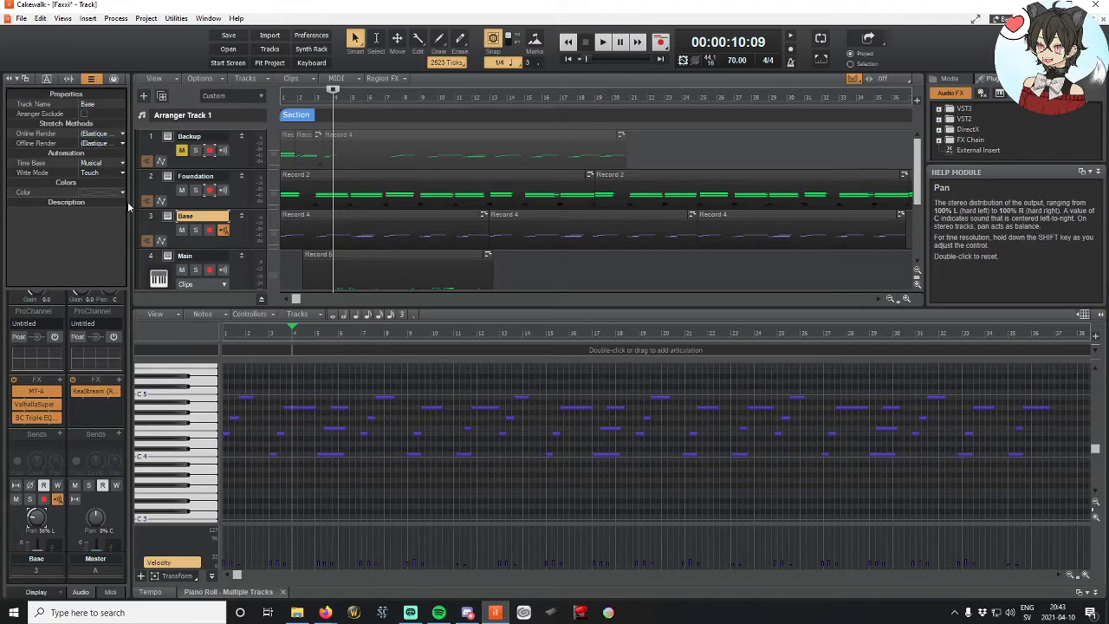
Step: Select the Foundation track, view its Komplete Kontrol instrument and close the instrument window
{"action": "left_click", "coordinate": [169, 177]}
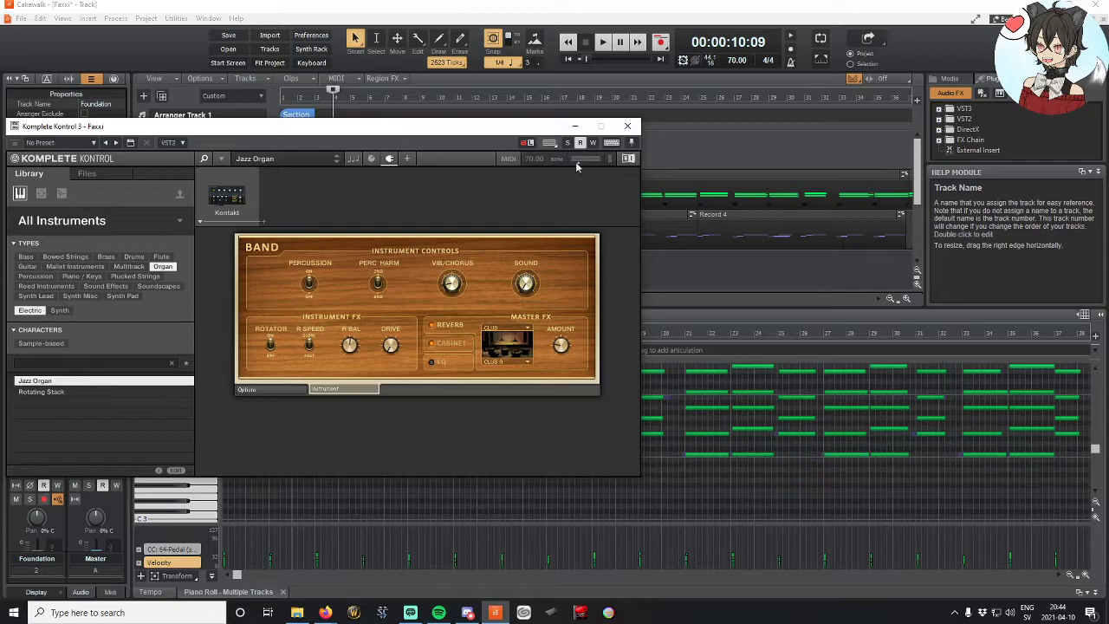
{"action": "left_click", "coordinate": [627, 125]}
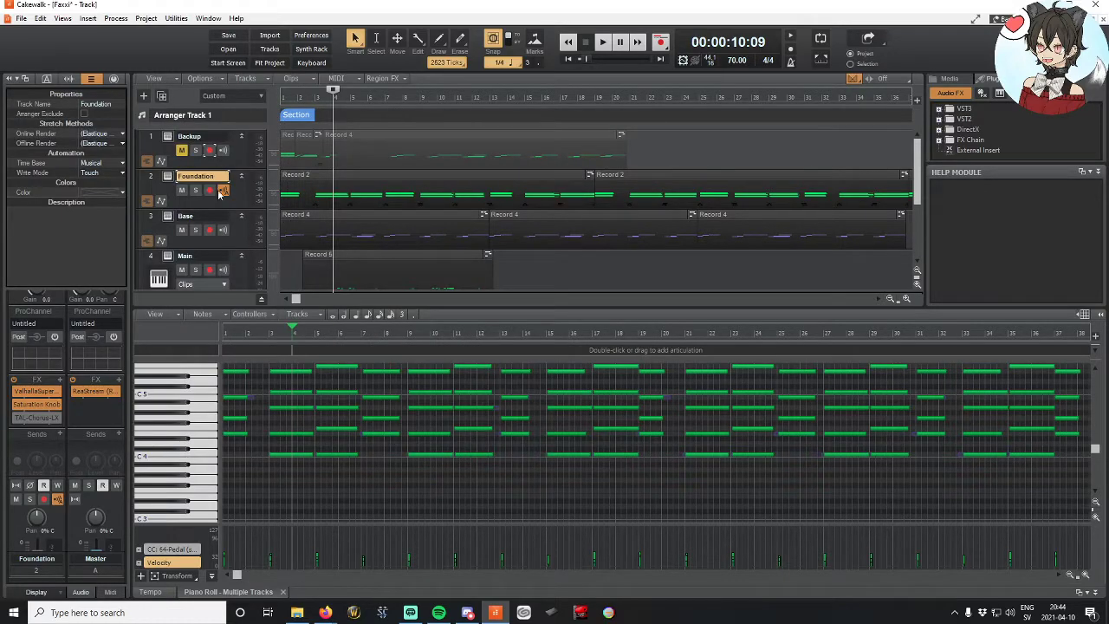
Step: View the Foundation track's Saturation Knob effect and the Base track's MT-A distortion effect, closing each window
{"action": "double_click", "coordinate": [33, 407]}
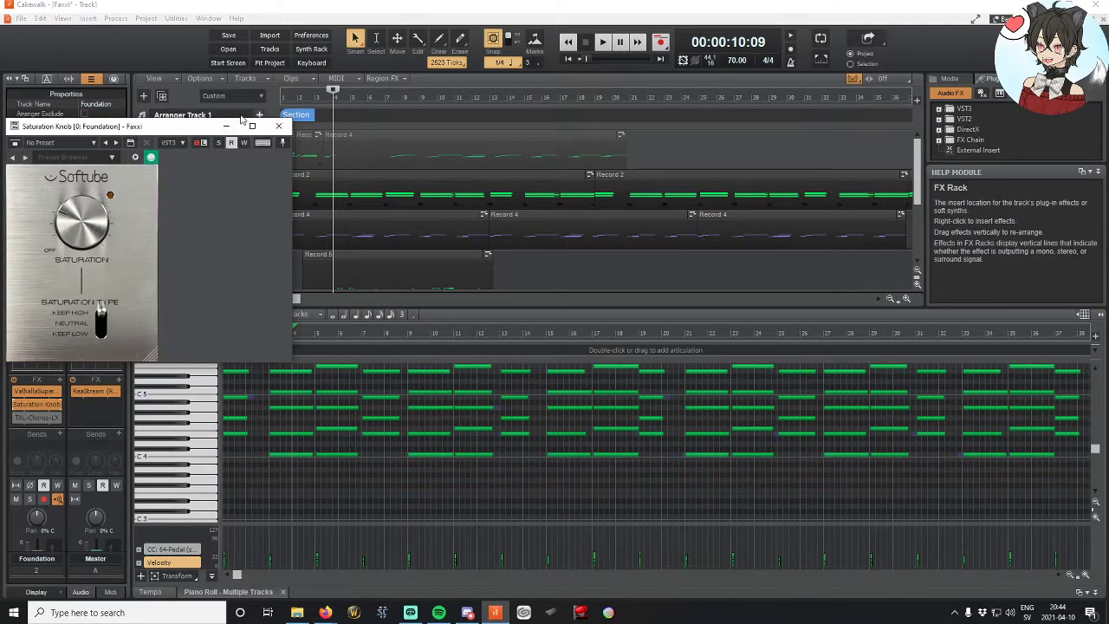
{"action": "left_click", "coordinate": [278, 126]}
{"action": "left_click", "coordinate": [165, 246]}
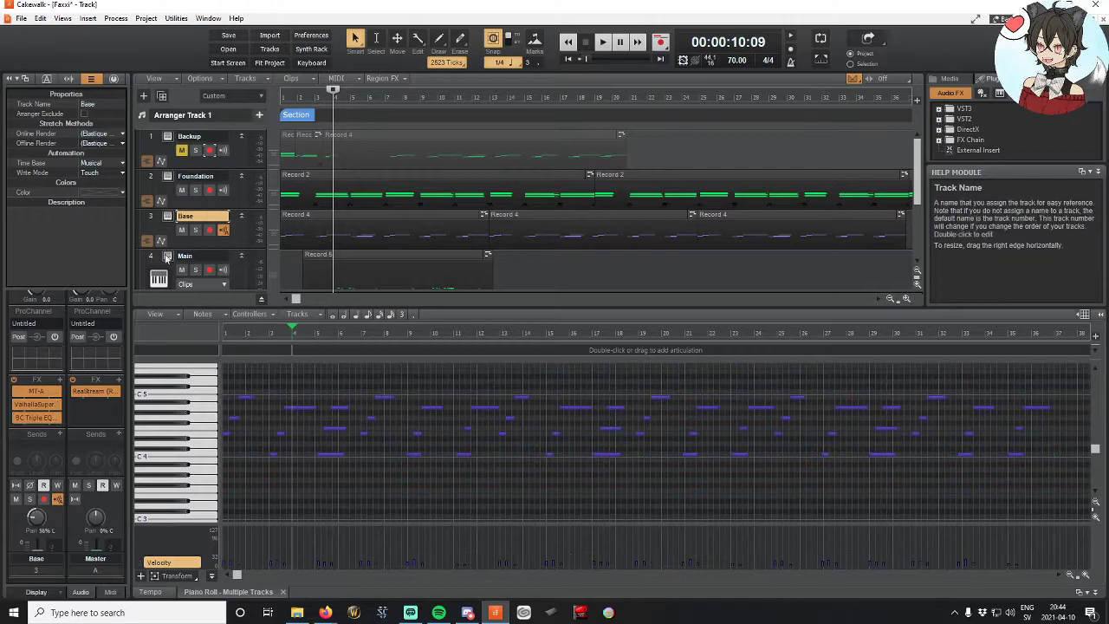
{"action": "double_click", "coordinate": [33, 392]}
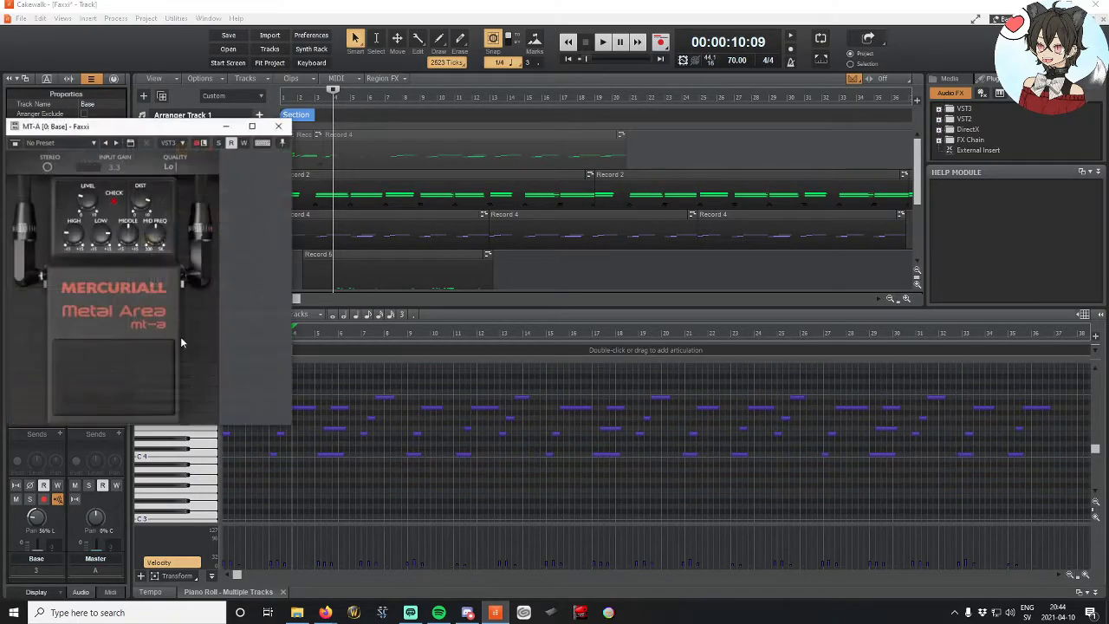
{"action": "left_click", "coordinate": [279, 128]}
Step: View the Main track's Komplete Kontrol instrument, close its window and play the song from bar 4
{"action": "scroll", "coordinate": [242, 249], "scroll_direction": "down", "scroll_amount": 2}
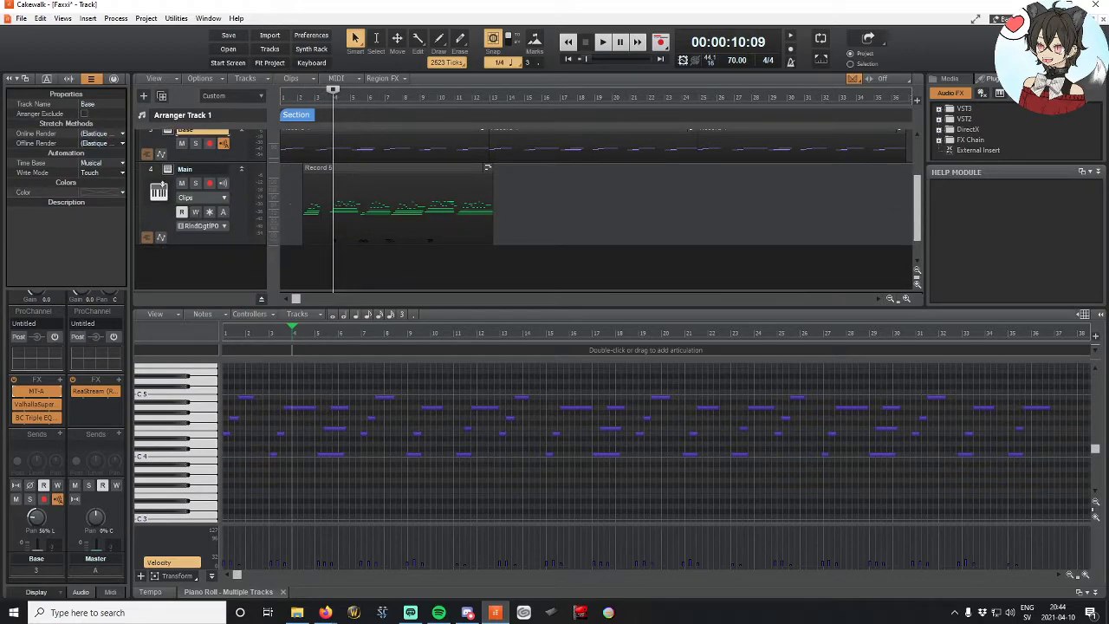
{"action": "left_click", "coordinate": [172, 171]}
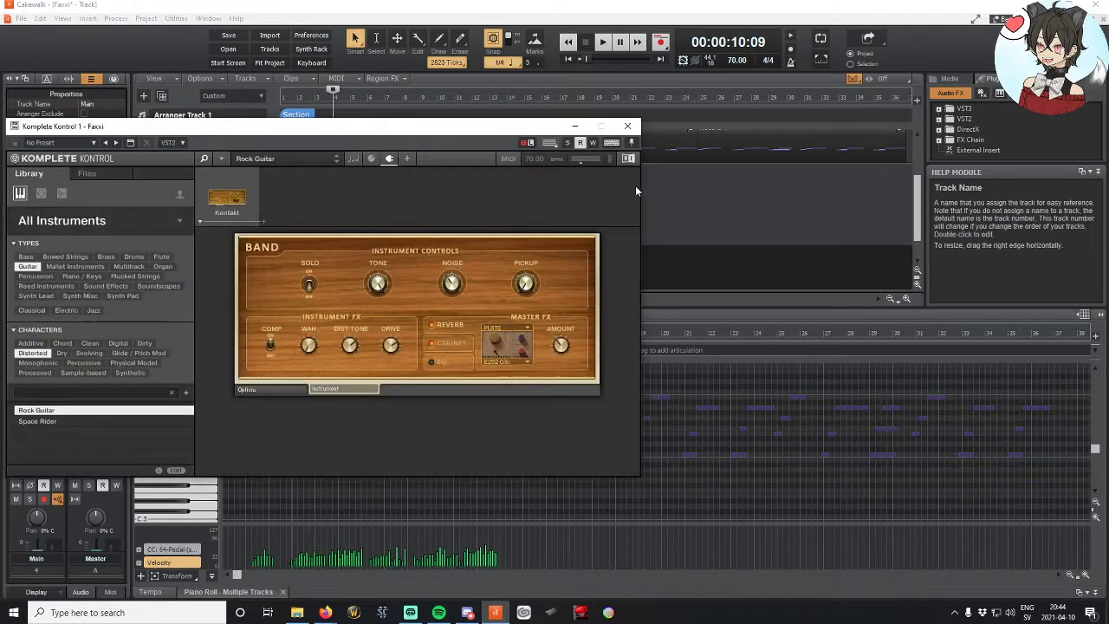
{"action": "left_click", "coordinate": [628, 126]}
{"action": "left_click", "coordinate": [605, 44]}
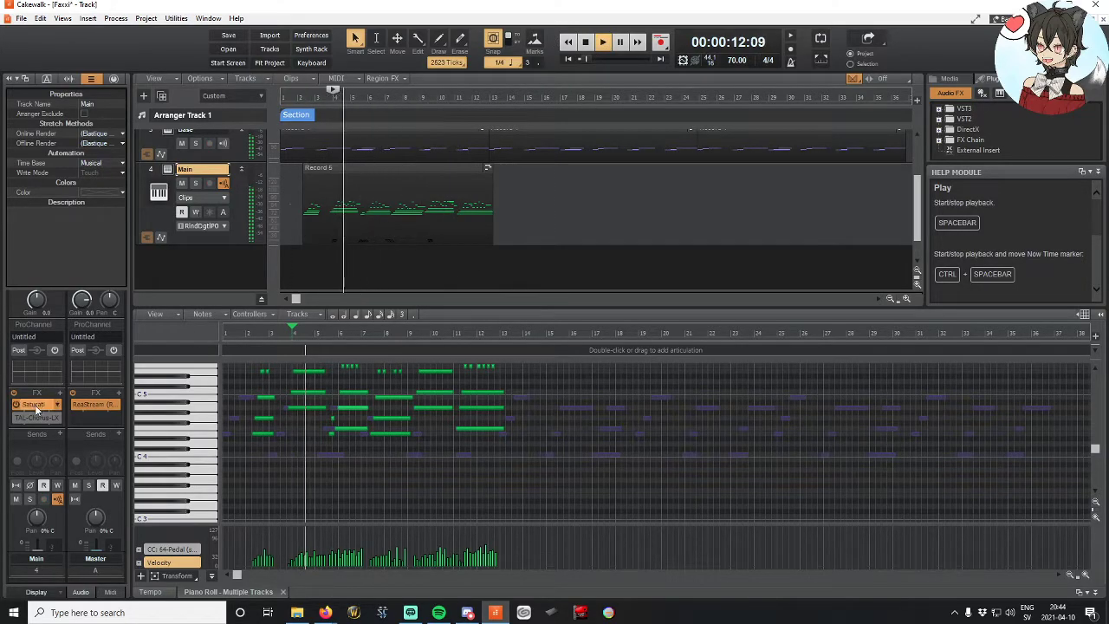
Step: Delete the TAL-Chorus-LX effect from the Main track's effects rack
{"action": "scroll", "coordinate": [40, 422], "scroll_direction": "down", "scroll_amount": 1}
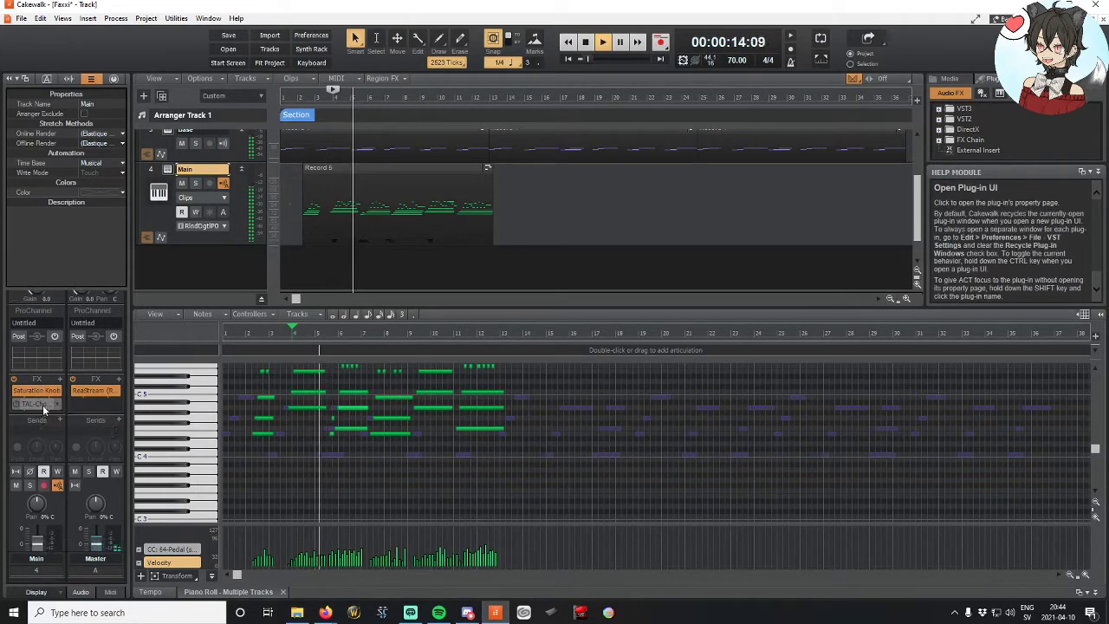
{"action": "right_click", "coordinate": [58, 407]}
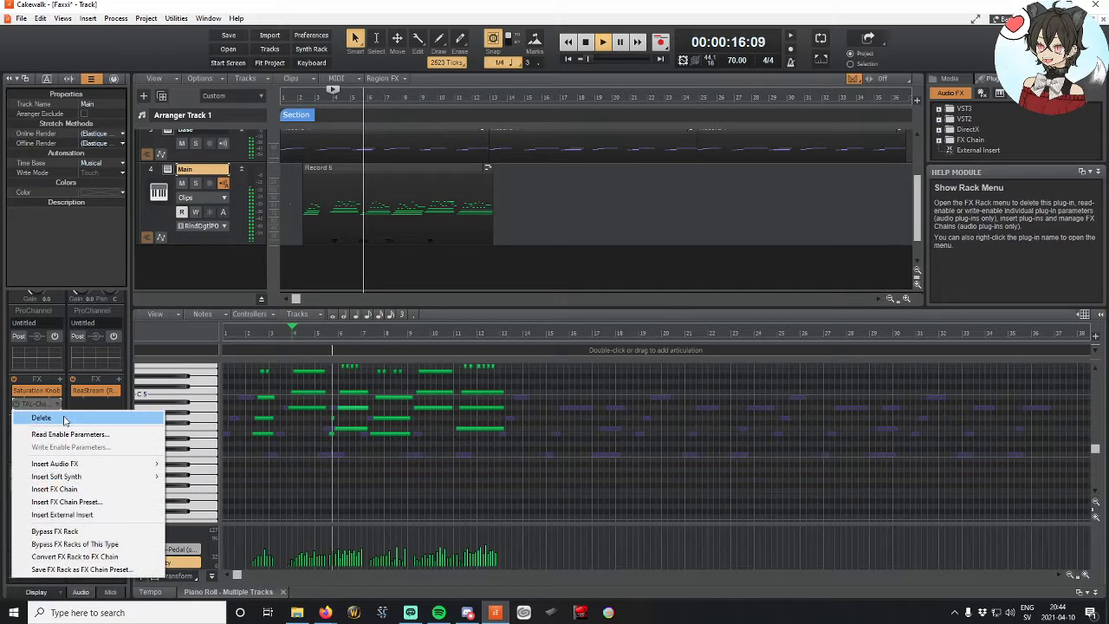
{"action": "left_click", "coordinate": [49, 416]}
Step: Insert Softube's VST3 TSAR-1R Reverb on the Main track and close its window with the default settings
{"action": "right_click", "coordinate": [61, 393]}
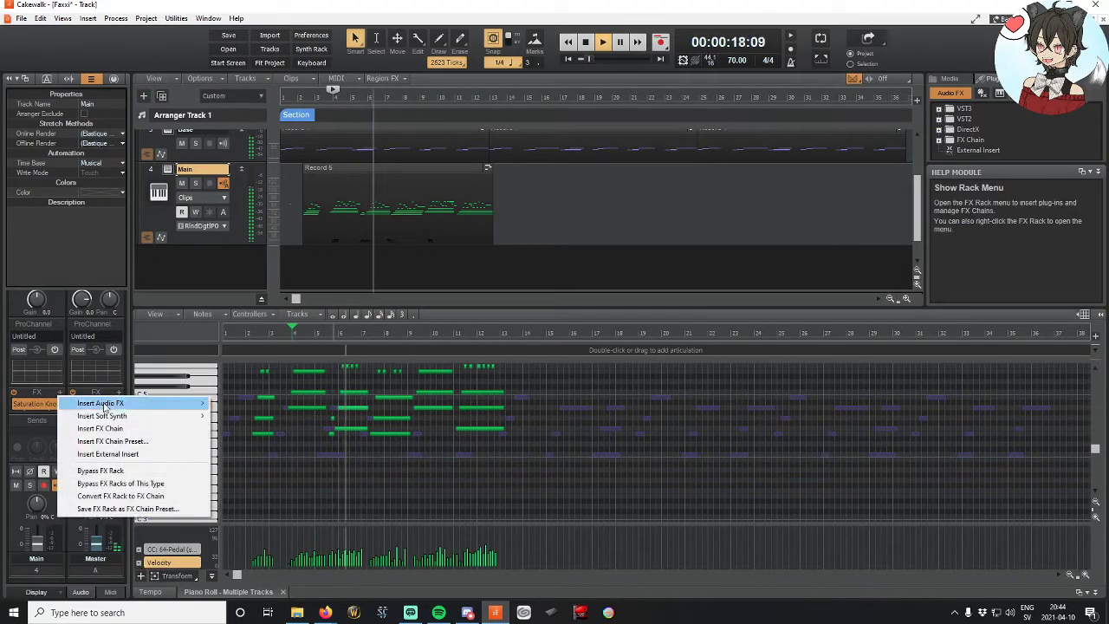
{"action": "mouse_move", "coordinate": [130, 403]}
{"action": "mouse_move", "coordinate": [280, 499]}
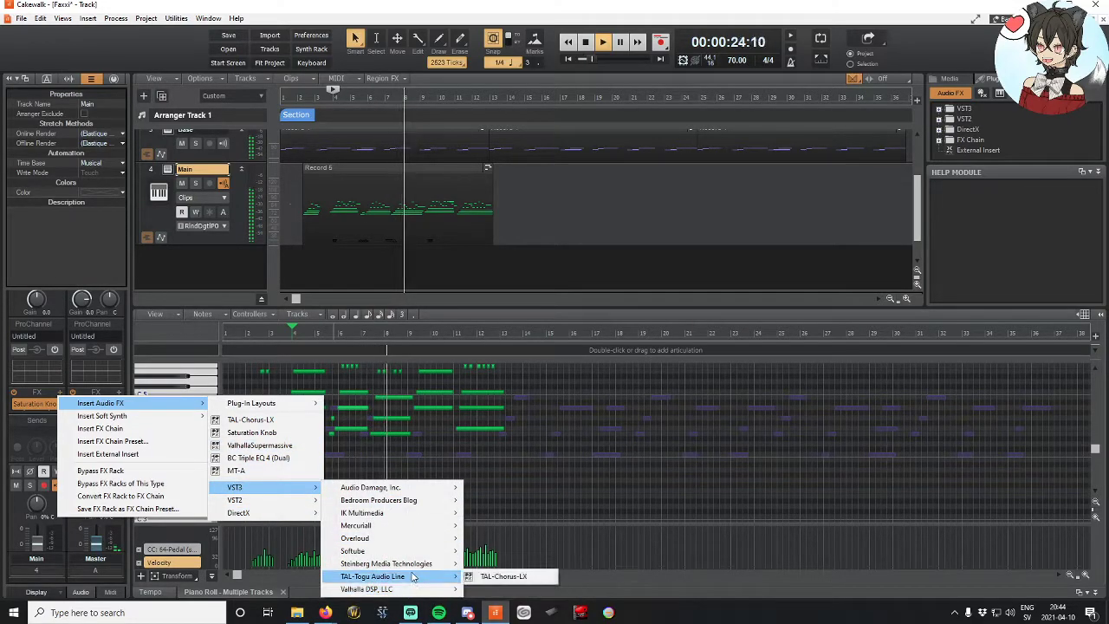
{"action": "mouse_move", "coordinate": [406, 565]}
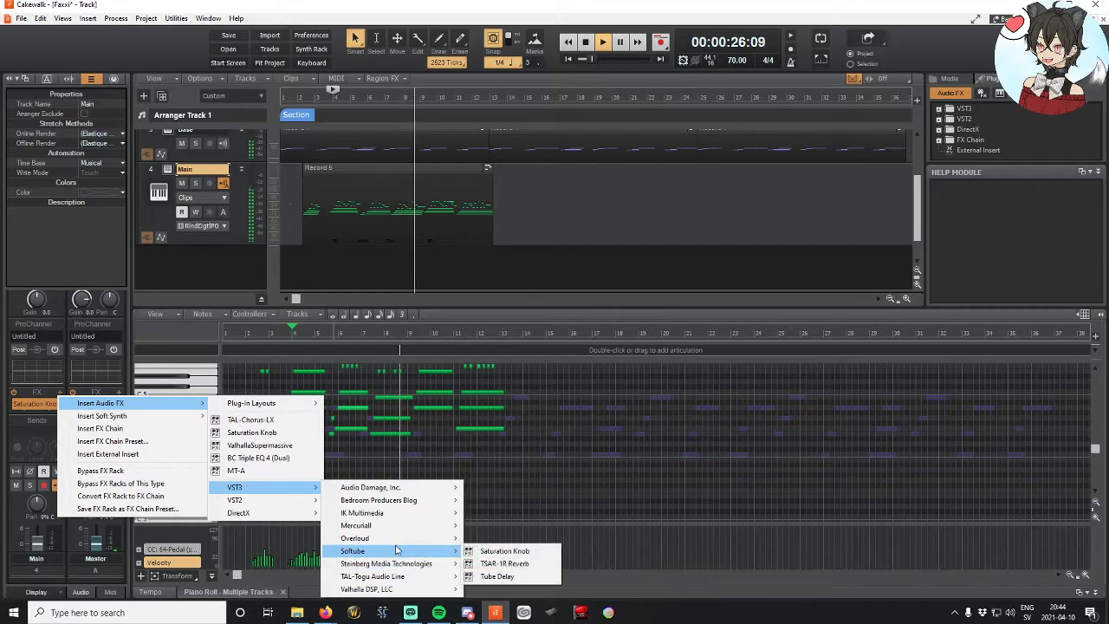
{"action": "left_click", "coordinate": [468, 563]}
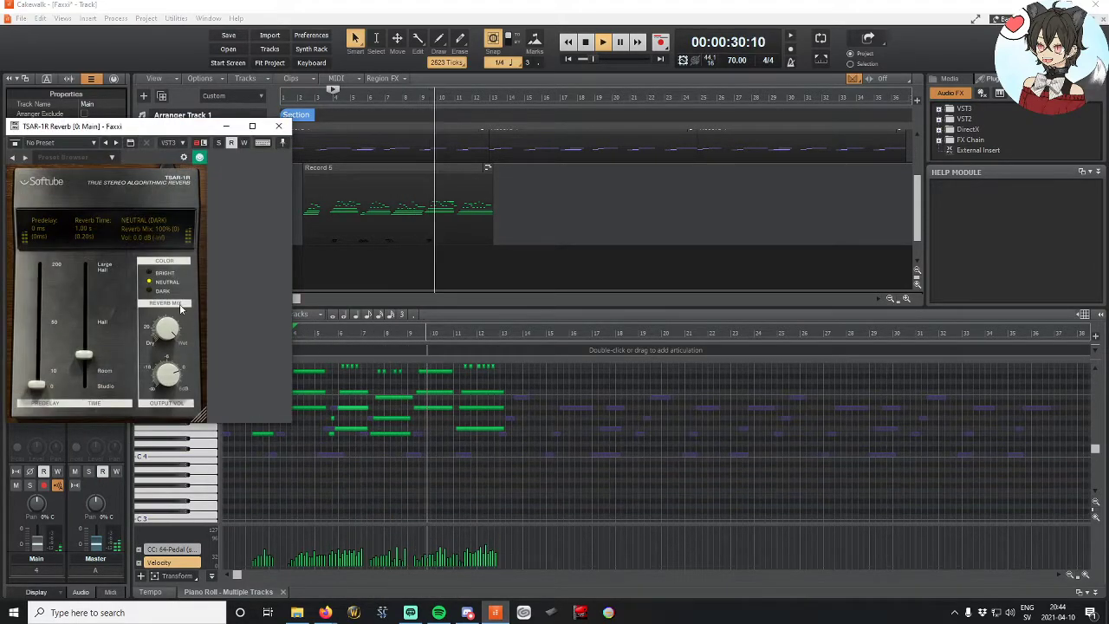
{"action": "left_click_drag", "start_coordinate": [130, 125], "coordinate": [716, 194]}
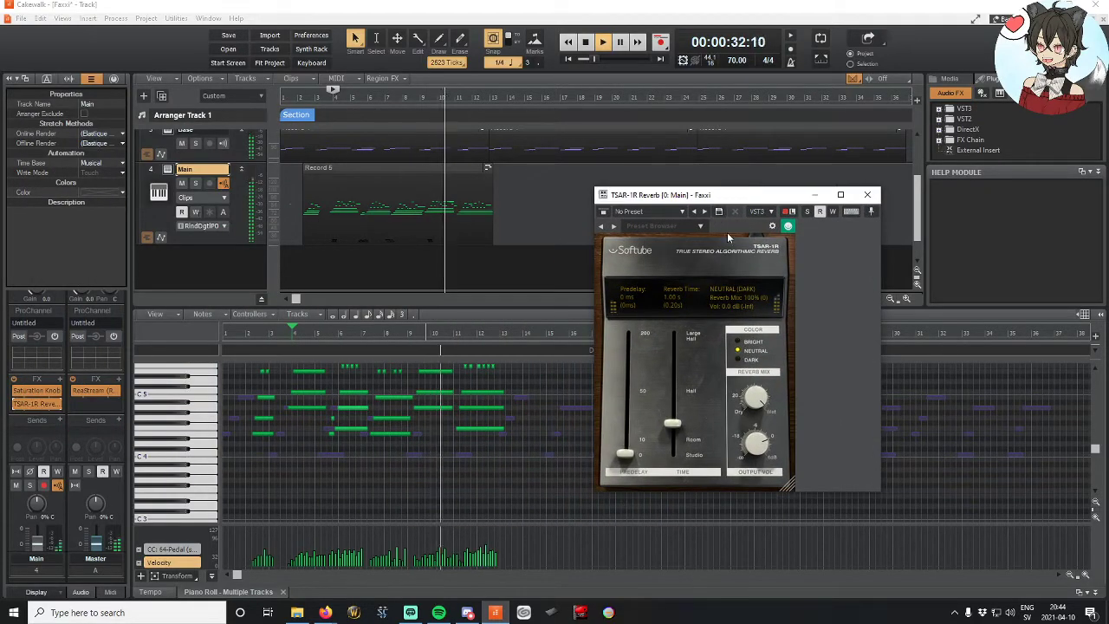
{"action": "left_click", "coordinate": [867, 194]}
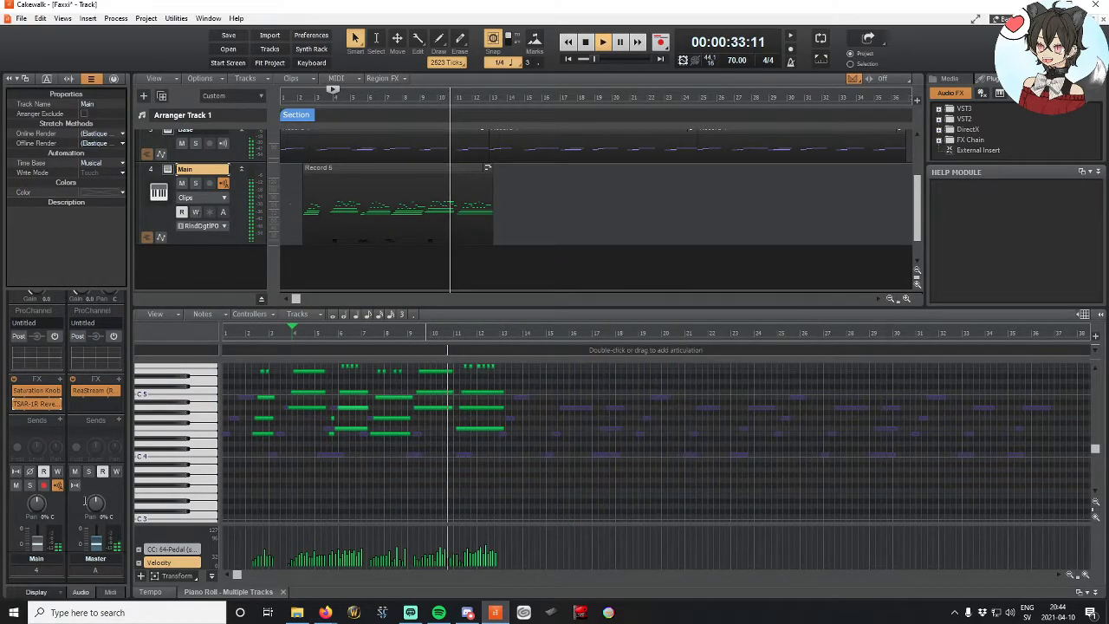
Step: Try adding Focusrite's VST2 Red 3 Compressor to the Main track and close its activation window
{"action": "left_click", "coordinate": [62, 379]}
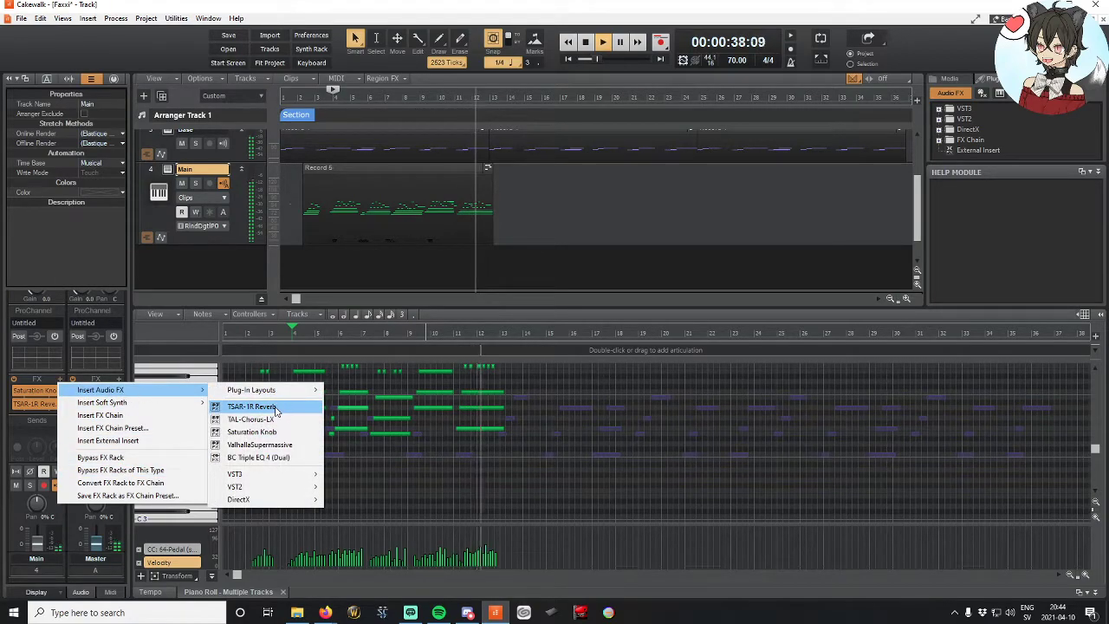
{"action": "mouse_move", "coordinate": [270, 474]}
{"action": "mouse_move", "coordinate": [398, 490]}
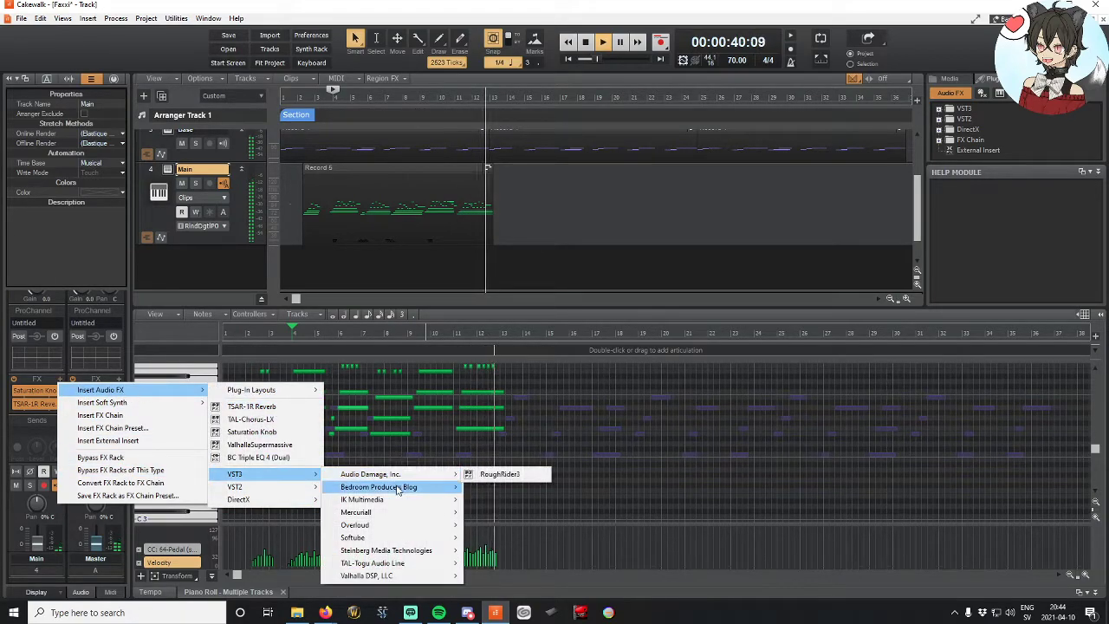
{"action": "mouse_move", "coordinate": [401, 515]}
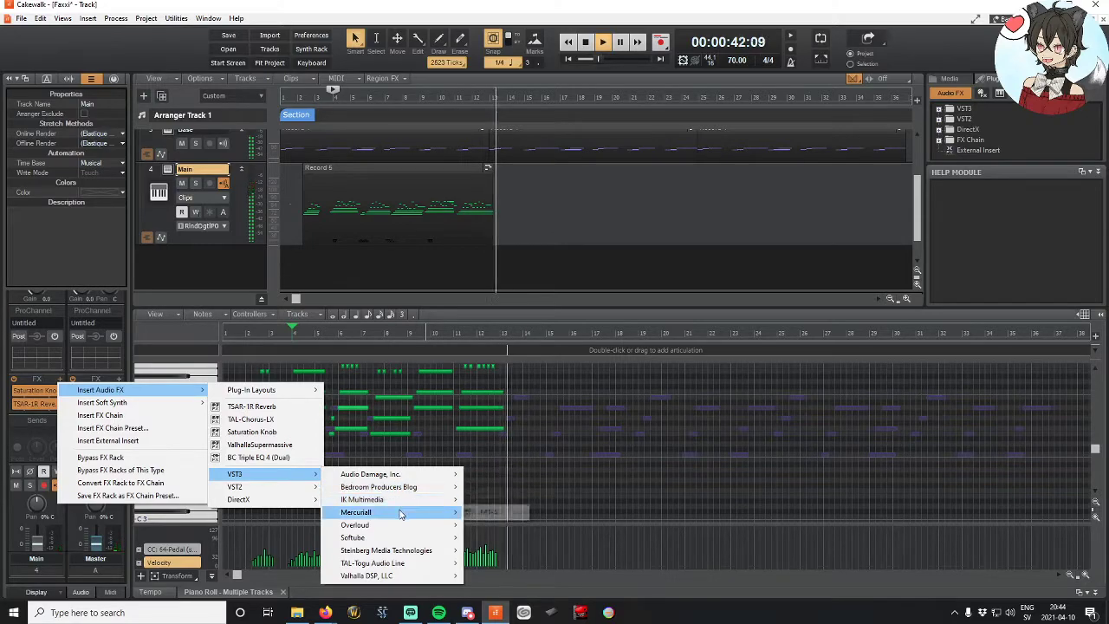
{"action": "mouse_move", "coordinate": [400, 539]}
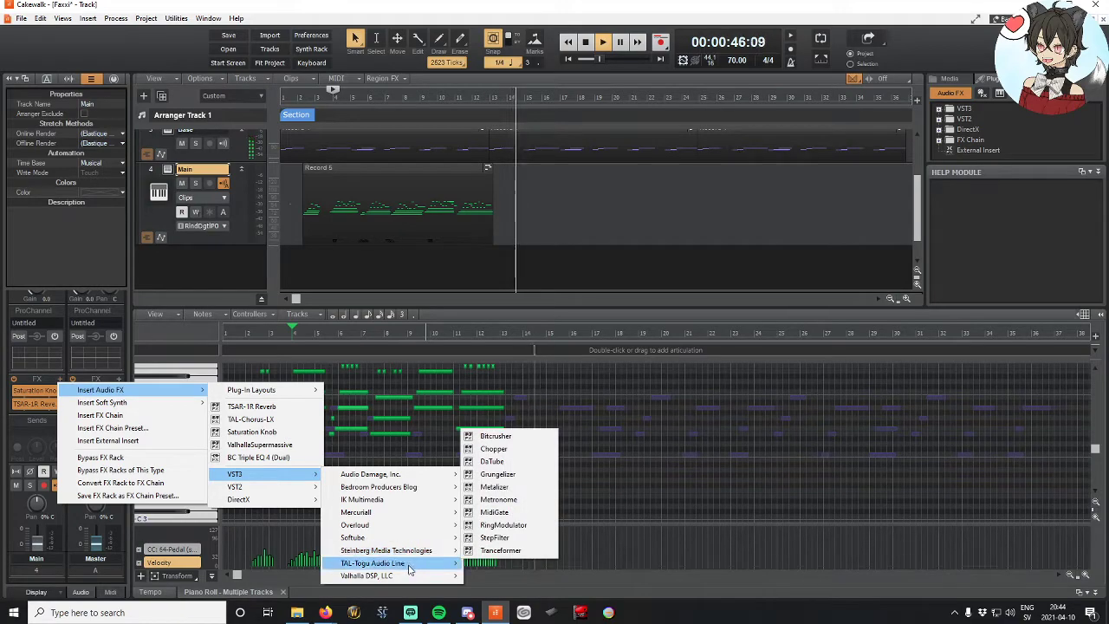
{"action": "mouse_move", "coordinate": [295, 490]}
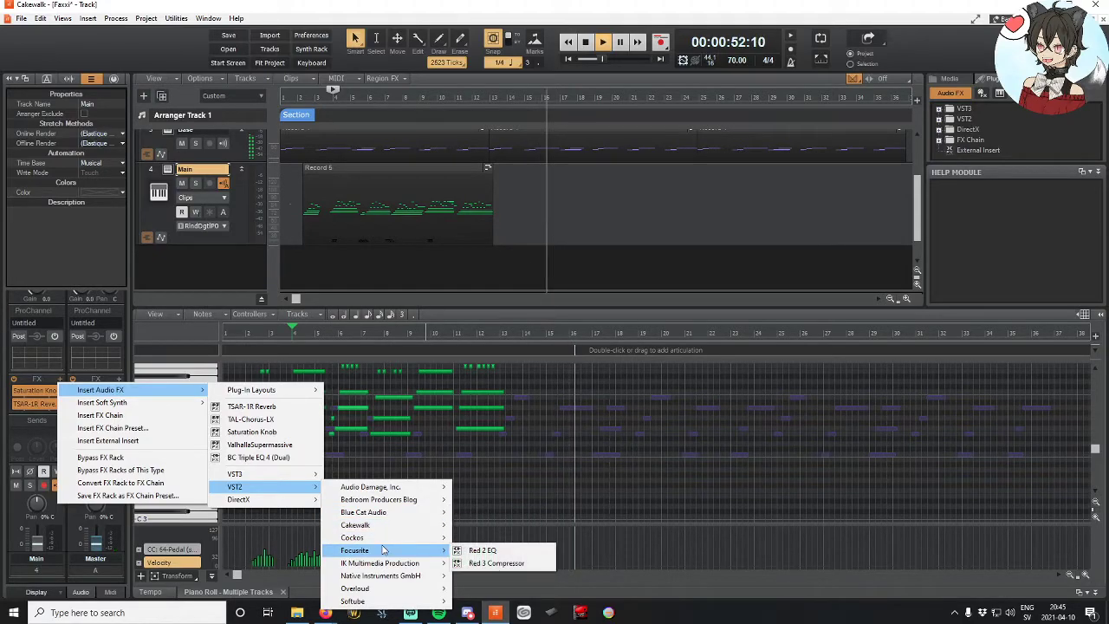
{"action": "left_click", "coordinate": [475, 565]}
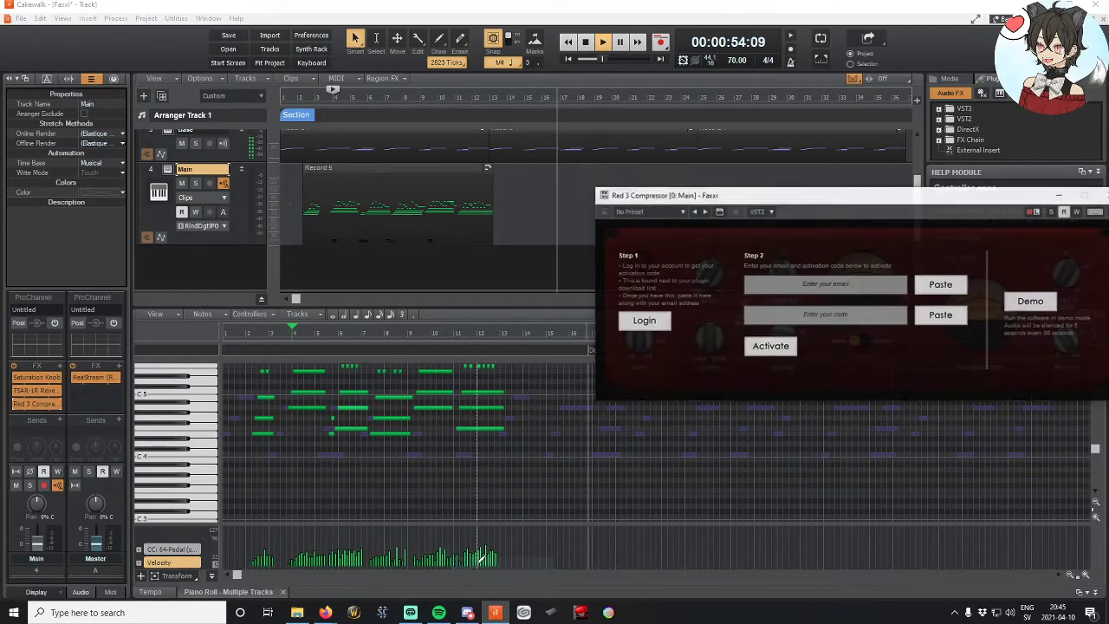
{"action": "left_click_drag", "start_coordinate": [803, 194], "coordinate": [438, 268]}
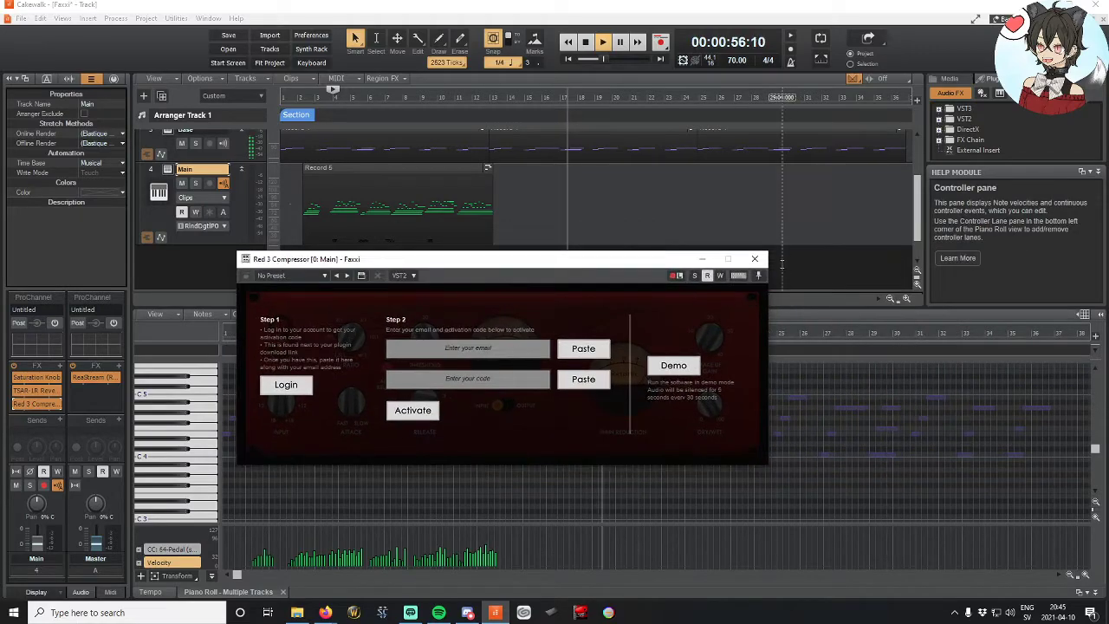
{"action": "left_click", "coordinate": [749, 262]}
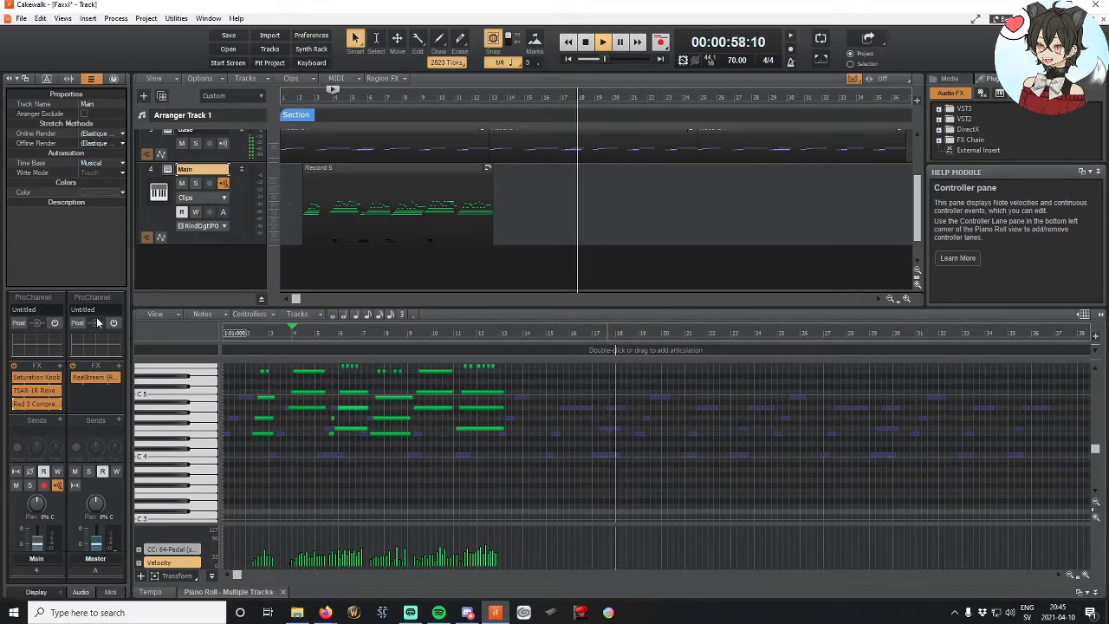
Step: Delete the Red 3 Compressor from the Main track's effects rack
{"action": "scroll", "coordinate": [39, 416], "scroll_direction": "up", "scroll_amount": 1}
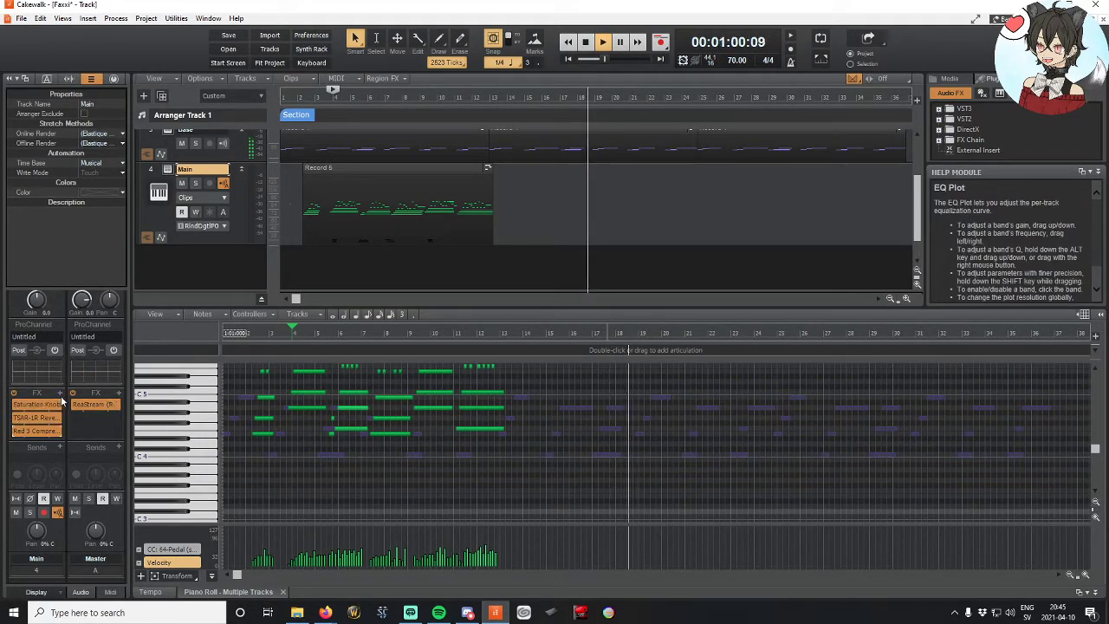
{"action": "right_click", "coordinate": [62, 434]}
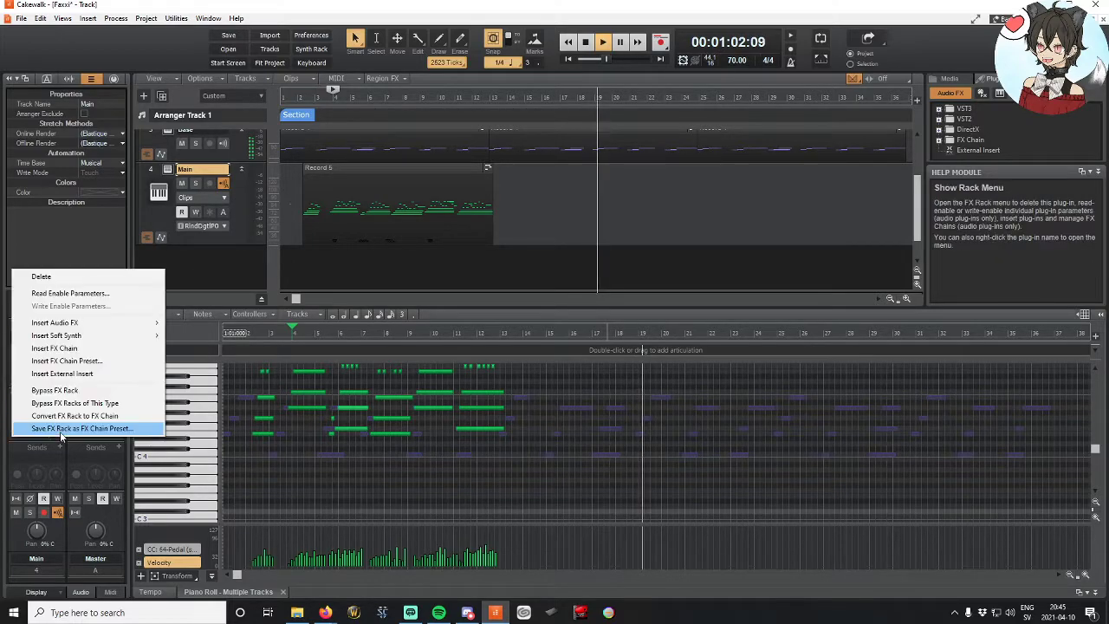
{"action": "left_click", "coordinate": [40, 276]}
Step: Add the Cockos VST2 ReaComp as the first effect on the Main track and play the song from about bar 5
{"action": "right_click", "coordinate": [61, 415]}
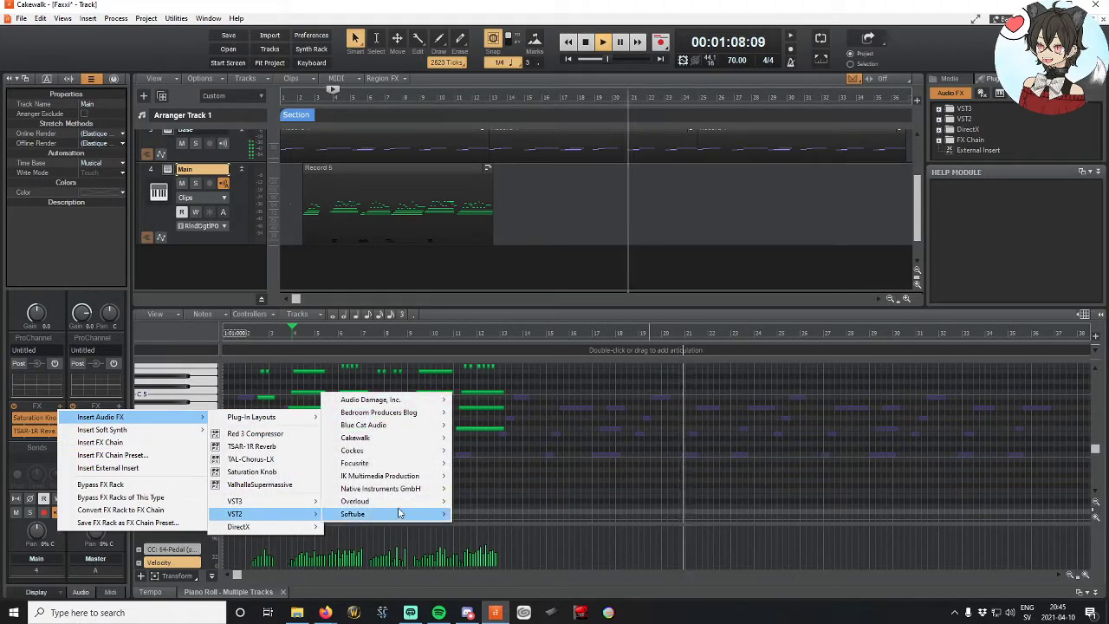
{"action": "mouse_move", "coordinate": [397, 503]}
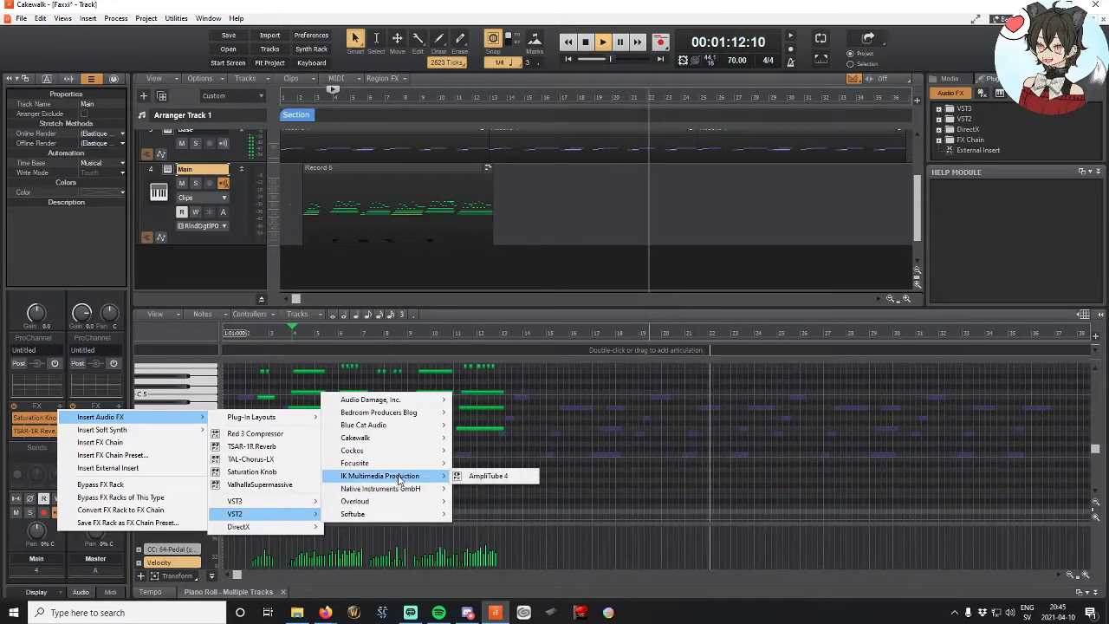
{"action": "mouse_move", "coordinate": [388, 453]}
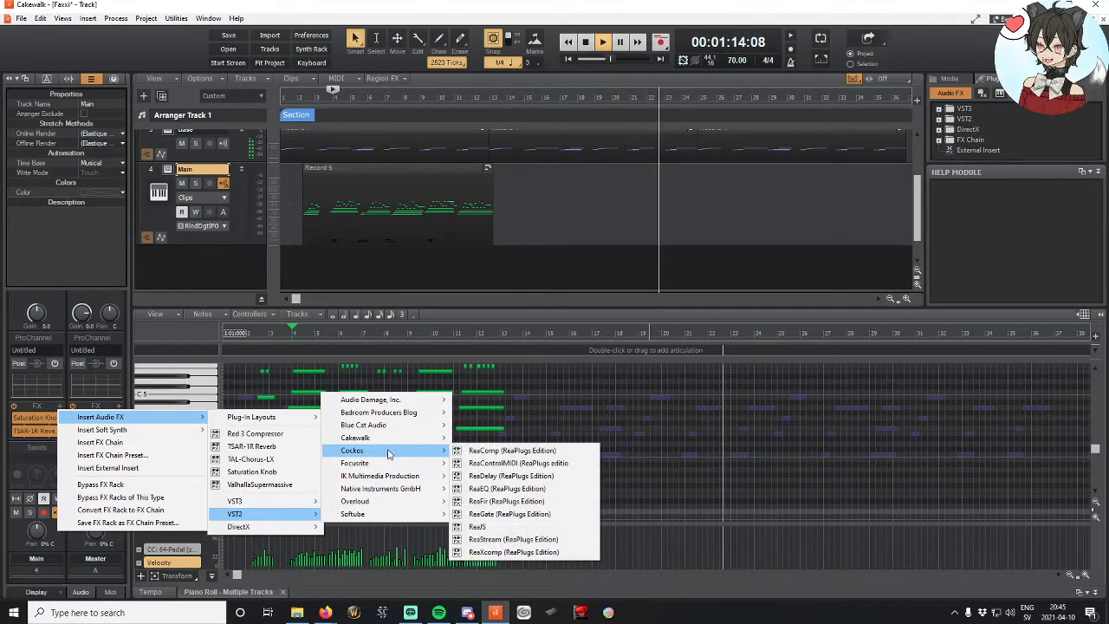
{"action": "left_click", "coordinate": [475, 450]}
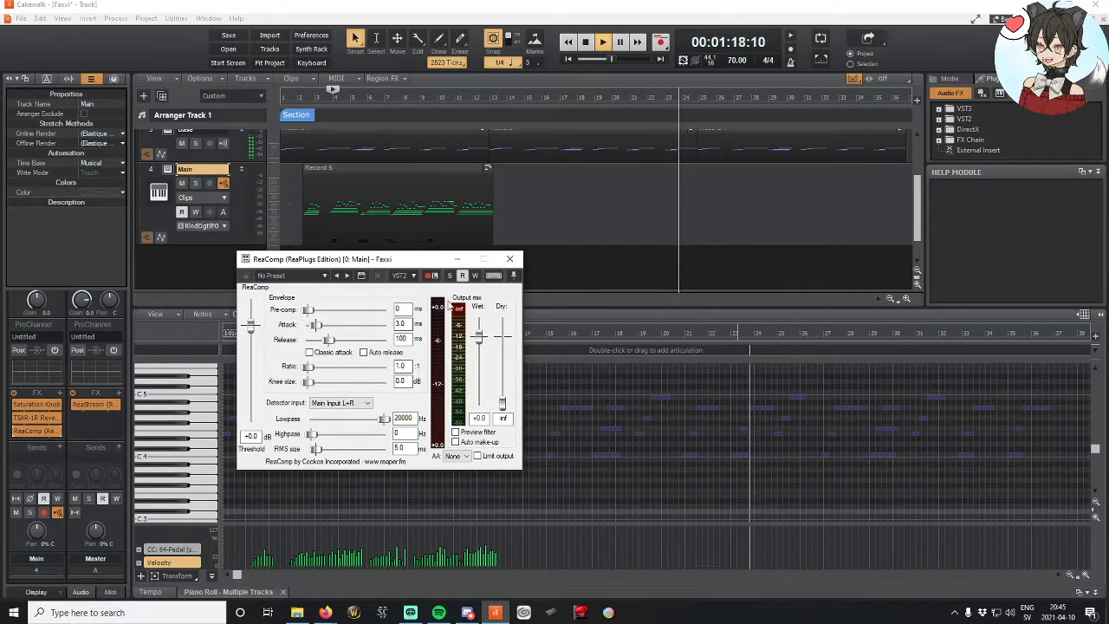
{"action": "left_click", "coordinate": [510, 258]}
{"action": "left_click_drag", "start_coordinate": [29, 415], "coordinate": [35, 404]}
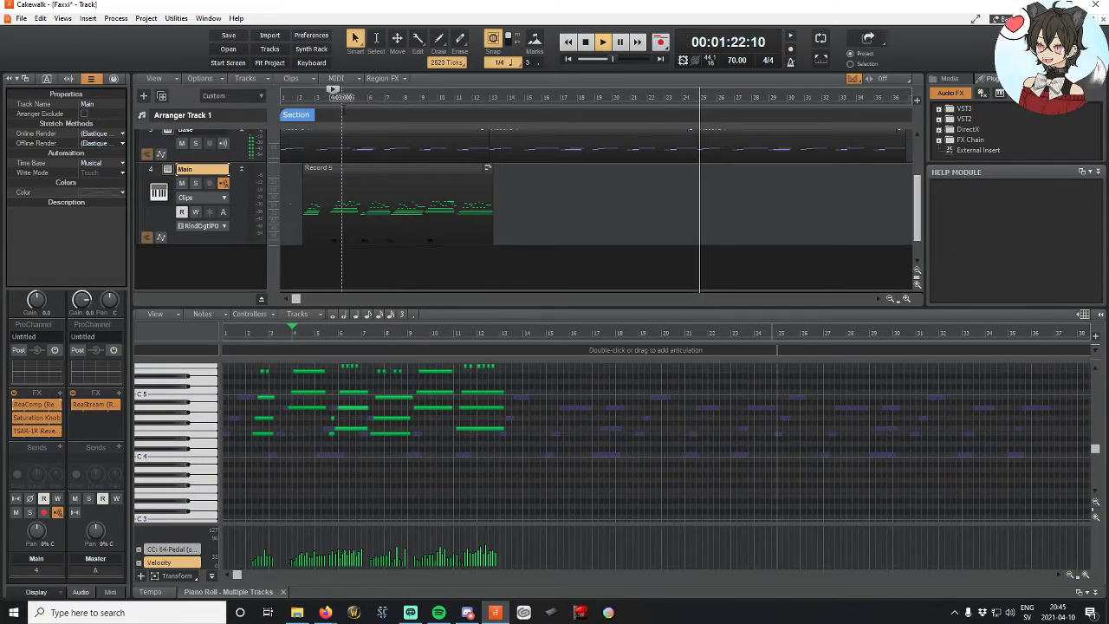
{"action": "left_click", "coordinate": [364, 168]}
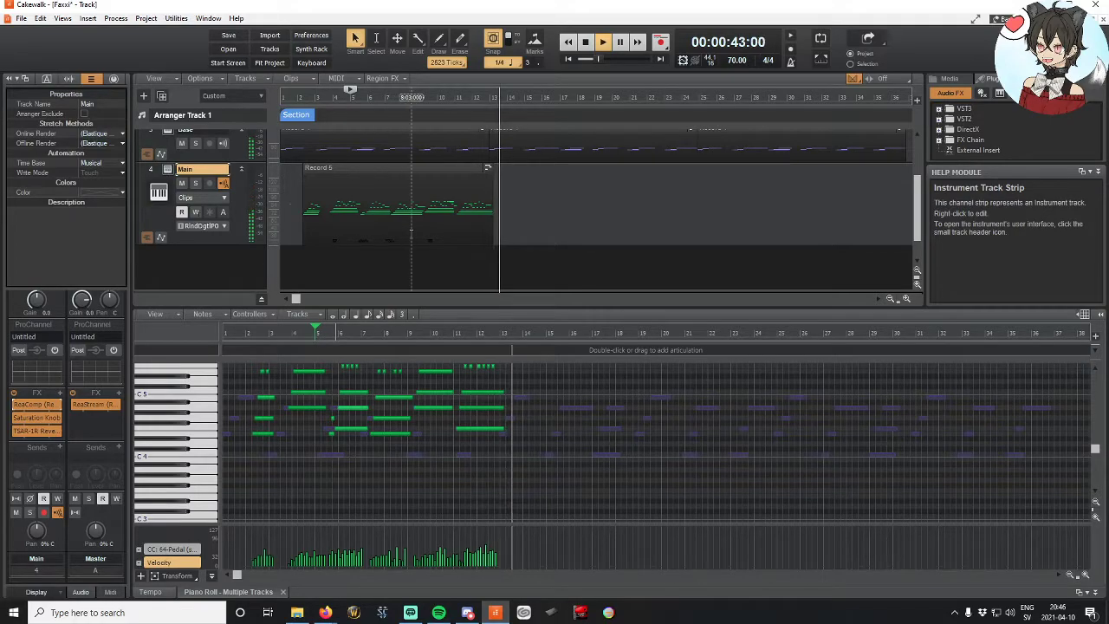
Step: Insert Valhalla DSP's VST3 ValhallaSupermassive as the last effect on the Main track and close its window
{"action": "scroll", "coordinate": [148, 171], "scroll_direction": "up", "scroll_amount": 2}
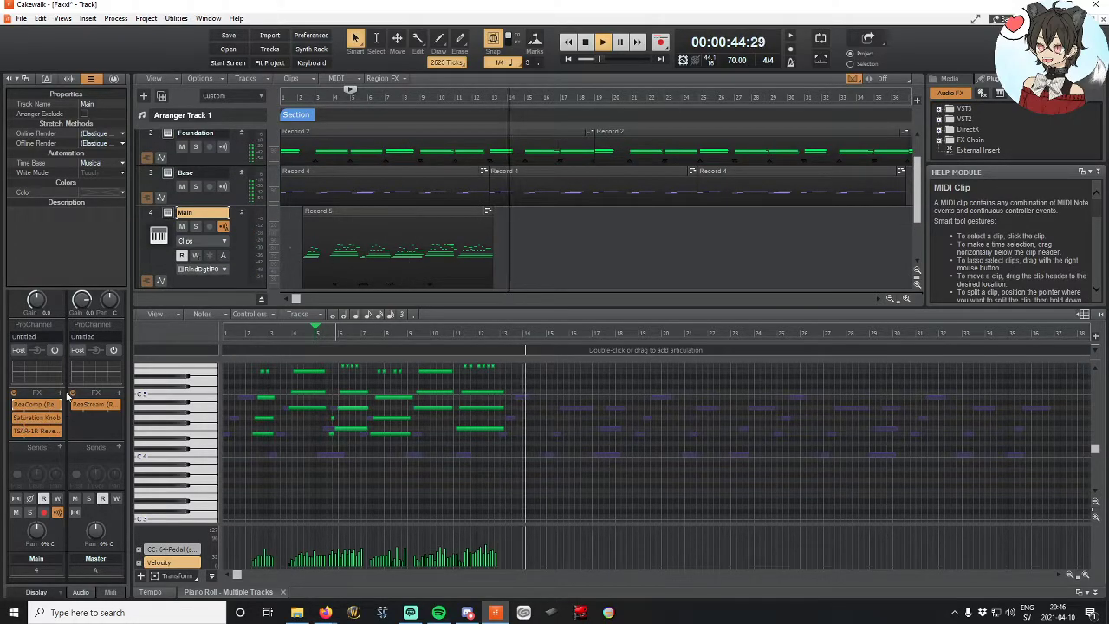
{"action": "right_click", "coordinate": [59, 394]}
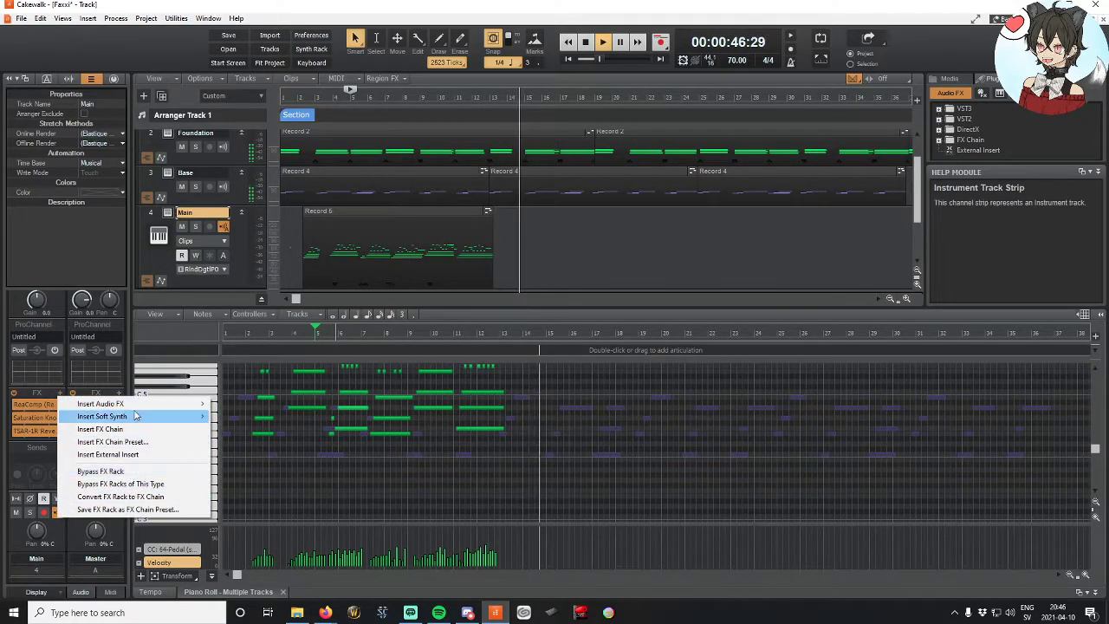
{"action": "mouse_move", "coordinate": [147, 404]}
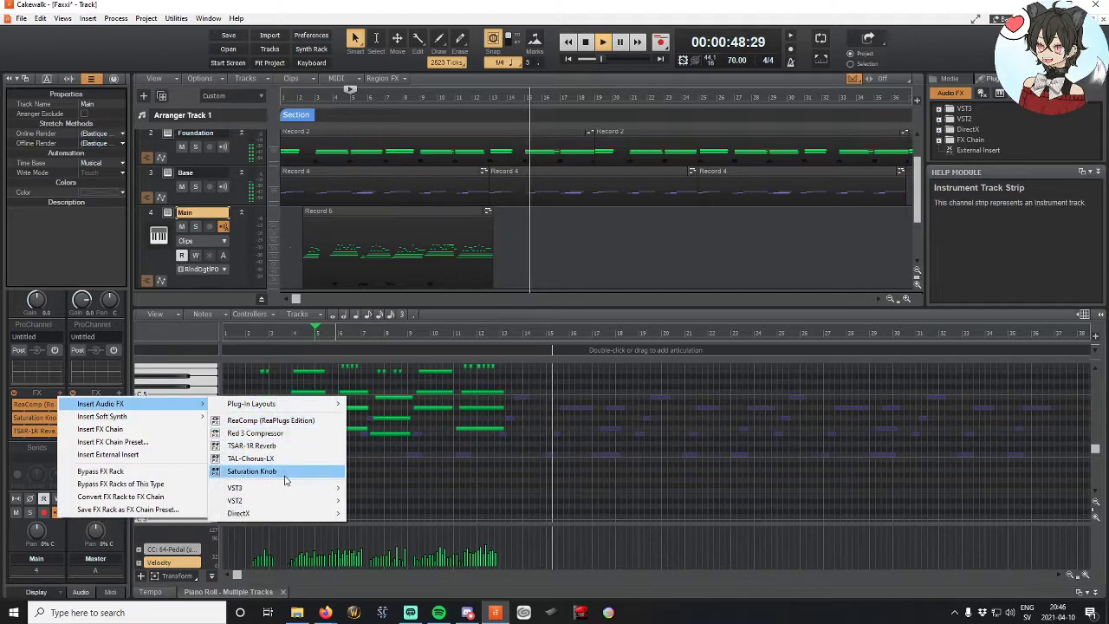
{"action": "mouse_move", "coordinate": [286, 488]}
{"action": "mouse_move", "coordinate": [388, 593]}
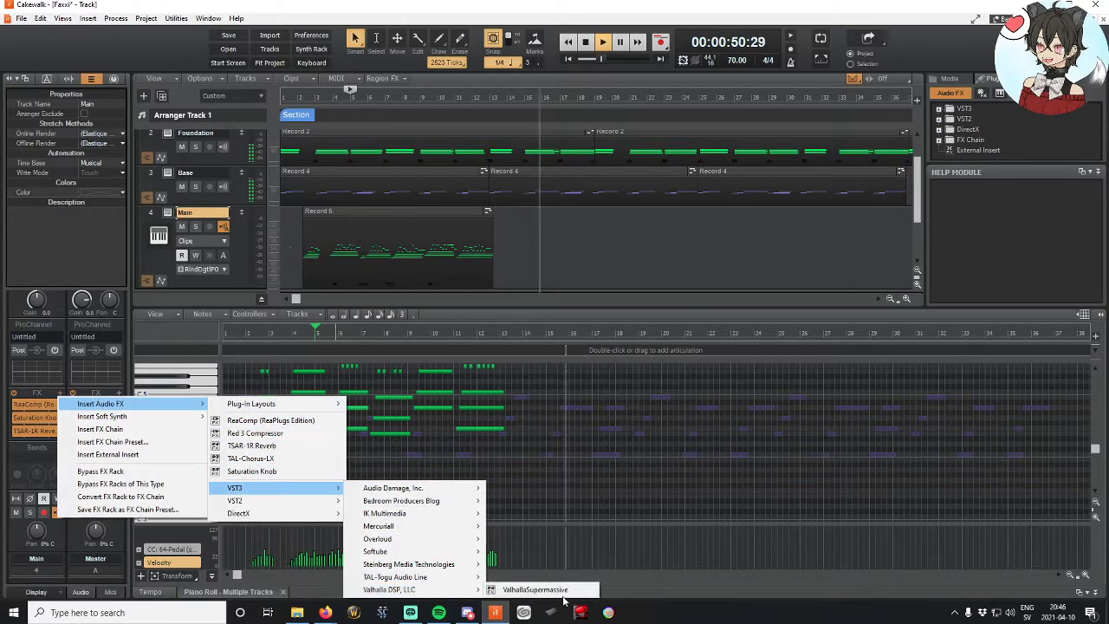
{"action": "left_click", "coordinate": [533, 589]}
{"action": "left_click", "coordinate": [699, 258]}
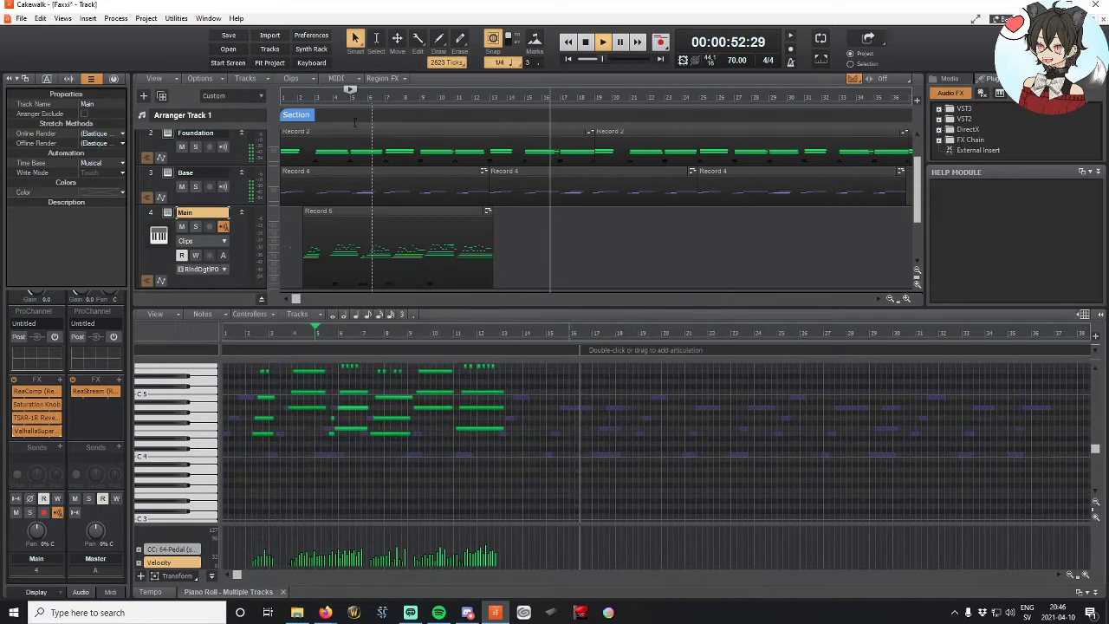
Step: Play the song from about bar 3 to listen to the Main part with its effects, and stop playback
{"action": "left_click", "coordinate": [325, 99]}
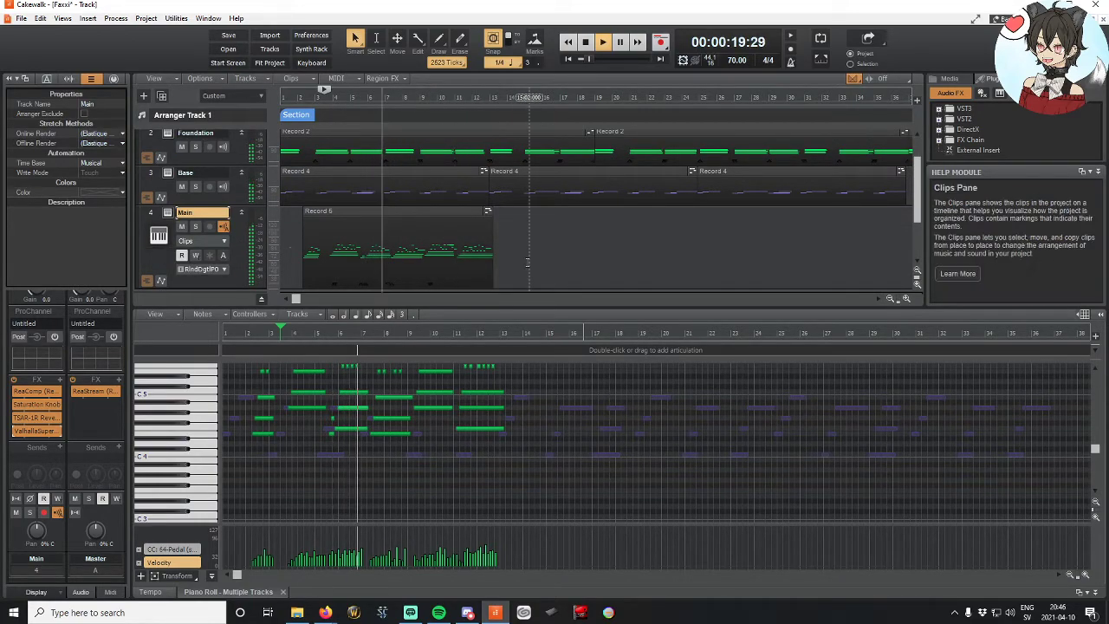
{"action": "scroll", "coordinate": [429, 253], "scroll_direction": "up", "scroll_amount": 1}
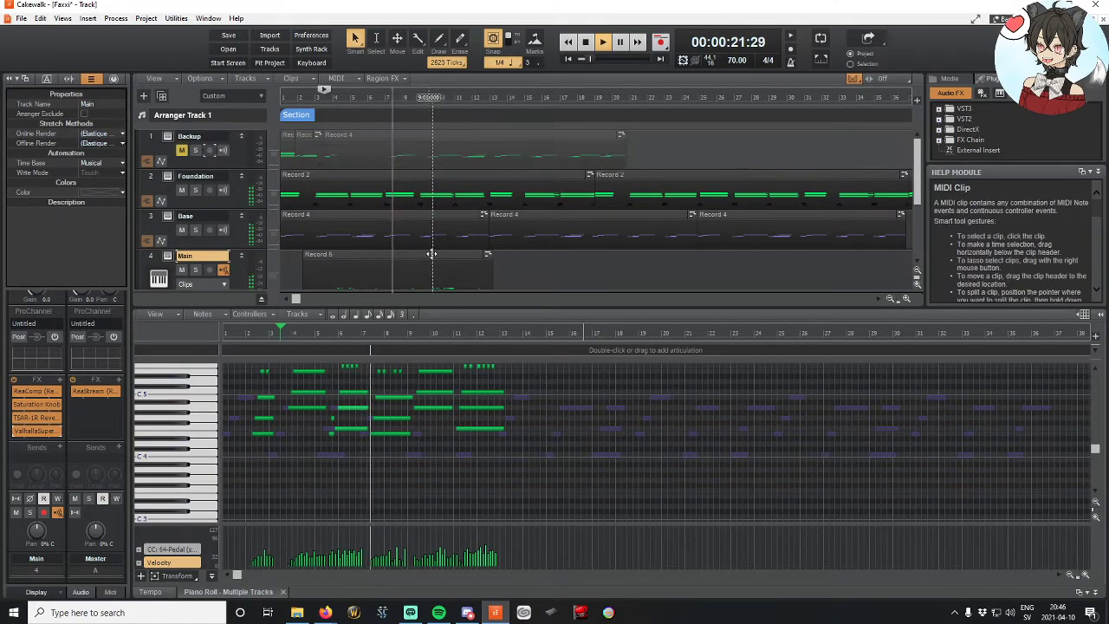
{"action": "scroll", "coordinate": [430, 252], "scroll_direction": "down", "scroll_amount": 1}
{"action": "scroll", "coordinate": [431, 251], "scroll_direction": "up", "scroll_amount": 1}
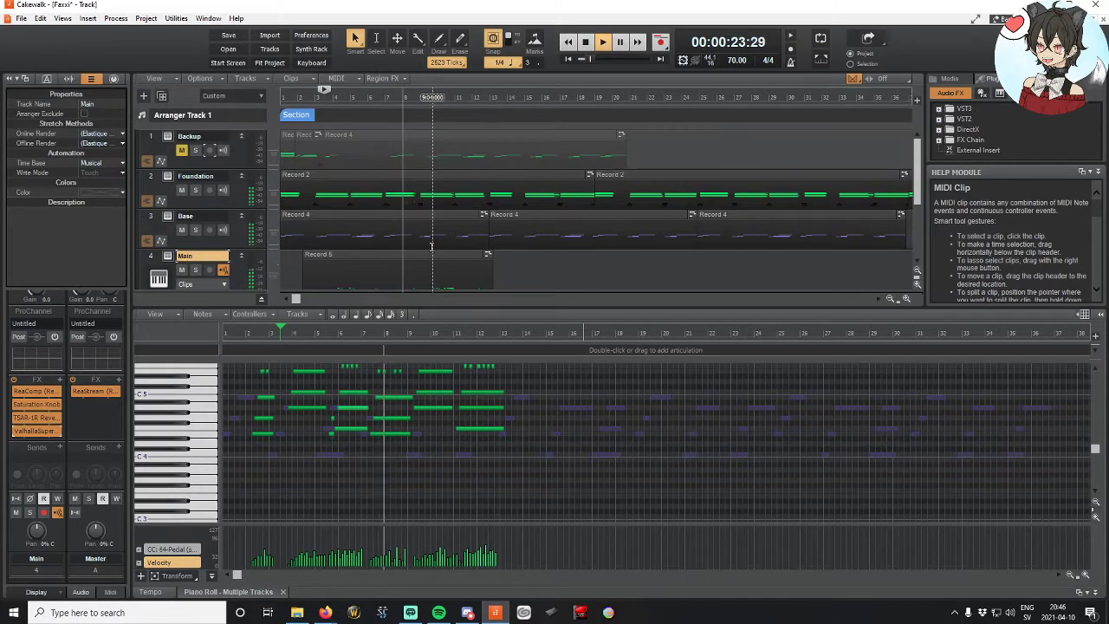
{"action": "scroll", "coordinate": [431, 246], "scroll_direction": "down", "scroll_amount": 1}
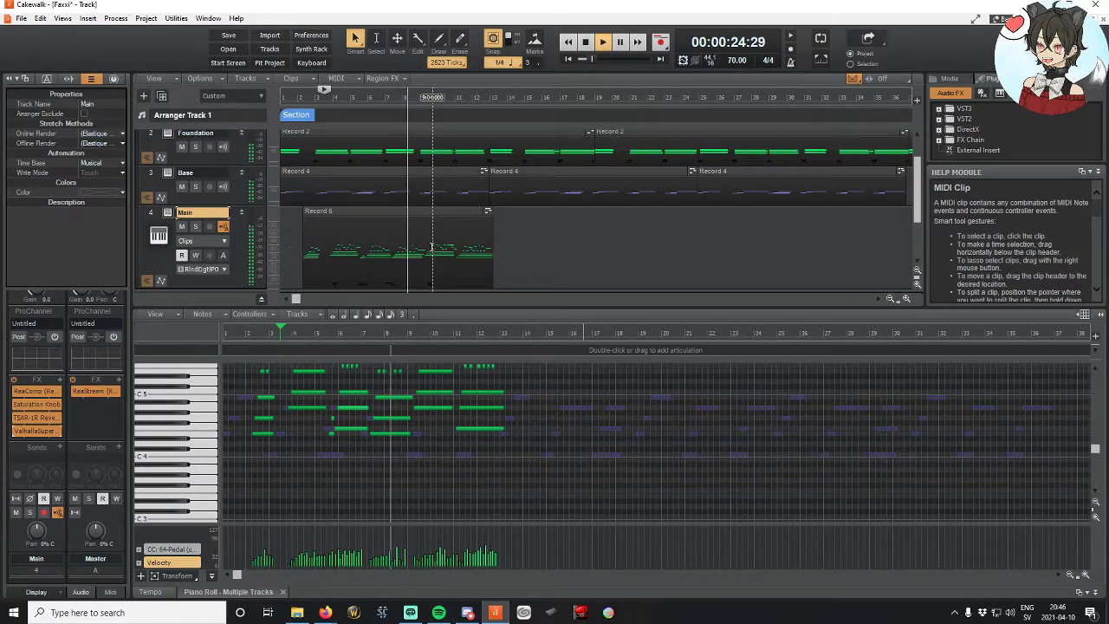
{"action": "left_click", "coordinate": [585, 43]}
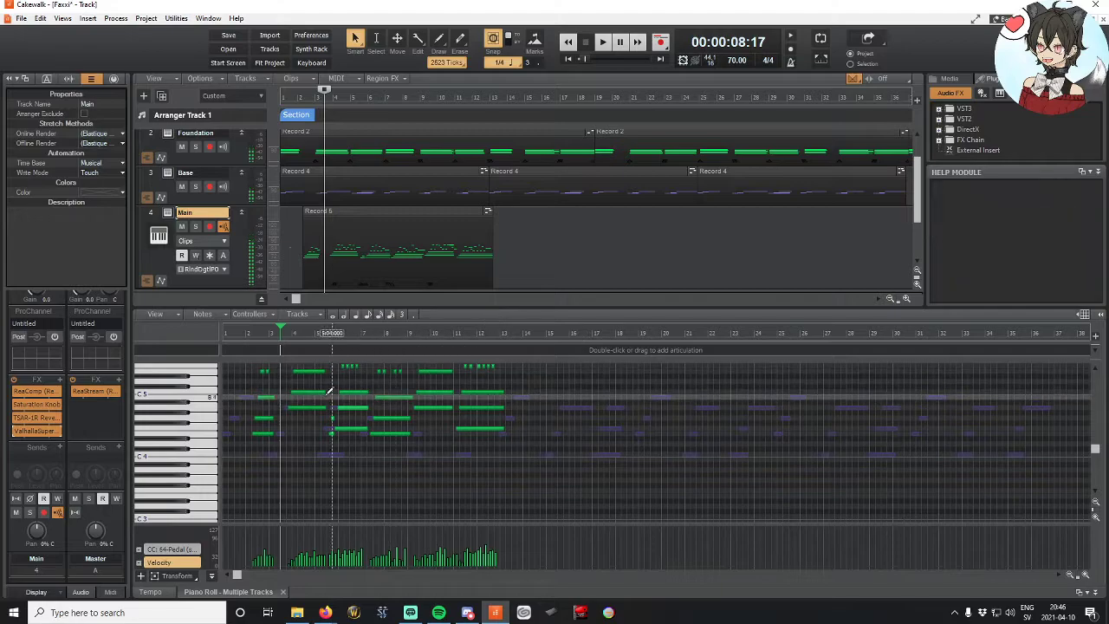
Step: Delete the recorded clip from the Main track and return the playhead to the song's start
{"action": "left_click", "coordinate": [343, 213]}
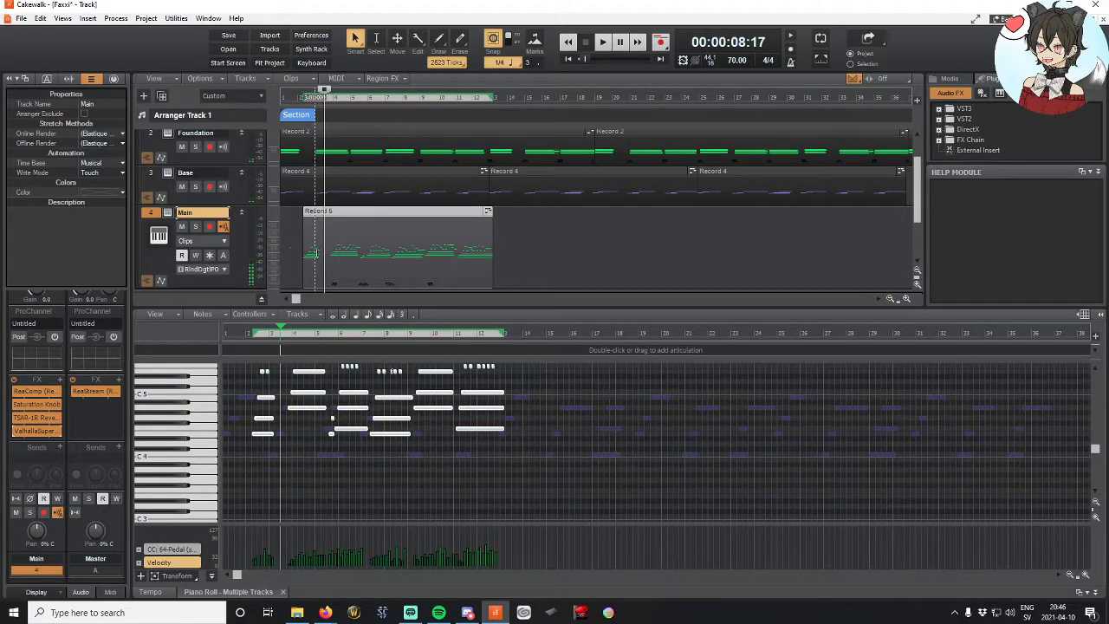
{"action": "key", "text": "Delete"}
{"action": "left_click_drag", "start_coordinate": [324, 91], "coordinate": [291, 143]}
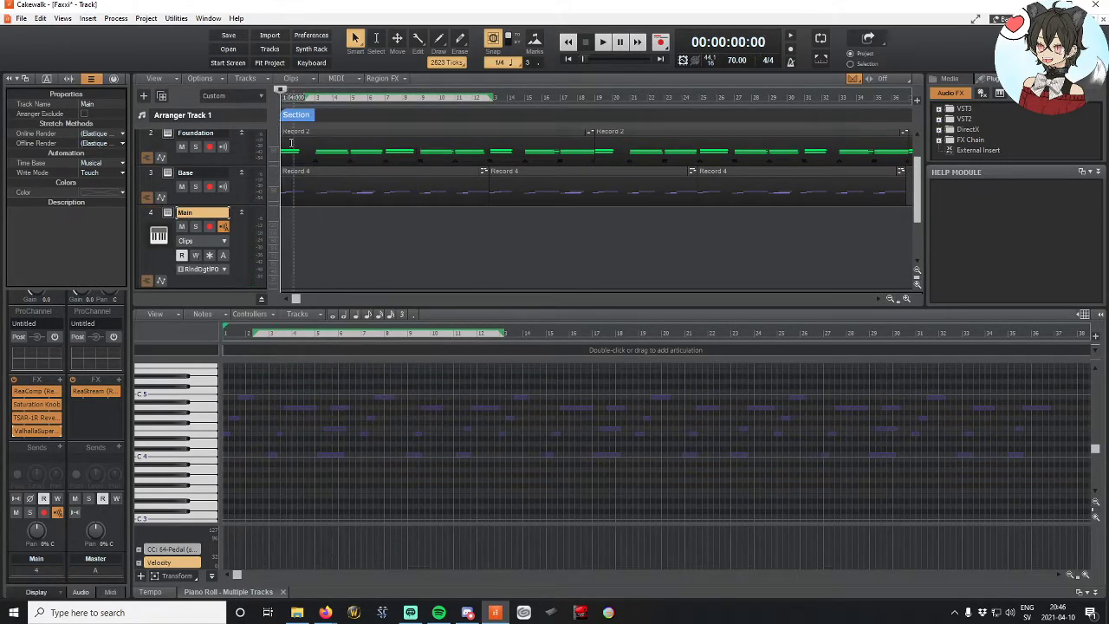
Step: Apply the metronome settings with the metronome on for recording only and a count-in of 0 measures, and close Preferences
{"action": "right_click", "coordinate": [792, 42]}
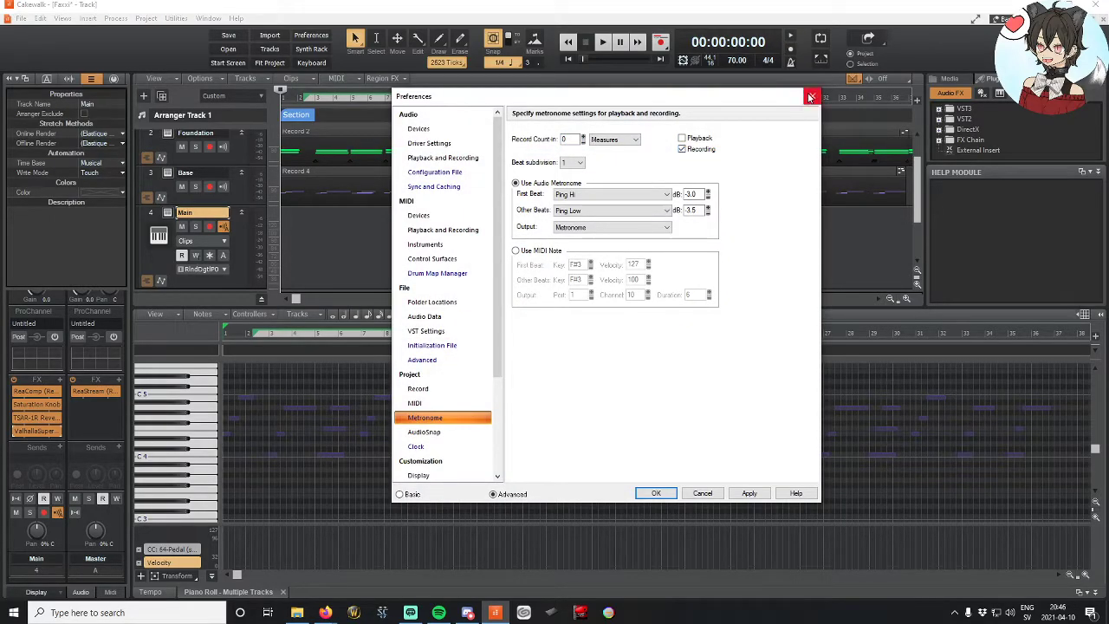
{"action": "left_click", "coordinate": [751, 493]}
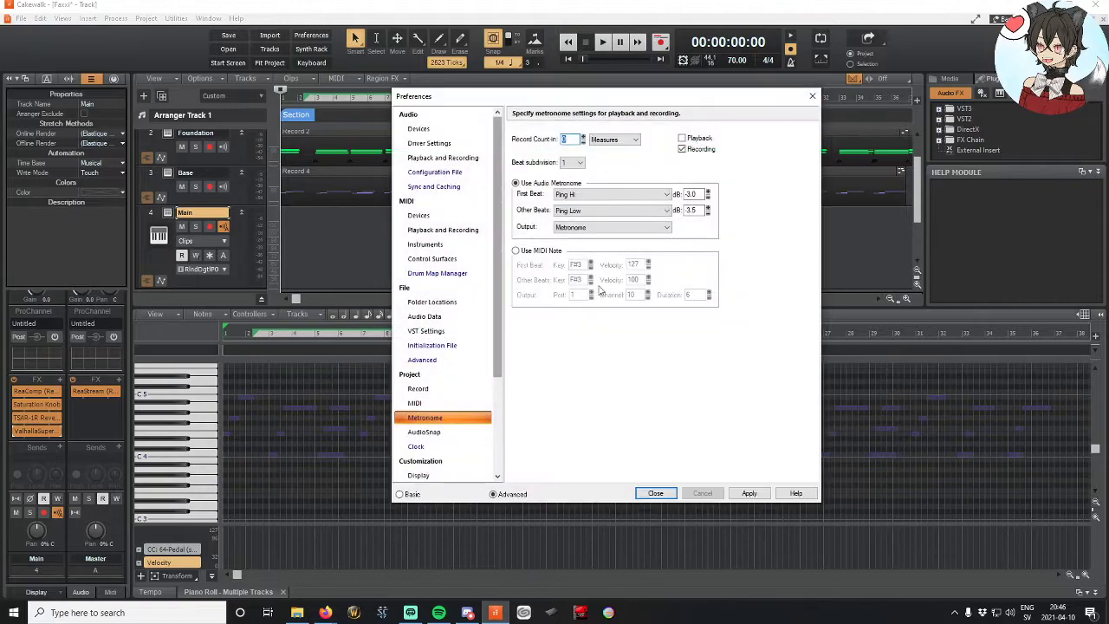
{"action": "left_click", "coordinate": [812, 95]}
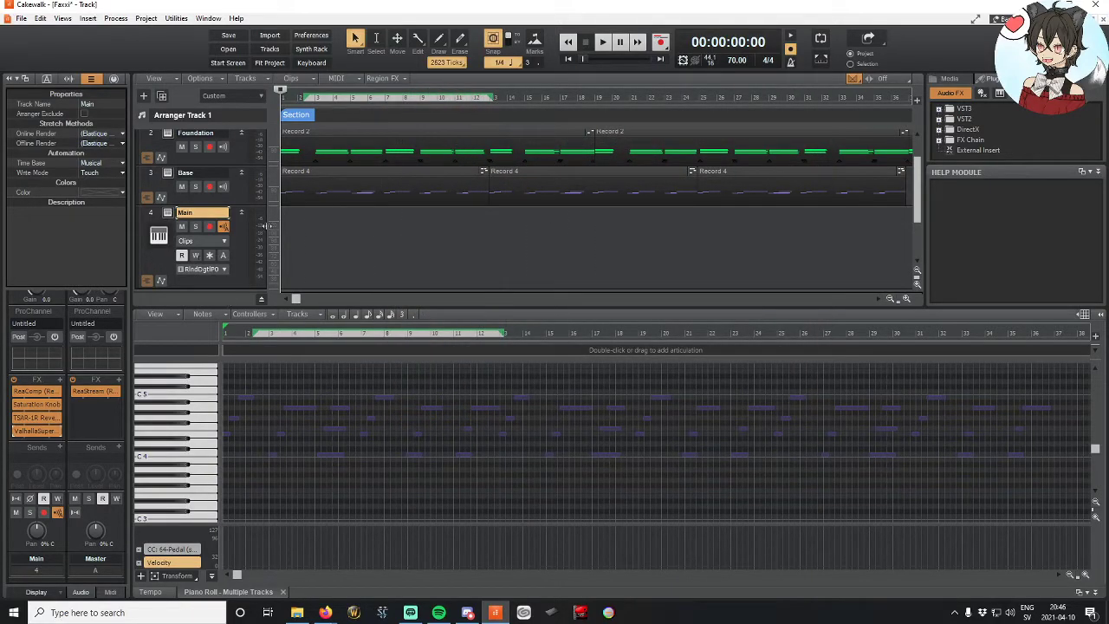
Step: Place the playhead at about bar 5 and arm the Main track for recording
{"action": "scroll", "coordinate": [307, 275], "scroll_direction": "up", "scroll_amount": 1}
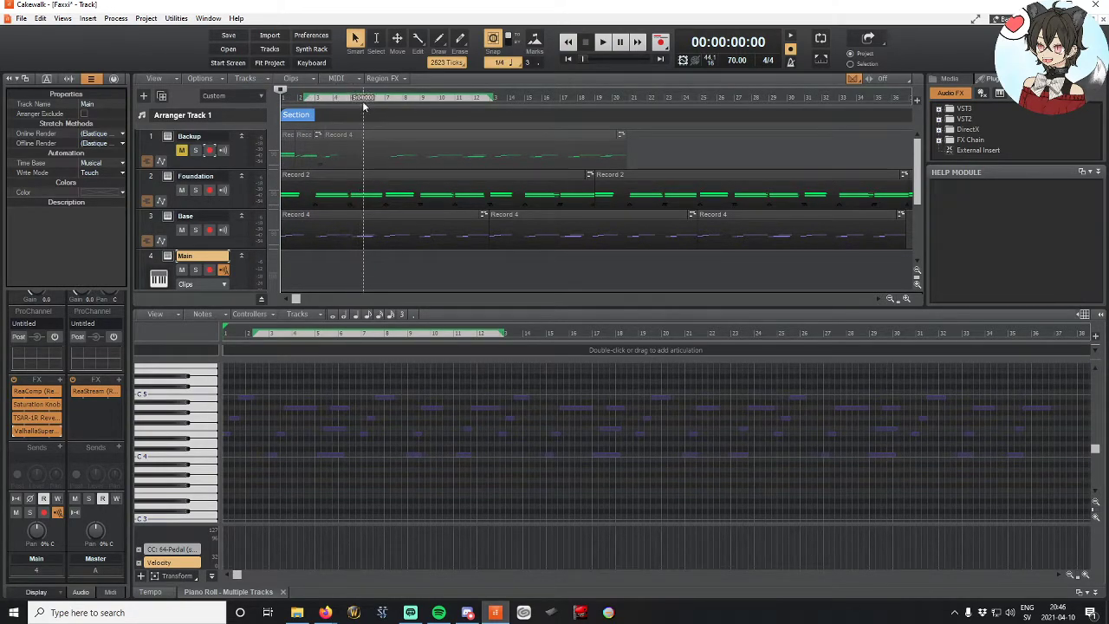
{"action": "left_click", "coordinate": [371, 98]}
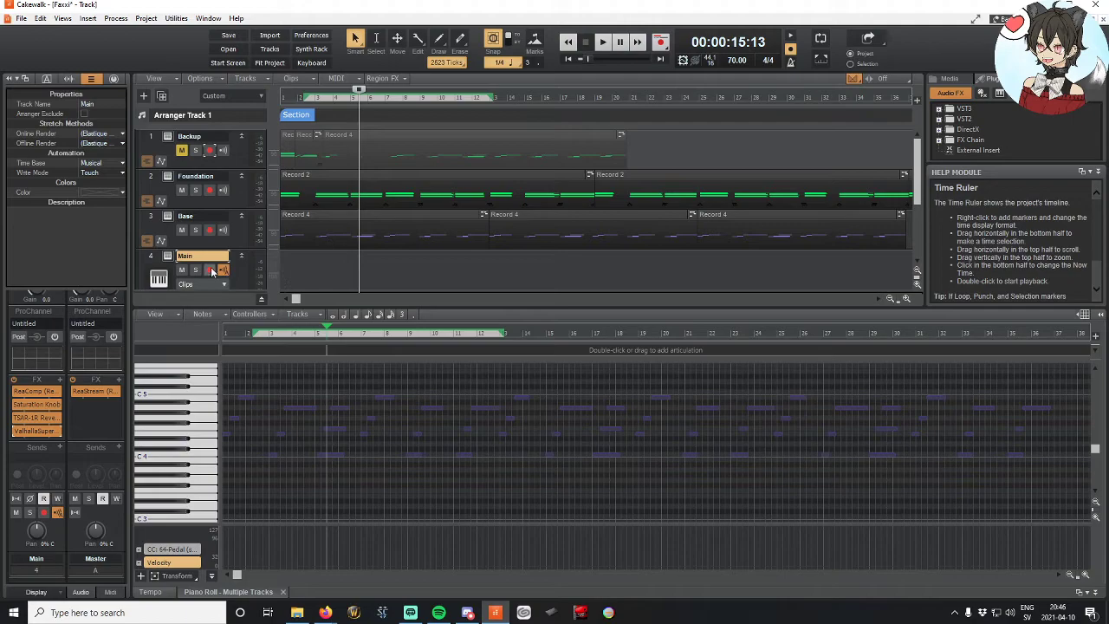
{"action": "left_click", "coordinate": [211, 270]}
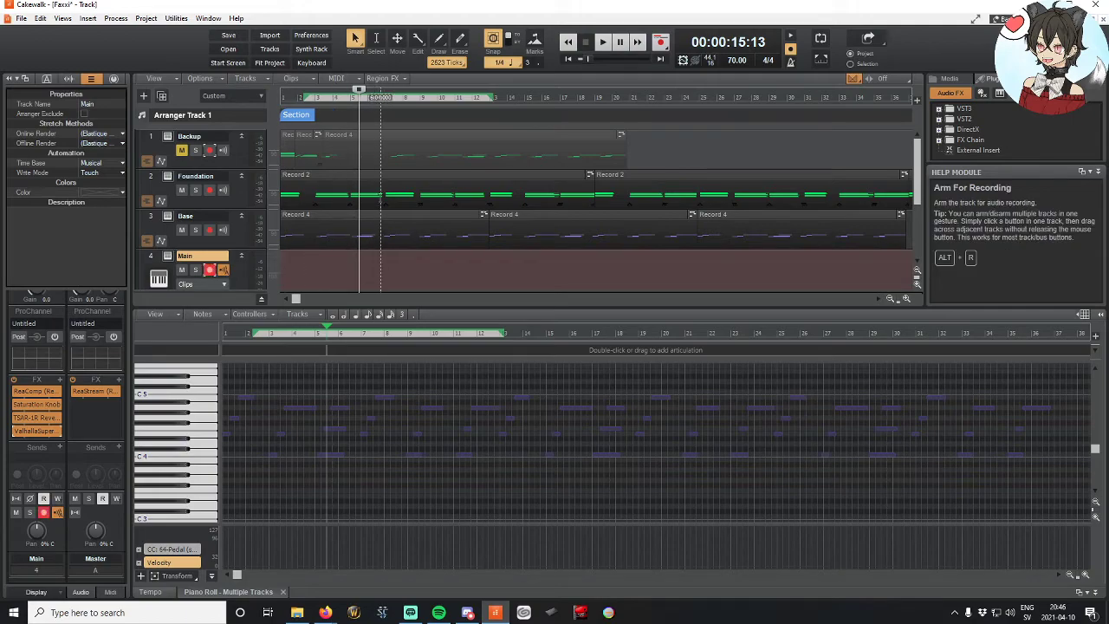
Step: Try recording a Main take up to about bar 25, and delete the resulting clip
{"action": "left_click", "coordinate": [661, 43]}
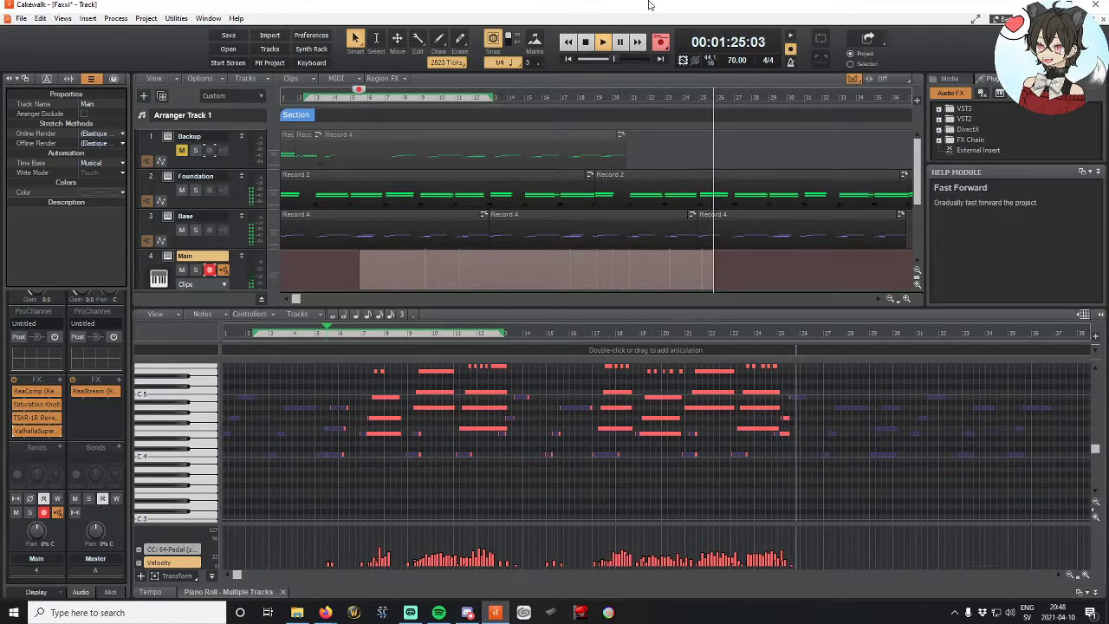
{"action": "left_click", "coordinate": [588, 44]}
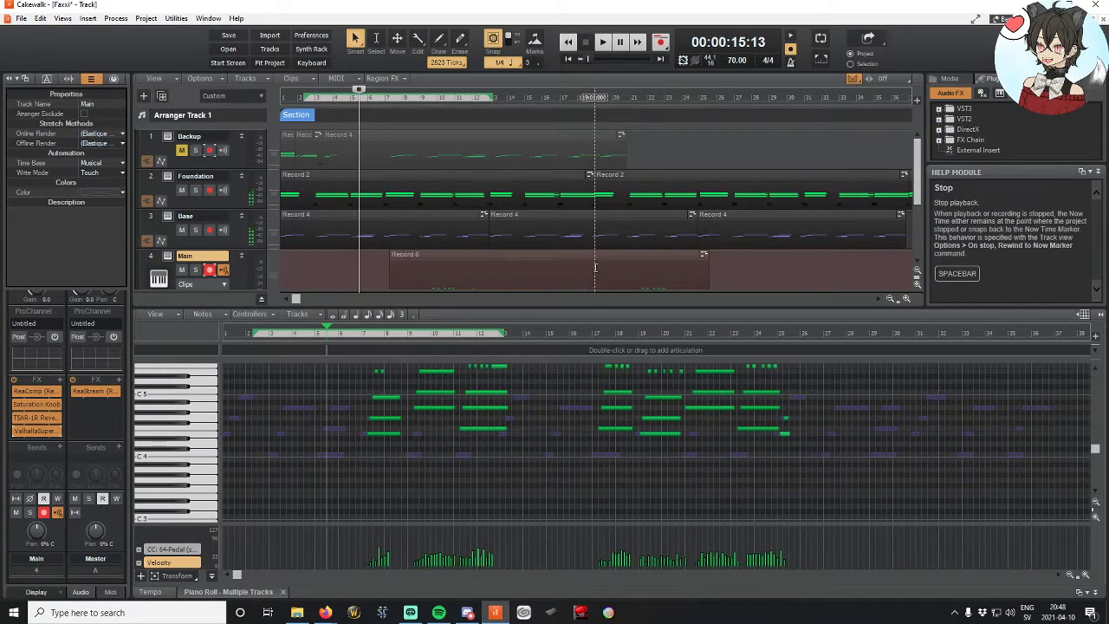
{"action": "scroll", "coordinate": [591, 280], "scroll_direction": "down", "scroll_amount": 2}
{"action": "left_click", "coordinate": [514, 173]}
{"action": "key", "text": "Delete"}
{"action": "scroll", "coordinate": [416, 217], "scroll_direction": "up", "scroll_amount": 2}
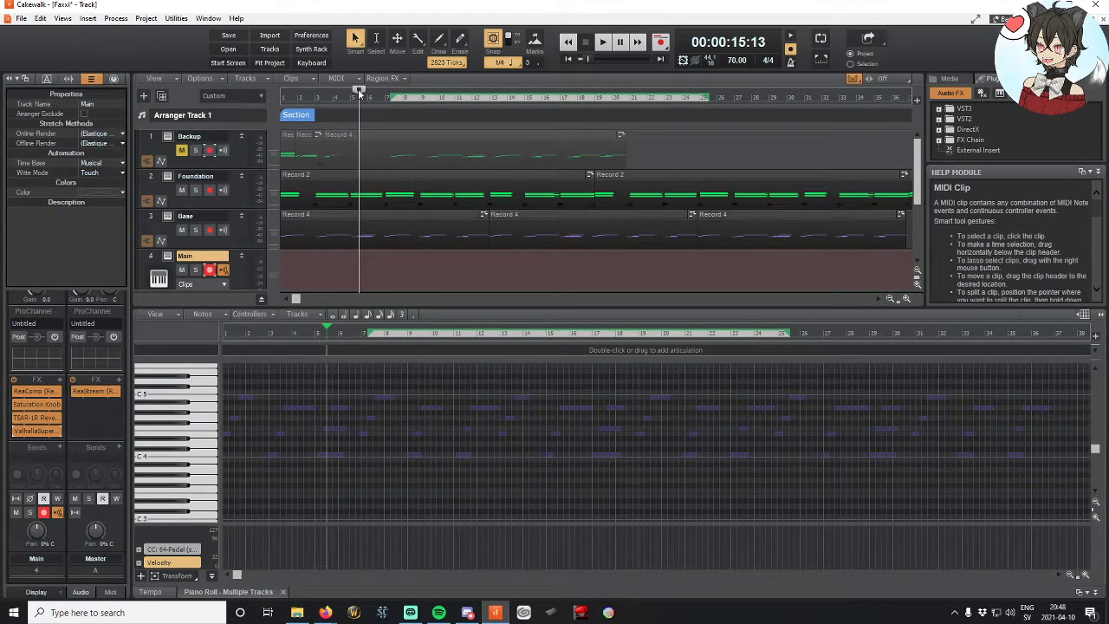
Step: Place the playhead just before bar 3, mute the Base track, and briefly view the Foundation track's Komplete Kontrol instrument
{"action": "left_click", "coordinate": [311, 95]}
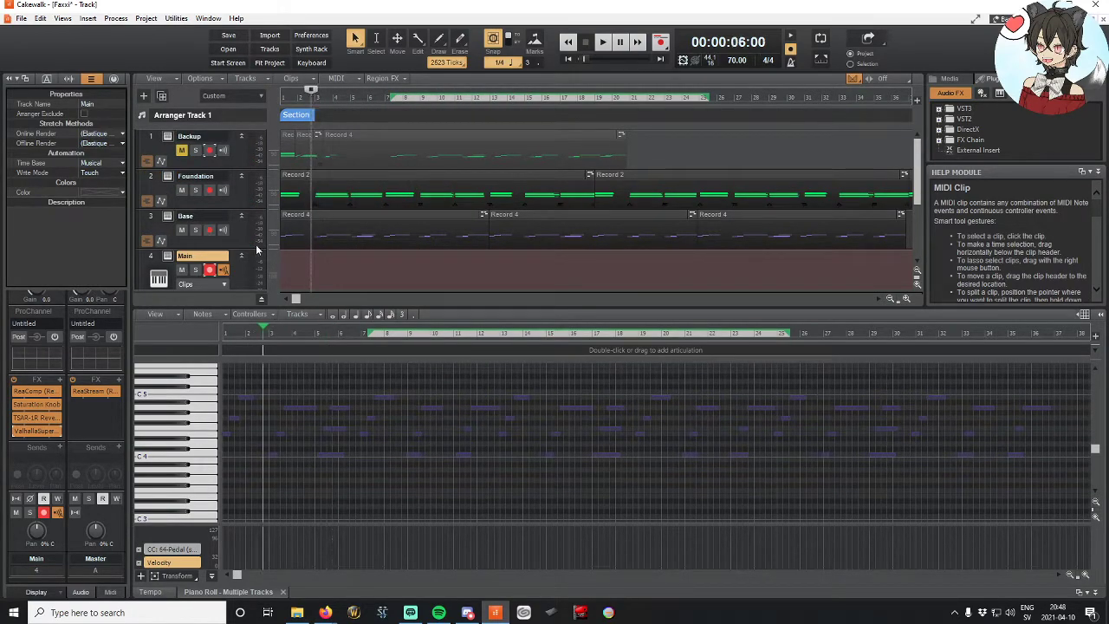
{"action": "left_click", "coordinate": [182, 231]}
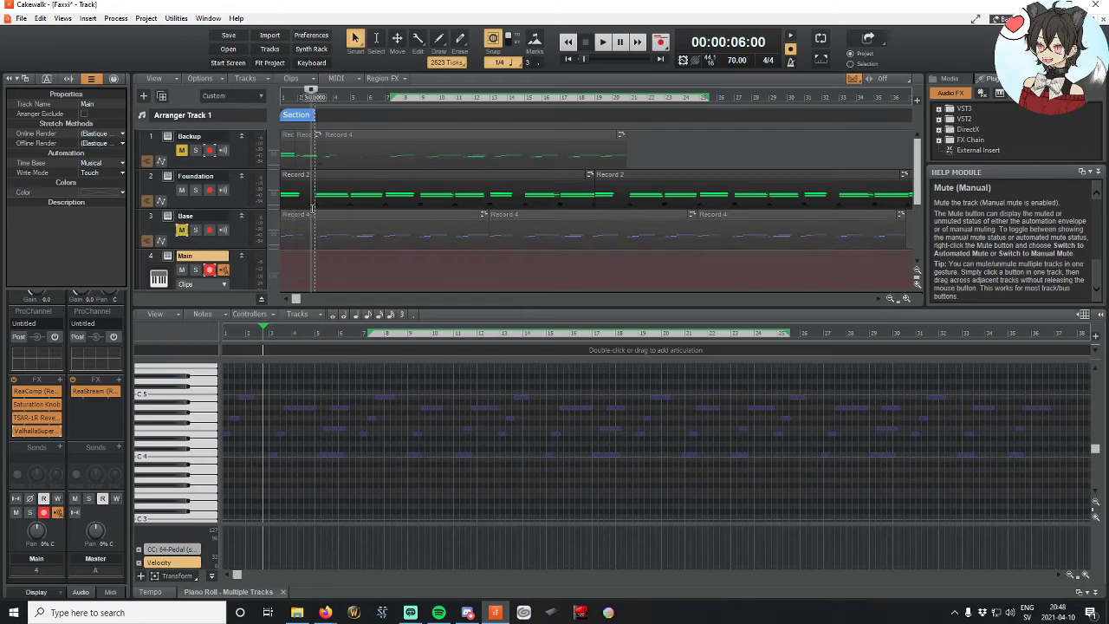
{"action": "left_click", "coordinate": [167, 177]}
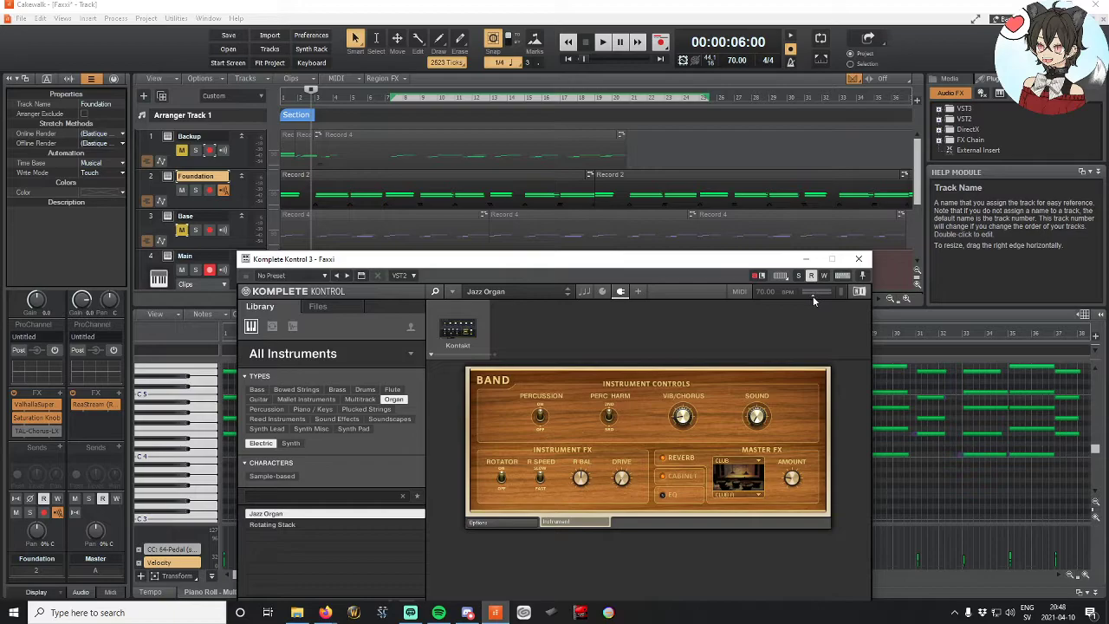
{"action": "left_click", "coordinate": [858, 258]}
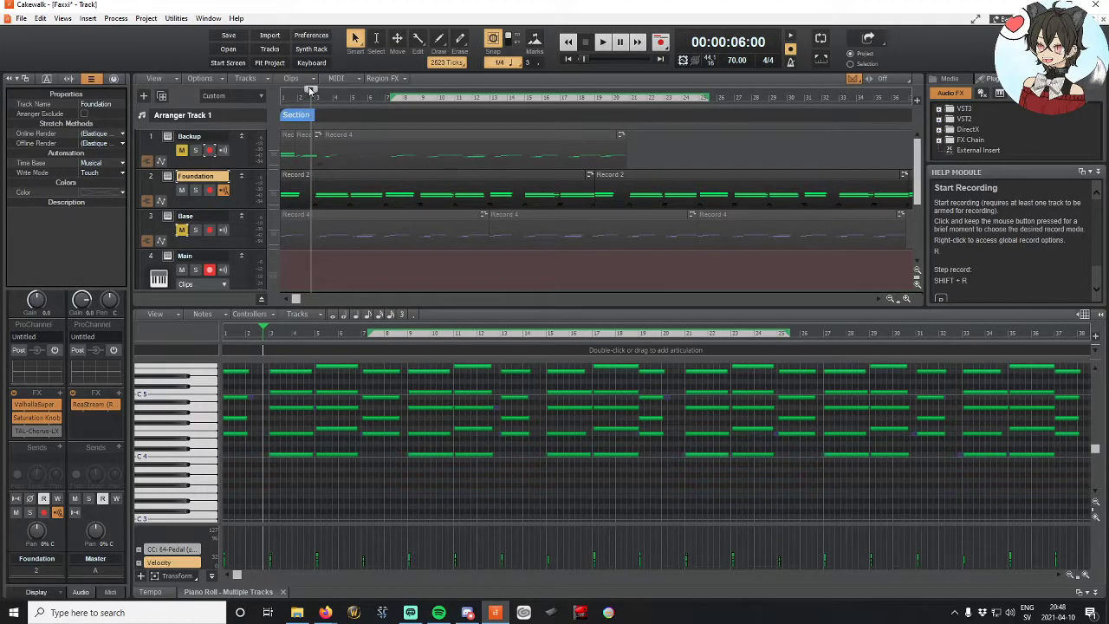
Step: Try recording another Main take over the Foundation track with Base muted, and delete the short clip
{"action": "left_click", "coordinate": [661, 45]}
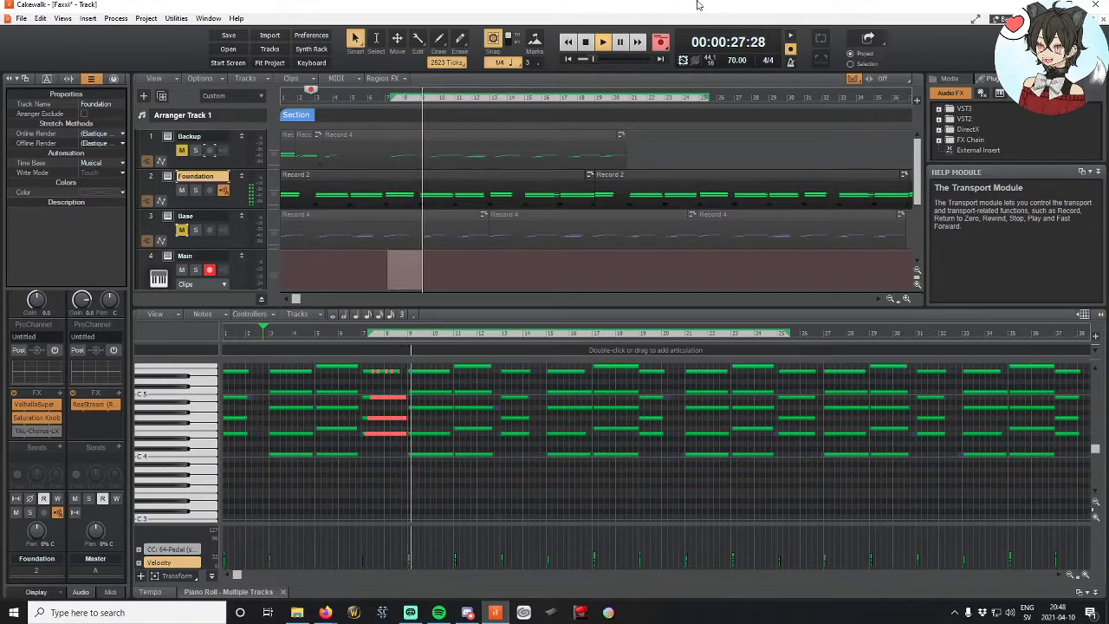
{"action": "left_click", "coordinate": [584, 42]}
{"action": "scroll", "coordinate": [537, 256], "scroll_direction": "down", "scroll_amount": 3}
{"action": "scroll", "coordinate": [451, 249], "scroll_direction": "up", "scroll_amount": 1}
{"action": "left_click", "coordinate": [394, 177]}
{"action": "key", "text": "Delete"}
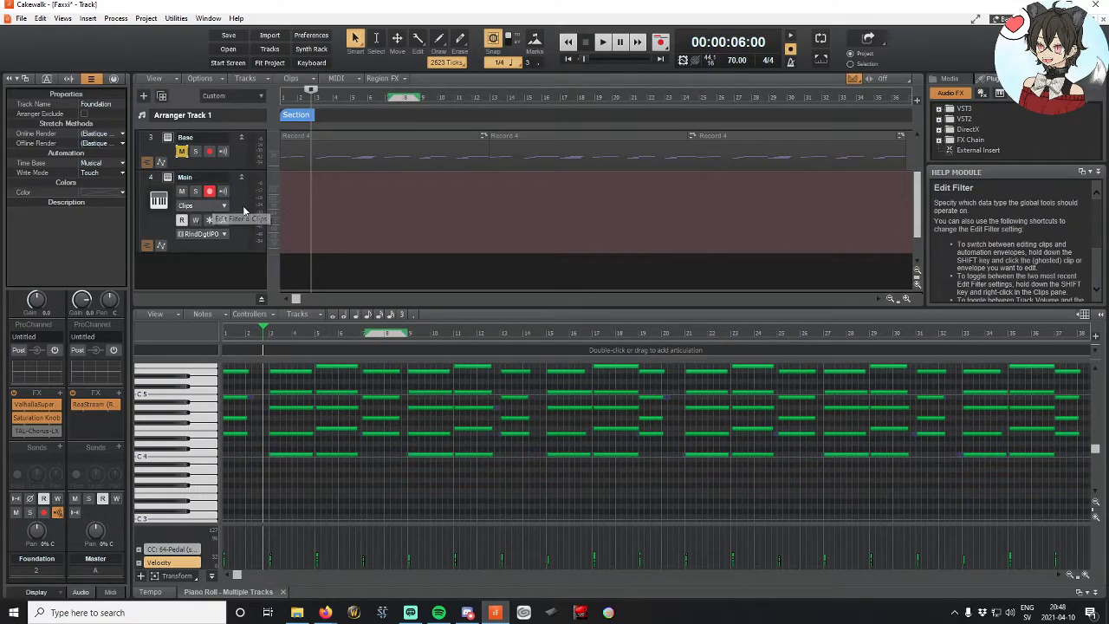
Step: Select the Main track and record a new take over the Foundation chords from about bar 5 to bar 25
{"action": "scroll", "coordinate": [244, 211], "scroll_direction": "up", "scroll_amount": 2}
{"action": "scroll", "coordinate": [244, 206], "scroll_direction": "down", "scroll_amount": 1}
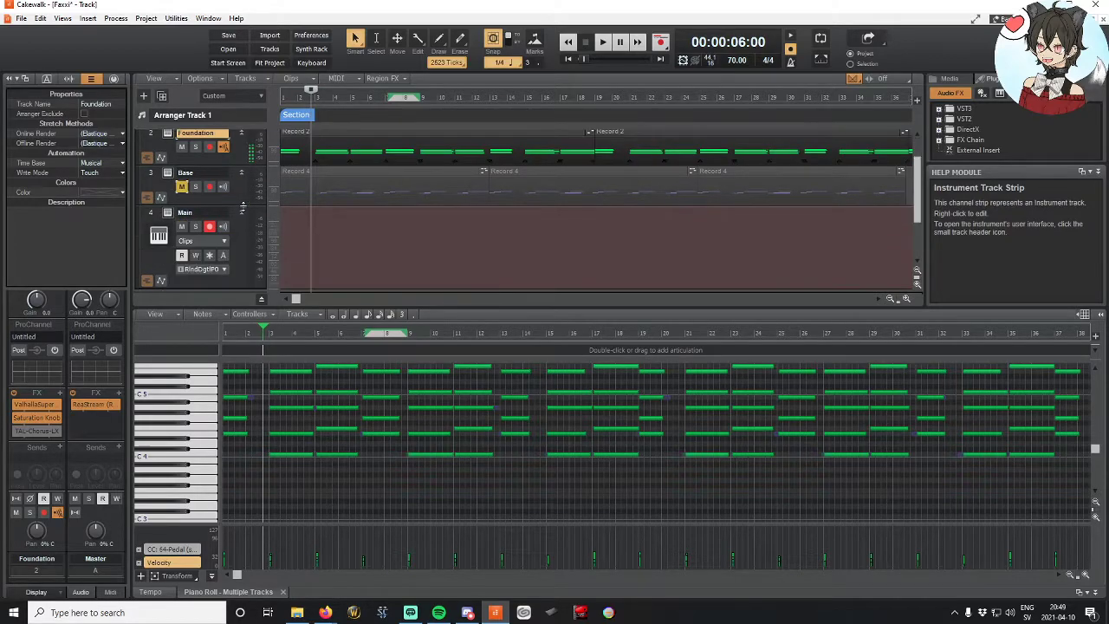
{"action": "left_click", "coordinate": [239, 215]}
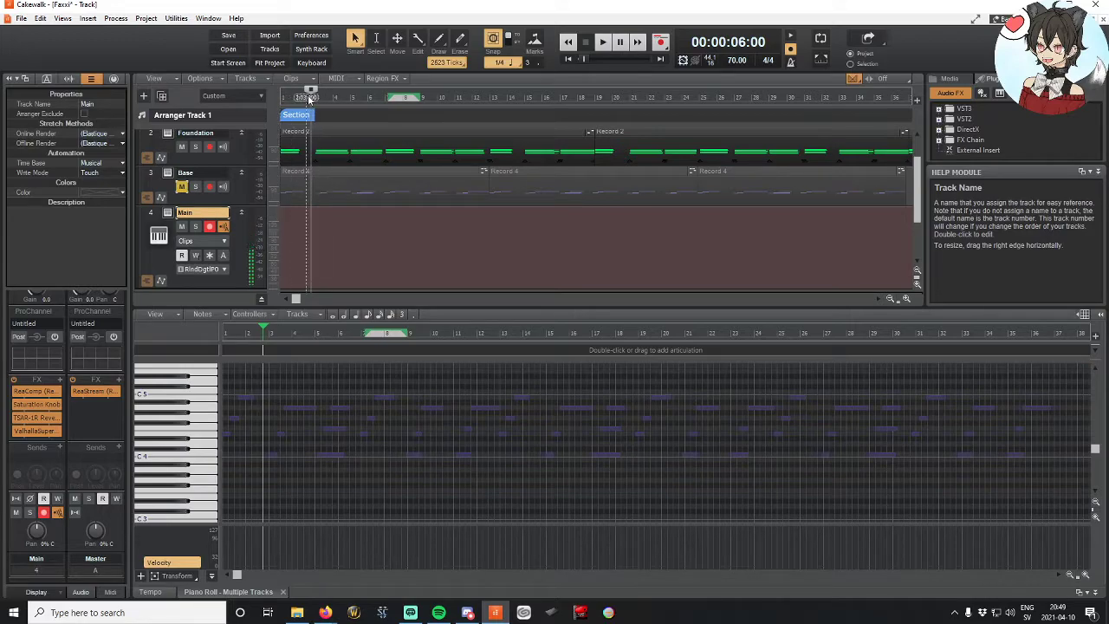
{"action": "left_click_drag", "start_coordinate": [305, 91], "coordinate": [281, 92]}
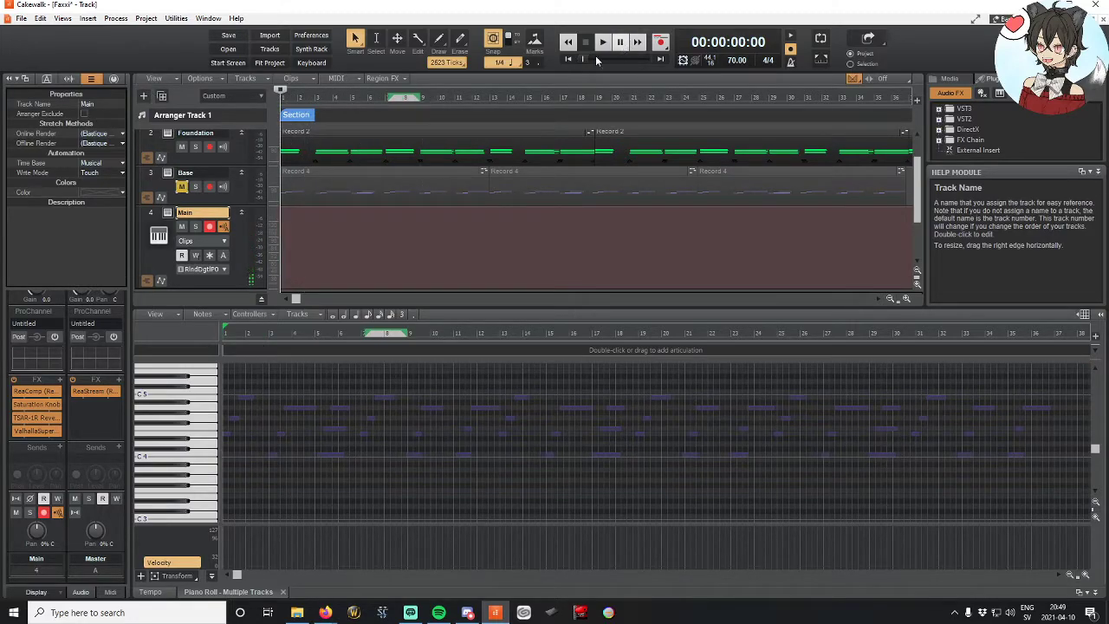
{"action": "scroll", "coordinate": [312, 129], "scroll_direction": "up", "scroll_amount": 2}
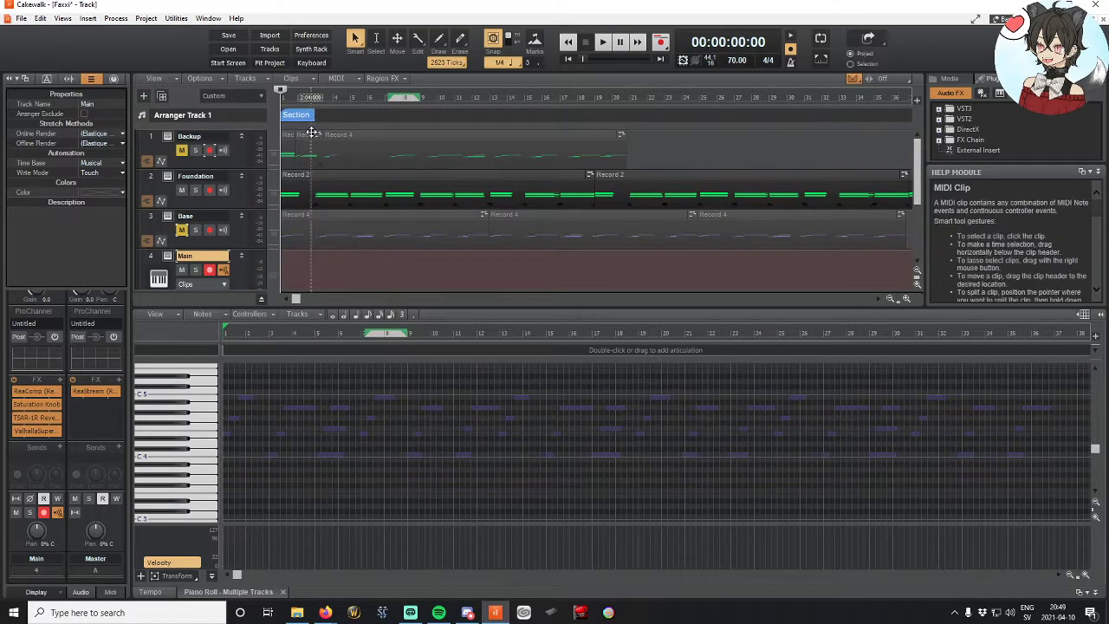
{"action": "left_click", "coordinate": [343, 100]}
{"action": "left_click", "coordinate": [351, 99]}
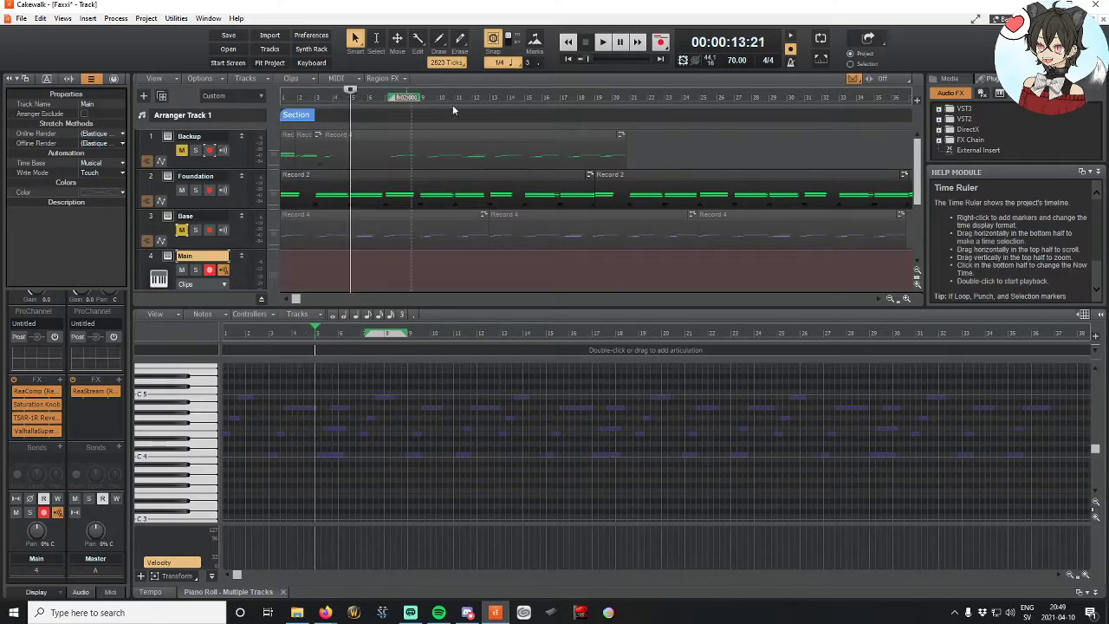
{"action": "left_click", "coordinate": [661, 41]}
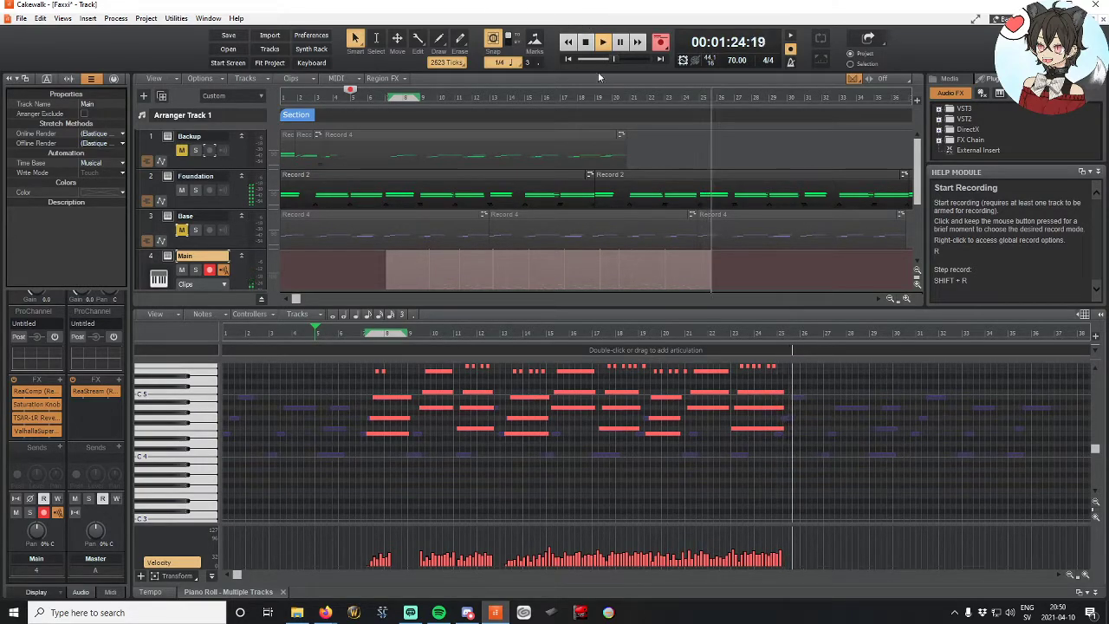
{"action": "key", "text": "space"}
Step: Move the newly recorded Main clip so it starts at bar 1
{"action": "scroll", "coordinate": [574, 269], "scroll_direction": "down", "scroll_amount": 3}
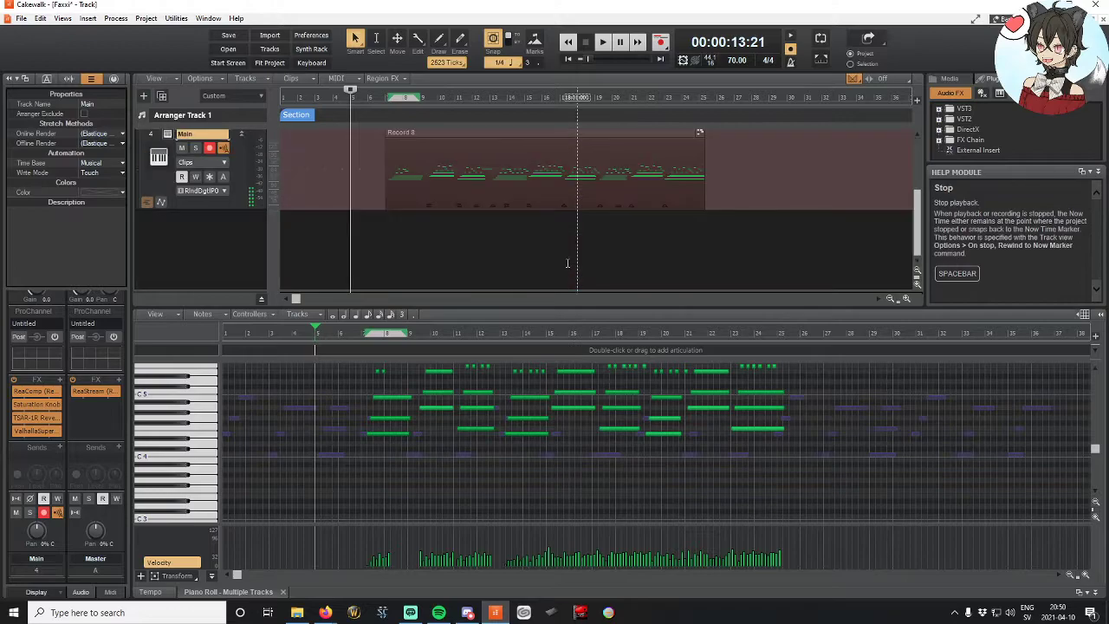
{"action": "scroll", "coordinate": [538, 227], "scroll_direction": "up", "scroll_amount": 2}
{"action": "scroll", "coordinate": [502, 221], "scroll_direction": "down", "scroll_amount": 2}
{"action": "scroll", "coordinate": [468, 215], "scroll_direction": "up", "scroll_amount": 2}
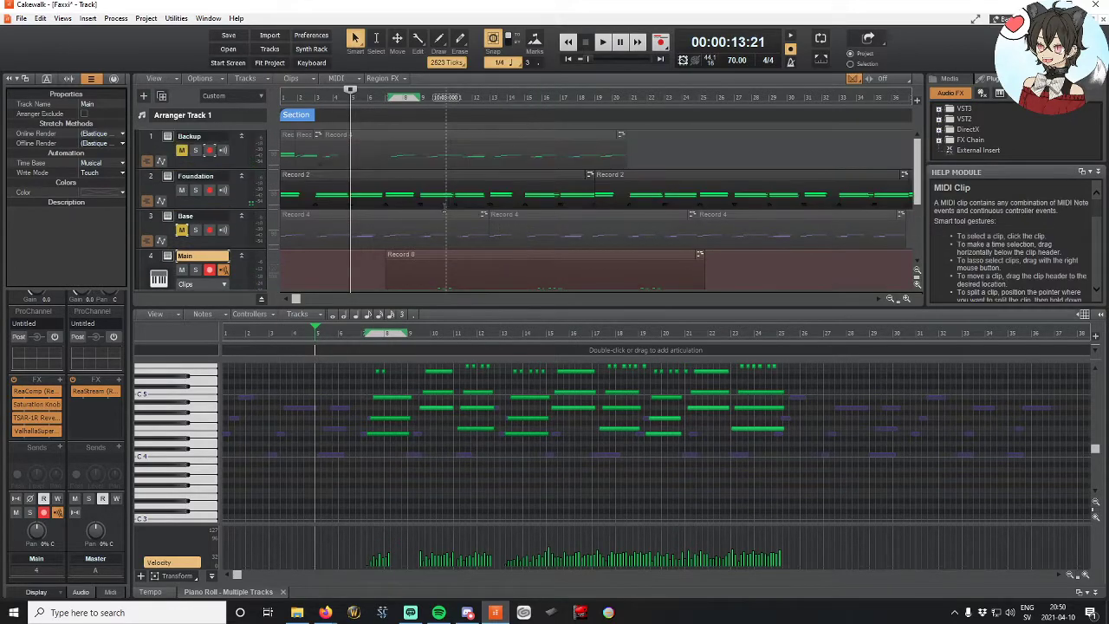
{"action": "left_click_drag", "start_coordinate": [405, 210], "coordinate": [301, 211]}
{"action": "scroll", "coordinate": [399, 243], "scroll_direction": "down", "scroll_amount": 2}
{"action": "scroll", "coordinate": [344, 268], "scroll_direction": "up", "scroll_amount": 3}
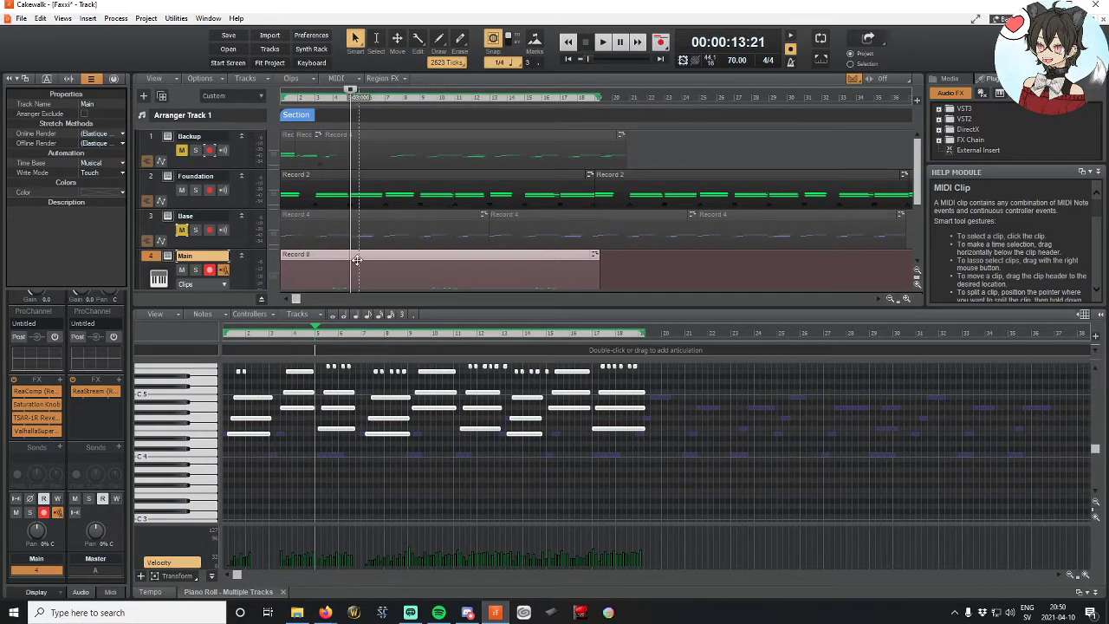
Step: Unmute the Base track and disarm the Main track
{"action": "scroll", "coordinate": [356, 258], "scroll_direction": "down", "scroll_amount": 1}
{"action": "left_click", "coordinate": [182, 187]}
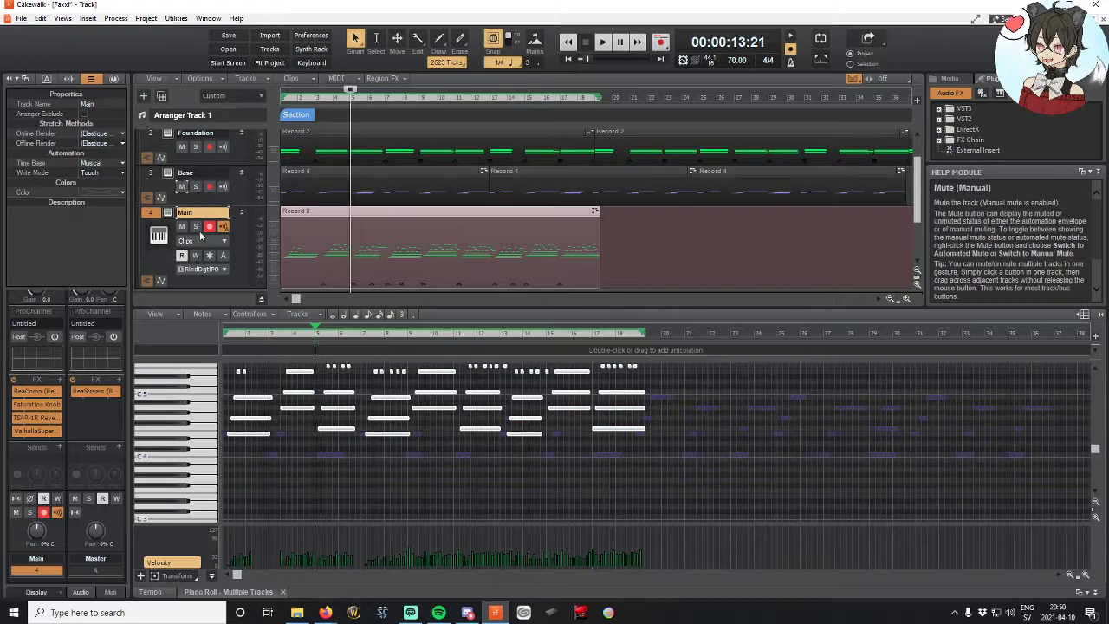
{"action": "left_click", "coordinate": [209, 227]}
Step: Play all tracks together from the beginning and select the Base track
{"action": "key", "text": "w"}
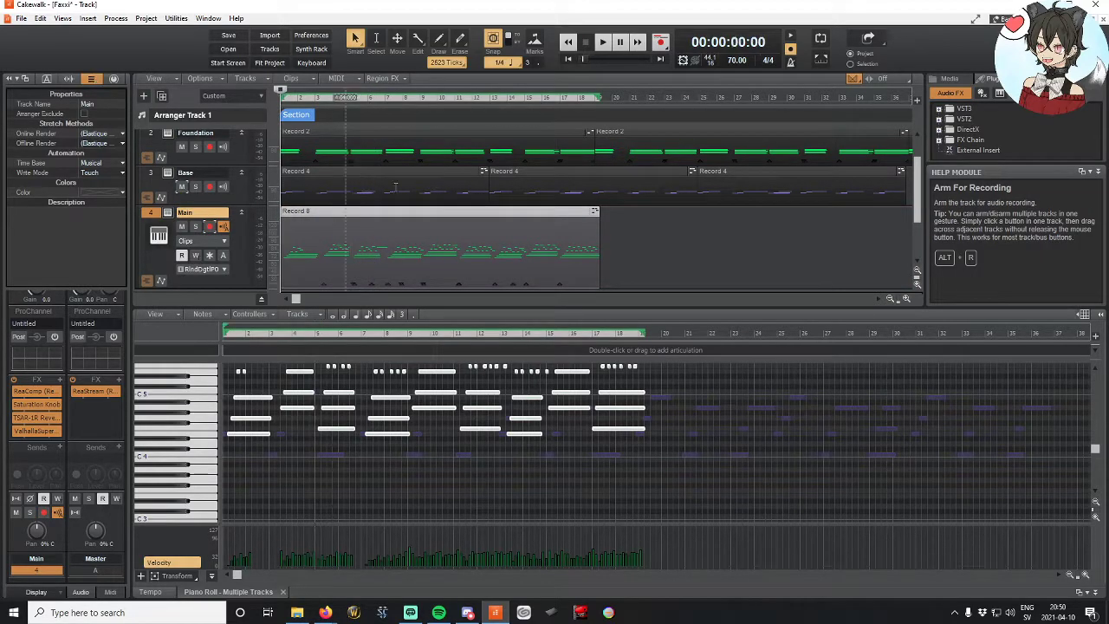
{"action": "left_click", "coordinate": [603, 42]}
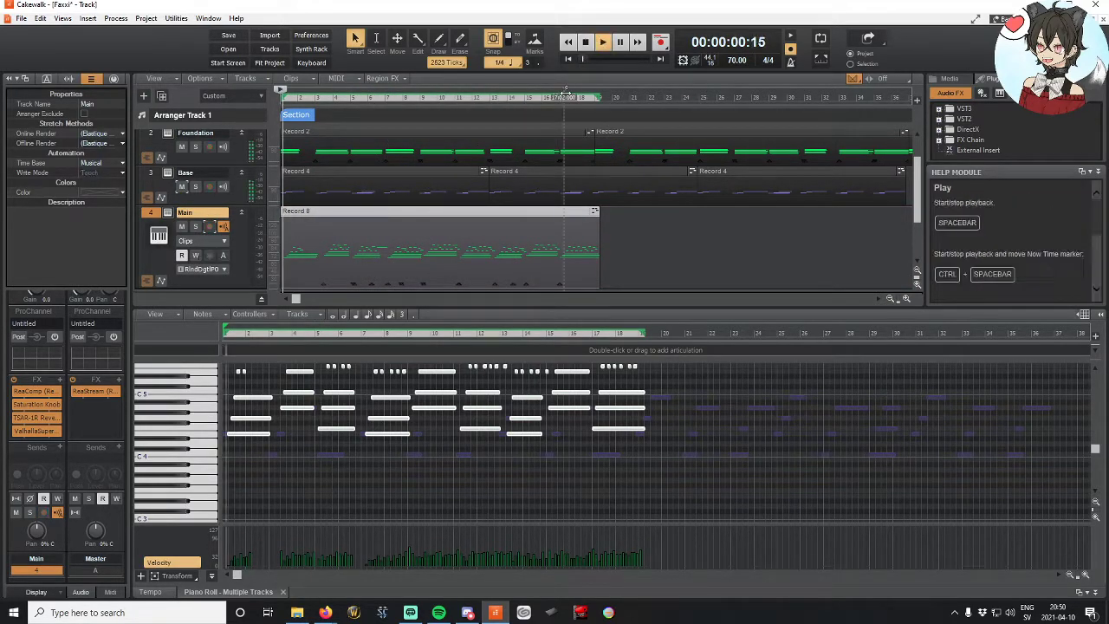
{"action": "left_click", "coordinate": [240, 190]}
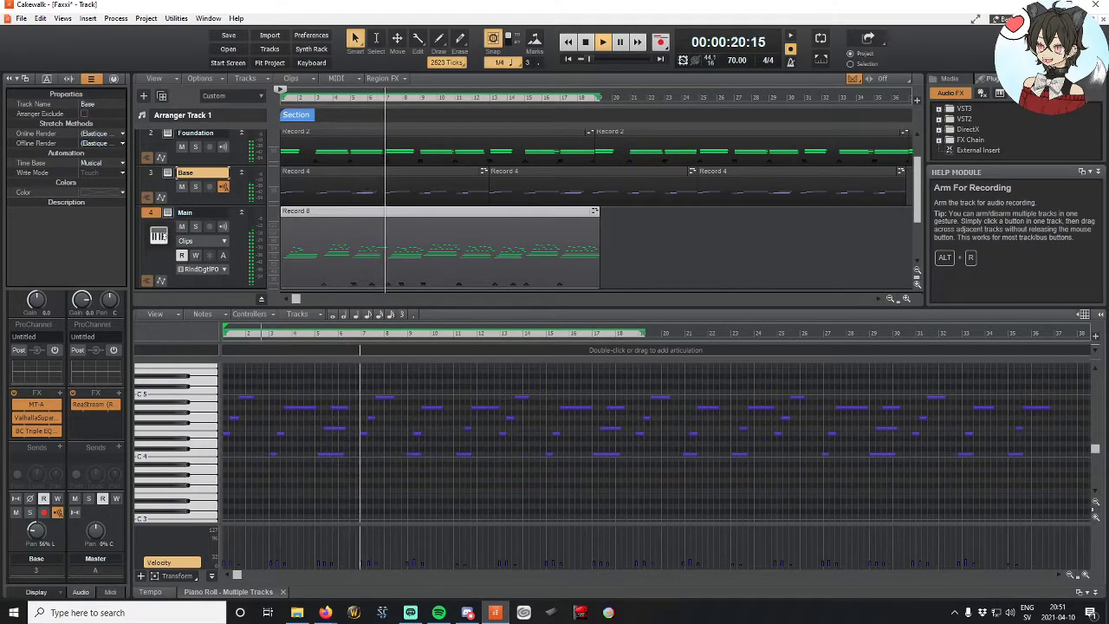
Step: Check the Main track's Rock Guitar instrument during playback, and replay the opening bars from the beginning
{"action": "left_click", "coordinate": [168, 214]}
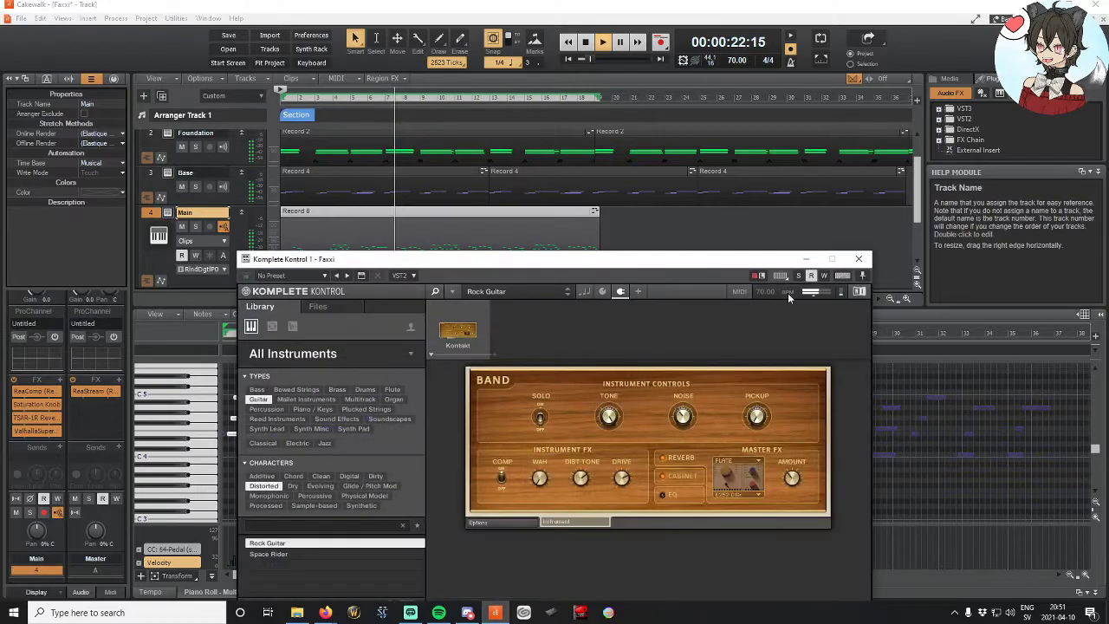
{"action": "left_click", "coordinate": [859, 259]}
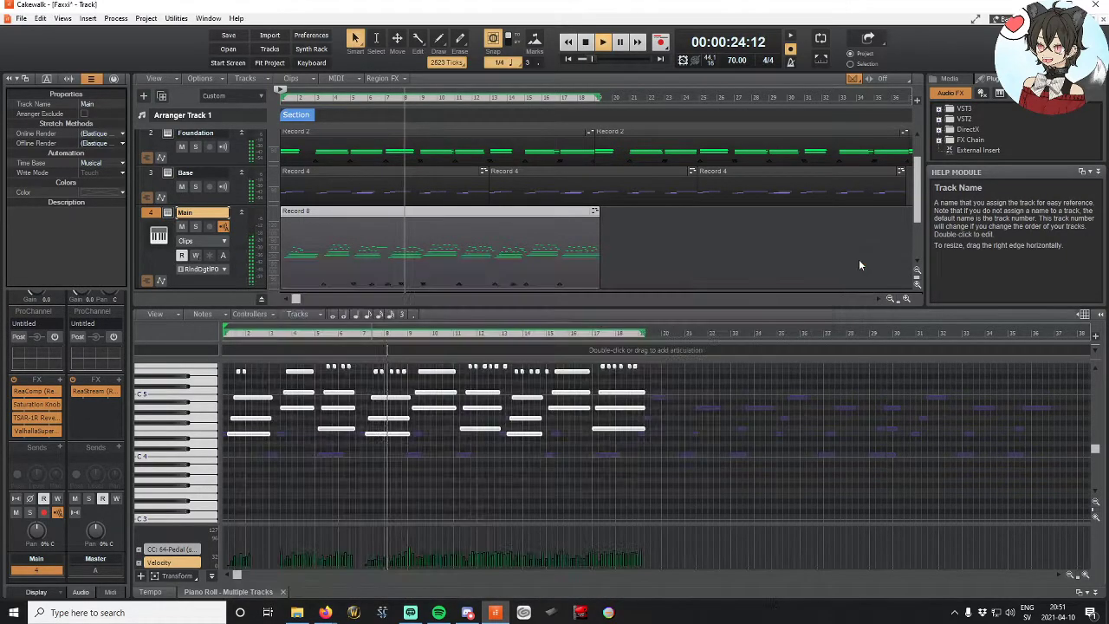
{"action": "left_click", "coordinate": [587, 43]}
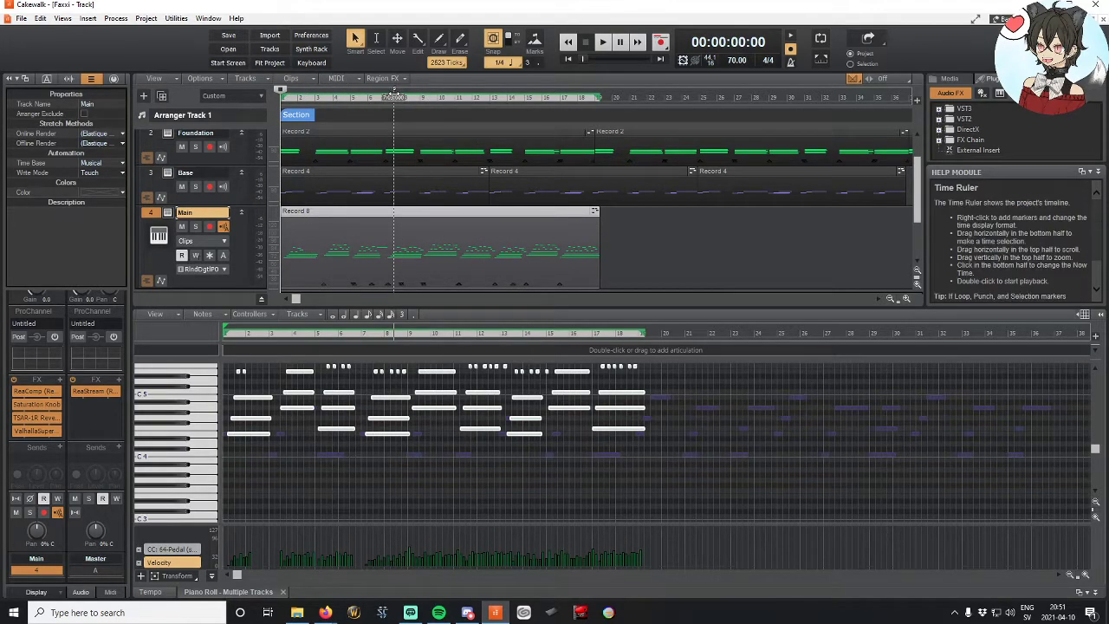
{"action": "left_click", "coordinate": [601, 42]}
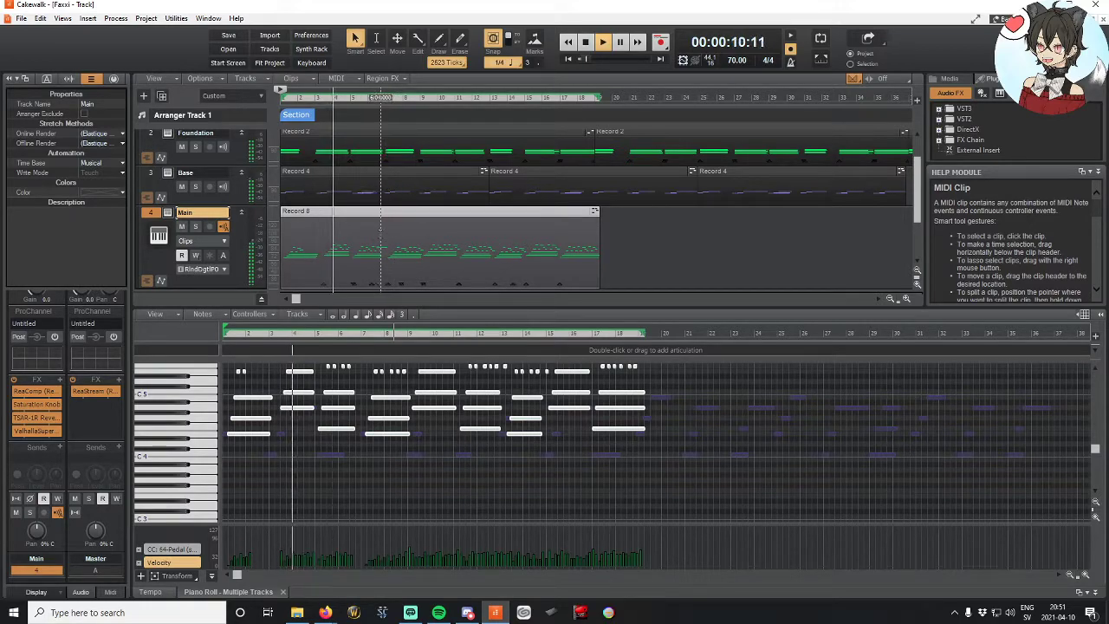
{"action": "left_click", "coordinate": [585, 42]}
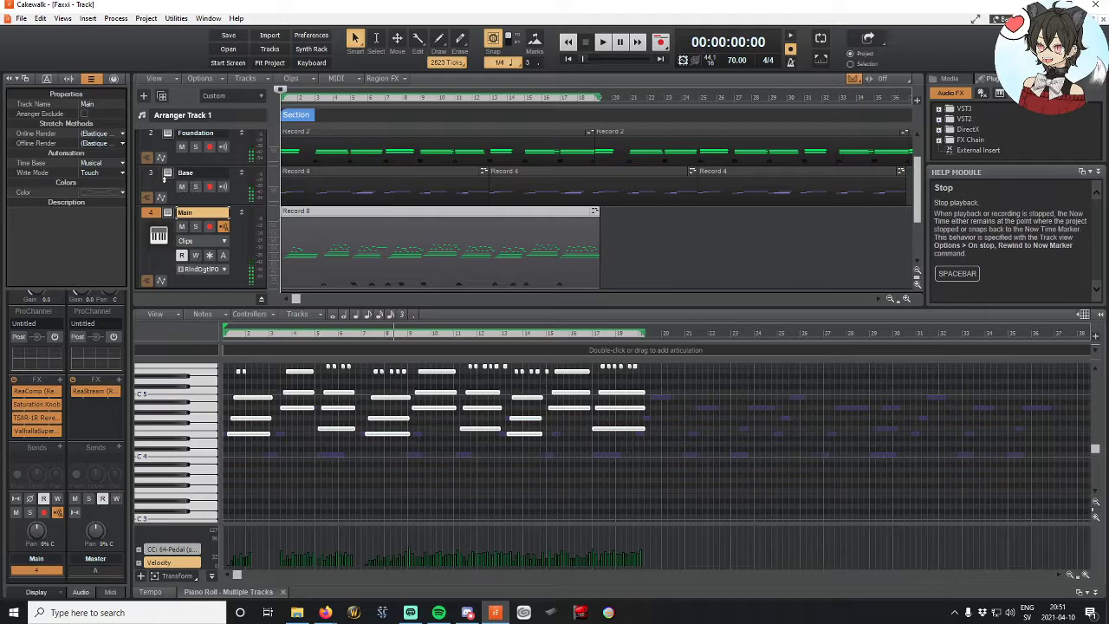
Step: Select the Base track and check its Growling Bass instrument in Komplete Kontrol
{"action": "key", "text": "Up"}
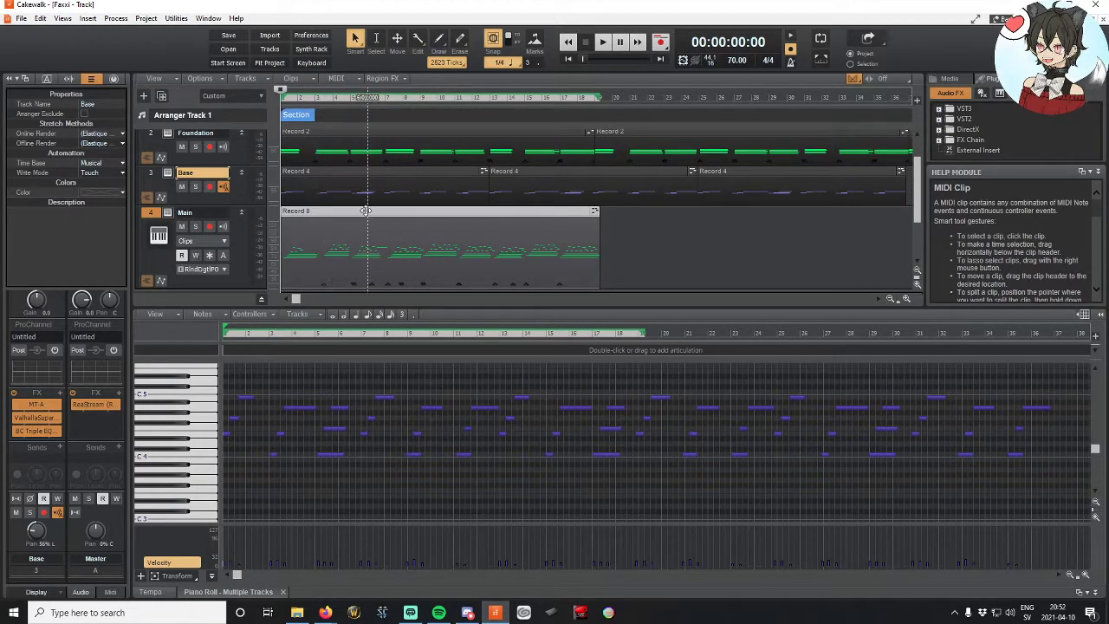
{"action": "scroll", "coordinate": [366, 211], "scroll_direction": "down", "scroll_amount": 1}
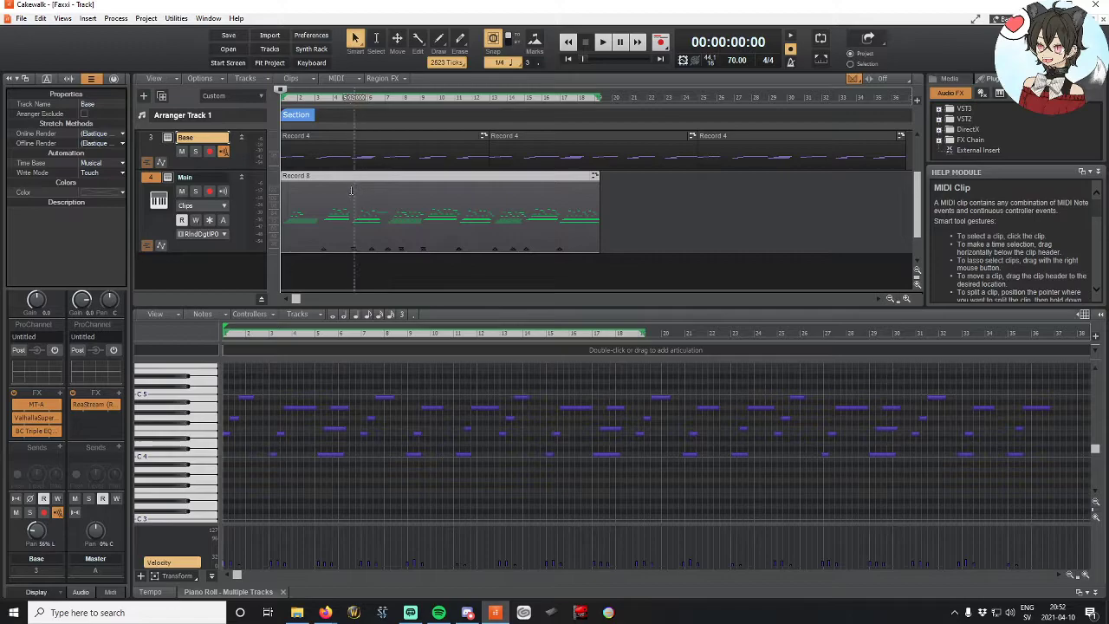
{"action": "scroll", "coordinate": [353, 189], "scroll_direction": "up", "scroll_amount": 1}
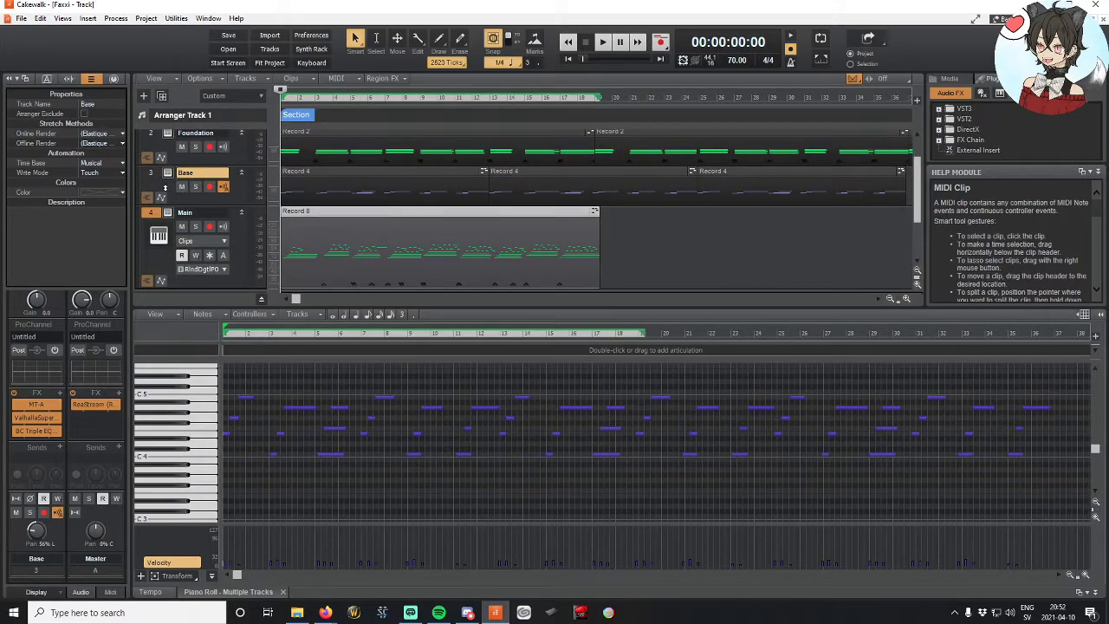
{"action": "left_click", "coordinate": [168, 174]}
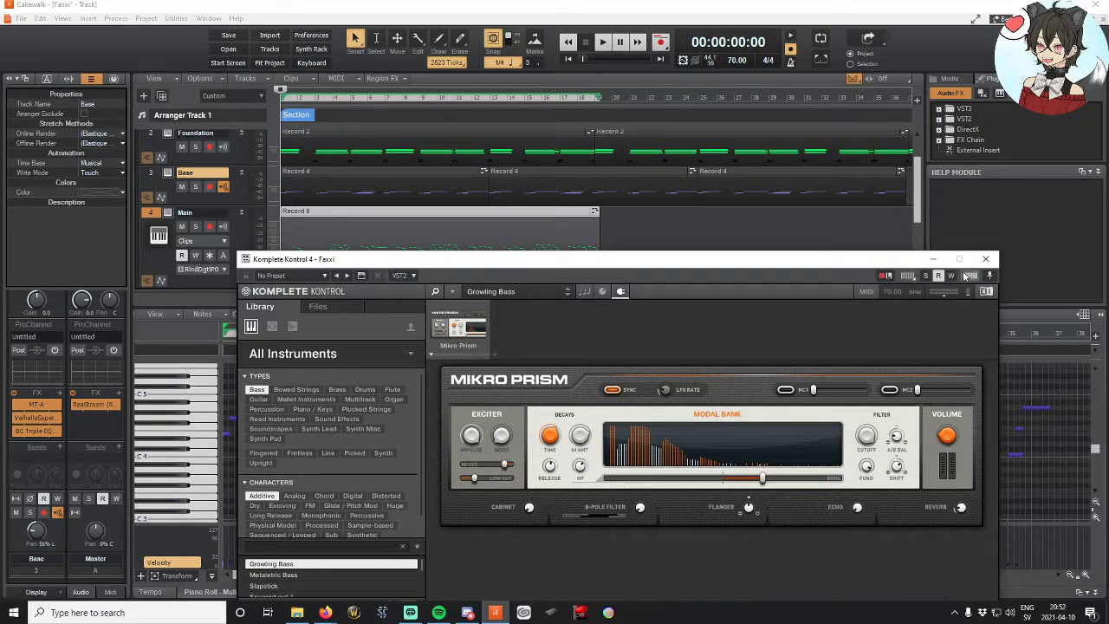
{"action": "left_click", "coordinate": [985, 259]}
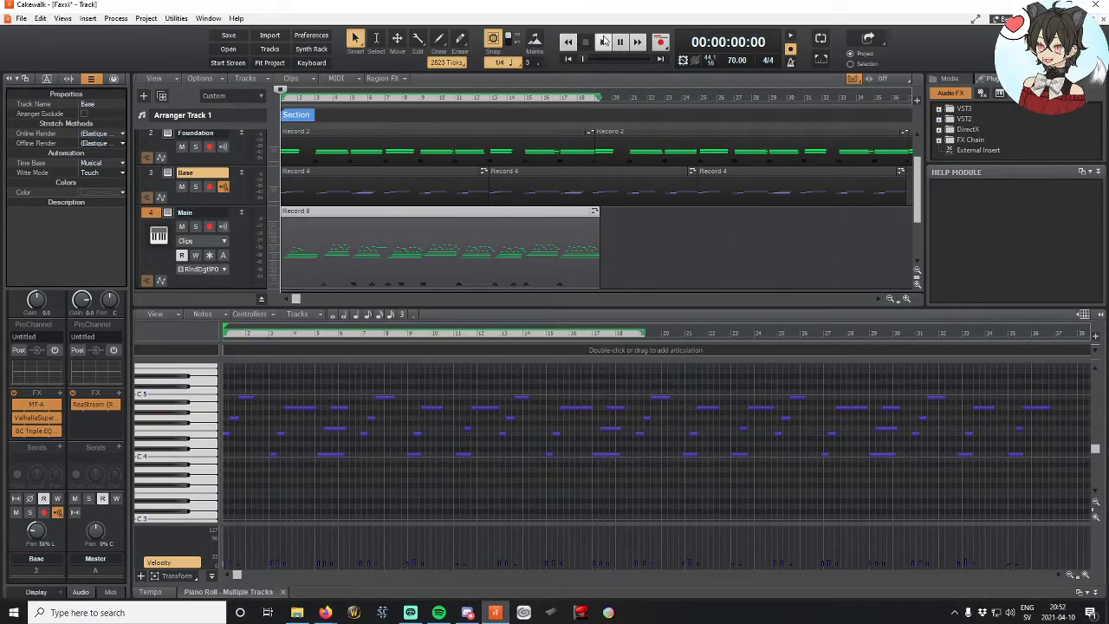
Step: Pan the Main track to 53% right and play the first bars of the song to hear the balance
{"action": "scroll", "coordinate": [177, 236], "scroll_direction": "down", "scroll_amount": 2}
{"action": "left_click", "coordinate": [186, 205]}
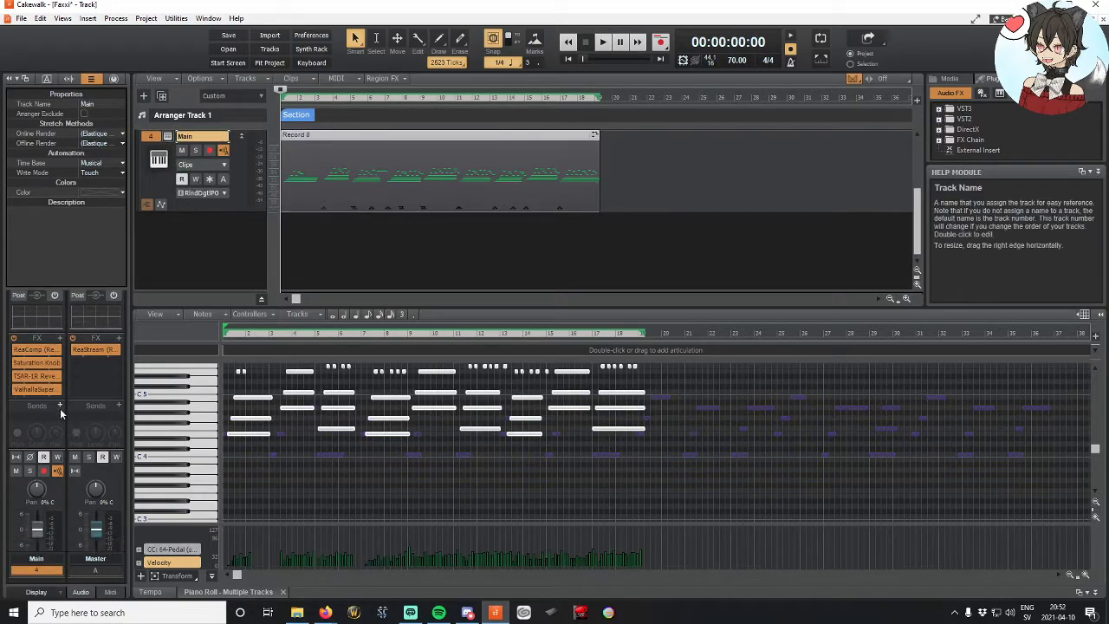
{"action": "left_click_drag", "start_coordinate": [45, 490], "coordinate": [44, 497]}
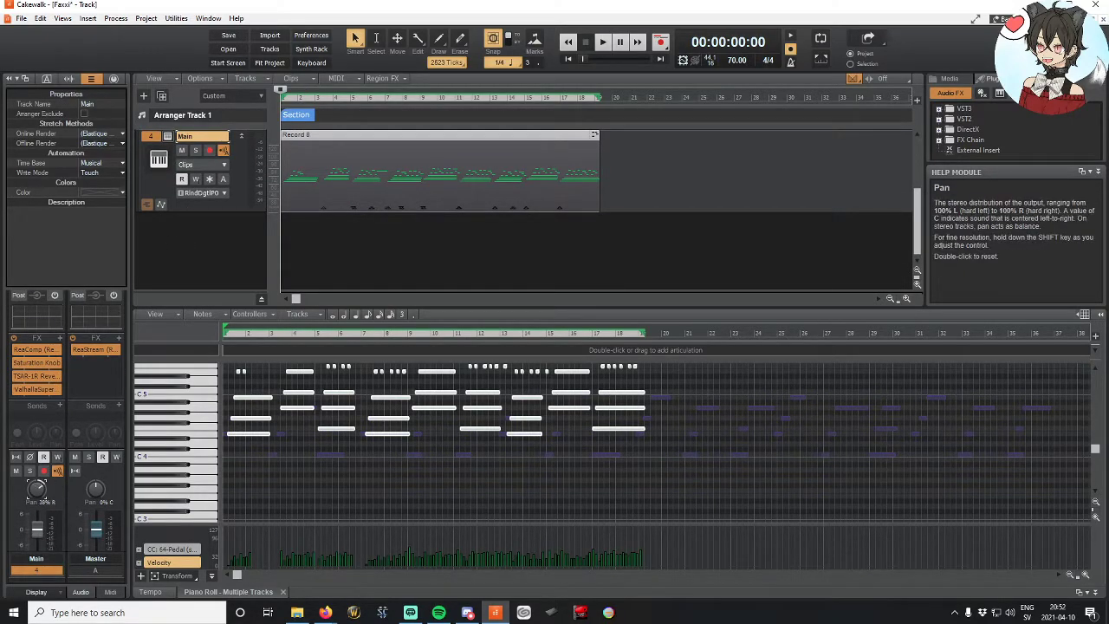
{"action": "left_click", "coordinate": [605, 42]}
{"action": "scroll", "coordinate": [498, 208], "scroll_direction": "up", "scroll_amount": 2}
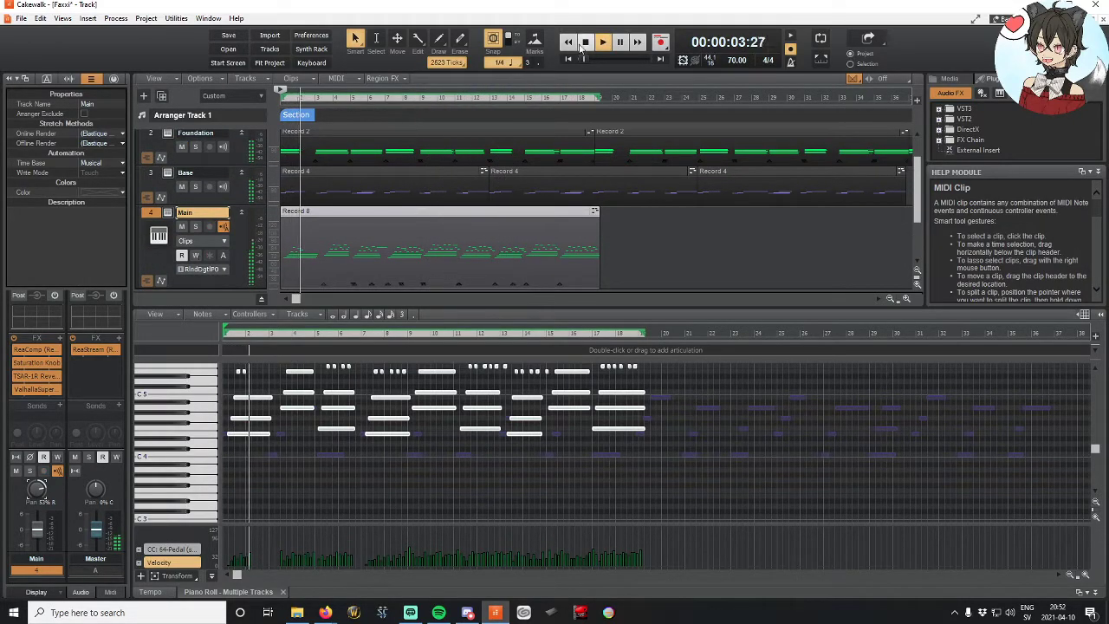
{"action": "left_click", "coordinate": [585, 42]}
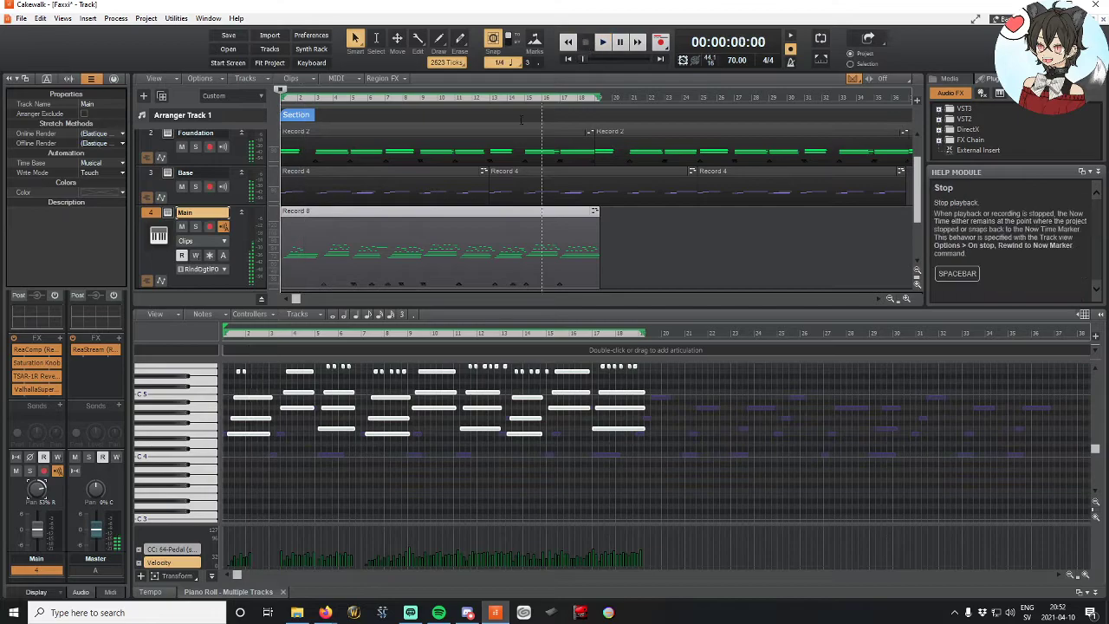
Step: Review the Base track's MT-A distortion effect and its Growling Bass instrument settings
{"action": "left_click", "coordinate": [172, 183]}
{"action": "scroll", "coordinate": [43, 468], "scroll_direction": "up", "scroll_amount": 1}
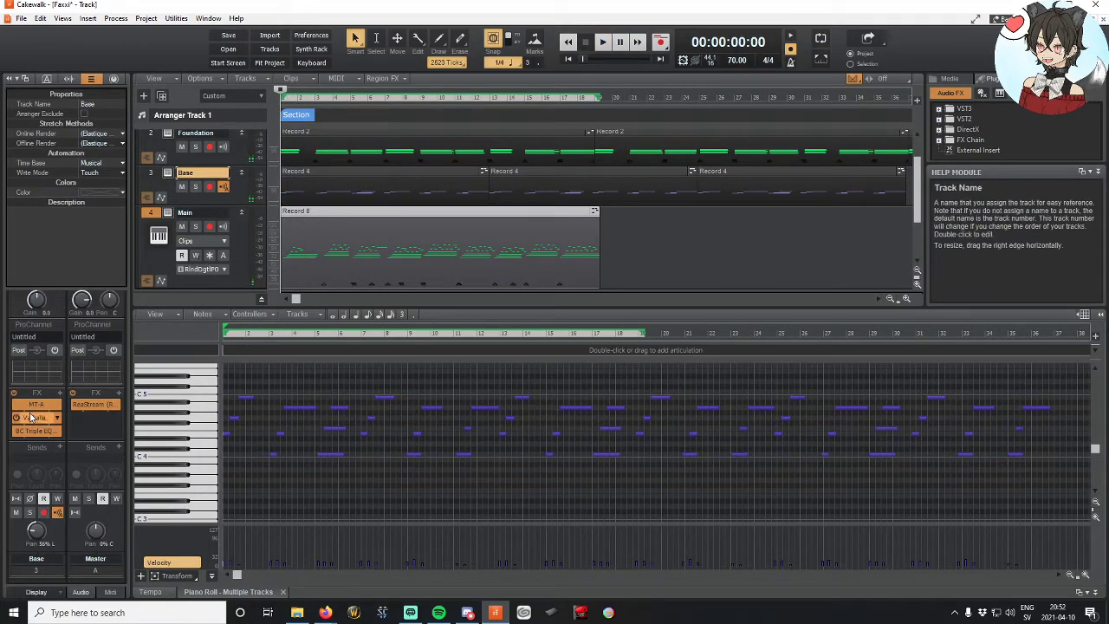
{"action": "double_click", "coordinate": [36, 404]}
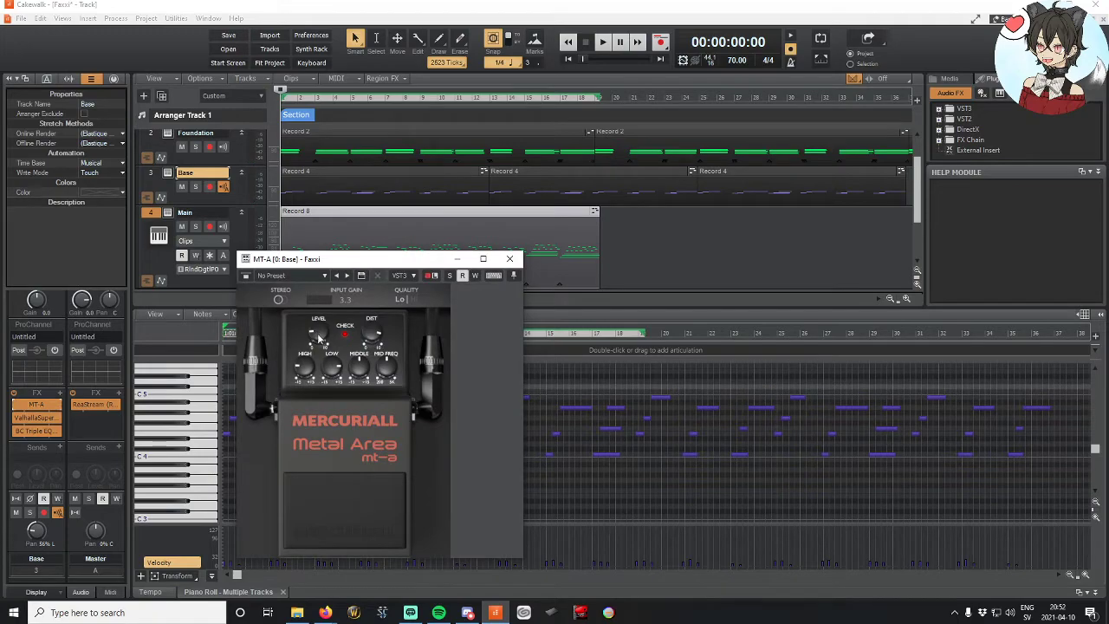
{"action": "left_click", "coordinate": [511, 259]}
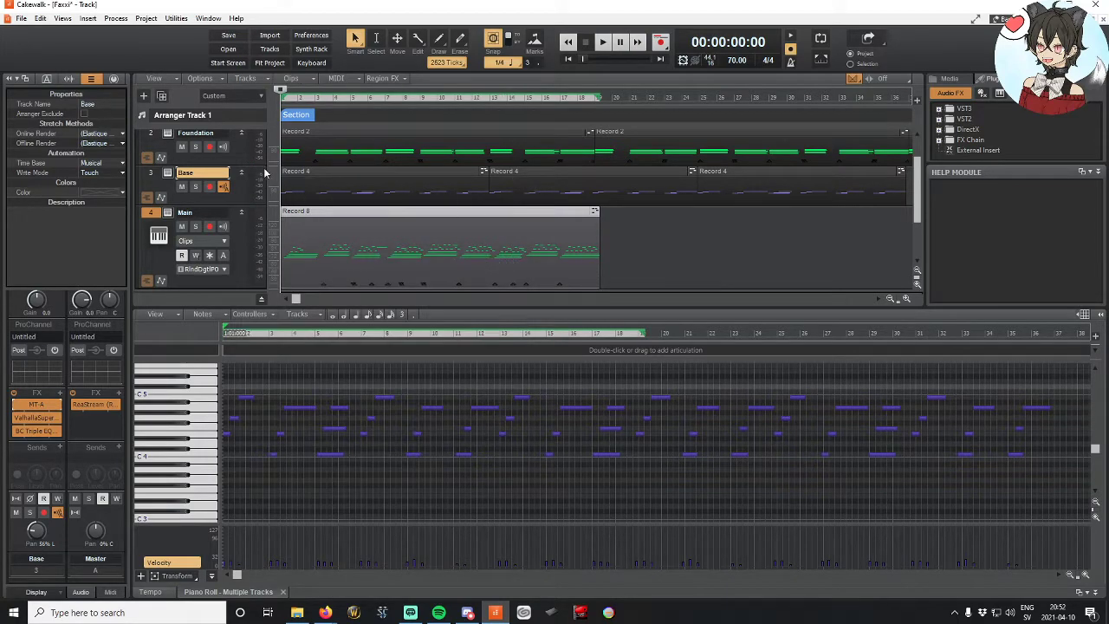
{"action": "left_click", "coordinate": [169, 175]}
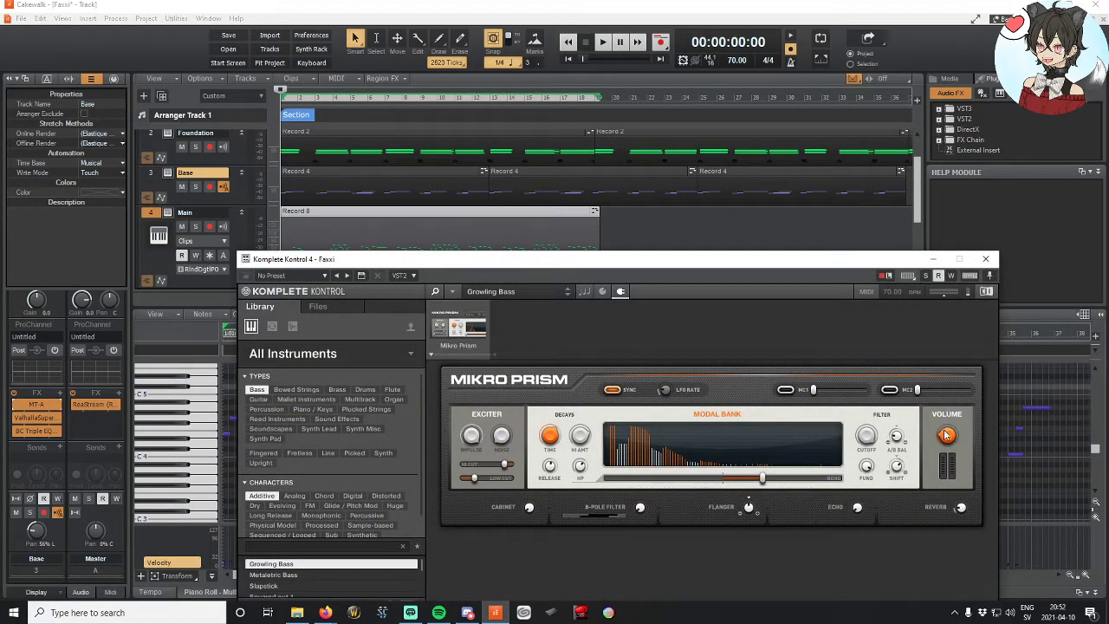
{"action": "left_click", "coordinate": [989, 259]}
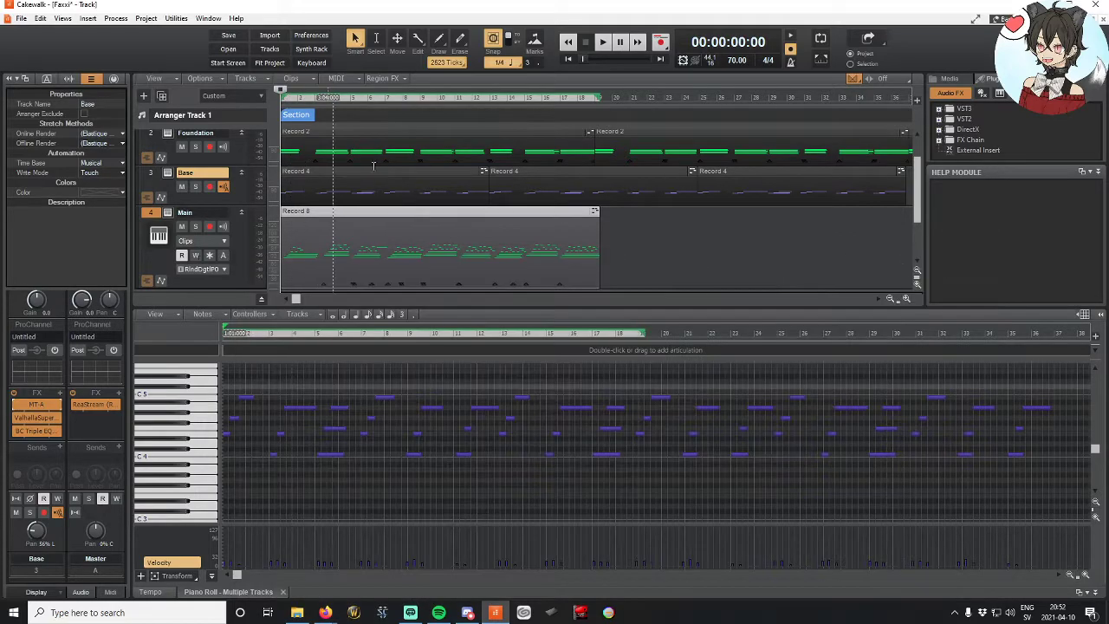
Step: Review the Main track's Rock Guitar instrument and its Saturation Knob effect settings
{"action": "scroll", "coordinate": [263, 243], "scroll_direction": "up", "scroll_amount": 1}
{"action": "left_click", "coordinate": [172, 257]}
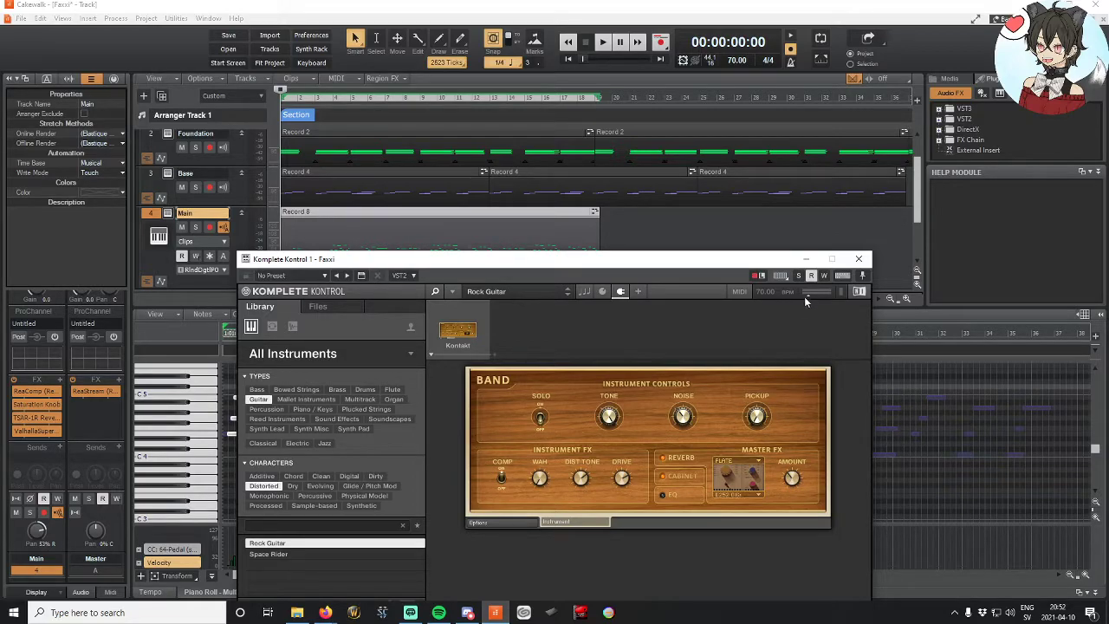
{"action": "left_click_drag", "start_coordinate": [845, 259], "coordinate": [845, 258]}
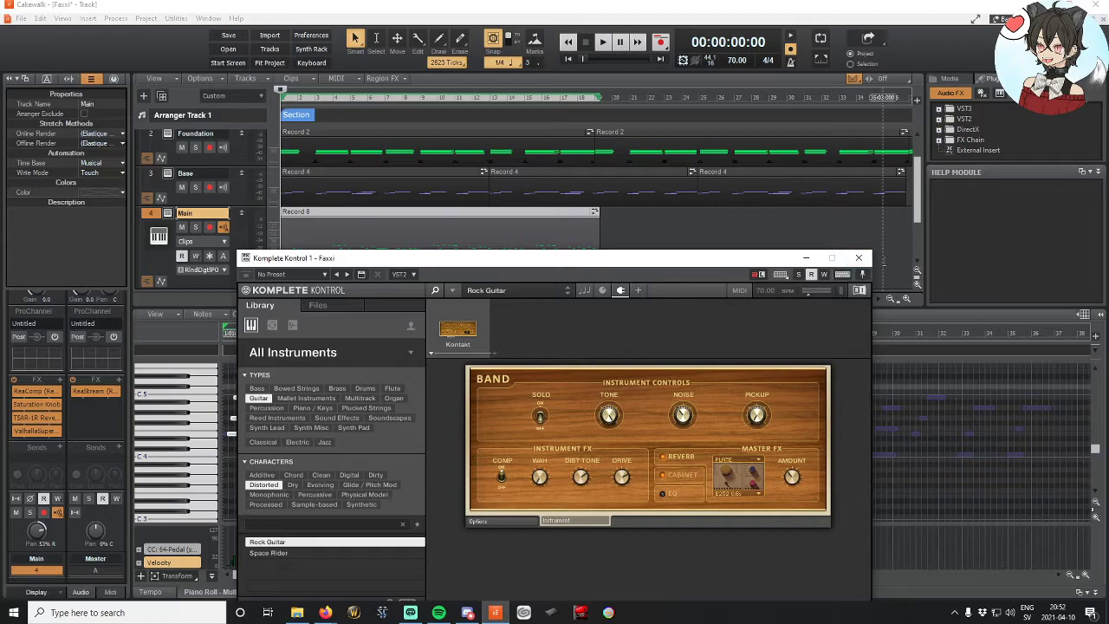
{"action": "left_click", "coordinate": [859, 257]}
{"action": "double_click", "coordinate": [38, 405]}
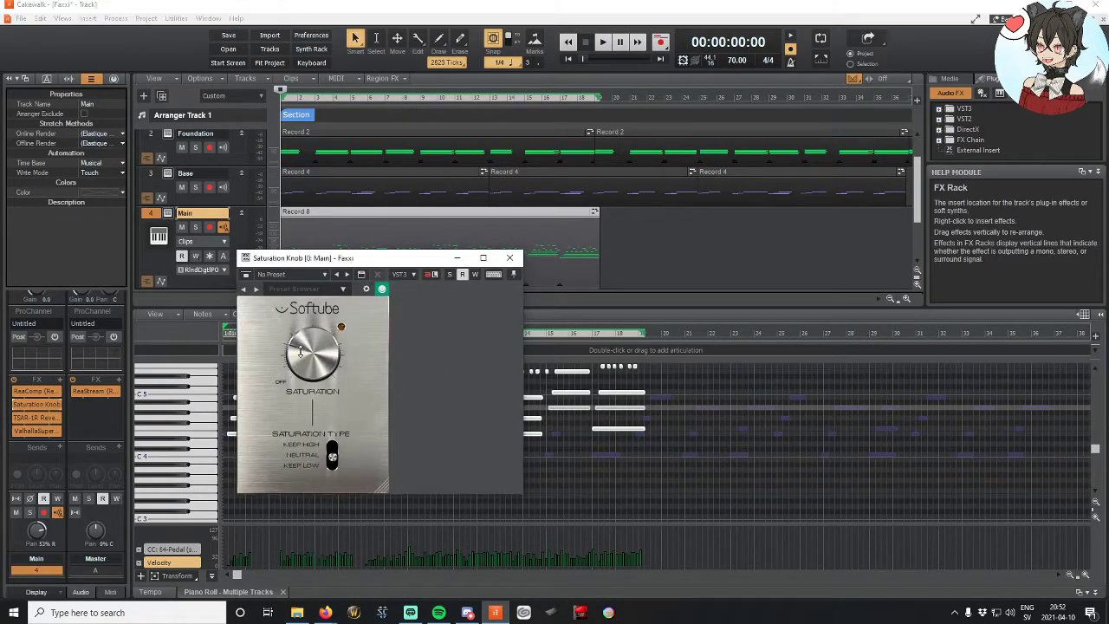
{"action": "left_click", "coordinate": [510, 258]}
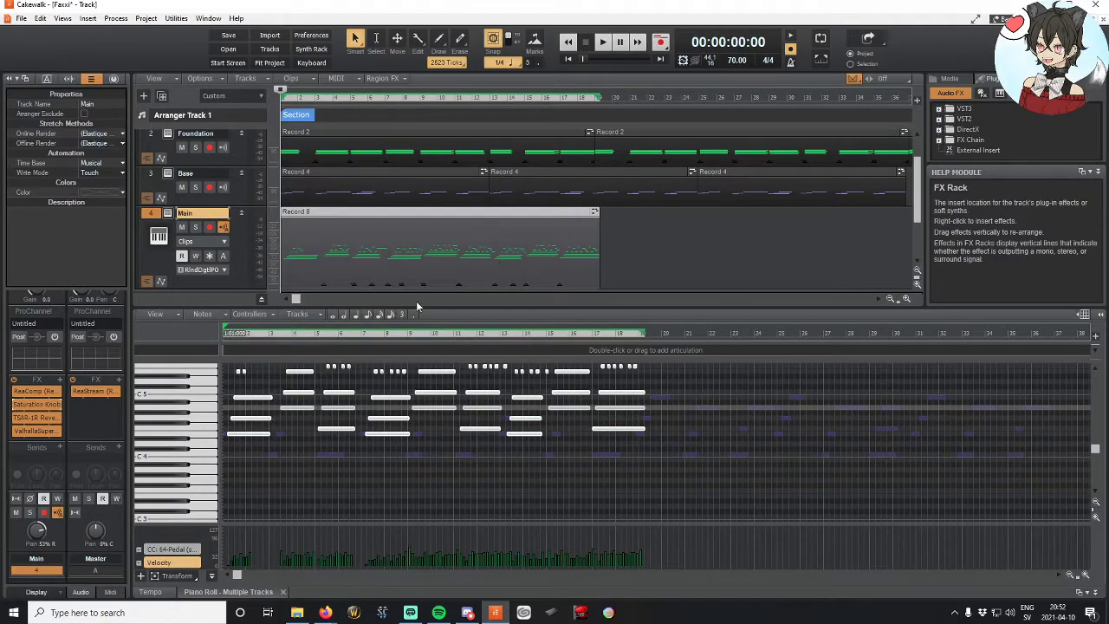
Step: Lower the Main track's TSAR-1R Reverb output volume to about -1.3 dB and play the opening of the song
{"action": "double_click", "coordinate": [48, 418]}
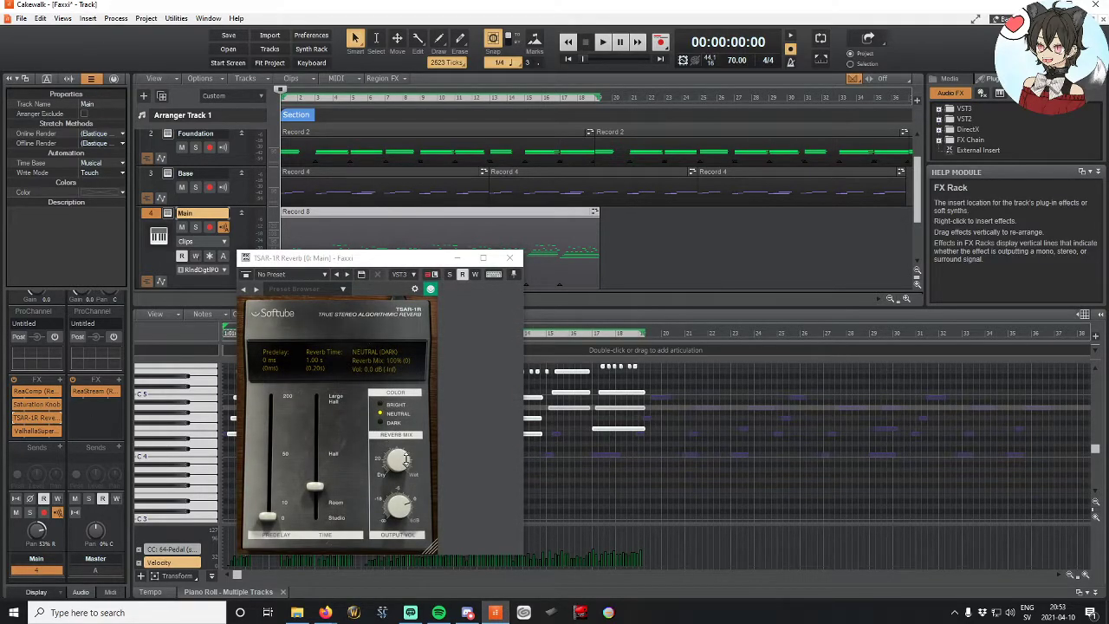
{"action": "left_click_drag", "start_coordinate": [397, 510], "coordinate": [399, 518]}
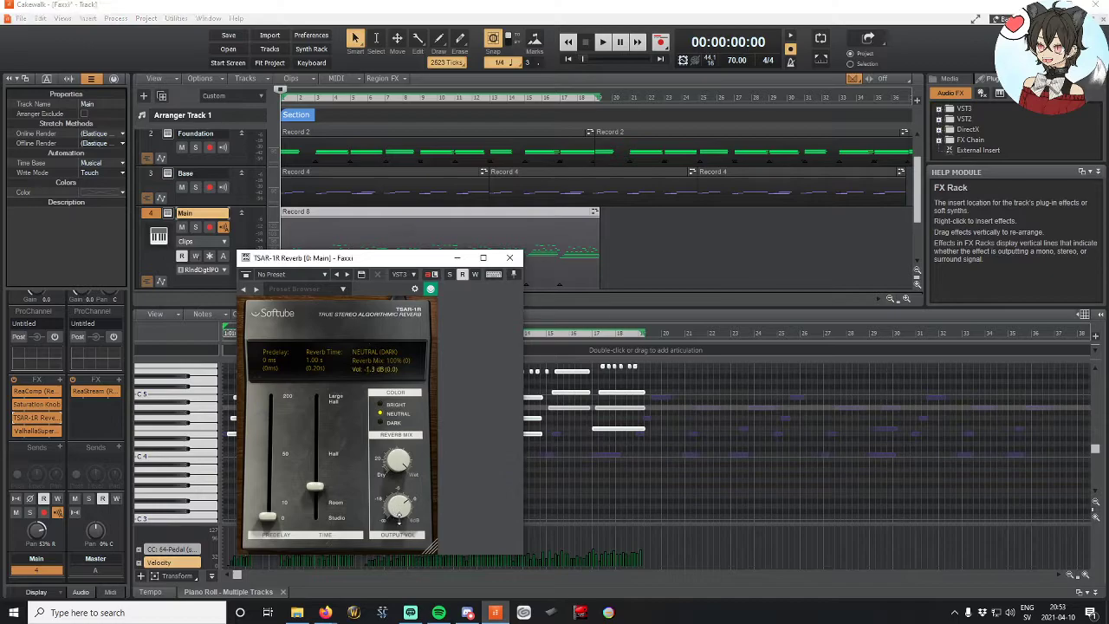
{"action": "left_click", "coordinate": [510, 257]}
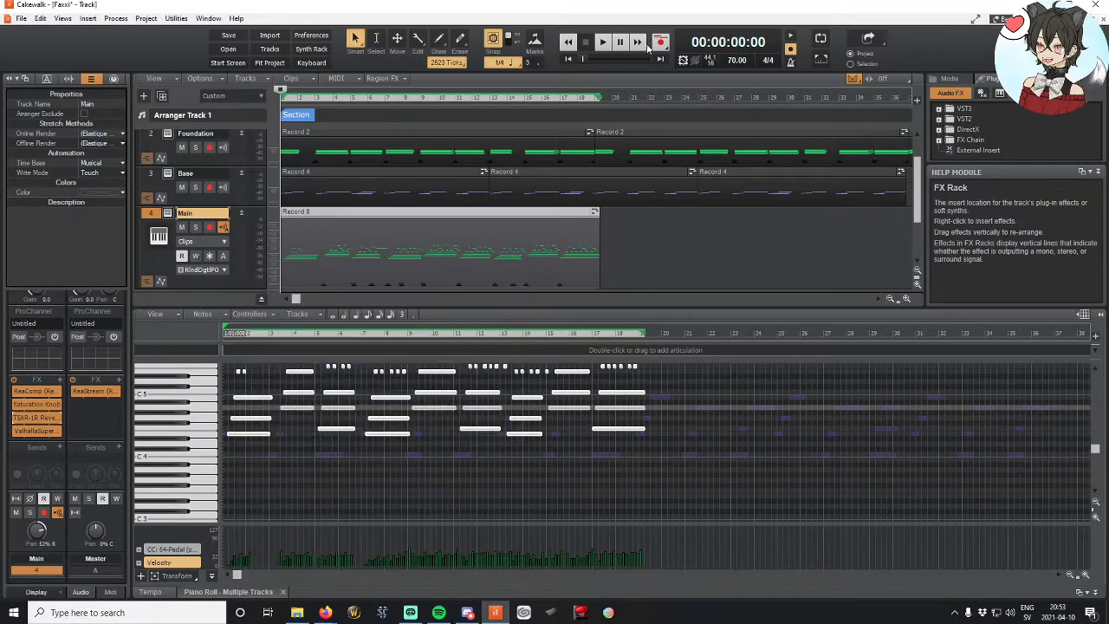
{"action": "left_click", "coordinate": [603, 42]}
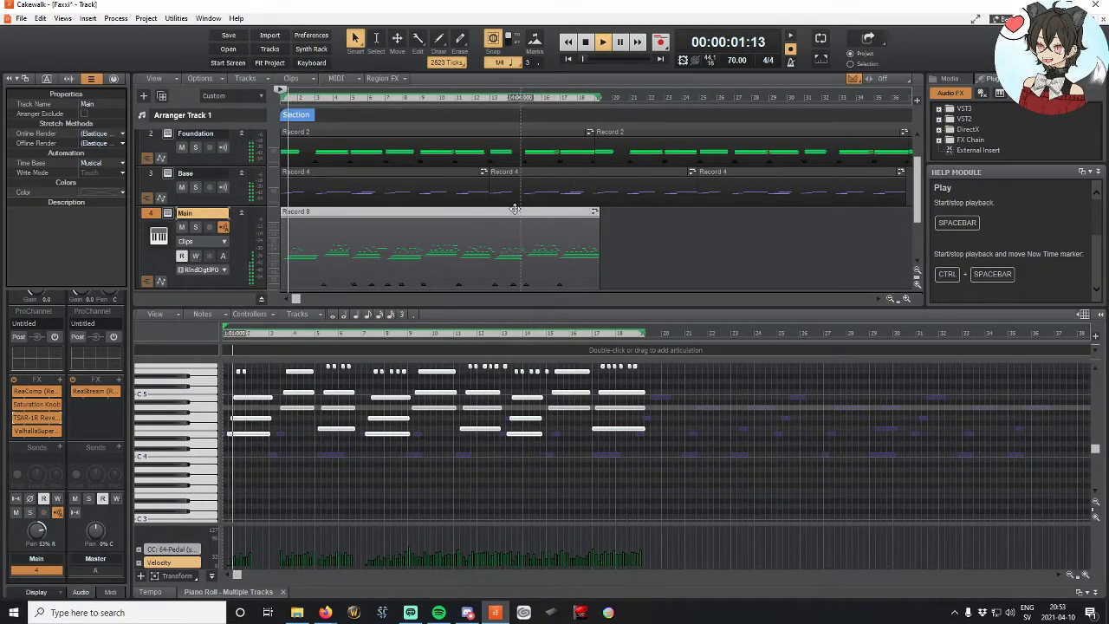
{"action": "left_click", "coordinate": [586, 43]}
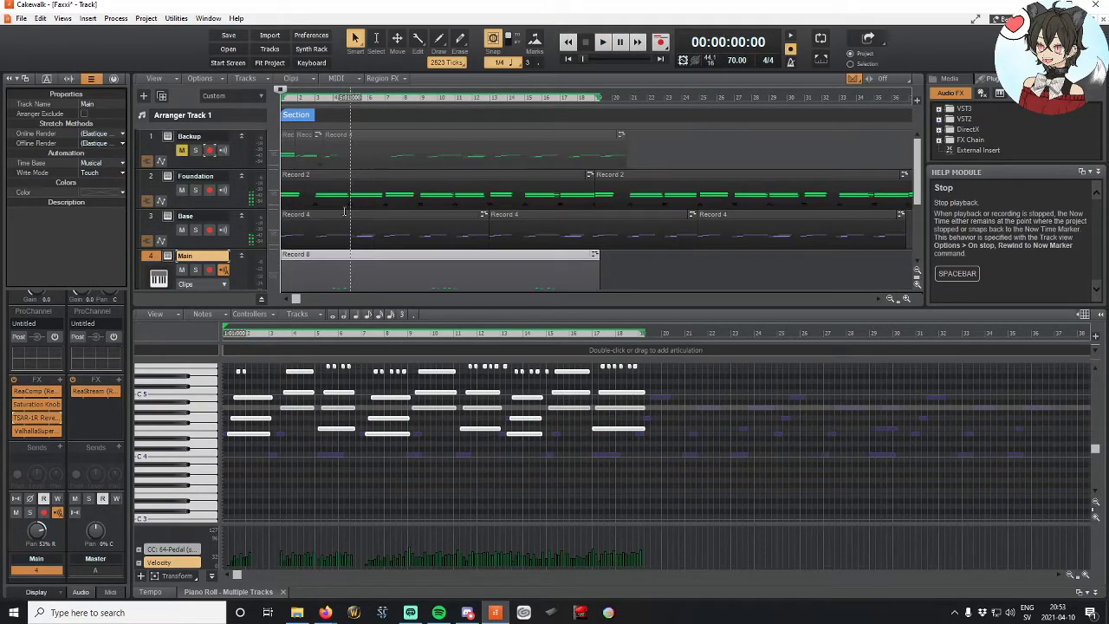
Step: Delete the last of the three clips on the Base track
{"action": "scroll", "coordinate": [559, 209], "scroll_direction": "up", "scroll_amount": 1}
{"action": "left_click", "coordinate": [749, 228]}
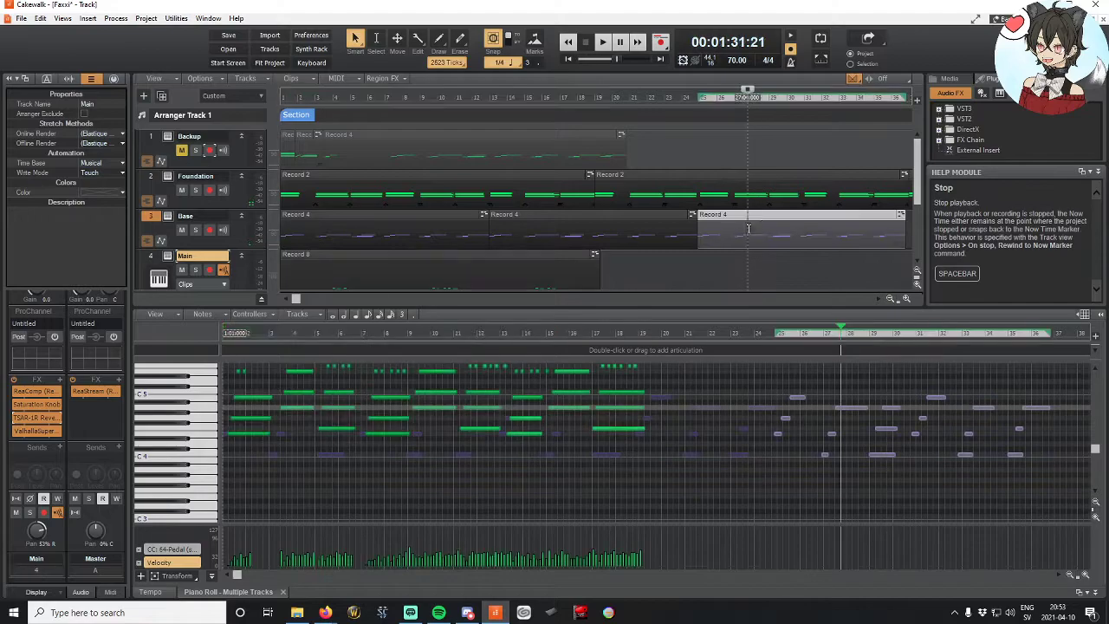
{"action": "key", "text": "Delete"}
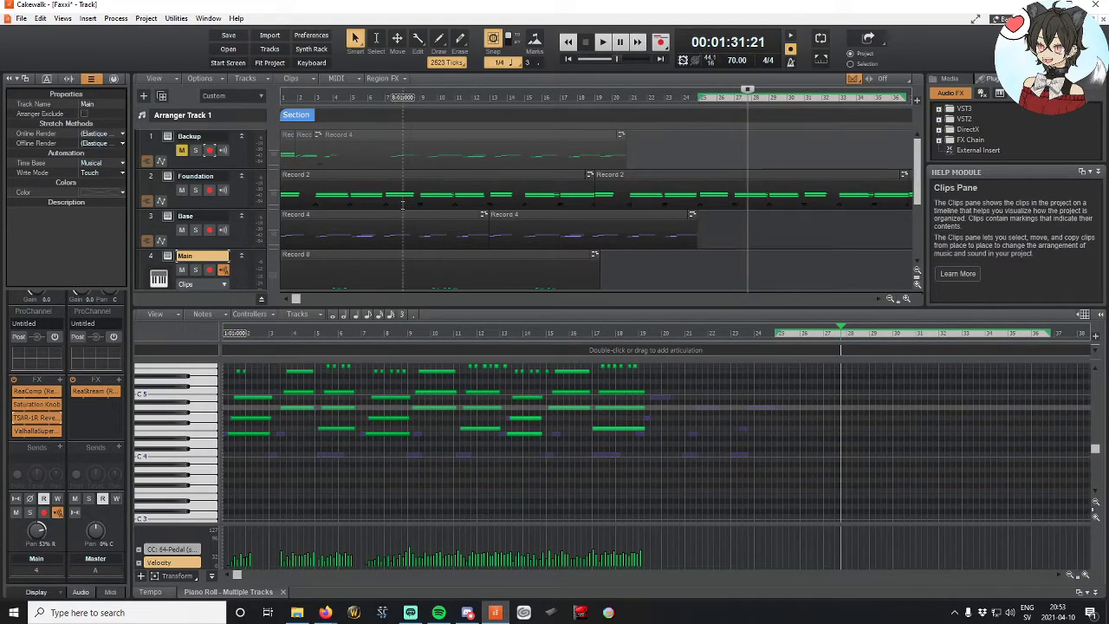
Step: Select the two remaining Base clips and shift them six bars later so they start at bar 7
{"action": "left_click", "coordinate": [407, 218]}
{"action": "left_click", "coordinate": [628, 215], "text": "ctrl"}
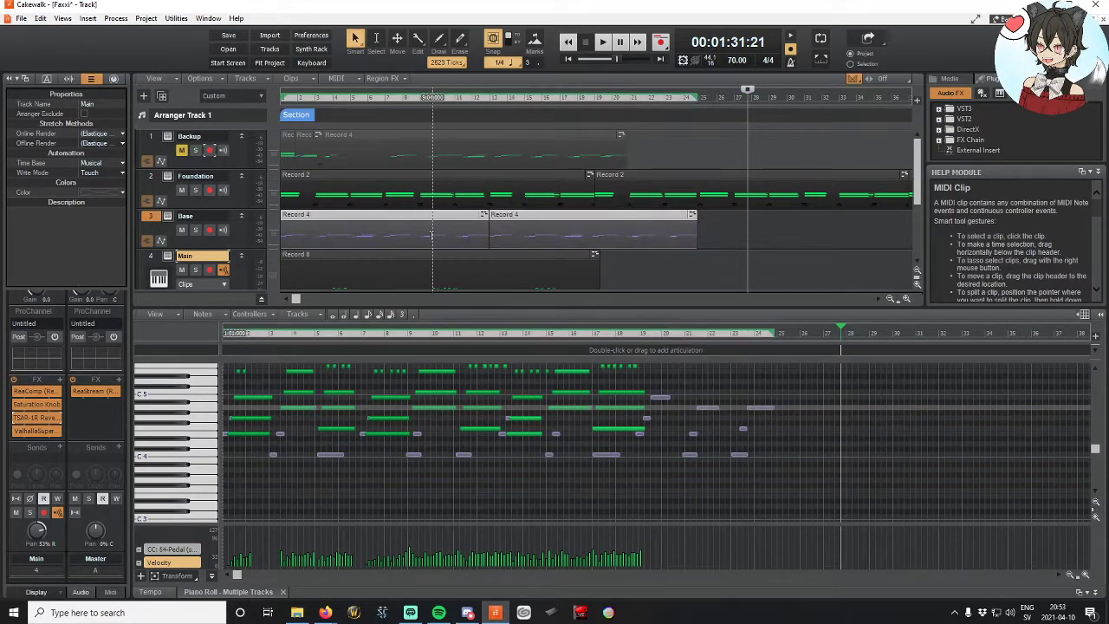
{"action": "left_click_drag", "start_coordinate": [407, 223], "coordinate": [520, 234]}
Step: Delete the leftover Base clip at bar 1 and place the playback position in bar 7
{"action": "left_click", "coordinate": [397, 101]}
{"action": "left_click", "coordinate": [352, 227]}
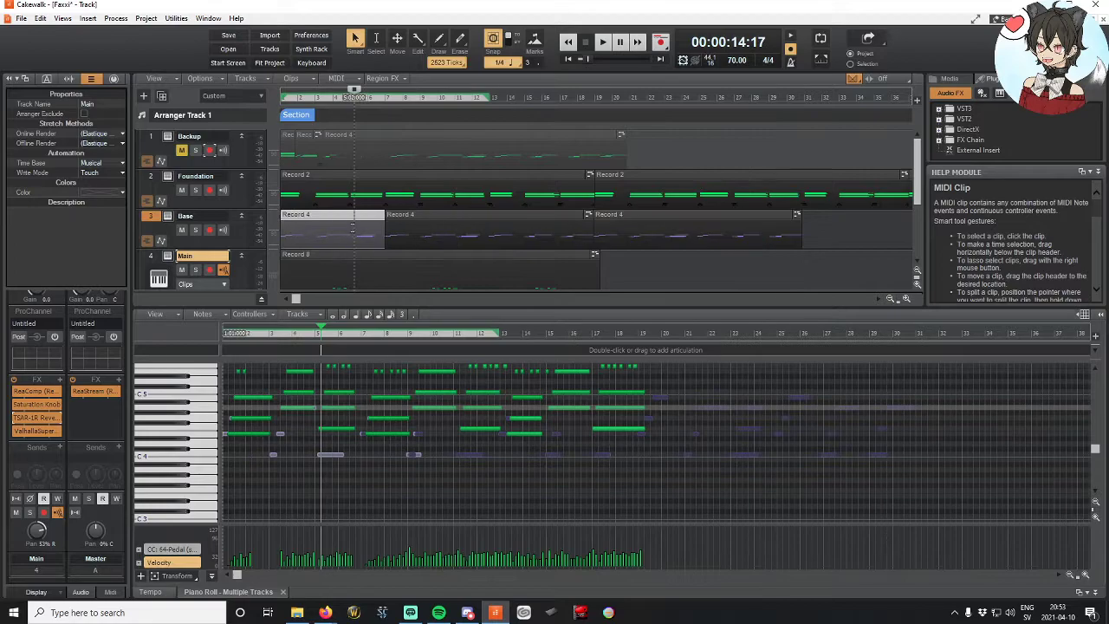
{"action": "left_click", "coordinate": [346, 227], "text": "ctrl"}
{"action": "left_click", "coordinate": [336, 213]}
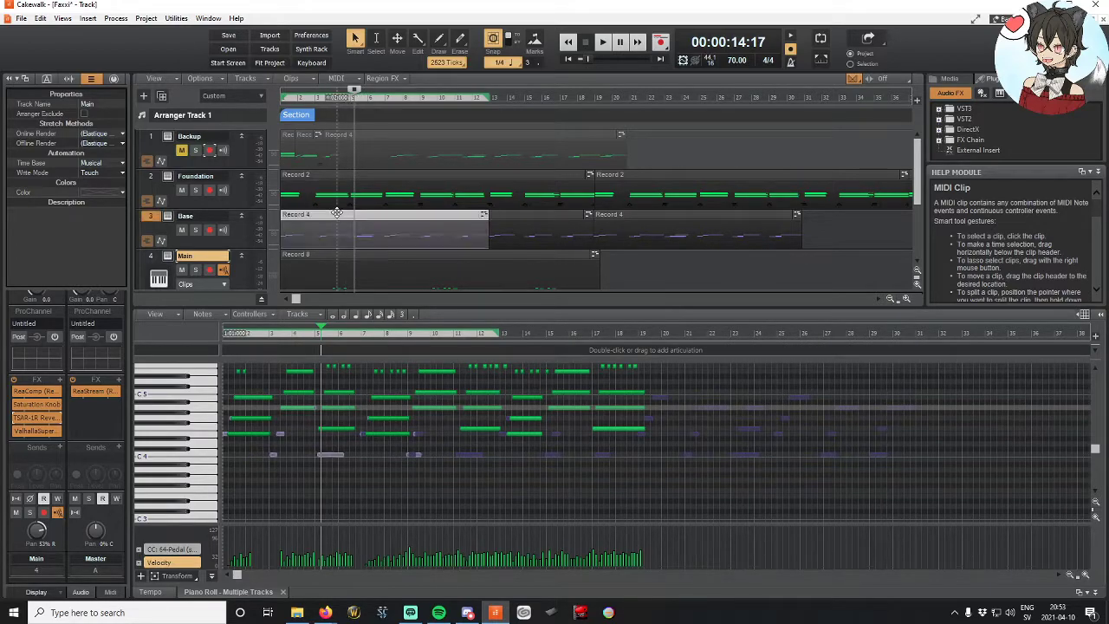
{"action": "key", "text": "Delete"}
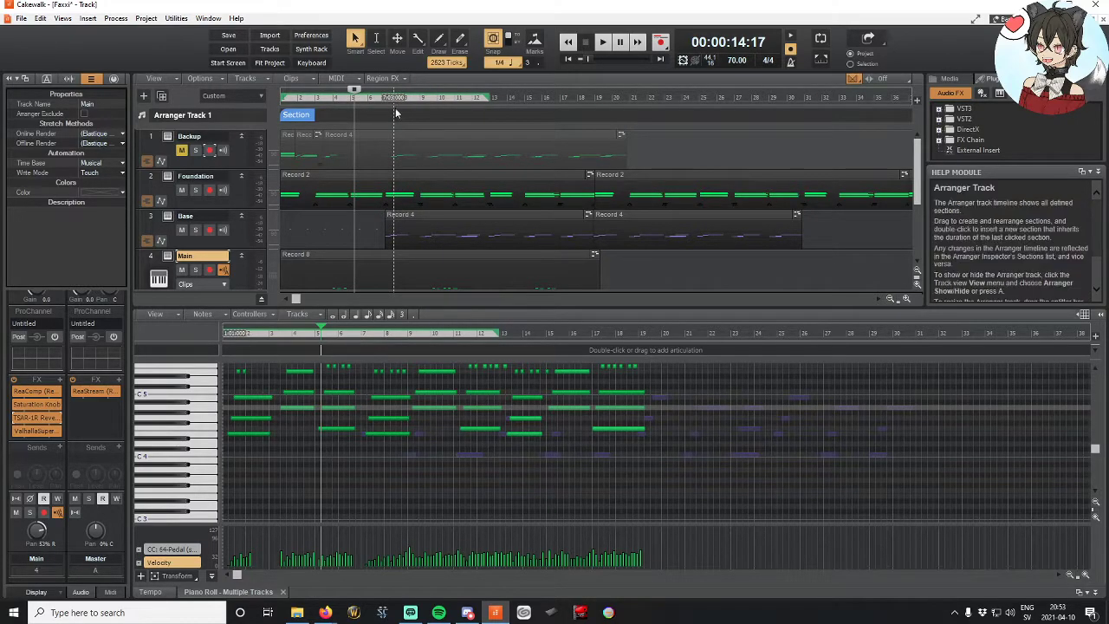
{"action": "left_click", "coordinate": [393, 95]}
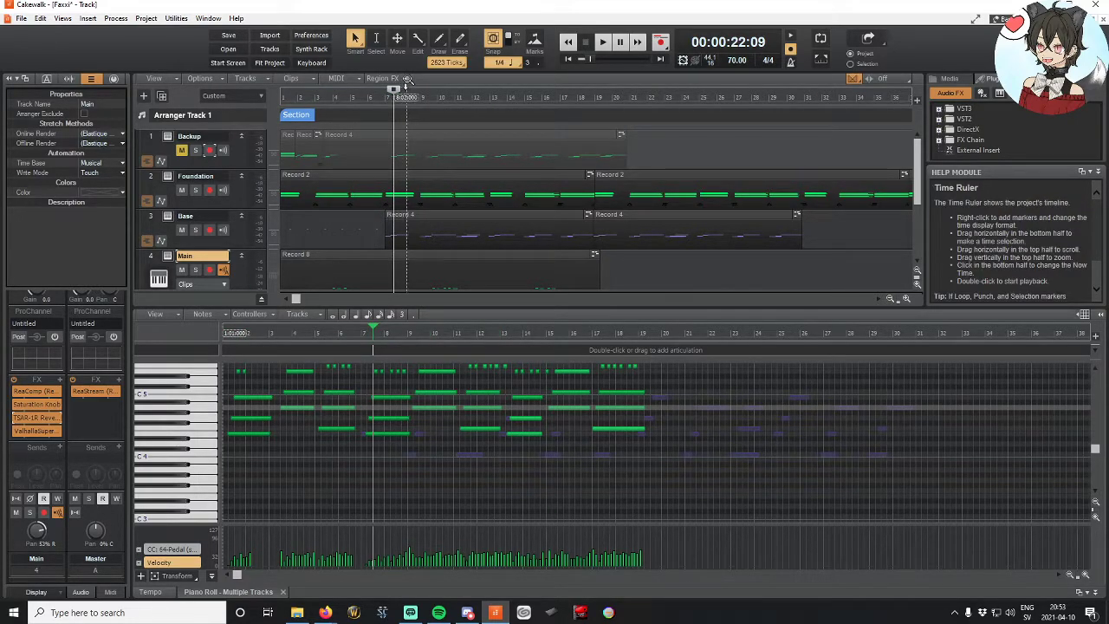
{"action": "left_click_drag", "start_coordinate": [405, 90], "coordinate": [596, 97]}
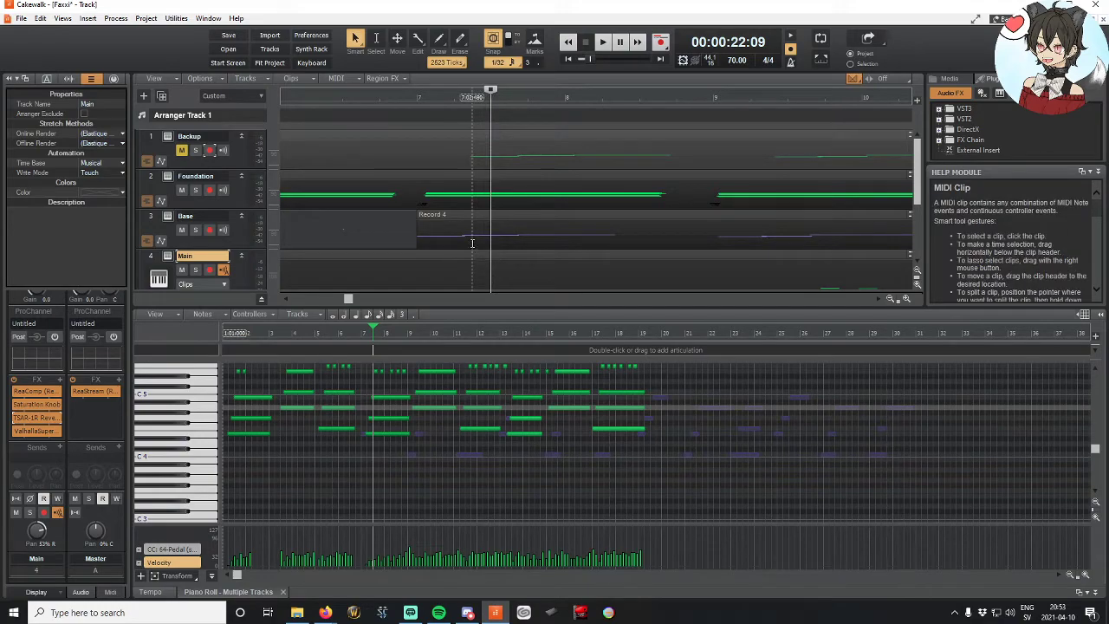
{"action": "scroll", "coordinate": [436, 196], "scroll_direction": "down", "scroll_amount": 1}
{"action": "scroll", "coordinate": [436, 197], "scroll_direction": "up", "scroll_amount": 1}
{"action": "scroll", "coordinate": [459, 240], "scroll_direction": "down", "scroll_amount": 3}
{"action": "scroll", "coordinate": [458, 243], "scroll_direction": "up", "scroll_amount": 3}
{"action": "key", "text": "ctrl+g"}
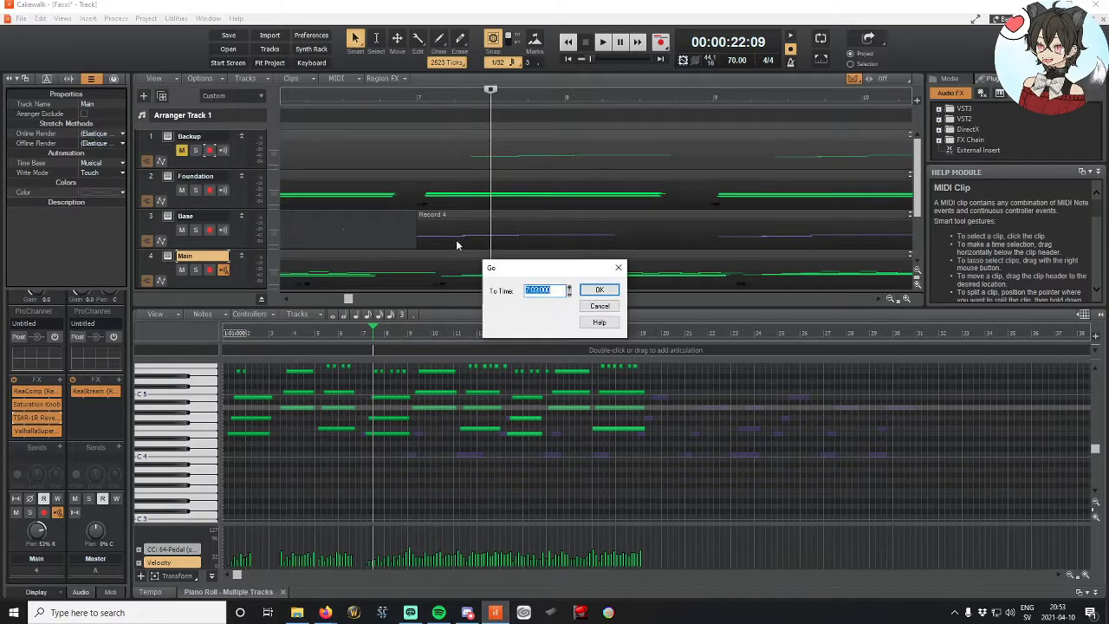
{"action": "left_click", "coordinate": [618, 269]}
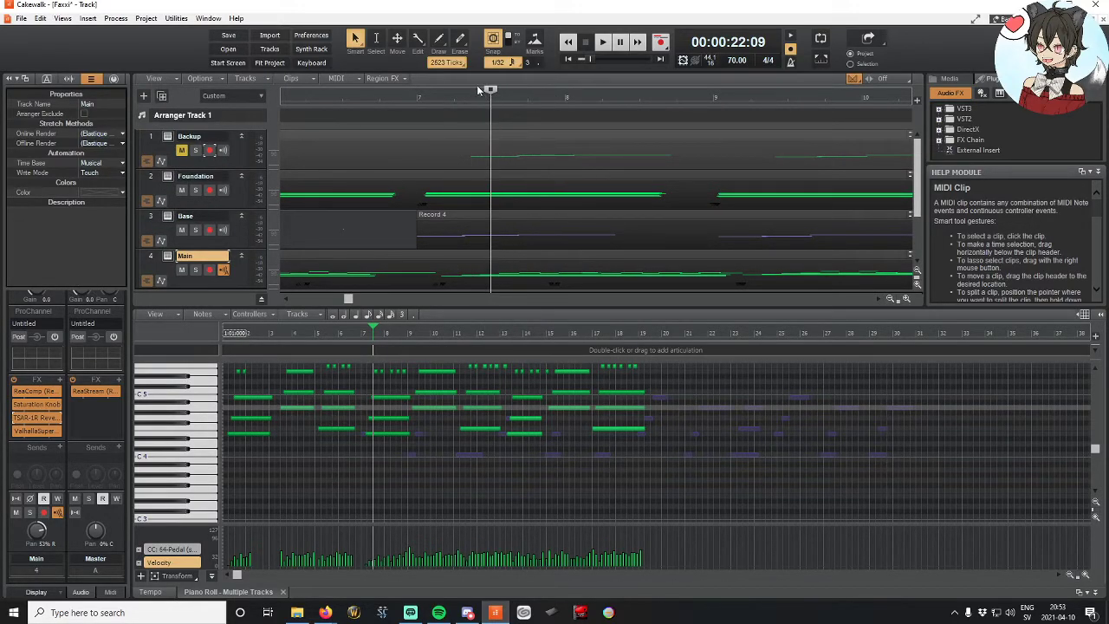
{"action": "scroll", "coordinate": [477, 86], "scroll_direction": "down", "scroll_amount": 4}
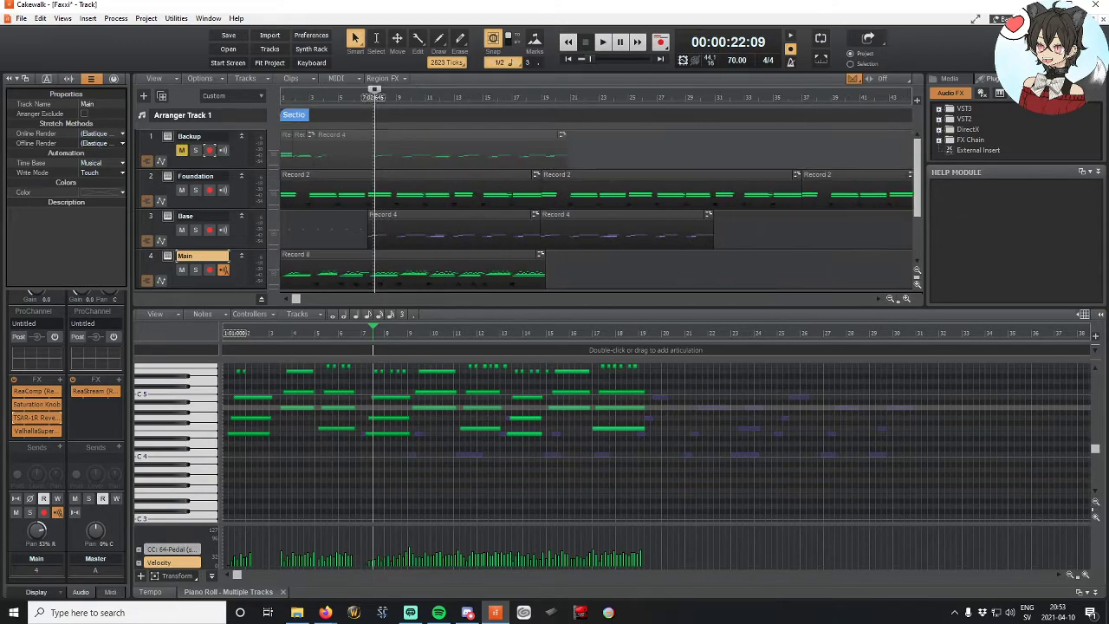
{"action": "scroll", "coordinate": [426, 267], "scroll_direction": "down", "scroll_amount": 3}
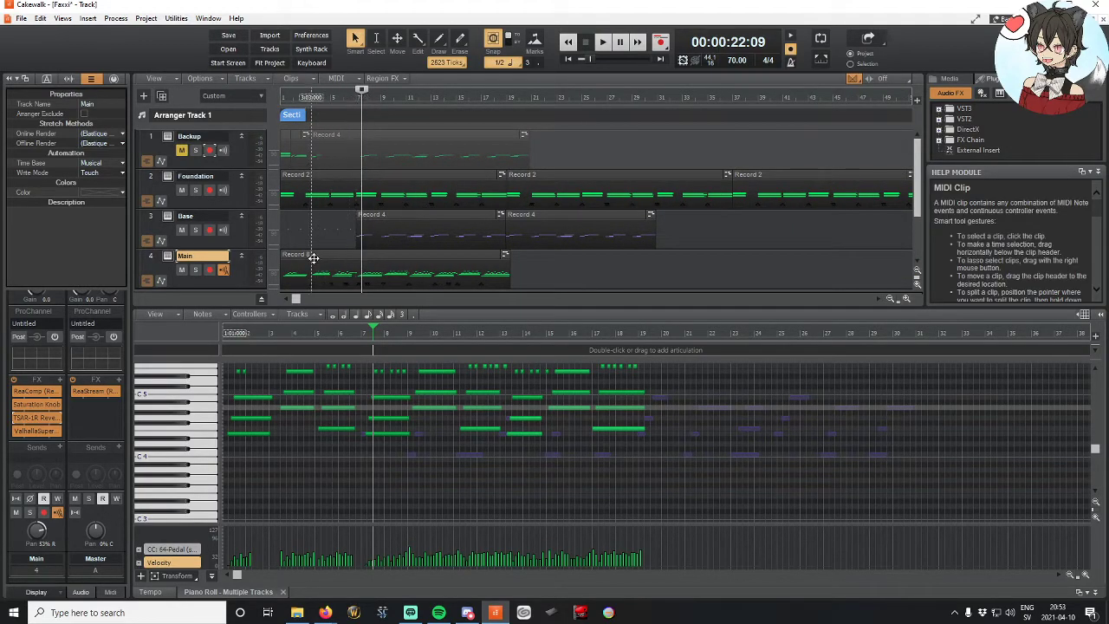
Step: Move the Main track's clip to start at bar 13 and play the arrangement from bar 5
{"action": "left_click_drag", "start_coordinate": [314, 255], "coordinate": [466, 266]}
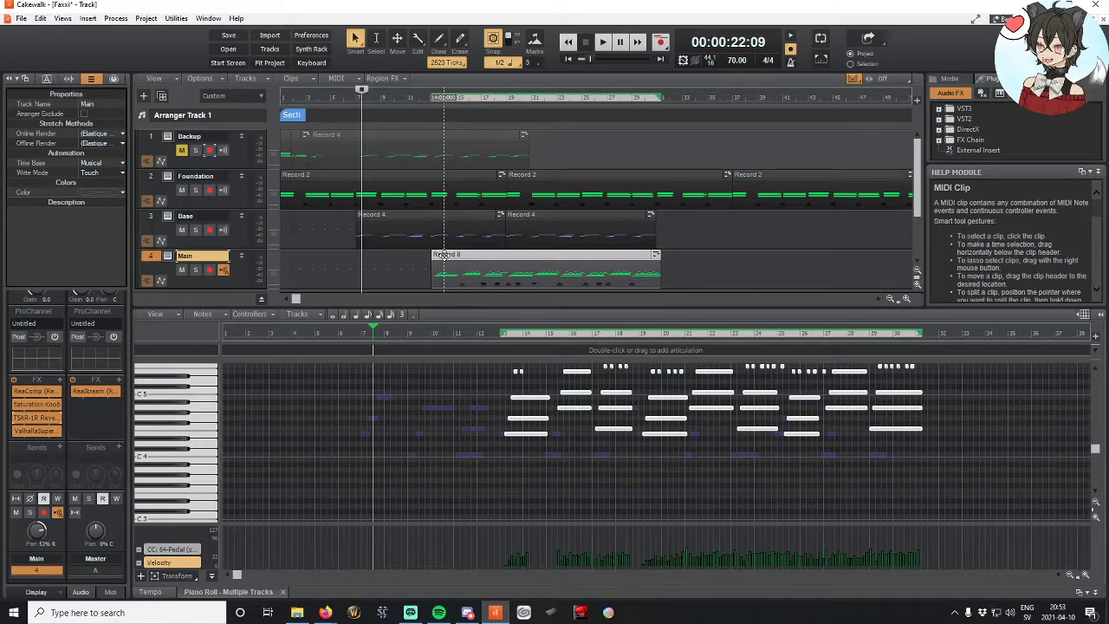
{"action": "key", "text": "ctrl+z"}
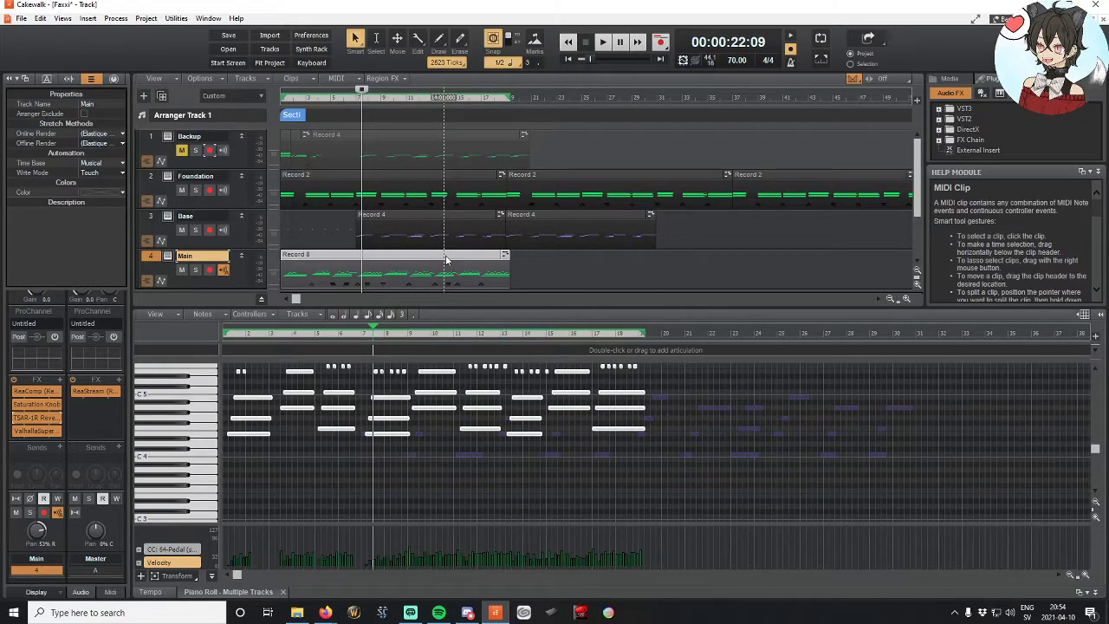
{"action": "left_click_drag", "start_coordinate": [333, 258], "coordinate": [499, 272]}
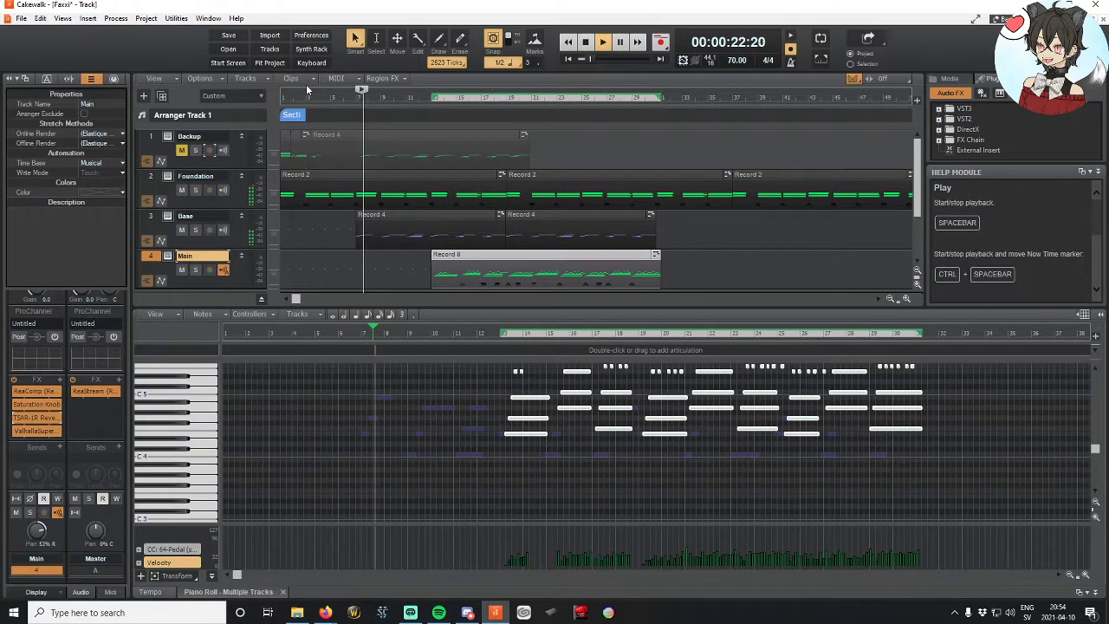
{"action": "left_click", "coordinate": [602, 41]}
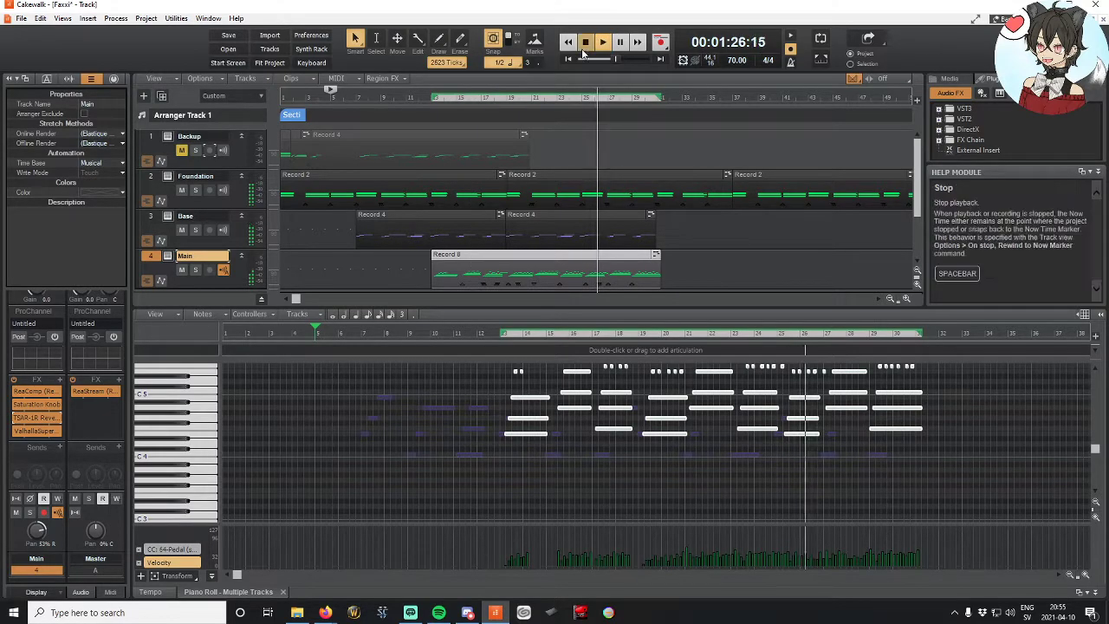
{"action": "left_click", "coordinate": [585, 41]}
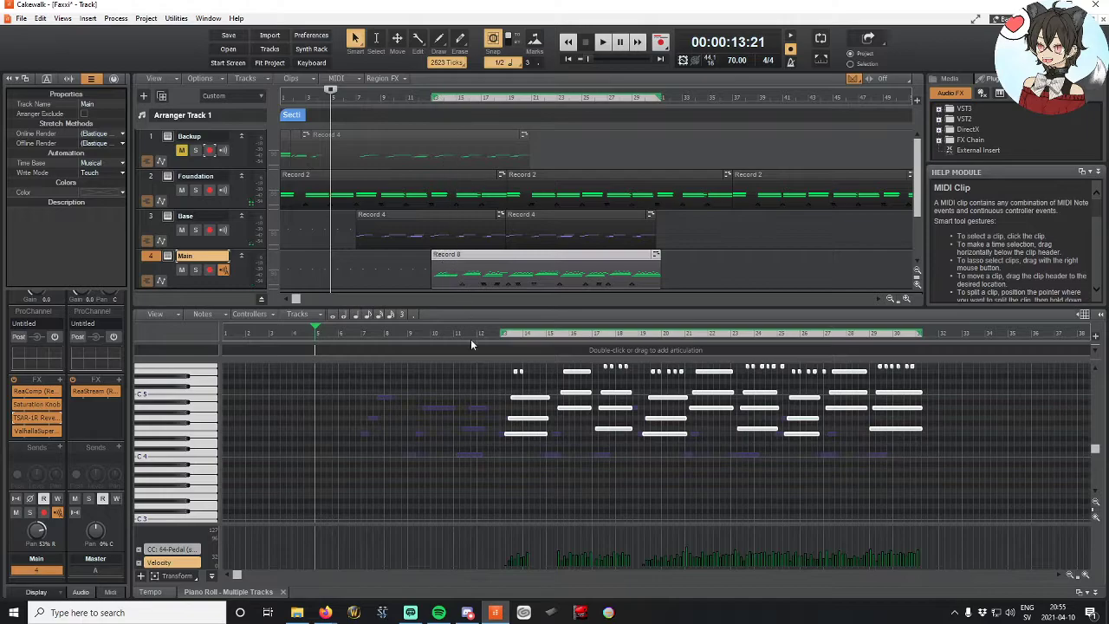
Step: Return the Main clip to bar 1 and shift all of its notes slightly earlier inside the clip
{"action": "scroll", "coordinate": [577, 388], "scroll_direction": "up", "scroll_amount": 2}
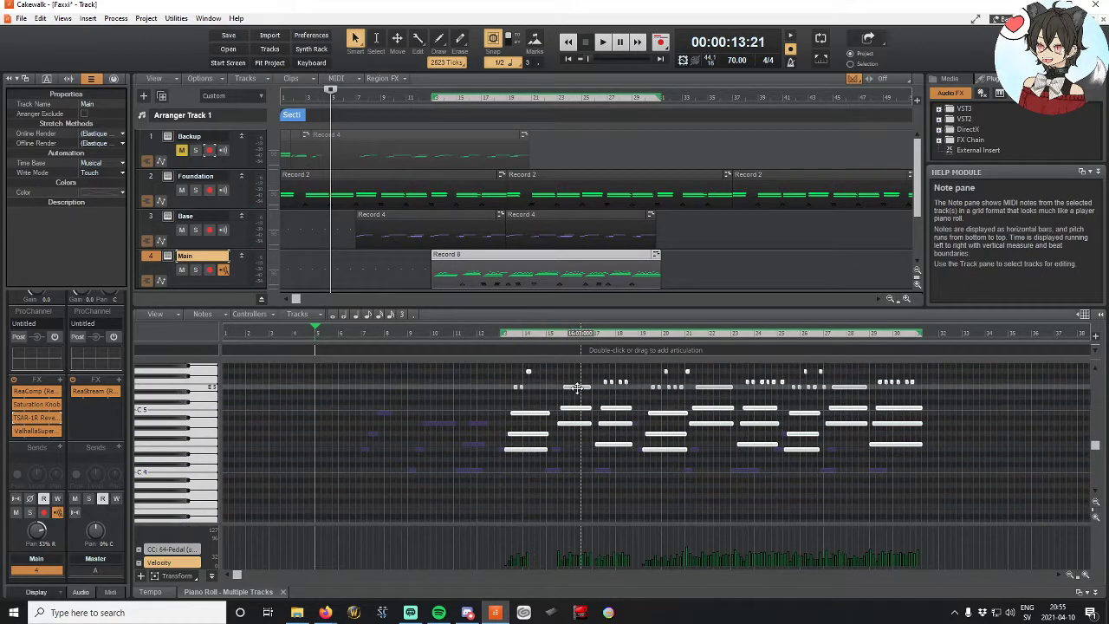
{"action": "scroll", "coordinate": [577, 388], "scroll_direction": "right", "scroll_amount": 2}
{"action": "left_click_drag", "start_coordinate": [441, 260], "coordinate": [291, 261]}
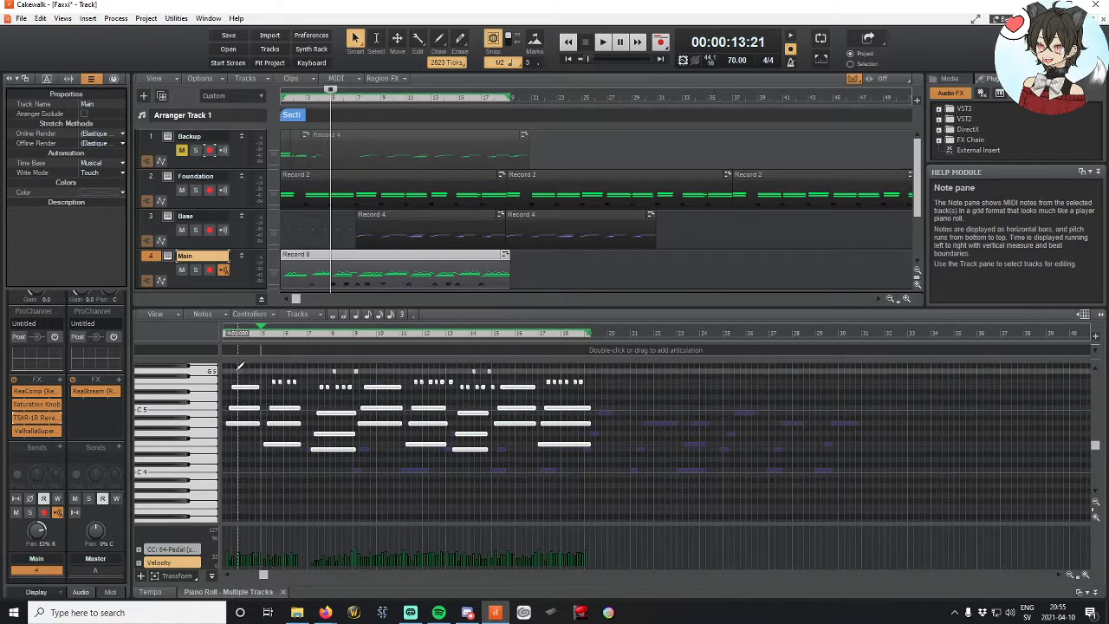
{"action": "right_click", "coordinate": [227, 372]}
{"action": "left_click", "coordinate": [508, 462]}
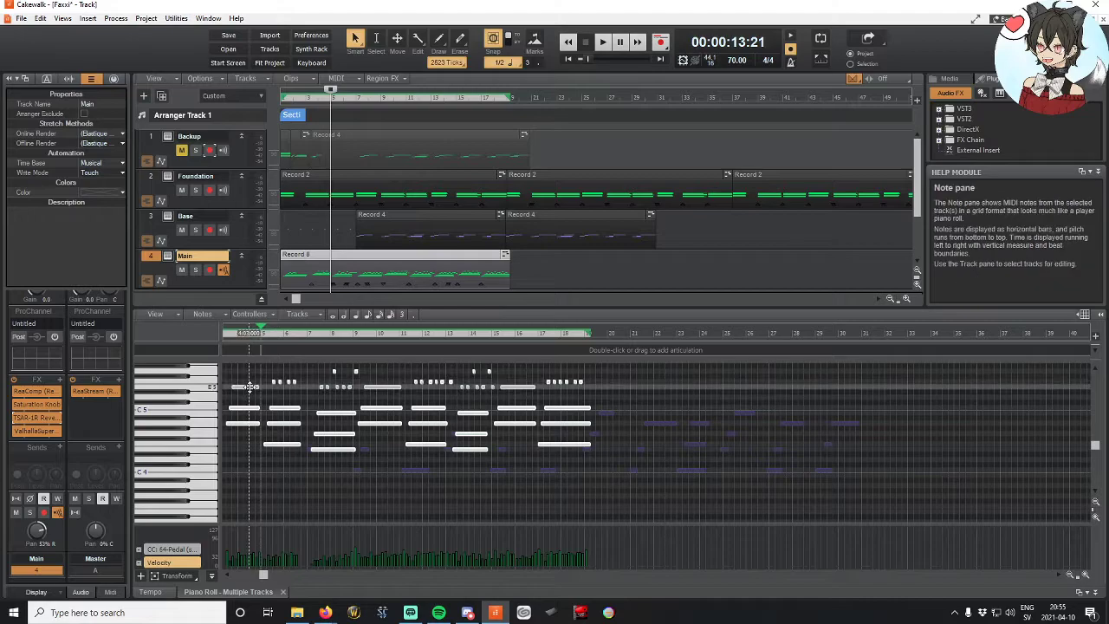
{"action": "left_click_drag", "start_coordinate": [248, 387], "coordinate": [246, 390]}
{"action": "left_click", "coordinate": [470, 372]}
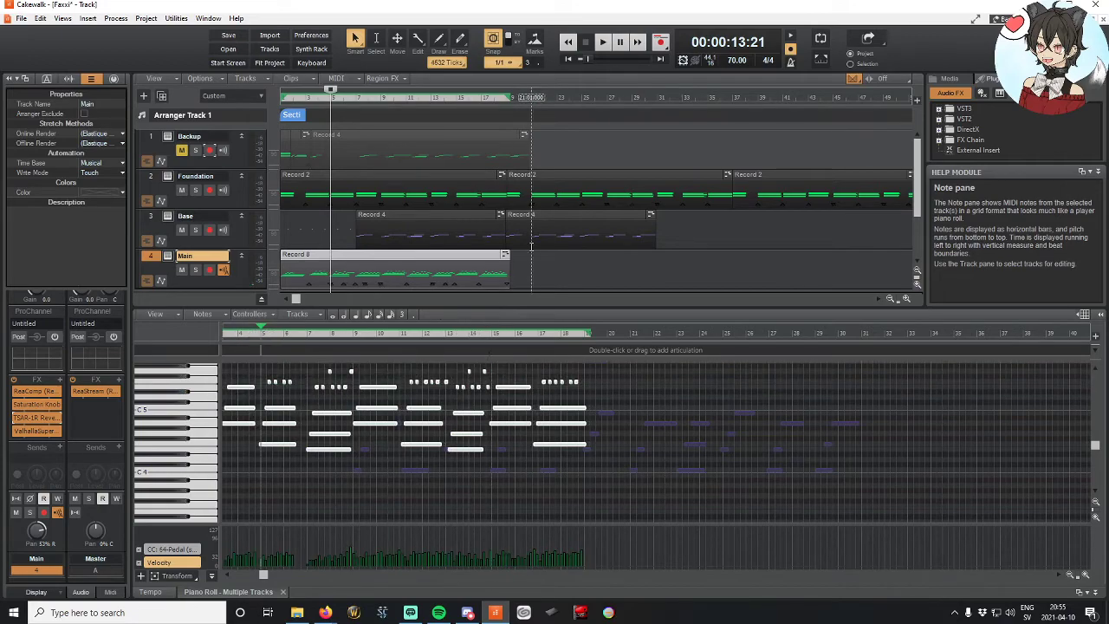
Step: Move the Main clip to start at bar 13 and play the song from just before that bar
{"action": "left_click_drag", "start_coordinate": [345, 255], "coordinate": [495, 260]}
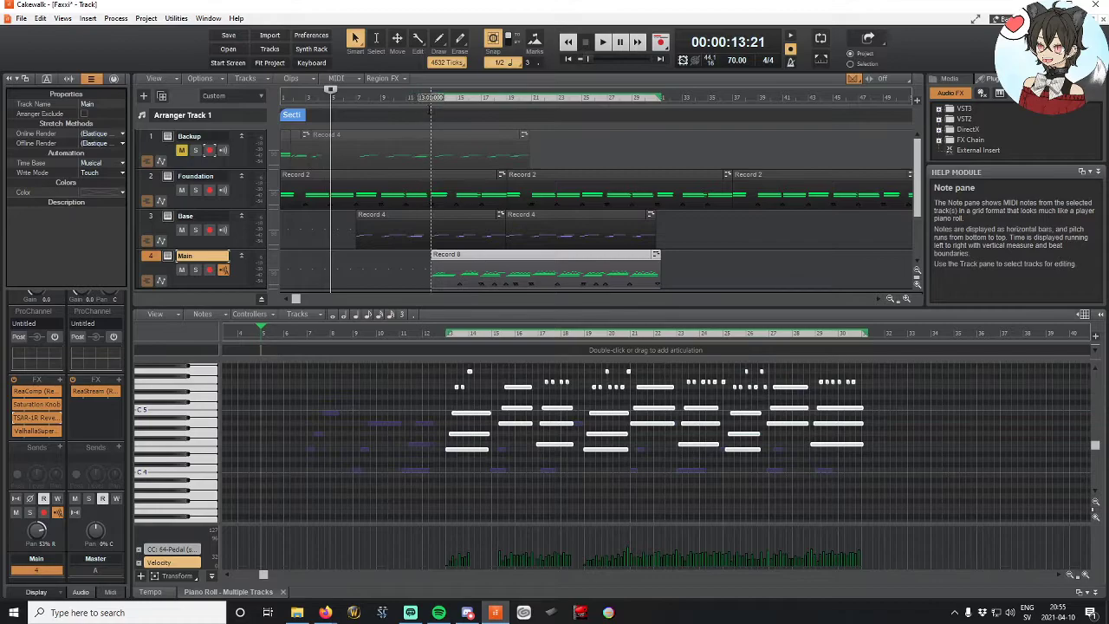
{"action": "left_click", "coordinate": [431, 97]}
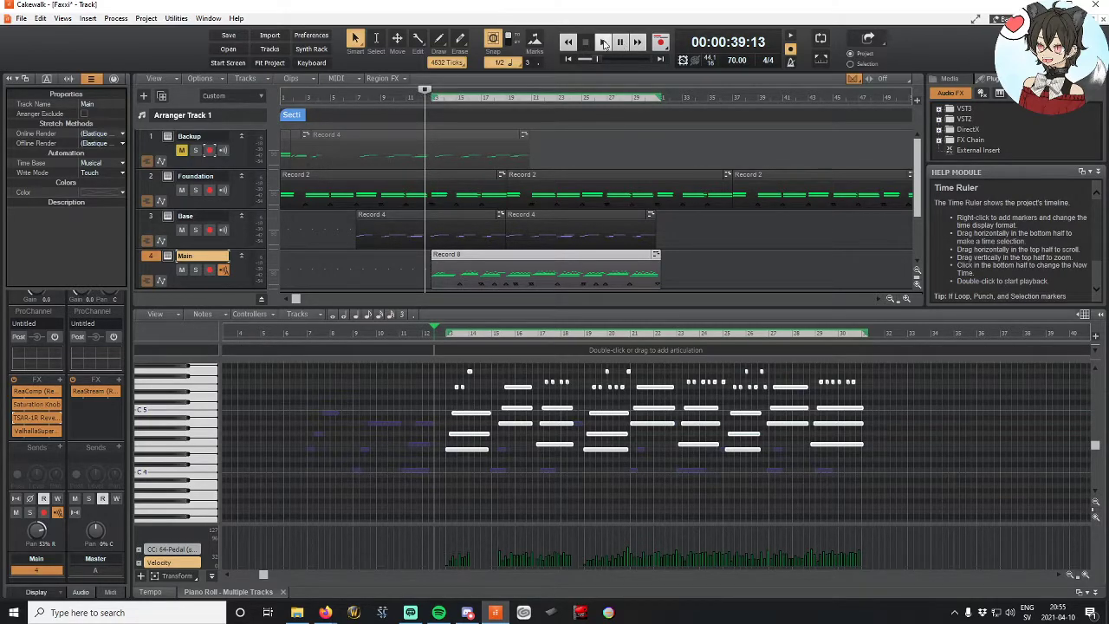
{"action": "left_click", "coordinate": [604, 44]}
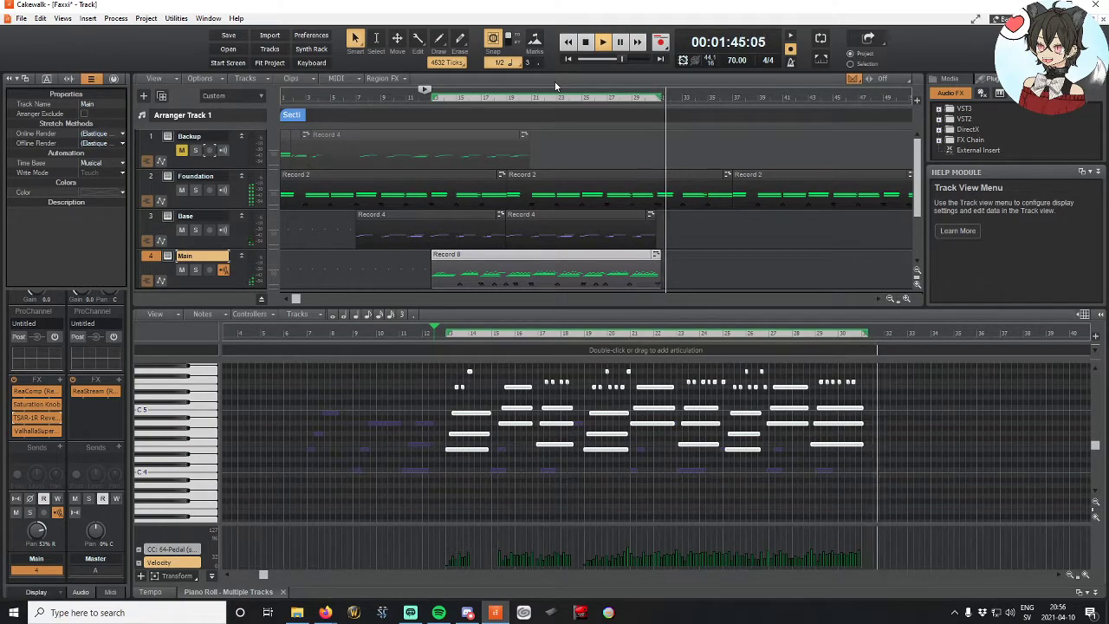
Step: Delete the last Foundation clip, starting at bar 37, and stop playback
{"action": "left_click", "coordinate": [791, 176]}
{"action": "key", "text": "Delete"}
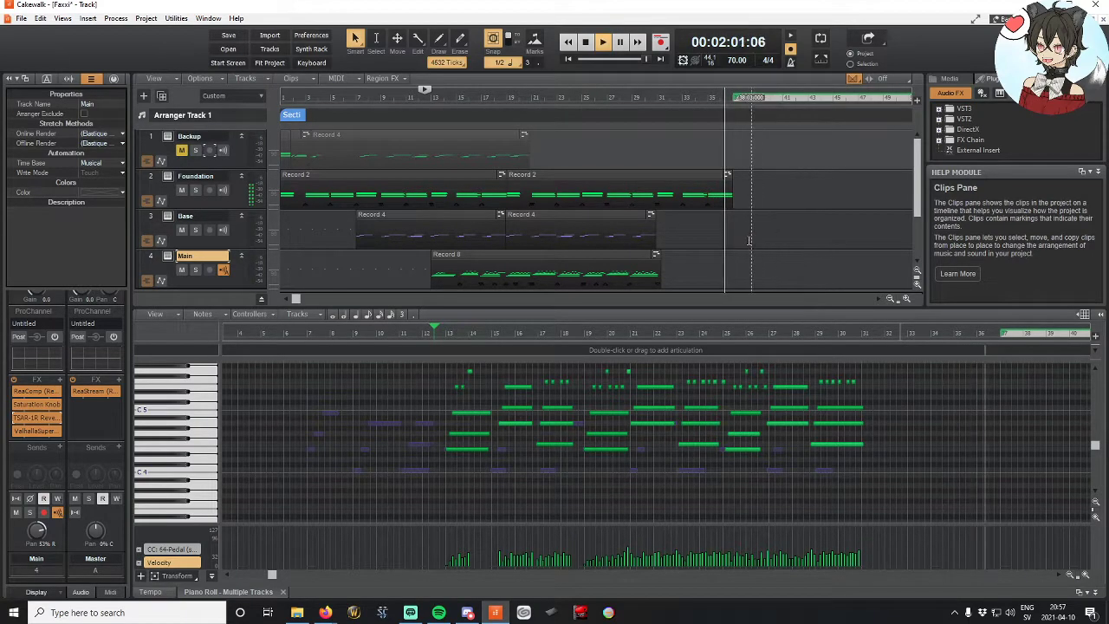
{"action": "left_click", "coordinate": [586, 43]}
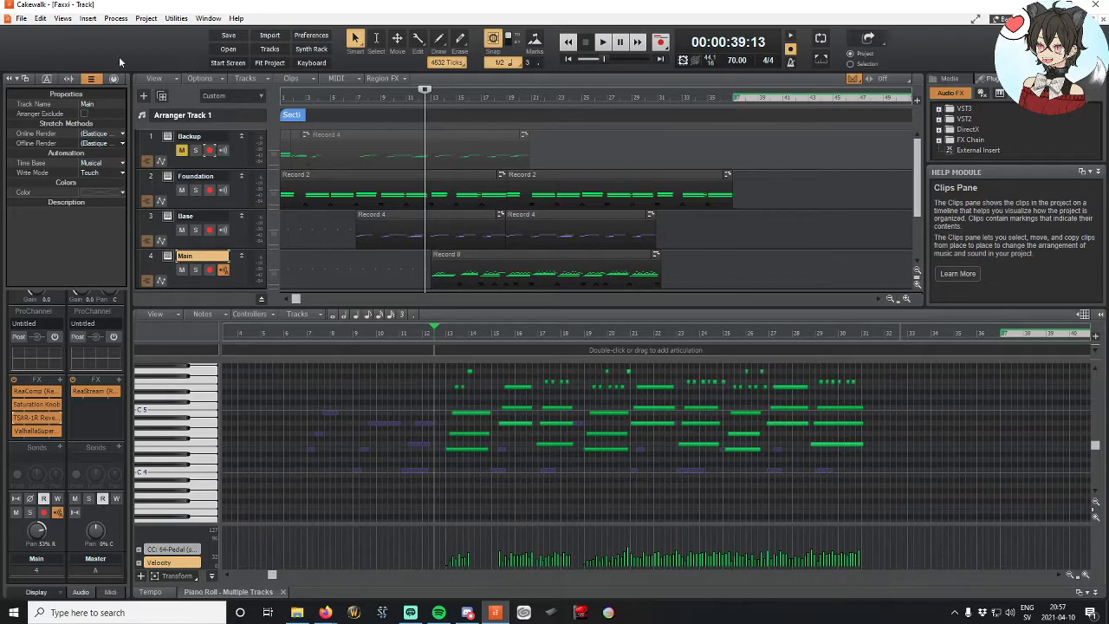
Step: Try to export the project as audio with the current time selection after bar 37
{"action": "left_click", "coordinate": [21, 18]}
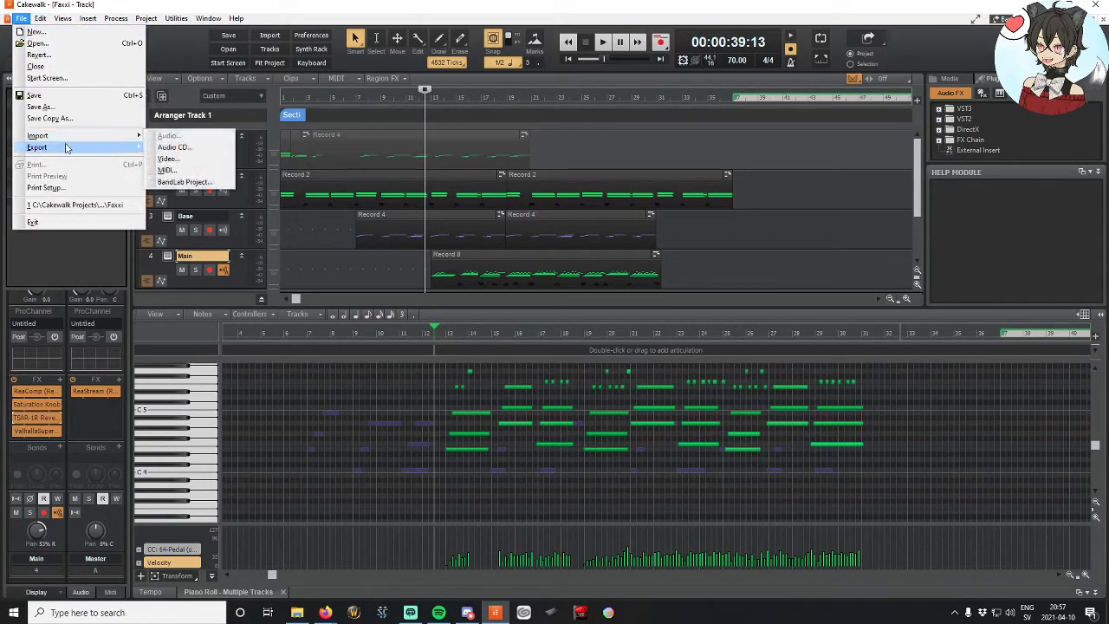
{"action": "mouse_move", "coordinate": [67, 148]}
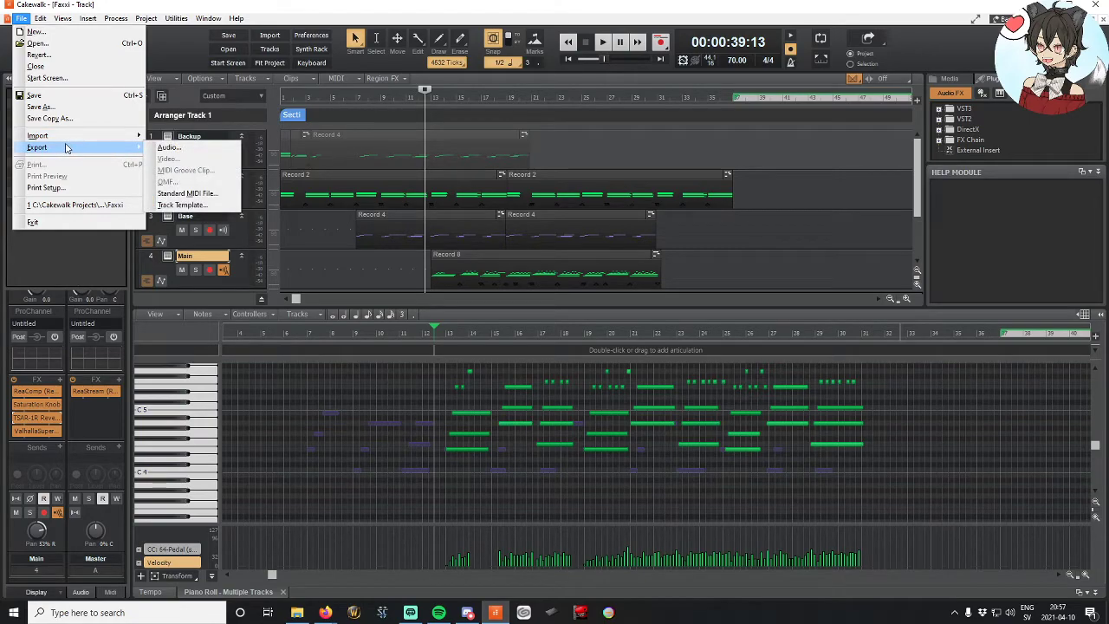
{"action": "left_click", "coordinate": [169, 149]}
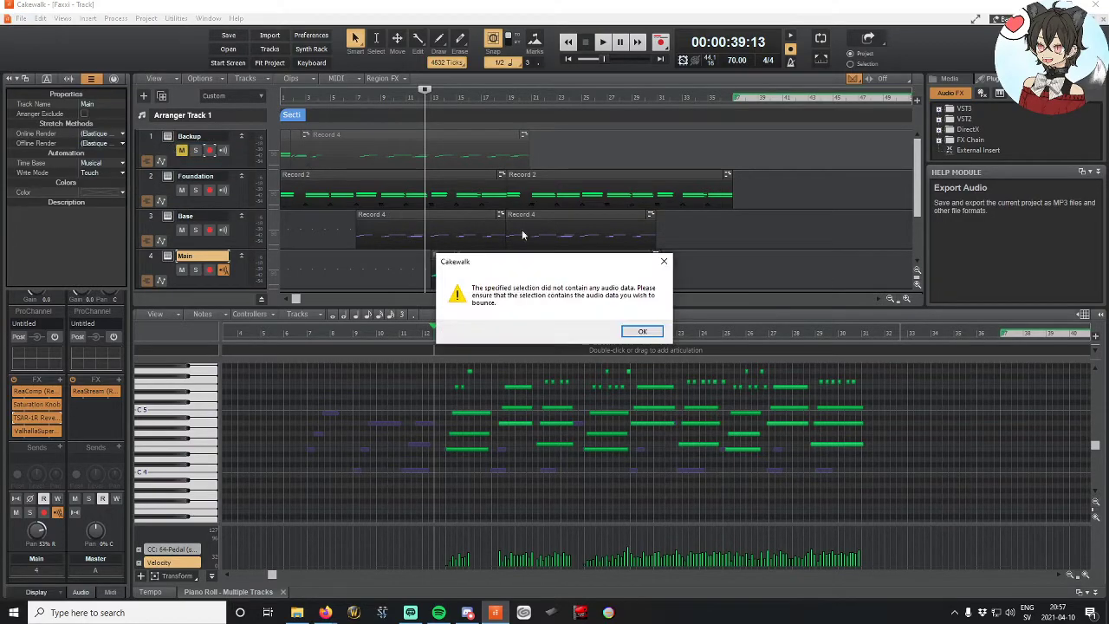
{"action": "left_click", "coordinate": [646, 332]}
{"action": "left_click", "coordinate": [20, 19]}
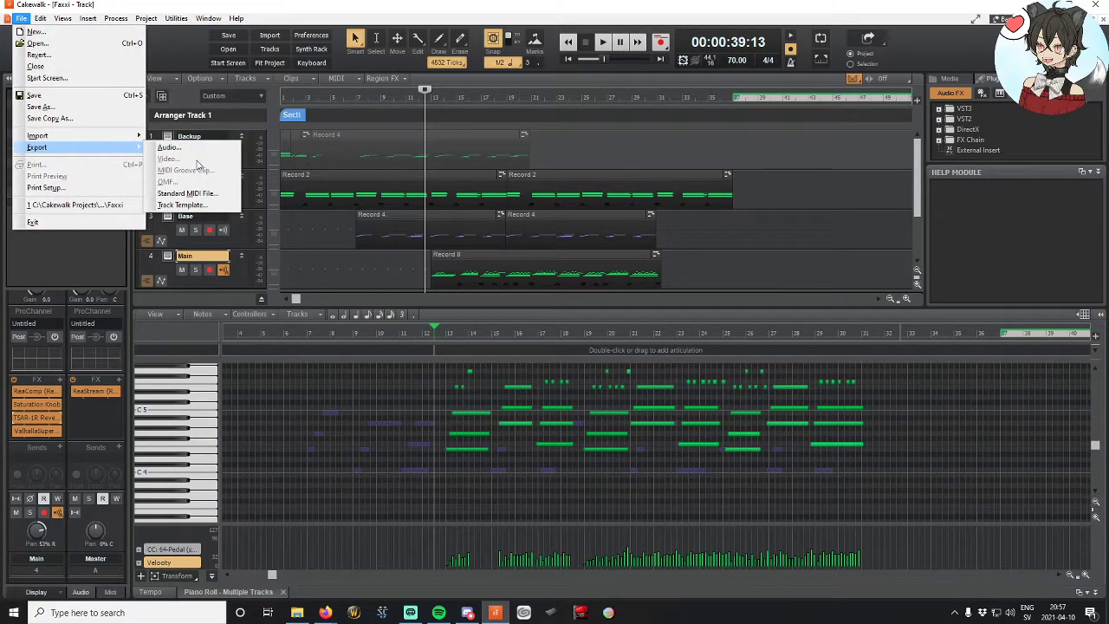
{"action": "left_click", "coordinate": [181, 149]}
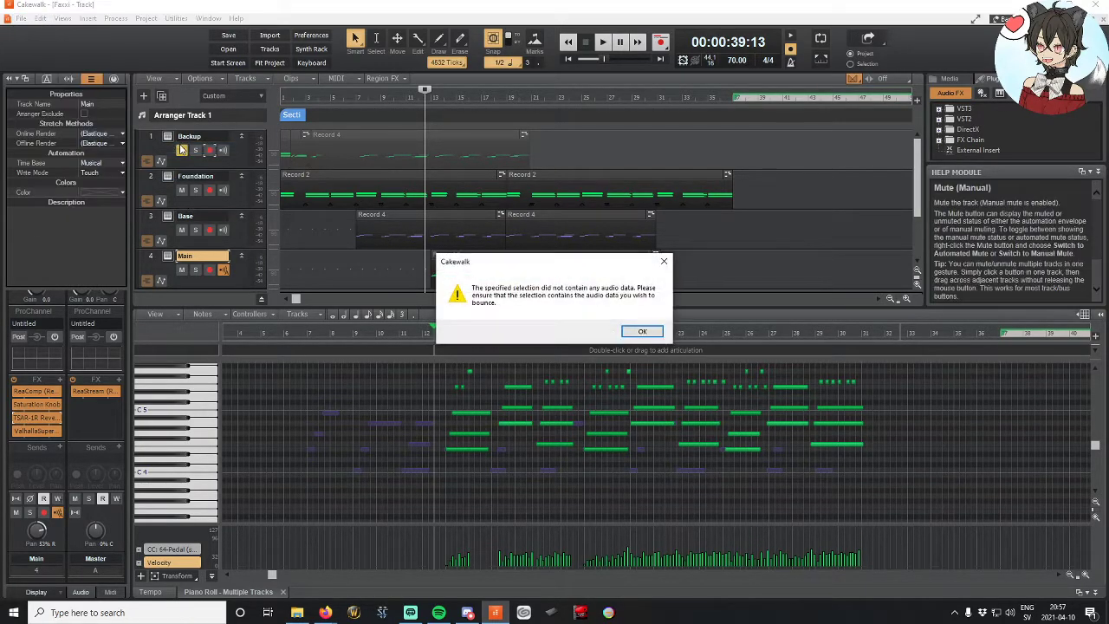
{"action": "left_click", "coordinate": [656, 330]}
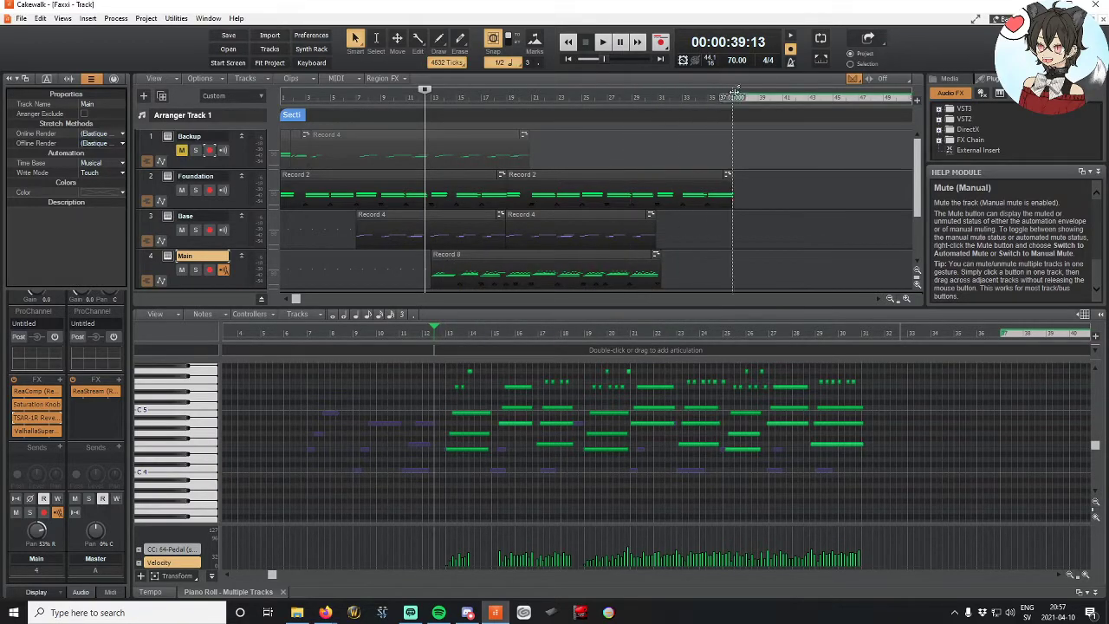
Step: Set the time selection to run from bar 1 to the end of the Foundation track at bar 37
{"action": "left_click_drag", "start_coordinate": [709, 98], "coordinate": [281, 98]}
{"action": "scroll", "coordinate": [724, 234], "scroll_direction": "down", "scroll_amount": 3}
{"action": "scroll", "coordinate": [725, 234], "scroll_direction": "up", "scroll_amount": 3}
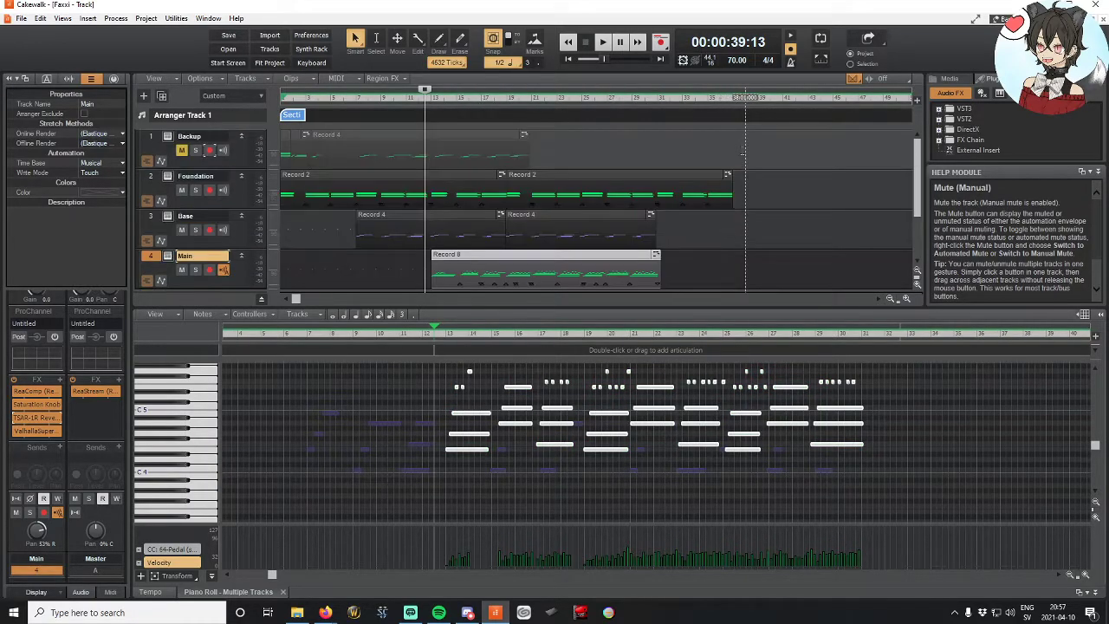
{"action": "left_click_drag", "start_coordinate": [305, 299], "coordinate": [471, 300]}
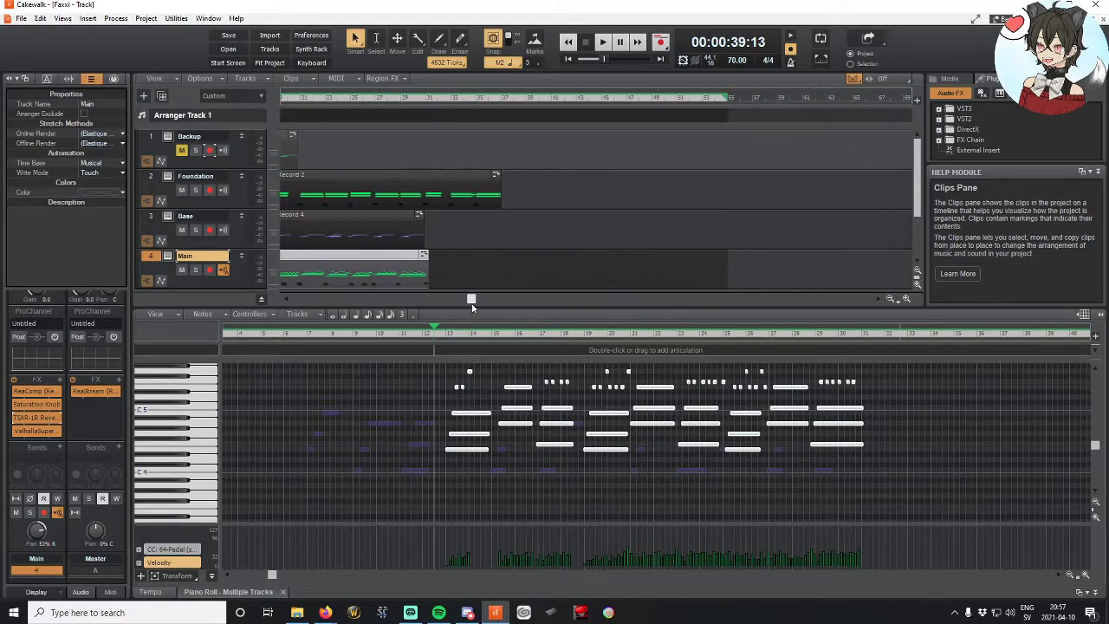
{"action": "left_click_drag", "start_coordinate": [726, 97], "coordinate": [502, 132]}
{"action": "left_click_drag", "start_coordinate": [471, 299], "coordinate": [279, 304]}
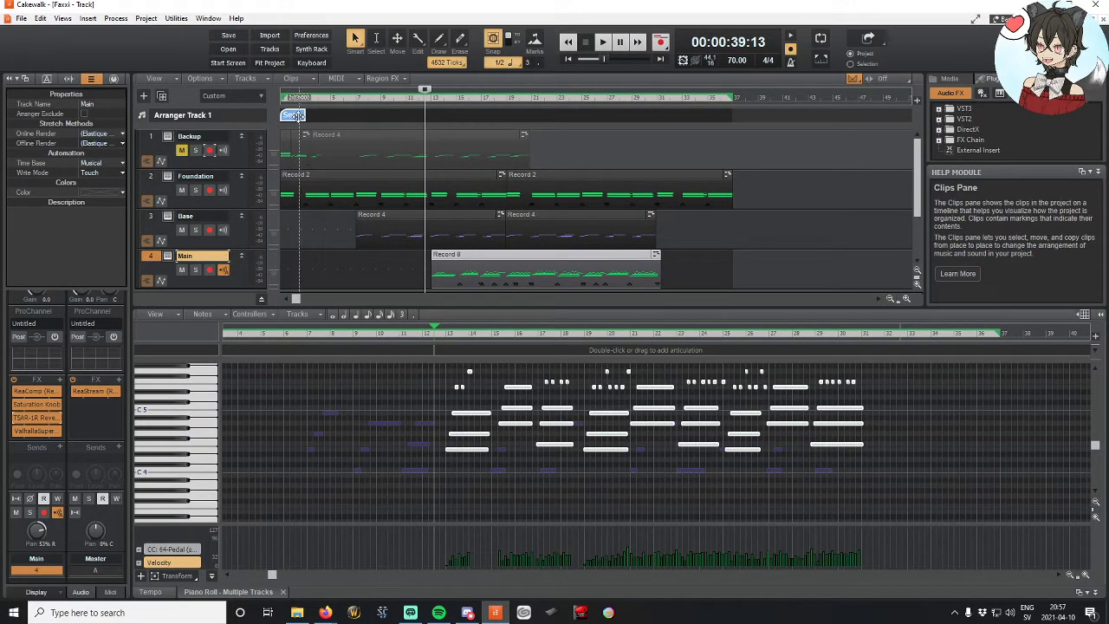
{"action": "left_click_drag", "start_coordinate": [304, 114], "coordinate": [735, 111]}
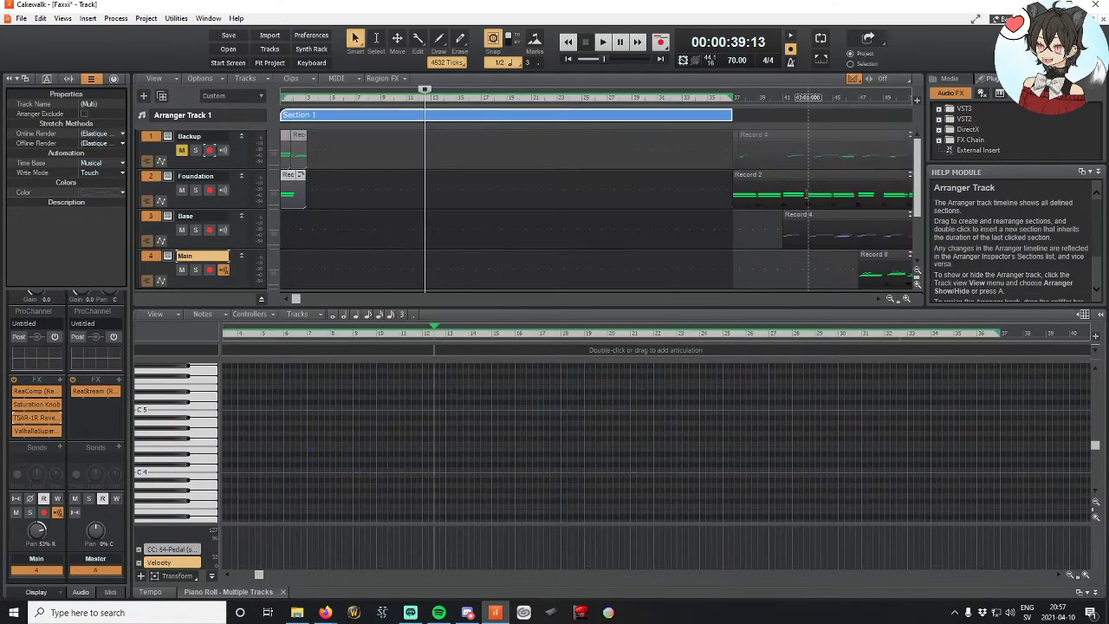
{"action": "key", "text": "ctrl+z"}
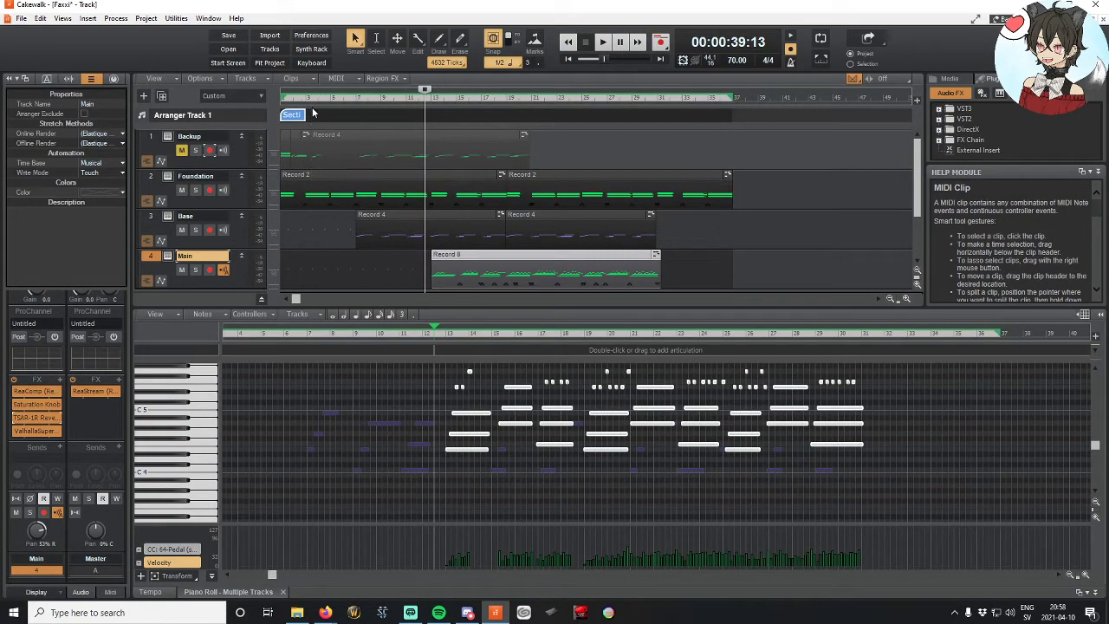
Step: Export the entire mix as a stereo Wave file named Faxxi into the Music library folder
{"action": "left_click", "coordinate": [18, 22]}
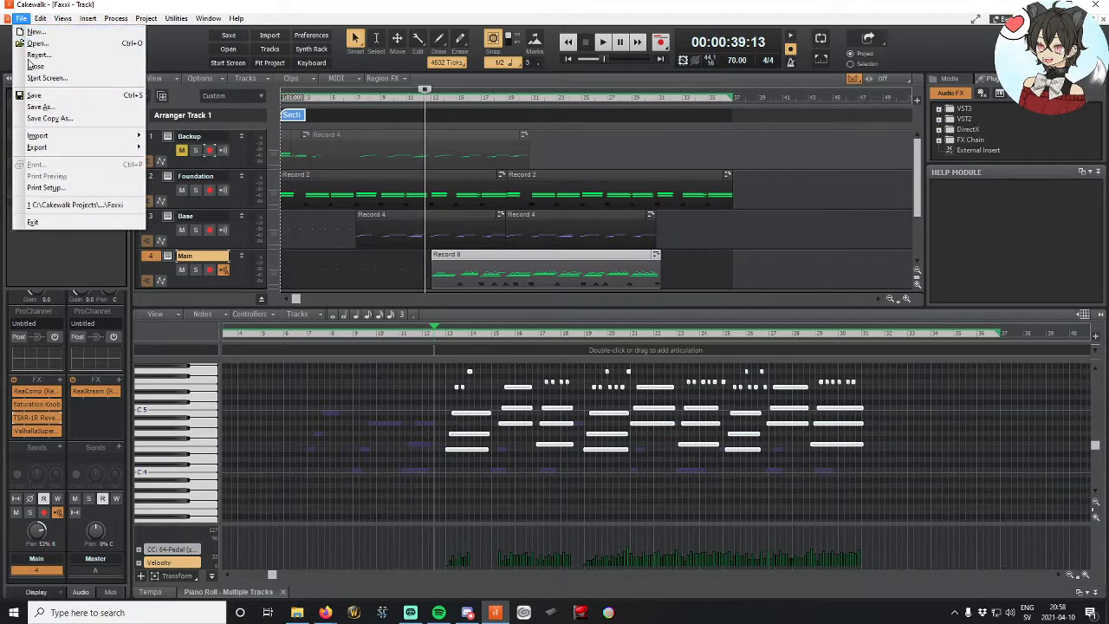
{"action": "mouse_move", "coordinate": [52, 141]}
{"action": "left_click", "coordinate": [201, 150]}
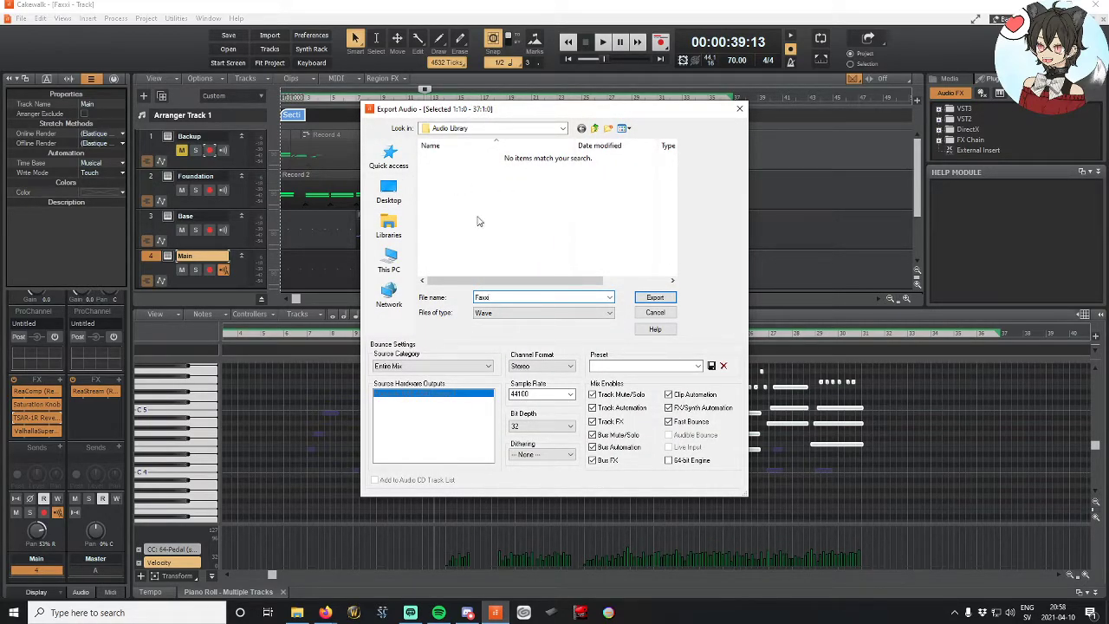
{"action": "left_click", "coordinate": [411, 232]}
{"action": "left_click", "coordinate": [485, 187]}
{"action": "double_click", "coordinate": [466, 189]}
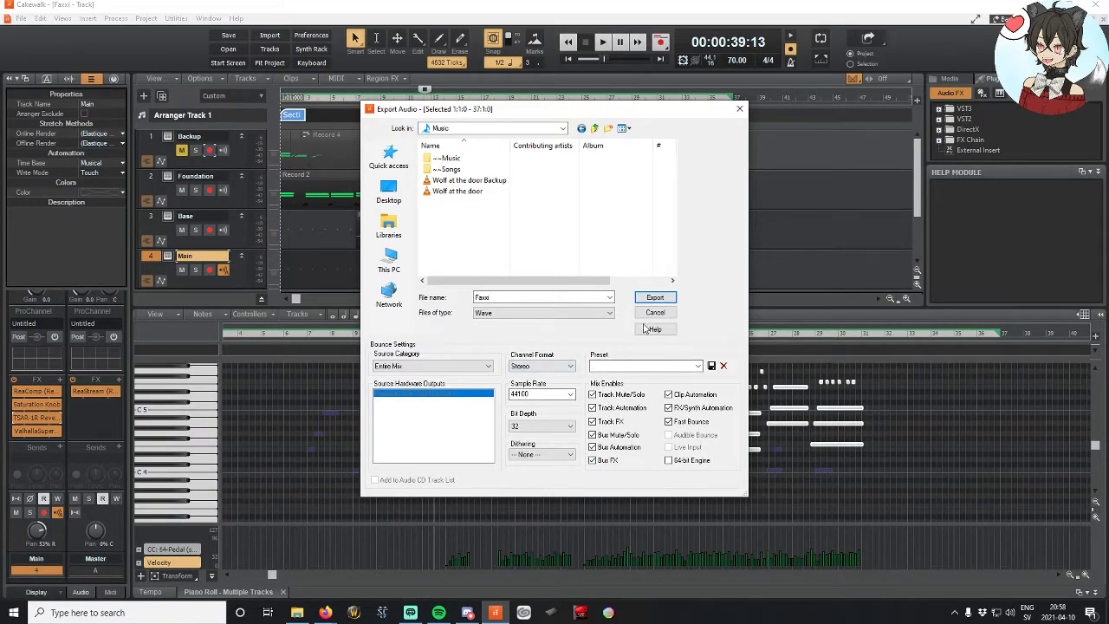
{"action": "left_click", "coordinate": [655, 298]}
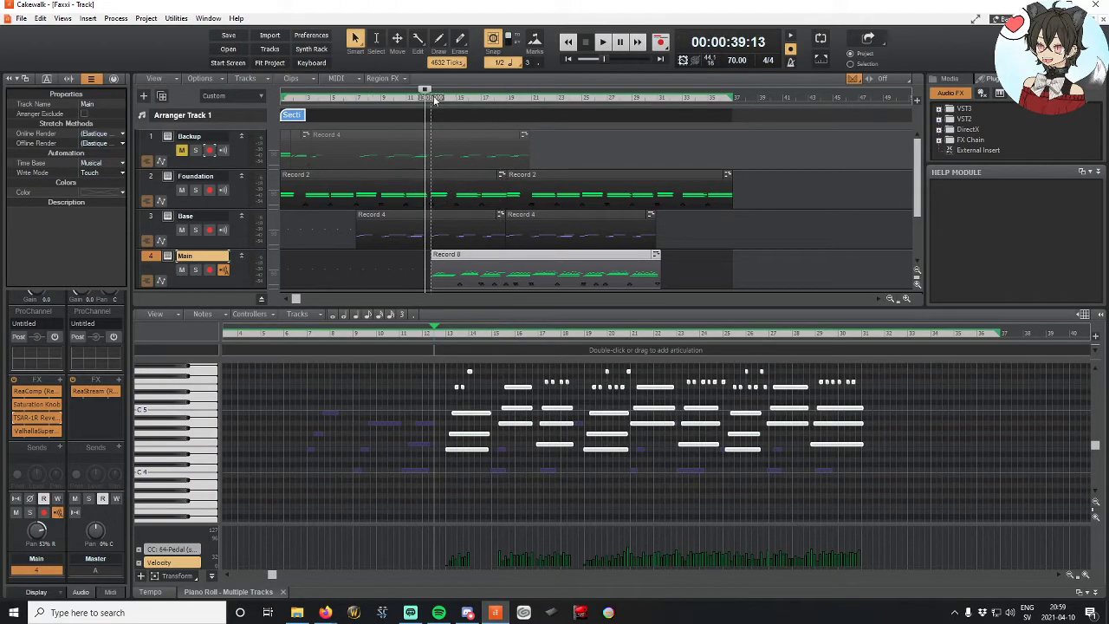
{"action": "scroll", "coordinate": [425, 90], "scroll_direction": "up", "scroll_amount": 1}
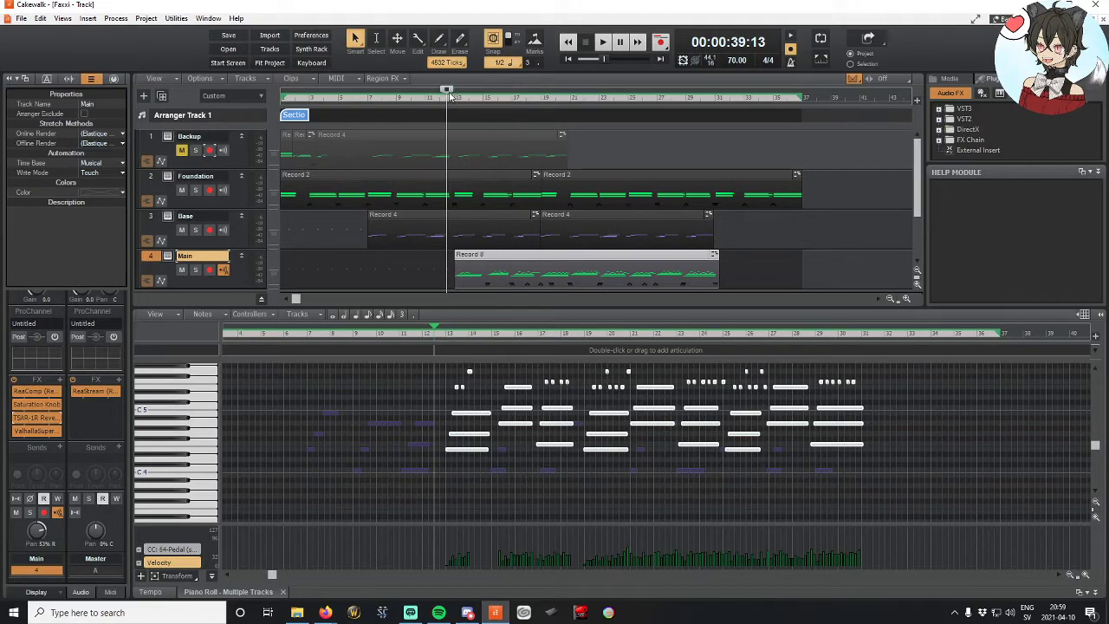
Step: Move the playhead to the song's end at bar 37, and open the exported Faxxi.wav in VLC media player
{"action": "left_click", "coordinate": [722, 96]}
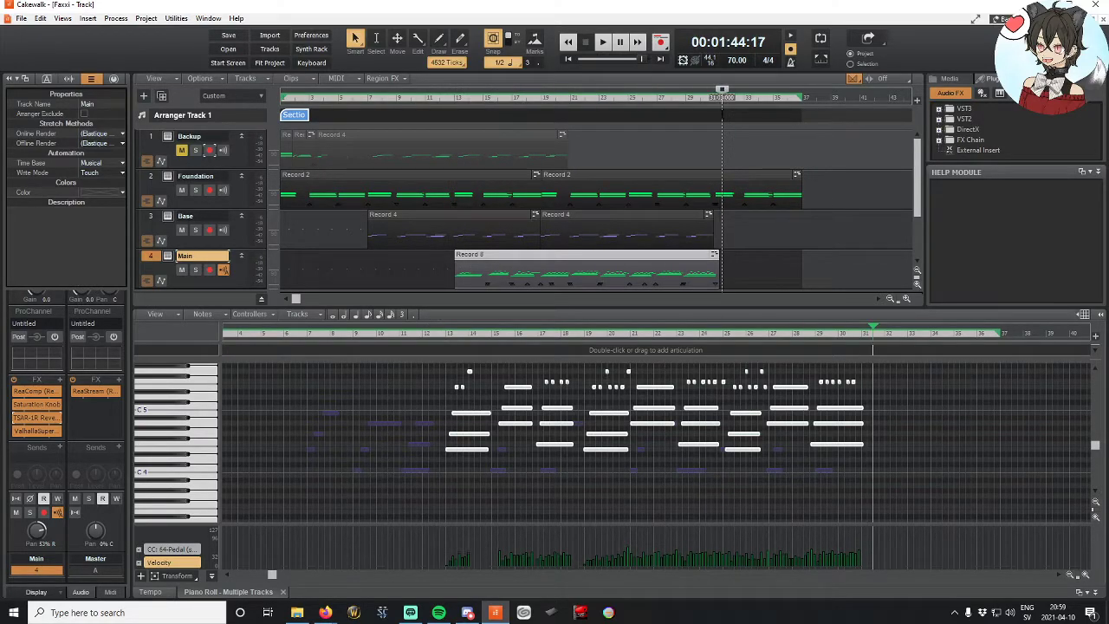
{"action": "left_click", "coordinate": [801, 92]}
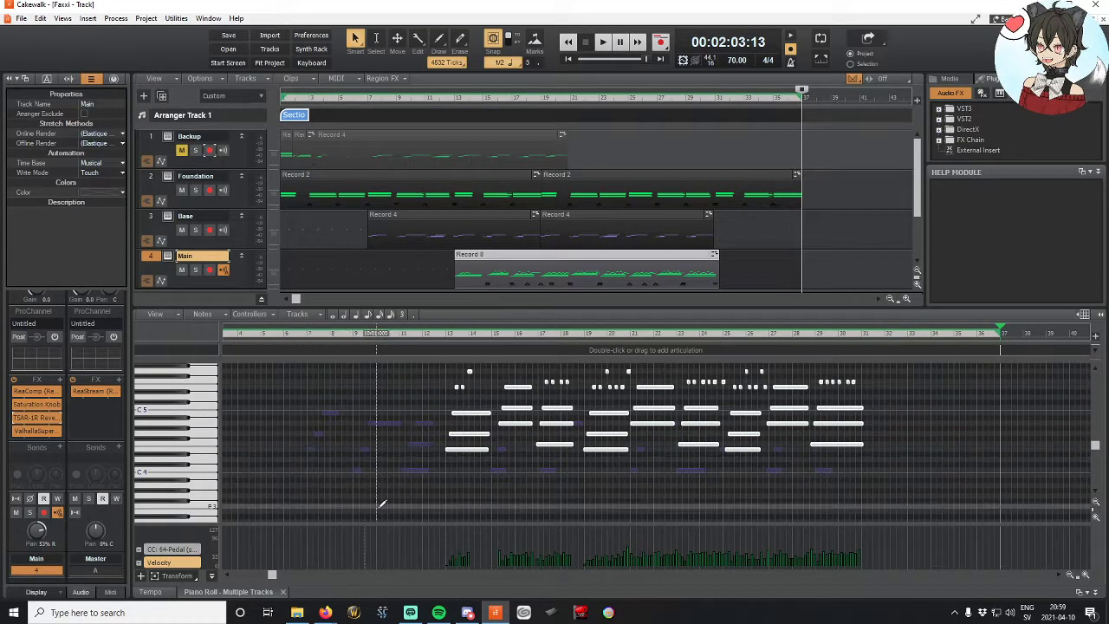
{"action": "left_click", "coordinate": [297, 613]}
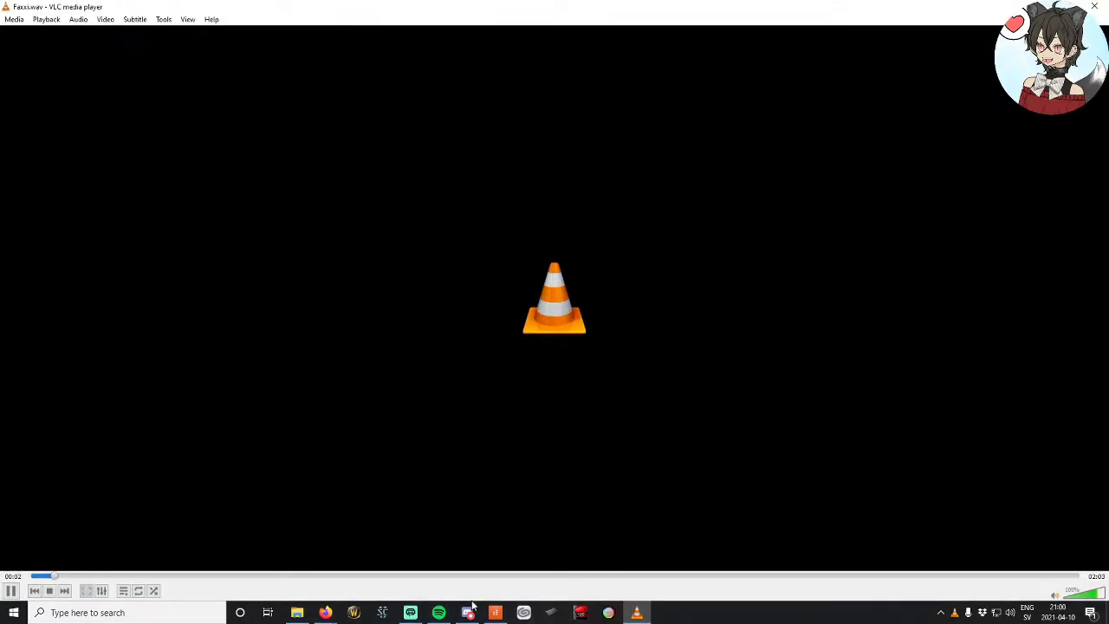
Step: Spot-check the exported Faxxi.wav at several positions from the beginning to past the middle, and close the player
{"action": "left_click", "coordinate": [410, 612]}
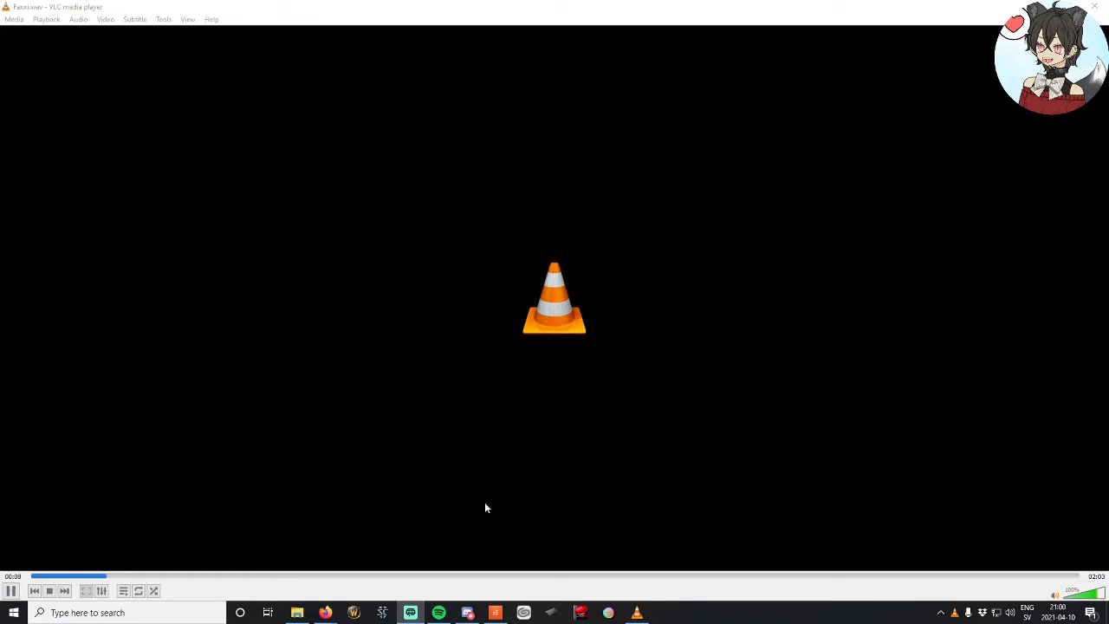
{"action": "left_click", "coordinate": [381, 575]}
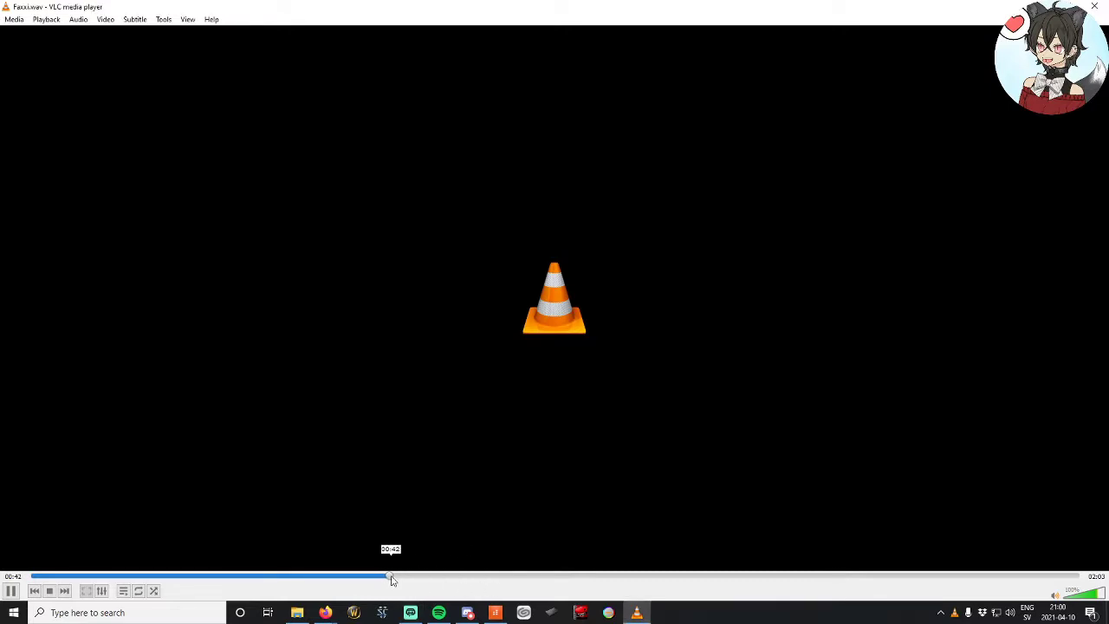
{"action": "left_click", "coordinate": [55, 574]}
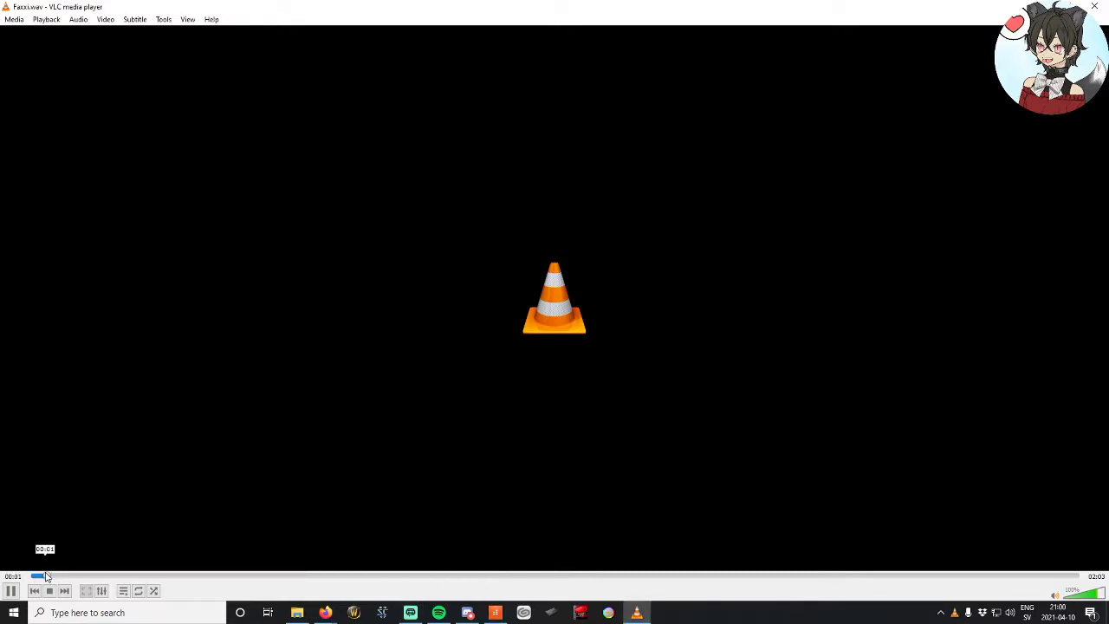
{"action": "left_click", "coordinate": [429, 575]}
{"action": "left_click", "coordinate": [629, 576]}
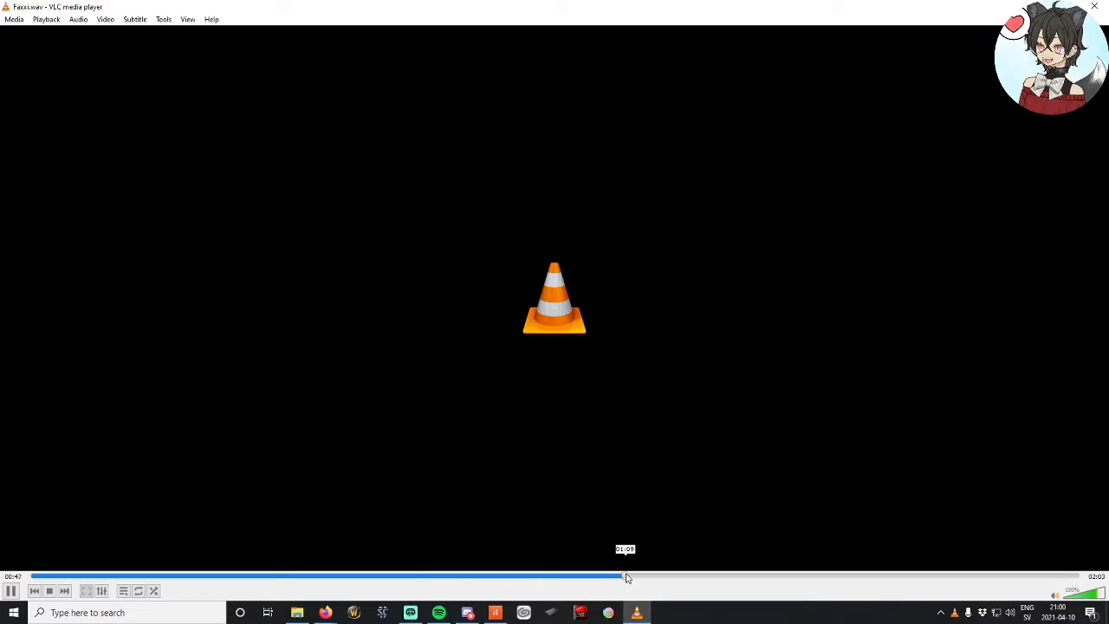
{"action": "left_click", "coordinate": [1098, 4]}
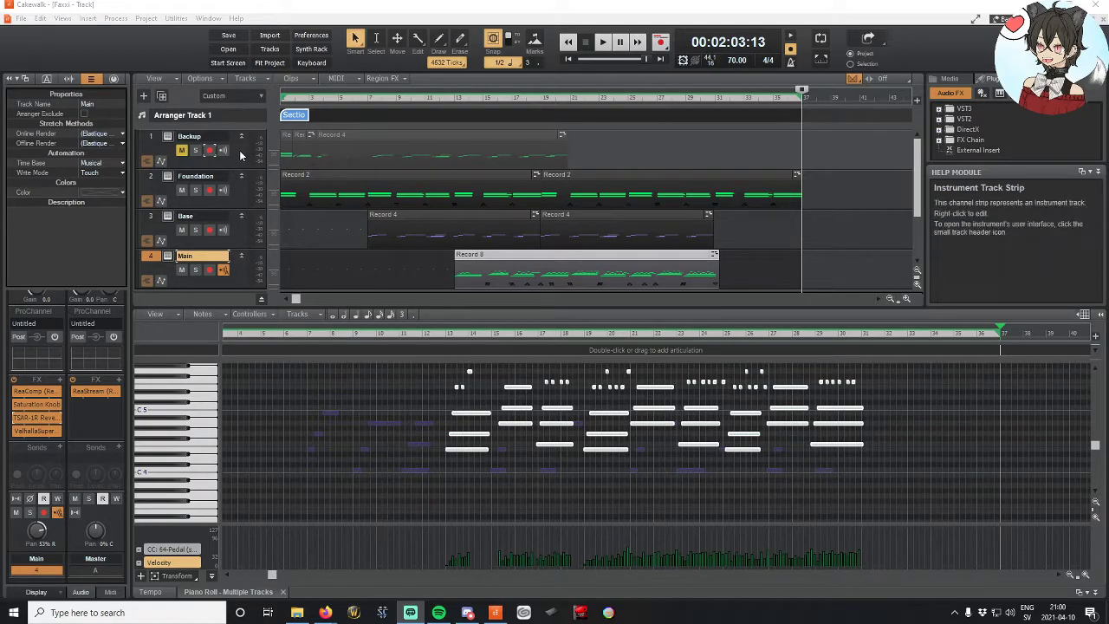
Step: Review the source category options in the audio export settings, and cancel without exporting
{"action": "left_click", "coordinate": [240, 199]}
{"action": "left_click", "coordinate": [243, 245]}
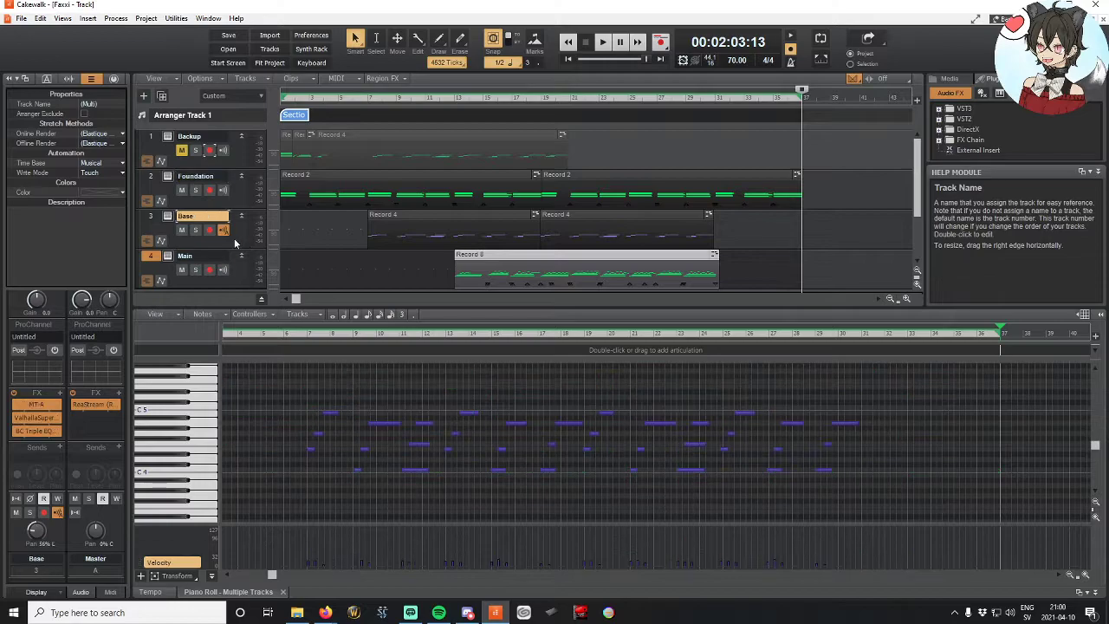
{"action": "left_click", "coordinate": [20, 18]}
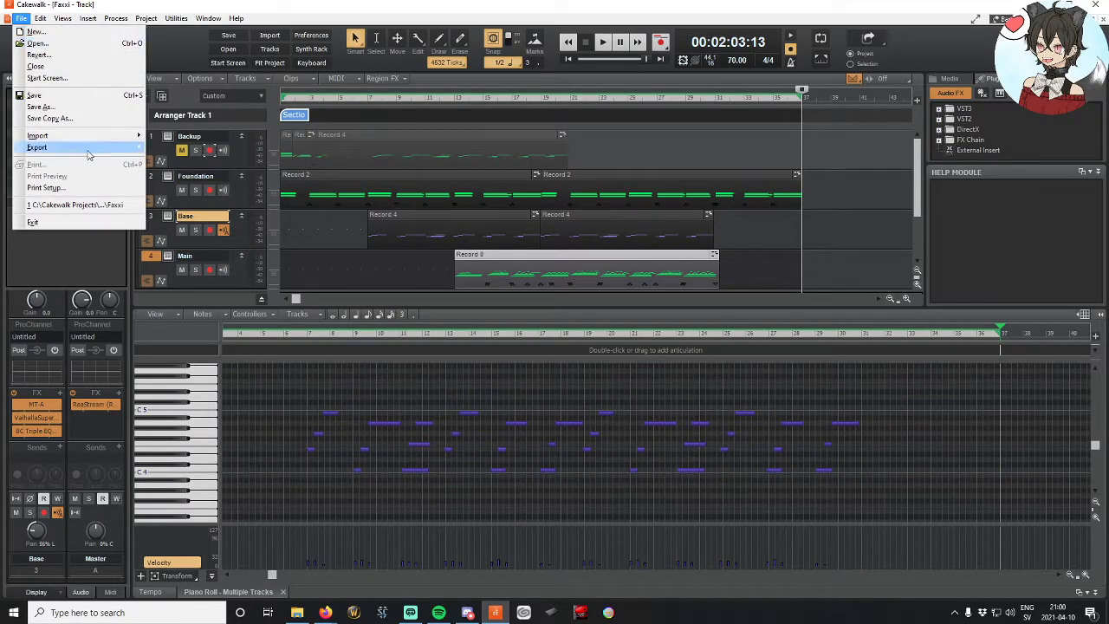
{"action": "mouse_move", "coordinate": [39, 147]}
{"action": "left_click", "coordinate": [165, 149]}
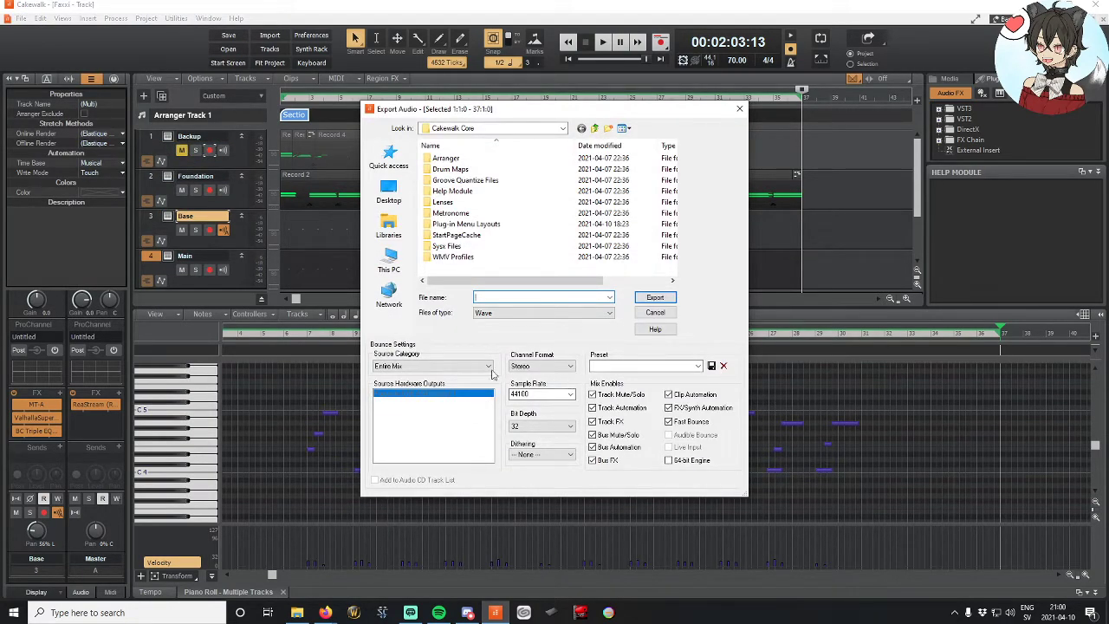
{"action": "left_click", "coordinate": [442, 366]}
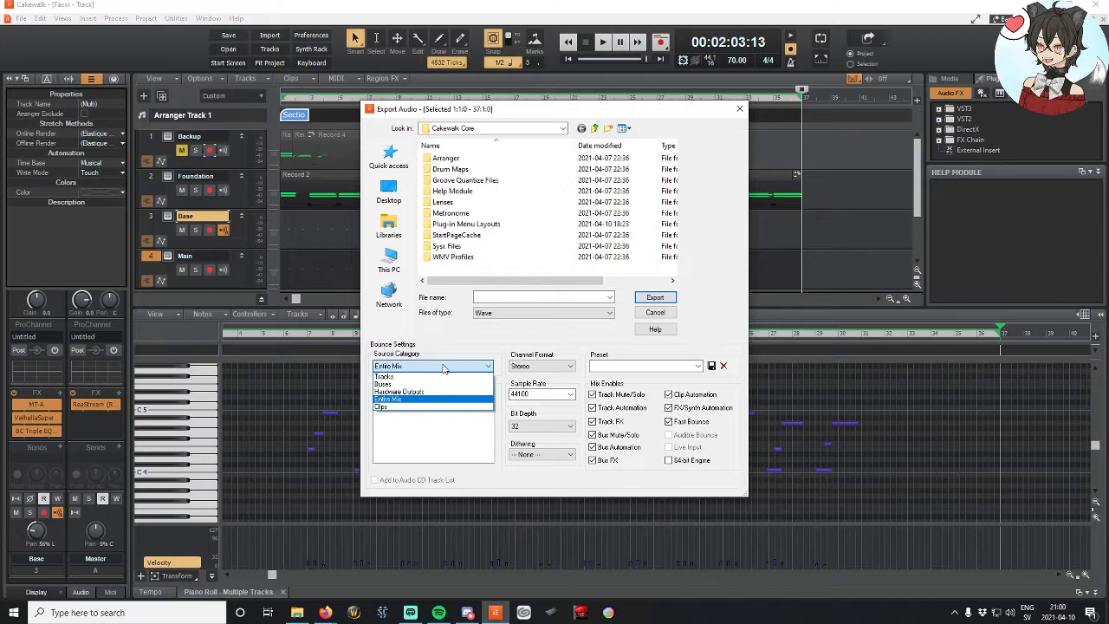
{"action": "left_click", "coordinate": [444, 368]}
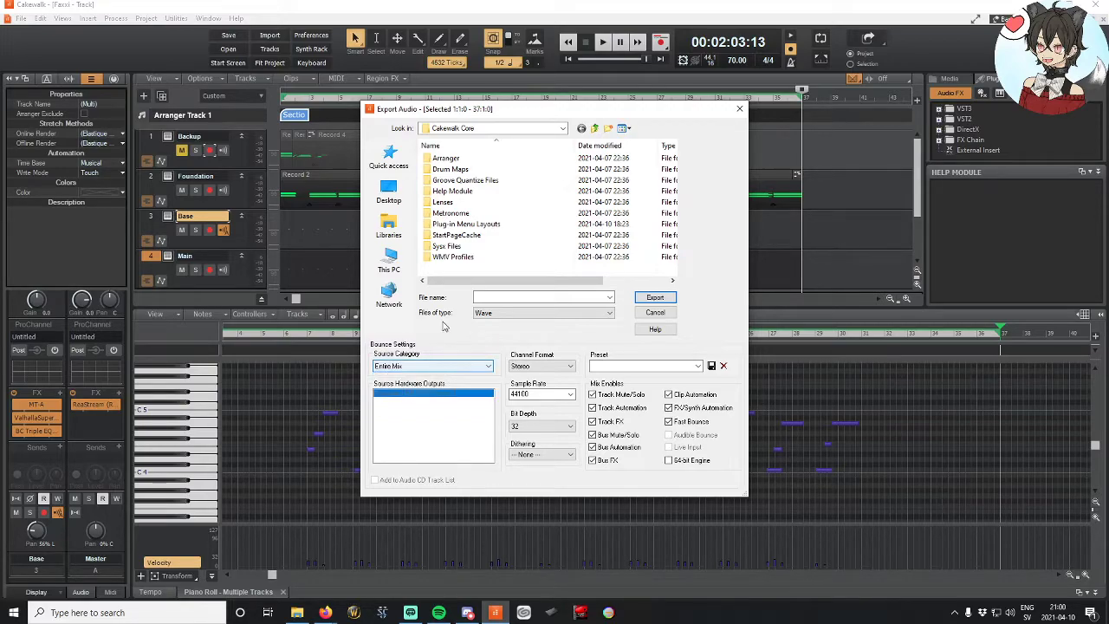
{"action": "left_click_drag", "start_coordinate": [479, 111], "coordinate": [520, 194]}
{"action": "key", "text": "Escape"}
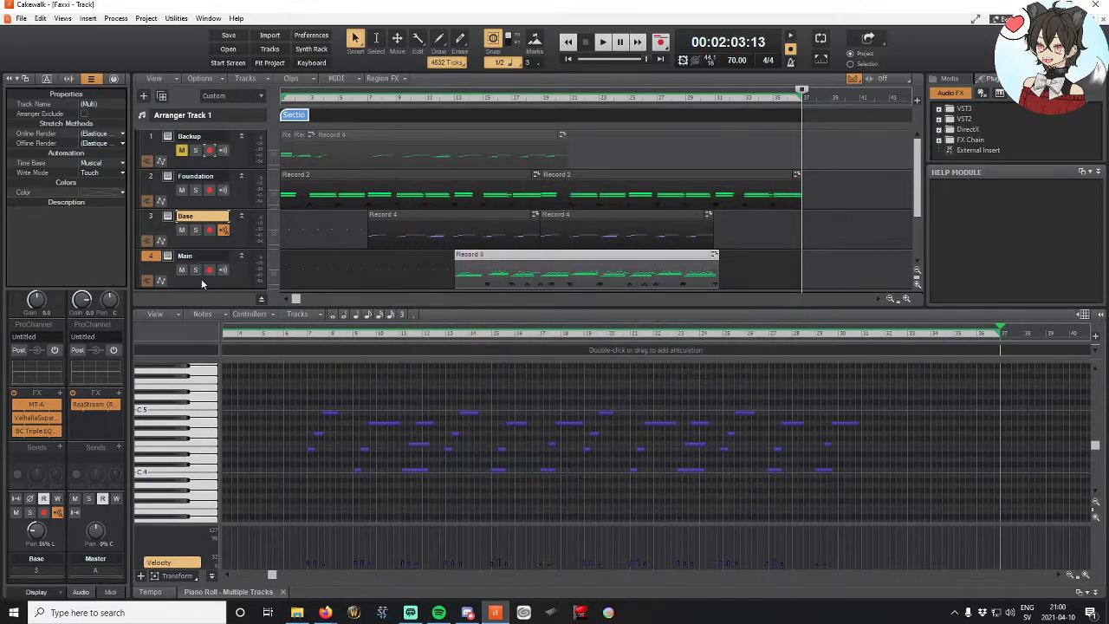
Step: Compare the effects and output routing of the Main, Foundation and Base tracks
{"action": "left_click", "coordinate": [201, 278]}
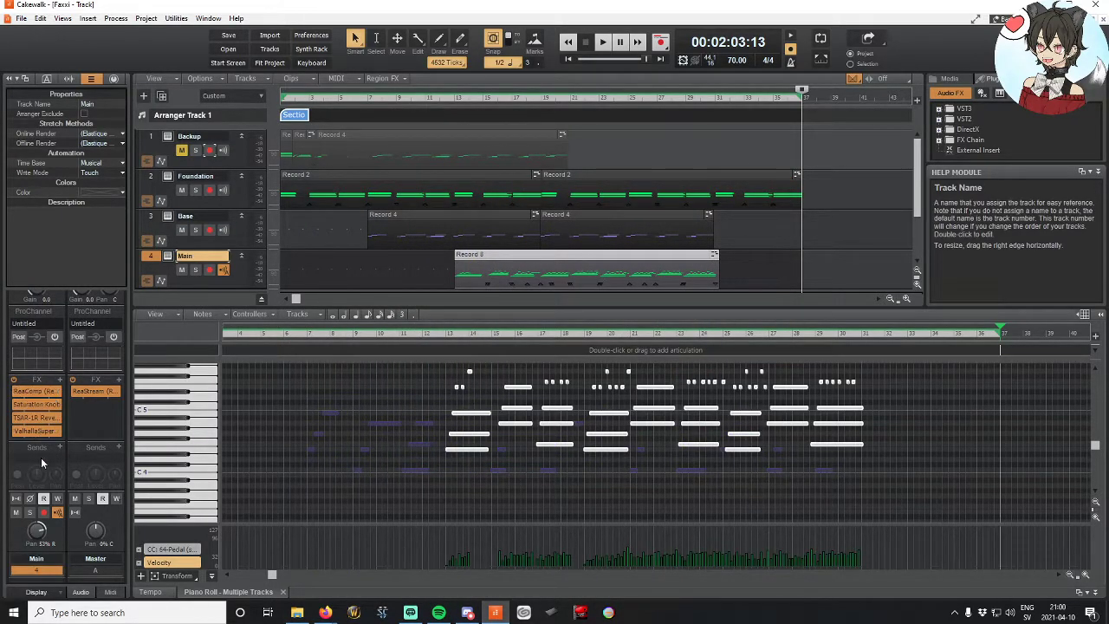
{"action": "scroll", "coordinate": [39, 488], "scroll_direction": "down", "scroll_amount": 3}
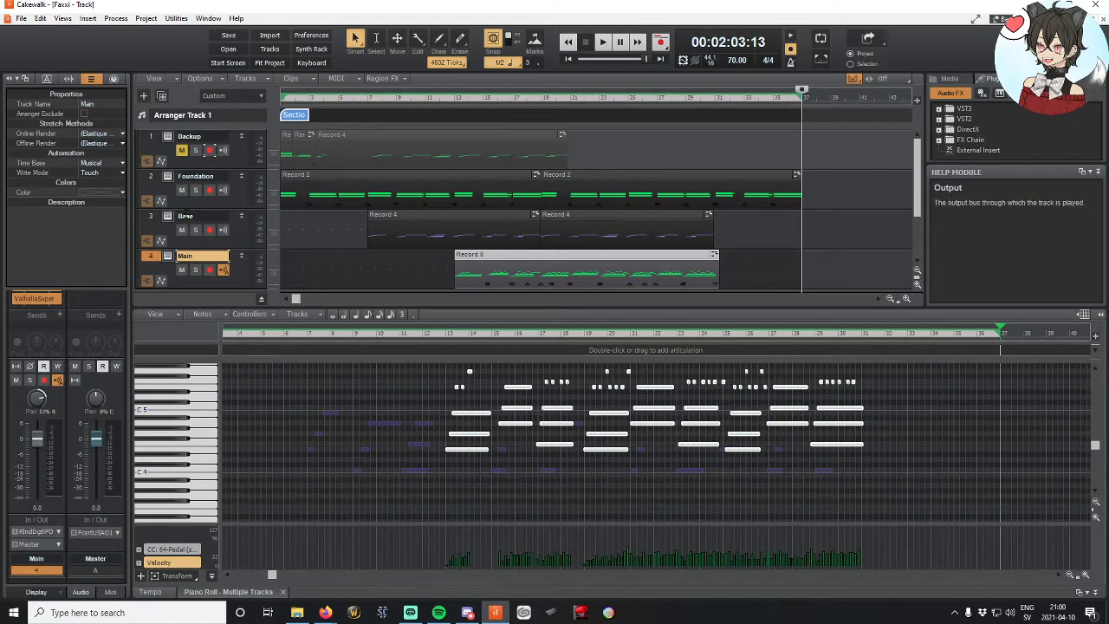
{"action": "left_click", "coordinate": [186, 209]}
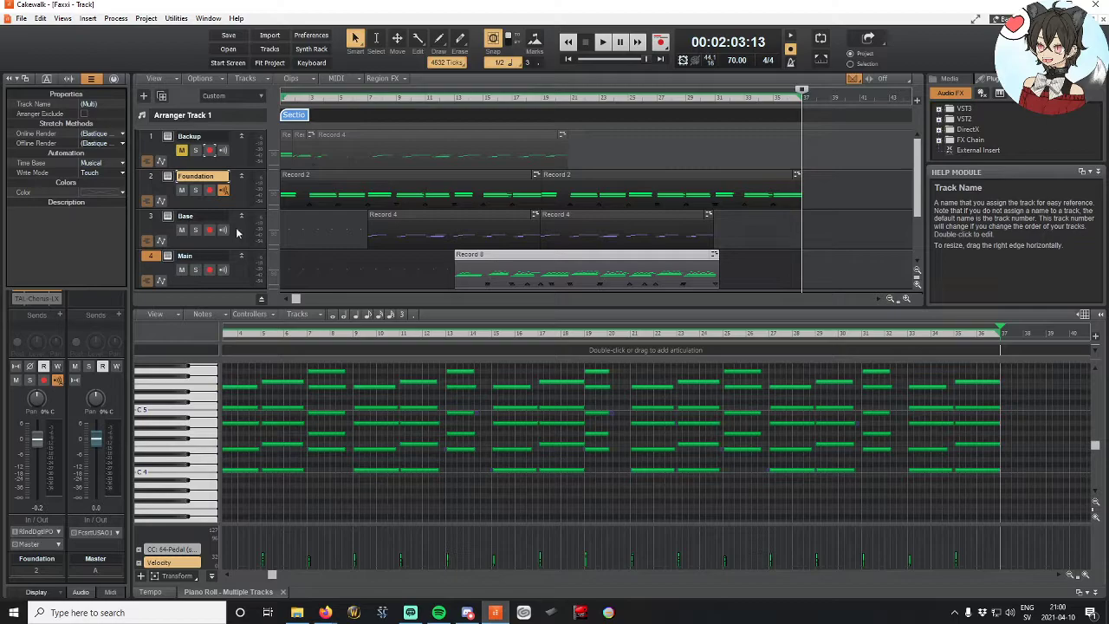
{"action": "left_click", "coordinate": [234, 240]}
{"action": "left_click", "coordinate": [234, 282]}
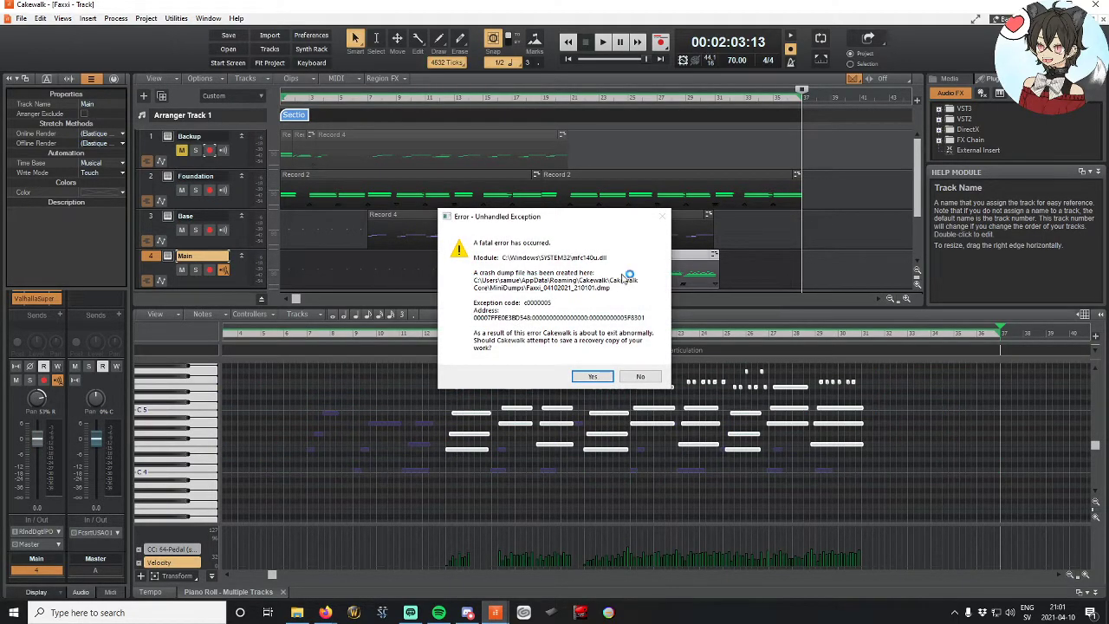
Step: Save a recovery copy after the crash, and reopen the recent project Faxxi.cwp
{"action": "left_click", "coordinate": [593, 376]}
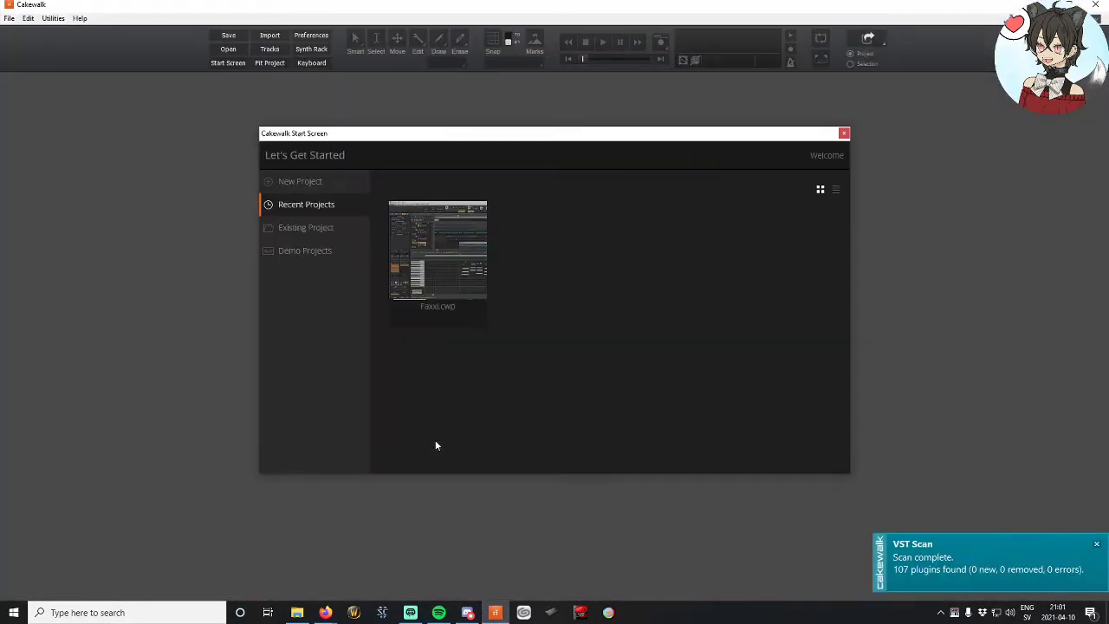
{"action": "left_click", "coordinate": [439, 247]}
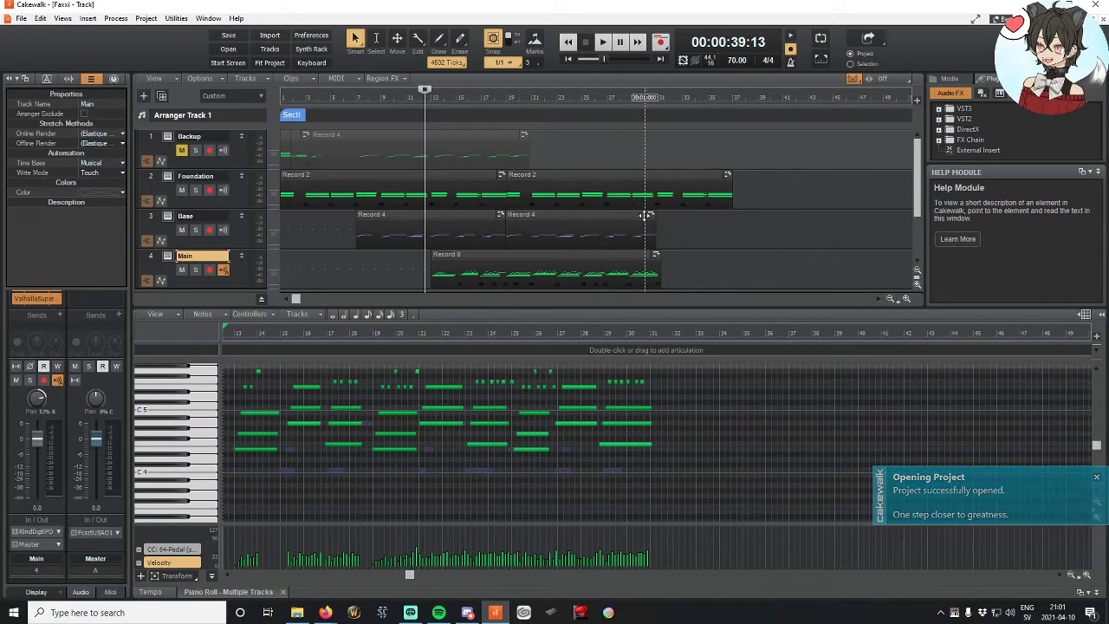
{"action": "scroll", "coordinate": [520, 234], "scroll_direction": "down", "scroll_amount": 1}
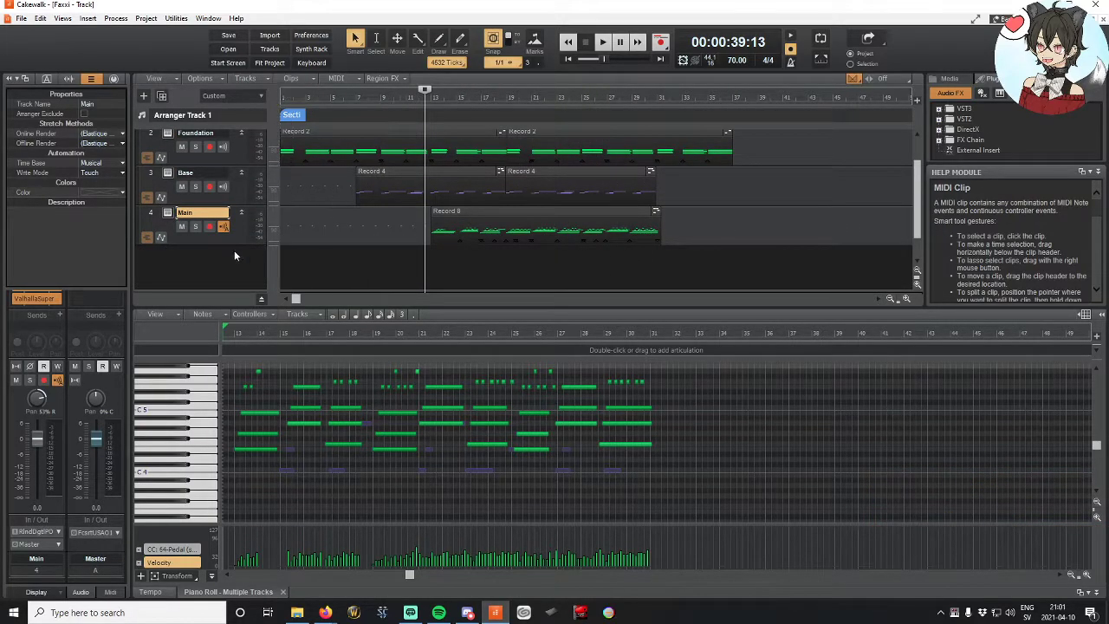
{"action": "scroll", "coordinate": [356, 216], "scroll_direction": "up", "scroll_amount": 1}
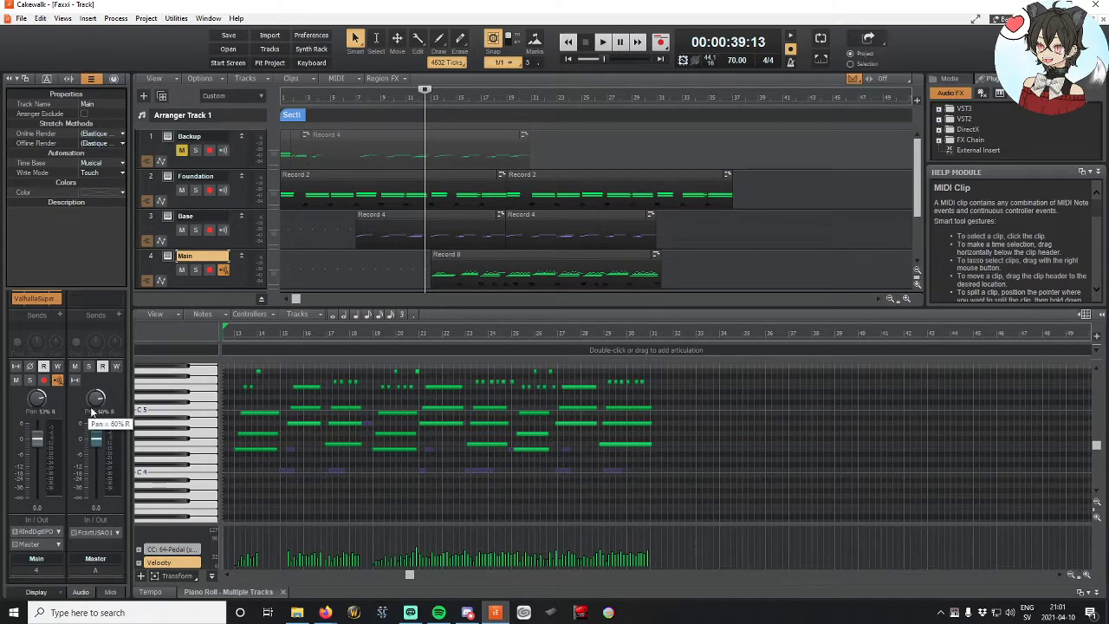
Step: Examine the effects, sends, volume and output routing of the Main, Foundation and Master channel strips
{"action": "scroll", "coordinate": [95, 397], "scroll_direction": "up", "scroll_amount": 4}
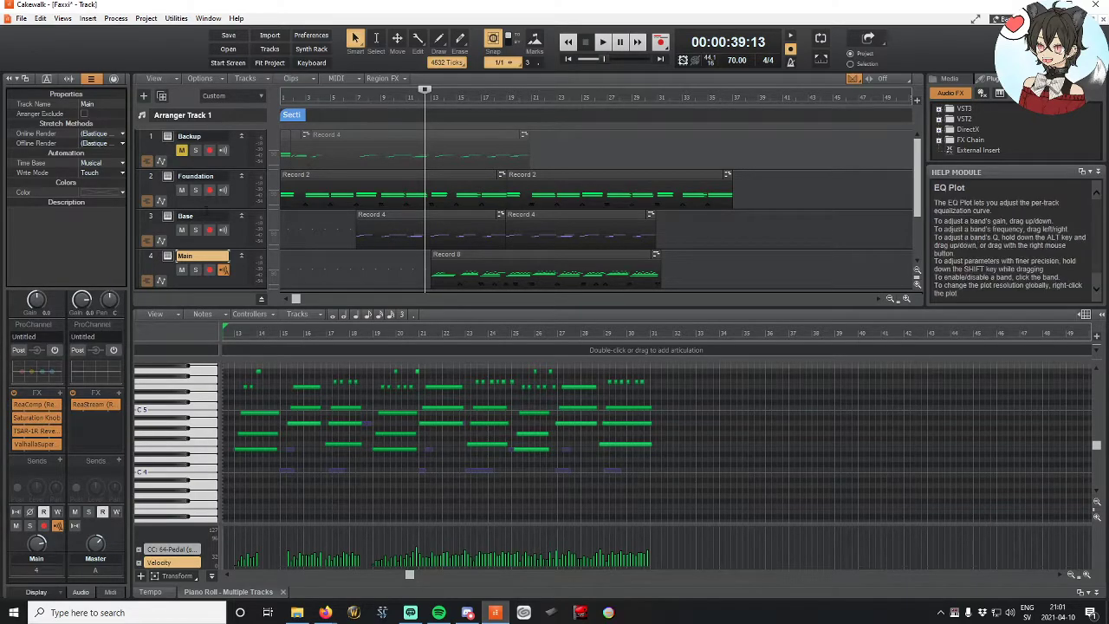
{"action": "left_click", "coordinate": [192, 201]}
{"action": "scroll", "coordinate": [34, 431], "scroll_direction": "down", "scroll_amount": 3}
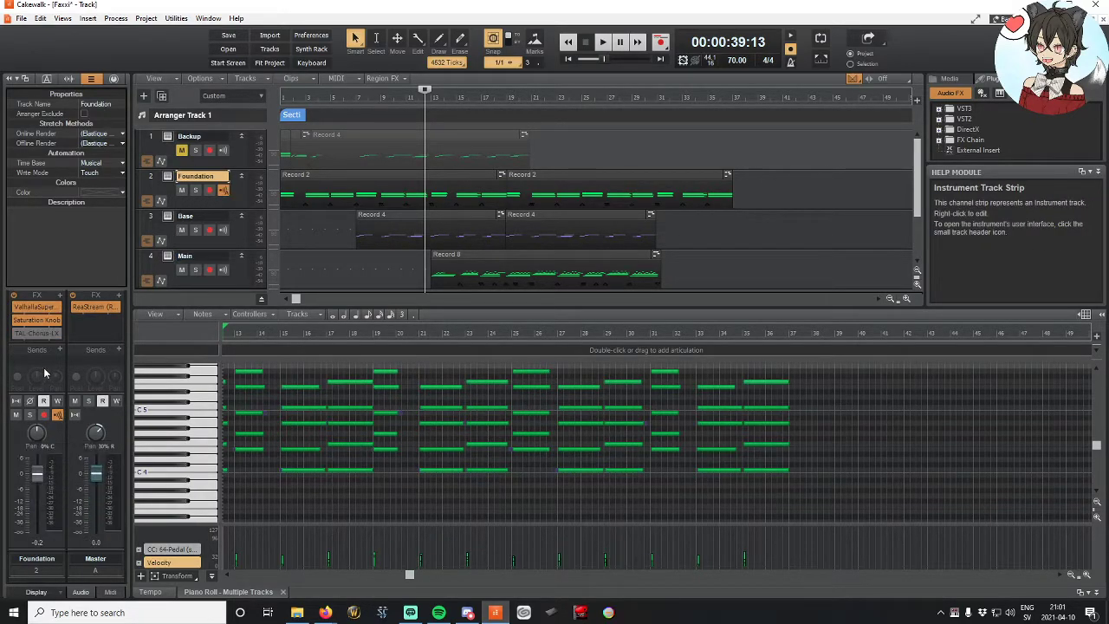
{"action": "scroll", "coordinate": [35, 431], "scroll_direction": "down", "scroll_amount": 2}
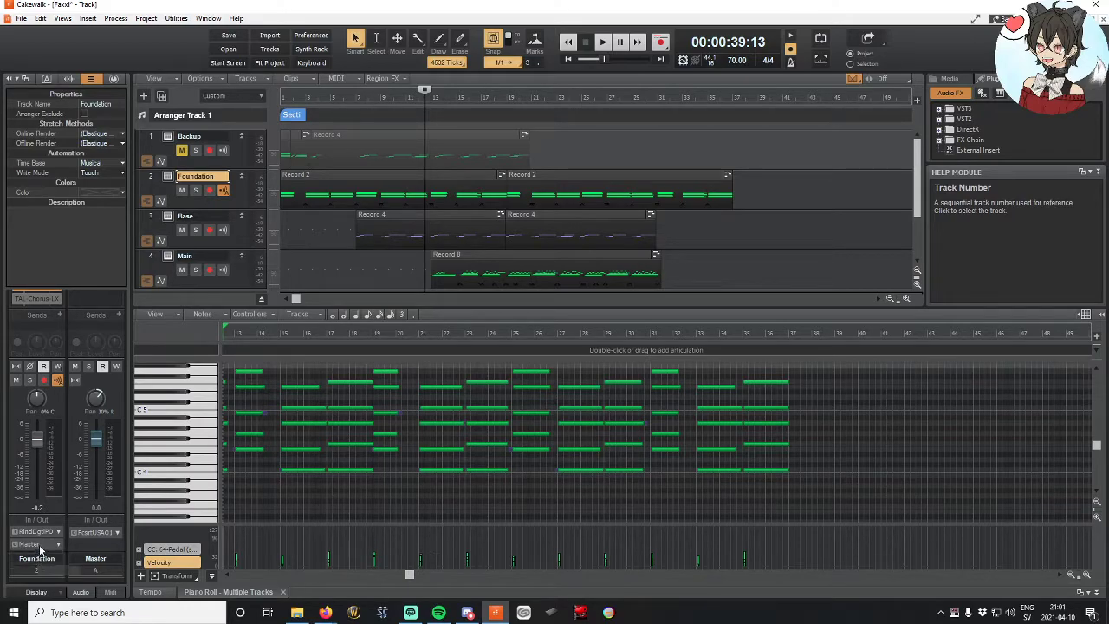
{"action": "scroll", "coordinate": [96, 537], "scroll_direction": "up", "scroll_amount": 5}
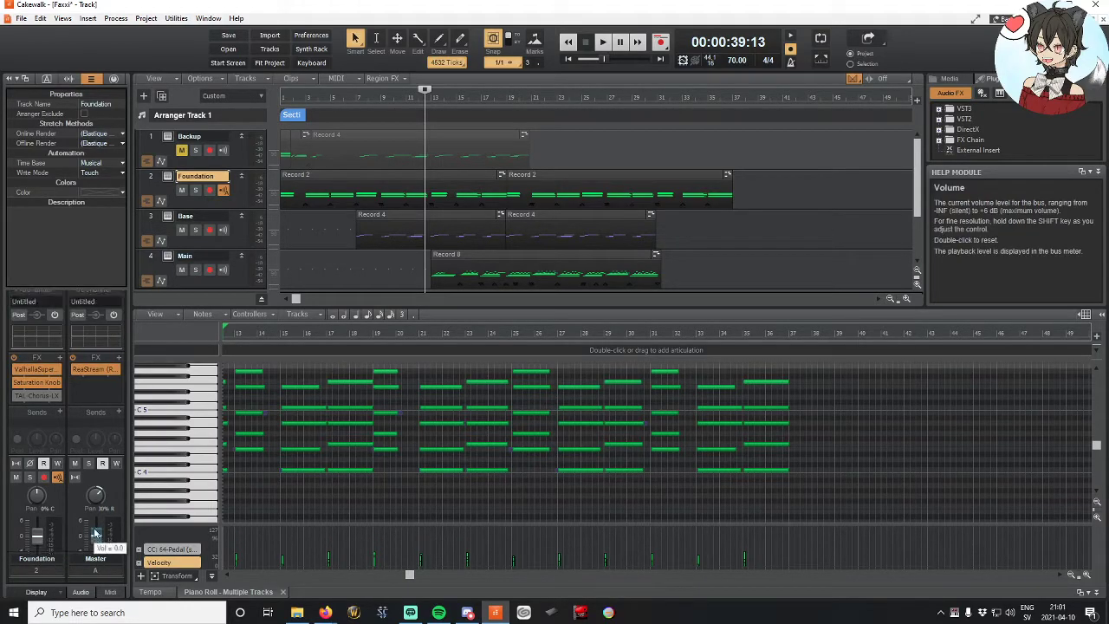
Step: Export the entire mix as a stereo Wave file into the Music library, replacing the earlier export
{"action": "left_click", "coordinate": [21, 18]}
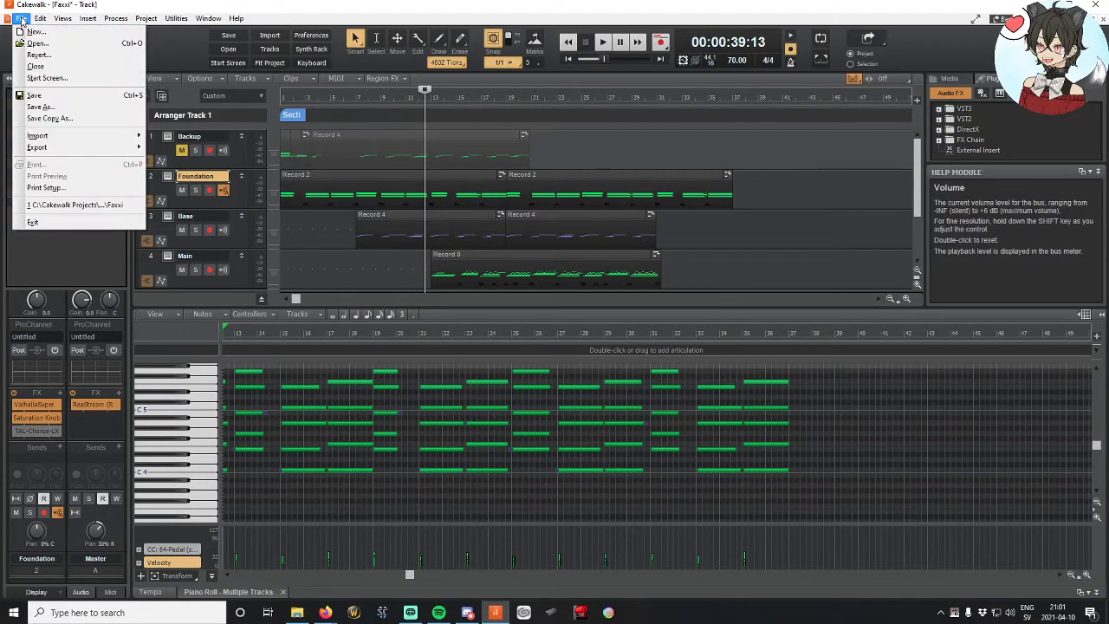
{"action": "mouse_move", "coordinate": [50, 155]}
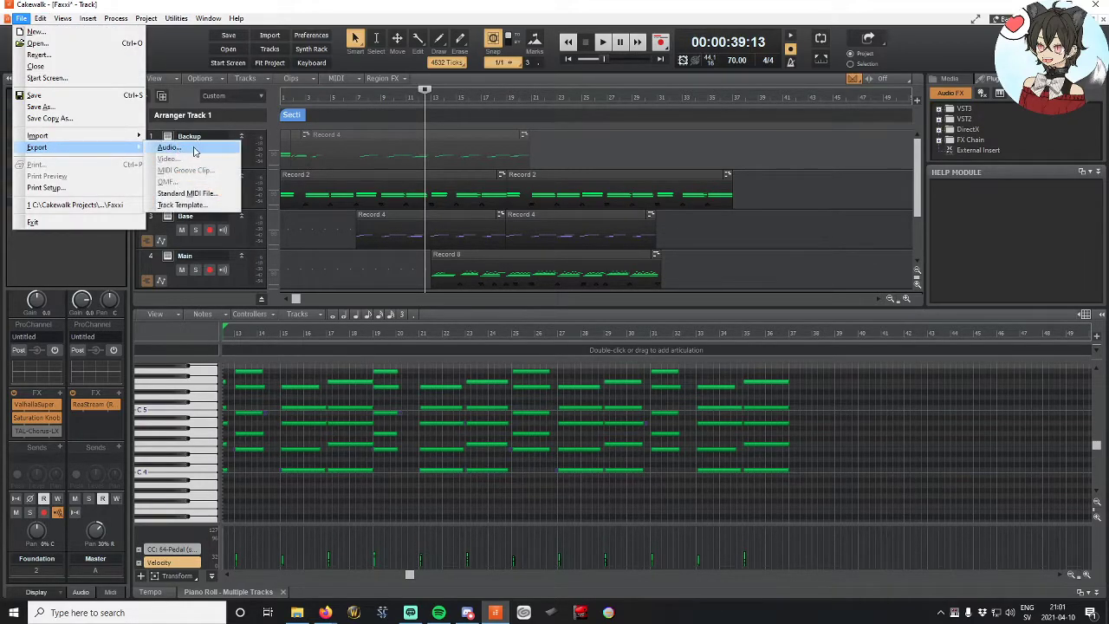
{"action": "left_click", "coordinate": [196, 150]}
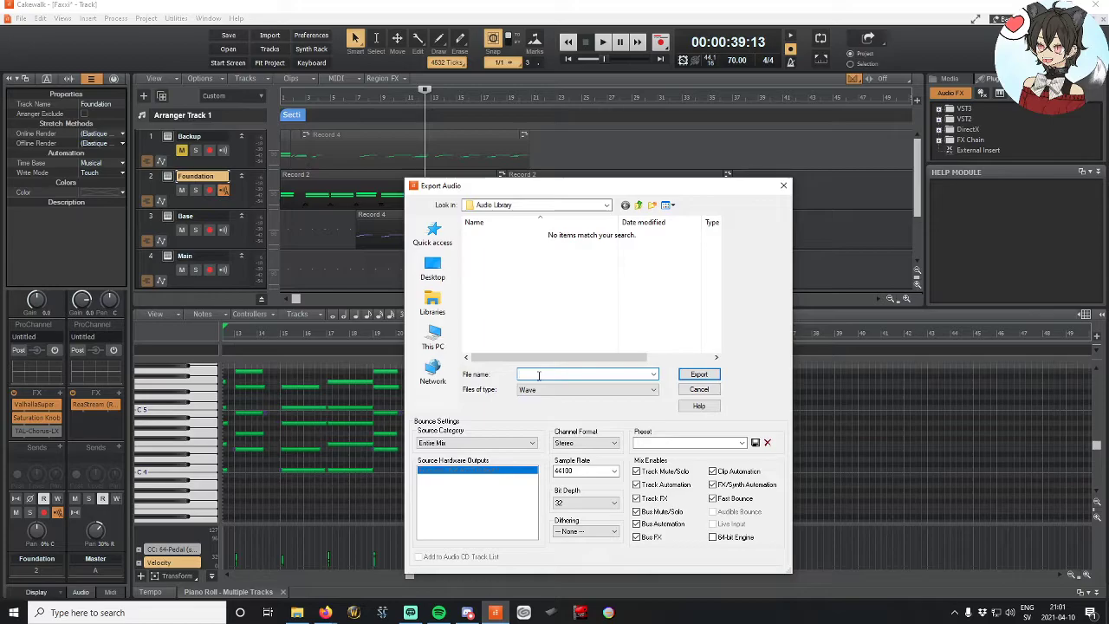
{"action": "left_click_drag", "start_coordinate": [511, 191], "coordinate": [364, 159]}
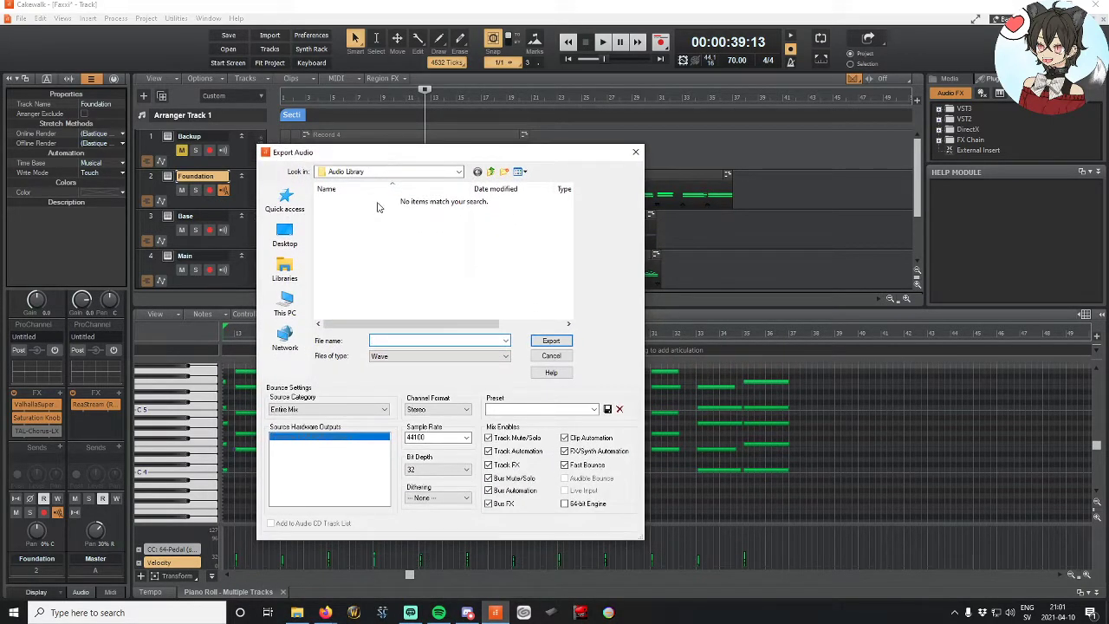
{"action": "left_click", "coordinate": [286, 270]}
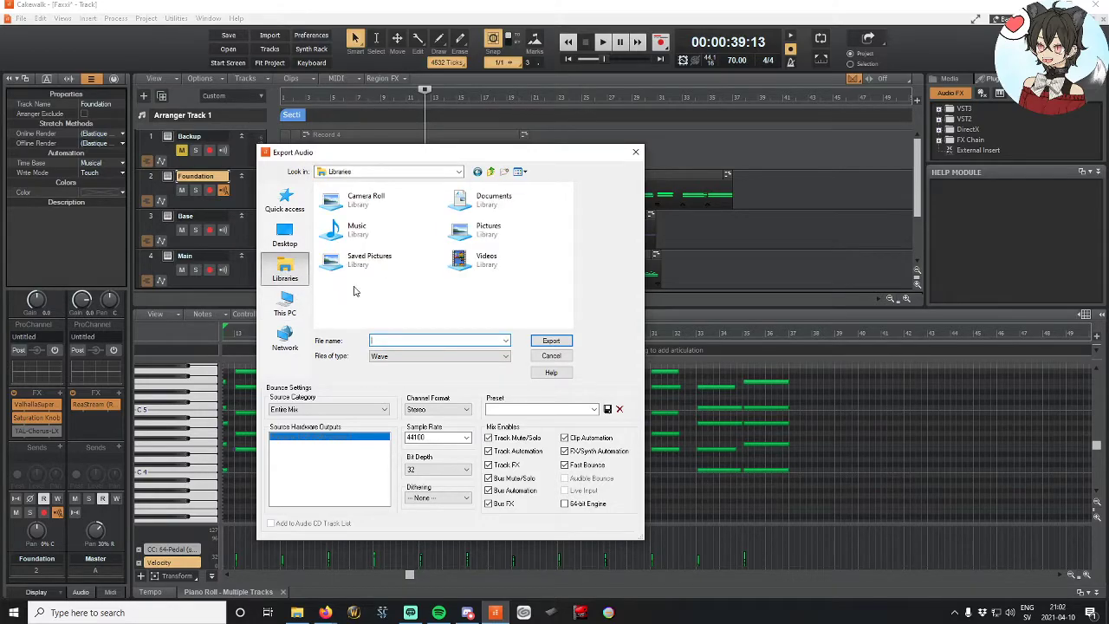
{"action": "double_click", "coordinate": [354, 228]}
{"action": "left_click", "coordinate": [347, 224]}
{"action": "left_click", "coordinate": [551, 340]}
{"action": "left_click", "coordinate": [449, 378]}
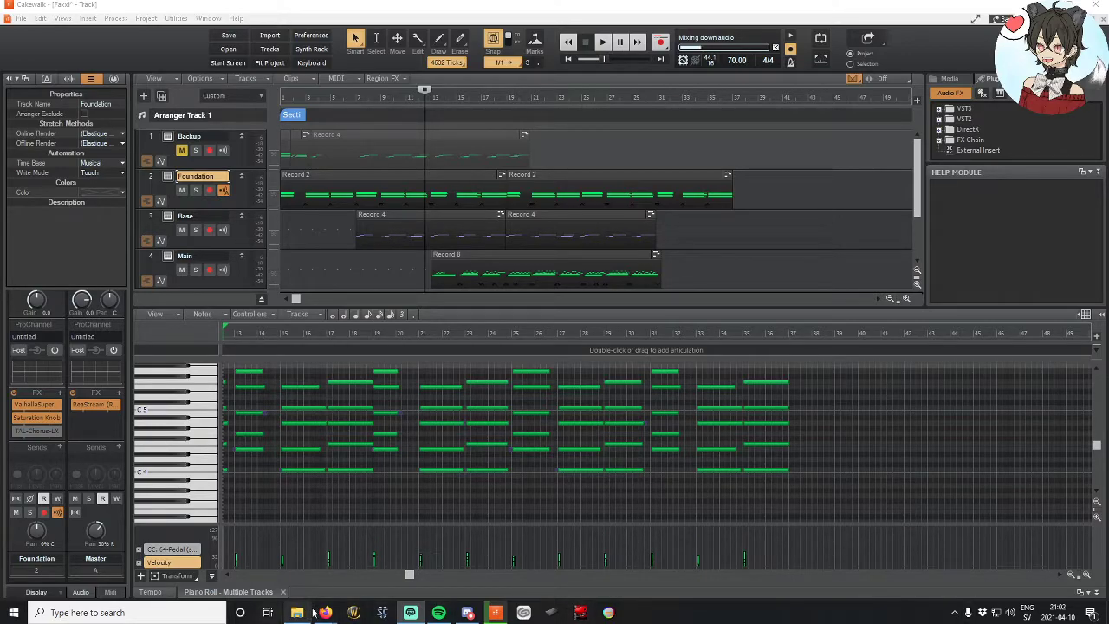
Step: Read the Cakewalk forum thread "only 1 audio track exports to audio" in the browser for export advice, and return to Cakewalk
{"action": "mouse_move", "coordinate": [325, 613]}
{"action": "mouse_move", "coordinate": [380, 576]}
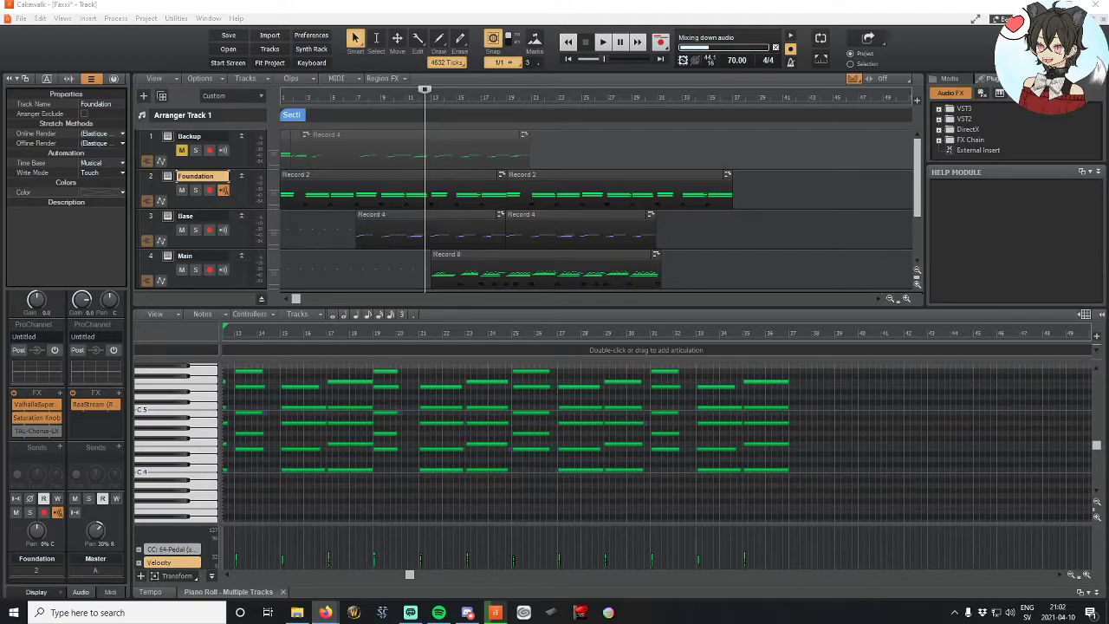
{"action": "key", "text": "alt+Tab"}
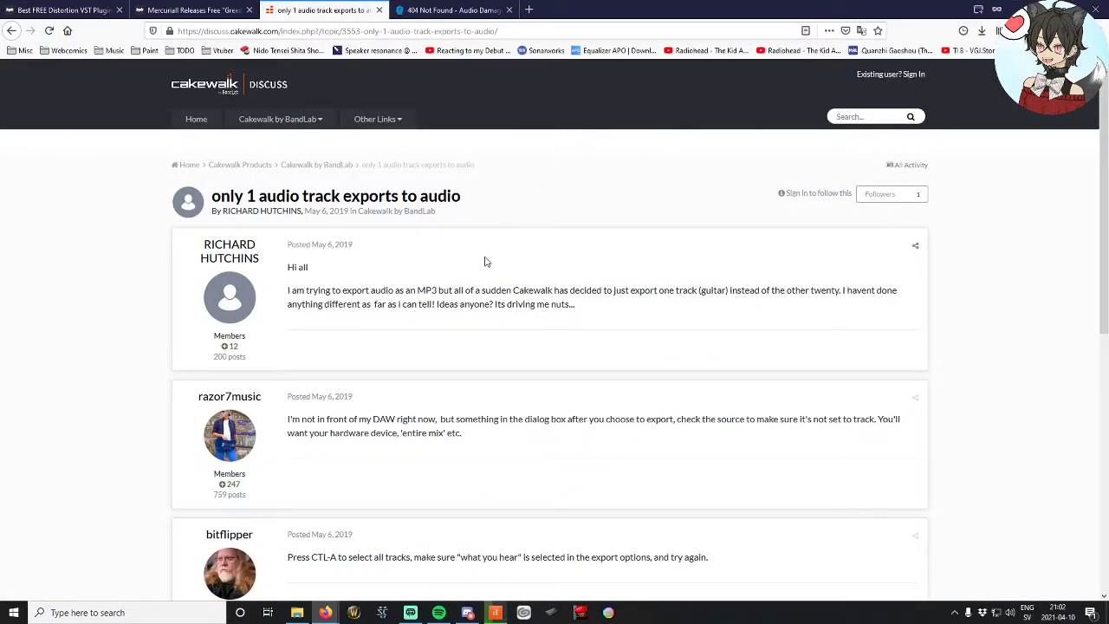
{"action": "scroll", "coordinate": [485, 262], "scroll_direction": "down", "scroll_amount": 1}
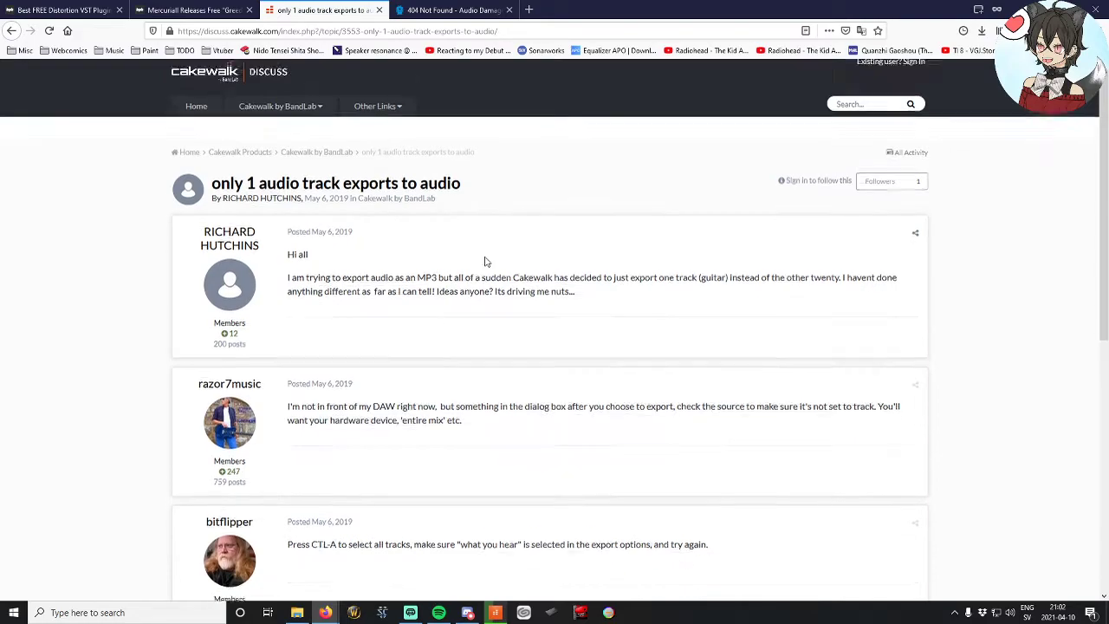
{"action": "scroll", "coordinate": [485, 262], "scroll_direction": "down", "scroll_amount": 3}
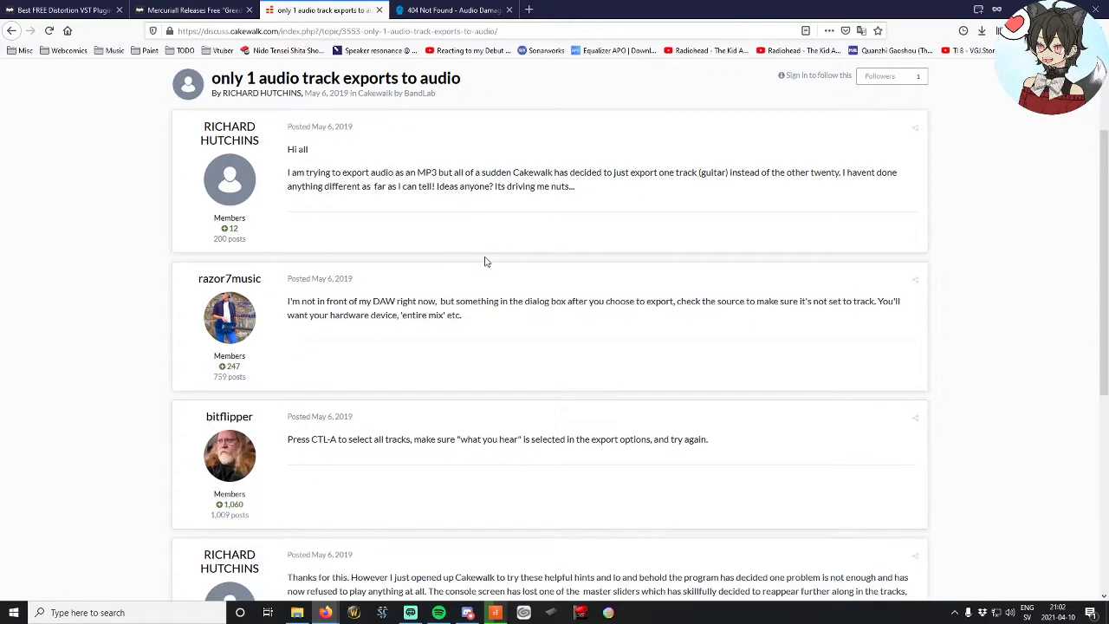
{"action": "scroll", "coordinate": [486, 262], "scroll_direction": "down", "scroll_amount": 1}
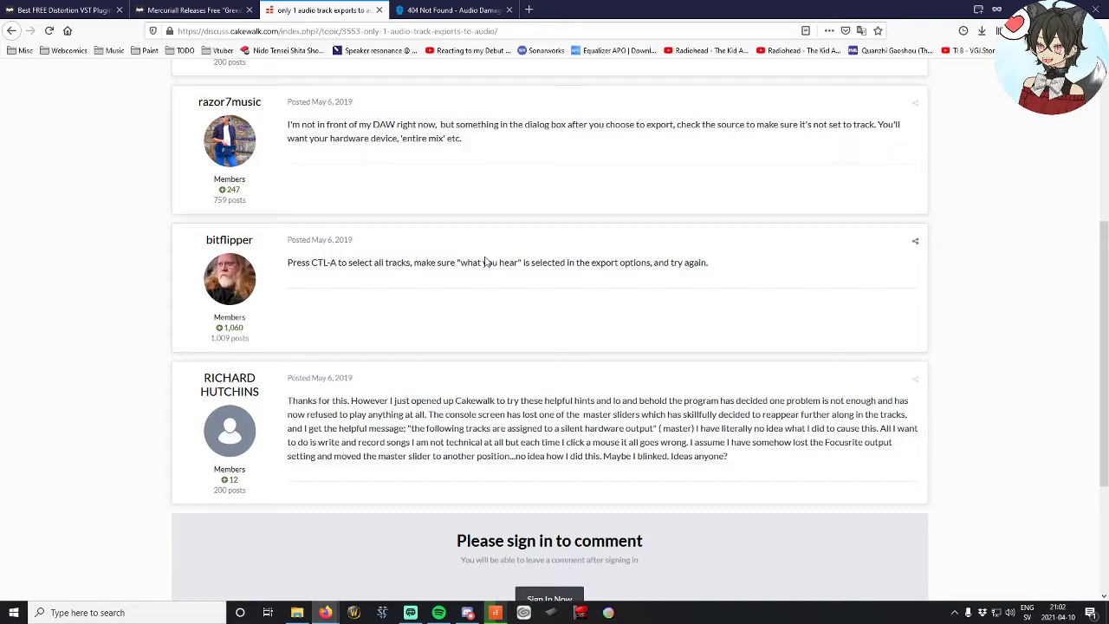
{"action": "scroll", "coordinate": [433, 416], "scroll_direction": "down", "scroll_amount": 3}
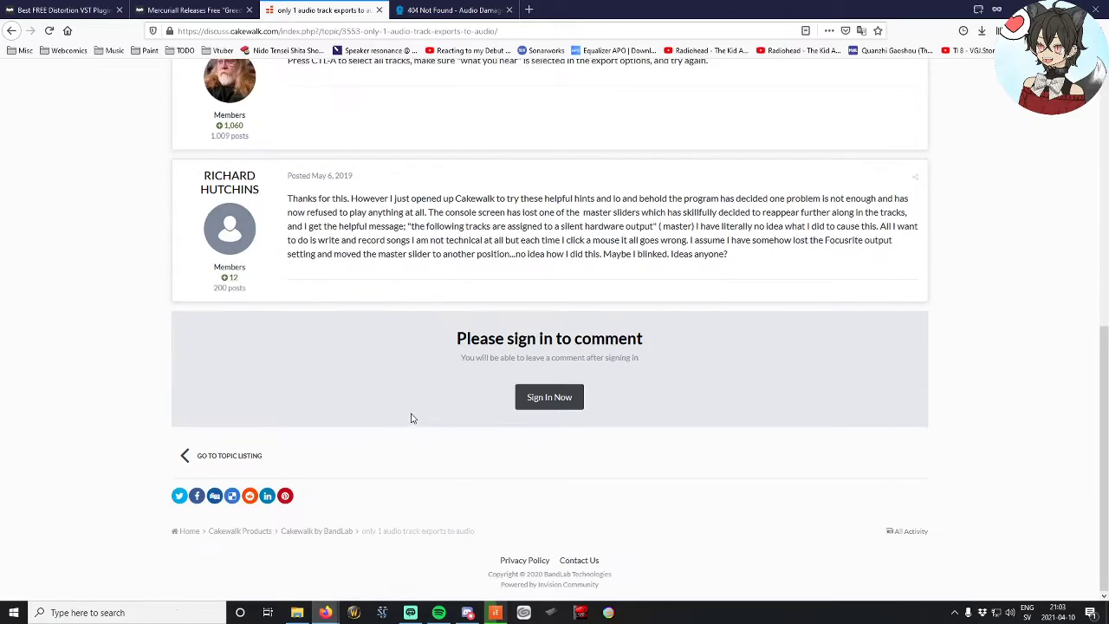
{"action": "scroll", "coordinate": [382, 357], "scroll_direction": "up", "scroll_amount": 8}
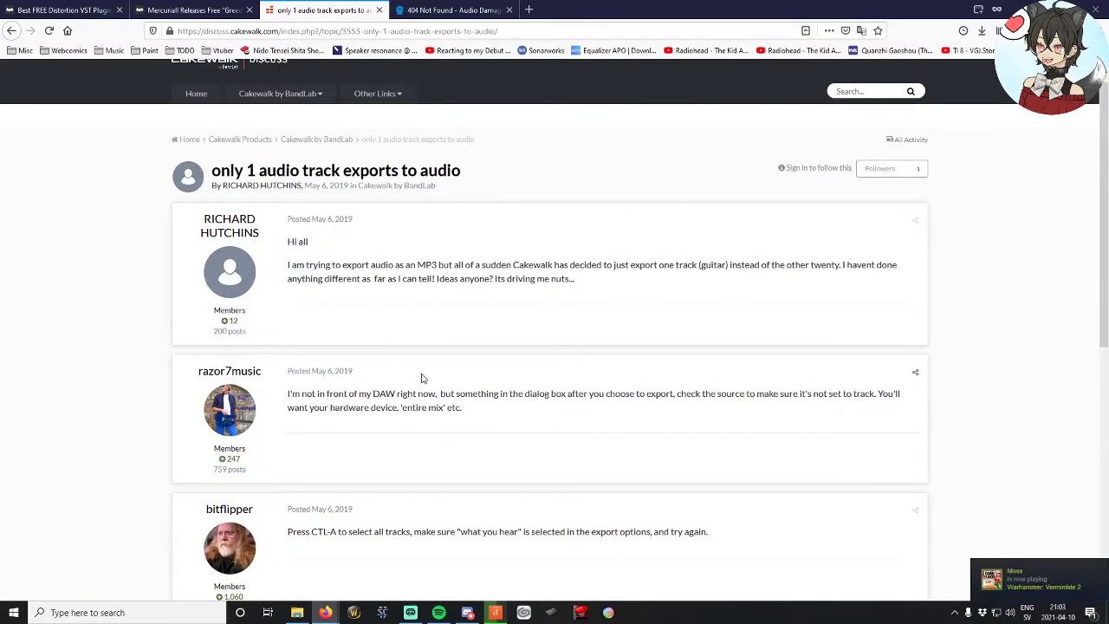
{"action": "scroll", "coordinate": [416, 367], "scroll_direction": "down", "scroll_amount": 3}
{"action": "scroll", "coordinate": [417, 371], "scroll_direction": "up", "scroll_amount": 3}
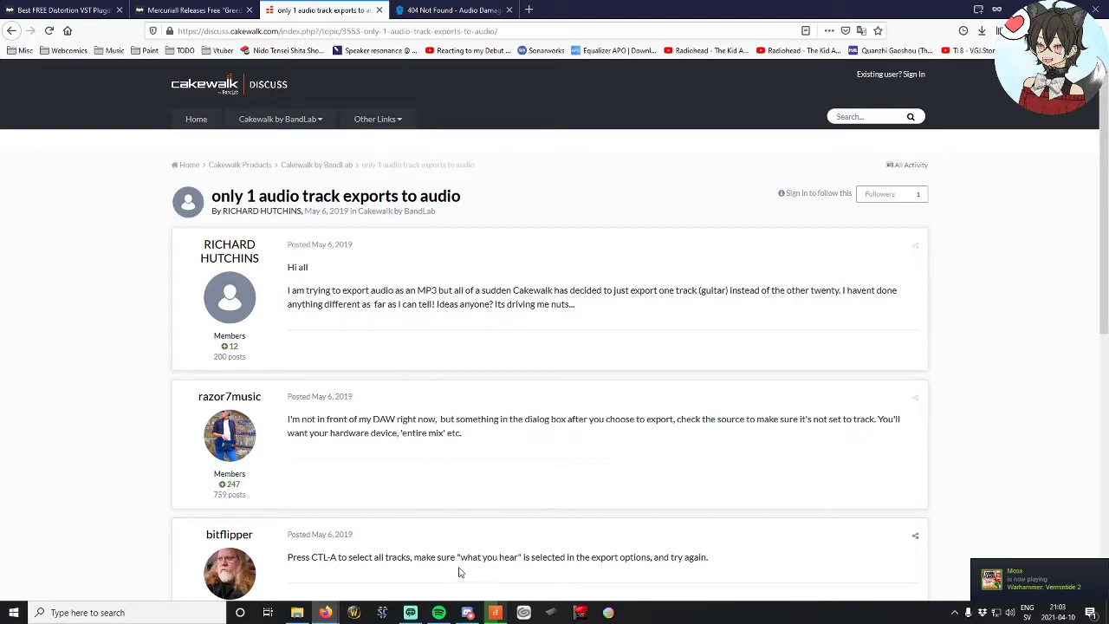
{"action": "left_click", "coordinate": [495, 612]}
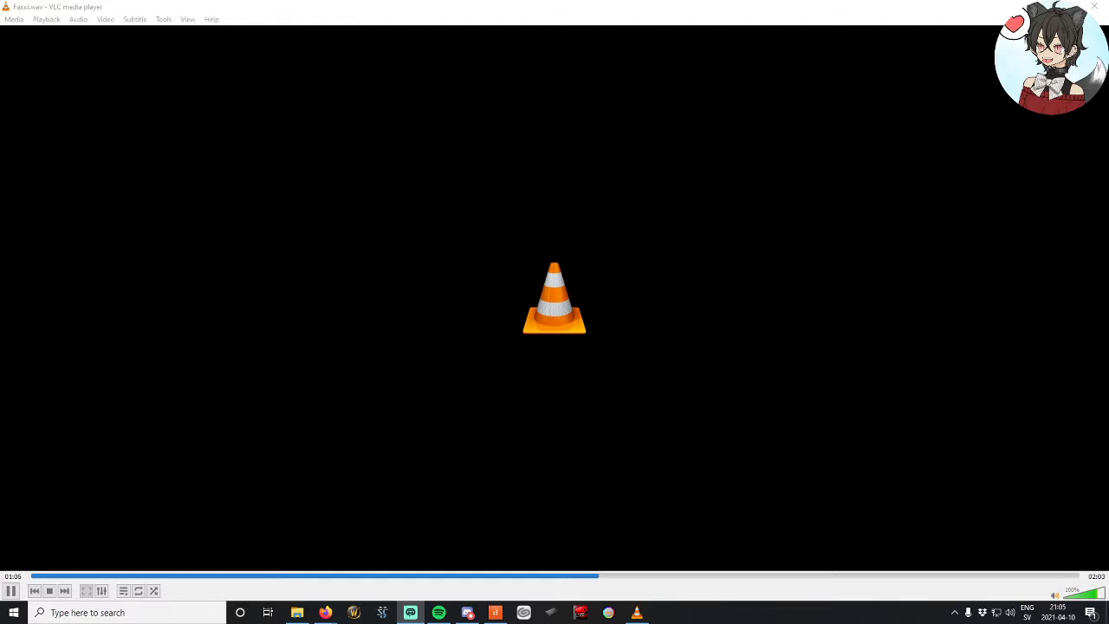
Step: Play the exported Faxxi.wav in VLC from the beginning to check the mix, and close the player
{"action": "key", "text": "XF86AudioPlay"}
{"action": "left_click", "coordinate": [558, 483]}
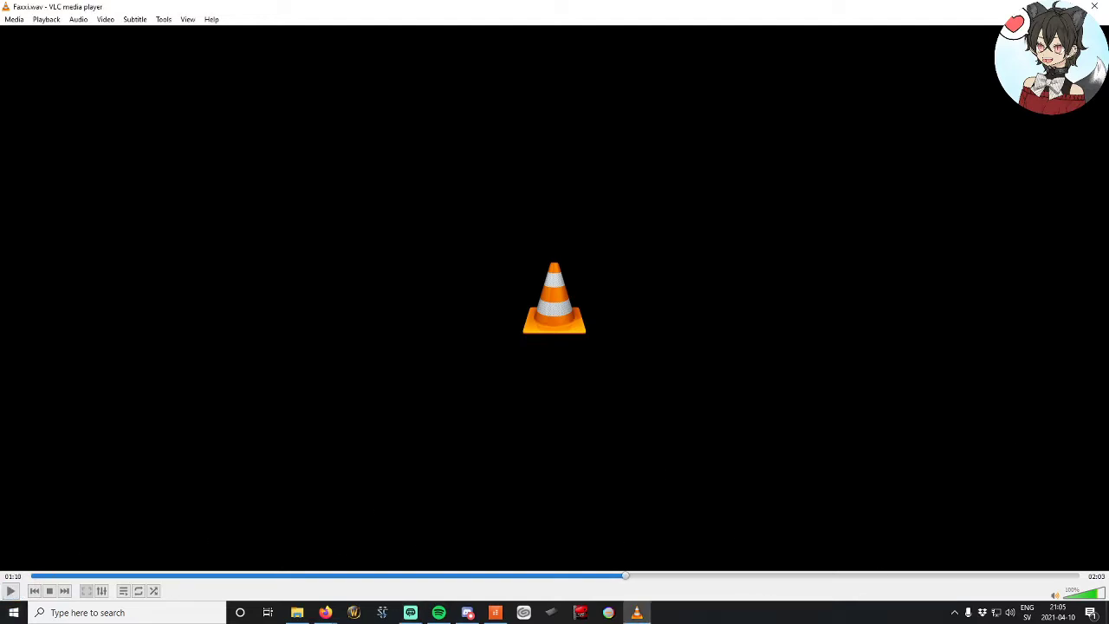
{"action": "key", "text": "alt+Tab"}
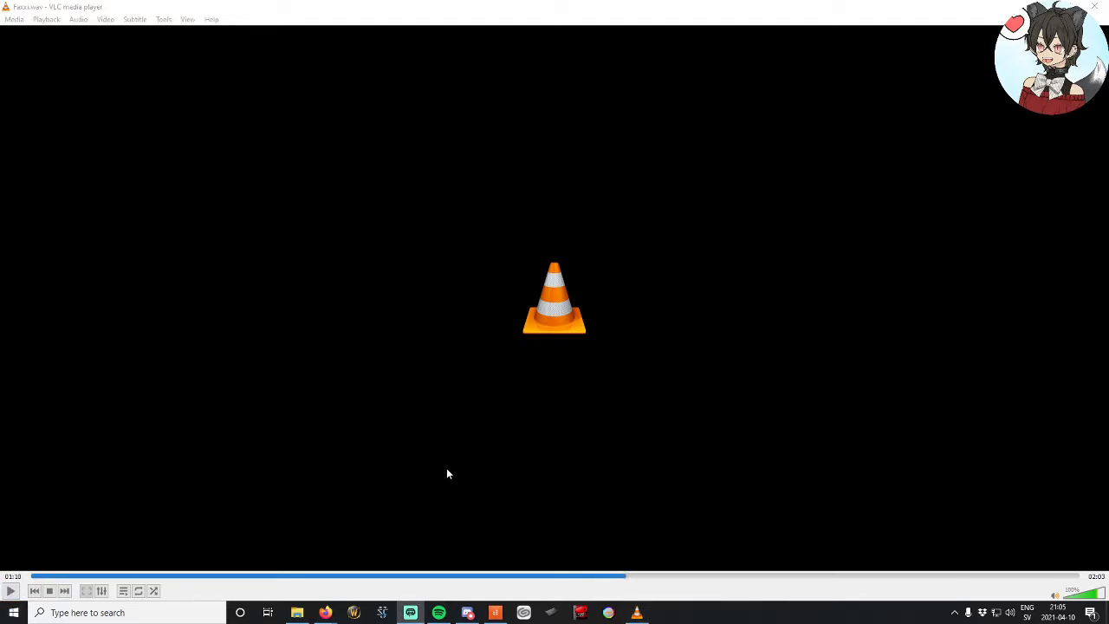
{"action": "left_click", "coordinate": [50, 590]}
{"action": "left_click", "coordinate": [10, 590]}
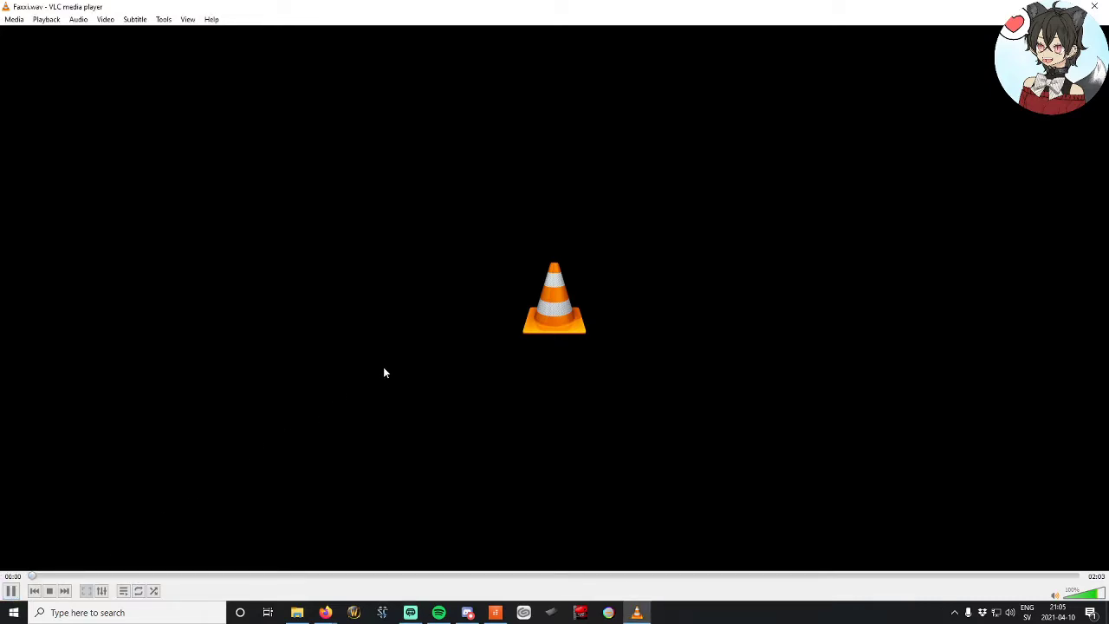
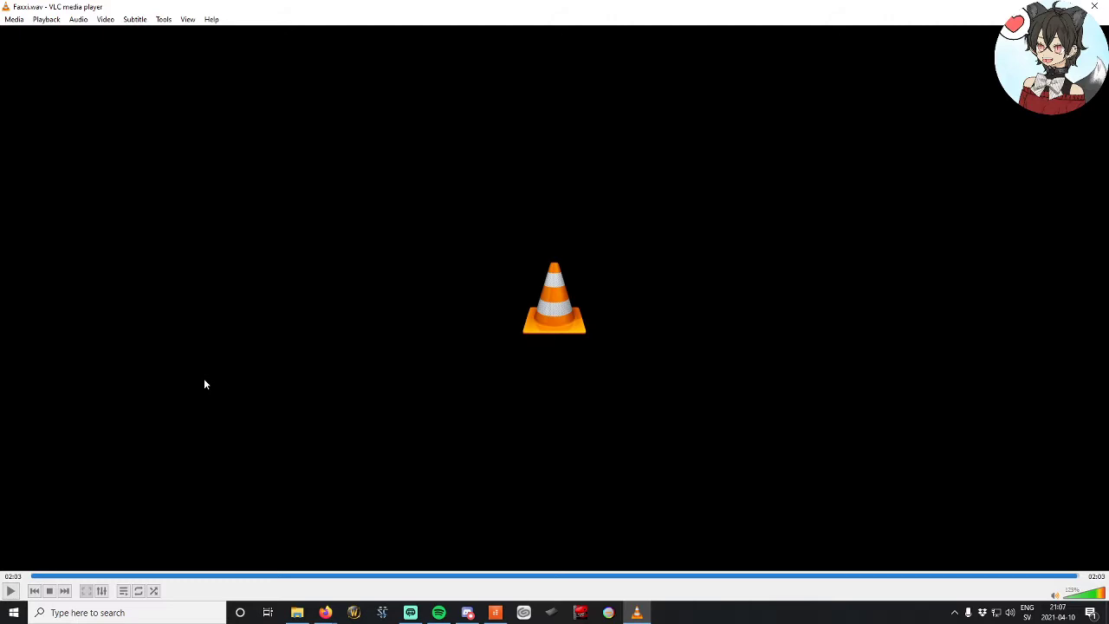
{"action": "key", "text": "alt+Tab"}
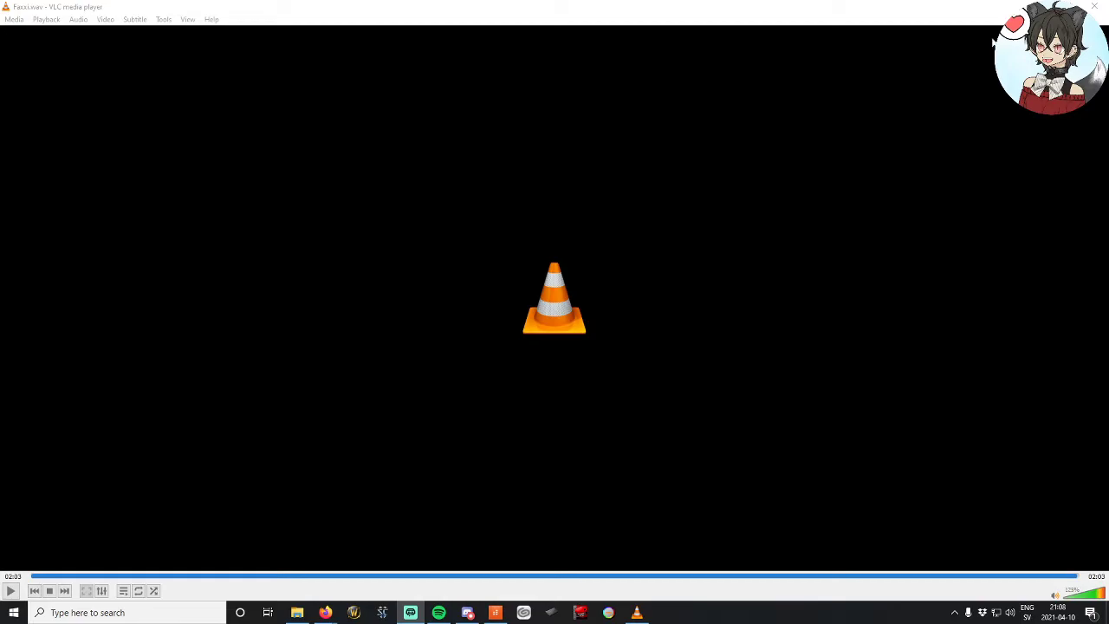
{"action": "left_click", "coordinate": [1094, 6]}
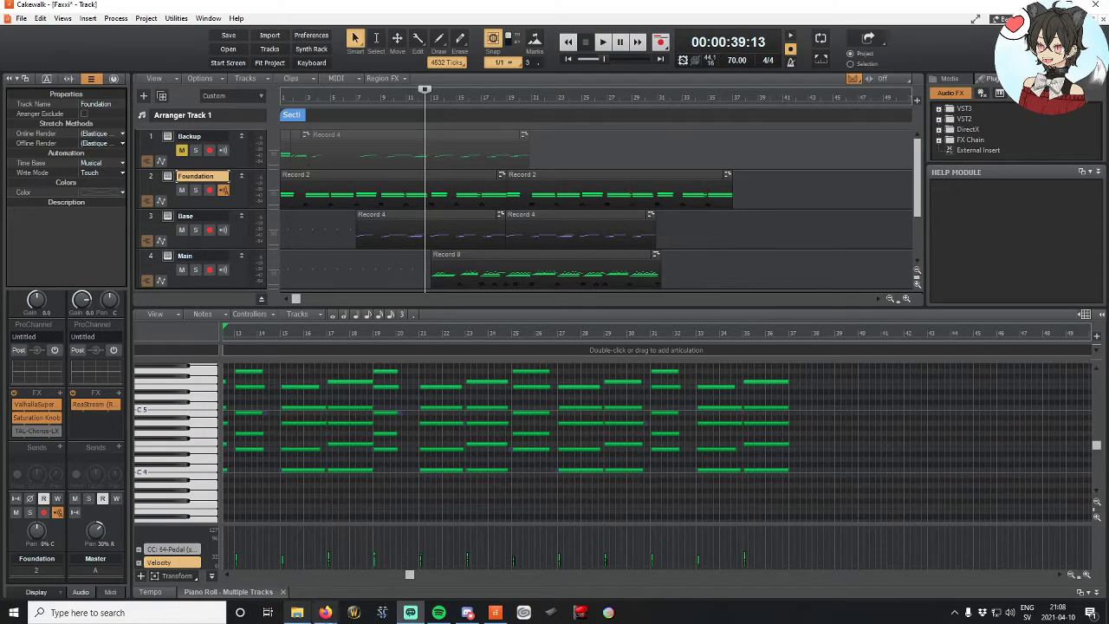
Step: Switch to SoundCloud in the browser and upload the Faxxi audio file from the Music library
{"action": "mouse_move", "coordinate": [327, 618]}
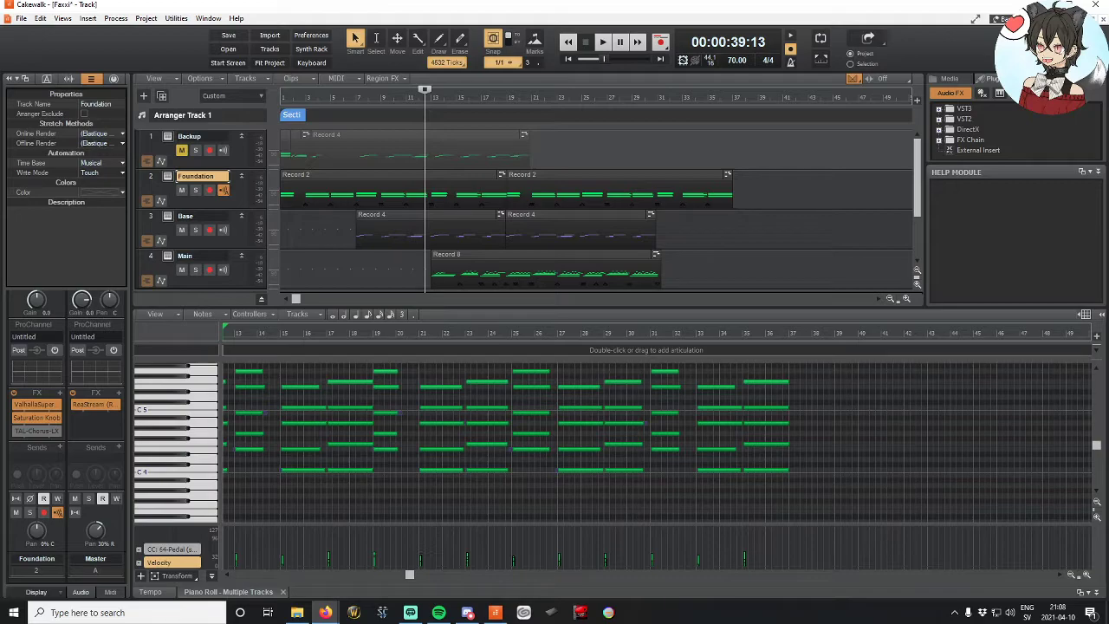
{"action": "key", "text": "alt+Tab"}
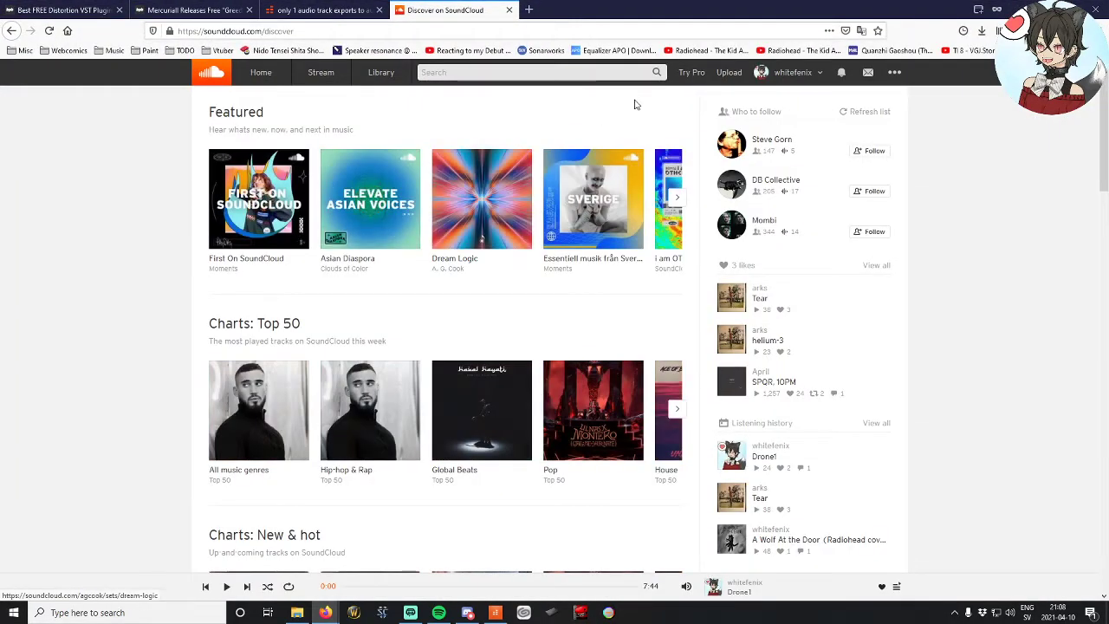
{"action": "left_click", "coordinate": [729, 73]}
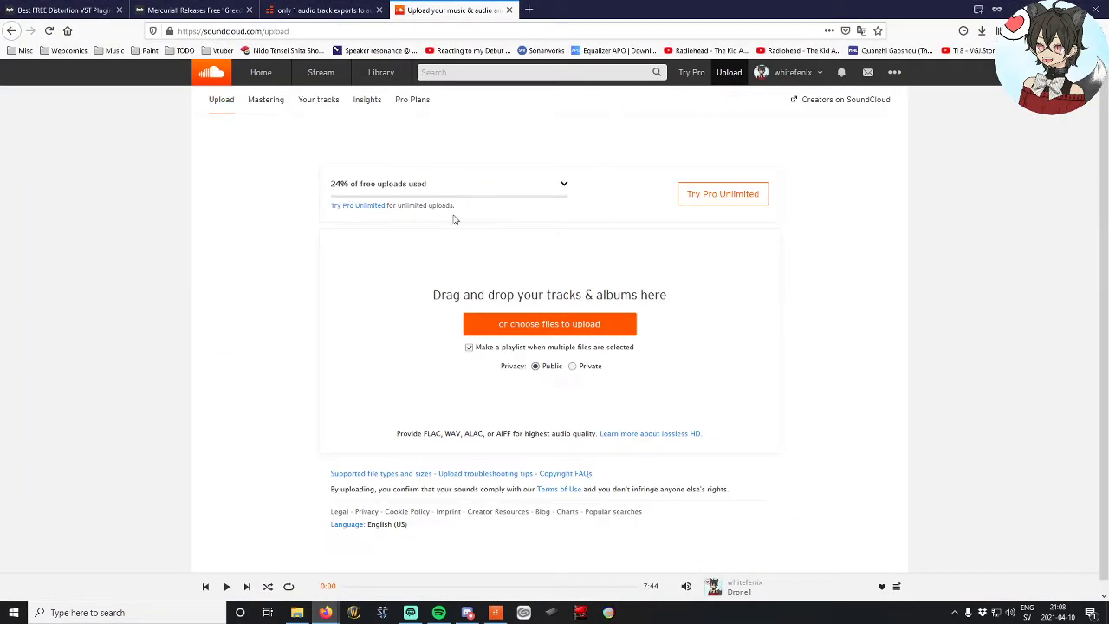
{"action": "left_click", "coordinate": [518, 325]}
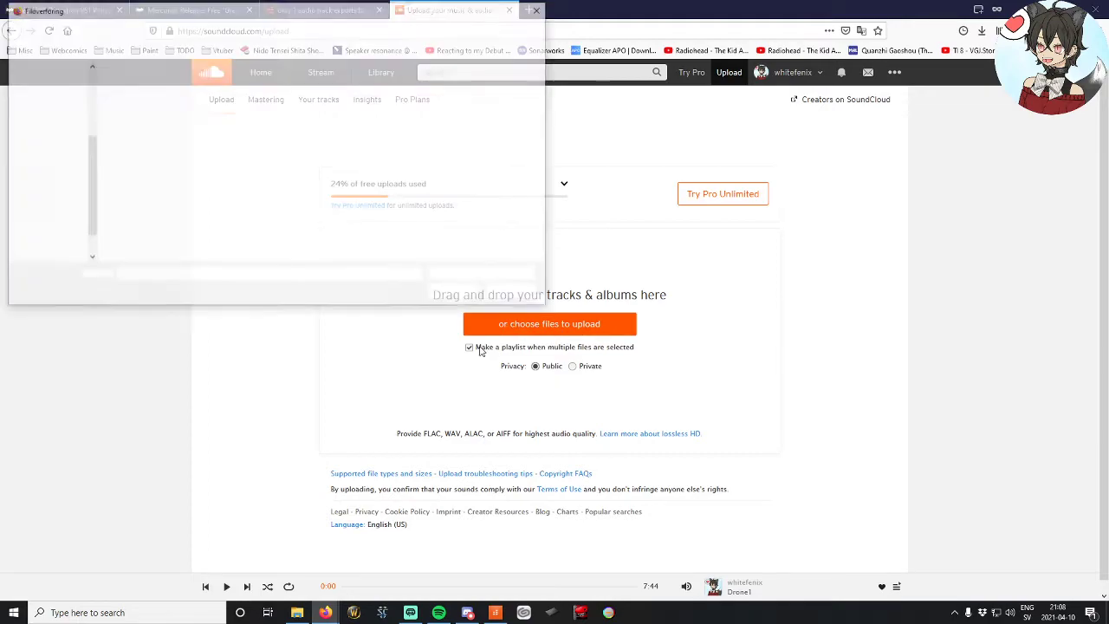
{"action": "left_click", "coordinate": [44, 178]}
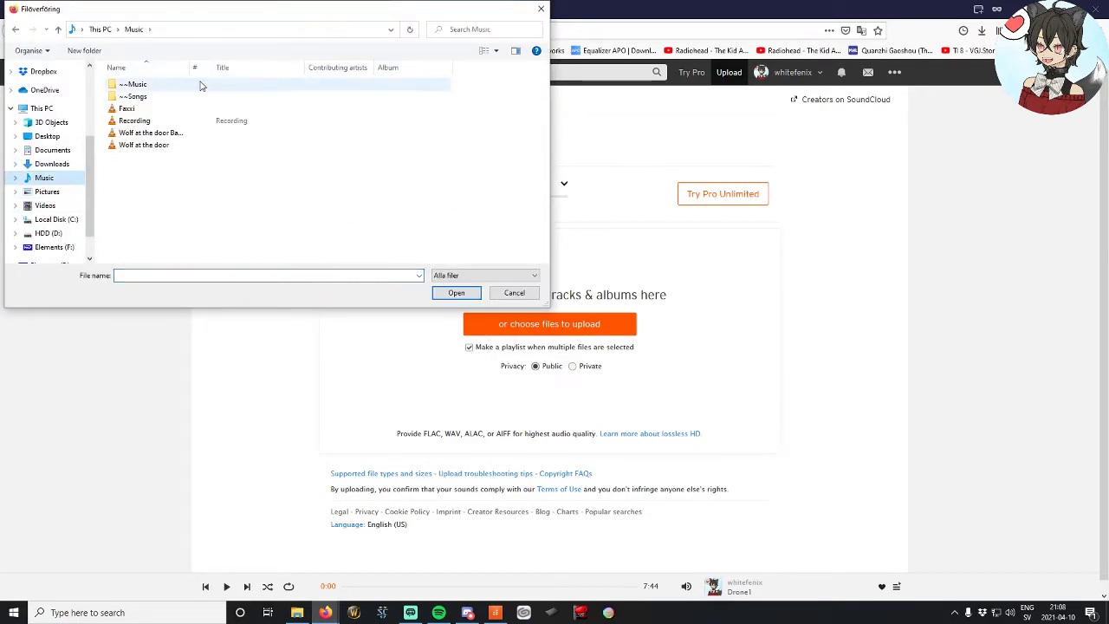
{"action": "left_click", "coordinate": [148, 109]}
{"action": "left_click", "coordinate": [455, 293]}
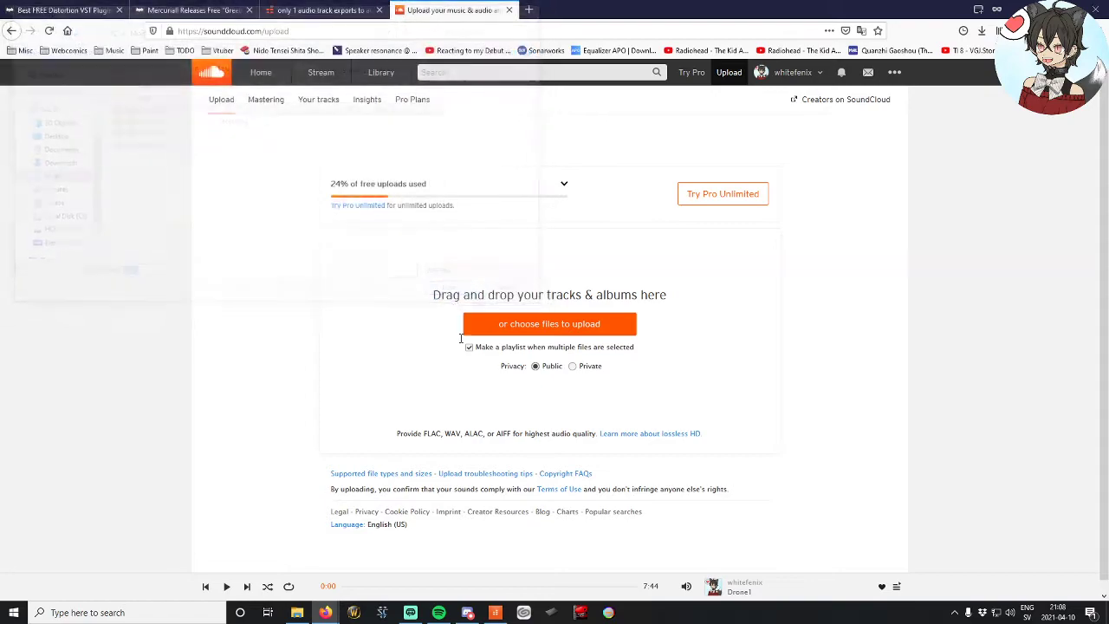
Step: Title the uploaded track "Faxxi Feasts on Cake" and set its genre to Ambient
{"action": "left_click", "coordinate": [542, 198]}
{"action": "type", "text": "Feasts on Cake"}
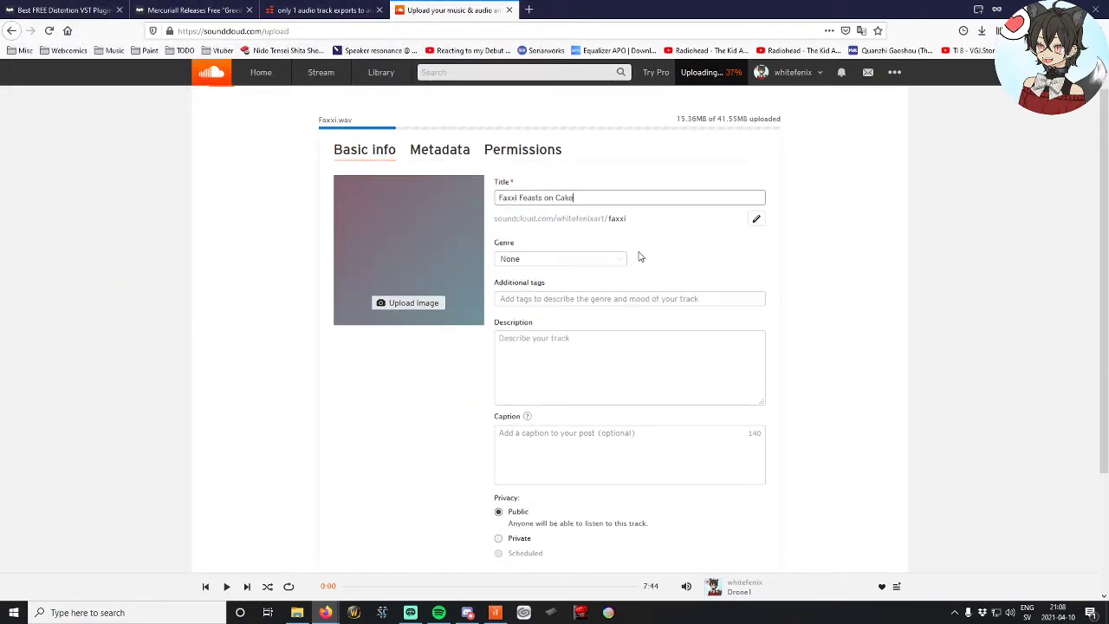
{"action": "left_click", "coordinate": [520, 259]}
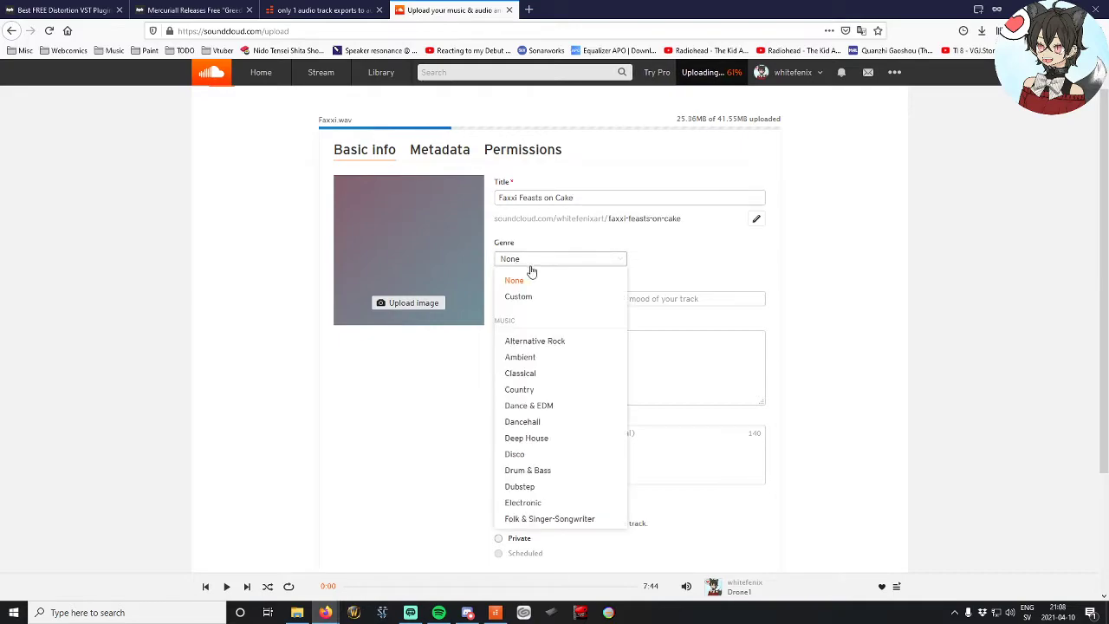
{"action": "left_click", "coordinate": [542, 357]}
{"action": "left_click", "coordinate": [532, 260]}
Step: Add the additional tags Drone and Alternative to the track
{"action": "left_click", "coordinate": [599, 298]}
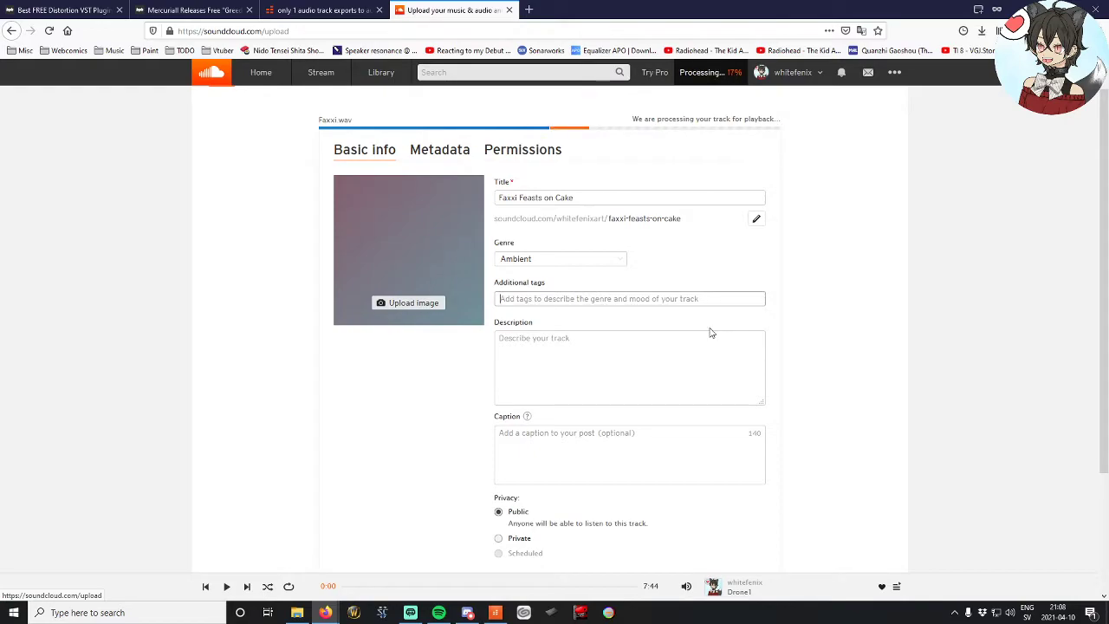
{"action": "type", "text": "Drone"}
{"action": "key", "text": "Return"}
{"action": "type", "text": "Alternative"}
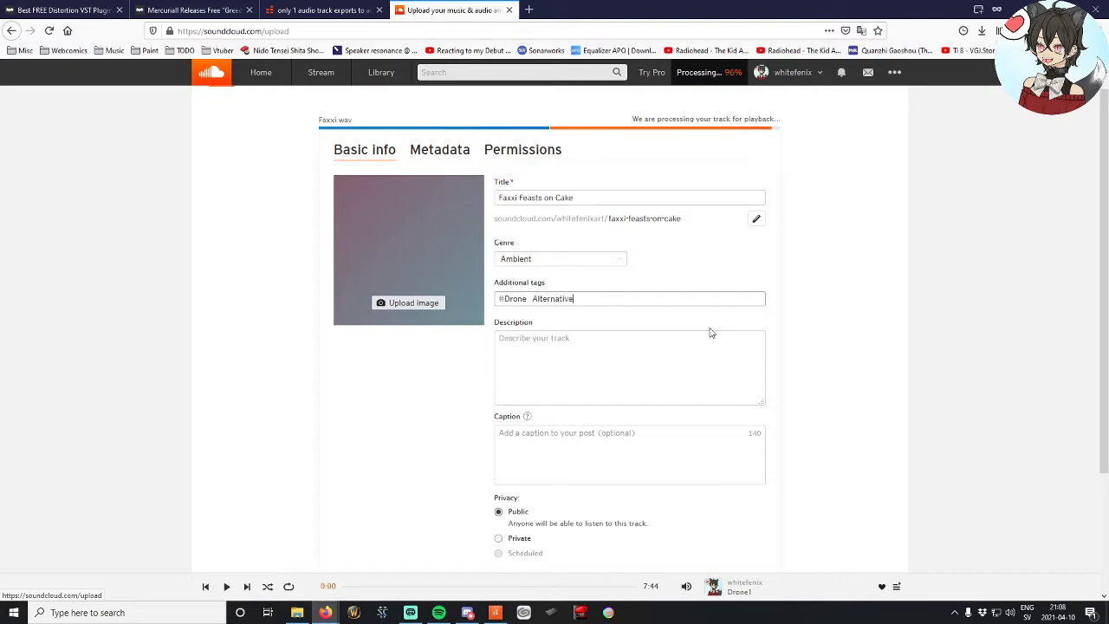
{"action": "key", "text": "Return"}
Step: Begin the track description with "This song was created during a livestream where I was trying the DAW "Cakewalk" for the first time."
{"action": "left_click", "coordinate": [607, 348]}
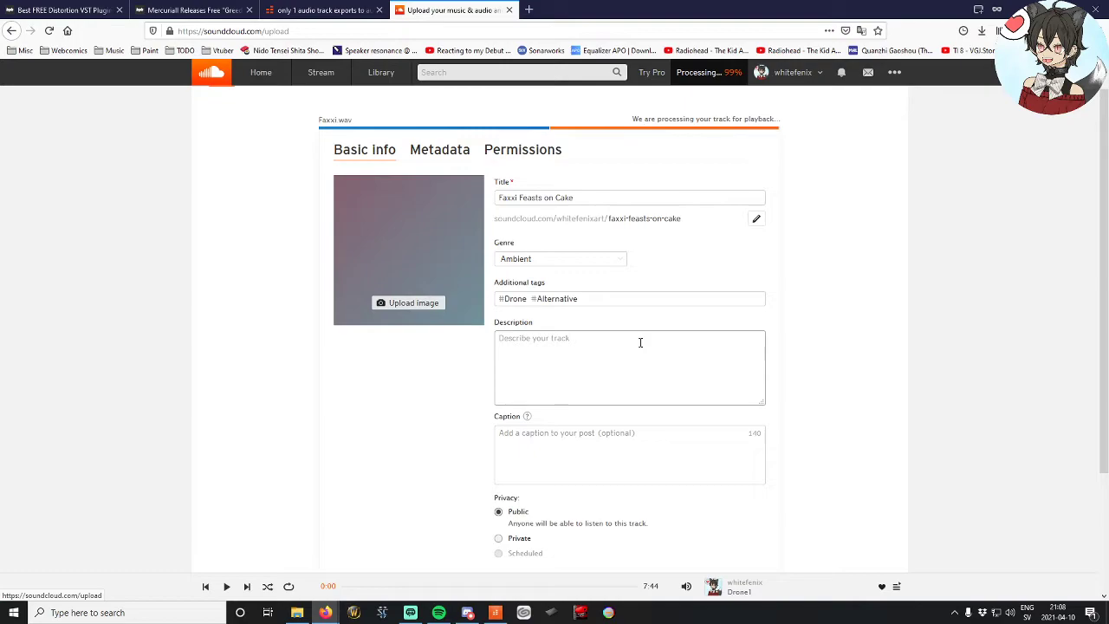
{"action": "type", "text": "This"}
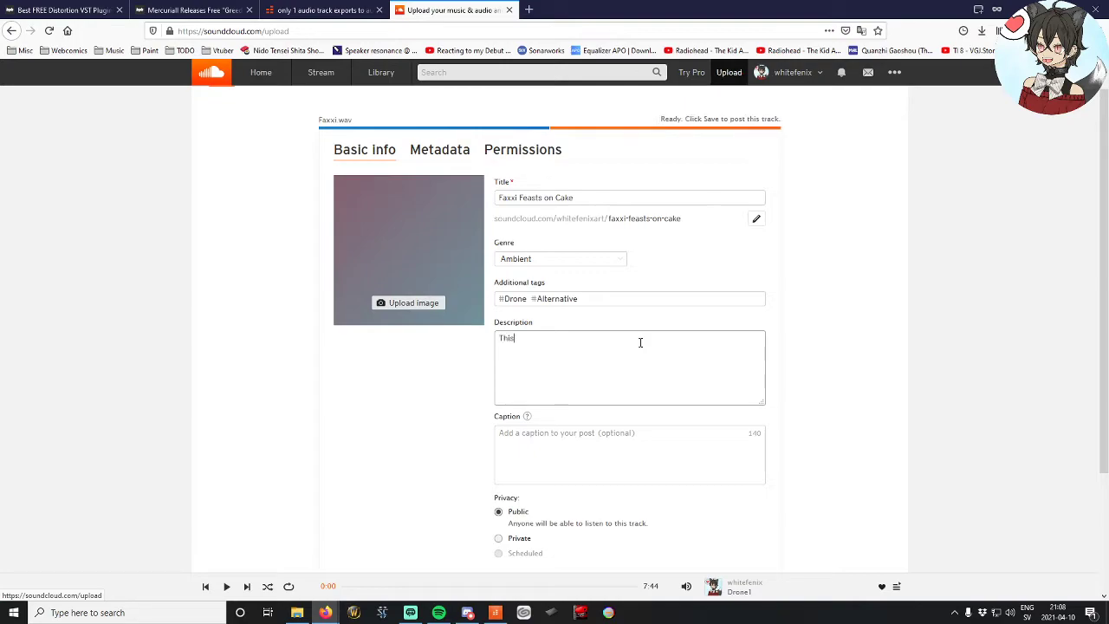
{"action": "type", "text": " song was created during a"}
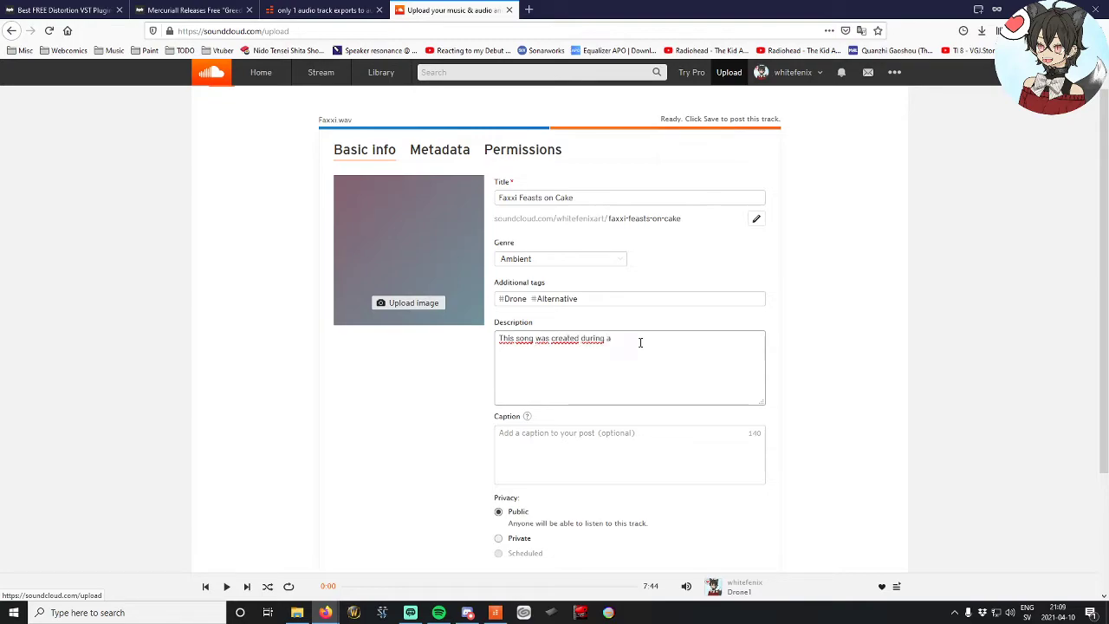
{"action": "type", "text": " livestream wher el"}
{"action": "key", "text": "BackSpace"}
{"action": "key", "text": "BackSpace"}
{"action": "key", "text": "BackSpace"}
{"action": "key", "text": "BackSpace"}
{"action": "type", "text": "re iw"}
{"action": "key", "text": "BackSpace"}
{"action": "key", "text": "BackSpace"}
{"action": "type", "text": "I was trying the DAW \"Cakewalk\" for the first timne.TIt's dedicated"}
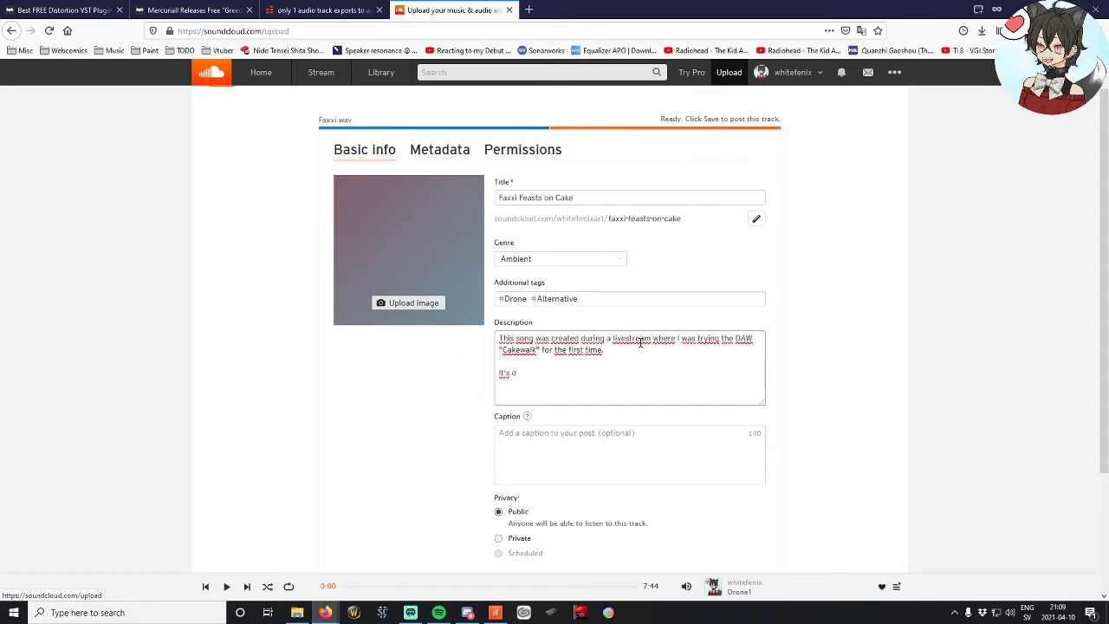
Step: Finish the description with a dedication to the song's namesake, who was in the audience and is also learning to make music in Cakewalk ^^
{"action": "type", "text": "axxi who was in the audience, and"}
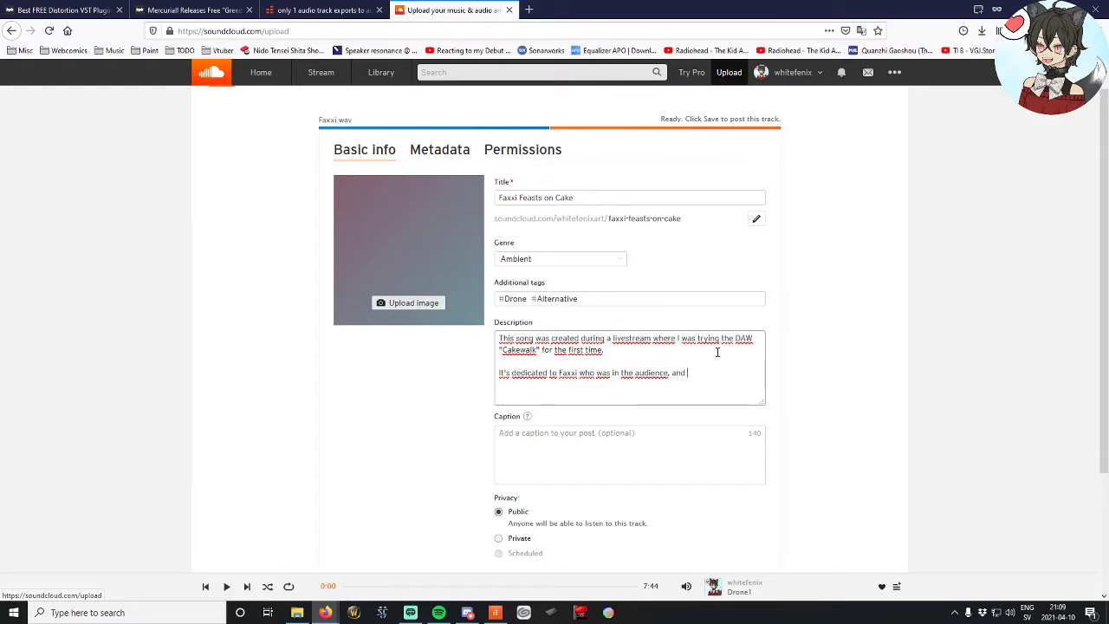
{"action": "key", "text": "BackSpace"}
{"action": "key", "text": "BackSpace"}
{"action": "type", "text": "nd who is also learnign to ma"}
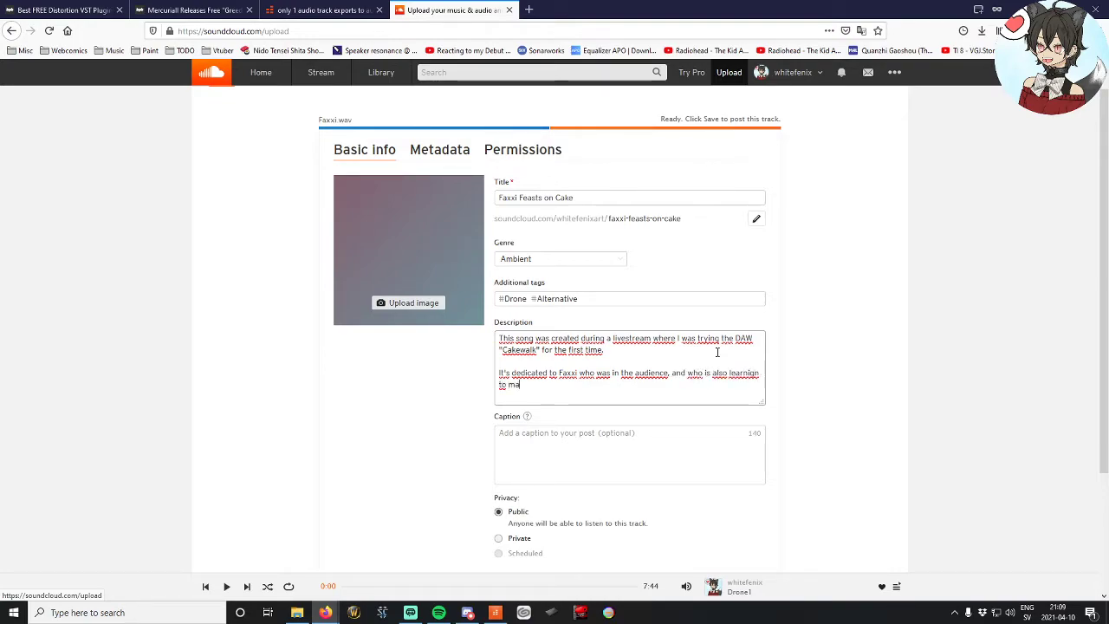
{"action": "key", "text": "BackSpace"}
{"action": "key", "text": "BackSpace"}
{"action": "key", "text": "BackSpace"}
{"action": "key", "text": "BackSpace"}
{"action": "key", "text": "BackSpace"}
{"action": "key", "text": "BackSpace"}
{"action": "key", "text": "BackSpace"}
{"action": "key", "text": "BackSpace"}
{"action": "type", "text": "ng to amke "}
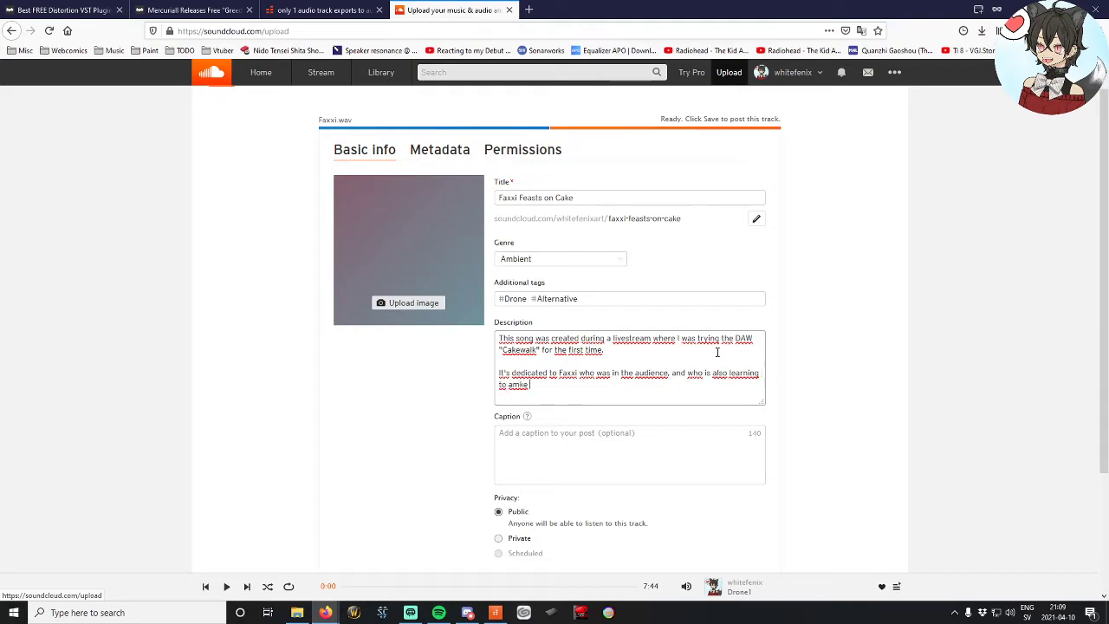
{"action": "type", "text": "music in Cakewalk ^^"}
Step: Check the explanation of the optional caption, and set the track's privacy to Private
{"action": "left_click", "coordinate": [645, 435]}
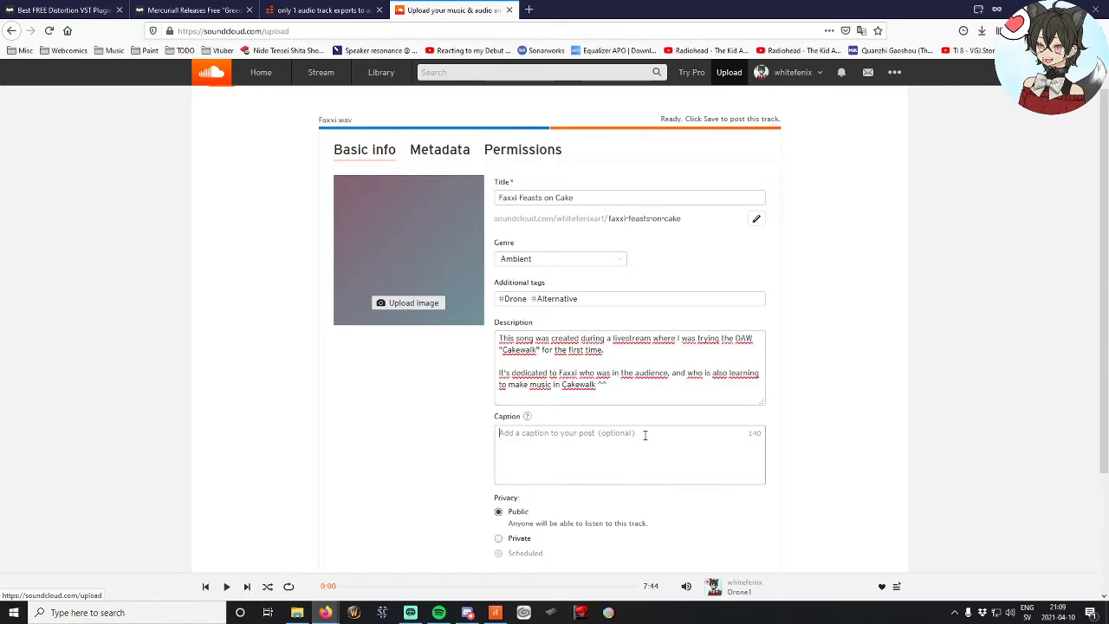
{"action": "mouse_move", "coordinate": [529, 418]}
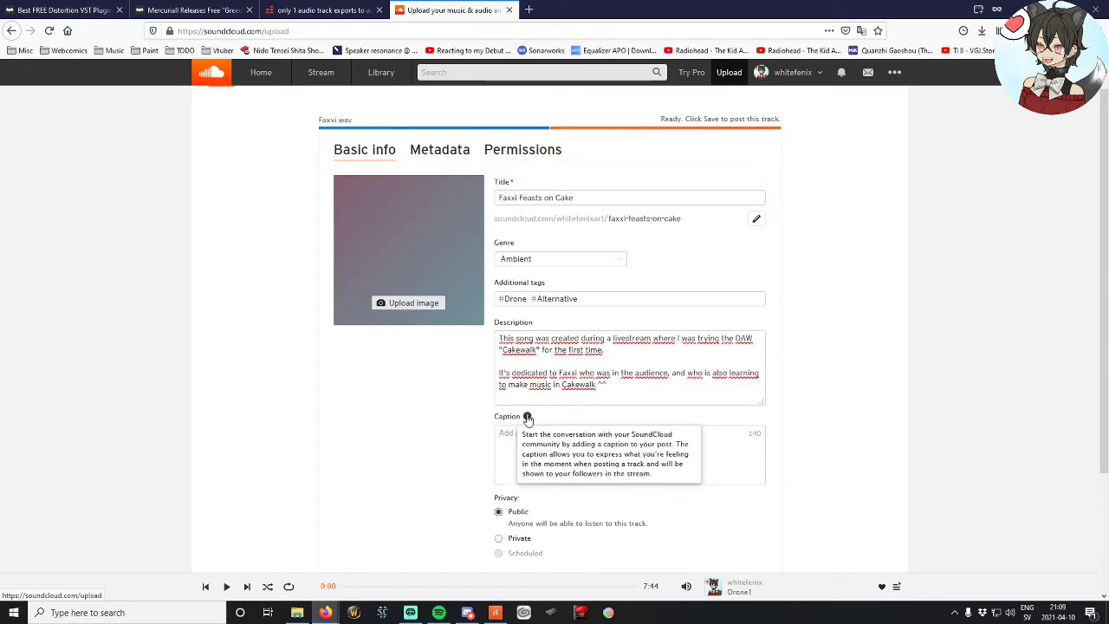
{"action": "scroll", "coordinate": [463, 434], "scroll_direction": "down", "scroll_amount": 3}
{"action": "left_click", "coordinate": [512, 382]}
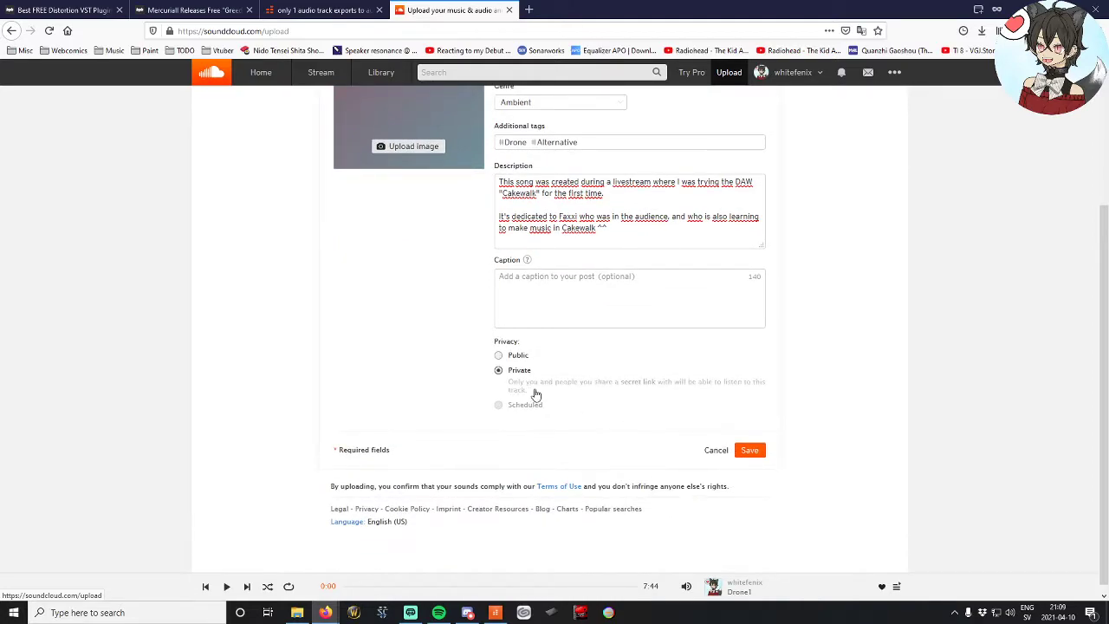
Step: Save the details of the private track and open the uploaded track's page
{"action": "scroll", "coordinate": [480, 369], "scroll_direction": "up", "scroll_amount": 3}
{"action": "scroll", "coordinate": [461, 353], "scroll_direction": "down", "scroll_amount": 5}
{"action": "left_click", "coordinate": [747, 462]}
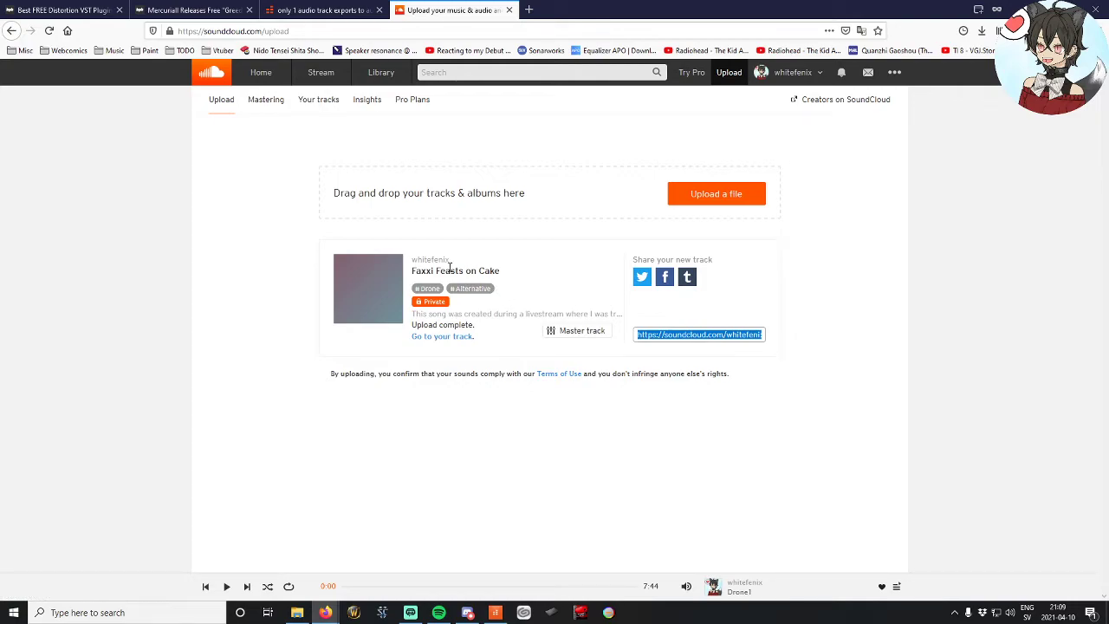
{"action": "left_click", "coordinate": [438, 337]}
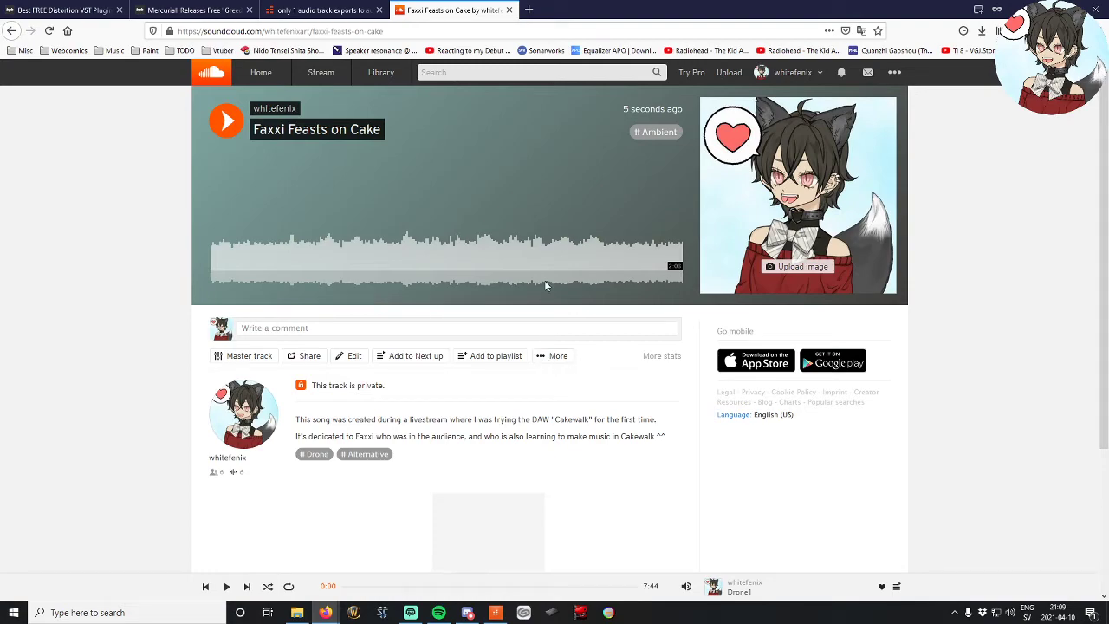
Step: Preview the start of the uploaded track, check its extra options, and copy the track page's web address
{"action": "left_click", "coordinate": [221, 132]}
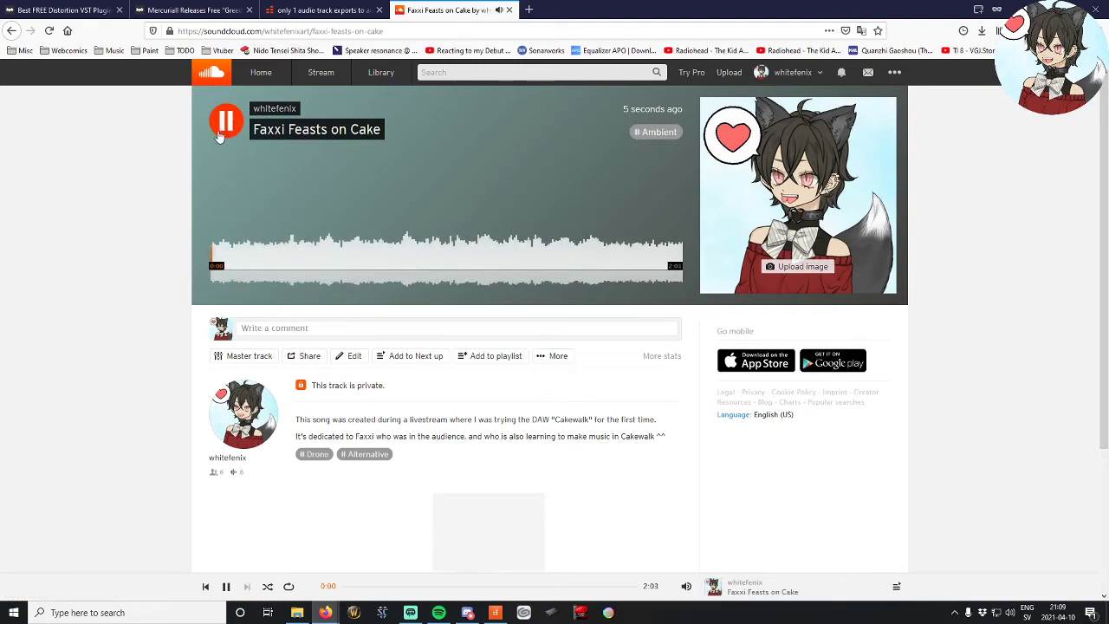
{"action": "left_click", "coordinate": [555, 356]}
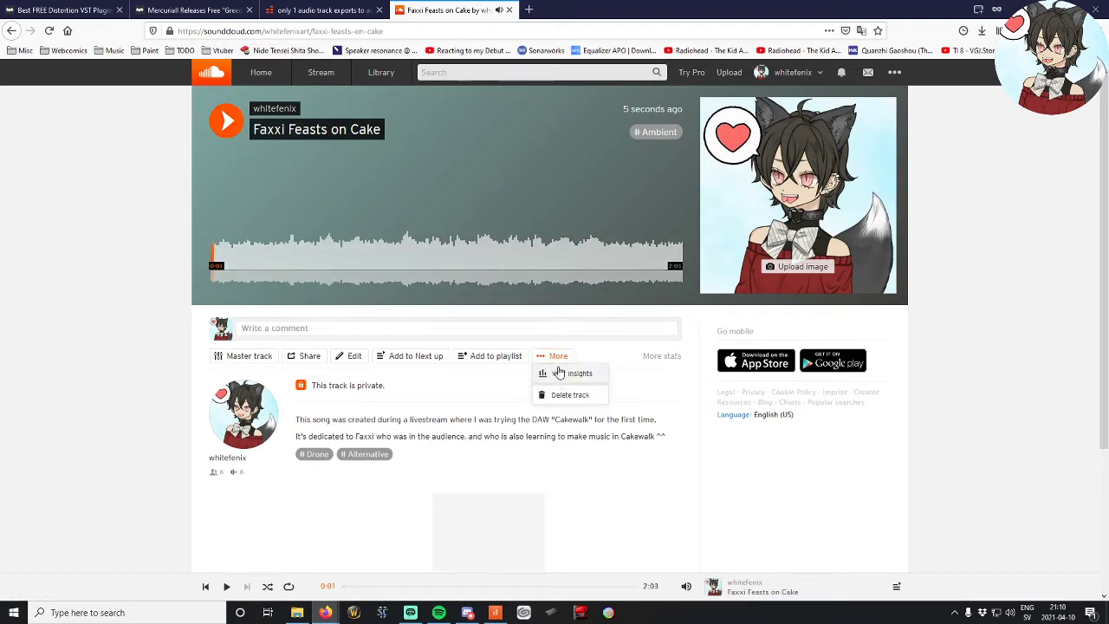
{"action": "left_click", "coordinate": [427, 377]}
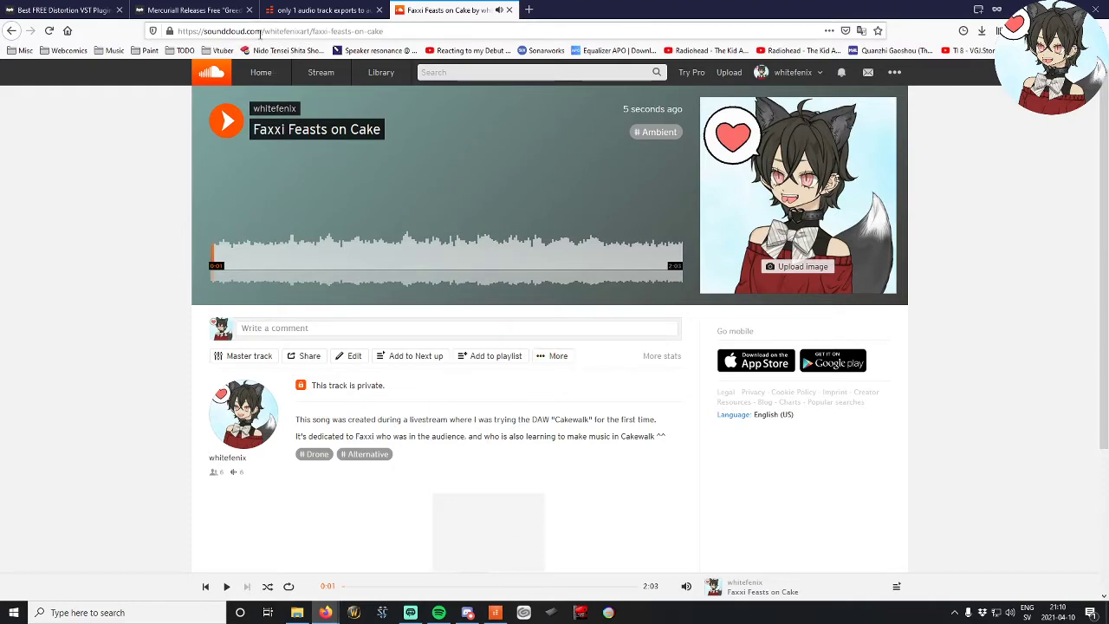
{"action": "left_click", "coordinate": [303, 30]}
{"action": "key", "text": "alt+Tab"}
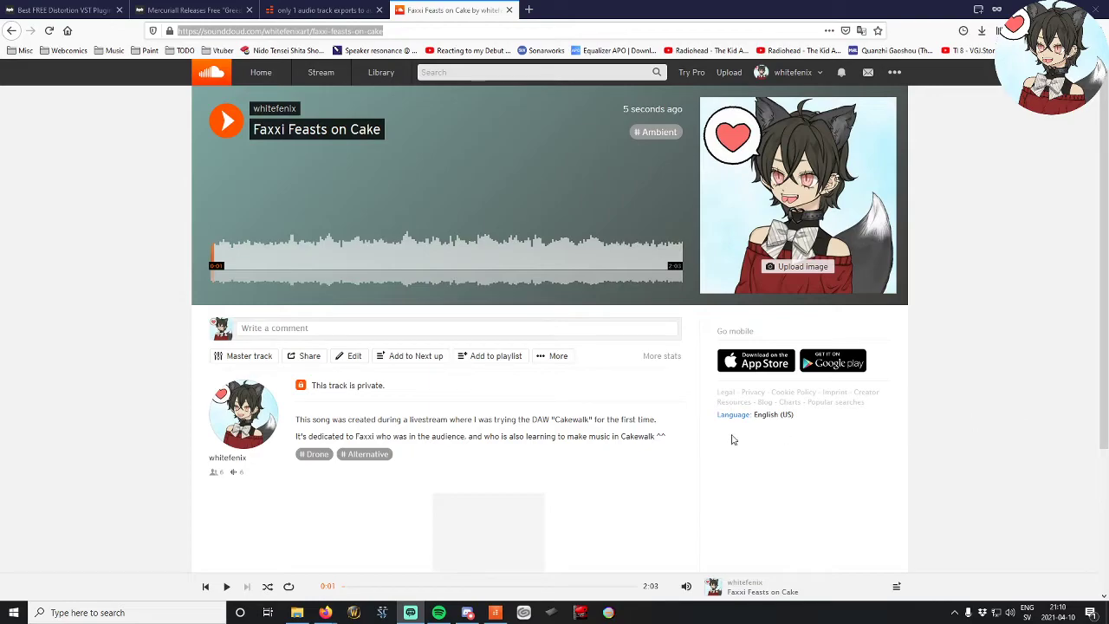
Step: Read the help article on secret links from the track's edit form, and leave the form without changes
{"action": "left_click", "coordinate": [349, 385]}
{"action": "left_click", "coordinate": [353, 357]}
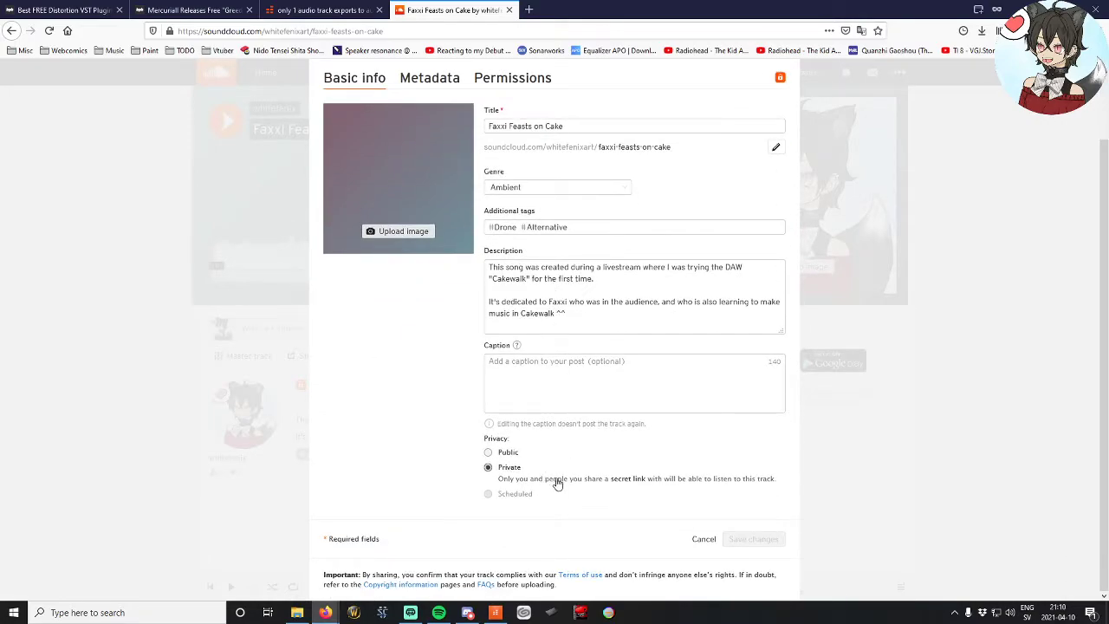
{"action": "left_click", "coordinate": [630, 482]}
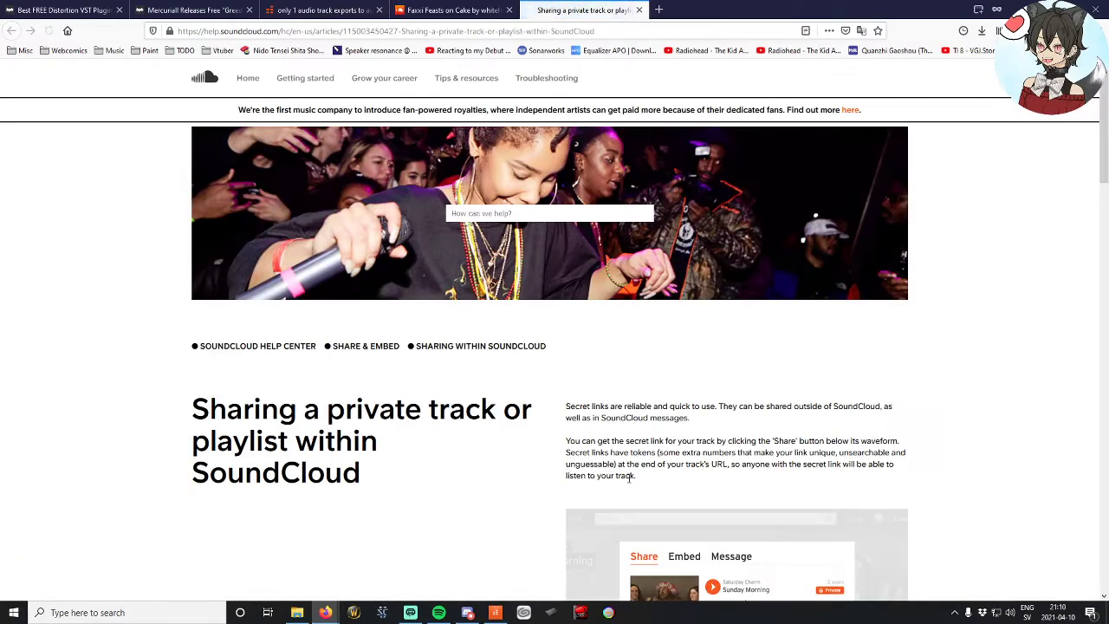
{"action": "scroll", "coordinate": [526, 390], "scroll_direction": "down", "scroll_amount": 1}
{"action": "scroll", "coordinate": [525, 390], "scroll_direction": "down", "scroll_amount": 2}
{"action": "scroll", "coordinate": [589, 338], "scroll_direction": "down", "scroll_amount": 1}
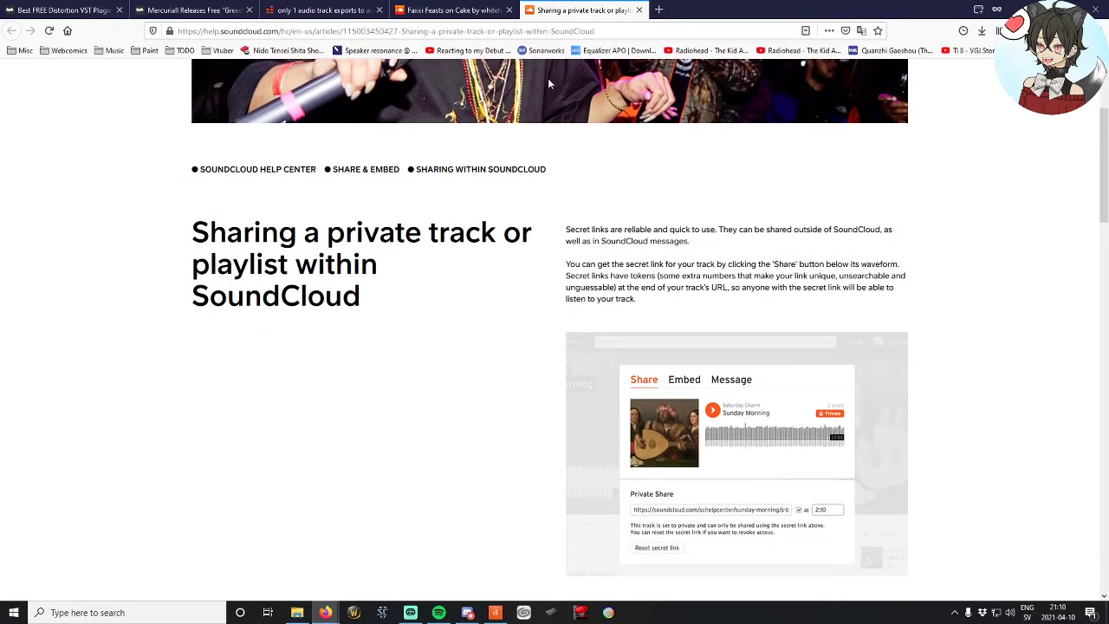
{"action": "scroll", "coordinate": [627, 256], "scroll_direction": "down", "scroll_amount": 2}
{"action": "scroll", "coordinate": [630, 253], "scroll_direction": "up", "scroll_amount": 3}
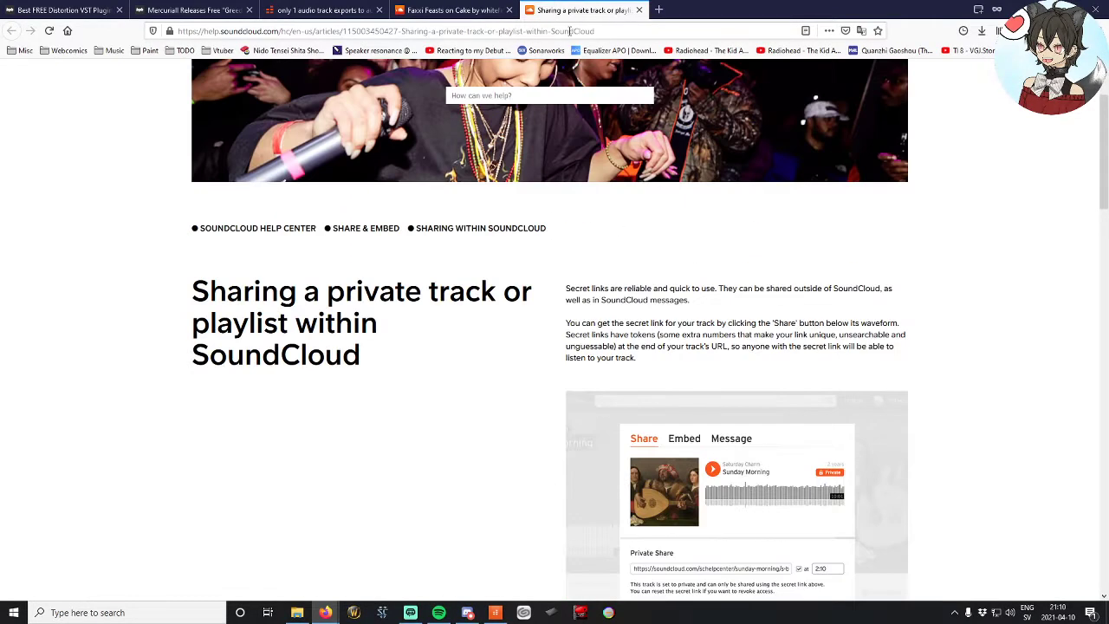
{"action": "middle_click", "coordinate": [578, 7]}
{"action": "left_click", "coordinate": [118, 170]}
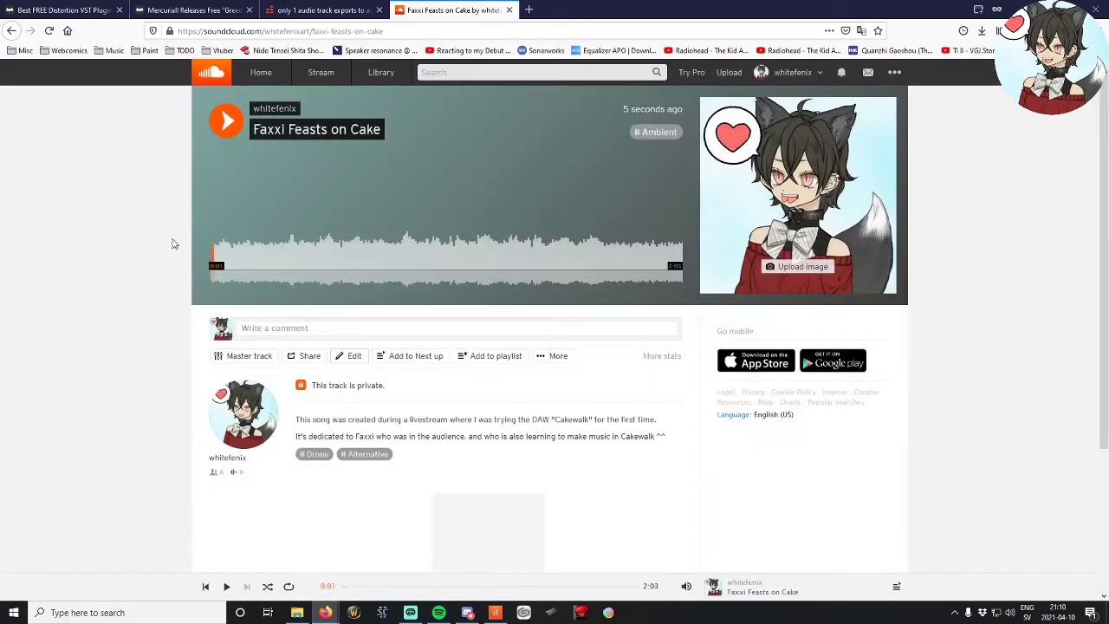
Step: Copy the track's private share link from its sharing options without a start time
{"action": "left_click", "coordinate": [305, 356]}
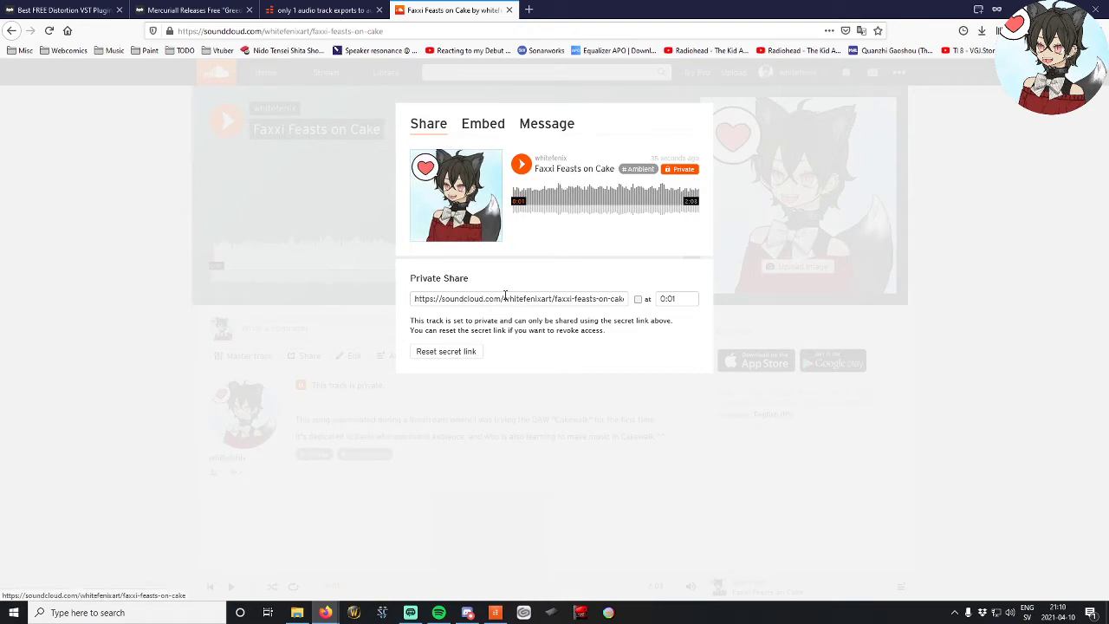
{"action": "left_click", "coordinate": [578, 298]}
{"action": "left_click", "coordinate": [680, 299]}
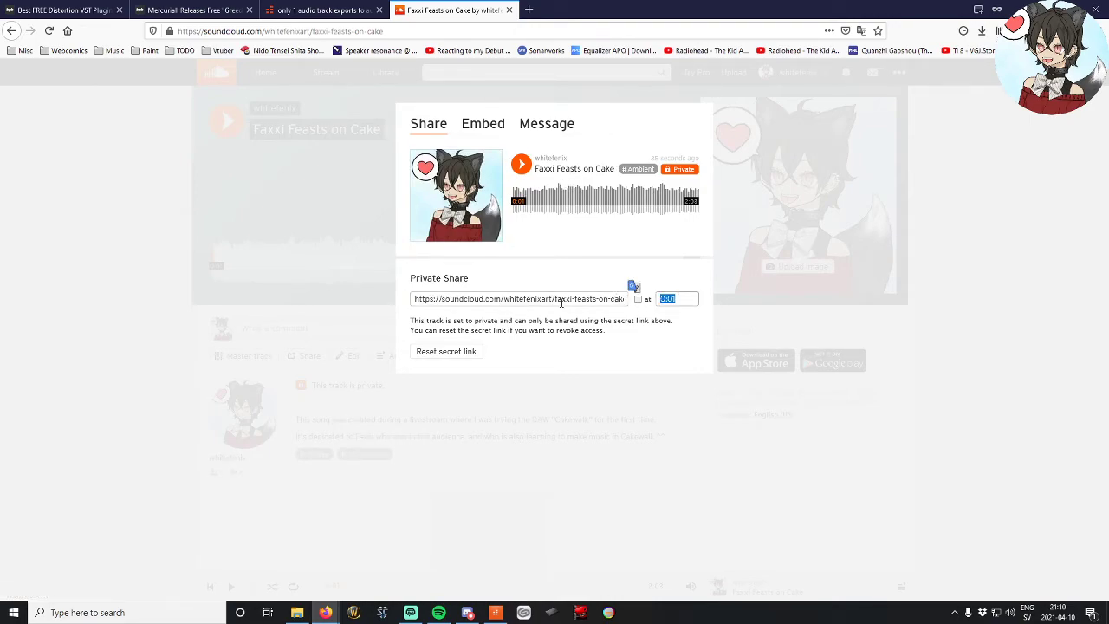
{"action": "left_click_drag", "start_coordinate": [572, 290], "coordinate": [1108, 289]}
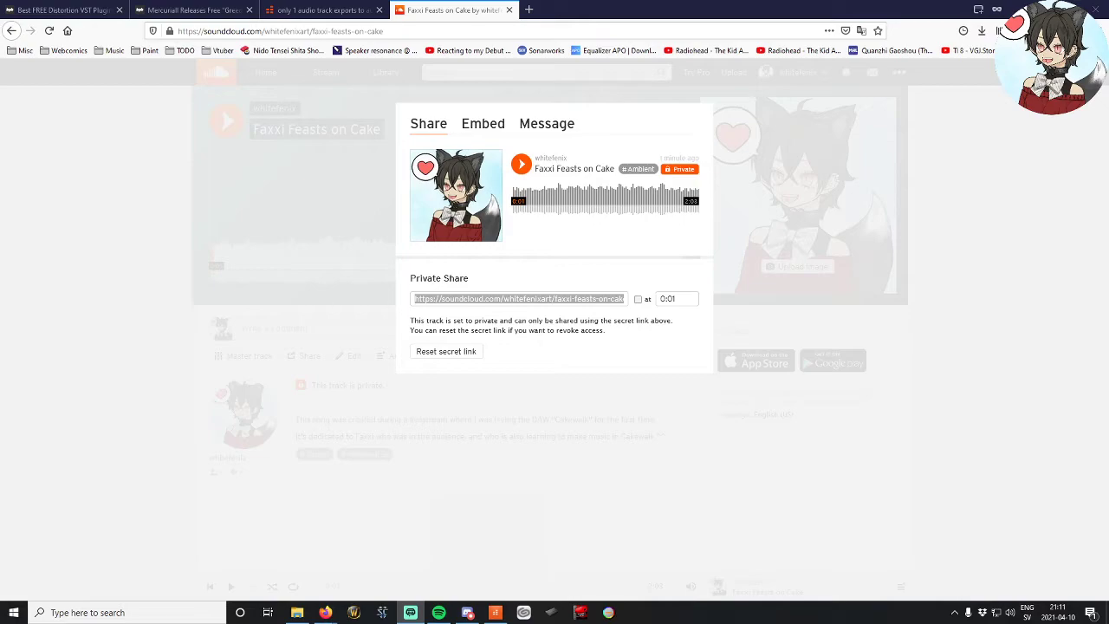
{"action": "left_click", "coordinate": [376, 401]}
Step: Listen to the track with the player volume lowered, and raise the volume and replay it from the beginning
{"action": "key", "text": "space"}
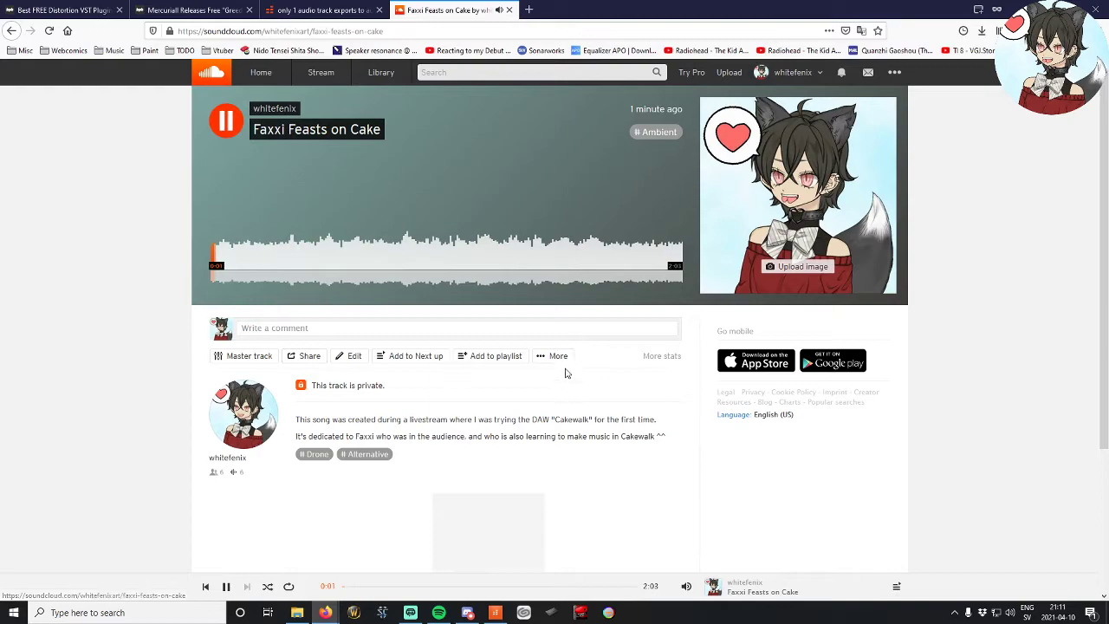
{"action": "mouse_move", "coordinate": [685, 586]}
{"action": "left_click_drag", "start_coordinate": [687, 534], "coordinate": [688, 559]}
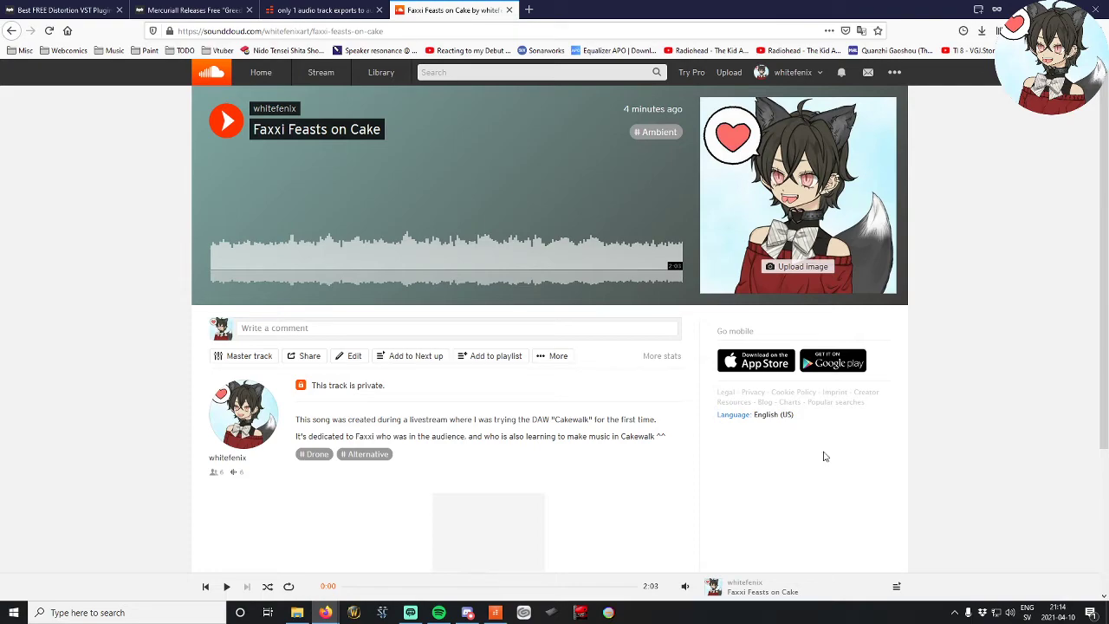
{"action": "mouse_move", "coordinate": [686, 587]}
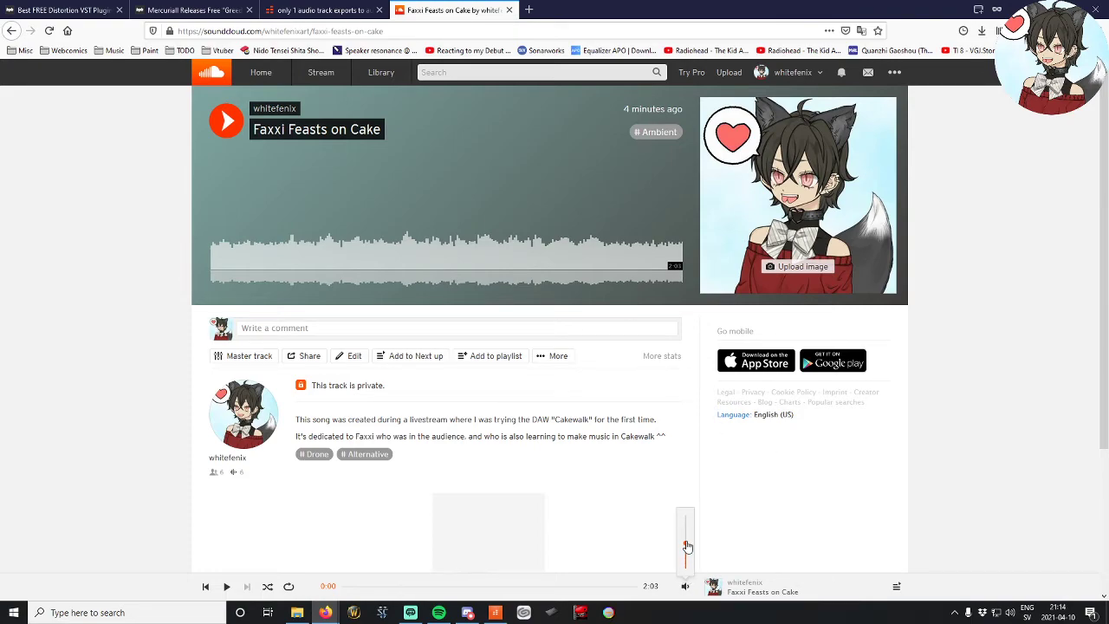
{"action": "left_click", "coordinate": [225, 587]}
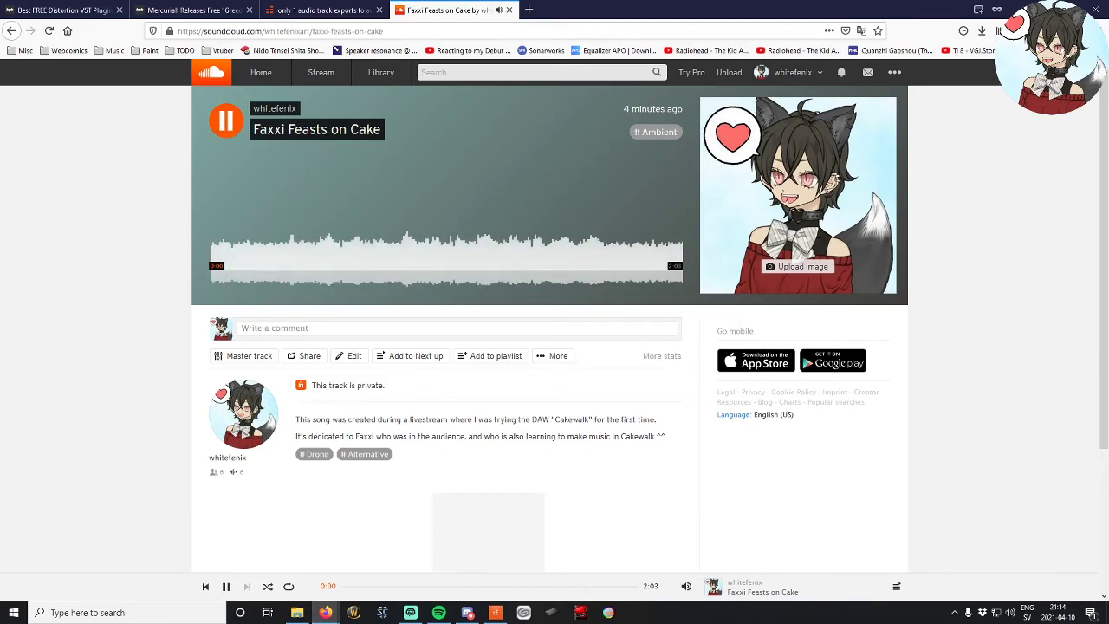